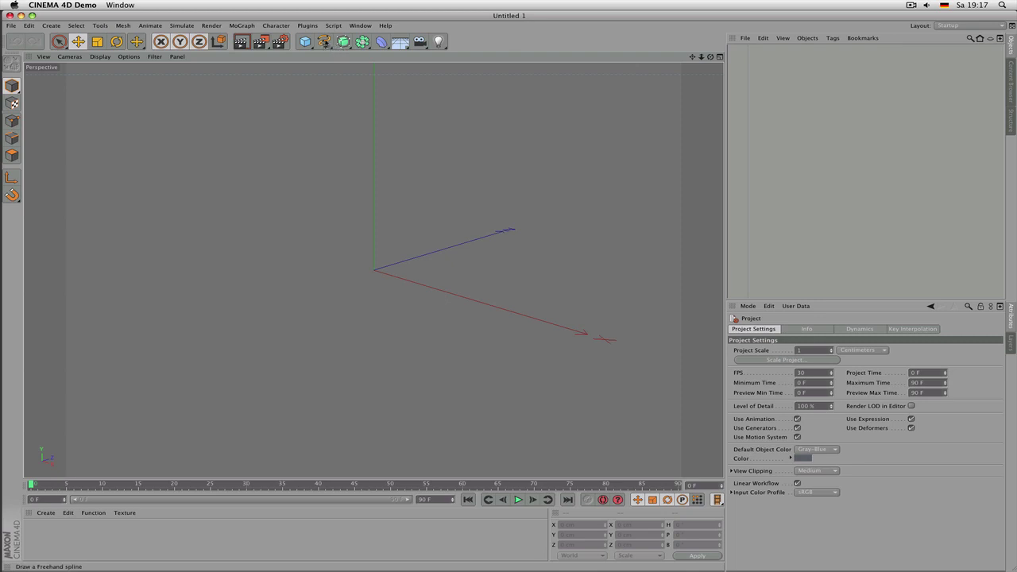
# Step: Add a Circle spline to the scene
pyautogui.click(323, 42)
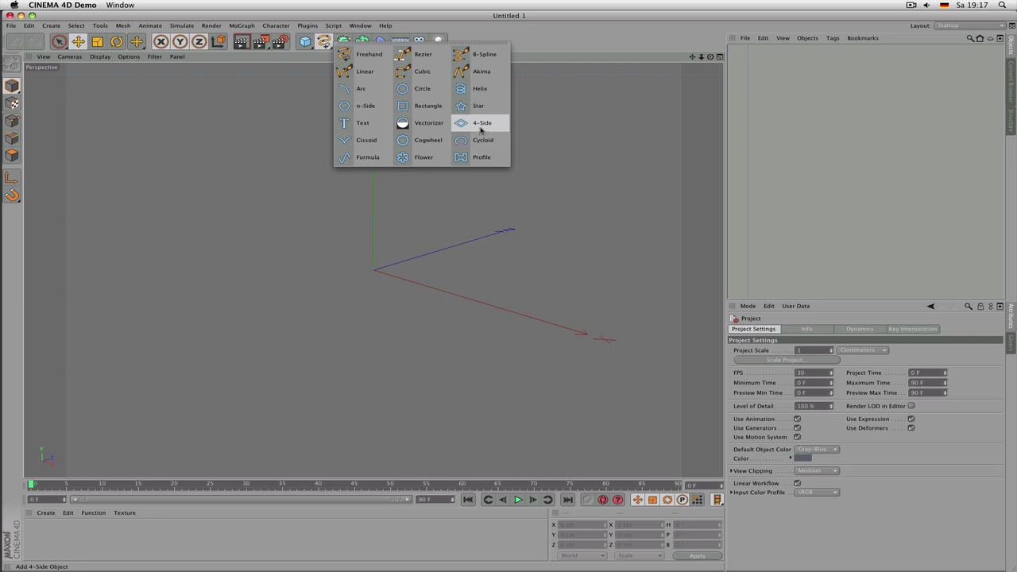
pyautogui.click(420, 89)
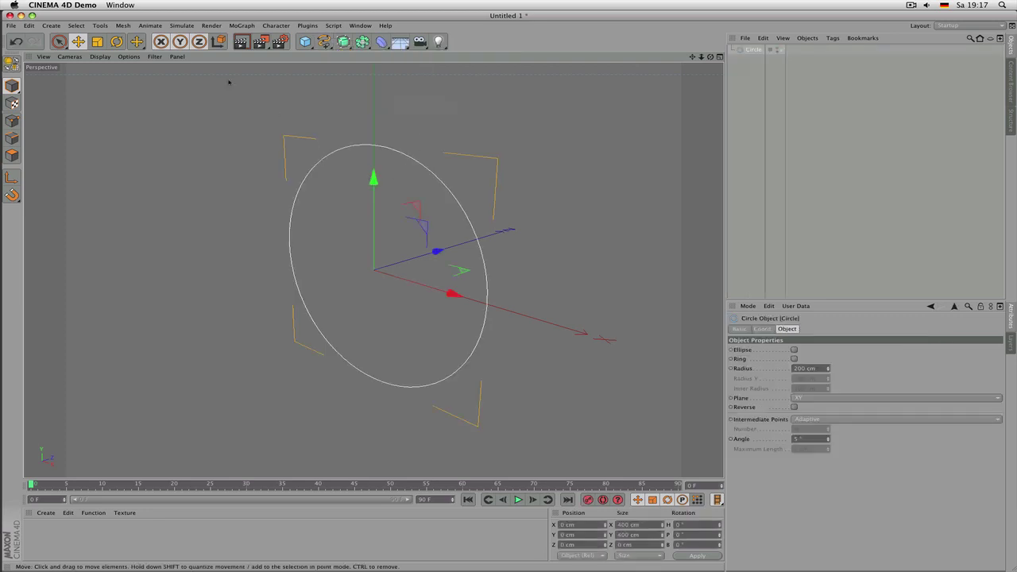
pyautogui.click(123, 26)
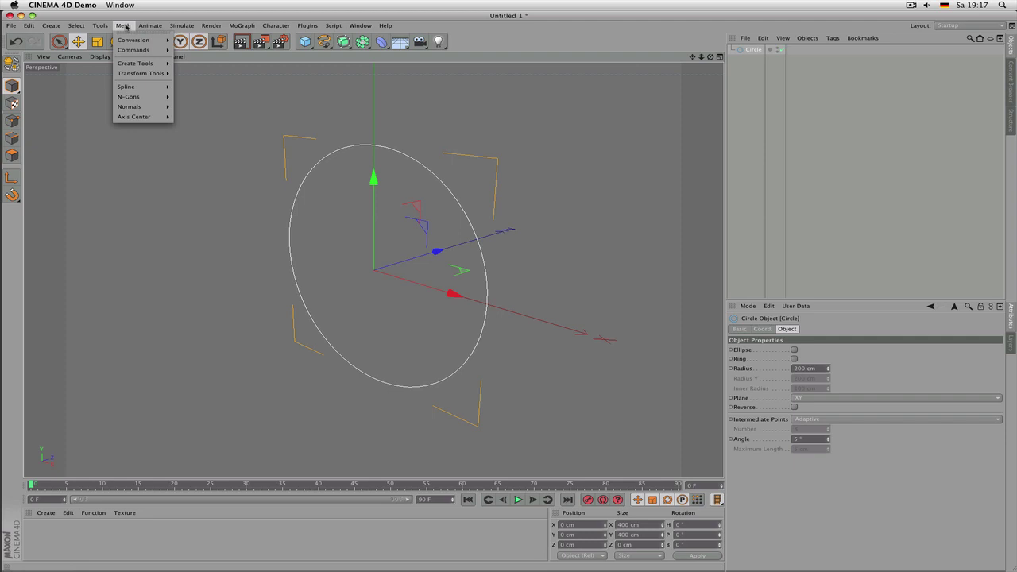
pyautogui.moveTo(128, 87)
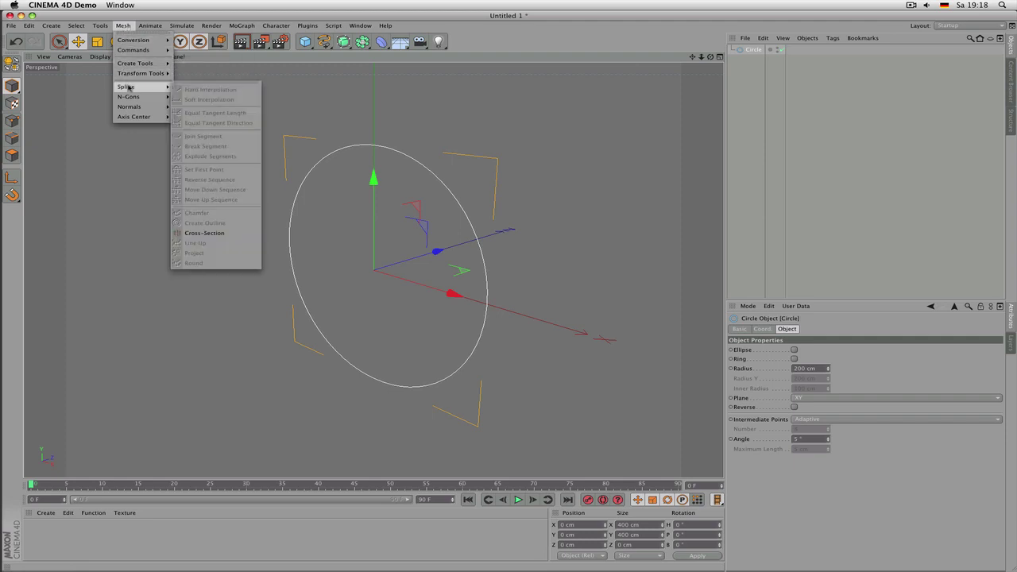
pyautogui.click(200, 84)
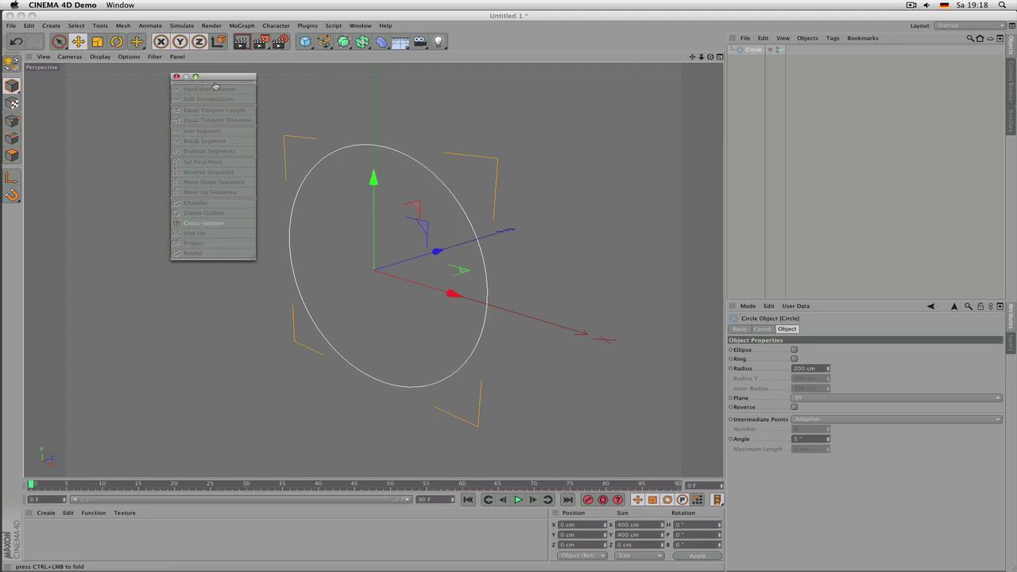
pyautogui.moveTo(233, 80); pyautogui.dragTo(149, 119)
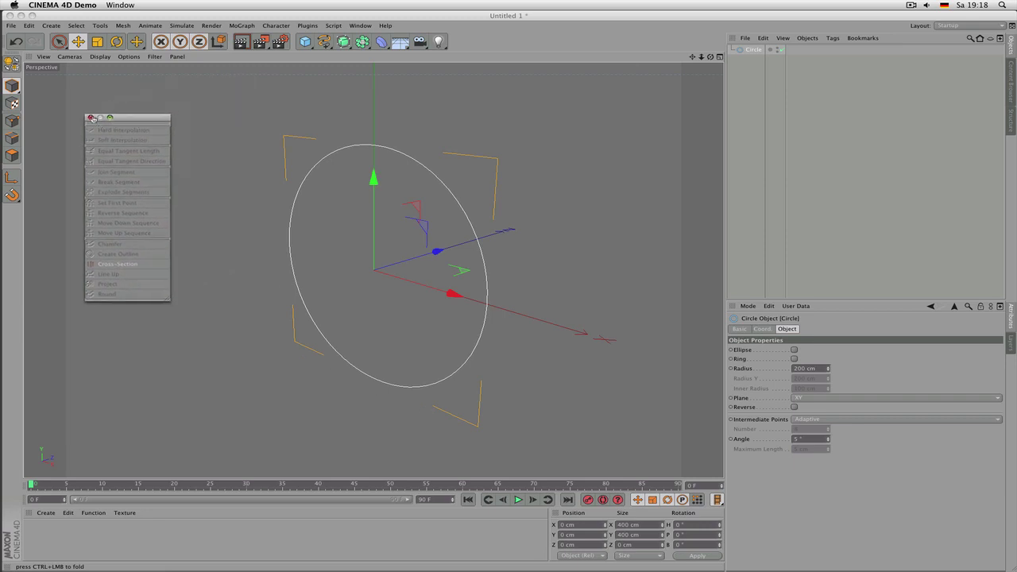
pyautogui.click(91, 118)
# Step: Detach the mesh Spline commands as a floating palette and place it in the viewport beside the circle
pyautogui.click(119, 25)
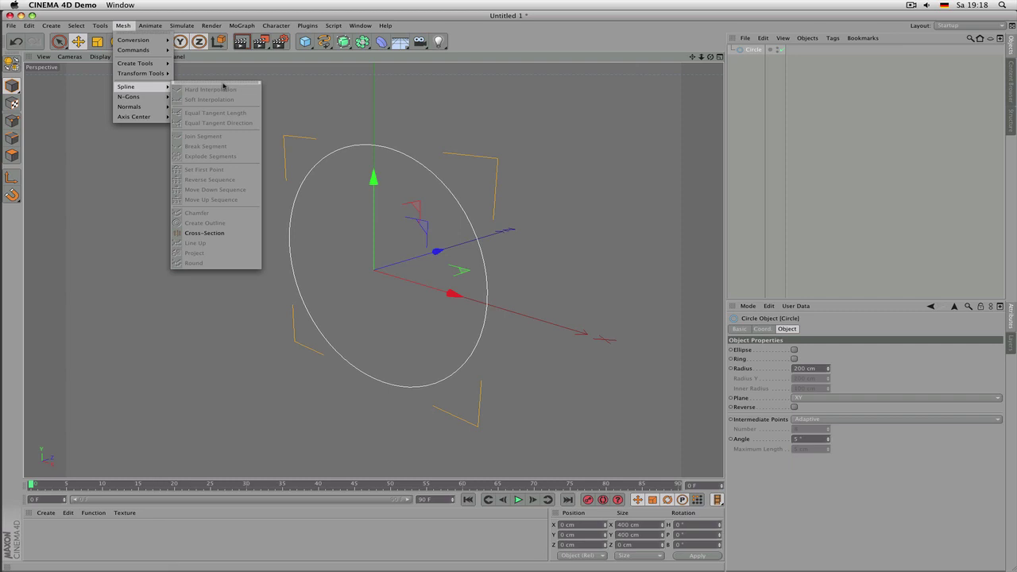
pyautogui.click(223, 85)
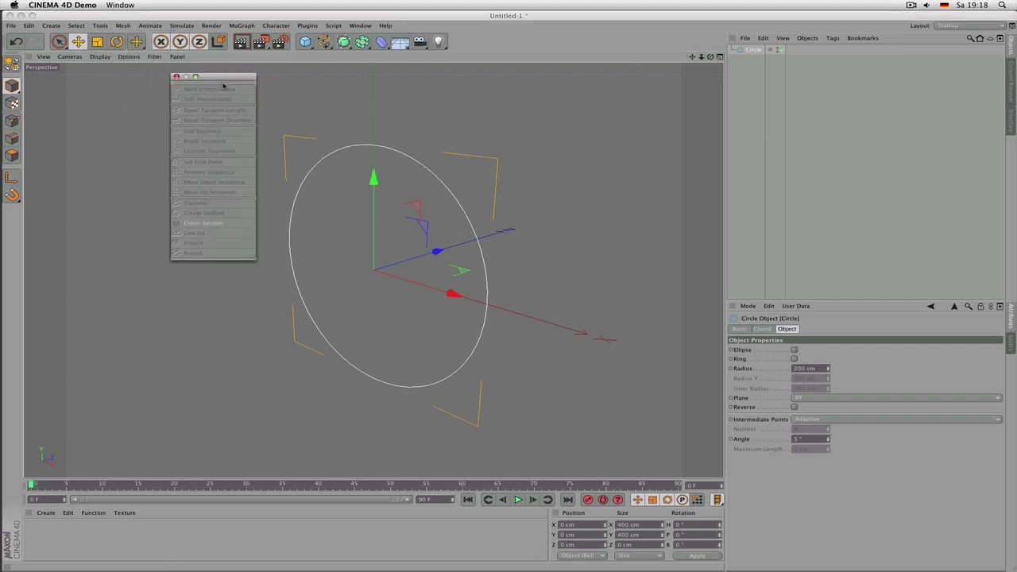
pyautogui.moveTo(229, 79); pyautogui.dragTo(140, 126)
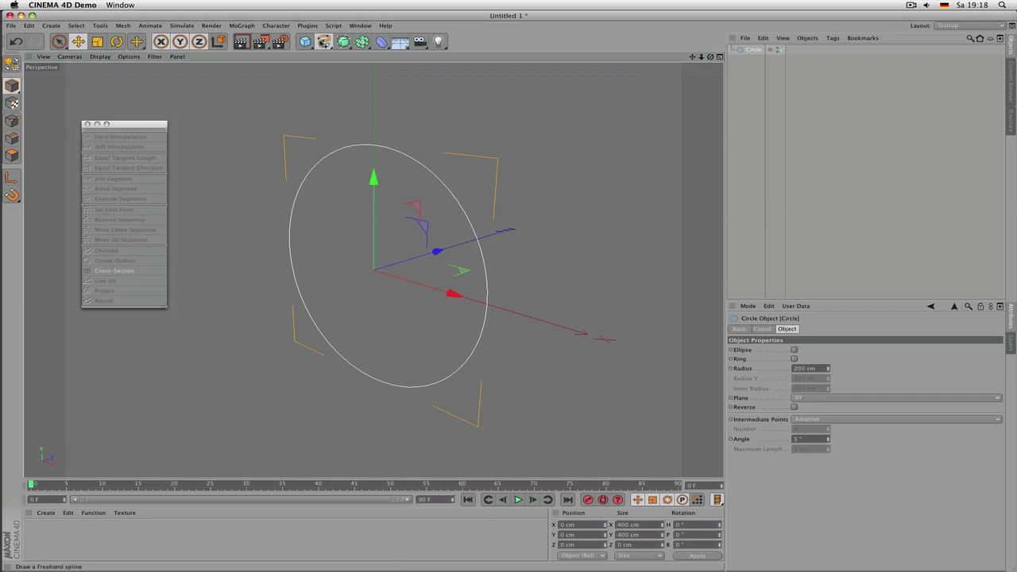
# Step: Delete the circle spline and add an Arc spline in its place
pyautogui.click(322, 42)
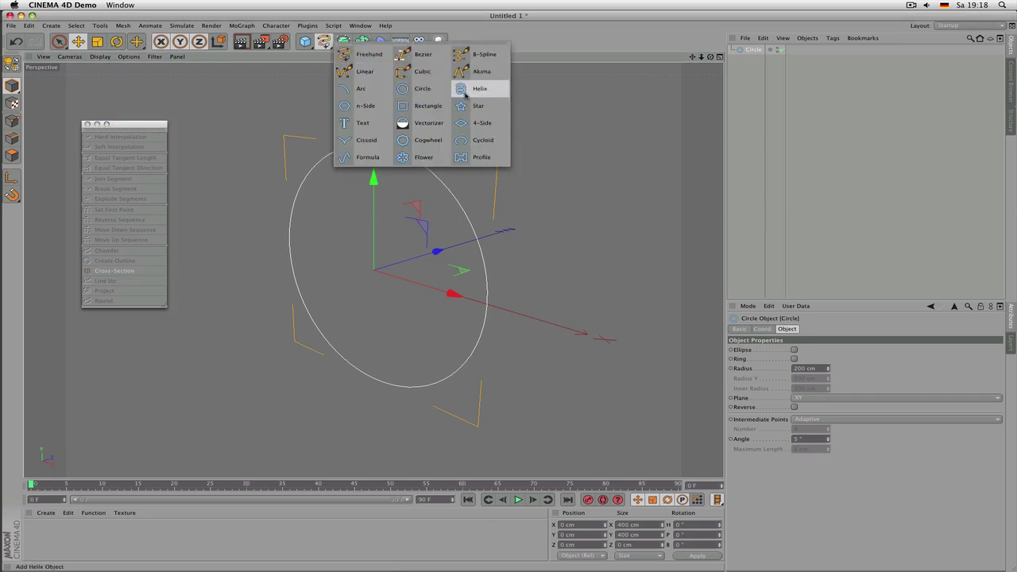
pyautogui.click(750, 50)
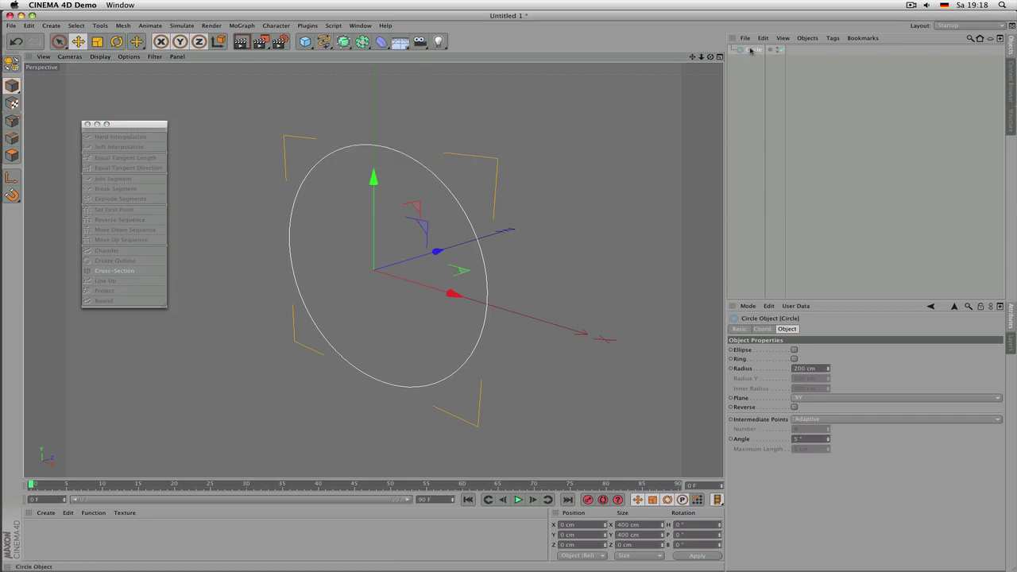
pyautogui.press('Delete')
pyautogui.click(322, 41)
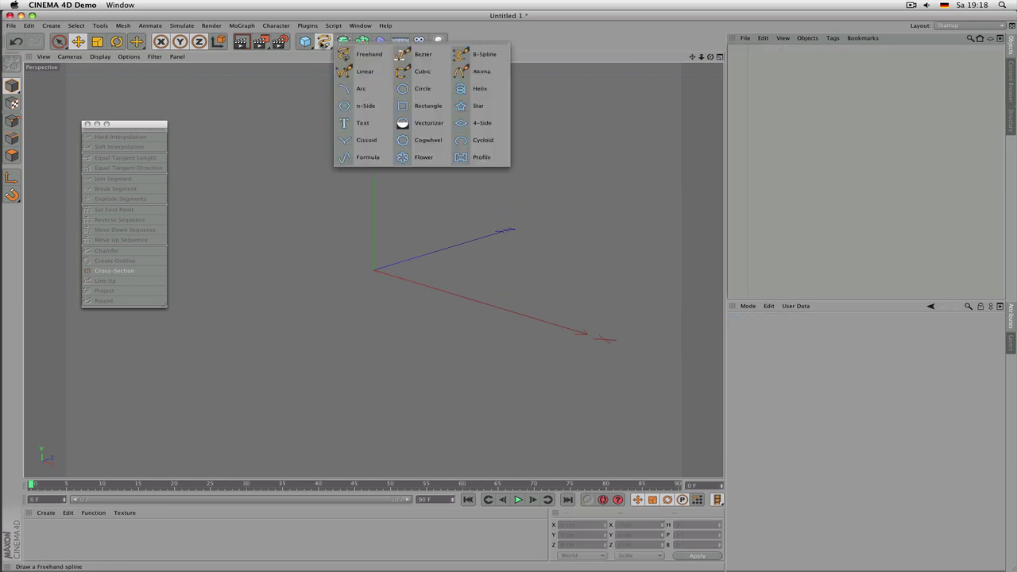
pyautogui.click(366, 94)
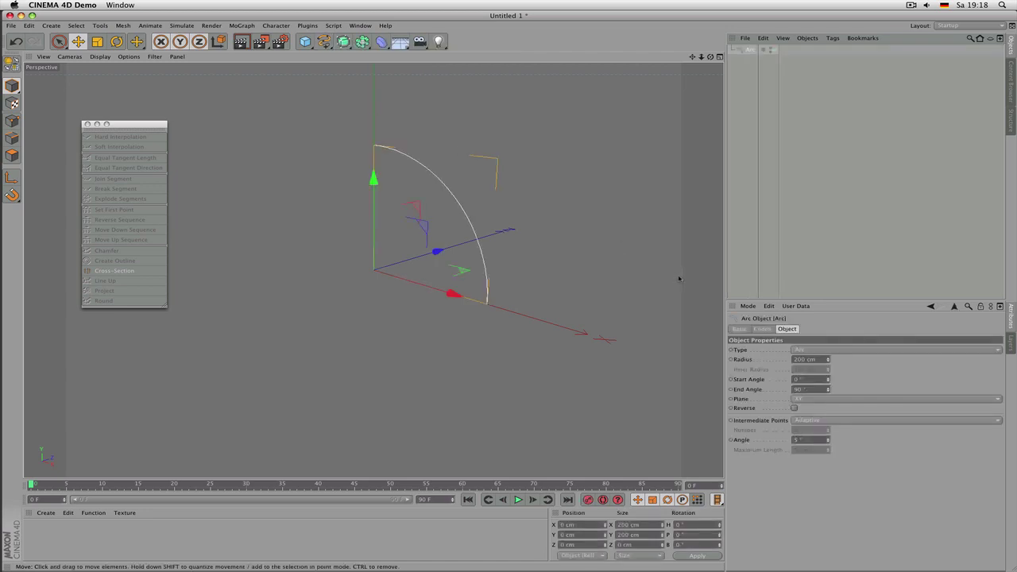
# Step: Set the arc's radius to 208 cm, its start angle to -35° and its end angle to 225°
pyautogui.moveTo(780, 300); pyautogui.dragTo(780, 278)
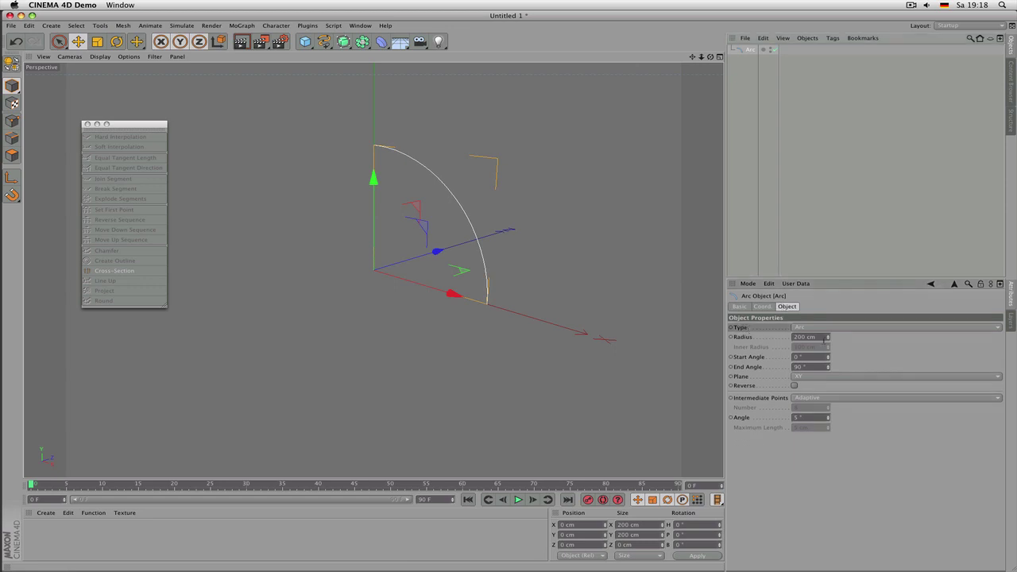
pyautogui.moveTo(830, 340); pyautogui.dragTo(829, 318)
# Step: Try the ZY and XZ planes for the arc and return it to the XY plane
pyautogui.click(818, 376)
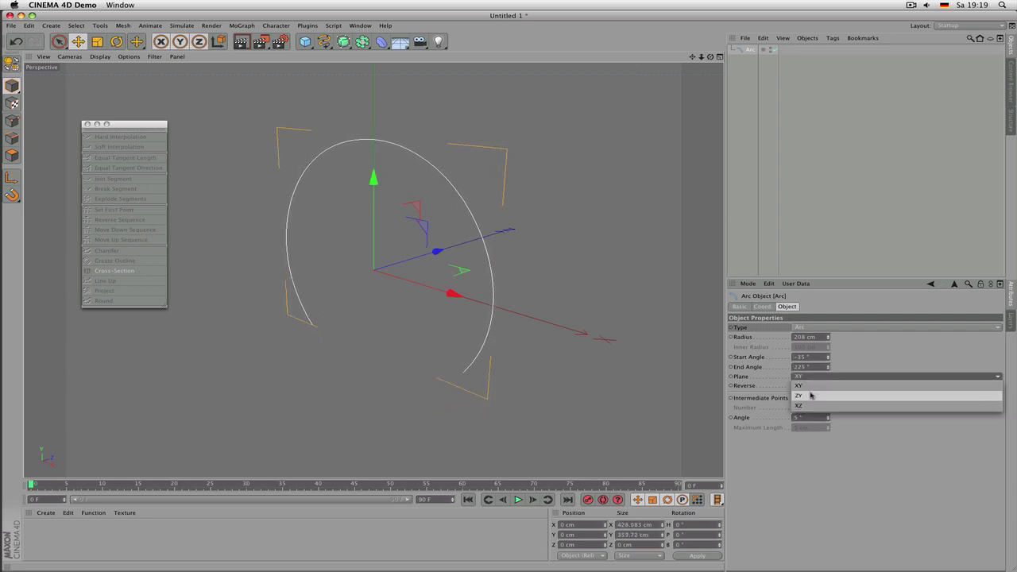
pyautogui.click(811, 395)
pyautogui.click(810, 381)
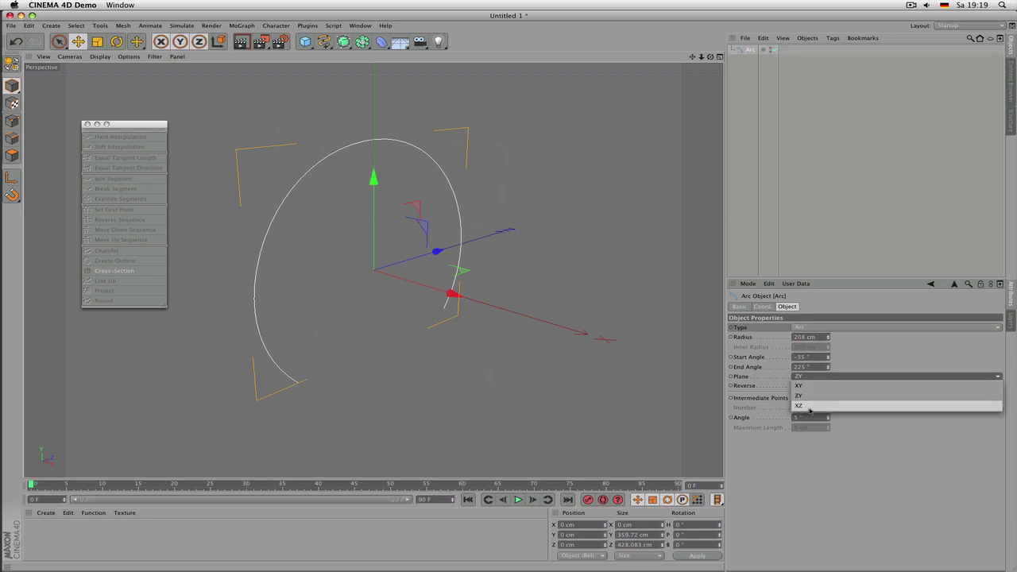
pyautogui.click(800, 405)
pyautogui.click(816, 378)
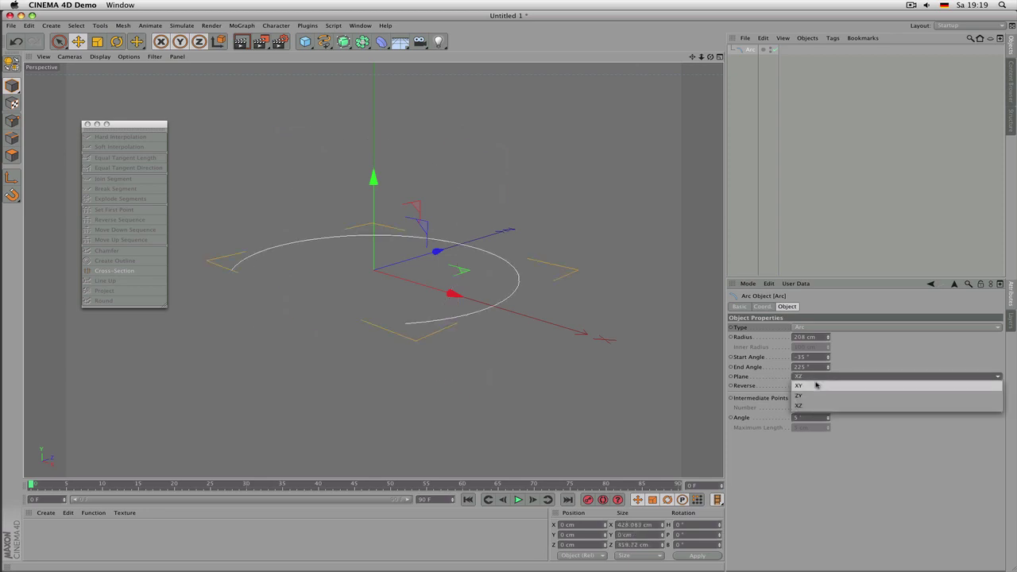
pyautogui.click(817, 385)
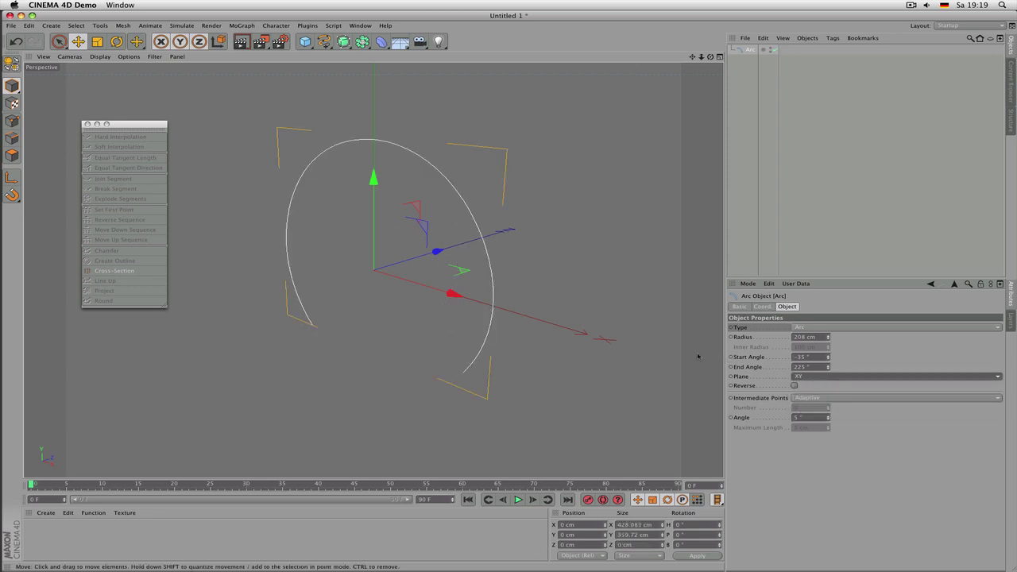
# Step: Try None for the arc's intermediate points, and Natural with the number set to 0 and raised slightly
pyautogui.click(829, 402)
pyautogui.click(827, 405)
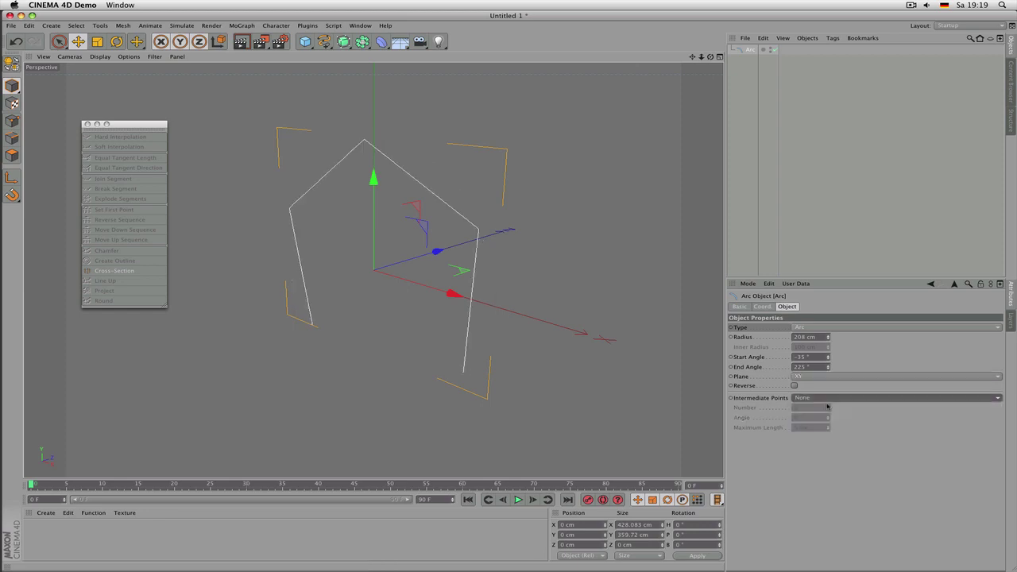
pyautogui.click(825, 401)
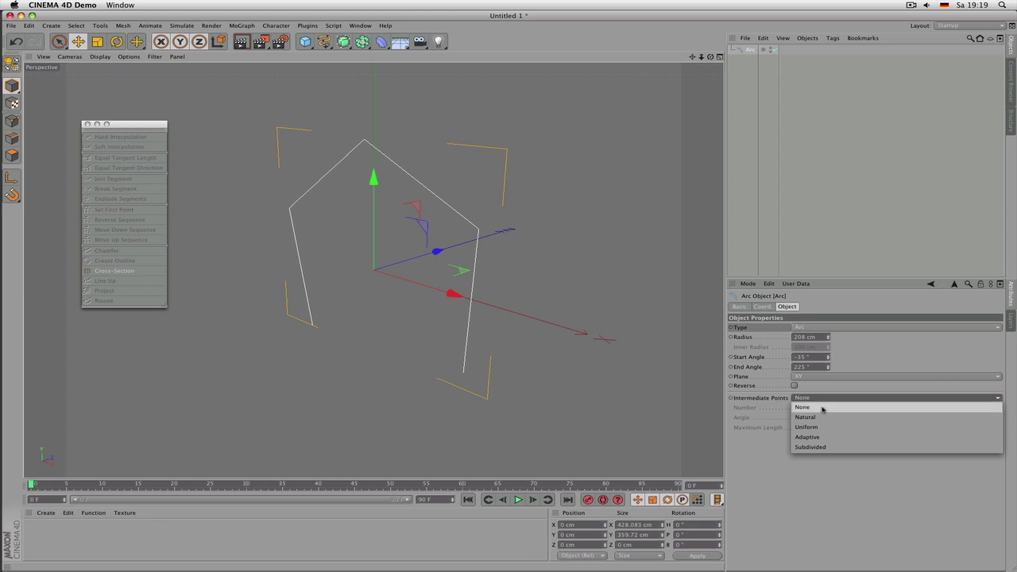
pyautogui.click(823, 416)
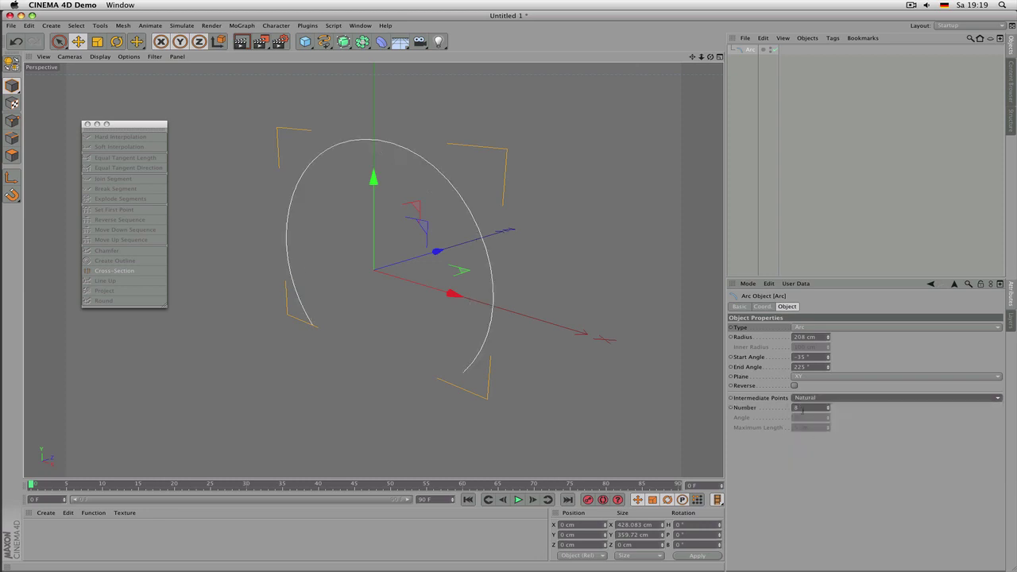
pyautogui.click(802, 407)
pyautogui.write('0')
pyautogui.press('Return')
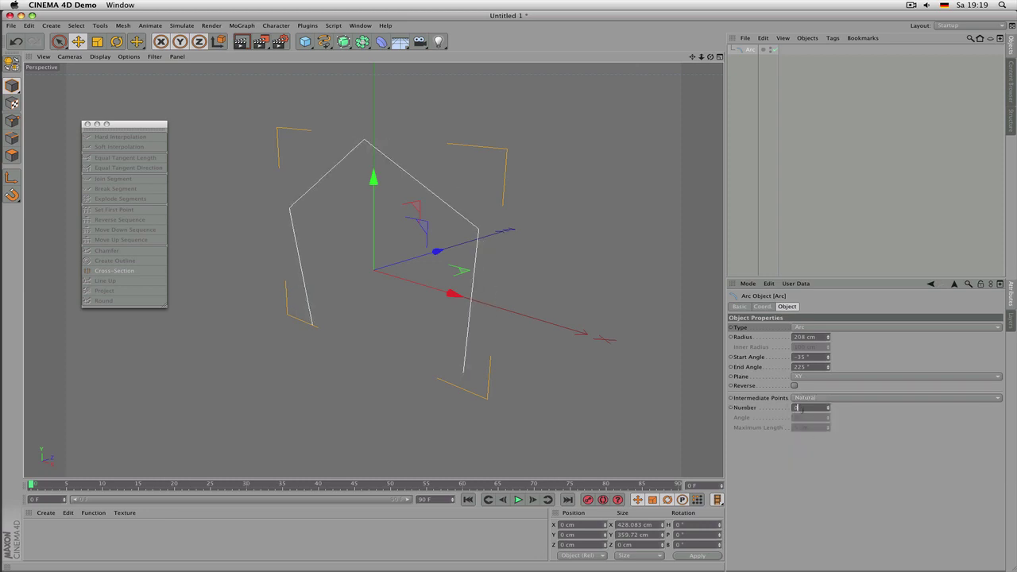
pyautogui.scroll(2, 802, 410)
# Step: Switch the arc's intermediate points to Uniform and vary their number, including 0, finishing at 2
pyautogui.click(806, 399)
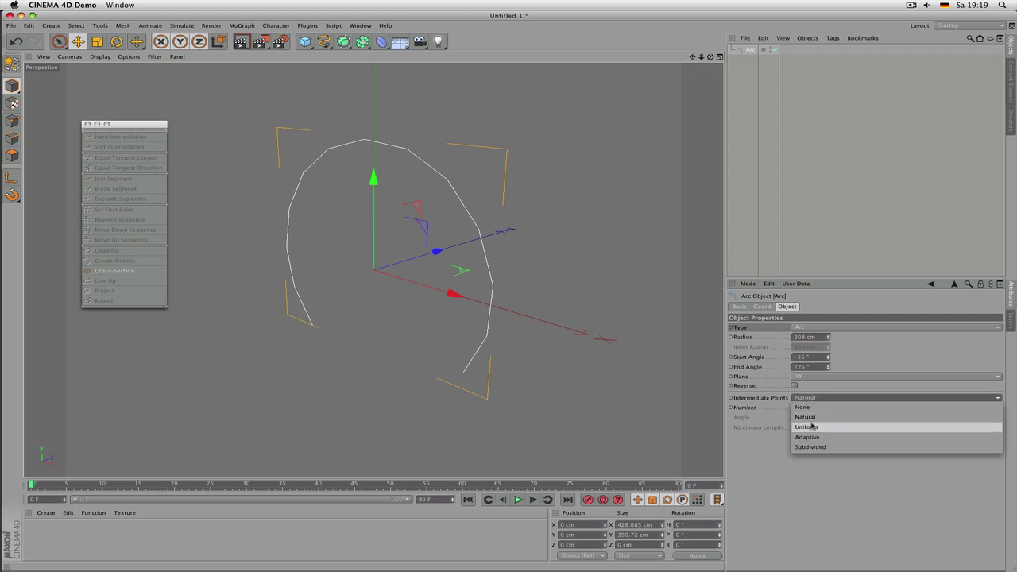
pyautogui.click(812, 427)
pyautogui.scroll(6, 810, 408)
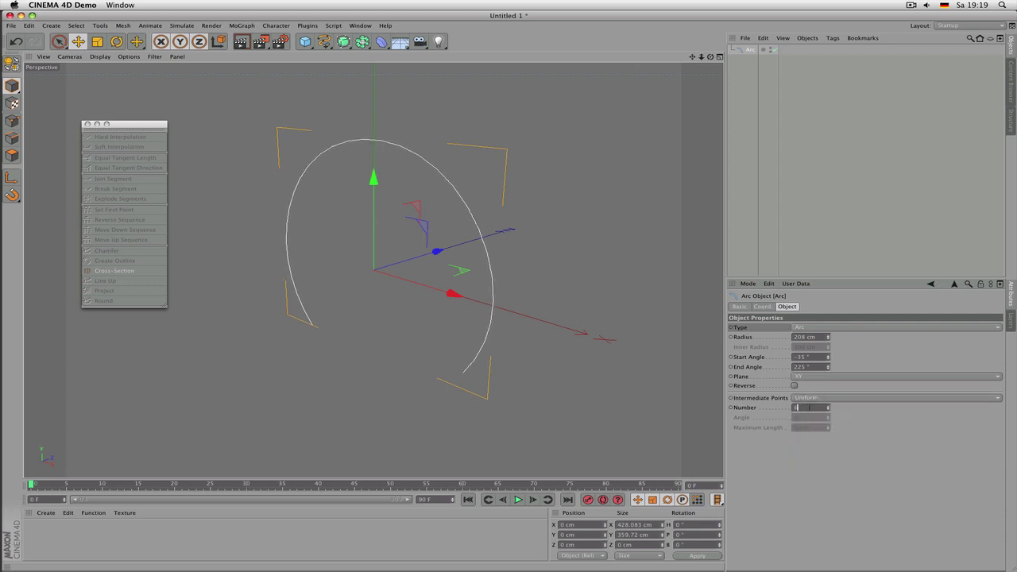
pyautogui.scroll(-8, 809, 407)
pyautogui.write('7')
pyautogui.press('Return')
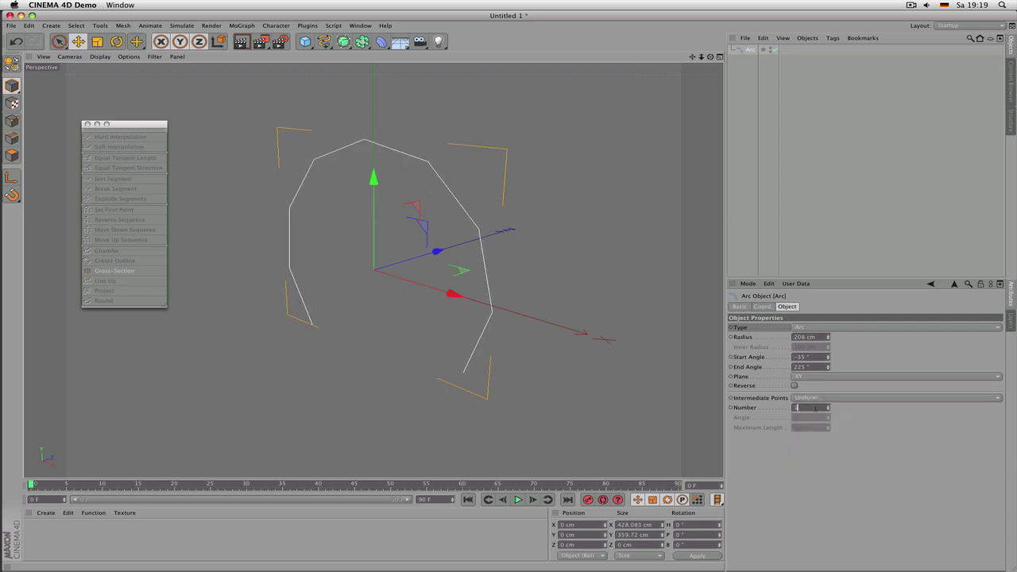
pyautogui.moveTo(828, 408); pyautogui.dragTo(828, 388)
pyautogui.write('0')
pyautogui.press('Return')
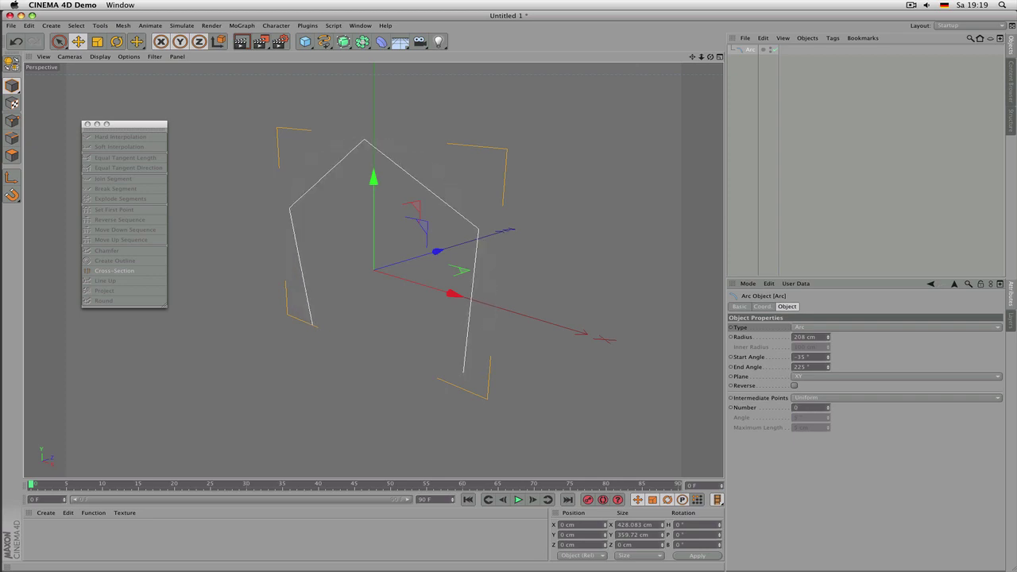
pyautogui.write('2')
pyautogui.press('Return')
# Step: Switch the arc's intermediate points to Adaptive, try an angle of 26°, and set the angle to 5°
pyautogui.click(826, 399)
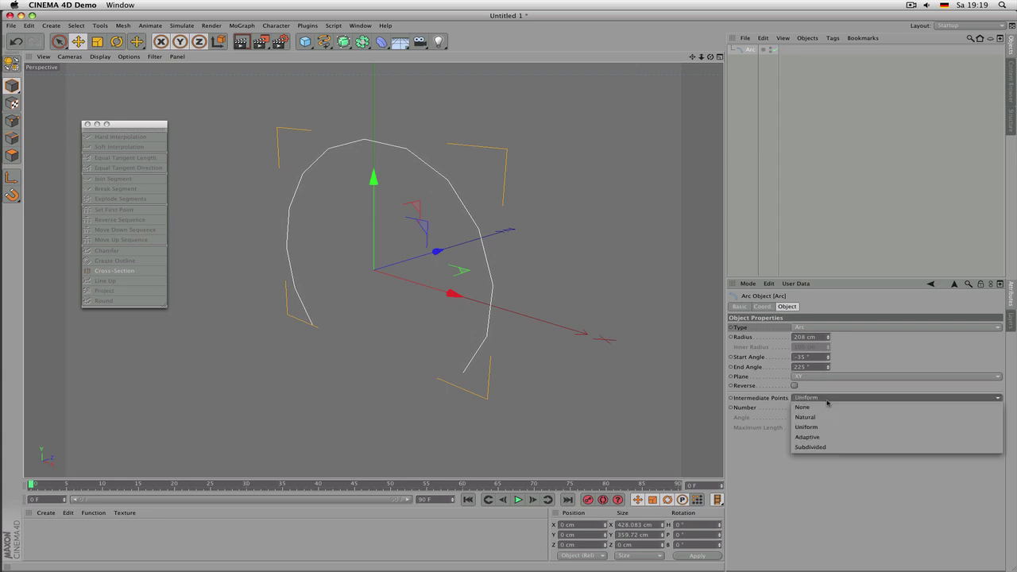
pyautogui.click(820, 433)
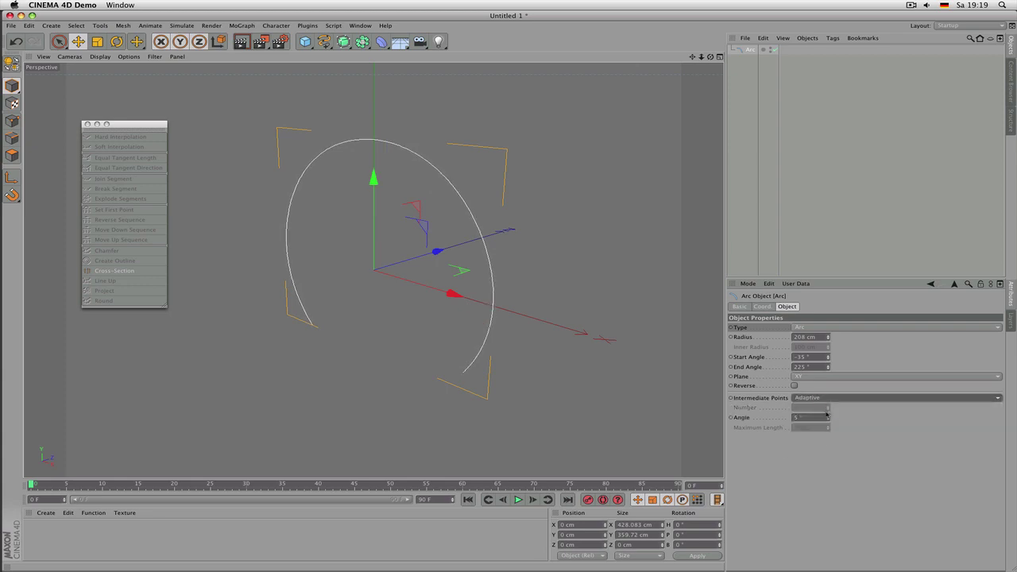
pyautogui.moveTo(827, 418); pyautogui.dragTo(828, 403)
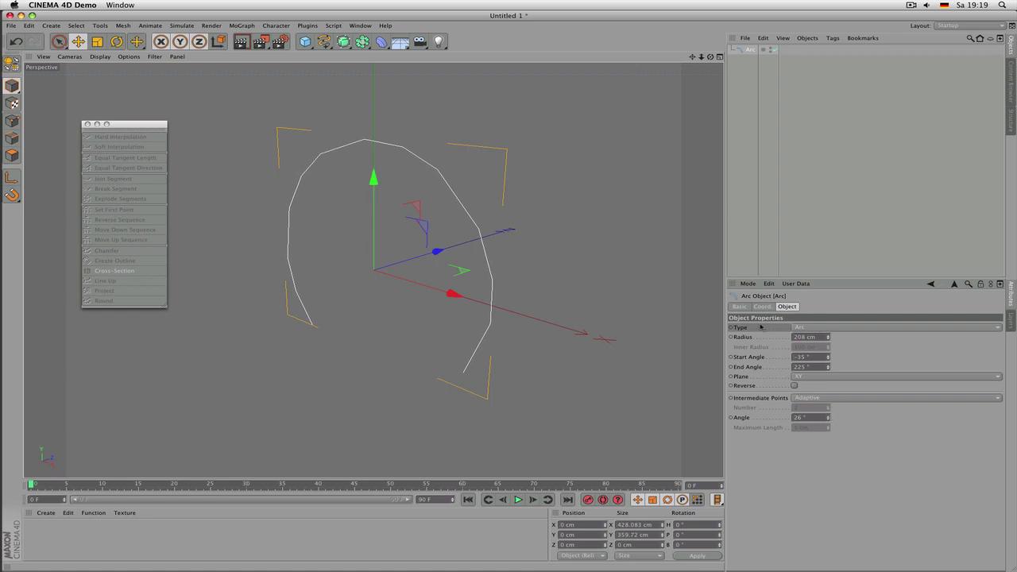
pyautogui.doubleClick(819, 418)
pyautogui.write('5')
pyautogui.press('Return')
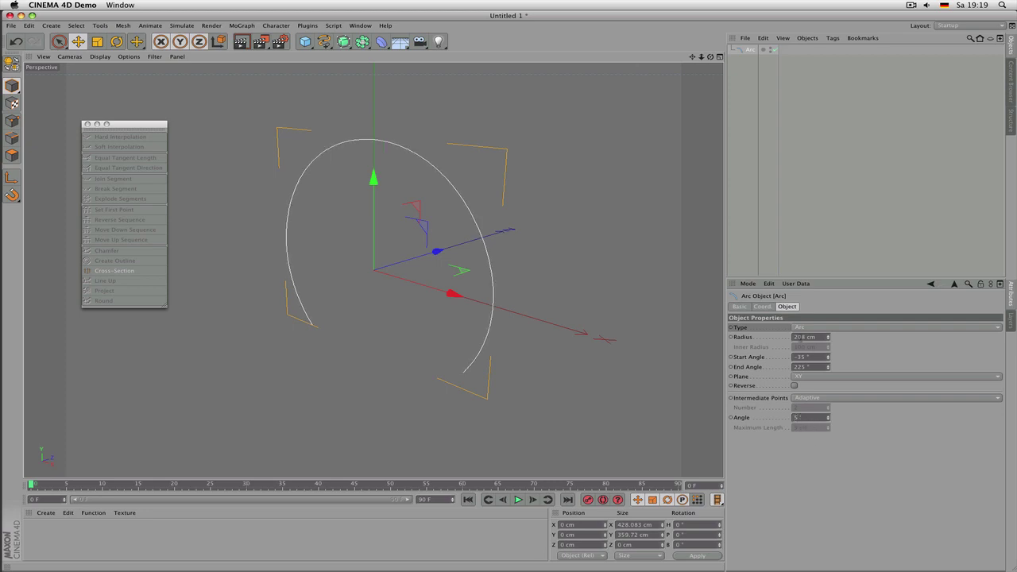
# Step: Change the arc's type to Sector and set its start angle to 10°
pyautogui.click(802, 329)
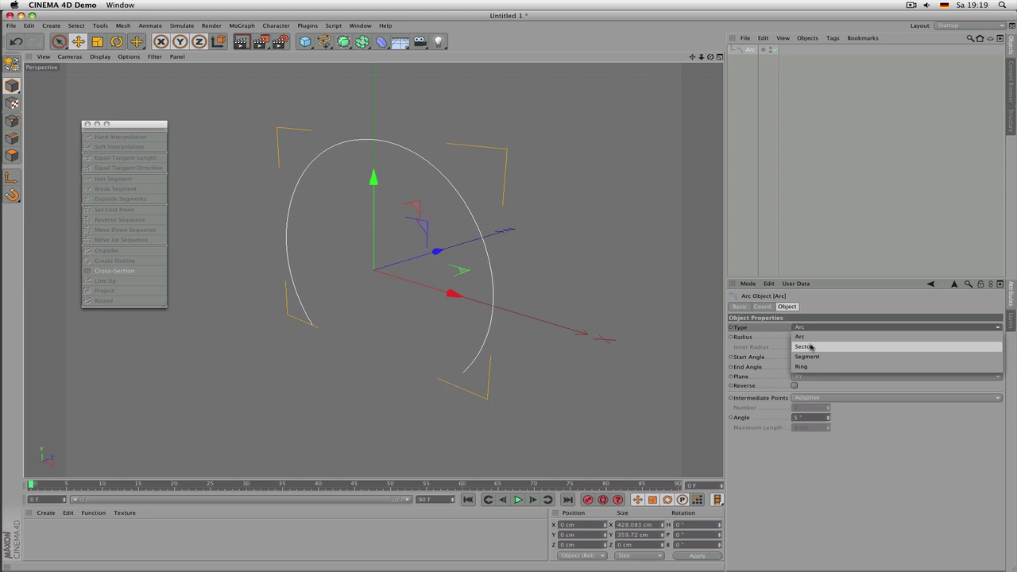
pyautogui.click(810, 347)
pyautogui.moveTo(828, 357)
pyautogui.mouseDown()
pyautogui.moveTo(828, 334)
pyautogui.moveTo(828, 347)
pyautogui.mouseUp()
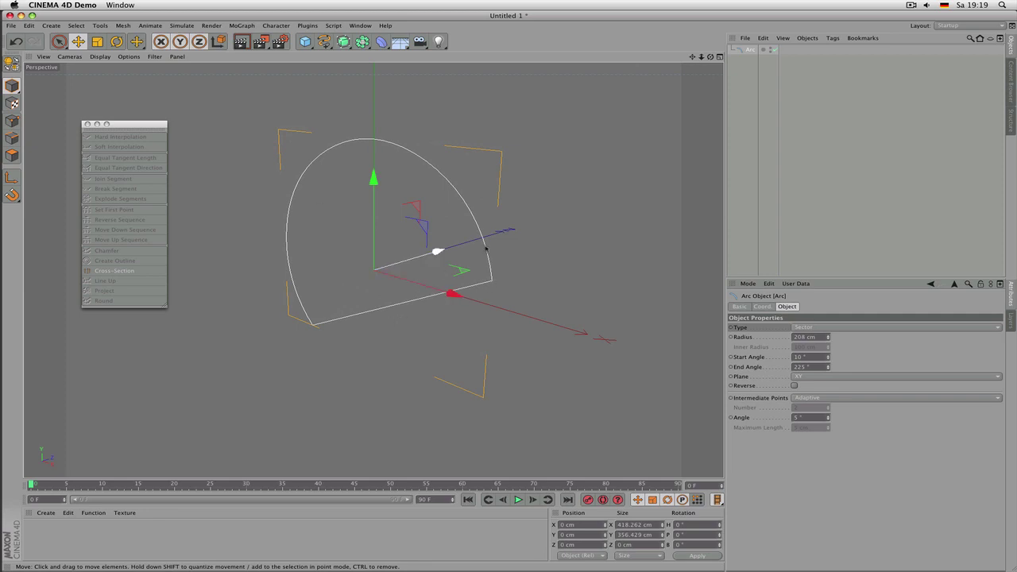
# Step: Set the arc's type to Segment with a start angle of 111°, and switch the type to Ring
pyautogui.click(813, 327)
pyautogui.click(816, 357)
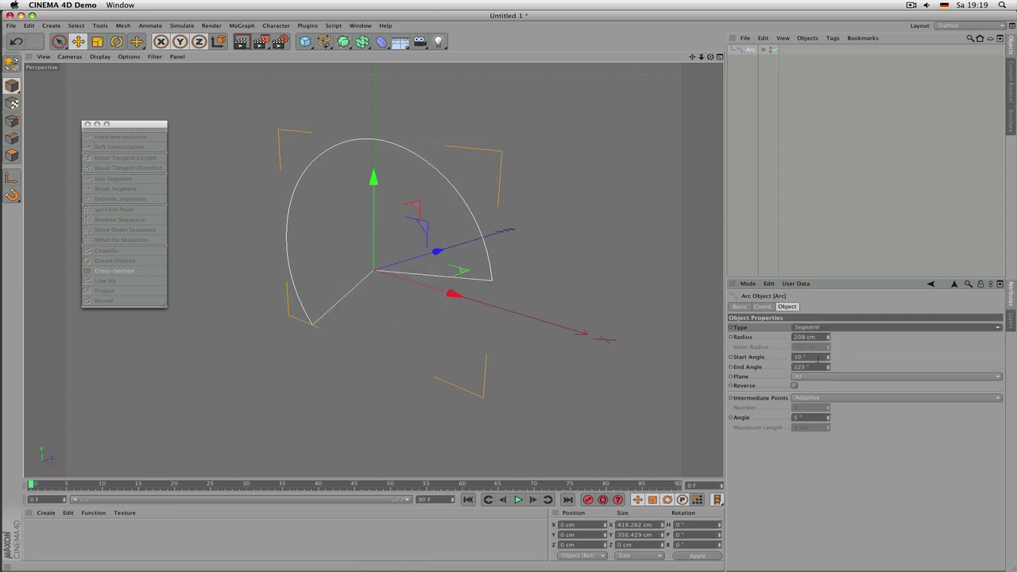
pyautogui.moveTo(827, 358); pyautogui.dragTo(831, 335)
pyautogui.click(830, 326)
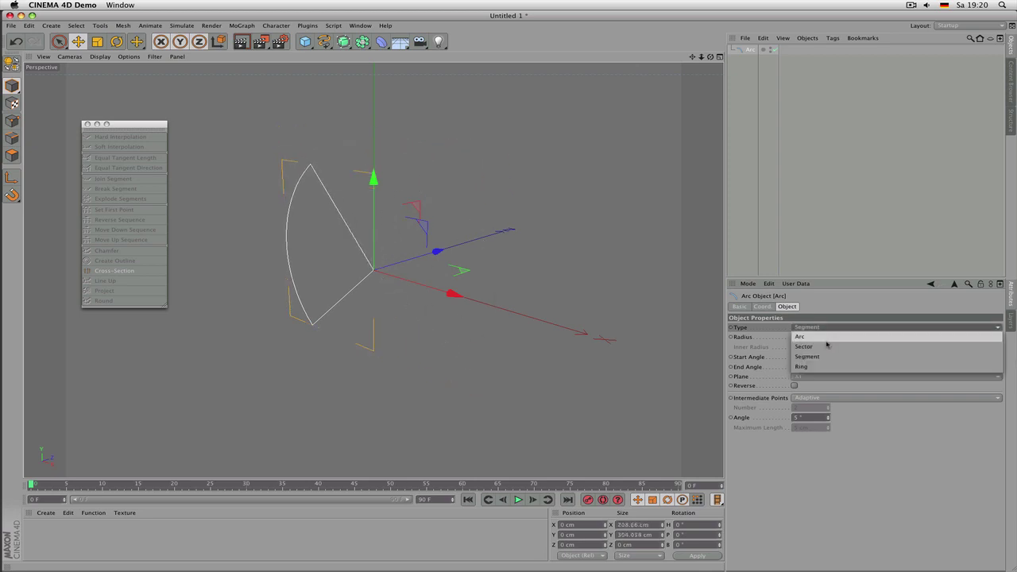
pyautogui.click(822, 367)
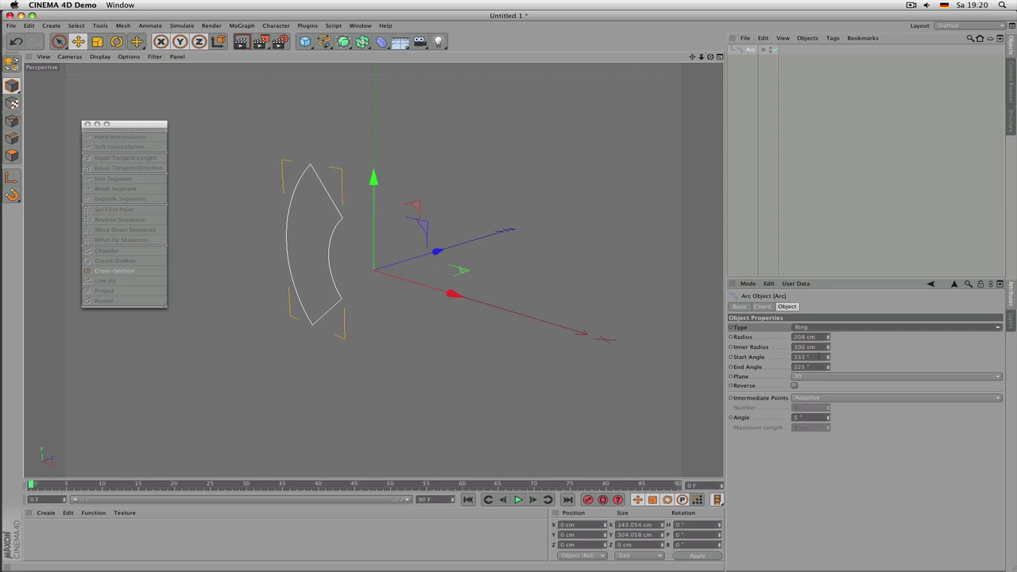
# Step: Set the ring arc's radius to 211 cm, inner radius to 120 cm and start angle to 52°, and delete the arc
pyautogui.moveTo(827, 359); pyautogui.dragTo(824, 335)
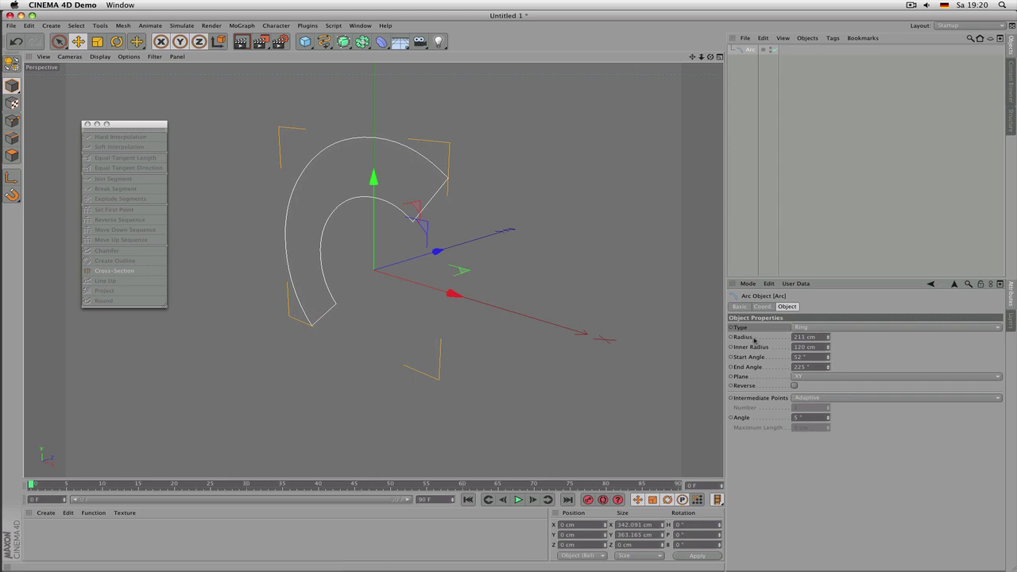
pyautogui.click(323, 46)
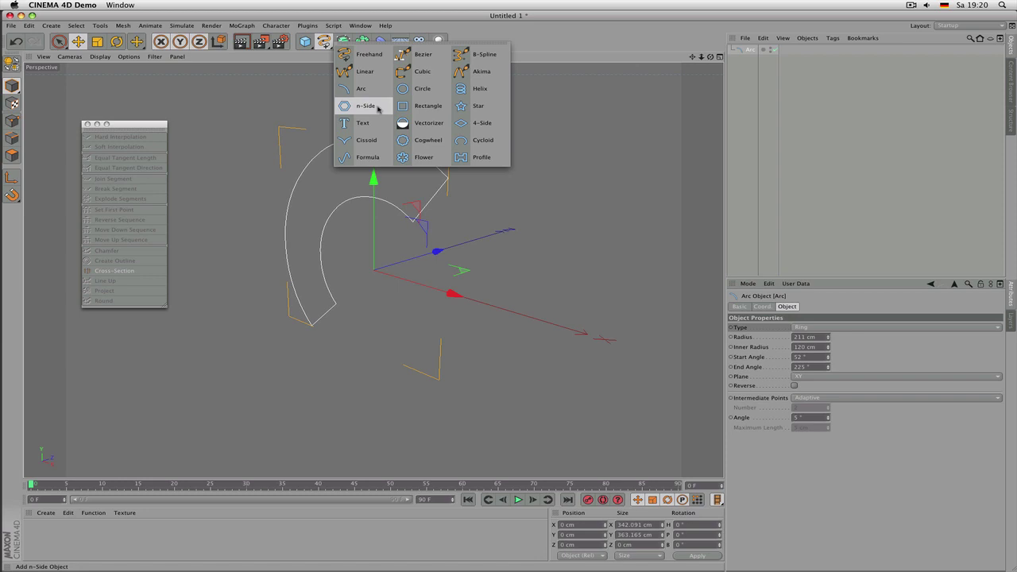
pyautogui.click(751, 52)
pyautogui.press('Delete')
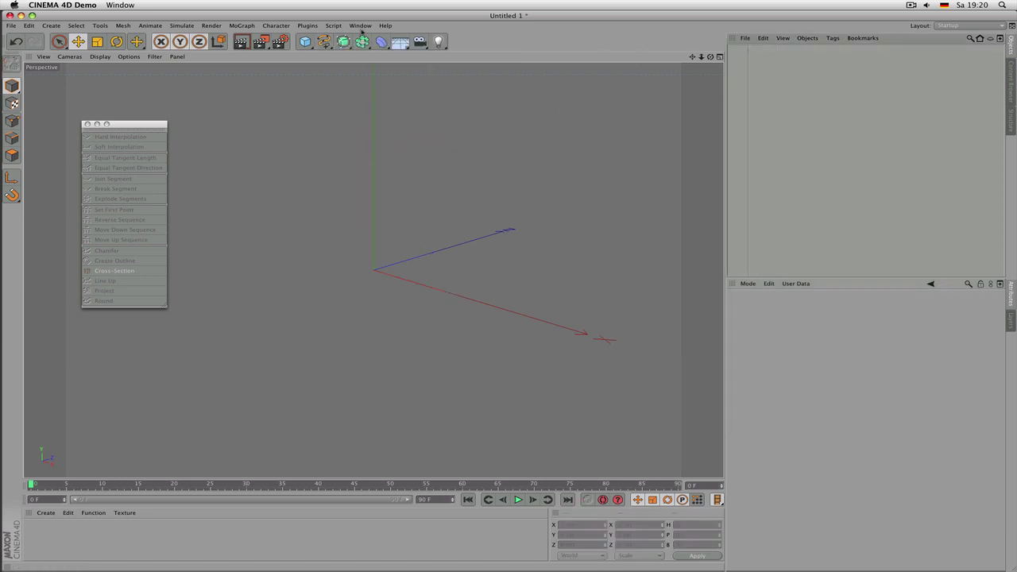
# Step: Add a helix spline with an end radius of 86 cm, end angle of 2268°, height of 1082 cm and height bias of 21%
pyautogui.click(323, 41)
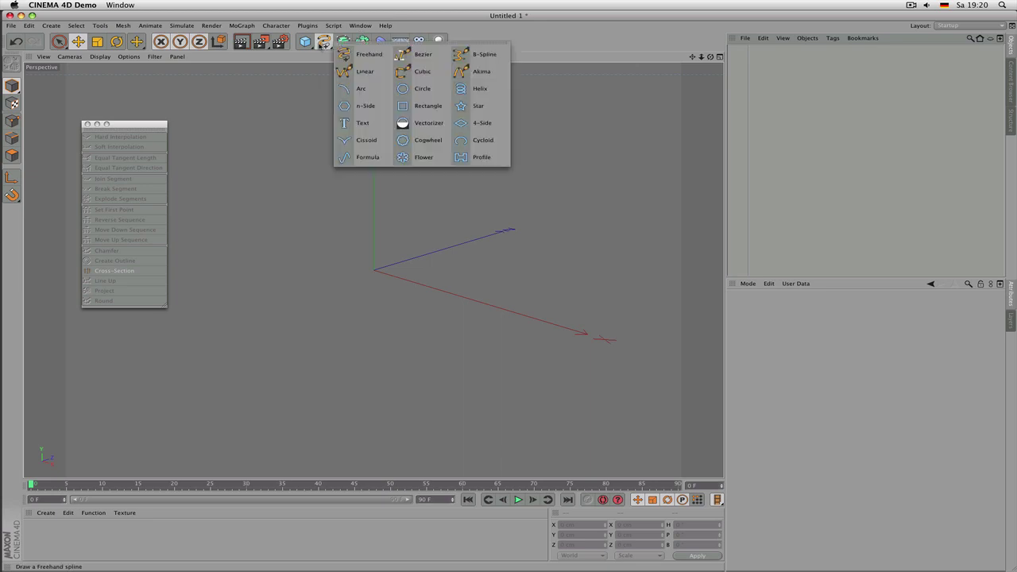
pyautogui.click(472, 94)
pyautogui.scroll(-6, 465, 289)
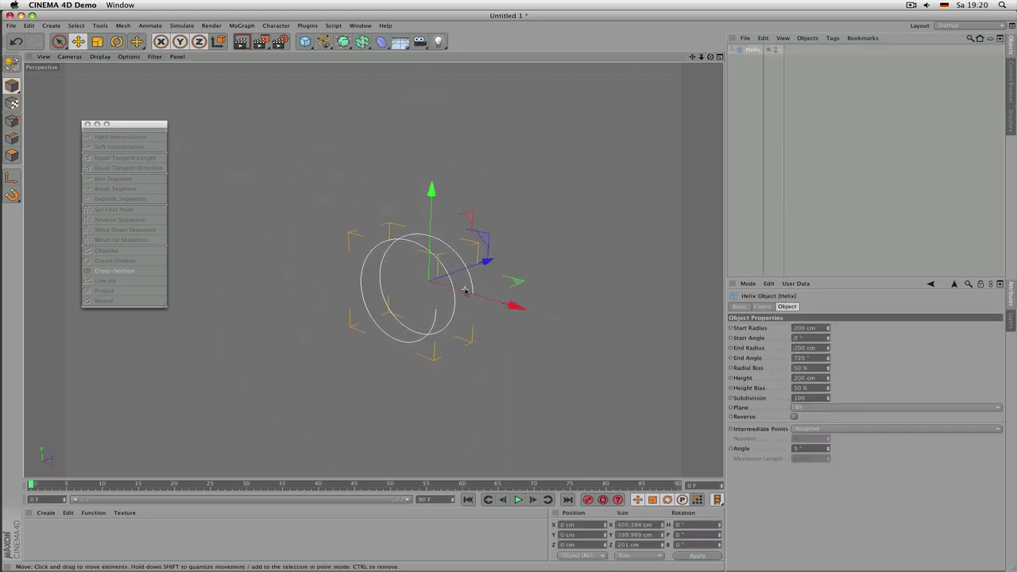
pyautogui.moveTo(829, 378); pyautogui.dragTo(828, 249)
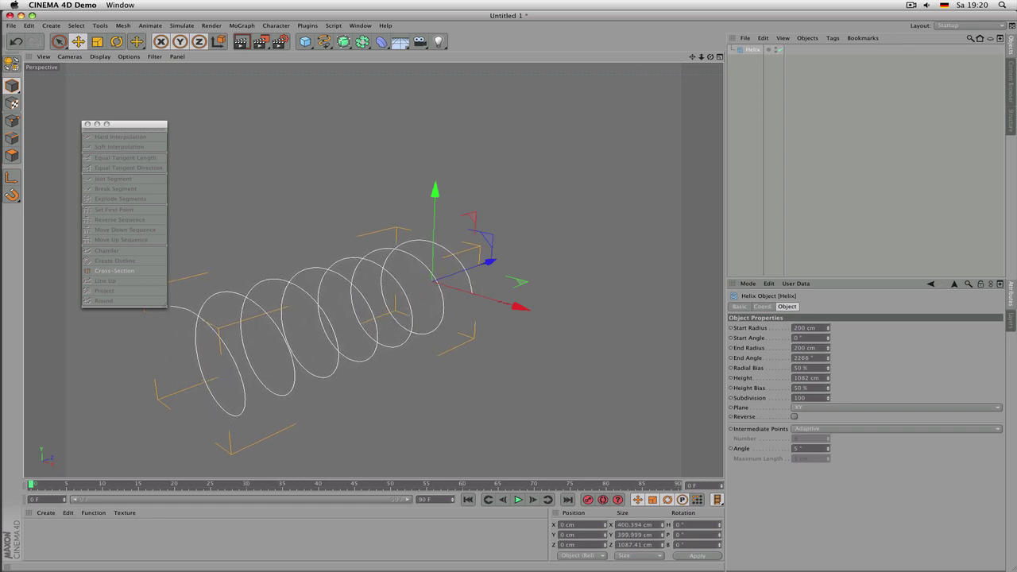
pyautogui.moveTo(828, 388)
pyautogui.mouseDown()
pyautogui.moveTo(828, 362)
pyautogui.moveTo(828, 411)
pyautogui.moveTo(827, 352)
pyautogui.moveTo(828, 397)
pyautogui.moveTo(828, 388)
pyautogui.mouseUp()
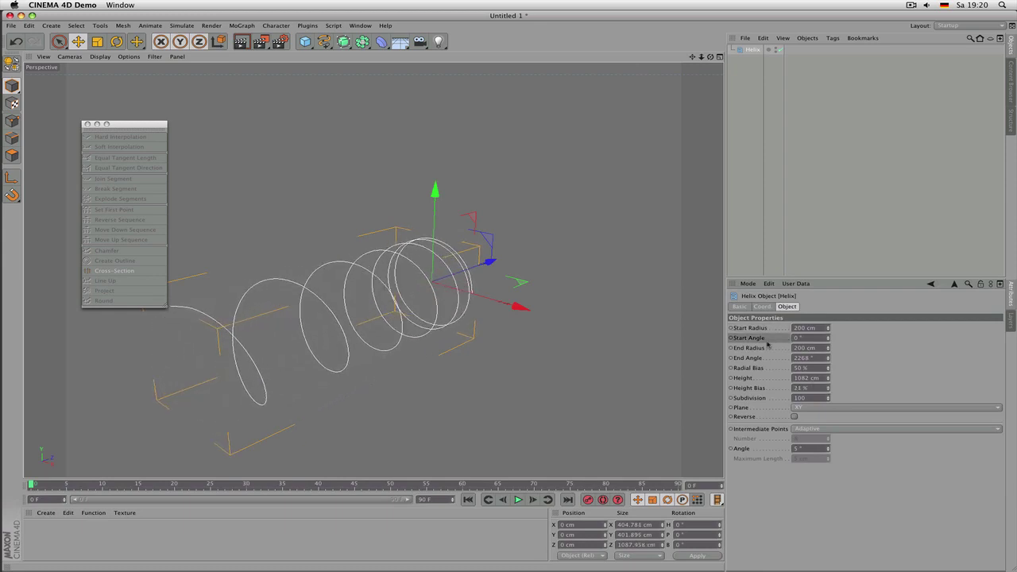
pyautogui.moveTo(828, 350); pyautogui.dragTo(827, 383)
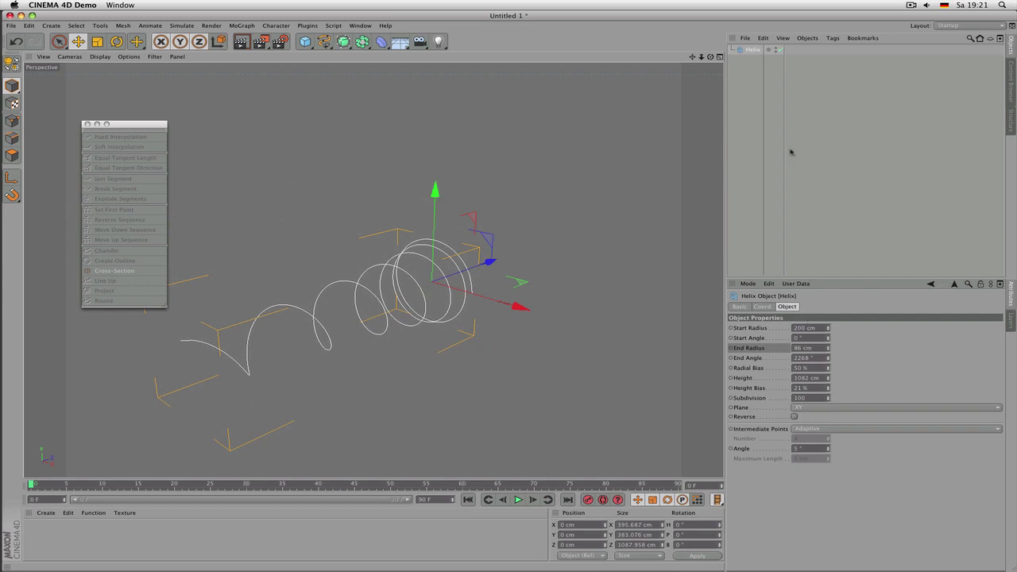
# Step: Replace the helix with a flower spline that has an outer radius of 359 cm and 30 petals
pyautogui.press('Delete')
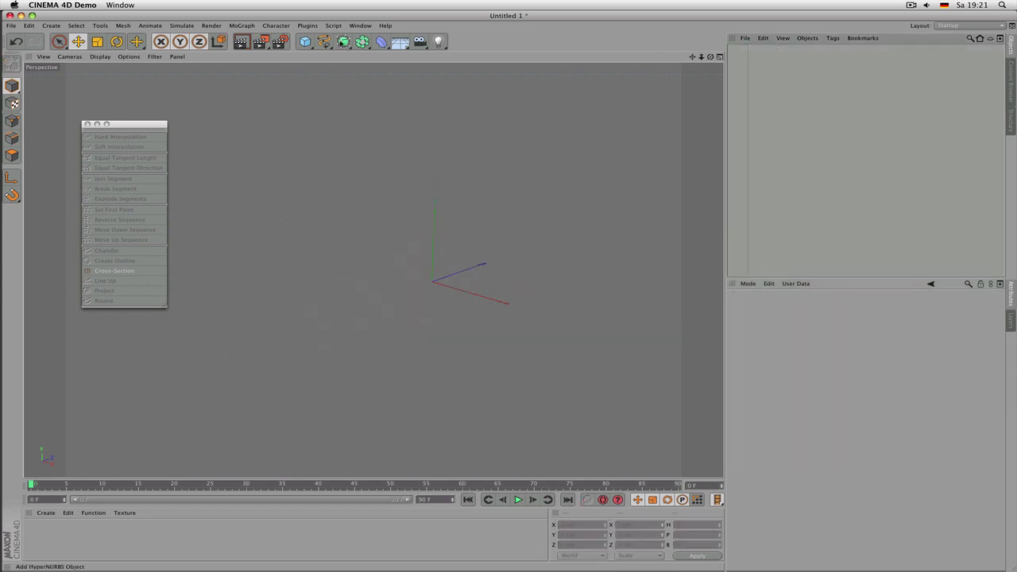
pyautogui.click(324, 41)
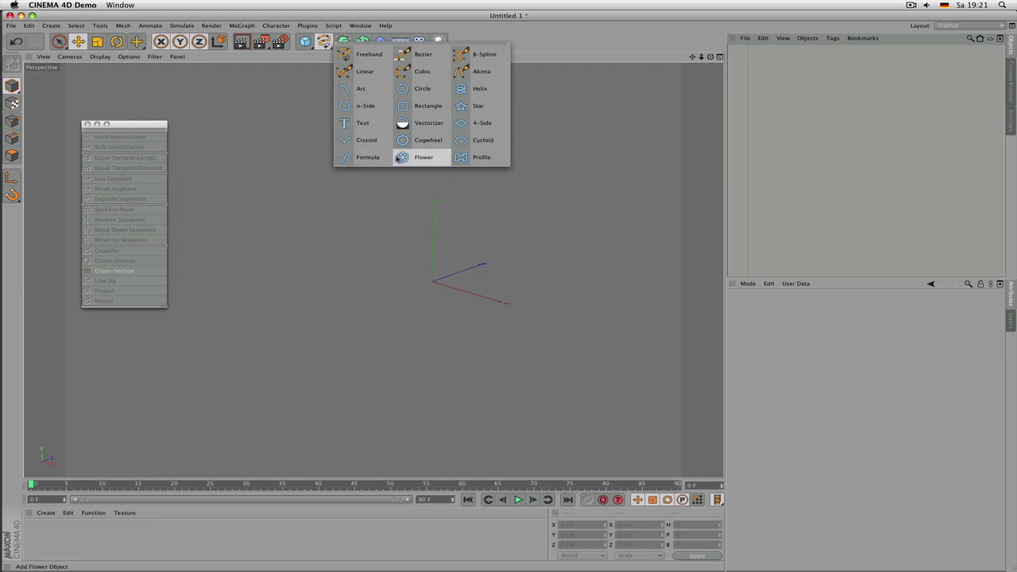
pyautogui.click(413, 157)
pyautogui.scroll(3, 485, 273)
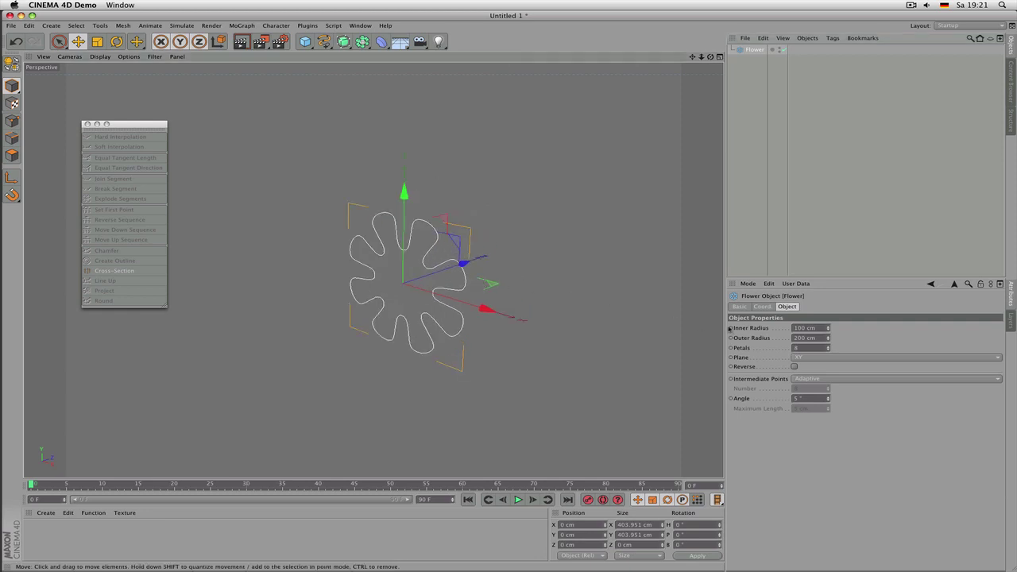
pyautogui.moveTo(831, 340)
pyautogui.mouseDown()
pyautogui.moveTo(830, 320)
pyautogui.moveTo(828, 350)
pyautogui.moveTo(828, 328)
pyautogui.mouseUp()
# Step: Replace the flower with a text spline reading "Some Name"
pyautogui.click(758, 51)
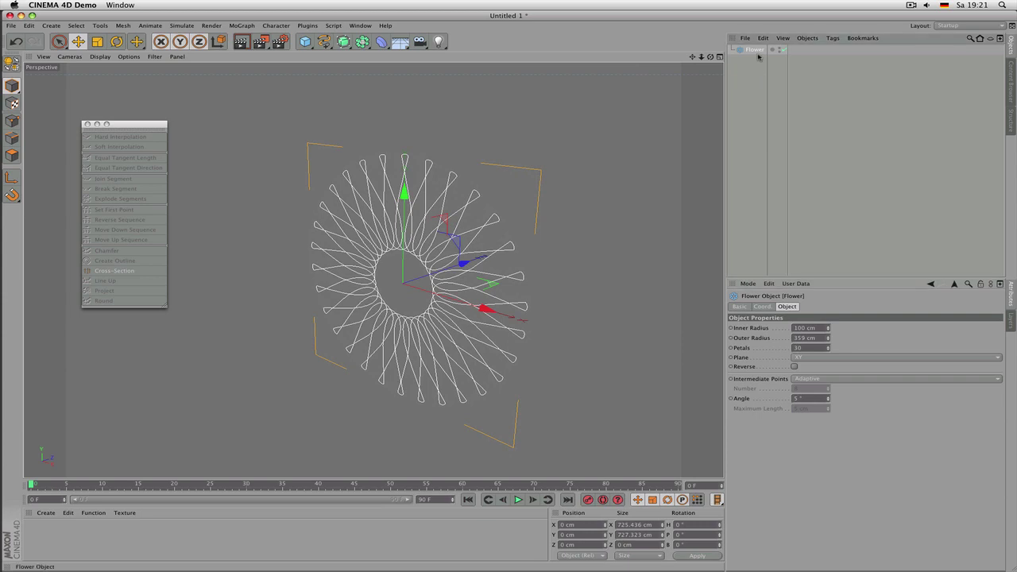
pyautogui.press('Delete')
pyautogui.click(332, 44)
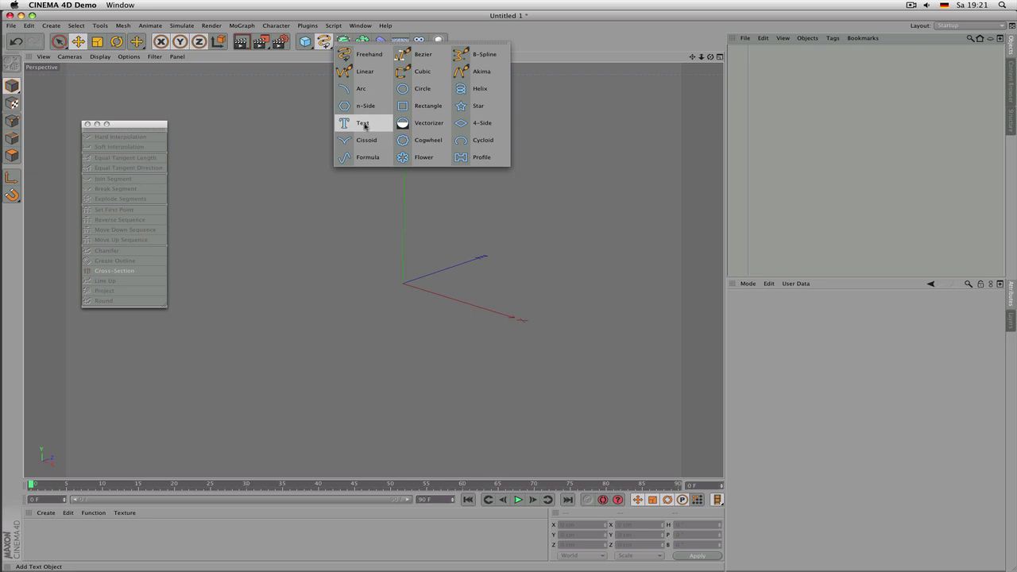
pyautogui.click(373, 126)
pyautogui.click(785, 332)
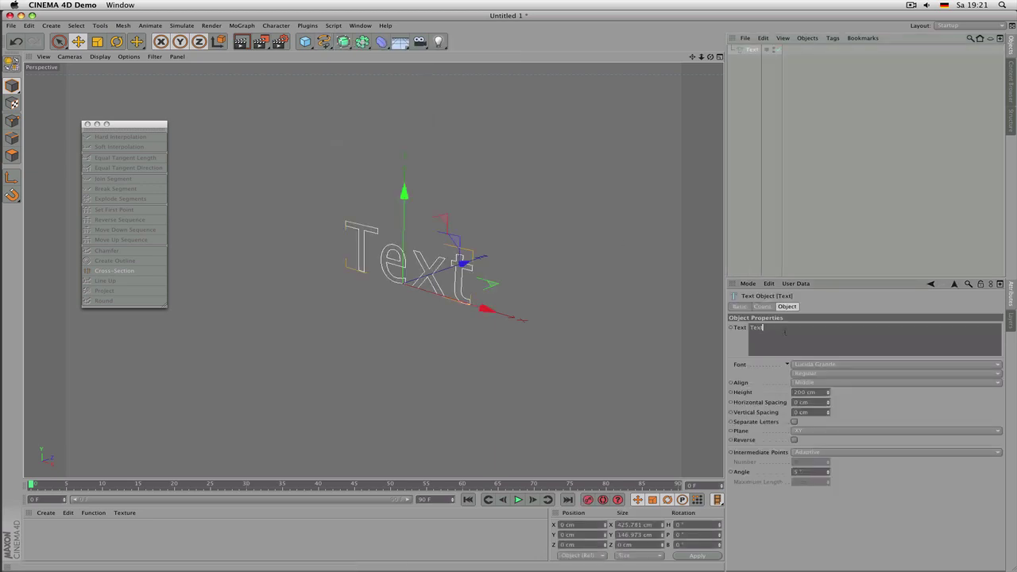
pyautogui.press('super+a')
pyautogui.write('Some Name')
pyautogui.scroll(-3, 420, 253)
pyautogui.scroll(3, 420, 254)
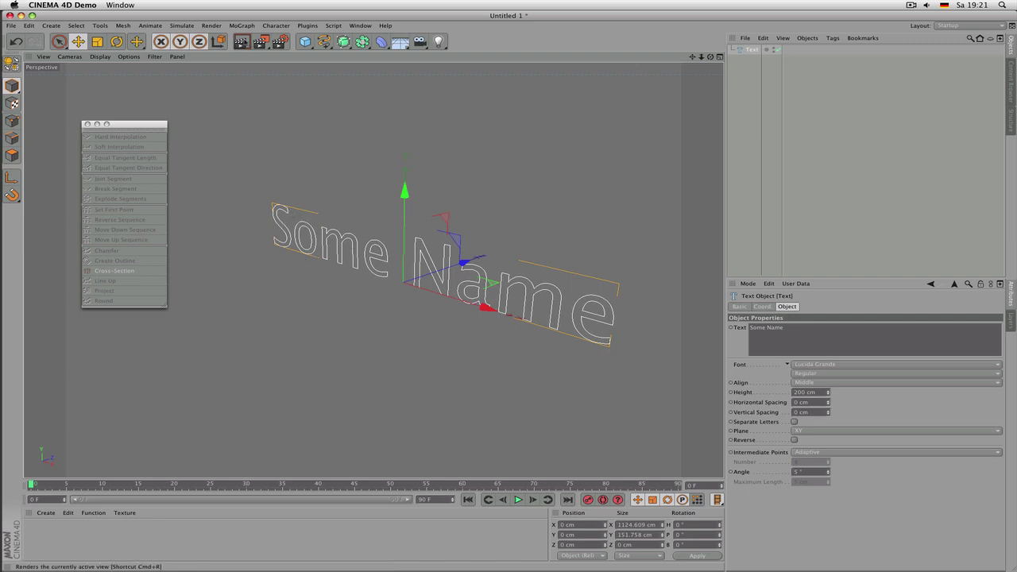
# Step: Render the active view of the bare text spline and examine its outline close up on the letter N
pyautogui.click(242, 41)
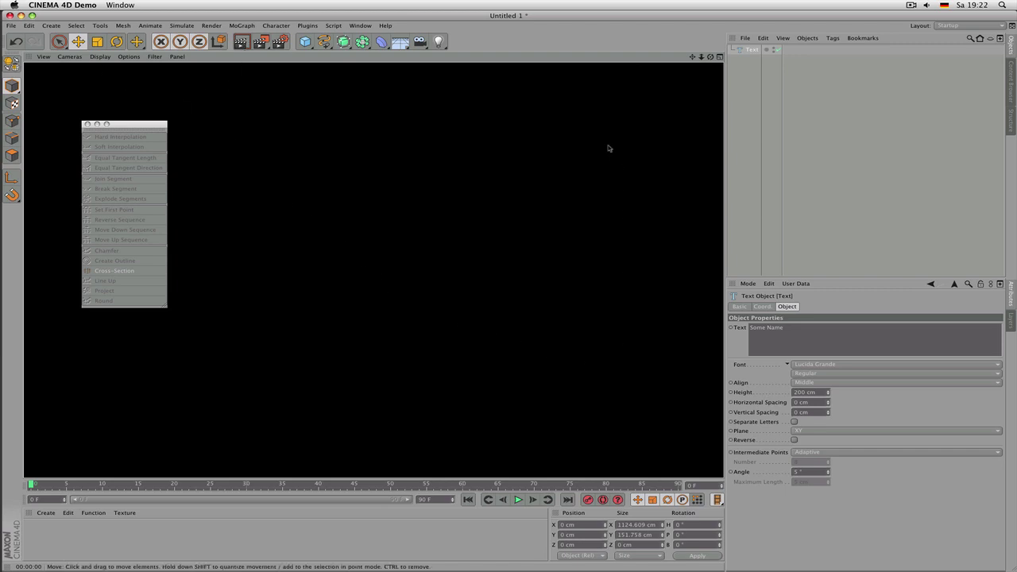
pyautogui.scroll(5, 429, 251)
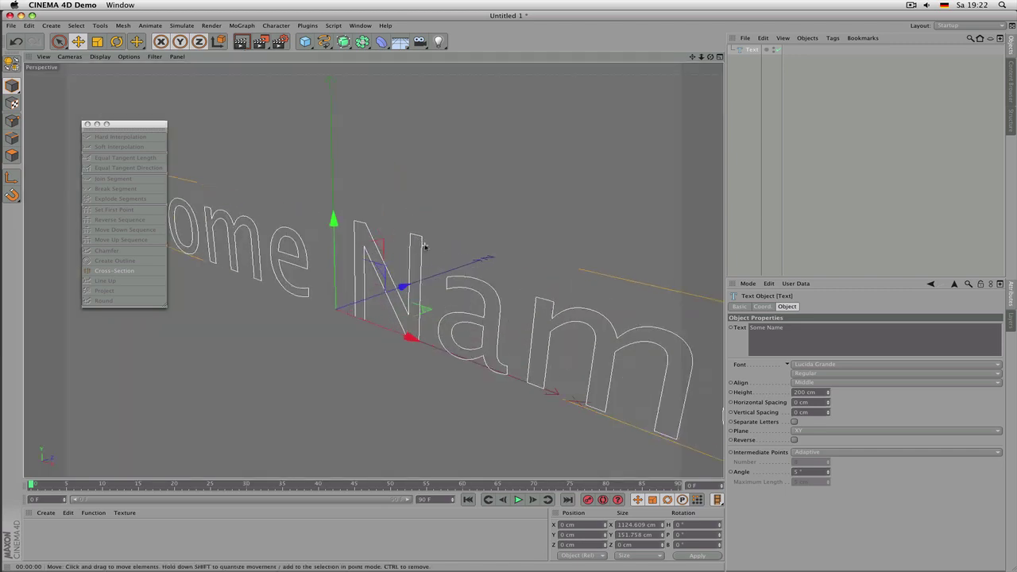
pyautogui.scroll(8, 425, 247)
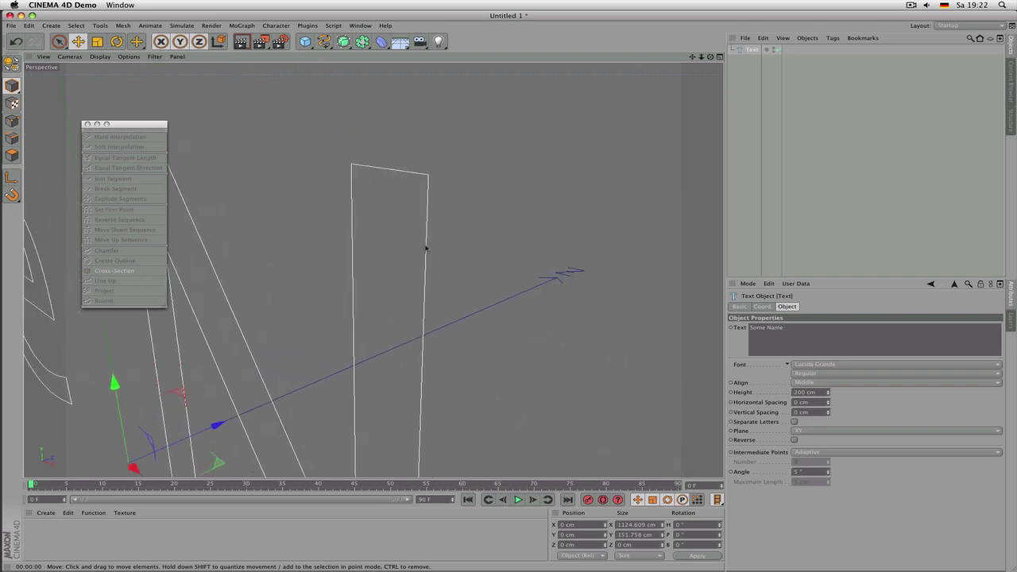
pyautogui.scroll(-10, 425, 248)
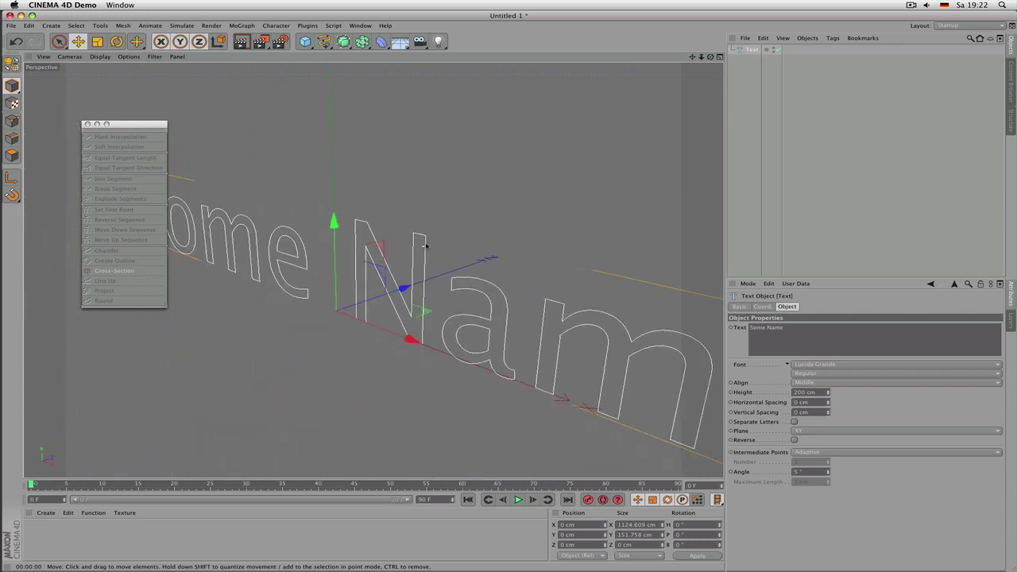
pyautogui.scroll(-3, 426, 247)
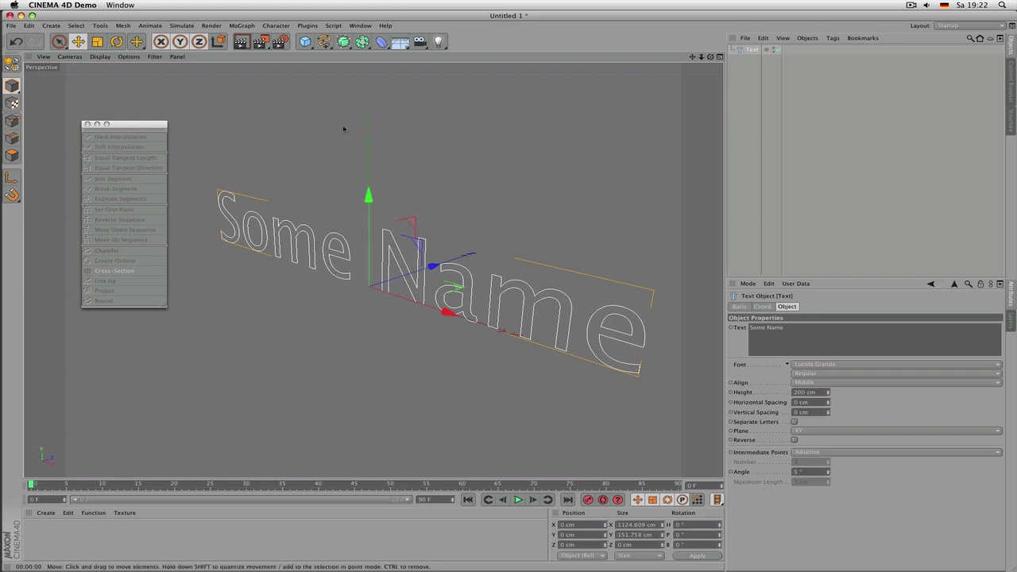
# Step: Extrude the text by making it a child of a new Extrude NURBS object, and render the active view
pyautogui.click(344, 43)
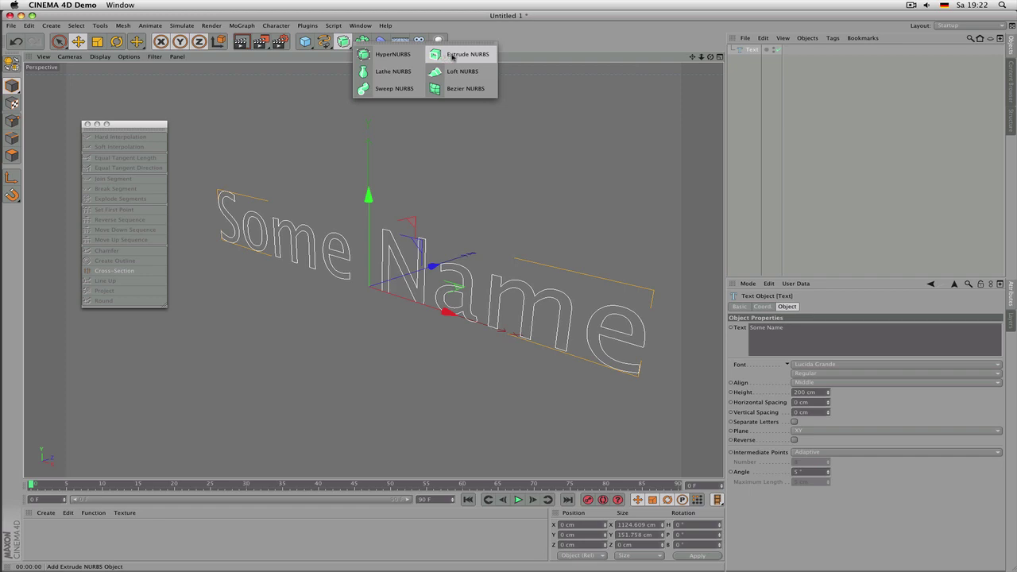
pyautogui.click(453, 55)
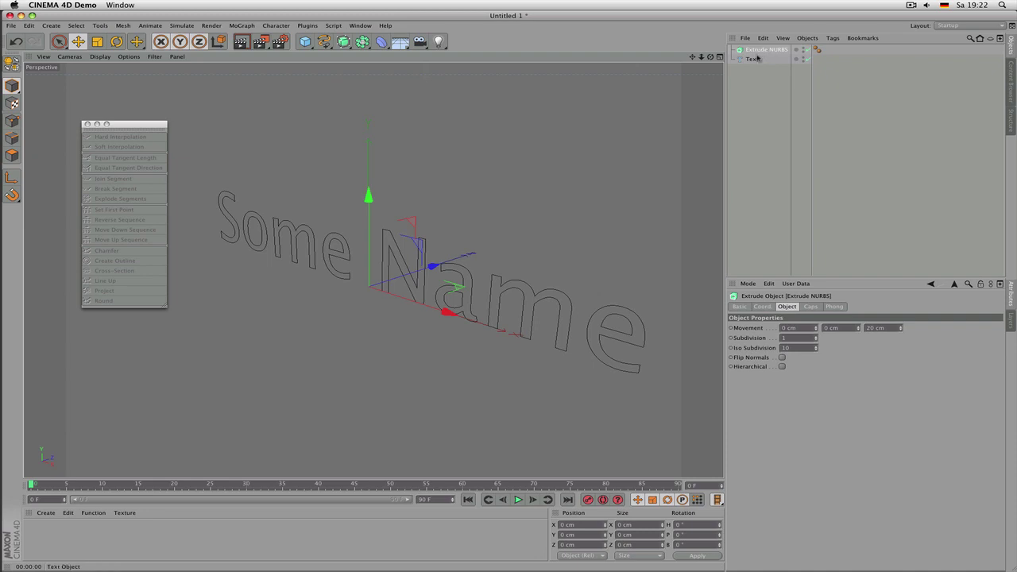
pyautogui.moveTo(755, 62); pyautogui.dragTo(762, 51)
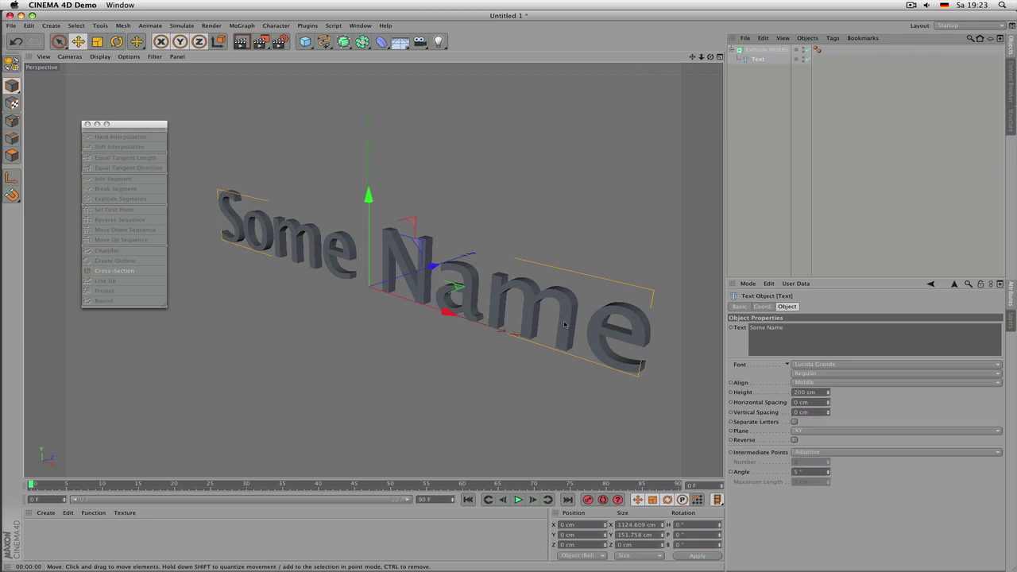
pyautogui.press('super+r')
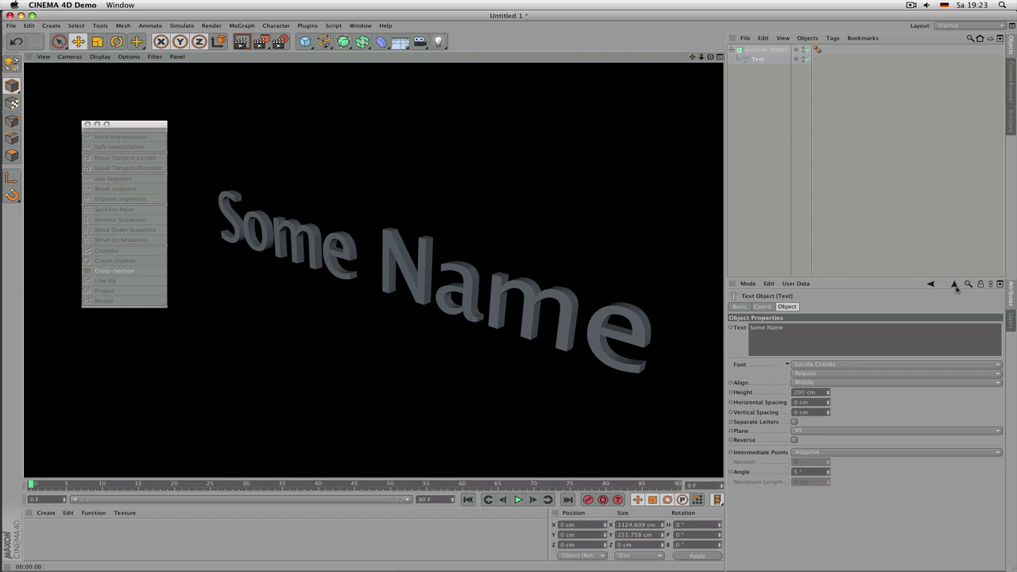
# Step: Set the default object color to 80% Gray in the project settings
pyautogui.click(955, 286)
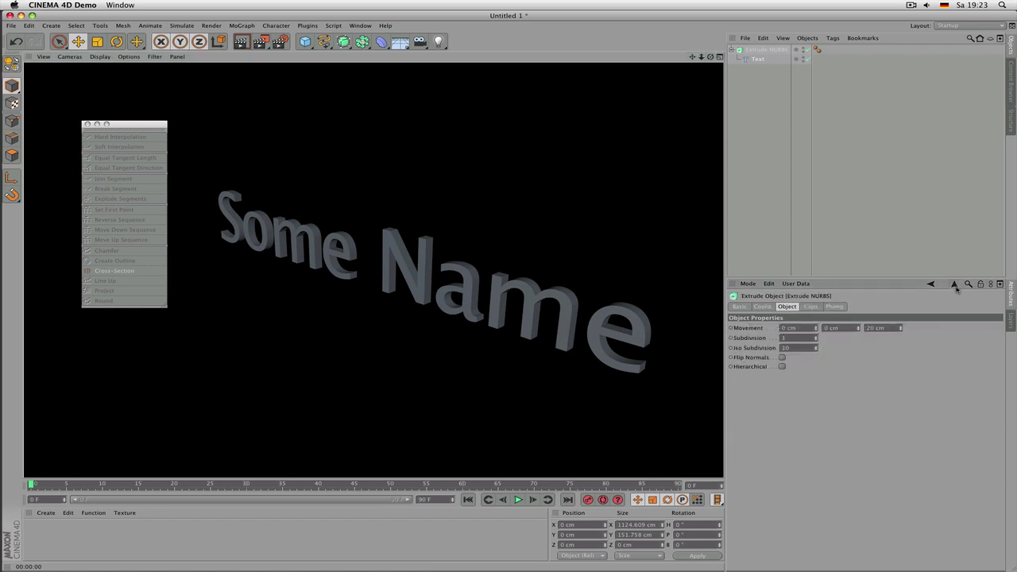
pyautogui.click(956, 286)
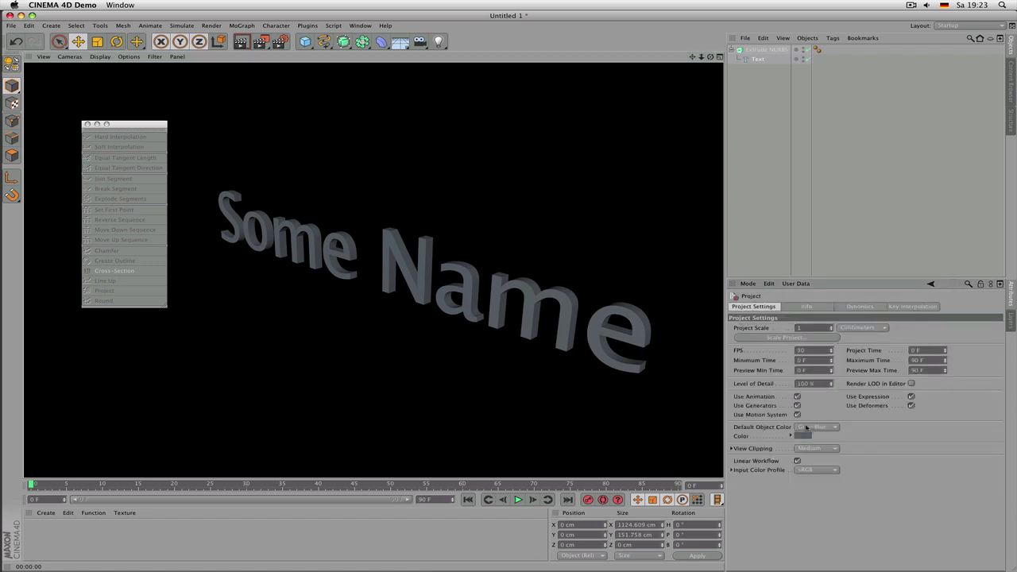
pyautogui.click(808, 429)
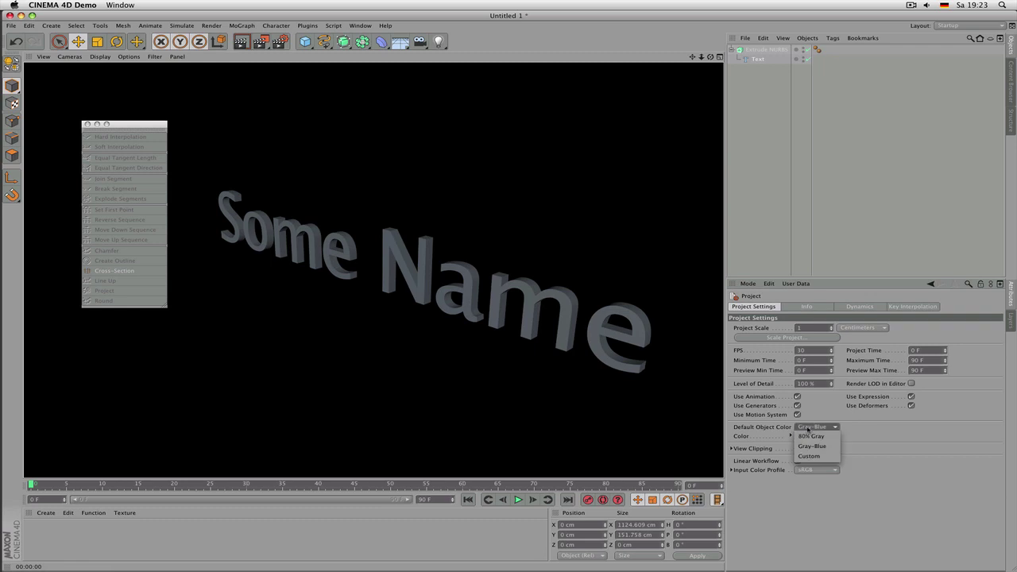
pyautogui.click(810, 434)
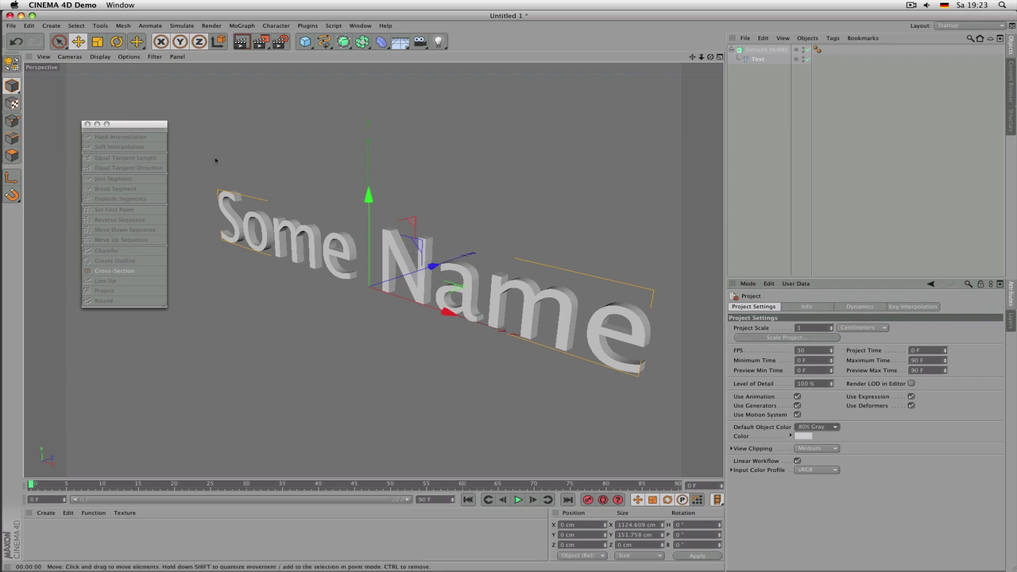
# Step: Switch the viewport display to Gouraud Shading (Lines) and examine the segment lines along the extruded letters
pyautogui.click(99, 57)
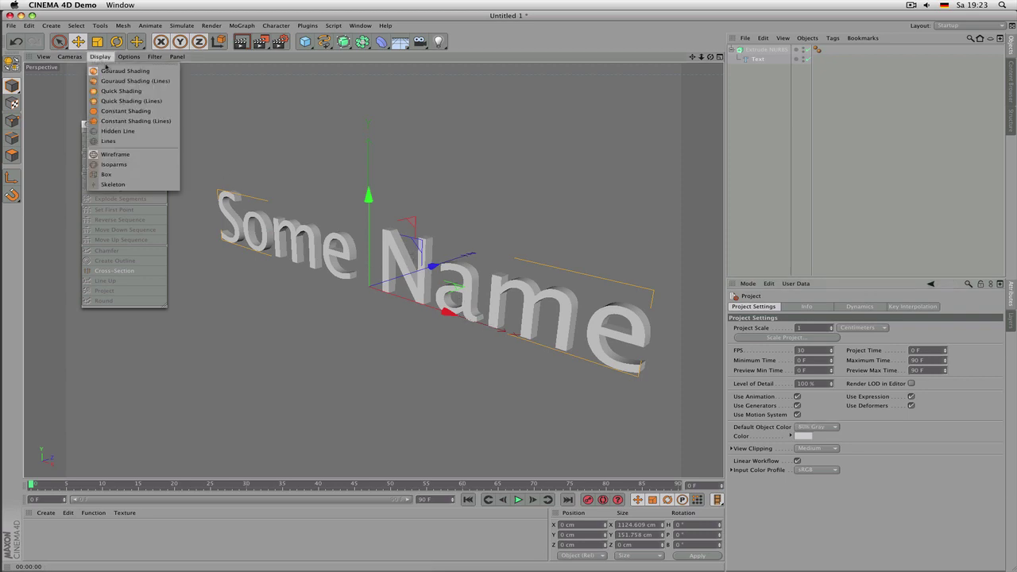
pyautogui.click(150, 81)
pyautogui.scroll(3, 469, 269)
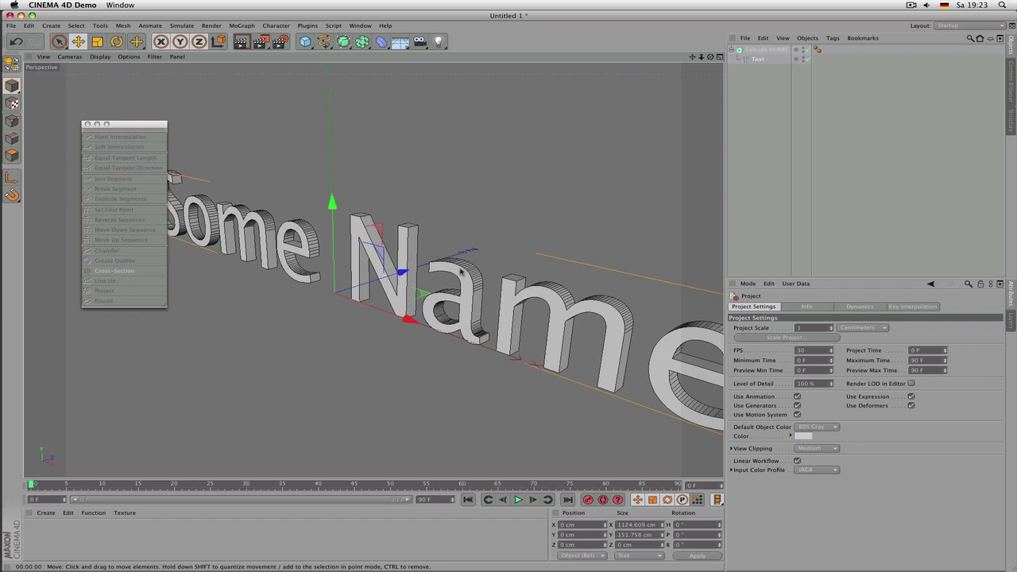
pyautogui.click(768, 183)
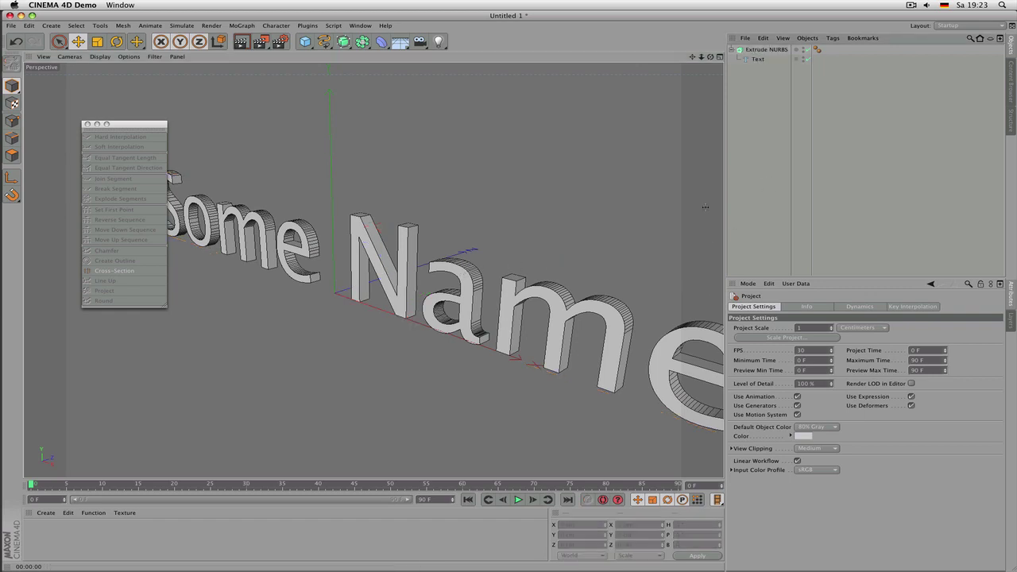
pyautogui.scroll(3, 475, 316)
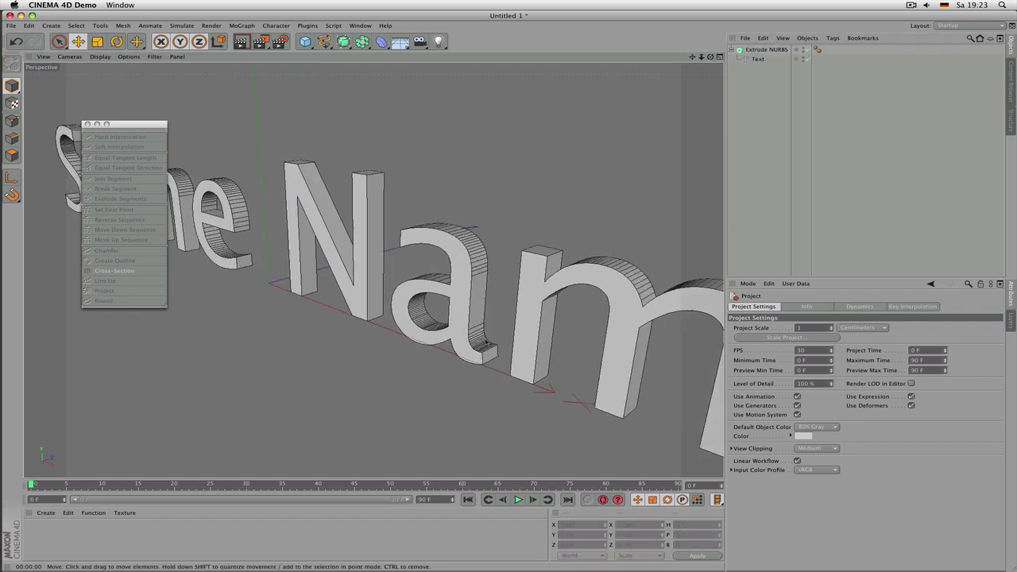
pyautogui.click(757, 61)
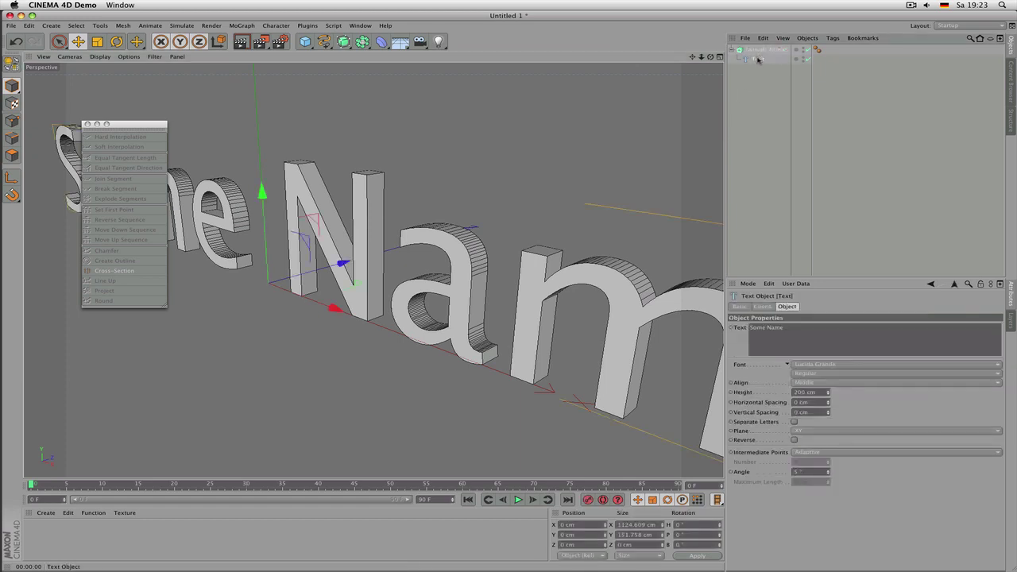
pyautogui.click(766, 74)
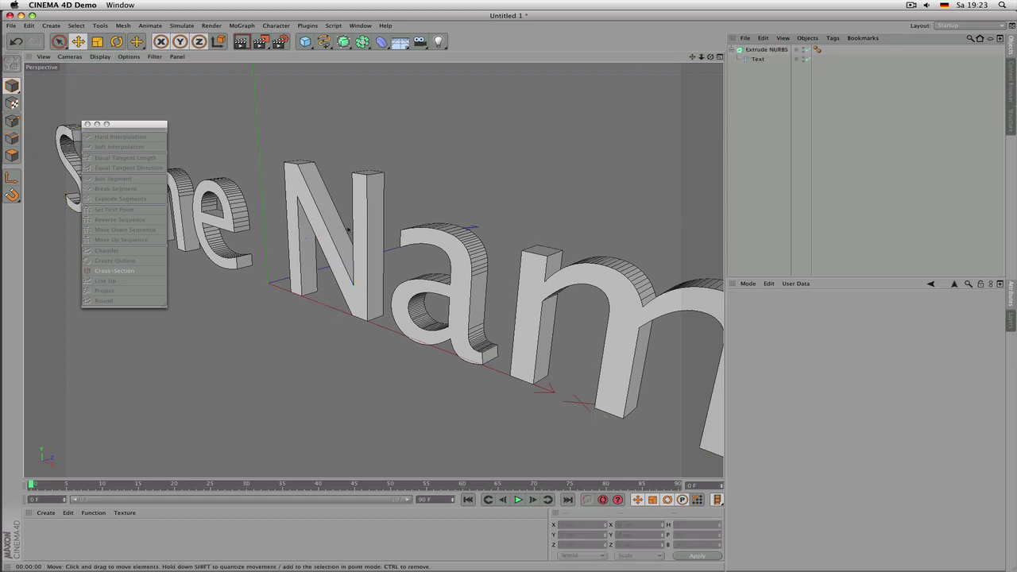
pyautogui.scroll(-5, 350, 229)
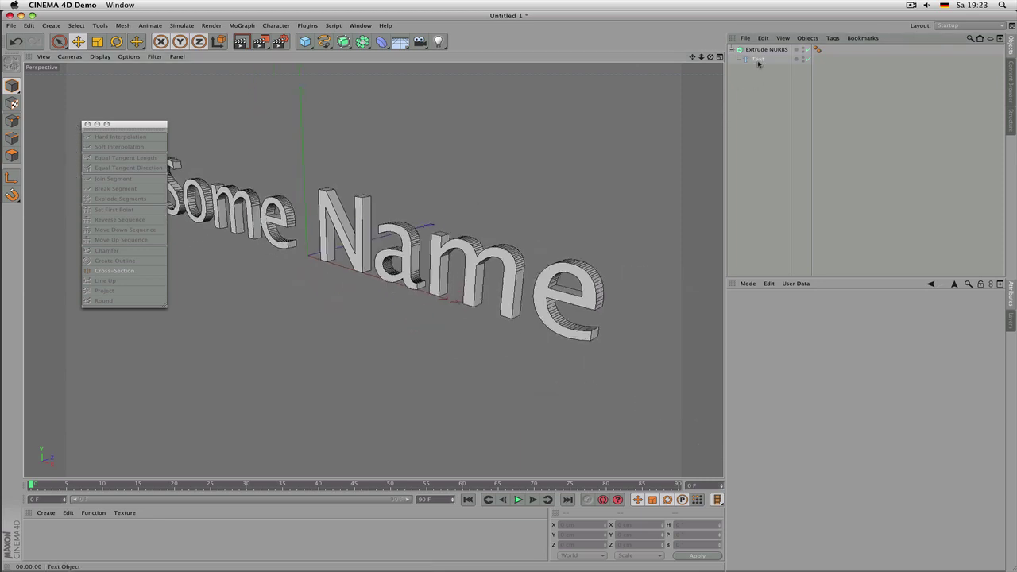
# Step: Select the text spline and examine the segment lines along the straight and curved parts of the extruded letter a
pyautogui.click(757, 60)
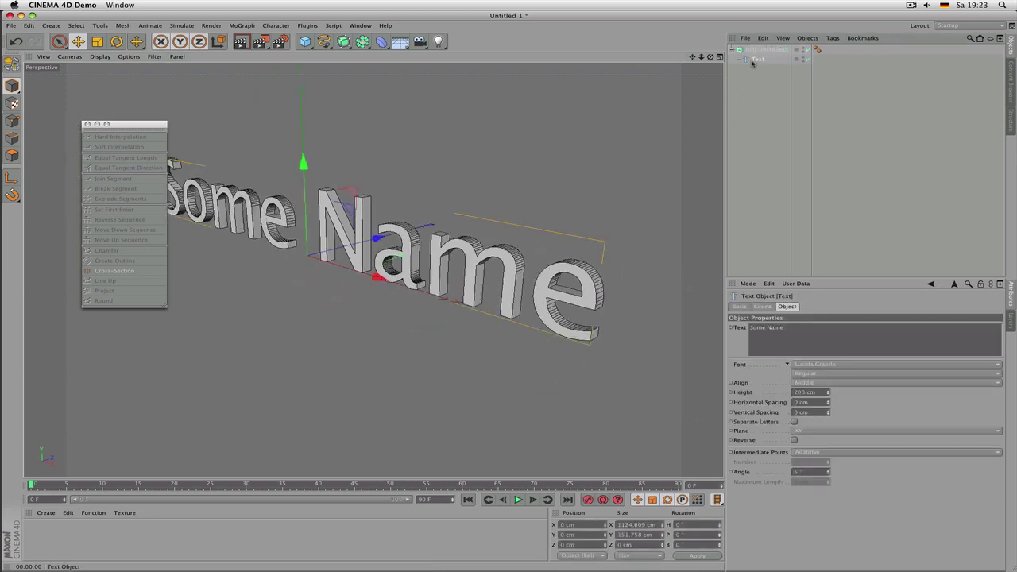
pyautogui.click(324, 41)
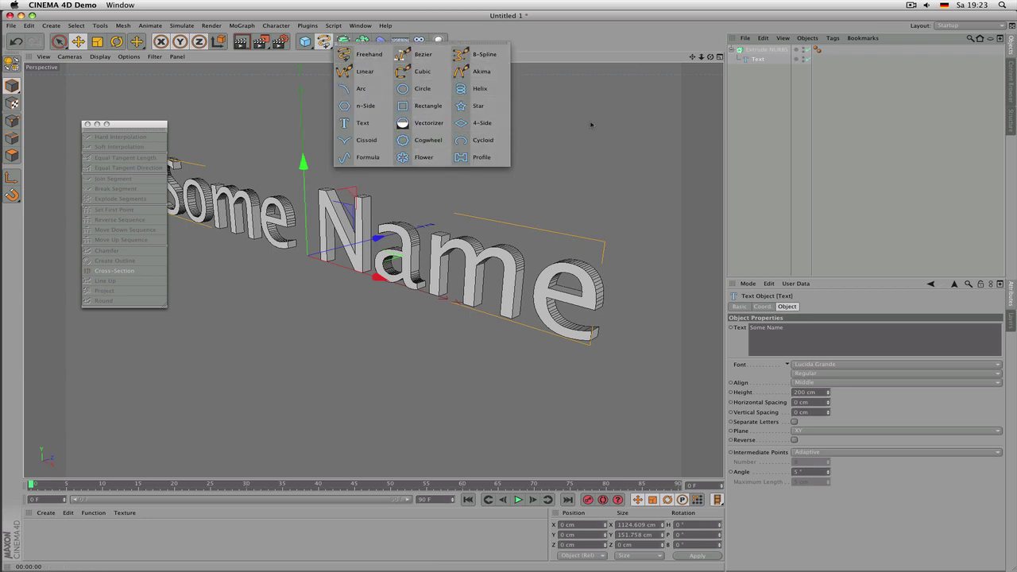
pyautogui.scroll(5, 404, 272)
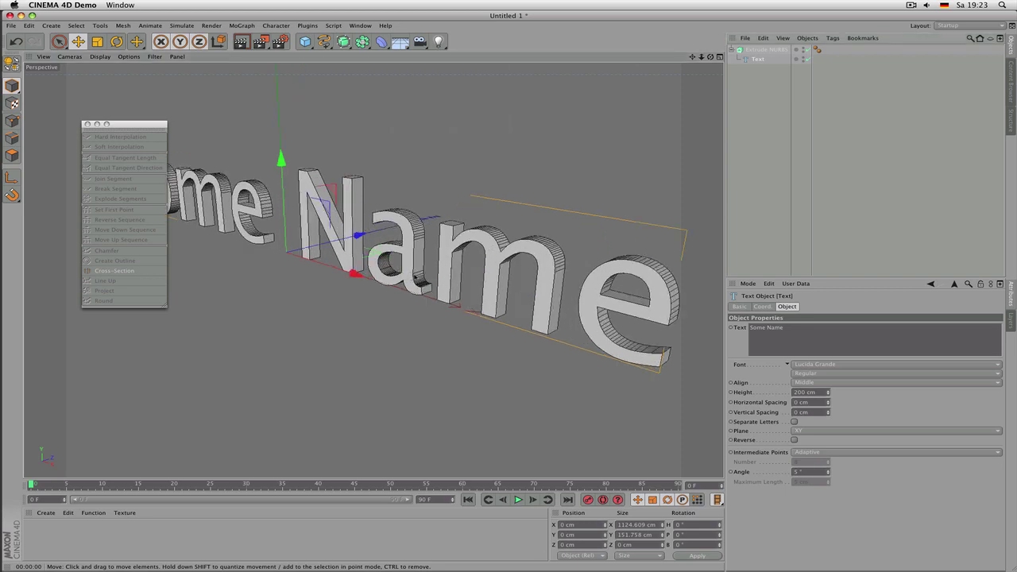
pyautogui.scroll(2, 379, 148)
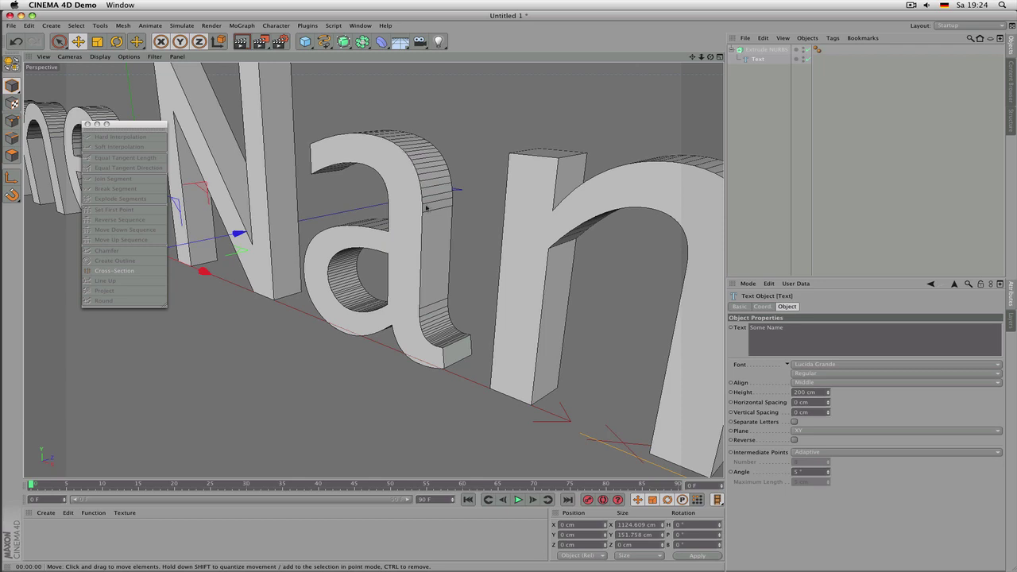
pyautogui.scroll(-2, 422, 170)
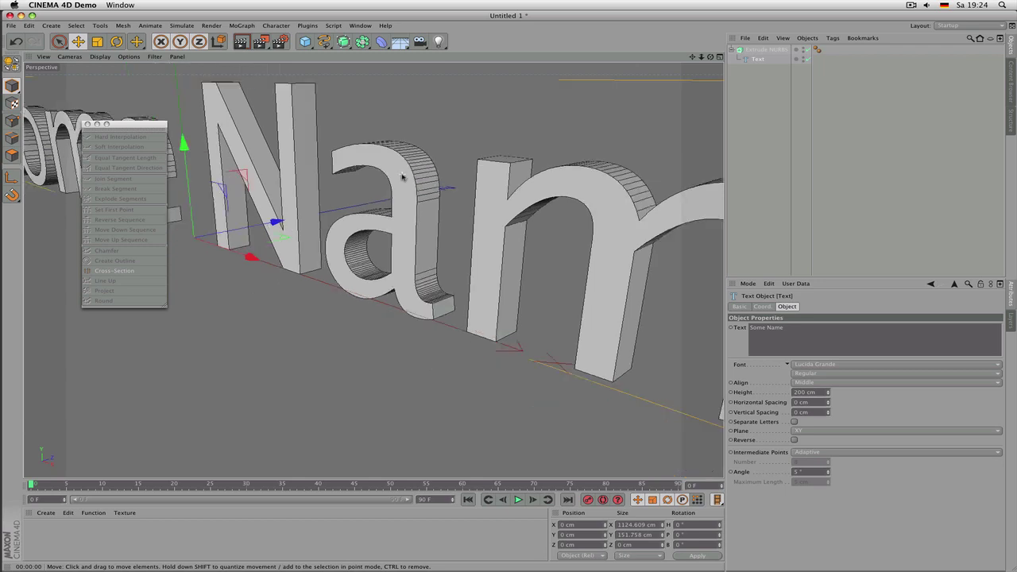
pyautogui.scroll(1, 428, 167)
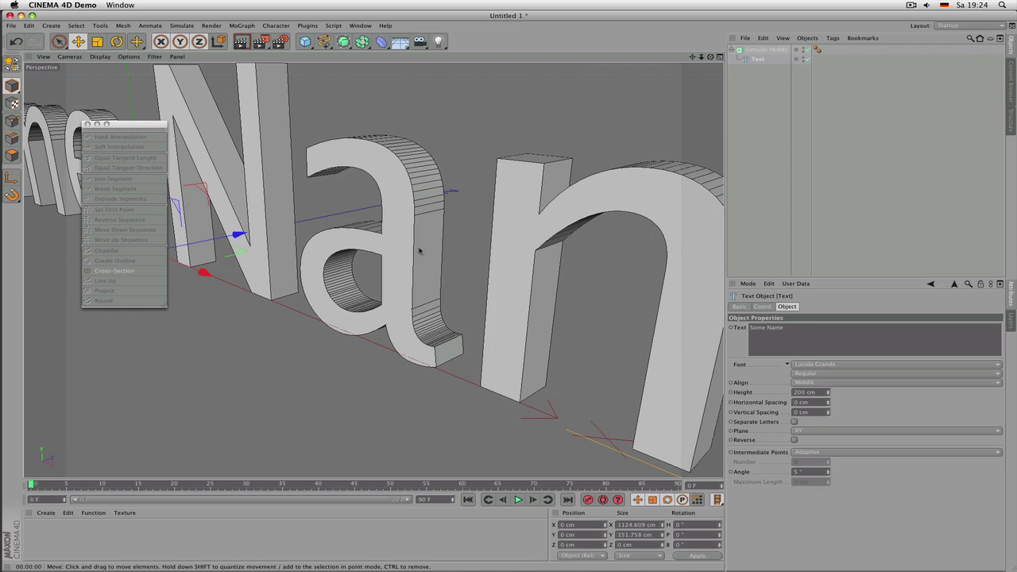
pyautogui.scroll(1, 423, 288)
pyautogui.scroll(1, 440, 333)
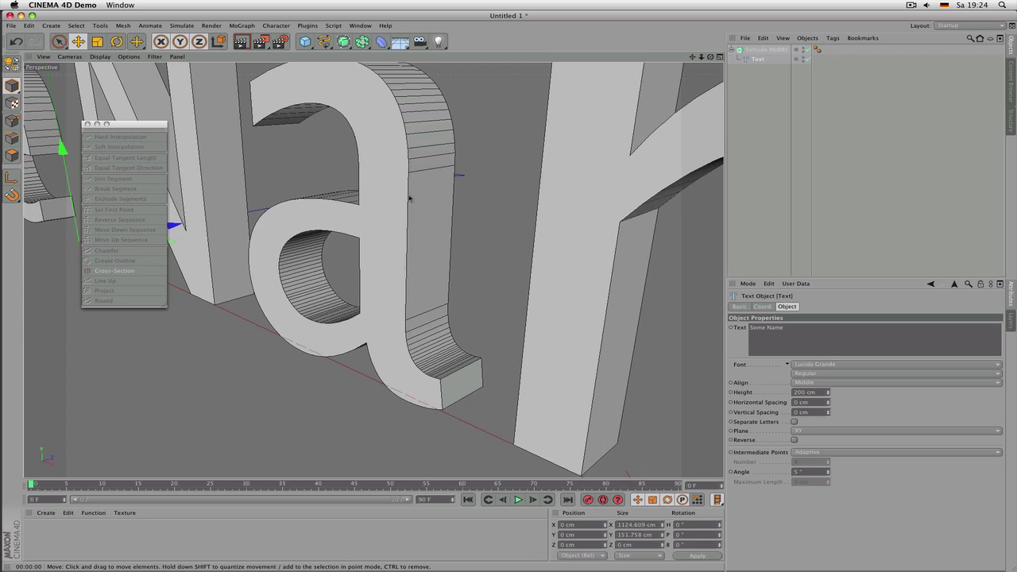
pyautogui.scroll(-3, 402, 362)
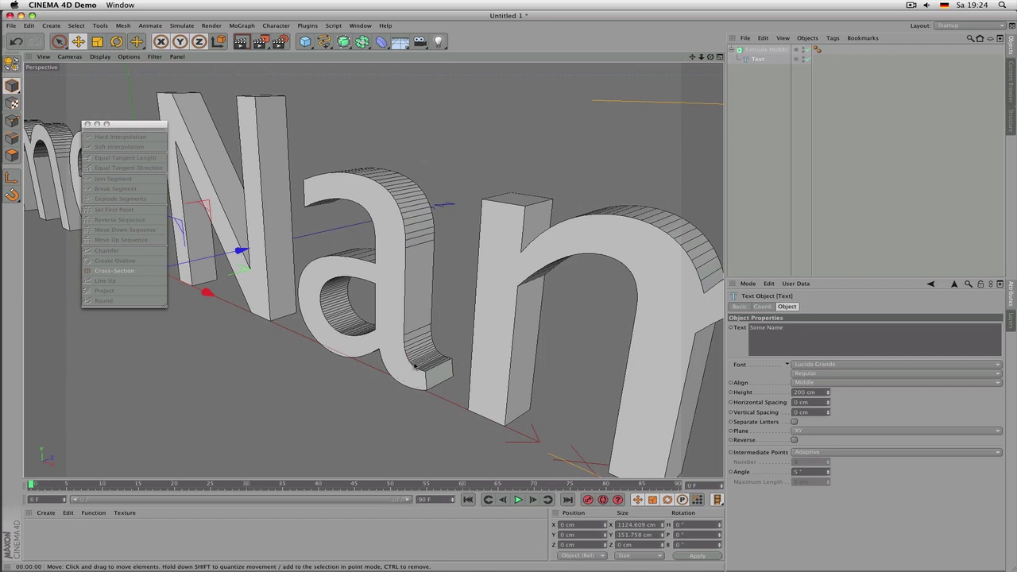
pyautogui.press('super+shift+z')
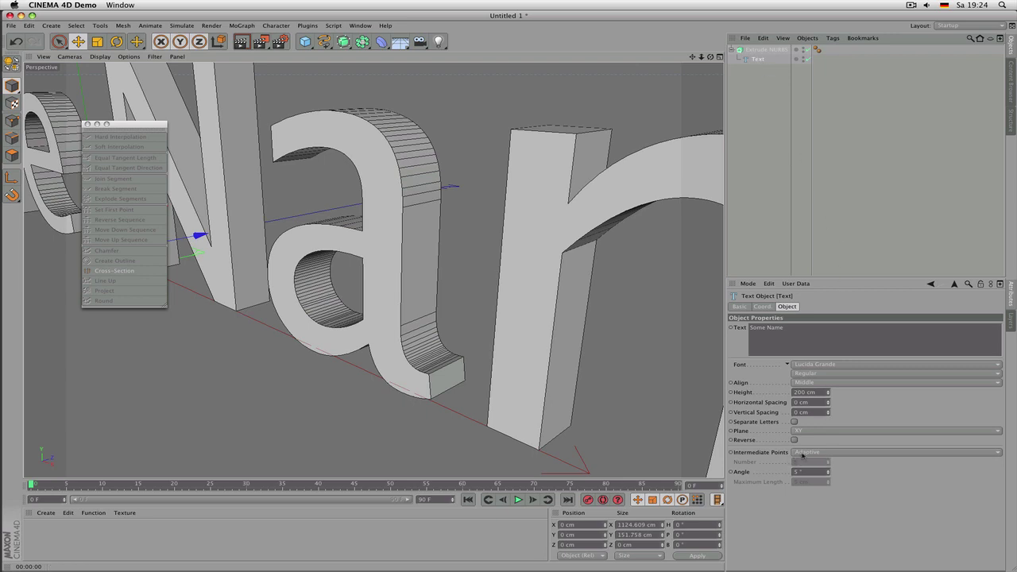
# Step: Try the None and Natural intermediate point modes on the text spline and compare the letters' segmentation
pyautogui.click(802, 453)
pyautogui.click(806, 462)
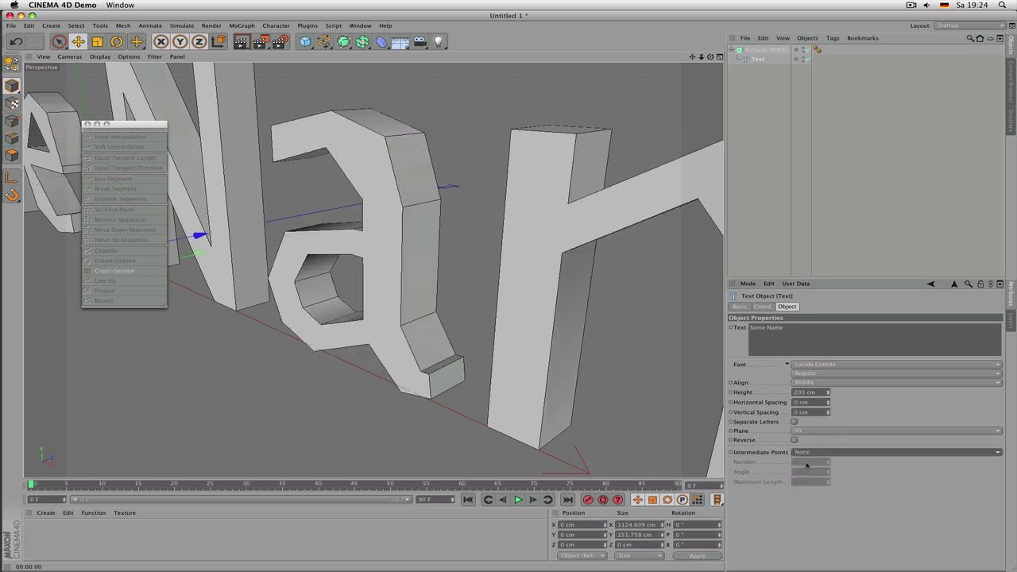
pyautogui.scroll(-3, 562, 380)
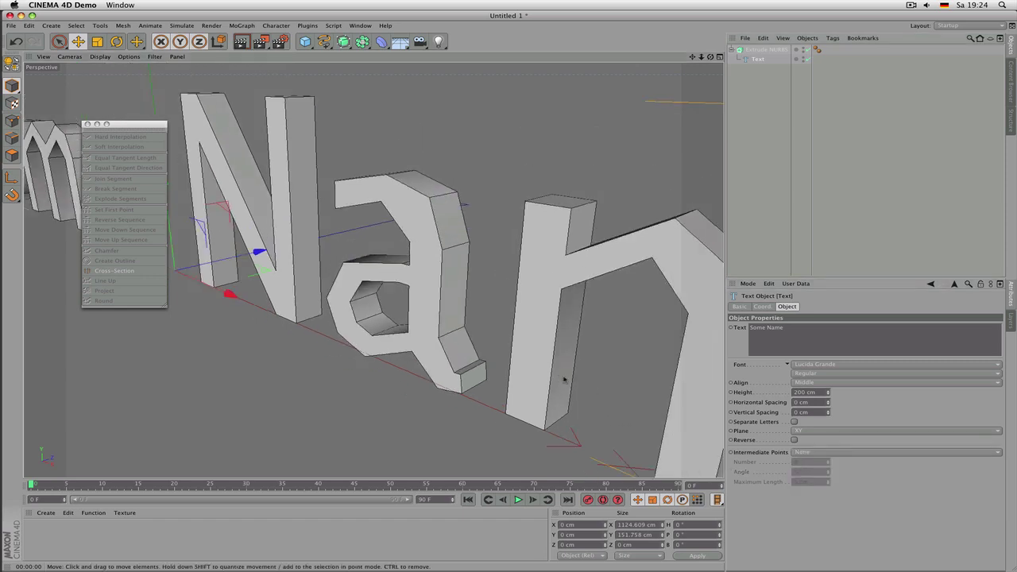
pyautogui.click(827, 453)
pyautogui.click(817, 461)
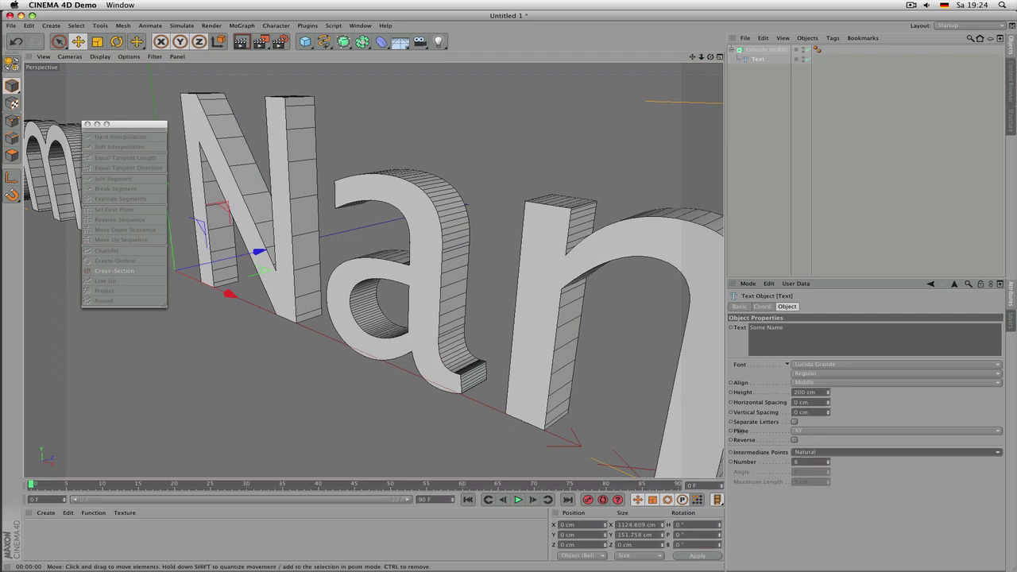
# Step: Try the Uniform, Adaptive and Subdivided intermediate point modes on the text spline
pyautogui.click(818, 452)
pyautogui.click(814, 480)
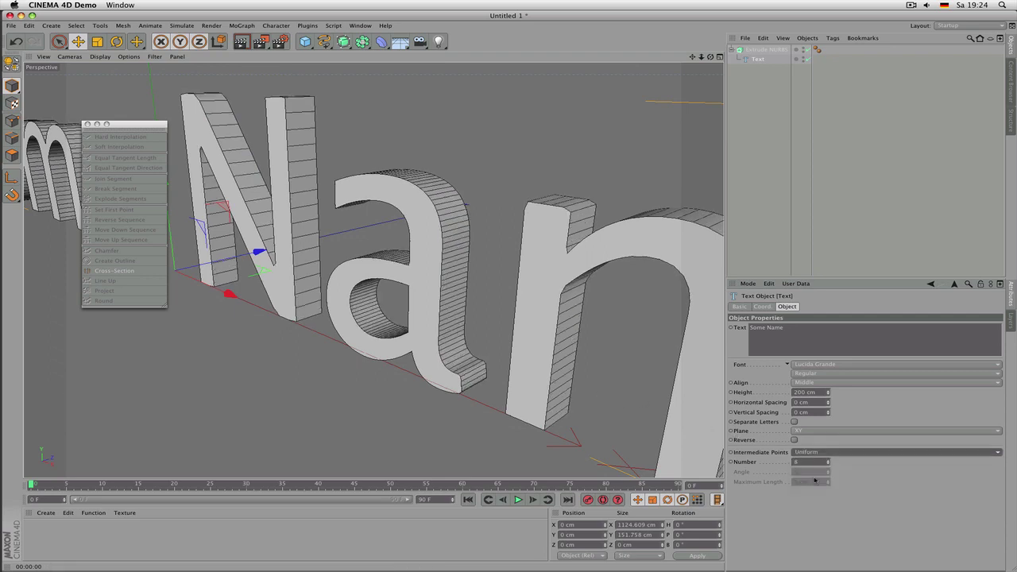
pyautogui.click(817, 453)
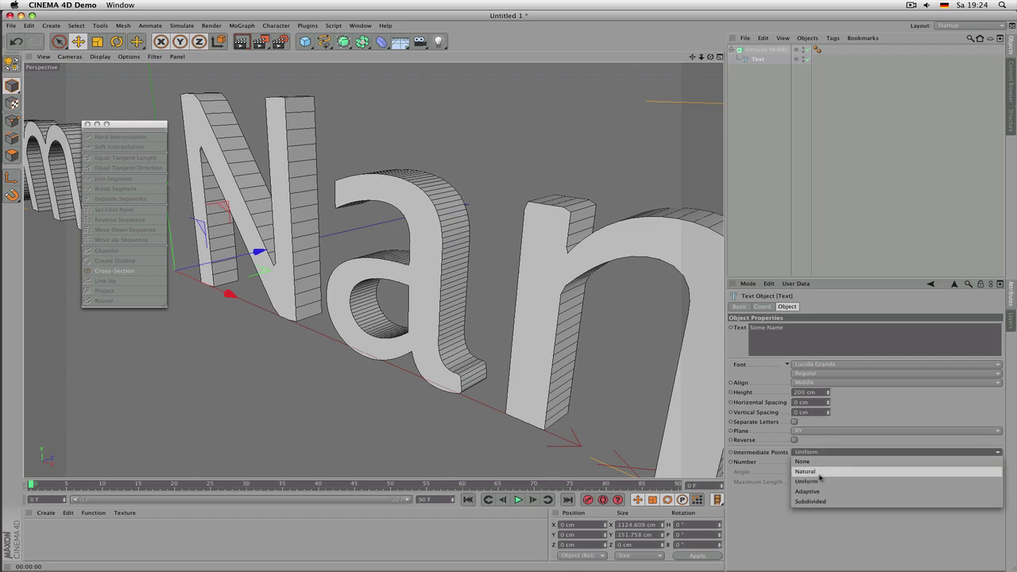
pyautogui.click(820, 492)
pyautogui.click(819, 452)
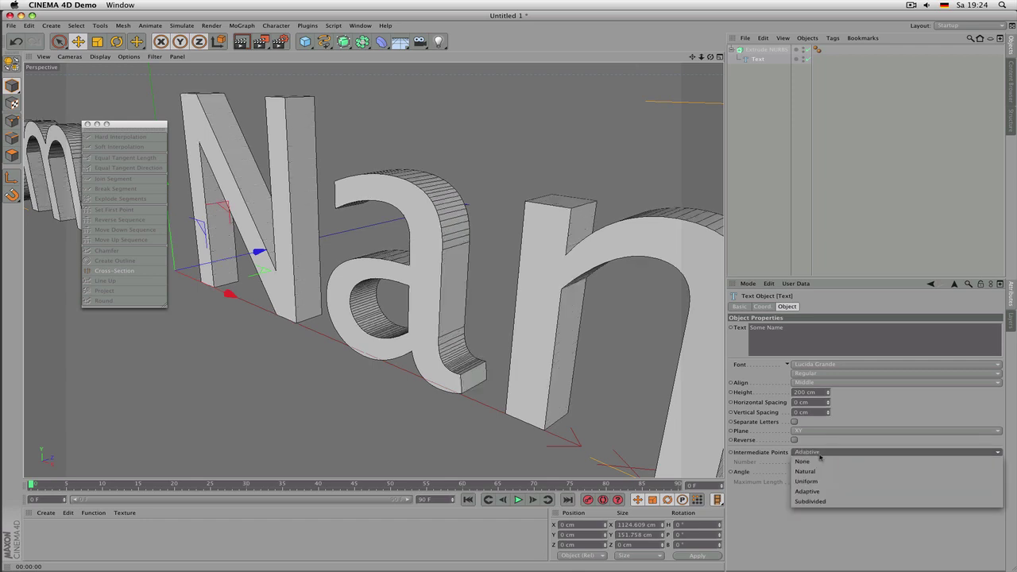
pyautogui.click(812, 500)
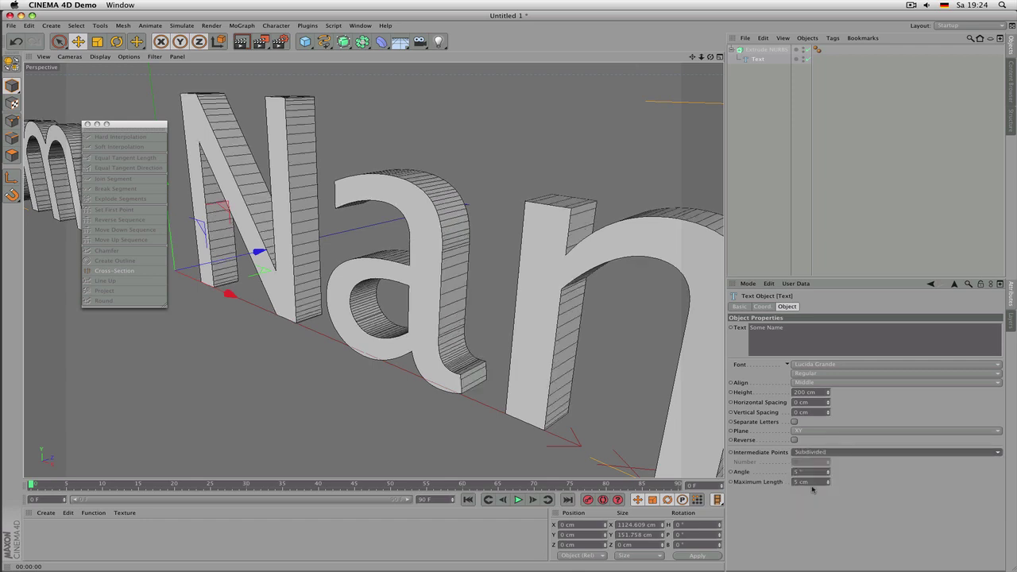
# Step: Switch the text's intermediate points to Natural and back to Uniform, and reduce the number of uniform points
pyautogui.click(813, 453)
pyautogui.click(814, 472)
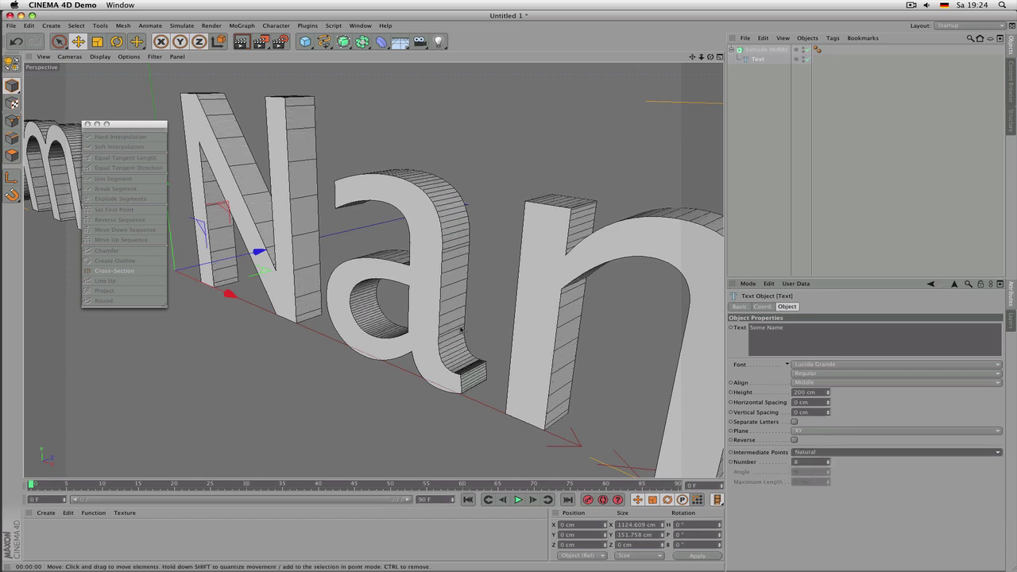
pyautogui.click(817, 453)
pyautogui.click(811, 477)
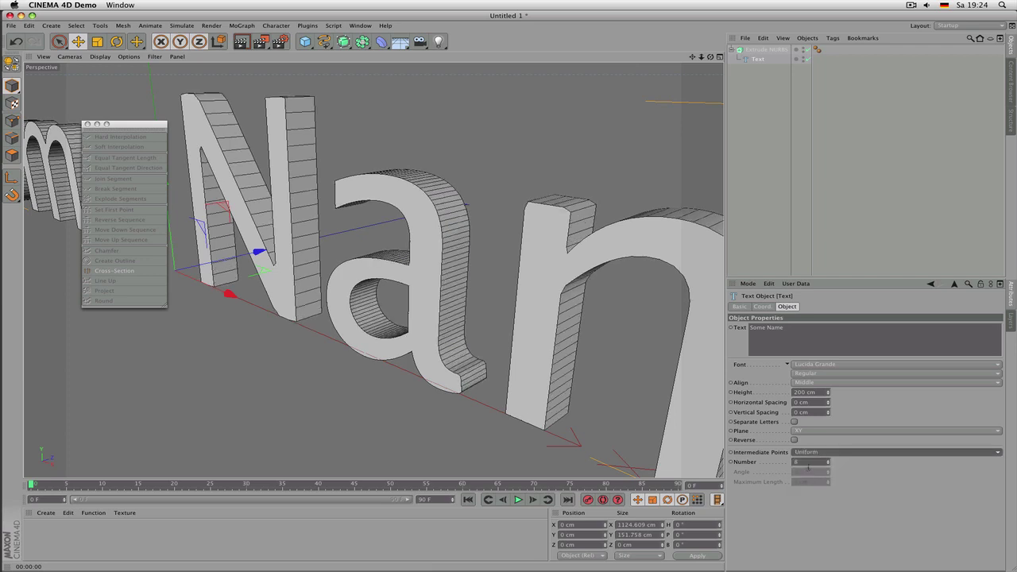
pyautogui.scroll(-7, 807, 464)
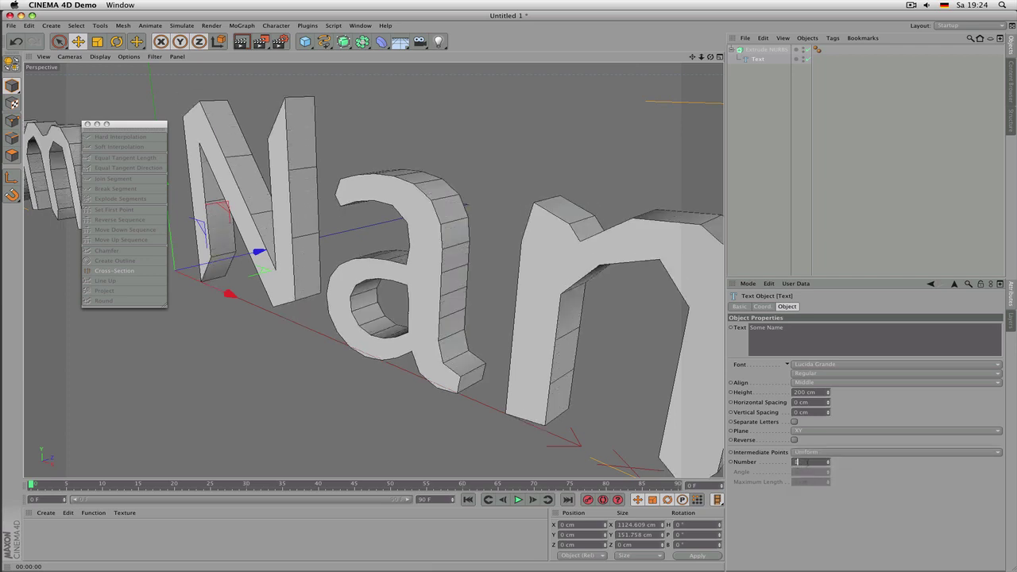
# Step: Set the text spline's intermediate points back to Adaptive and view the whole extruded text
pyautogui.click(810, 453)
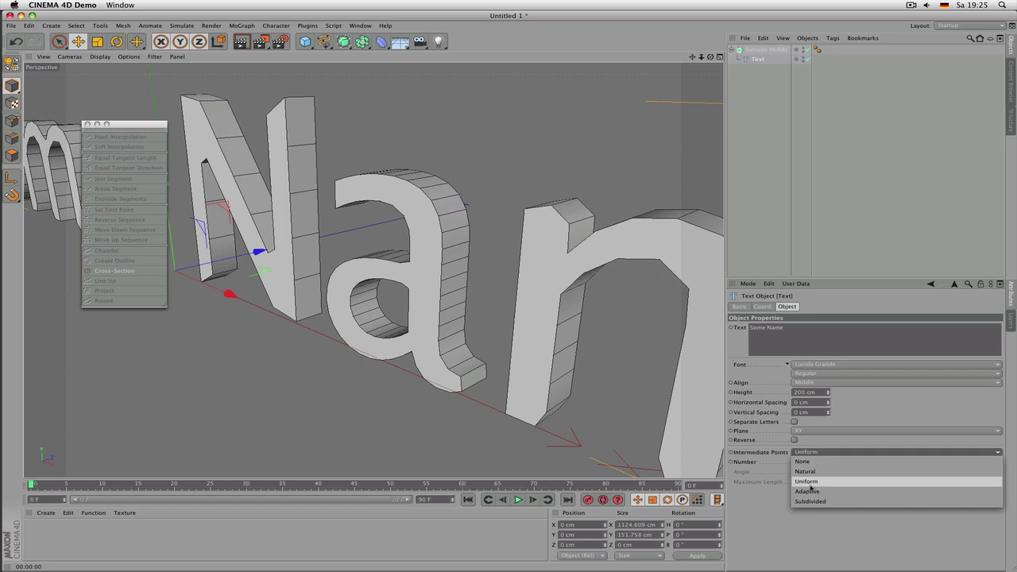
pyautogui.click(811, 487)
pyautogui.click(814, 453)
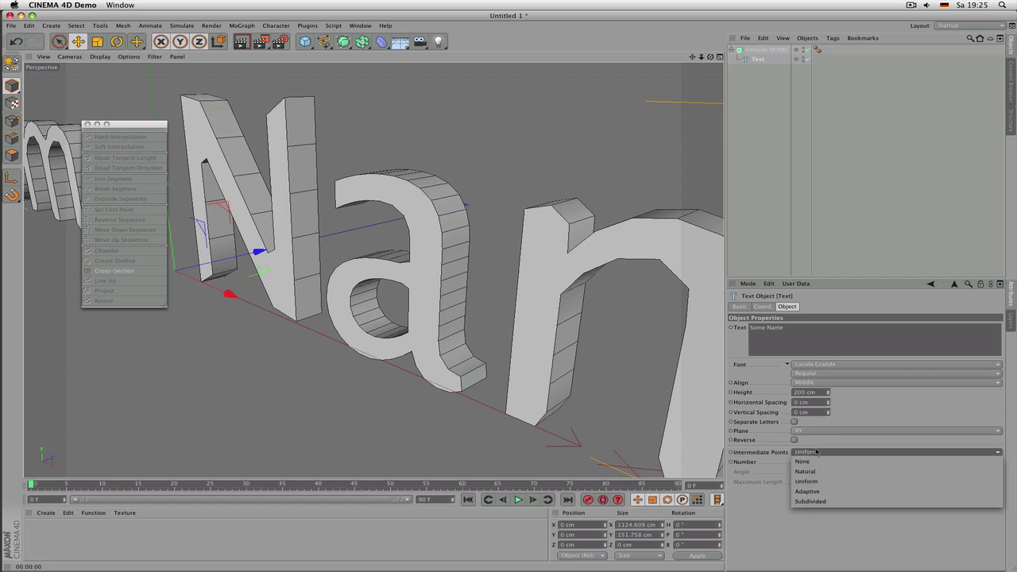
pyautogui.click(819, 490)
pyautogui.scroll(-7, 468, 340)
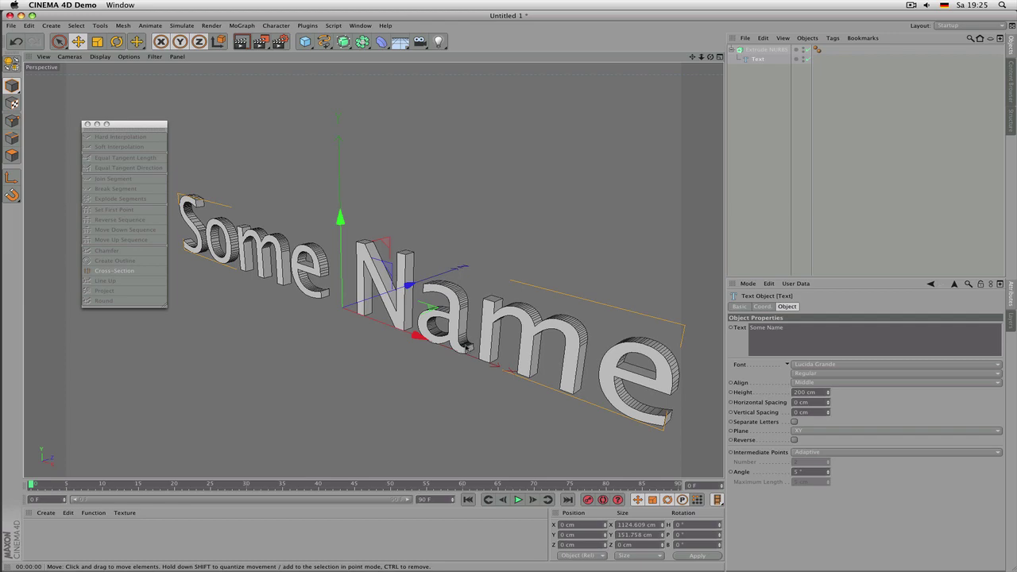
# Step: Try adaptive angles from 1° up to 16° on the text spline while viewing the letter a close up
pyautogui.scroll(8, 467, 347)
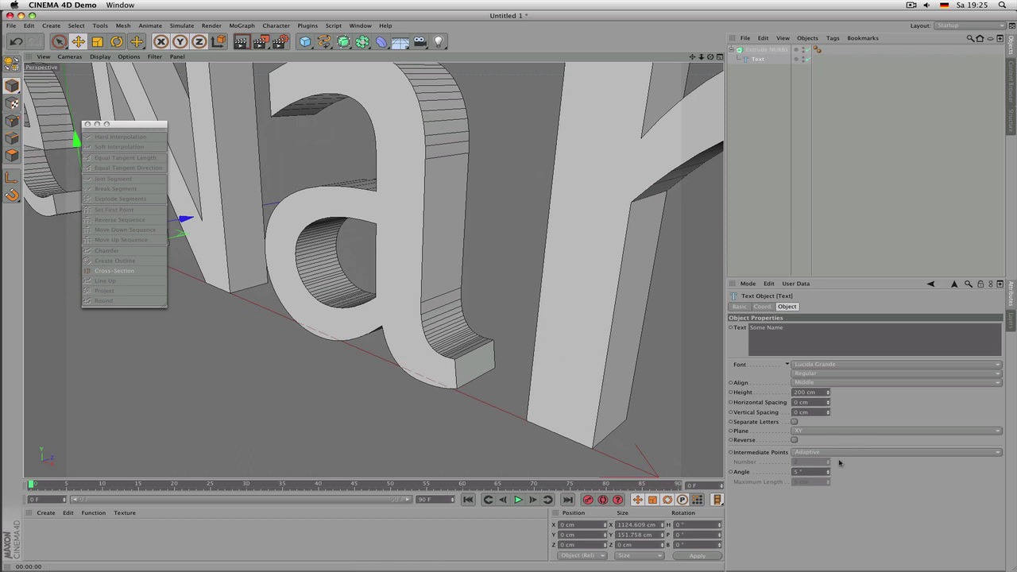
pyautogui.click(816, 471)
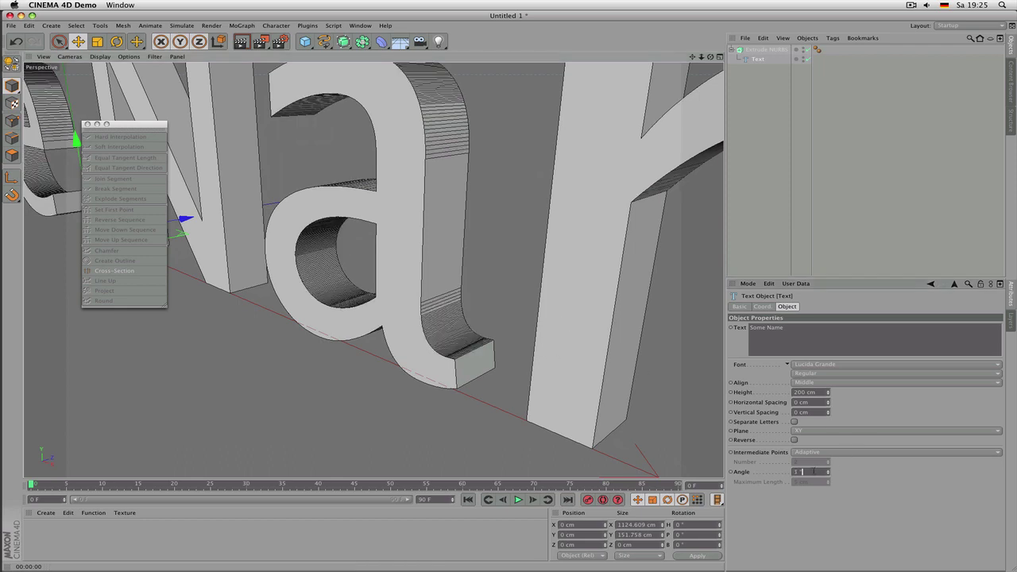
pyautogui.write('2.')
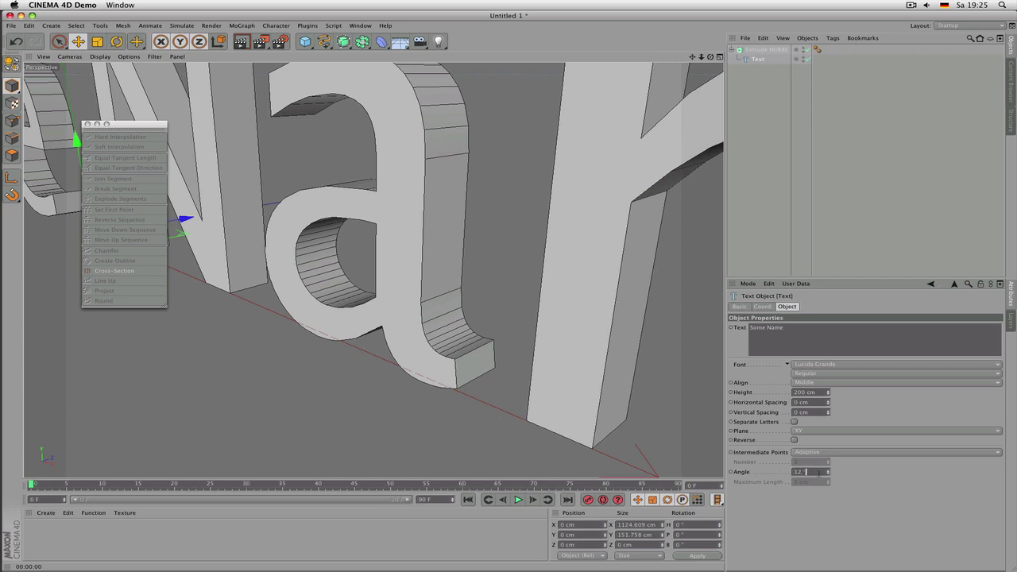
pyautogui.scroll(4, 818, 473)
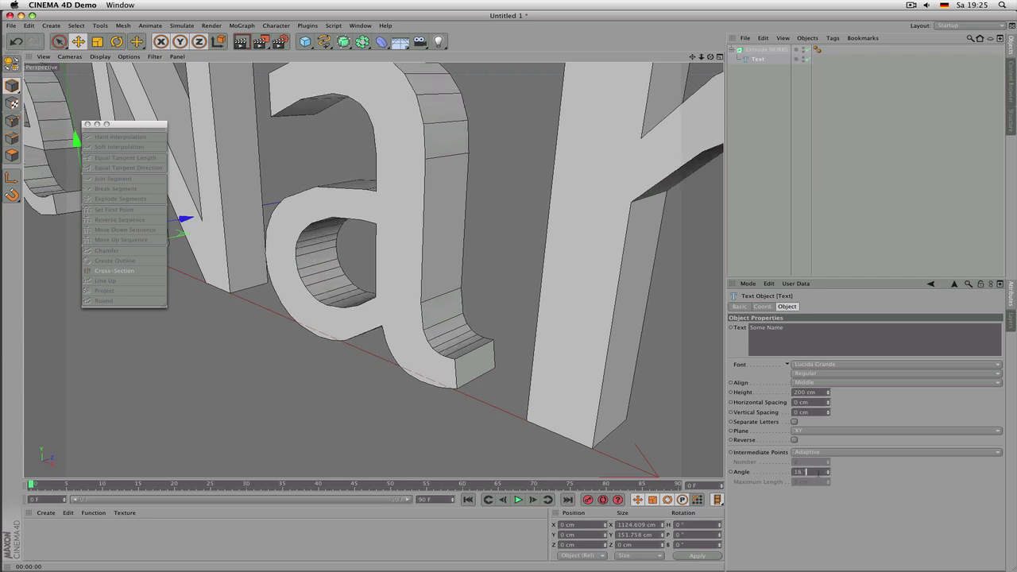
pyautogui.scroll(-2, 818, 472)
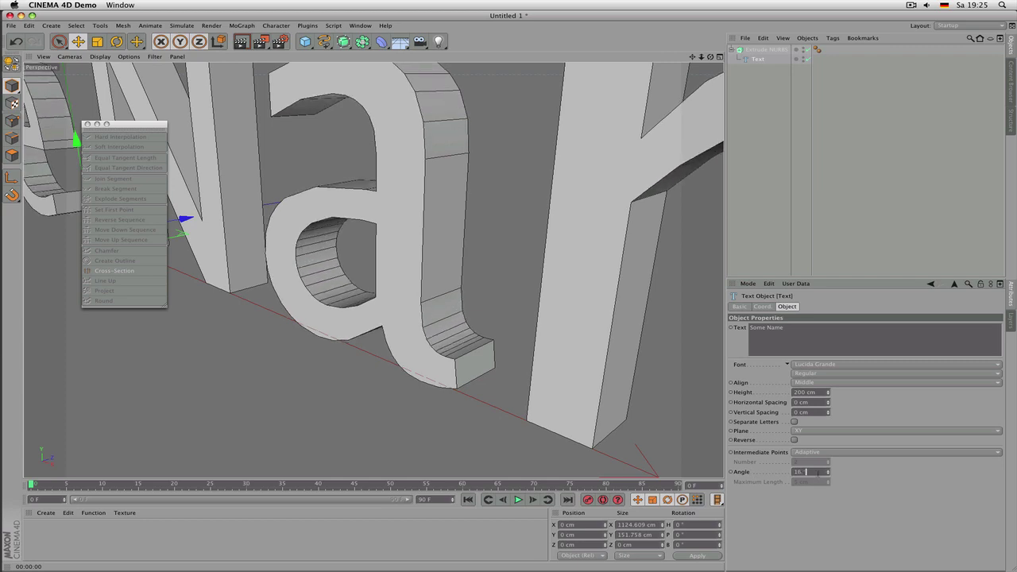
# Step: Compare the text from a distance and close up at the foot of the letter a, and reduce the adaptive angle to 8°
pyautogui.scroll(-10, 483, 325)
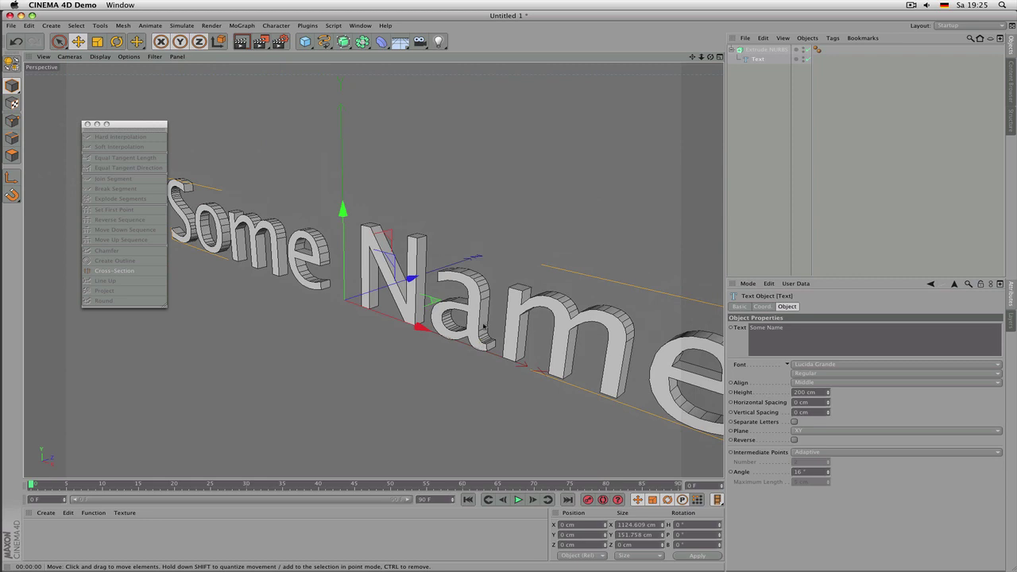
pyautogui.scroll(-3, 483, 326)
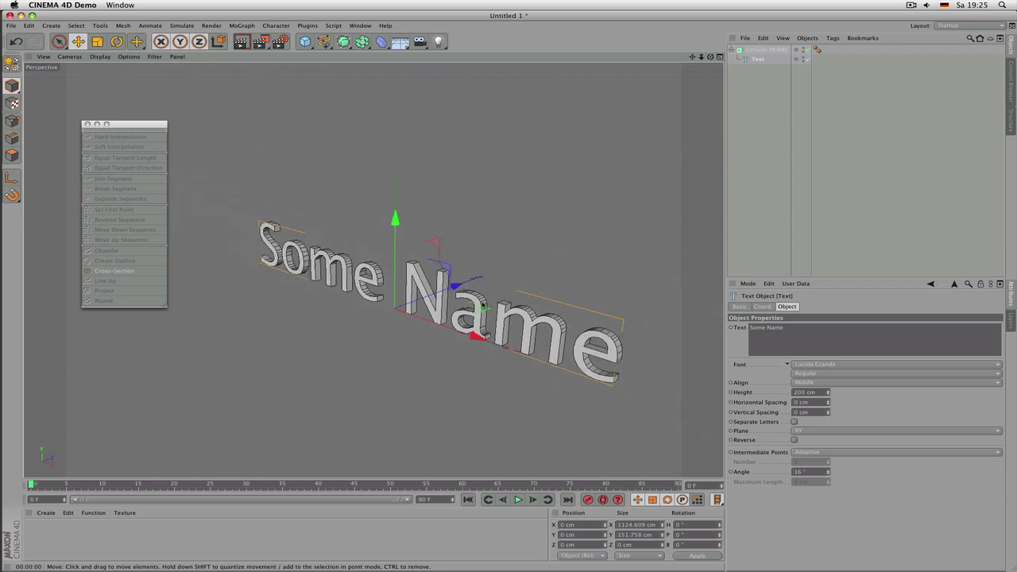
pyautogui.scroll(-1, 482, 307)
pyautogui.scroll(2, 481, 314)
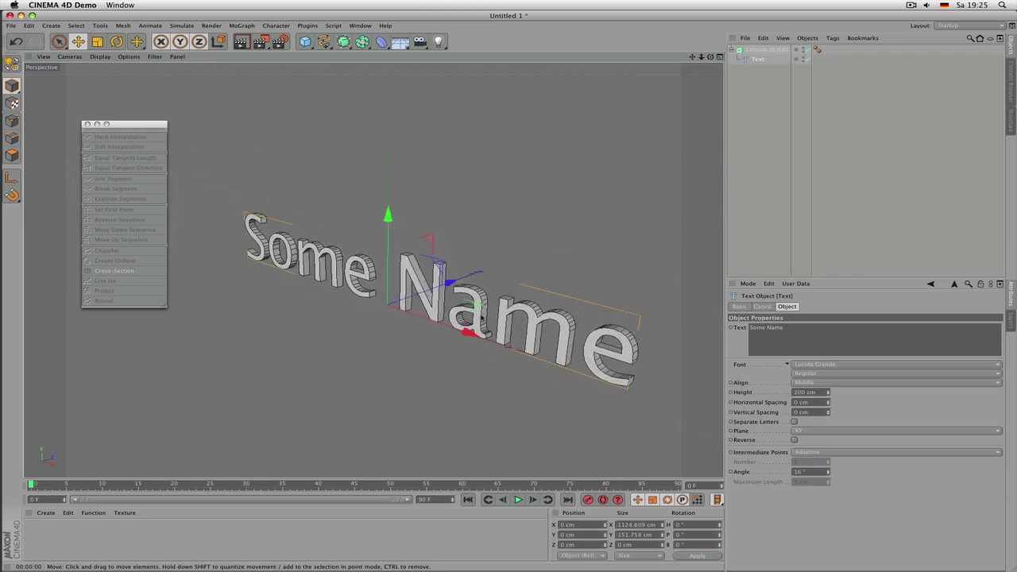
pyautogui.scroll(2, 482, 316)
pyautogui.scroll(10, 491, 334)
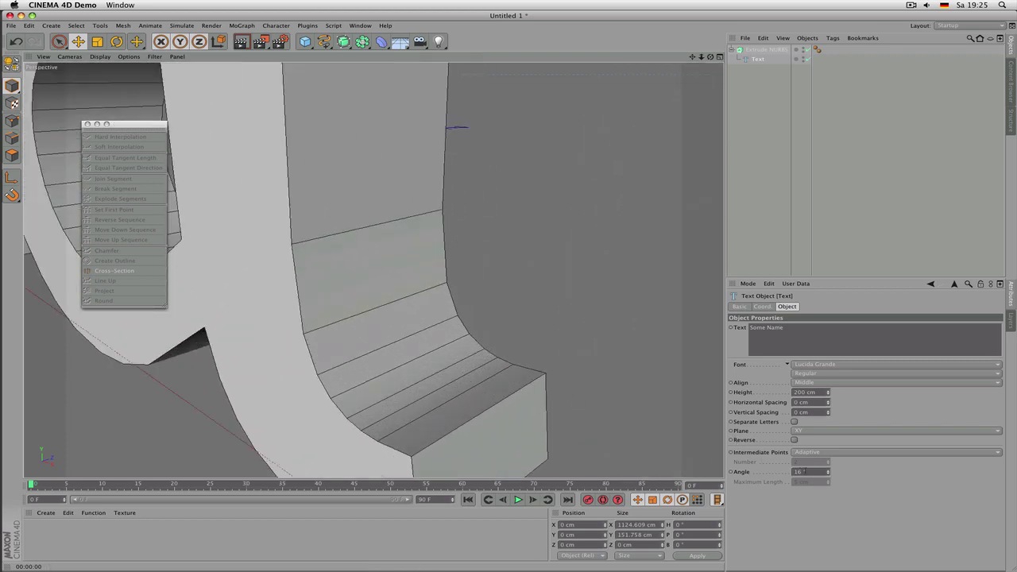
pyautogui.scroll(-6, 803, 471)
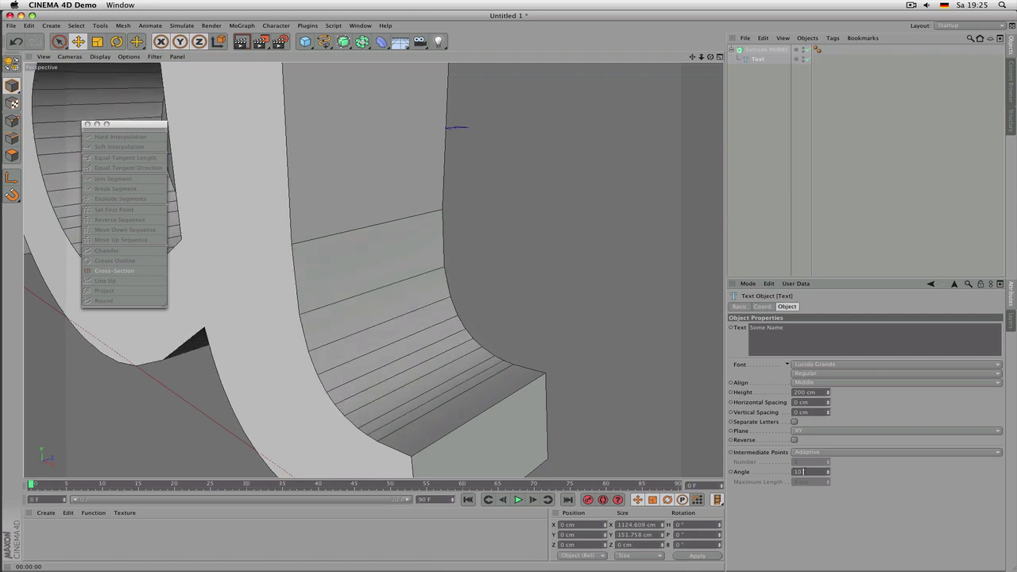
pyautogui.scroll(-2, 804, 471)
# Step: View the whole text from far away and raise the spline's adaptive angle to 29°
pyautogui.scroll(-12, 476, 318)
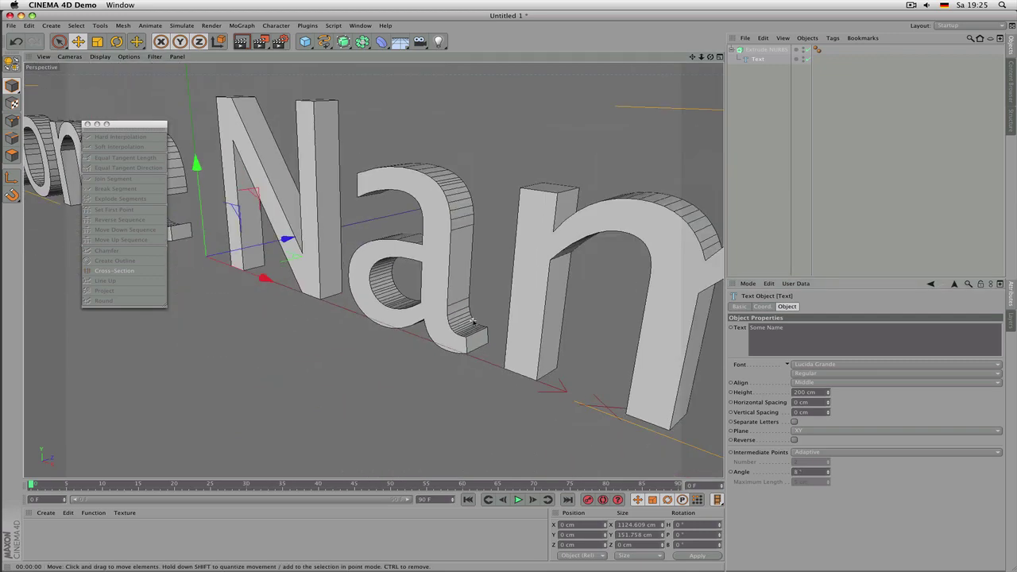
pyautogui.scroll(-4, 472, 324)
pyautogui.scroll(2, 501, 334)
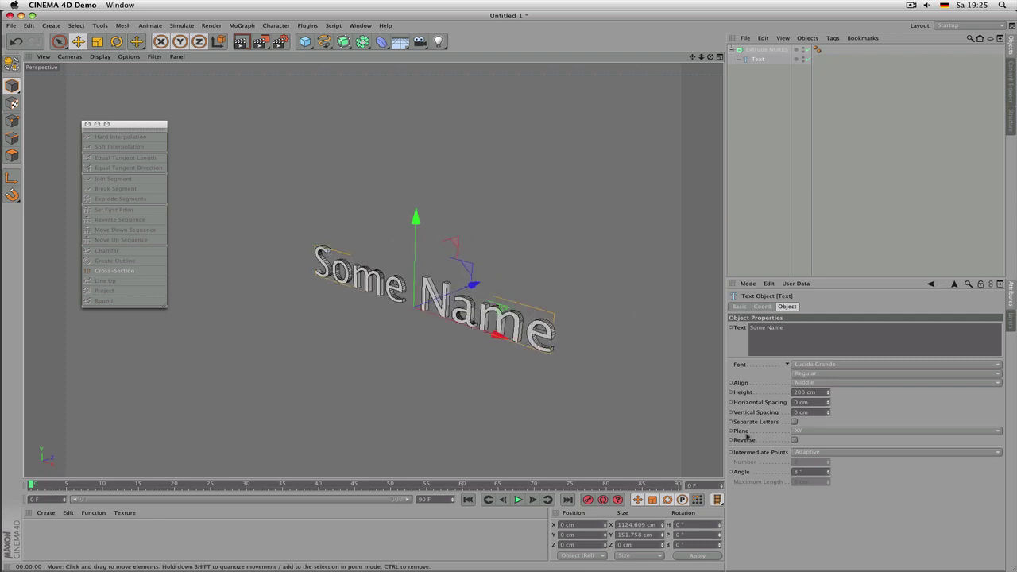
pyautogui.click(817, 471)
pyautogui.scroll(20, 817, 471)
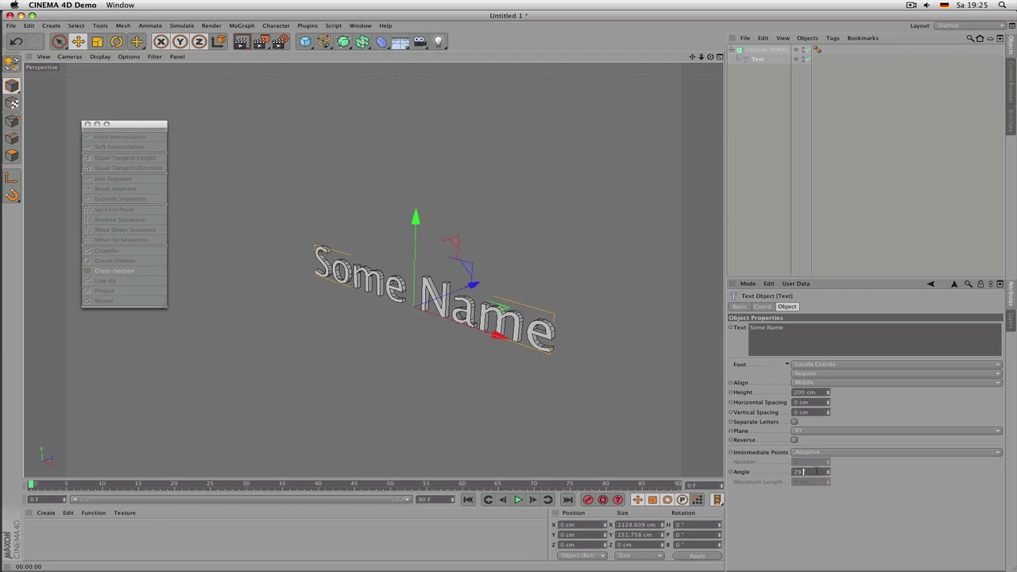
# Step: Render a preview of the extruded text in the viewport and delete the Extrude NURBS object with its text spline
pyautogui.click(752, 200)
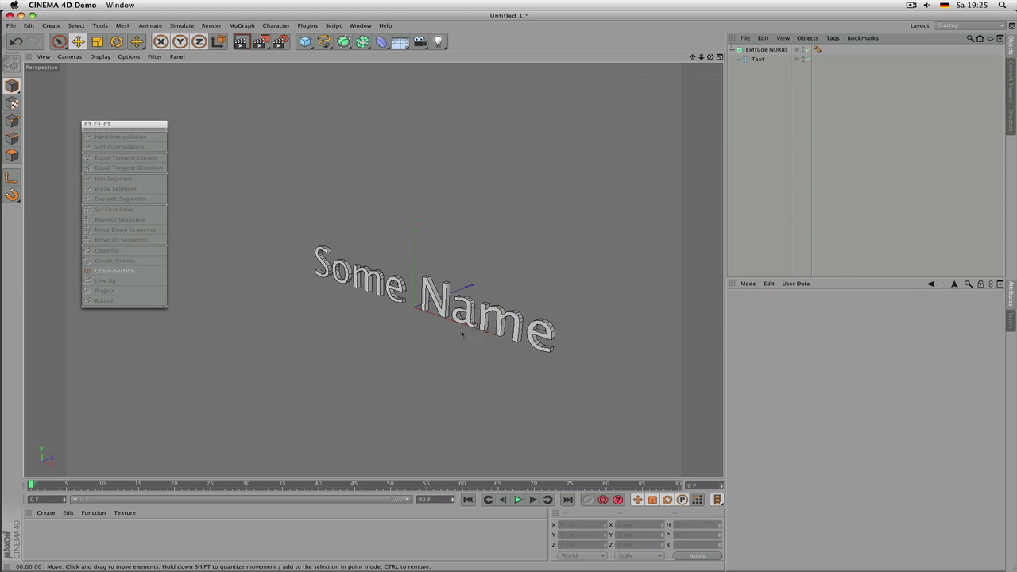
pyautogui.press('super+r')
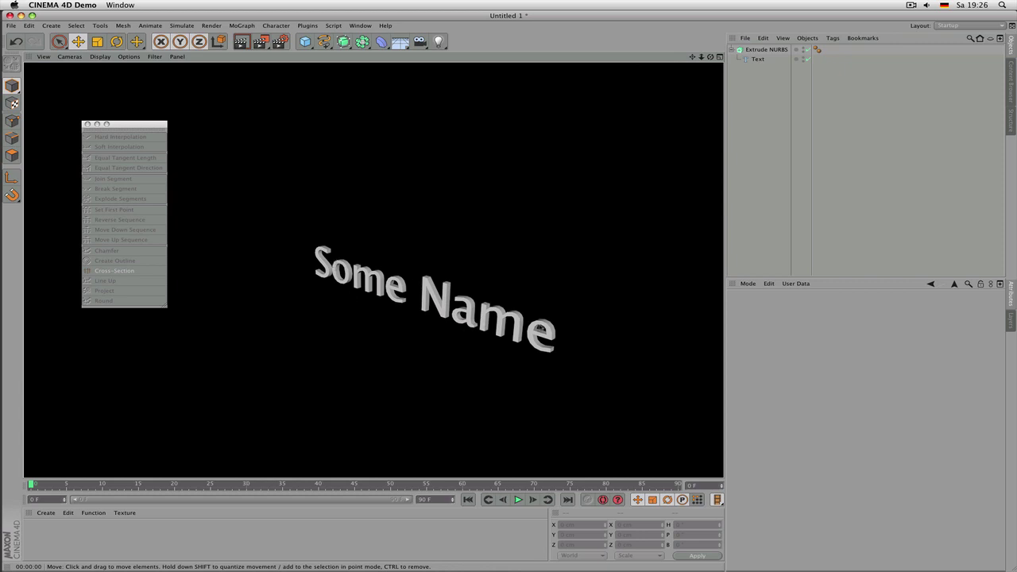
pyautogui.scroll(5, 515, 325)
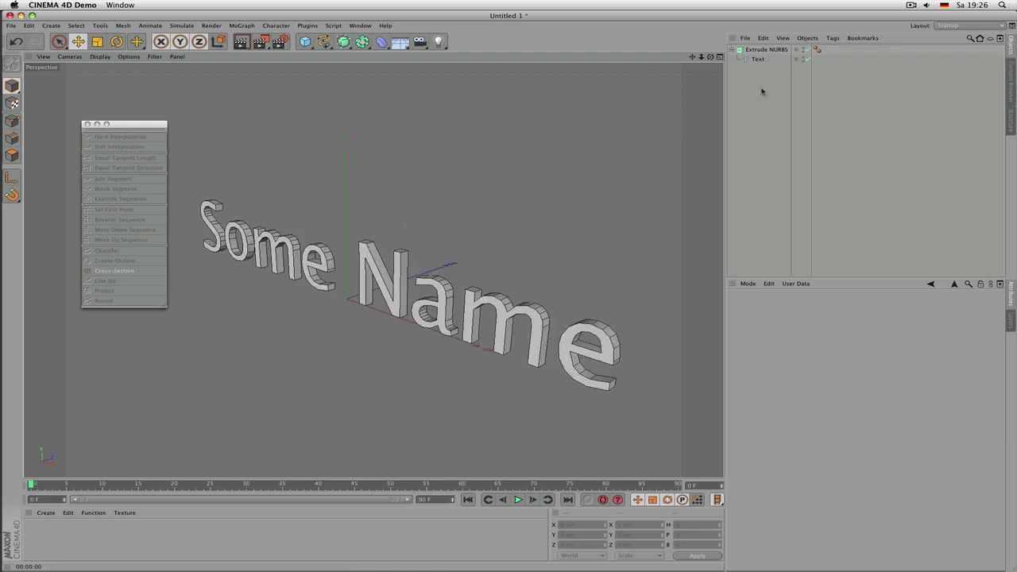
pyautogui.click(756, 51)
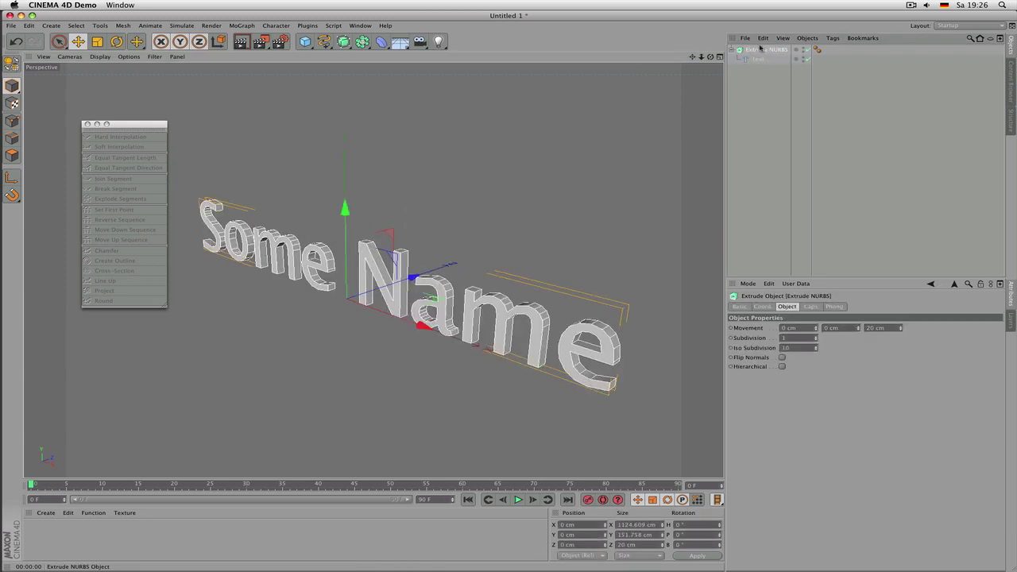
pyautogui.press('Delete')
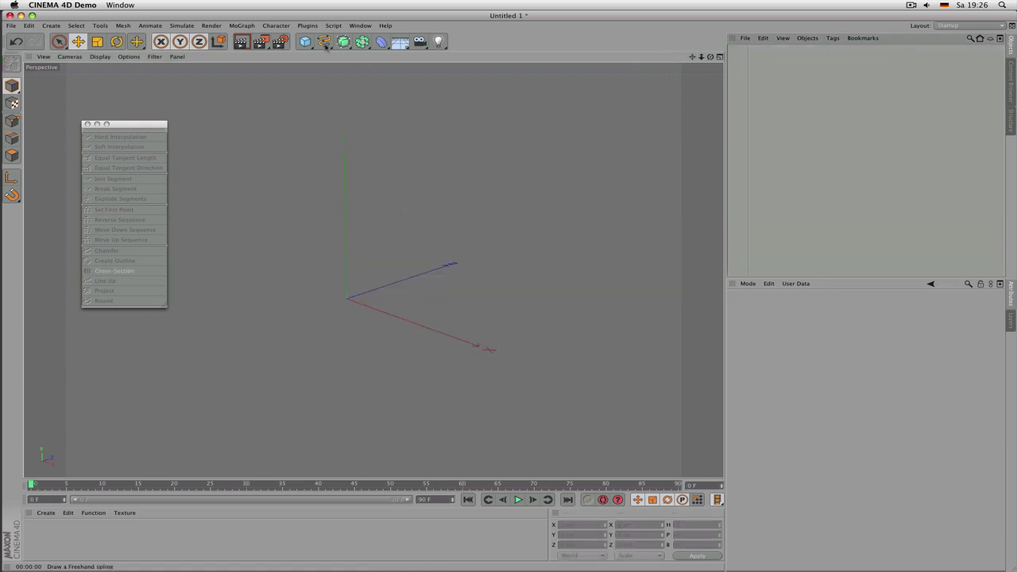
# Step: Add an n-Side spline and raise its number of sides to 12
pyautogui.click(325, 42)
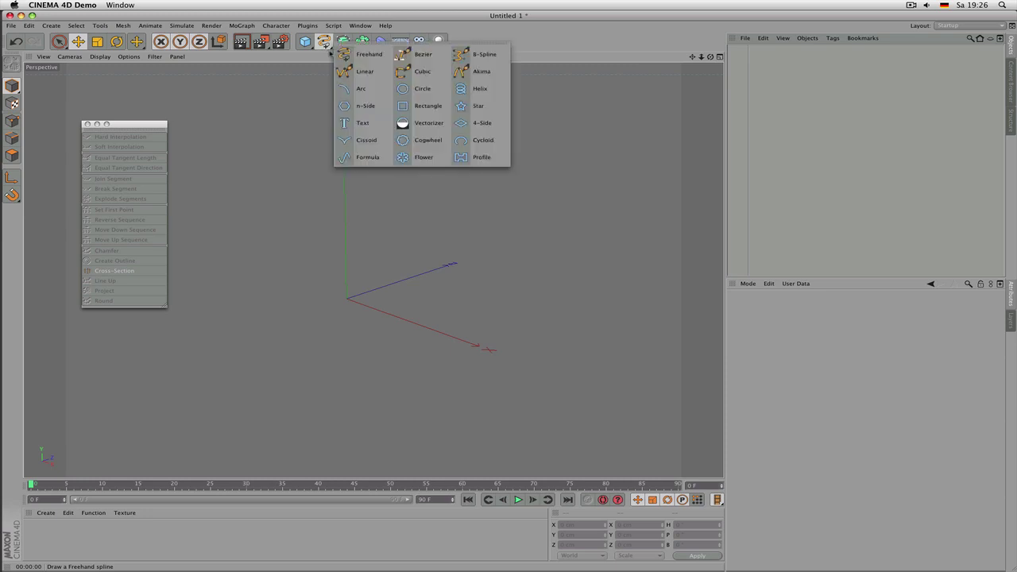
pyautogui.click(361, 105)
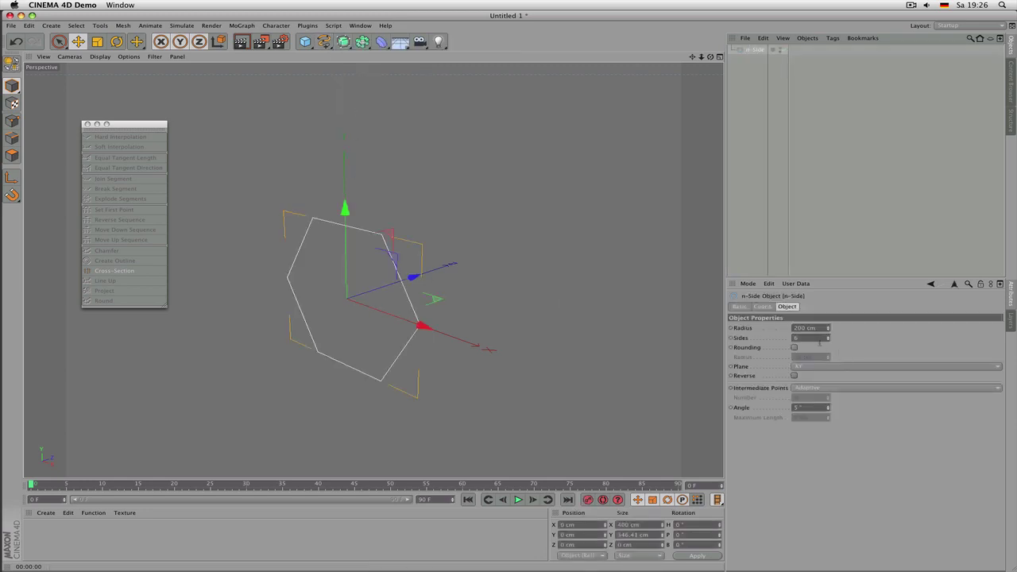
pyautogui.doubleClick(817, 339)
pyautogui.write('7')
pyautogui.press('Return')
pyautogui.scroll(3, 818, 342)
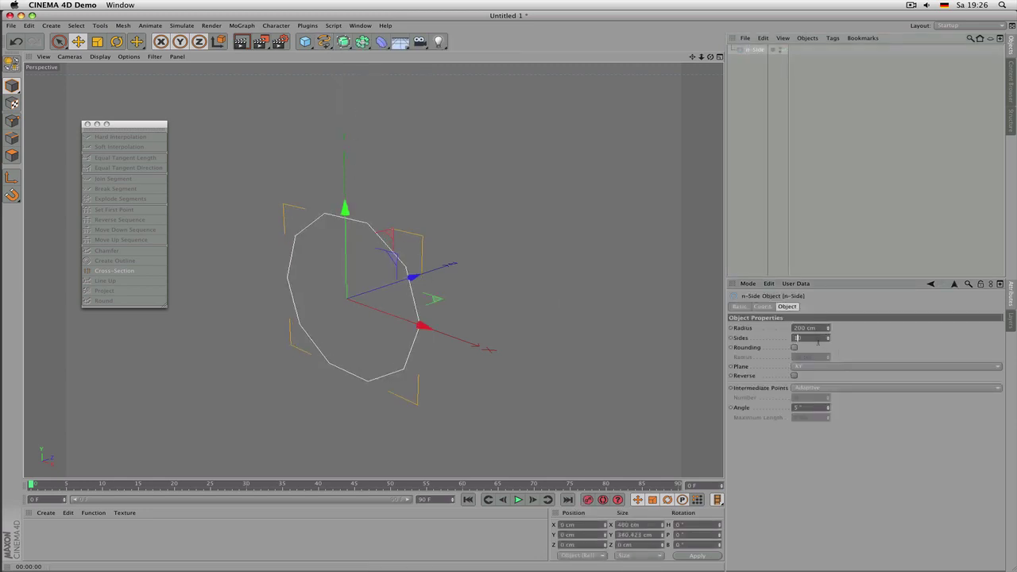
pyautogui.scroll(2, 818, 342)
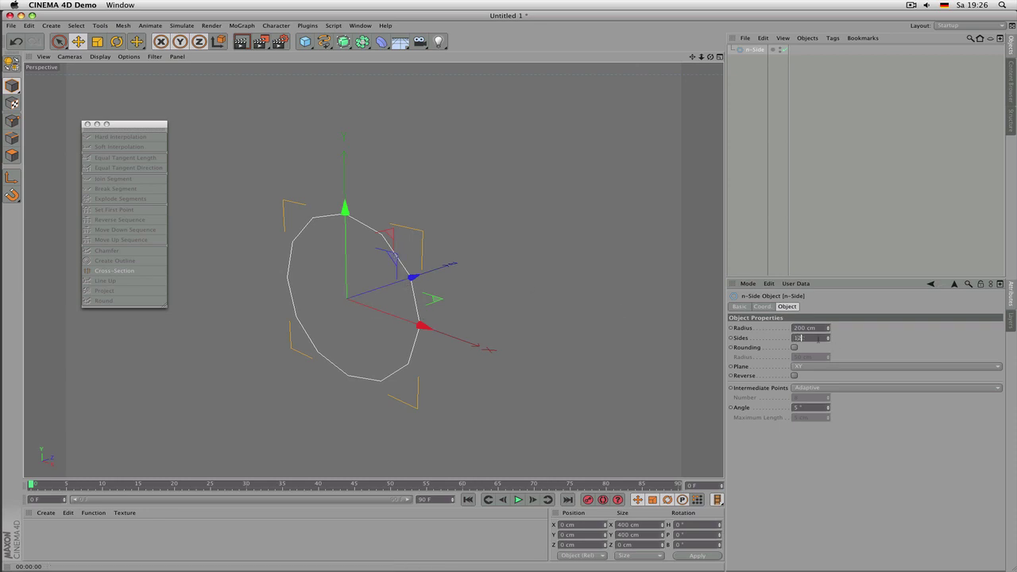
# Step: Reduce the n-Side spline to 6 sides and bring it back up to 12 for comparison
pyautogui.scroll(-7, 816, 340)
pyautogui.scroll(6, 817, 339)
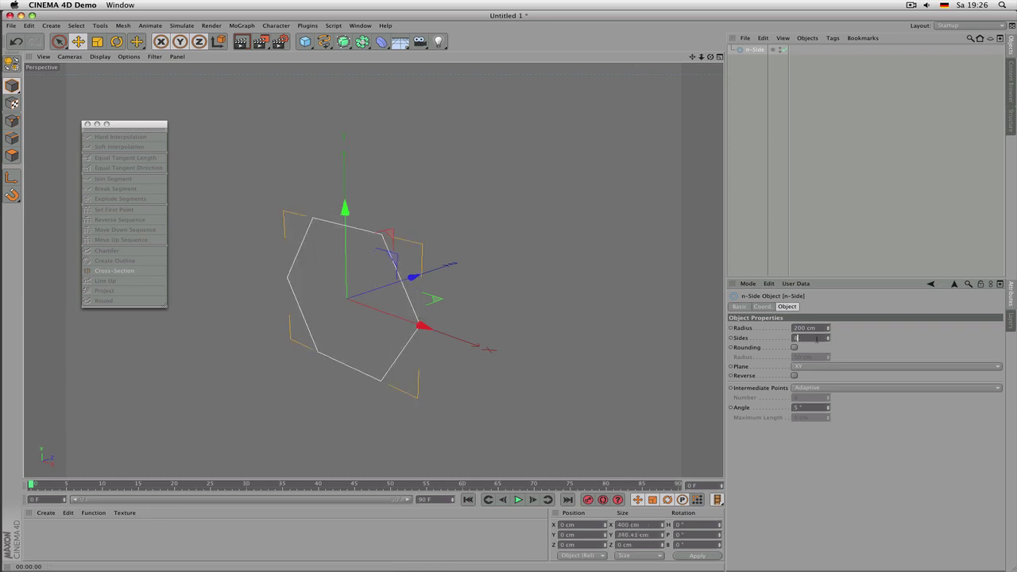
pyautogui.moveTo(816, 338); pyautogui.dragTo(816, 338)
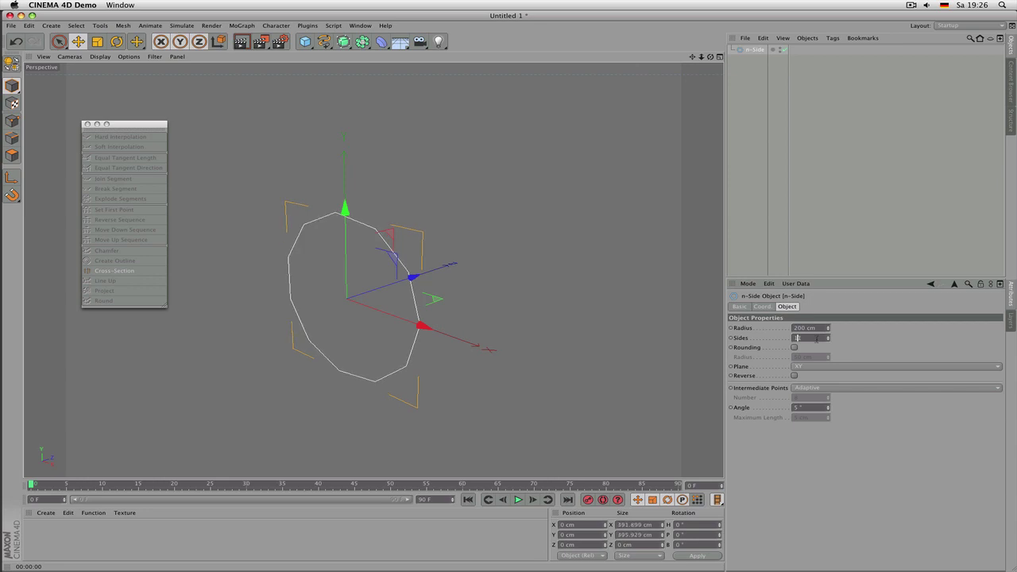
pyautogui.moveTo(815, 339); pyautogui.dragTo(816, 338)
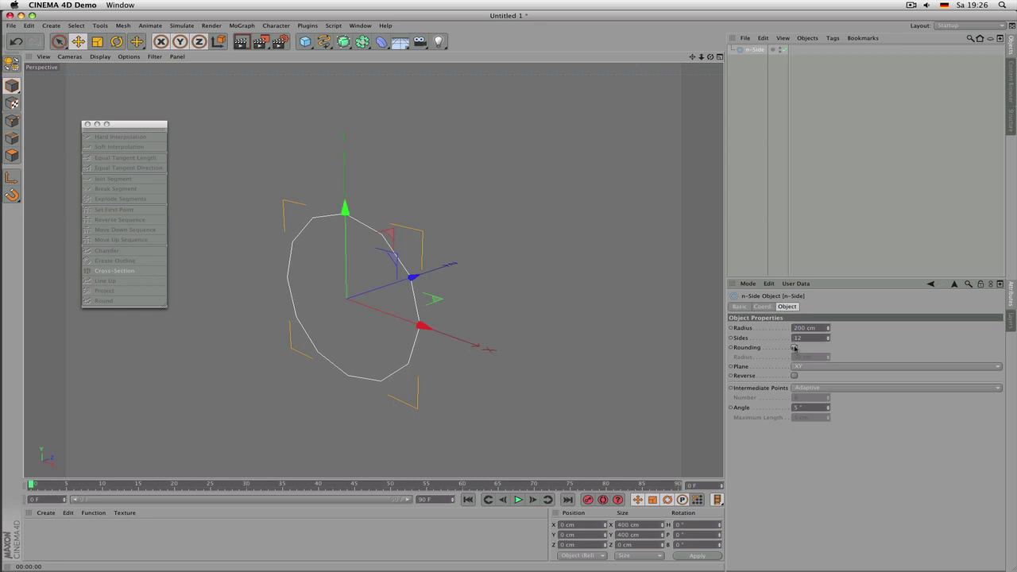
# Step: Enable rounding on the n-Side spline and raise the rounding radius to 163 cm
pyautogui.click(794, 347)
pyautogui.click(827, 356)
pyautogui.moveTo(827, 357); pyautogui.dragTo(827, 357)
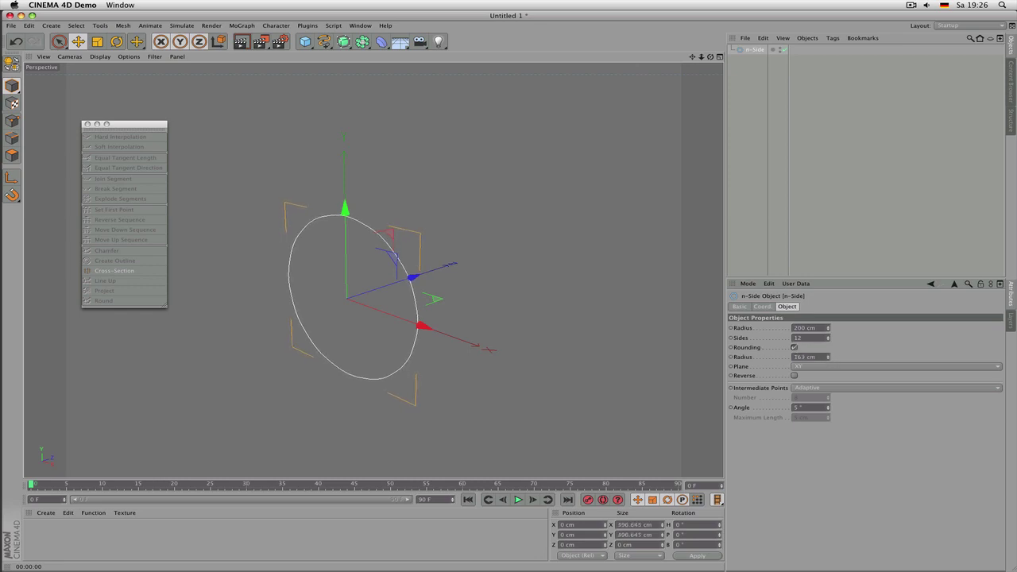
# Step: Set the n-Side spline to 5 sides and reduce its rounding radius to 41 cm
pyautogui.scroll(-8, 815, 335)
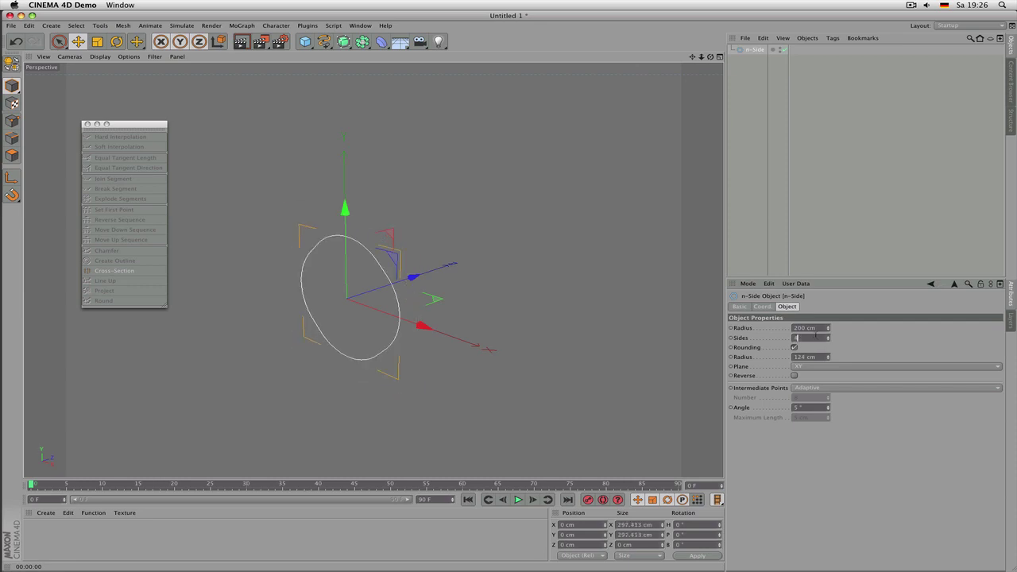
pyautogui.scroll(-2, 815, 335)
pyautogui.scroll(3, 815, 335)
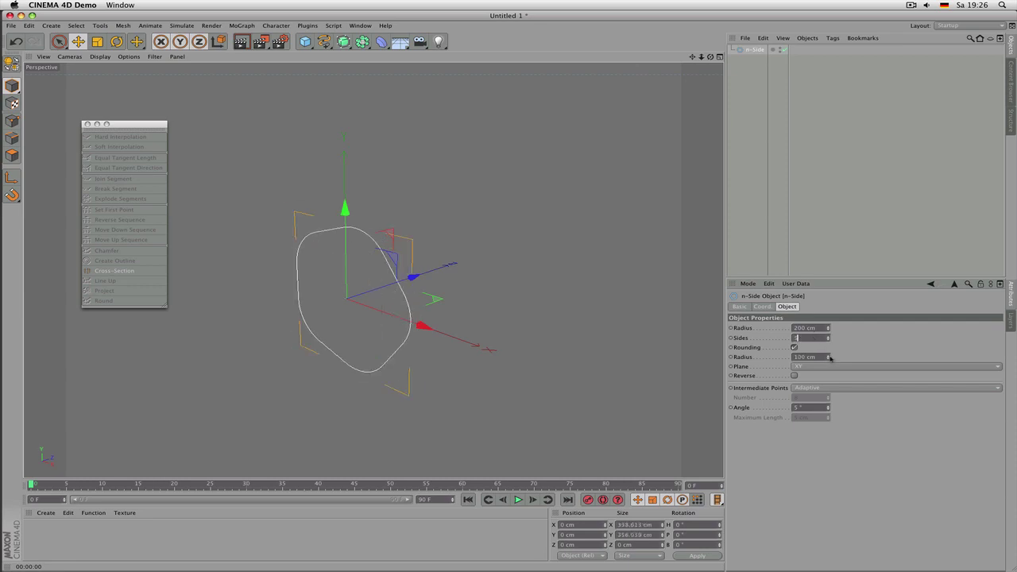
pyautogui.moveTo(827, 357); pyautogui.dragTo(827, 356)
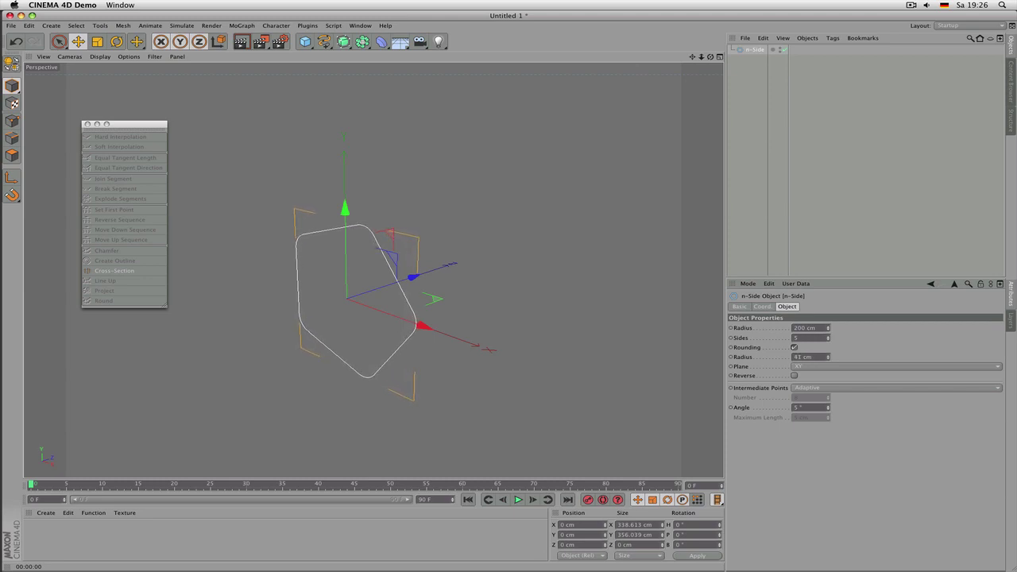
# Step: Delete the n-Side spline and add a Rectangle spline in its place
pyautogui.click(762, 49)
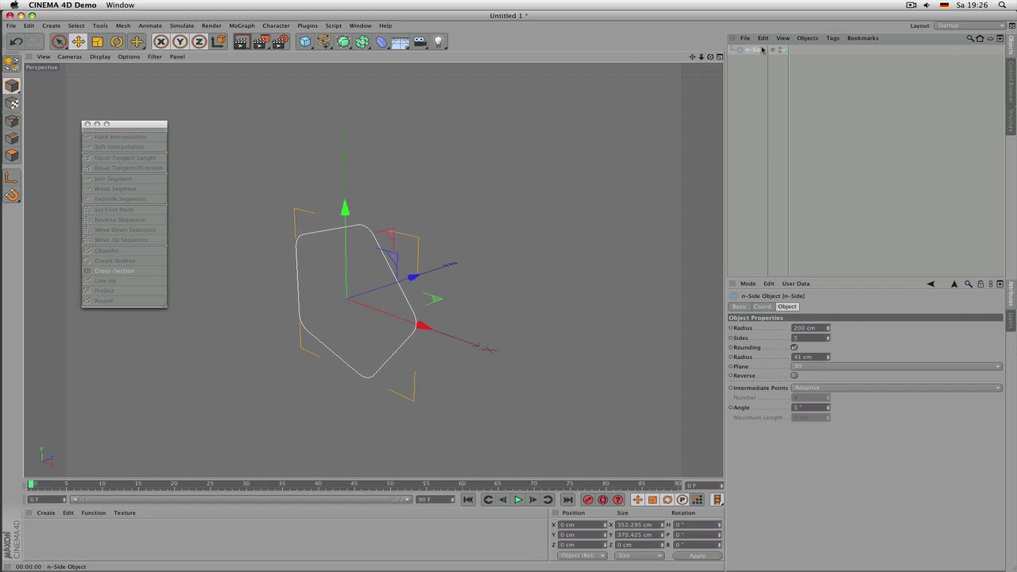
pyautogui.press('Delete')
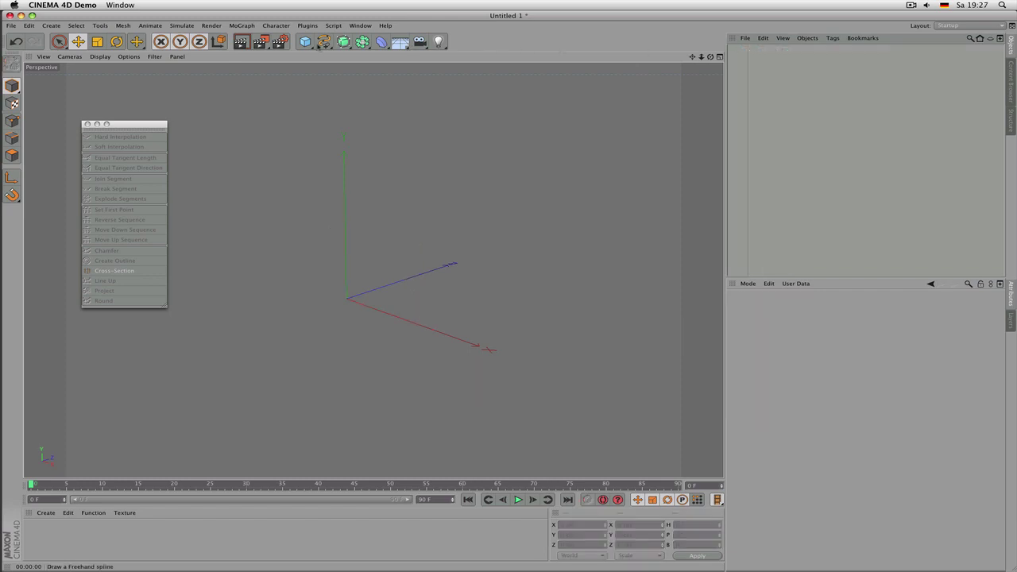
pyautogui.click(323, 44)
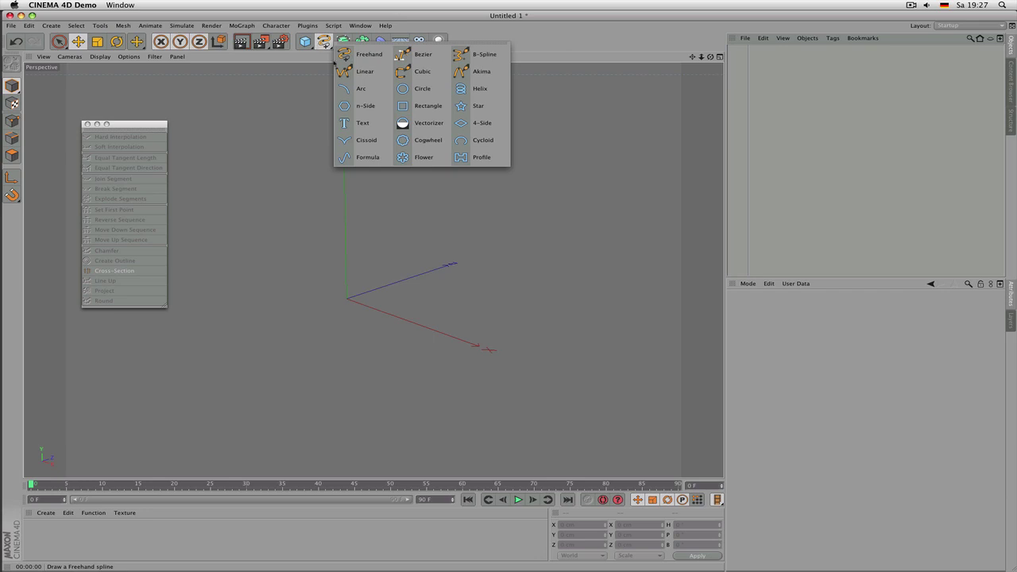
pyautogui.click(420, 108)
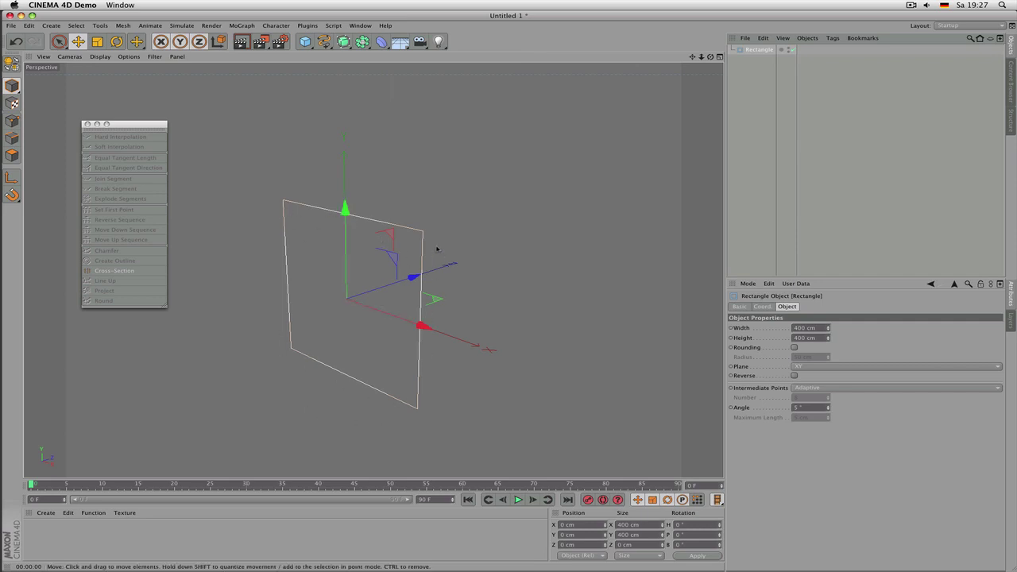
# Step: Lay the rectangle spline flat by setting its plane to XZ
pyautogui.click(817, 367)
pyautogui.click(815, 395)
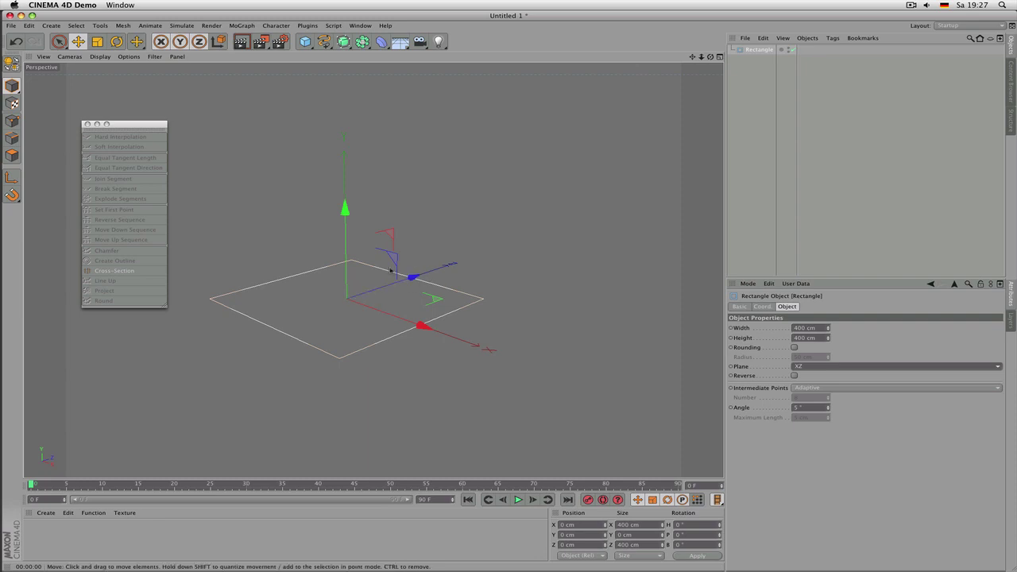
pyautogui.scroll(-3, 387, 278)
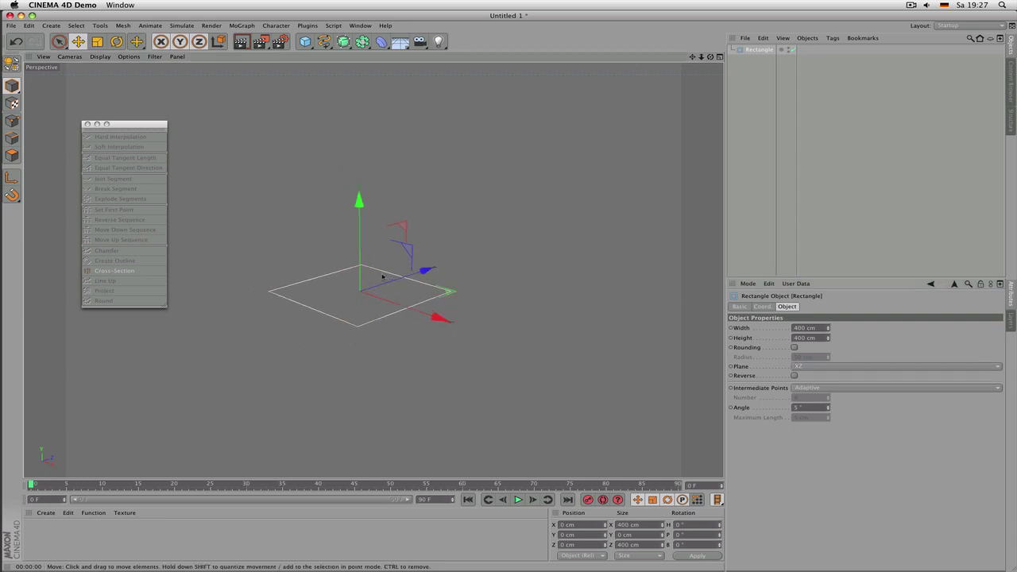
pyautogui.scroll(2, 381, 276)
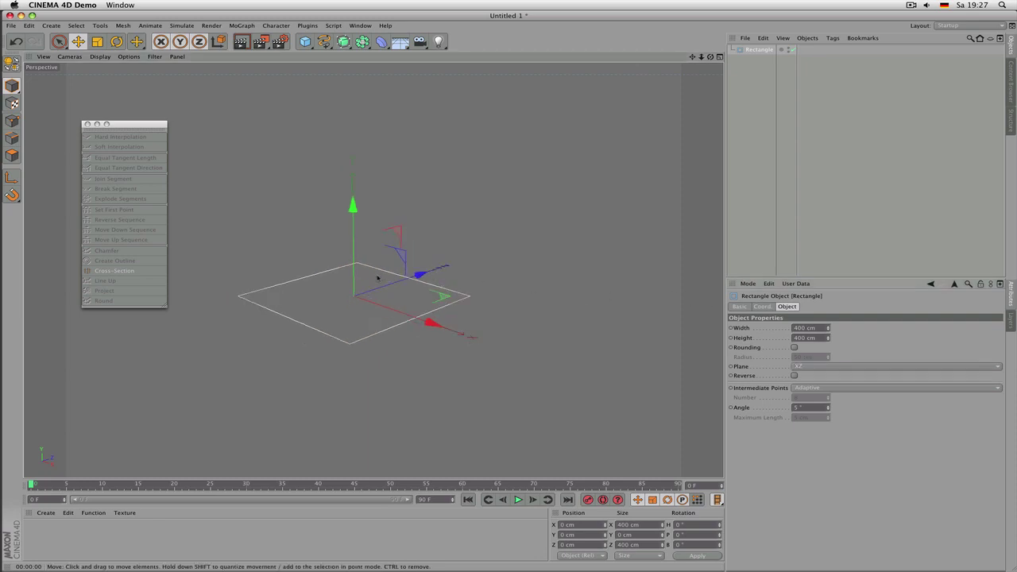
# Step: Set the rectangle's width to 30 cm and its height to 20 cm
pyautogui.doubleClick(804, 328)
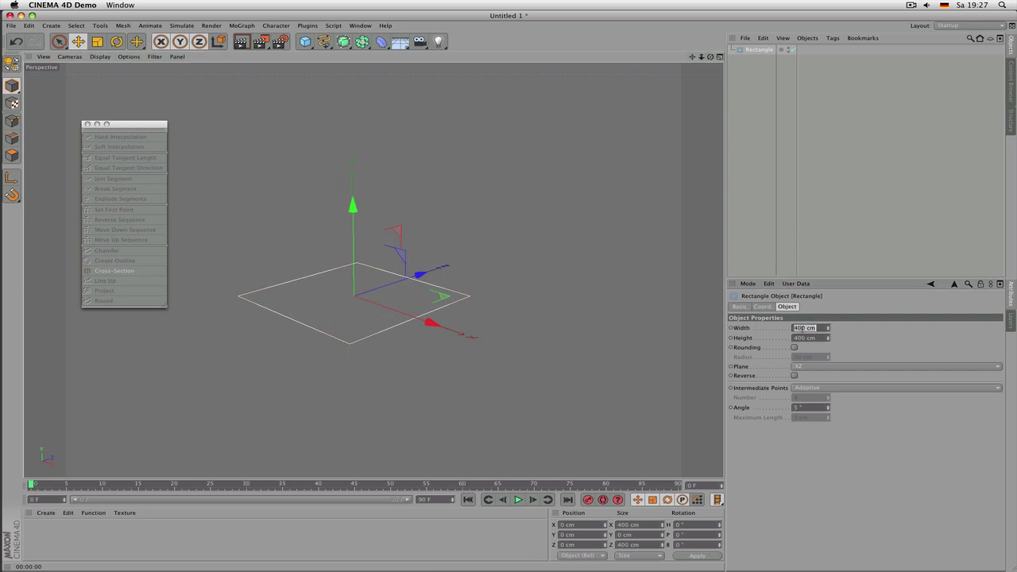
pyautogui.write('30')
pyautogui.press('Tab')
pyautogui.write('20')
pyautogui.press('Return')
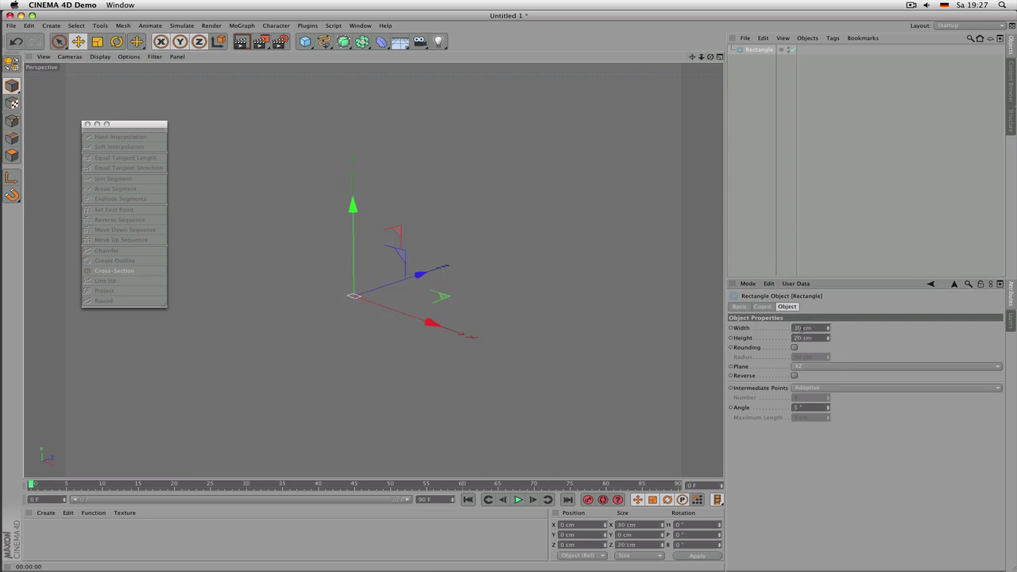
# Step: Scale the rectangle spline down uniformly to about 10.7 by 7.1 cm
pyautogui.scroll(6, 340, 277)
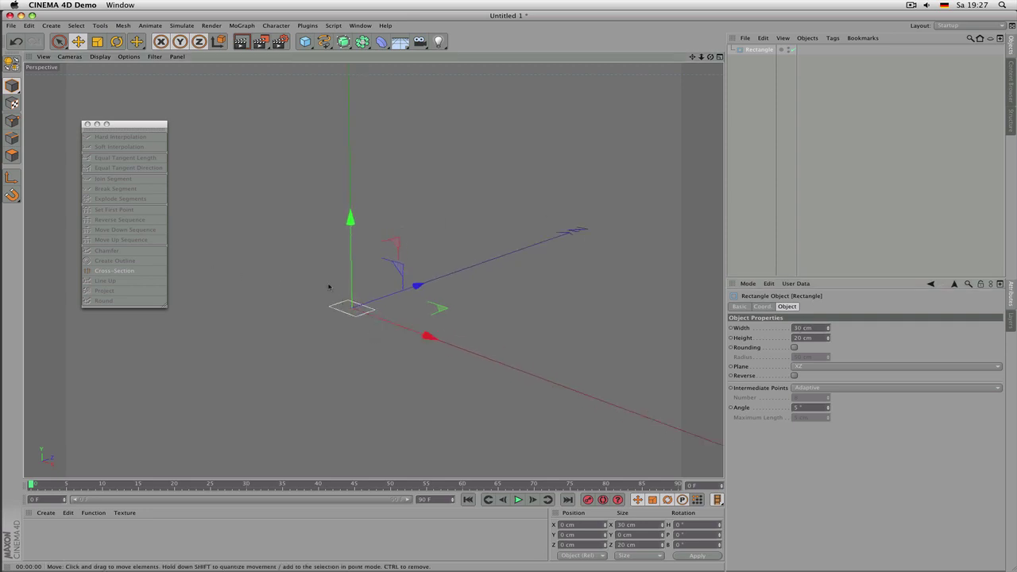
pyautogui.keyDown('alt'); pyautogui.moveTo(369, 336); pyautogui.dragTo(428, 392, button='right'); pyautogui.keyUp('alt')
pyautogui.keyDown('alt'); pyautogui.moveTo(375, 415); pyautogui.dragTo(301, 330); pyautogui.keyUp('alt')
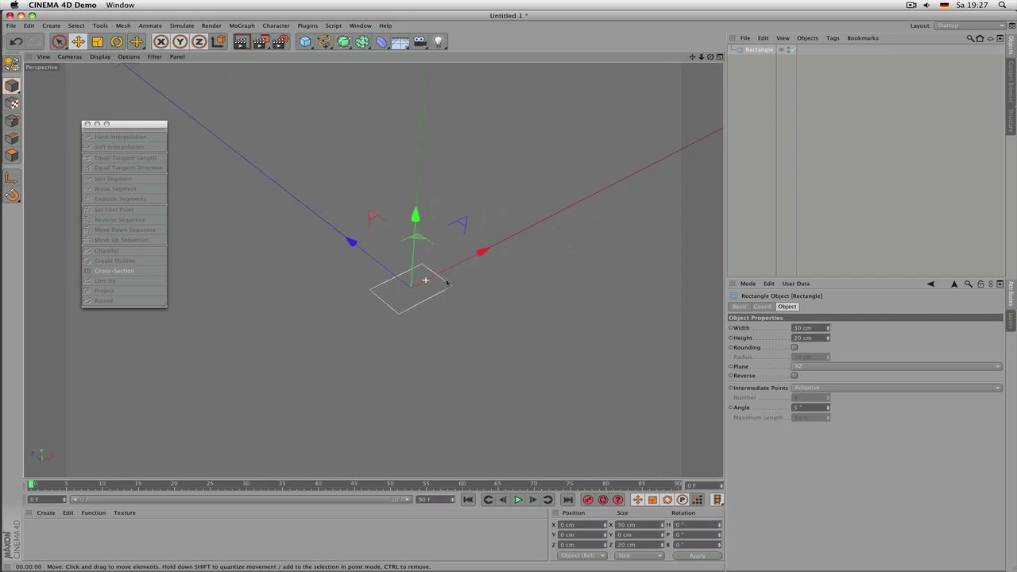
pyautogui.keyDown('alt'); pyautogui.moveTo(425, 279); pyautogui.dragTo(513, 299, button='right'); pyautogui.keyUp('alt')
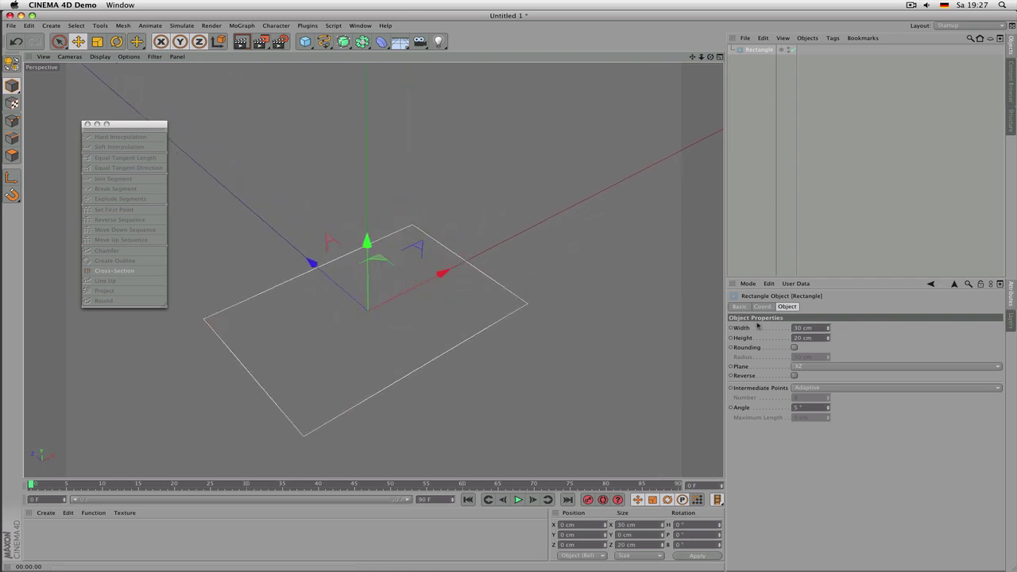
pyautogui.press('t')
pyautogui.moveTo(536, 173); pyautogui.dragTo(373, 322)
pyautogui.moveTo(412, 294)
pyautogui.mouseDown()
pyautogui.moveTo(421, 289)
pyautogui.moveTo(410, 293)
pyautogui.mouseUp()
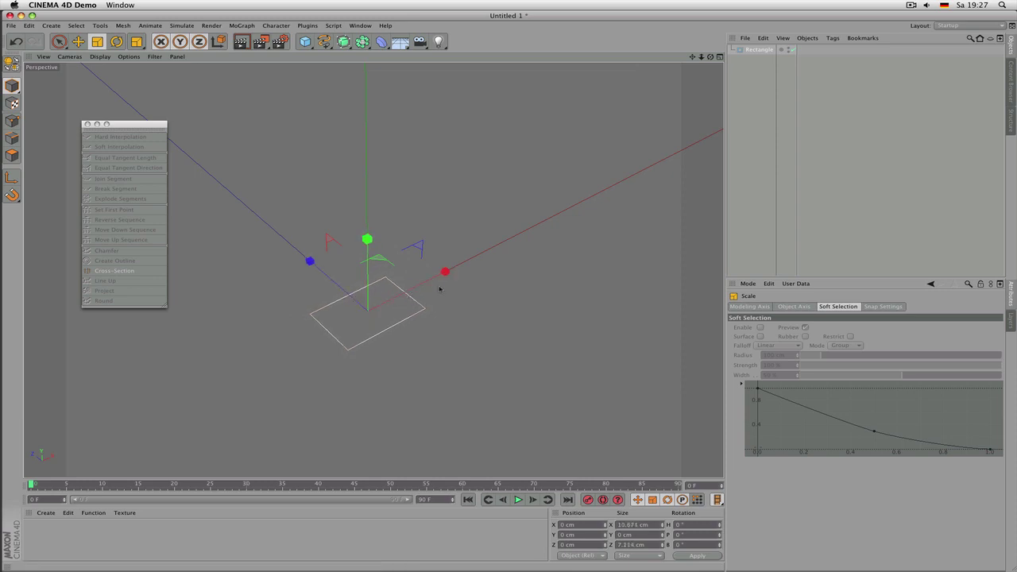
pyautogui.keyDown('alt'); pyautogui.moveTo(440, 289); pyautogui.dragTo(406, 298, button='right'); pyautogui.keyUp('alt')
# Step: Increase the rectangle's width to 11.671 cm and its height to 8.114 cm in the object properties
pyautogui.click(761, 49)
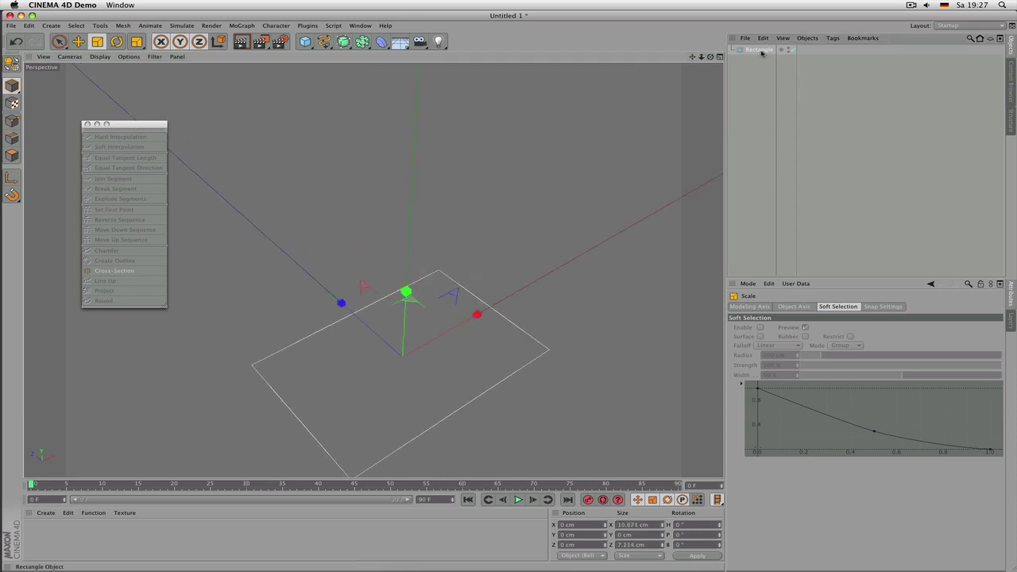
pyautogui.moveTo(828, 327)
pyautogui.mouseDown()
pyautogui.moveTo(828, 318)
pyautogui.moveTo(827, 334)
pyautogui.mouseUp()
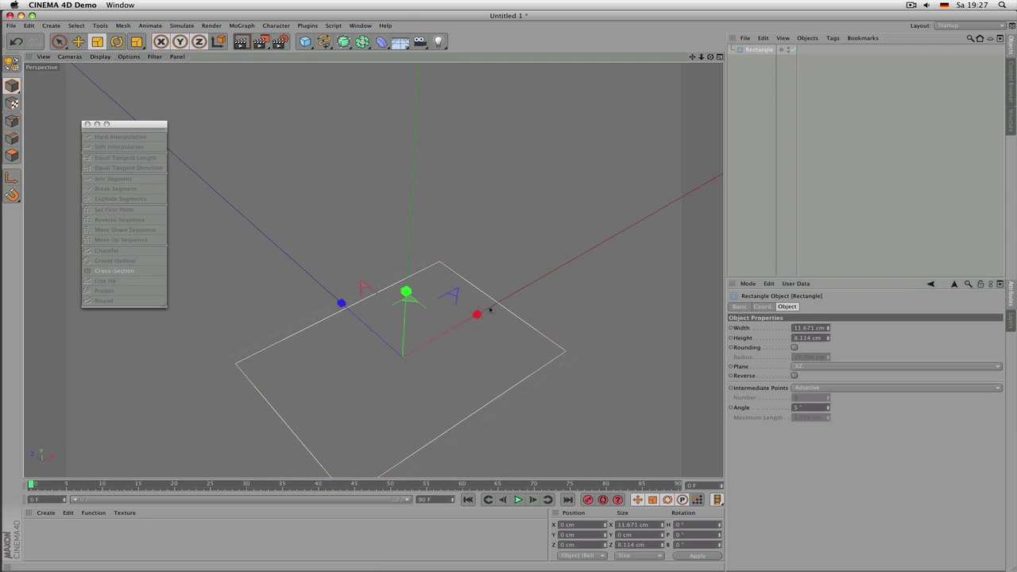
pyautogui.scroll(-5, 491, 309)
pyautogui.scroll(1, 497, 308)
pyautogui.scroll(2, 464, 331)
pyautogui.scroll(3, 465, 330)
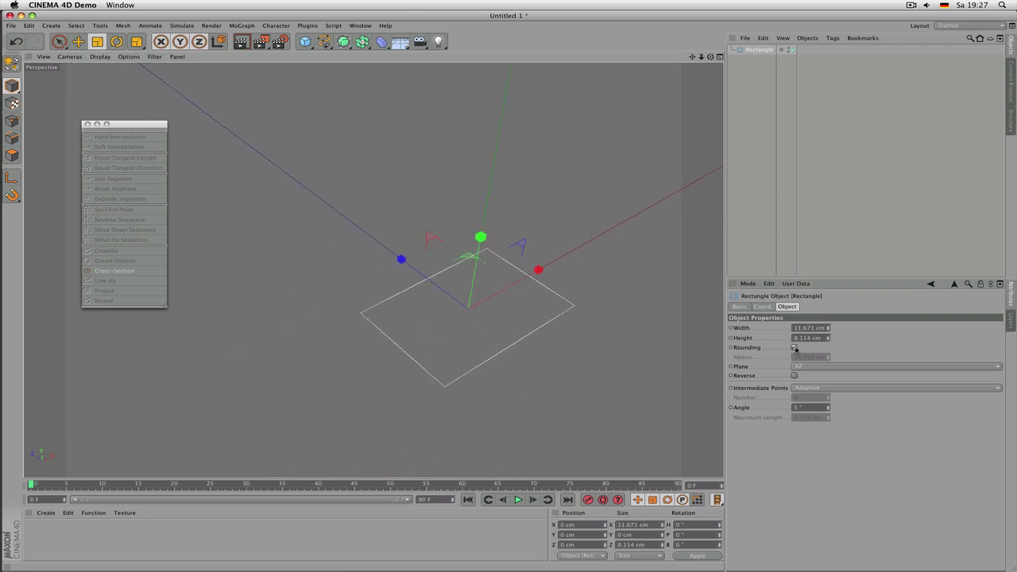
# Step: Enable rounding on the rectangle spline and reduce the corner radius to 1.057 cm
pyautogui.click(794, 347)
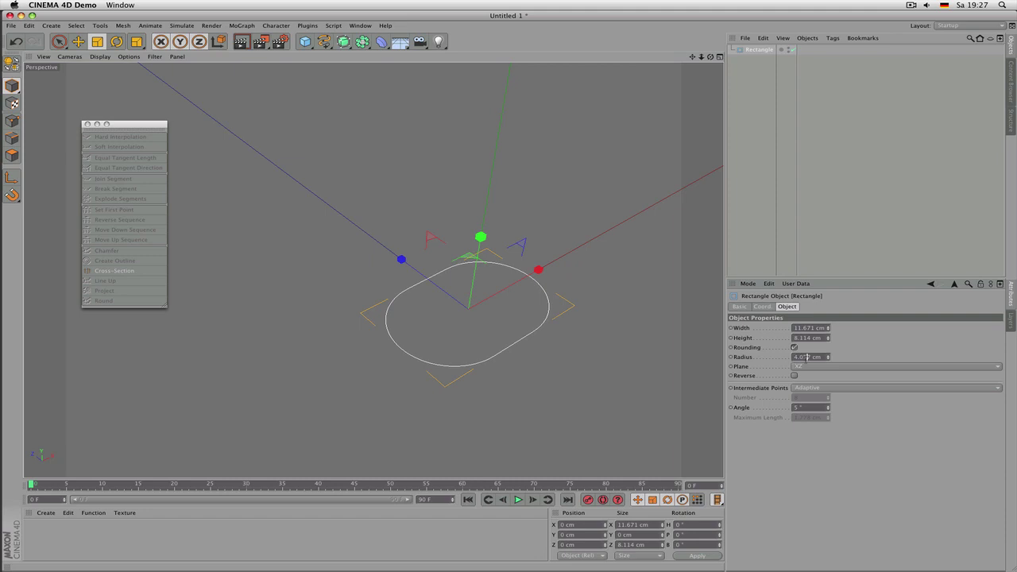
pyautogui.scroll(-2, 806, 358)
pyautogui.scroll(-2, 805, 356)
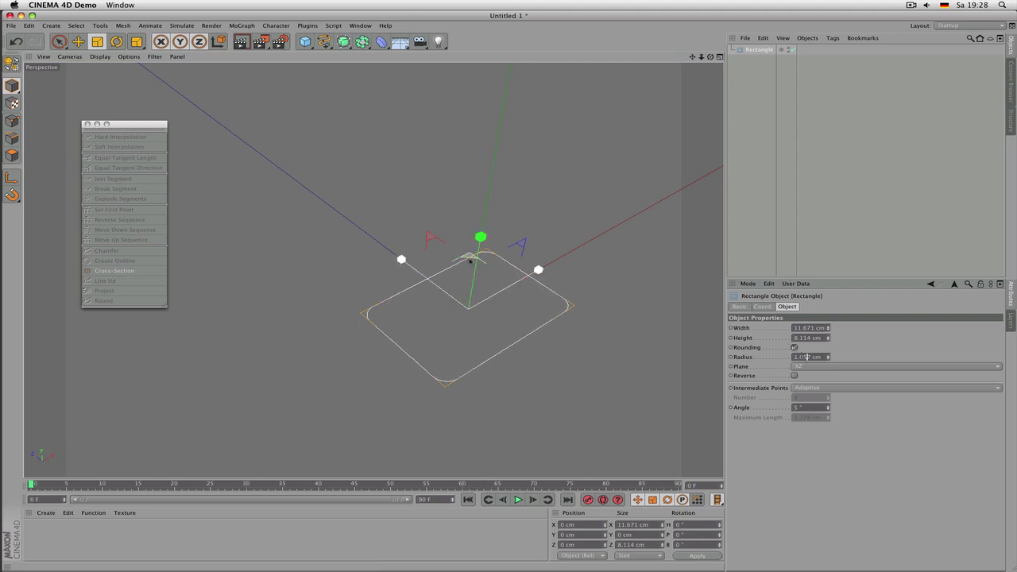
# Step: Add an Extrude NURBS object and make the rectangle spline its child
pyautogui.click(343, 41)
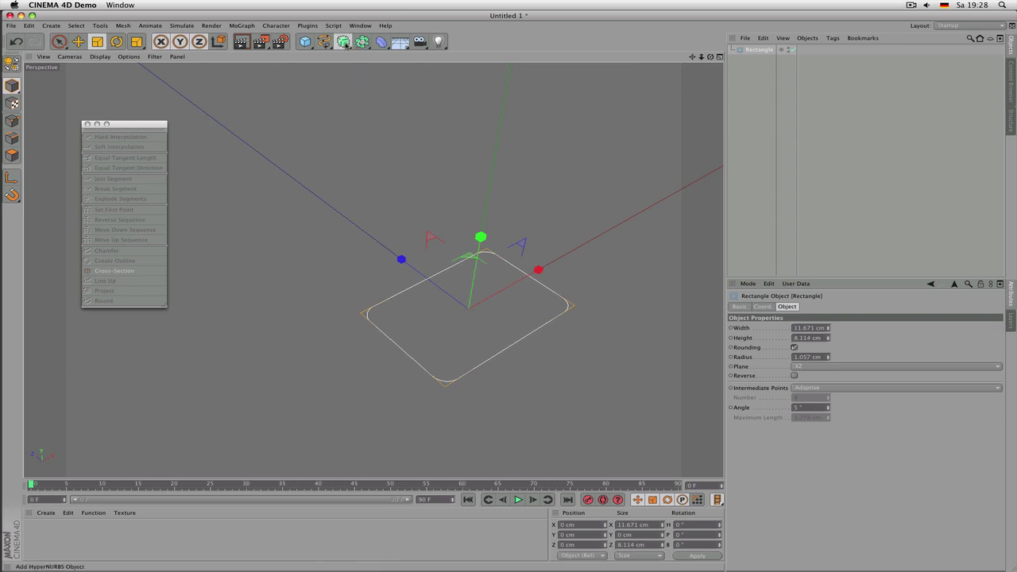
pyautogui.click(449, 54)
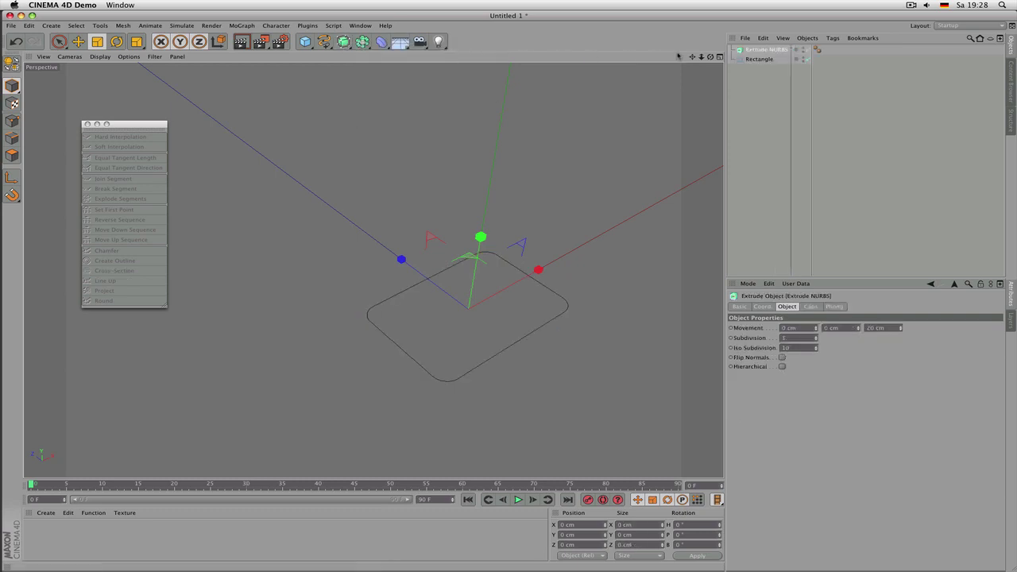
pyautogui.moveTo(765, 59); pyautogui.dragTo(763, 52)
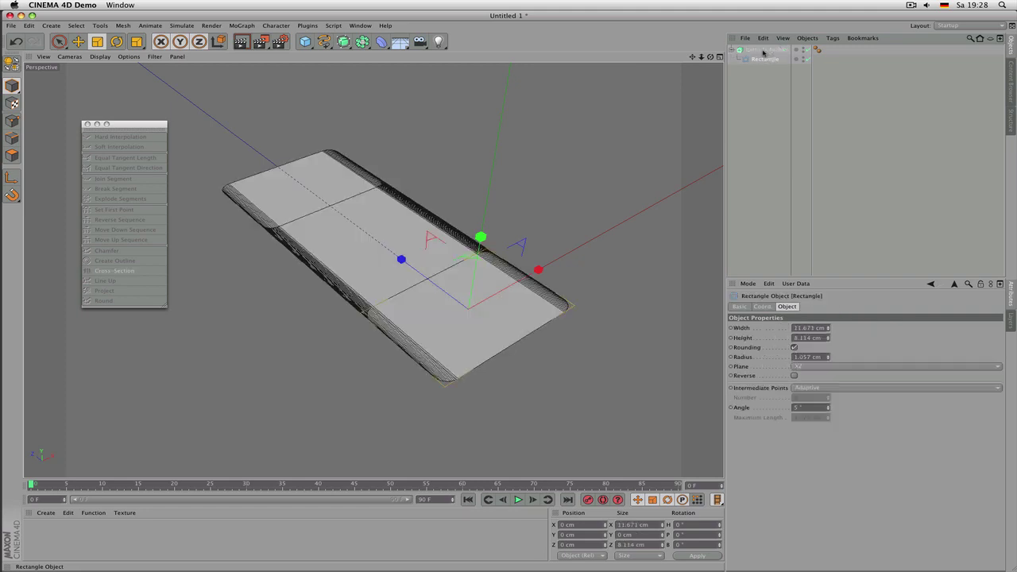
# Step: Set the Extrude NURBS movement in Z to 0 cm so the rectangle is no longer extruded sideways
pyautogui.click(763, 50)
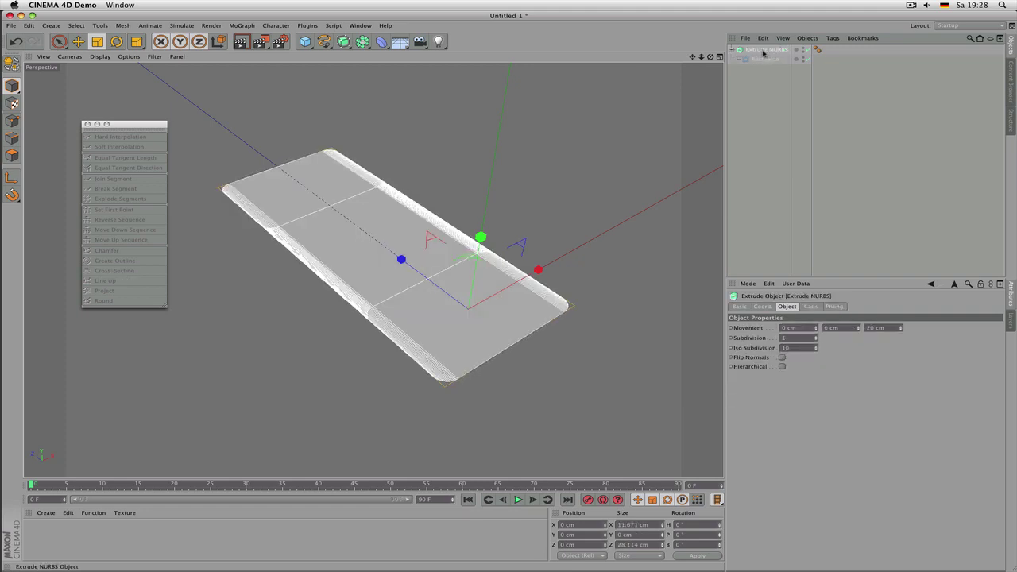
pyautogui.moveTo(900, 328); pyautogui.dragTo(852, 327)
pyautogui.write('0')
pyautogui.click(845, 328)
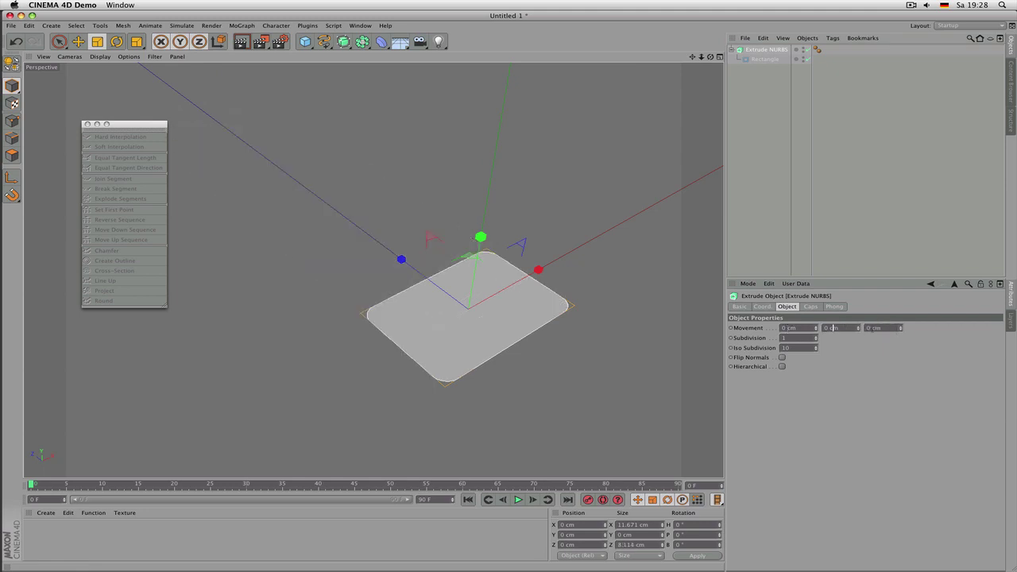
# Step: Try an upward Y movement of 0.6 cm on the Extrude NURBS and reduce it to 0.4 cm
pyautogui.doubleClick(842, 327)
pyautogui.press('BackSpace')
pyautogui.write('.6')
pyautogui.press('Return')
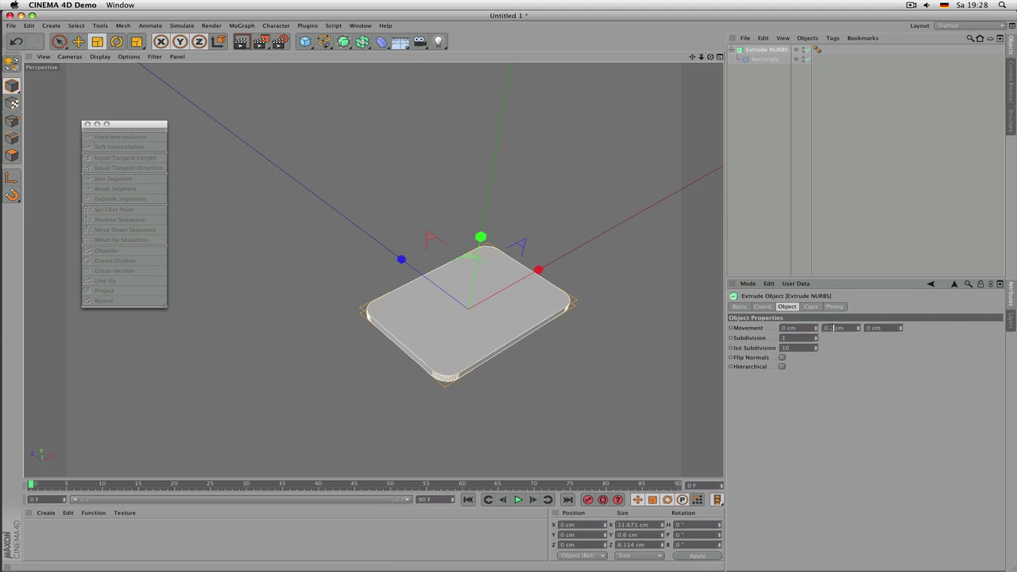
pyautogui.press('BackSpace')
pyautogui.press('BackSpace')
pyautogui.press('Return')
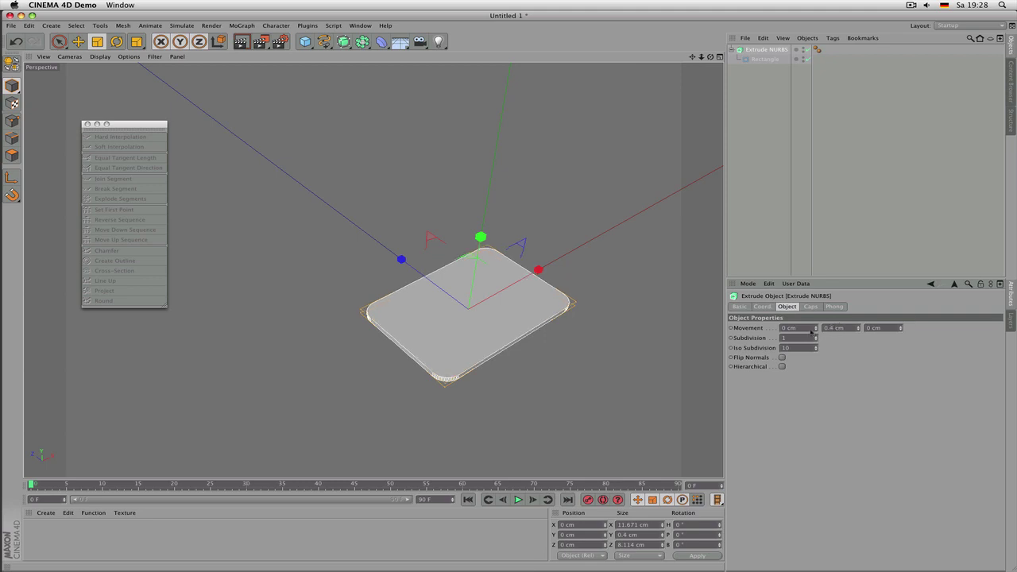
# Step: Scale the rectangle spline inside the Extrude NURBS up uniformly to about 24.5 by 17 cm
pyautogui.keyDown('alt'); pyautogui.moveTo(567, 318); pyautogui.dragTo(456, 332); pyautogui.keyUp('alt')
pyautogui.keyDown('alt'); pyautogui.moveTo(456, 332); pyautogui.dragTo(506, 333, button='right'); pyautogui.keyUp('alt')
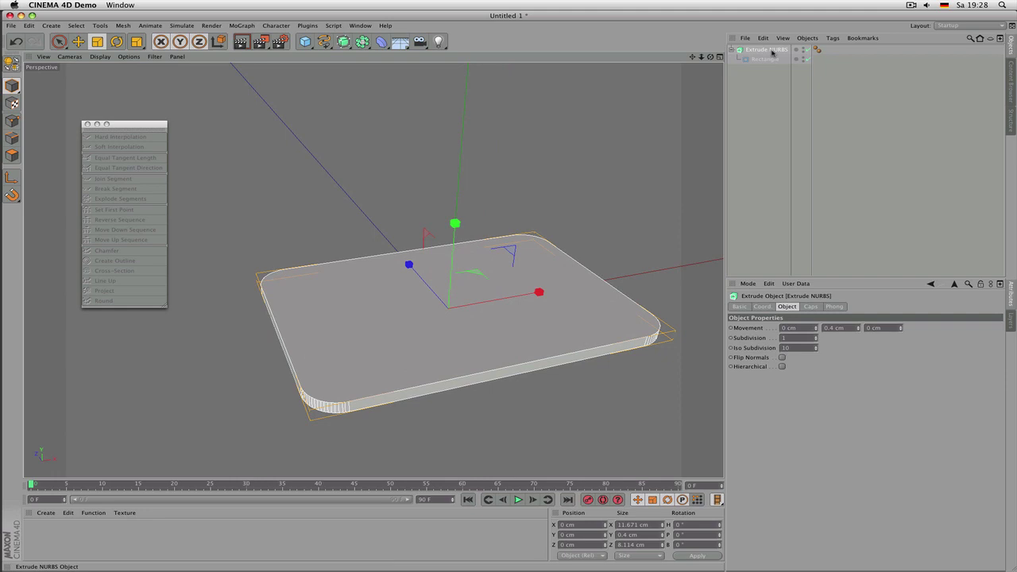
pyautogui.click(766, 60)
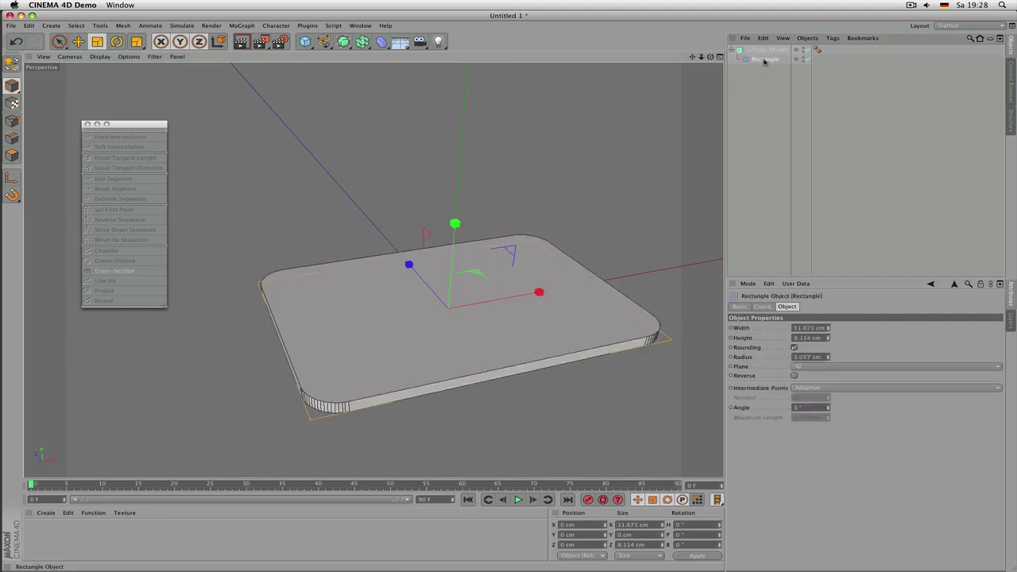
pyautogui.press('t')
pyautogui.moveTo(572, 170); pyautogui.dragTo(659, 164)
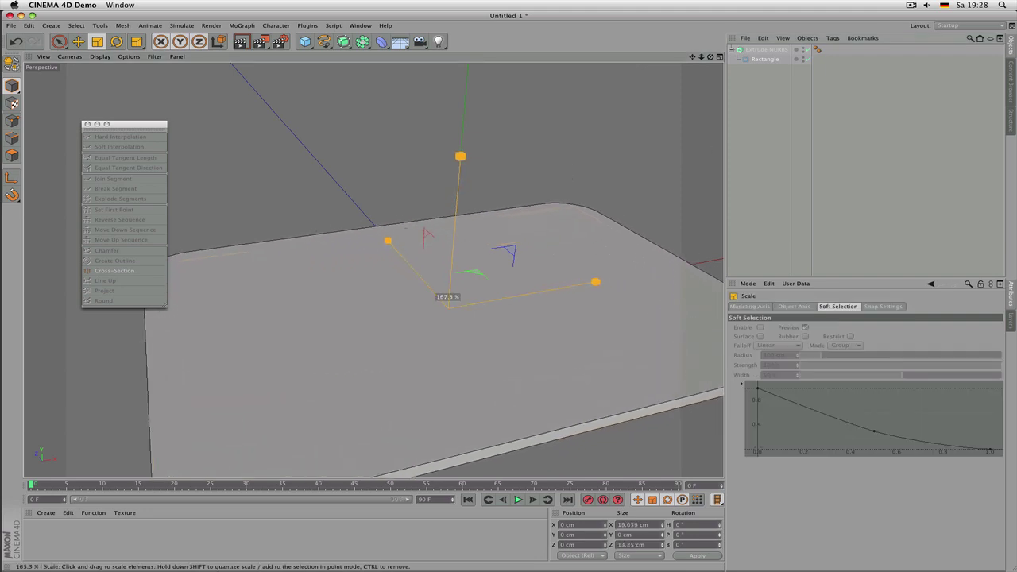
pyautogui.moveTo(406, 228); pyautogui.dragTo(556, 199)
pyautogui.scroll(-3, 484, 205)
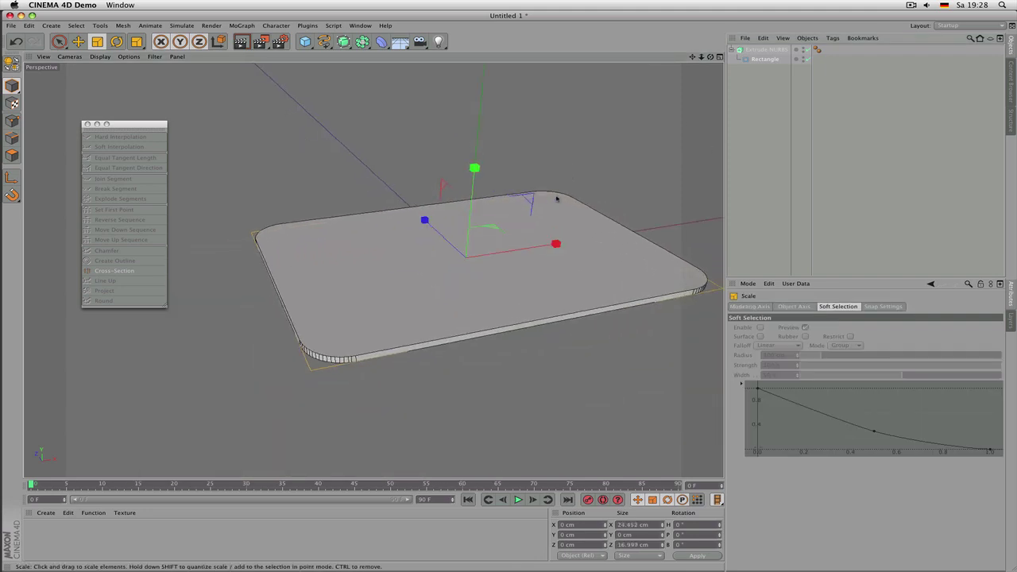
# Step: Set the Extrude NURBS movement in Y to 0.2 cm for a thinner plate
pyautogui.click(763, 50)
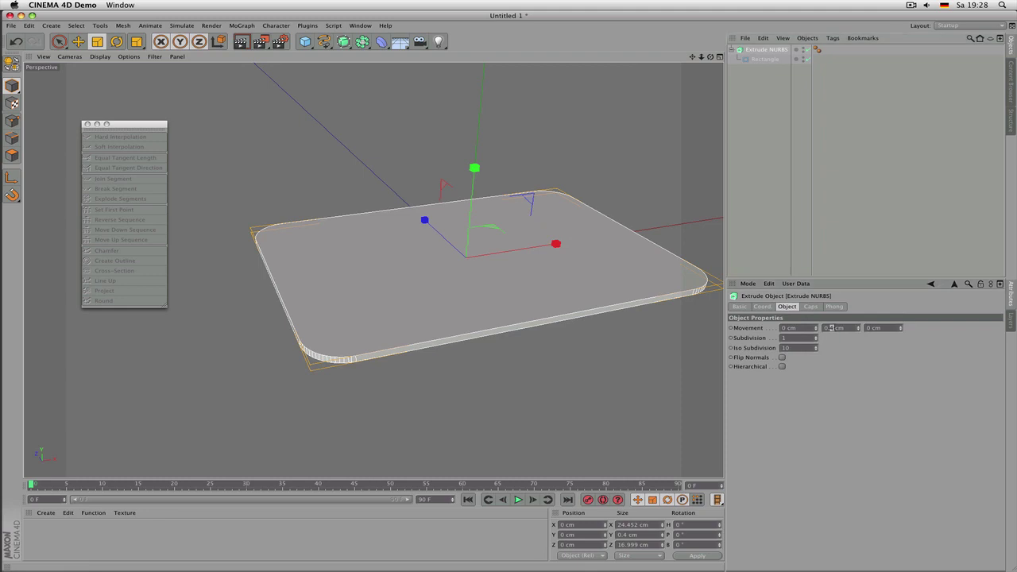
pyautogui.press('Return')
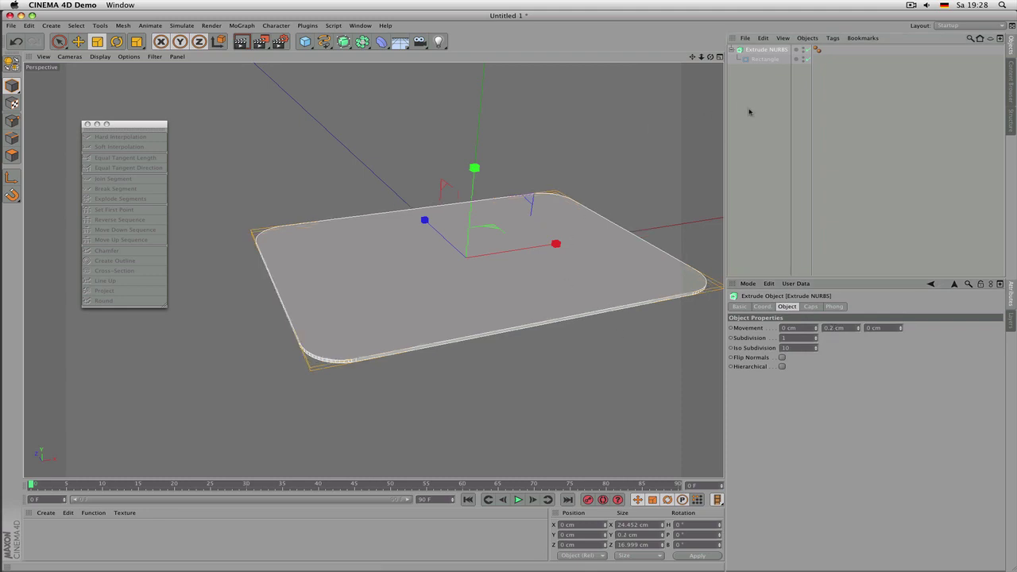
pyautogui.click(749, 106)
# Step: Set the rectangle's width to 23 cm and its corner radius to 1.5 cm
pyautogui.click(772, 61)
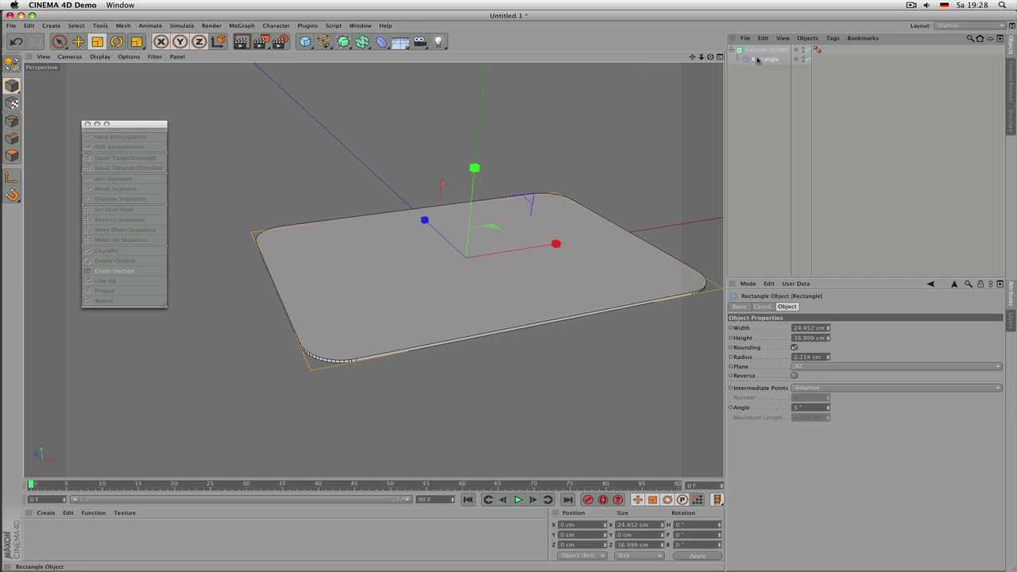
pyautogui.moveTo(828, 328)
pyautogui.mouseDown()
pyautogui.moveTo(828, 316)
pyautogui.moveTo(828, 347)
pyautogui.moveTo(829, 329)
pyautogui.mouseUp()
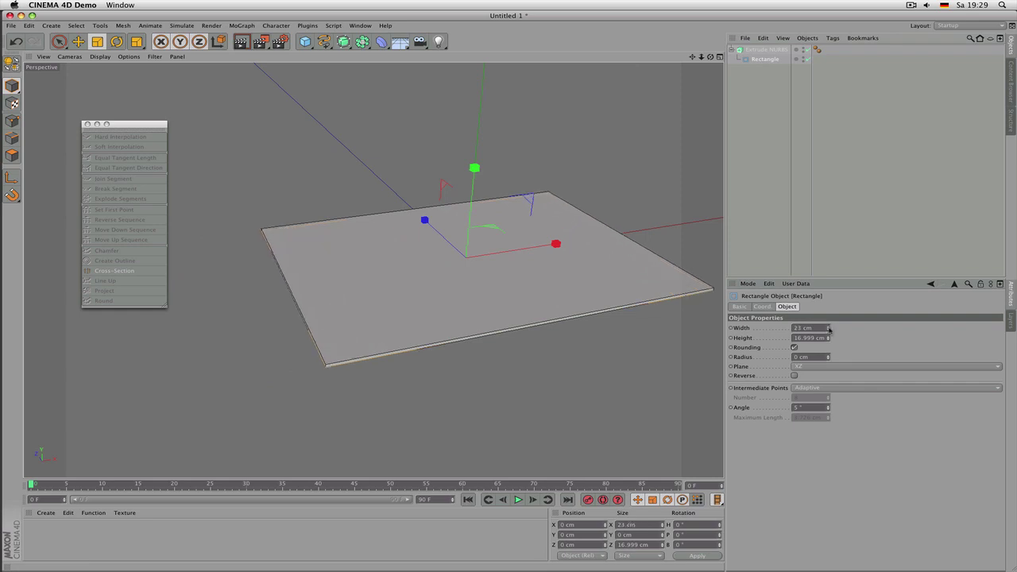
pyautogui.doubleClick(819, 358)
pyautogui.write('0.2')
pyautogui.press('Return')
pyautogui.press('Return')
pyautogui.scroll(1, 820, 357)
pyautogui.click(750, 129)
# Step: Set the Extrude NURBS movement in Y to 0.3 cm
pyautogui.click(774, 51)
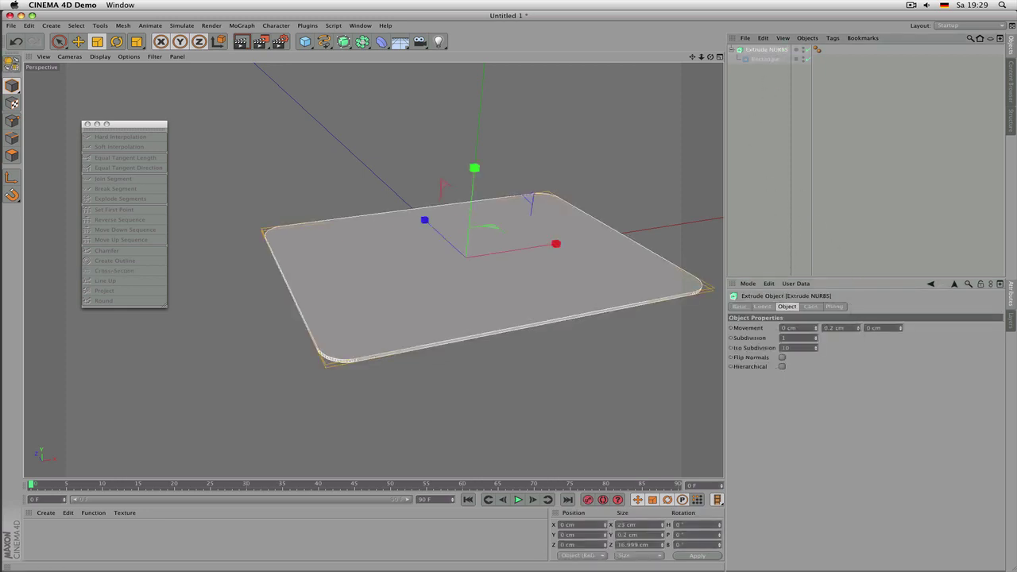
pyautogui.moveTo(857, 327); pyautogui.dragTo(857, 323)
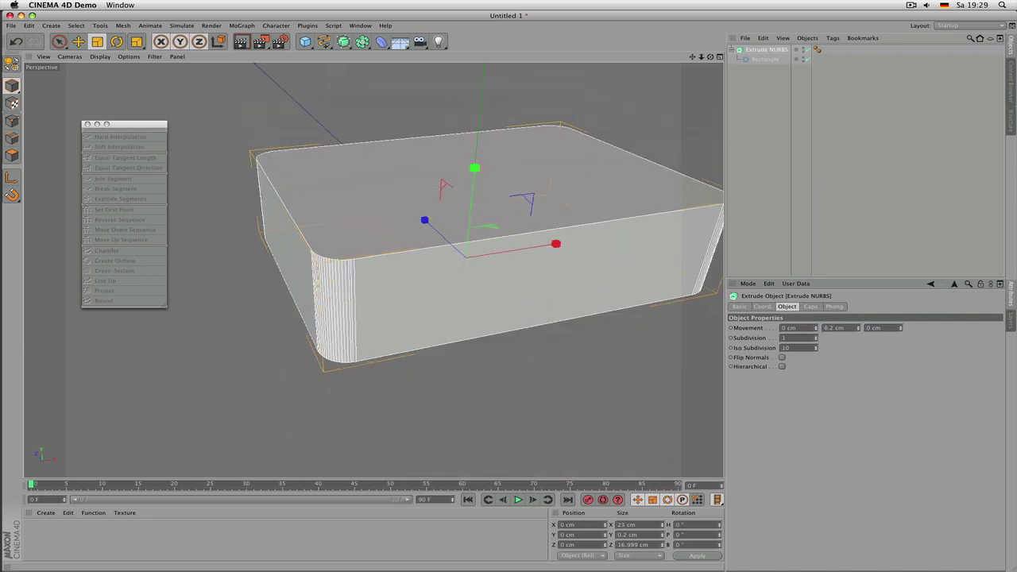
pyautogui.doubleClick(831, 328)
pyautogui.write('0.3')
pyautogui.press('Return')
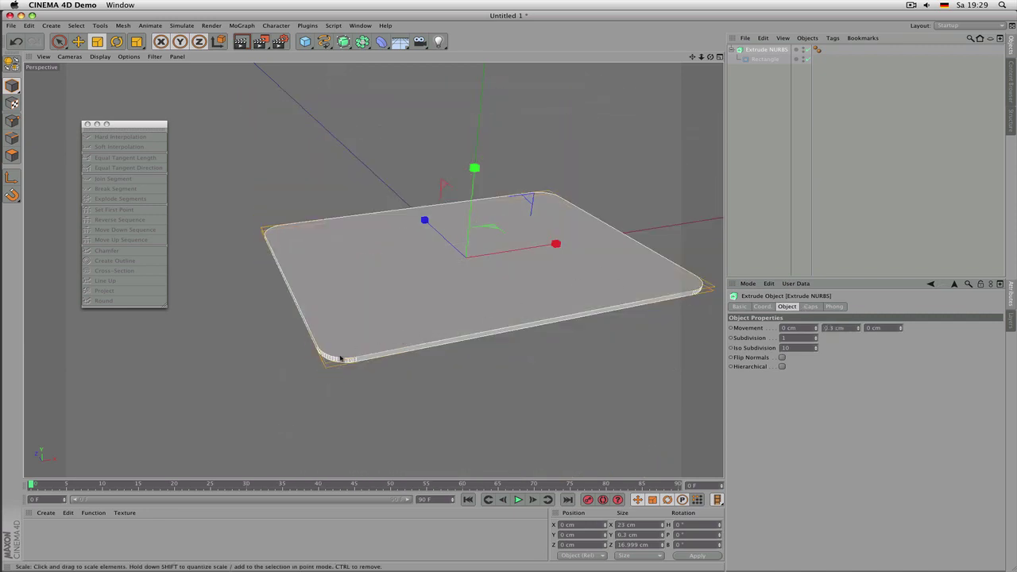
# Step: Set the rectangle's intermediate point angle to 10° to reduce the segments in the rounded corners
pyautogui.keyDown('alt'); pyautogui.moveTo(338, 357); pyautogui.dragTo(409, 351, button='right'); pyautogui.keyUp('alt')
pyautogui.keyDown('alt'); pyautogui.moveTo(374, 344); pyautogui.dragTo(428, 325); pyautogui.keyUp('alt')
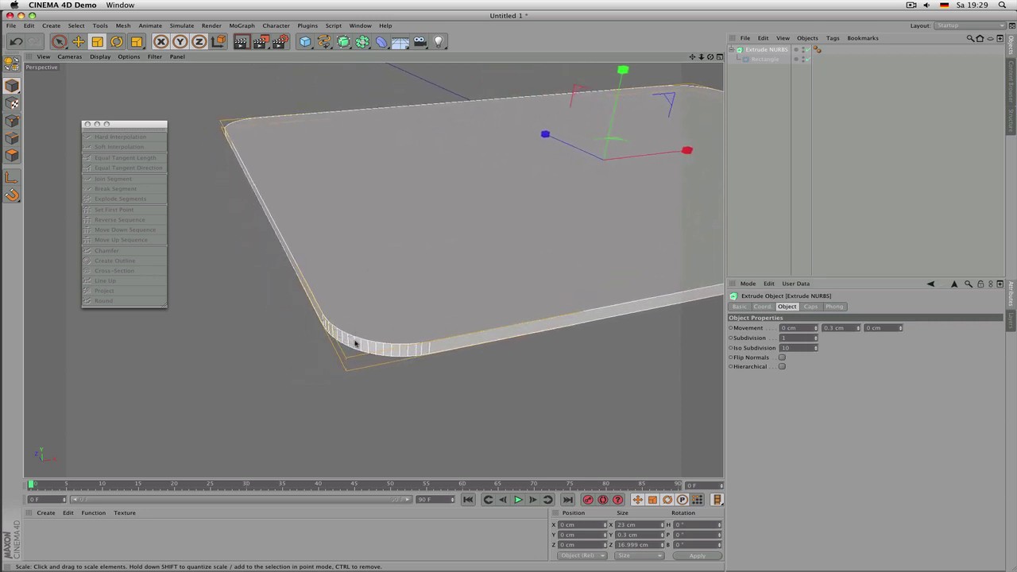
pyautogui.click(765, 60)
pyautogui.click(807, 408)
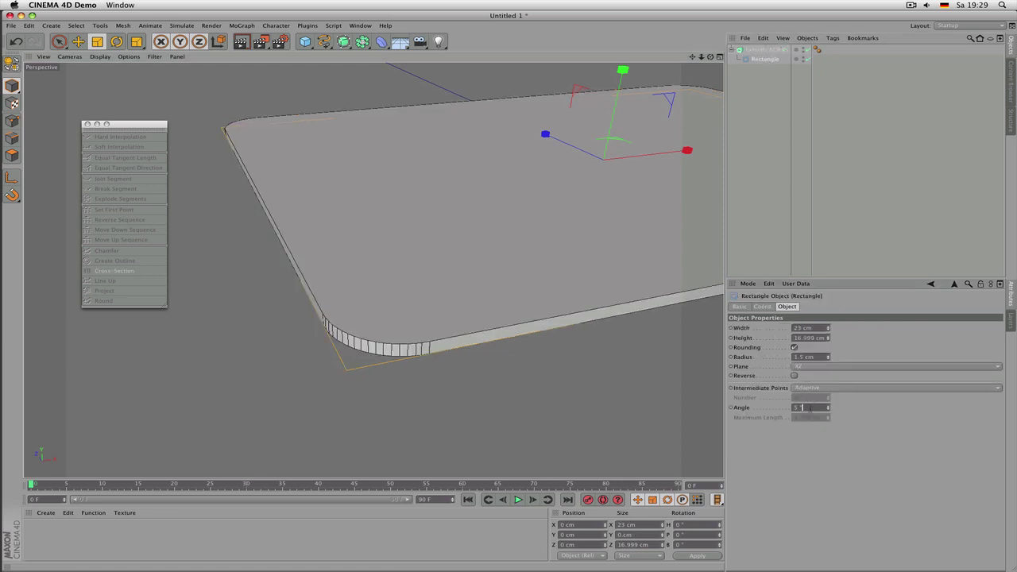
pyautogui.scroll(4, 809, 408)
pyautogui.scroll(-10, 422, 307)
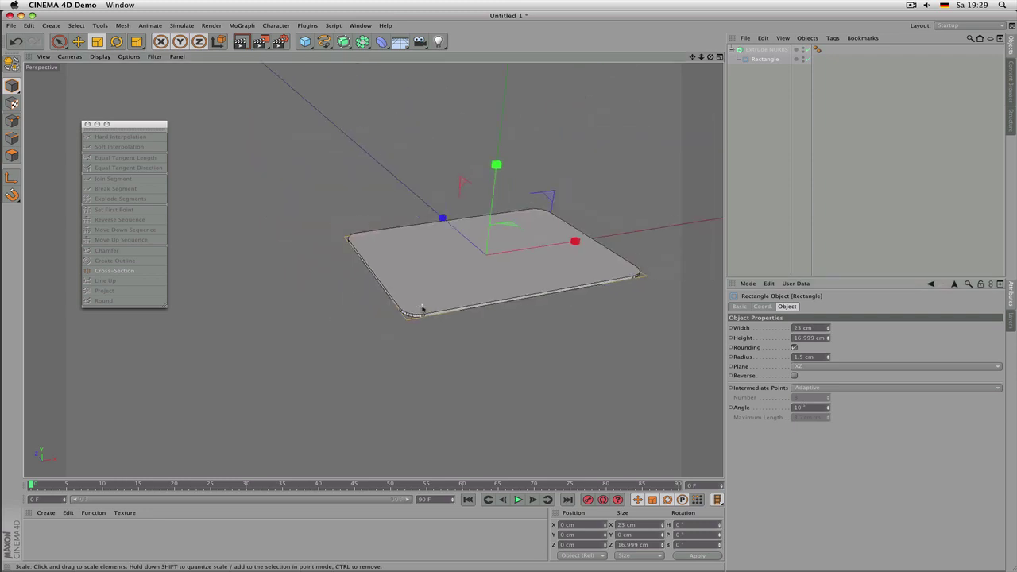
# Step: Deselect all objects and render the perspective view to examine the thin rounded plate
pyautogui.click(765, 195)
pyautogui.moveTo(484, 272)
pyautogui.keyDown('alt'); pyautogui.mouseDown()
pyautogui.moveTo(527, 288)
pyautogui.moveTo(489, 290)
pyautogui.mouseUp(); pyautogui.keyUp('alt')
pyautogui.scroll(5, 490, 291)
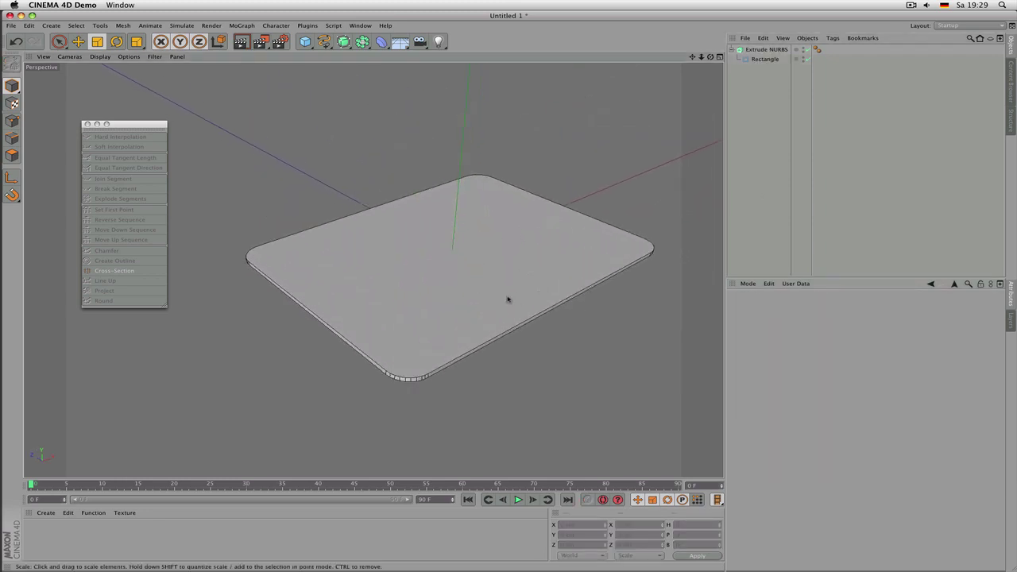
pyautogui.press('super+r')
pyautogui.moveTo(435, 296)
pyautogui.keyDown('alt'); pyautogui.mouseDown()
pyautogui.moveTo(417, 303)
pyautogui.moveTo(426, 302)
pyautogui.mouseUp(); pyautogui.keyUp('alt')
pyautogui.keyDown('alt'); pyautogui.moveTo(426, 302); pyautogui.dragTo(448, 310, button='right'); pyautogui.keyUp('alt')
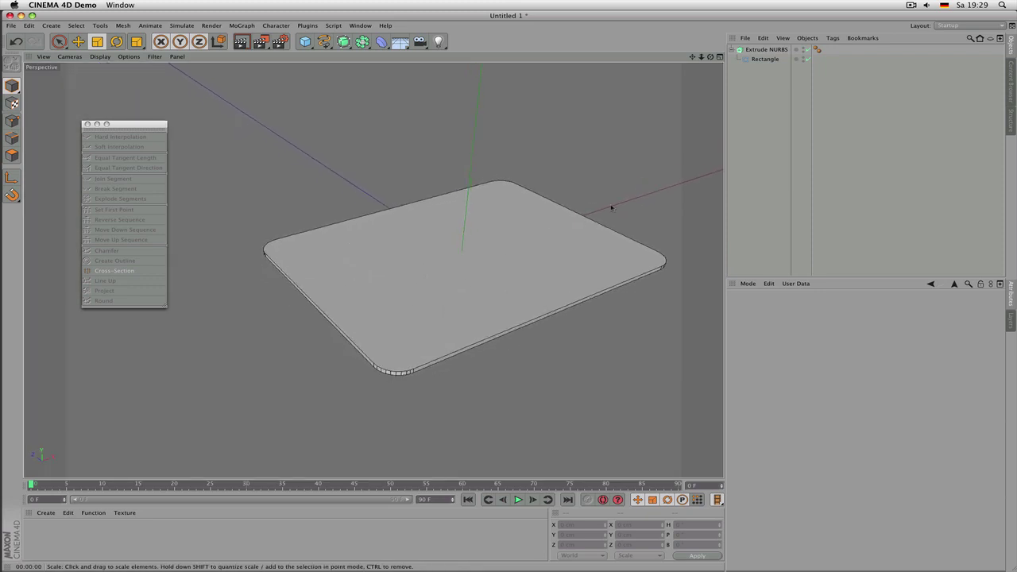
# Step: Delete the Extrude NURBS with its rectangle and add a Star spline to the empty scene
pyautogui.click(765, 50)
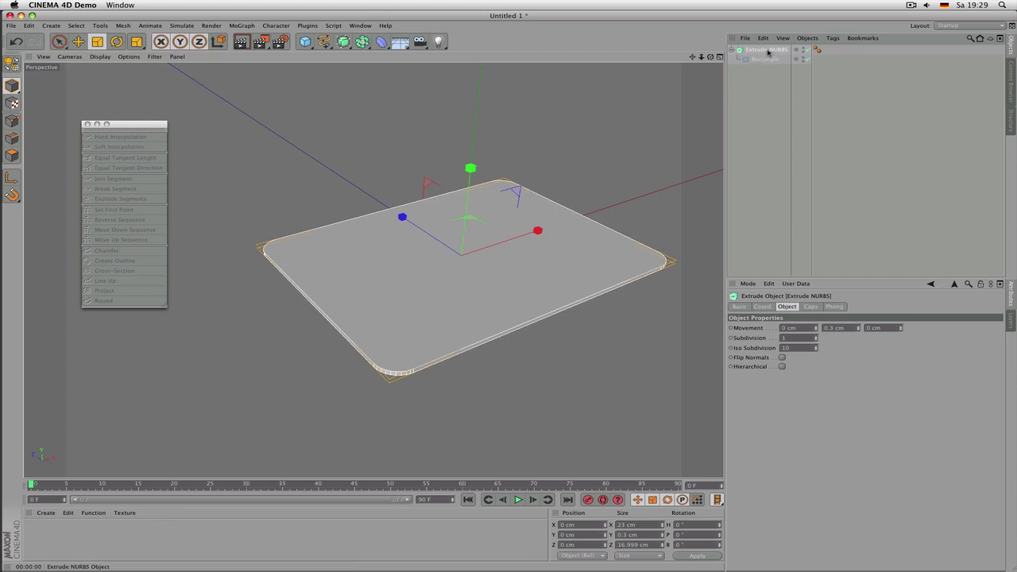
pyautogui.press('Delete')
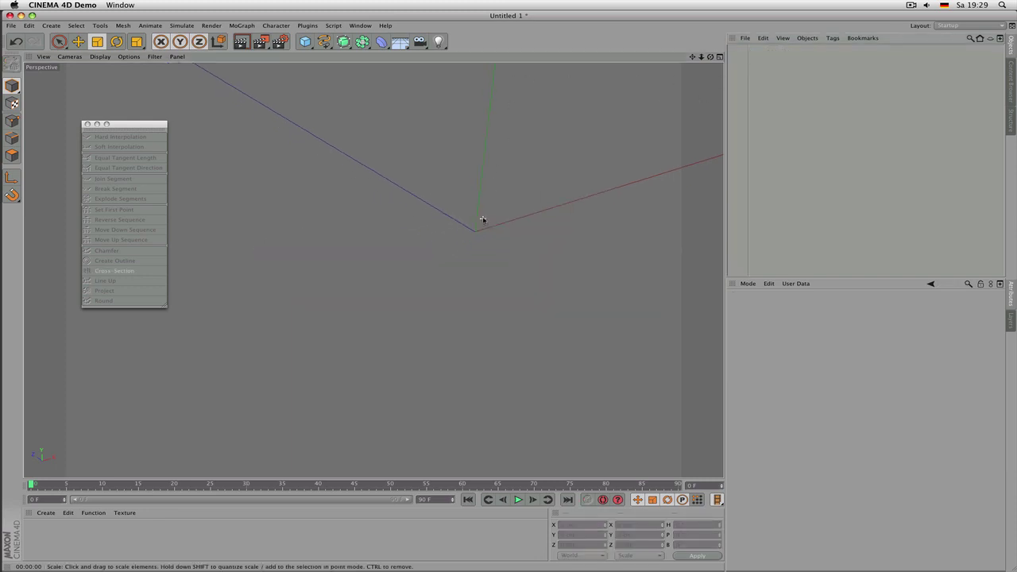
pyautogui.click(323, 42)
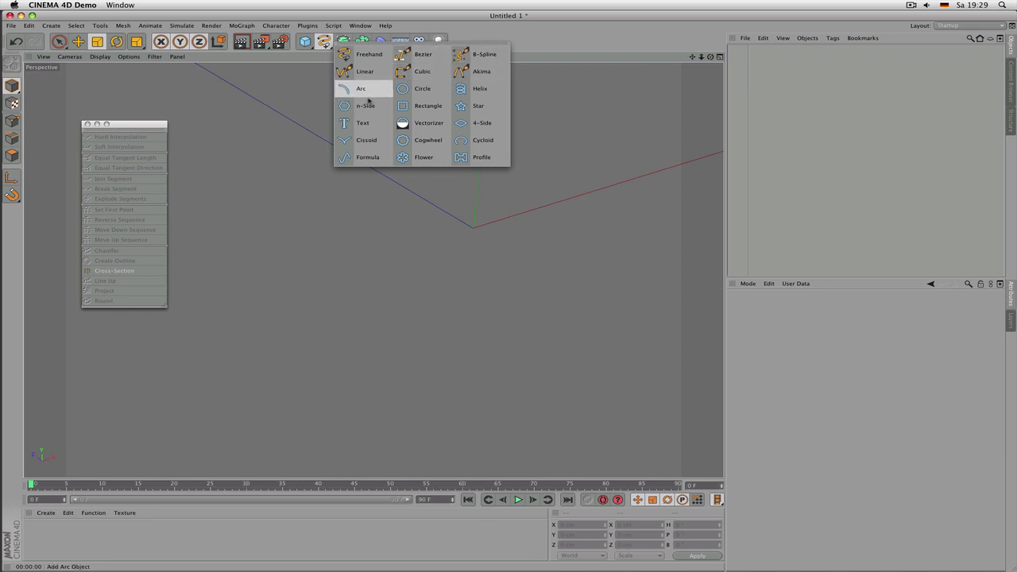
pyautogui.click(458, 113)
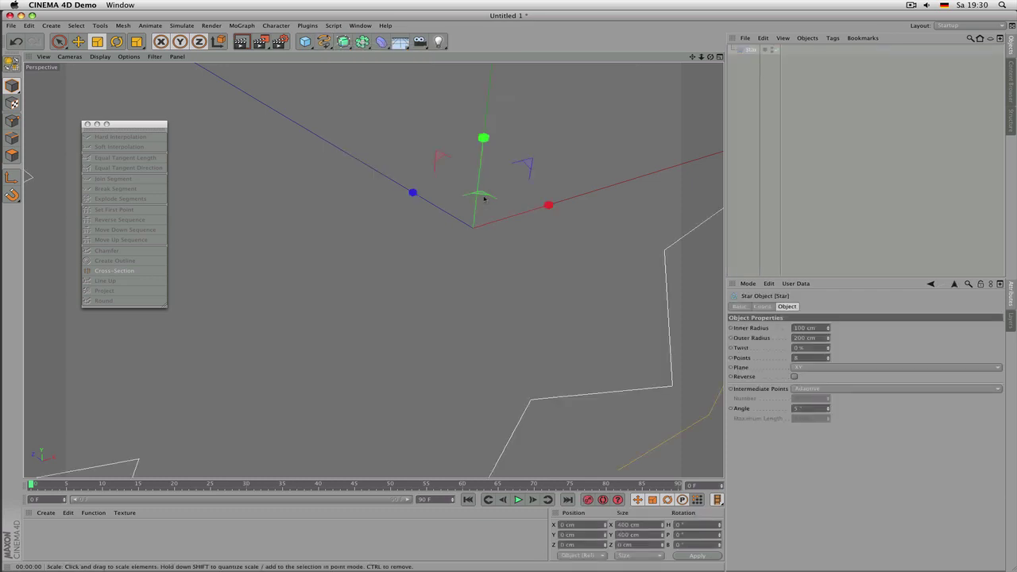
pyautogui.scroll(-8, 484, 198)
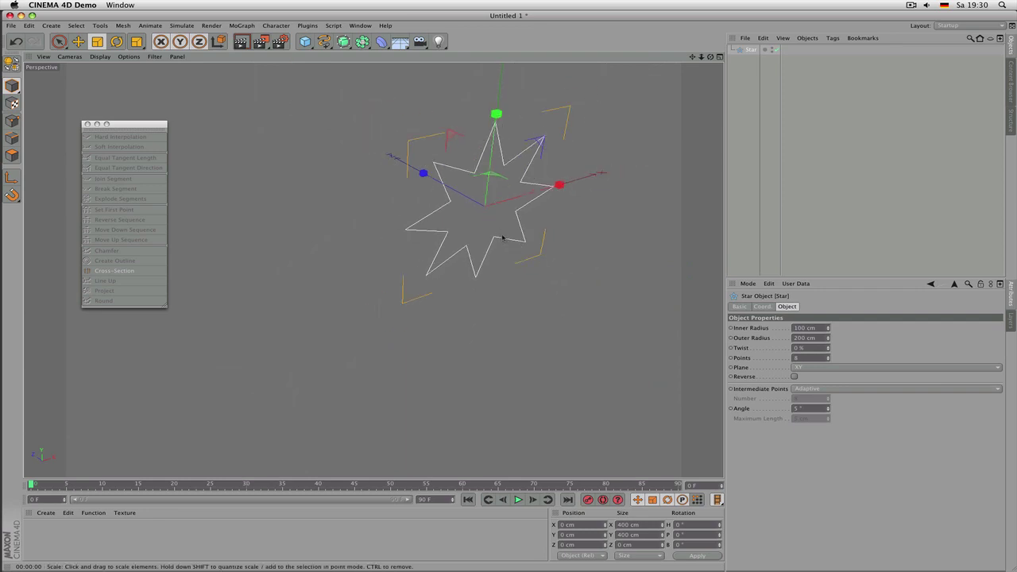
pyautogui.keyDown('alt'); pyautogui.moveTo(502, 237); pyautogui.dragTo(329, 233); pyautogui.keyUp('alt')
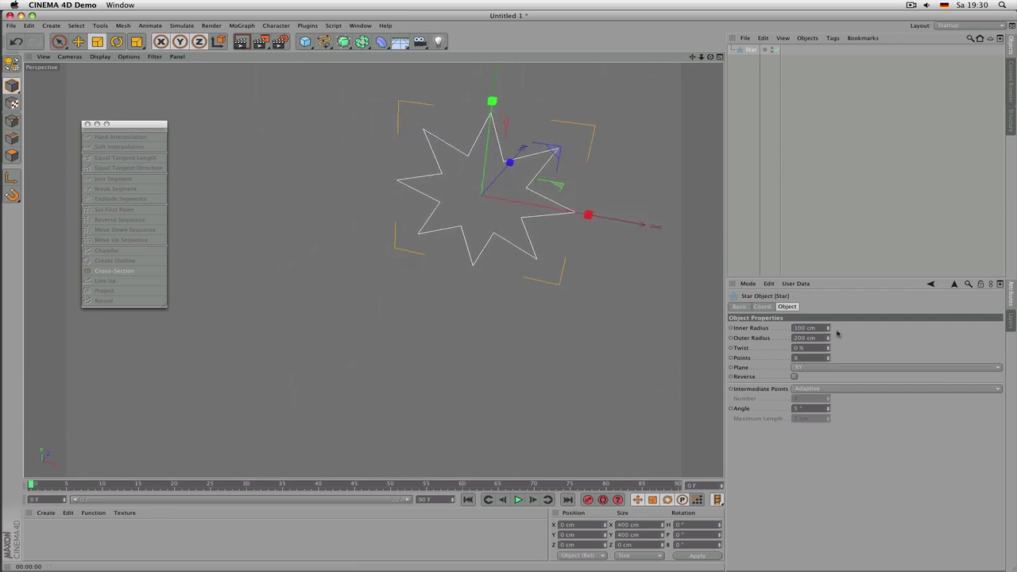
# Step: Increase the star's inner radius to 127 cm
pyautogui.moveTo(828, 327); pyautogui.dragTo(828, 317)
pyautogui.keyDown('alt'); pyautogui.moveTo(550, 194); pyautogui.dragTo(513, 232, button='middle'); pyautogui.keyUp('alt')
pyautogui.keyDown('alt'); pyautogui.moveTo(518, 207); pyautogui.dragTo(614, 212, button='right'); pyautogui.keyUp('alt')
pyautogui.scroll(1, 517, 206)
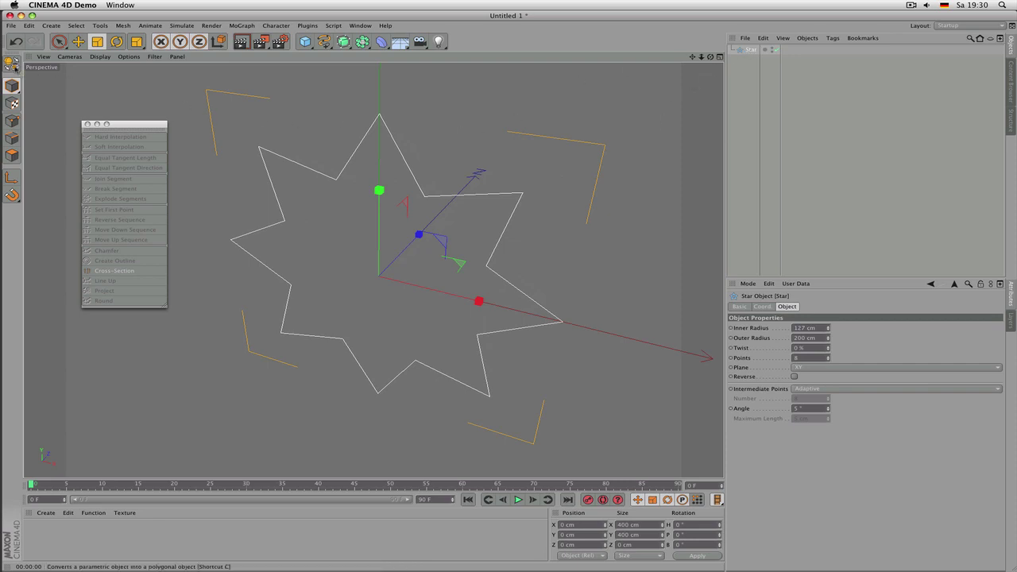
# Step: Make the star spline editable and use Rectangle Selection in point mode on its top tip and the two adjacent inner points
pyautogui.click(13, 64)
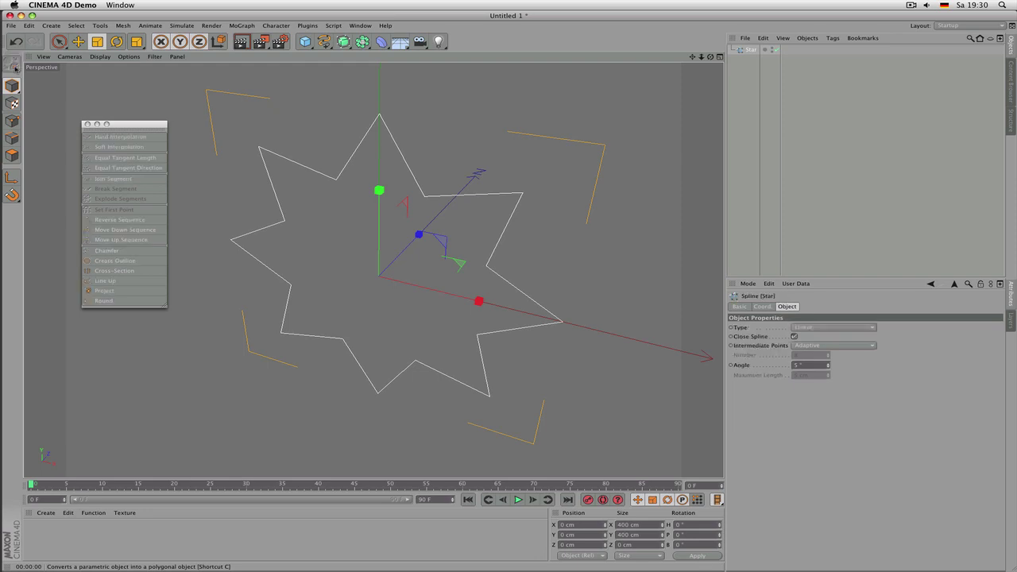
pyautogui.click(13, 121)
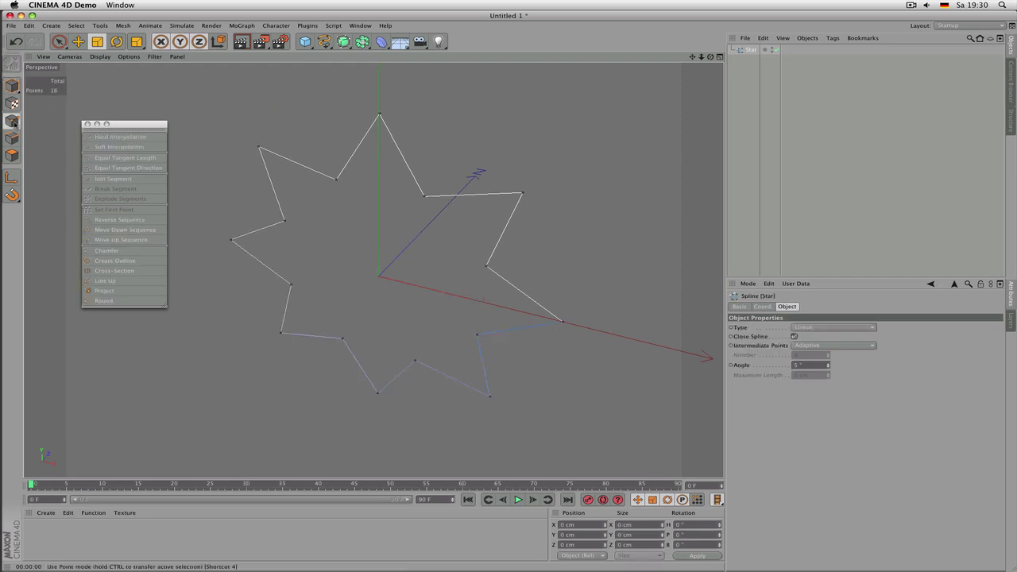
pyautogui.moveTo(59, 41); pyautogui.dragTo(107, 72)
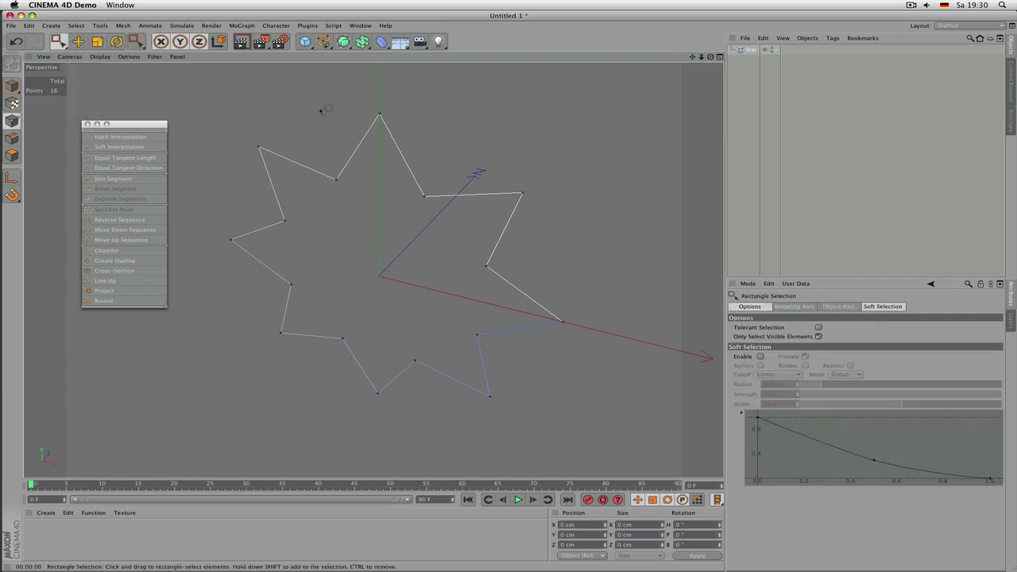
pyautogui.moveTo(313, 100); pyautogui.dragTo(351, 128)
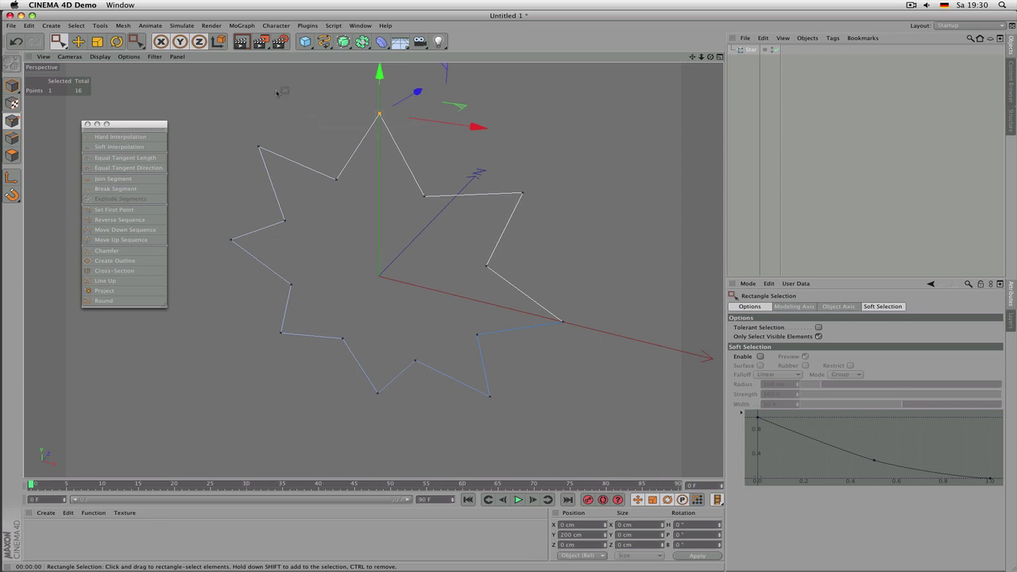
pyautogui.moveTo(289, 85); pyautogui.dragTo(467, 227)
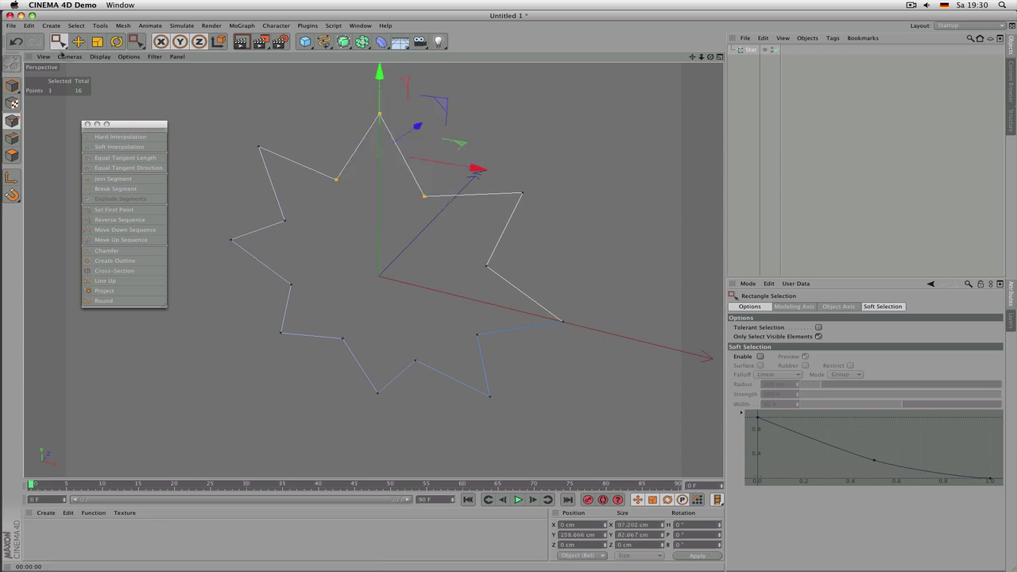
# Step: Move the selected top tip and its two neighbouring inner points down along the Y axis to about 41 cm
pyautogui.moveTo(60, 43); pyautogui.dragTo(124, 74)
pyautogui.moveTo(380, 83); pyautogui.dragTo(402, 249)
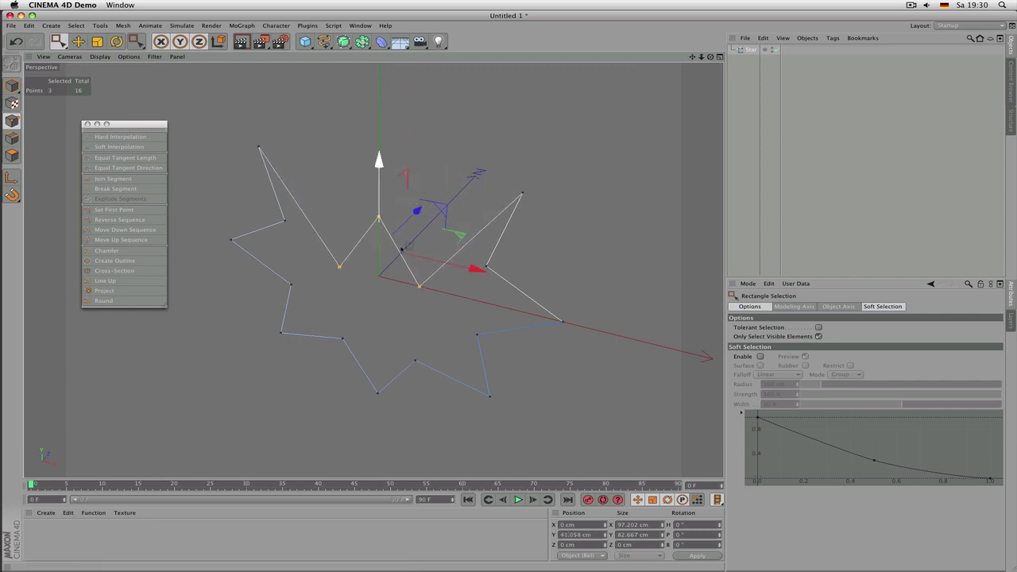
# Step: Select the four points on the two lower diagonal spikes and scale them outward to about 415 cm in X
pyautogui.keyDown('alt'); pyautogui.moveTo(402, 249); pyautogui.dragTo(374, 270, button='right'); pyautogui.keyUp('alt')
pyautogui.keyDown('alt'); pyautogui.moveTo(373, 270); pyautogui.dragTo(344, 229); pyautogui.keyUp('alt')
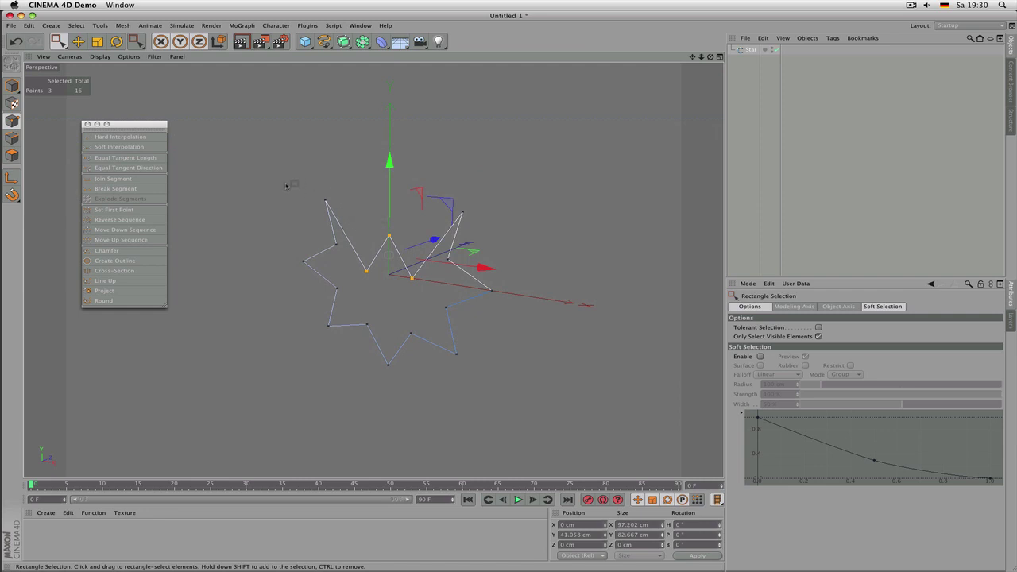
pyautogui.moveTo(318, 310); pyautogui.dragTo(376, 341)
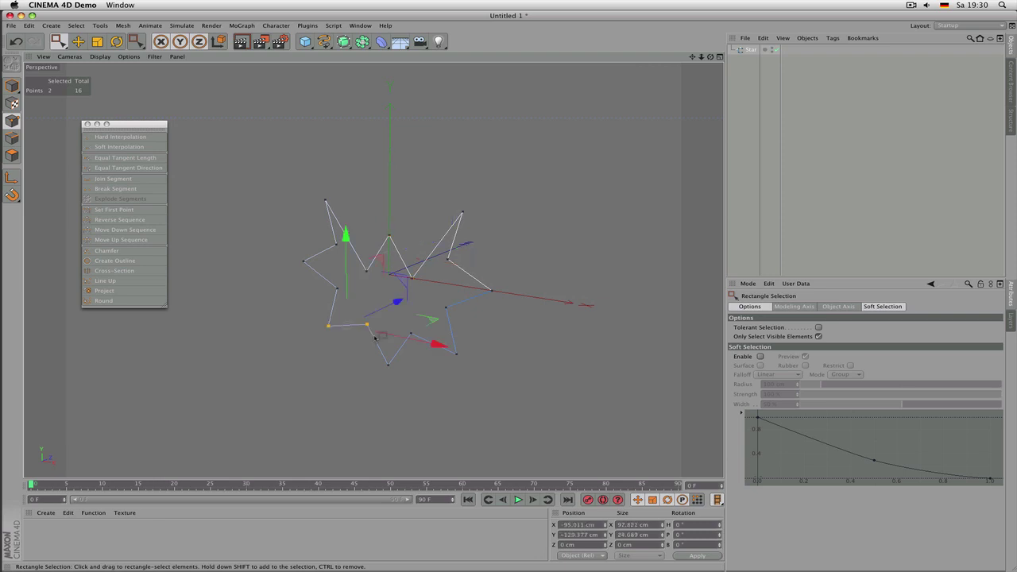
pyautogui.keyDown('shift'); pyautogui.moveTo(480, 365); pyautogui.dragTo(395, 310); pyautogui.keyUp('shift')
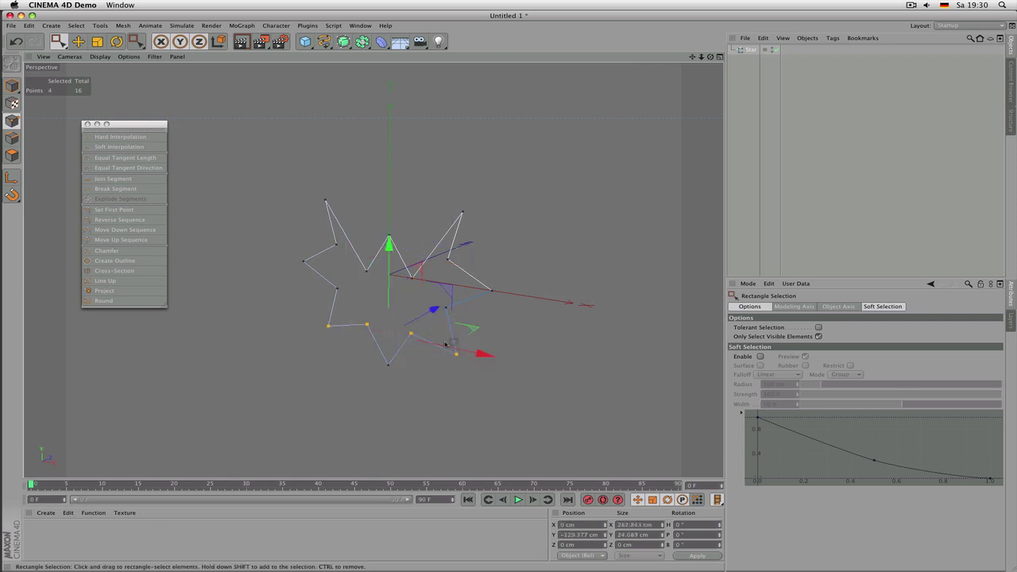
pyautogui.click(100, 43)
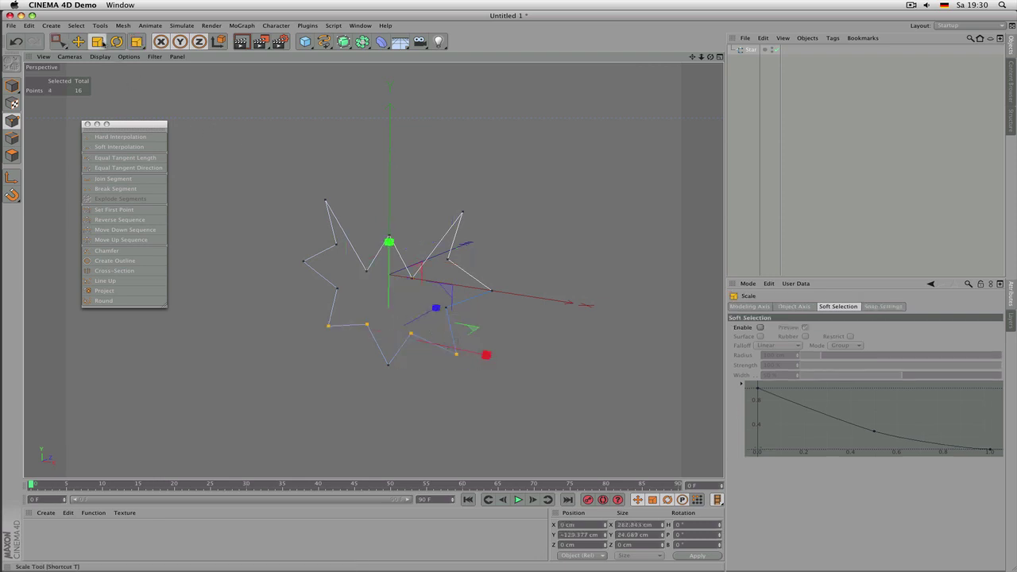
pyautogui.moveTo(240, 154); pyautogui.dragTo(593, 272)
# Step: Select the star's two upper outer tips, scale them together to about 149 cm apart and rotate them so the right tip sits higher
pyautogui.press('space')
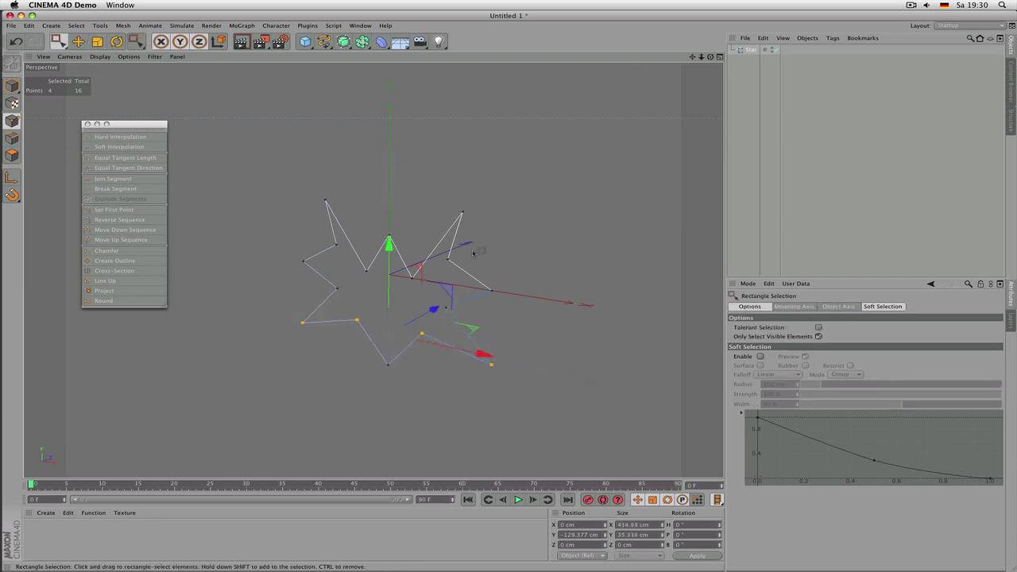
pyautogui.moveTo(290, 177); pyautogui.dragTo(484, 214)
pyautogui.press('space')
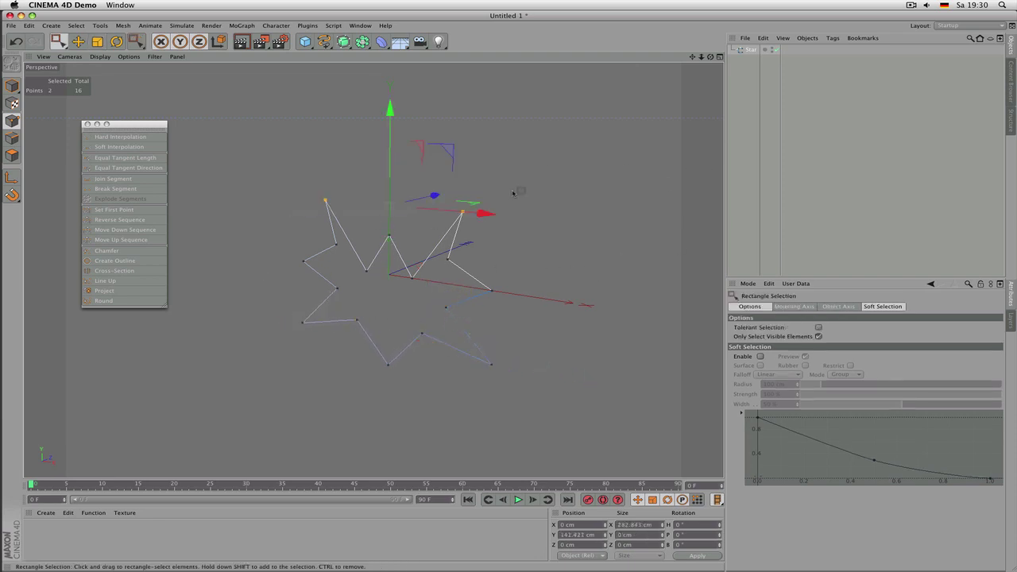
pyautogui.moveTo(502, 176); pyautogui.dragTo(391, 256)
pyautogui.scroll(2, 392, 256)
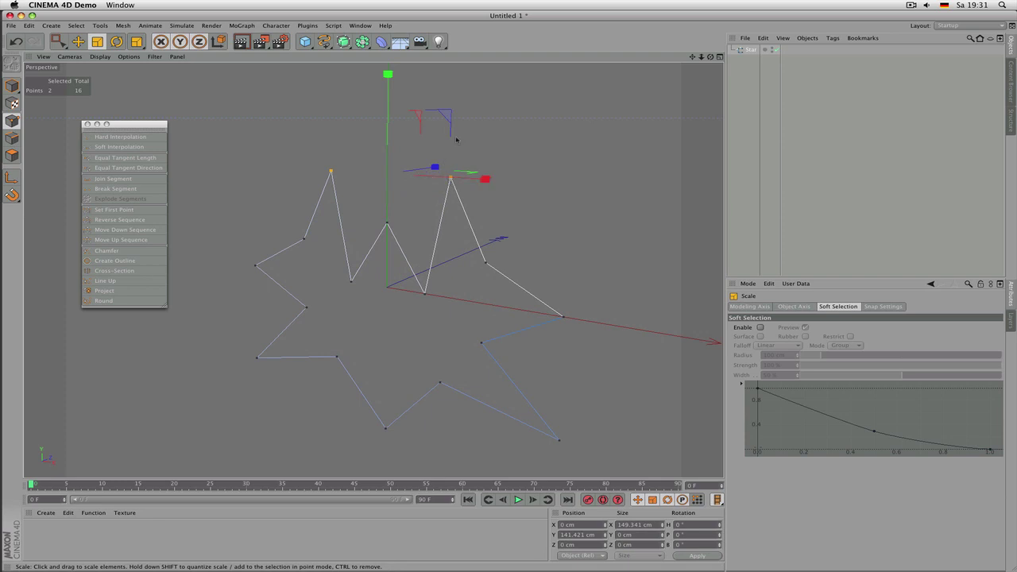
pyautogui.press('r')
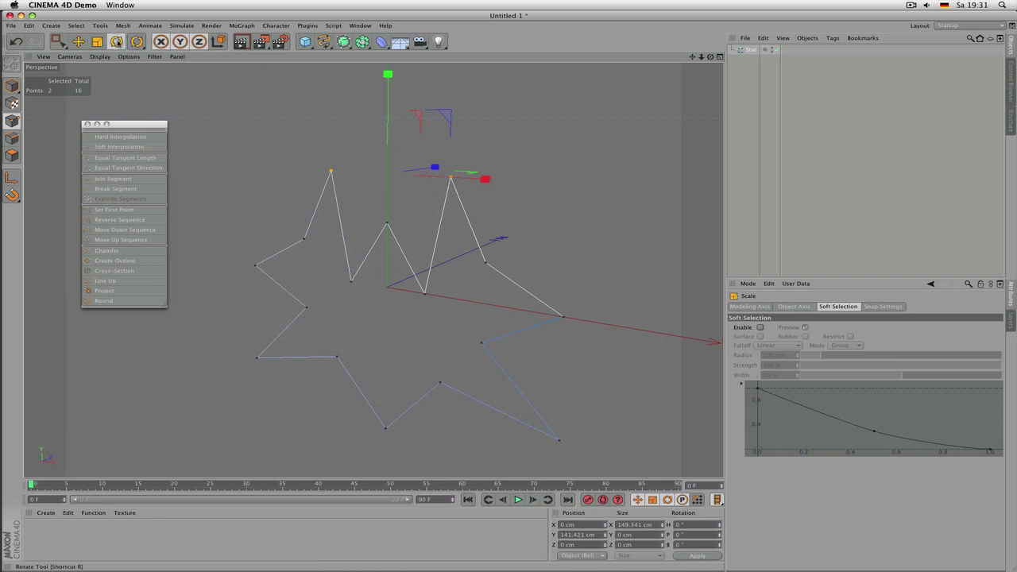
pyautogui.moveTo(434, 128); pyautogui.dragTo(404, 153)
# Step: Select the six points in the star's upper-left area, rotate them slightly and scale them up to about 233 by 232 cm
pyautogui.press('0')
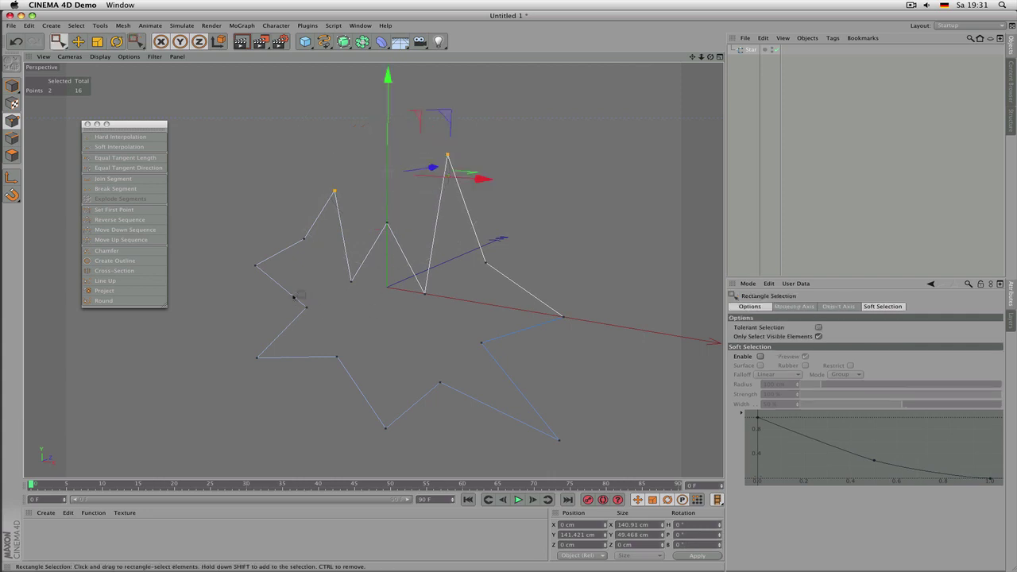
pyautogui.moveTo(276, 175); pyautogui.dragTo(448, 334)
pyautogui.press('r')
pyautogui.moveTo(401, 237); pyautogui.dragTo(620, 230)
pyautogui.press('t')
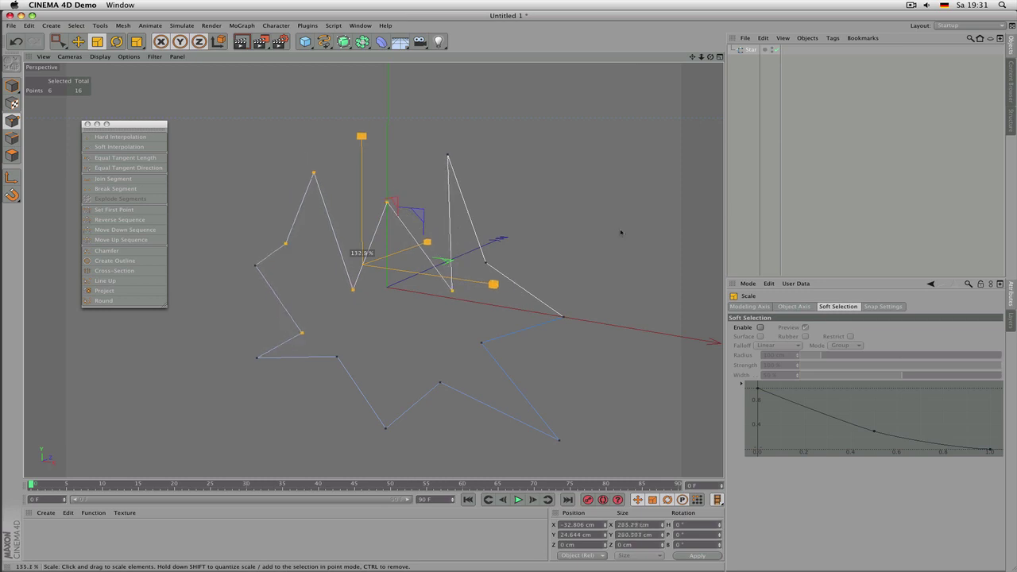
# Step: Move the six selected star points up along the Y axis to about 199 cm
pyautogui.press('e')
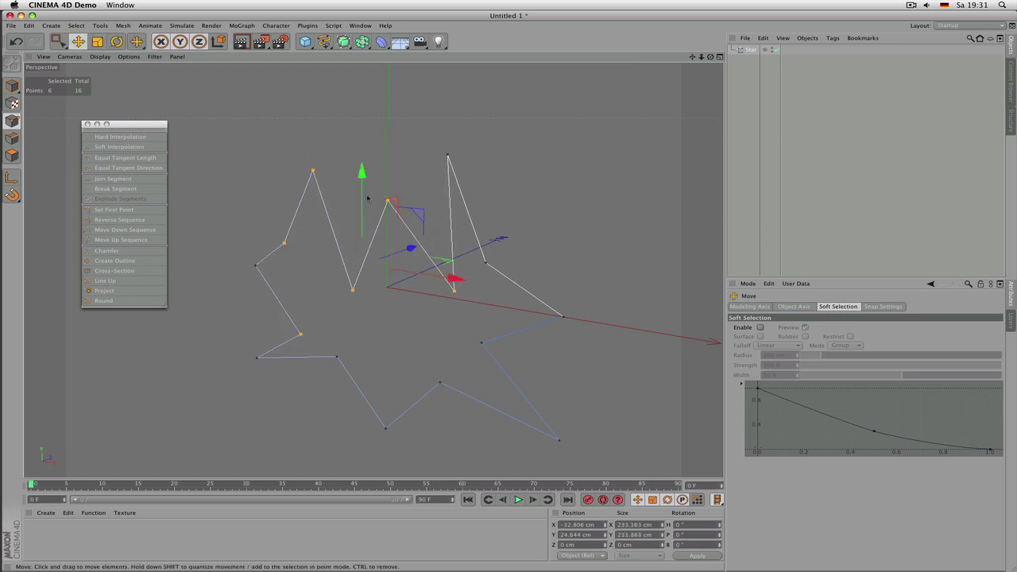
pyautogui.moveTo(367, 198); pyautogui.dragTo(367, 71)
pyautogui.scroll(-4, 424, 305)
pyautogui.scroll(2, 423, 305)
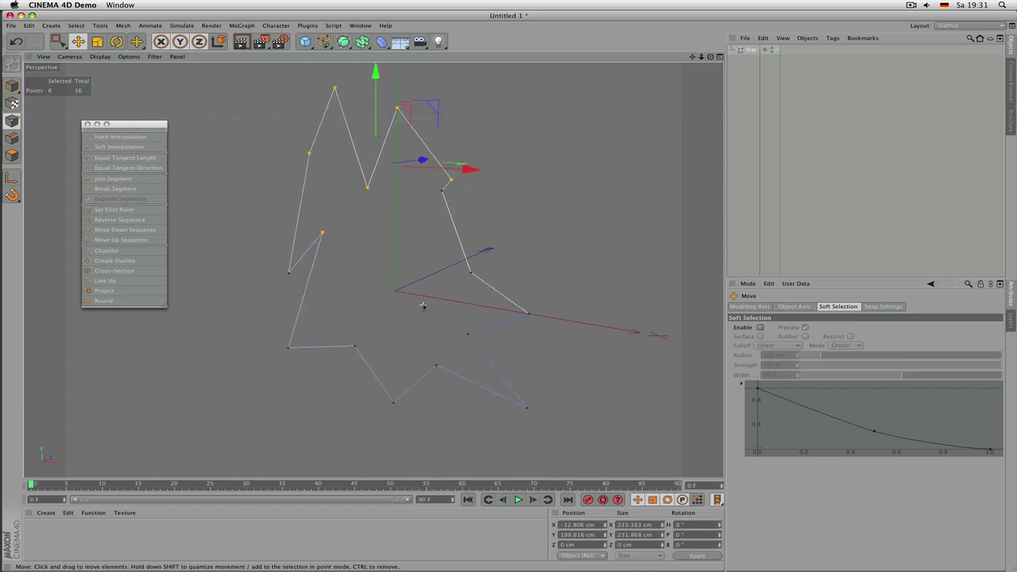
pyautogui.keyDown('alt'); pyautogui.moveTo(423, 307); pyautogui.dragTo(424, 307); pyautogui.keyUp('alt')
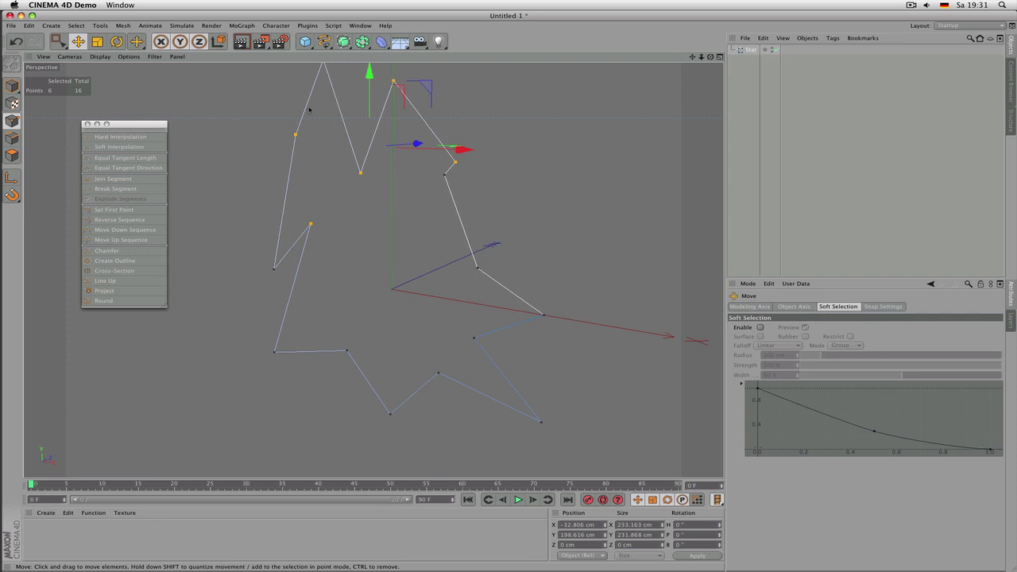
# Step: Delete the edited star spline from the scene
pyautogui.click(757, 50)
pyautogui.press('Delete')
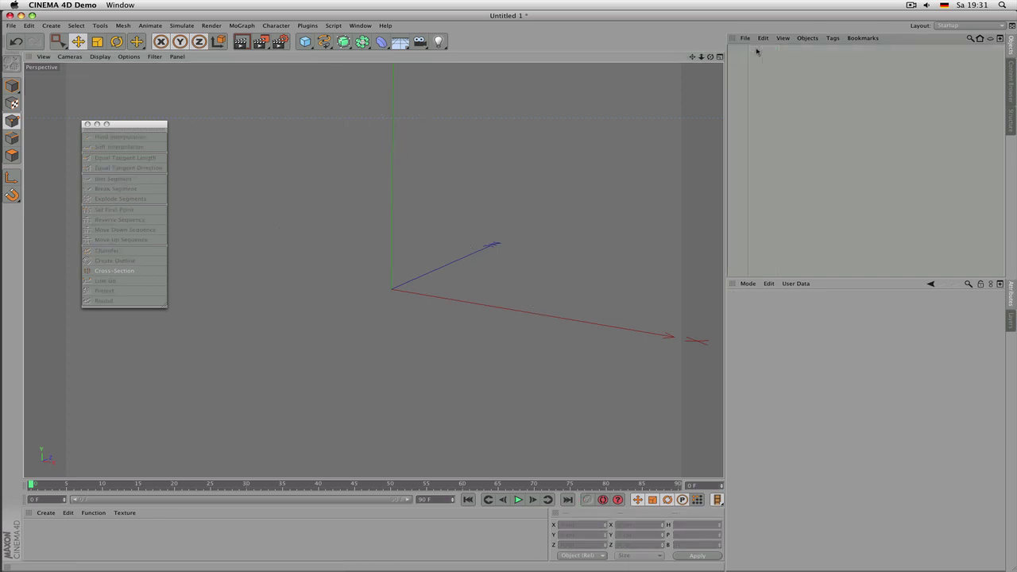
# Step: Draw a zigzag Linear spline with five points directly in the perspective view
pyautogui.click(329, 47)
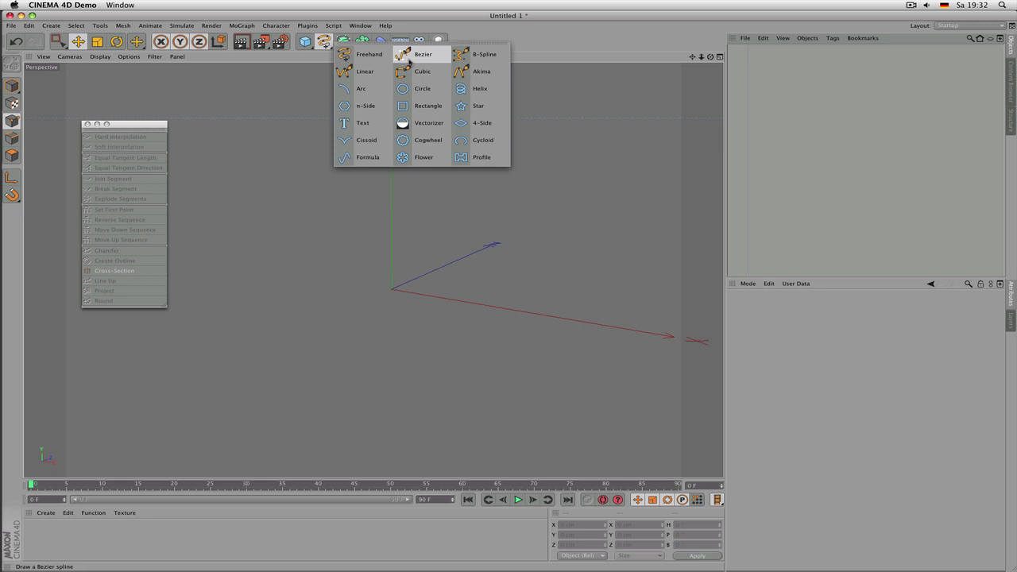
pyautogui.click(362, 75)
pyautogui.click(212, 262)
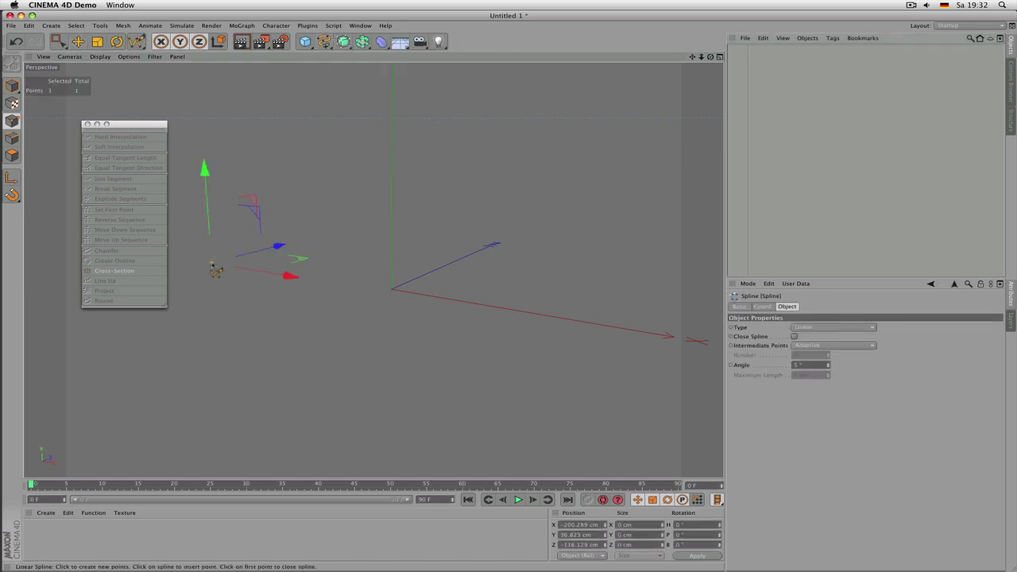
pyautogui.click(353, 128)
pyautogui.click(303, 399)
pyautogui.click(540, 157)
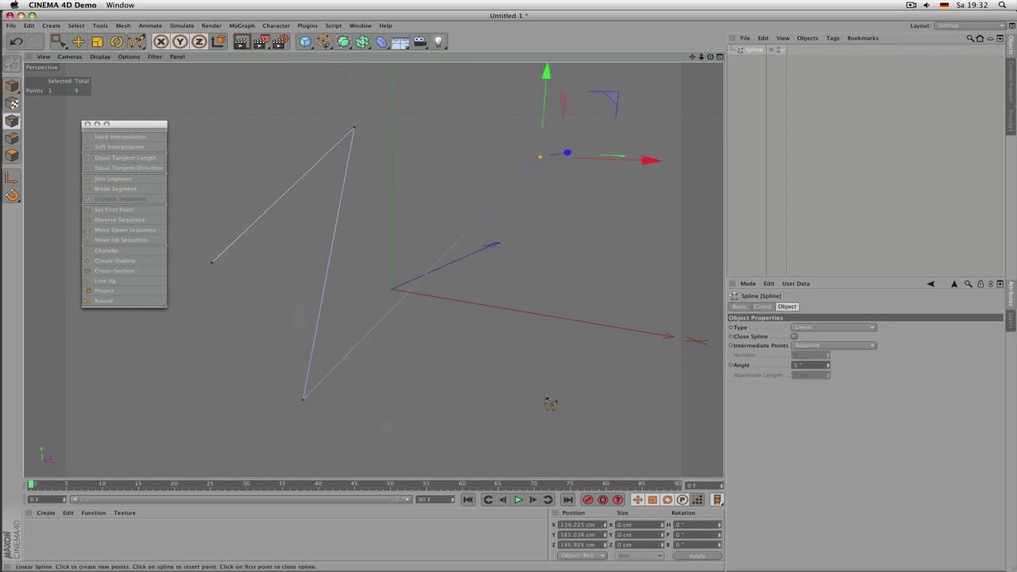
pyautogui.click(546, 396)
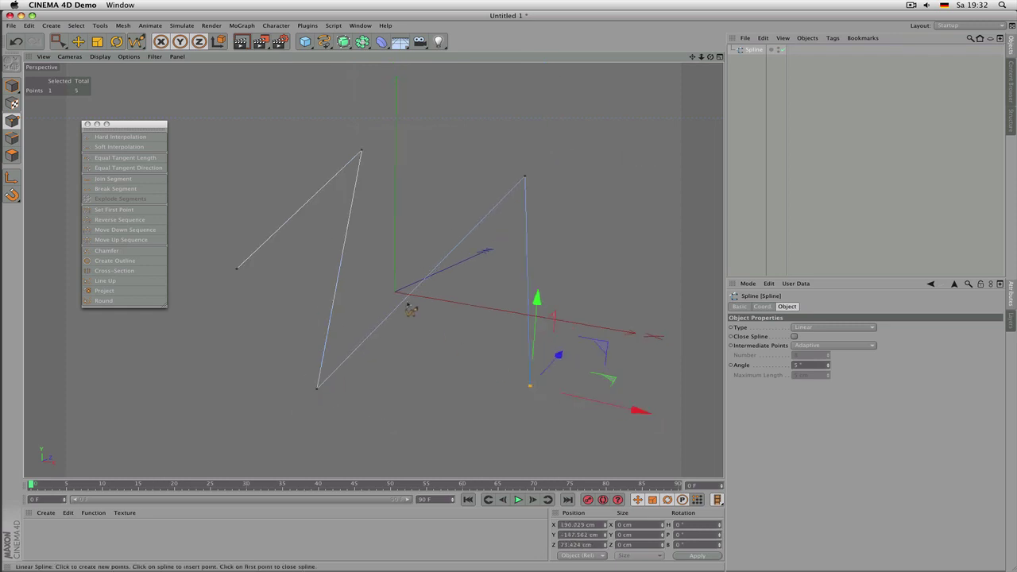
# Step: Check the five-point linear spline from other angles and delete it from the scene
pyautogui.moveTo(411, 309)
pyautogui.keyDown('alt'); pyautogui.mouseDown()
pyautogui.moveTo(381, 310)
pyautogui.moveTo(261, 256)
pyautogui.moveTo(135, 262)
pyautogui.moveTo(376, 288)
pyautogui.moveTo(141, 275)
pyautogui.moveTo(206, 280)
pyautogui.moveTo(155, 267)
pyautogui.moveTo(344, 308)
pyautogui.moveTo(374, 268)
pyautogui.moveTo(527, 281)
pyautogui.moveTo(551, 272)
pyautogui.moveTo(210, 304)
pyautogui.moveTo(245, 294)
pyautogui.moveTo(212, 229)
pyautogui.moveTo(194, 262)
pyautogui.moveTo(215, 279)
pyautogui.moveTo(438, 274)
pyautogui.moveTo(425, 295)
pyautogui.mouseUp(); pyautogui.keyUp('alt')
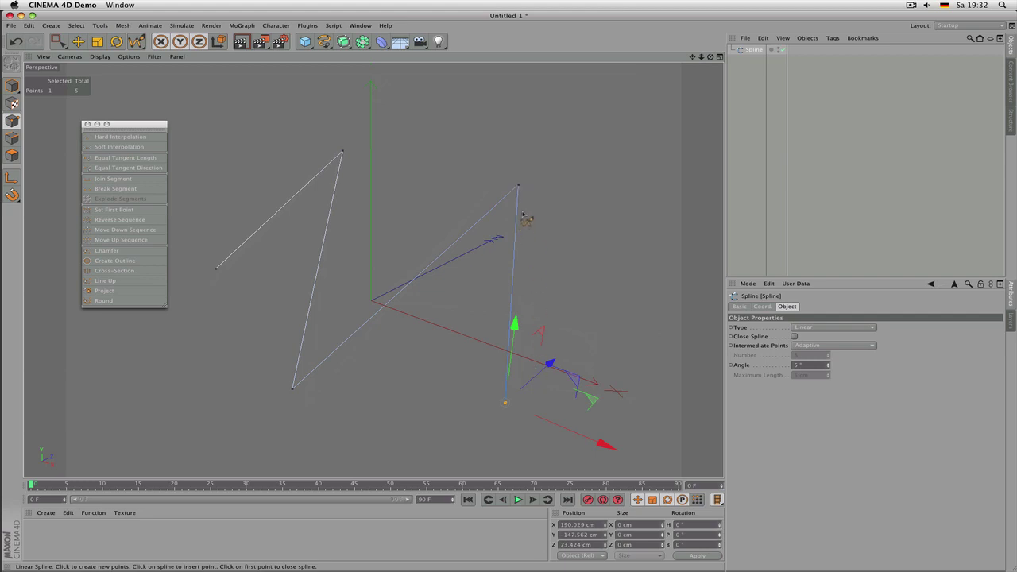
pyautogui.keyDown('alt'); pyautogui.moveTo(544, 238); pyautogui.dragTo(500, 223); pyautogui.keyUp('alt')
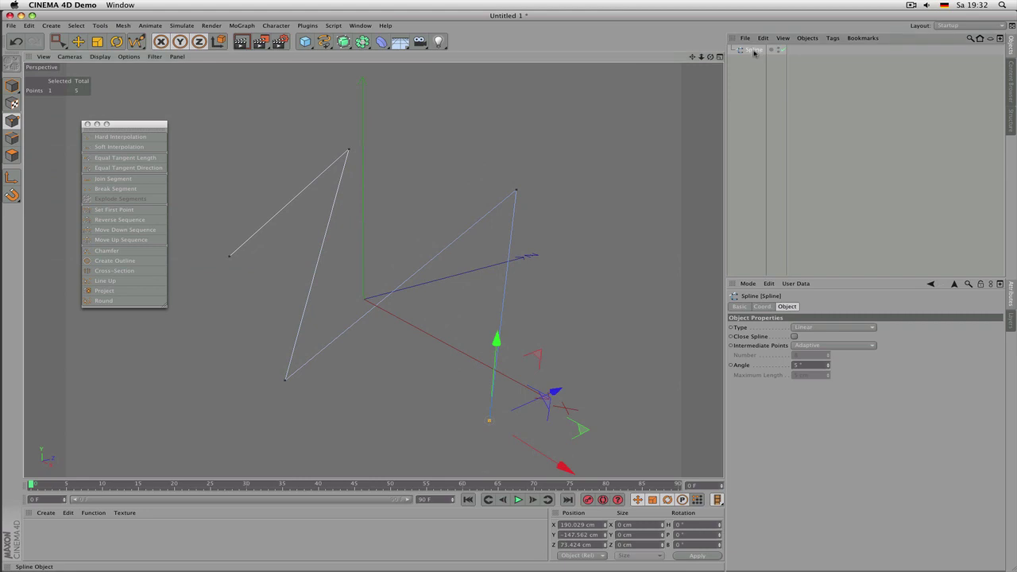
pyautogui.press('Delete')
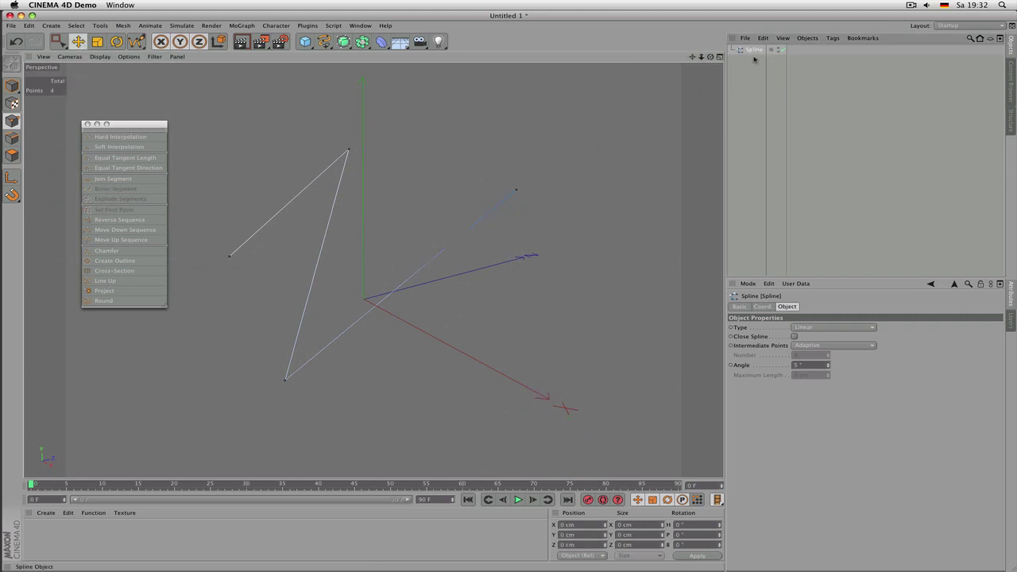
pyautogui.press('Delete')
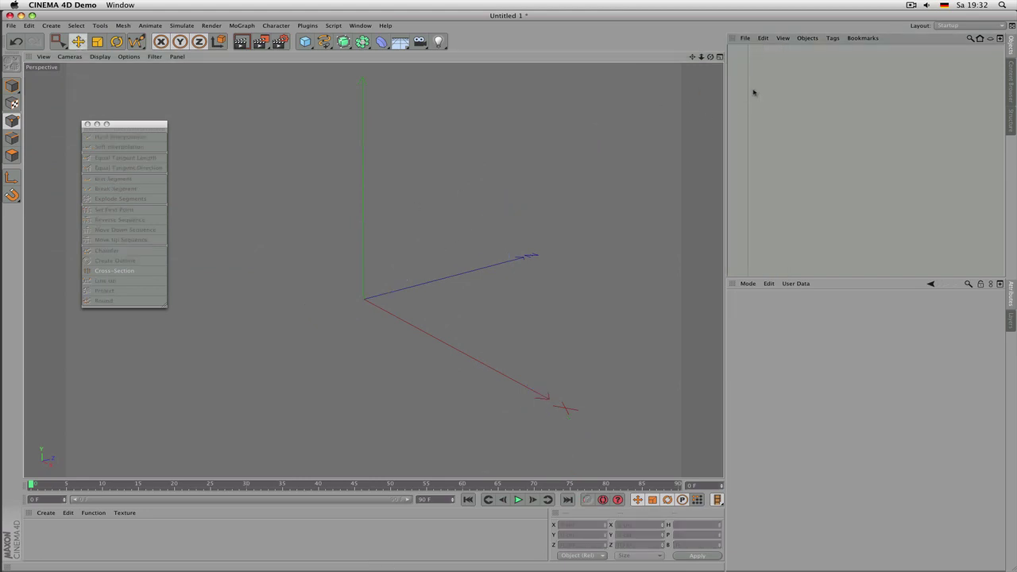
# Step: Switch to the four-view layout and draw a zigzag Linear spline with six points in the Top view
pyautogui.middleClick(510, 204)
pyautogui.middleClick(548, 159)
pyautogui.middleClick(431, 150)
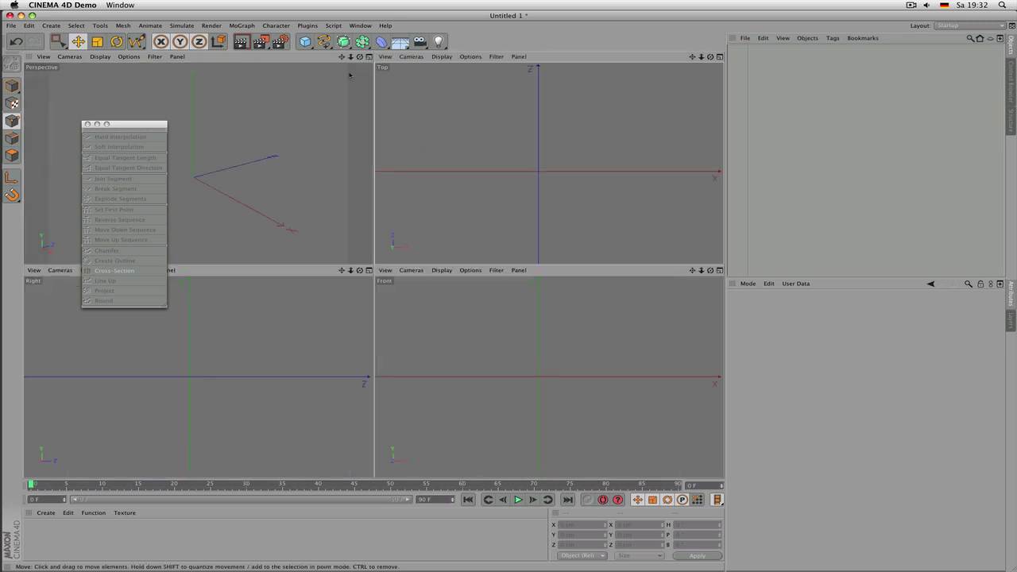
pyautogui.middleClick(261, 107)
pyautogui.middleClick(213, 123)
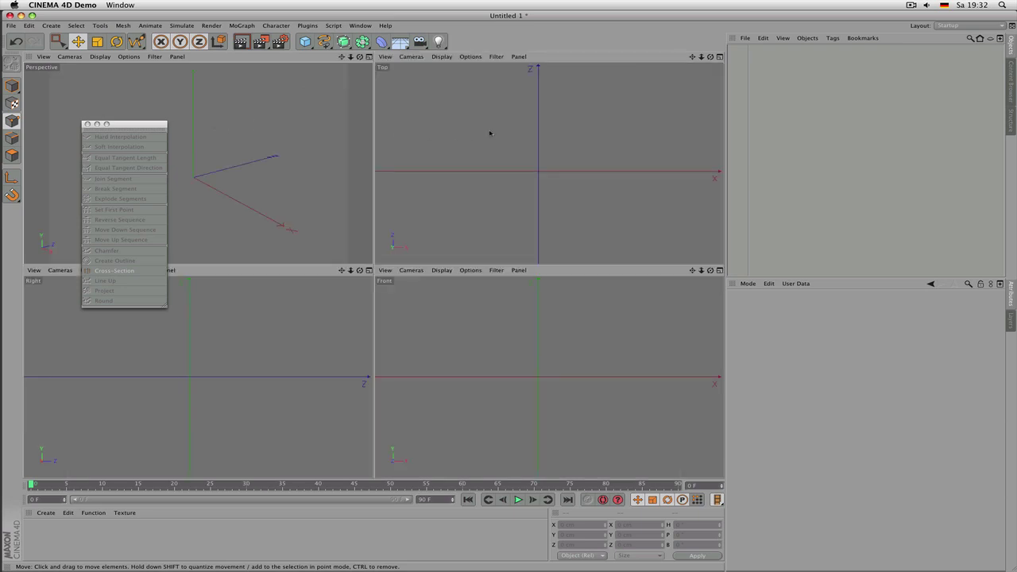
pyautogui.moveTo(325, 41); pyautogui.dragTo(372, 72)
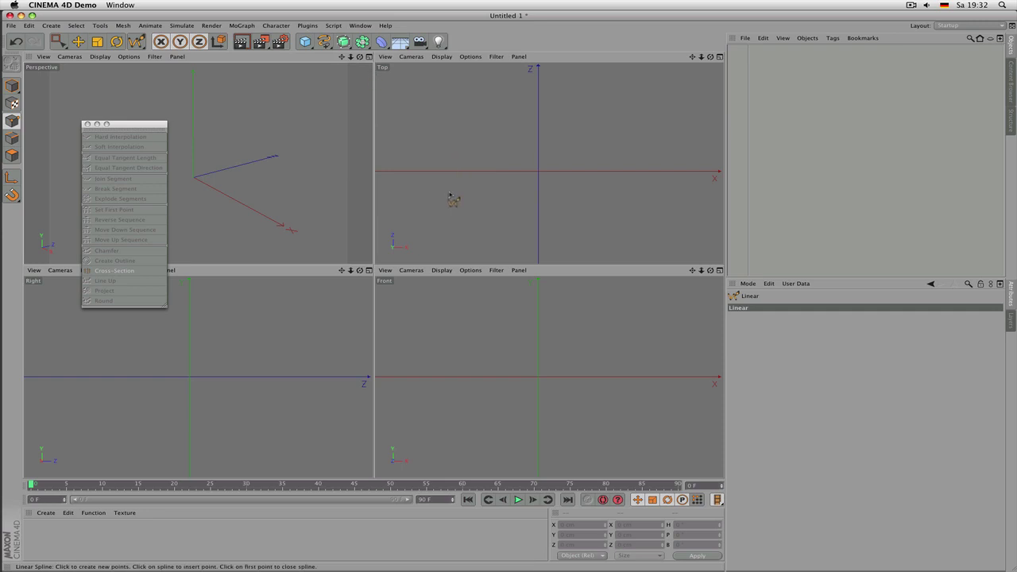
pyautogui.click(447, 190)
pyautogui.click(485, 96)
pyautogui.click(544, 235)
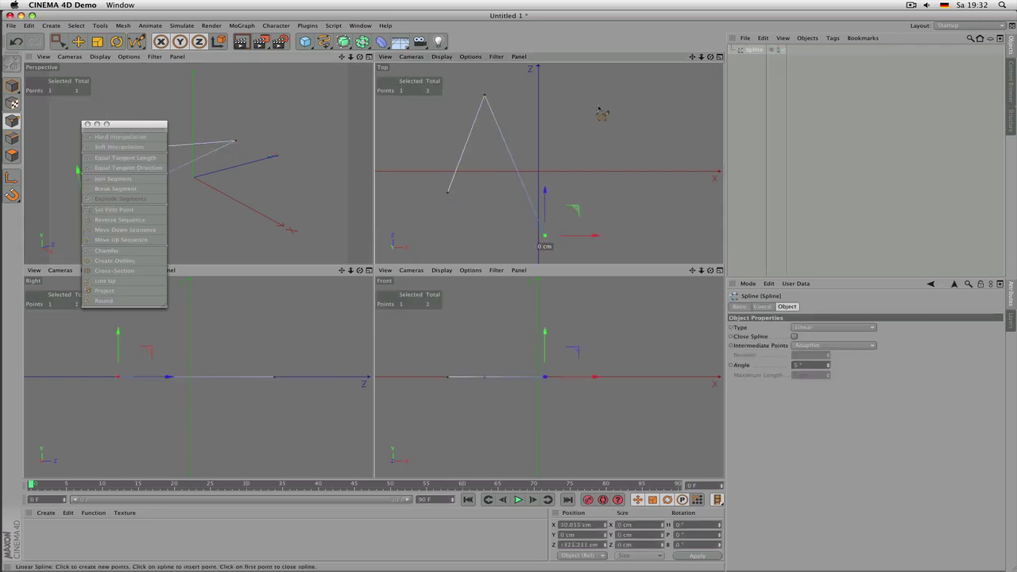
pyautogui.click(599, 103)
pyautogui.click(610, 197)
pyautogui.click(683, 116)
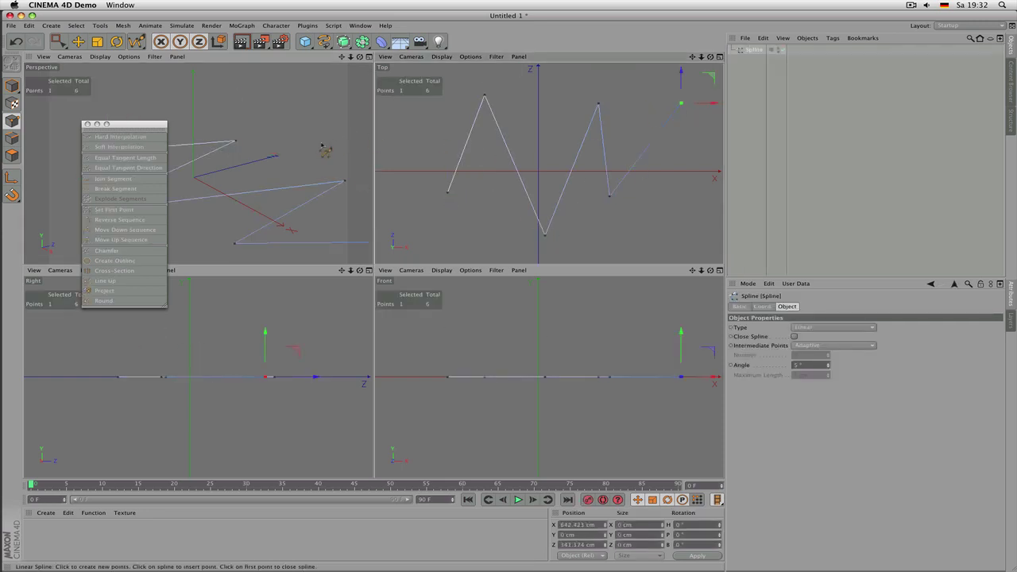
# Step: Compare the six-point spline's Cubic, Akima and B-Spline types in the perspective view, and set its type to Bezier
pyautogui.middleClick(325, 150)
pyautogui.keyDown('alt'); pyautogui.moveTo(361, 165); pyautogui.dragTo(557, 290); pyautogui.keyUp('alt')
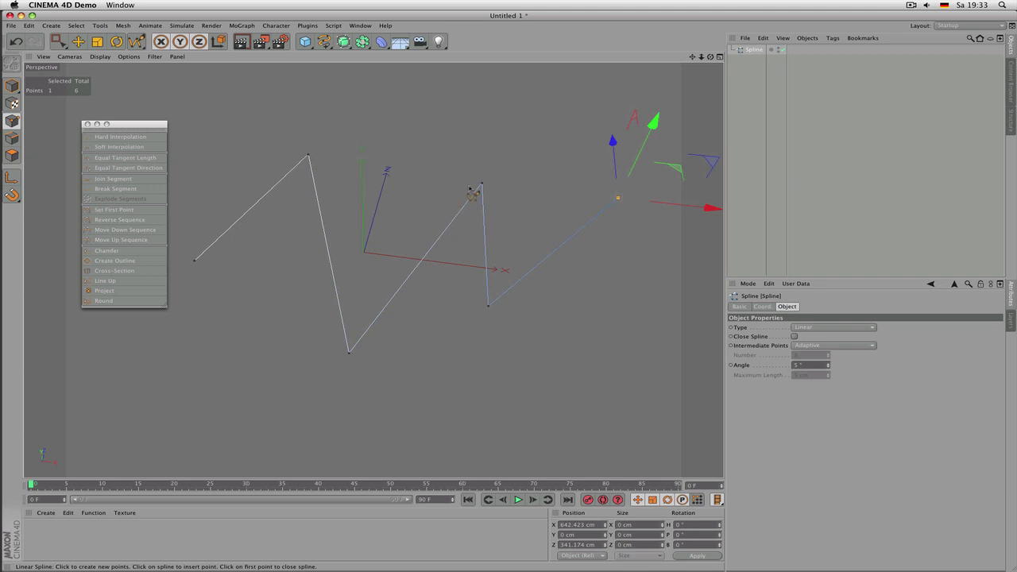
pyautogui.click(805, 332)
pyautogui.click(809, 338)
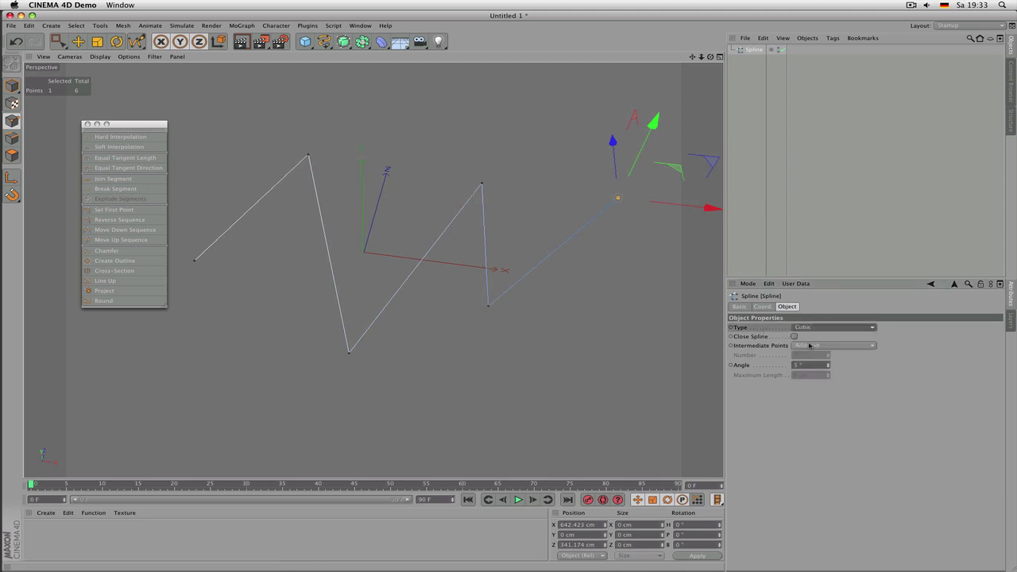
pyautogui.click(811, 332)
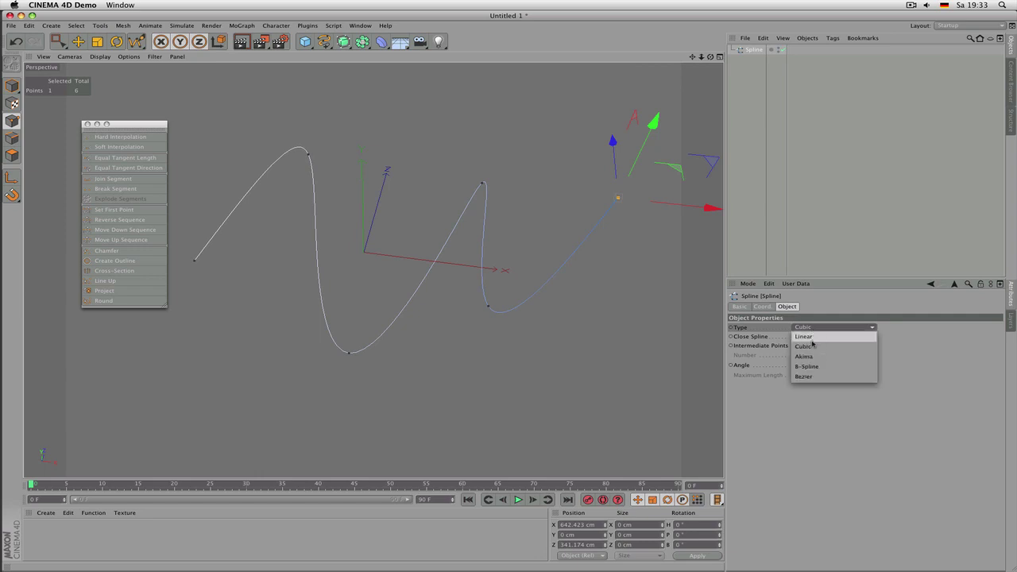
pyautogui.click(810, 356)
pyautogui.click(817, 327)
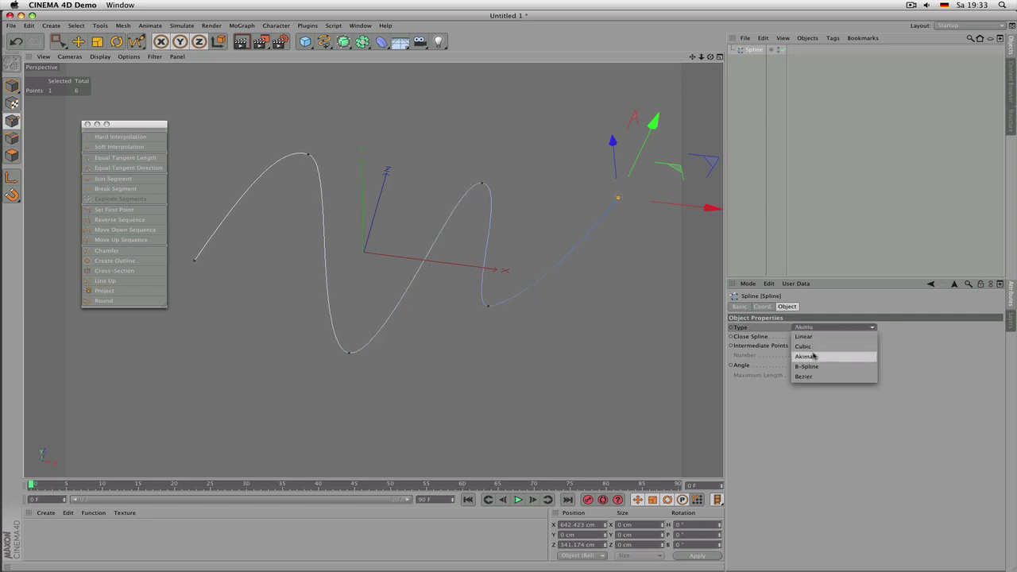
pyautogui.click(815, 367)
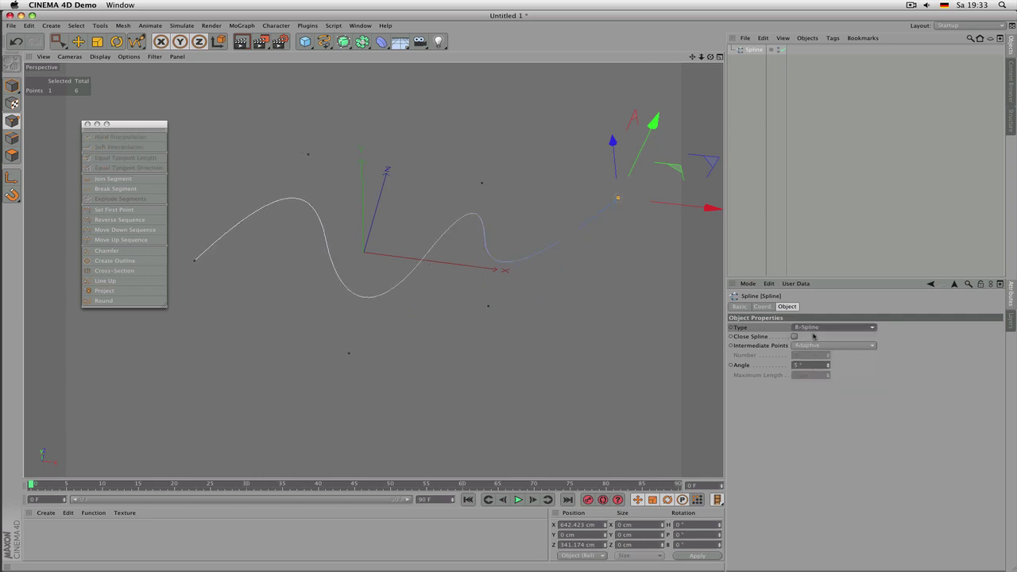
pyautogui.click(815, 329)
pyautogui.click(812, 382)
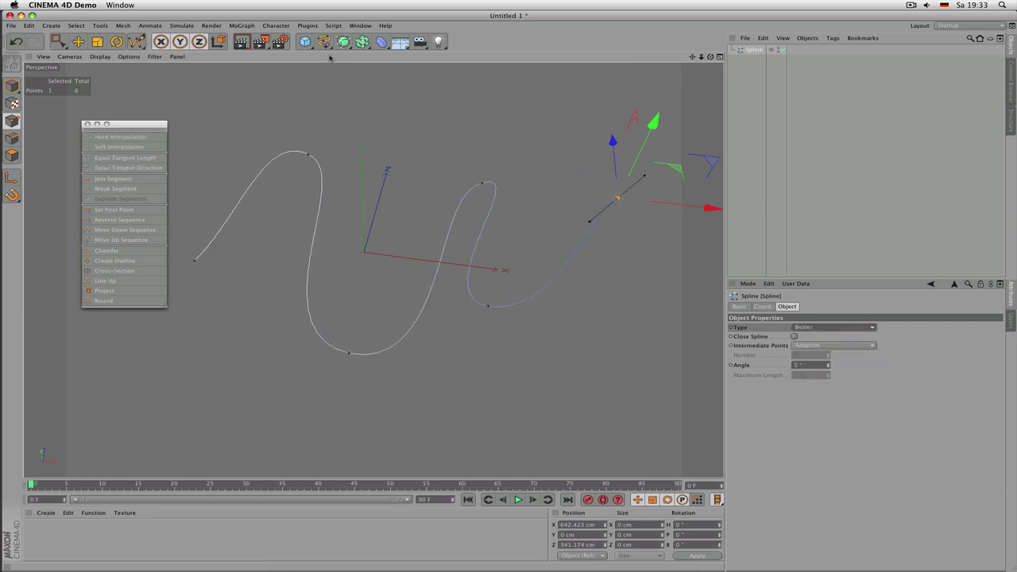
pyautogui.moveTo(324, 41)
pyautogui.mouseDown()
pyautogui.moveTo(421, 54)
pyautogui.moveTo(421, 70)
pyautogui.moveTo(363, 61)
pyautogui.moveTo(459, 57)
pyautogui.moveTo(421, 69)
pyautogui.moveTo(366, 54)
pyautogui.moveTo(457, 58)
pyautogui.moveTo(361, 70)
pyautogui.moveTo(470, 69)
pyautogui.moveTo(420, 54)
pyautogui.moveTo(466, 60)
pyautogui.moveTo(400, 76)
pyautogui.moveTo(467, 56)
pyautogui.moveTo(360, 73)
pyautogui.moveTo(556, 63)
pyautogui.mouseUp()
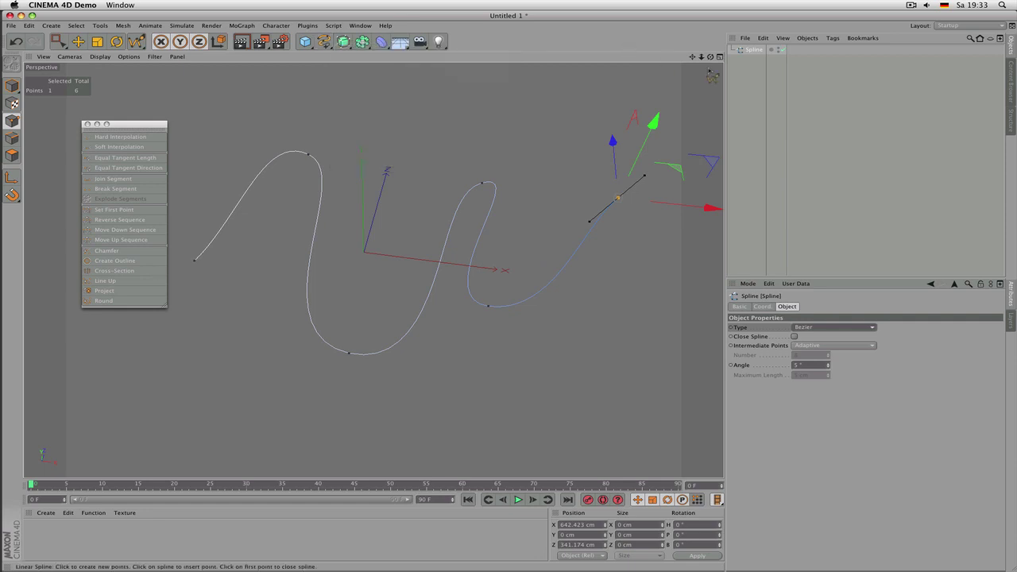
# Step: Delete the six-point spline and draw a long wavy Freehand spline with 10 cm tolerance across the perspective view
pyautogui.press('Delete')
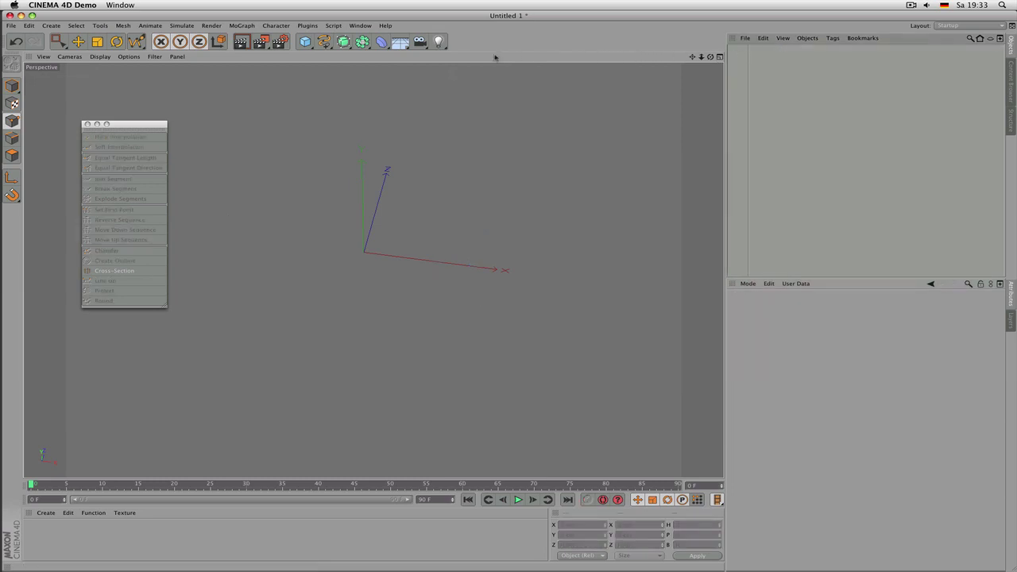
pyautogui.moveTo(324, 41); pyautogui.dragTo(363, 57)
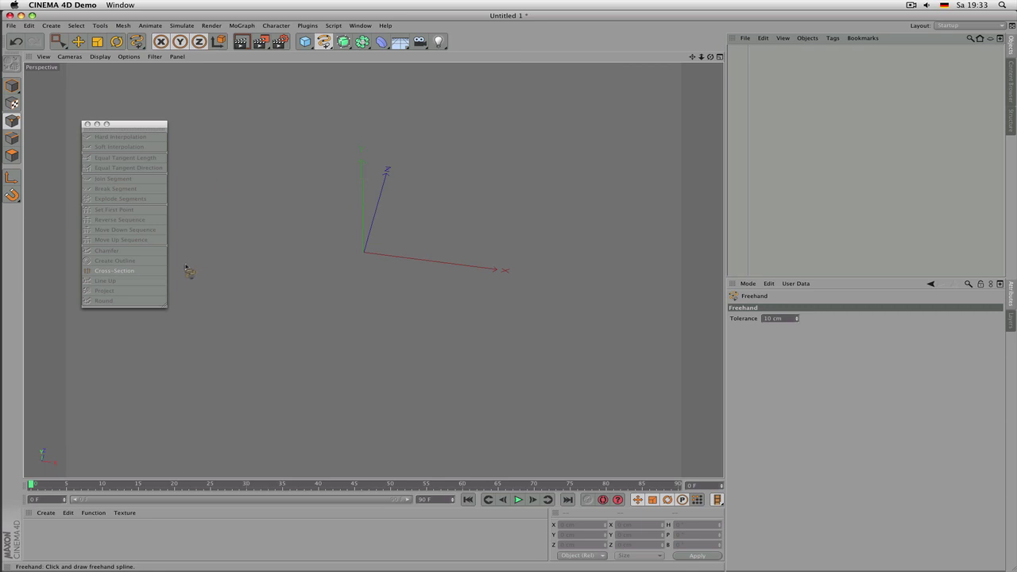
pyautogui.moveTo(185, 262)
pyautogui.mouseDown()
pyautogui.moveTo(321, 151)
pyautogui.moveTo(246, 355)
pyautogui.moveTo(488, 270)
pyautogui.moveTo(583, 187)
pyautogui.moveTo(655, 240)
pyautogui.mouseUp()
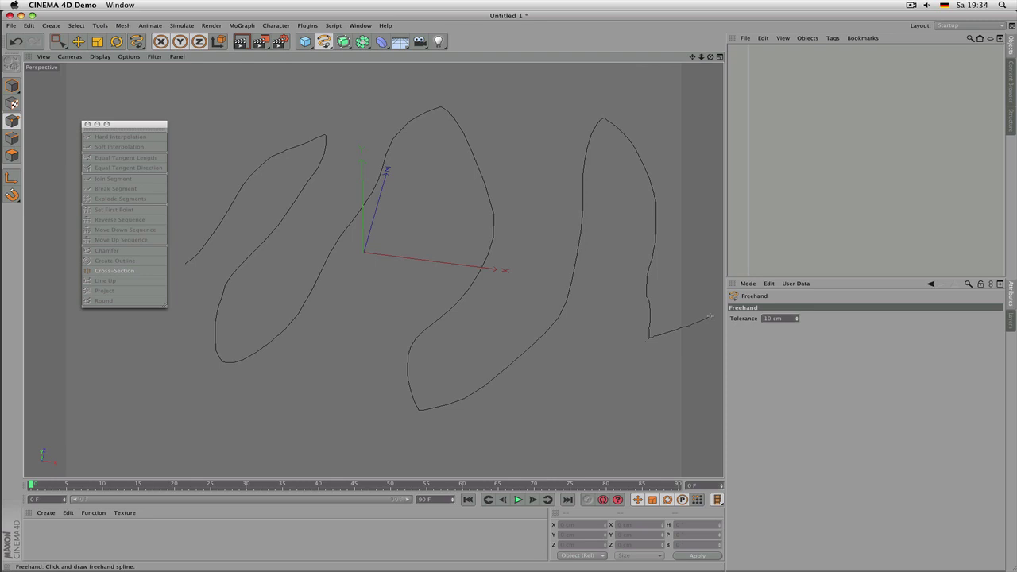
pyautogui.moveTo(709, 316); pyautogui.dragTo(709, 316)
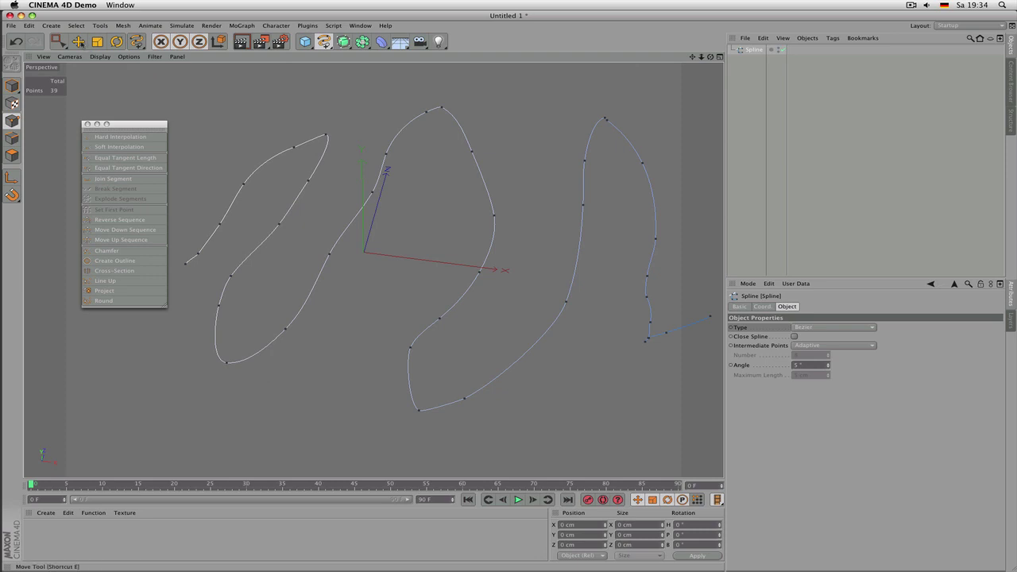
# Step: Move the freehand spline's first peak point upward and the point before the second peak to about X 145, Y 253 cm
pyautogui.moveTo(58, 42); pyautogui.dragTo(79, 54)
pyautogui.click(80, 54)
pyautogui.click(326, 135)
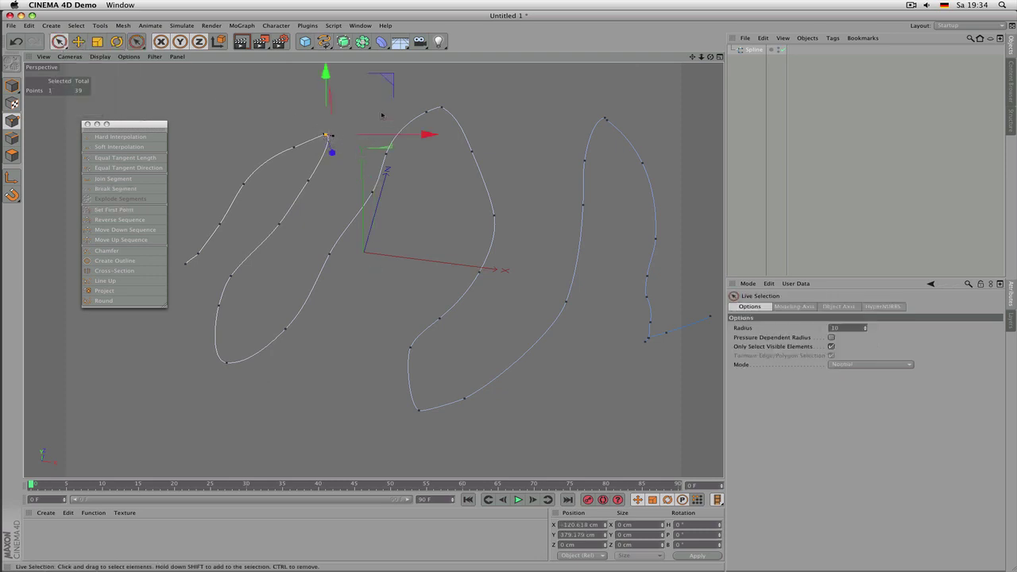
pyautogui.press('e')
pyautogui.moveTo(397, 199); pyautogui.dragTo(389, 157)
pyautogui.press('space')
pyautogui.click(387, 154)
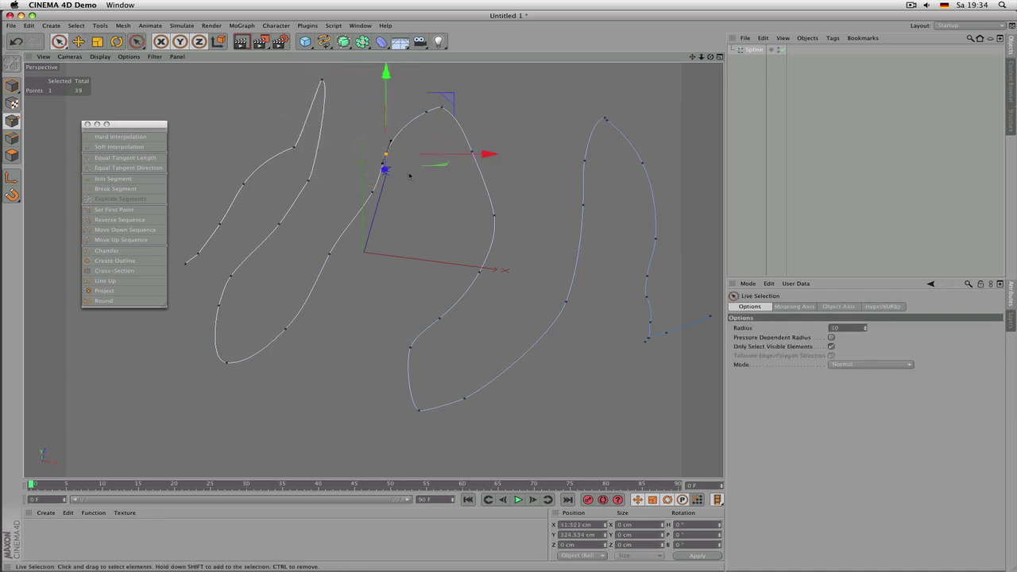
pyautogui.press('e')
pyautogui.moveTo(414, 210); pyautogui.dragTo(440, 236)
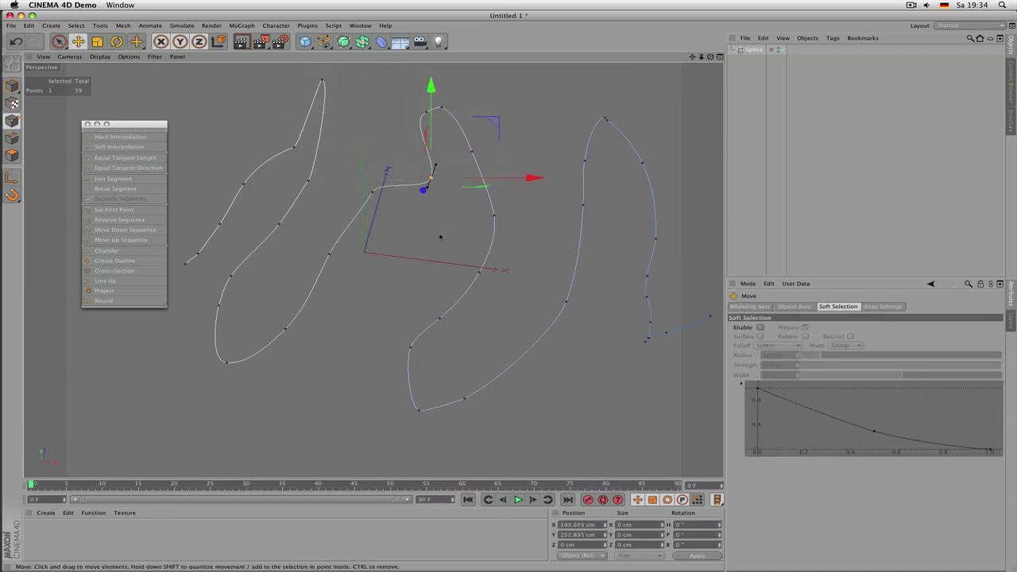
# Step: Delete the point just after the first peak, and rotate the two neighbouring points on the next rising stretch together
pyautogui.click(310, 181)
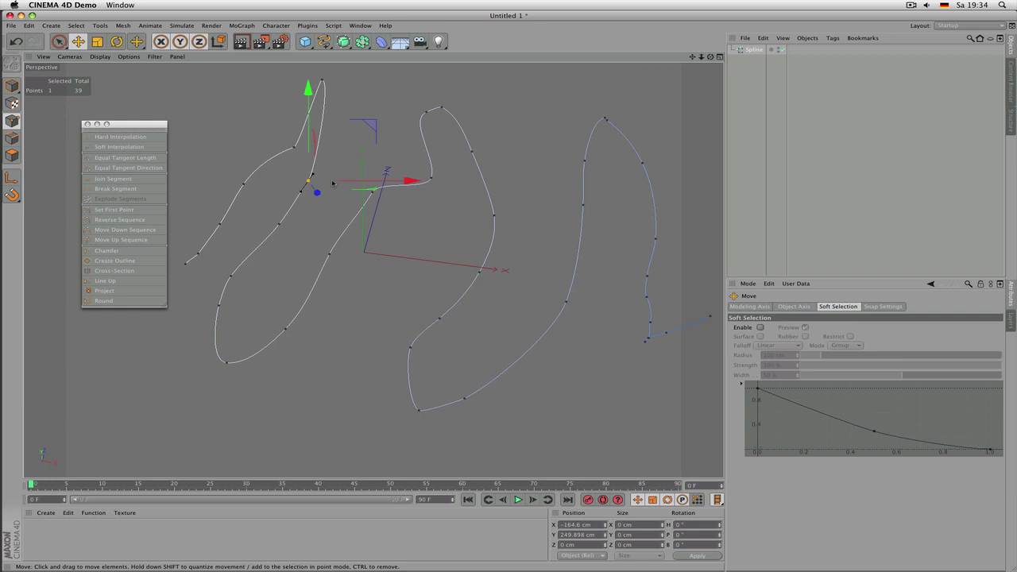
pyautogui.press('Delete')
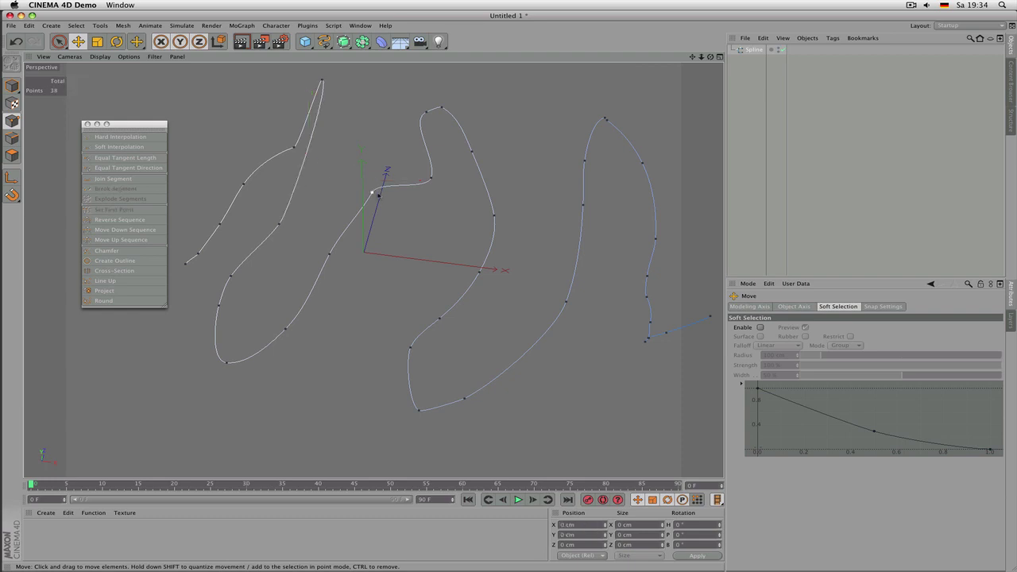
pyautogui.click(372, 192)
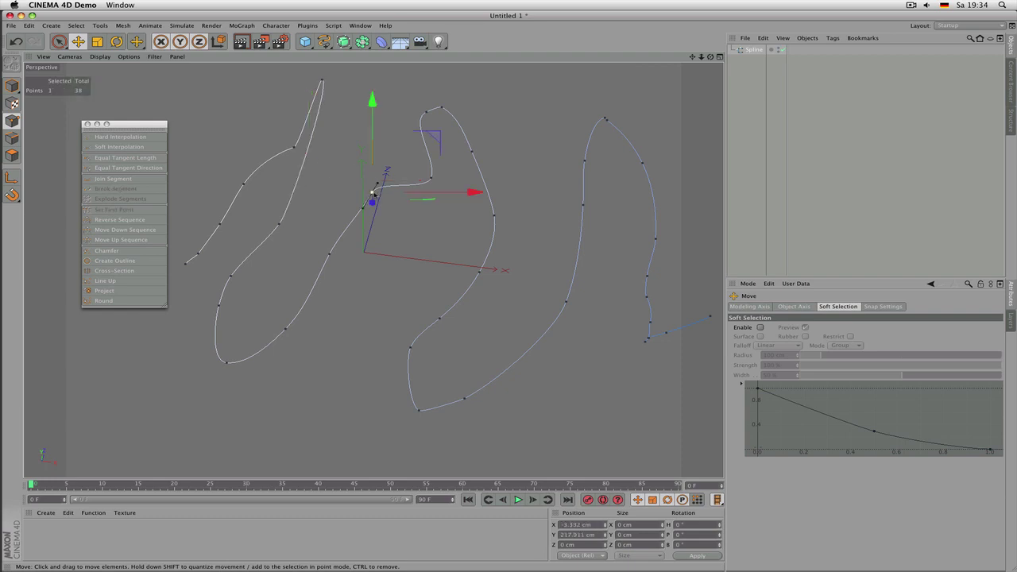
pyautogui.keyDown('shift'); pyautogui.click(329, 255); pyautogui.keyUp('shift')
pyautogui.press('r')
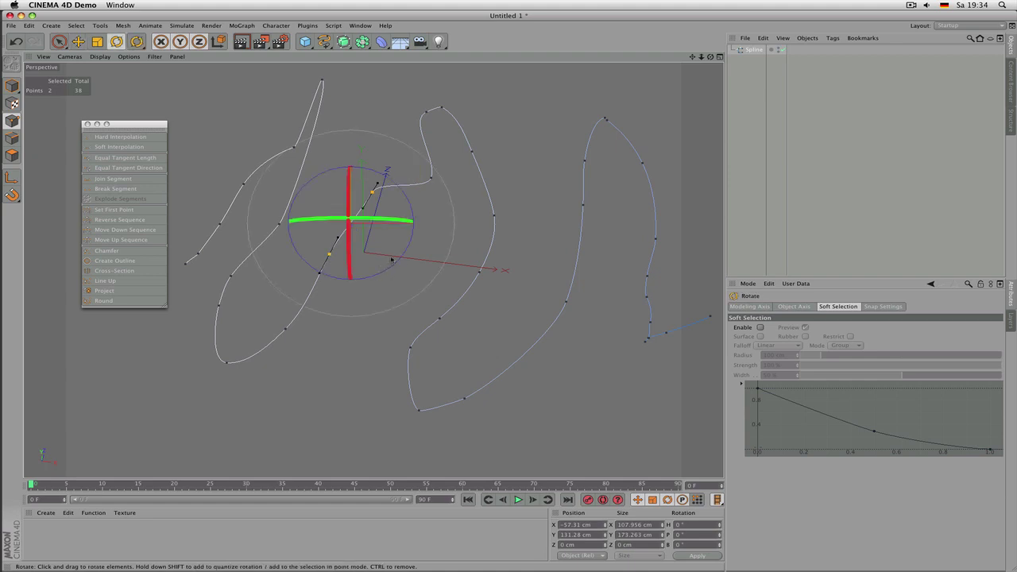
pyautogui.moveTo(469, 227); pyautogui.dragTo(325, 396)
pyautogui.press('t')
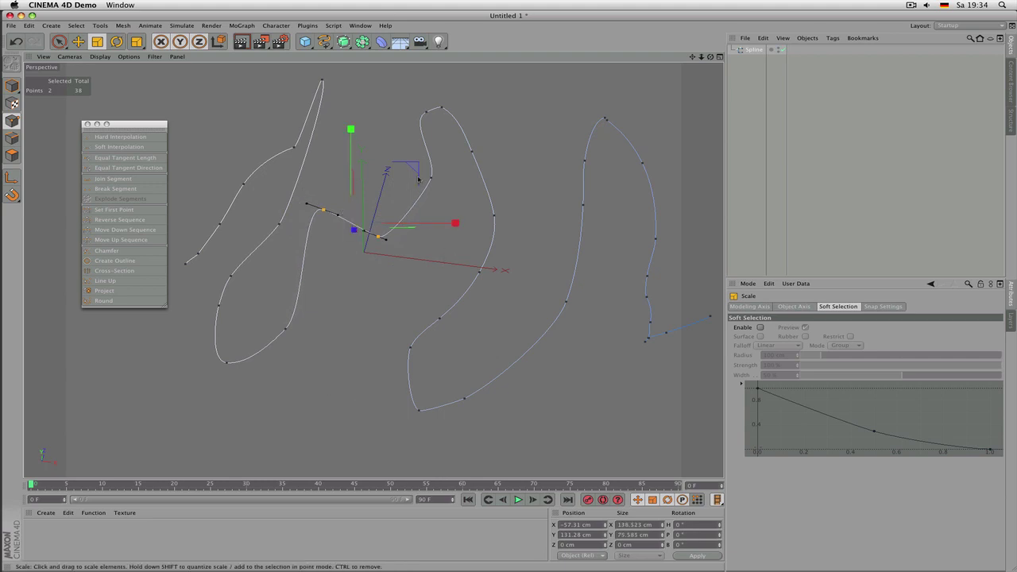
# Step: Delete the freehand spline and maximize the Top view
pyautogui.click(755, 51)
pyautogui.press('Delete')
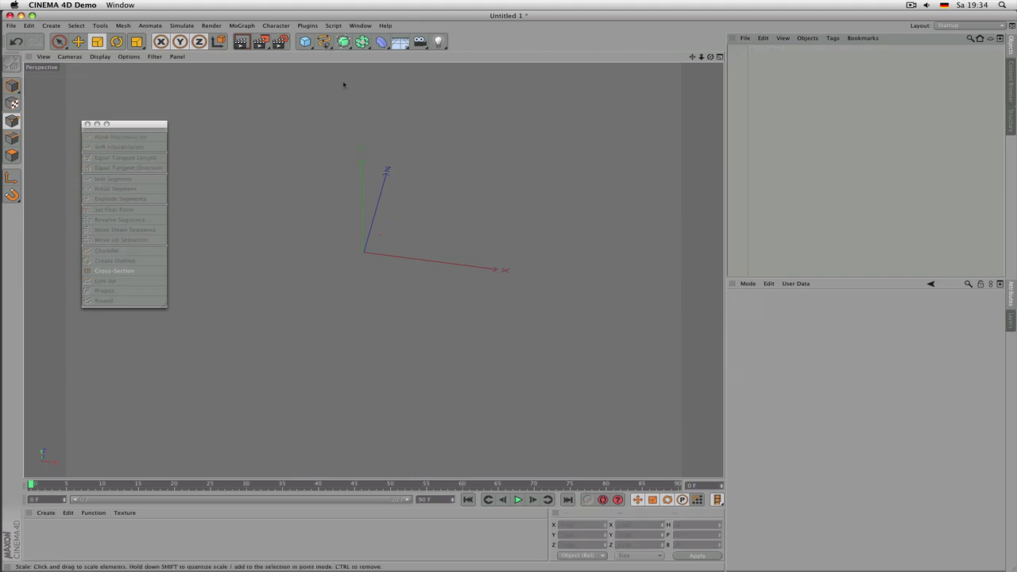
pyautogui.middleClick(385, 90)
pyautogui.middleClick(454, 116)
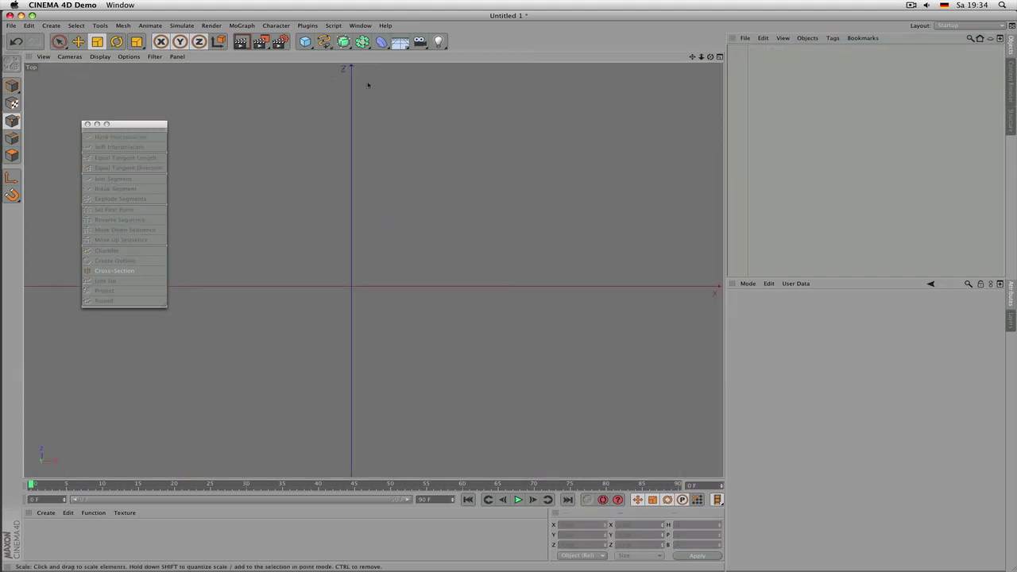
# Step: Draw a closed seven-point Bezier spline with curved tangents in the Top view and set its Adaptive angle to 21°
pyautogui.click(324, 41)
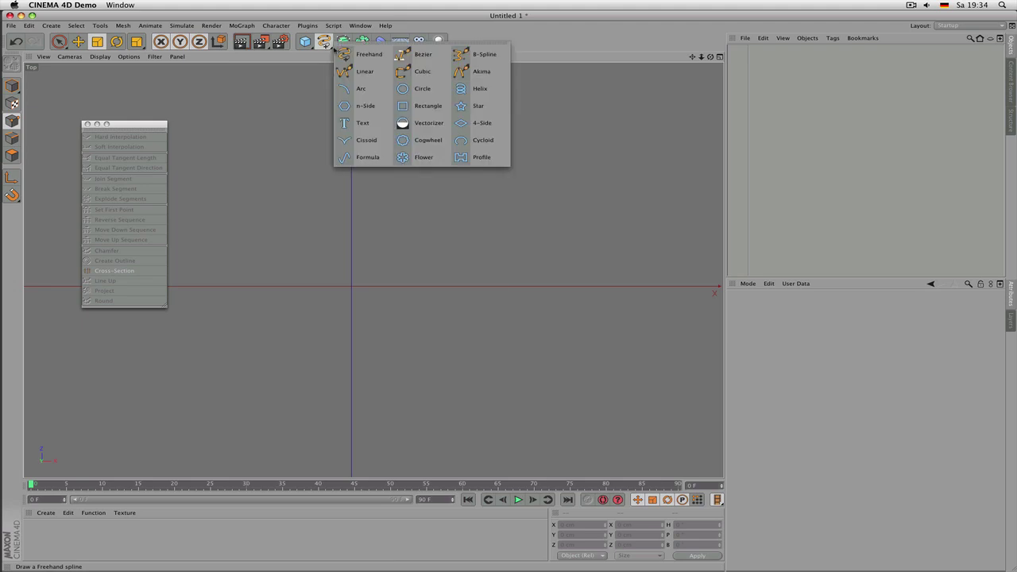
pyautogui.click(407, 57)
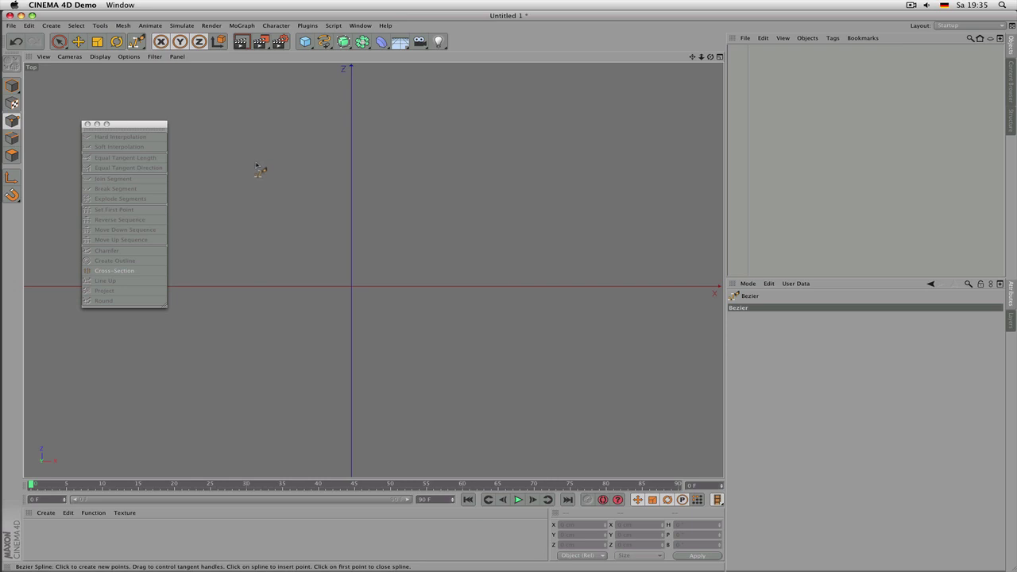
pyautogui.click(256, 164)
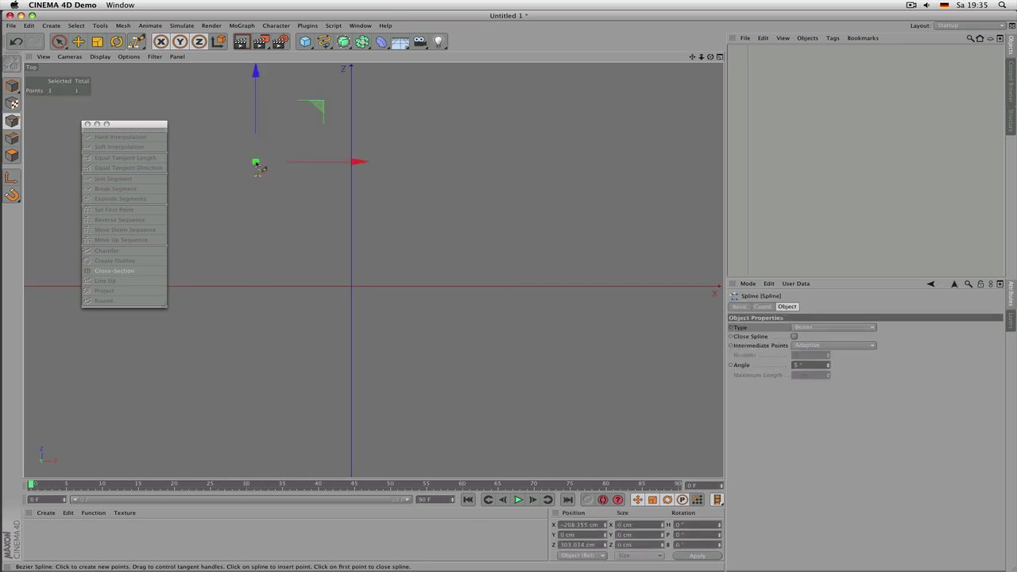
pyautogui.moveTo(256, 164); pyautogui.dragTo(314, 131)
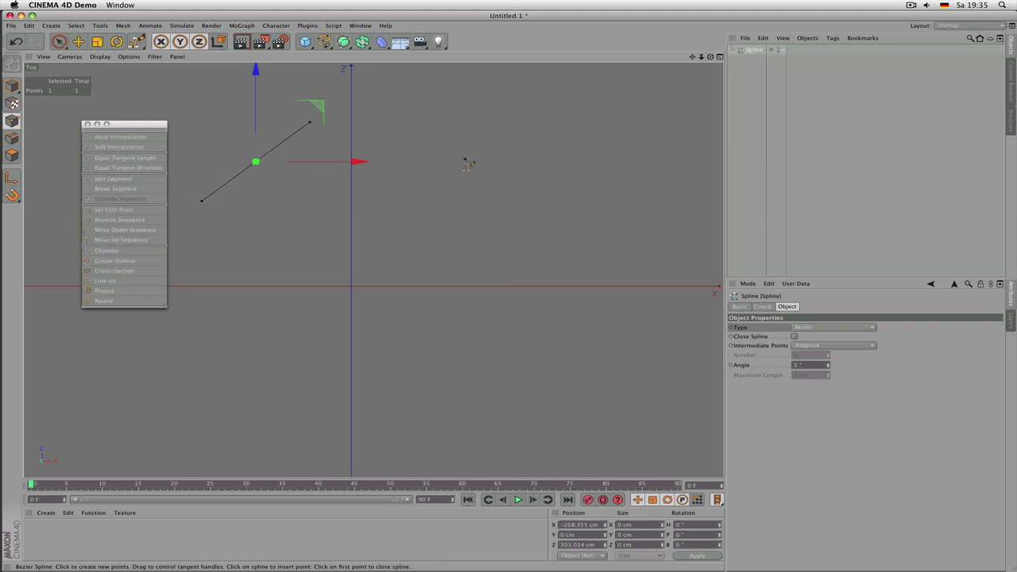
pyautogui.moveTo(471, 188); pyautogui.dragTo(406, 219)
pyautogui.moveTo(274, 258); pyautogui.dragTo(249, 352)
pyautogui.moveTo(380, 382); pyautogui.dragTo(467, 305)
pyautogui.moveTo(599, 245); pyautogui.dragTo(533, 338)
pyautogui.moveTo(395, 267); pyautogui.dragTo(391, 222)
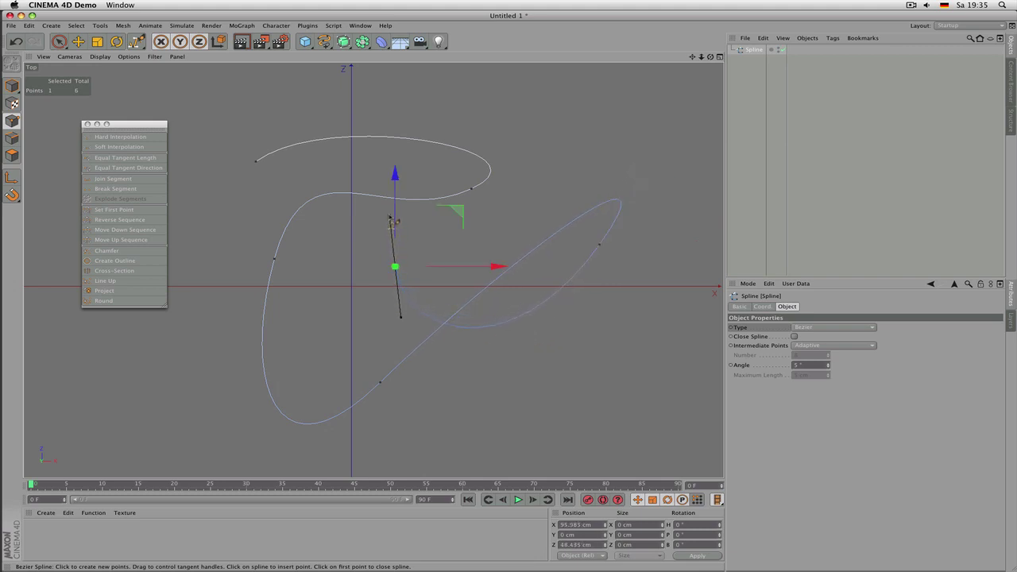
pyautogui.moveTo(253, 227); pyautogui.dragTo(213, 249)
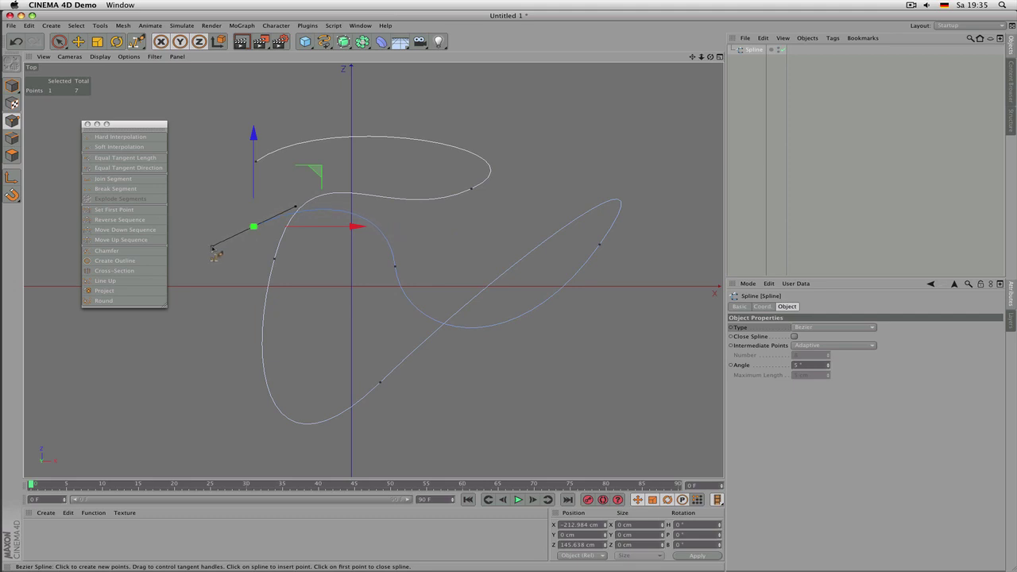
pyautogui.click(256, 161)
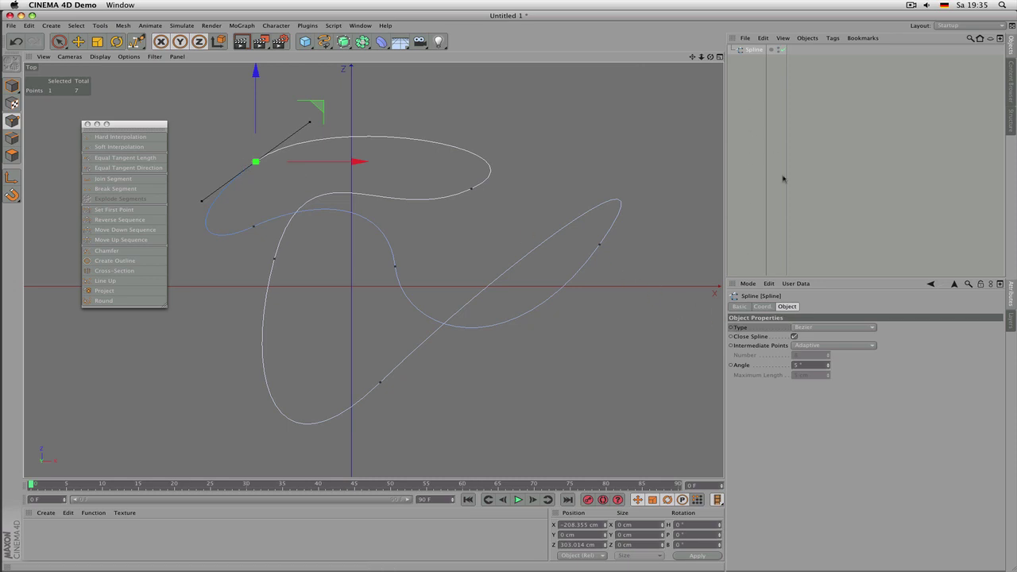
pyautogui.click(793, 336)
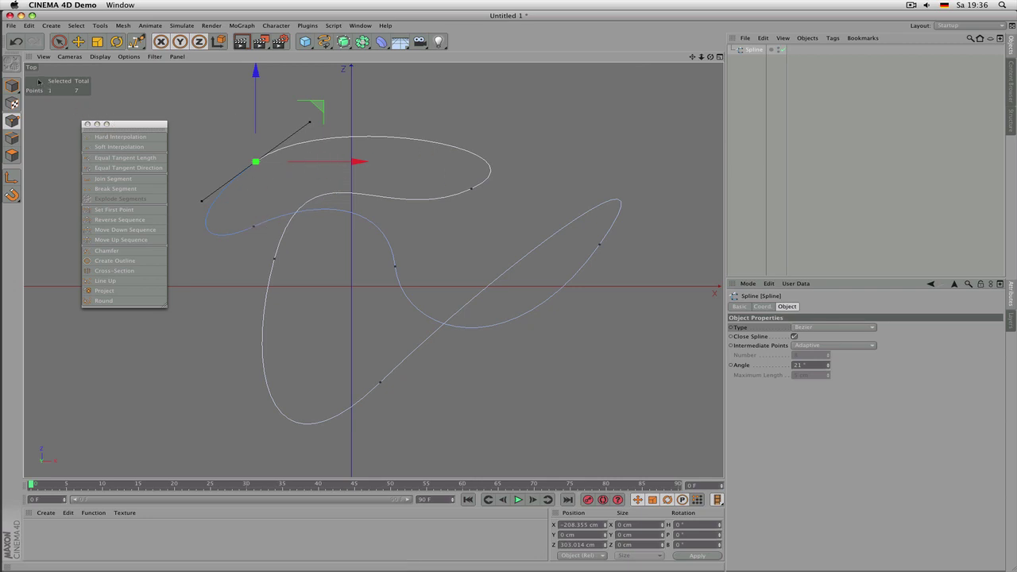
pyautogui.click(77, 44)
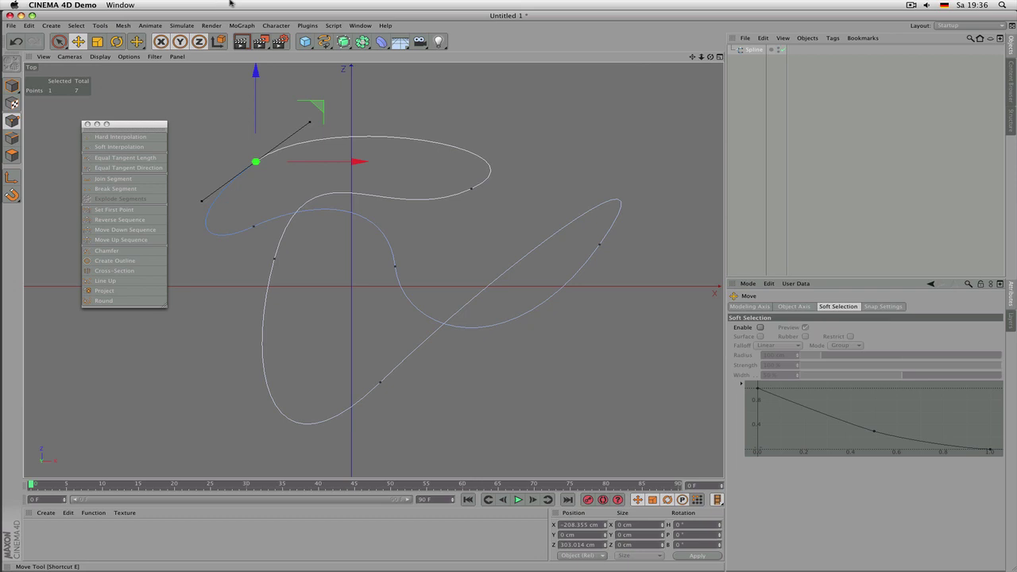
pyautogui.click(756, 50)
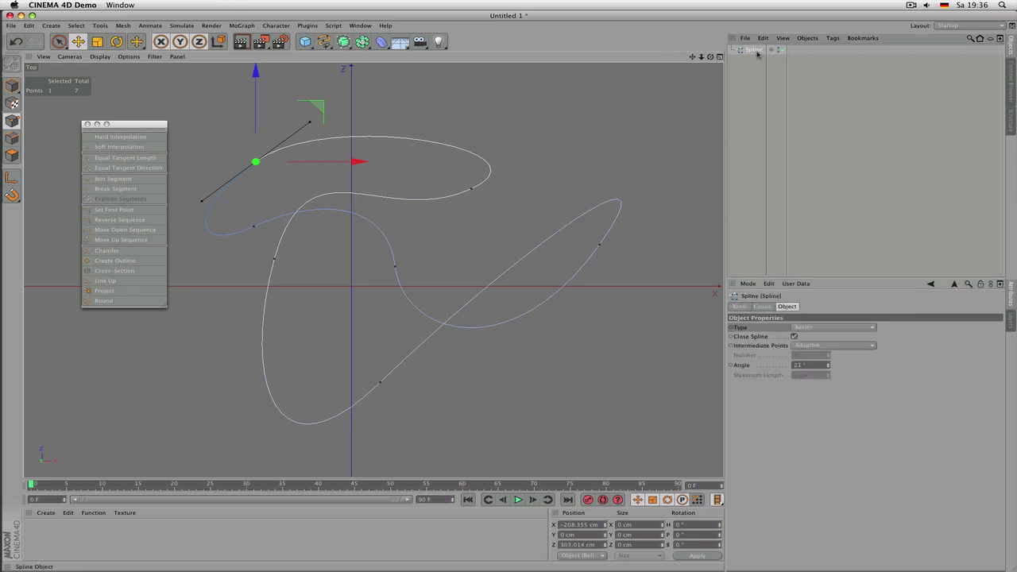
pyautogui.press('Delete')
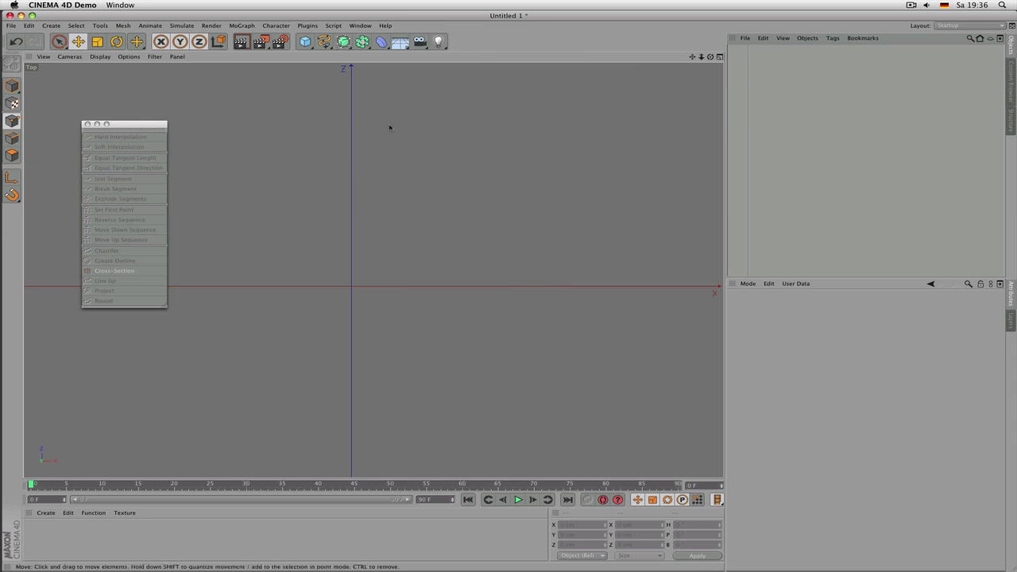
pyautogui.press('super+z')
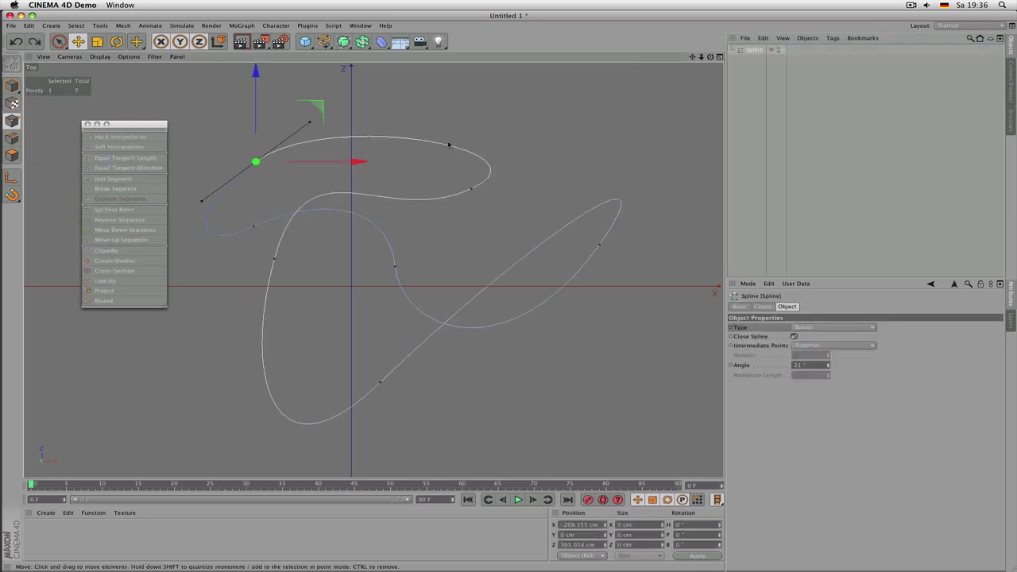
# Step: Select the second point at the end of the upper lobe with Rectangle Selection, and scale and rotate its tangents steeper
pyautogui.moveTo(59, 41)
pyautogui.mouseDown()
pyautogui.moveTo(109, 54)
pyautogui.moveTo(112, 71)
pyautogui.mouseUp()
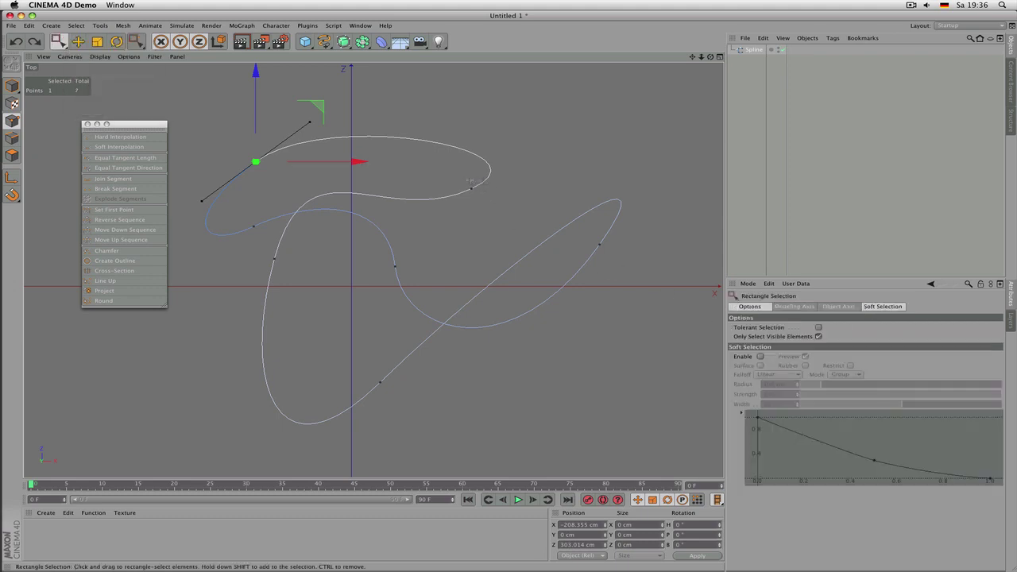
pyautogui.click(471, 187)
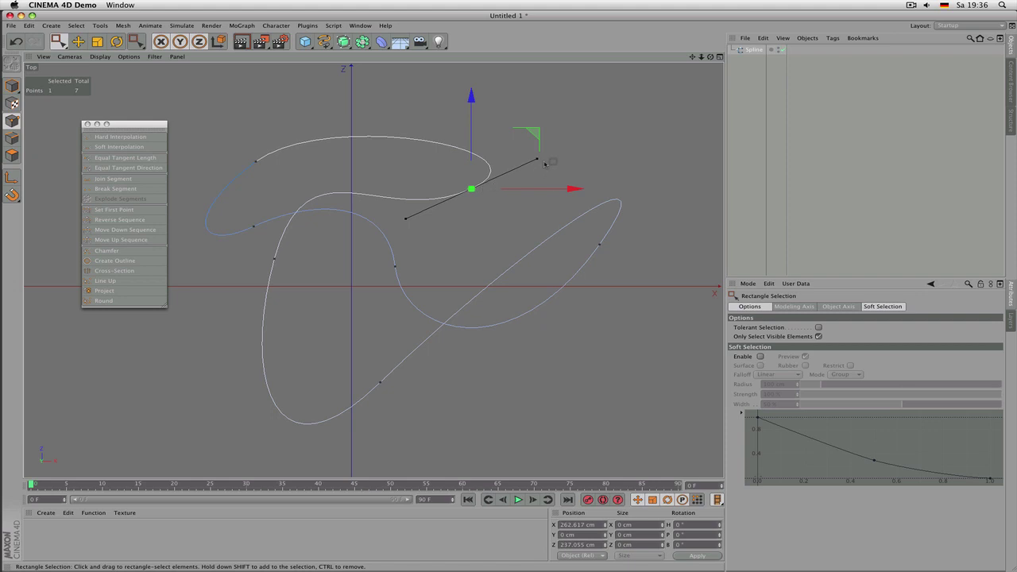
pyautogui.press('t')
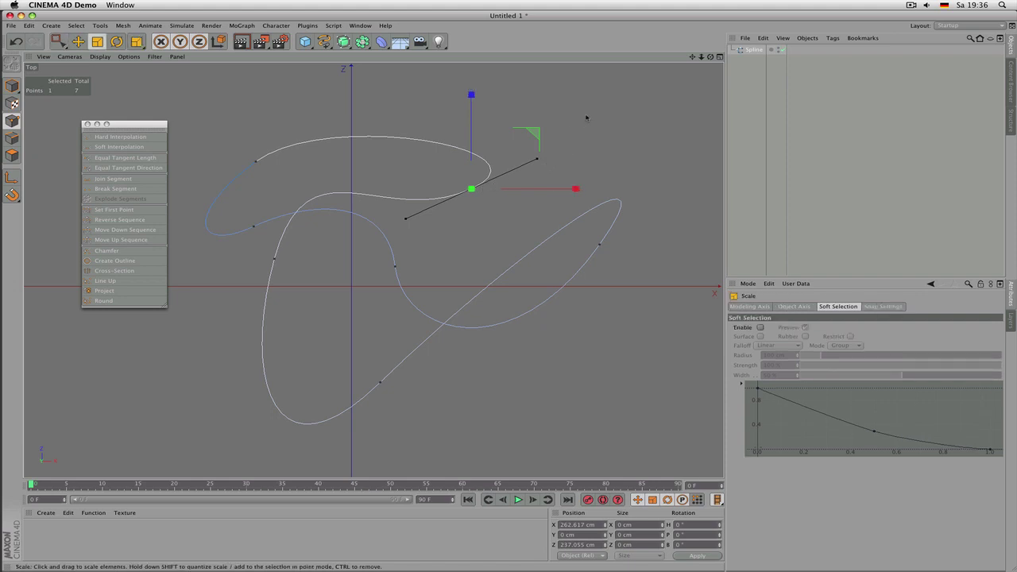
pyautogui.moveTo(586, 118)
pyautogui.mouseDown()
pyautogui.moveTo(611, 123)
pyautogui.moveTo(600, 131)
pyautogui.moveTo(615, 138)
pyautogui.moveTo(584, 127)
pyautogui.mouseUp()
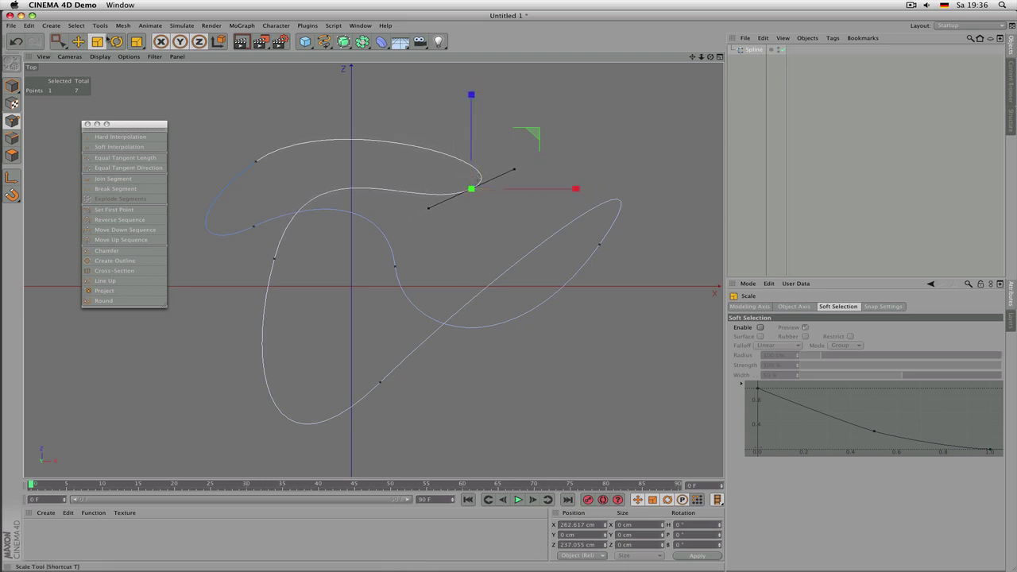
pyautogui.click(116, 41)
pyautogui.click(97, 41)
pyautogui.moveTo(508, 180); pyautogui.dragTo(549, 78)
pyautogui.press('r')
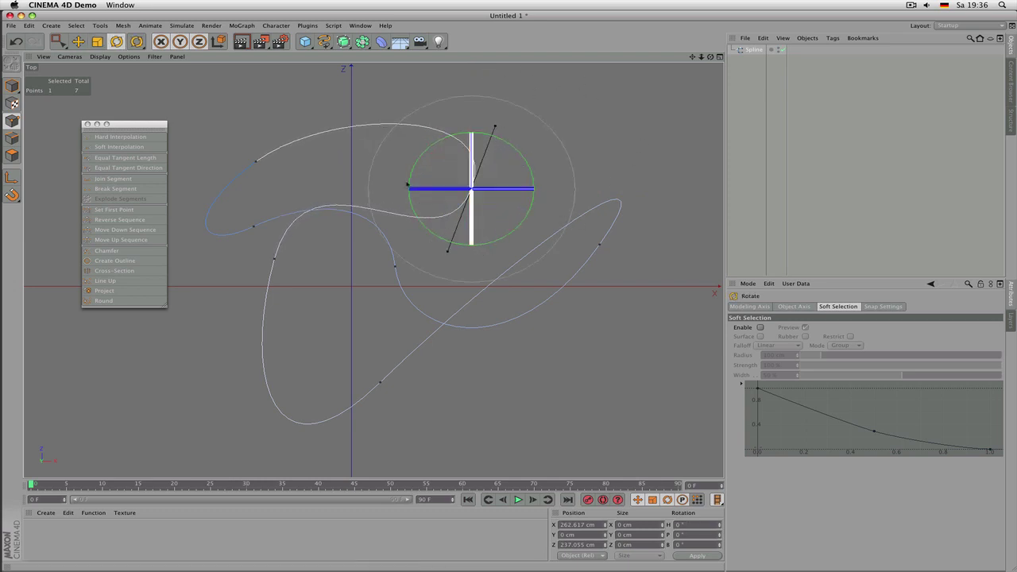
# Step: Select the lowest point of the Bezier spline, rotate its tangents to slope downward and scale them shorter
pyautogui.press('0')
pyautogui.moveTo(342, 359); pyautogui.dragTo(413, 425)
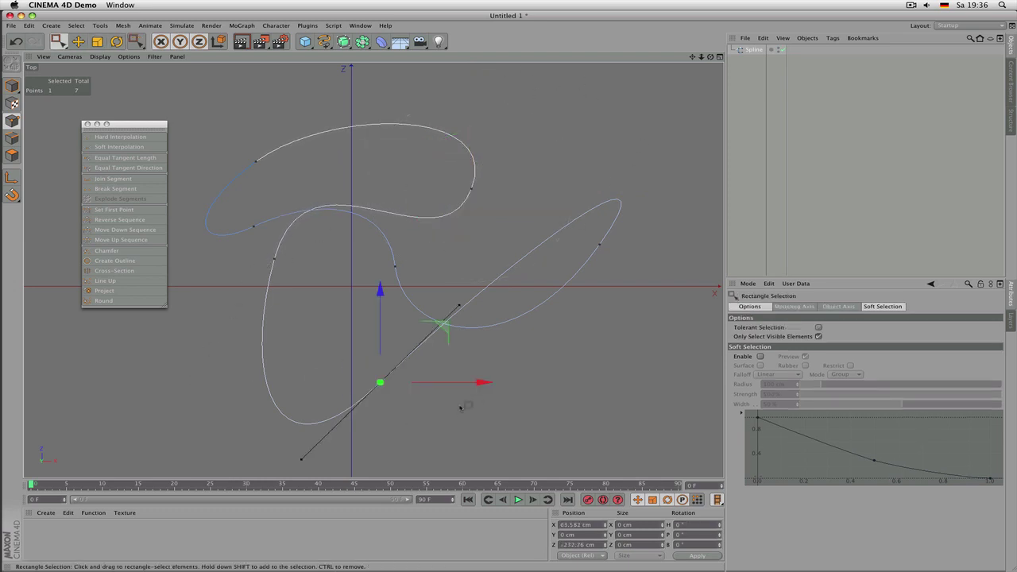
pyautogui.press('r')
pyautogui.moveTo(572, 376); pyautogui.dragTo(328, 414)
pyautogui.press('t')
pyautogui.click(117, 41)
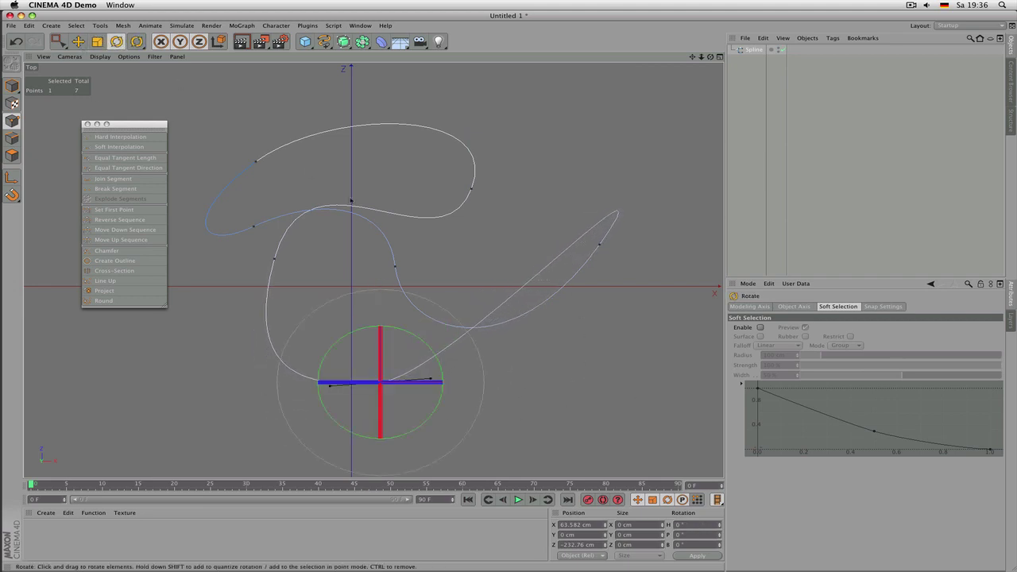
pyautogui.moveTo(496, 267); pyautogui.dragTo(538, 350)
pyautogui.click(98, 42)
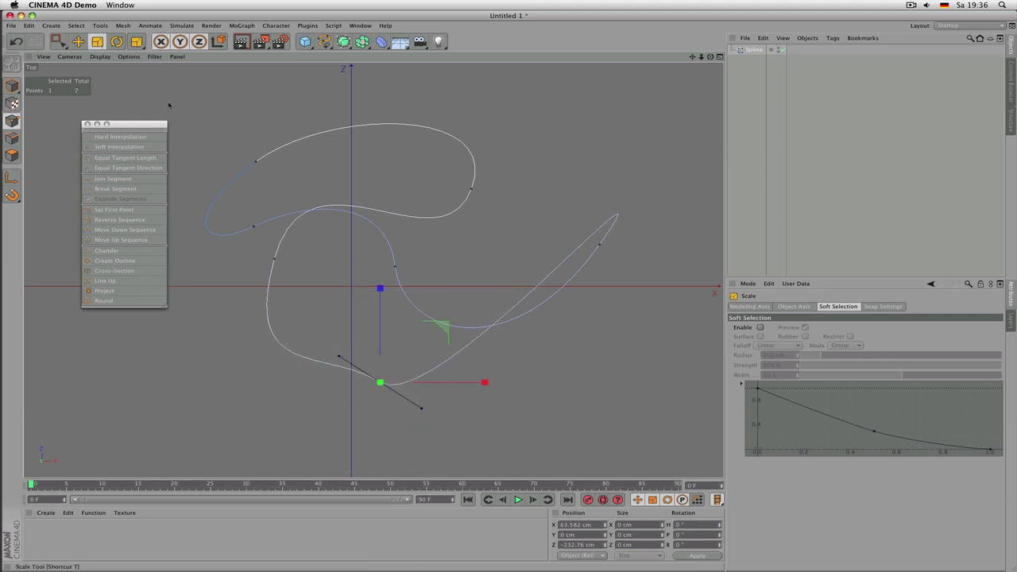
pyautogui.moveTo(295, 221); pyautogui.dragTo(229, 257)
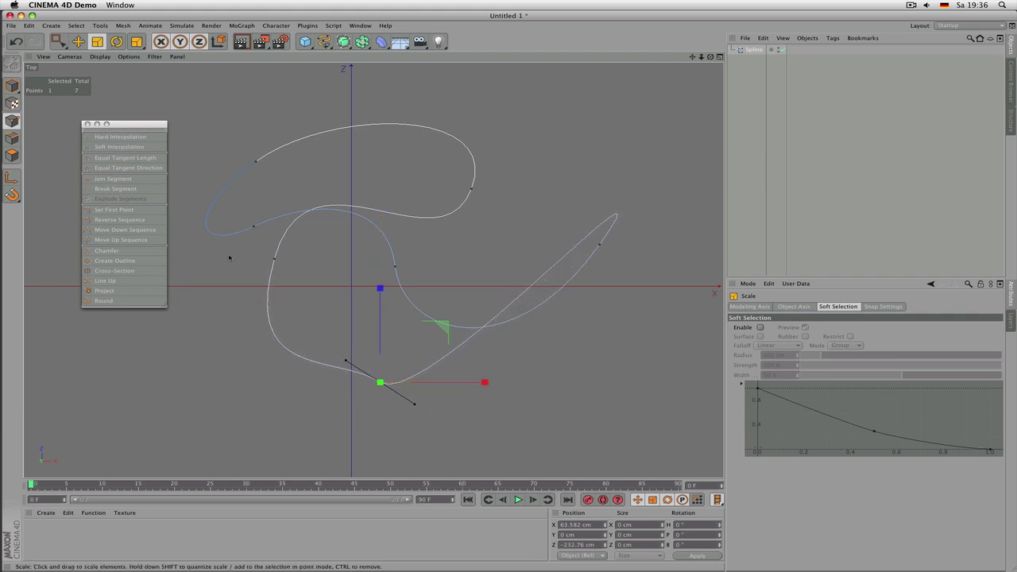
# Step: Delete the Bezier spline and draw an open six-point B-Spline in the Top view
pyautogui.moveTo(501, 257); pyautogui.dragTo(653, 249)
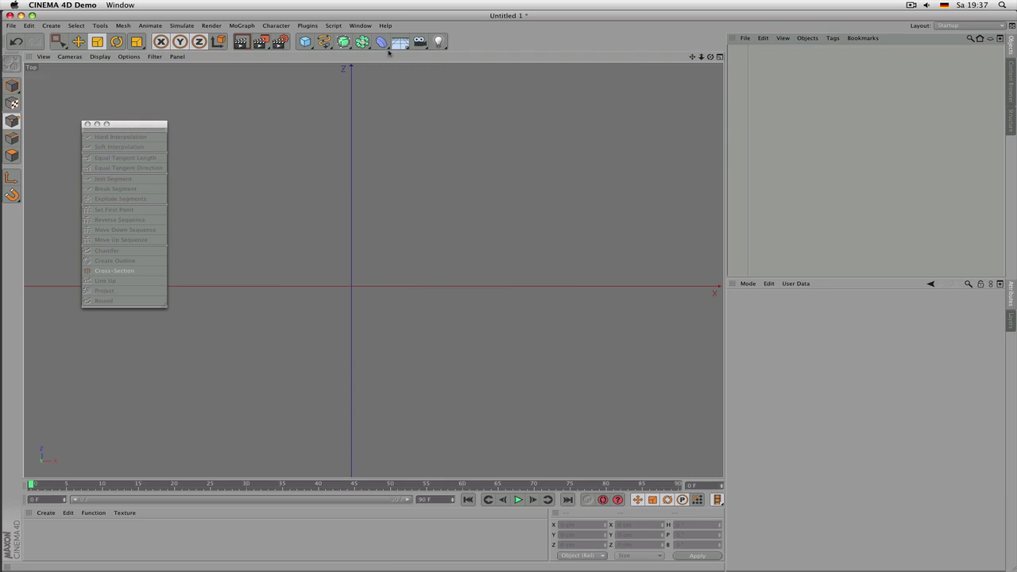
pyautogui.click(325, 45)
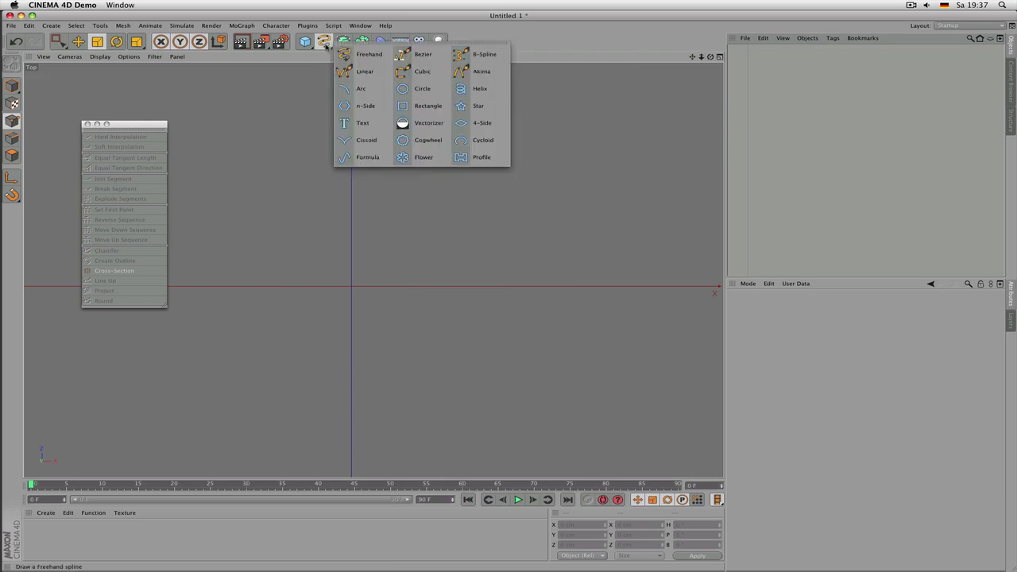
pyautogui.click(481, 53)
pyautogui.click(239, 228)
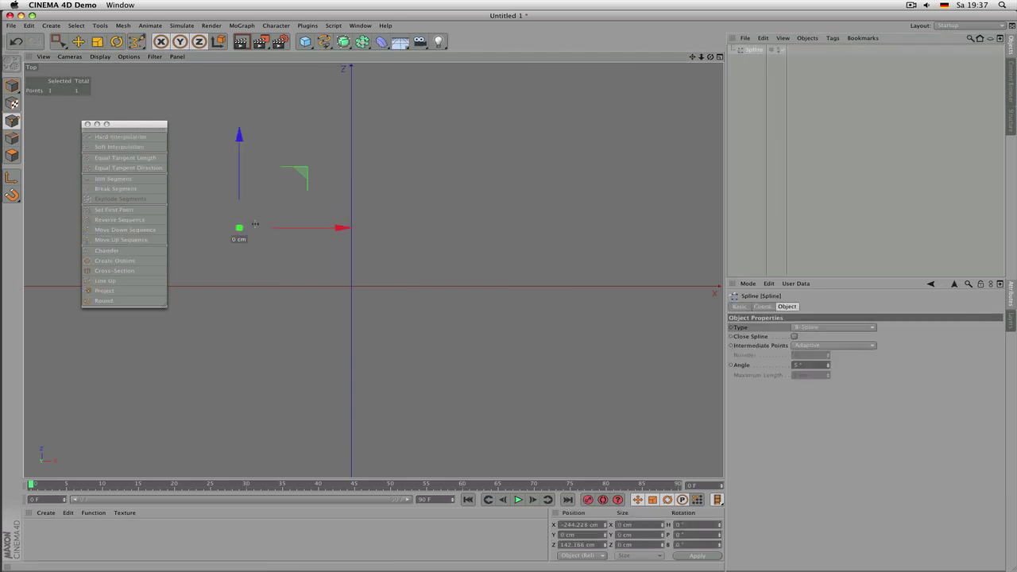
pyautogui.click(425, 143)
pyautogui.click(358, 375)
pyautogui.click(594, 294)
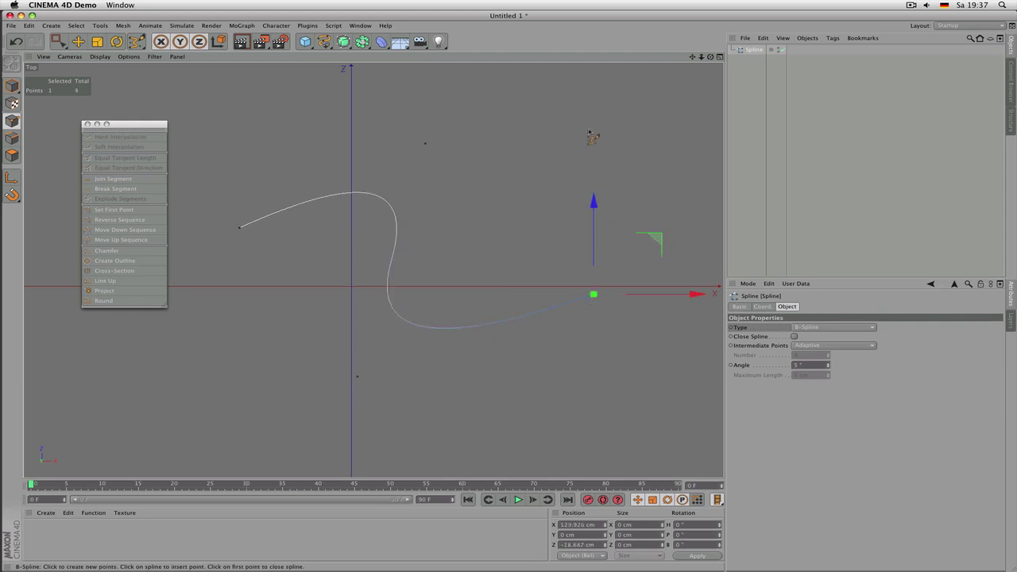
pyautogui.click(581, 124)
pyautogui.click(294, 340)
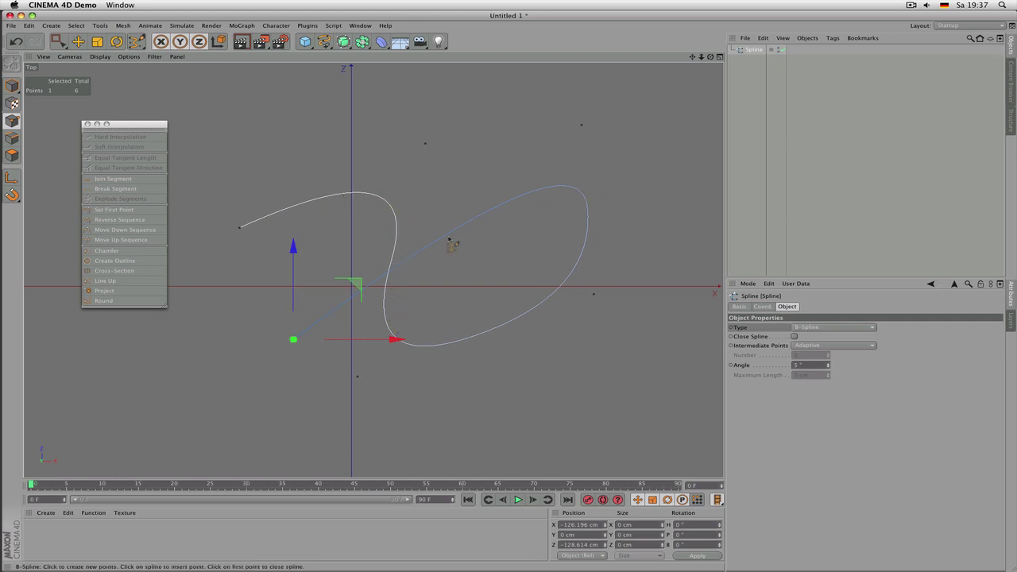
# Step: Delete the B-Spline and draw a closed ten-point Cubic spline zigzagging across the Top view
pyautogui.click(747, 49)
pyautogui.press('Delete')
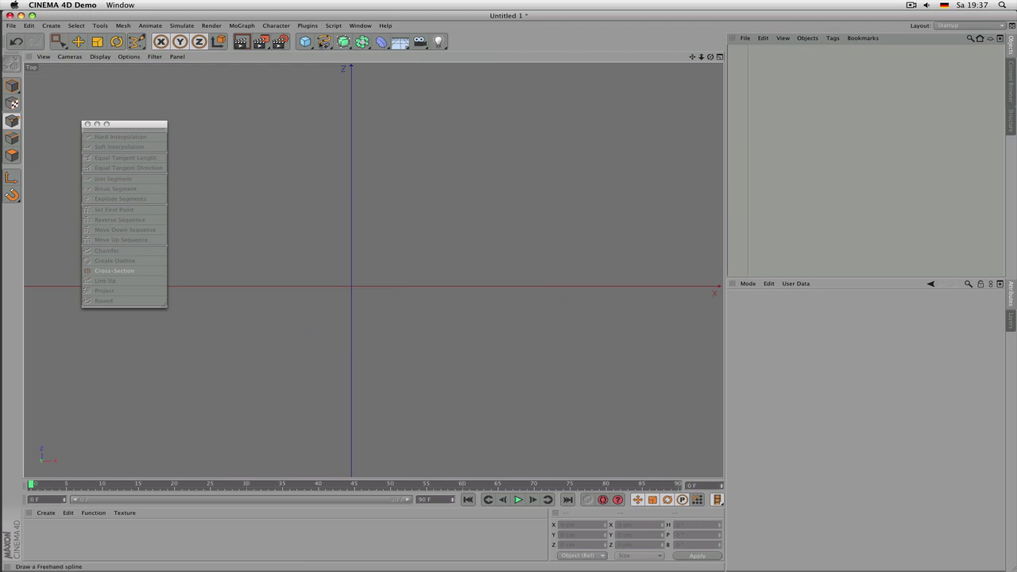
pyautogui.click(324, 42)
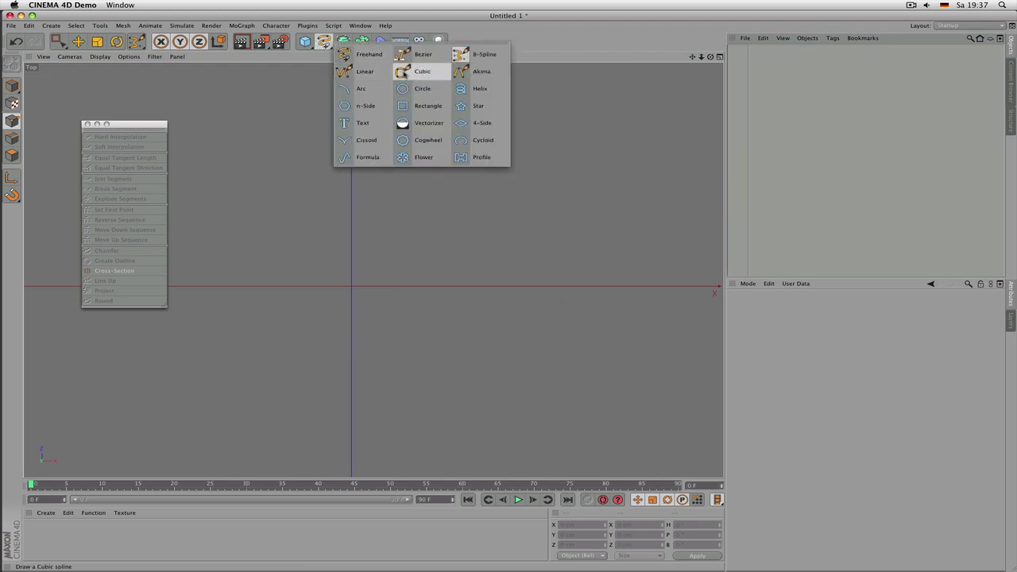
pyautogui.click(403, 73)
pyautogui.click(234, 233)
pyautogui.click(414, 127)
pyautogui.click(296, 348)
pyautogui.click(508, 192)
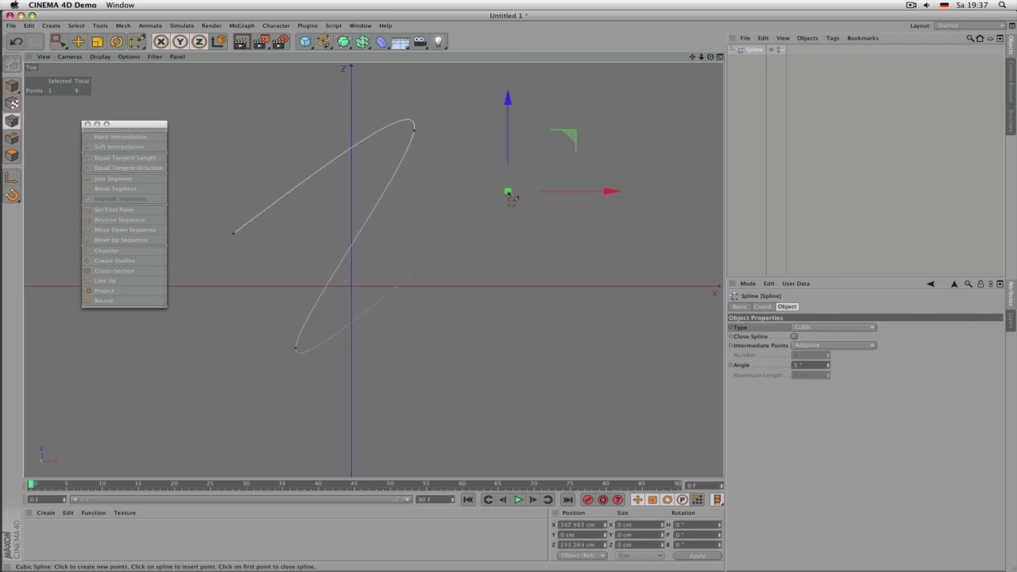
pyautogui.click(497, 387)
pyautogui.click(641, 188)
pyautogui.click(450, 299)
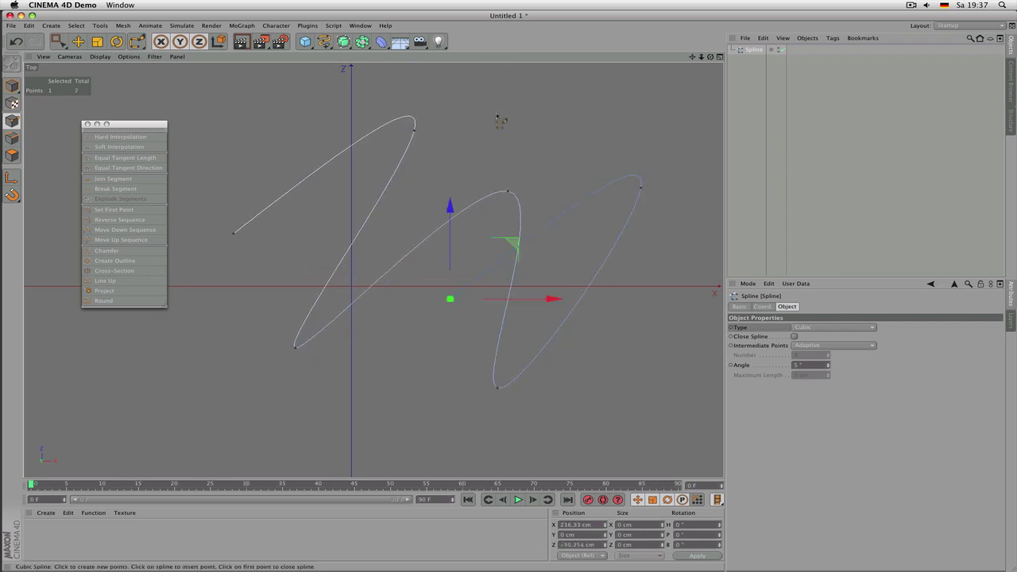
pyautogui.click(496, 112)
pyautogui.click(273, 286)
pyautogui.click(323, 102)
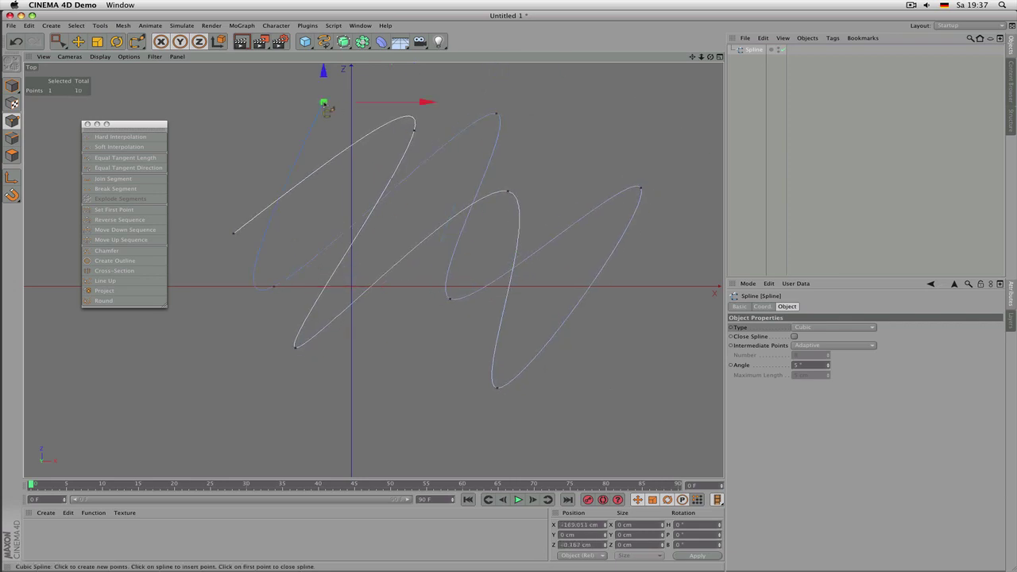
pyautogui.click(233, 233)
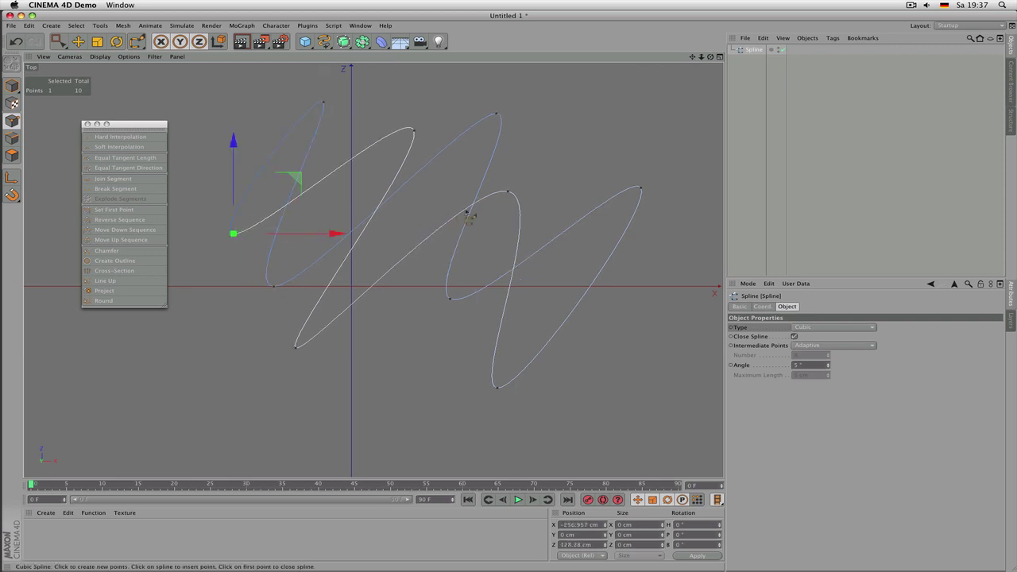
# Step: Delete the Cubic spline and draw an open five-point Akima spline winding down the Top view
pyautogui.click(749, 51)
pyautogui.press('Delete')
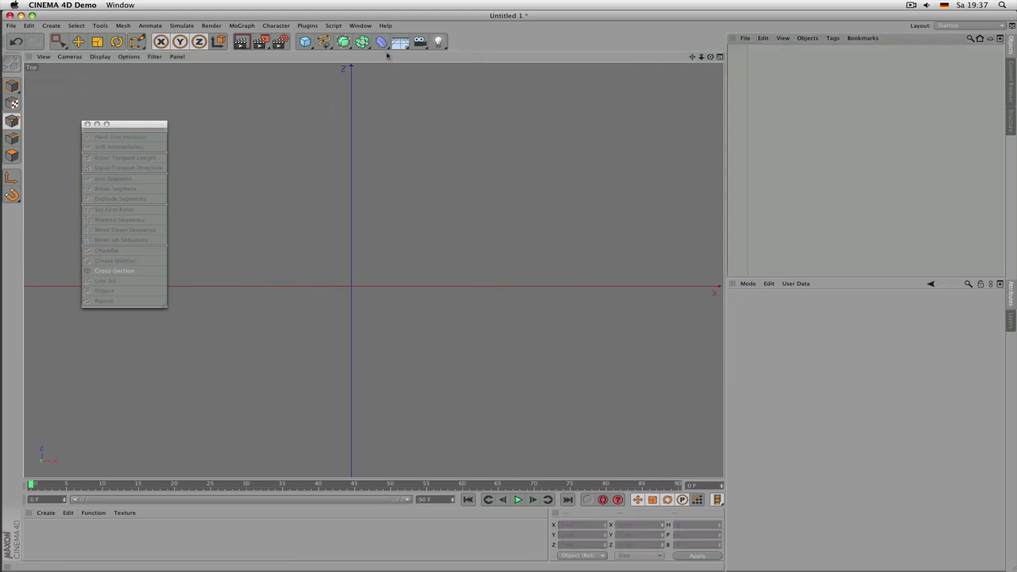
pyautogui.click(332, 43)
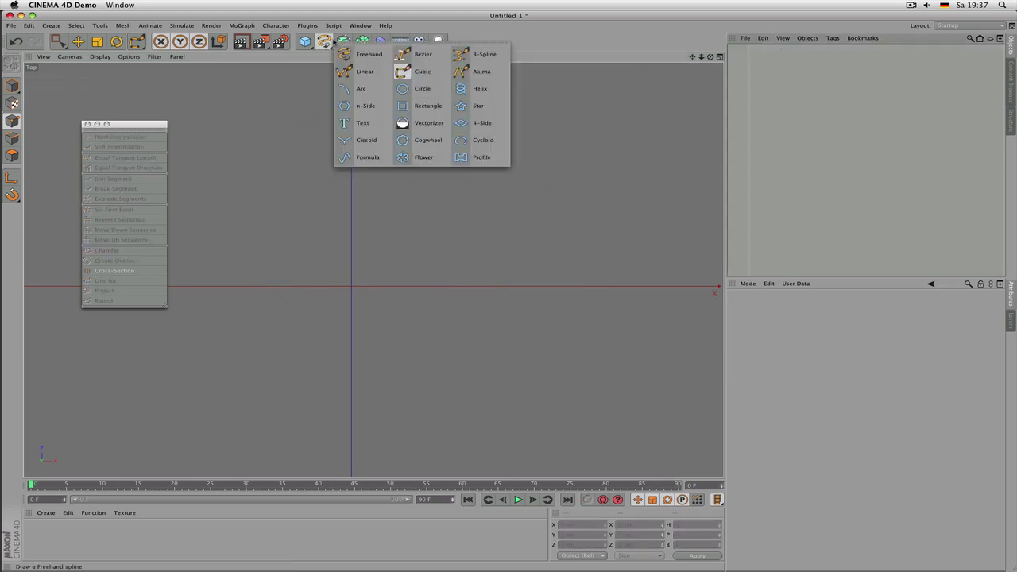
pyautogui.click(479, 72)
pyautogui.click(222, 212)
pyautogui.moveTo(222, 212); pyautogui.dragTo(340, 148)
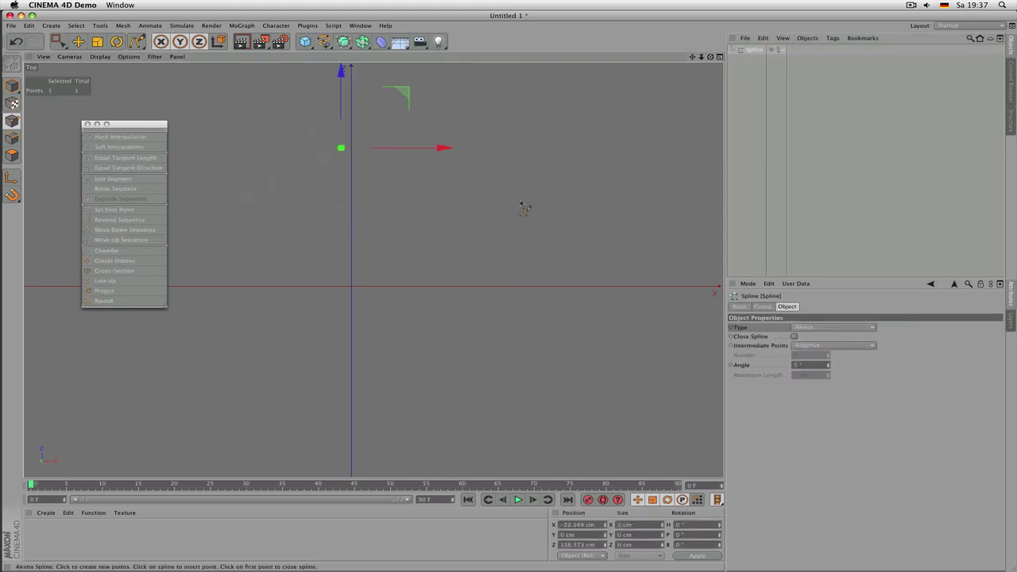
pyautogui.click(520, 200)
pyautogui.click(312, 276)
pyautogui.click(545, 356)
pyautogui.click(177, 396)
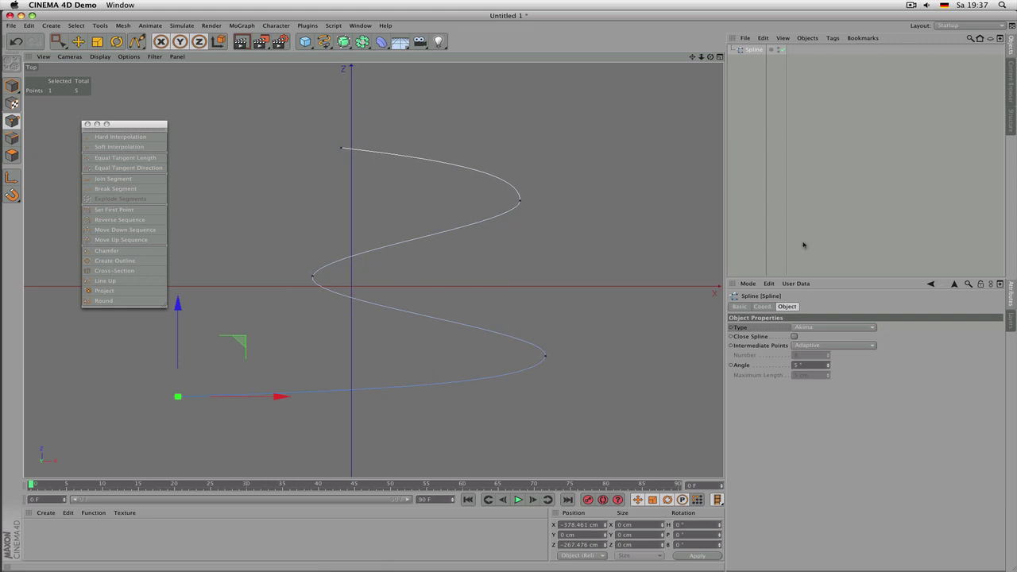
# Step: Change the spline's type to B-Spline and move its second point across to the negative X side of the Z axis
pyautogui.click(826, 328)
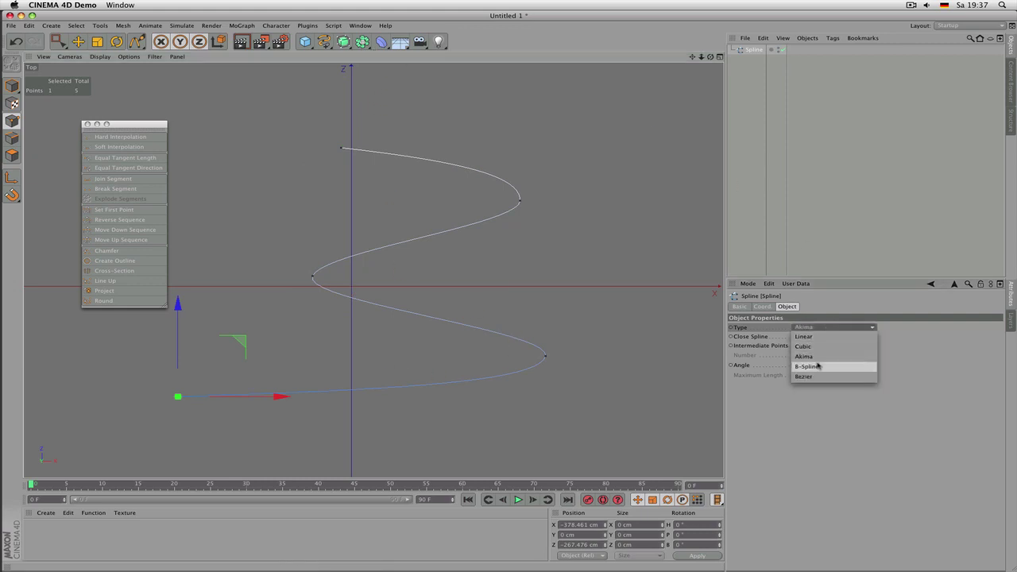
pyautogui.click(818, 367)
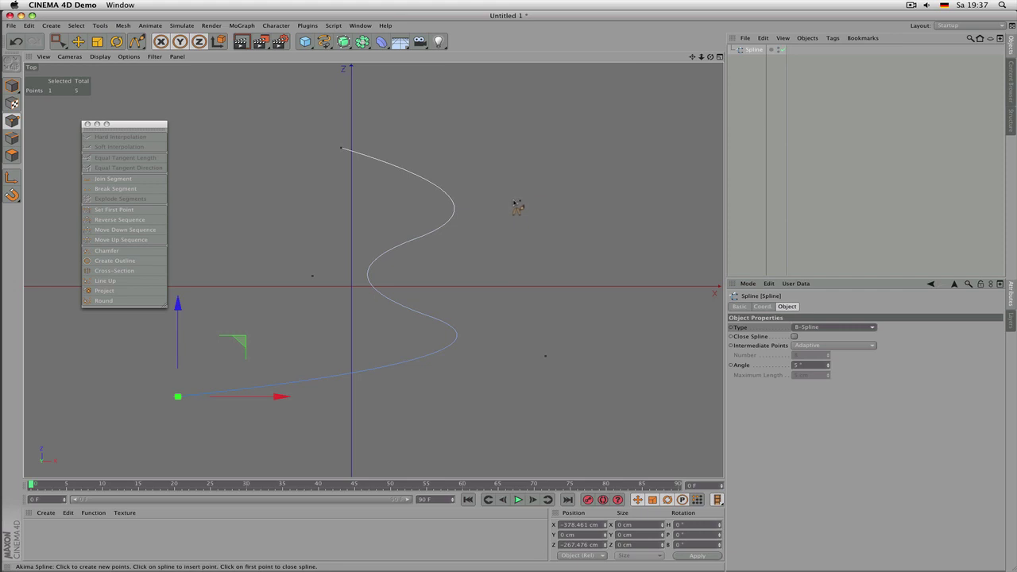
pyautogui.press('0')
pyautogui.moveTo(496, 179); pyautogui.dragTo(232, 208)
pyautogui.press('e')
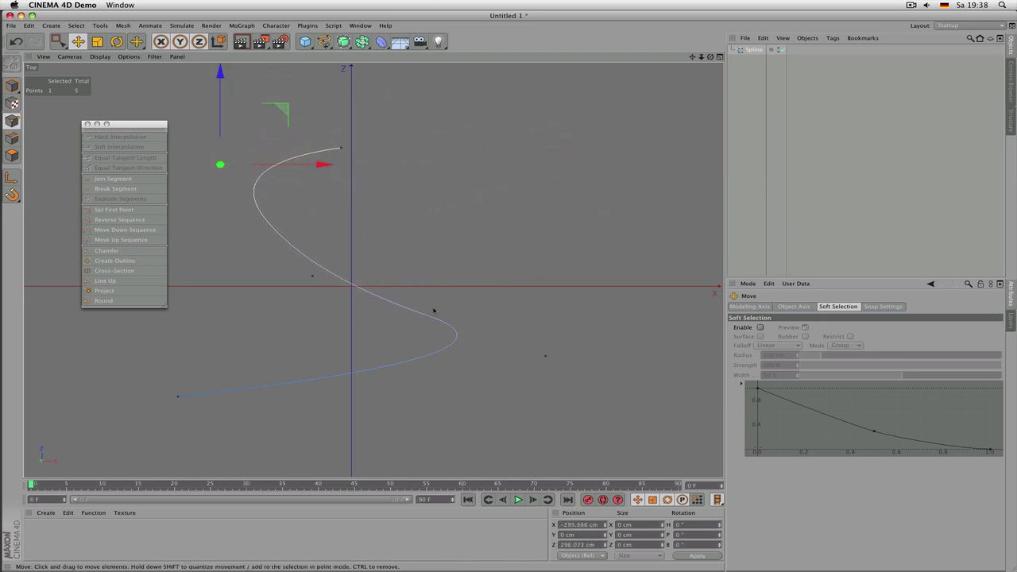
# Step: Delete the reshaped B-Spline and draw an open five-point Cubic spline zigzagging down the Top view
pyautogui.click(750, 51)
pyautogui.press('Delete')
pyautogui.click(324, 42)
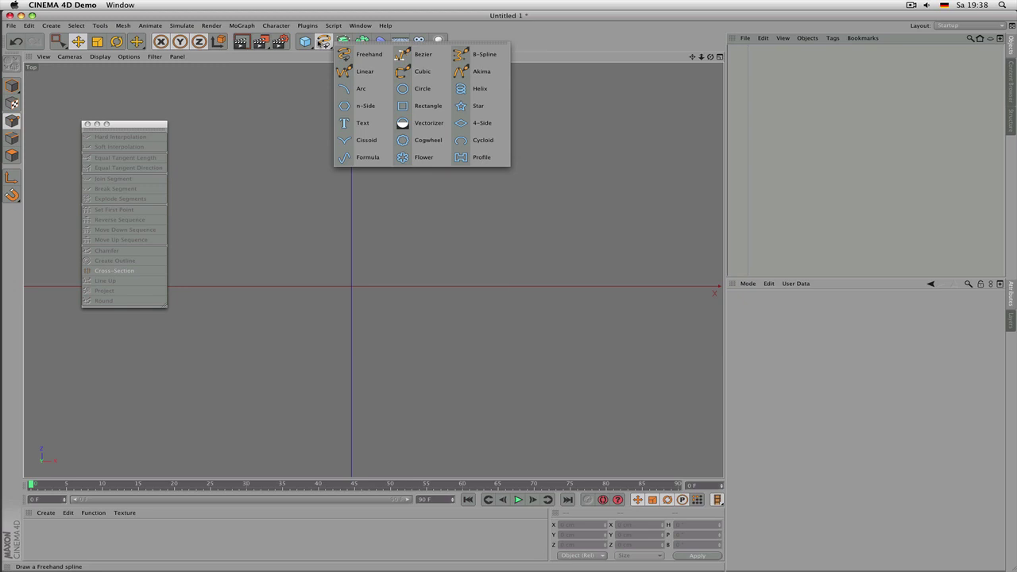
pyautogui.click(417, 72)
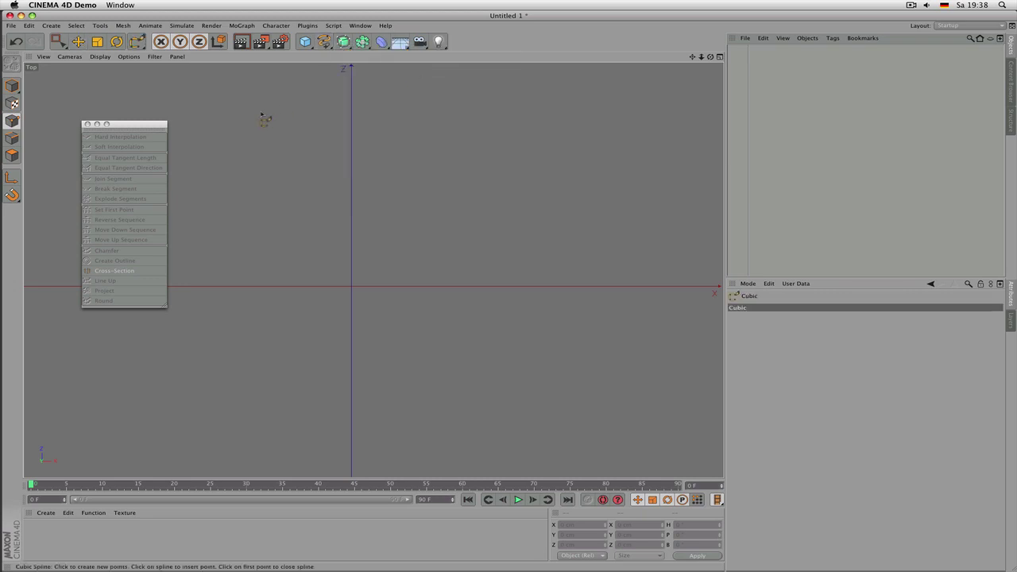
pyautogui.click(261, 111)
pyautogui.click(502, 164)
pyautogui.click(249, 243)
pyautogui.click(559, 306)
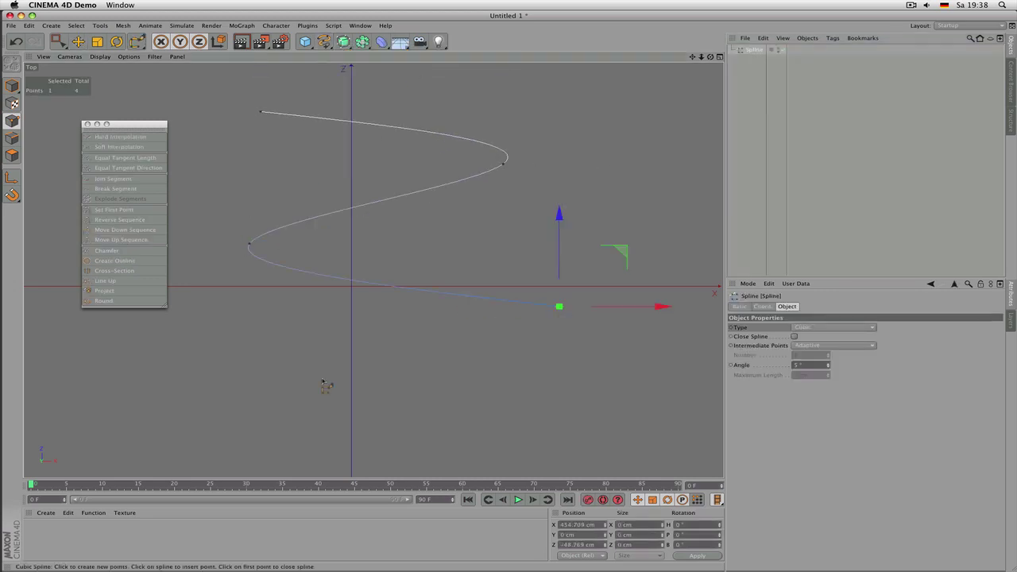
pyautogui.click(301, 395)
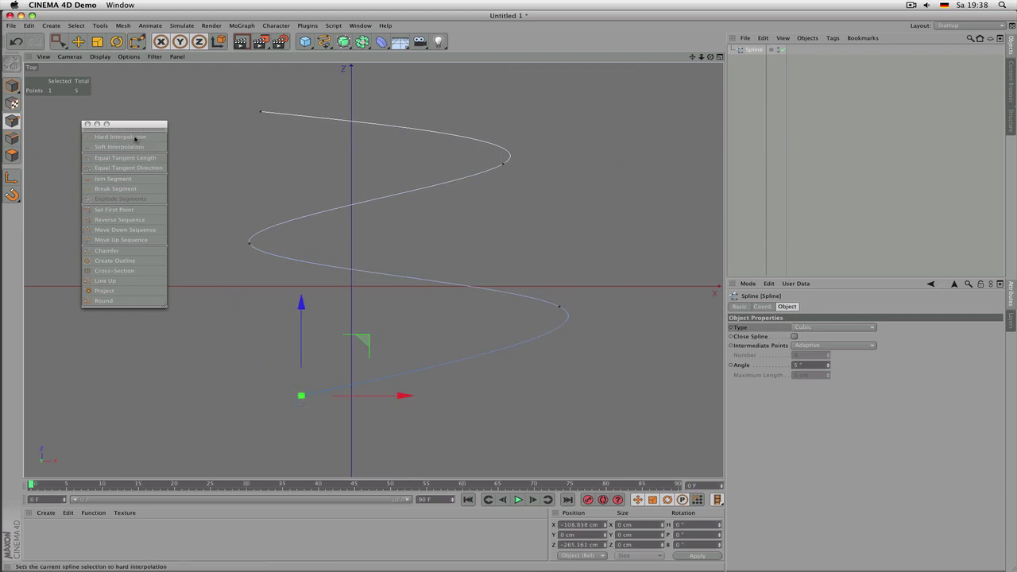
# Step: Select the spline's second and third points with Rectangle Selection and apply Hard Interpolation to them
pyautogui.click(112, 138)
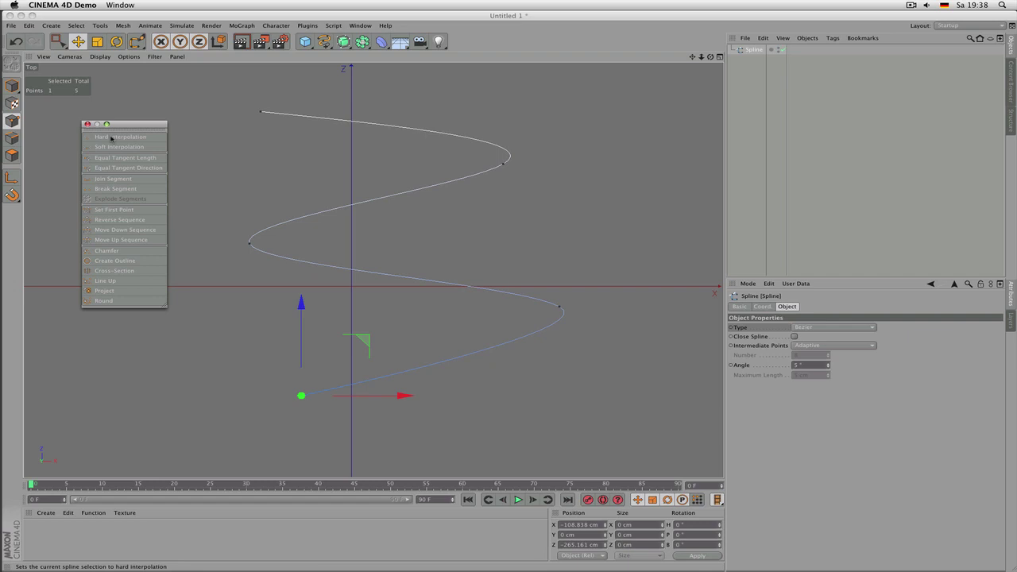
pyautogui.press('super+z')
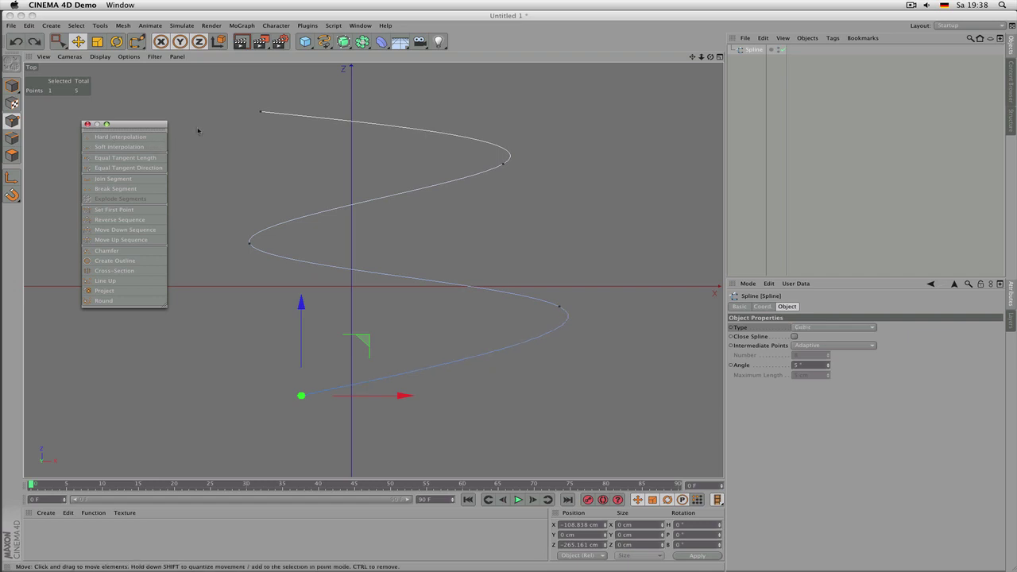
pyautogui.press('0')
pyautogui.moveTo(555, 150); pyautogui.dragTo(226, 272)
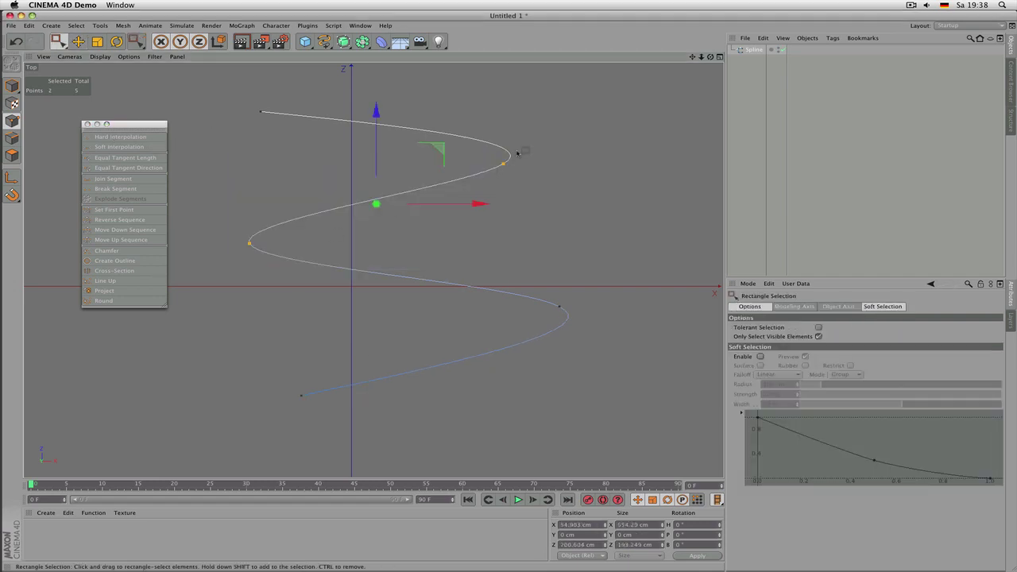
pyautogui.click(136, 138)
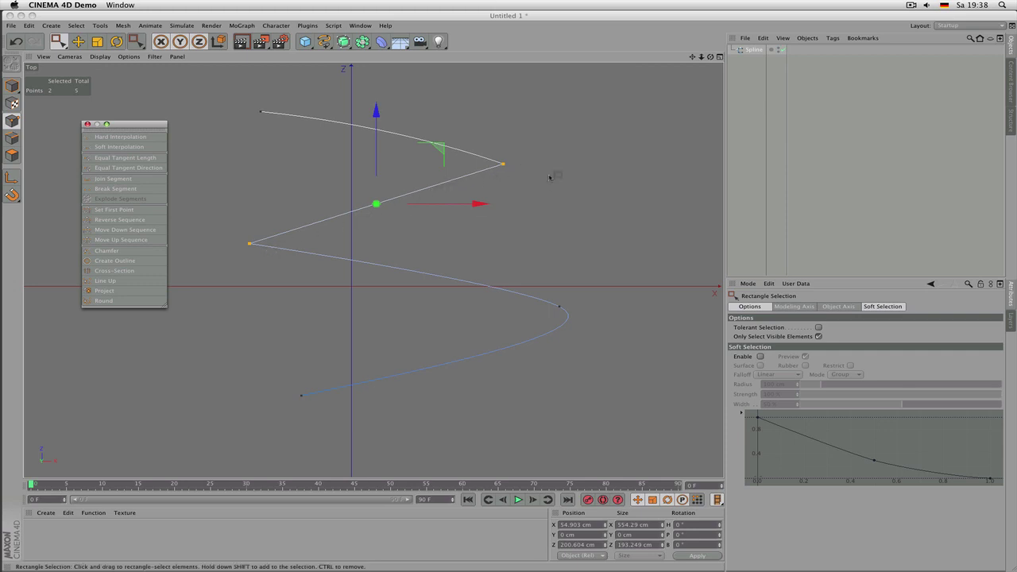
# Step: Apply Soft Interpolation to the second point at the upper turn only, and scale its tangents shorter
pyautogui.click(757, 51)
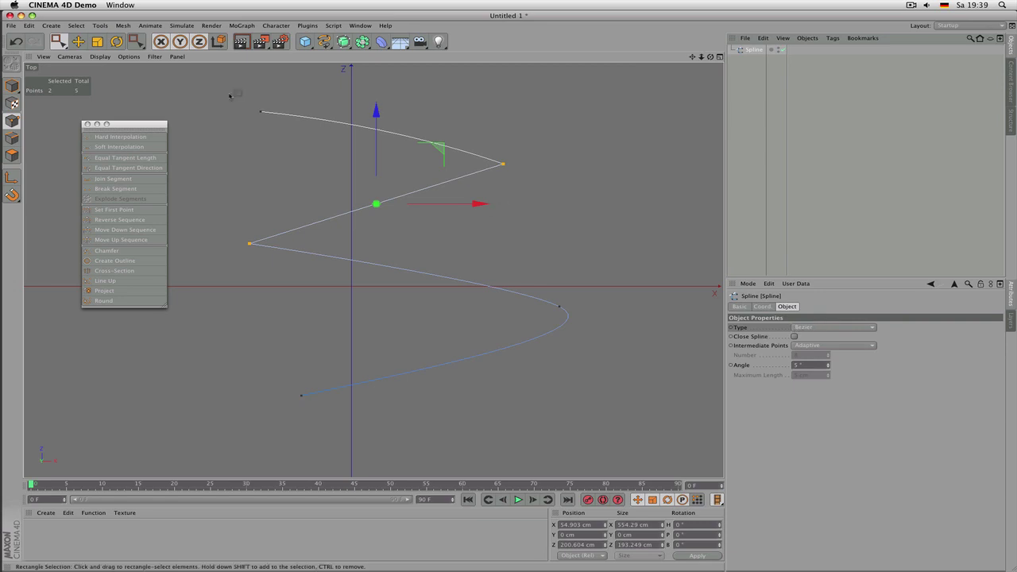
pyautogui.click(268, 115)
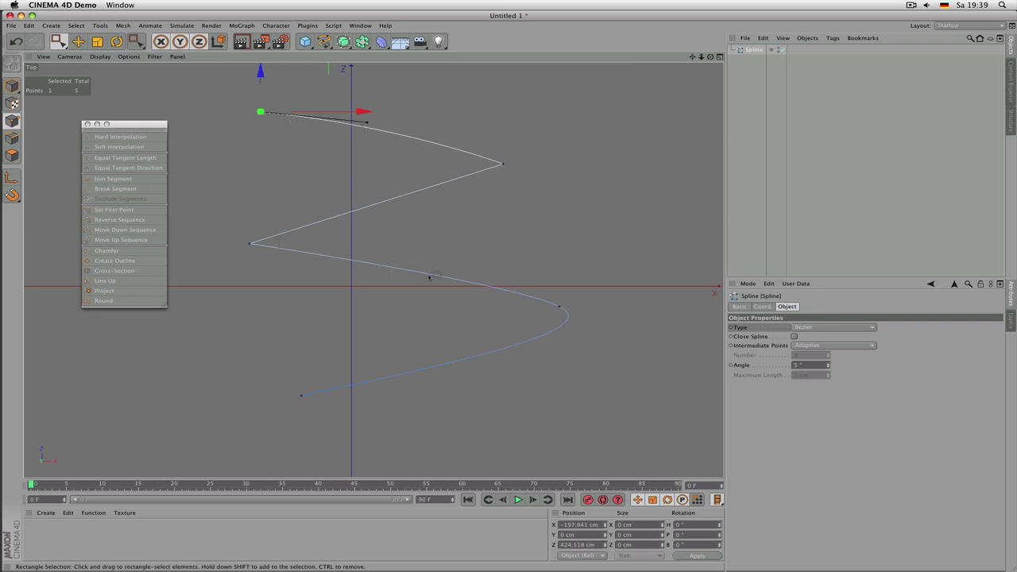
pyautogui.moveTo(269, 185); pyautogui.dragTo(219, 317)
pyautogui.moveTo(526, 148); pyautogui.dragTo(453, 217)
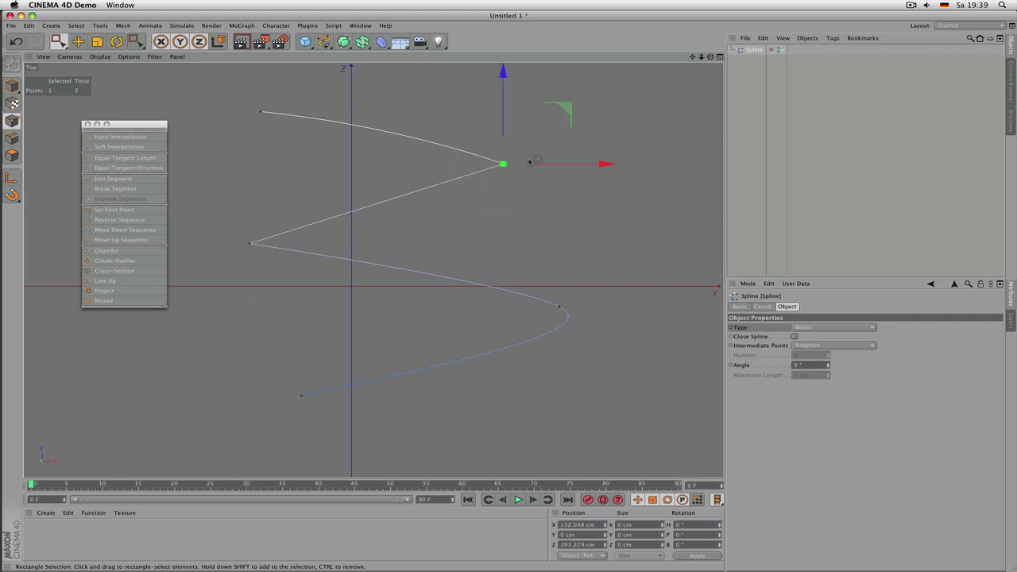
pyautogui.click(133, 148)
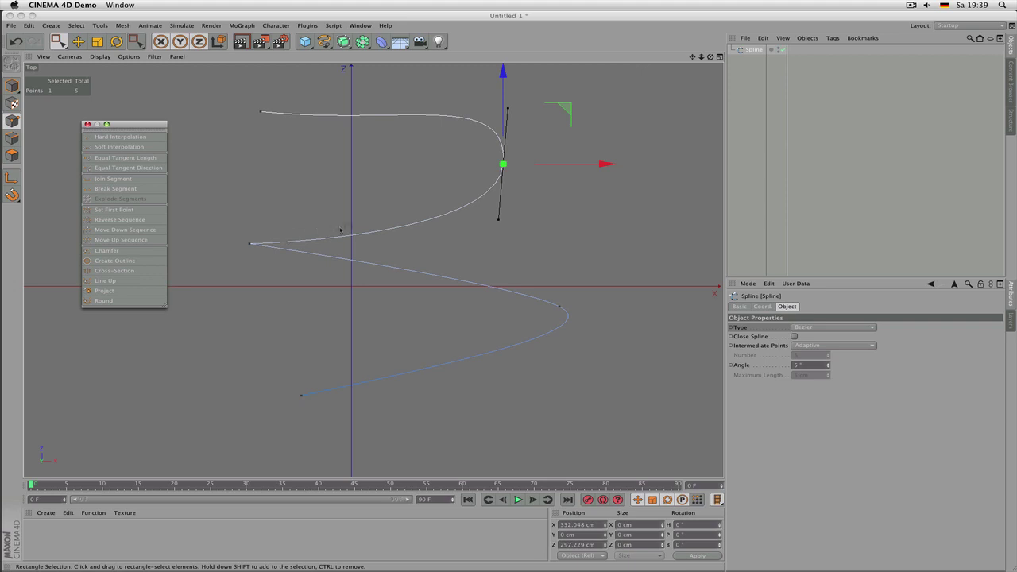
pyautogui.press('t')
pyautogui.moveTo(556, 155); pyautogui.dragTo(402, 243)
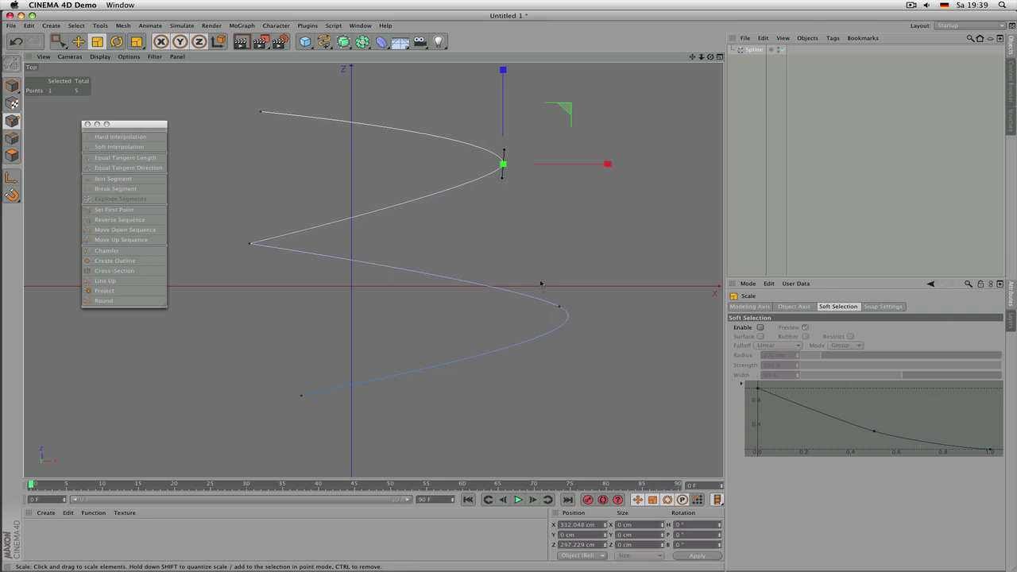
# Step: Apply Equal Tangent Length to the spline's third and fourth points, and Equal Tangent Direction to the second and fourth points
pyautogui.scroll(2, 538, 280)
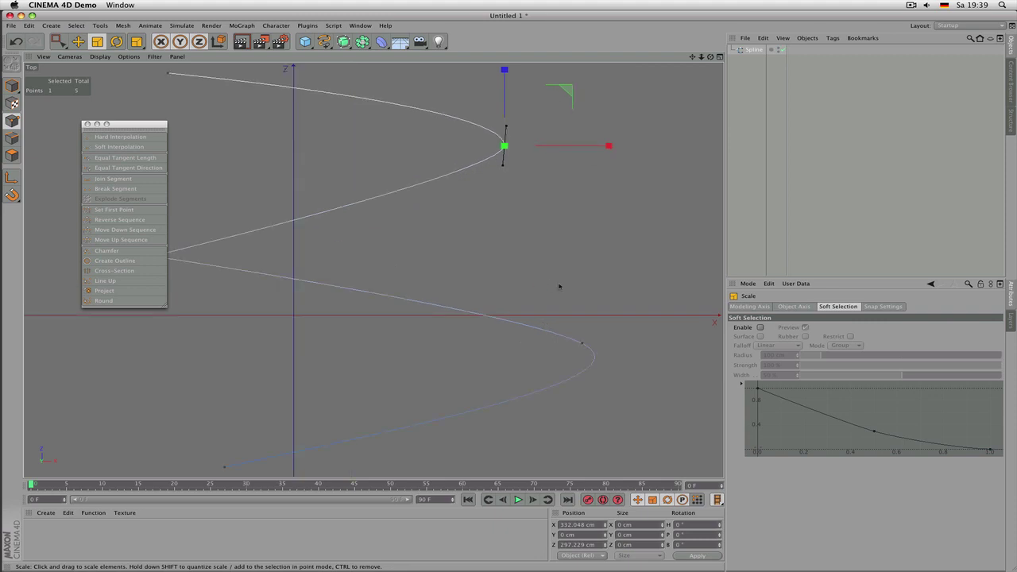
pyautogui.scroll(-3, 559, 286)
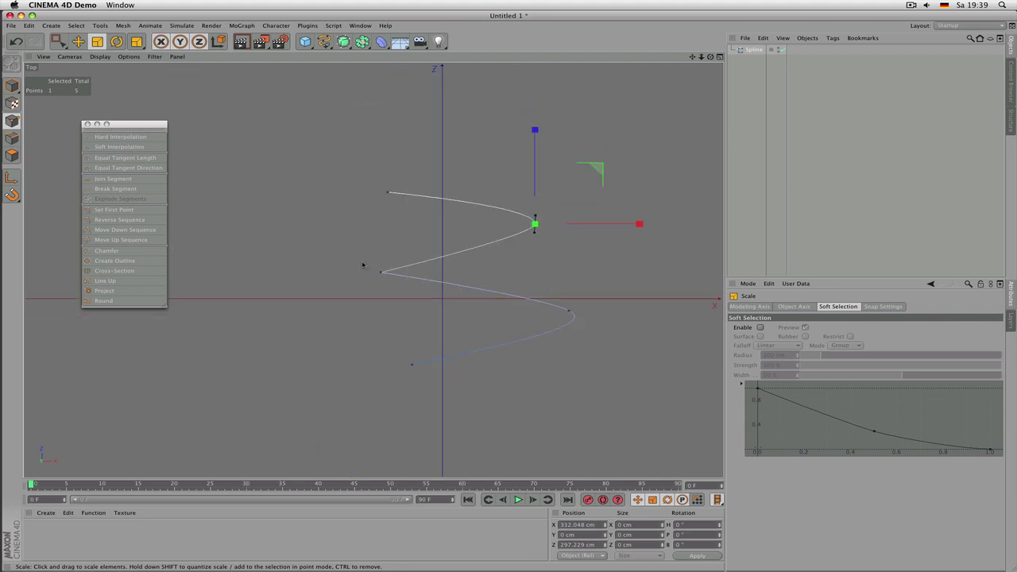
pyautogui.press('0')
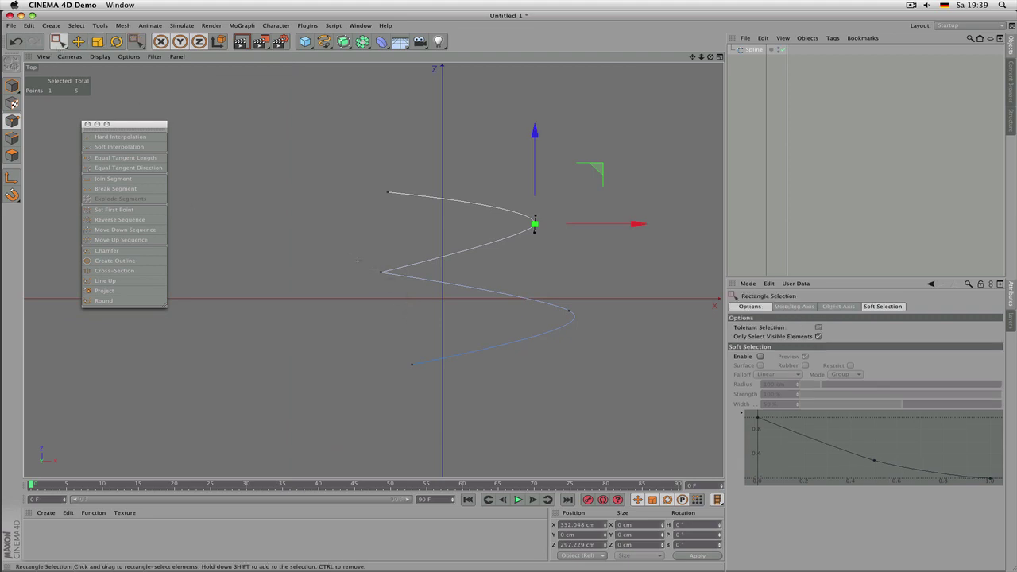
pyautogui.moveTo(349, 254); pyautogui.dragTo(588, 340)
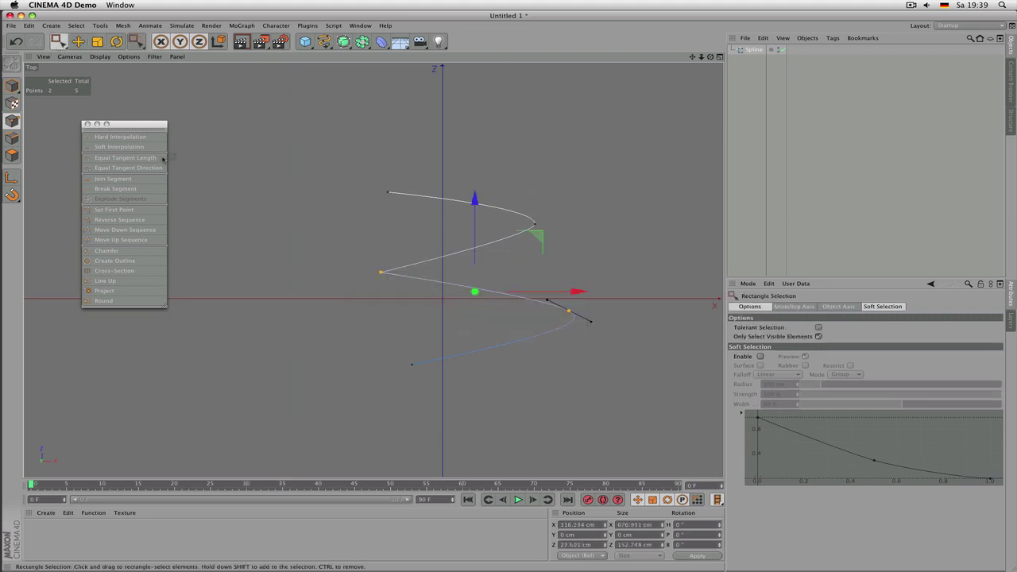
pyautogui.click(139, 159)
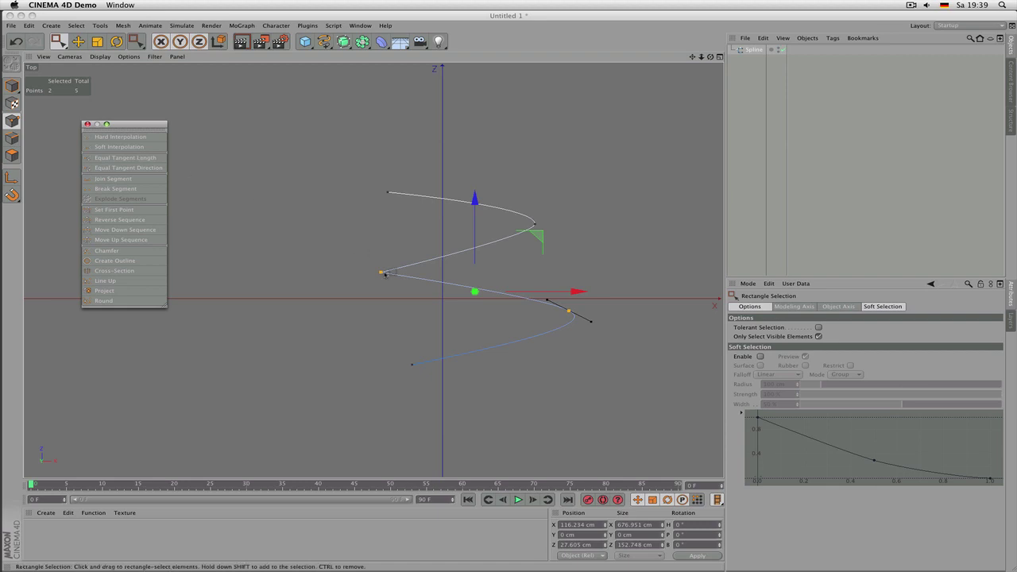
pyautogui.moveTo(505, 204); pyautogui.dragTo(601, 372)
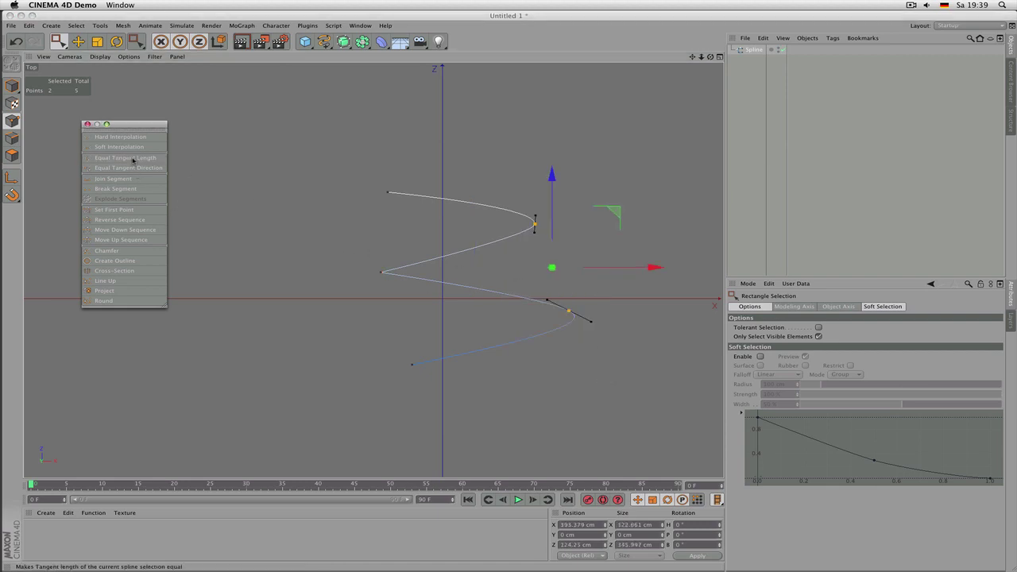
pyautogui.click(151, 169)
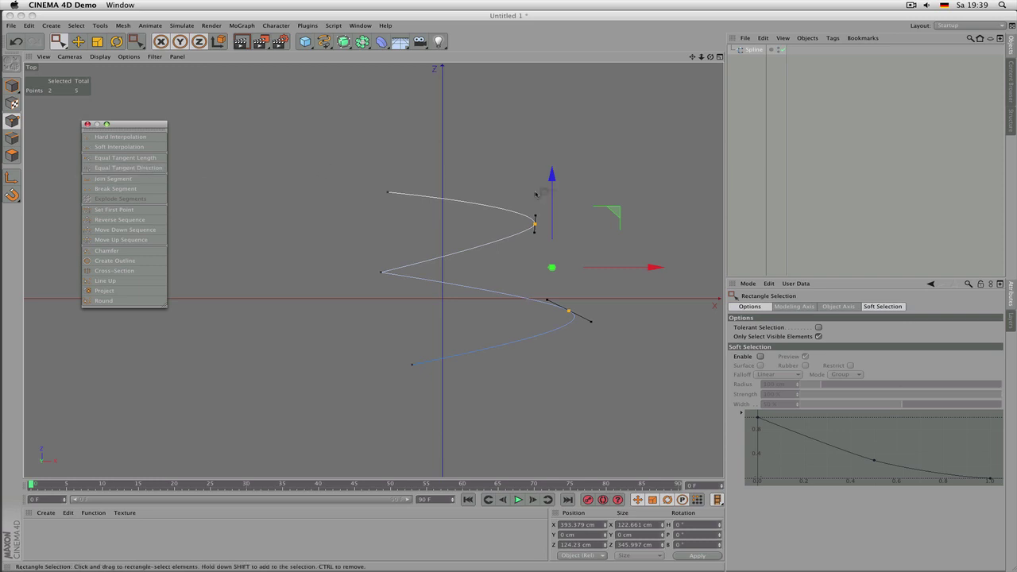
# Step: Apply Equal Tangent Length to the spline's first two points, and again with the fourth point added to the selection
pyautogui.moveTo(352, 175); pyautogui.dragTo(567, 238)
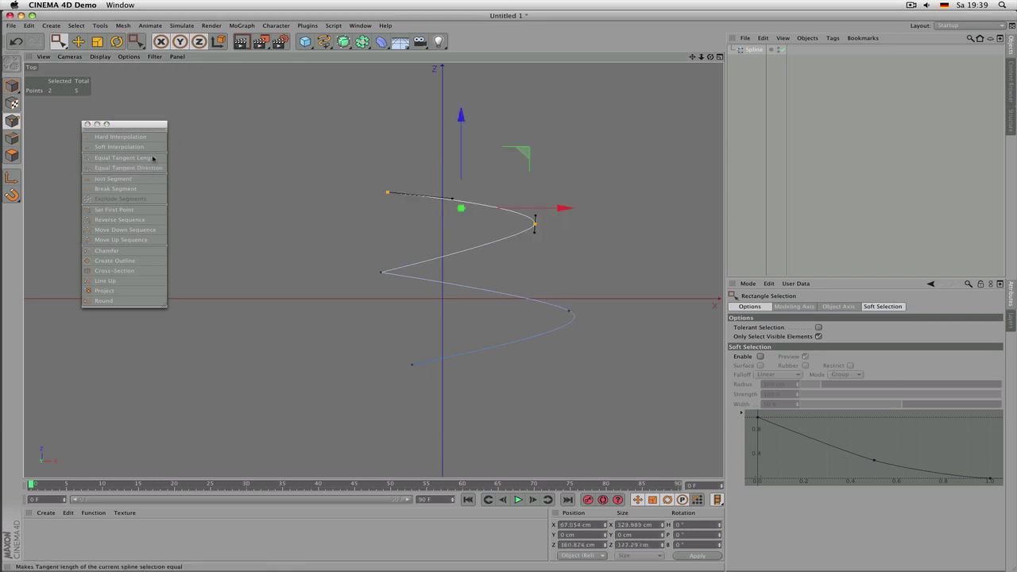
pyautogui.click(153, 158)
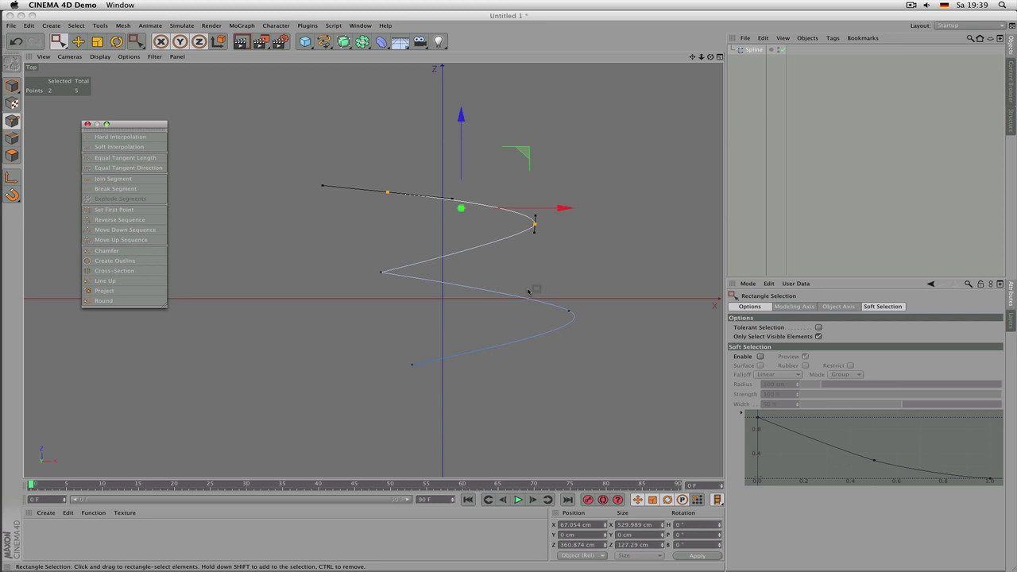
pyautogui.moveTo(528, 292); pyautogui.dragTo(588, 346)
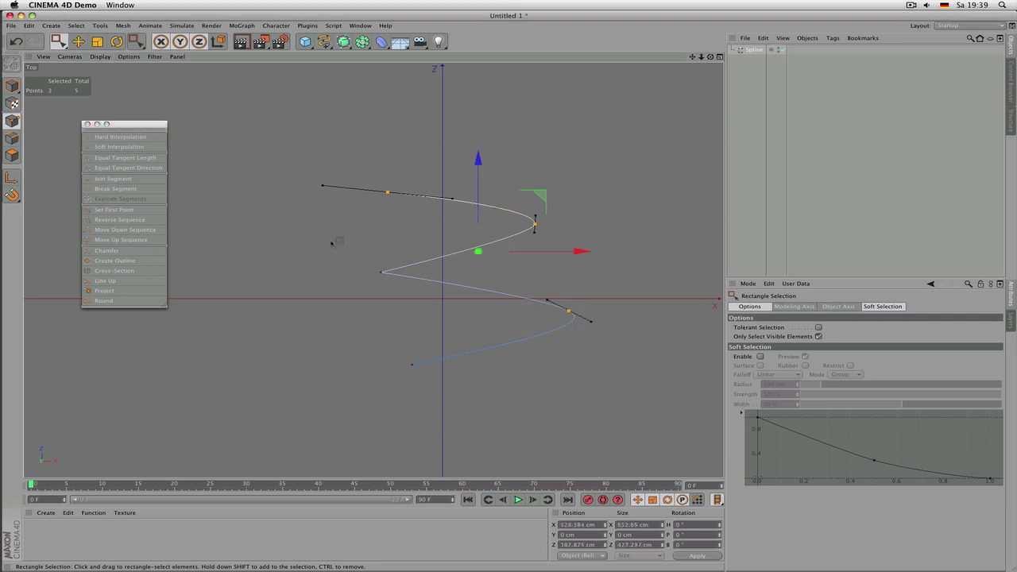
pyautogui.click(146, 162)
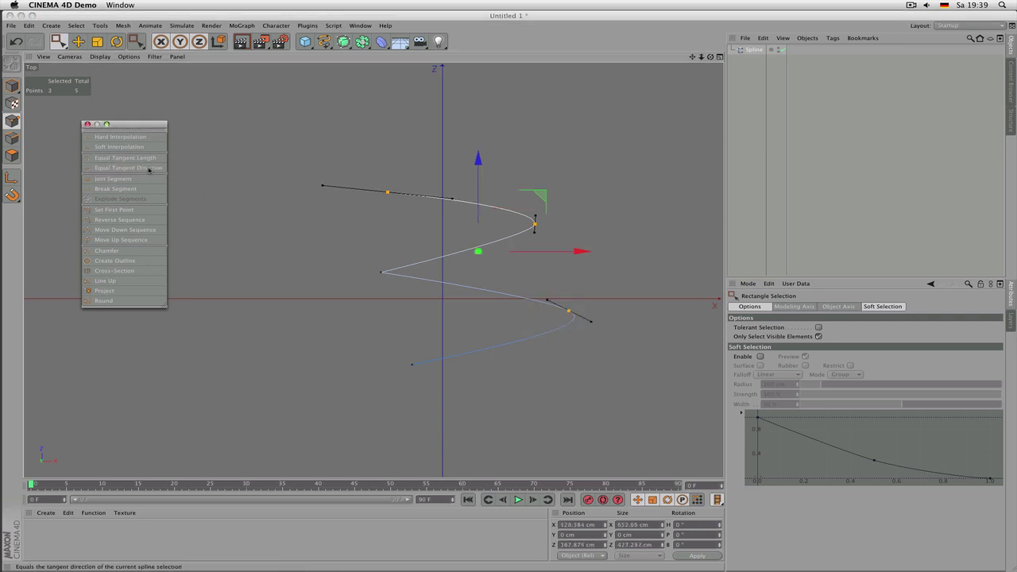
# Step: Select only the spline's third point on the negative X side and apply Break Segment to it
pyautogui.scroll(3, 427, 230)
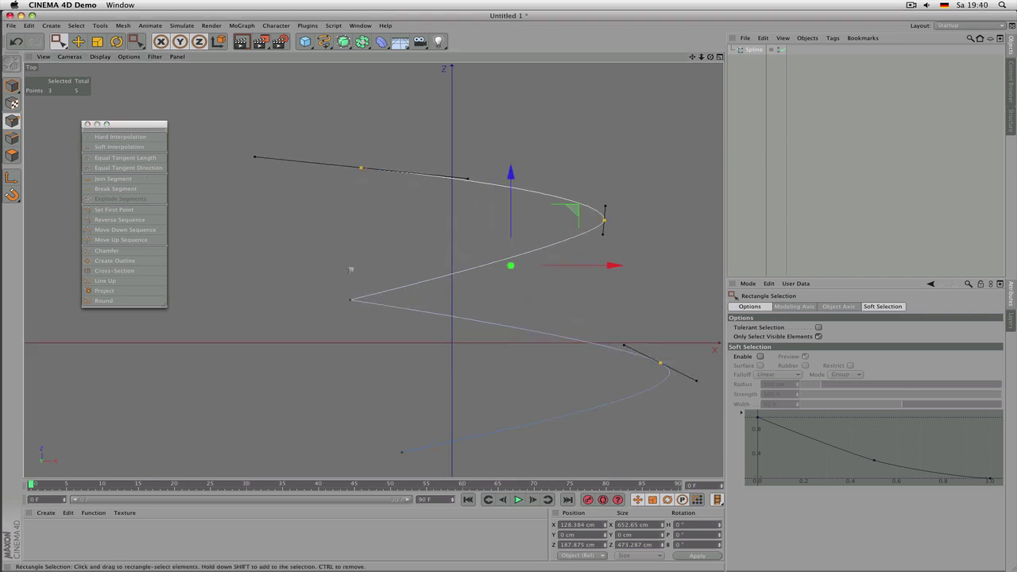
pyautogui.moveTo(351, 270); pyautogui.dragTo(326, 340)
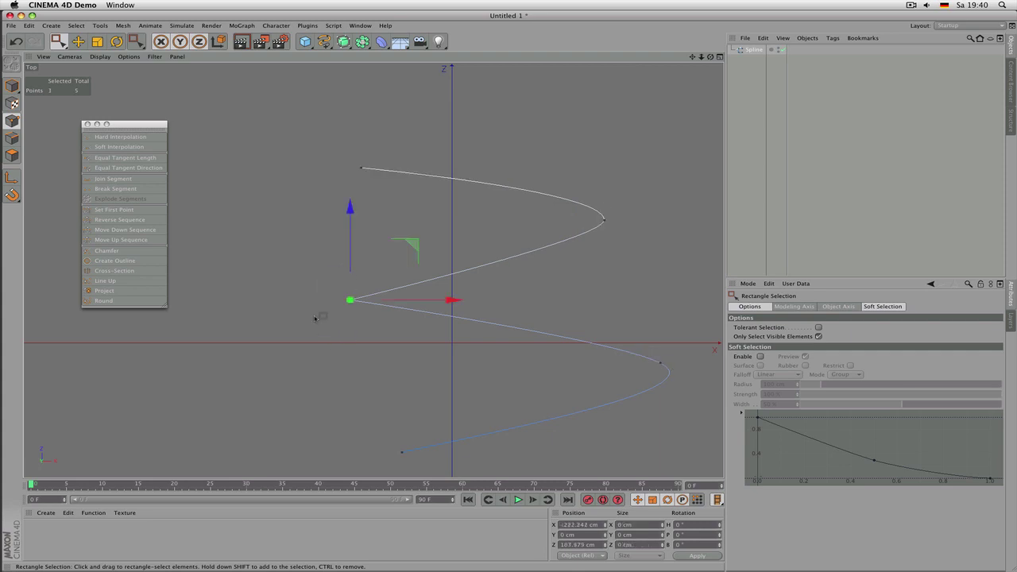
pyautogui.click(145, 192)
pyautogui.scroll(-1, 479, 254)
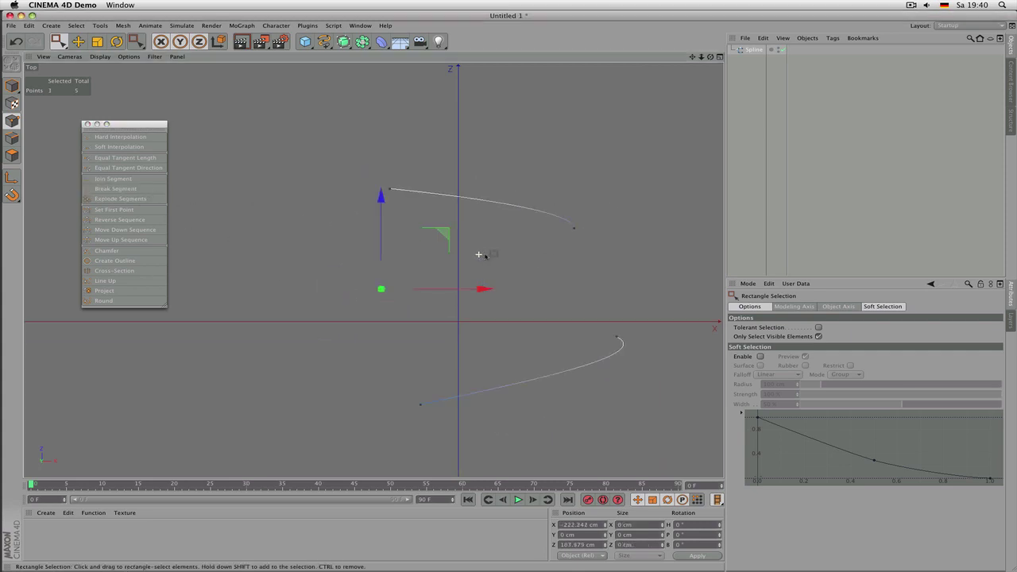
# Step: Delete the isolated point between the two segments and move the upper segment's inner end point to about X 241 cm, Z 215 cm
pyautogui.moveTo(556, 216); pyautogui.dragTo(601, 262)
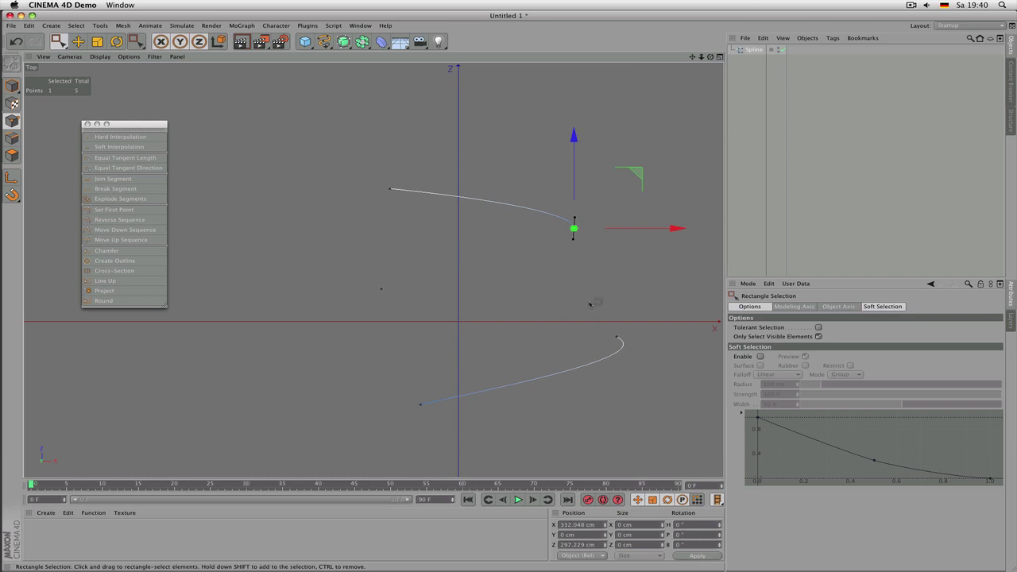
pyautogui.moveTo(371, 174); pyautogui.dragTo(404, 207)
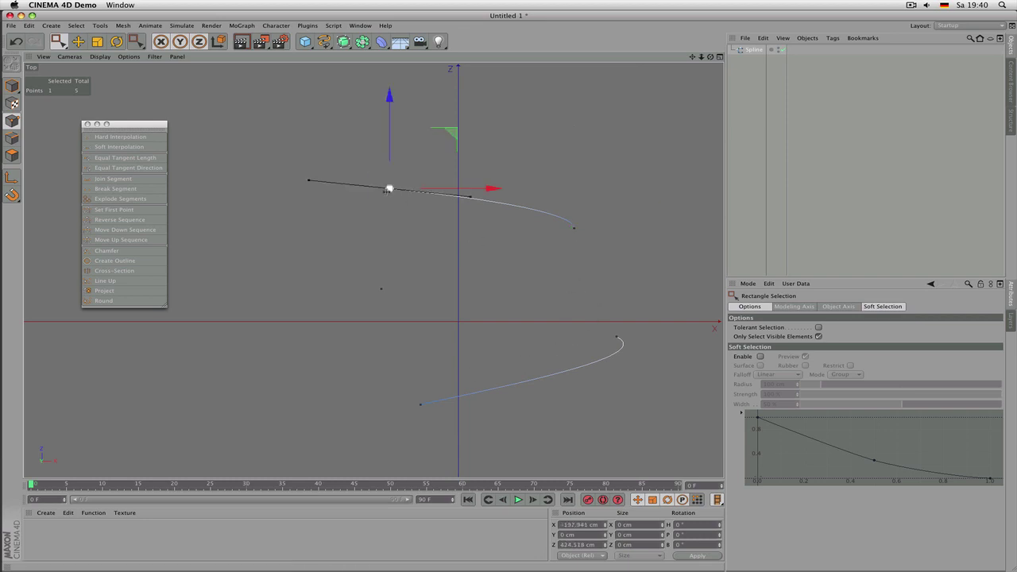
pyautogui.moveTo(610, 317); pyautogui.dragTo(632, 344)
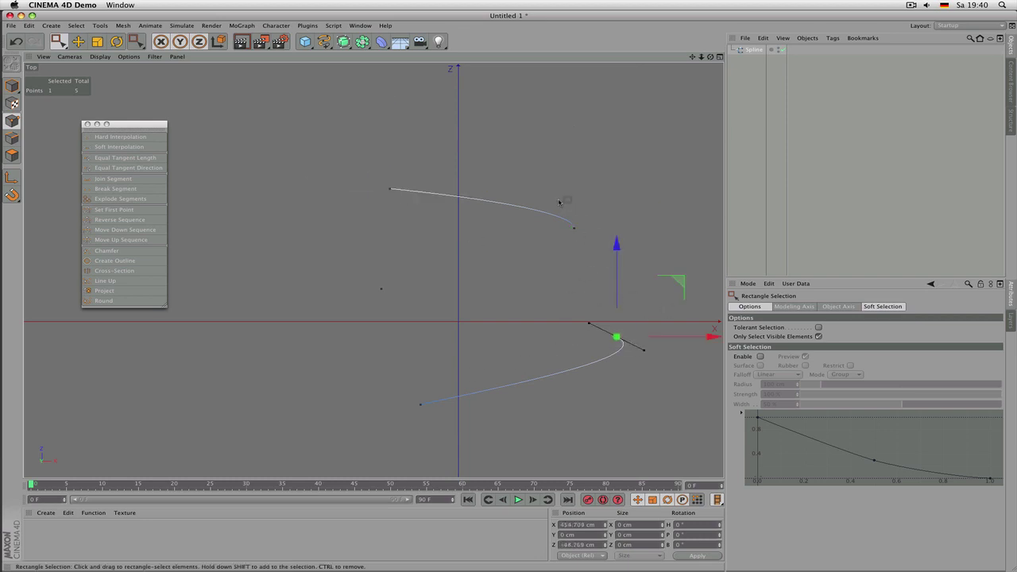
pyautogui.moveTo(551, 216); pyautogui.dragTo(591, 251)
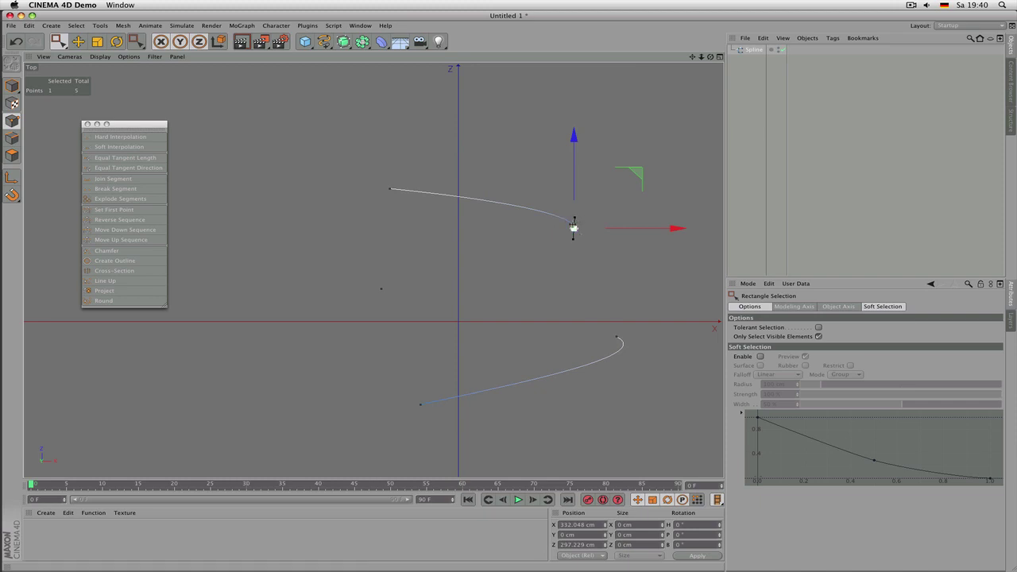
pyautogui.moveTo(354, 255); pyautogui.dragTo(409, 347)
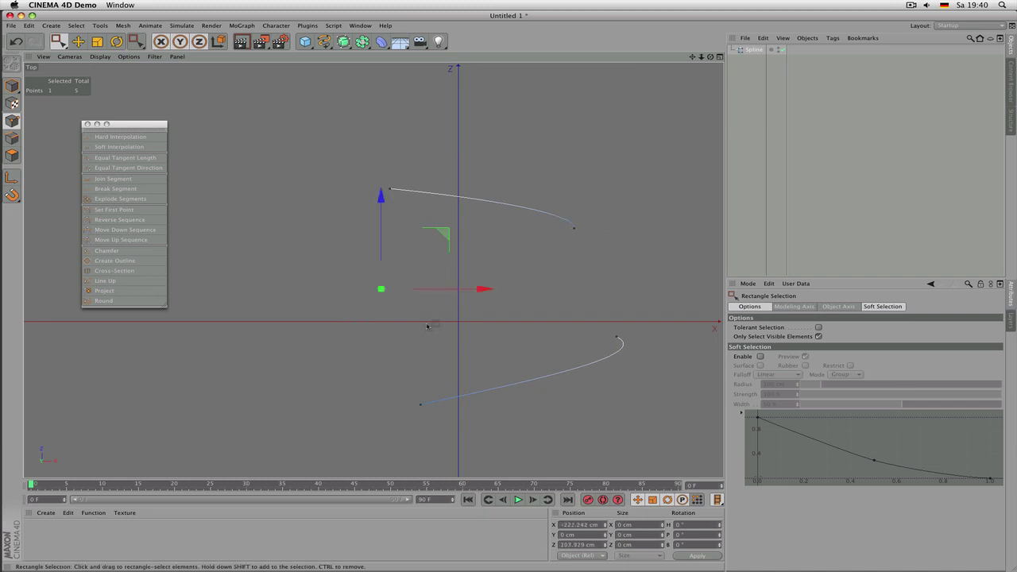
pyautogui.press('Delete')
pyautogui.moveTo(529, 203); pyautogui.dragTo(564, 292)
pyautogui.press('e')
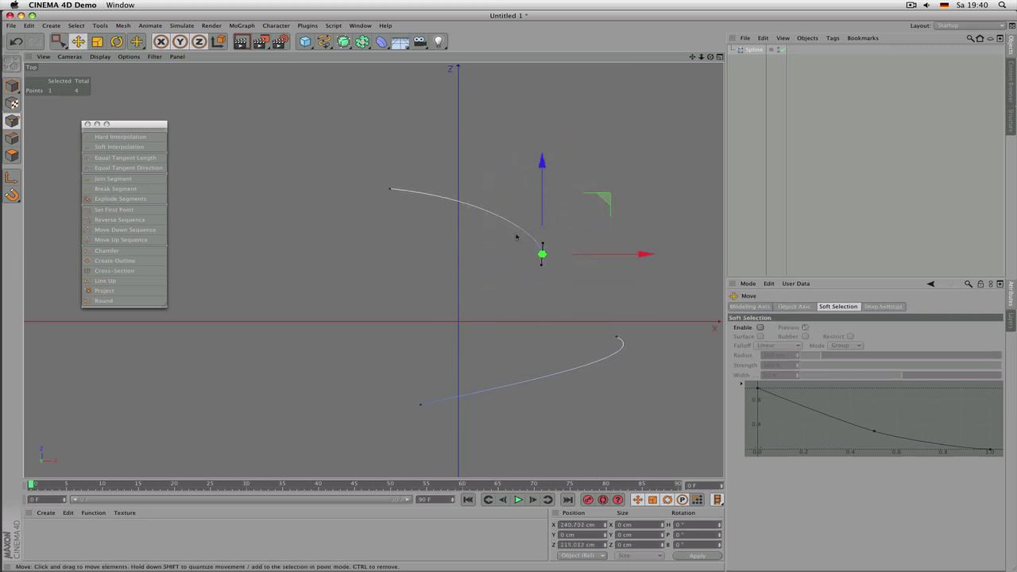
# Step: Join the upper segment's moved end point to the lower segment's end point on the negative X side, and clear the selection
pyautogui.press('0')
pyautogui.moveTo(500, 227); pyautogui.dragTo(651, 356)
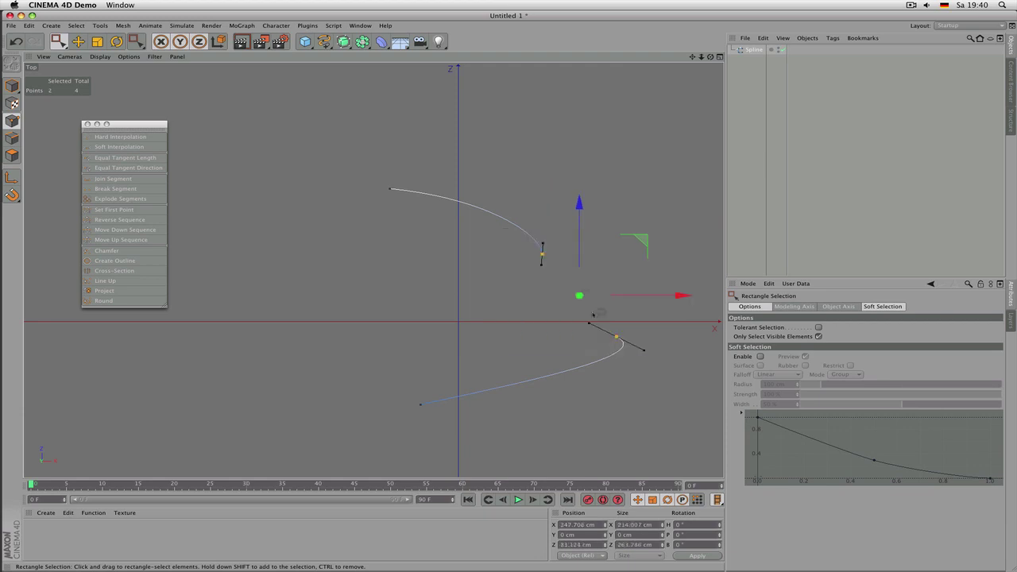
pyautogui.click(541, 254)
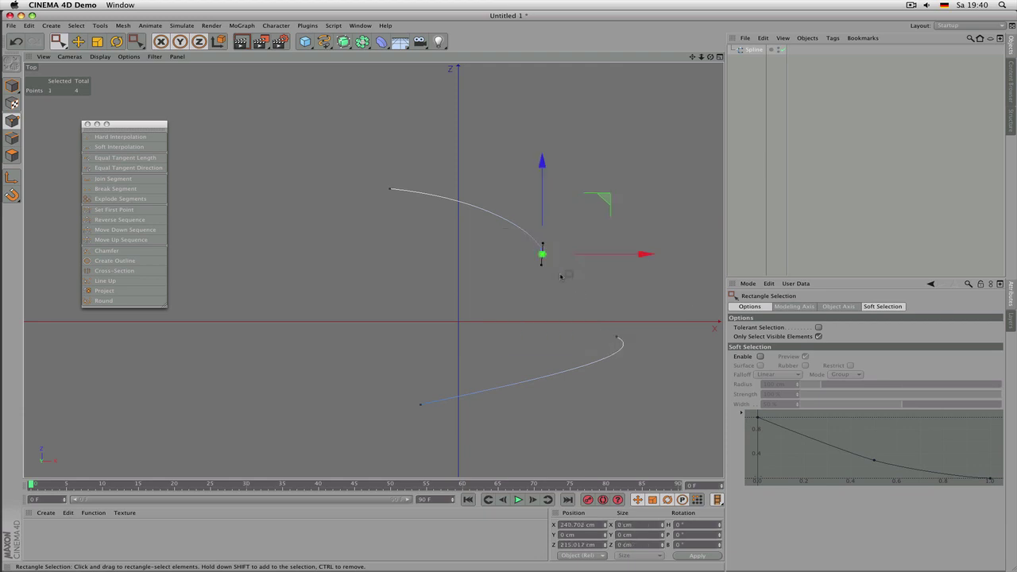
pyautogui.keyDown('shift'); pyautogui.moveTo(386, 386); pyautogui.dragTo(443, 434); pyautogui.keyUp('shift')
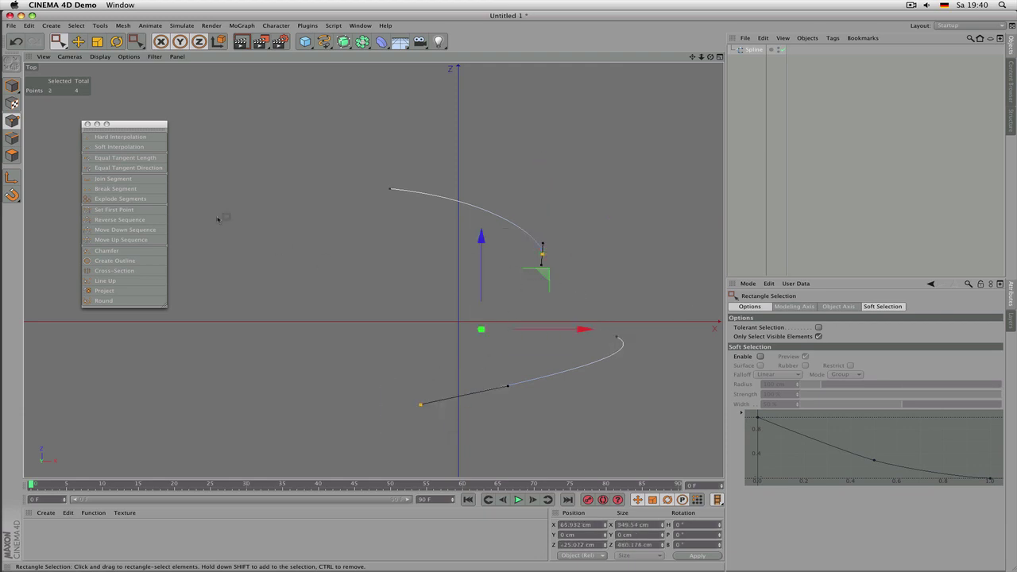
pyautogui.click(130, 183)
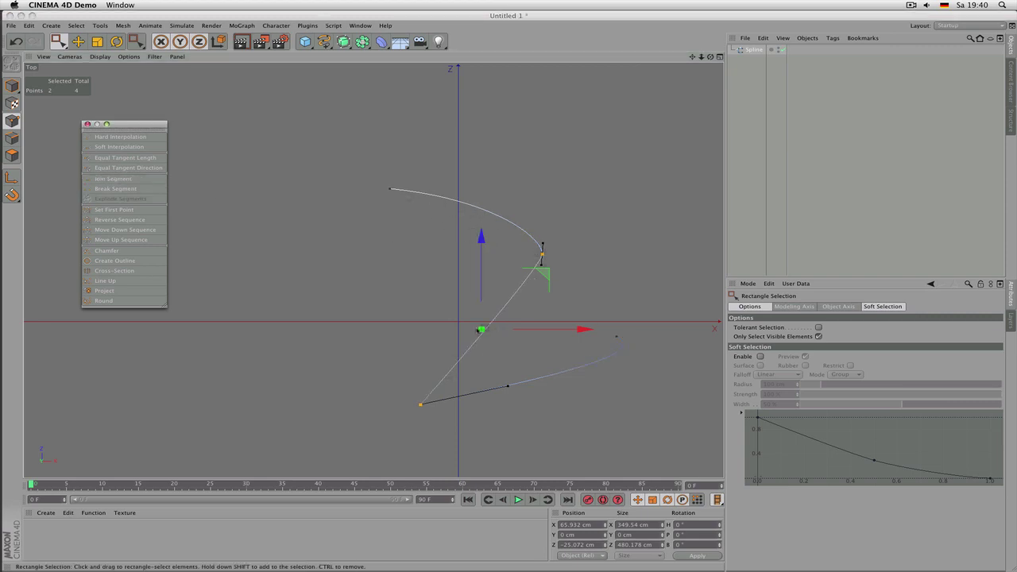
pyautogui.click(602, 225)
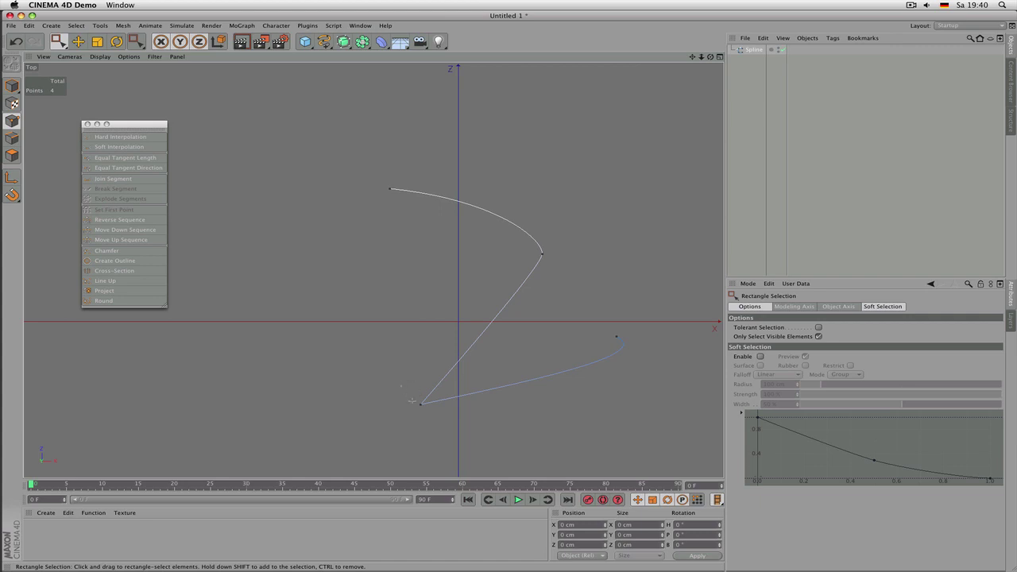
# Step: Set the open end point just below the X axis as the spline's first point and reverse the point sequence
pyautogui.moveTo(403, 397); pyautogui.dragTo(439, 430)
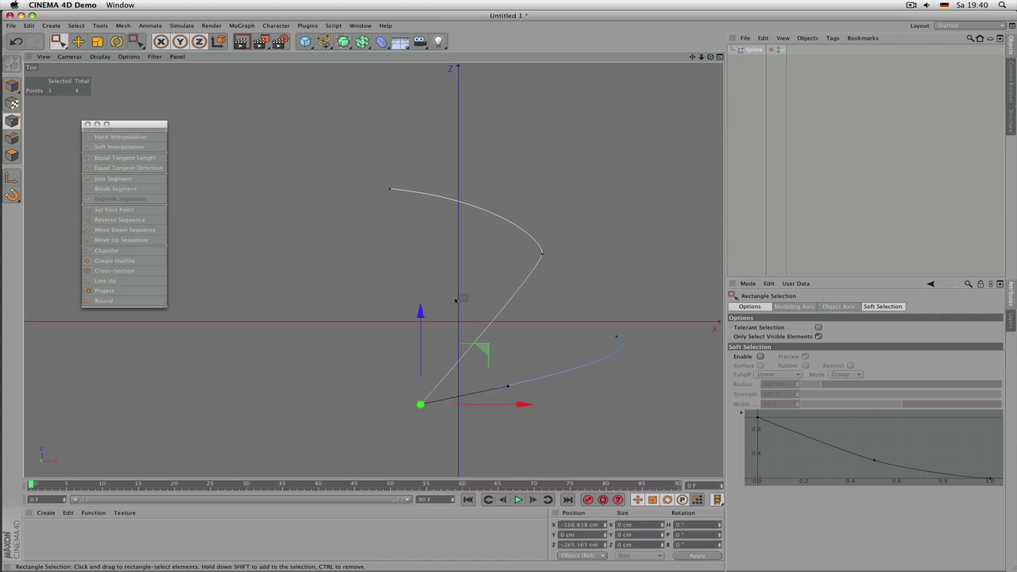
pyautogui.click(384, 185)
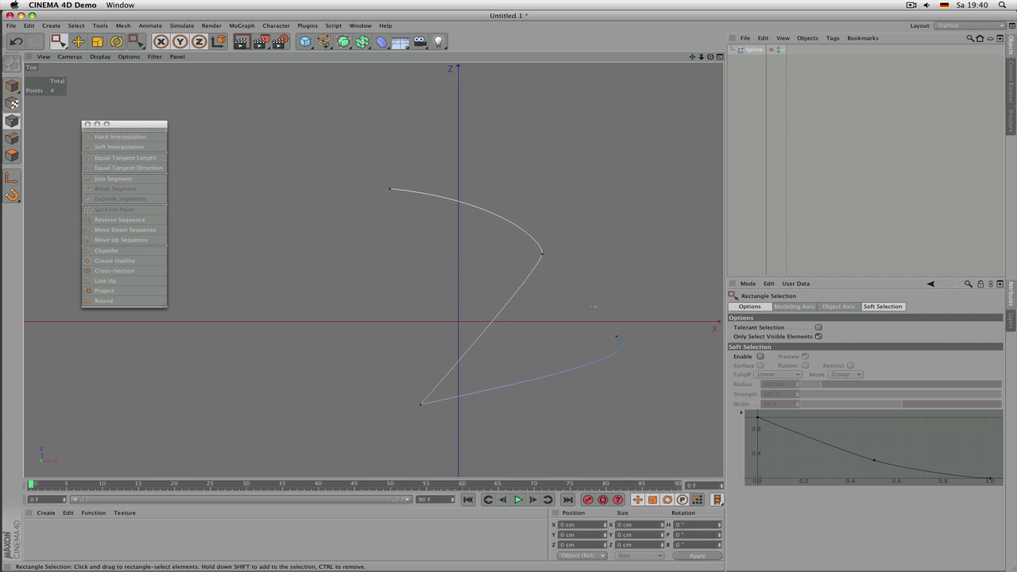
pyautogui.moveTo(595, 310); pyautogui.dragTo(650, 352)
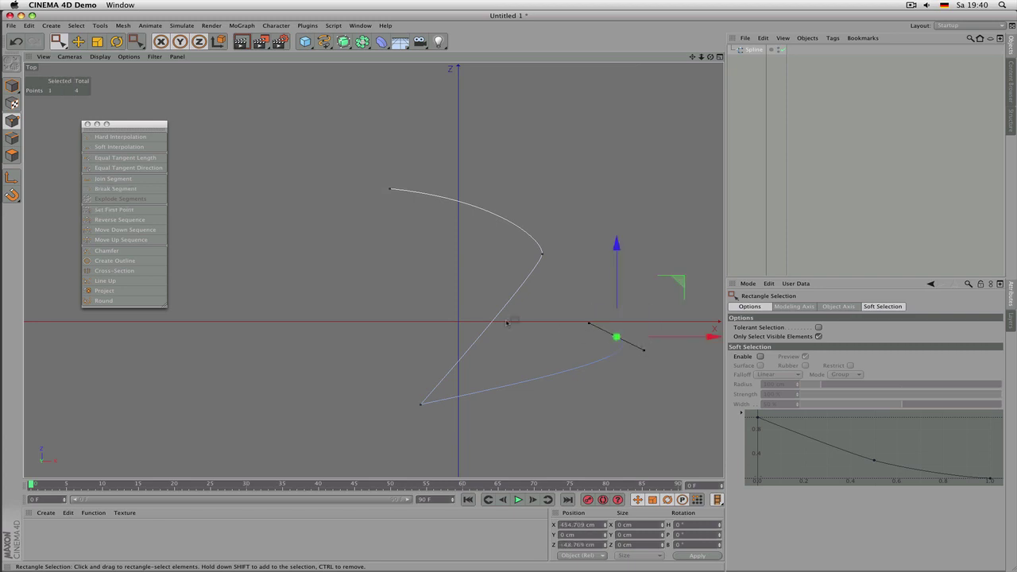
pyautogui.click(134, 212)
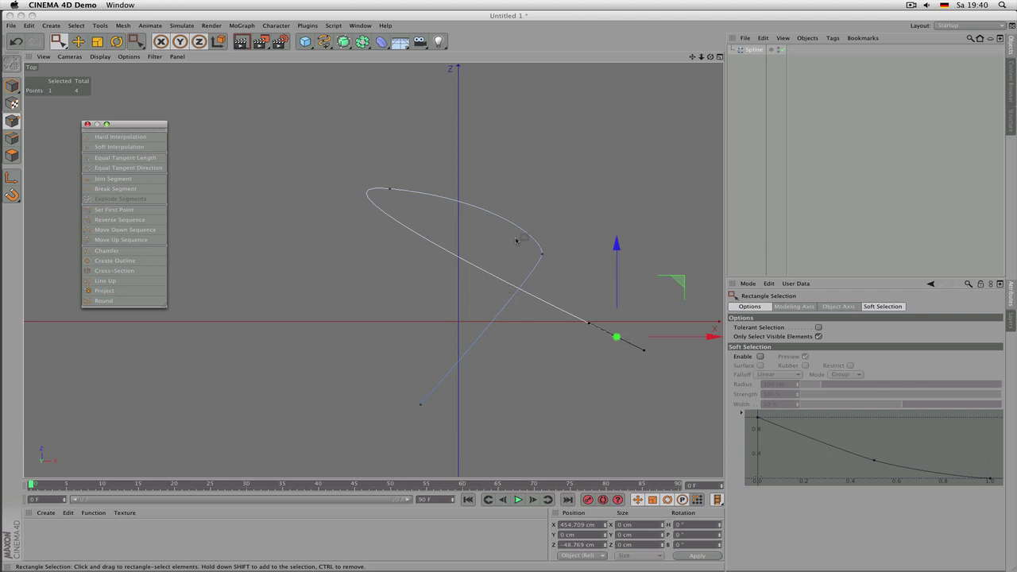
pyautogui.click(135, 221)
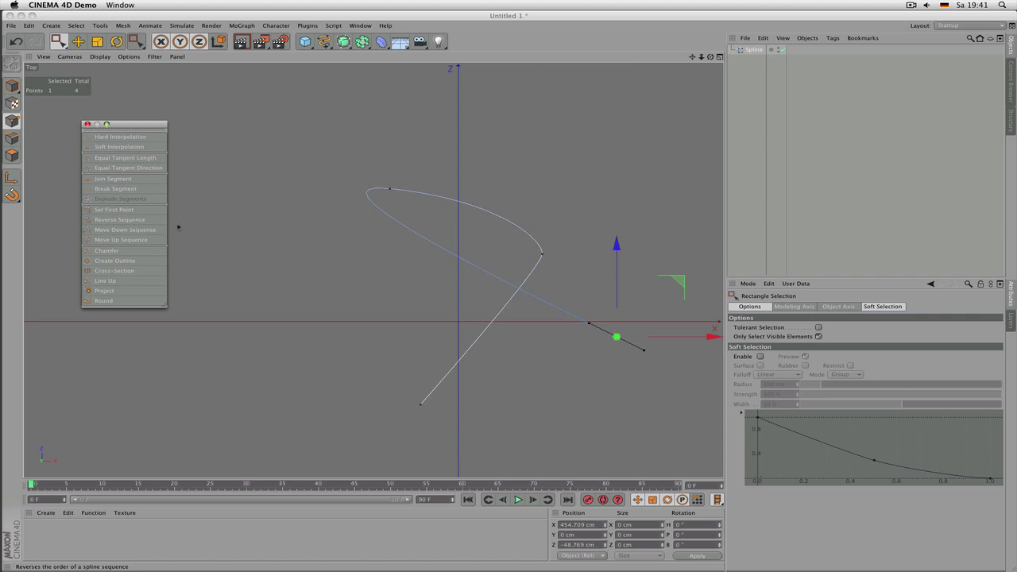
# Step: Show the spline's point coordinates in the Structure manager and set the X position of point 3 to 250 cm
pyautogui.moveTo(413, 395); pyautogui.dragTo(432, 424)
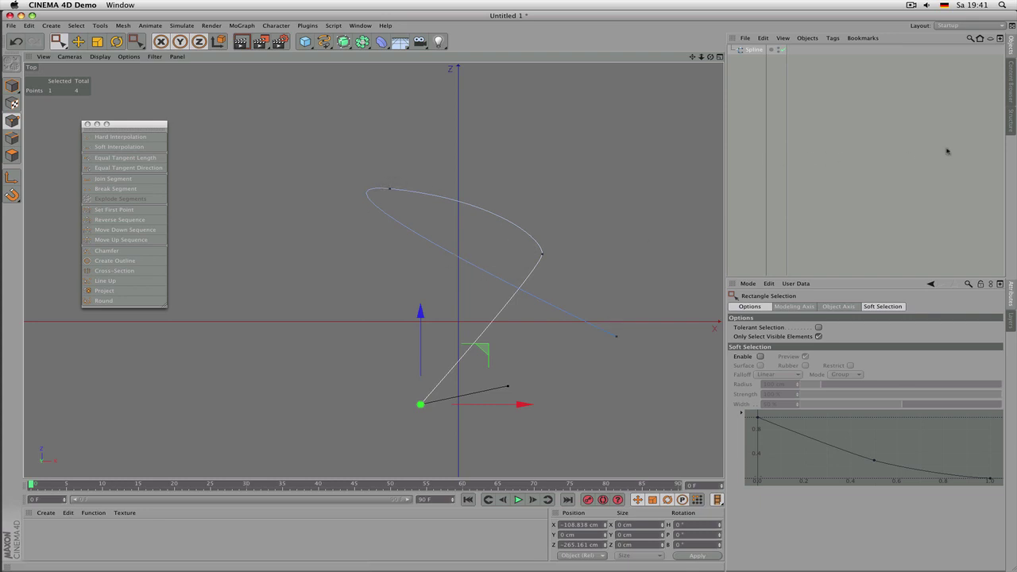
pyautogui.click(1012, 123)
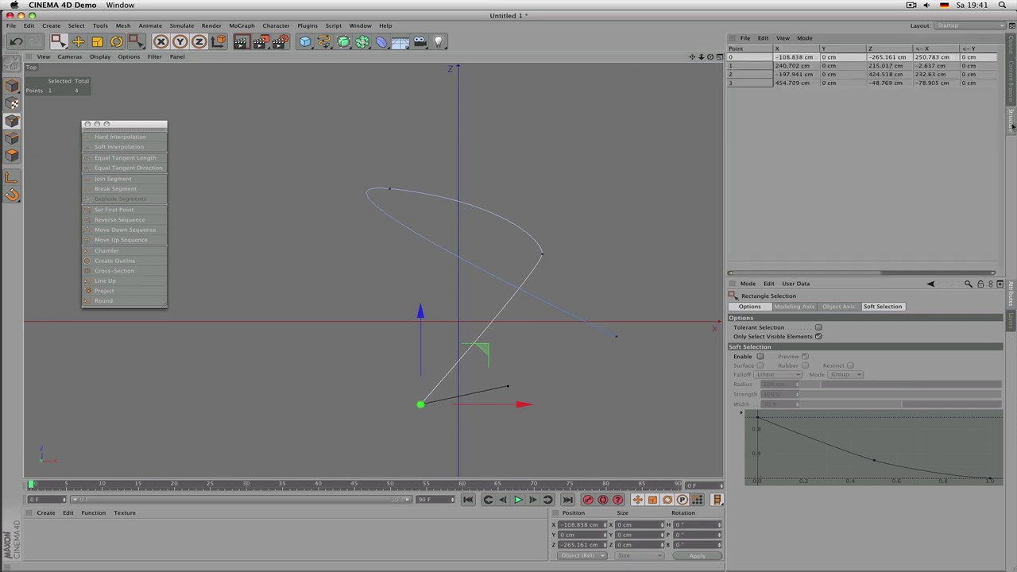
pyautogui.click(760, 67)
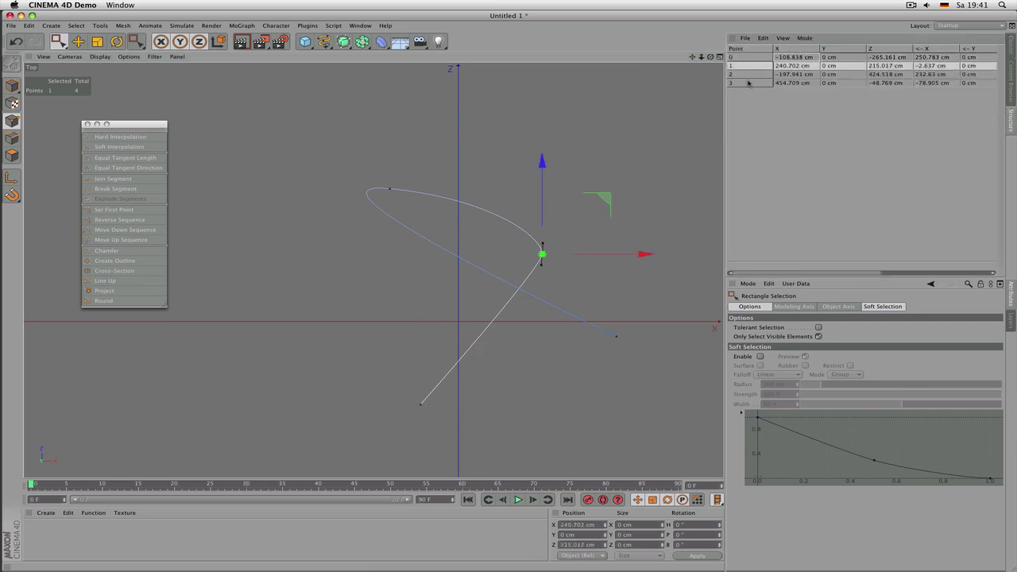
pyautogui.click(747, 74)
pyautogui.click(746, 84)
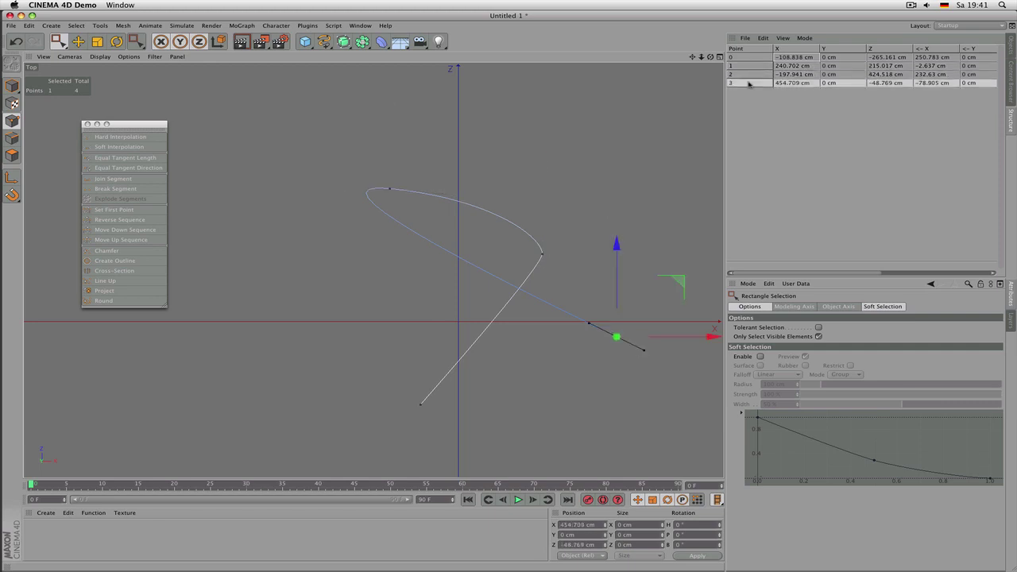
pyautogui.doubleClick(795, 83)
pyautogui.write('250')
pyautogui.press('Return')
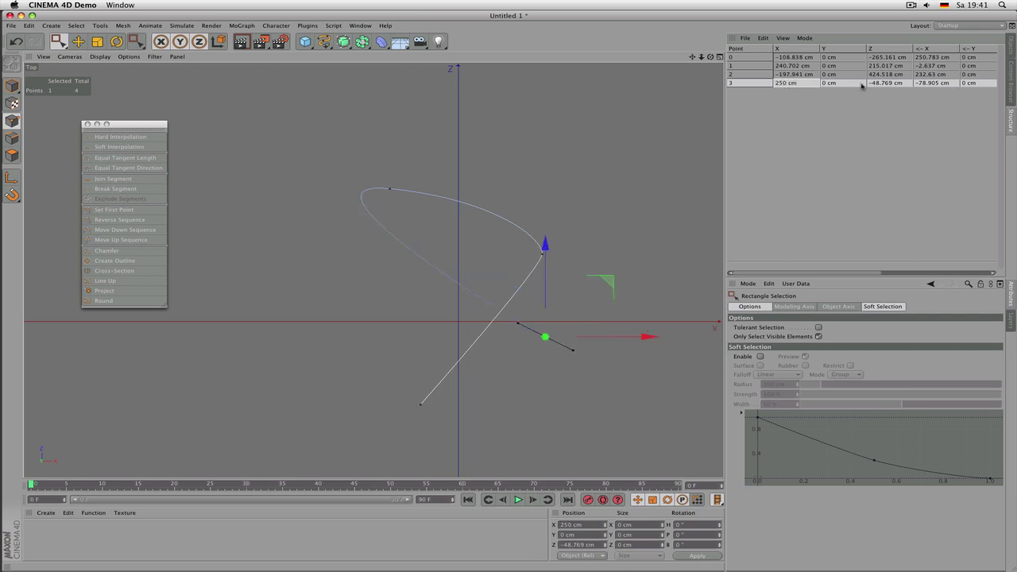
# Step: Select the spline's upper-left point and set its left tangent X value to 50 cm in the point table
pyautogui.moveTo(859, 275); pyautogui.dragTo(890, 275)
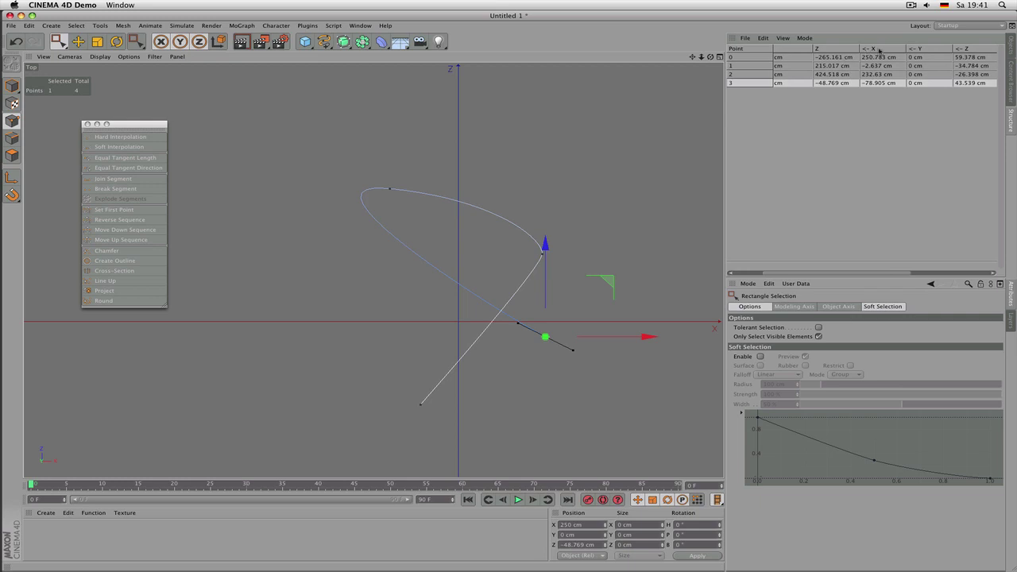
pyautogui.moveTo(886, 274); pyautogui.dragTo(899, 128)
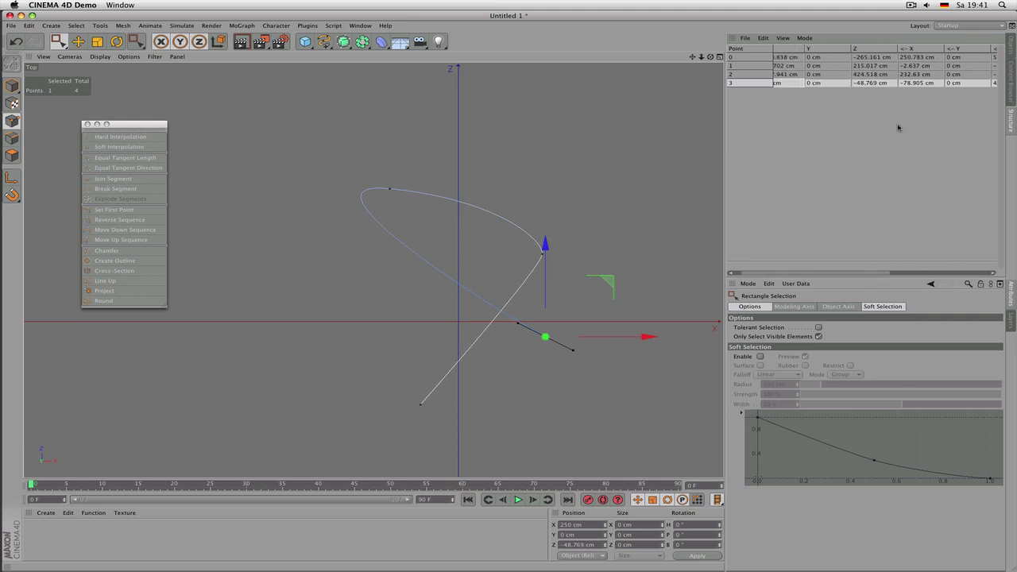
pyautogui.moveTo(376, 173); pyautogui.dragTo(428, 210)
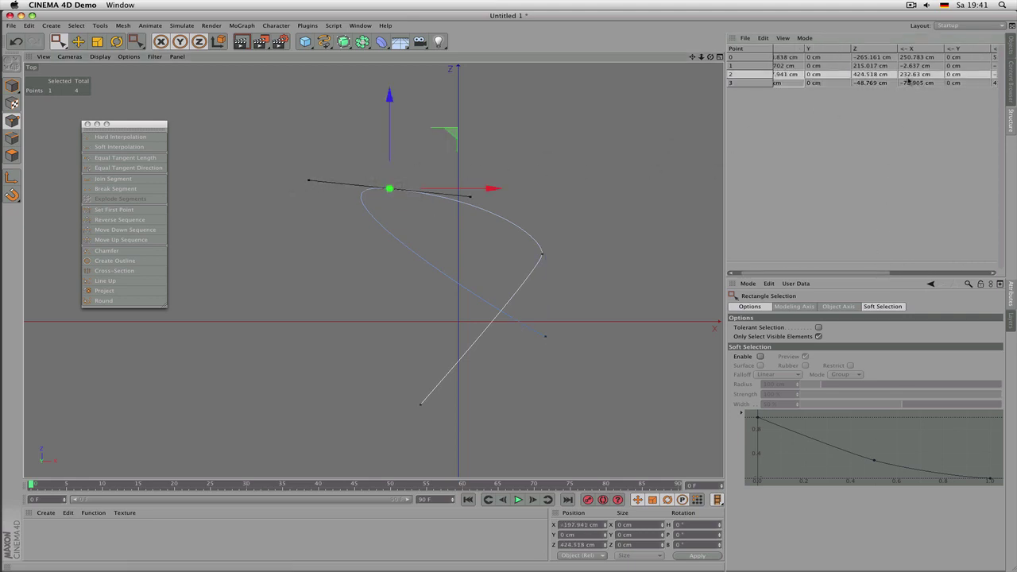
pyautogui.doubleClick(914, 76)
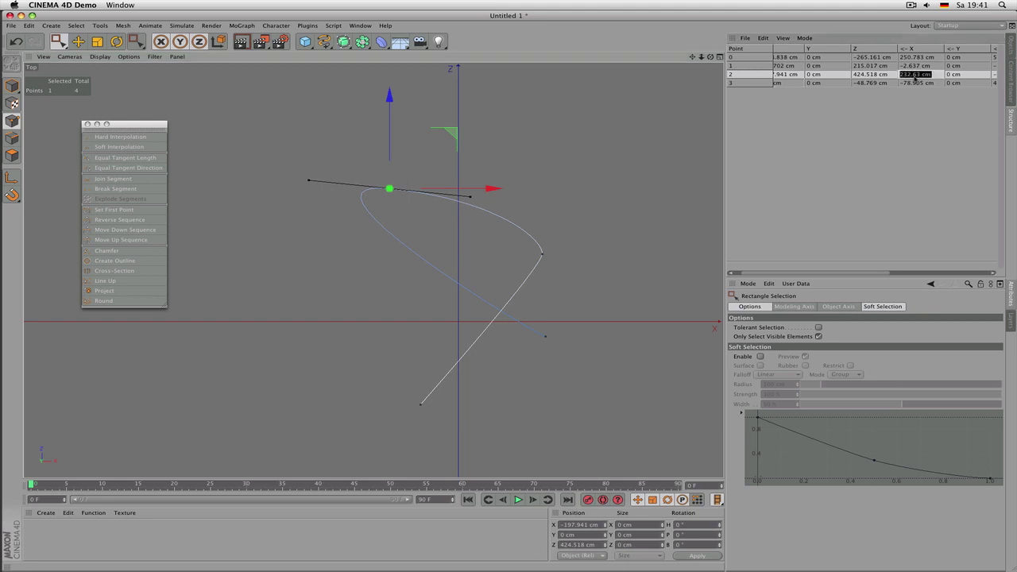
pyautogui.write('50')
pyautogui.press('Return')
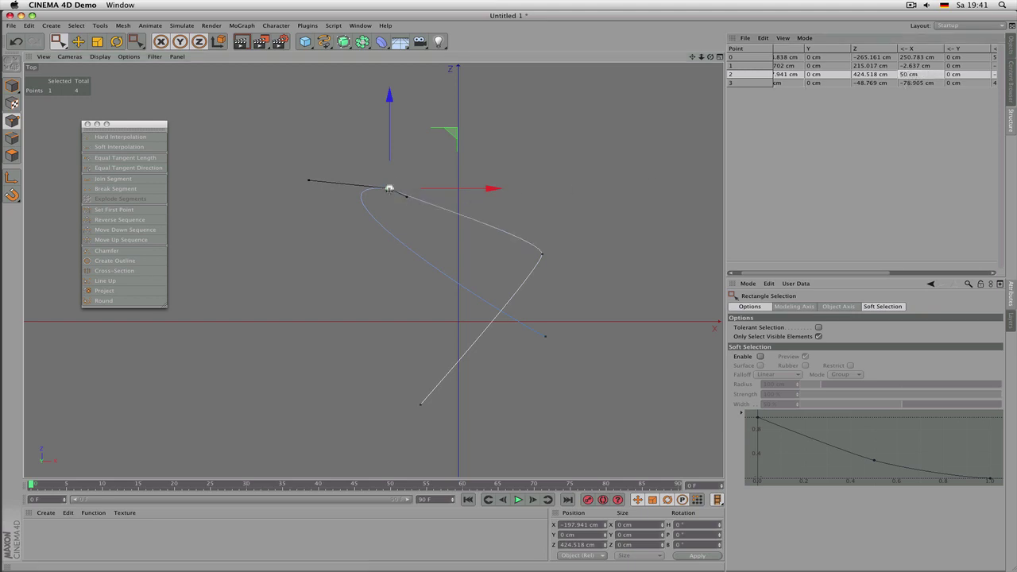
pyautogui.click(390, 188)
# Step: Duplicate point 3 in the point table and move the new point 4 to about X 556 cm, Z 93 cm
pyautogui.moveTo(851, 274); pyautogui.dragTo(808, 275)
pyautogui.click(767, 83)
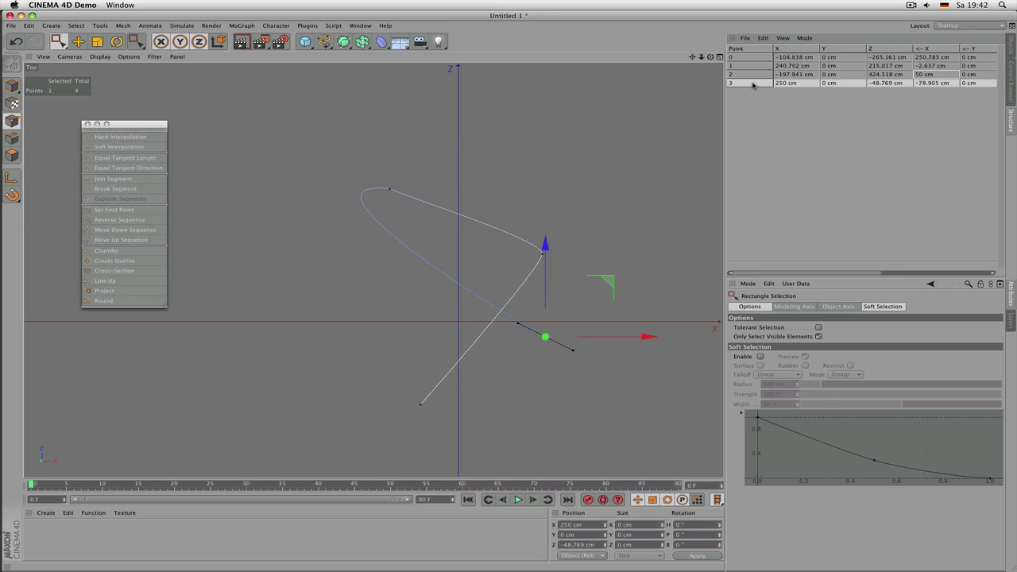
pyautogui.moveTo(753, 85); pyautogui.dragTo(755, 94)
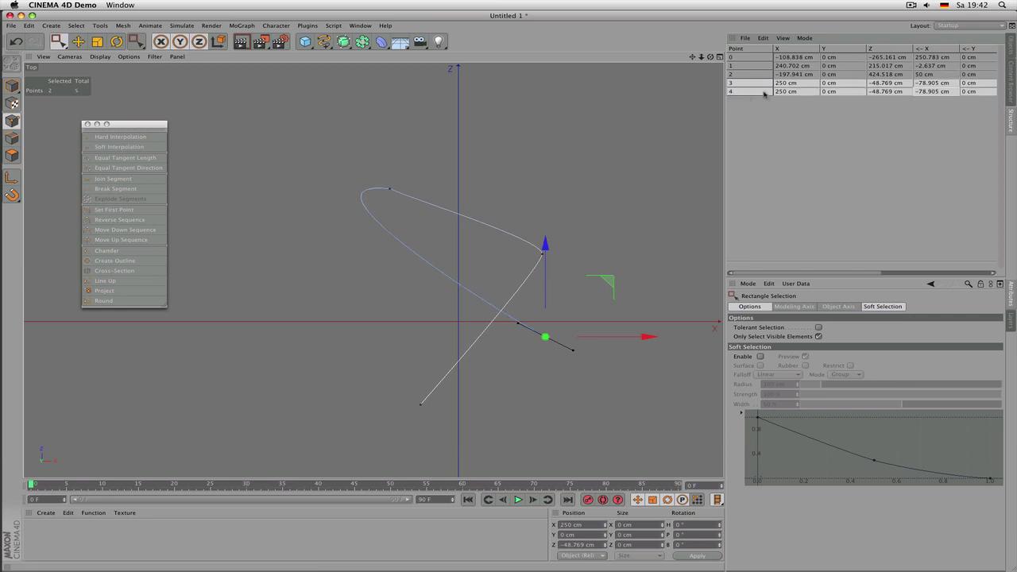
pyautogui.click(764, 93)
pyautogui.press('e')
pyautogui.moveTo(601, 227); pyautogui.dragTo(703, 192)
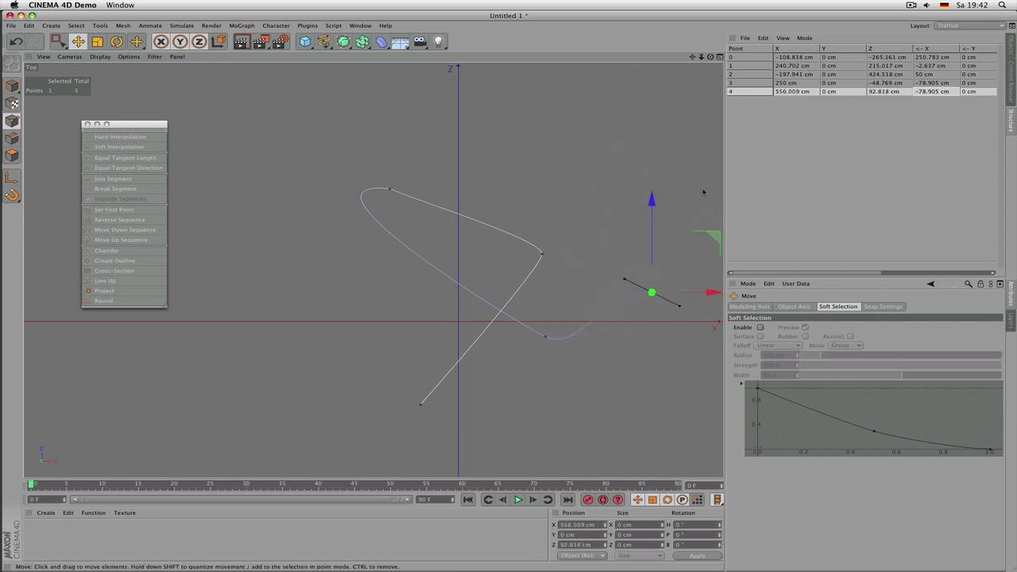
# Step: Select point 2 in the point table and delete it from the spline
pyautogui.click(754, 83)
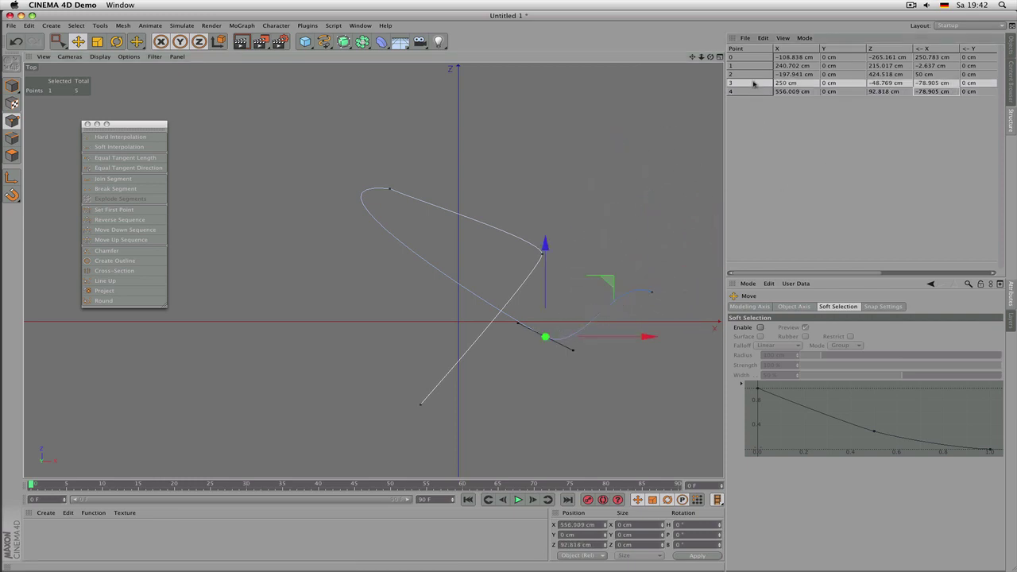
pyautogui.click(753, 74)
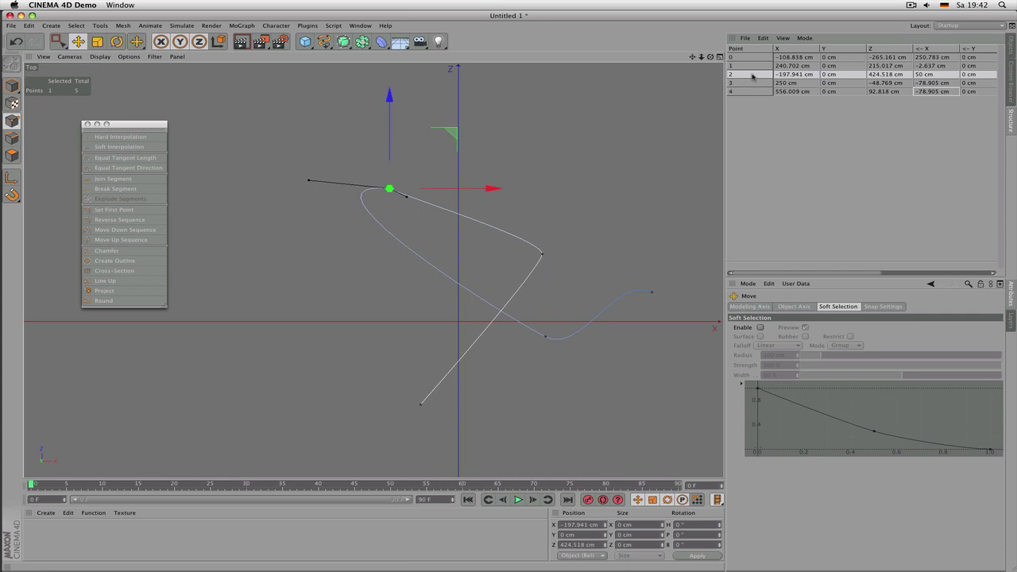
pyautogui.press('Delete')
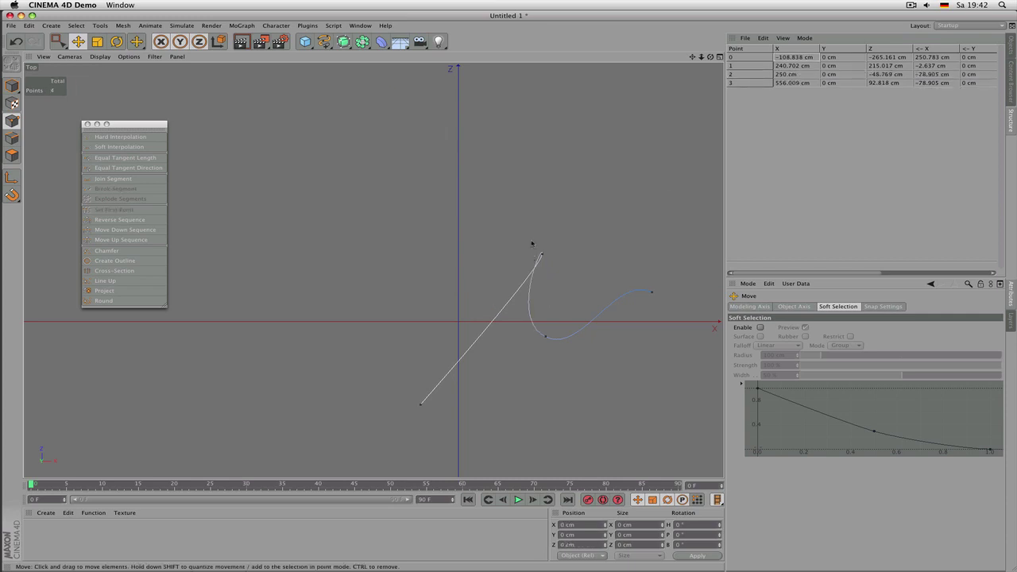
# Step: Move point 1 along X to about -93 cm and rotate its tangents to a slanted, flatter direction
pyautogui.click(541, 254)
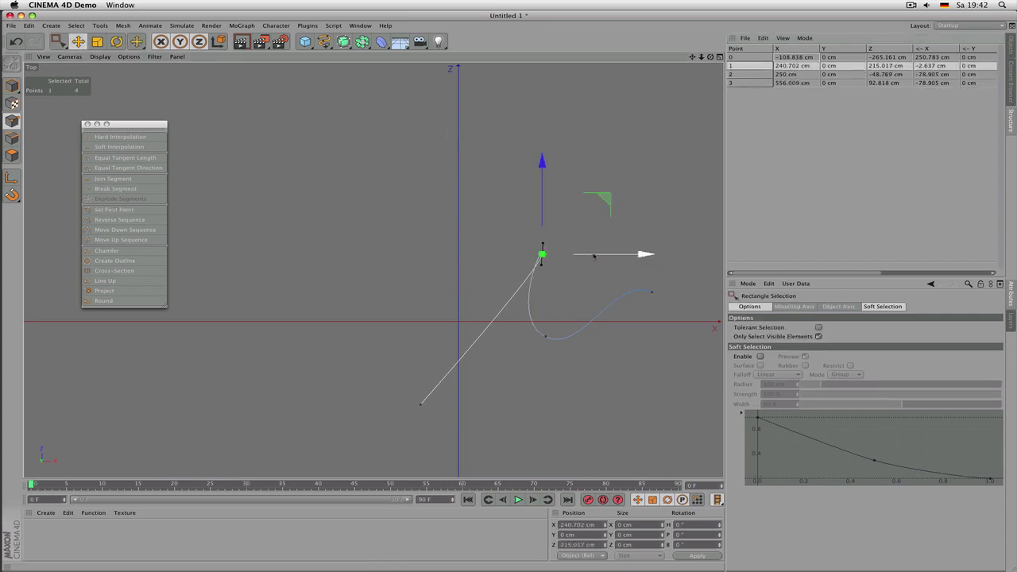
pyautogui.moveTo(583, 254); pyautogui.dragTo(471, 205)
pyautogui.press('r')
pyautogui.moveTo(556, 193); pyautogui.dragTo(538, 320)
# Step: Scale up point 1's tangents until the left tangent X value is about -123 cm
pyautogui.press('t')
pyautogui.moveTo(577, 292); pyautogui.dragTo(703, 293)
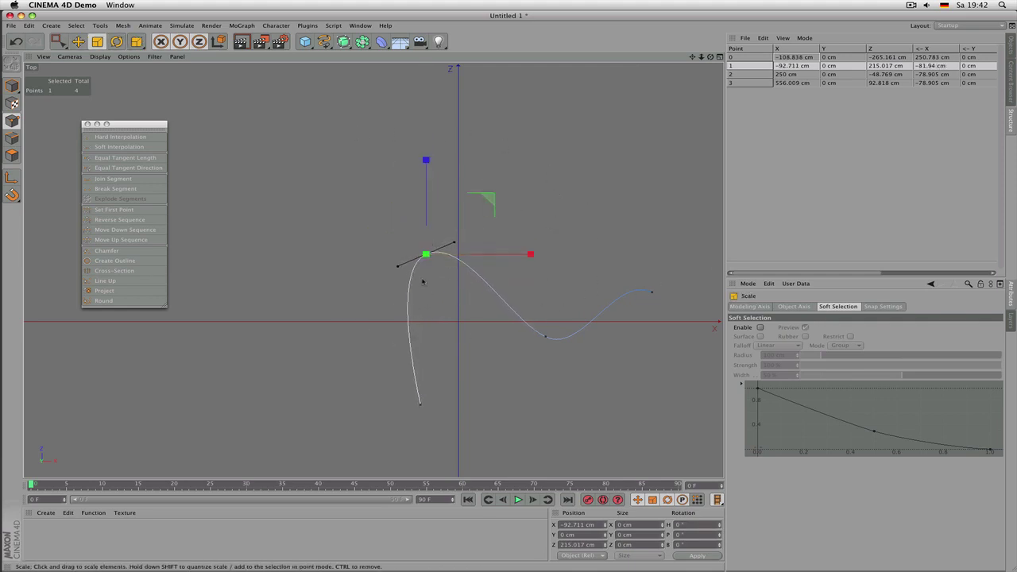
pyautogui.moveTo(604, 322); pyautogui.dragTo(696, 331)
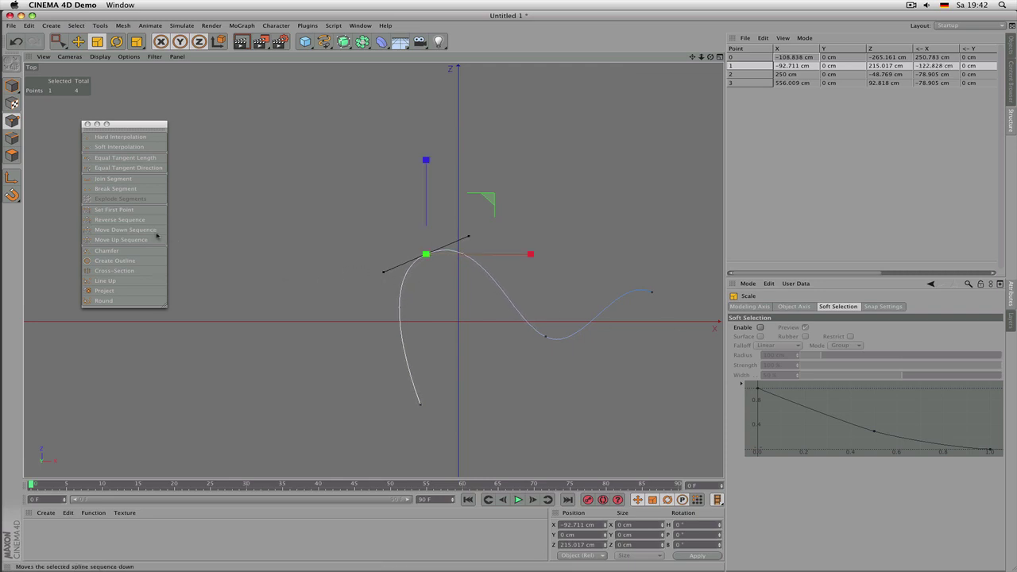
# Step: Select all four spline points and create a wide outline on the upper, outer side of the curve
pyautogui.press('0')
pyautogui.moveTo(246, 172); pyautogui.dragTo(538, 353)
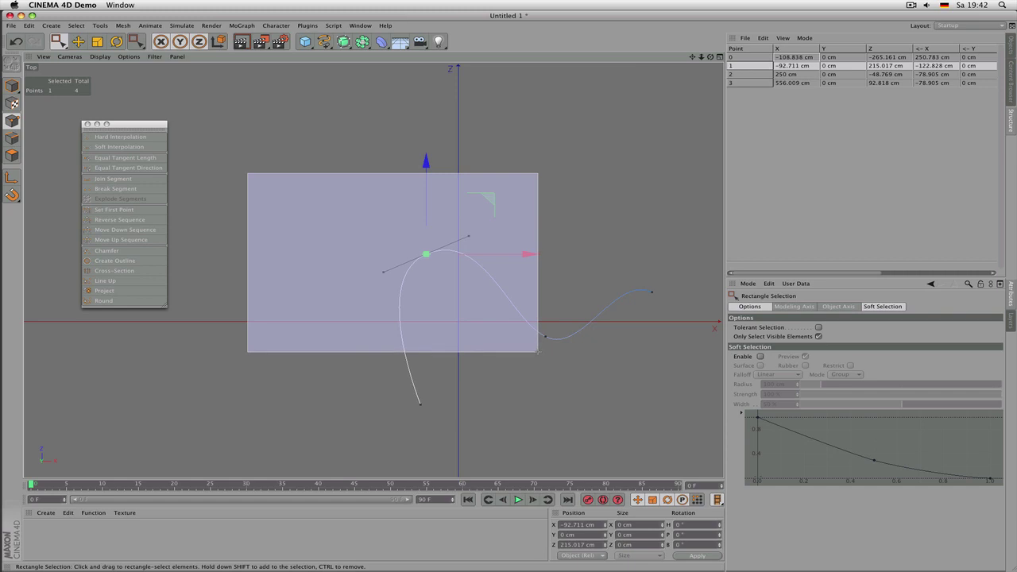
pyautogui.moveTo(538, 353); pyautogui.dragTo(696, 429)
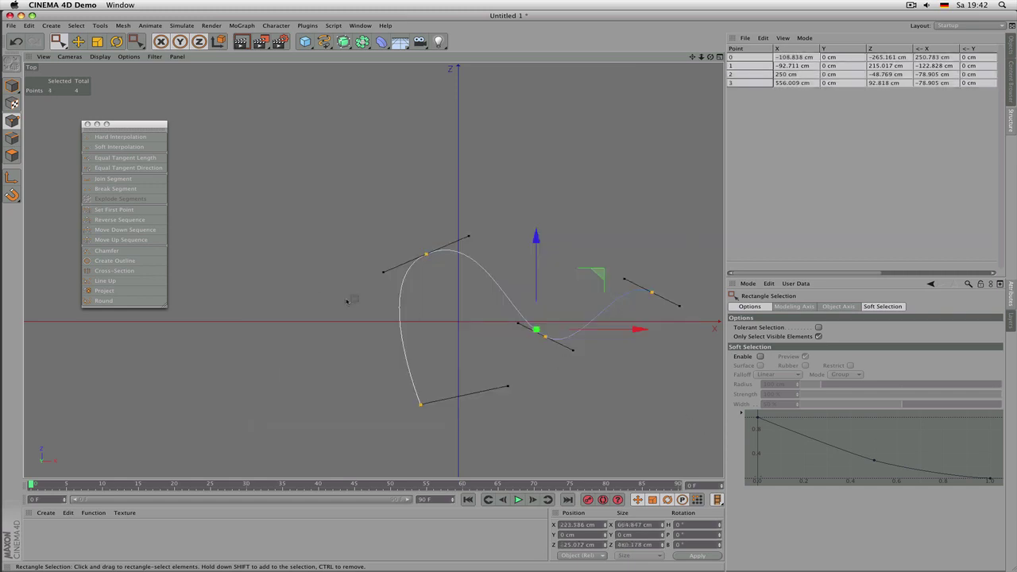
pyautogui.click(128, 263)
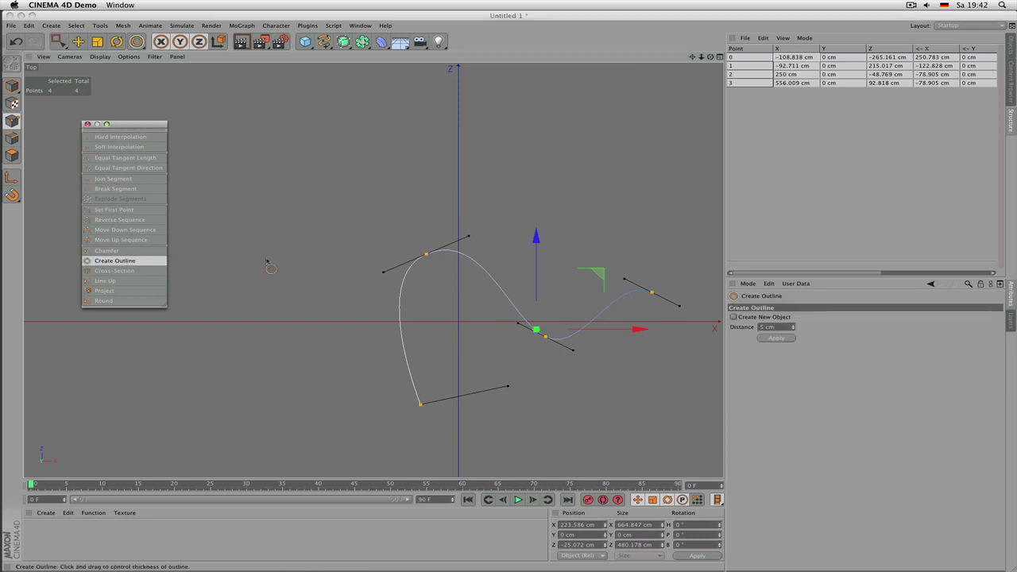
pyautogui.click(267, 261)
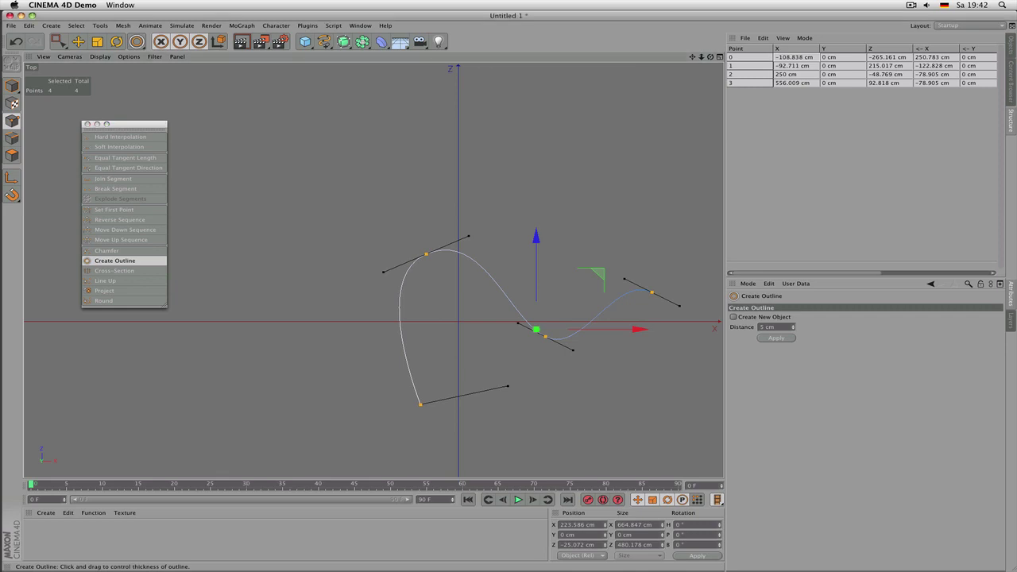
pyautogui.moveTo(267, 260); pyautogui.dragTo(410, 261)
pyautogui.moveTo(318, 261); pyautogui.dragTo(265, 260)
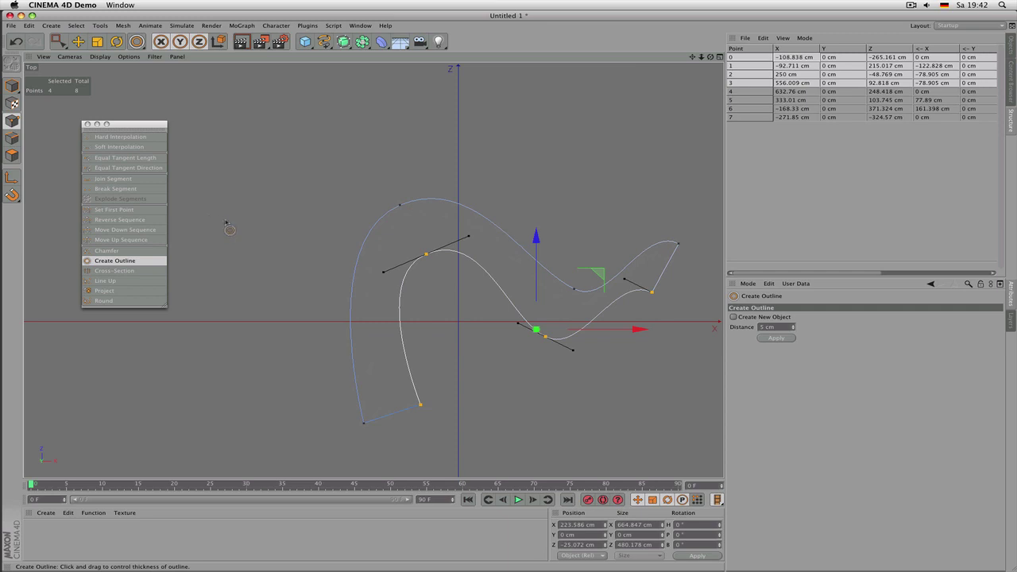
# Step: Chamfer the outline's lower-left corner point into a rounded corner
pyautogui.press('0')
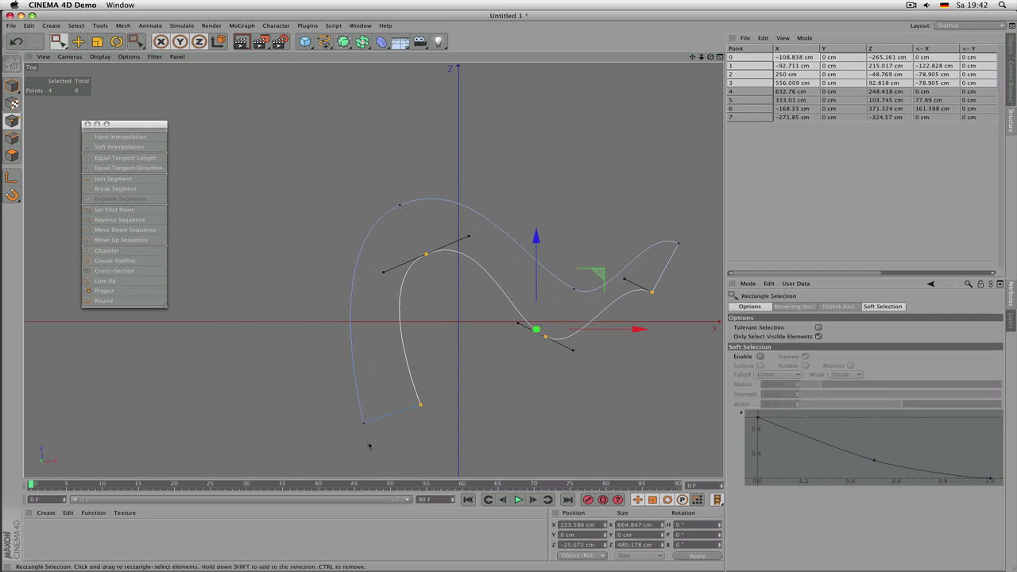
pyautogui.moveTo(368, 445); pyautogui.dragTo(386, 416)
pyautogui.click(107, 251)
# Step: Chamfer the outline's upper-right corner point with a radius of about 38 cm
pyautogui.press('0')
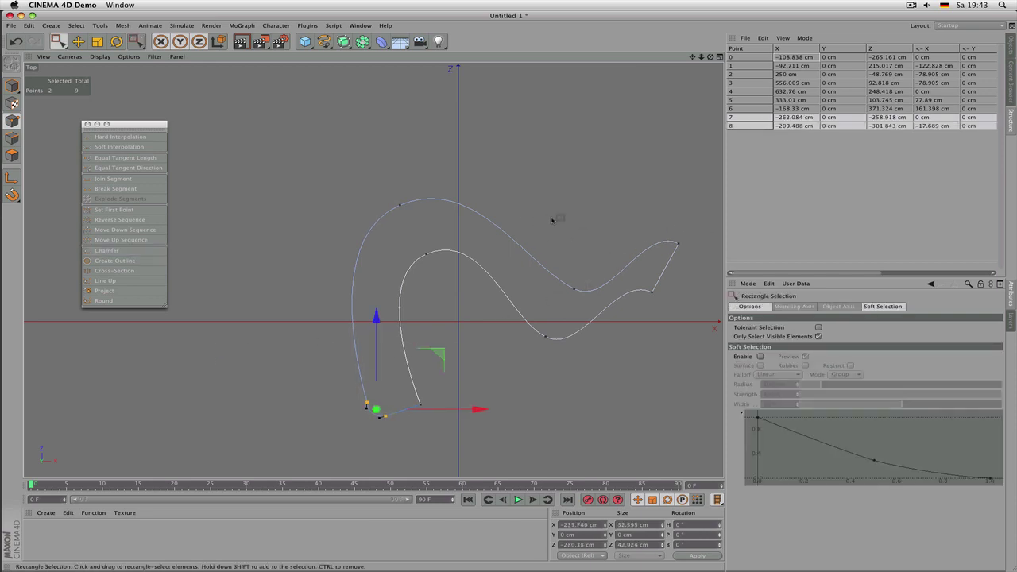
pyautogui.moveTo(645, 205); pyautogui.dragTo(706, 246)
pyautogui.click(111, 250)
pyautogui.moveTo(256, 226); pyautogui.dragTo(254, 226)
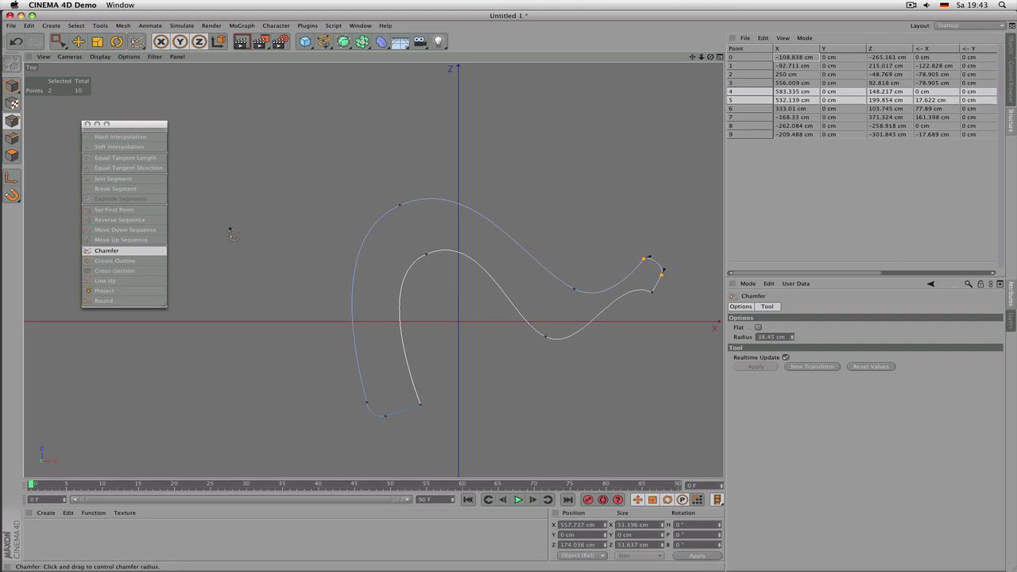
# Step: Try the Cross-Section tool across the spline with the two points at its upper-left bend selected
pyautogui.click(136, 261)
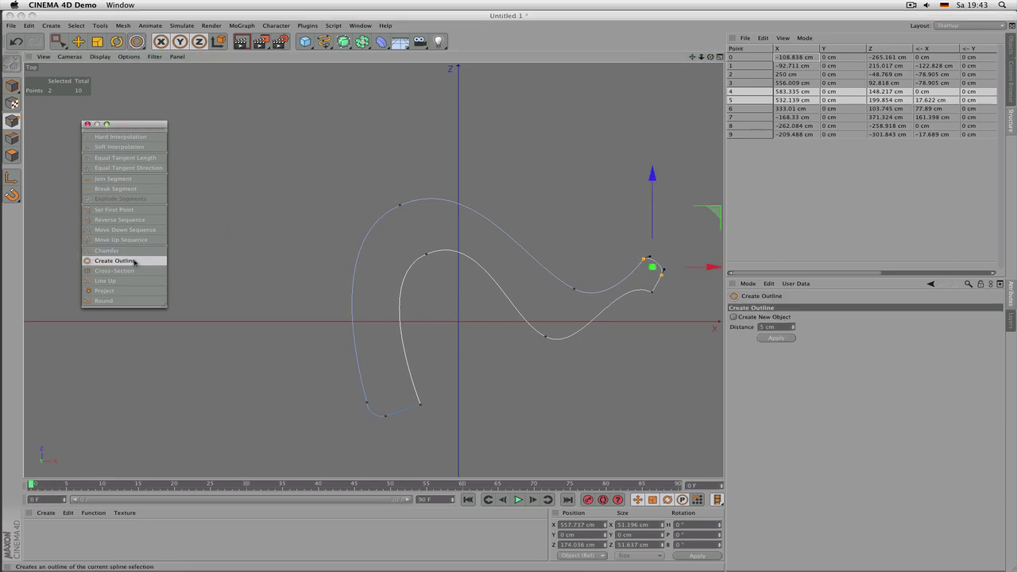
pyautogui.click(136, 274)
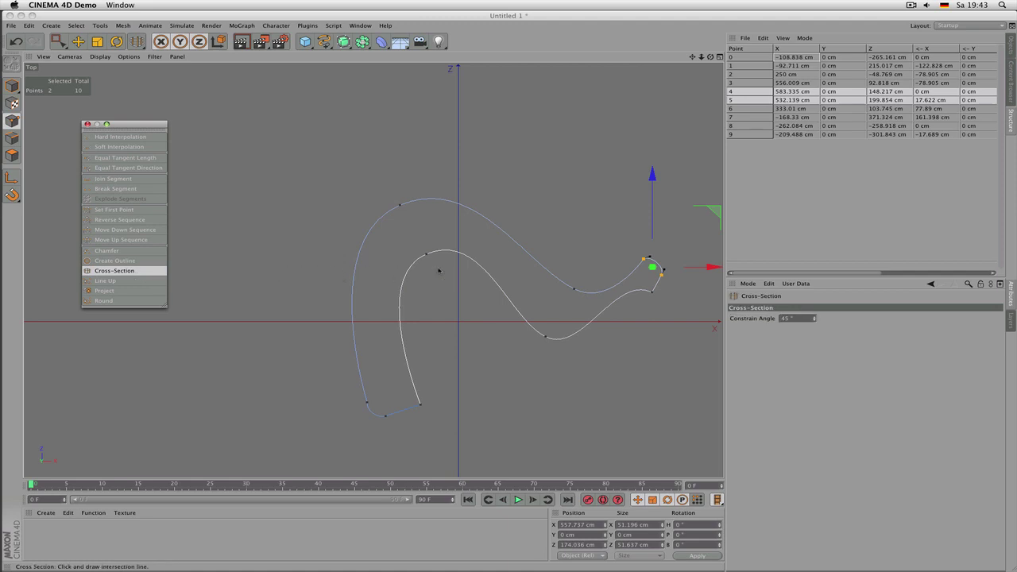
pyautogui.press('space')
pyautogui.moveTo(362, 157); pyautogui.dragTo(480, 298)
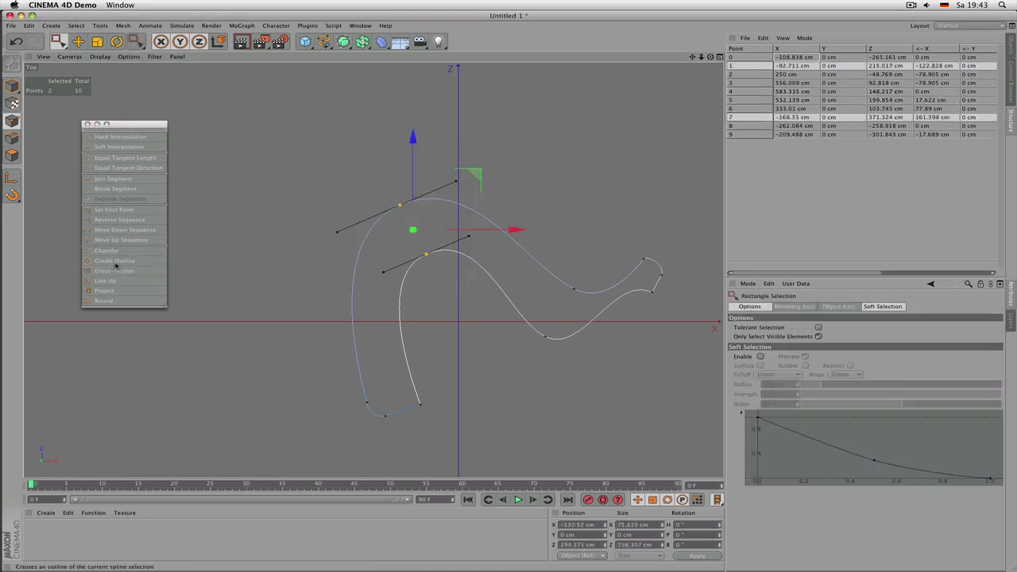
pyautogui.click(114, 271)
pyautogui.moveTo(238, 253); pyautogui.dragTo(508, 347)
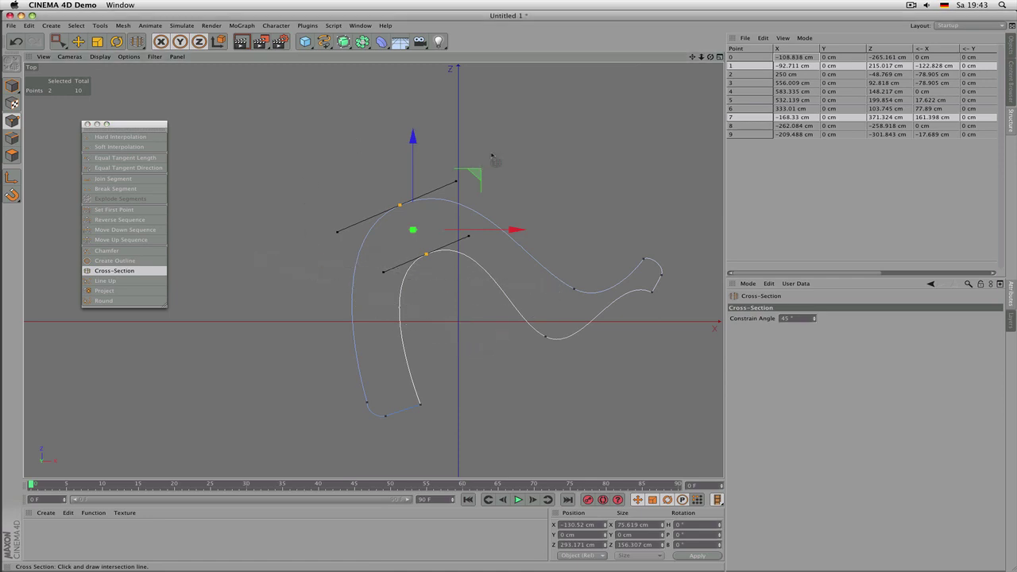
# Step: Select all spline points, line them up on a straight line, and undo the alignment
pyautogui.press('super+a')
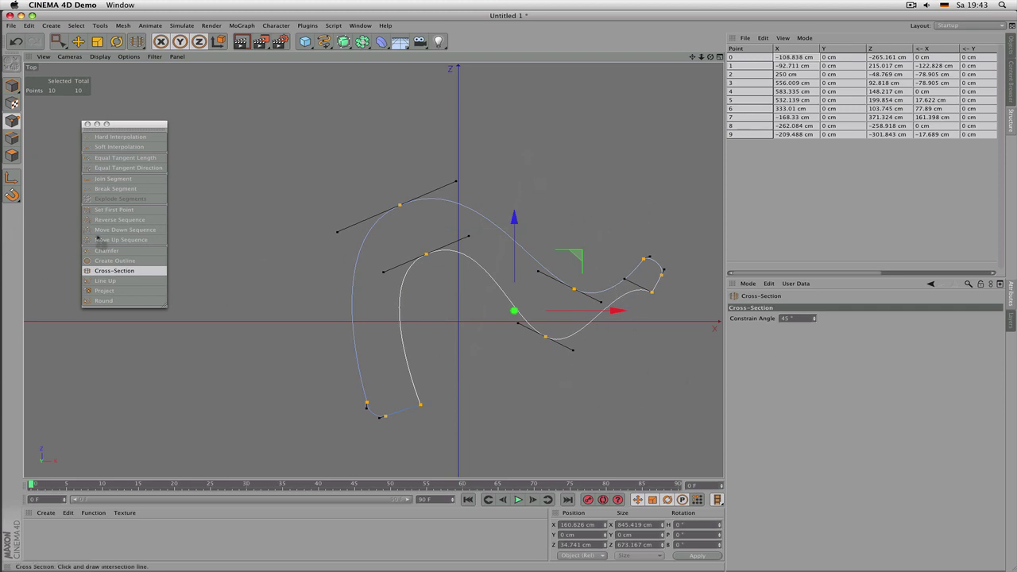
pyautogui.click(114, 271)
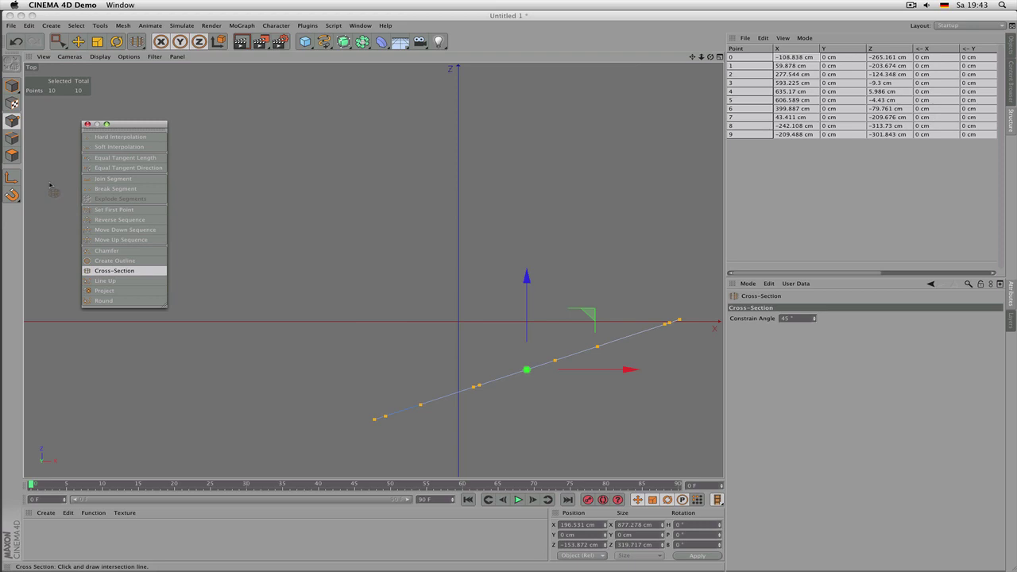
pyautogui.press('super+z')
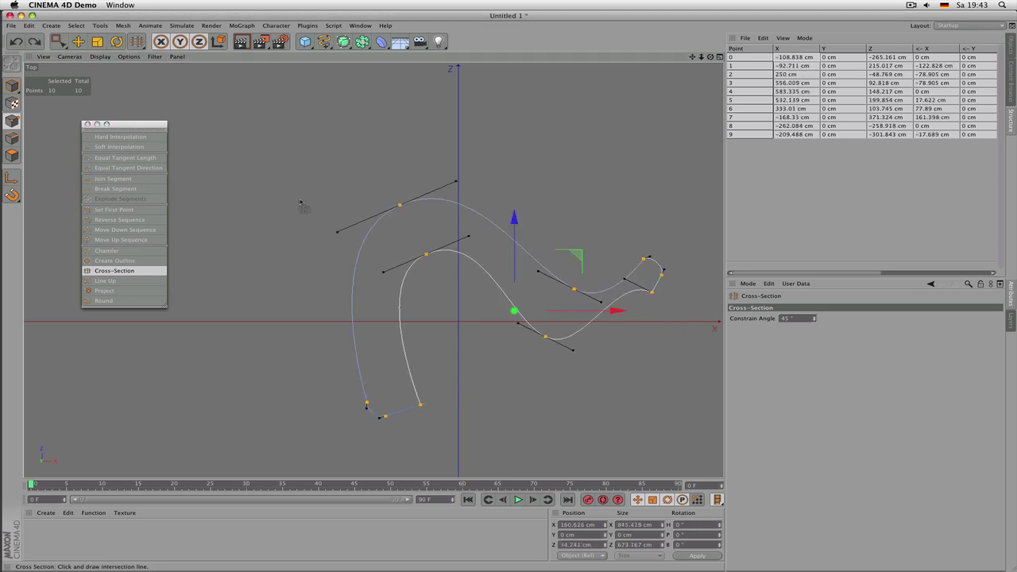
# Step: Select points 5, 6 and 7 on the outline's upper edge and line them up
pyautogui.press('space')
pyautogui.moveTo(352, 158); pyautogui.dragTo(427, 226)
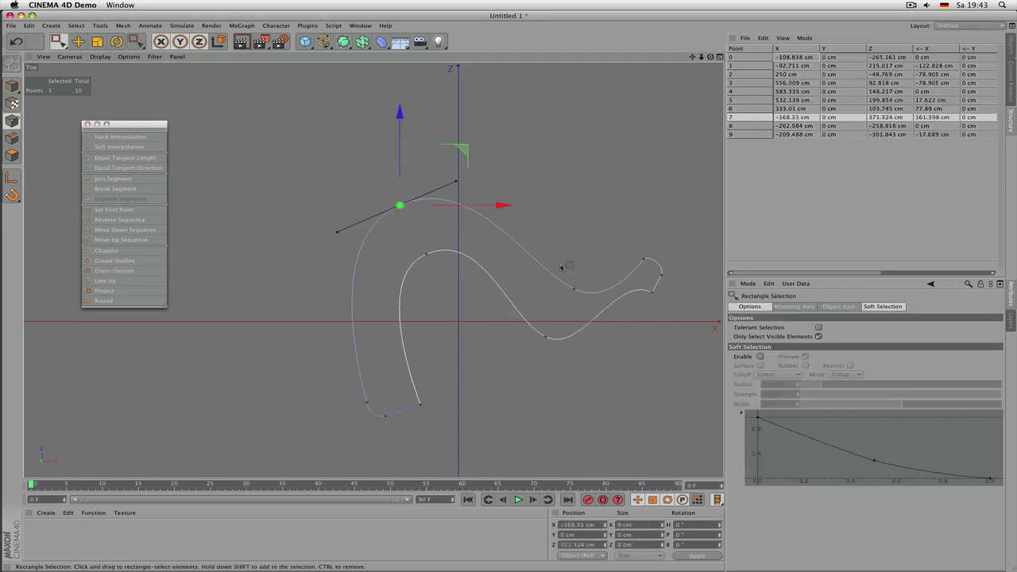
pyautogui.keyDown('shift'); pyautogui.moveTo(564, 266); pyautogui.dragTo(596, 296); pyautogui.keyUp('shift')
pyautogui.keyDown('shift'); pyautogui.moveTo(634, 238); pyautogui.dragTo(655, 277); pyautogui.keyUp('shift')
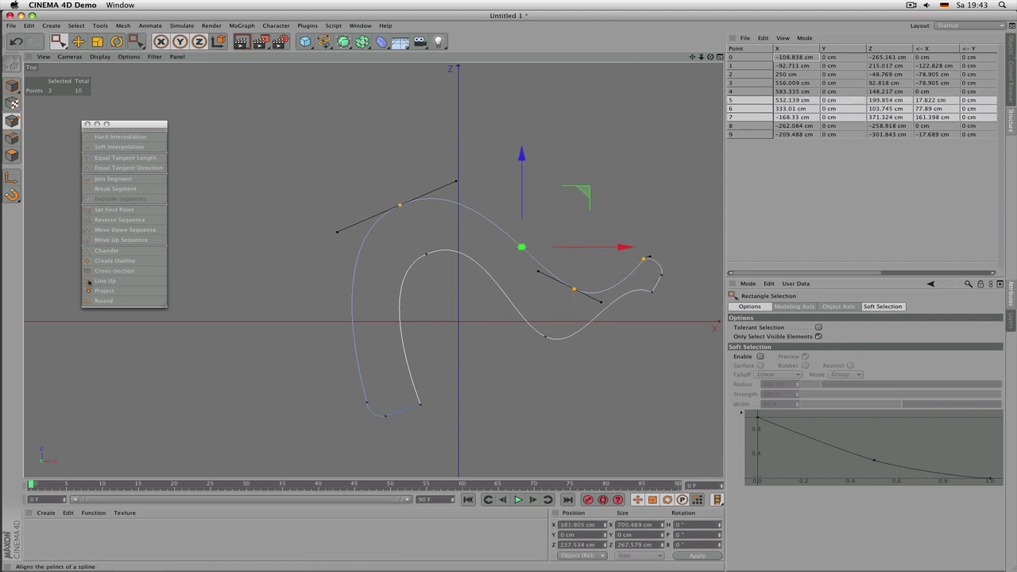
pyautogui.click(127, 282)
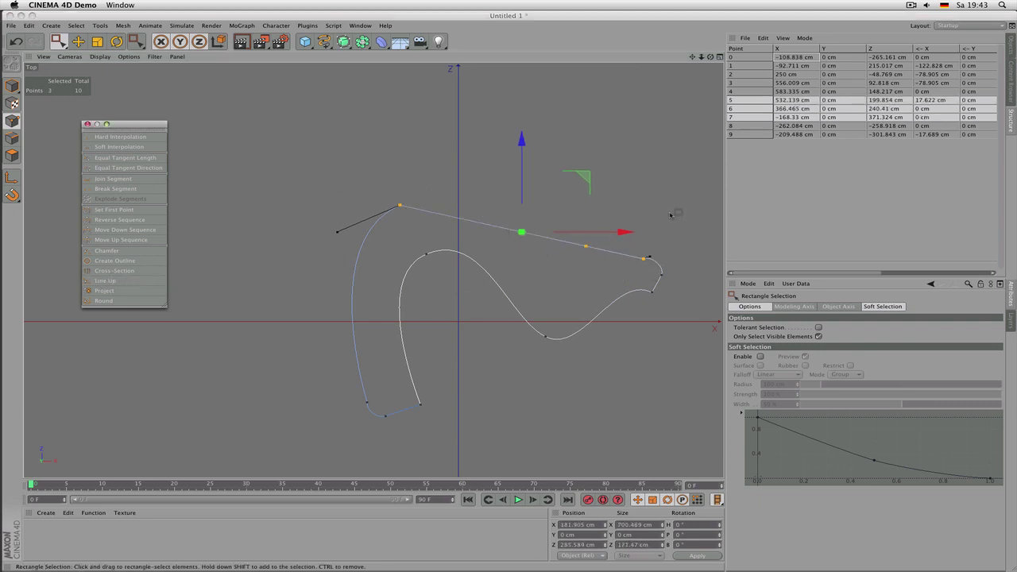
# Step: Rotate the three lined-up points about their centre, ending slightly clockwise of their starting angle
pyautogui.press('r')
pyautogui.moveTo(673, 191); pyautogui.dragTo(674, 160)
pyautogui.moveTo(675, 160); pyautogui.dragTo(642, 157)
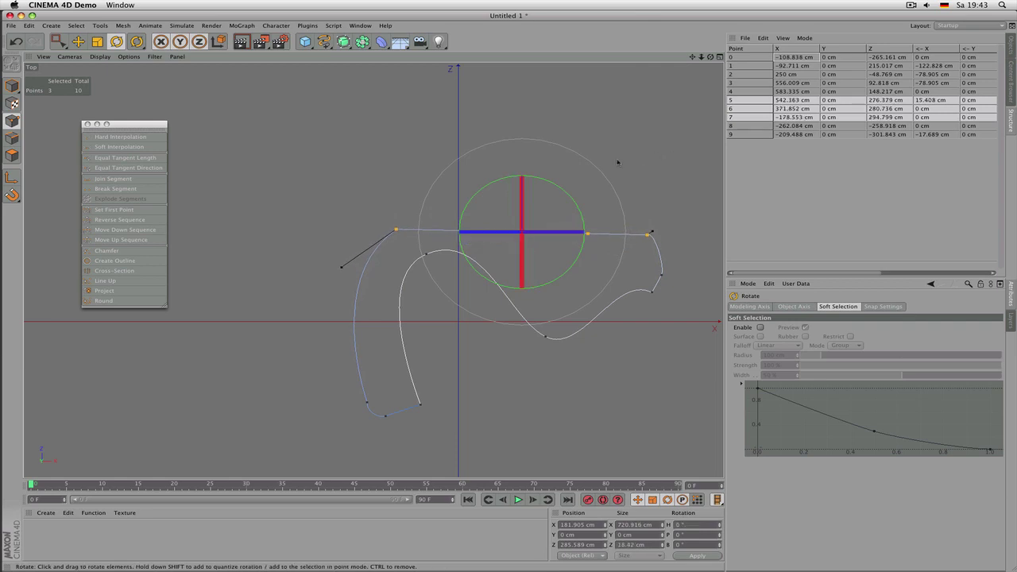
pyautogui.moveTo(637, 166); pyautogui.dragTo(654, 253)
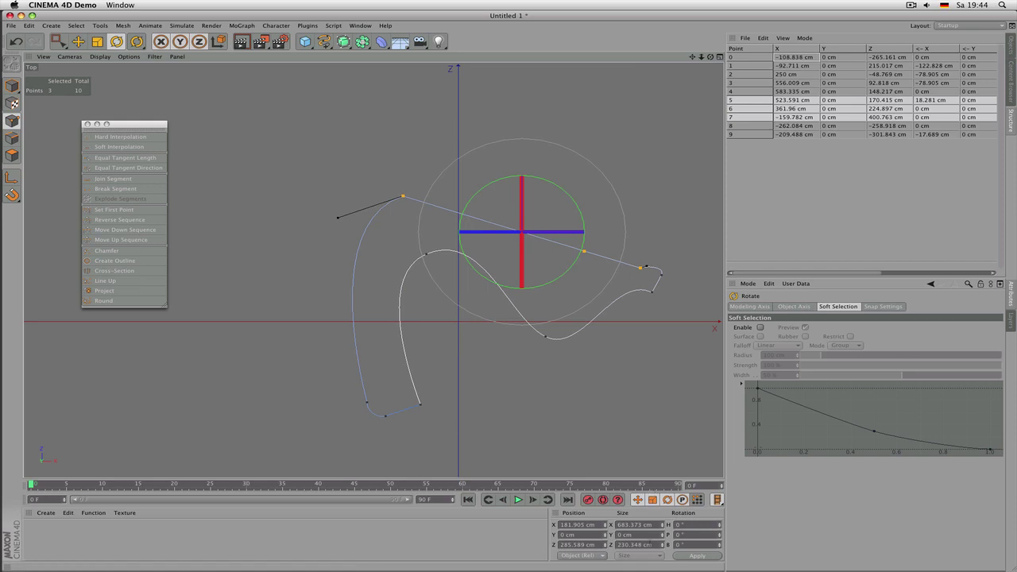
# Step: Level the three selected upper-edge points by setting their Z size to 0, and clear the selection
pyautogui.click(639, 545)
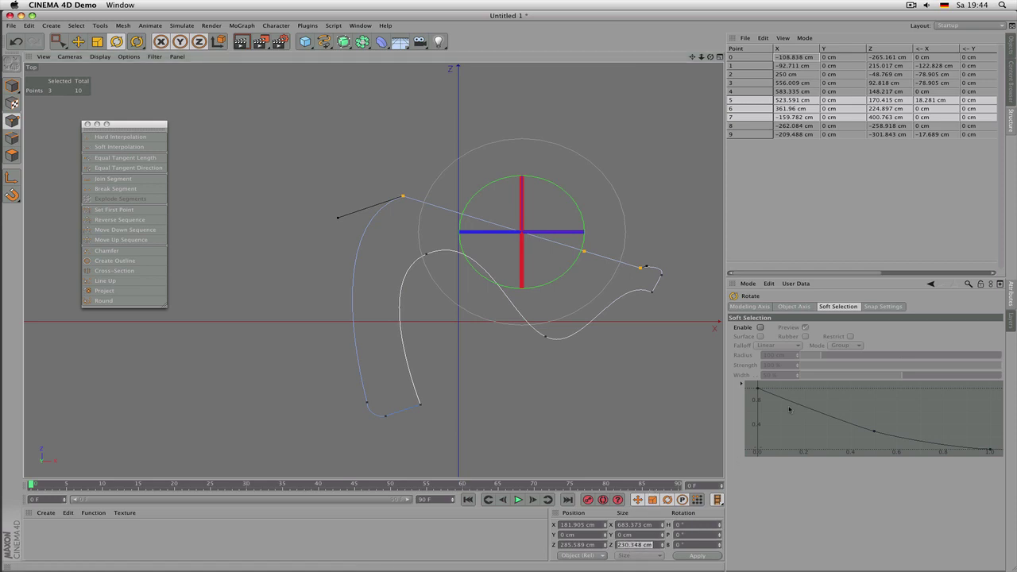
pyautogui.write('0')
pyautogui.press('Return')
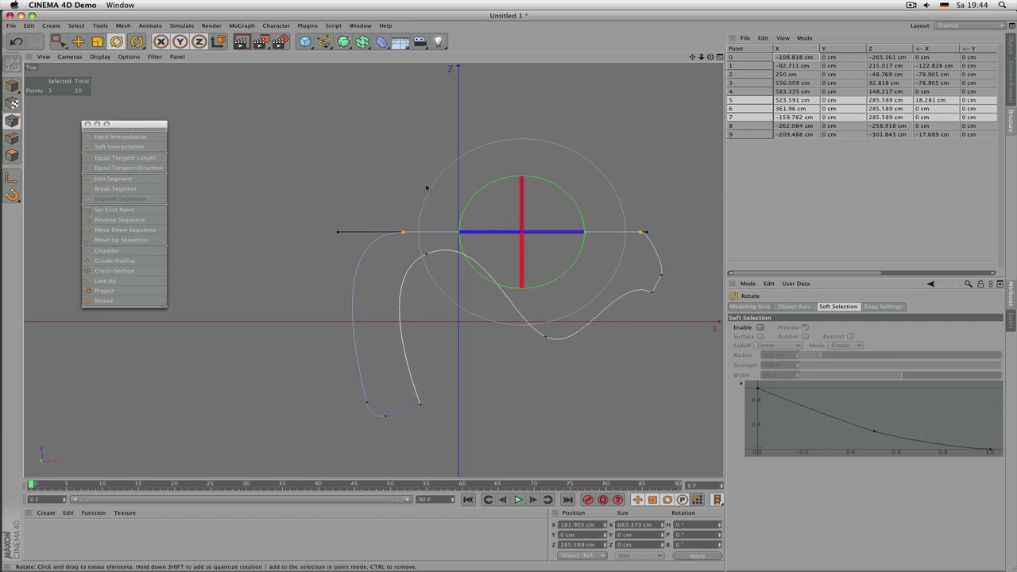
pyautogui.click(393, 211)
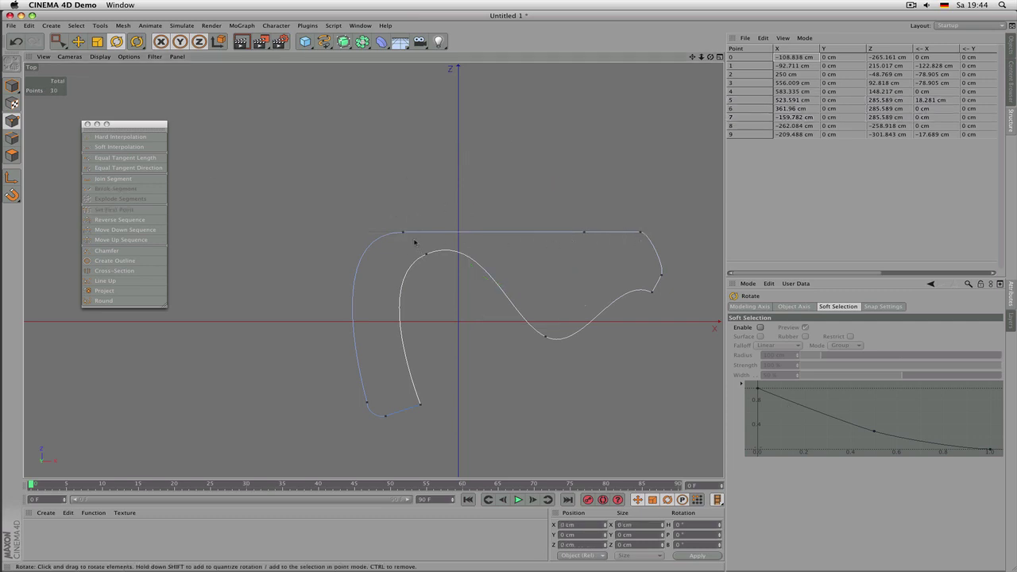
# Step: Select points 1 and 2 on the inner curve with Rectangle Selection and set their X size to 0
pyautogui.press('space')
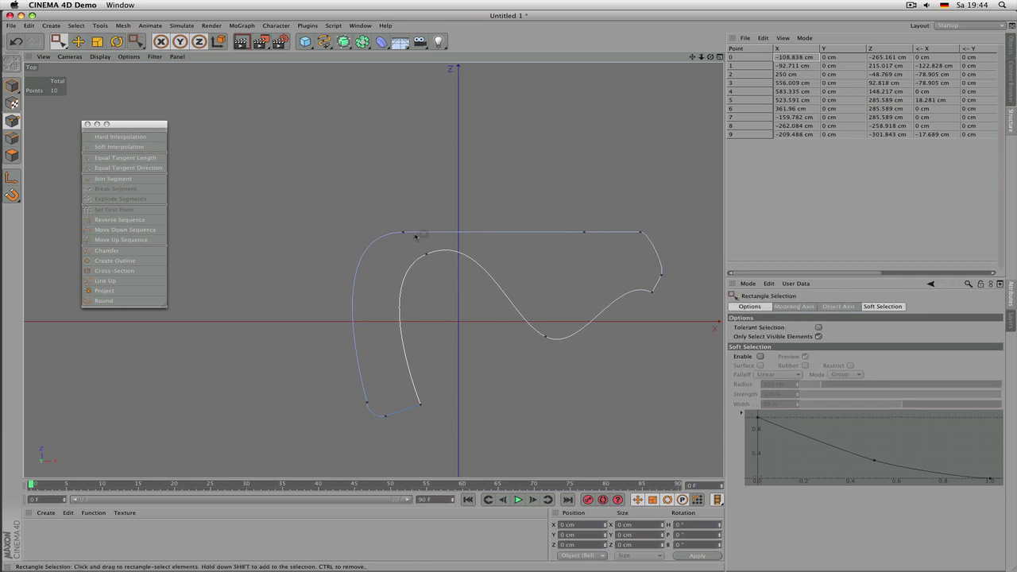
pyautogui.click(426, 255)
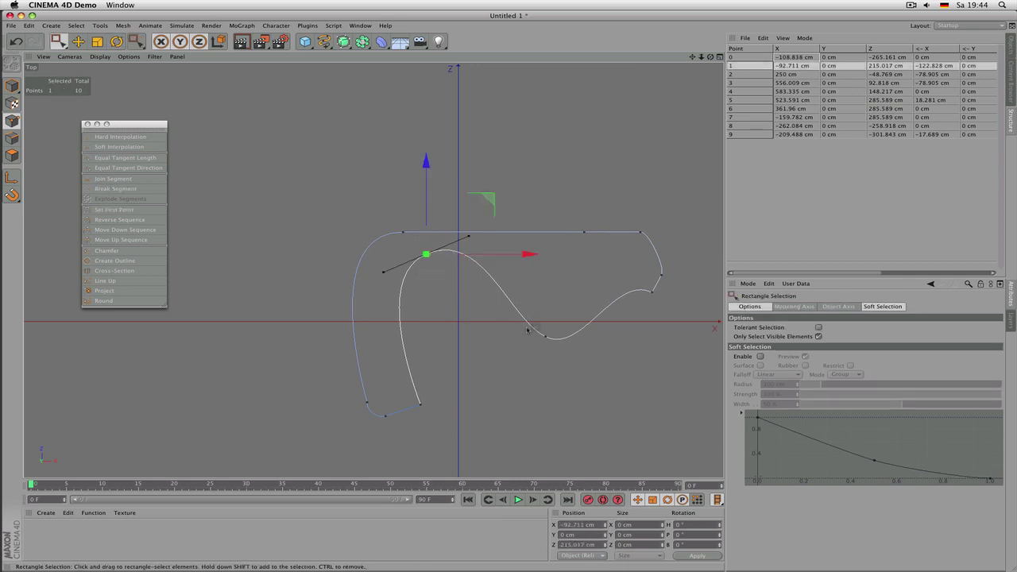
pyautogui.keyDown('shift'); pyautogui.moveTo(525, 326); pyautogui.dragTo(566, 359); pyautogui.keyUp('shift')
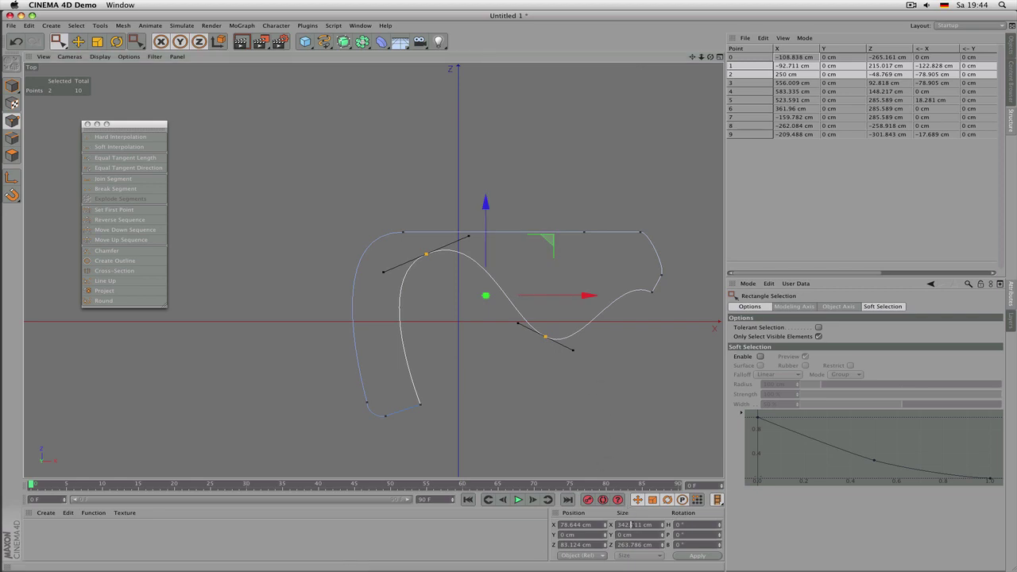
pyautogui.click(634, 525)
pyautogui.press('BackSpace')
pyautogui.write('0')
pyautogui.press('Return')
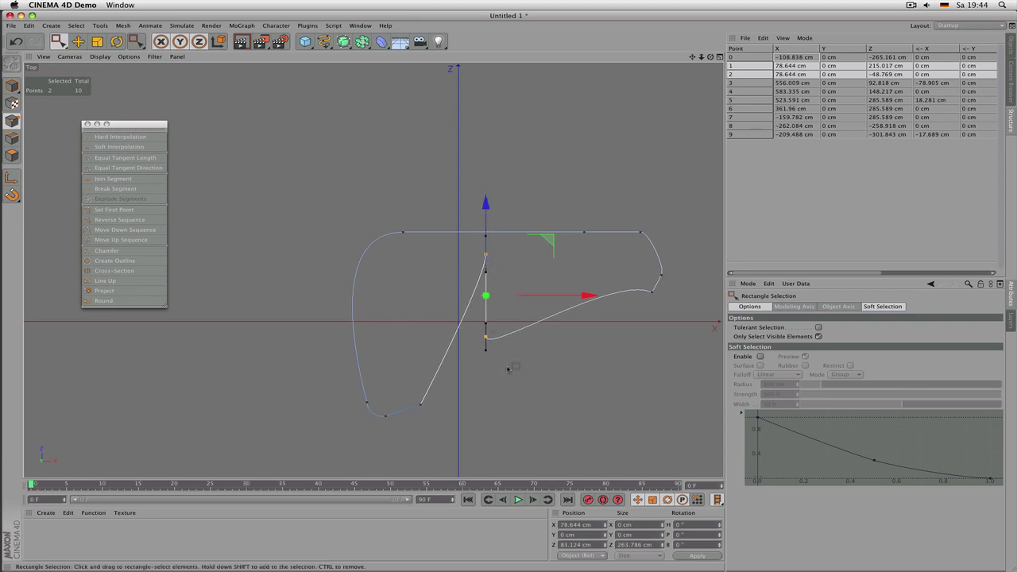
# Step: Undo the last X size change and set the X size of points 1 and 2 to 50 cm
pyautogui.click(586, 199)
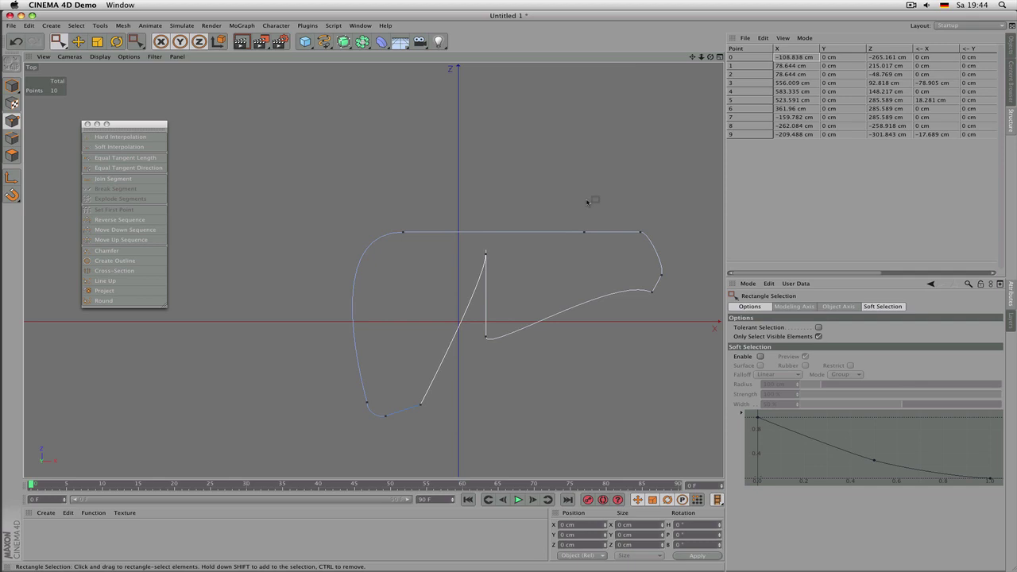
pyautogui.press('super+z')
pyautogui.press('super+z')
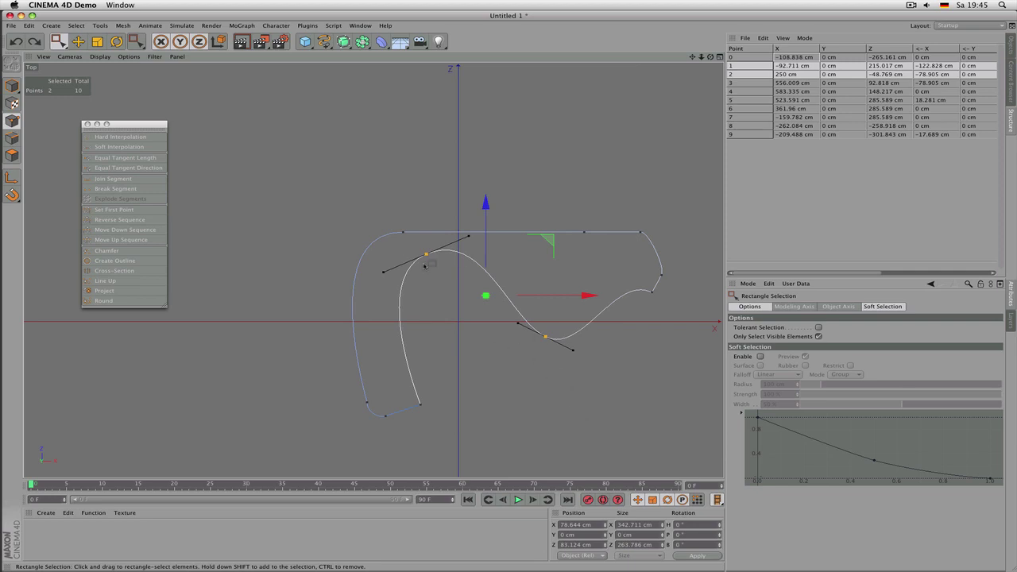
pyautogui.doubleClick(631, 524)
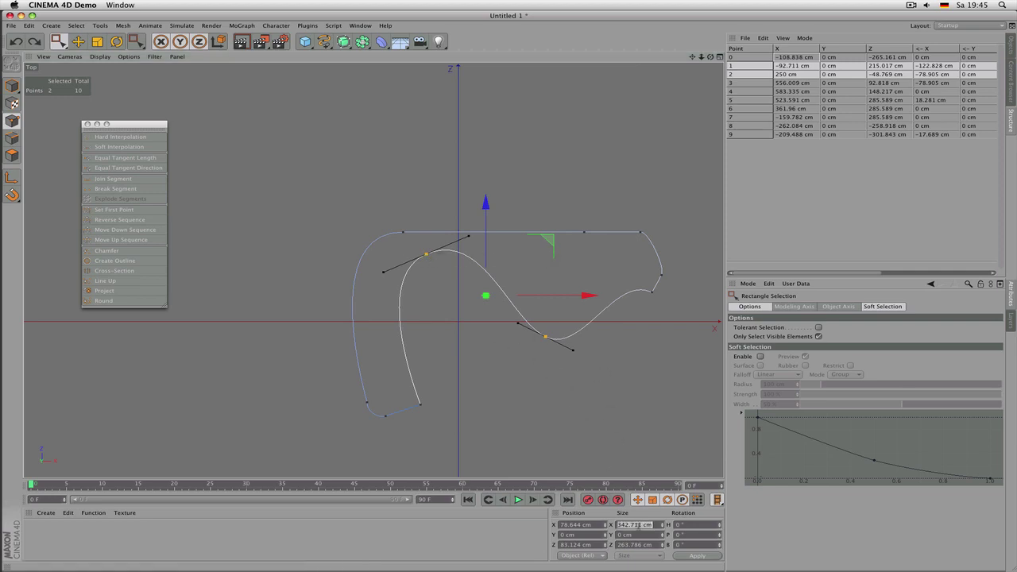
pyautogui.write('50')
pyautogui.press('Return')
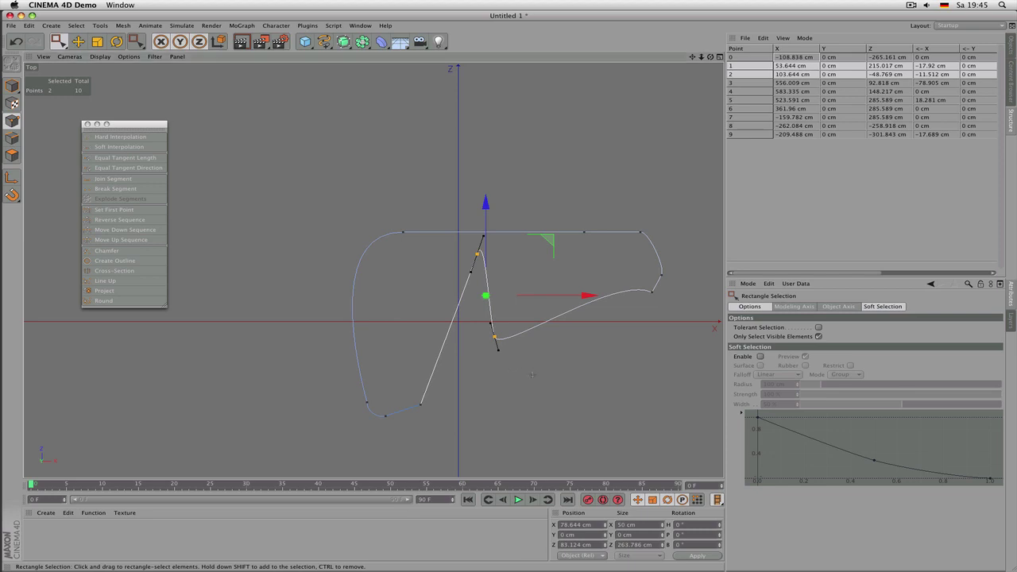
pyautogui.moveTo(539, 382); pyautogui.dragTo(457, 237)
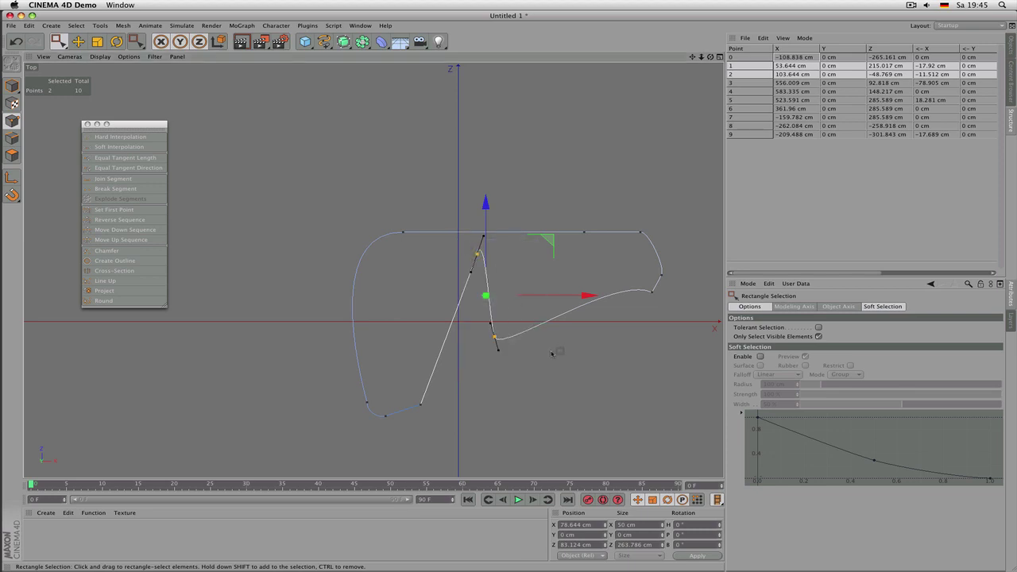
pyautogui.click(564, 205)
pyautogui.moveTo(454, 238); pyautogui.dragTo(525, 370)
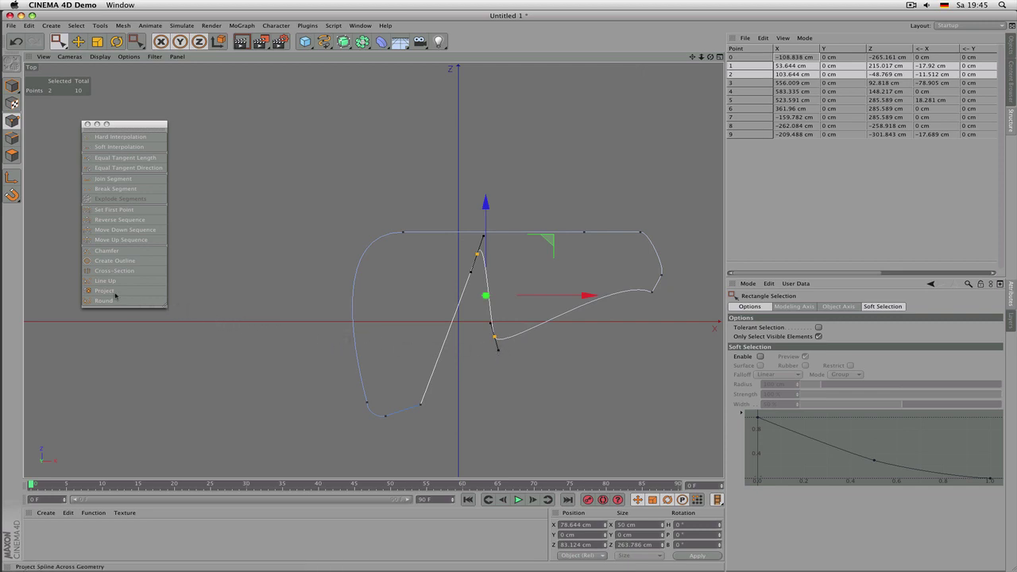
# Step: Select points 0, 8 and 9 at the spline's lower end and round them with the Round tool to 5 points
pyautogui.moveTo(295, 356); pyautogui.dragTo(521, 446)
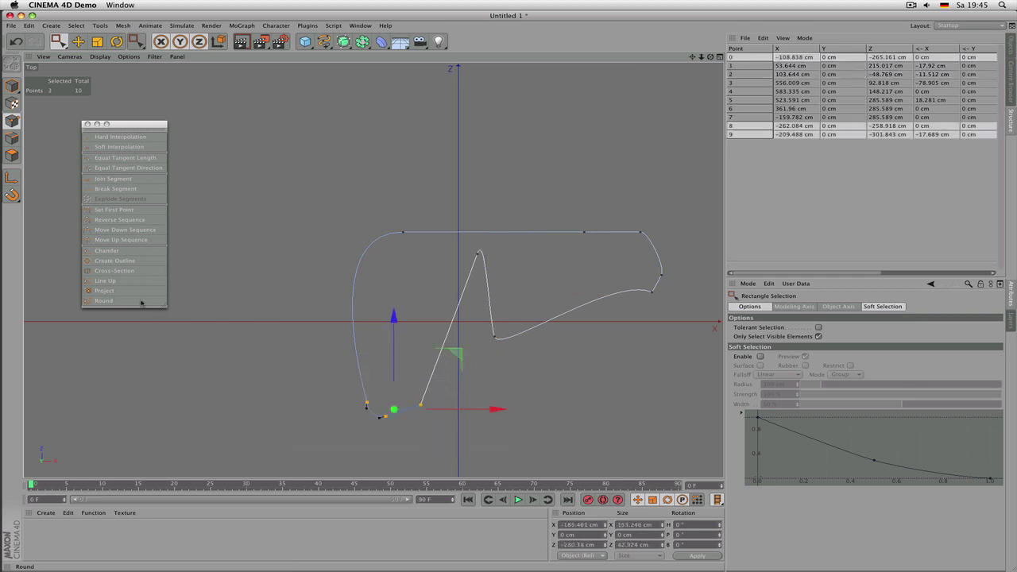
pyautogui.click(136, 303)
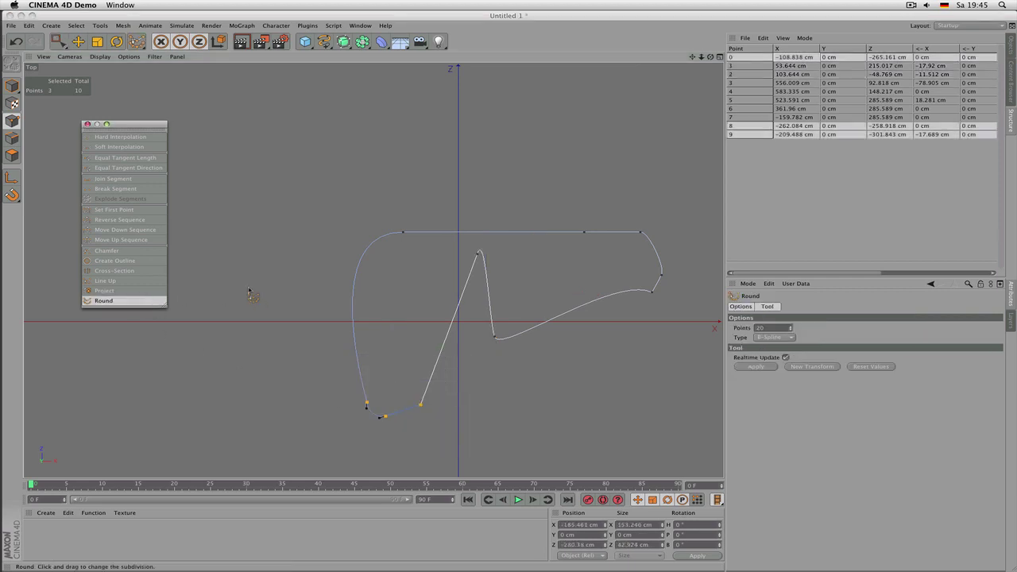
pyautogui.moveTo(249, 291)
pyautogui.mouseDown()
pyautogui.moveTo(282, 290)
pyautogui.moveTo(230, 291)
pyautogui.mouseUp()
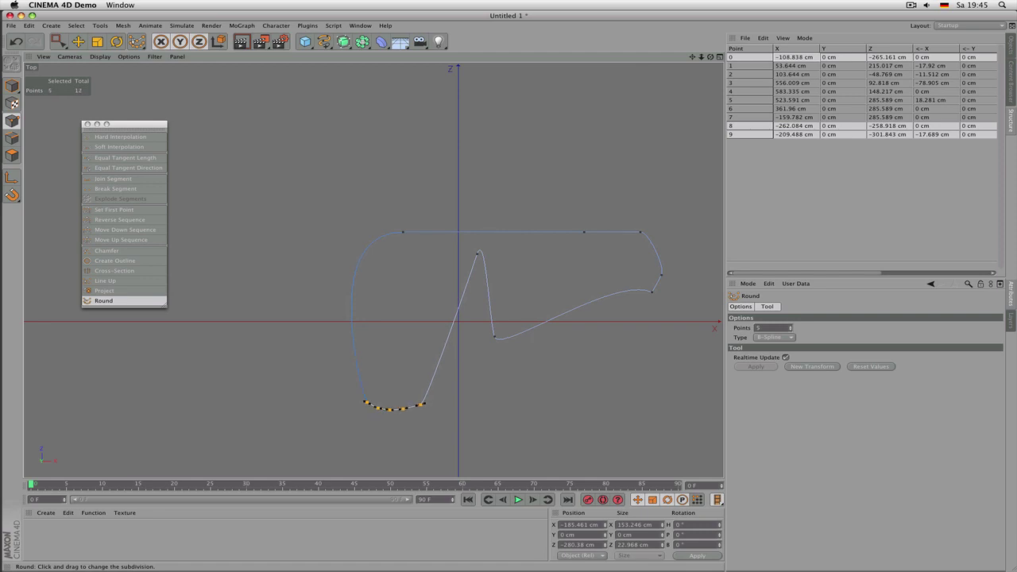
# Step: Try the Cubic and B-Spline types for the rounding, and set the type to Akima
pyautogui.click(779, 337)
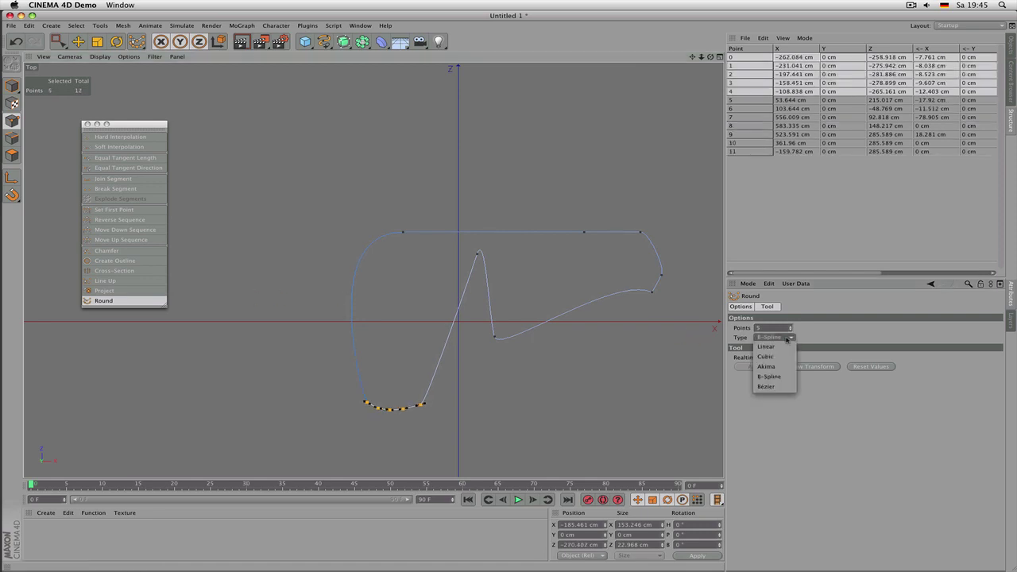
pyautogui.click(781, 357)
pyautogui.click(778, 337)
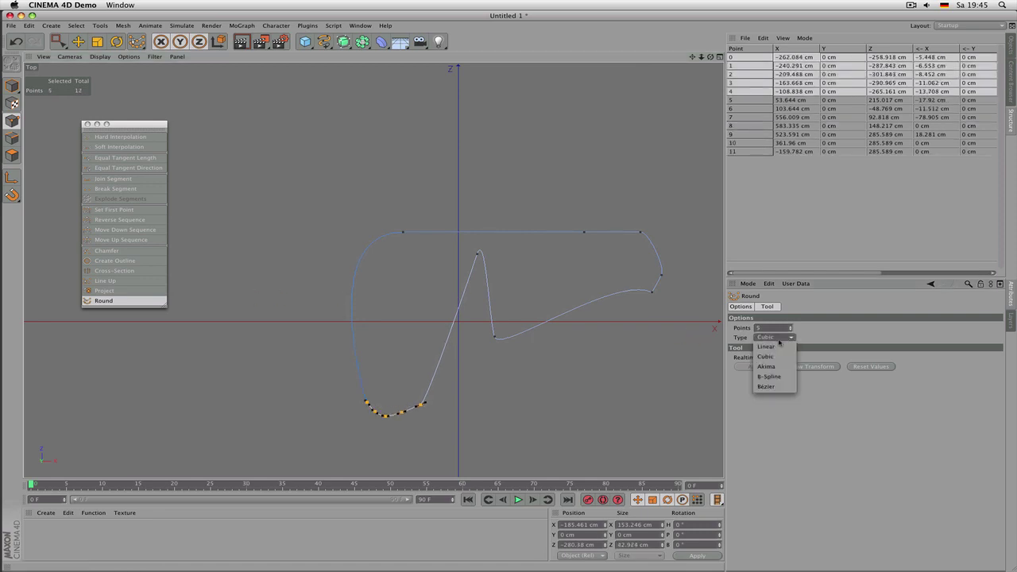
pyautogui.click(781, 377)
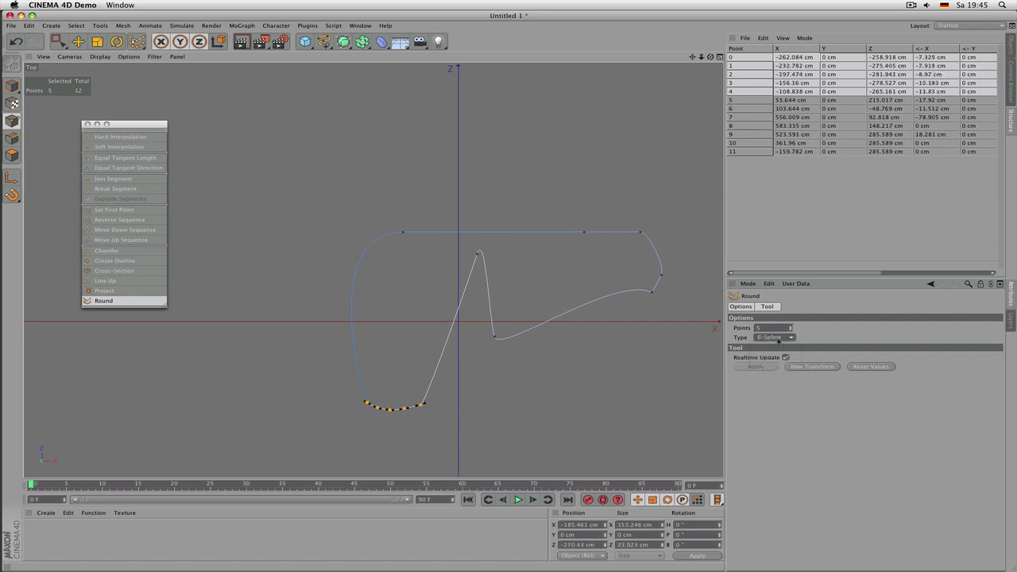
pyautogui.click(777, 336)
pyautogui.click(781, 366)
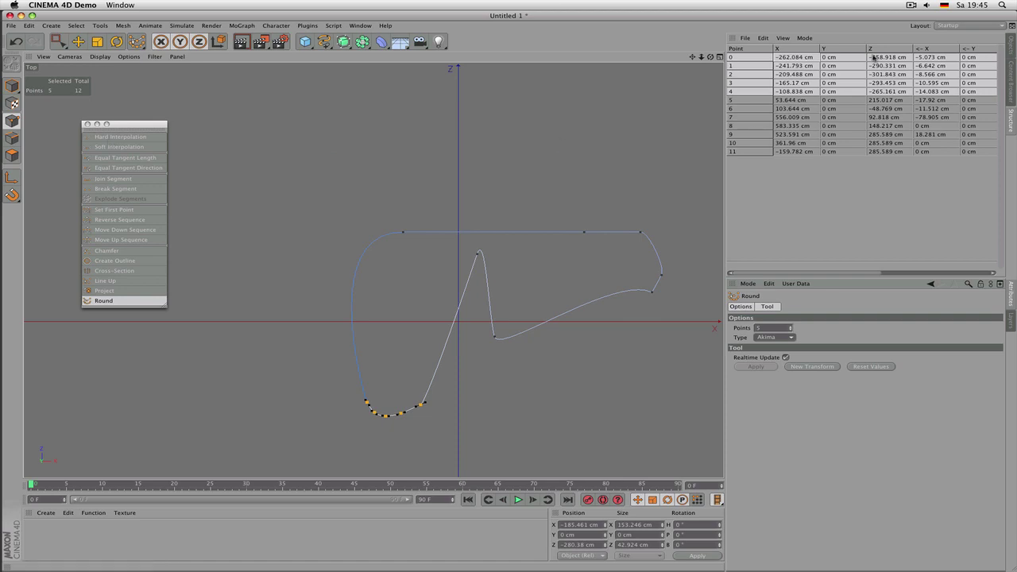
# Step: Delete the whole spline object from the scene
pyautogui.click(1012, 48)
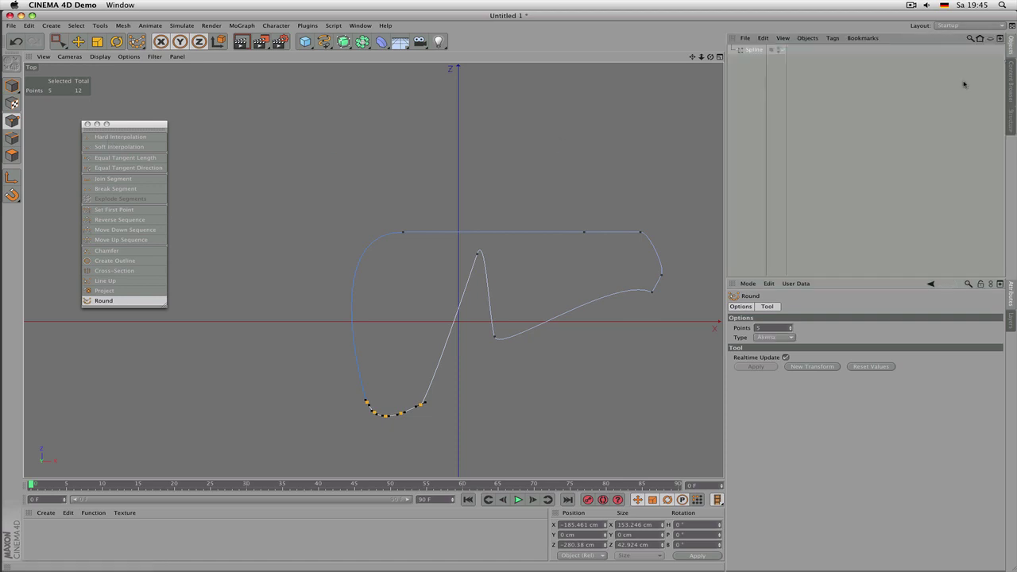
pyautogui.click(734, 53)
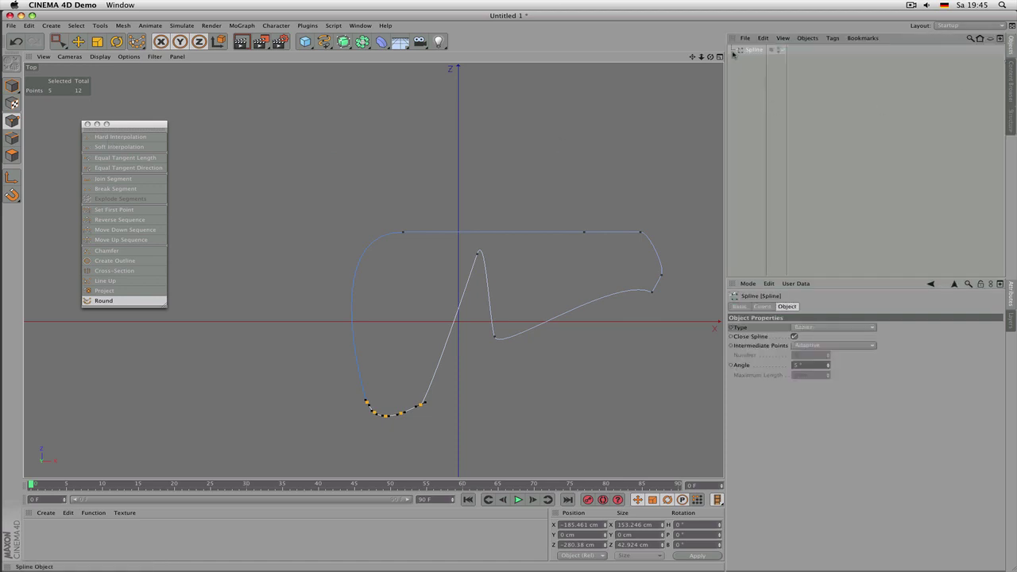
pyautogui.press('Delete')
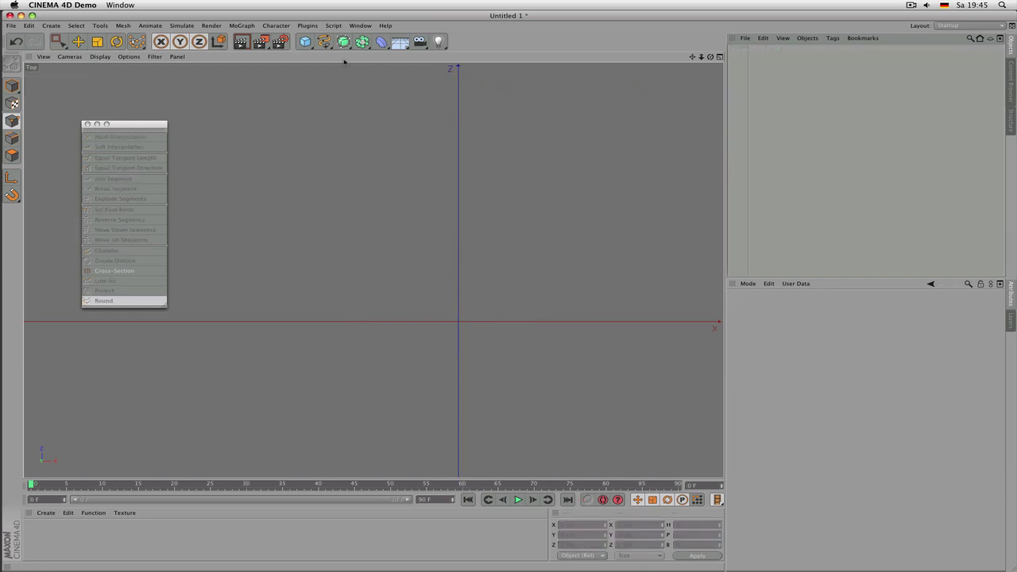
# Step: Draw a closed six-point L-shaped linear spline about 820 cm wide and 690 cm tall, with its base along the X axis
pyautogui.moveTo(343, 44); pyautogui.dragTo(435, 49)
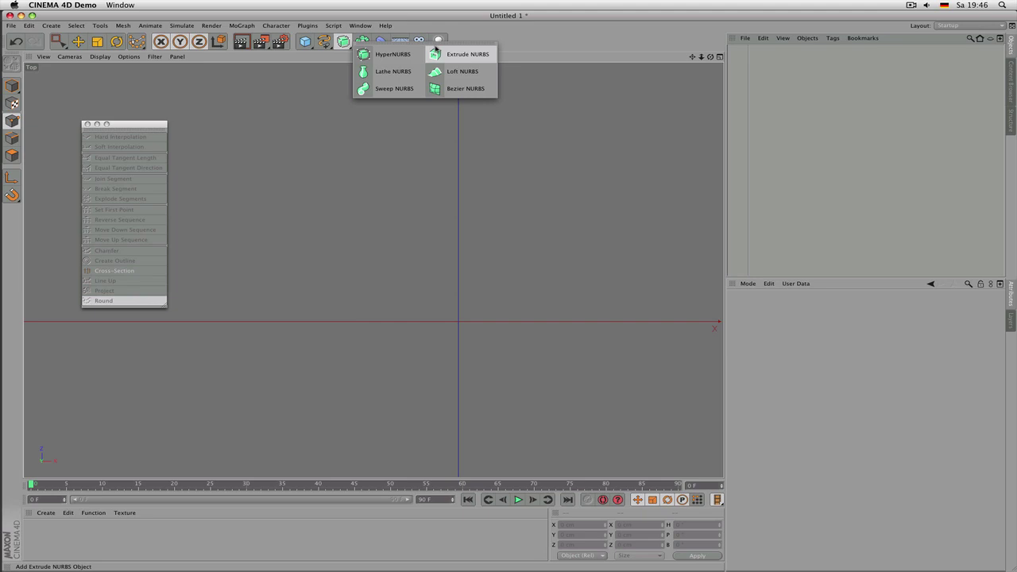
pyautogui.moveTo(439, 48); pyautogui.dragTo(473, 41)
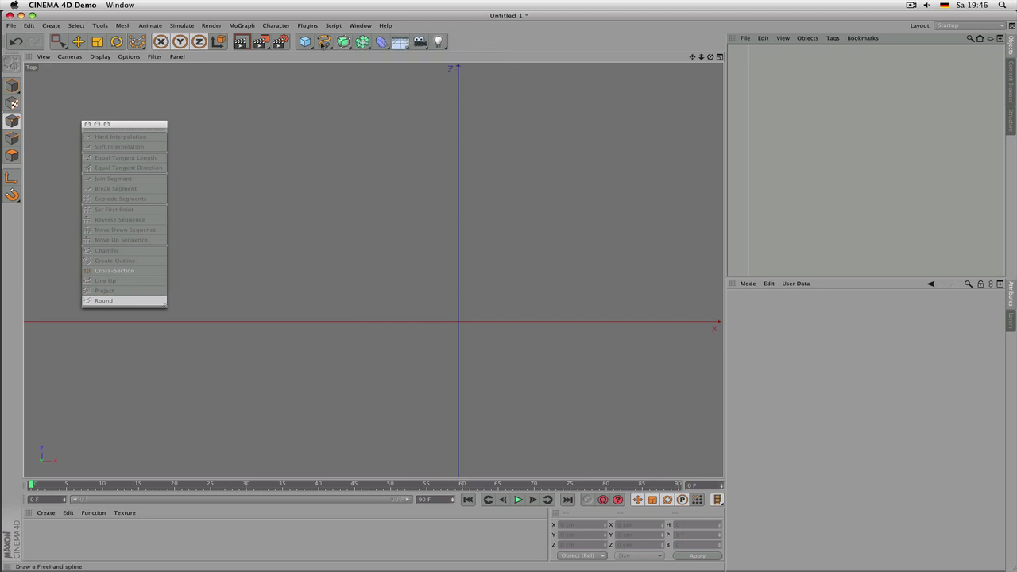
pyautogui.moveTo(323, 42); pyautogui.dragTo(365, 68)
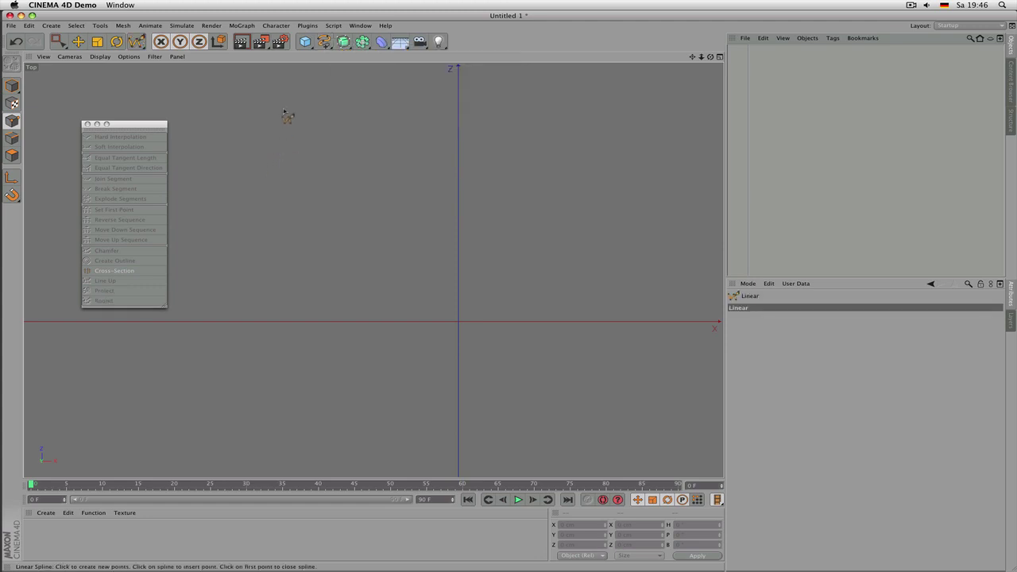
pyautogui.click(283, 108)
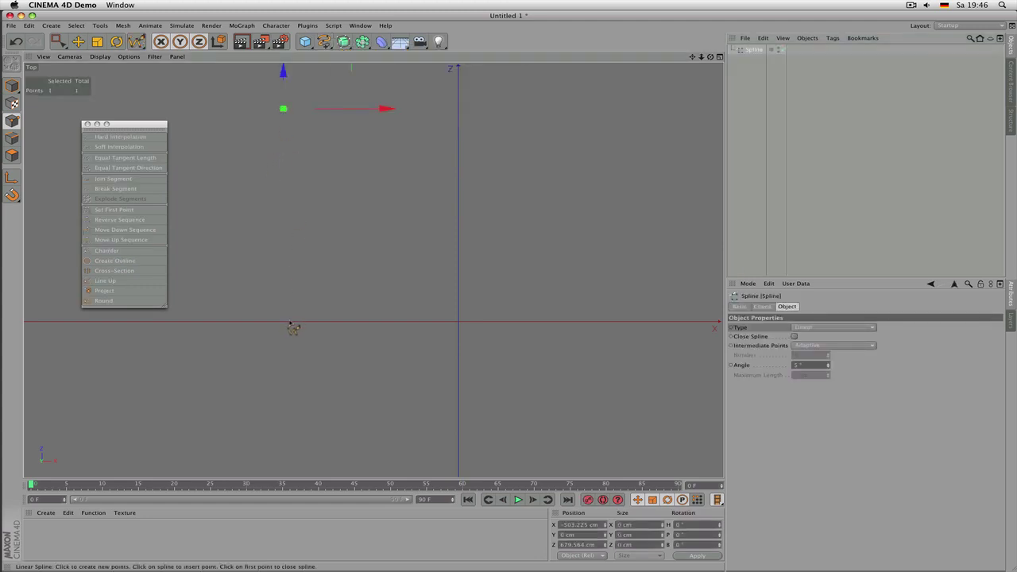
pyautogui.click(289, 321)
pyautogui.click(569, 321)
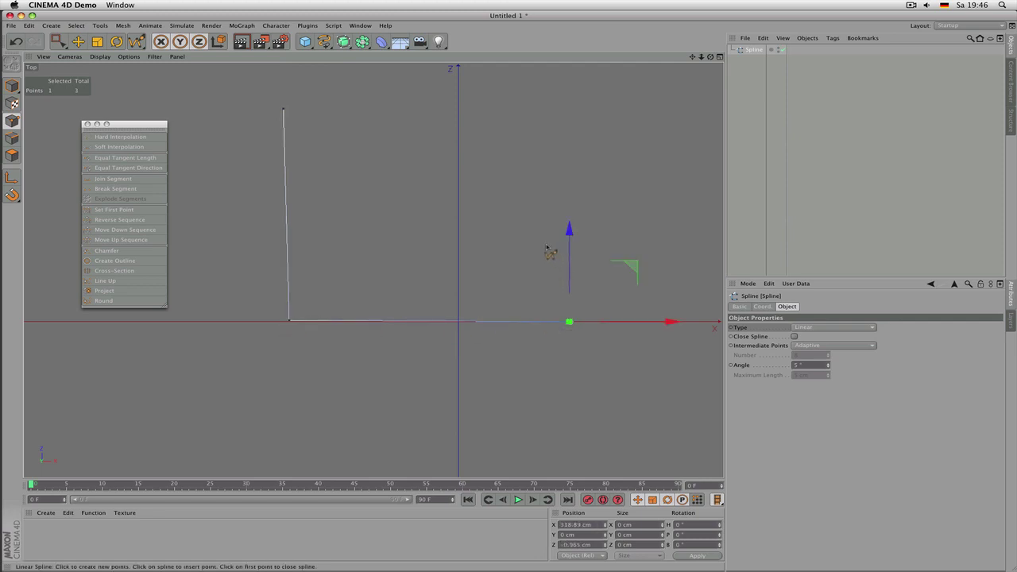
pyautogui.click(545, 245)
pyautogui.click(366, 246)
pyautogui.click(353, 105)
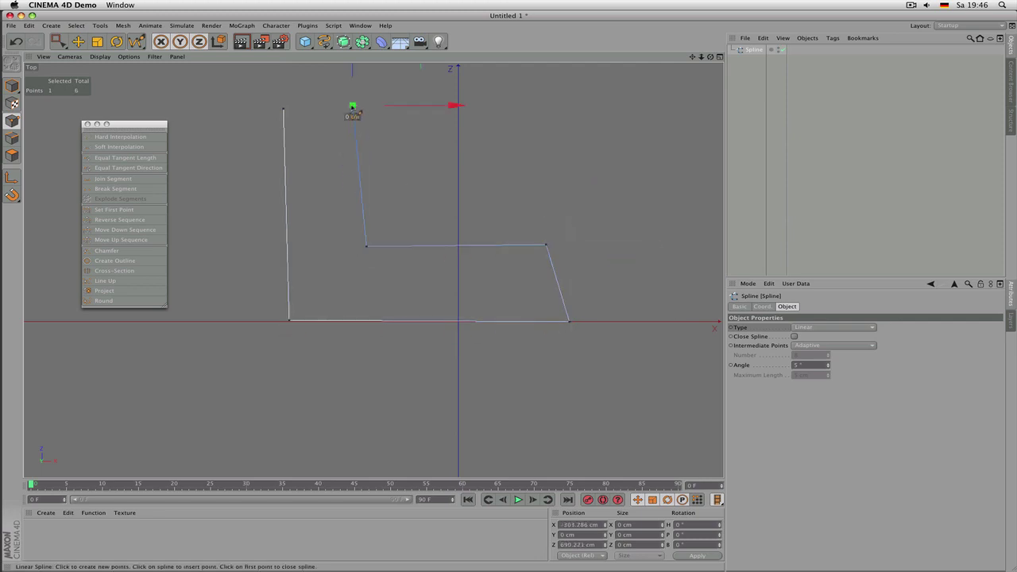
pyautogui.click(283, 108)
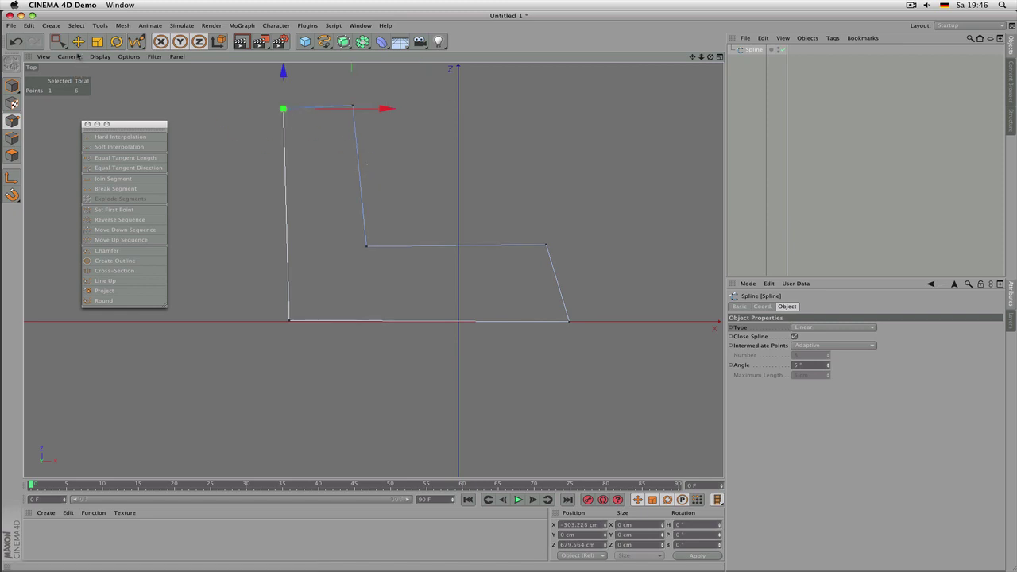
# Step: Select the two points at the top of the L-shape and set their Z size to 0
pyautogui.moveTo(58, 41); pyautogui.dragTo(119, 68)
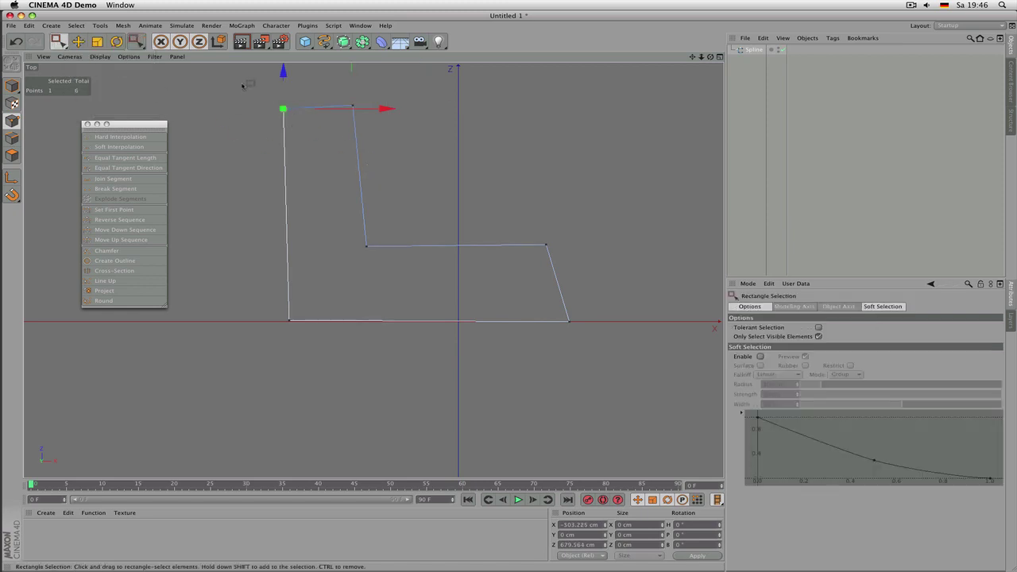
pyautogui.moveTo(235, 83); pyautogui.dragTo(446, 152)
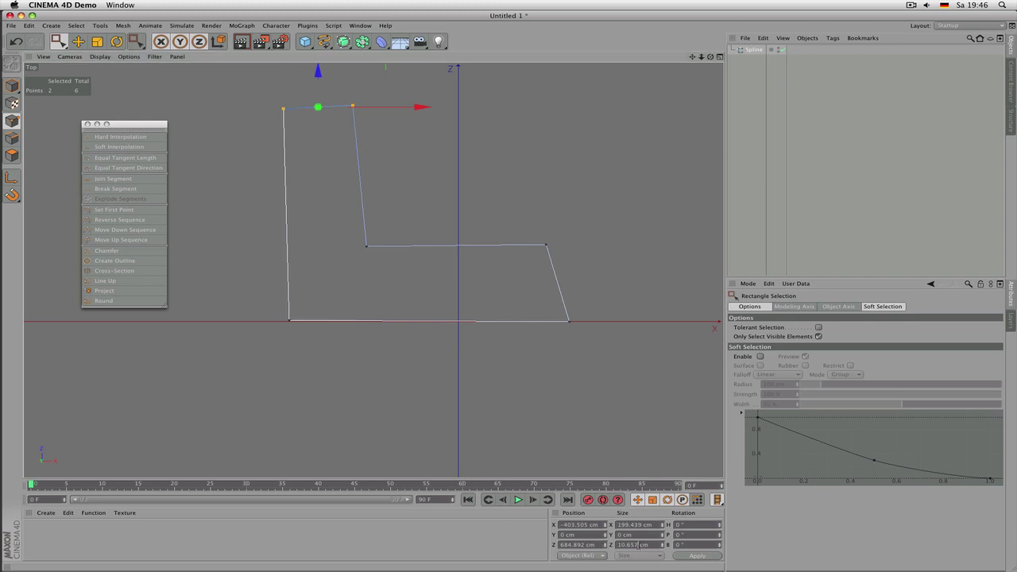
pyautogui.doubleClick(639, 544)
pyautogui.write('0')
pyautogui.press('Return')
# Step: Select the two points at the right end of the L-shape and display the spline in the perspective view
pyautogui.moveTo(496, 208); pyautogui.dragTo(588, 349)
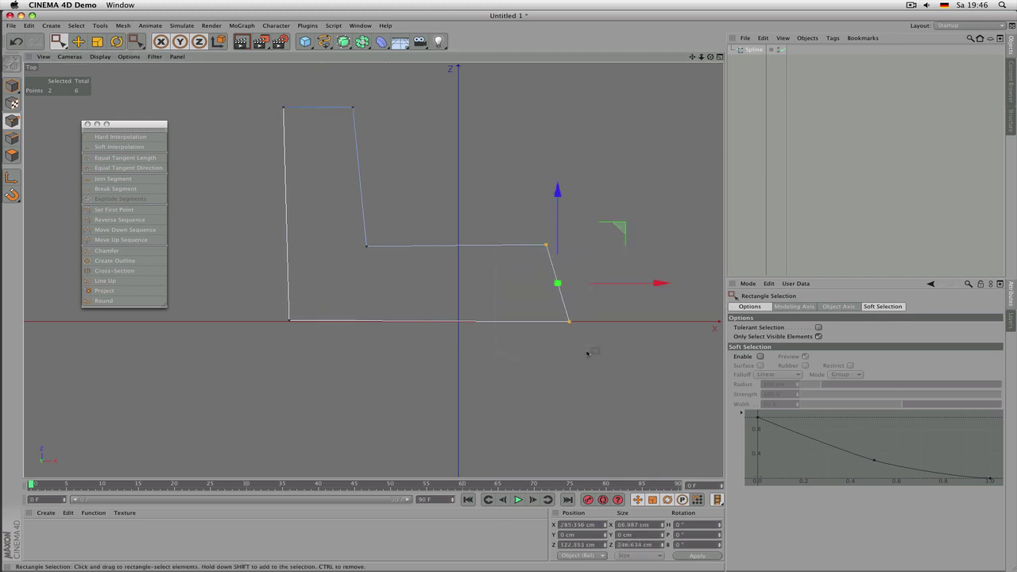
pyautogui.middleClick(620, 185)
pyautogui.middleClick(291, 169)
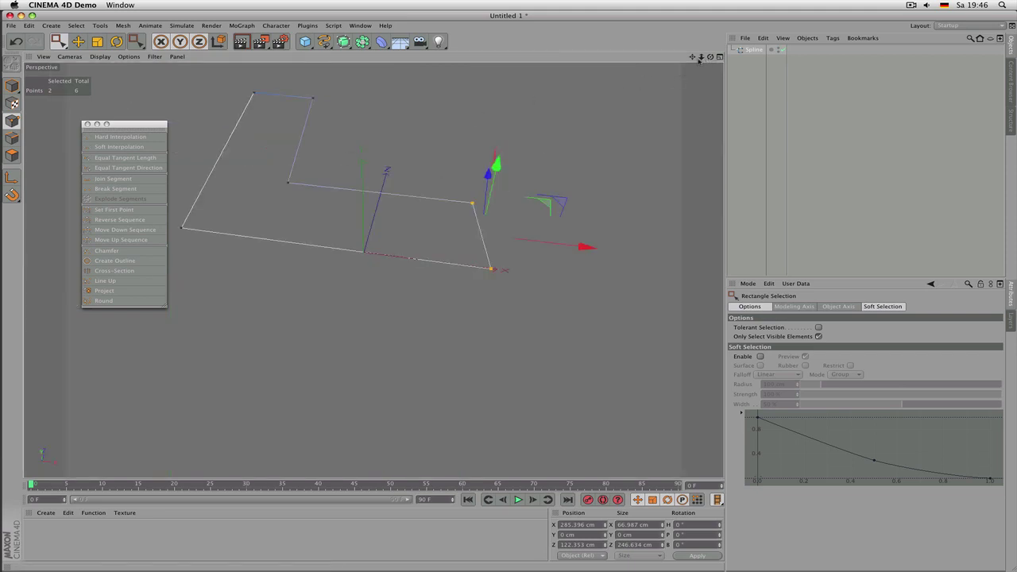
pyautogui.moveTo(693, 57); pyautogui.dragTo(726, 84)
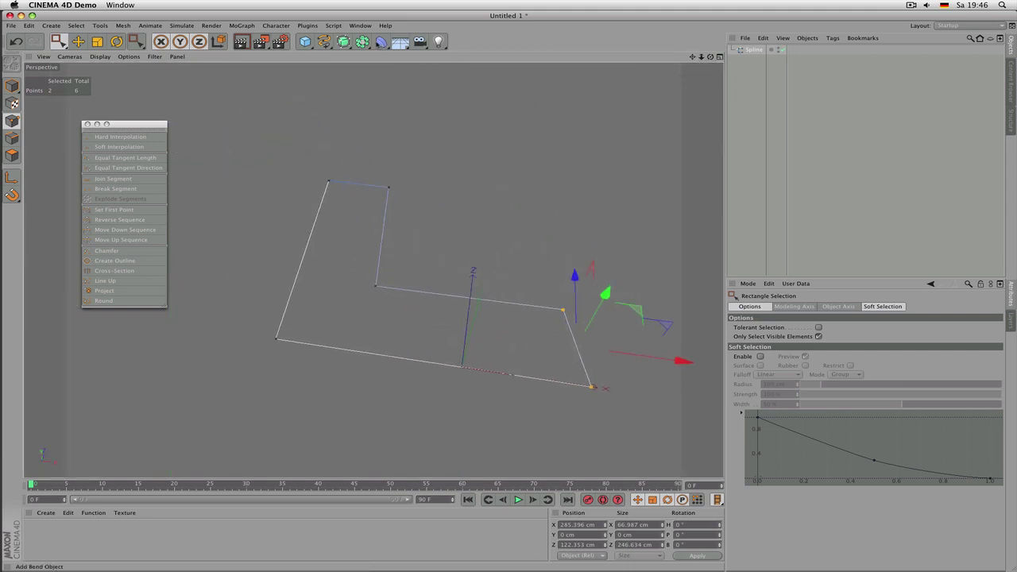
# Step: Add an Extrude NURBS object and nest the L-shaped spline under it
pyautogui.click(344, 42)
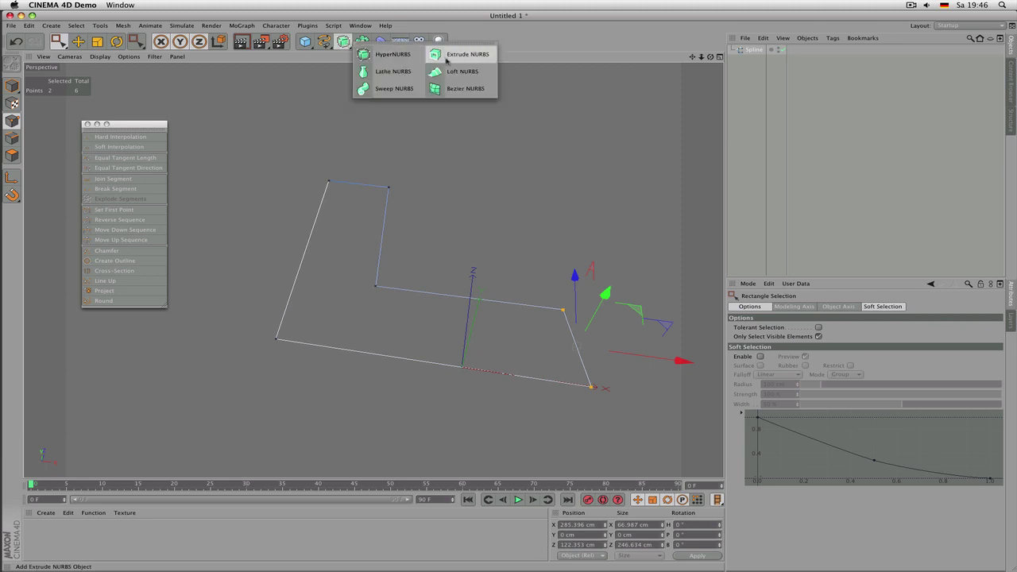
pyautogui.click(475, 55)
pyautogui.moveTo(753, 59); pyautogui.dragTo(760, 49)
pyautogui.keyDown('alt'); pyautogui.moveTo(458, 176); pyautogui.dragTo(450, 170); pyautogui.keyUp('alt')
pyautogui.keyDown('alt'); pyautogui.moveTo(538, 189); pyautogui.dragTo(422, 162); pyautogui.keyUp('alt')
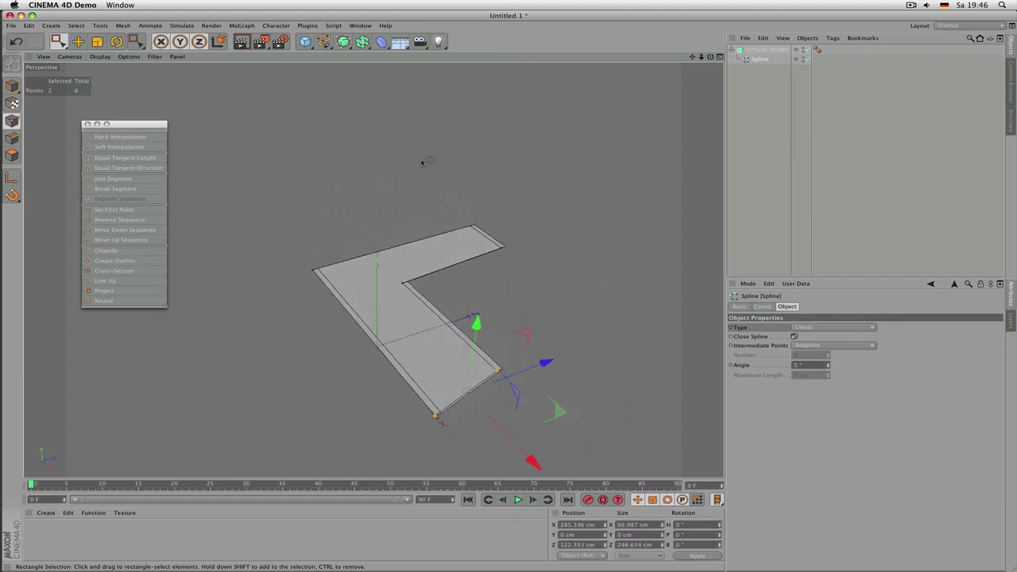
# Step: Try a Z movement of 413 cm on the Extrude NURBS object and set it back to 0 cm
pyautogui.click(766, 49)
pyautogui.moveTo(900, 328); pyautogui.dragTo(901, 254)
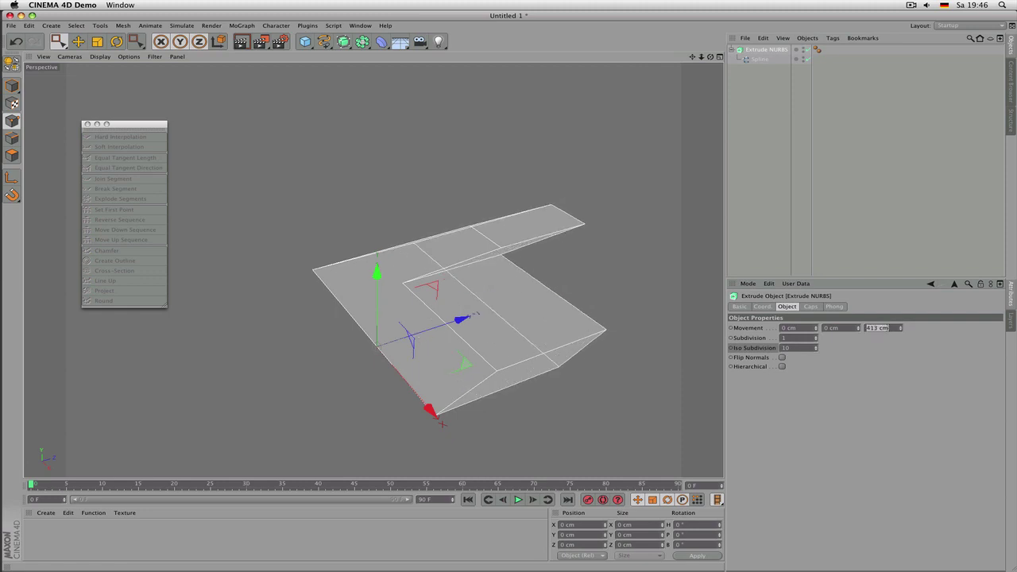
pyautogui.write('0')
pyautogui.click(833, 328)
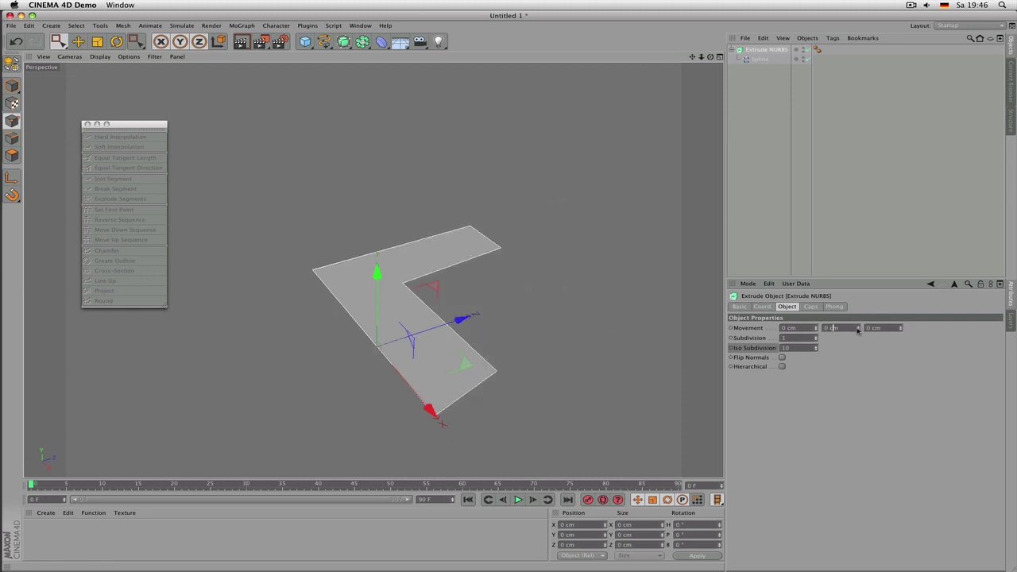
# Step: Try a Y movement of 461 cm on the extrusion and reset it to 0 cm
pyautogui.moveTo(857, 329); pyautogui.dragTo(858, 281)
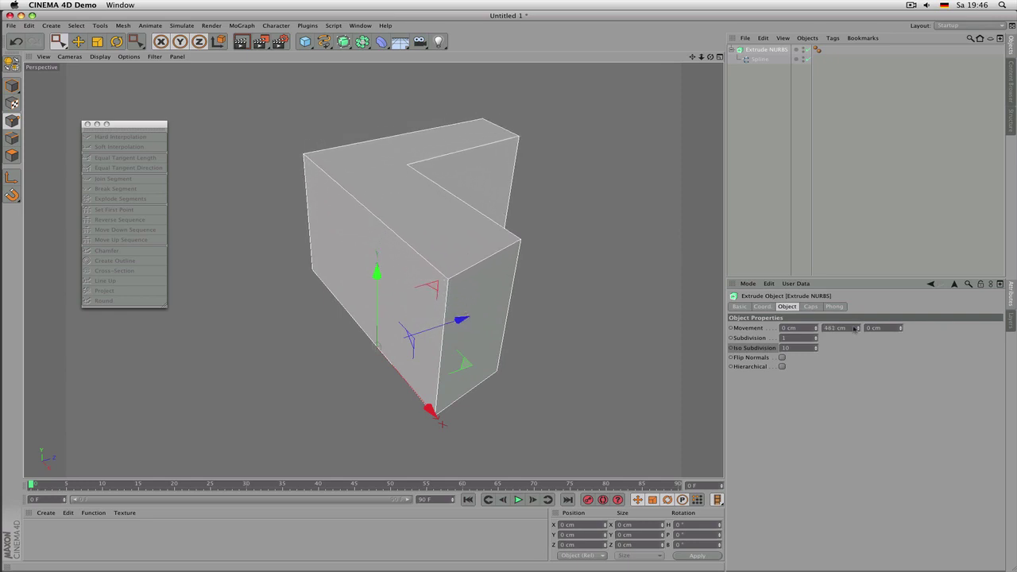
pyautogui.keyDown('alt'); pyautogui.moveTo(635, 288); pyautogui.dragTo(376, 264); pyautogui.keyUp('alt')
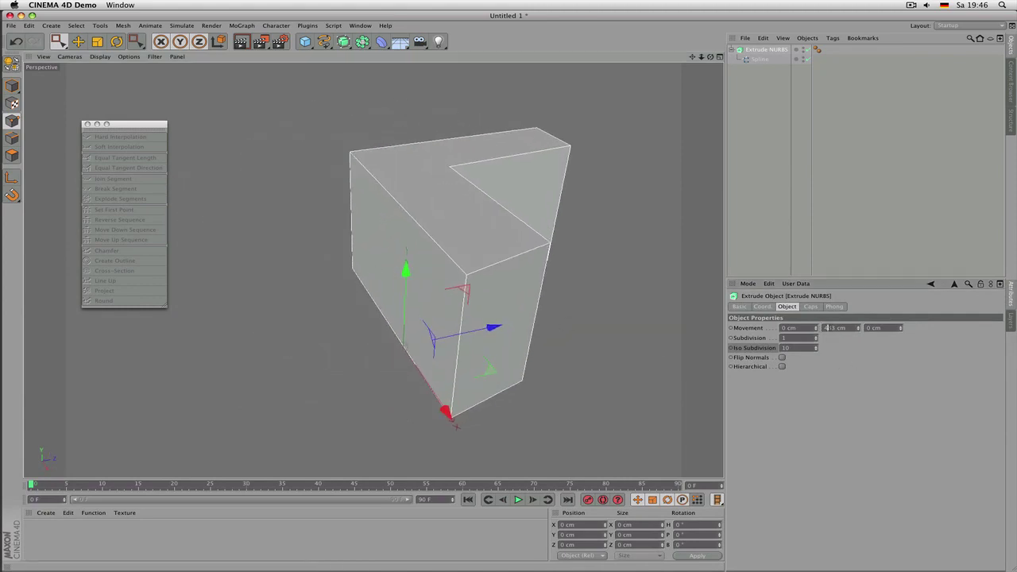
pyautogui.doubleClick(827, 327)
pyautogui.write('0')
pyautogui.press('Return')
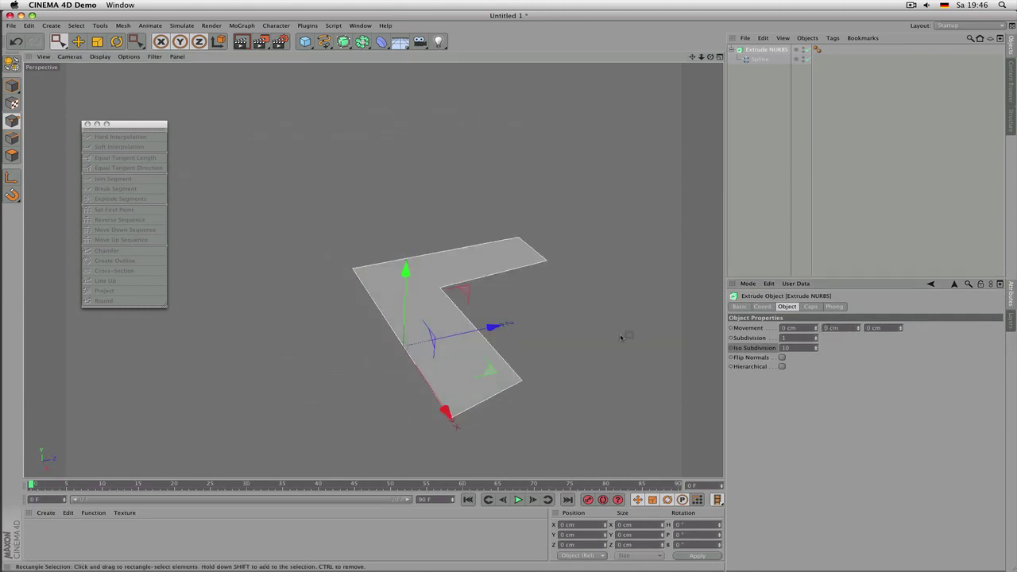
# Step: Set the extrusion's Y movement to 586 cm and its subdivision to 5
pyautogui.press('super+r')
pyautogui.keyDown('alt'); pyautogui.moveTo(483, 350); pyautogui.dragTo(547, 392); pyautogui.keyUp('alt')
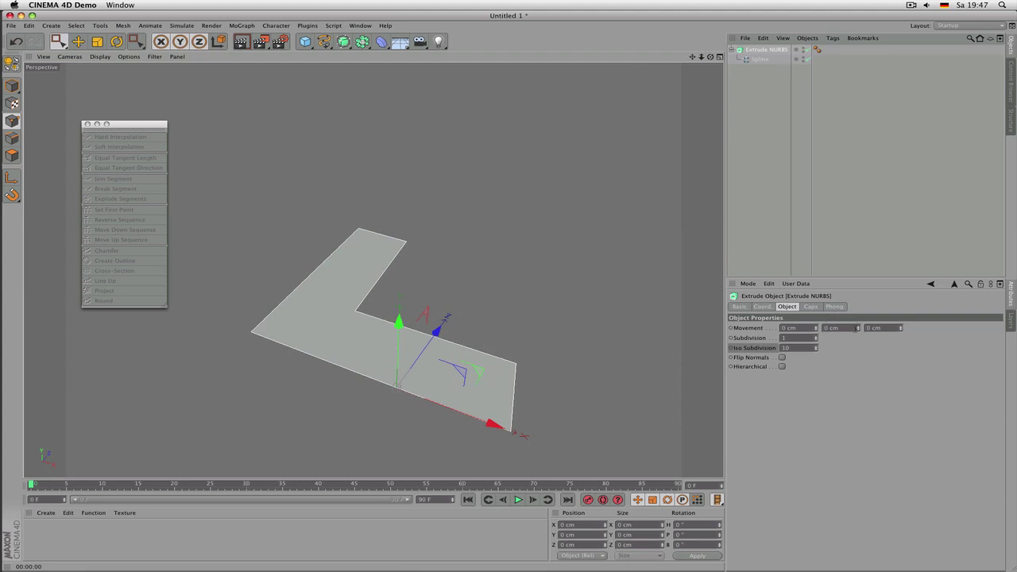
pyautogui.moveTo(858, 329); pyautogui.dragTo(815, 335)
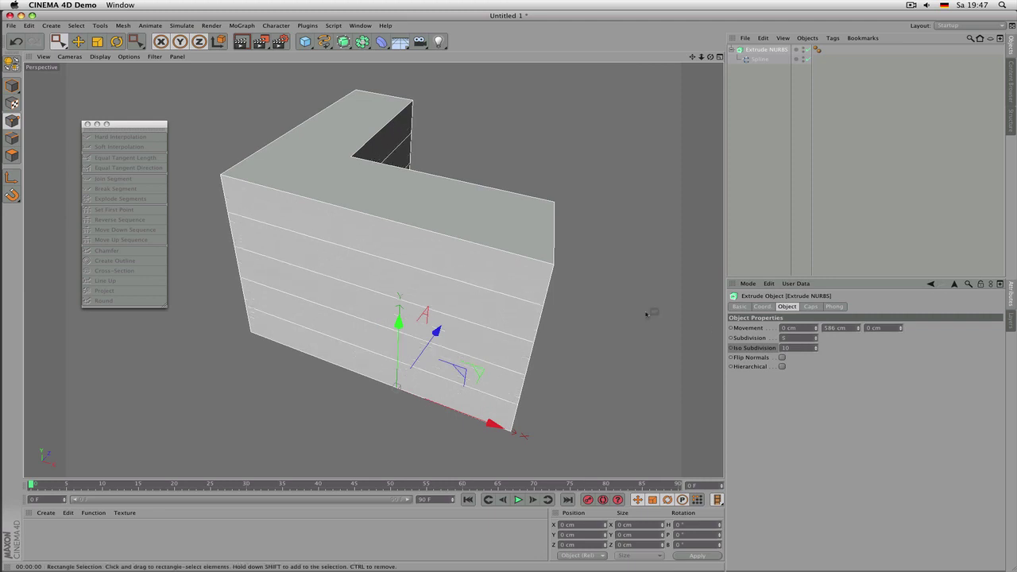
pyautogui.keyDown('alt'); pyautogui.moveTo(461, 341); pyautogui.dragTo(531, 297); pyautogui.keyUp('alt')
pyautogui.keyDown('alt'); pyautogui.moveTo(402, 341); pyautogui.dragTo(547, 290, button='middle'); pyautogui.keyUp('alt')
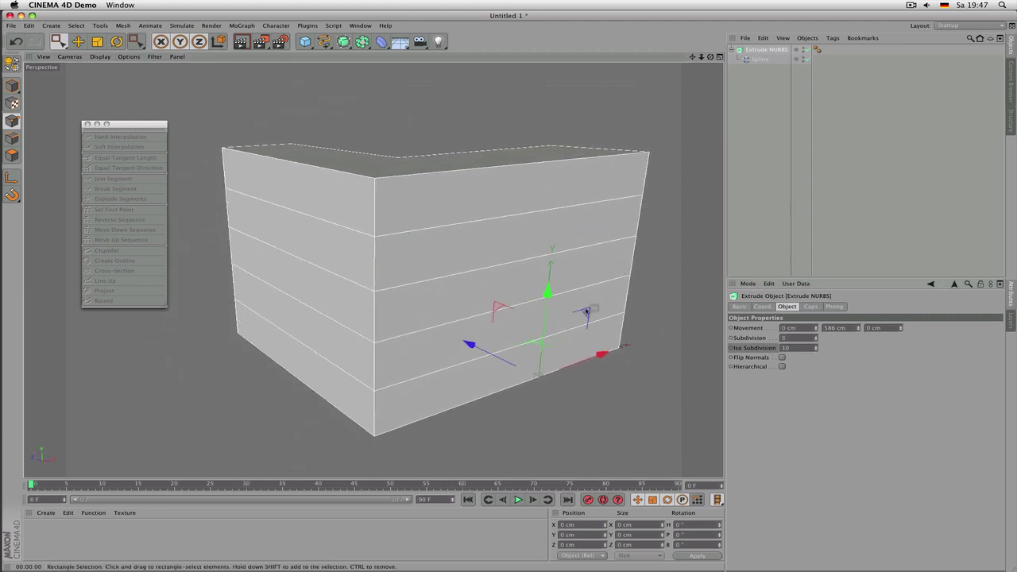
# Step: Set the spline's intermediate points to Natural with a number of 5
pyautogui.click(761, 60)
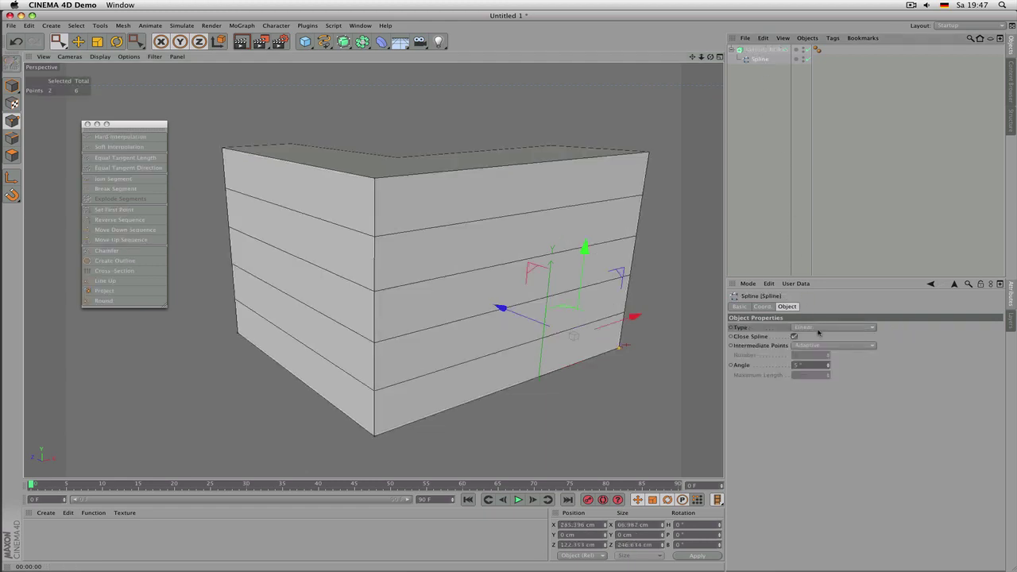
pyautogui.click(822, 346)
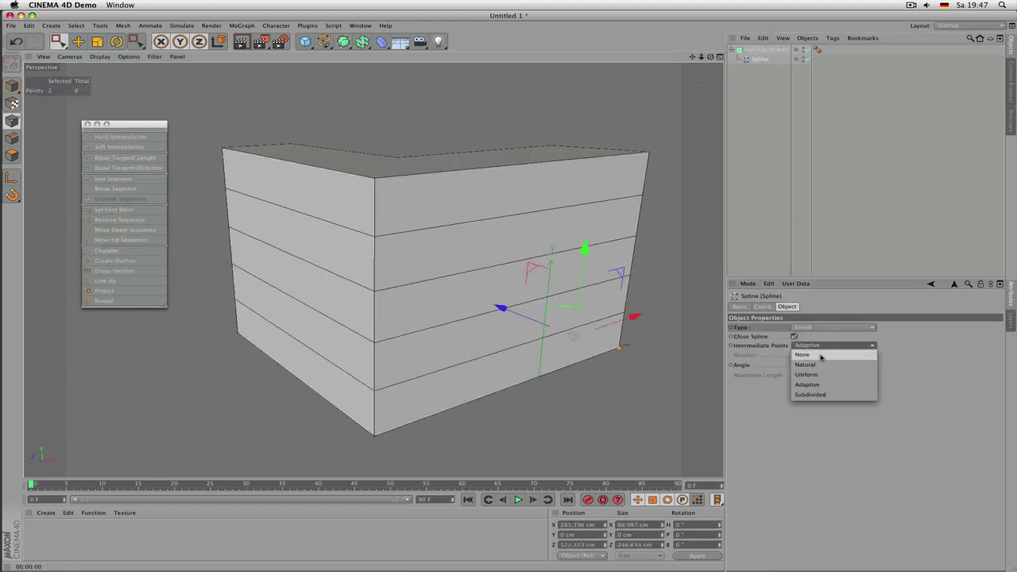
pyautogui.click(823, 363)
pyautogui.click(815, 355)
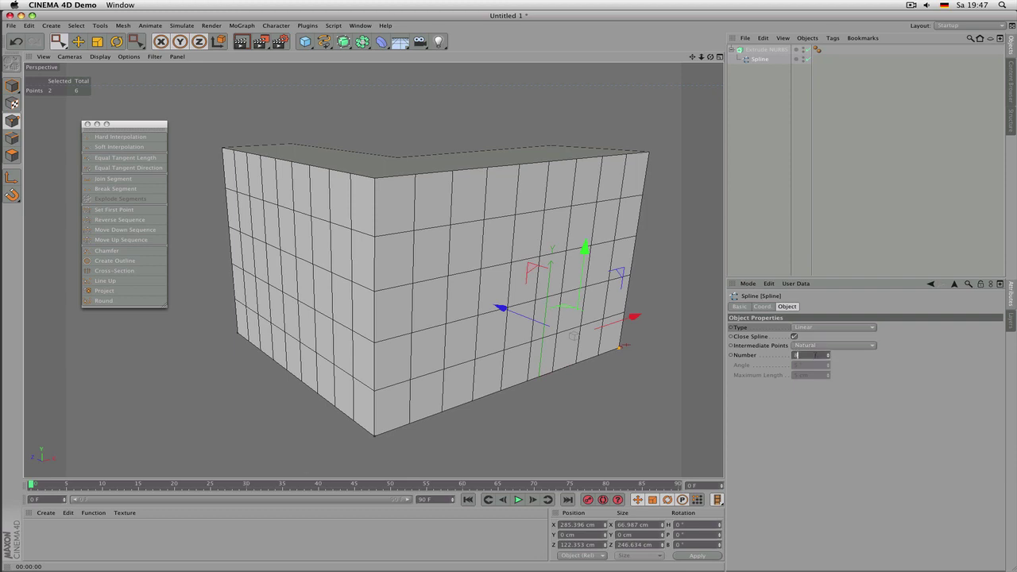
pyautogui.scroll(-4, 815, 355)
pyautogui.scroll(3, 815, 355)
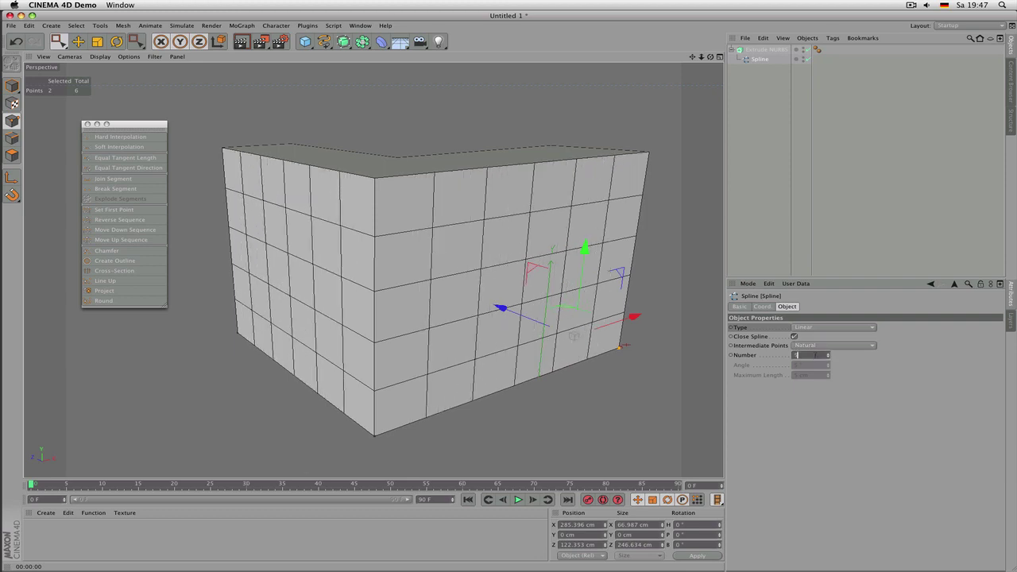
pyautogui.scroll(-1, 816, 355)
pyautogui.keyDown('alt'); pyautogui.moveTo(435, 245); pyautogui.dragTo(394, 262); pyautogui.keyUp('alt')
# Step: In the Extrude NURBS cap settings, switch the start cap to None and restore it to Cap
pyautogui.click(766, 49)
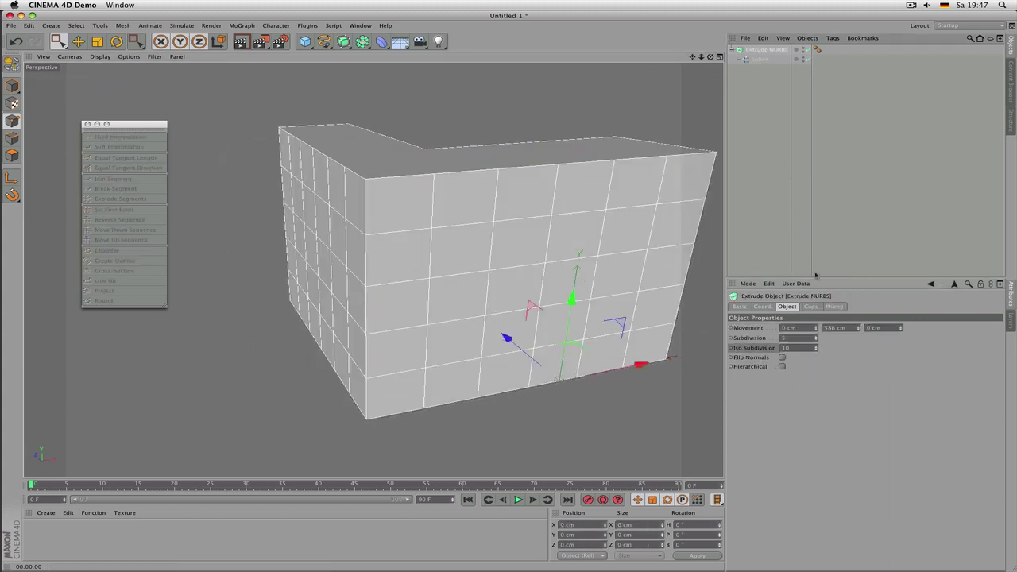
pyautogui.click(810, 307)
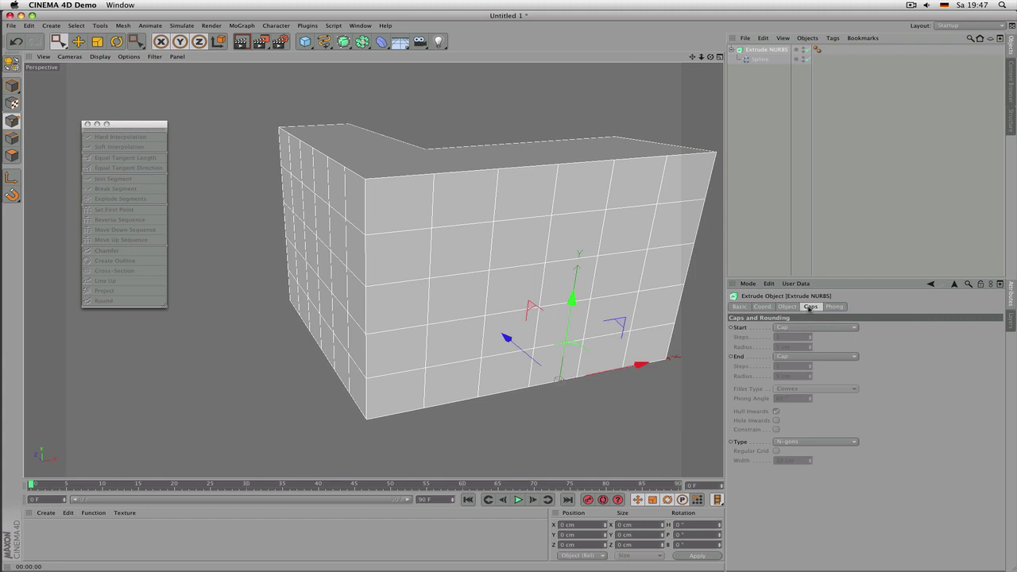
pyautogui.click(815, 328)
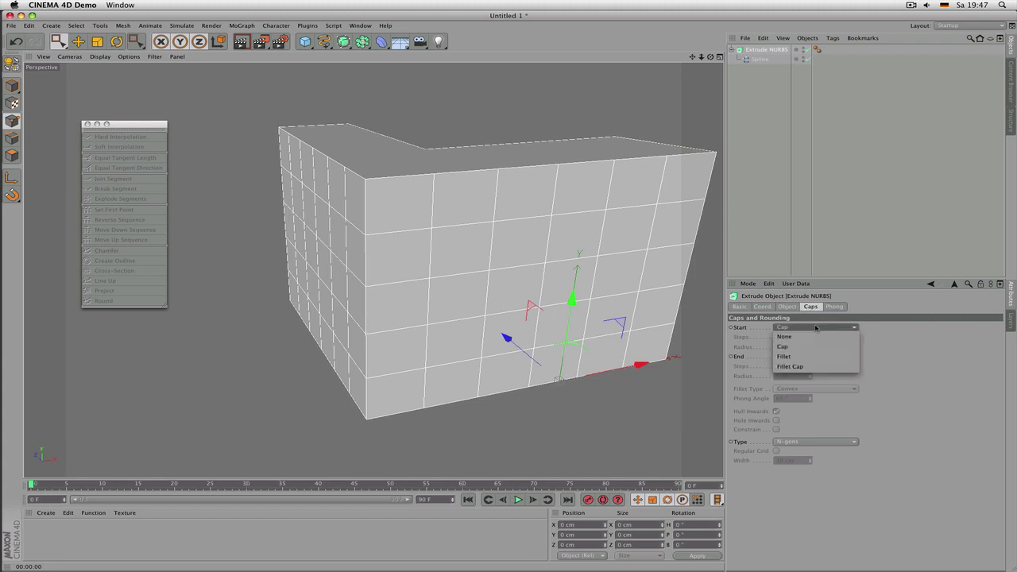
pyautogui.click(807, 336)
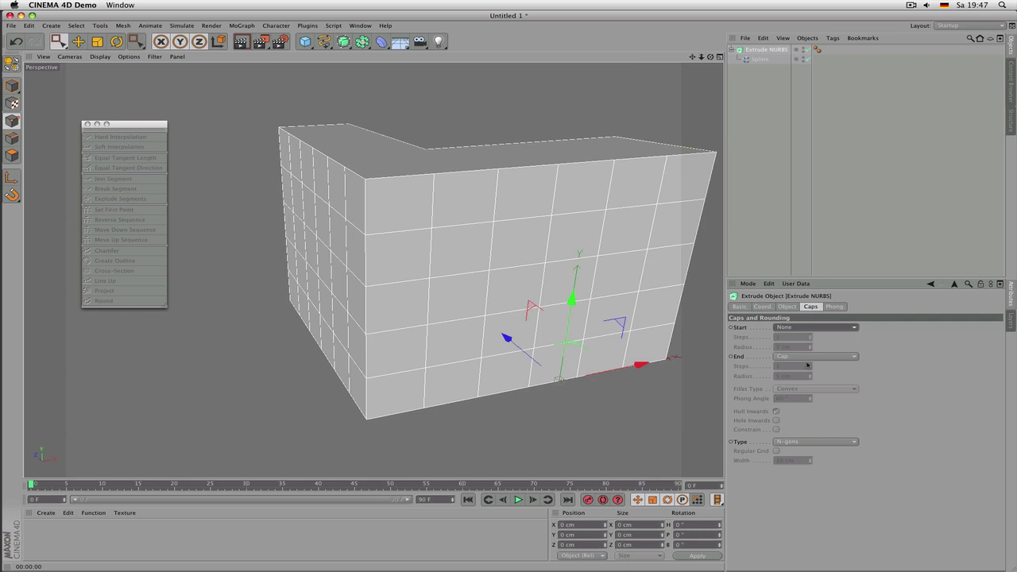
pyautogui.click(808, 328)
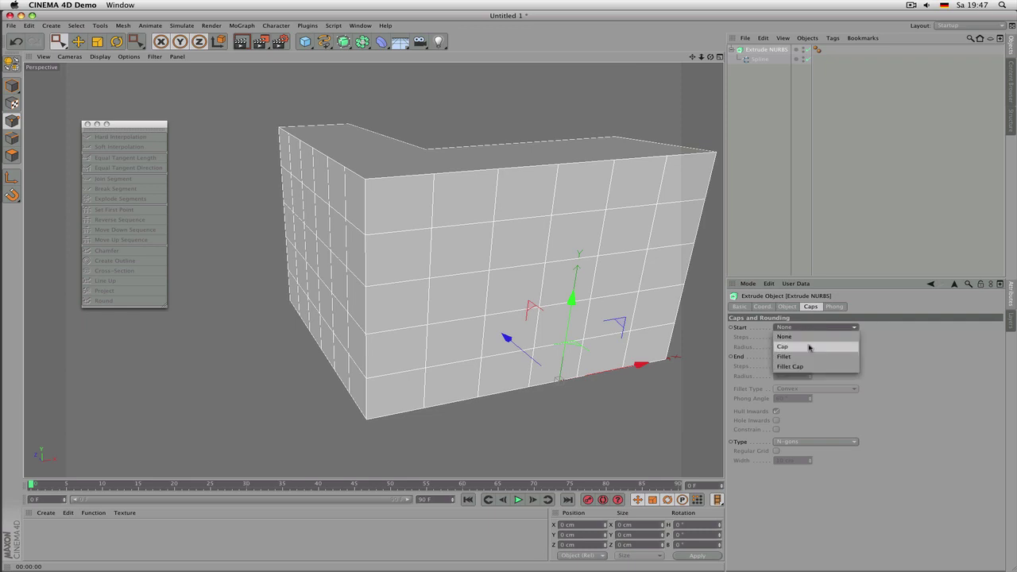
pyautogui.click(808, 346)
# Step: Set the end cap to None, look into the open extrusion from above, and restore it to Cap
pyautogui.click(804, 357)
pyautogui.click(776, 365)
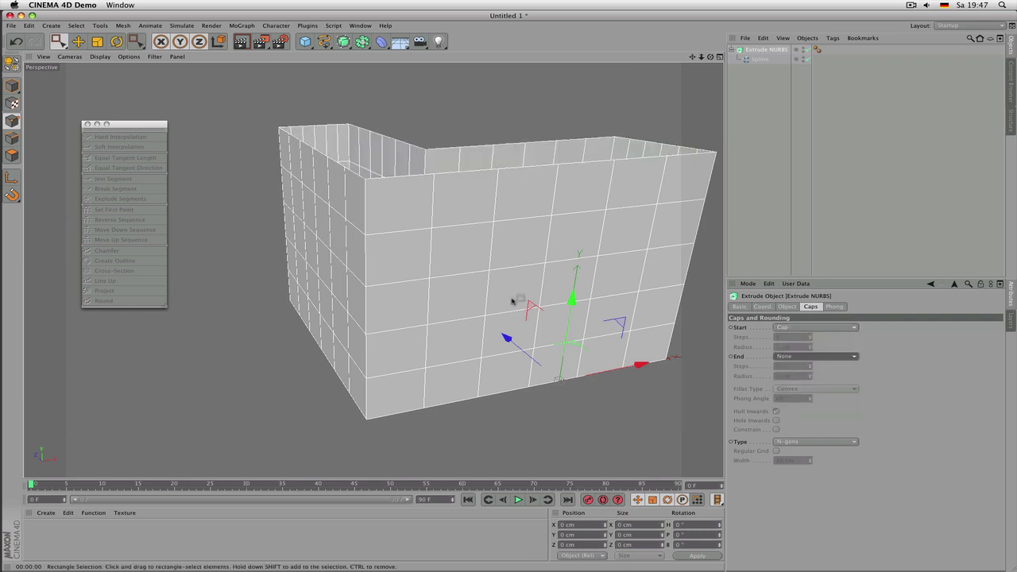
pyautogui.keyDown('alt'); pyautogui.moveTo(391, 241); pyautogui.dragTo(462, 226); pyautogui.keyUp('alt')
pyautogui.click(802, 356)
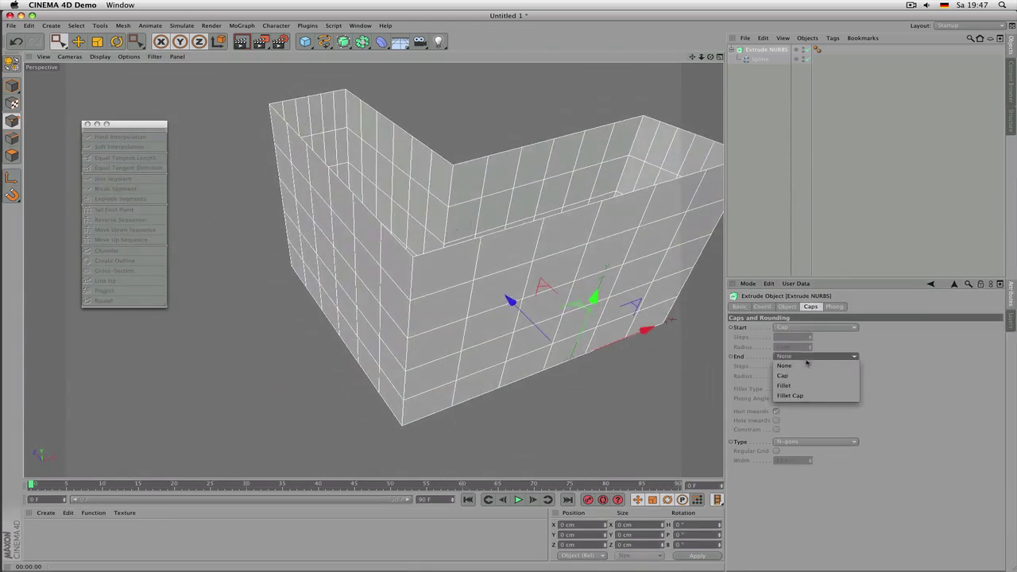
pyautogui.click(804, 375)
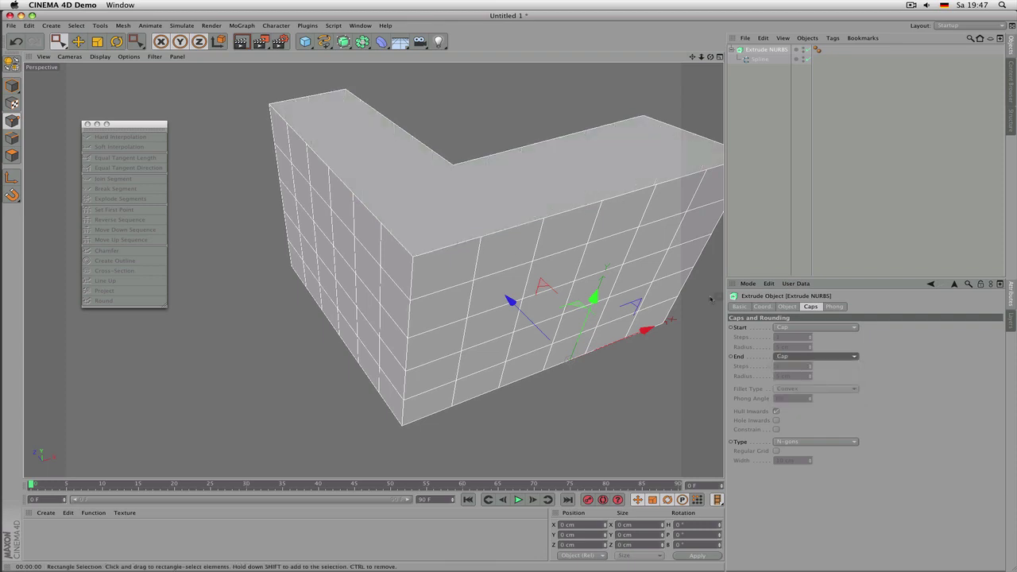
# Step: Change the end of the extrusion to Fillet with a radius of 94 cm
pyautogui.click(795, 354)
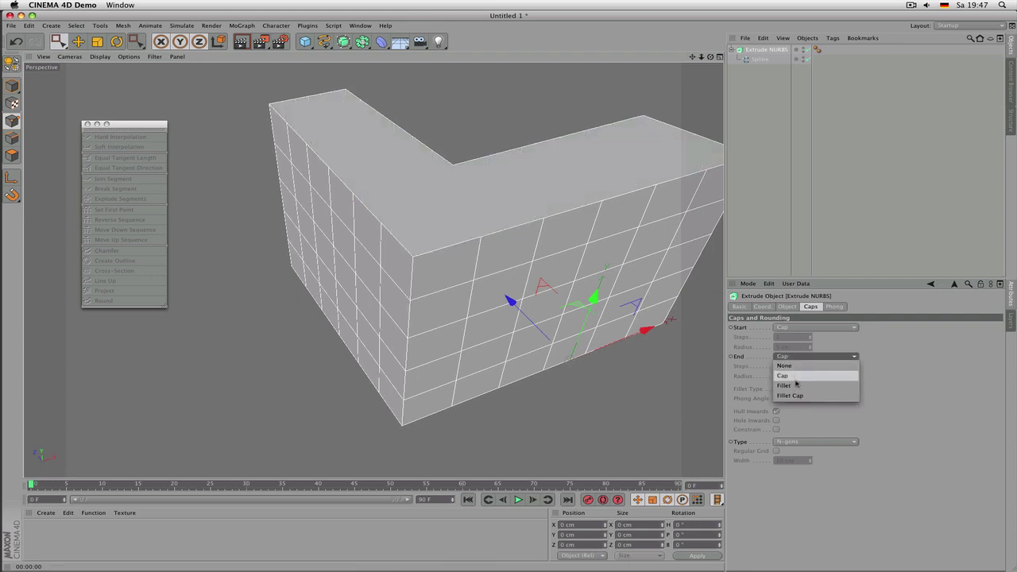
pyautogui.click(784, 385)
pyautogui.keyDown('alt'); pyautogui.moveTo(563, 272); pyautogui.dragTo(567, 251); pyautogui.keyUp('alt')
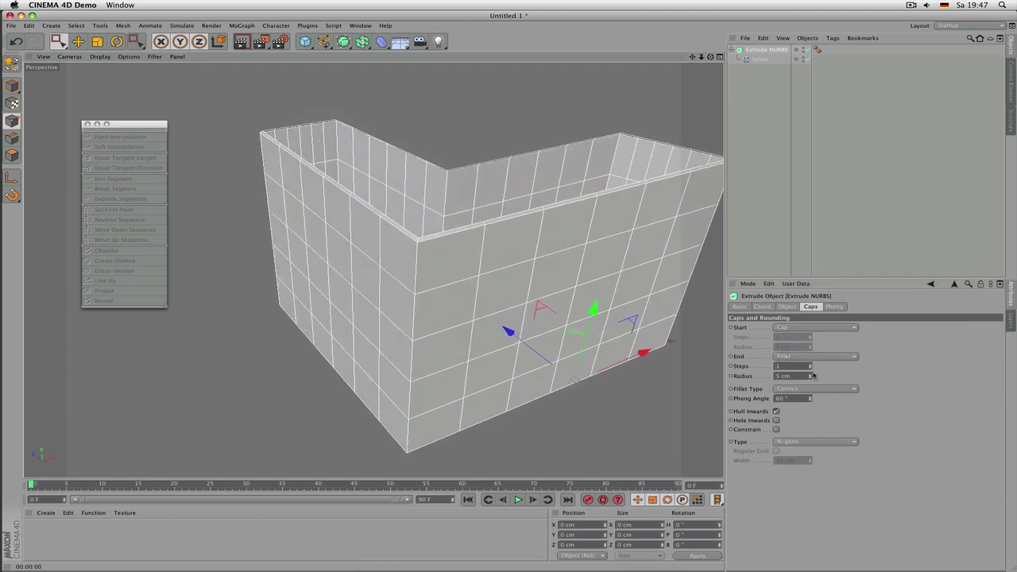
pyautogui.moveTo(810, 378); pyautogui.dragTo(588, 334)
pyautogui.moveTo(811, 376); pyautogui.dragTo(810, 380)
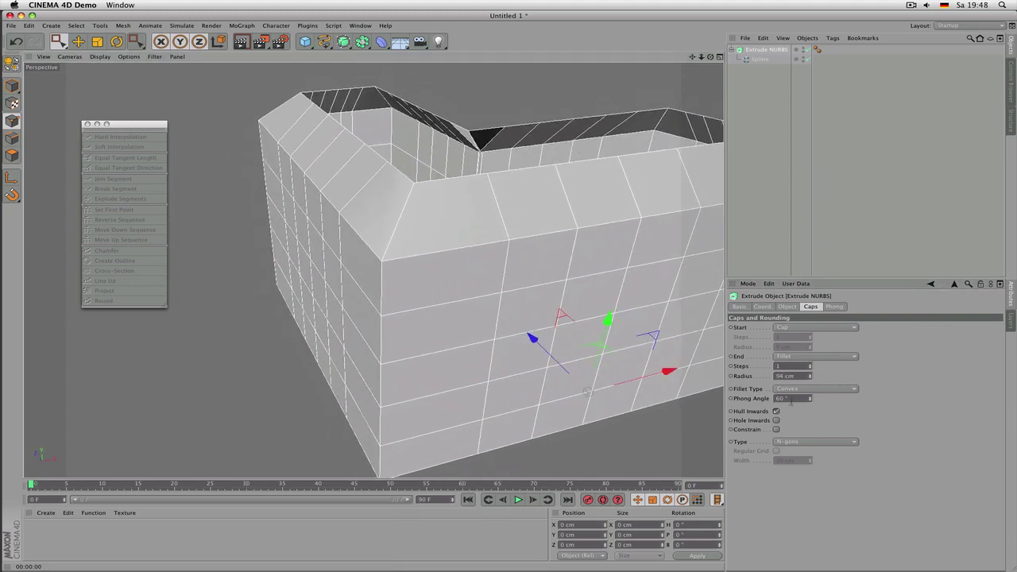
pyautogui.keyDown('alt'); pyautogui.moveTo(588, 391); pyautogui.dragTo(589, 387); pyautogui.keyUp('alt')
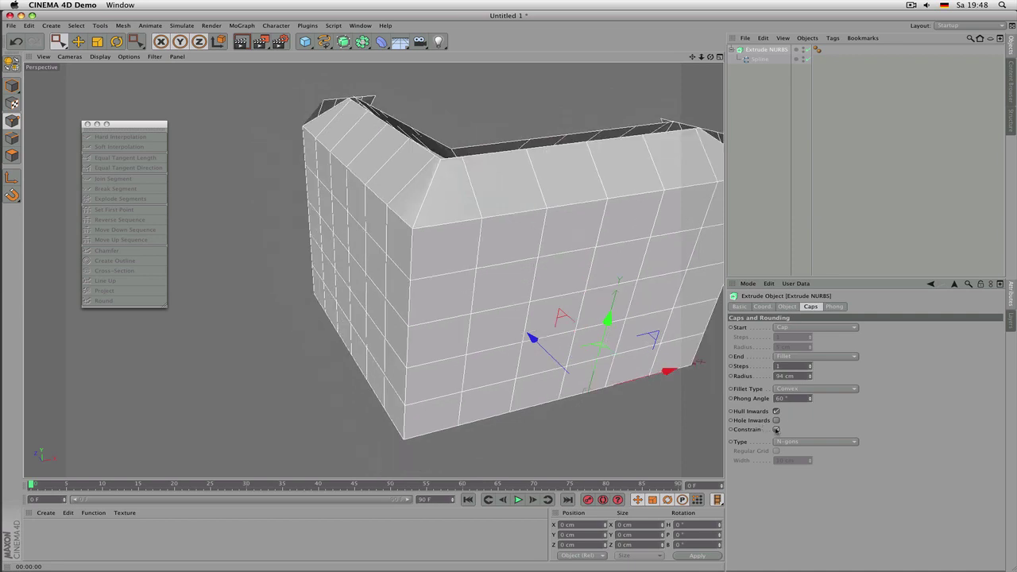
# Step: Enable Constrain for the fillet and reduce its radius to 64 cm
pyautogui.click(776, 430)
pyautogui.click(776, 430)
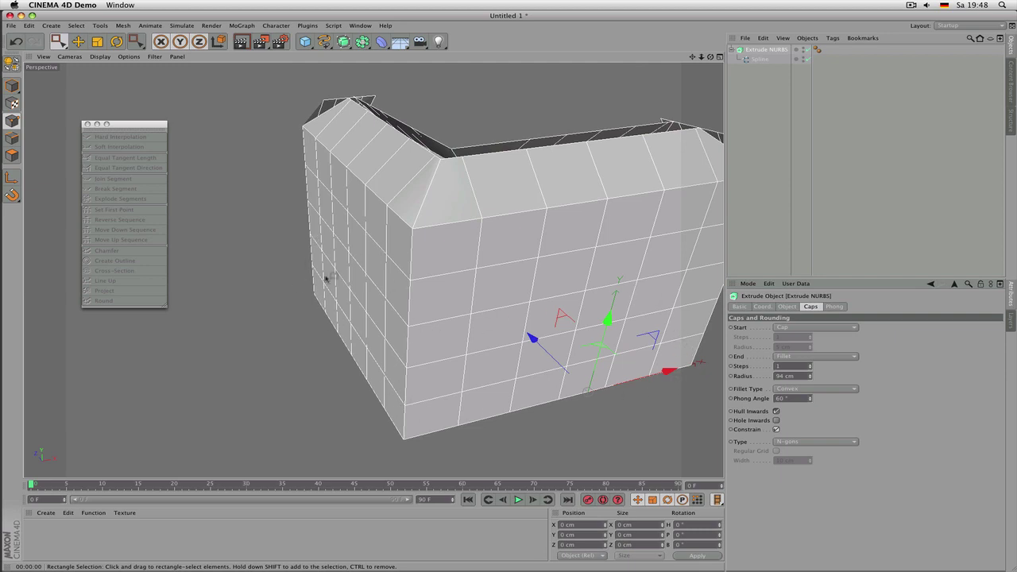
pyautogui.moveTo(811, 379)
pyautogui.mouseDown()
pyautogui.moveTo(811, 357)
pyautogui.moveTo(811, 389)
pyautogui.moveTo(811, 367)
pyautogui.mouseUp()
# Step: Set the fillet type to Linear and the end fillet's steps to 7
pyautogui.click(814, 388)
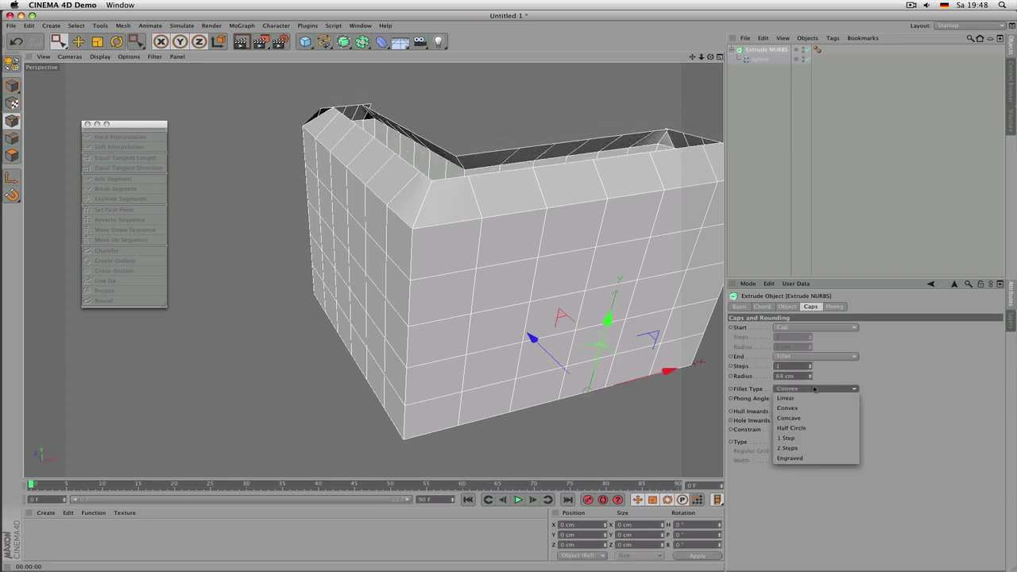
pyautogui.click(813, 398)
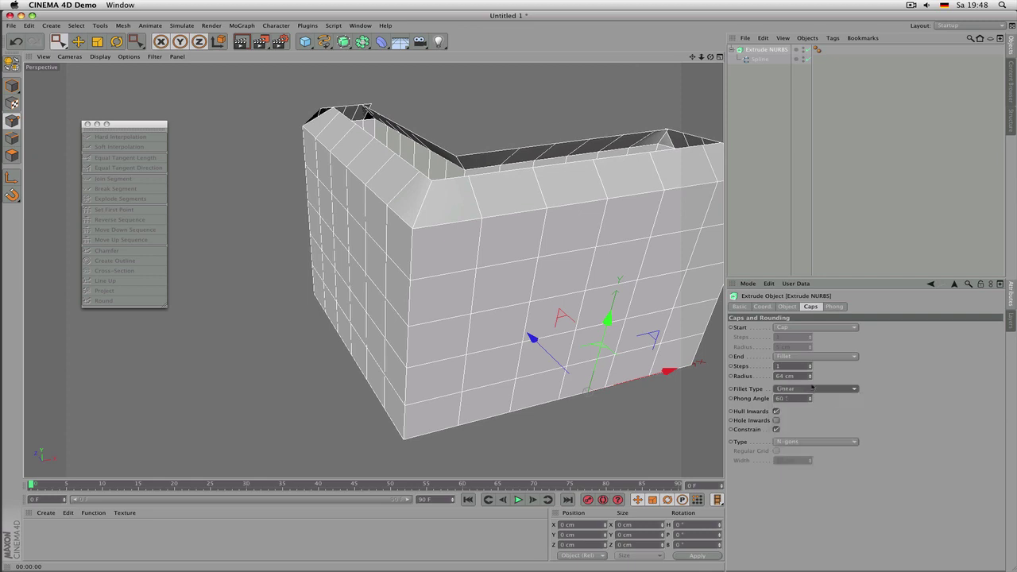
pyautogui.moveTo(811, 368); pyautogui.dragTo(811, 359)
# Step: Switch the fillet type to Convex and view the rounded upper edge from the side
pyautogui.click(812, 388)
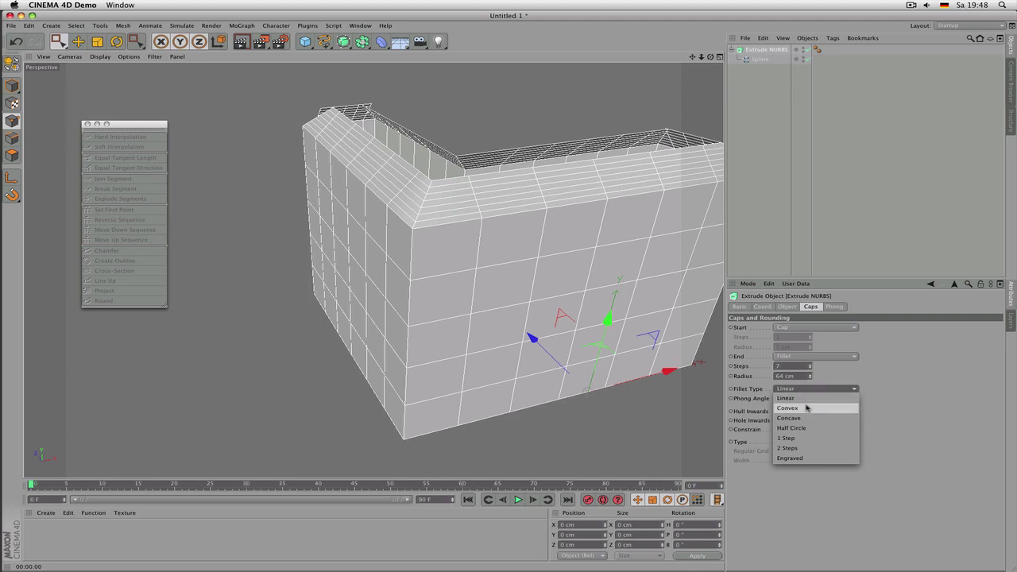
pyautogui.click(809, 408)
pyautogui.keyDown('alt'); pyautogui.moveTo(494, 273); pyautogui.dragTo(434, 230); pyautogui.keyUp('alt')
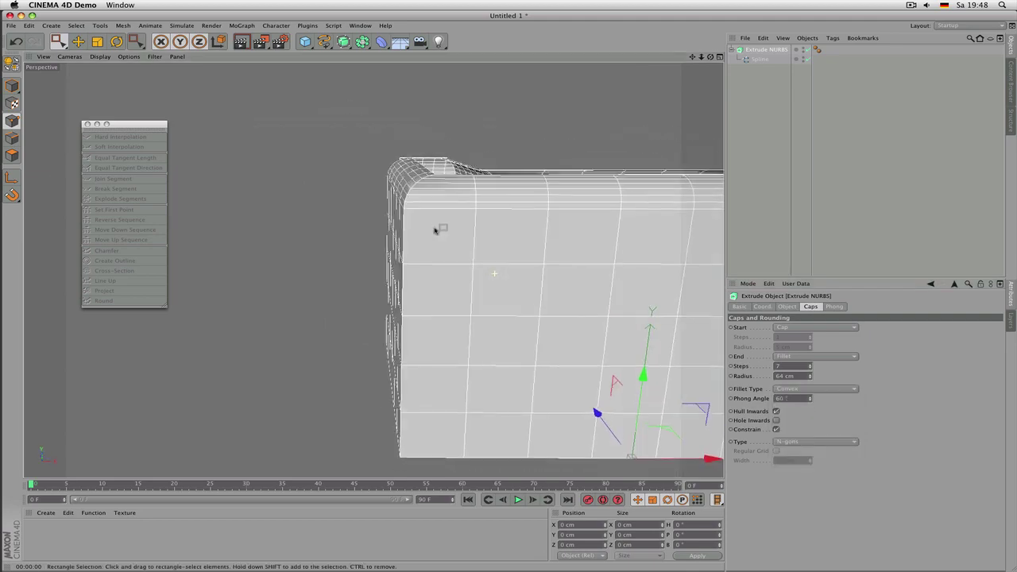
# Step: Set the fillet type to Concave and reduce the end fillet's radius to 28 cm
pyautogui.click(828, 391)
pyautogui.click(813, 419)
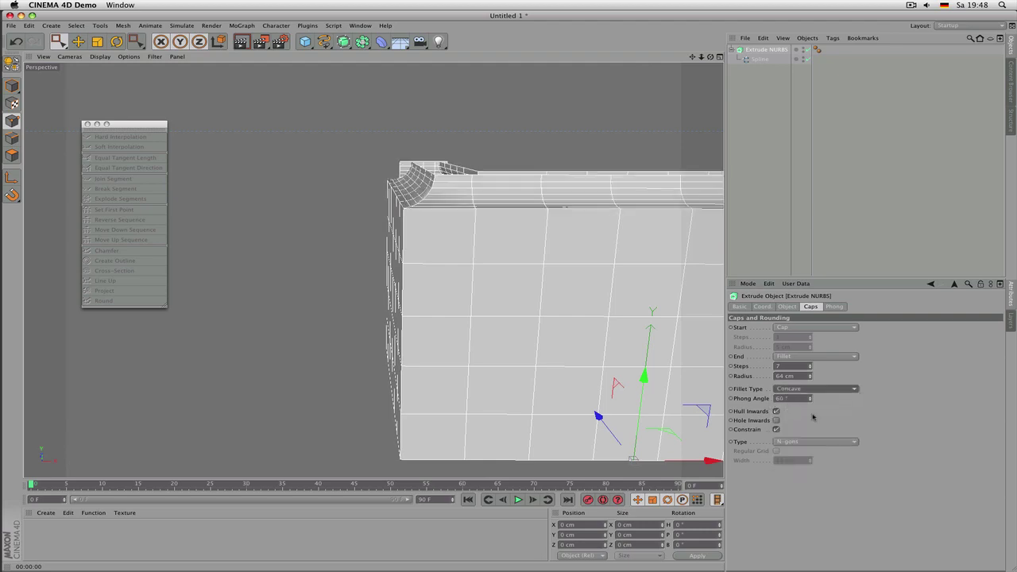
pyautogui.keyDown('alt'); pyautogui.moveTo(455, 289); pyautogui.dragTo(533, 313); pyautogui.keyUp('alt')
pyautogui.keyDown('alt'); pyautogui.moveTo(392, 235); pyautogui.dragTo(564, 394, button='middle'); pyautogui.keyUp('alt')
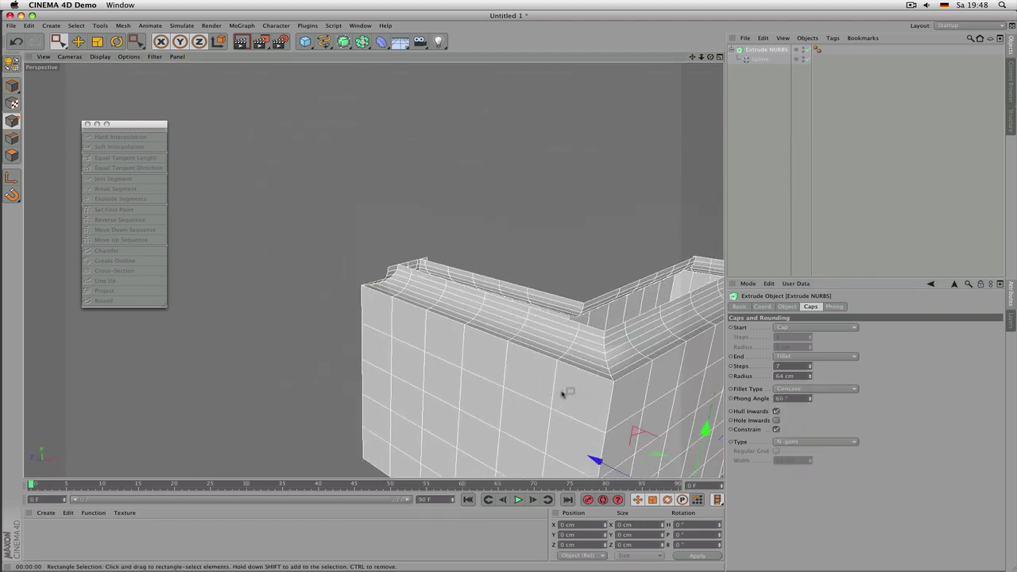
pyautogui.keyDown('alt'); pyautogui.moveTo(397, 326); pyautogui.dragTo(595, 349); pyautogui.keyUp('alt')
pyautogui.keyDown('alt'); pyautogui.moveTo(307, 306); pyautogui.dragTo(389, 309, button='right'); pyautogui.keyUp('alt')
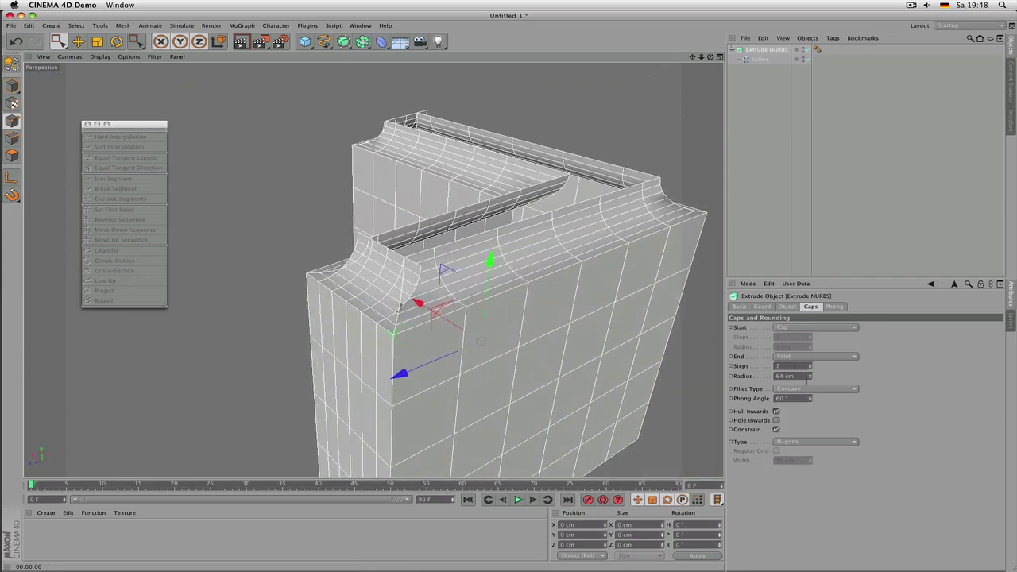
pyautogui.moveTo(810, 377); pyautogui.dragTo(811, 409)
pyautogui.keyDown('alt'); pyautogui.moveTo(590, 318); pyautogui.dragTo(573, 287); pyautogui.keyUp('alt')
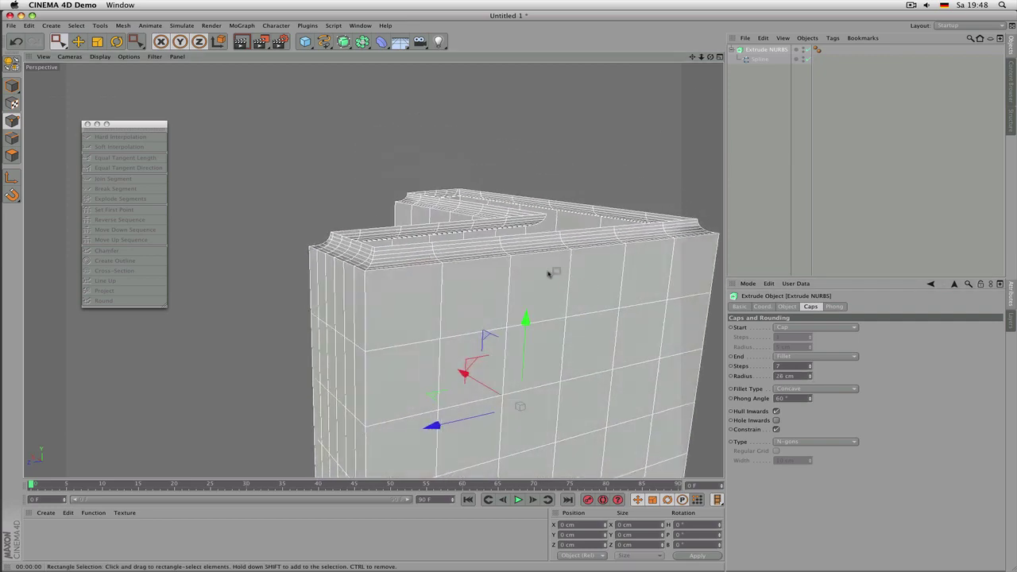
# Step: Set the end cap of the Extrude NURBS object to Fillet Cap and view the closed upper face from above
pyautogui.click(796, 359)
pyautogui.click(797, 399)
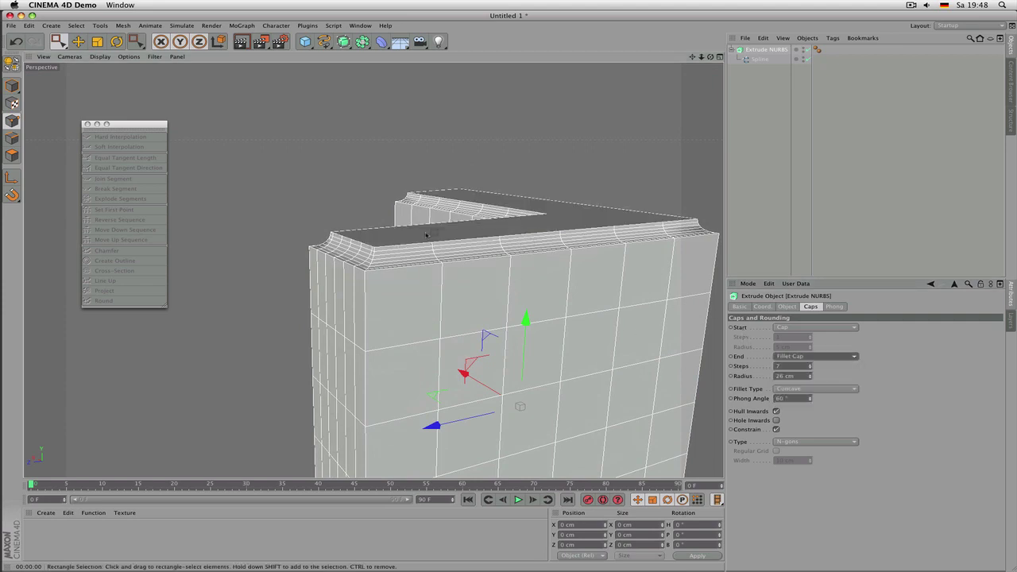
pyautogui.keyDown('alt'); pyautogui.moveTo(406, 209); pyautogui.dragTo(398, 242); pyautogui.keyUp('alt')
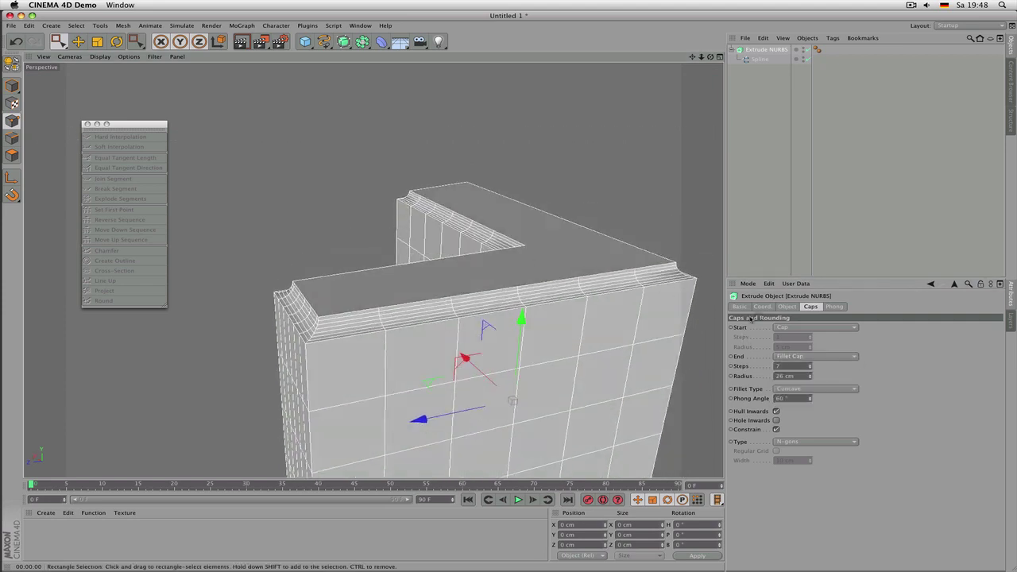
# Step: Set the fillet type to Half Circle and reduce the end fillet's steps to 3
pyautogui.click(816, 388)
pyautogui.click(802, 427)
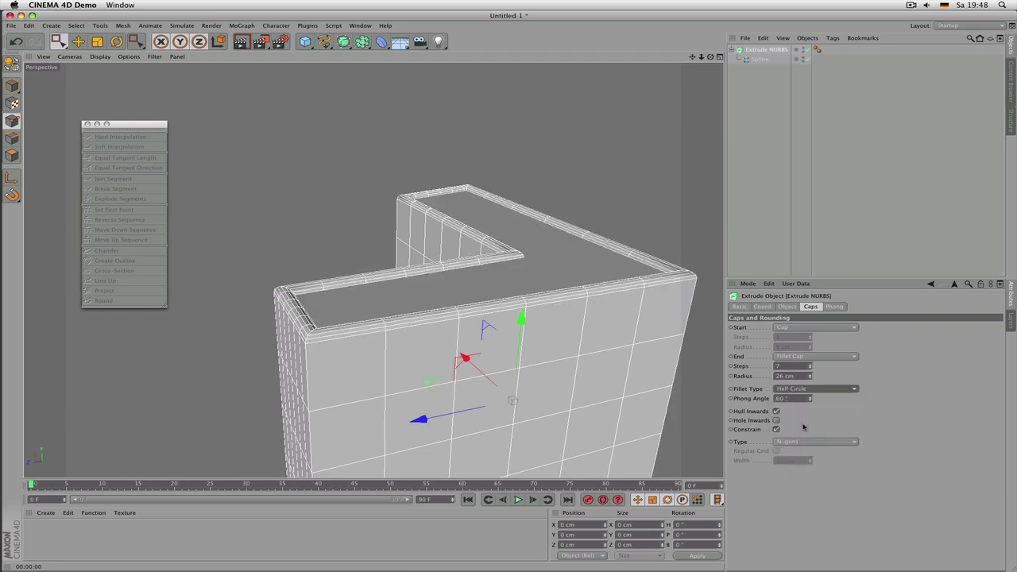
pyautogui.keyDown('alt'); pyautogui.moveTo(643, 345); pyautogui.dragTo(548, 322); pyautogui.keyUp('alt')
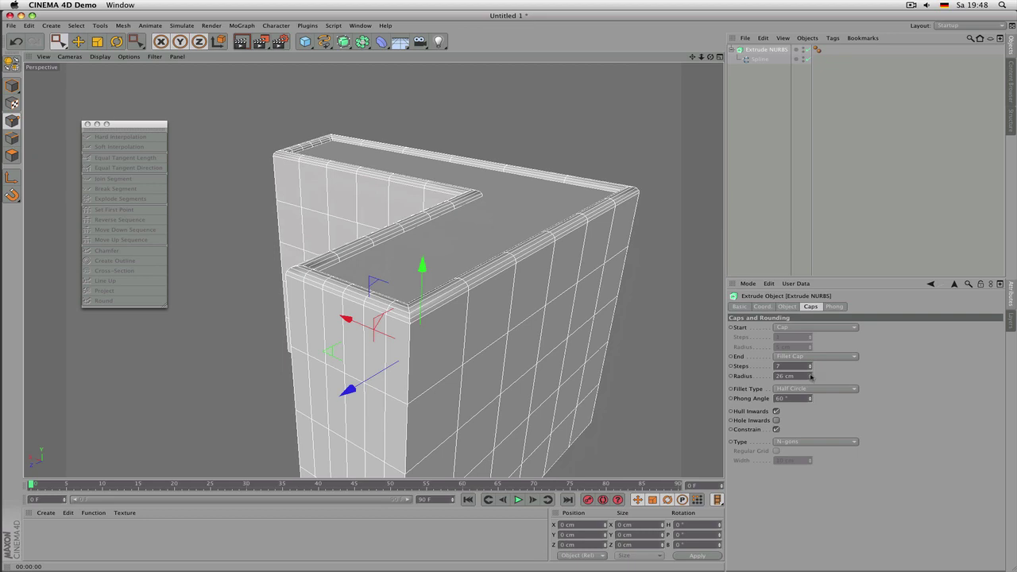
pyautogui.moveTo(810, 367)
pyautogui.mouseDown()
pyautogui.moveTo(811, 380)
pyautogui.moveTo(810, 367)
pyautogui.mouseUp()
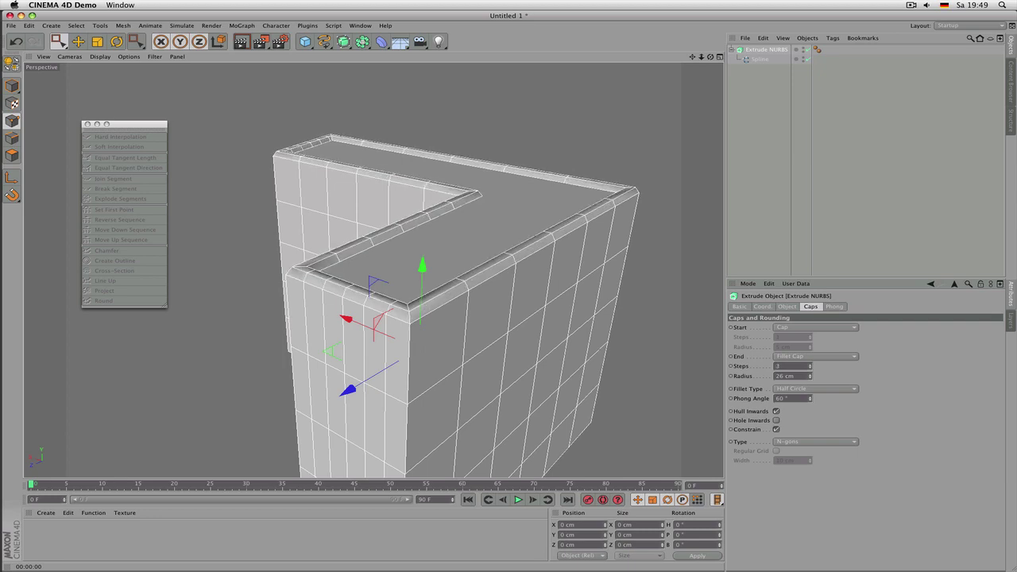
# Step: Try the 1 Step and 2 Steps fillet types on the end cap and view the stepped edge
pyautogui.click(813, 390)
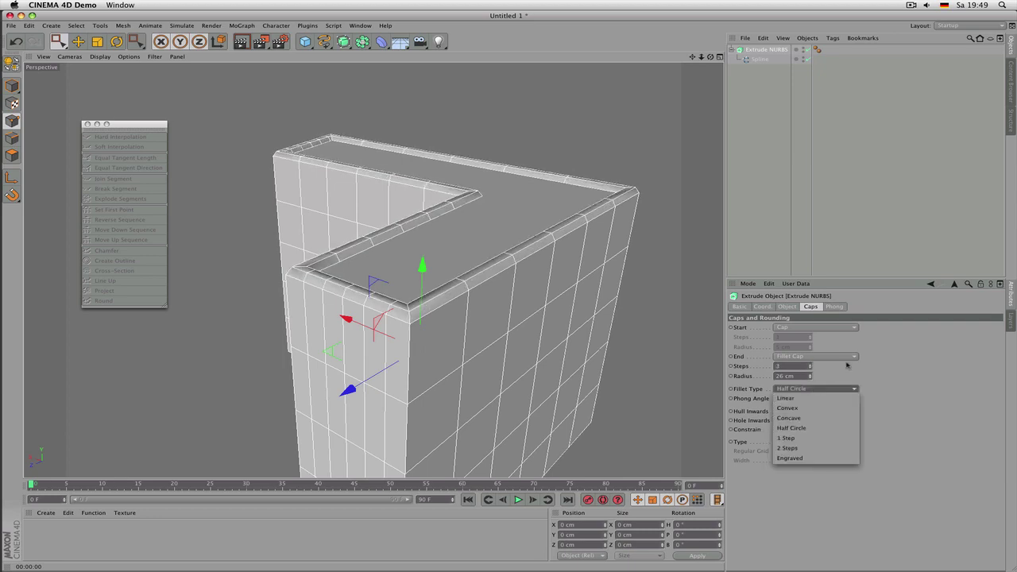
pyautogui.click(802, 438)
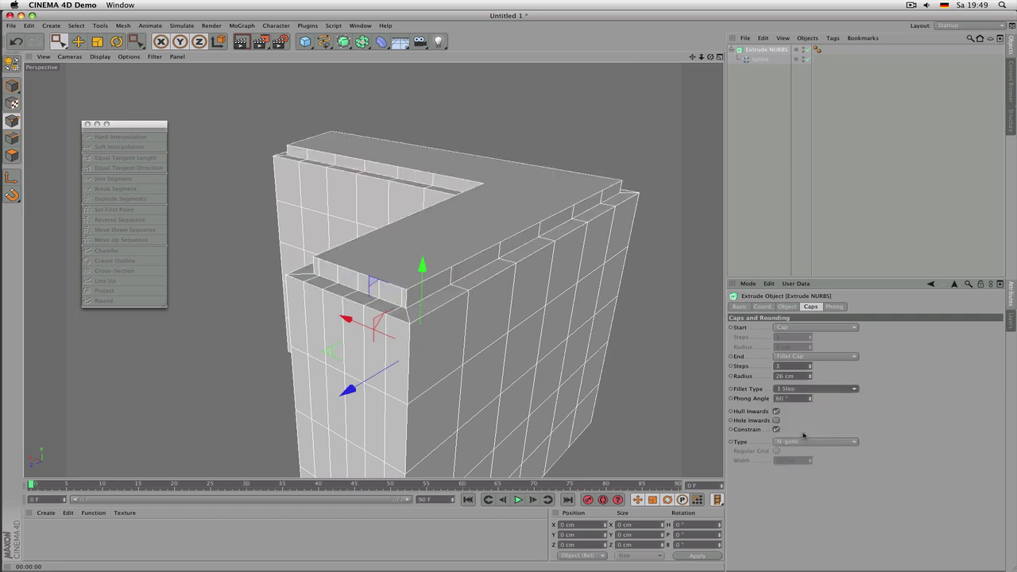
pyautogui.click(812, 389)
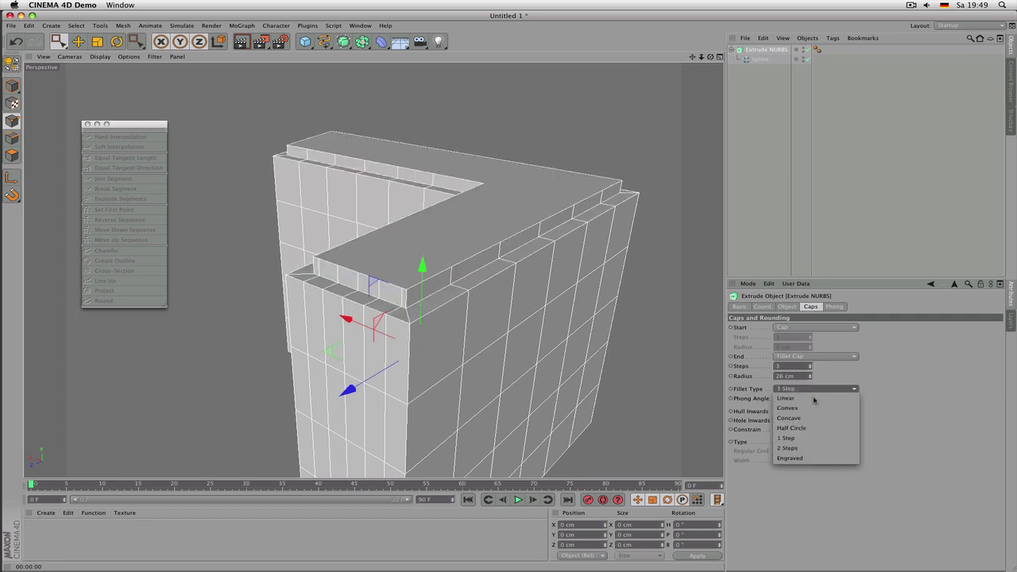
pyautogui.click(796, 447)
pyautogui.keyDown('alt'); pyautogui.moveTo(560, 351); pyautogui.dragTo(463, 336); pyautogui.keyUp('alt')
# Step: Set the fillet type to Engraved, reduce the end radius to 11 cm, and view the outer corner of the L-shape
pyautogui.click(809, 389)
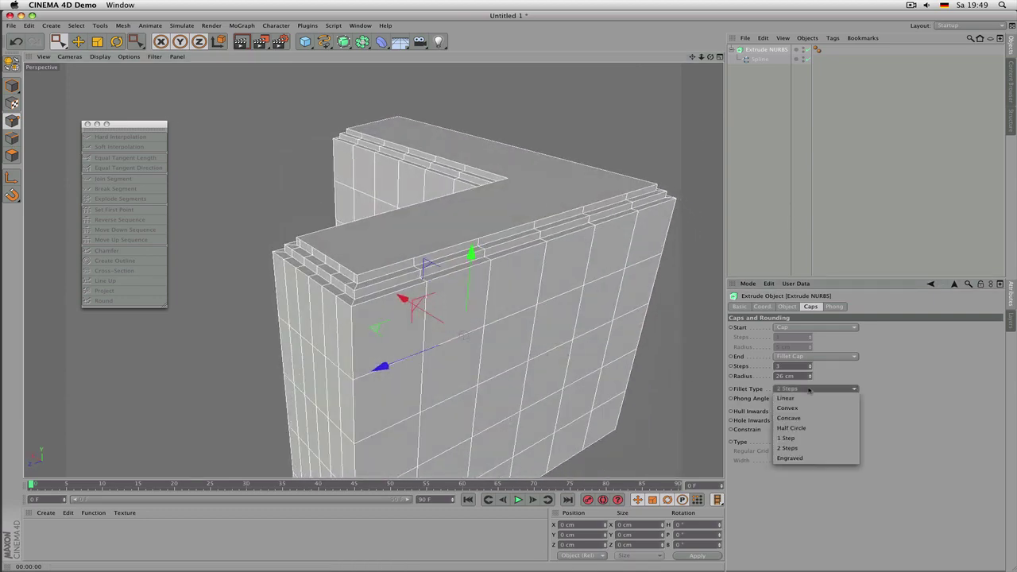
pyautogui.click(810, 458)
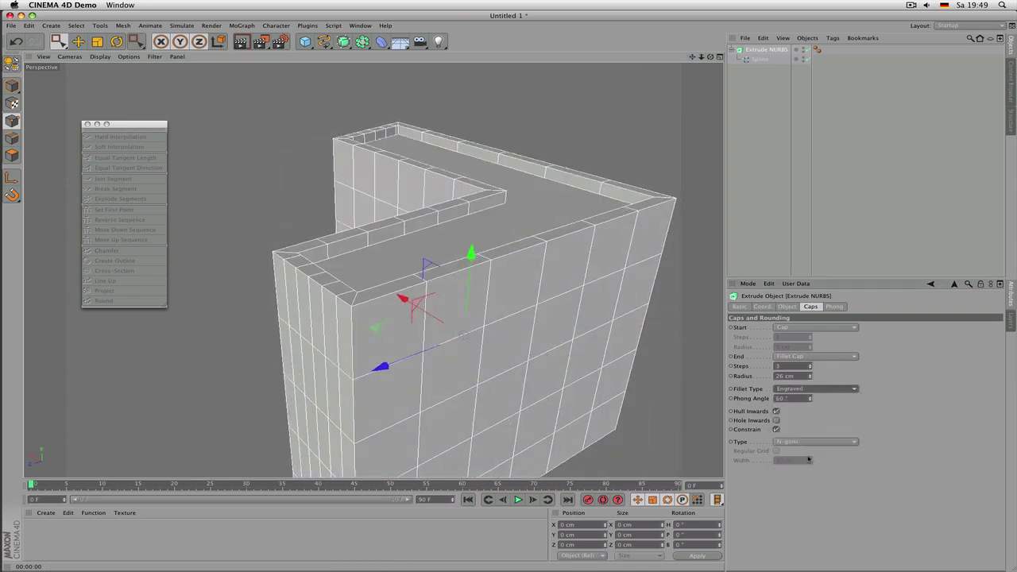
pyautogui.keyDown('alt'); pyautogui.moveTo(536, 262); pyautogui.dragTo(512, 259); pyautogui.keyUp('alt')
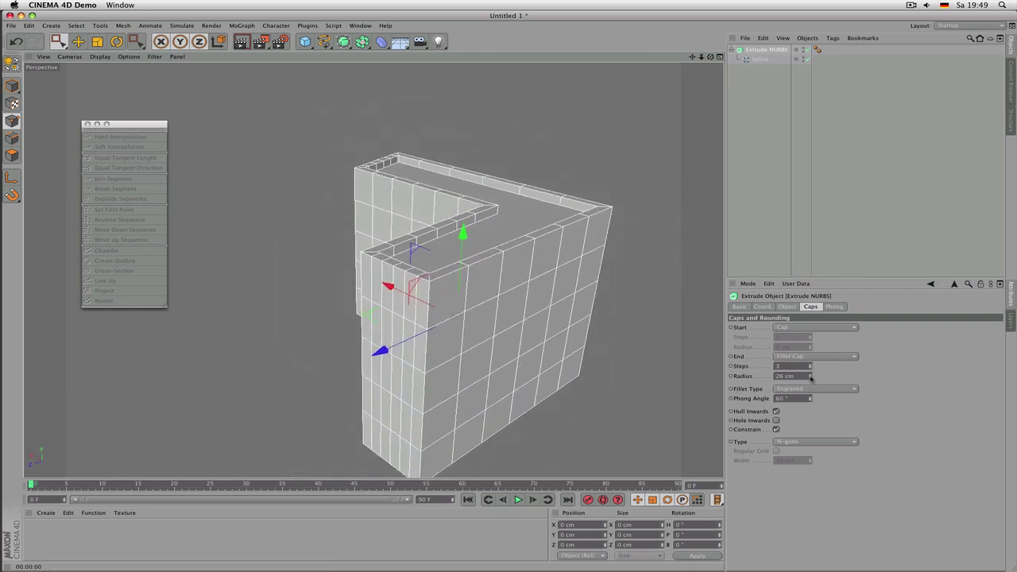
pyautogui.moveTo(811, 378); pyautogui.dragTo(810, 404)
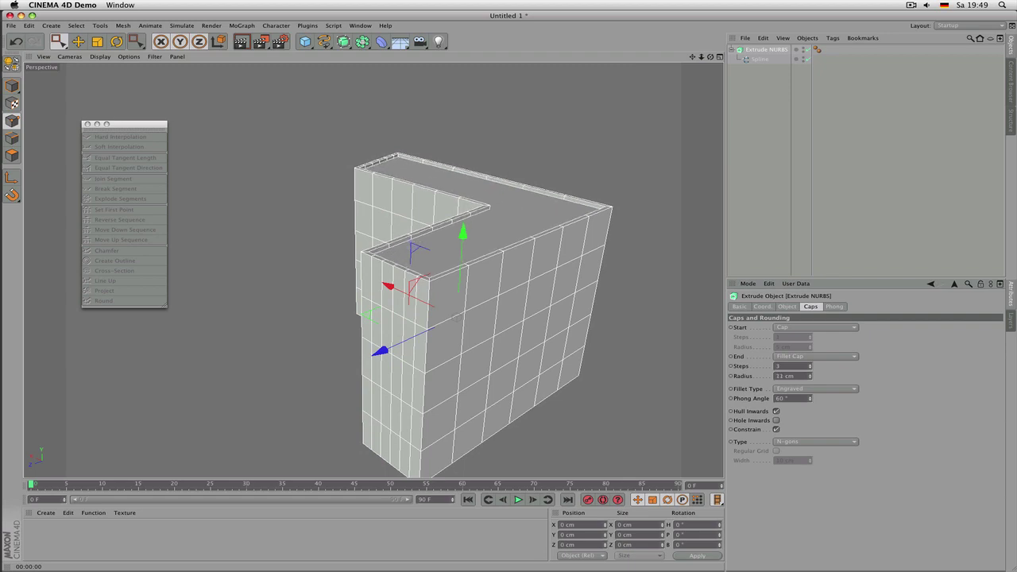
pyautogui.scroll(-4, 309, 235)
pyautogui.keyDown('alt'); pyautogui.moveTo(474, 253); pyautogui.dragTo(141, 231); pyautogui.keyUp('alt')
pyautogui.keyDown('alt'); pyautogui.moveTo(367, 256); pyautogui.dragTo(456, 284); pyautogui.keyUp('alt')
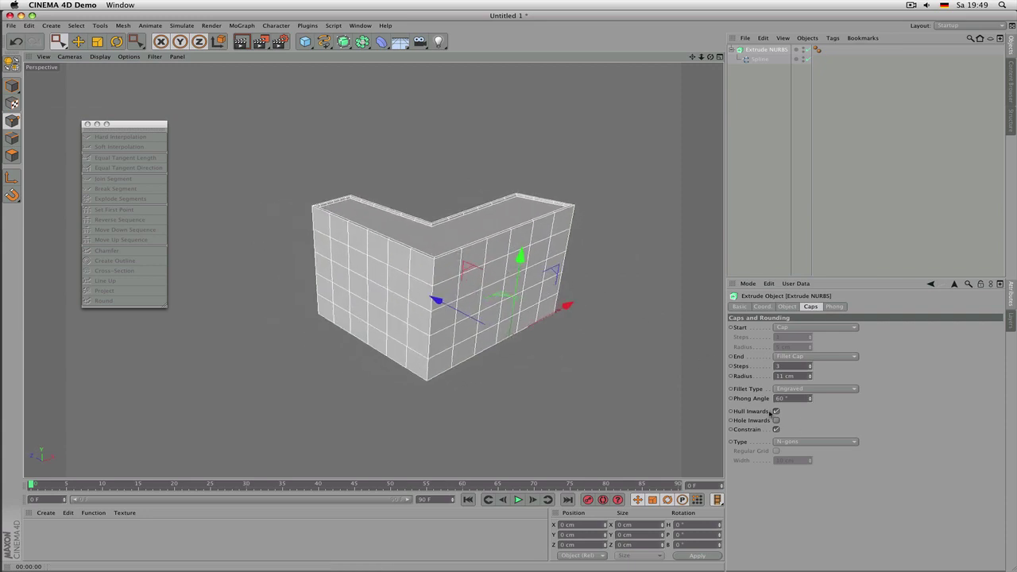
# Step: Toggle Hull Inwards off and on to compare the engraved rim, leaving the option disabled
pyautogui.click(776, 411)
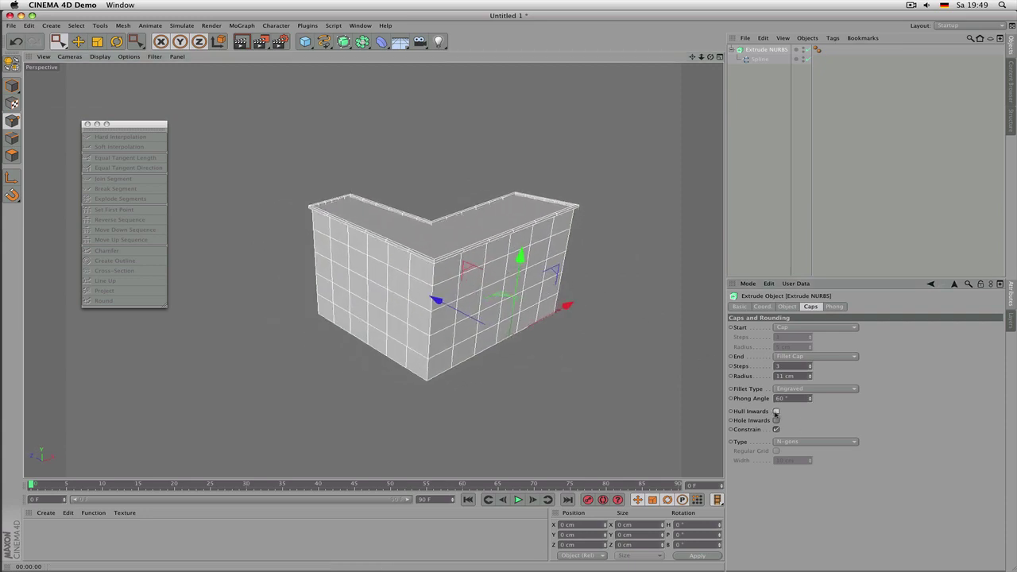
pyautogui.click(776, 411)
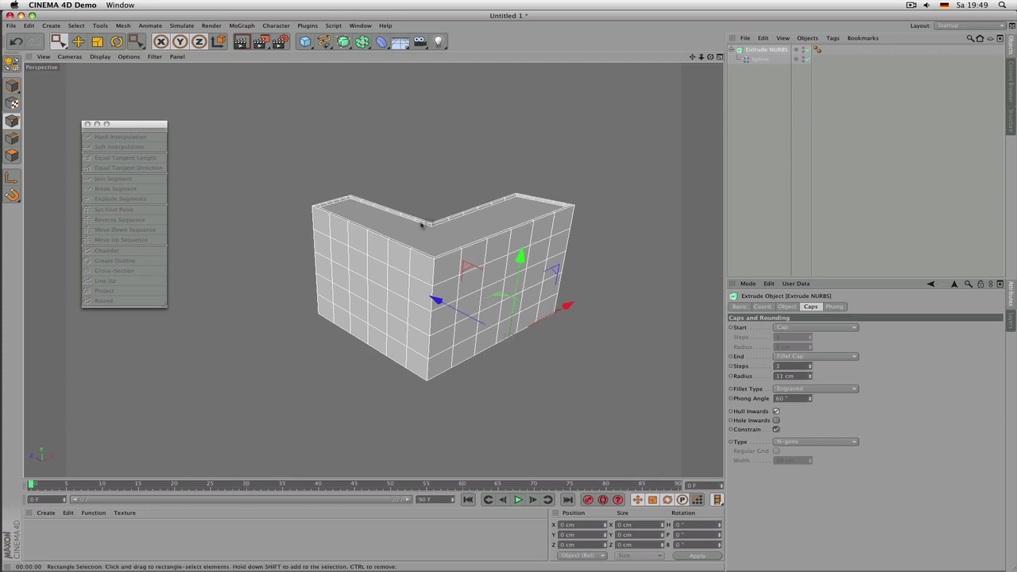
pyautogui.scroll(3, 502, 236)
pyautogui.scroll(3, 516, 236)
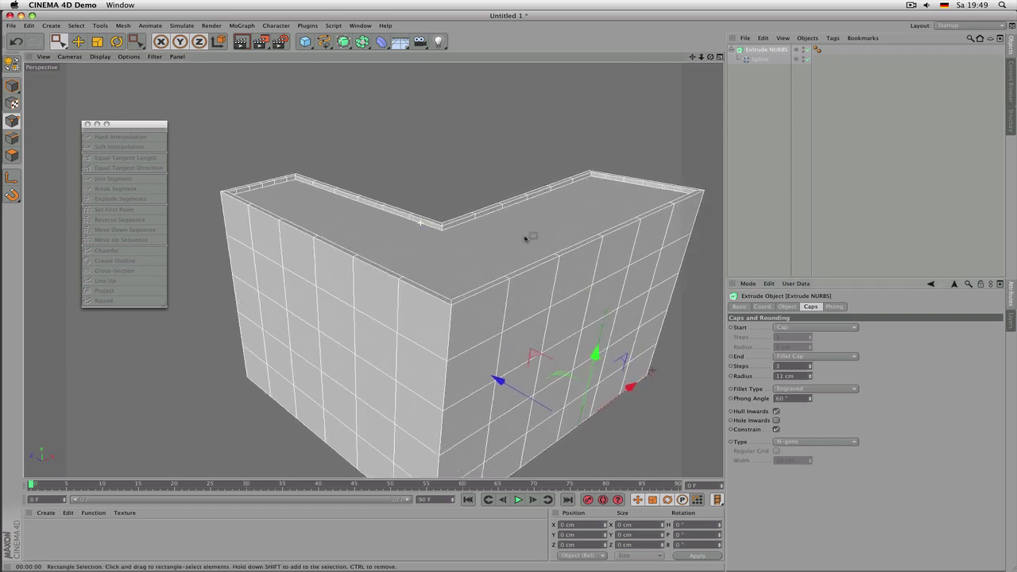
pyautogui.click(777, 411)
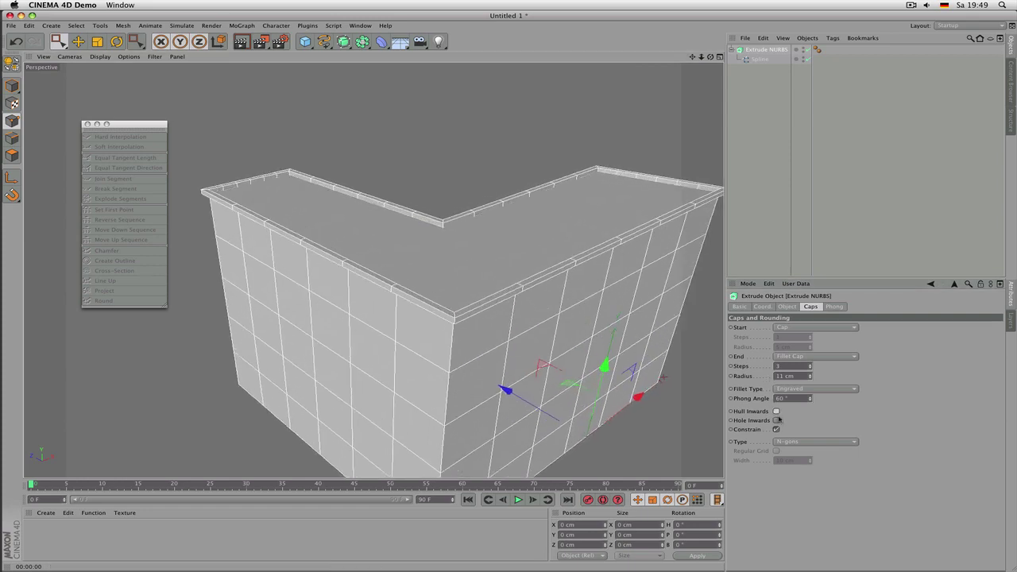
pyautogui.click(776, 411)
pyautogui.click(777, 412)
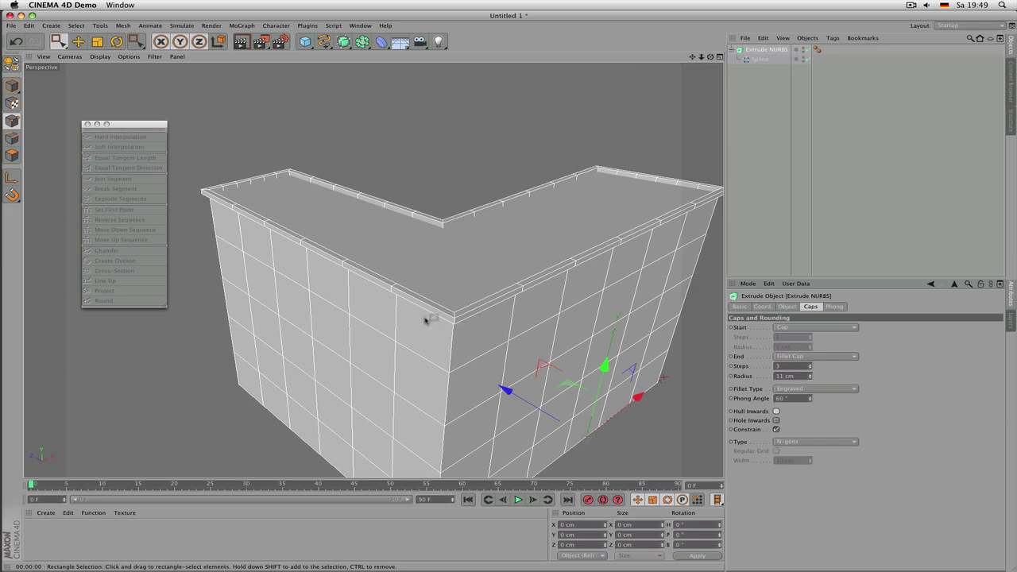
pyautogui.moveTo(424, 319)
pyautogui.keyDown('alt'); pyautogui.mouseDown()
pyautogui.moveTo(387, 202)
pyautogui.moveTo(388, 137)
pyautogui.moveTo(429, 307)
pyautogui.mouseUp(); pyautogui.keyUp('alt')
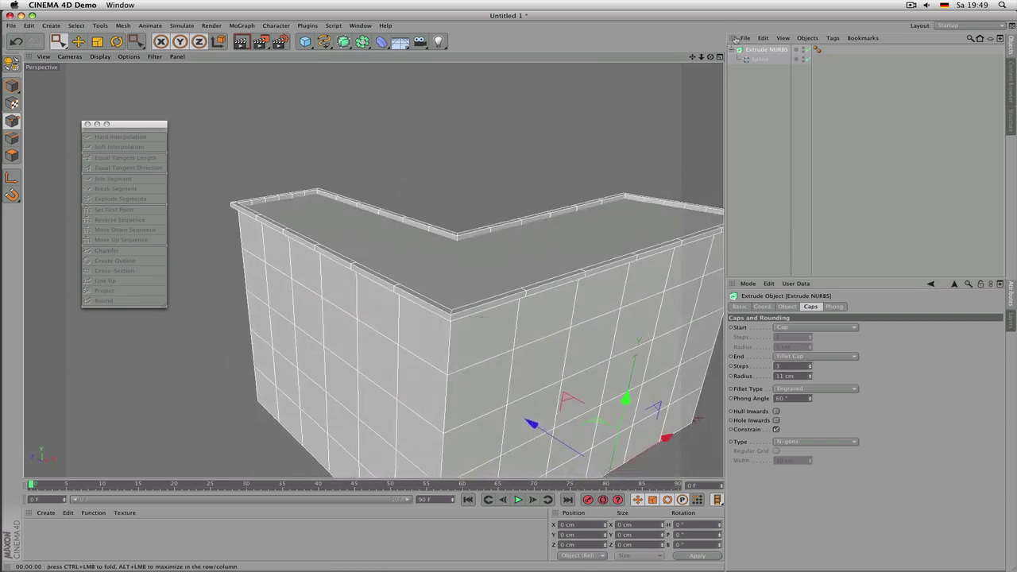
# Step: Delete the Extrude NURBS object together with its spline to empty the scene
pyautogui.press('o')
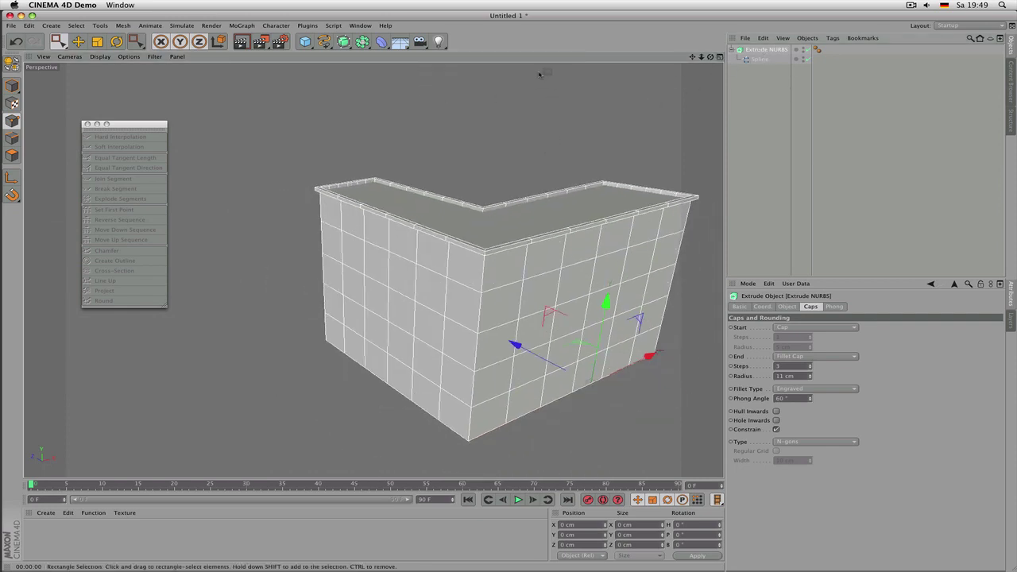
pyautogui.click(324, 41)
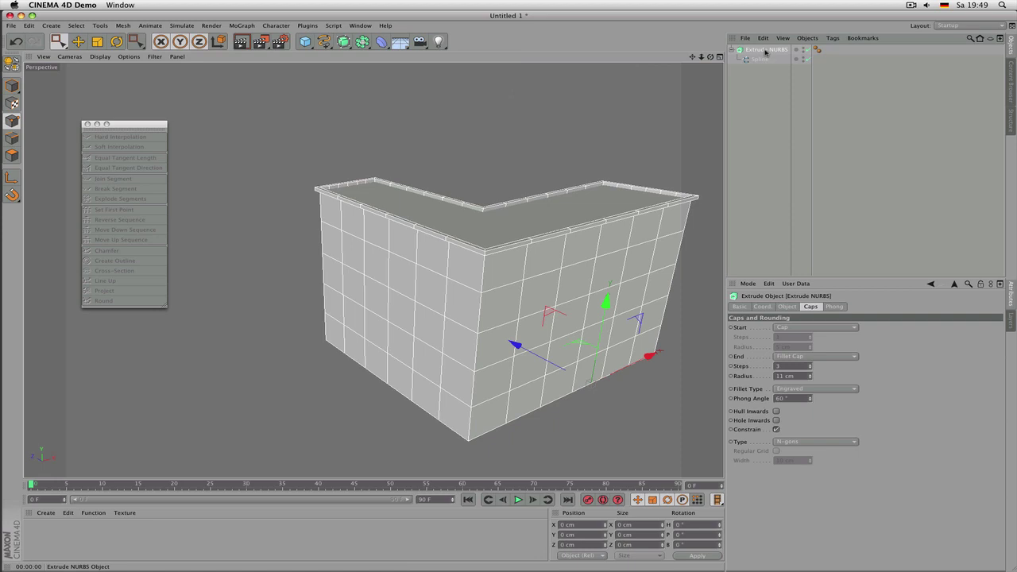
pyautogui.press('Delete')
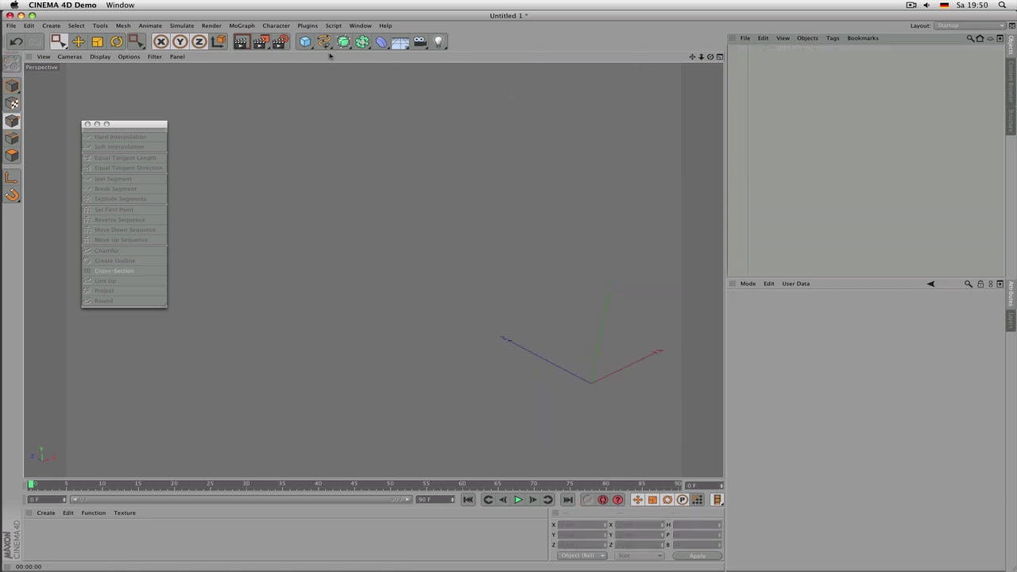
pyautogui.click(325, 46)
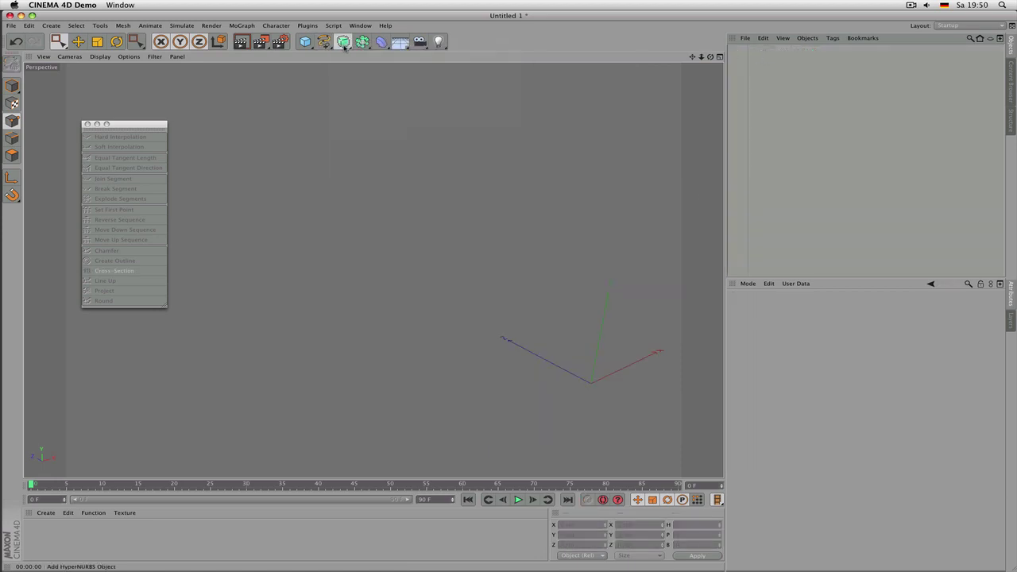
pyautogui.click(343, 42)
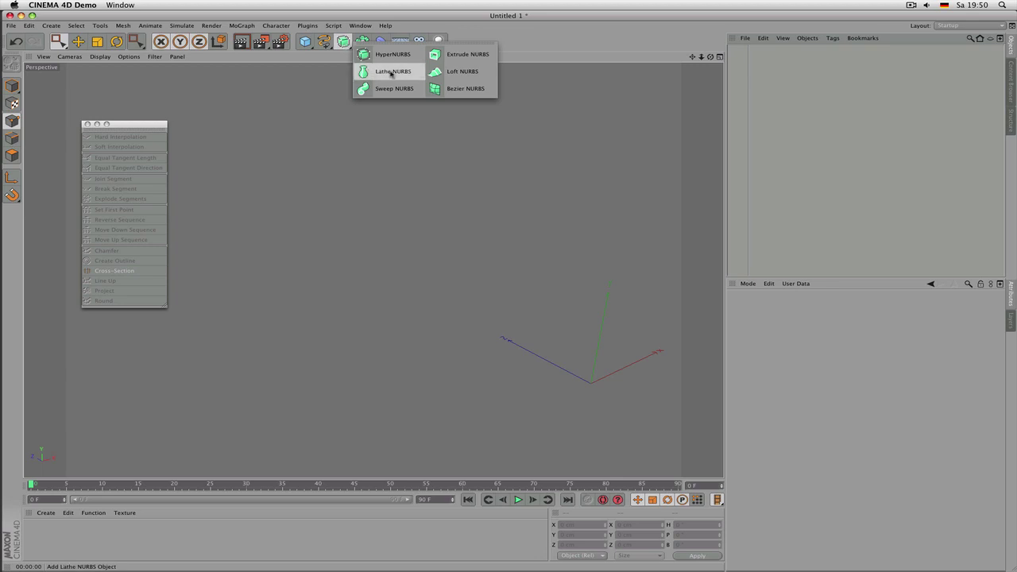
pyautogui.click(438, 227)
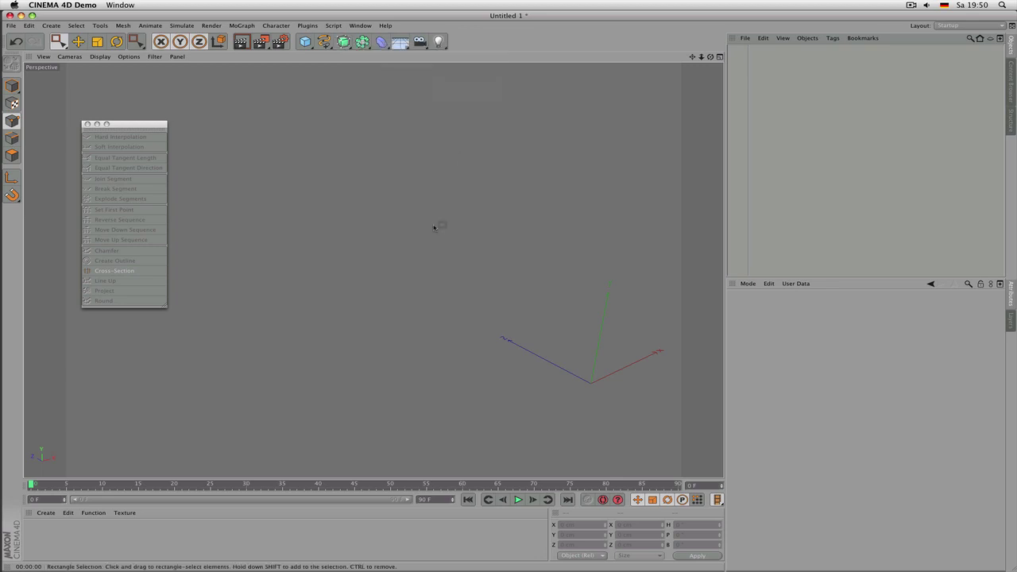
# Step: In the maximized Front view, draw an open six-point cubic spline from the origin as a half vase profile with wide belly, narrow neck and flared rim
pyautogui.middleClick(412, 240)
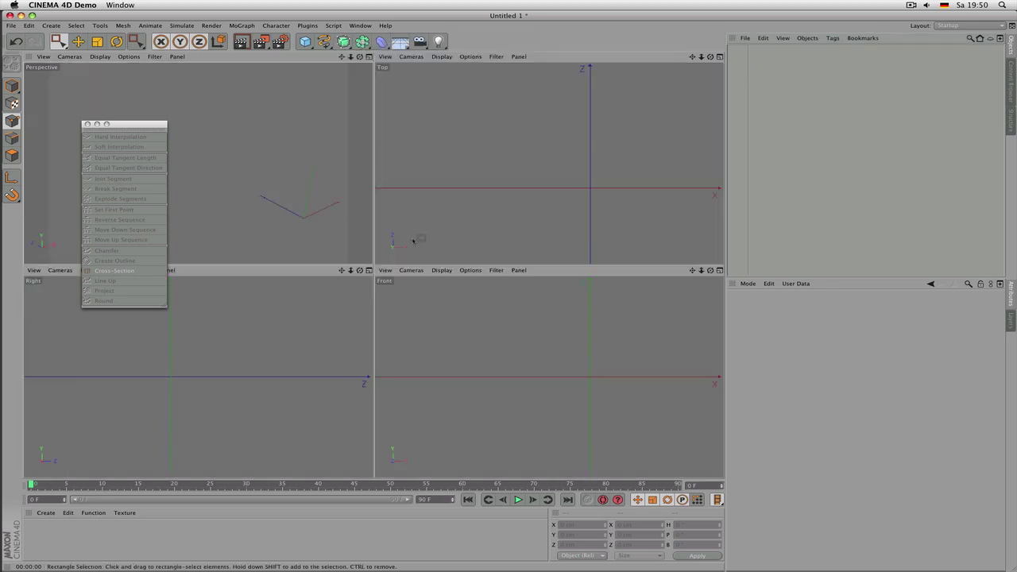
pyautogui.middleClick(399, 283)
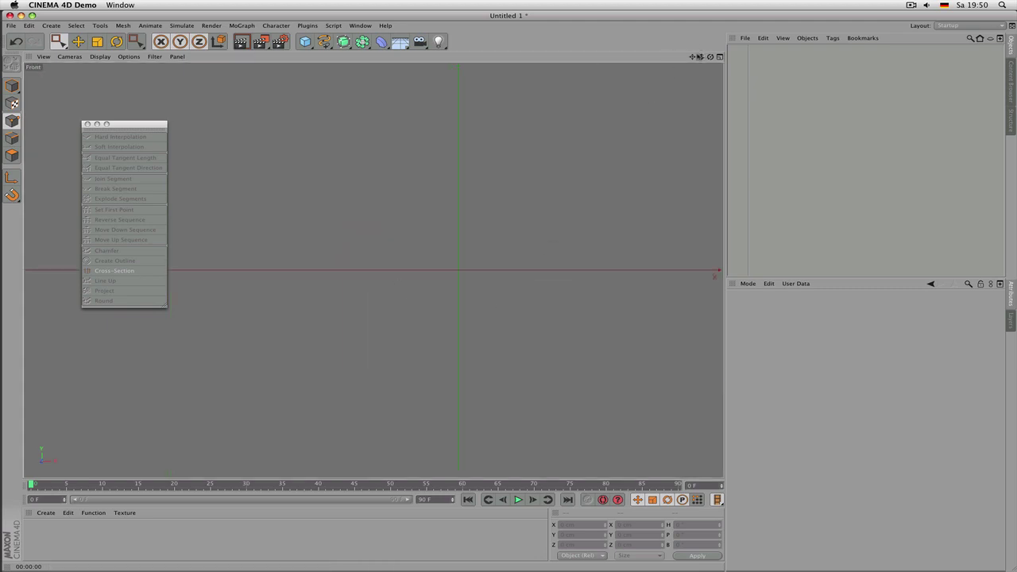
pyautogui.moveTo(693, 57); pyautogui.dragTo(372, 270)
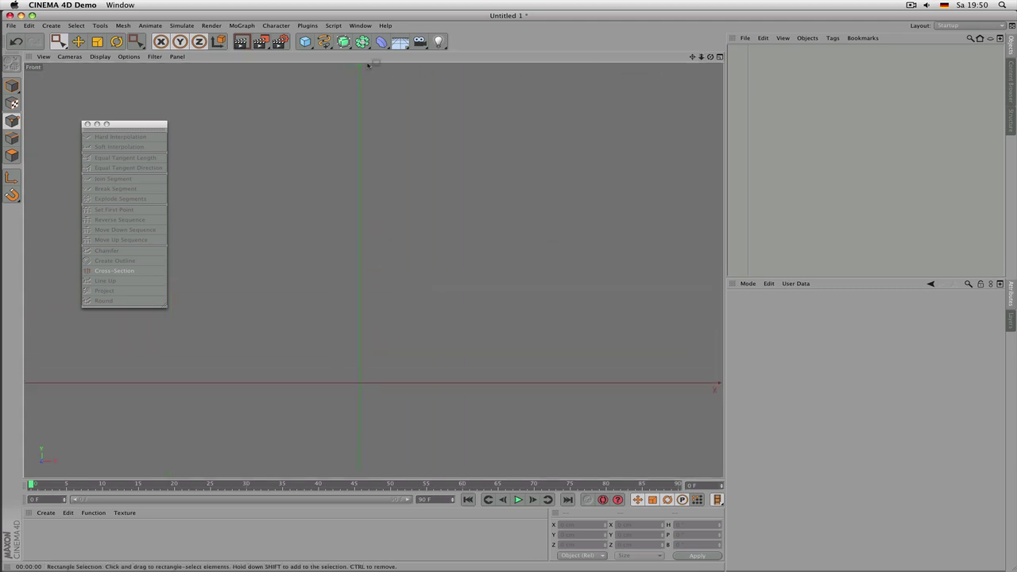
pyautogui.click(325, 43)
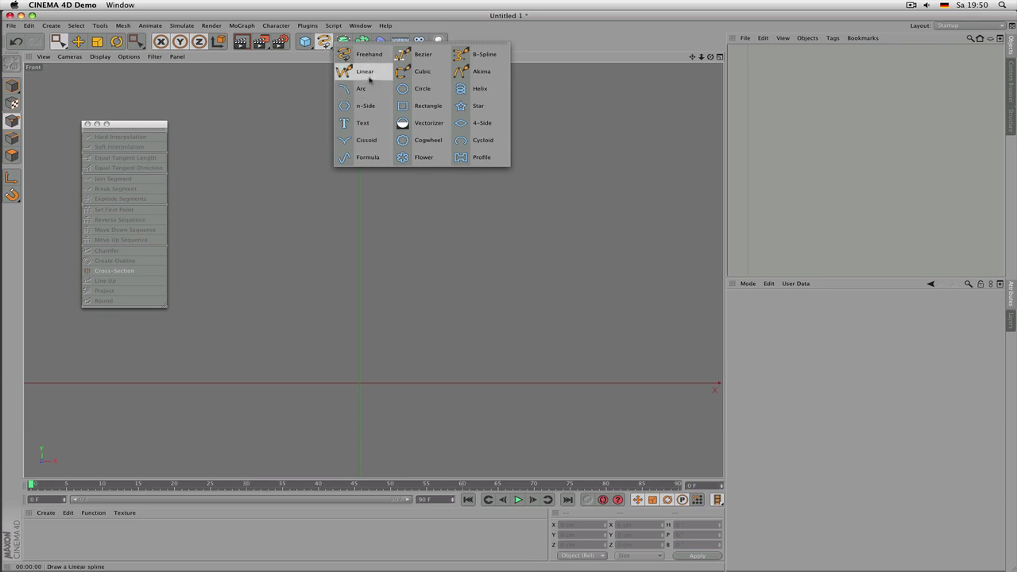
pyautogui.click(415, 73)
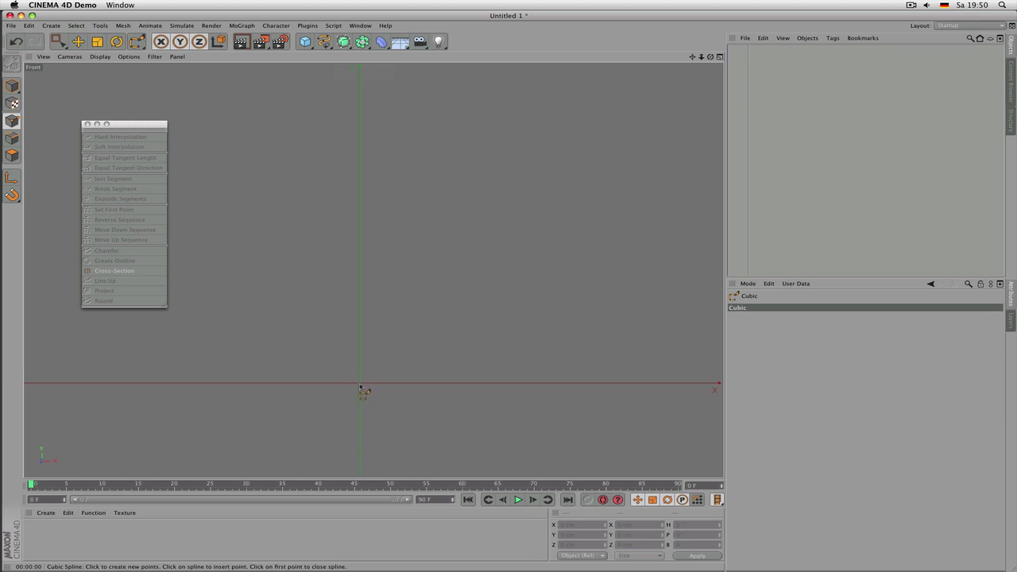
pyautogui.click(360, 387)
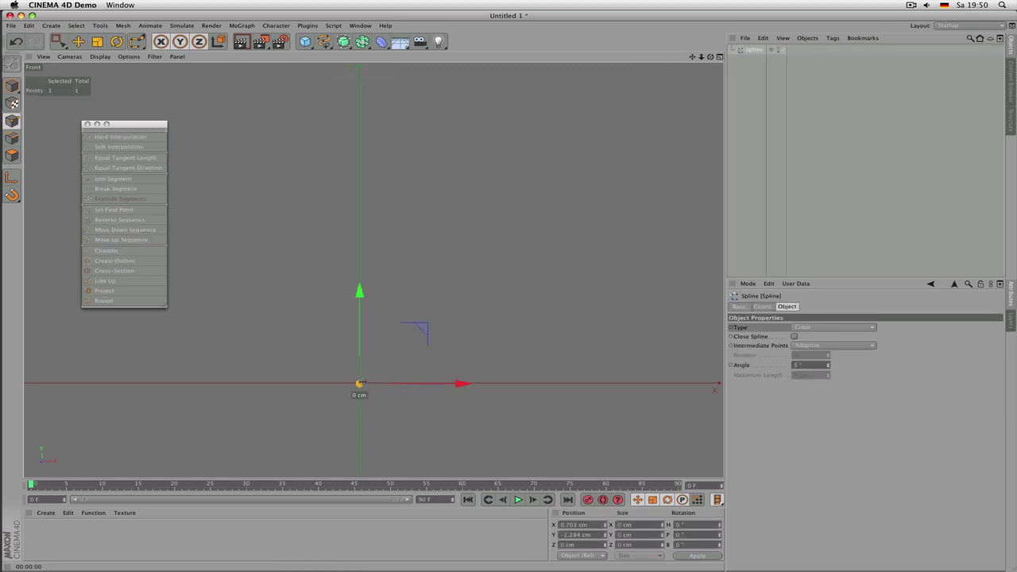
pyautogui.click(526, 352)
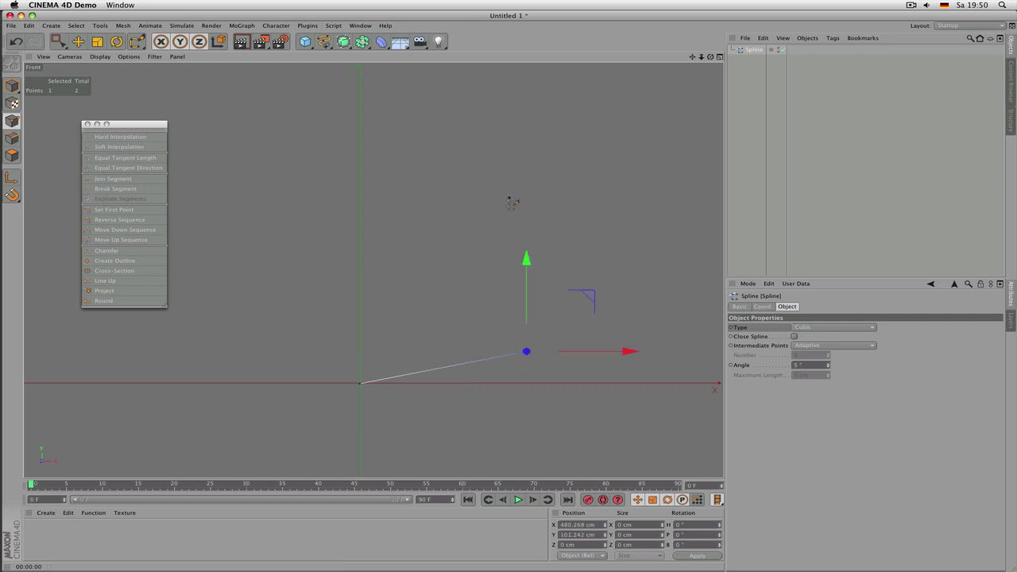
pyautogui.click(525, 230)
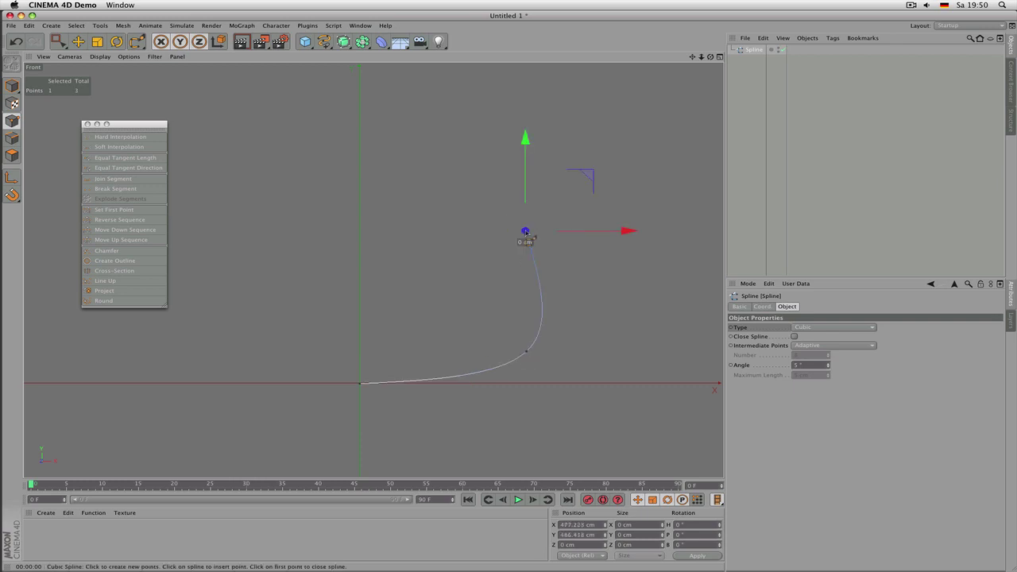
pyautogui.click(437, 224)
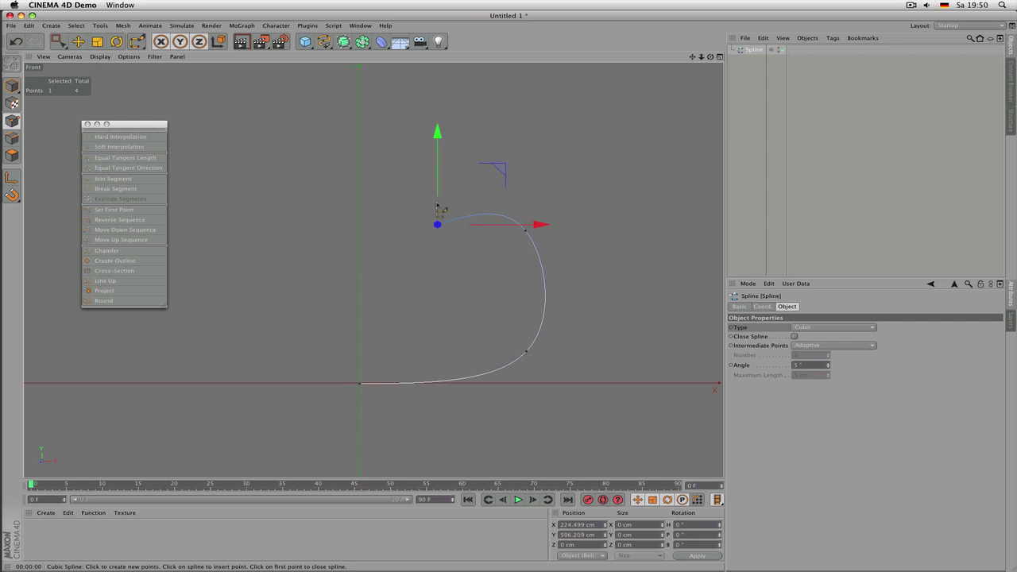
pyautogui.click(437, 205)
pyautogui.click(425, 190)
pyautogui.click(468, 181)
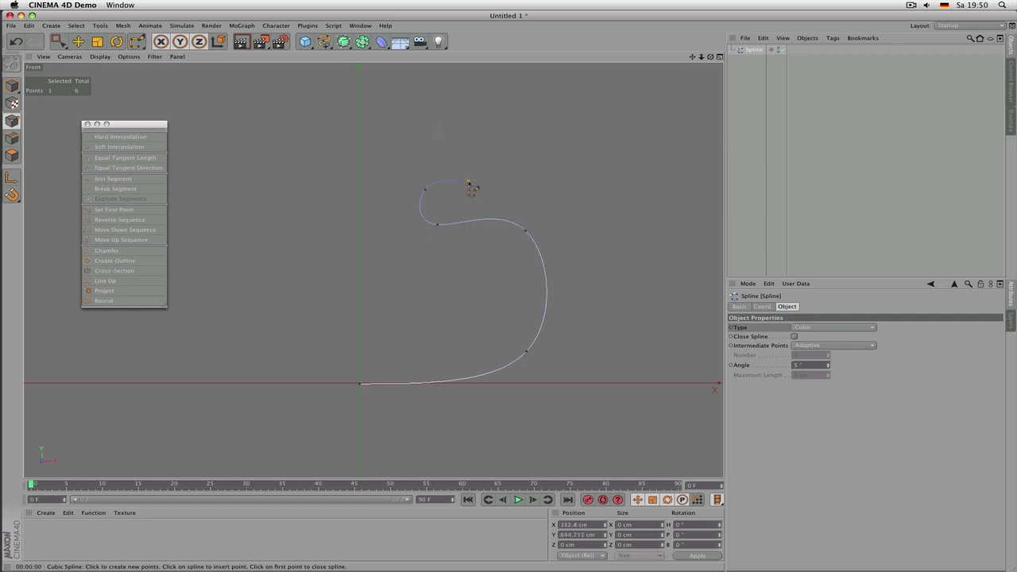
# Step: Continue the vase profile with seven more spline points, following the rim, inner neck and belly back to the vertical axis
pyautogui.click(471, 163)
pyautogui.click(407, 168)
pyautogui.click(403, 189)
pyautogui.click(425, 240)
pyautogui.click(509, 250)
pyautogui.click(501, 342)
pyautogui.click(360, 364)
pyautogui.press('e')
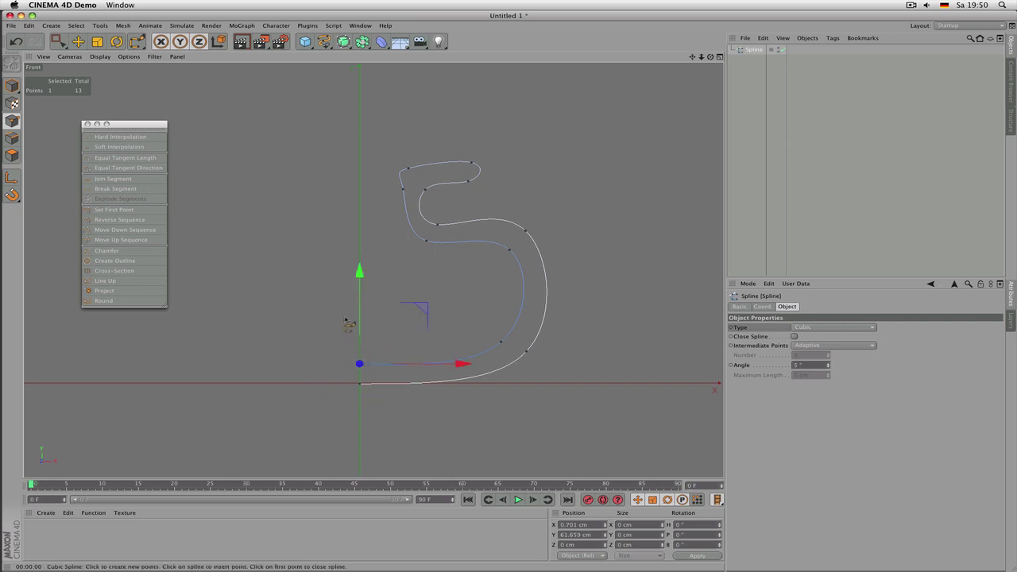
# Step: Select the spline's two end points, and then move each one sideways off the vertical axis in opposite directions
pyautogui.press('0')
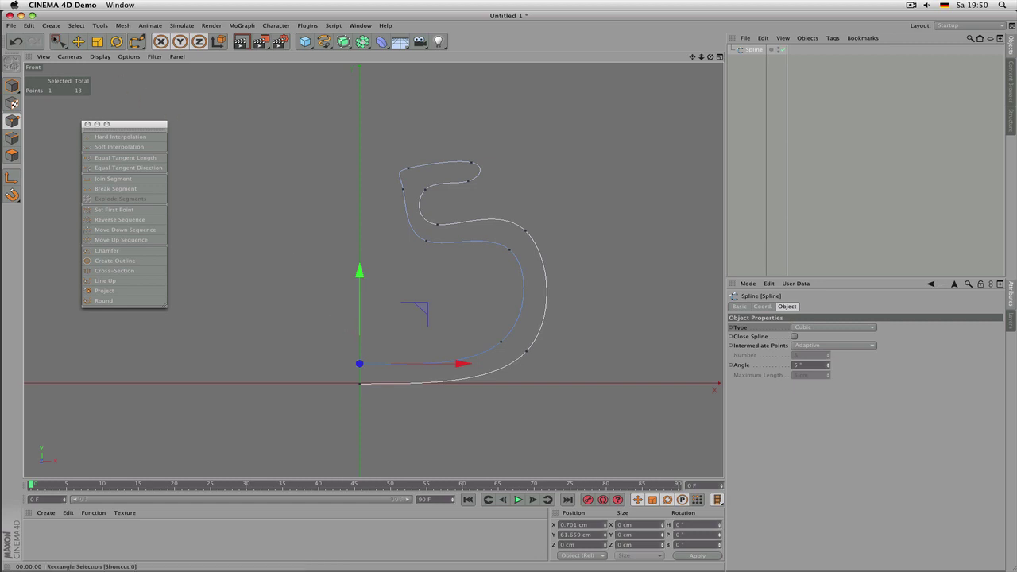
pyautogui.moveTo(324, 340); pyautogui.dragTo(381, 442)
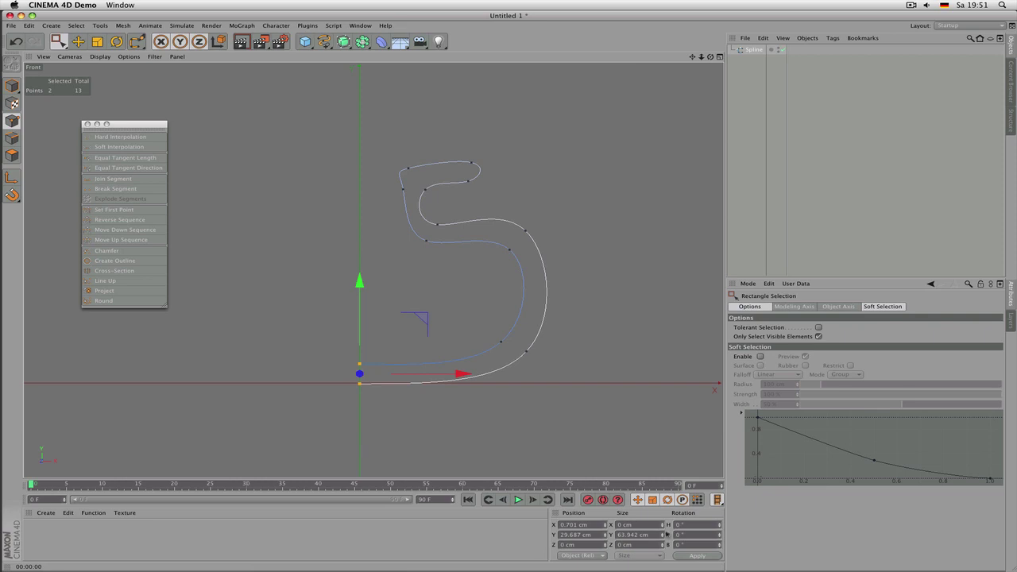
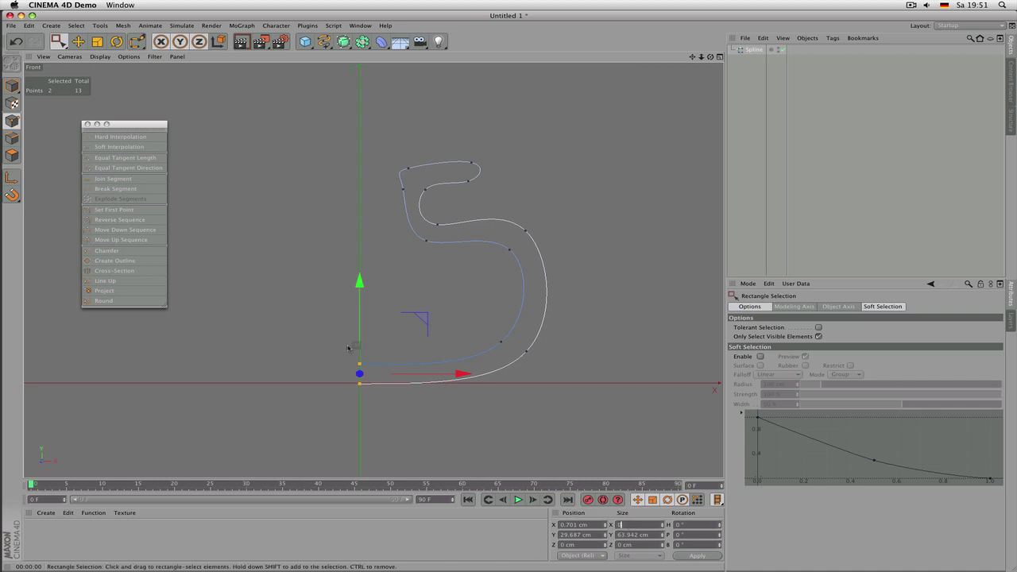
pyautogui.moveTo(345, 343); pyautogui.dragTo(431, 369)
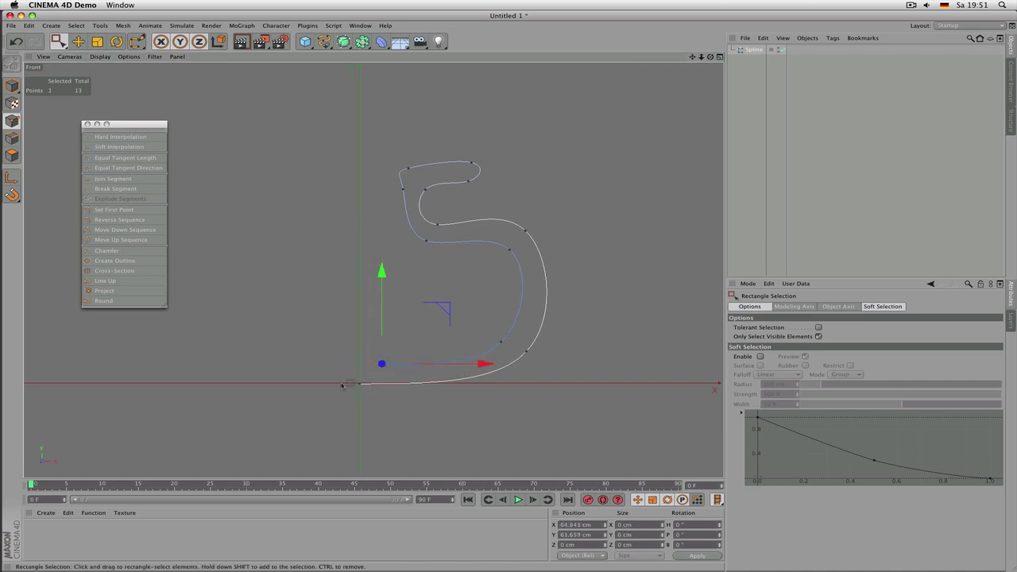
pyautogui.moveTo(342, 382); pyautogui.dragTo(383, 414)
pyautogui.click(442, 387)
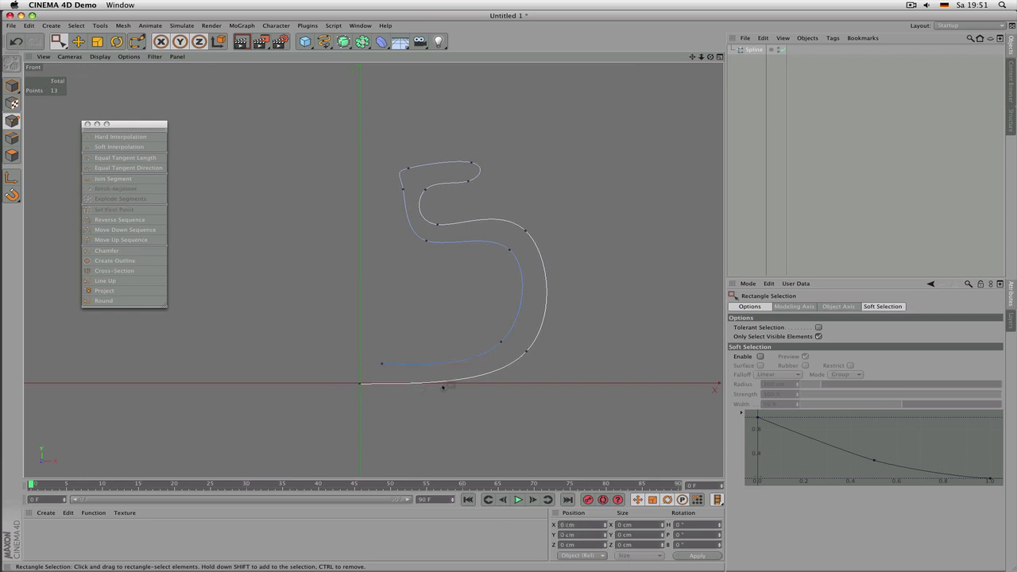
pyautogui.moveTo(340, 383); pyautogui.dragTo(369, 419)
pyautogui.click(406, 328)
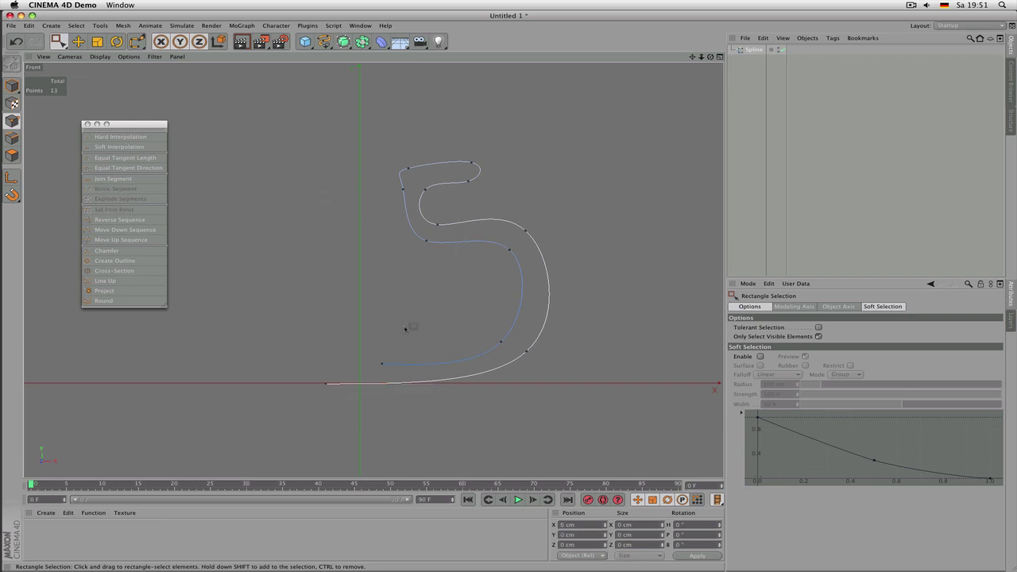
# Step: Align both spline end points on the vertical axis by setting their X size and X position to 0 cm
pyautogui.moveTo(405, 322); pyautogui.dragTo(275, 413)
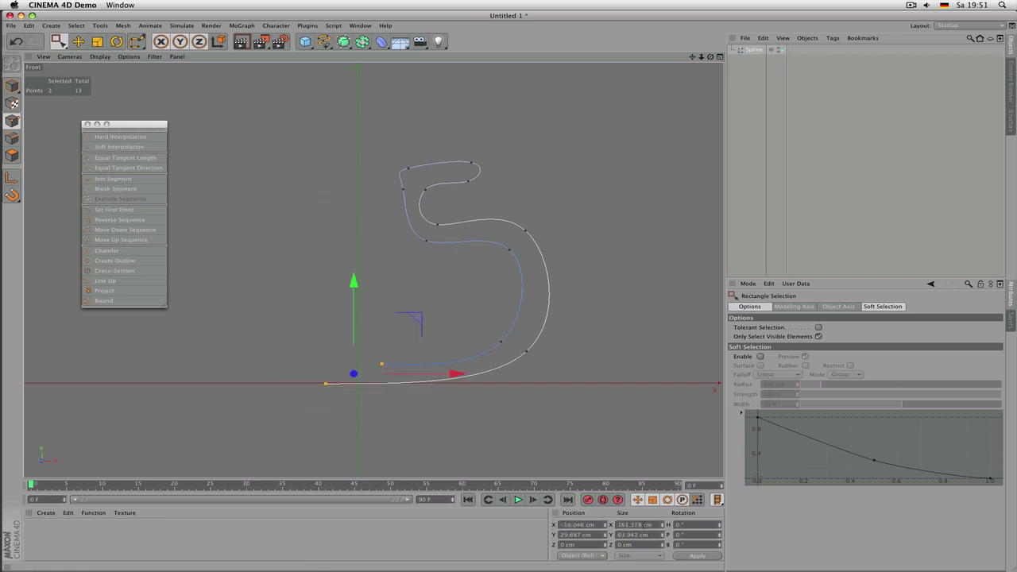
pyautogui.click(640, 524)
pyautogui.write('0')
pyautogui.press('Return')
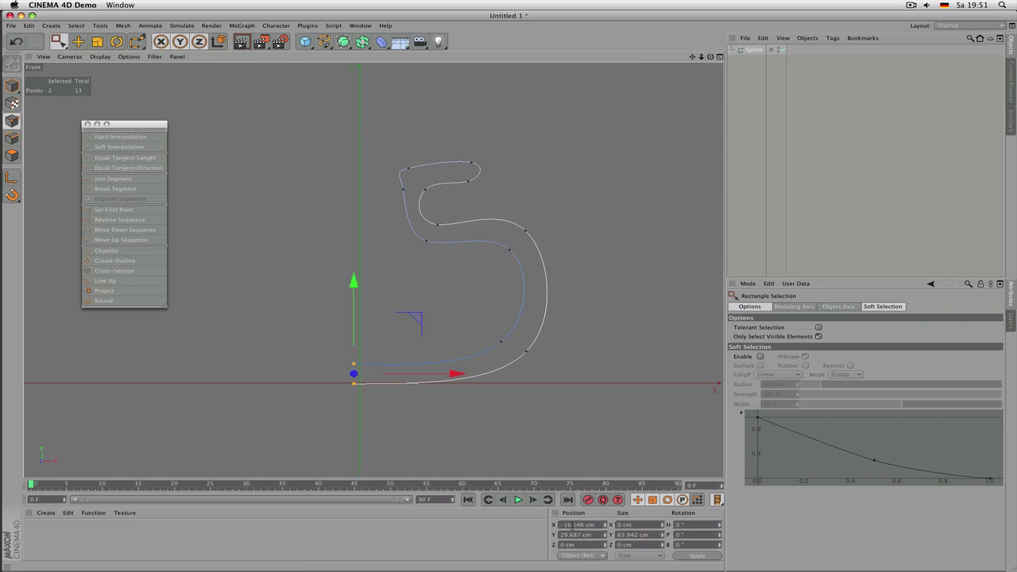
pyautogui.doubleClick(567, 525)
pyautogui.write('0')
pyautogui.press('Return')
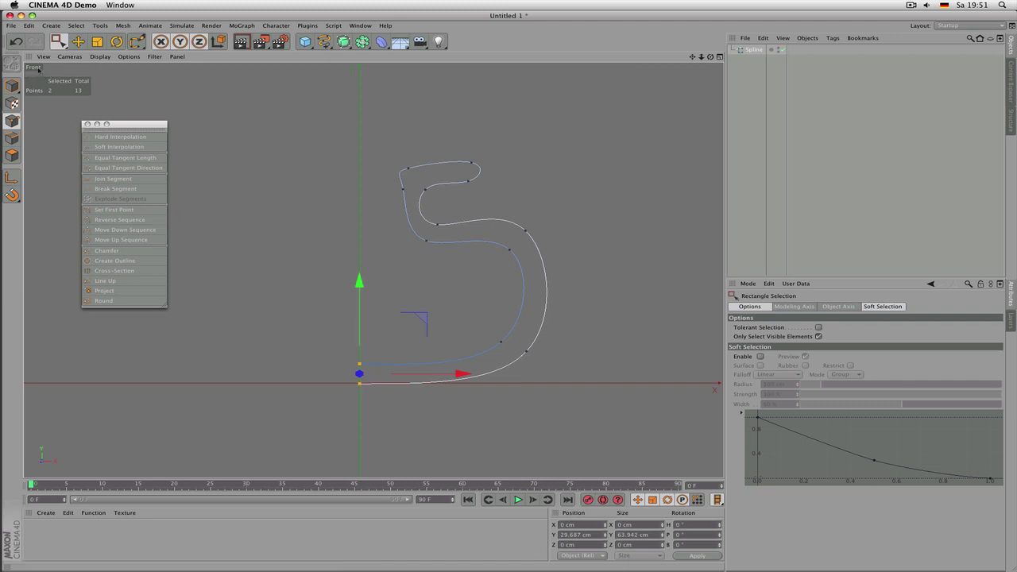
# Step: Lower the inner neck point in the Front view and shift the inner rim point outward to X about 183 cm
pyautogui.middleClick(305, 165)
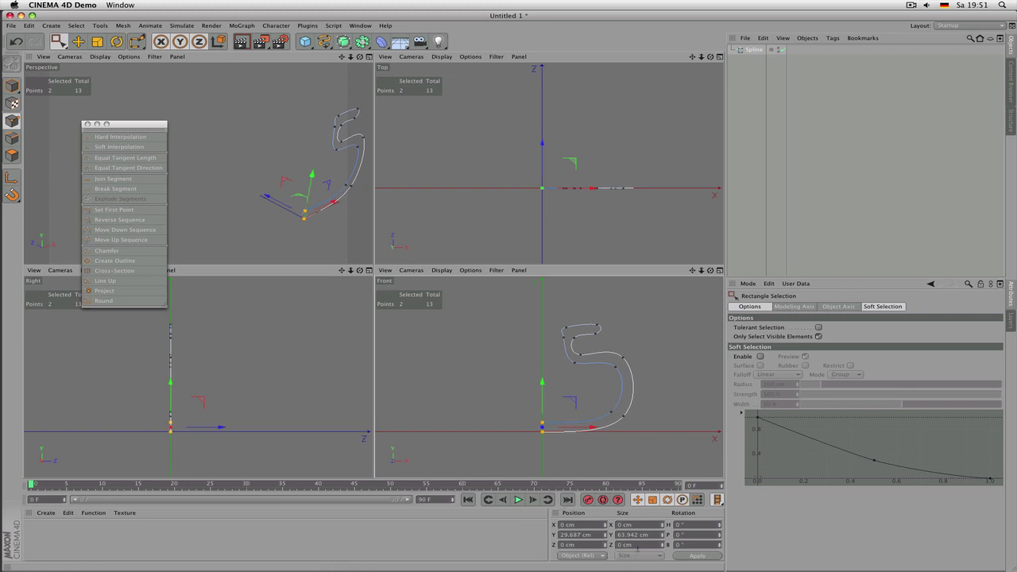
pyautogui.middleClick(548, 351)
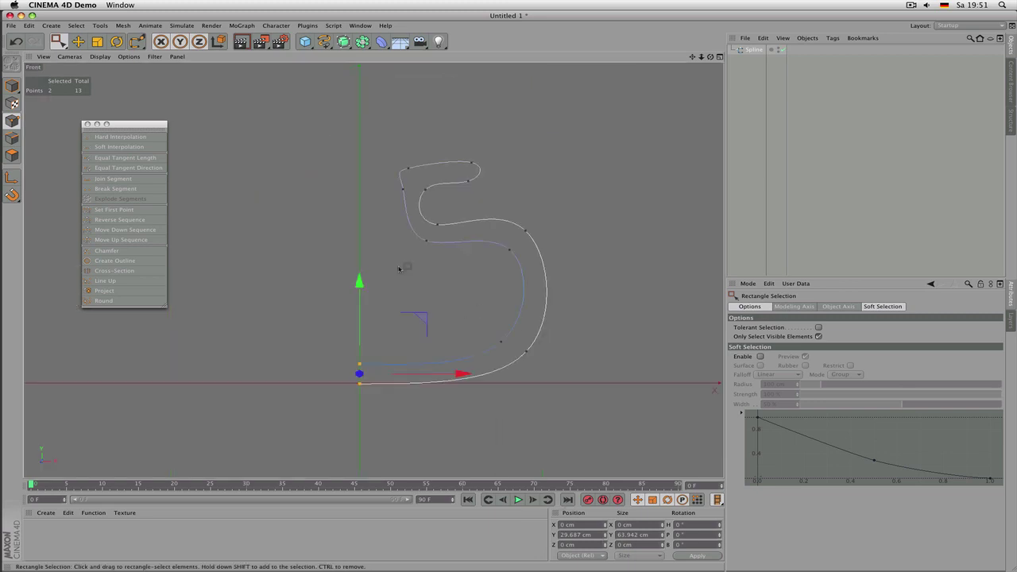
pyautogui.moveTo(393, 182); pyautogui.dragTo(407, 203)
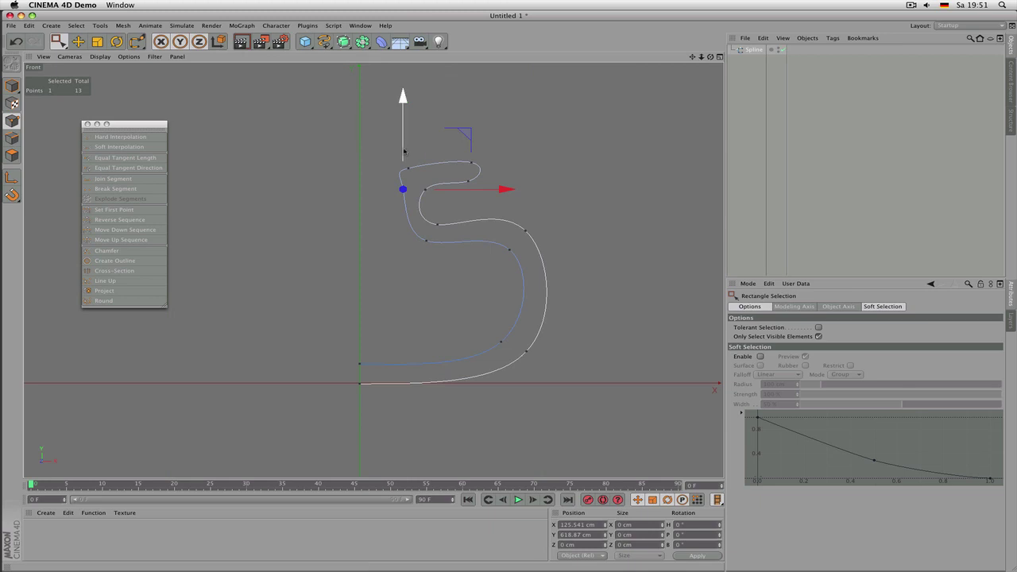
pyautogui.moveTo(404, 151); pyautogui.dragTo(405, 129)
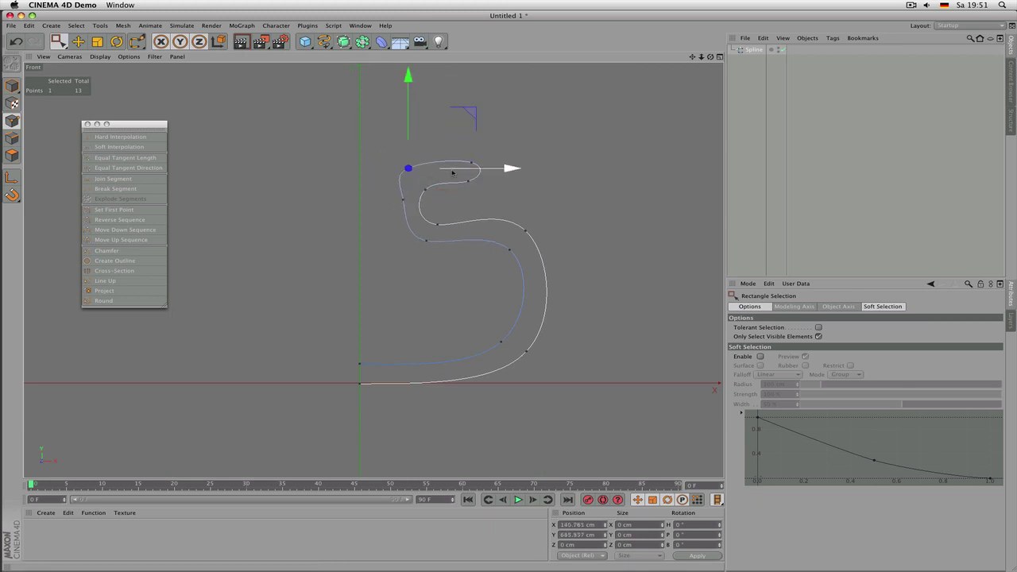
pyautogui.moveTo(452, 170); pyautogui.dragTo(468, 173)
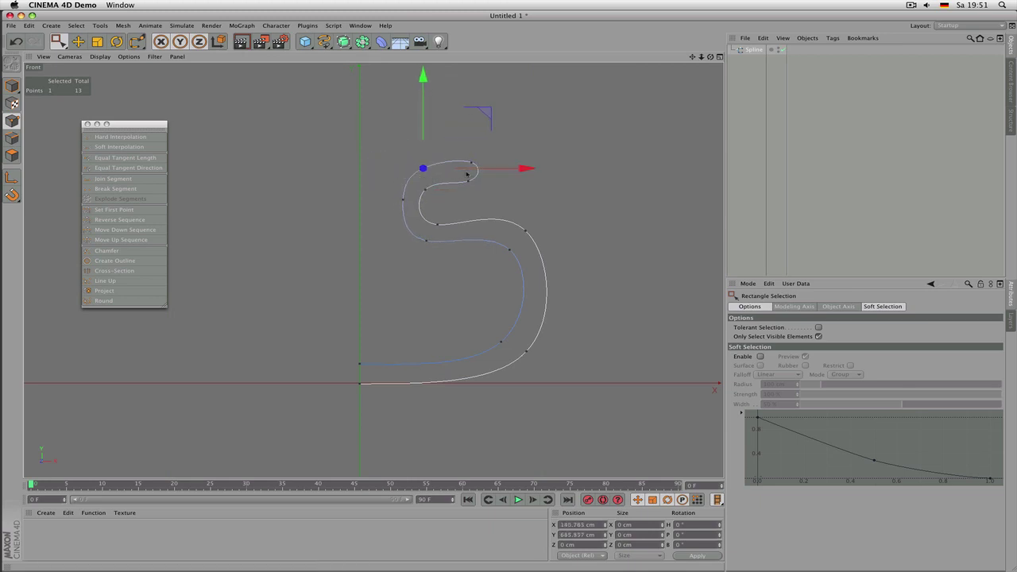
# Step: Add a Lathe NURBS object and make the profile spline its child, working in the maximized Perspective view
pyautogui.middleClick(451, 241)
pyautogui.middleClick(258, 165)
pyautogui.scroll(-4, 493, 287)
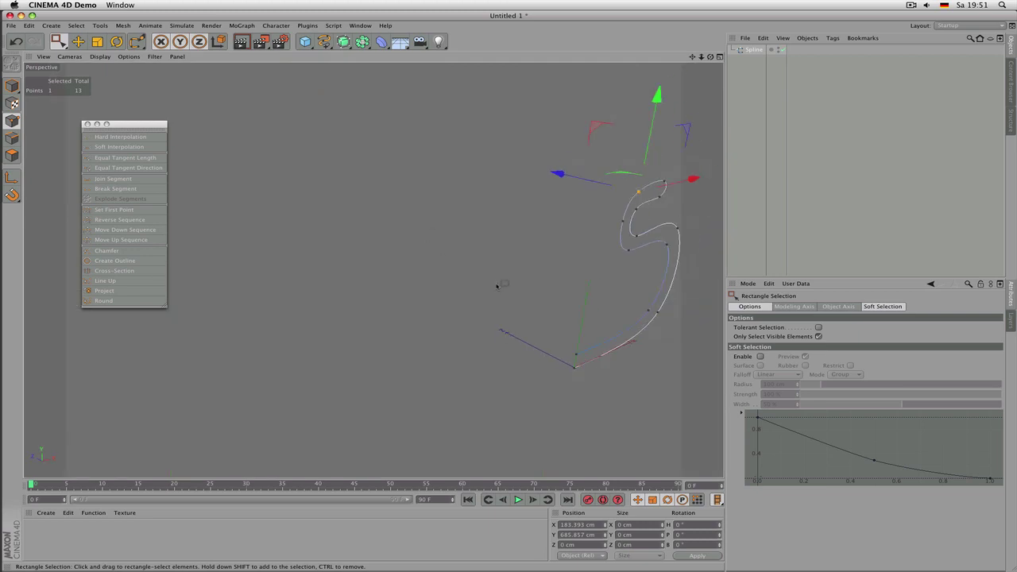
pyautogui.keyDown('alt'); pyautogui.moveTo(547, 276); pyautogui.dragTo(350, 296); pyautogui.keyUp('alt')
pyautogui.hotkey('ctrl', 'r')
pyautogui.scroll(4, 444, 277)
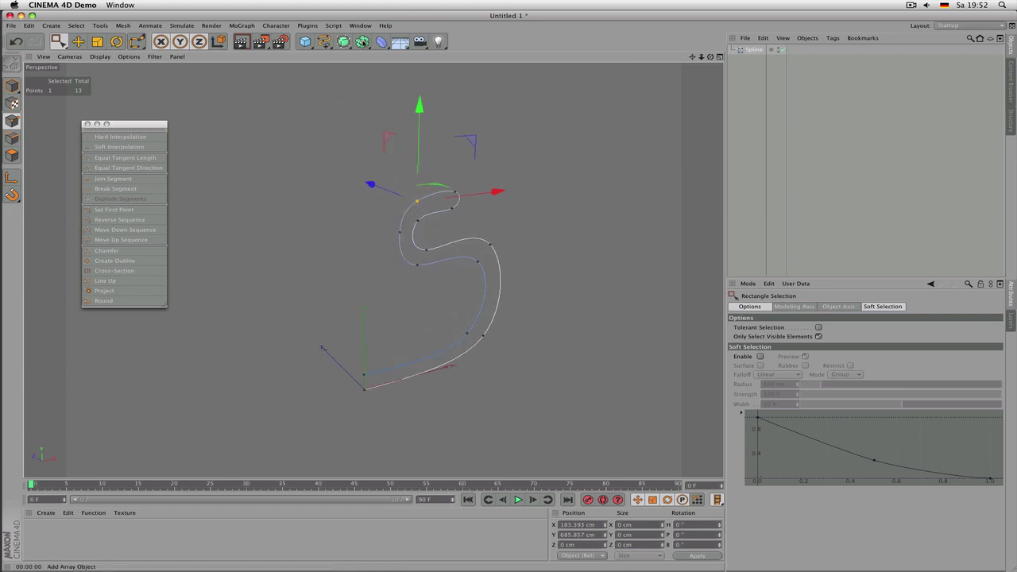
pyautogui.moveTo(343, 42); pyautogui.dragTo(396, 73)
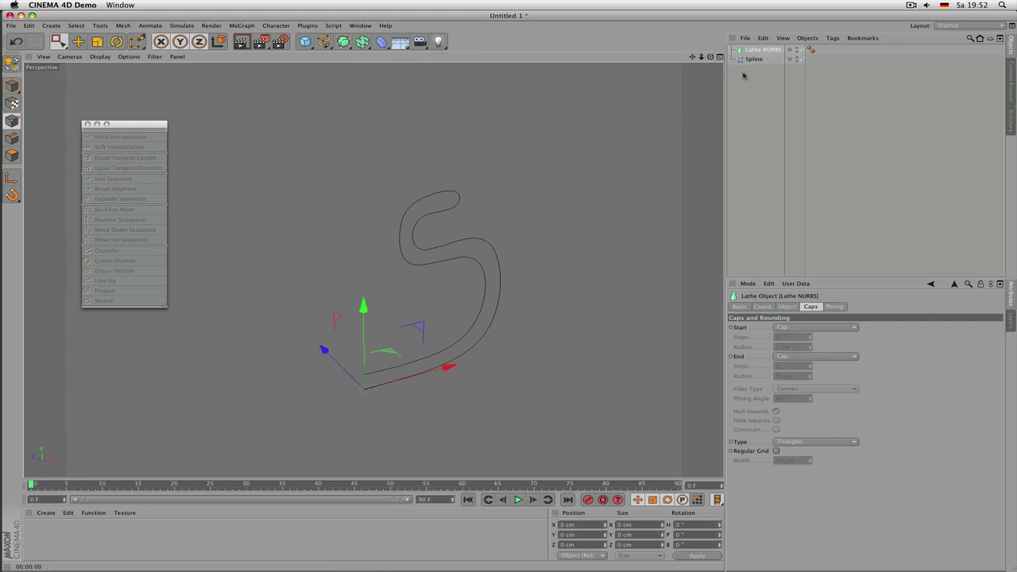
pyautogui.moveTo(757, 56); pyautogui.dragTo(764, 54)
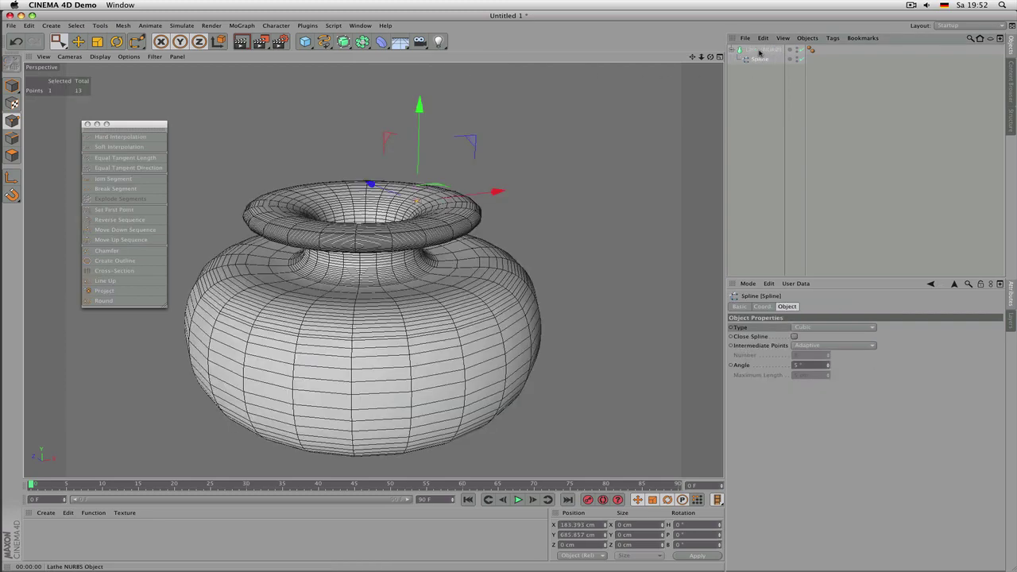
# Step: Select the spline's seven neck and rim points, raise them to Y about 856 cm, and lower them again
pyautogui.scroll(-3, 398, 282)
pyautogui.keyDown('alt'); pyautogui.moveTo(429, 291); pyautogui.dragTo(271, 316); pyautogui.keyUp('alt')
pyautogui.scroll(-3, 487, 275)
pyautogui.scroll(3, 493, 270)
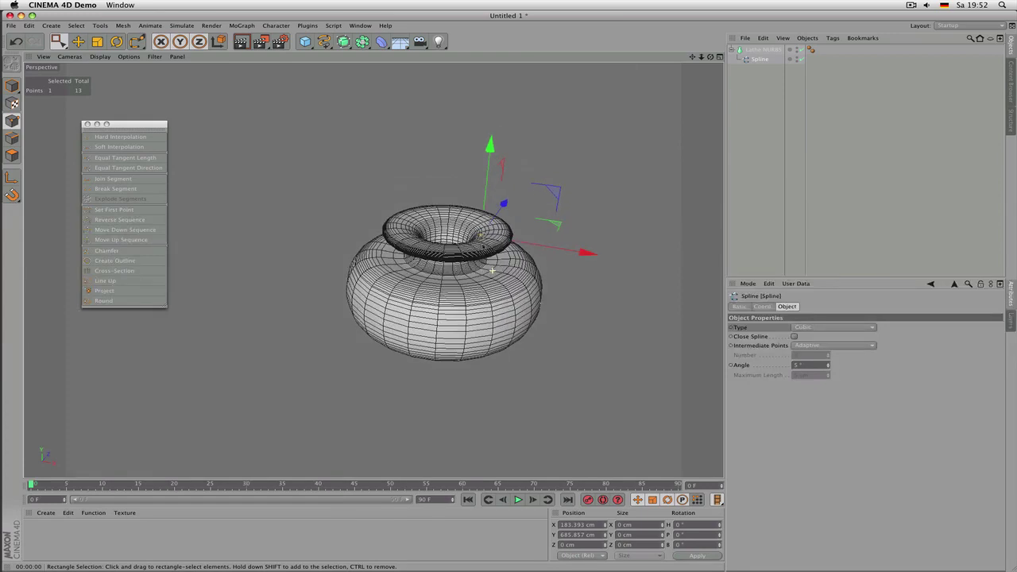
pyautogui.moveTo(445, 199); pyautogui.dragTo(492, 293)
pyautogui.moveTo(404, 218); pyautogui.dragTo(510, 306)
pyautogui.keyDown('alt'); pyautogui.moveTo(441, 297); pyautogui.dragTo(369, 367); pyautogui.keyUp('alt')
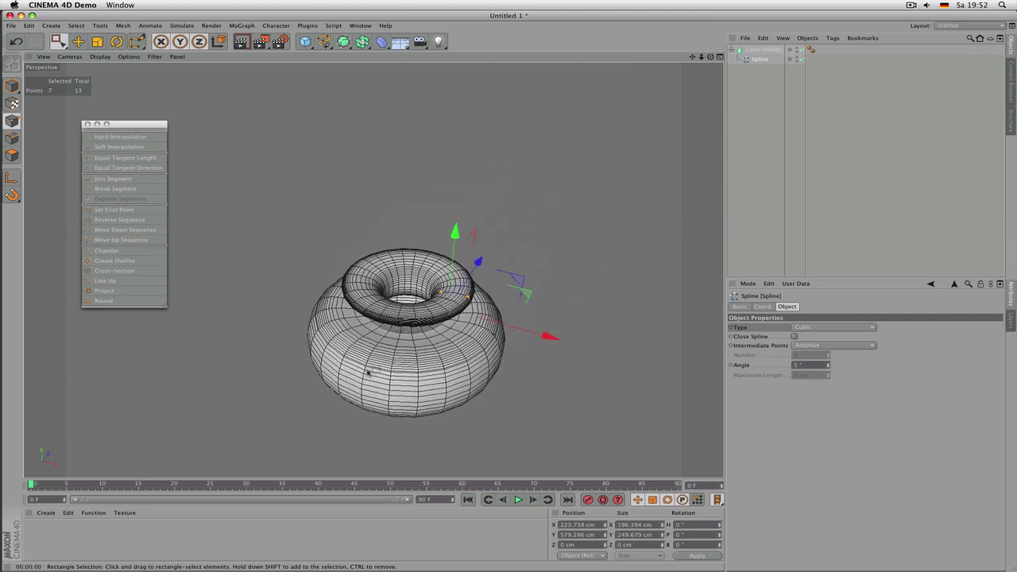
pyautogui.keyDown('alt'); pyautogui.moveTo(453, 359); pyautogui.dragTo(457, 321, button='middle'); pyautogui.keyUp('alt')
pyautogui.keyDown('alt'); pyautogui.moveTo(482, 318); pyautogui.dragTo(478, 290); pyautogui.keyUp('alt')
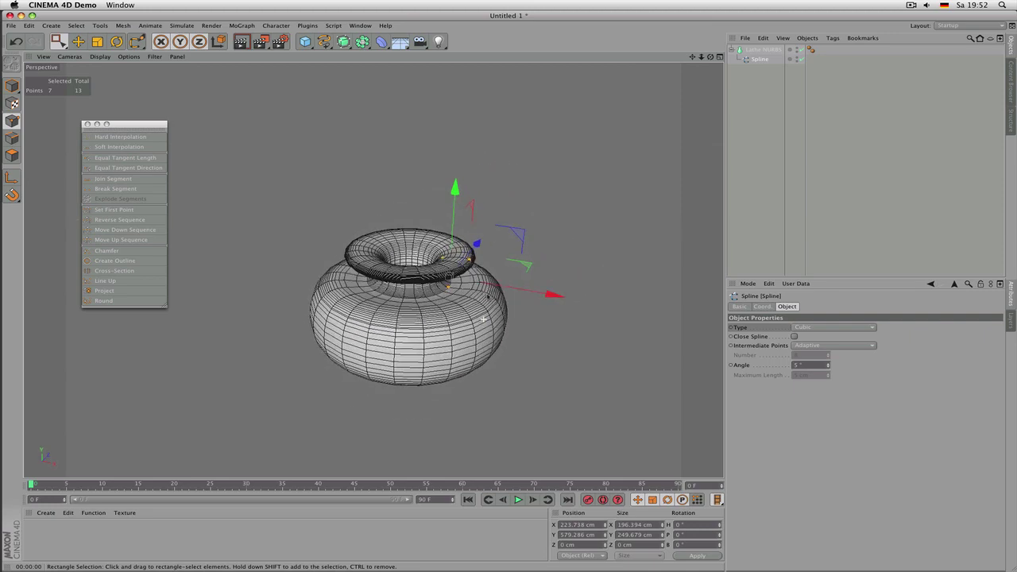
pyautogui.moveTo(453, 195); pyautogui.dragTo(455, 151)
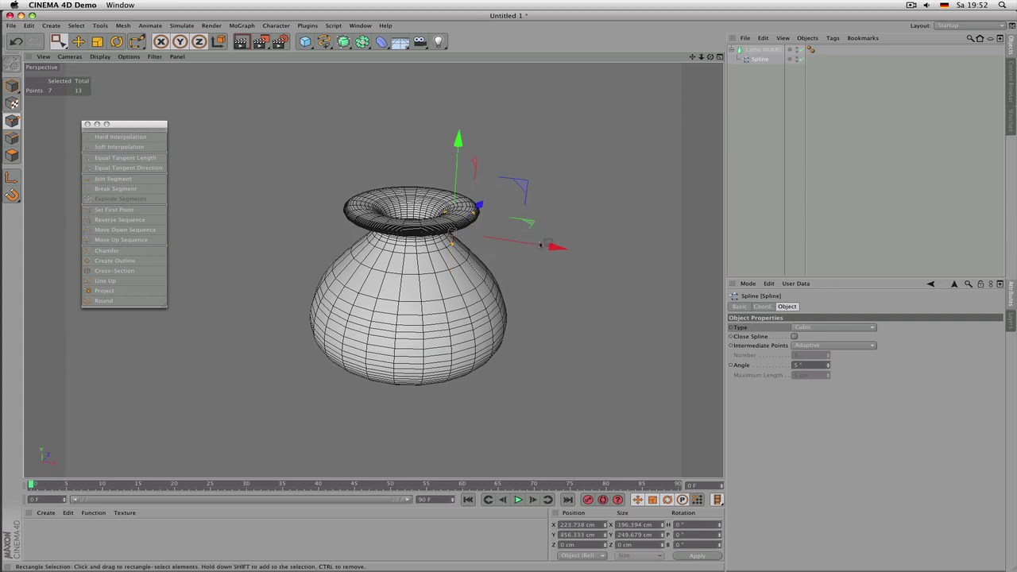
pyautogui.moveTo(556, 244)
pyautogui.mouseDown()
pyautogui.moveTo(647, 263)
pyautogui.moveTo(524, 265)
pyautogui.moveTo(534, 270)
pyautogui.moveTo(543, 248)
pyautogui.mouseUp()
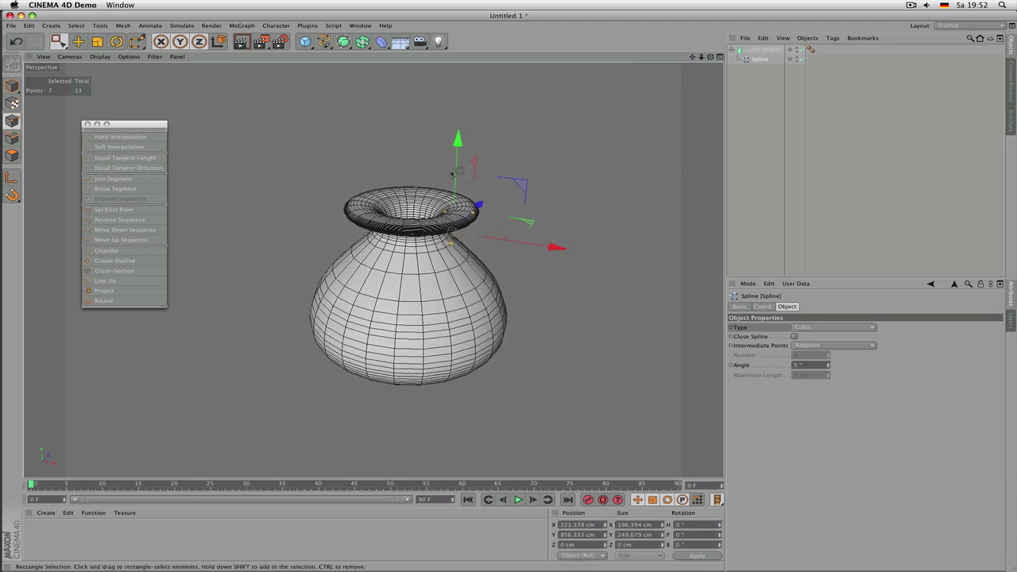
pyautogui.moveTo(456, 180); pyautogui.dragTo(470, 201)
# Step: Pull three belly points of the spline inward, and move the outer lower belly point inward to X about 442 cm
pyautogui.keyDown('alt'); pyautogui.moveTo(453, 293); pyautogui.dragTo(483, 234); pyautogui.keyUp('alt')
pyautogui.moveTo(483, 299); pyautogui.dragTo(518, 385)
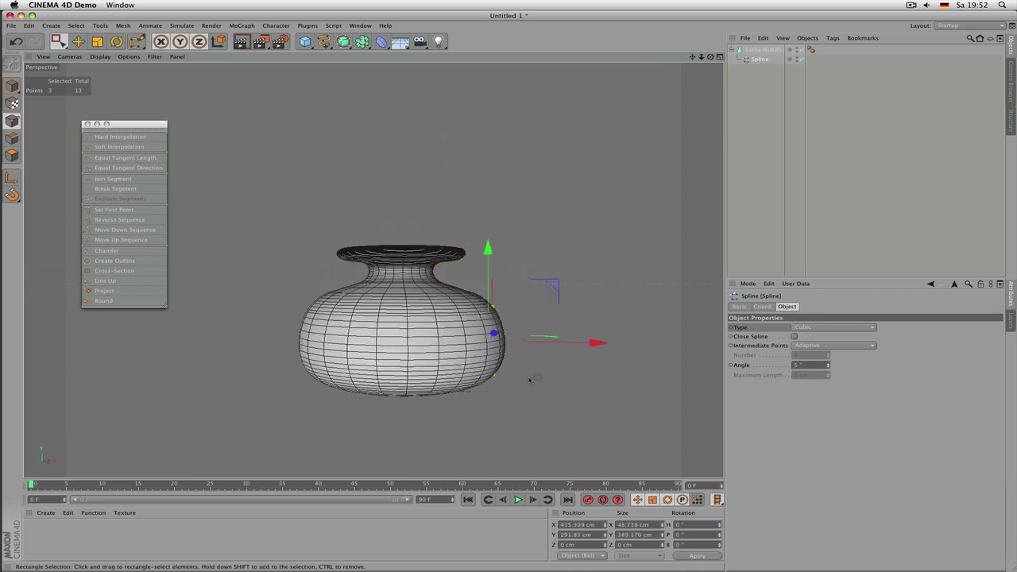
pyautogui.moveTo(569, 344); pyautogui.dragTo(563, 346)
pyautogui.moveTo(483, 364); pyautogui.dragTo(521, 421)
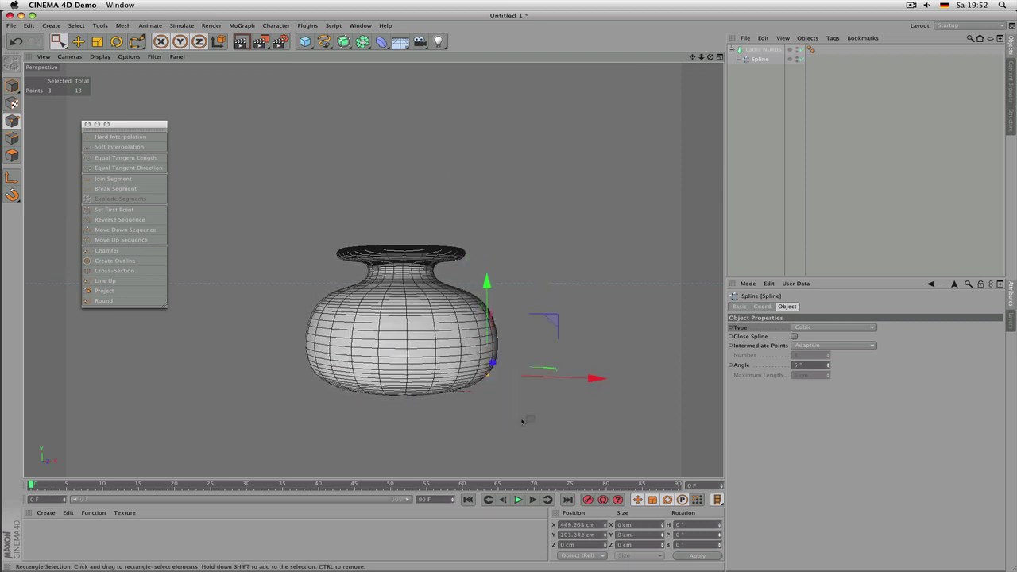
pyautogui.moveTo(554, 381)
pyautogui.mouseDown()
pyautogui.moveTo(579, 383)
pyautogui.moveTo(556, 383)
pyautogui.mouseUp()
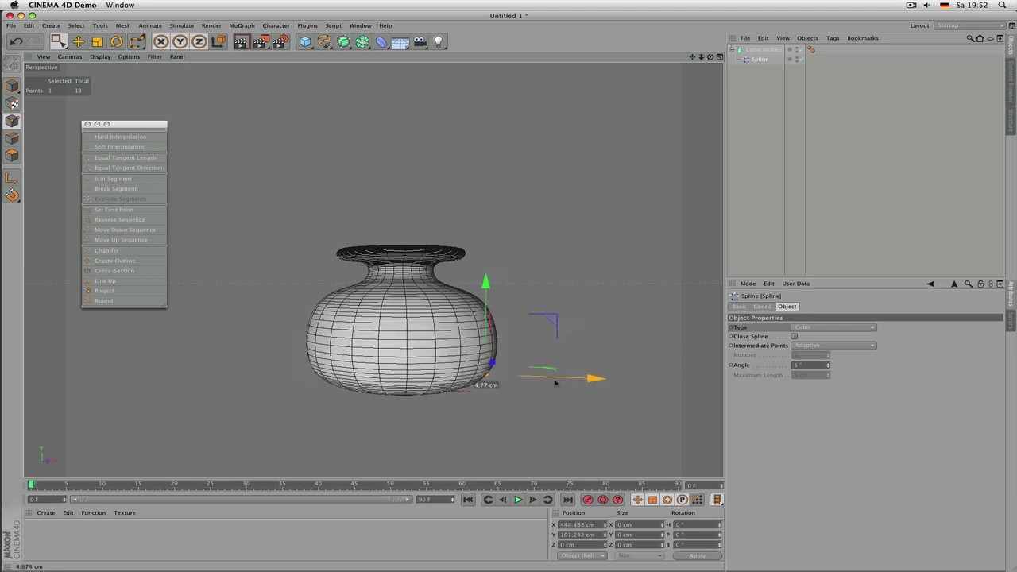
# Step: Inspect the mesh around the vase's rim and set the spline's adaptive interpolation angle to 26°
pyautogui.keyDown('alt'); pyautogui.moveTo(436, 340); pyautogui.dragTo(437, 302); pyautogui.keyUp('alt')
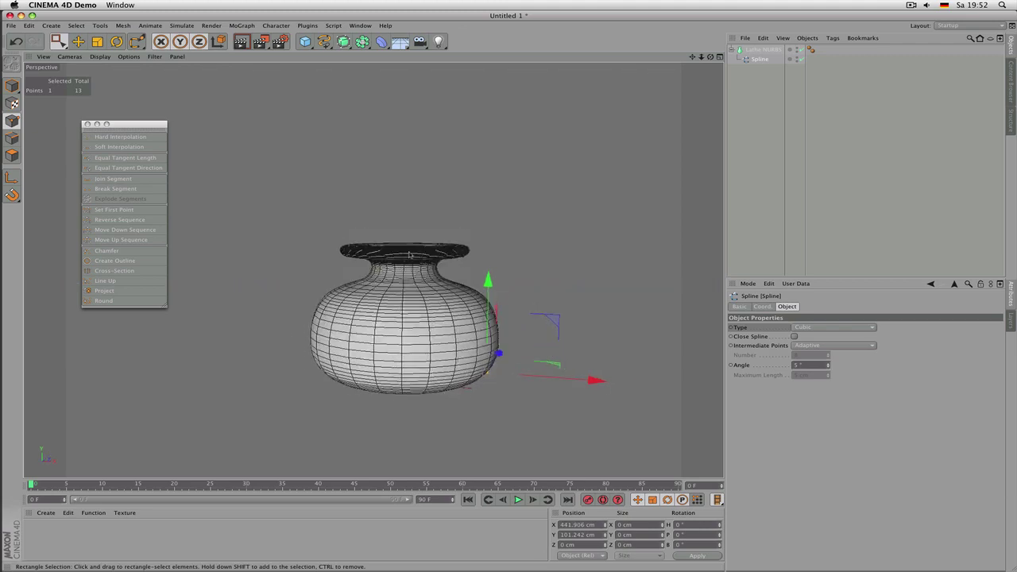
pyautogui.keyDown('alt'); pyautogui.moveTo(409, 254); pyautogui.dragTo(547, 254, button='right'); pyautogui.keyUp('alt')
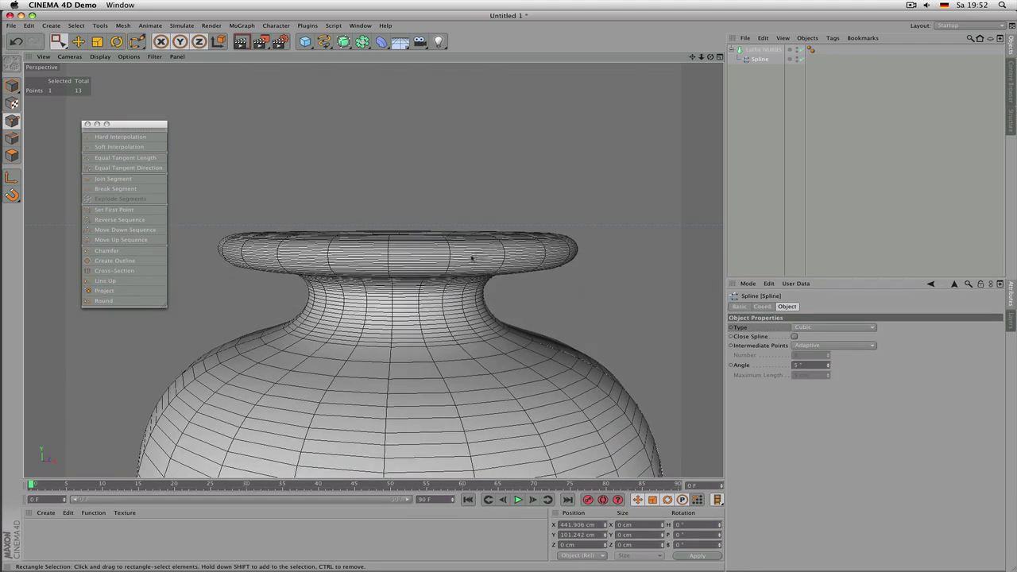
pyautogui.keyDown('alt'); pyautogui.moveTo(454, 260); pyautogui.dragTo(459, 229); pyautogui.keyUp('alt')
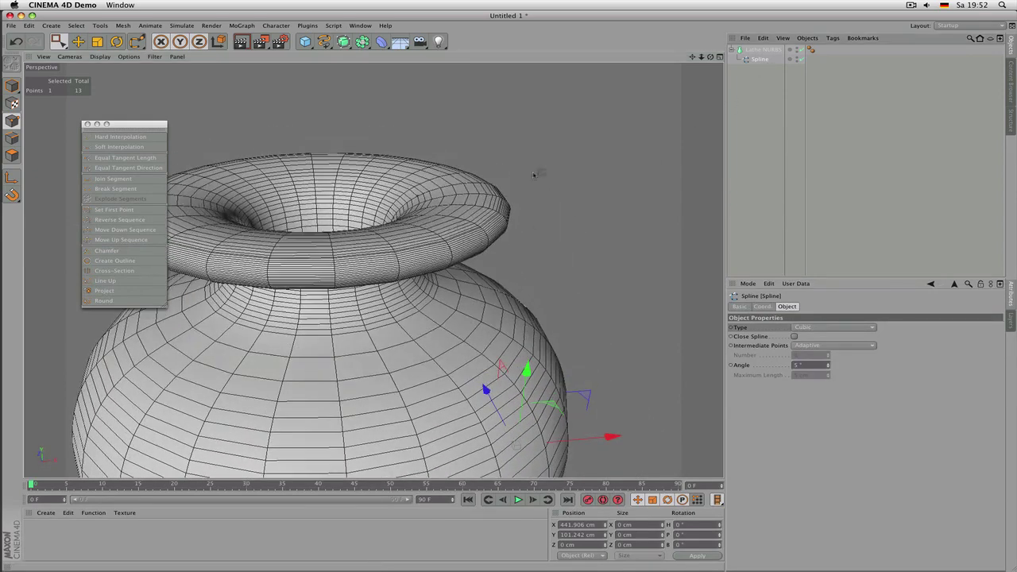
pyautogui.keyDown('alt'); pyautogui.moveTo(536, 170); pyautogui.dragTo(399, 219, button='right'); pyautogui.keyUp('alt')
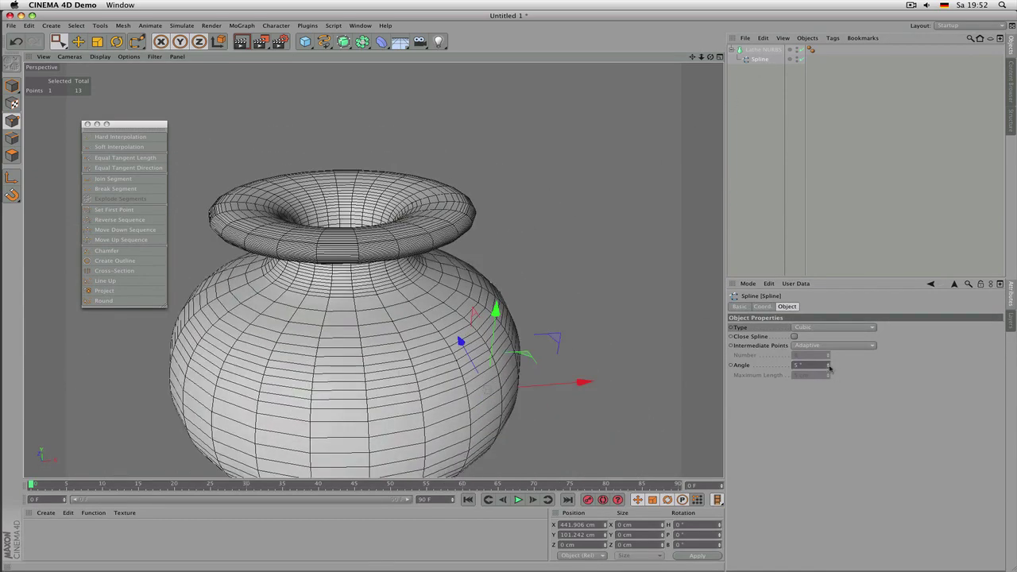
pyautogui.moveTo(830, 367); pyautogui.dragTo(850, 367)
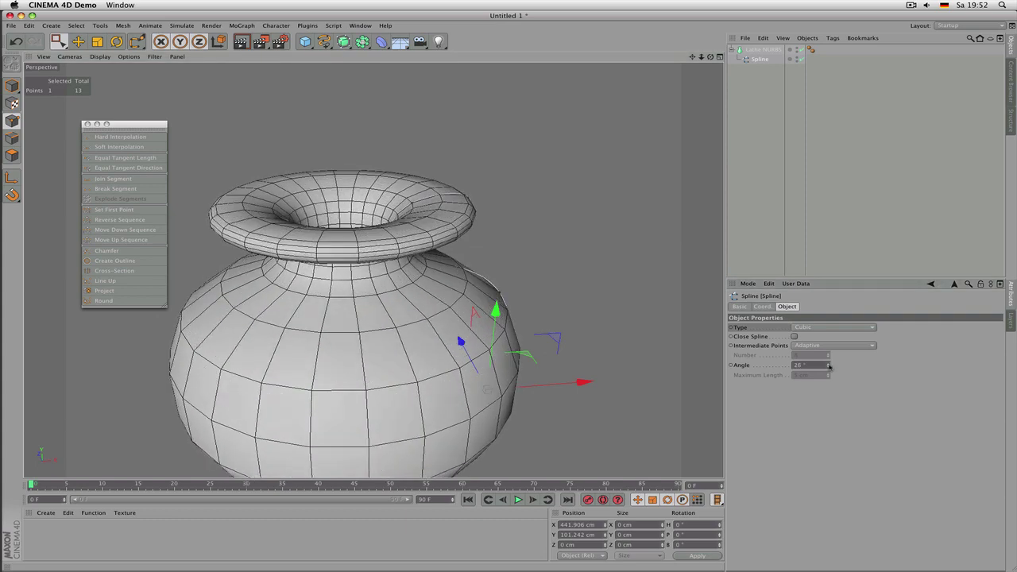
# Step: Try Natural intermediate points on the spline, switch them to Uniform with a number of 3, and view the whole vase
pyautogui.click(828, 346)
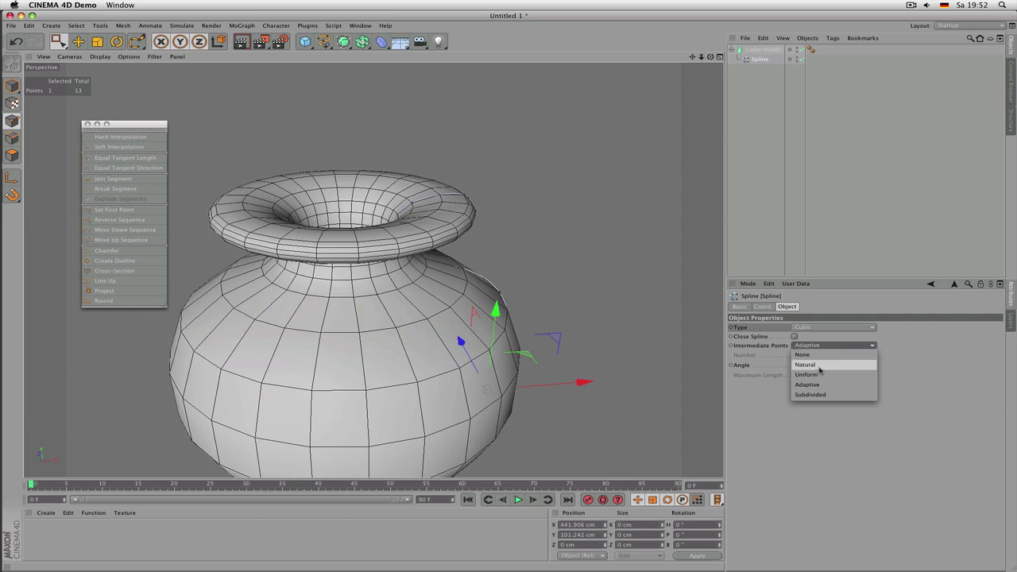
pyautogui.click(822, 366)
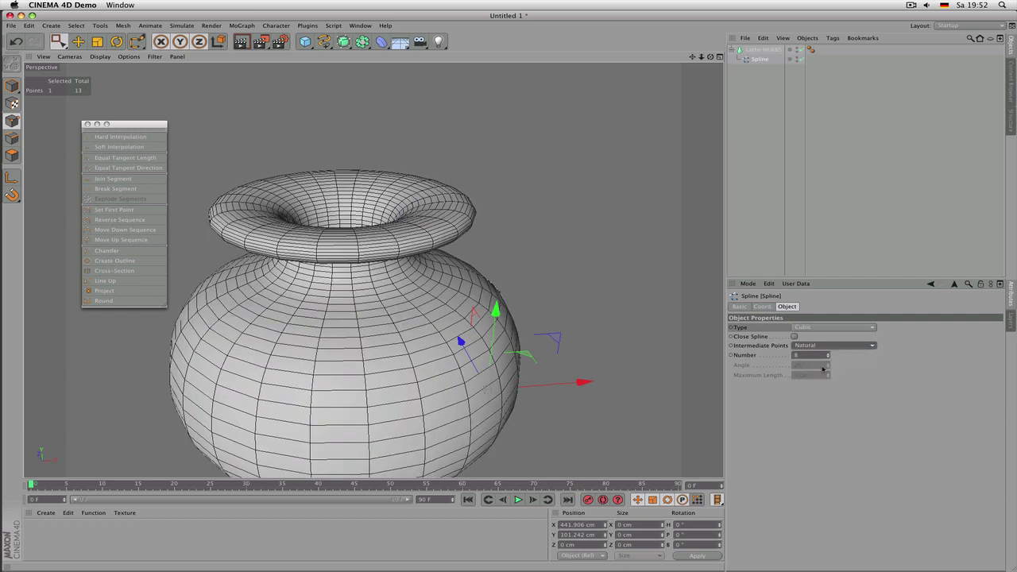
pyautogui.click(825, 346)
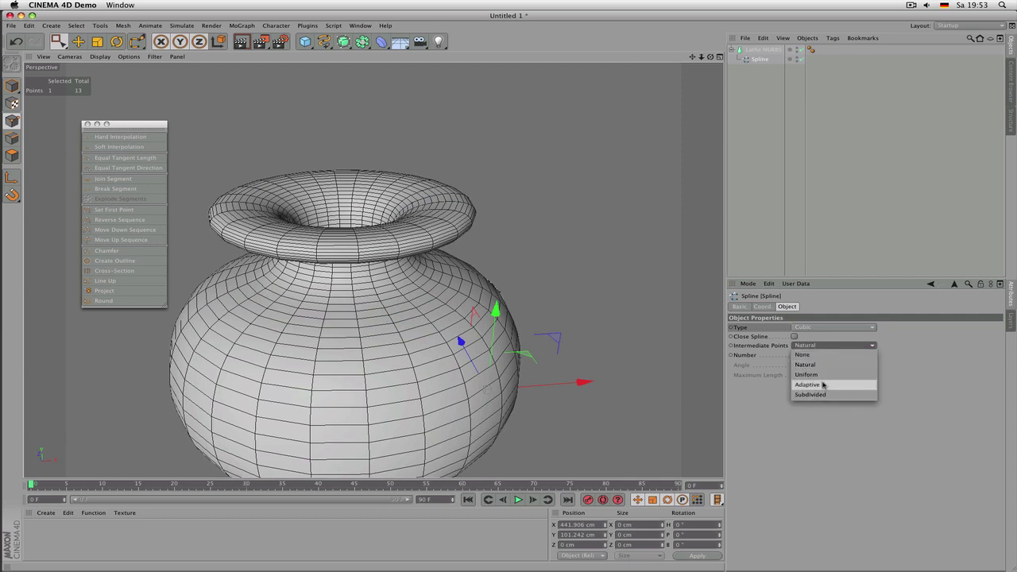
pyautogui.click(823, 374)
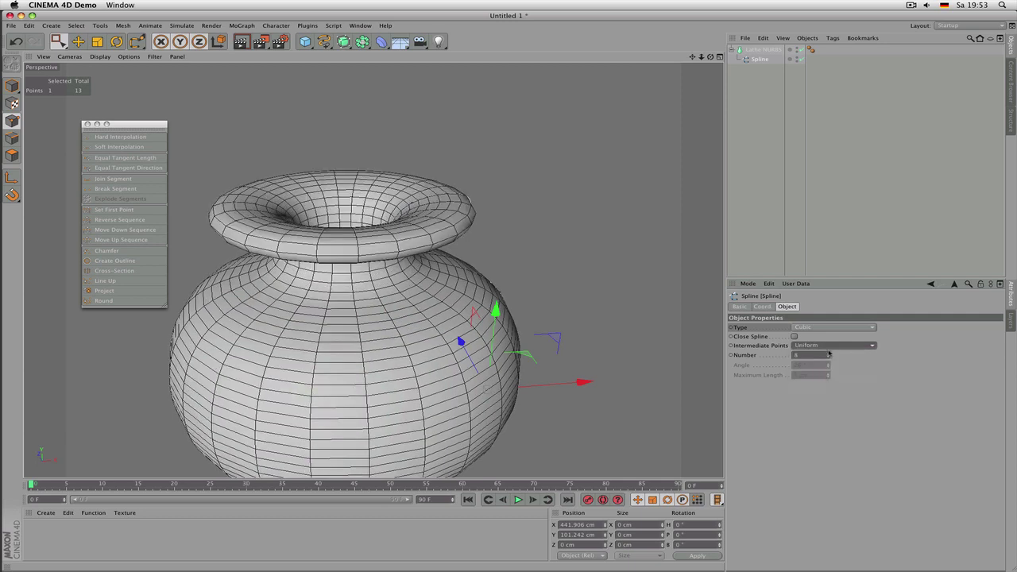
pyautogui.moveTo(828, 358); pyautogui.dragTo(828, 370)
pyautogui.keyDown('alt'); pyautogui.moveTo(517, 331); pyautogui.dragTo(445, 331, button='right'); pyautogui.keyUp('alt')
pyautogui.keyDown('alt'); pyautogui.moveTo(514, 370); pyautogui.dragTo(427, 359); pyautogui.keyUp('alt')
pyautogui.scroll(5, 437, 351)
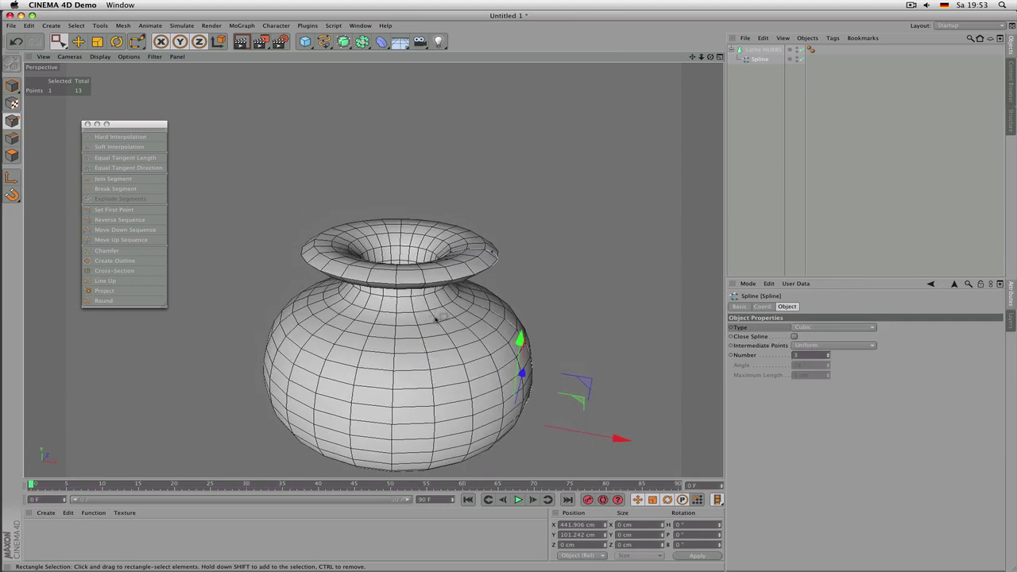
# Step: Reselect the profile spline under the Lathe NURBS and select its three inner neck points
pyautogui.click(770, 51)
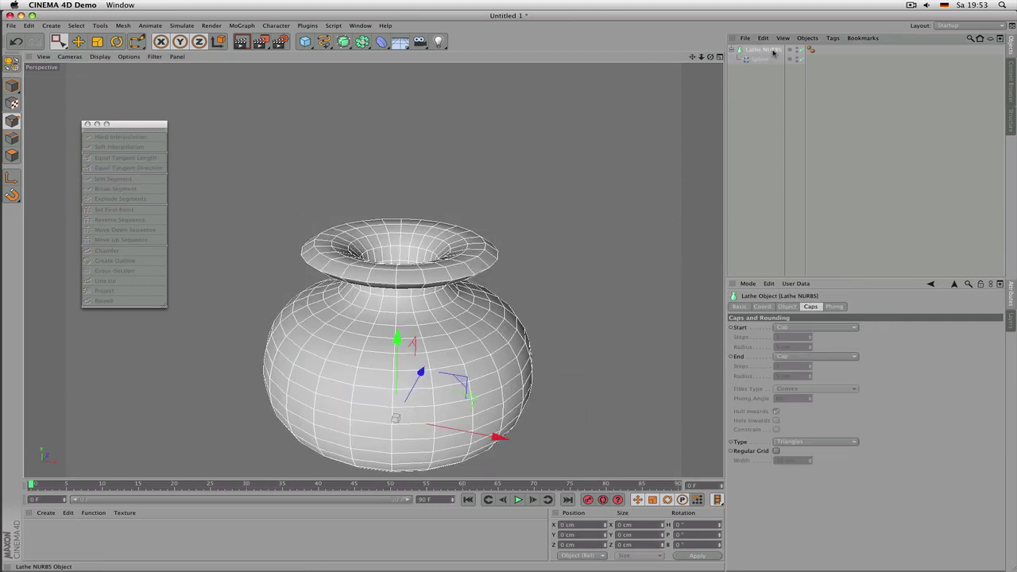
pyautogui.click(769, 58)
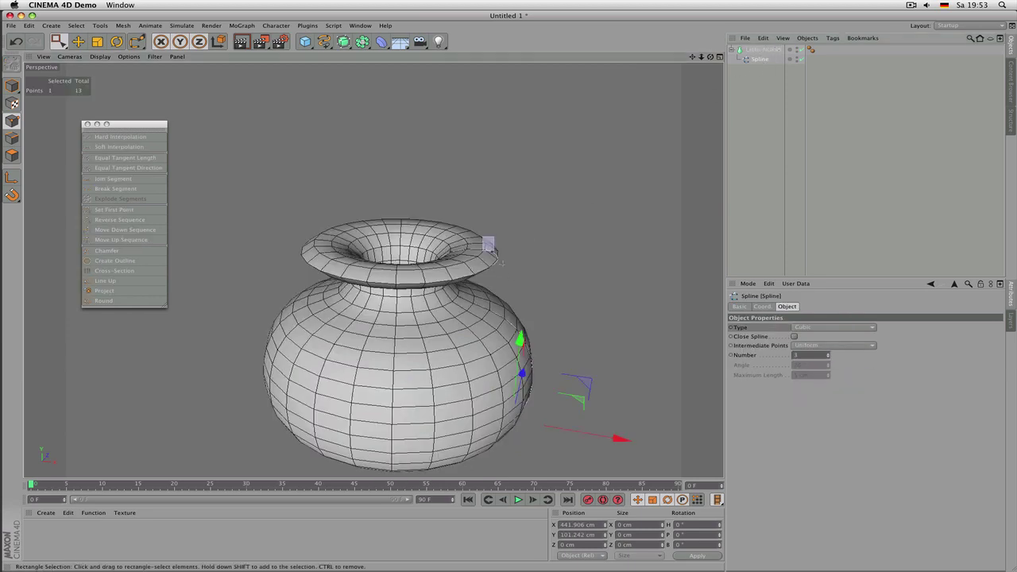
pyautogui.moveTo(433, 233); pyautogui.dragTo(473, 284)
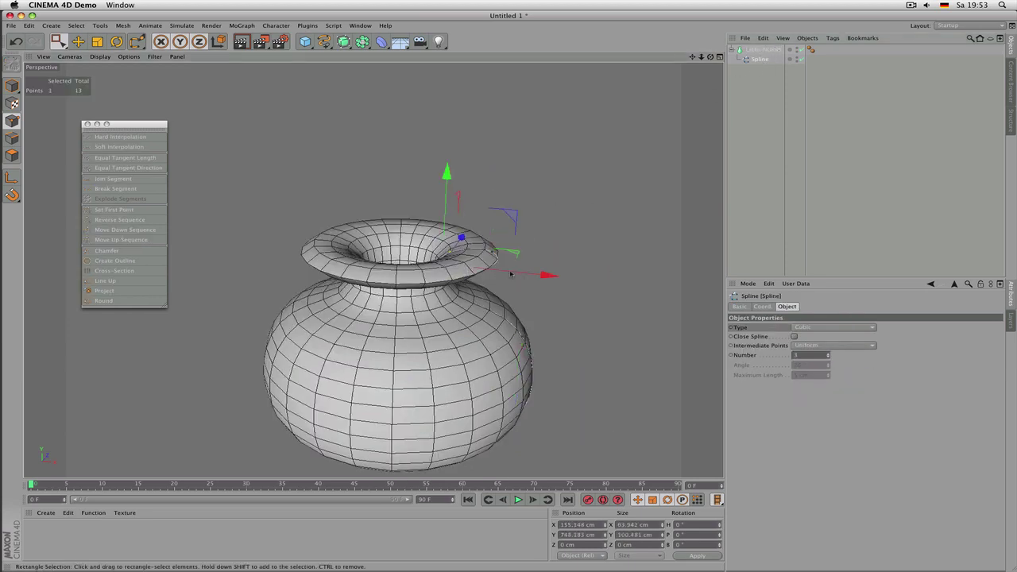
pyautogui.keyDown('alt'); pyautogui.moveTo(520, 259); pyautogui.dragTo(517, 239); pyautogui.keyUp('alt')
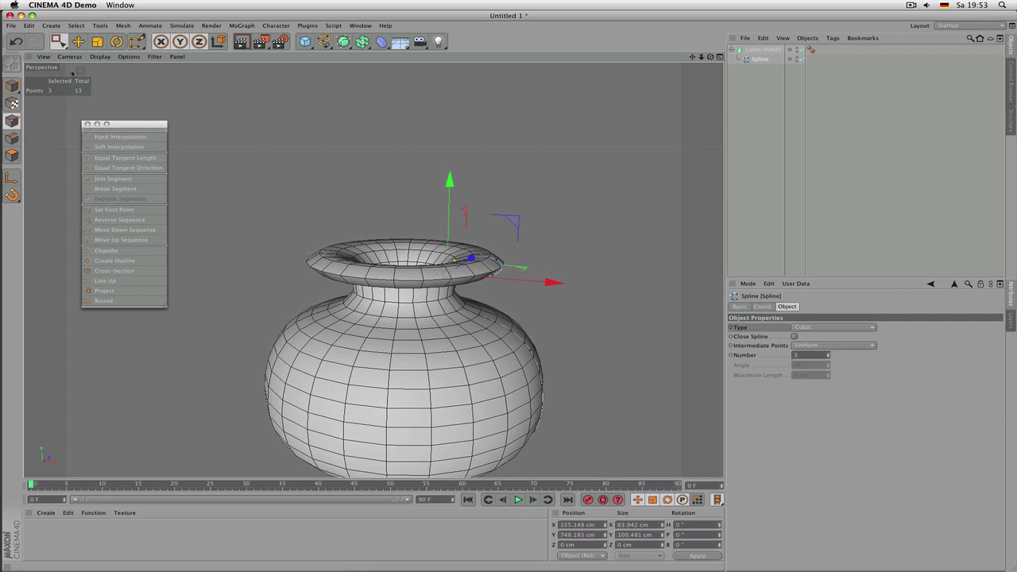
pyautogui.keyDown('alt'); pyautogui.moveTo(222, 159); pyautogui.dragTo(240, 177); pyautogui.keyUp('alt')
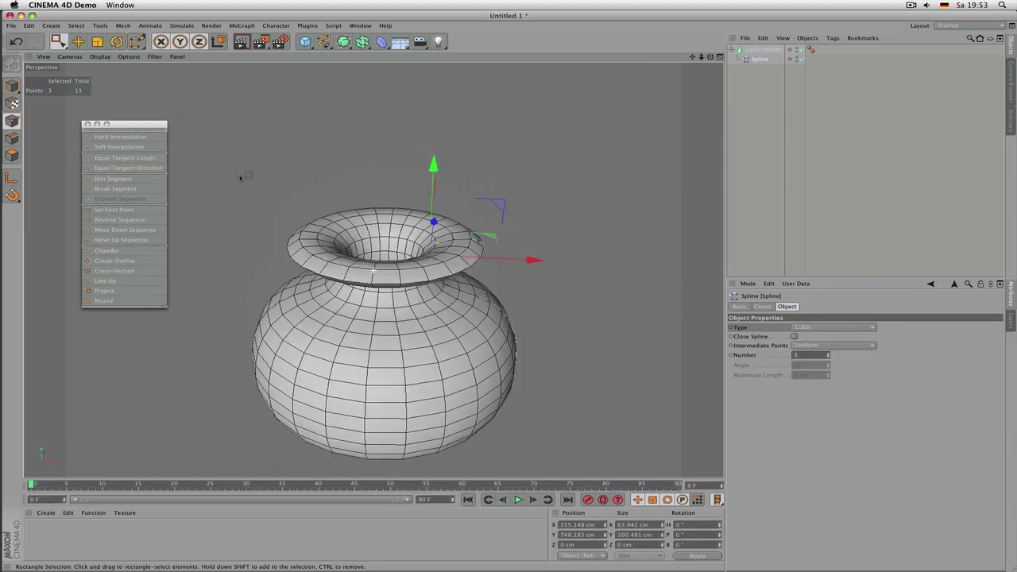
pyautogui.keyDown('alt'); pyautogui.moveTo(524, 326); pyautogui.dragTo(486, 276); pyautogui.keyUp('alt')
pyautogui.scroll(-3, 480, 345)
pyautogui.keyDown('alt'); pyautogui.moveTo(507, 370); pyautogui.dragTo(437, 363); pyautogui.keyUp('alt')
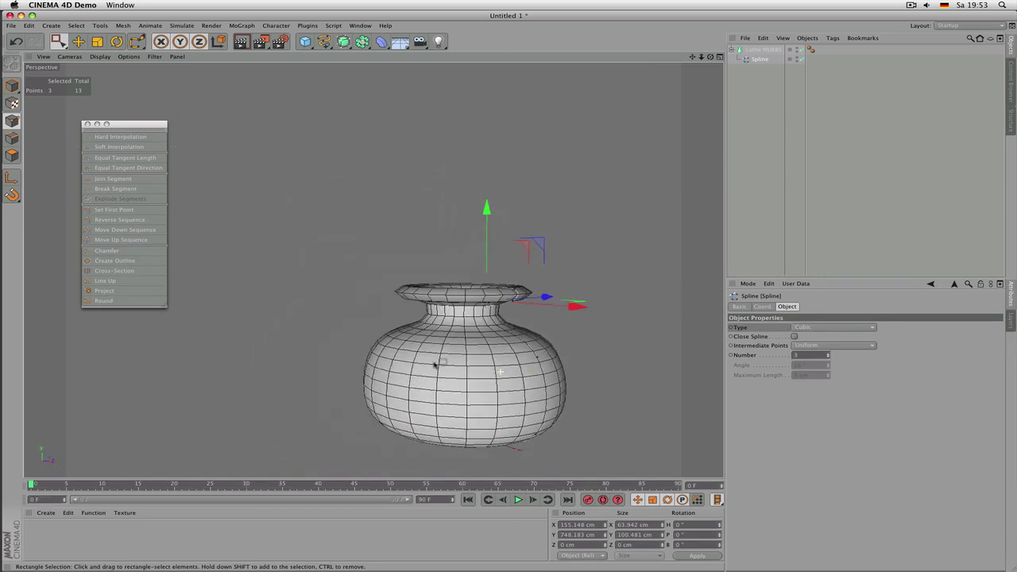
# Step: Select the spline's five belly points, add the two base points, and shift all seven inward to X about 216 cm
pyautogui.moveTo(491, 334); pyautogui.dragTo(591, 458)
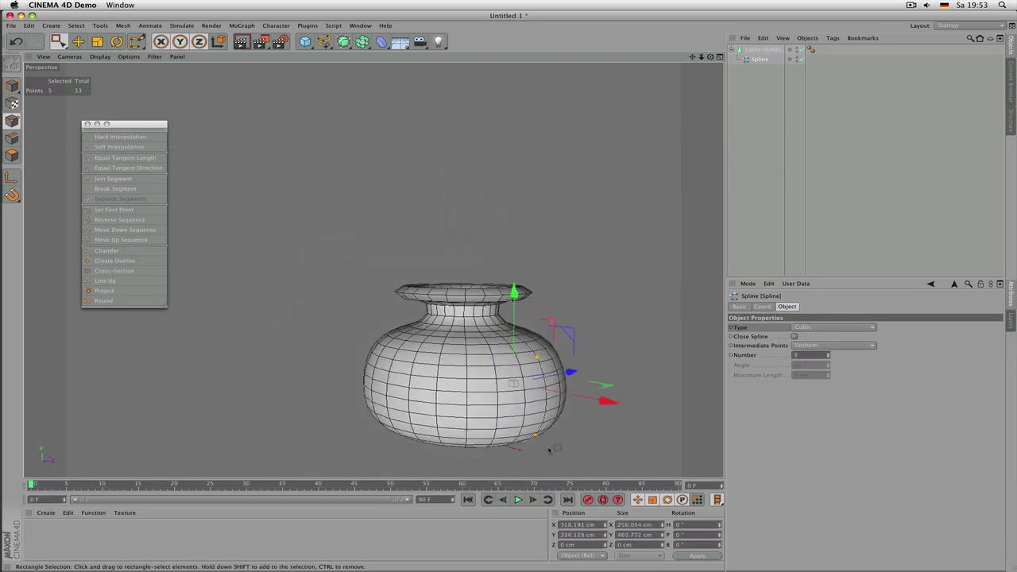
pyautogui.scroll(3, 373, 270)
pyautogui.scroll(-2, 533, 358)
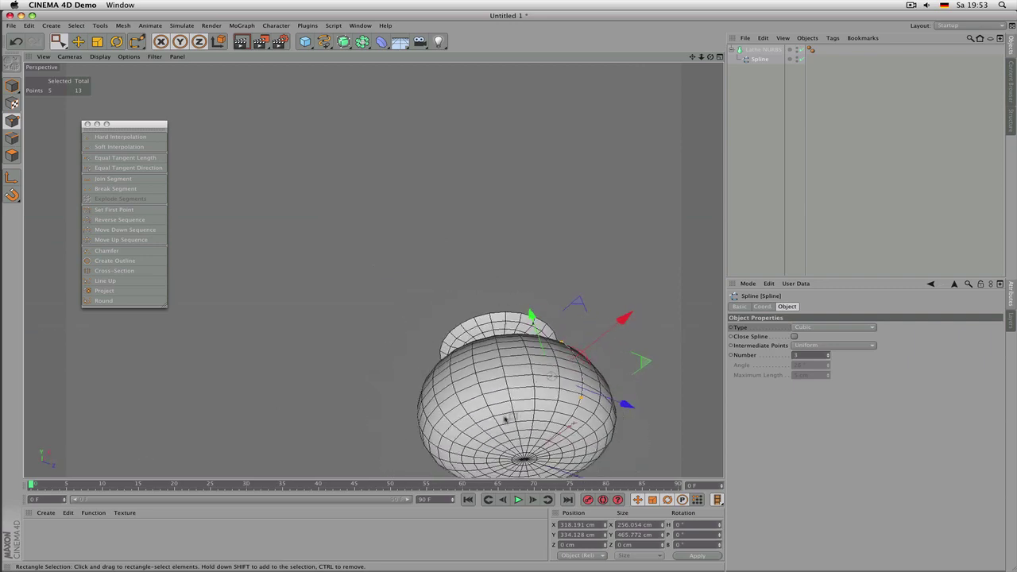
pyautogui.keyDown('shift'); pyautogui.moveTo(501, 418); pyautogui.dragTo(559, 482); pyautogui.keyUp('shift')
pyautogui.keyDown('alt'); pyautogui.moveTo(469, 414); pyautogui.dragTo(420, 348); pyautogui.keyUp('alt')
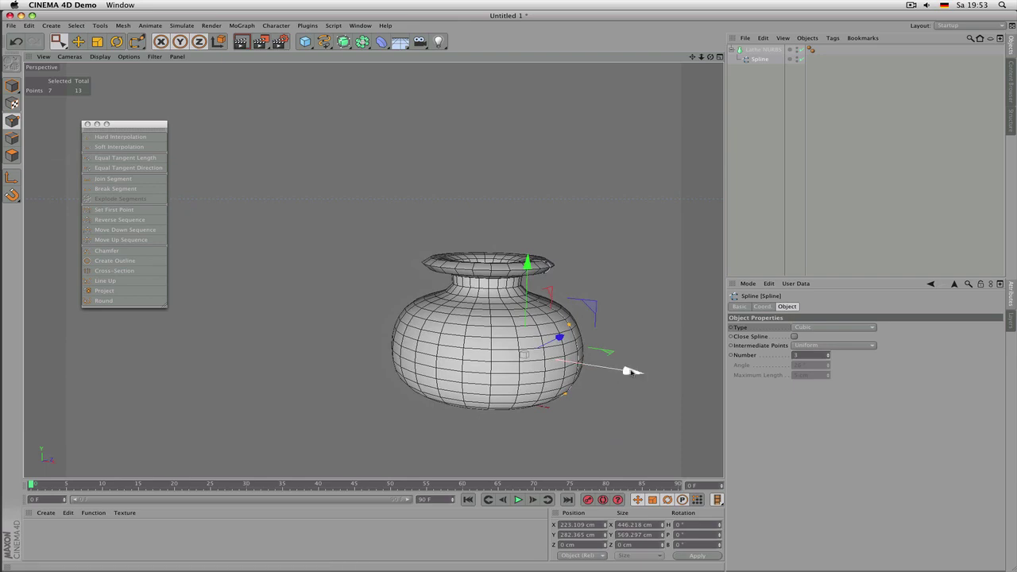
pyautogui.moveTo(630, 370)
pyautogui.mouseDown()
pyautogui.moveTo(692, 381)
pyautogui.moveTo(596, 370)
pyautogui.moveTo(629, 375)
pyautogui.mouseUp()
pyautogui.keyDown('alt'); pyautogui.moveTo(397, 350); pyautogui.dragTo(372, 270); pyautogui.keyUp('alt')
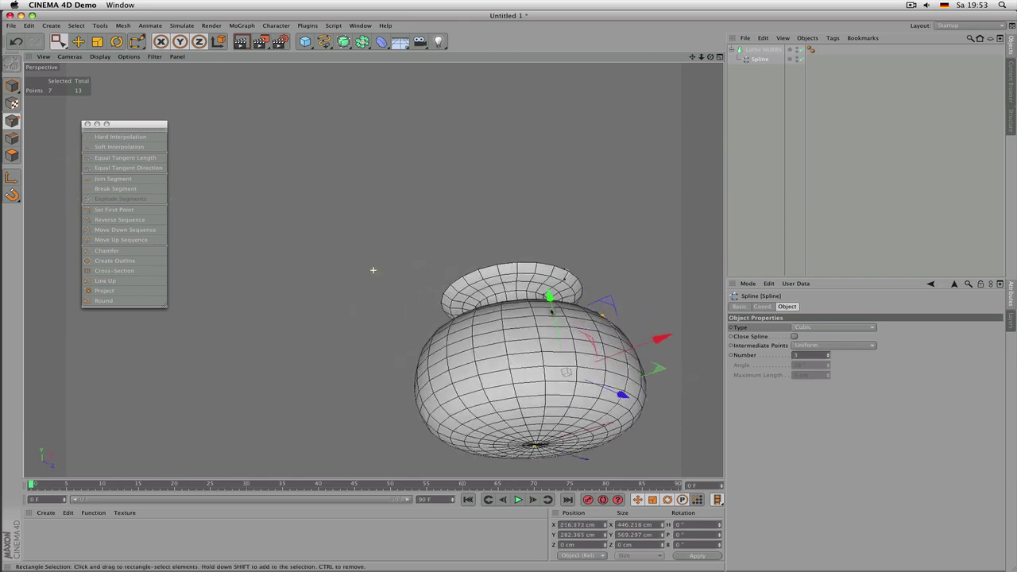
# Step: Select the two spline points at the centre of the base, and replace that selection with the four outer belly points
pyautogui.moveTo(525, 404); pyautogui.dragTo(555, 462)
pyautogui.keyDown('alt'); pyautogui.moveTo(524, 358); pyautogui.dragTo(502, 433); pyautogui.keyUp('alt')
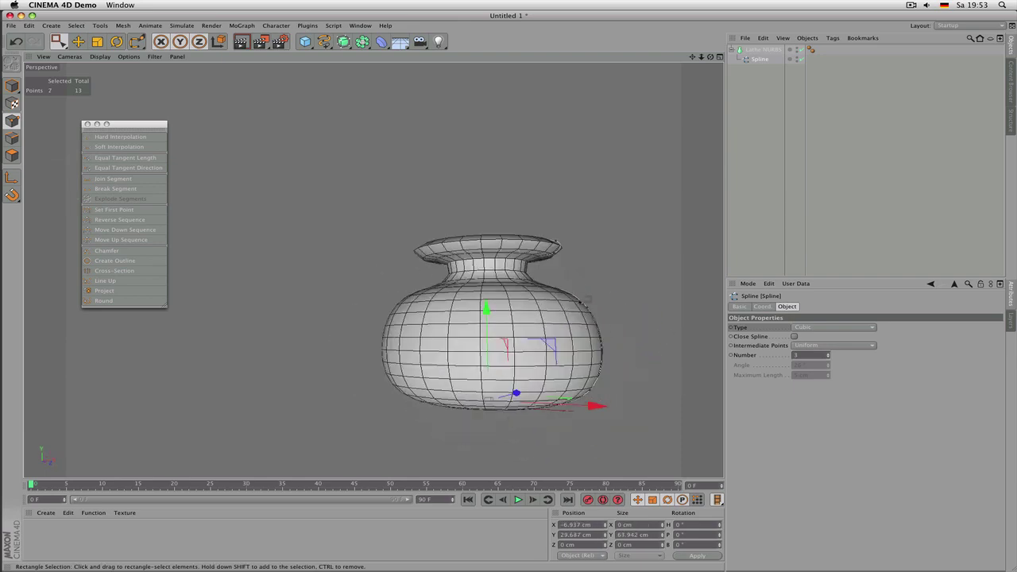
pyautogui.moveTo(572, 293); pyautogui.dragTo(617, 432)
pyautogui.keyDown('alt'); pyautogui.moveTo(454, 309); pyautogui.dragTo(379, 313); pyautogui.keyUp('alt')
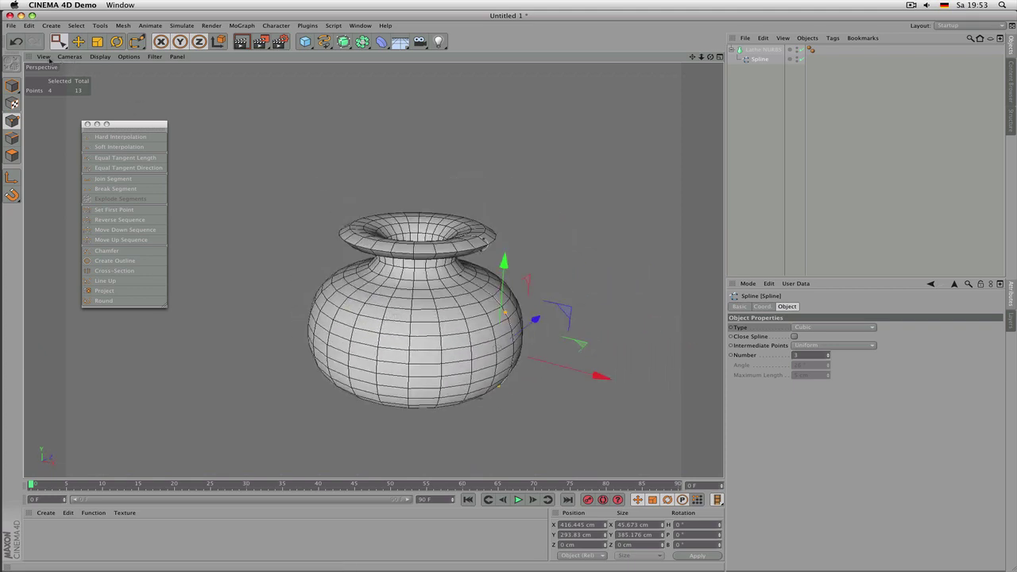
# Step: Open the Perspective viewport's configuration and bring up its HUD settings
pyautogui.click(44, 56)
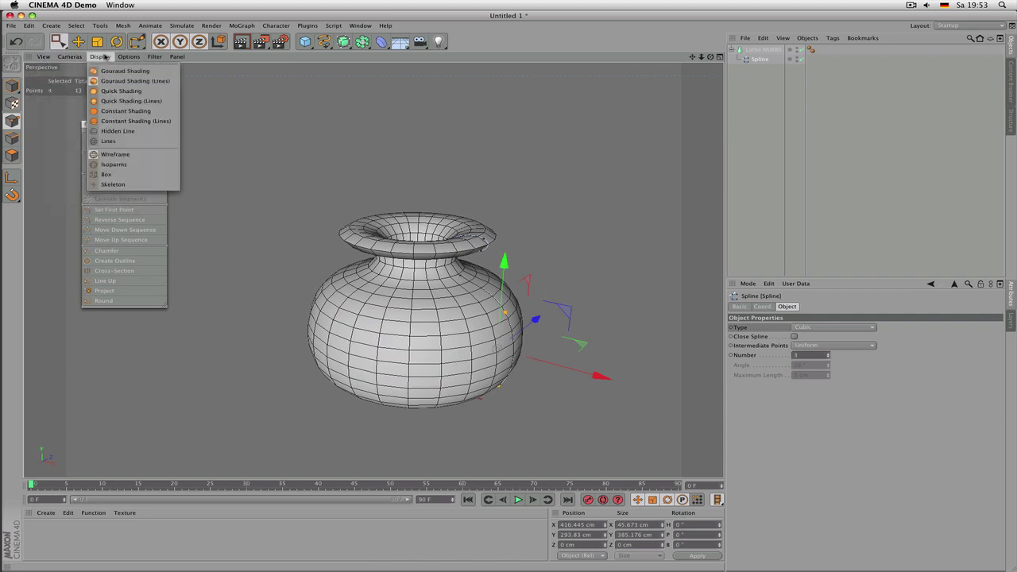
pyautogui.moveTo(86, 56)
pyautogui.moveTo(128, 58)
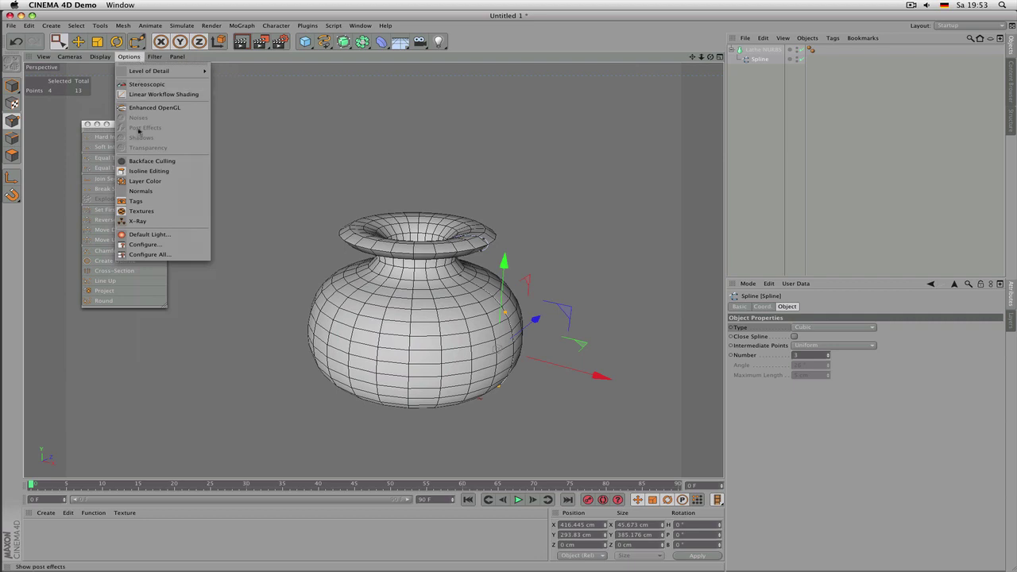
pyautogui.click(167, 246)
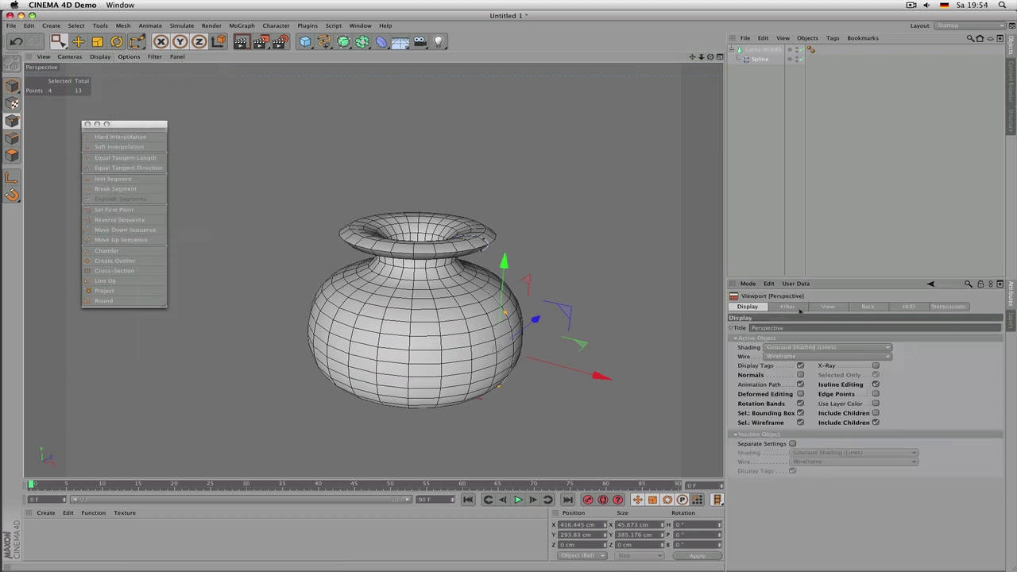
pyautogui.click(794, 307)
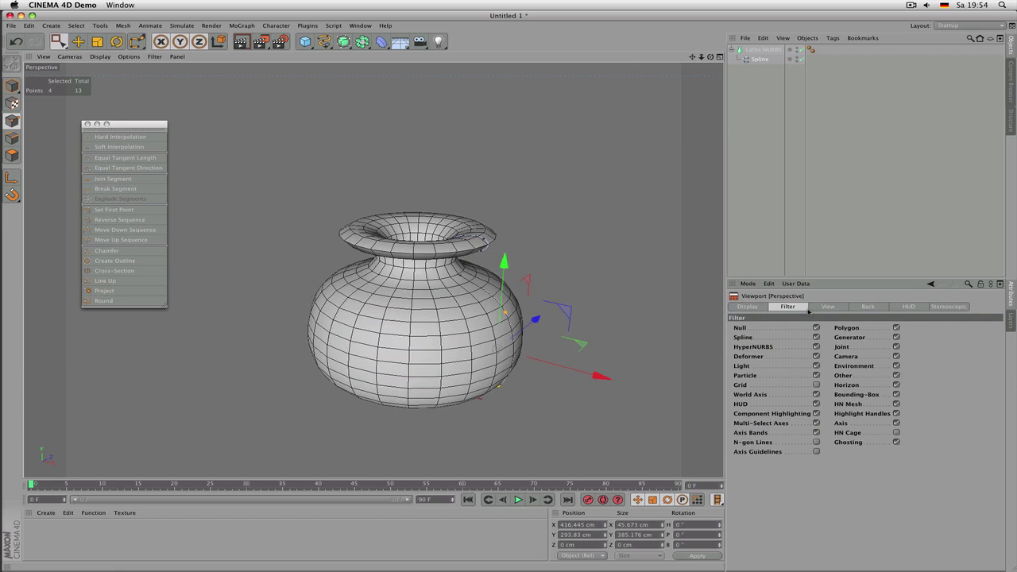
pyautogui.click(908, 307)
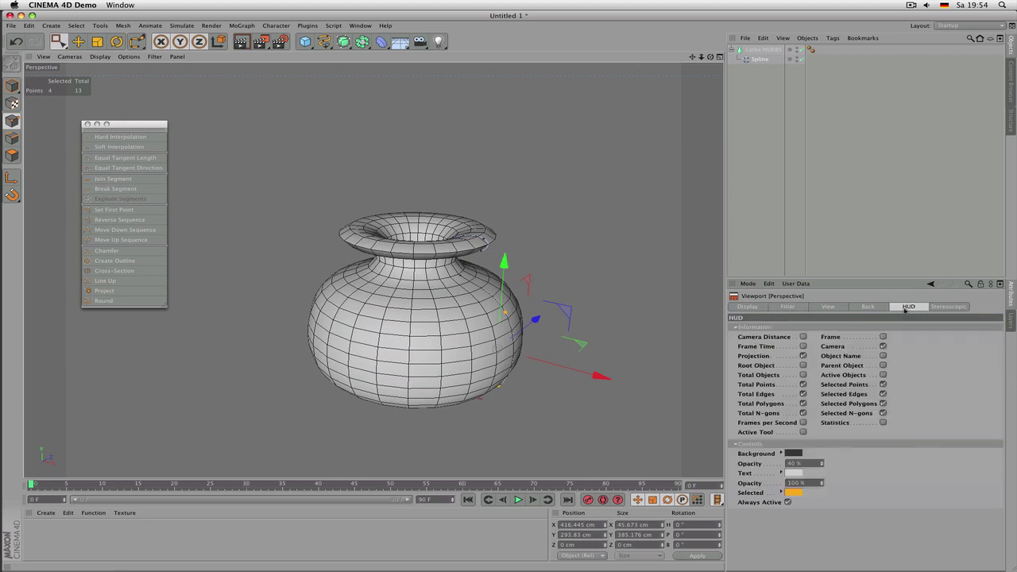
# Step: Turn the Selected Points HUD read-out off and on again, and highlight the Total Points and Selected Points parameter names
pyautogui.click(803, 385)
pyautogui.click(803, 394)
pyautogui.click(884, 386)
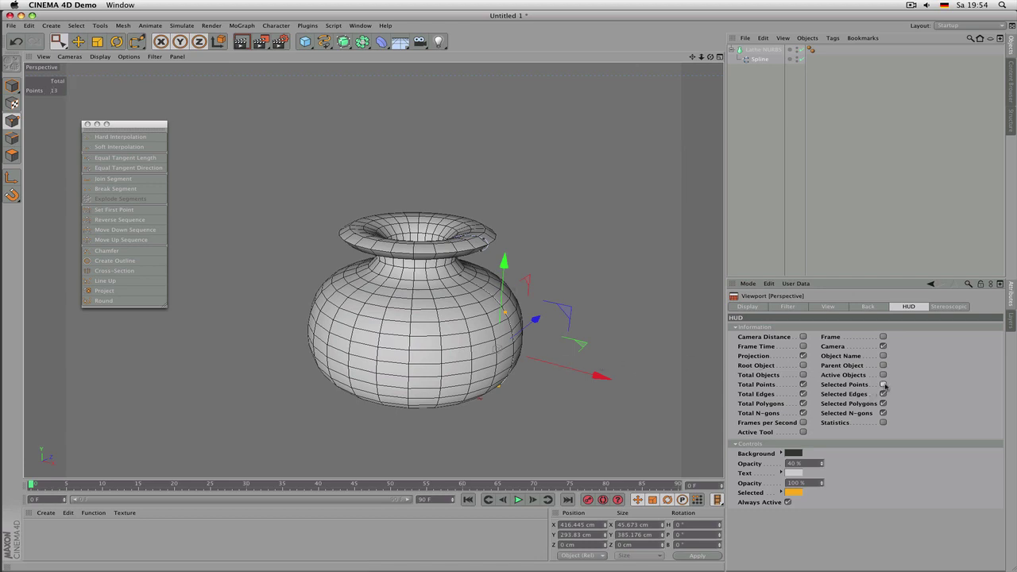
pyautogui.click(884, 385)
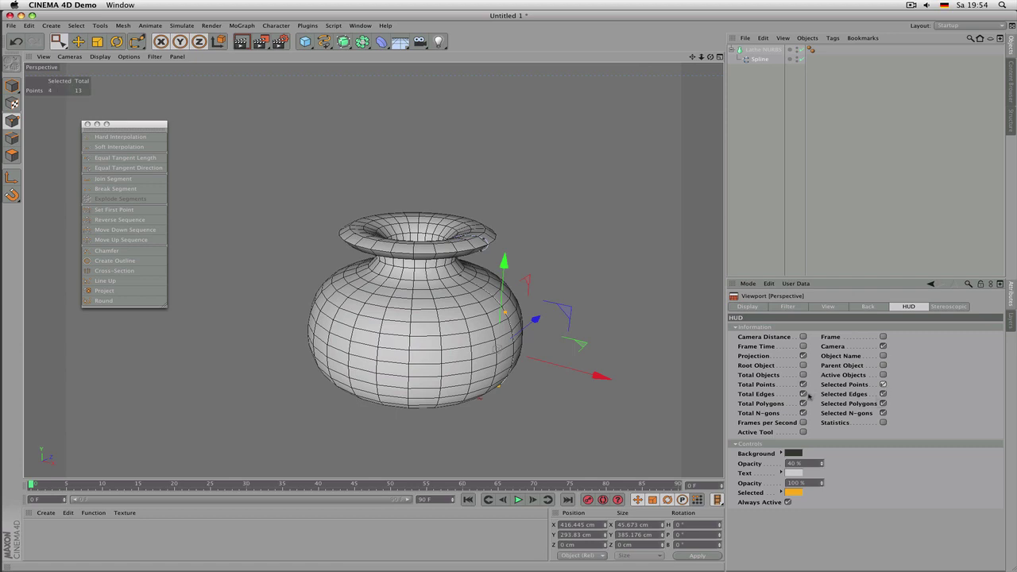
pyautogui.click(782, 386)
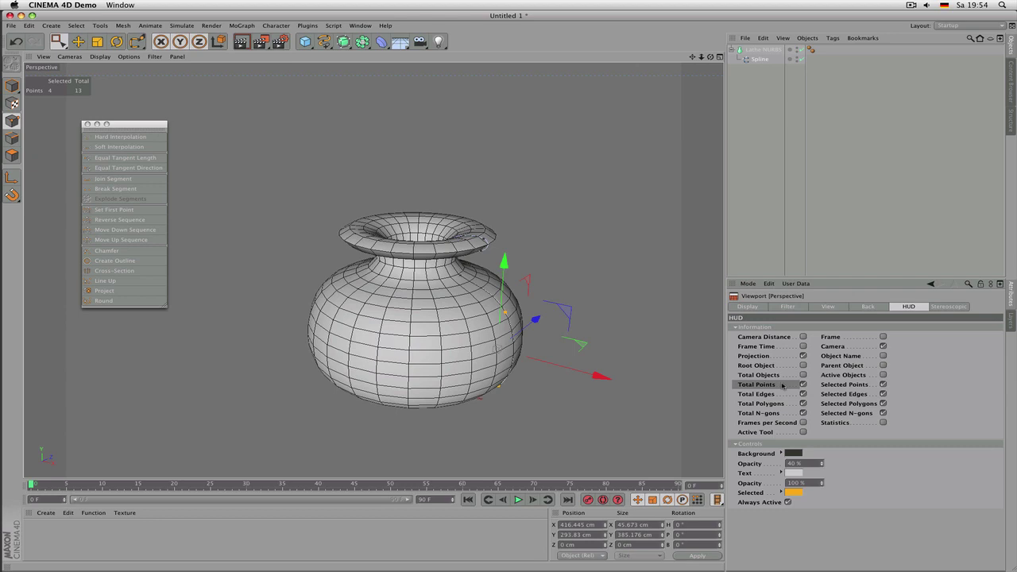
pyautogui.click(849, 387)
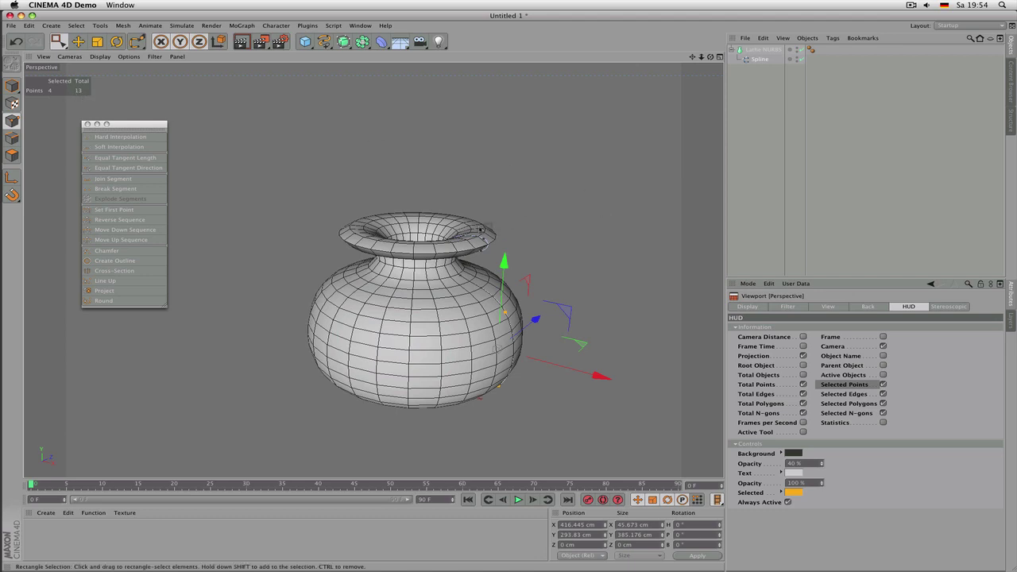
# Step: Select the spline's two outer rim points, highlight the Total Points and Selected Points parameters together, and turn off the Object Name read-out
pyautogui.moveTo(475, 227); pyautogui.dragTo(496, 263)
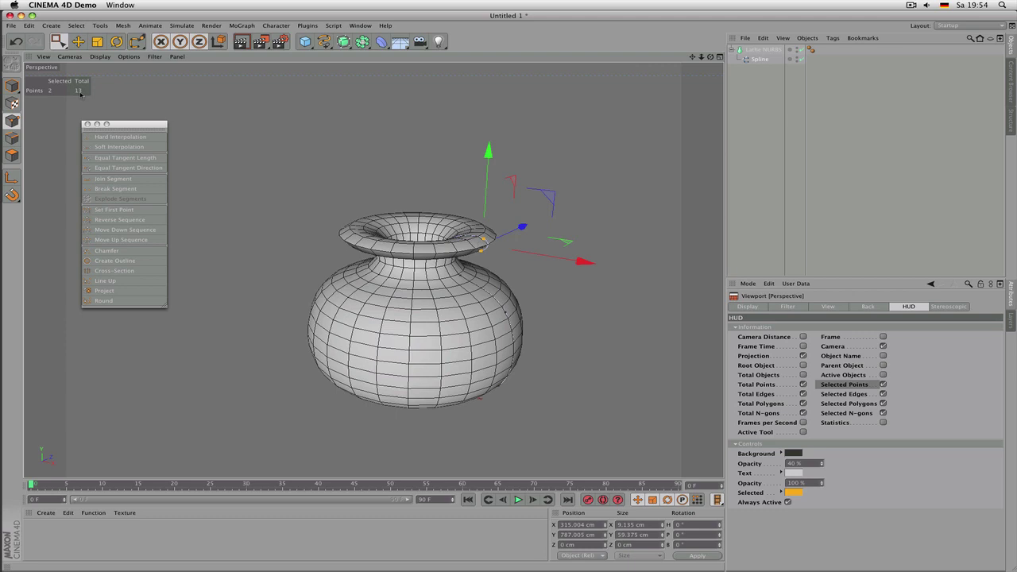
pyautogui.click(774, 385)
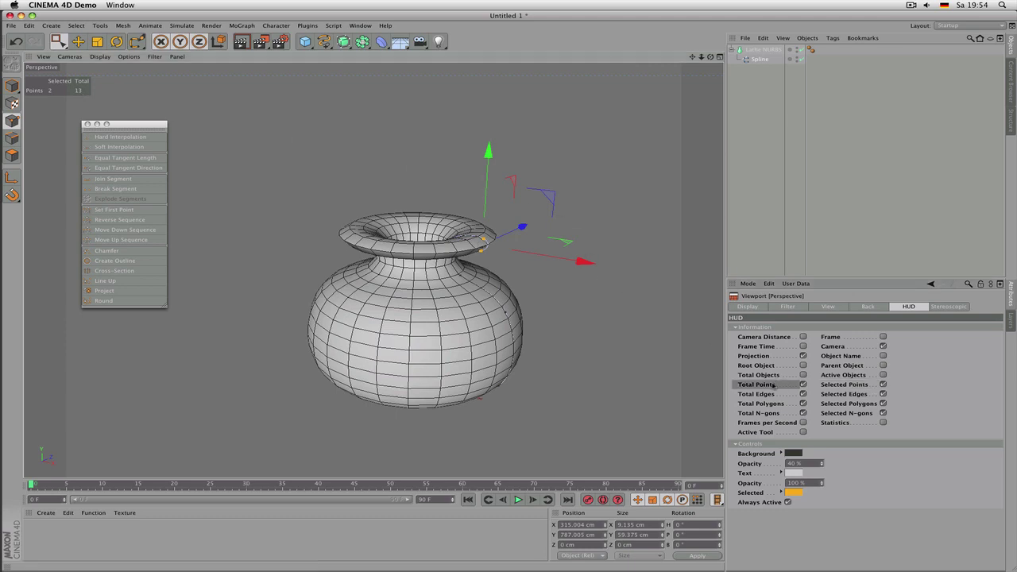
pyautogui.click(852, 388)
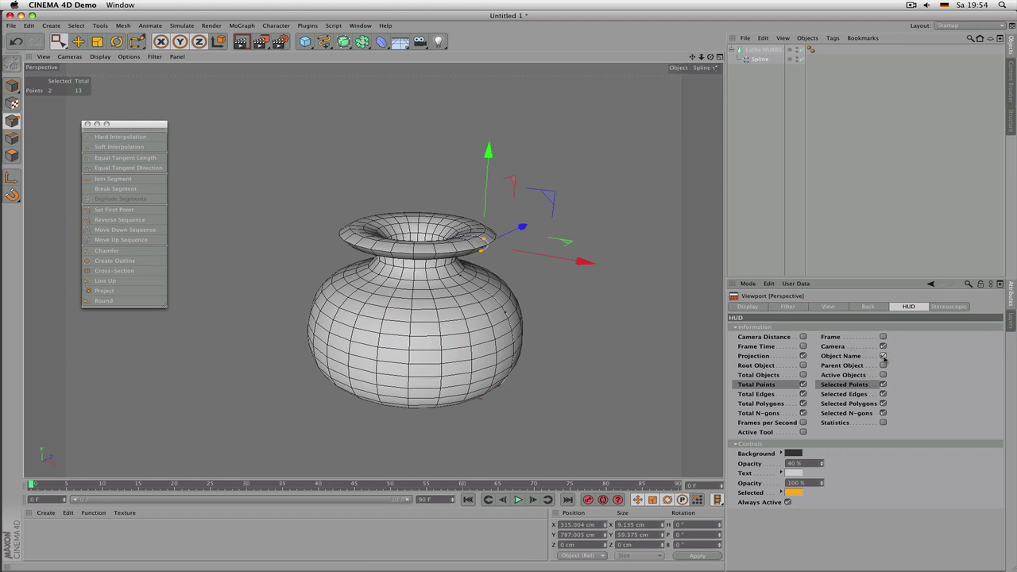
pyautogui.click(883, 357)
# Step: Review the viewport's View, Filter, Display and Back settings and return to its HUD settings
pyautogui.click(830, 307)
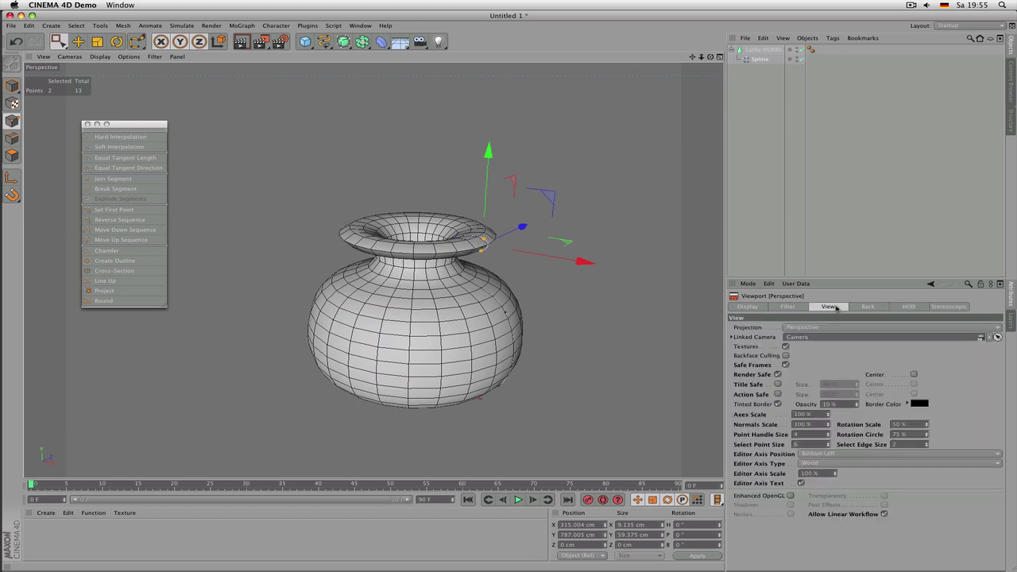
pyautogui.click(804, 307)
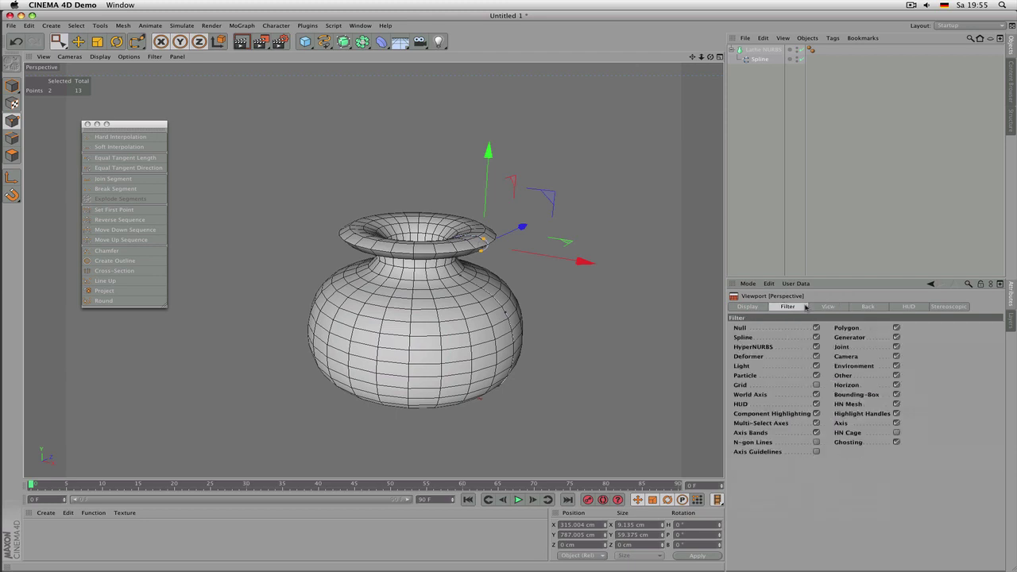
pyautogui.click(753, 306)
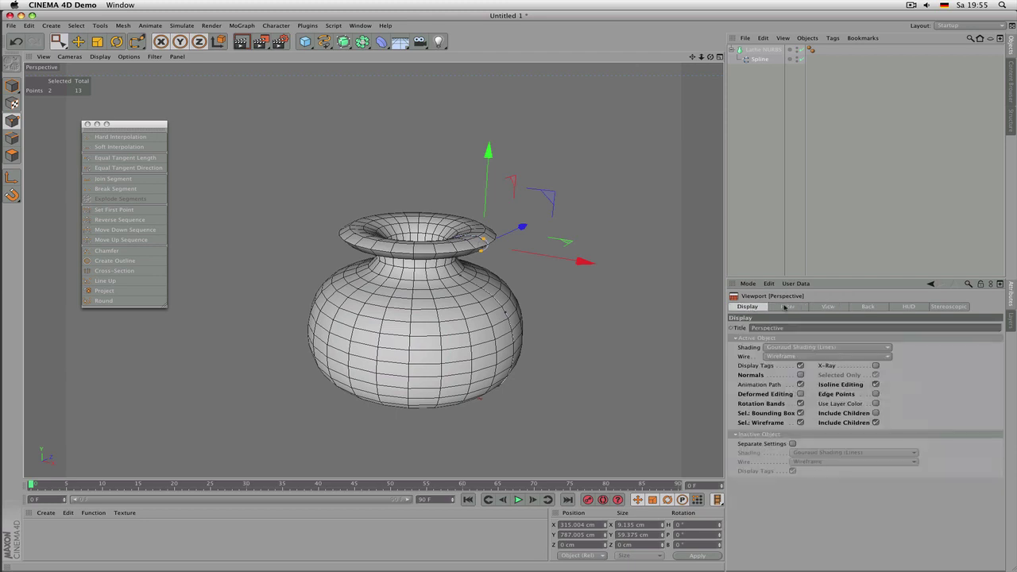
pyautogui.click(785, 307)
pyautogui.click(830, 307)
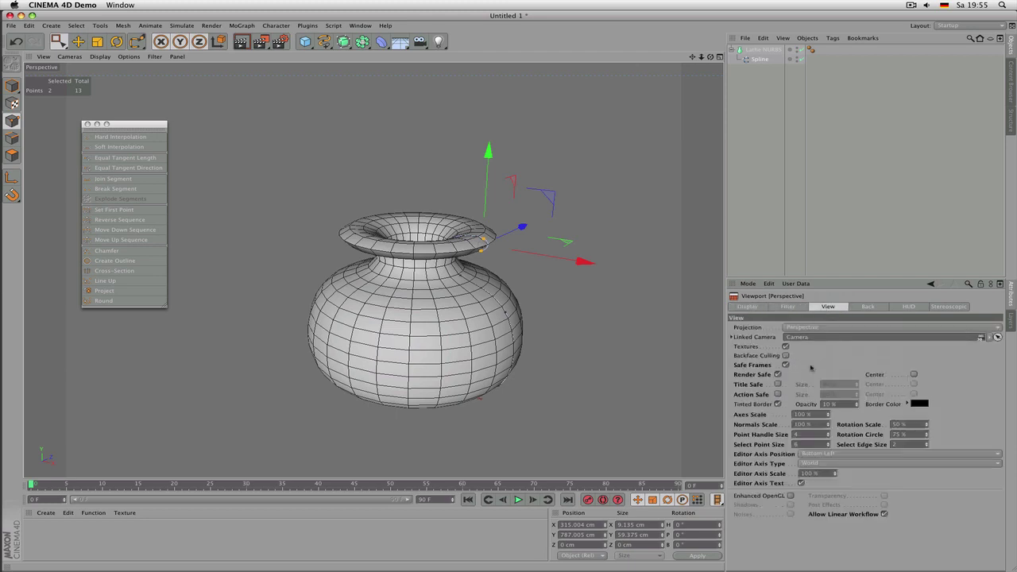
pyautogui.click(878, 311)
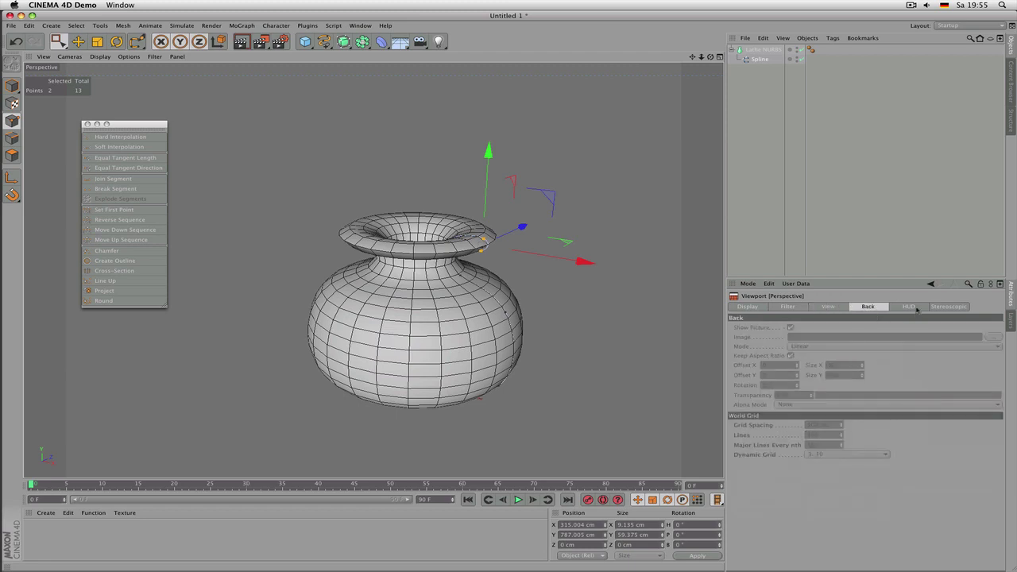
pyautogui.click(912, 307)
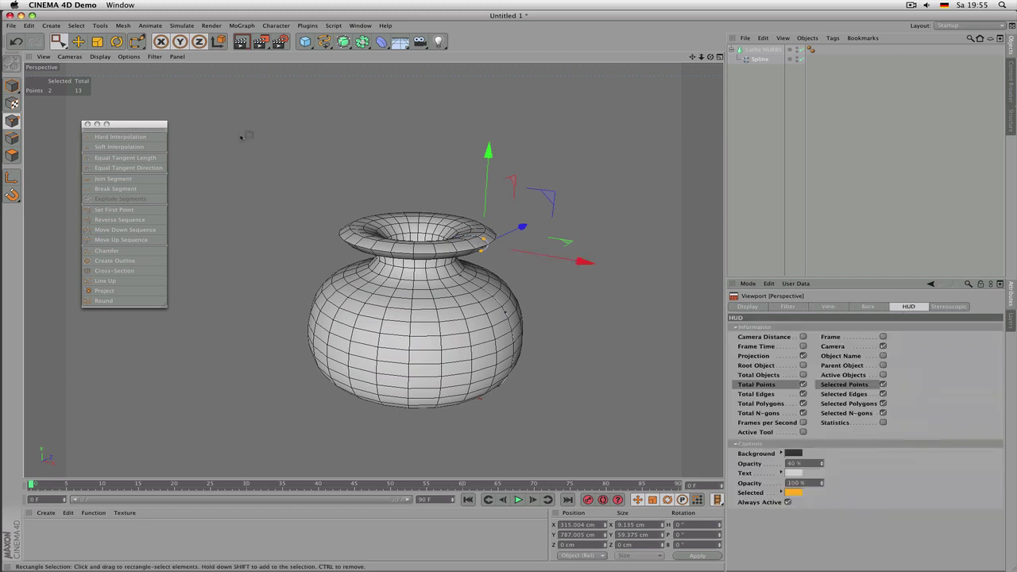
# Step: Set the Lathe NURBS rotation angle to 250° so the vase is cut open
pyautogui.click(753, 109)
pyautogui.click(759, 60)
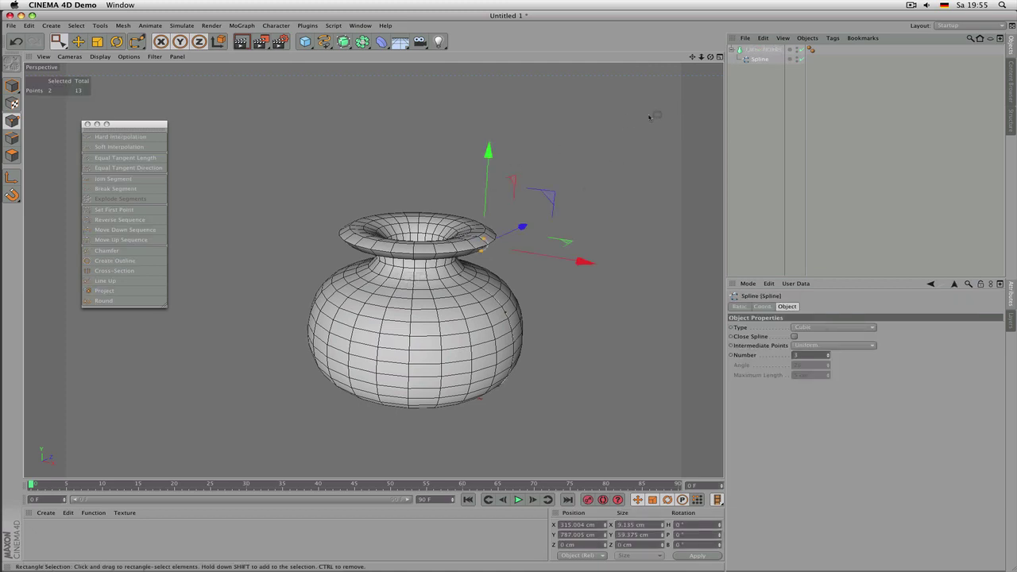
pyautogui.scroll(1, 496, 283)
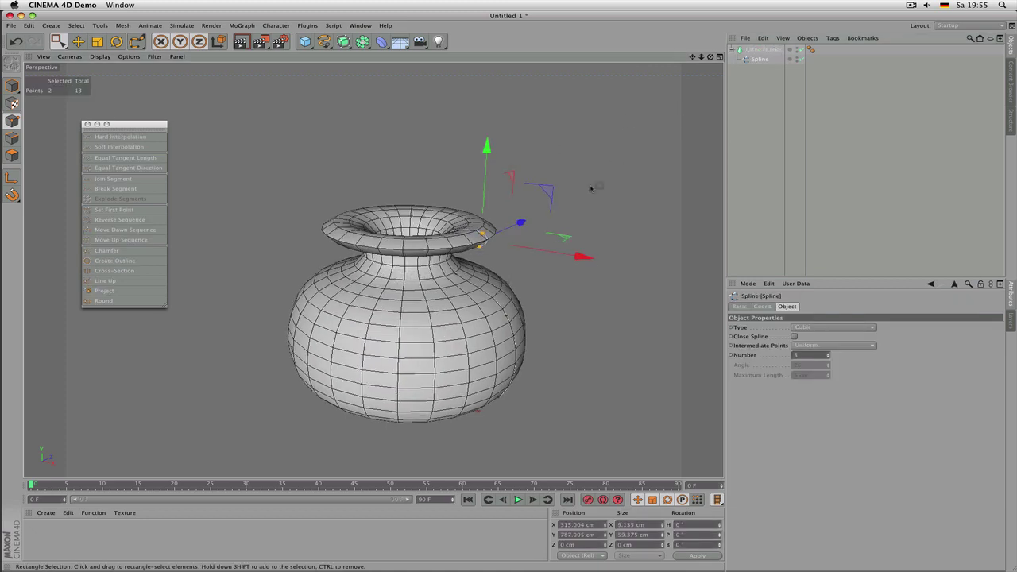
pyautogui.click(776, 51)
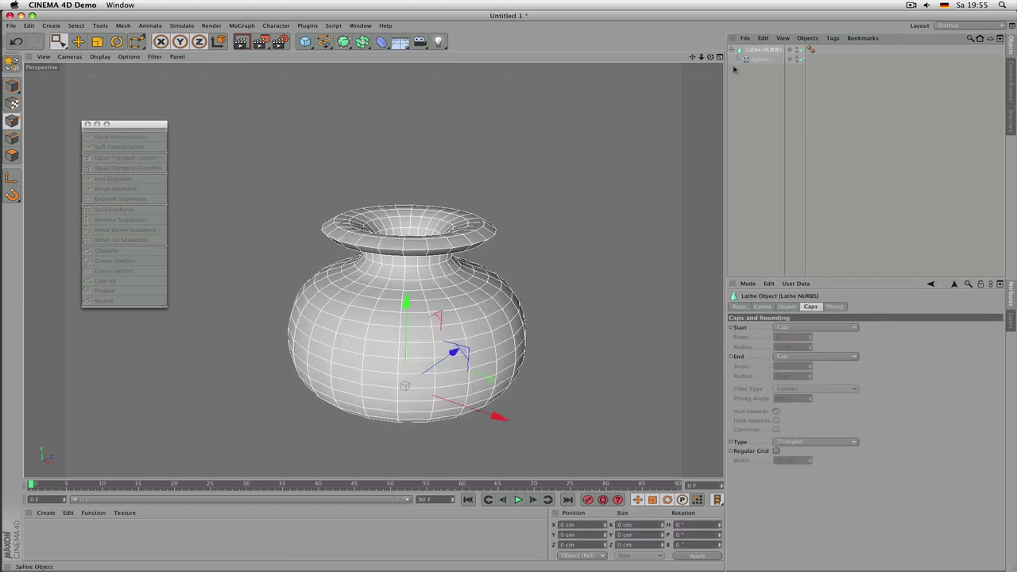
pyautogui.click(791, 308)
pyautogui.moveTo(831, 328)
pyautogui.mouseDown()
pyautogui.moveTo(831, 376)
pyautogui.moveTo(831, 335)
pyautogui.mouseUp()
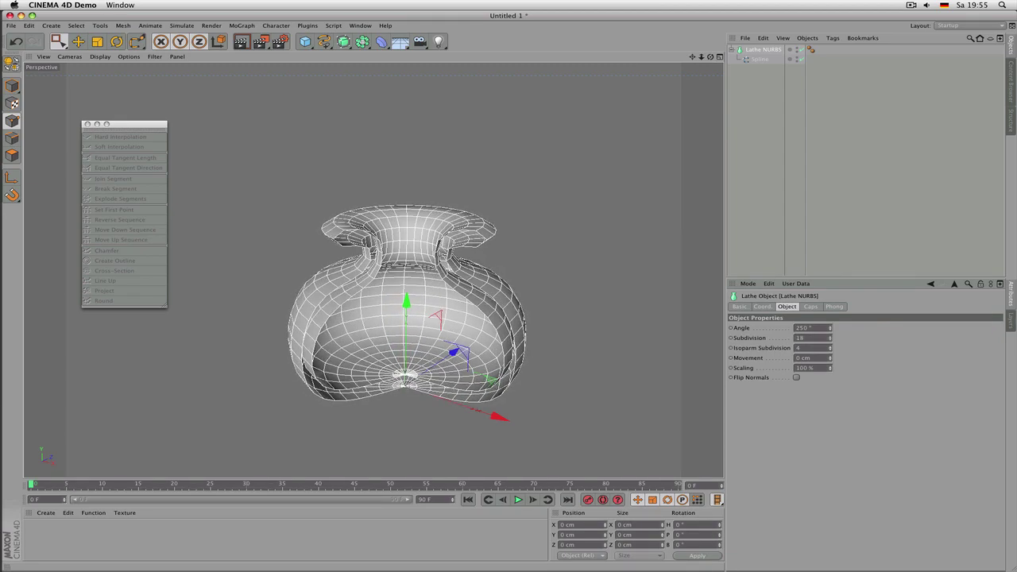
pyautogui.keyDown('alt'); pyautogui.moveTo(575, 281); pyautogui.dragTo(473, 287); pyautogui.keyUp('alt')
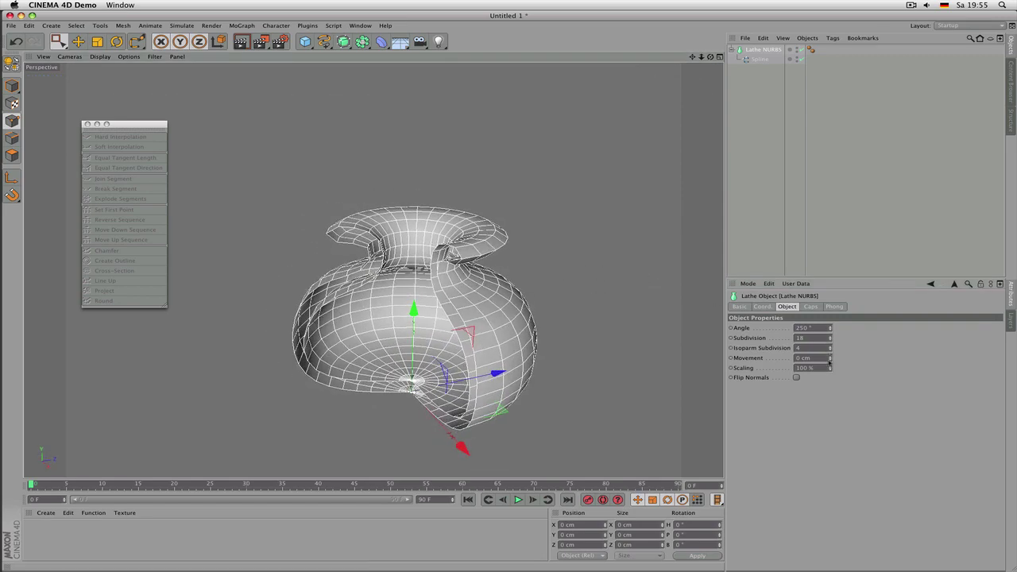
# Step: Try a Scaling of 66 % on the Lathe NURBS and restore it to 100 %
pyautogui.moveTo(829, 368); pyautogui.dragTo(829, 393)
pyautogui.doubleClick(820, 369)
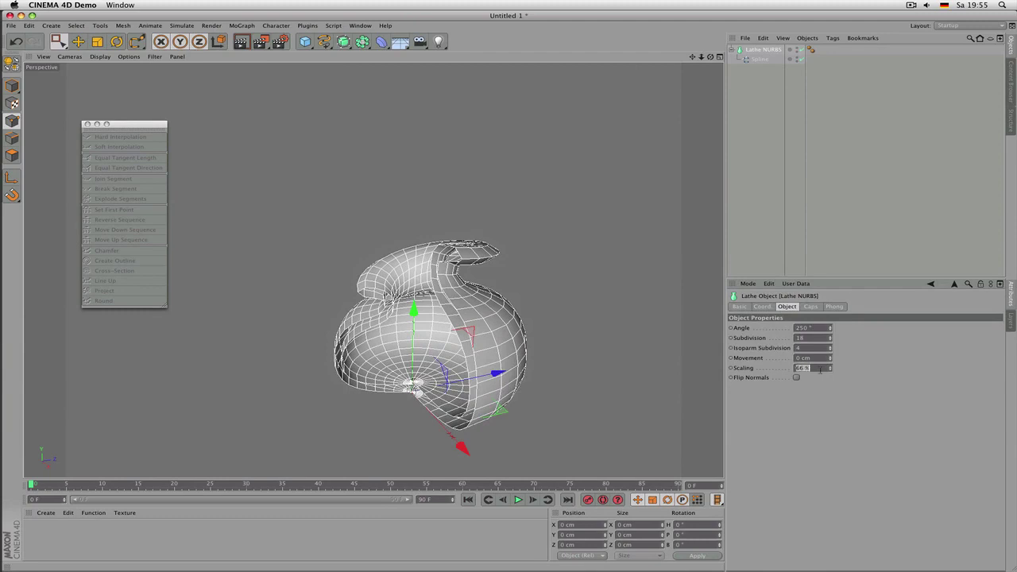
pyautogui.write('100')
# Step: Review the Lathe NURBS cap options, keep the Start as Cap and set the End to Fillet Cap
pyautogui.click(810, 306)
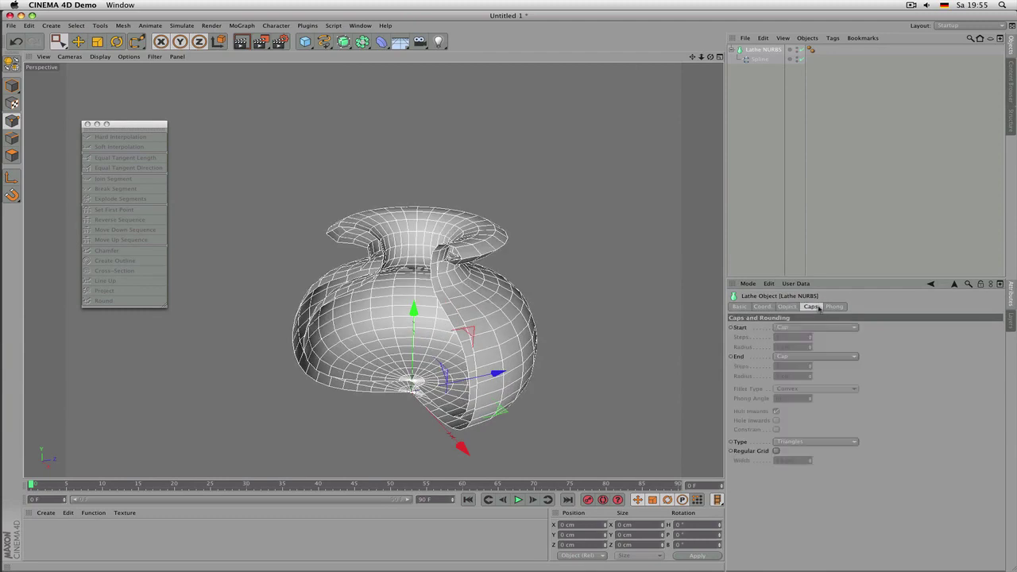
pyautogui.click(803, 328)
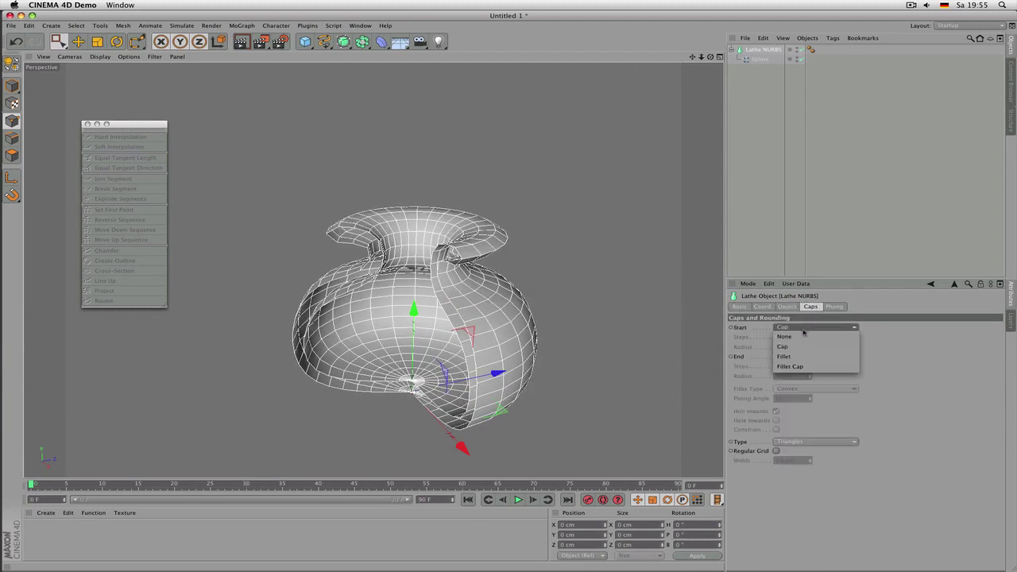
pyautogui.click(921, 355)
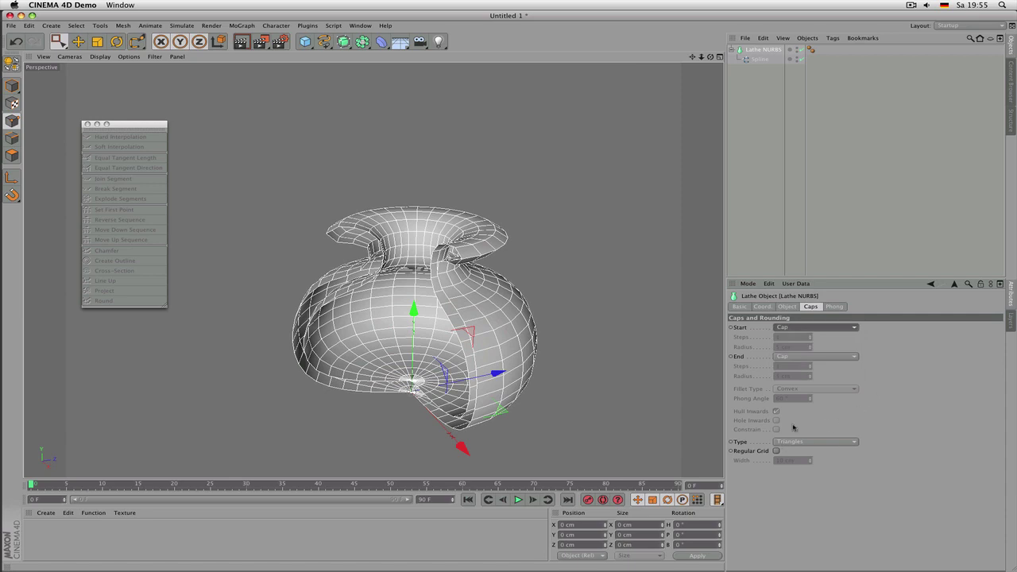
pyautogui.click(814, 357)
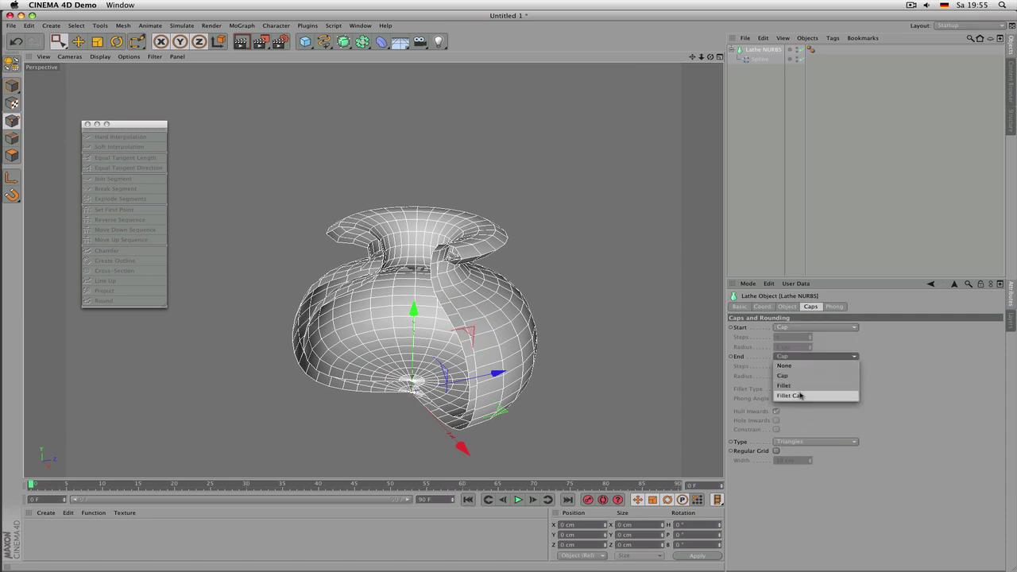
pyautogui.click(800, 376)
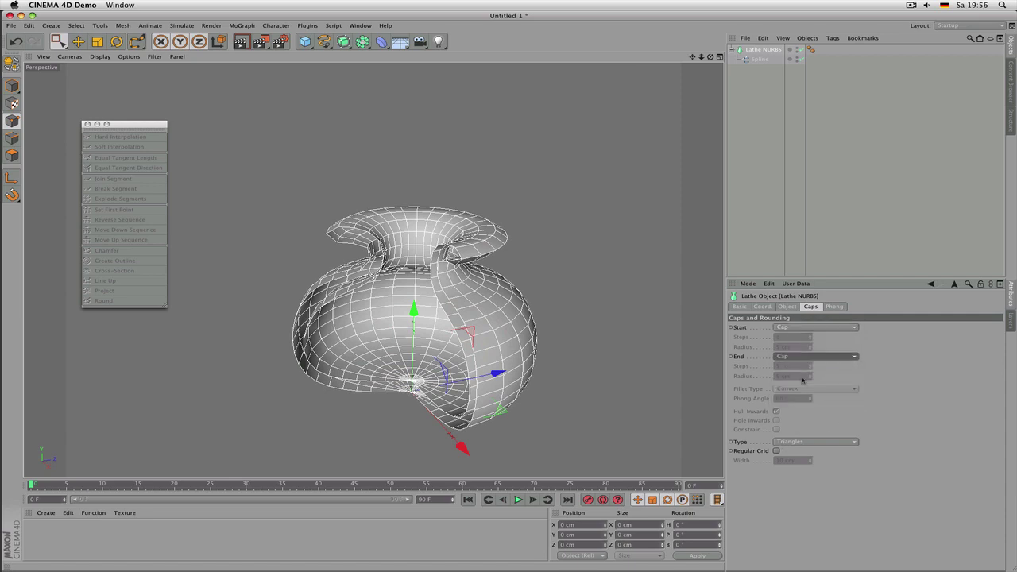
pyautogui.click(815, 357)
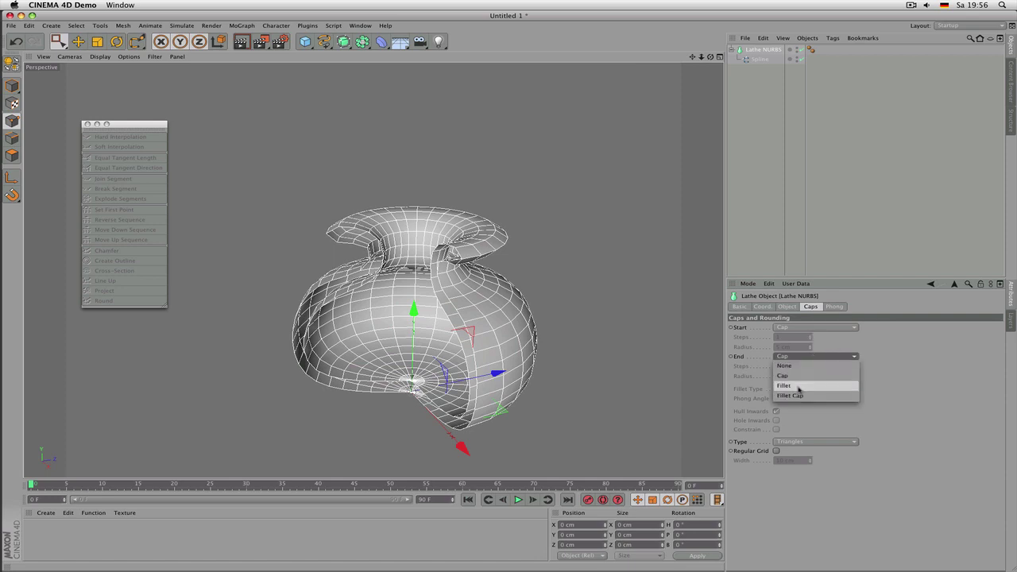
pyautogui.click(802, 395)
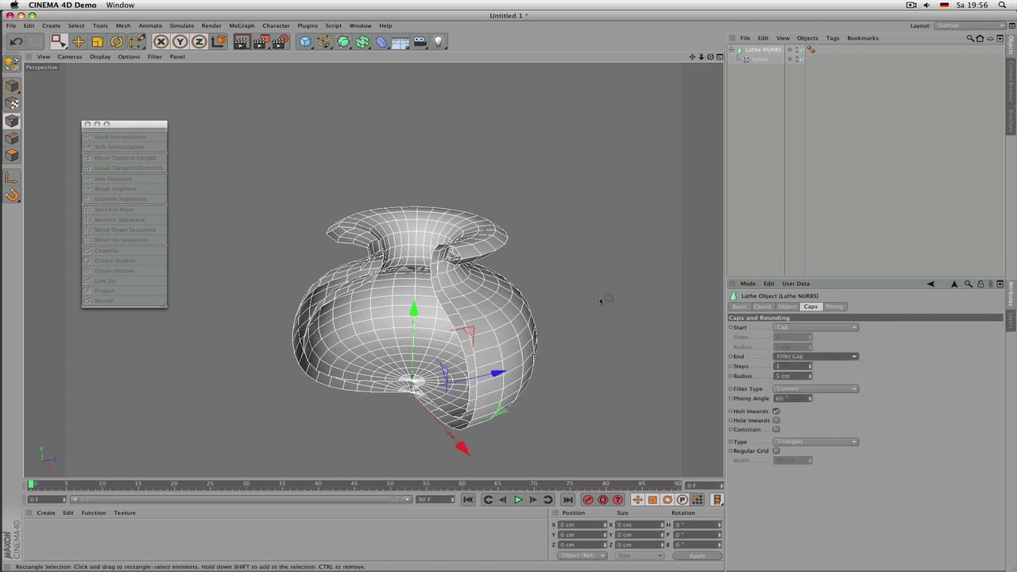
# Step: Select the spline's two points at the vase's base centre and move them outward along X to about 216 cm
pyautogui.scroll(2, 606, 297)
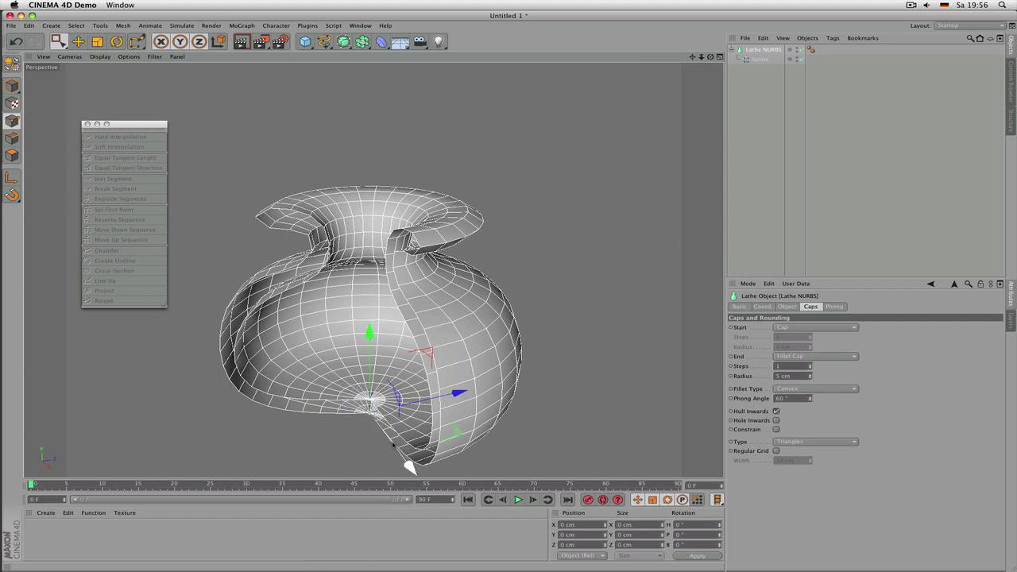
pyautogui.moveTo(394, 446); pyautogui.dragTo(396, 449)
pyautogui.keyDown('alt'); pyautogui.moveTo(527, 295); pyautogui.dragTo(463, 180); pyautogui.keyUp('alt')
pyautogui.click(764, 59)
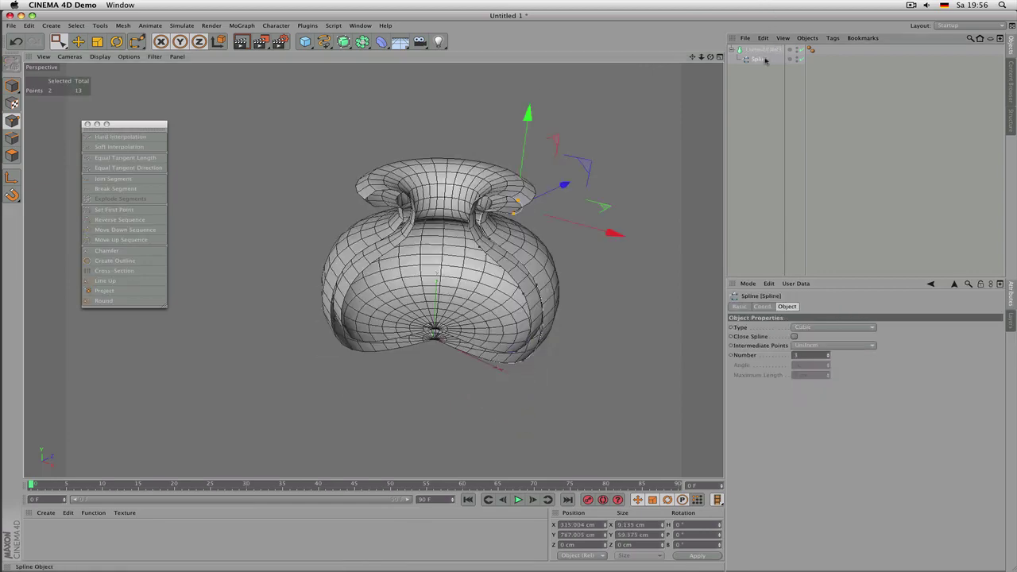
pyautogui.scroll(3, 451, 332)
pyautogui.moveTo(423, 310); pyautogui.dragTo(453, 387)
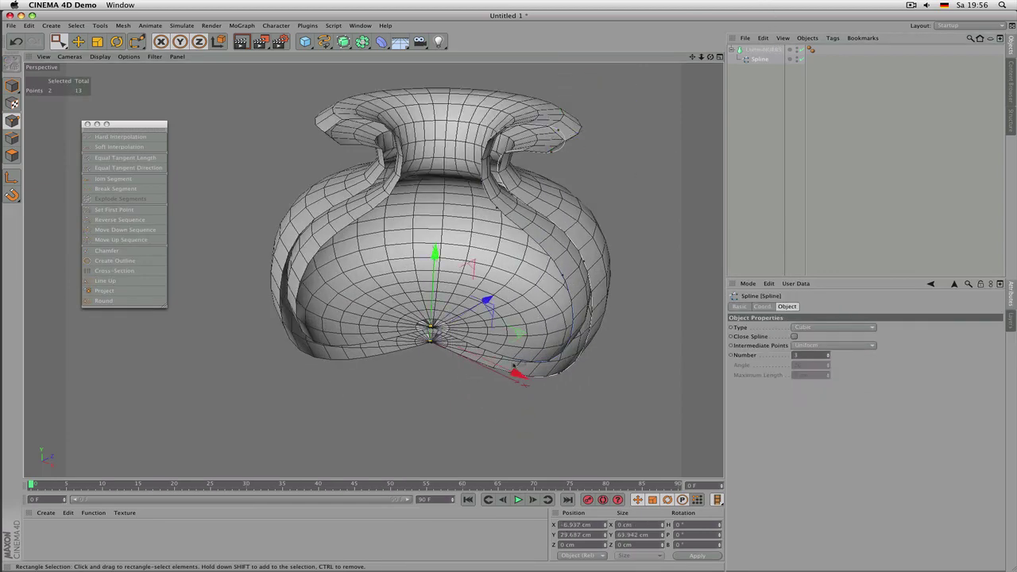
pyautogui.moveTo(517, 374); pyautogui.dragTo(584, 402)
pyautogui.keyDown('alt'); pyautogui.moveTo(511, 285); pyautogui.dragTo(456, 318); pyautogui.keyUp('alt')
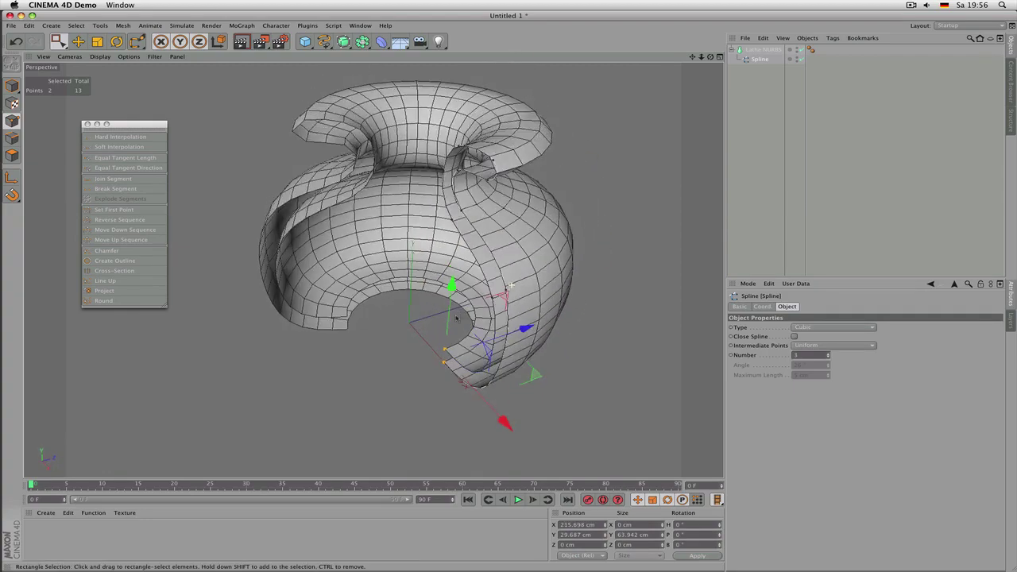
# Step: Turn off Hull Inwards for the Lathe NURBS caps, and toggle Regular Grid on and off again
pyautogui.click(762, 50)
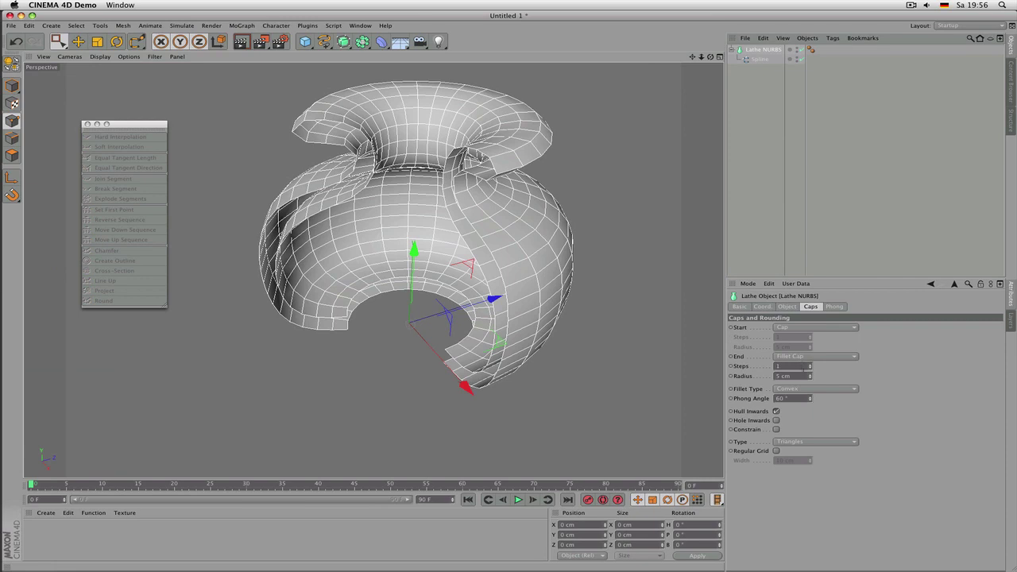
pyautogui.click(776, 411)
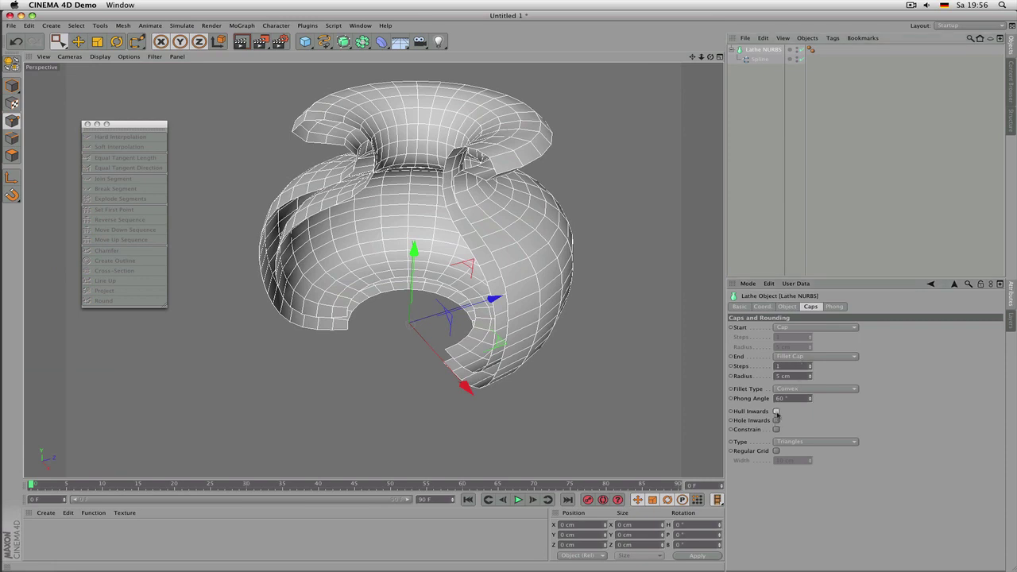
pyautogui.click(776, 450)
pyautogui.click(776, 450)
# Step: Try a Movement of 120 cm on the Lathe NURBS and reset it to 0 cm
pyautogui.click(798, 307)
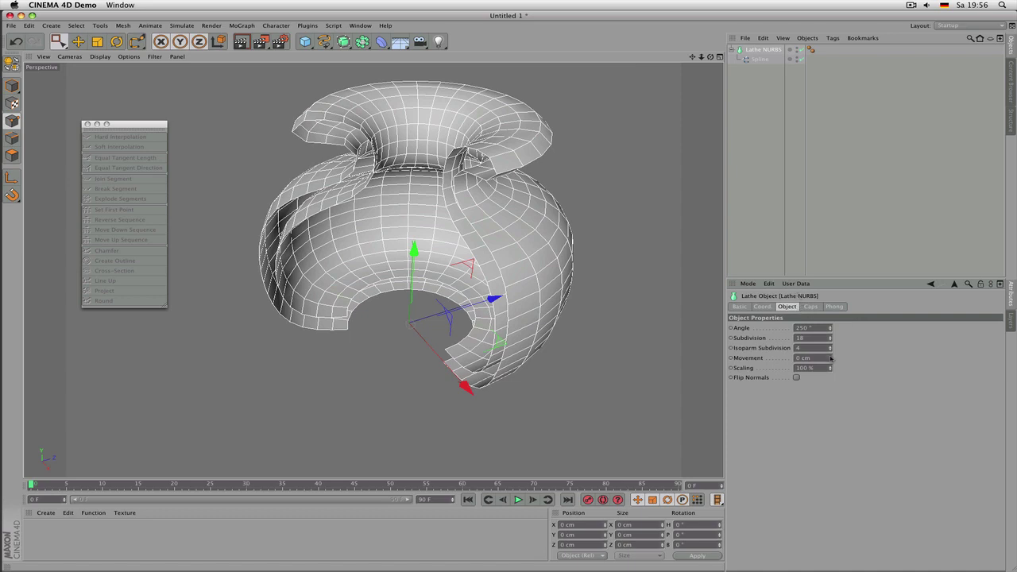
pyautogui.moveTo(831, 358); pyautogui.dragTo(831, 326)
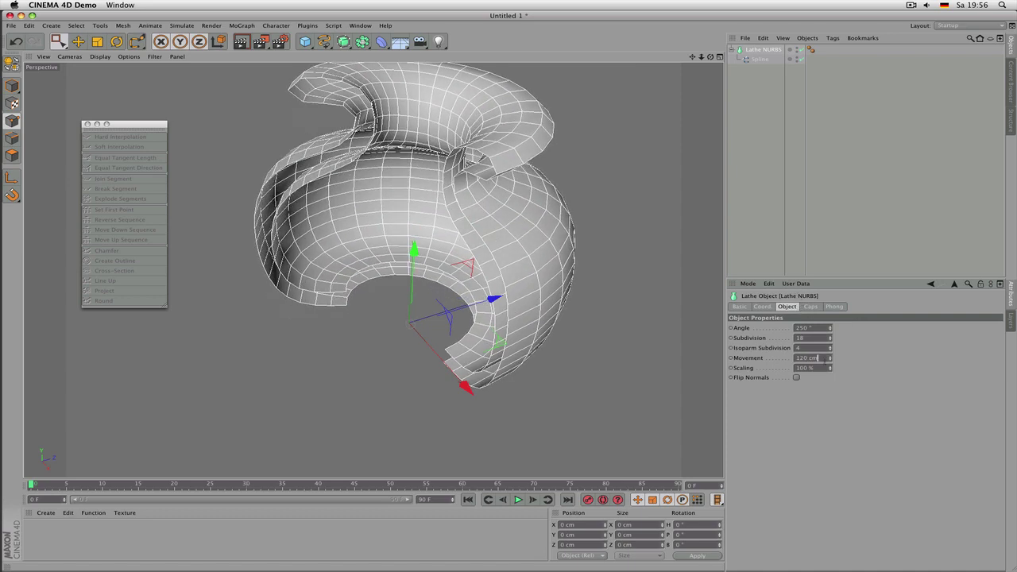
pyautogui.doubleClick(818, 358)
pyautogui.press('BackSpace')
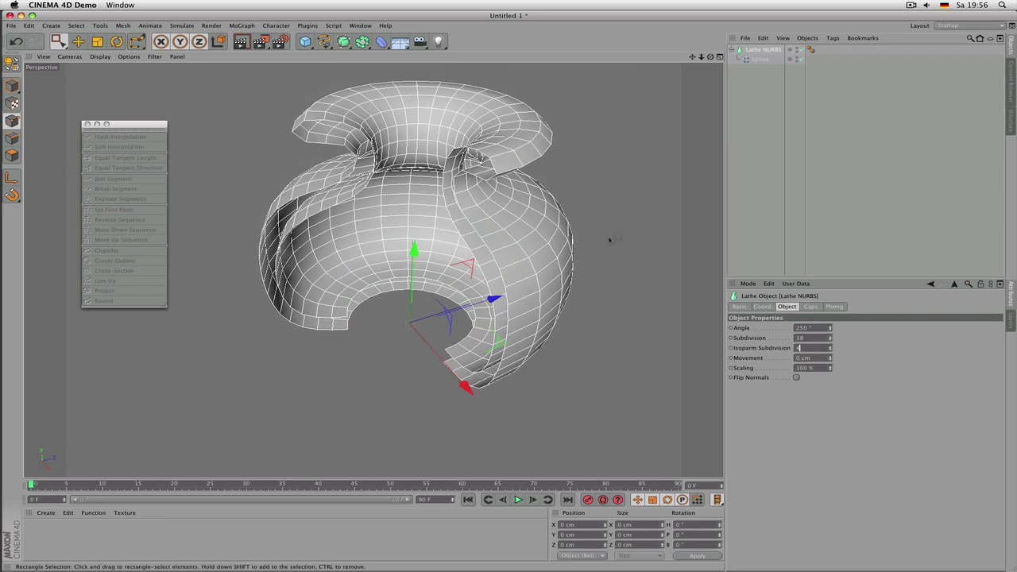
# Step: Set the Lathe NURBS rotation angle to 360° to close the vase
pyautogui.scroll(-3, 485, 187)
pyautogui.keyDown('alt'); pyautogui.moveTo(433, 205); pyautogui.dragTo(537, 208); pyautogui.keyUp('alt')
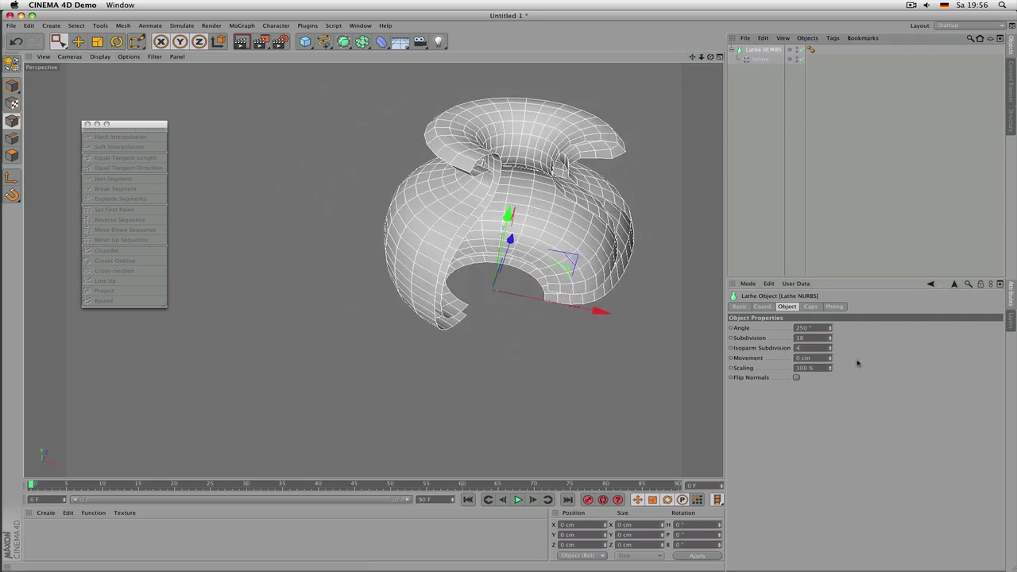
pyautogui.doubleClick(801, 327)
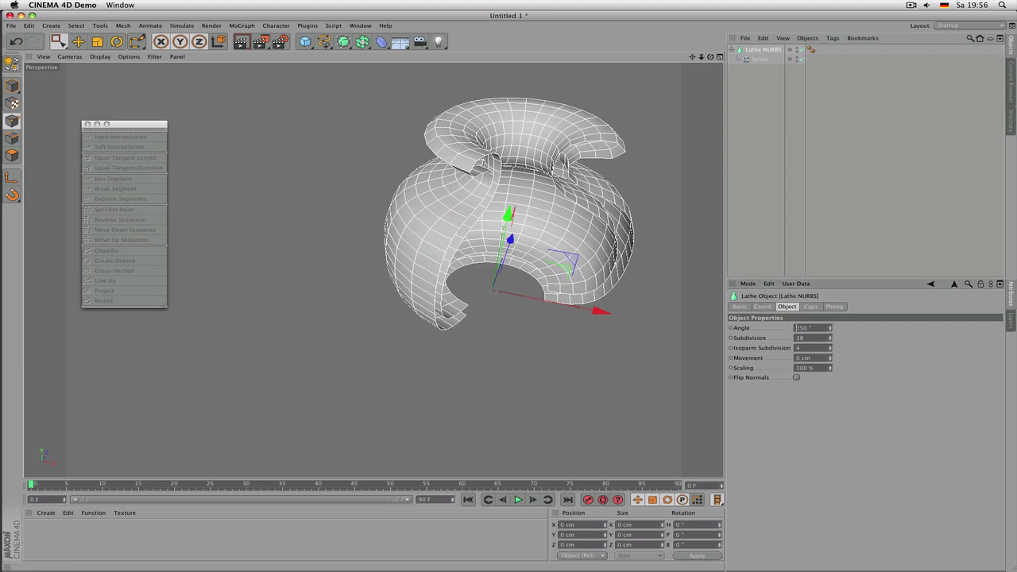
pyautogui.write('360')
pyautogui.press('Return')
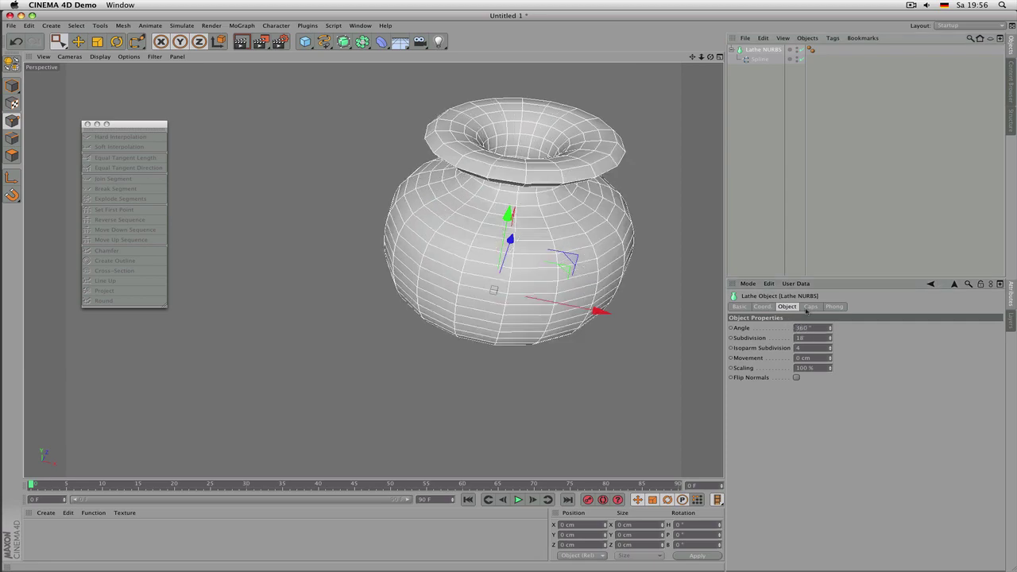
# Step: Delete the Lathe NURBS together with its child spline
pyautogui.keyDown('alt'); pyautogui.moveTo(402, 290); pyautogui.dragTo(396, 235); pyautogui.keyUp('alt')
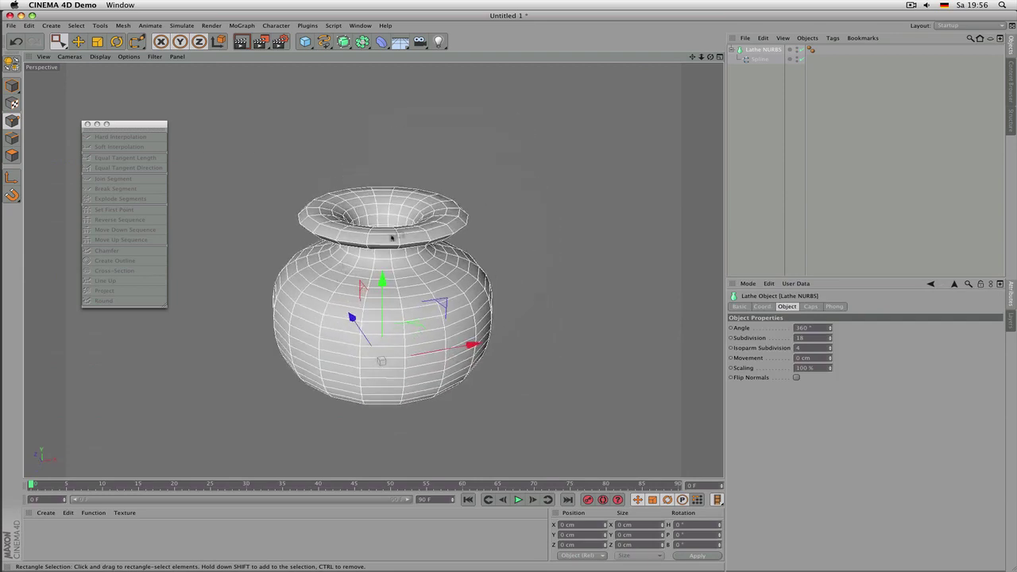
pyautogui.middleClick(772, 53)
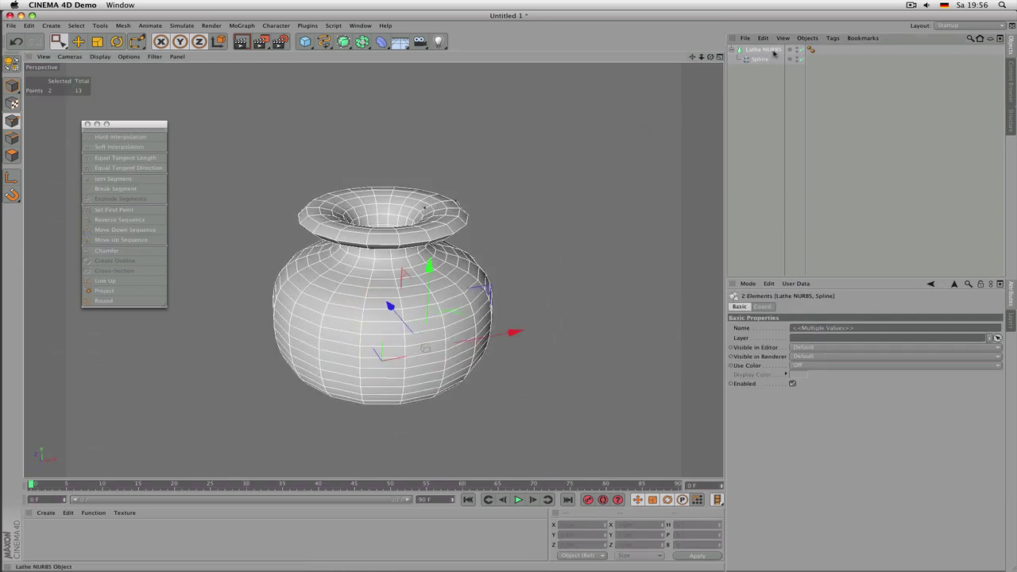
pyautogui.press('Delete')
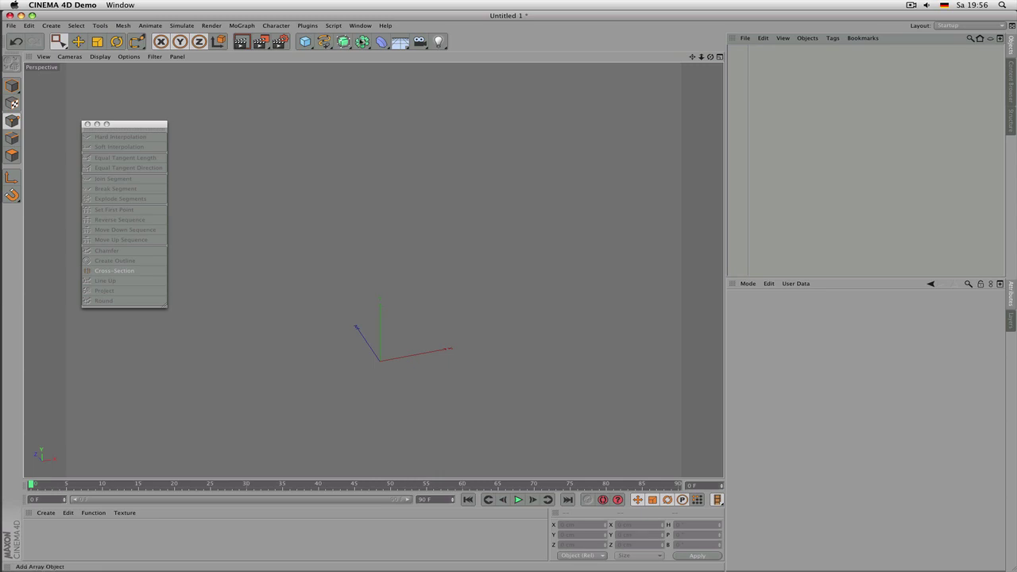
# Step: Add a Loft NURBS object to the empty scene
pyautogui.moveTo(359, 39); pyautogui.dragTo(437, 75)
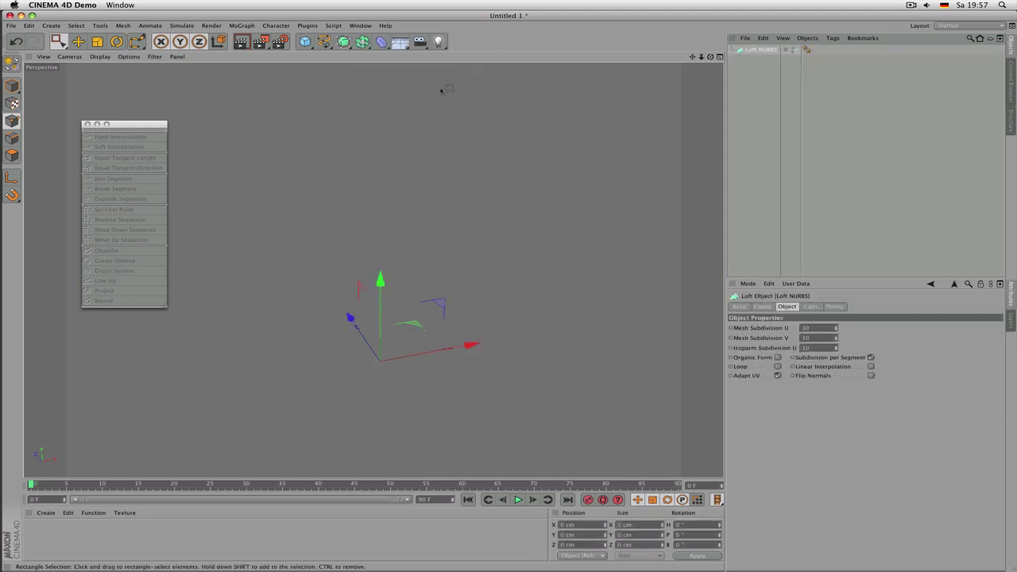
pyautogui.keyDown('alt'); pyautogui.moveTo(449, 247); pyautogui.dragTo(473, 210, button='middle'); pyautogui.keyUp('alt')
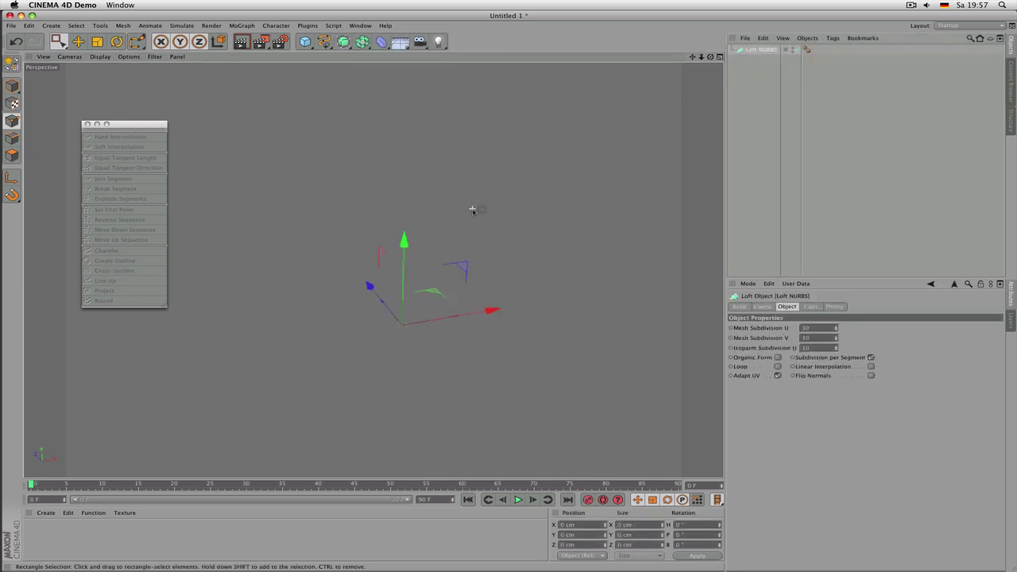
pyautogui.keyDown('alt'); pyautogui.moveTo(357, 273); pyautogui.dragTo(401, 229); pyautogui.keyUp('alt')
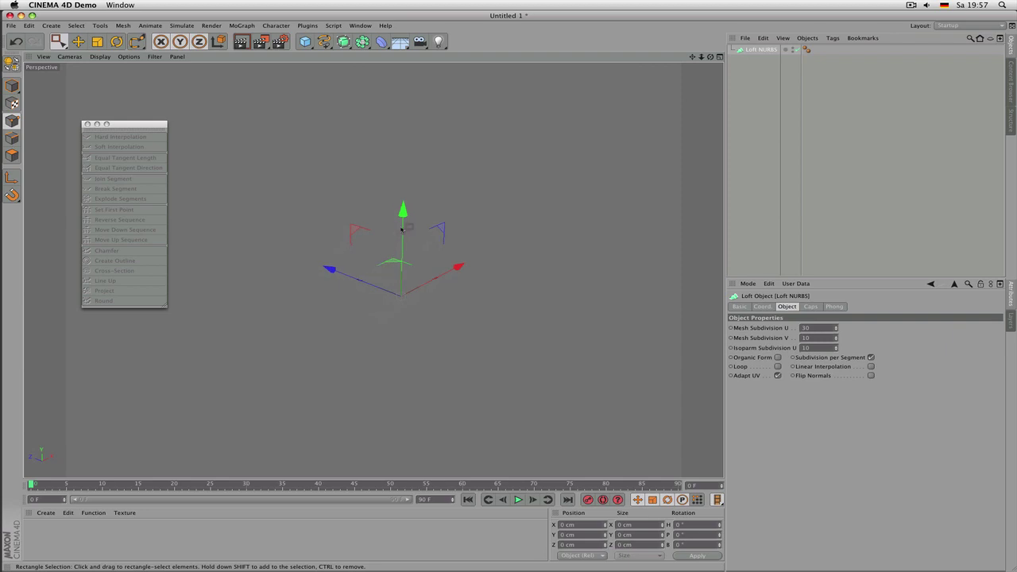
# Step: Draw an open five-point Akima spline with two crests in the Front view and return to the Perspective view
pyautogui.middleClick(406, 313)
pyautogui.middleClick(500, 353)
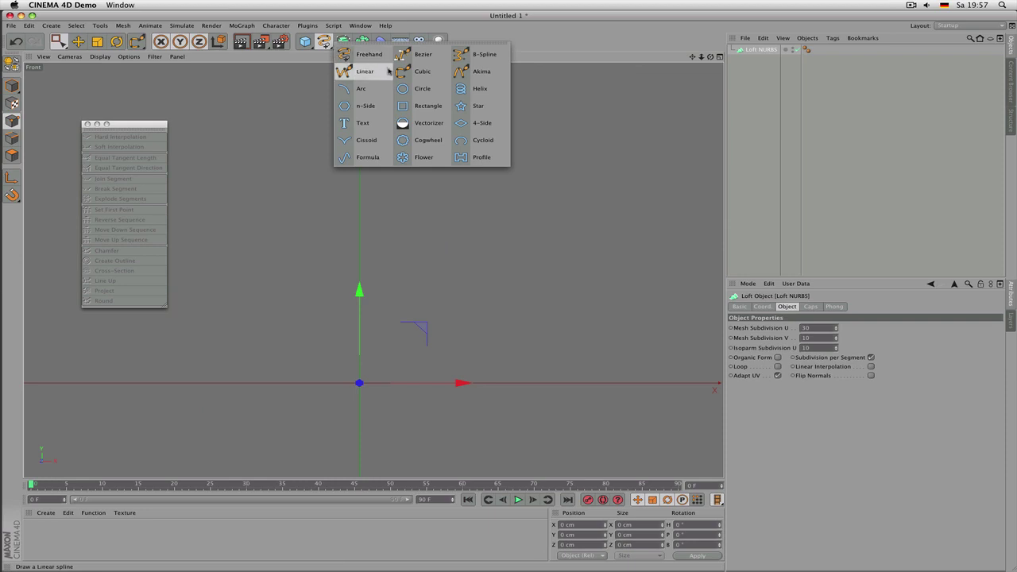
pyautogui.click(483, 72)
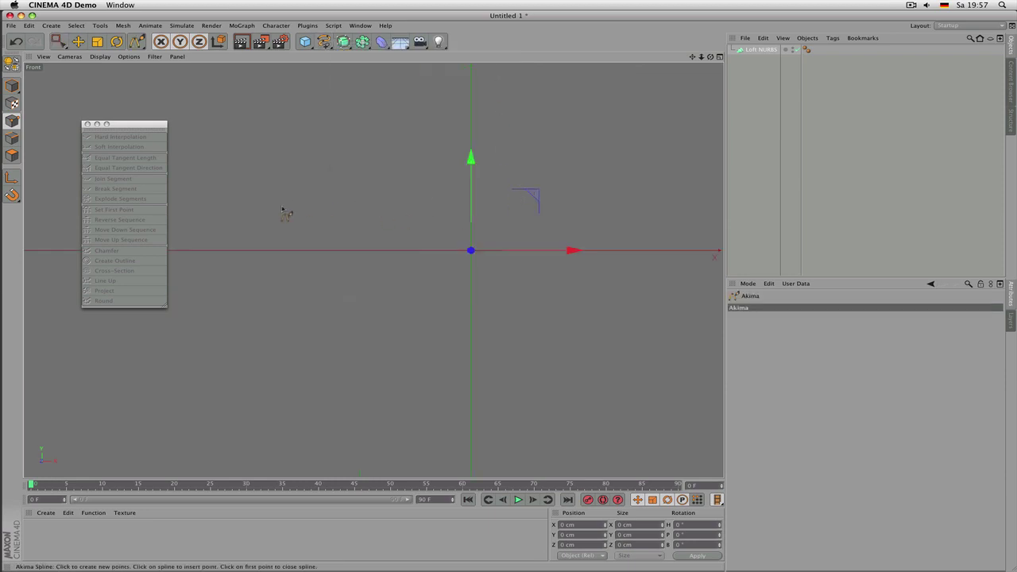
pyautogui.click(258, 217)
pyautogui.click(462, 204)
pyautogui.click(625, 132)
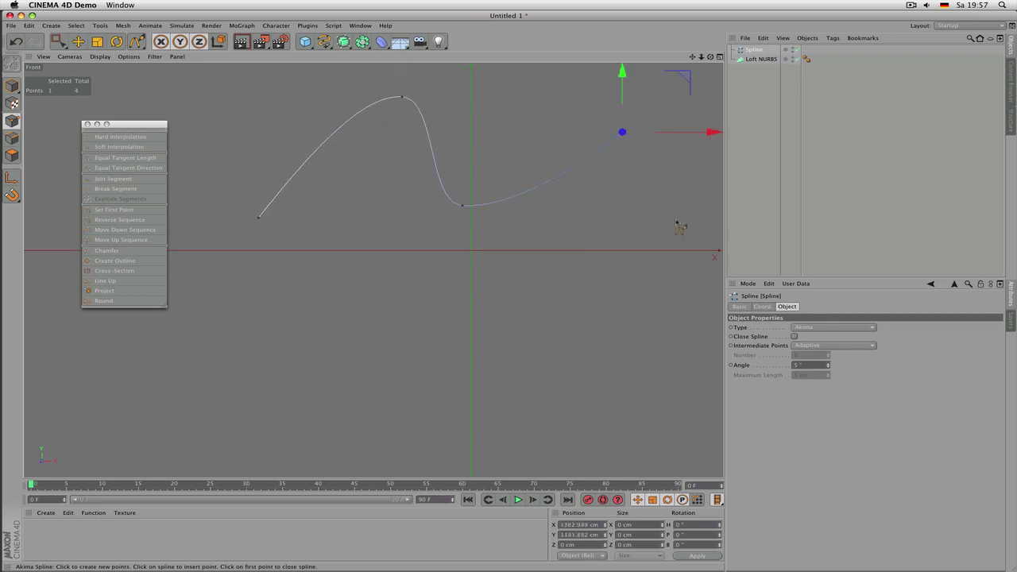
pyautogui.click(679, 220)
pyautogui.scroll(-5, 479, 220)
pyautogui.moveTo(692, 58); pyautogui.dragTo(620, 113)
pyautogui.middleClick(447, 313)
pyautogui.middleClick(322, 163)
pyautogui.scroll(-8, 390, 225)
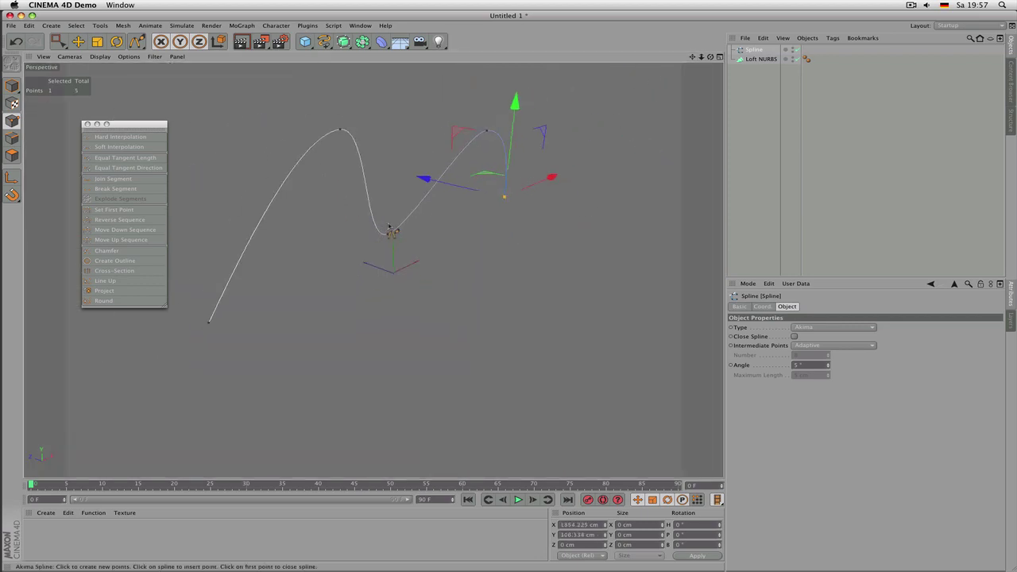
# Step: Duplicate the wavy spline as a whole object three times, placing the copies in a row along its Z axis
pyautogui.keyDown('alt'); pyautogui.moveTo(481, 254); pyautogui.dragTo(314, 282); pyautogui.keyUp('alt')
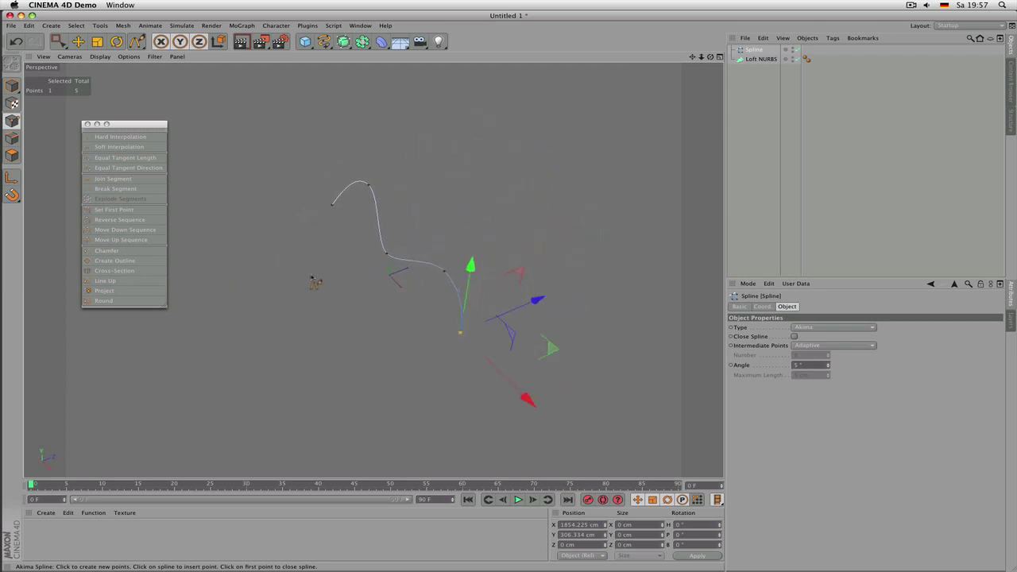
pyautogui.click(12, 86)
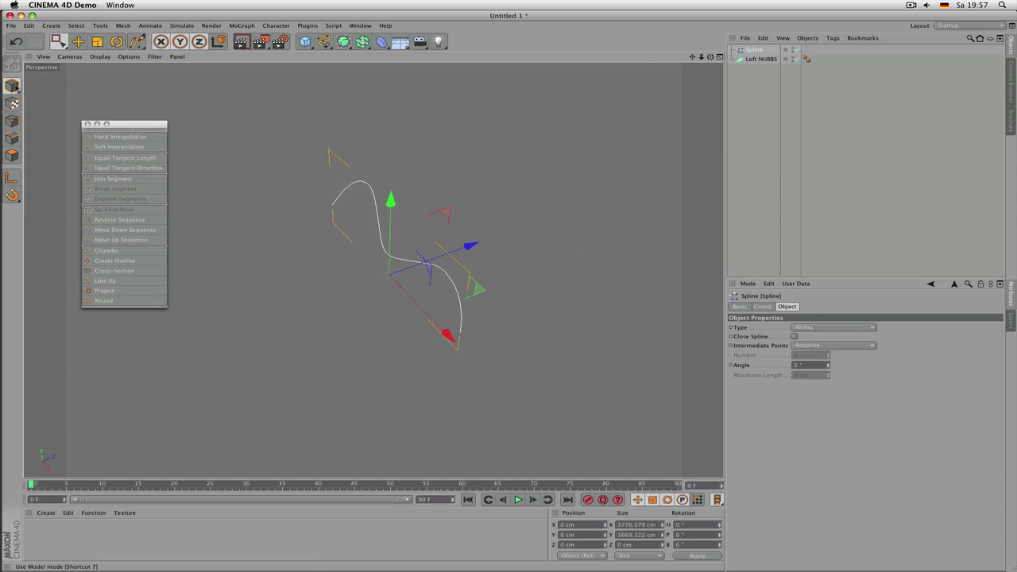
pyautogui.keyDown('alt'); pyautogui.moveTo(370, 186); pyautogui.dragTo(392, 187); pyautogui.keyUp('alt')
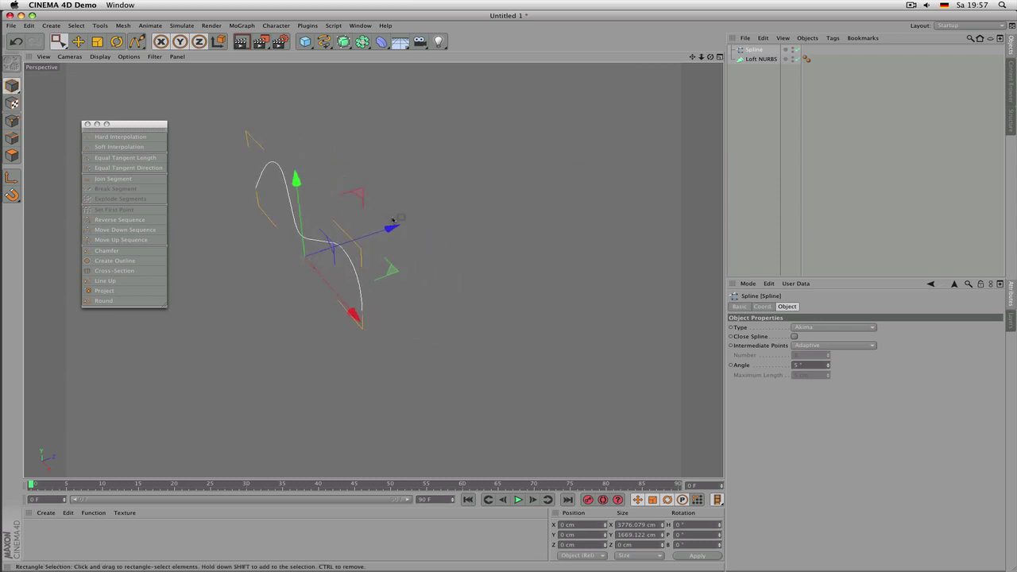
pyautogui.keyDown('ctrl'); pyautogui.moveTo(392, 229); pyautogui.dragTo(644, 148); pyautogui.keyUp('ctrl')
pyautogui.moveTo(497, 234)
pyautogui.keyDown('alt'); pyautogui.mouseDown()
pyautogui.moveTo(560, 188)
pyautogui.moveTo(559, 164)
pyautogui.moveTo(484, 217)
pyautogui.moveTo(492, 235)
pyautogui.moveTo(502, 229)
pyautogui.mouseUp(); pyautogui.keyUp('alt')
# Step: Reshape Spline.1 by raising its middle and fourth points and pulling both end points outward
pyautogui.click(754, 71)
pyautogui.click(754, 70)
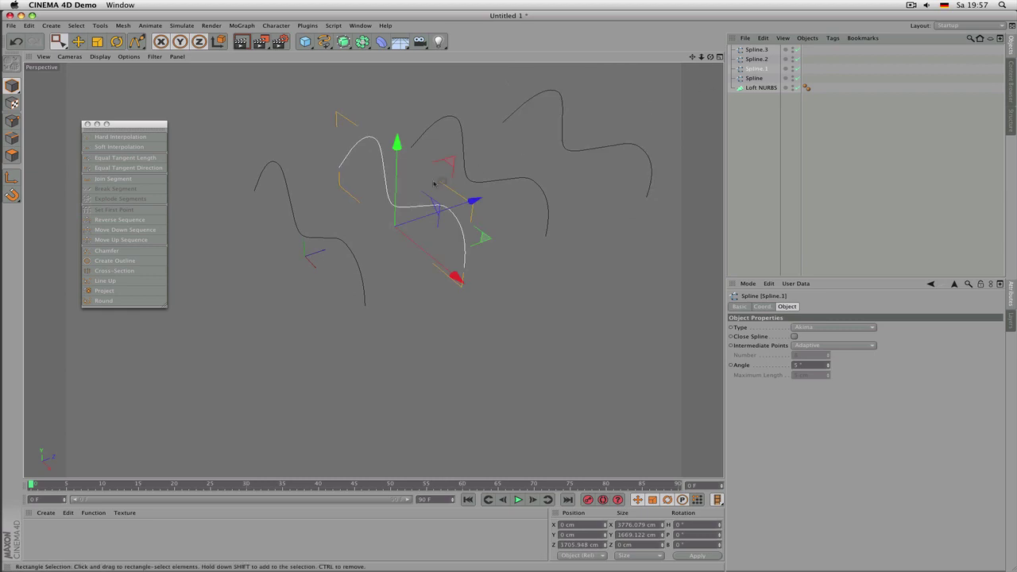
pyautogui.click(12, 121)
pyautogui.moveTo(367, 187); pyautogui.dragTo(398, 209)
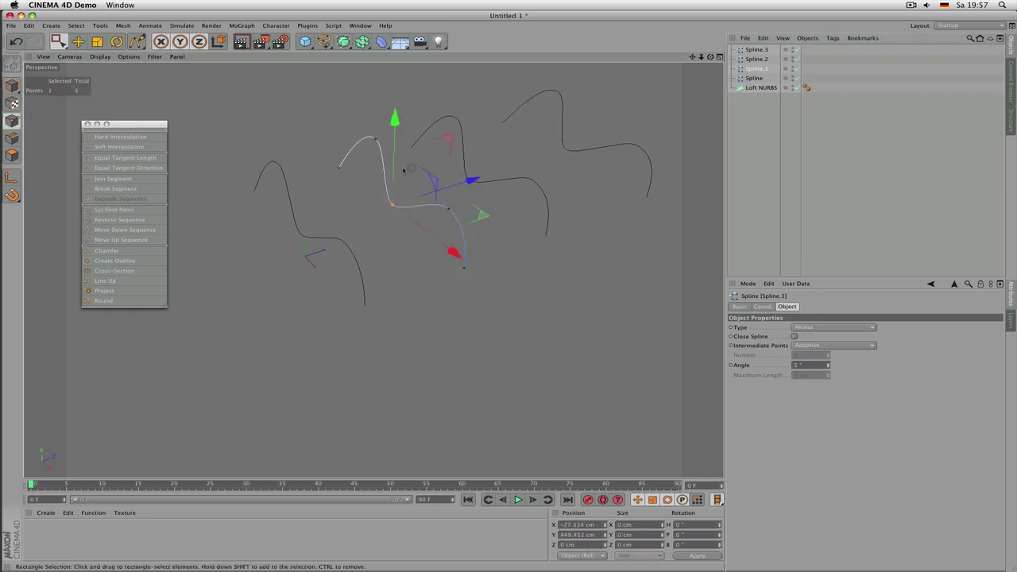
pyautogui.moveTo(392, 156); pyautogui.dragTo(402, 130)
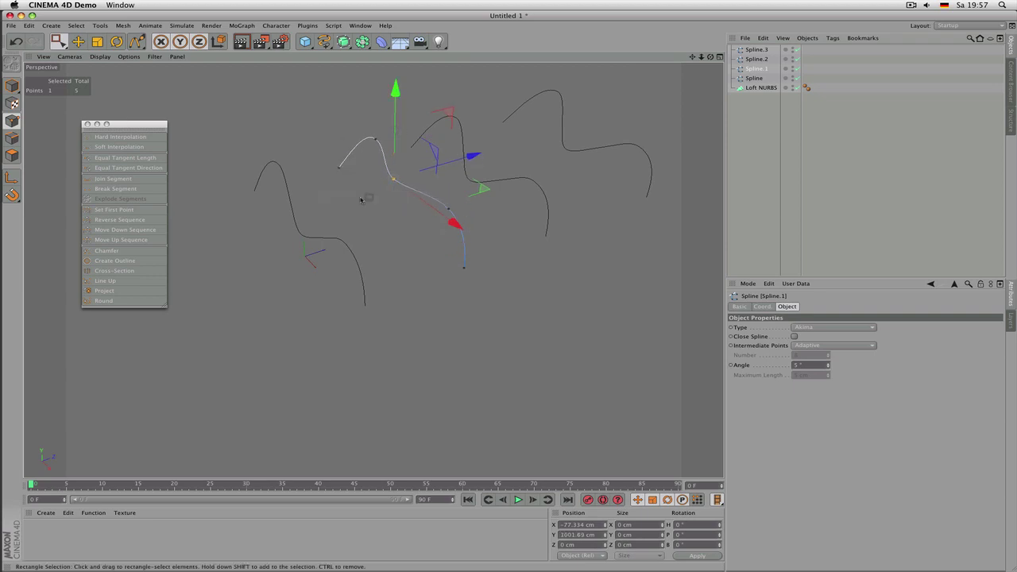
pyautogui.moveTo(361, 200); pyautogui.dragTo(323, 172)
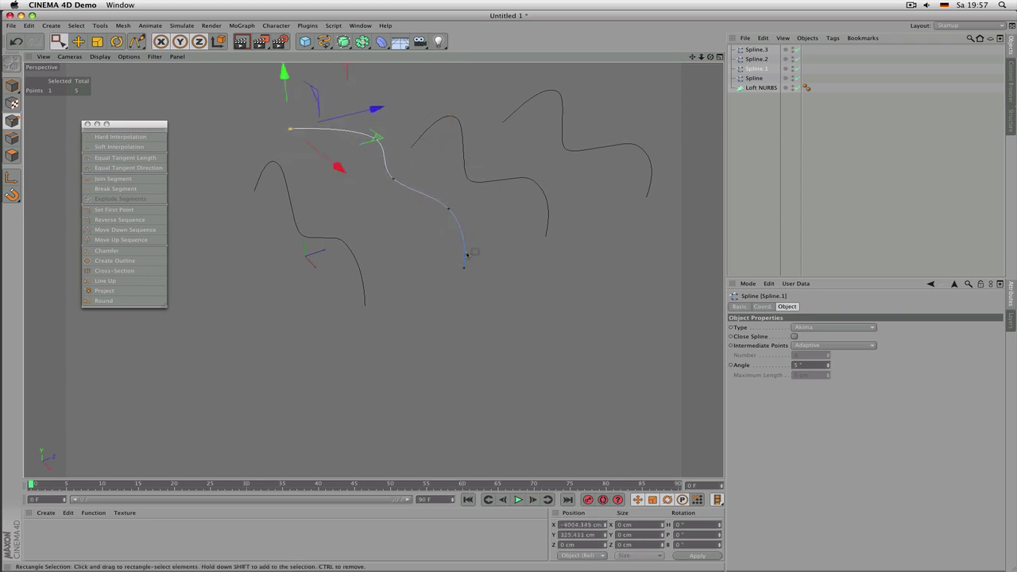
pyautogui.moveTo(440, 194); pyautogui.dragTo(467, 242)
pyautogui.moveTo(457, 162); pyautogui.dragTo(461, 132)
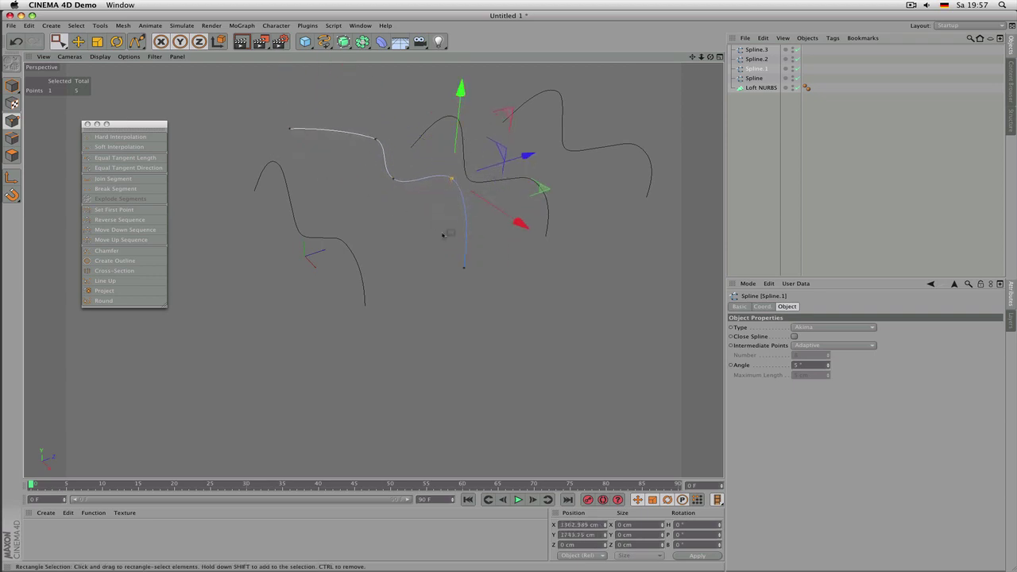
pyautogui.moveTo(440, 239); pyautogui.dragTo(623, 397)
pyautogui.click(452, 178)
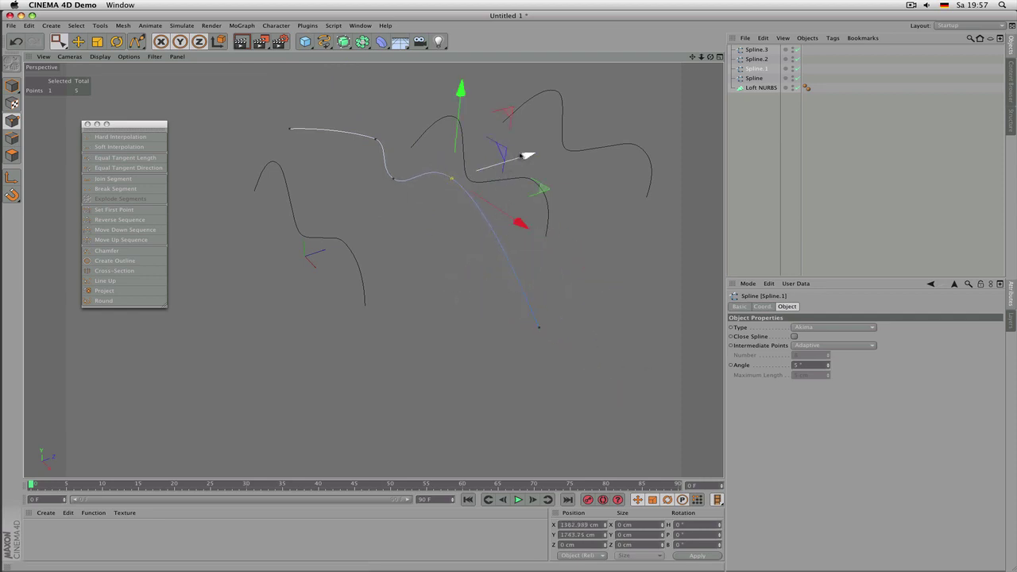
pyautogui.moveTo(527, 152); pyautogui.dragTo(431, 214)
# Step: Reshape Spline.2 by raising its first crest, shifting its middle point upward and moving its last two points outward together
pyautogui.click(759, 59)
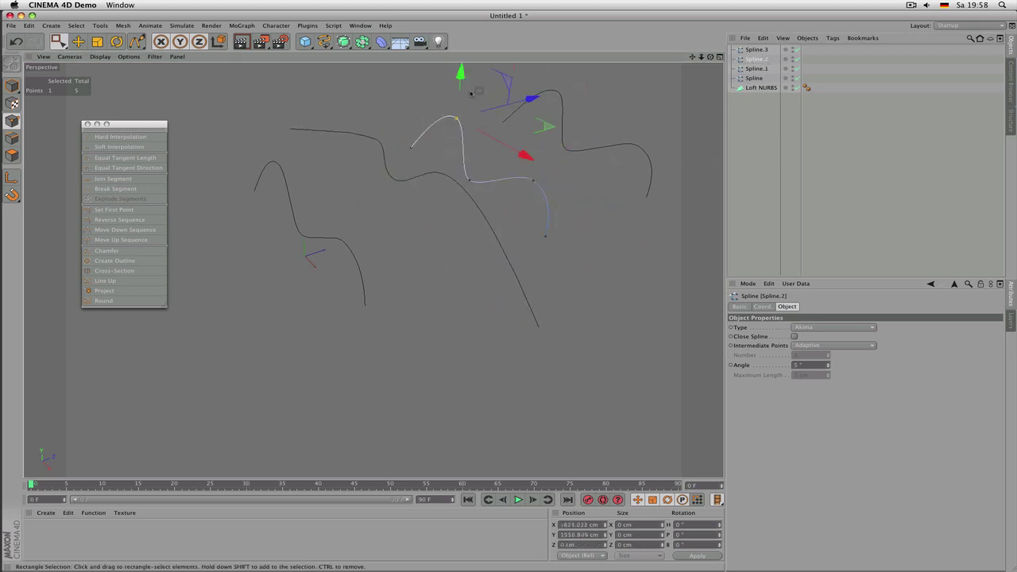
pyautogui.moveTo(461, 95); pyautogui.dragTo(462, 57)
pyautogui.scroll(-3, 460, 162)
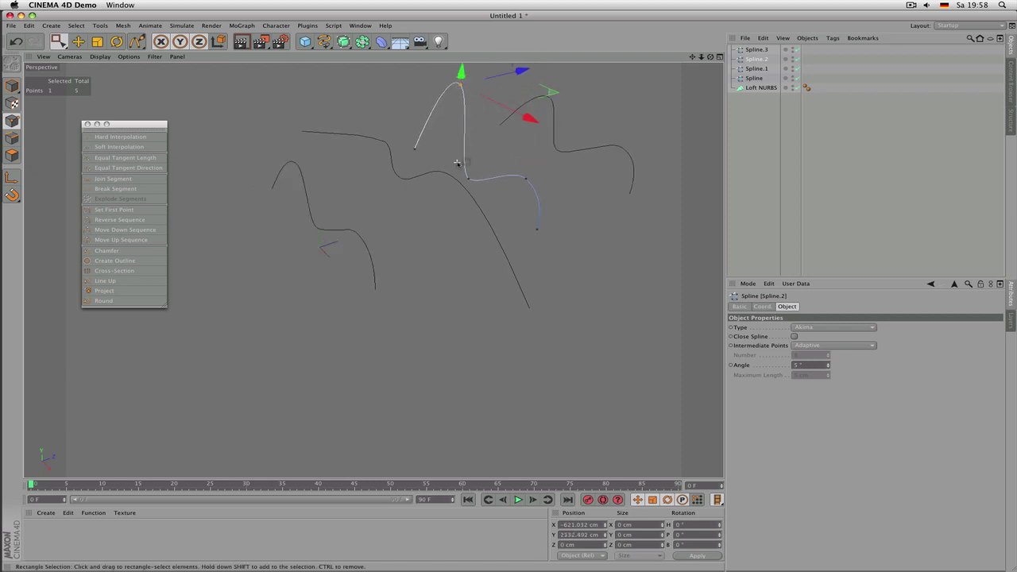
pyautogui.moveTo(459, 163); pyautogui.dragTo(480, 194)
pyautogui.moveTo(479, 138); pyautogui.dragTo(500, 104)
pyautogui.moveTo(510, 158); pyautogui.dragTo(506, 196)
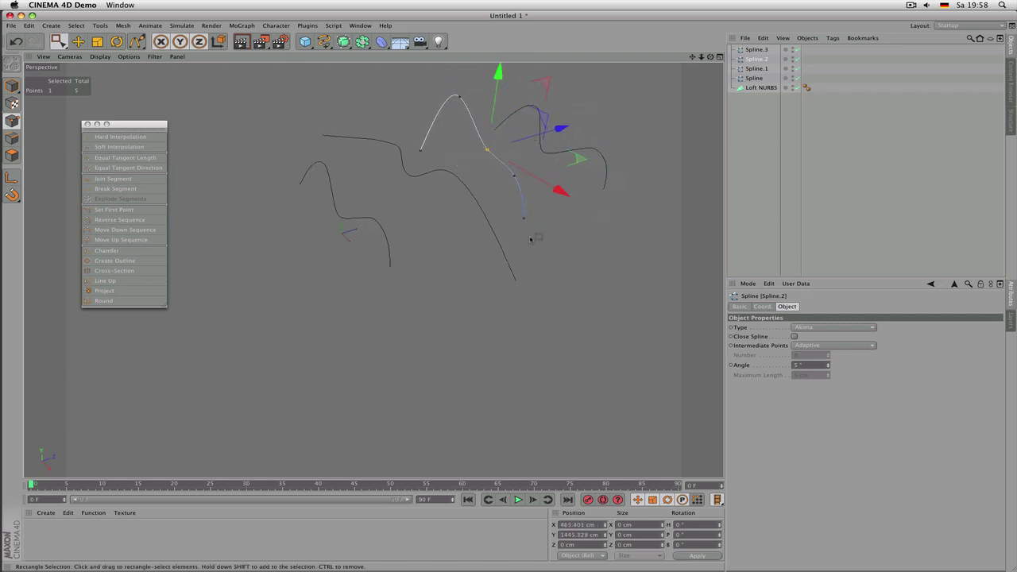
pyautogui.moveTo(530, 236); pyautogui.dragTo(503, 158)
pyautogui.moveTo(605, 250); pyautogui.dragTo(564, 228)
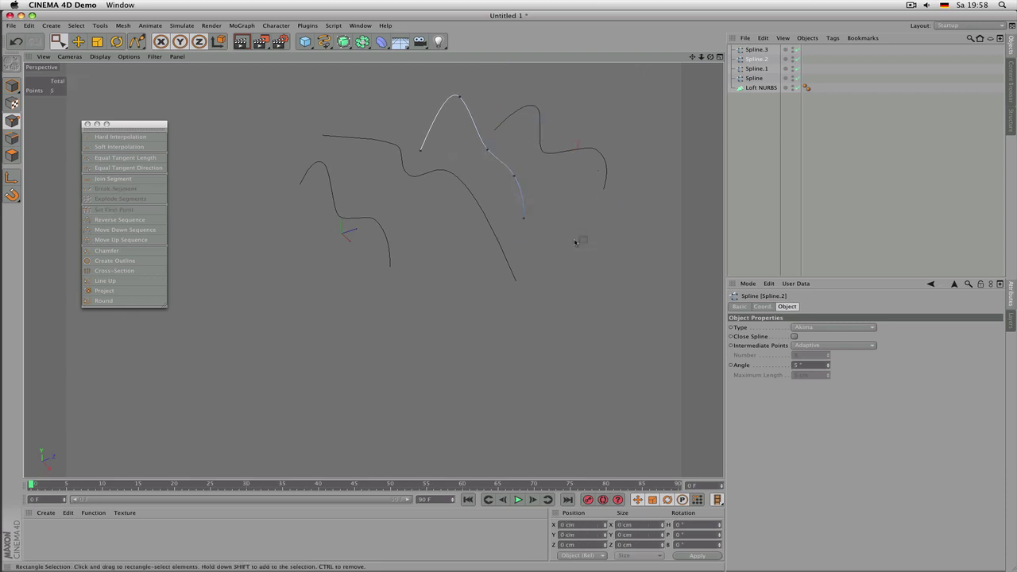
pyautogui.moveTo(555, 267); pyautogui.dragTo(501, 177)
pyautogui.moveTo(597, 243); pyautogui.dragTo(641, 273)
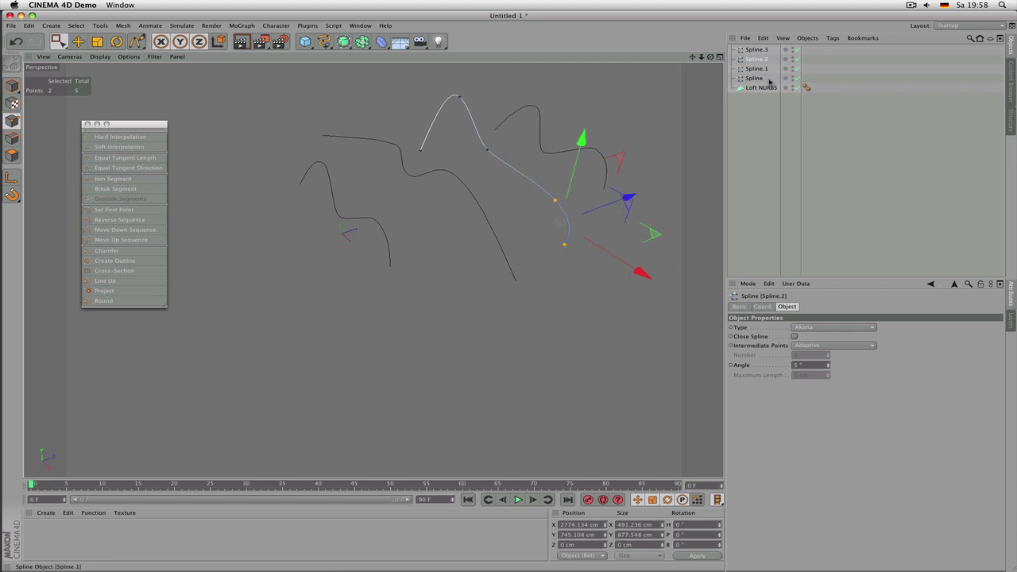
# Step: Check the order of the four splines and make them all children of the Loft NURBS
pyautogui.moveTo(769, 81); pyautogui.dragTo(752, 52)
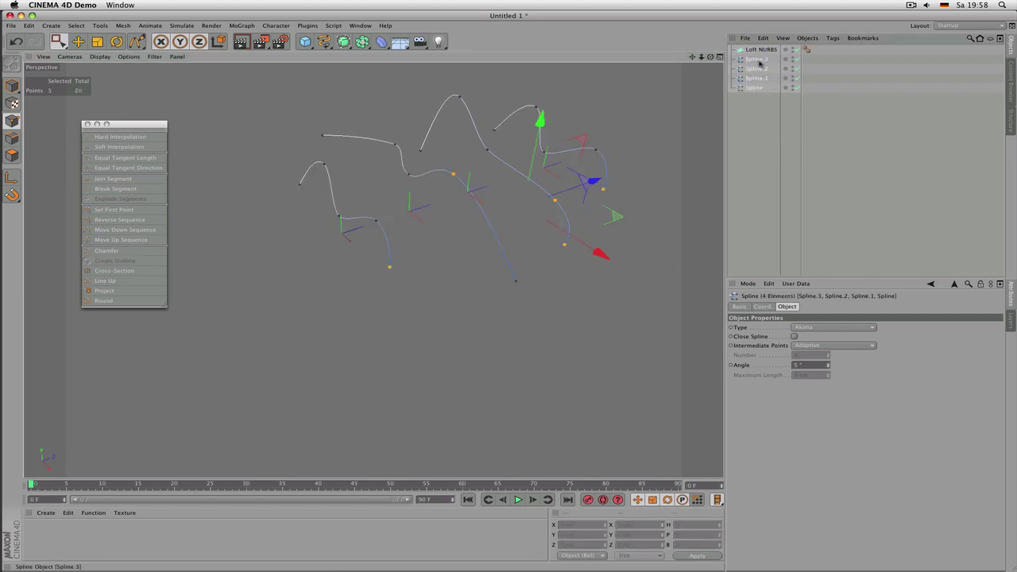
pyautogui.click(759, 61)
pyautogui.click(757, 69)
pyautogui.click(756, 79)
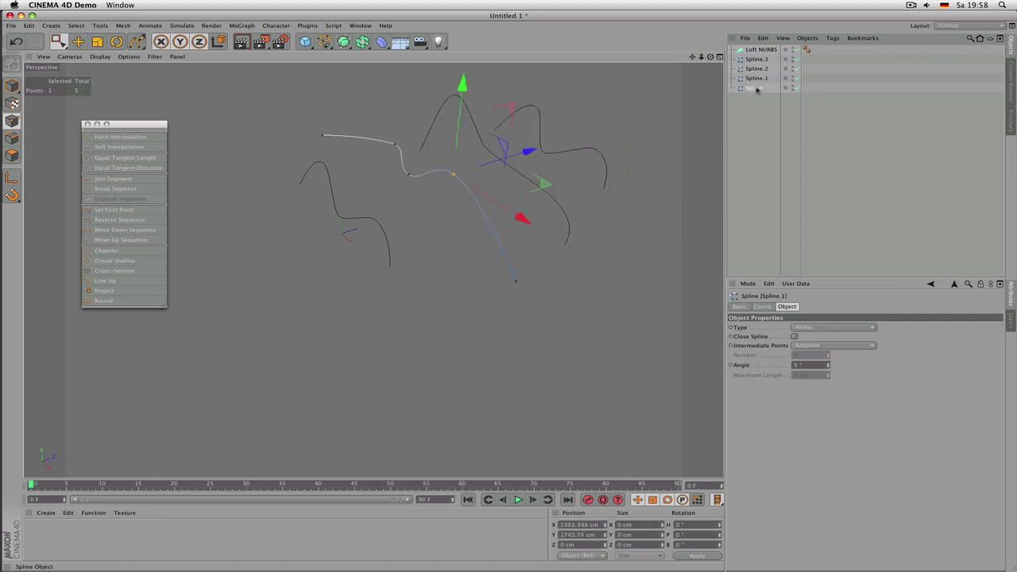
pyautogui.click(754, 88)
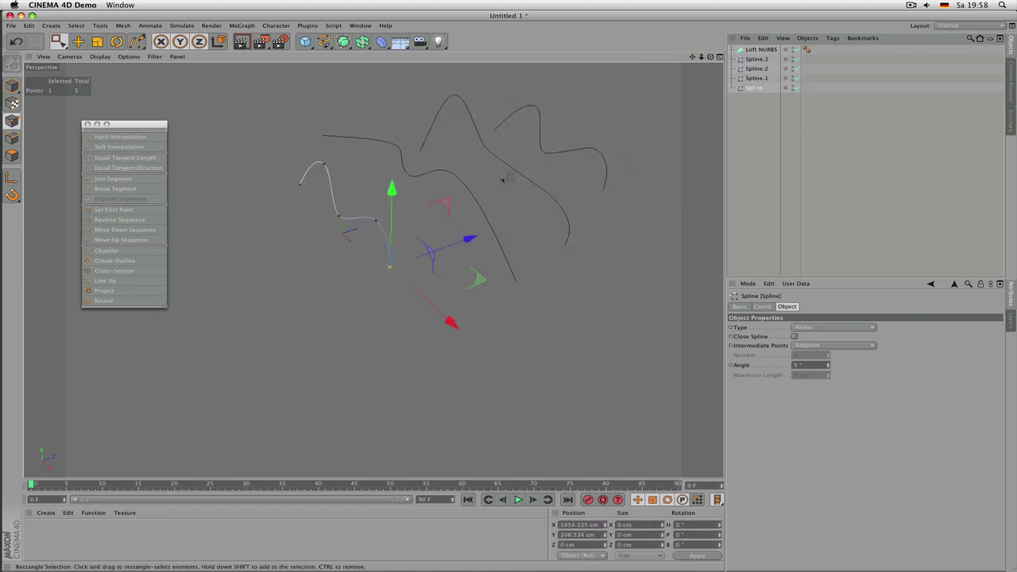
pyautogui.moveTo(766, 113); pyautogui.dragTo(760, 50)
pyautogui.click(751, 109)
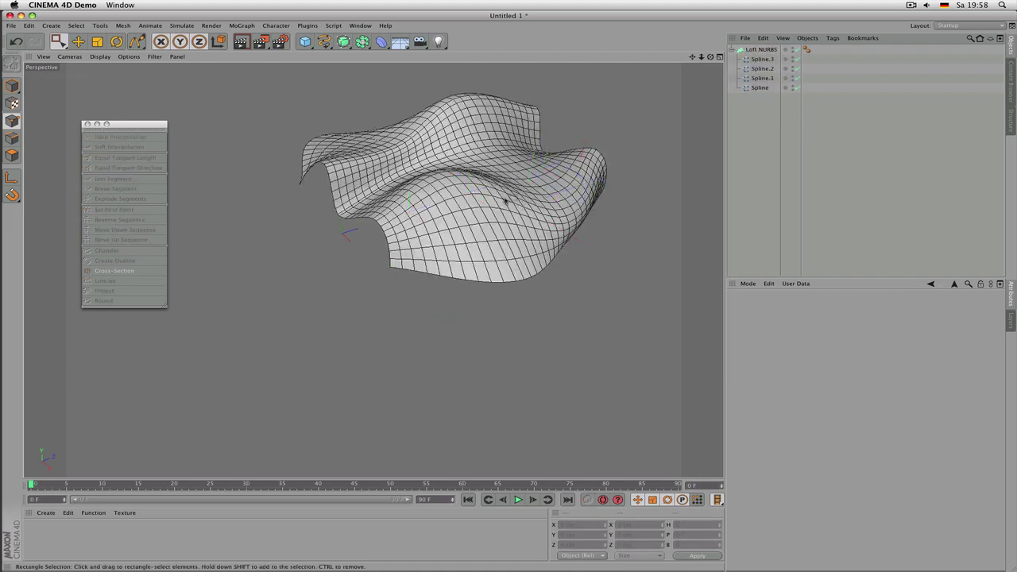
# Step: Inspect the lofted surface from several sides, comparing the Isoparms display with the Wireframe display
pyautogui.scroll(-3, 504, 199)
pyautogui.keyDown('alt'); pyautogui.moveTo(531, 200); pyautogui.dragTo(443, 228); pyautogui.keyUp('alt')
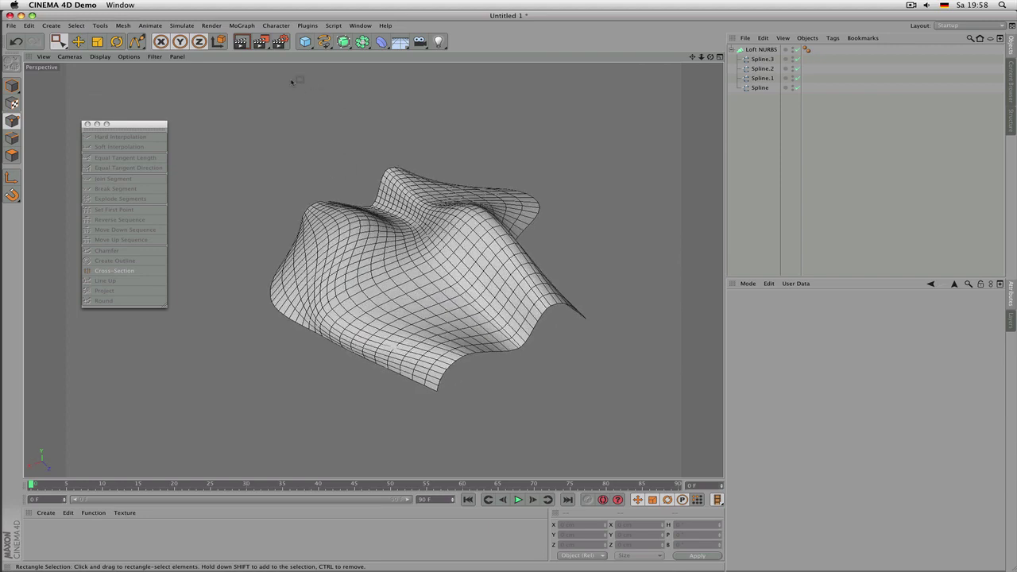
pyautogui.click(100, 57)
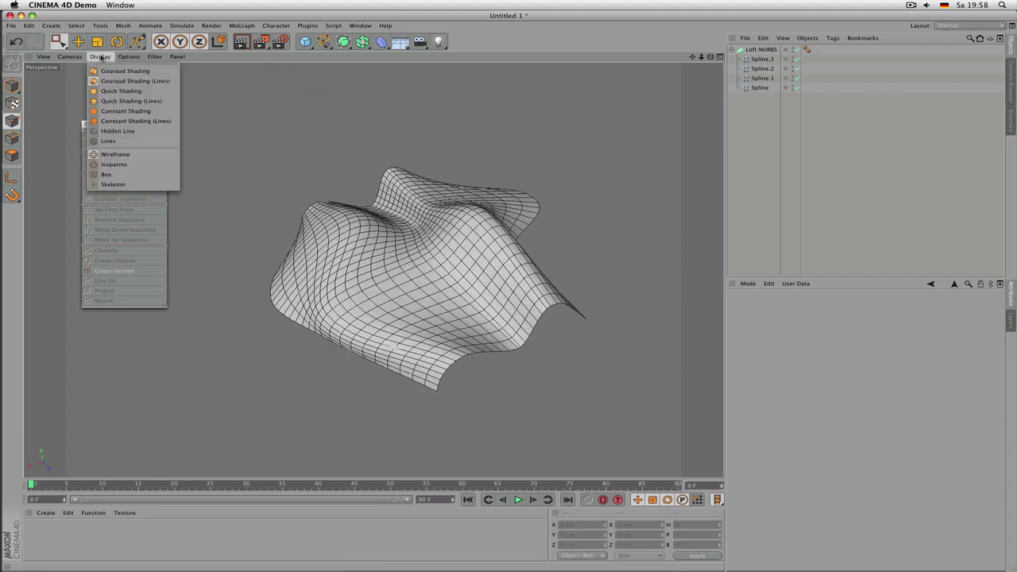
pyautogui.click(109, 164)
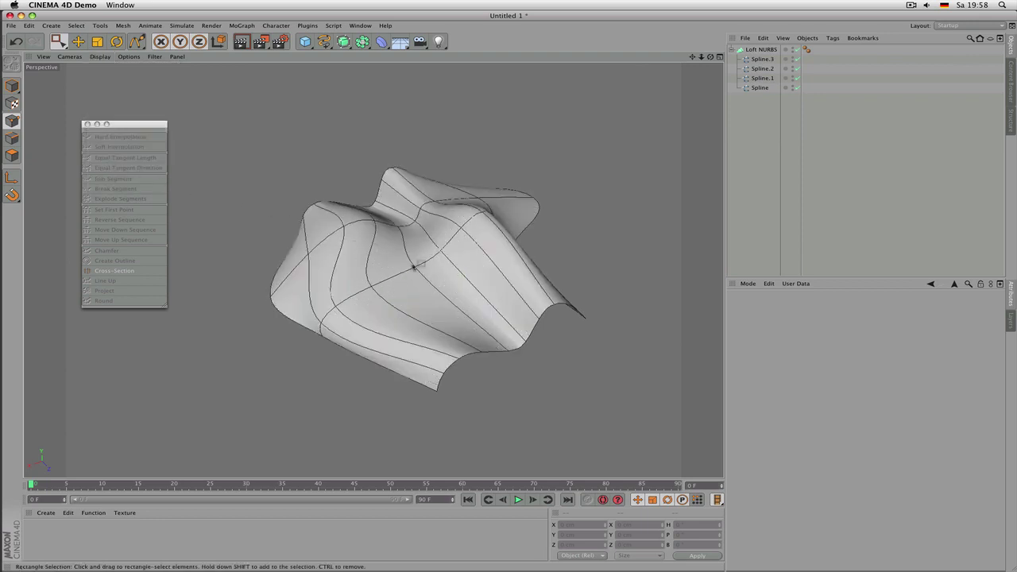
pyautogui.keyDown('alt'); pyautogui.moveTo(416, 272); pyautogui.dragTo(414, 309); pyautogui.keyUp('alt')
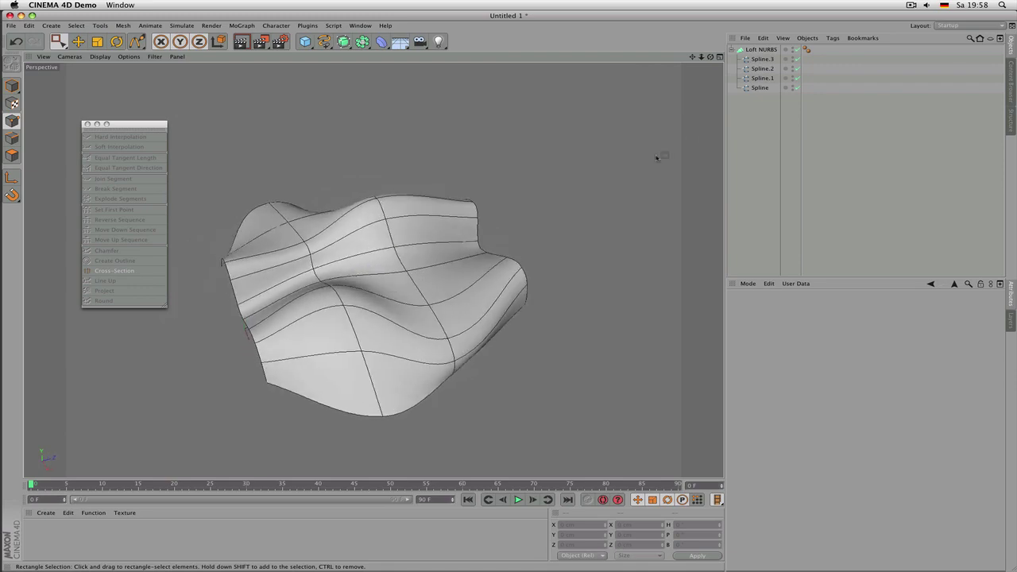
pyautogui.click(128, 57)
pyautogui.click(120, 153)
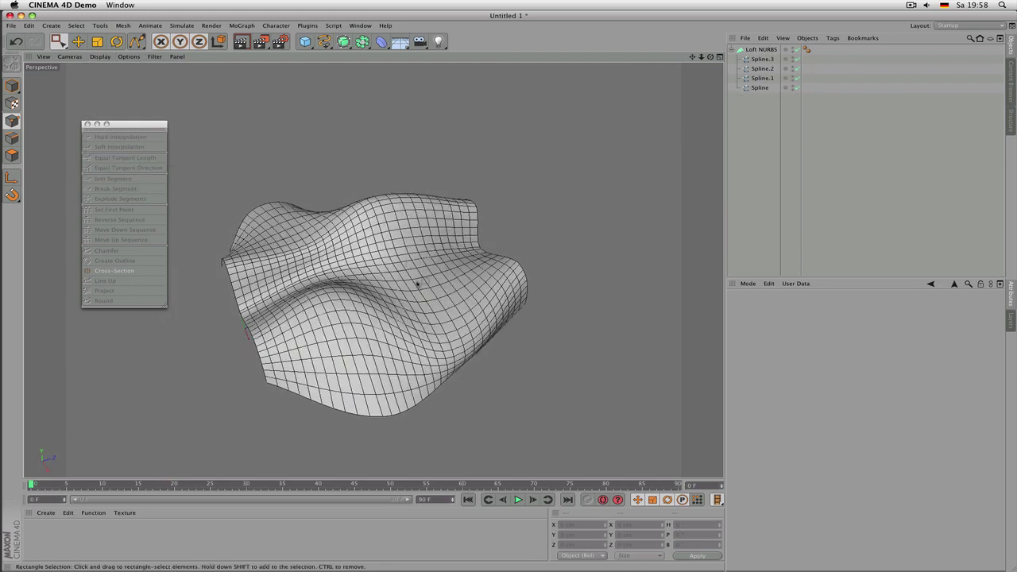
pyautogui.keyDown('alt'); pyautogui.moveTo(417, 283); pyautogui.dragTo(374, 263); pyautogui.keyUp('alt')
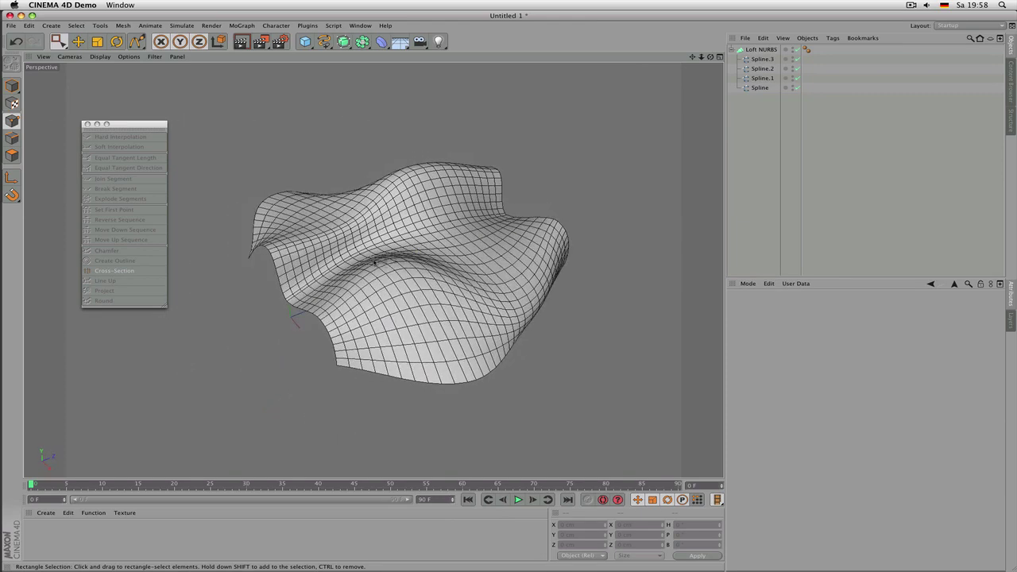
# Step: Move the fourth point of Spline.2 inside the loft along X to about 1451 cm
pyautogui.click(770, 70)
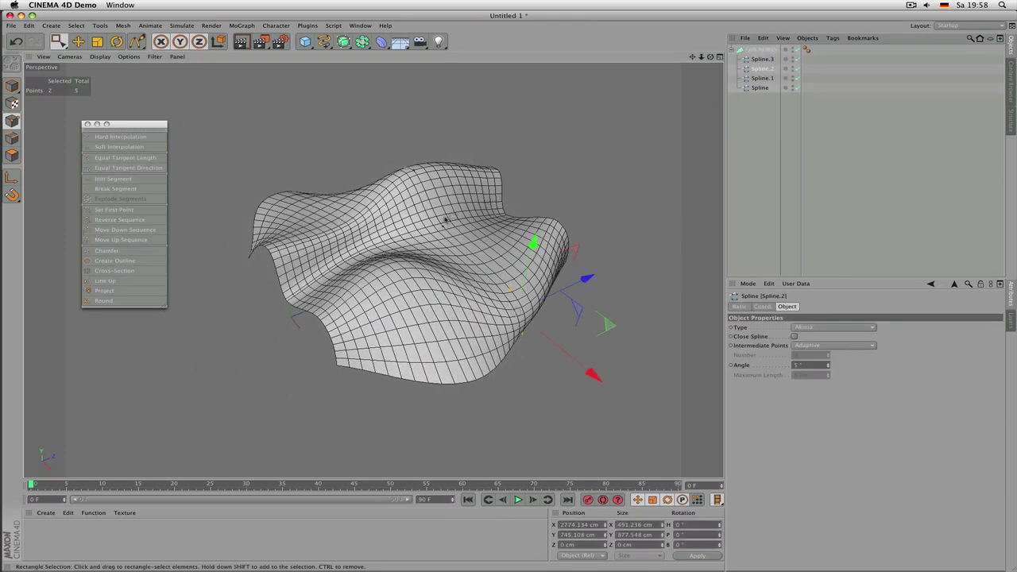
pyautogui.click(447, 219)
pyautogui.moveTo(454, 136); pyautogui.dragTo(480, 184)
pyautogui.moveTo(474, 273); pyautogui.dragTo(368, 284)
pyautogui.click(511, 289)
pyautogui.keyDown('alt'); pyautogui.moveTo(367, 283); pyautogui.dragTo(502, 374, button='middle'); pyautogui.keyUp('alt')
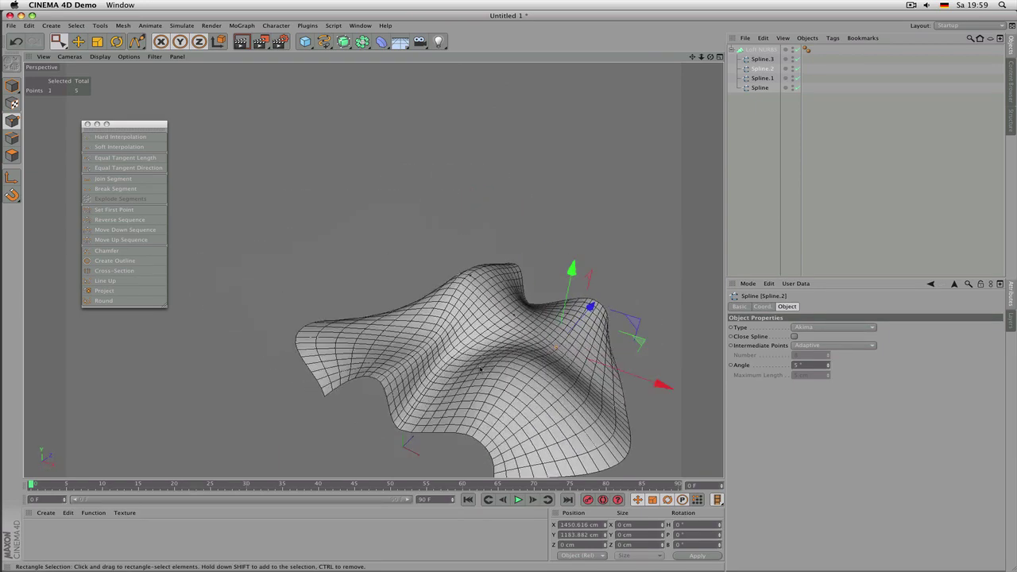
# Step: Pull the first point of Spline.2 outward along X to about -4518 cm to stretch the lofted surface
pyautogui.keyDown('alt'); pyautogui.moveTo(502, 373); pyautogui.dragTo(602, 428); pyautogui.keyUp('alt')
pyautogui.keyDown('alt'); pyautogui.moveTo(299, 360); pyautogui.dragTo(275, 256); pyautogui.keyUp('alt')
pyautogui.moveTo(326, 335); pyautogui.dragTo(326, 335)
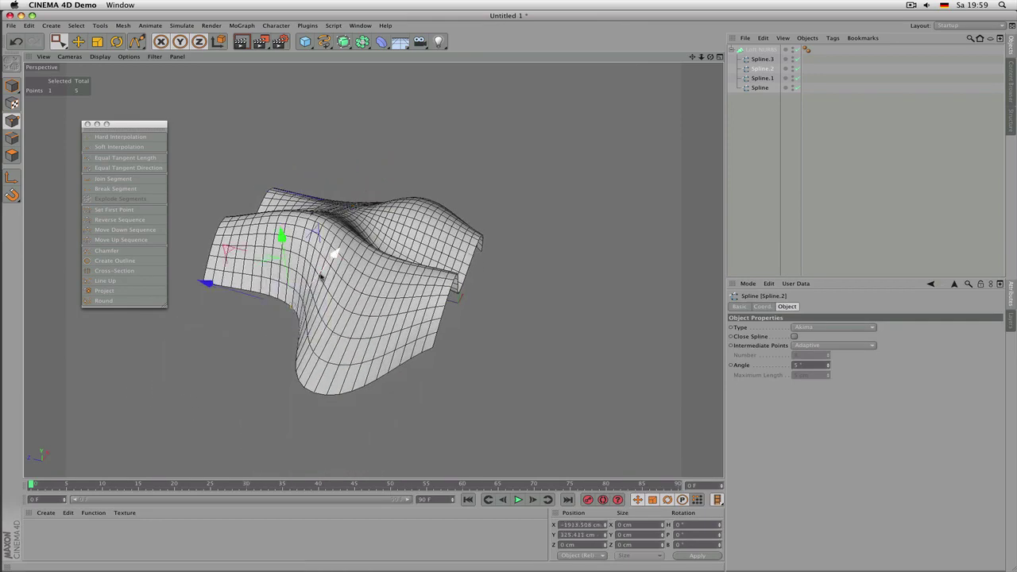
pyautogui.moveTo(320, 278); pyautogui.dragTo(350, 246)
# Step: Set the Loft NURBS mesh subdivision to 14 in U and 5 in V, and enable Organic Form
pyautogui.click(755, 50)
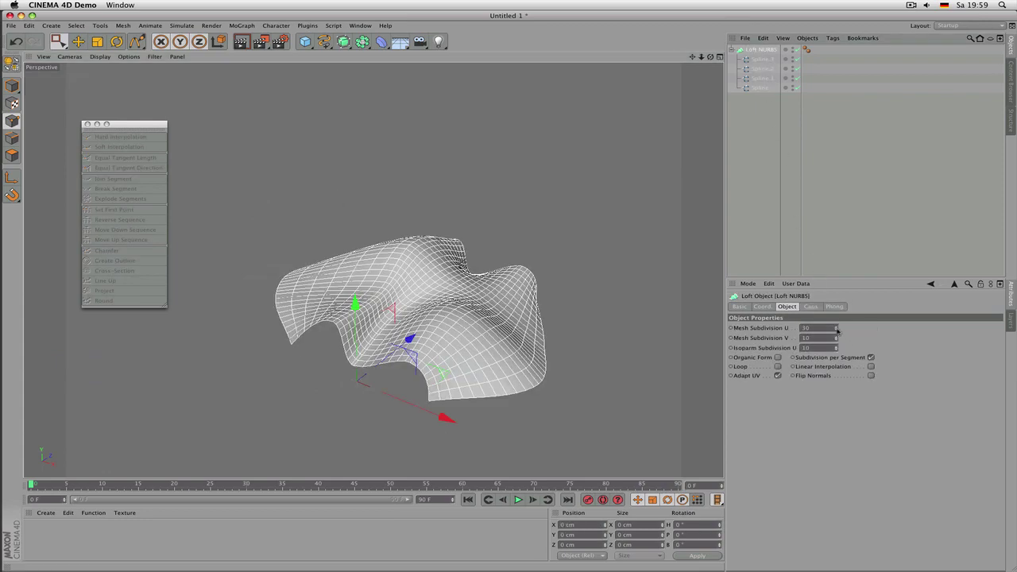
pyautogui.moveTo(837, 329)
pyautogui.mouseDown()
pyautogui.moveTo(811, 335)
pyautogui.moveTo(835, 334)
pyautogui.moveTo(837, 346)
pyautogui.mouseUp()
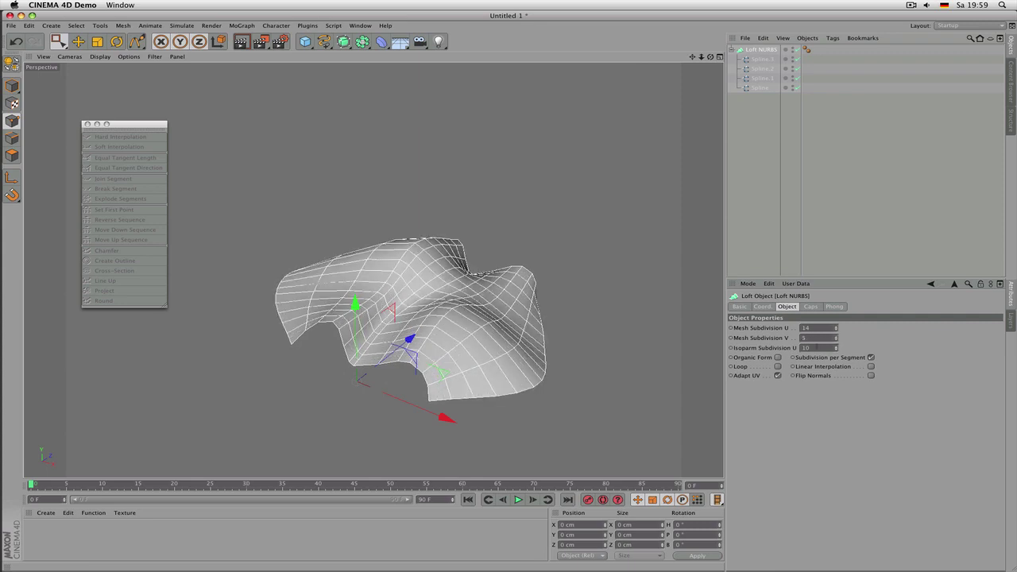
pyautogui.click(778, 357)
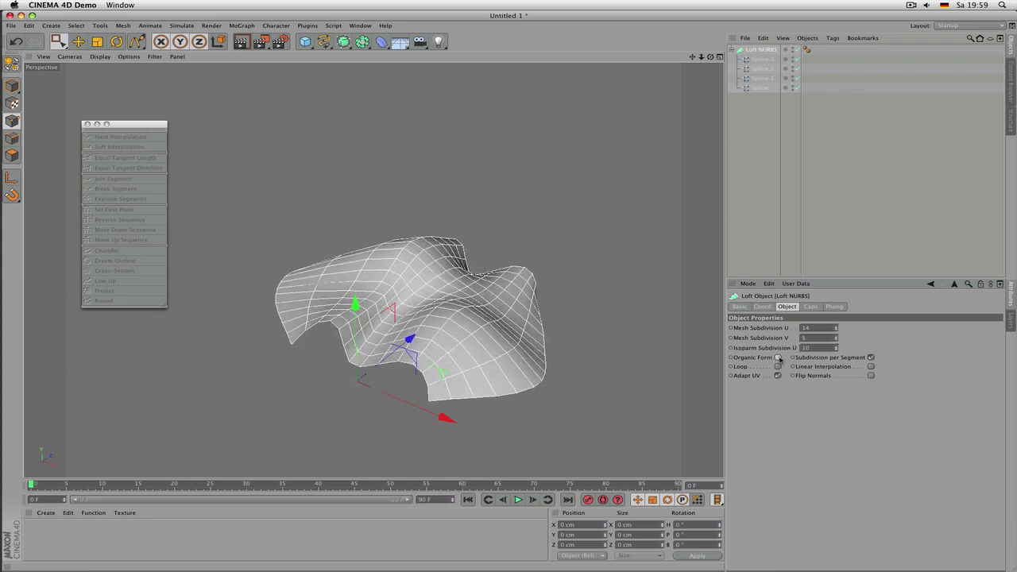
pyautogui.click(778, 357)
# Step: Try Linear Interpolation on the Loft NURBS, switch it off again and view the surface from another side
pyautogui.click(872, 367)
pyautogui.click(872, 367)
pyautogui.keyDown('alt'); pyautogui.moveTo(604, 294); pyautogui.dragTo(643, 183); pyautogui.keyUp('alt')
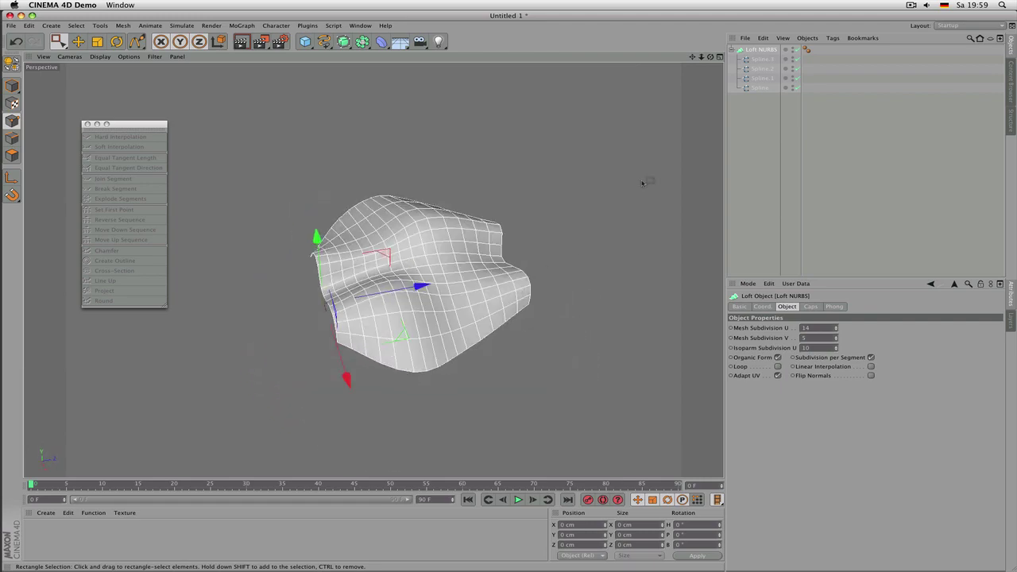
# Step: Review the splines within the Loft NURBS as whole objects and move Spline.2 below Spline.1 to change the loft order
pyautogui.click(755, 71)
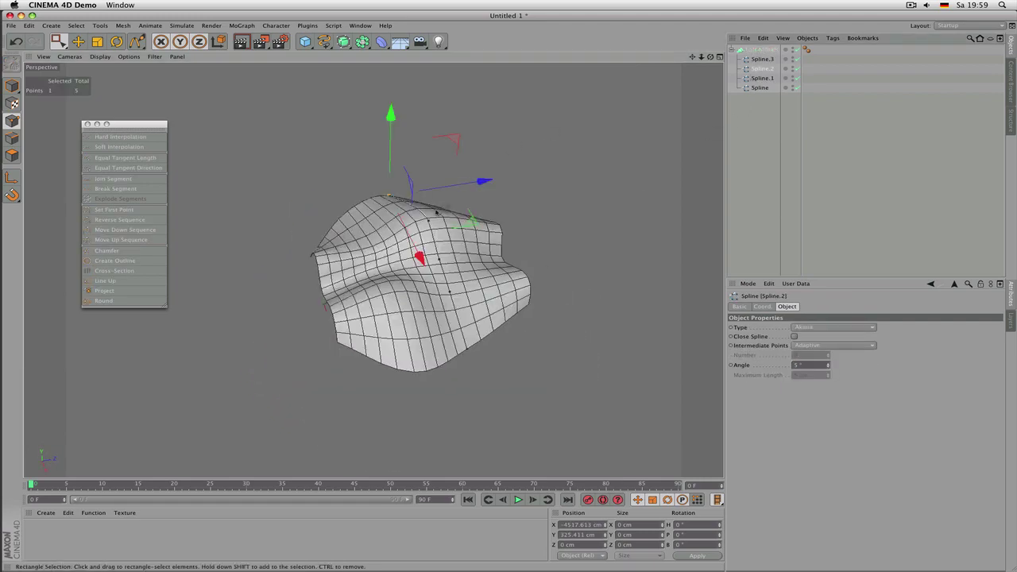
pyautogui.keyDown('alt'); pyautogui.moveTo(436, 212); pyautogui.dragTo(513, 199); pyautogui.keyUp('alt')
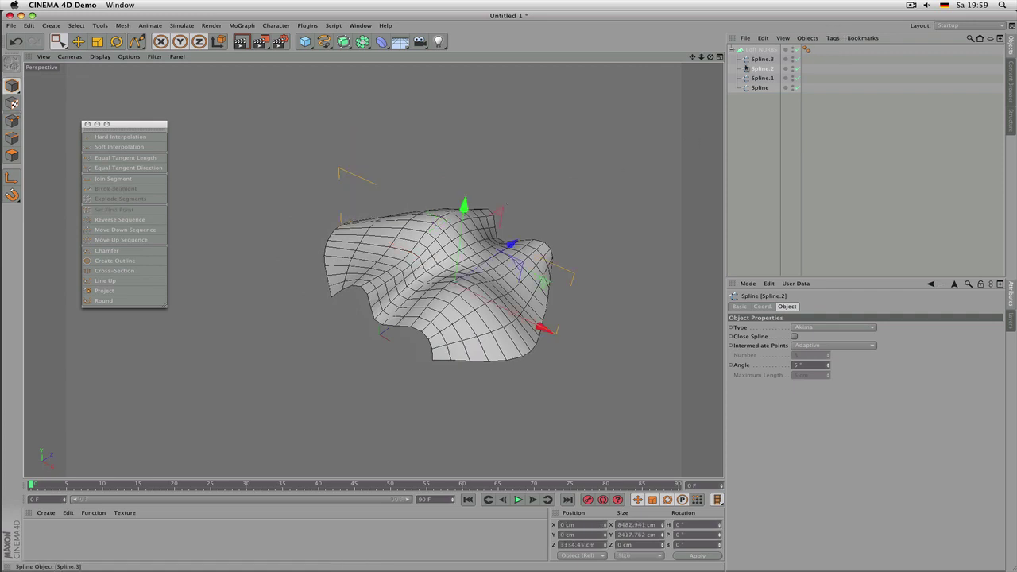
pyautogui.click(761, 59)
pyautogui.click(760, 87)
pyautogui.click(762, 78)
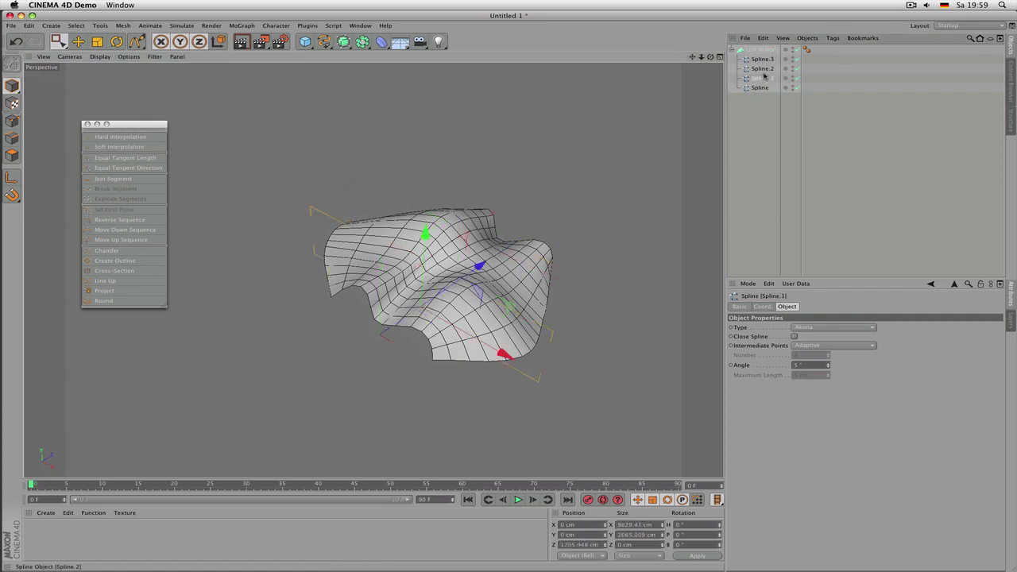
pyautogui.click(765, 69)
pyautogui.moveTo(760, 84); pyautogui.dragTo(760, 83)
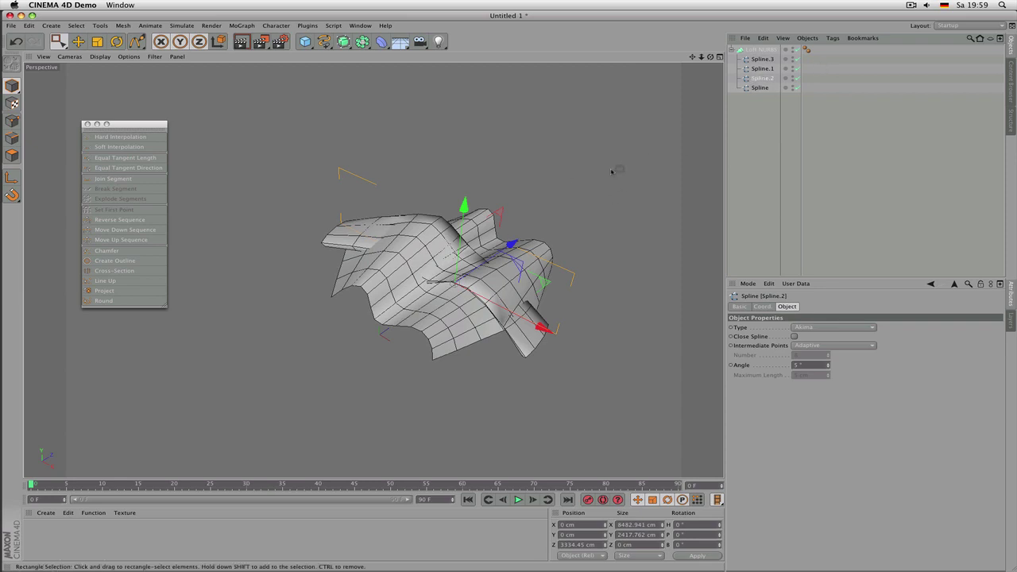
# Step: Move Spline.2 along Z to about 1066 cm and examine the folded lofted surface from several sides
pyautogui.keyDown('alt'); pyautogui.moveTo(613, 170); pyautogui.dragTo(524, 184); pyautogui.keyUp('alt')
pyautogui.moveTo(537, 318); pyautogui.dragTo(503, 319)
pyautogui.keyDown('alt'); pyautogui.moveTo(630, 219); pyautogui.dragTo(586, 284); pyautogui.keyUp('alt')
pyautogui.keyDown('alt'); pyautogui.moveTo(585, 284); pyautogui.dragTo(585, 309, button='right'); pyautogui.keyUp('alt')
pyautogui.keyDown('alt'); pyautogui.moveTo(584, 309); pyautogui.dragTo(304, 391); pyautogui.keyUp('alt')
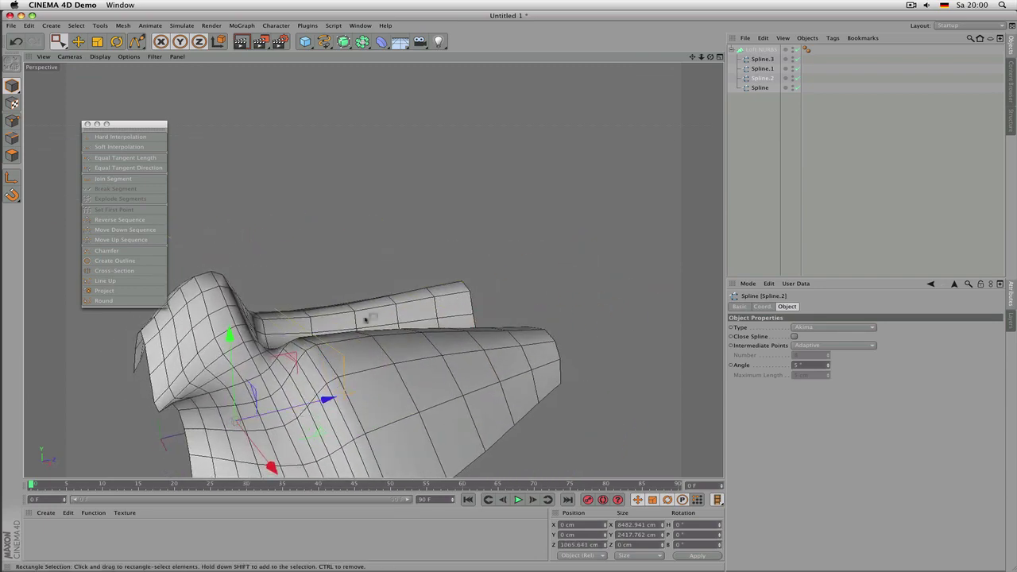
pyautogui.scroll(-3, 365, 321)
pyautogui.keyDown('alt'); pyautogui.moveTo(443, 327); pyautogui.dragTo(485, 337); pyautogui.keyUp('alt')
pyautogui.scroll(3, 400, 289)
# Step: Delete Spline.2 from the Loft NURBS and view the remaining three-spline surface from the other side
pyautogui.moveTo(766, 79); pyautogui.dragTo(772, 50)
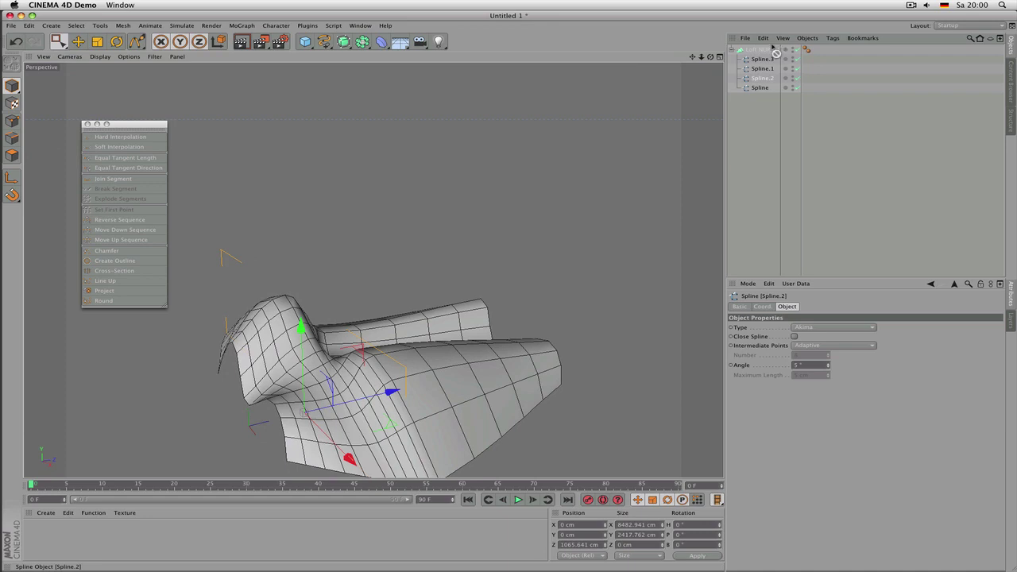
pyautogui.keyDown('alt'); pyautogui.moveTo(458, 249); pyautogui.dragTo(493, 211, button='middle'); pyautogui.keyUp('alt')
pyautogui.keyDown('alt'); pyautogui.moveTo(353, 266); pyautogui.dragTo(462, 164); pyautogui.keyUp('alt')
pyautogui.press('Delete')
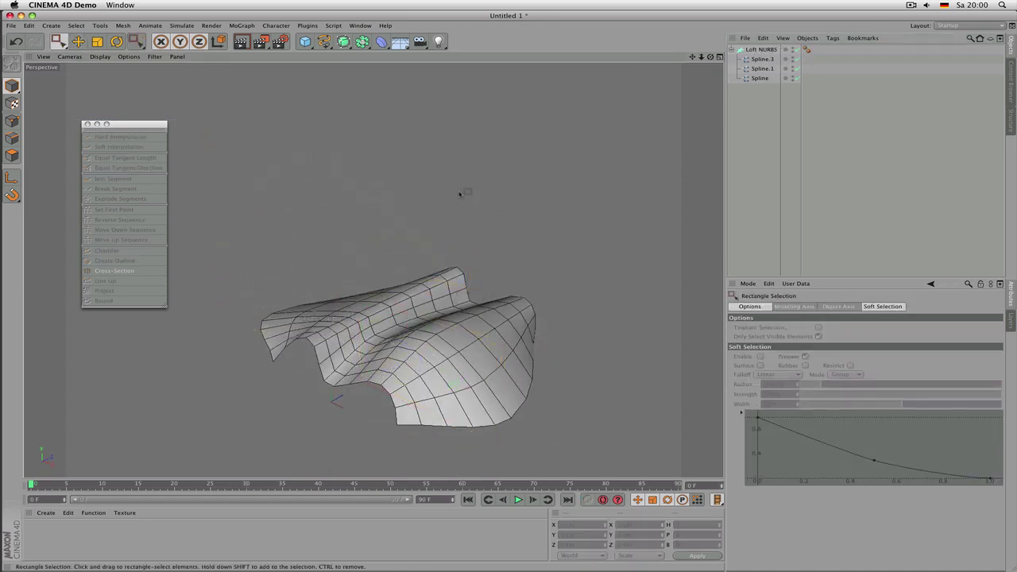
pyautogui.keyDown('alt'); pyautogui.moveTo(481, 273); pyautogui.dragTo(358, 302); pyautogui.keyUp('alt')
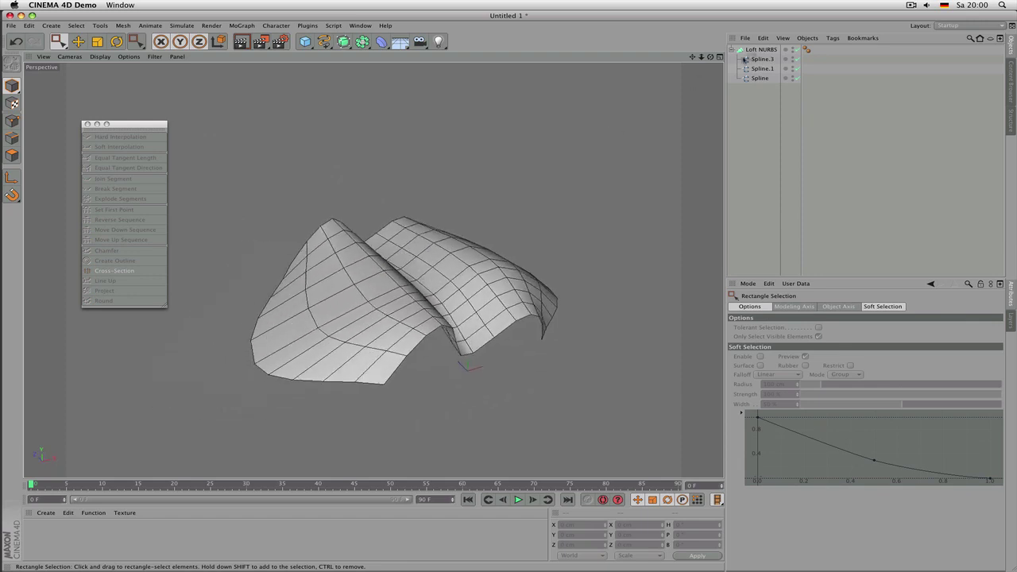
# Step: Duplicate Spline.3 at the start of the Loft NURBS order and move the copy along Z to about 11110 cm
pyautogui.click(759, 59)
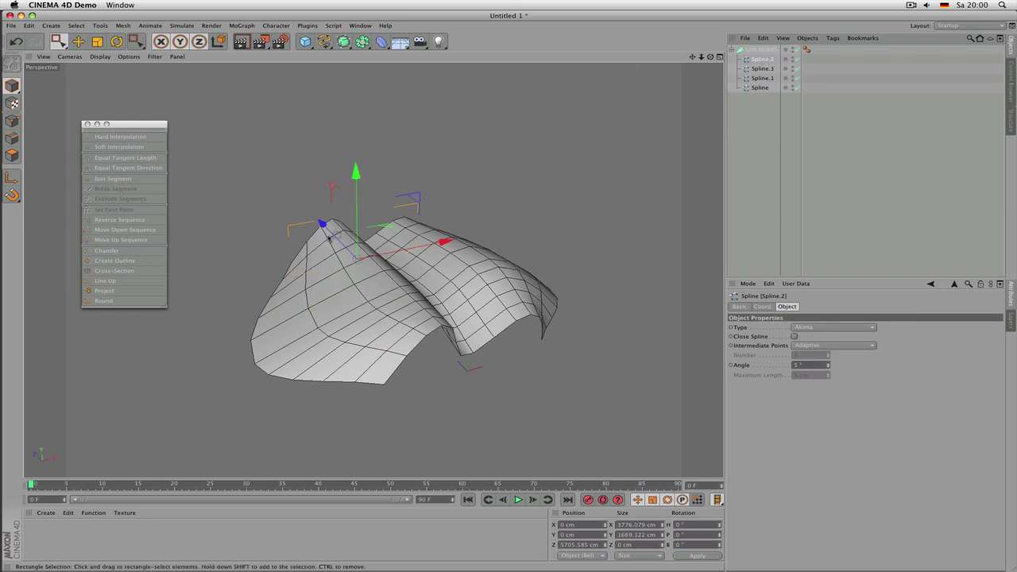
pyautogui.moveTo(328, 237); pyautogui.dragTo(337, 139)
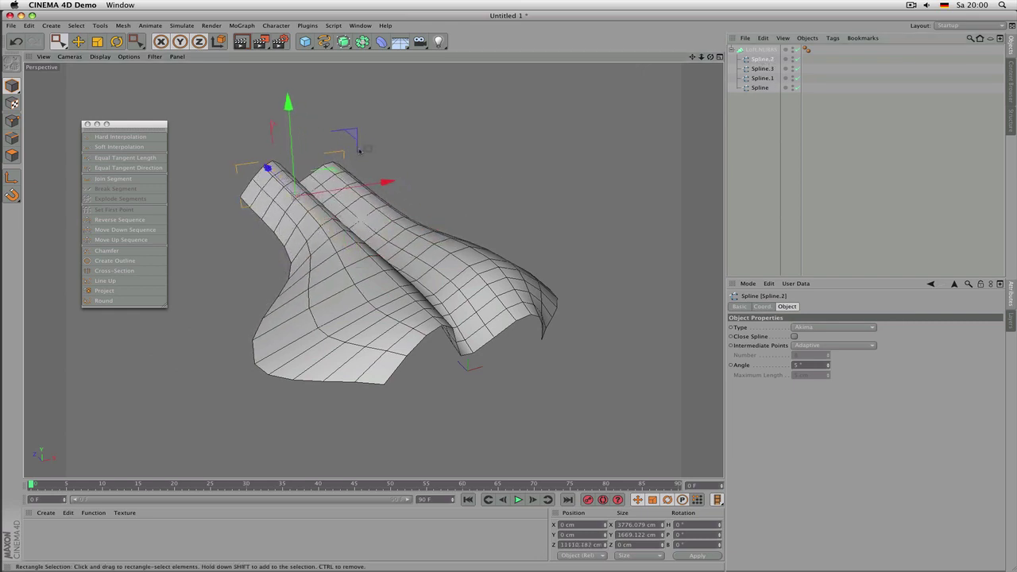
# Step: Scale the duplicated end spline up to about 10471 × 4628 cm to widen the end of the loft
pyautogui.press('t')
pyautogui.moveTo(494, 199); pyautogui.dragTo(699, 209)
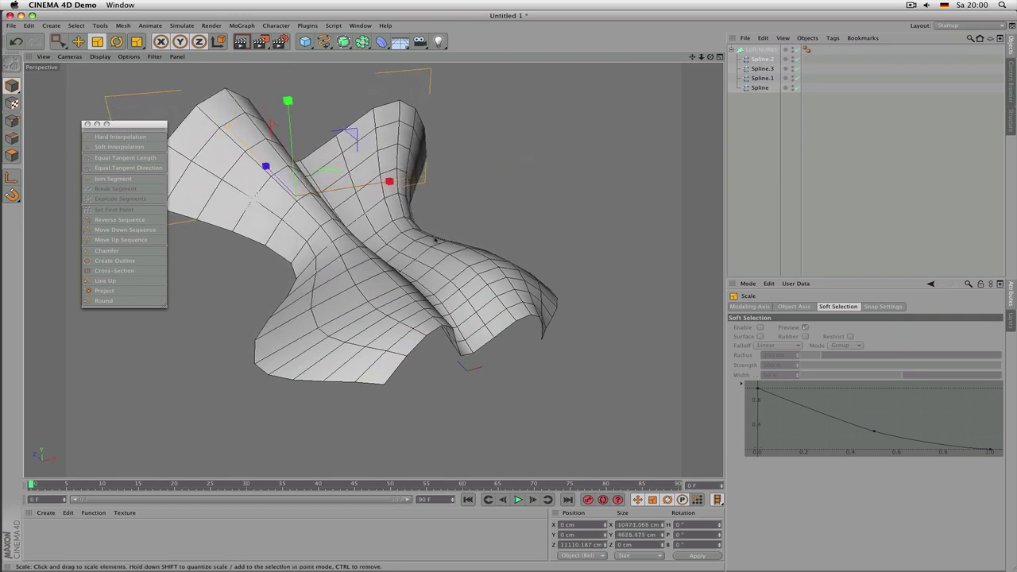
pyautogui.scroll(-3, 480, 275)
pyautogui.keyDown('alt'); pyautogui.moveTo(479, 278); pyautogui.dragTo(404, 302); pyautogui.keyUp('alt')
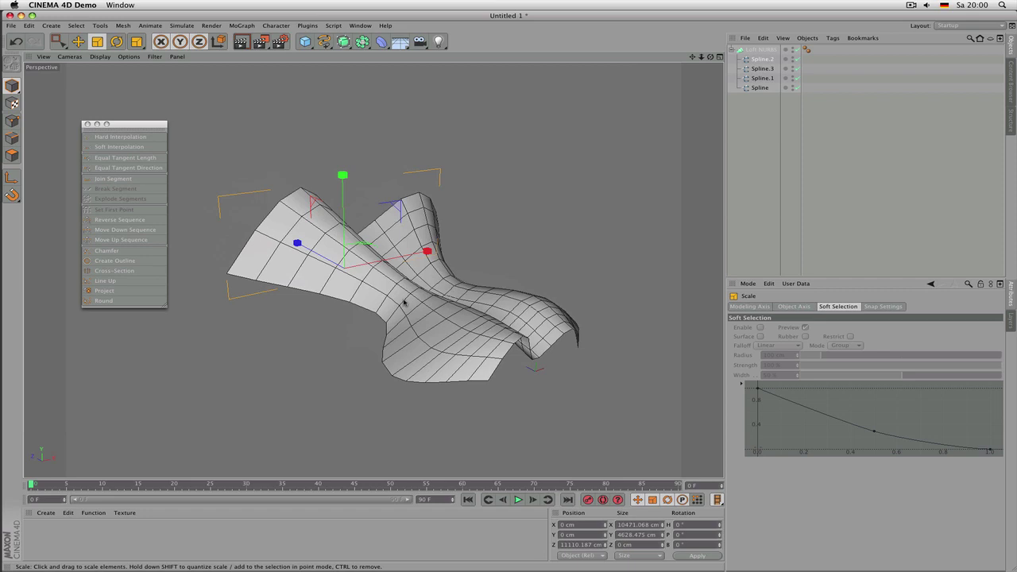
# Step: Delete the Loft NURBS together with all its splines to empty the scene
pyautogui.click(760, 51)
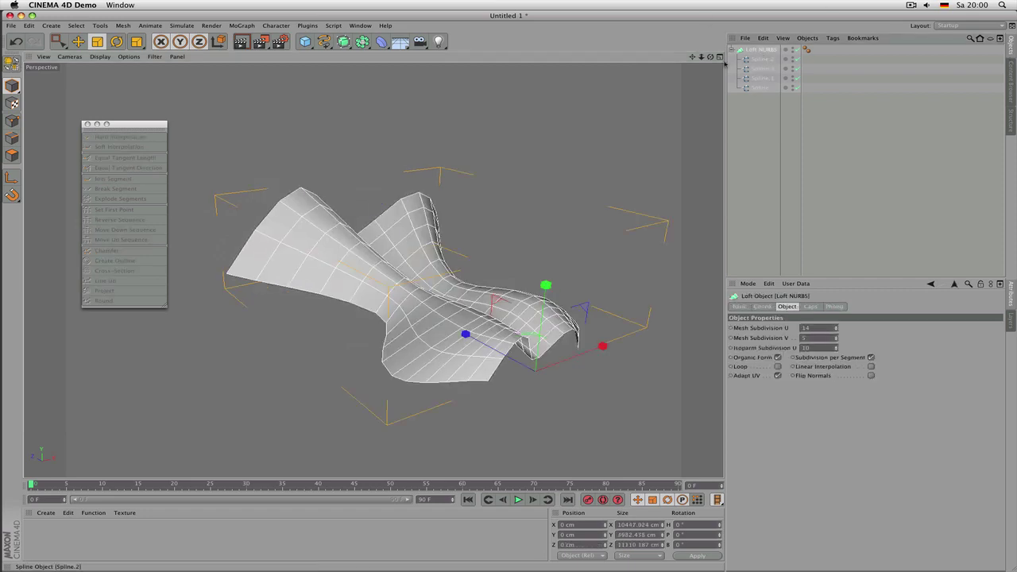
pyautogui.press('Delete')
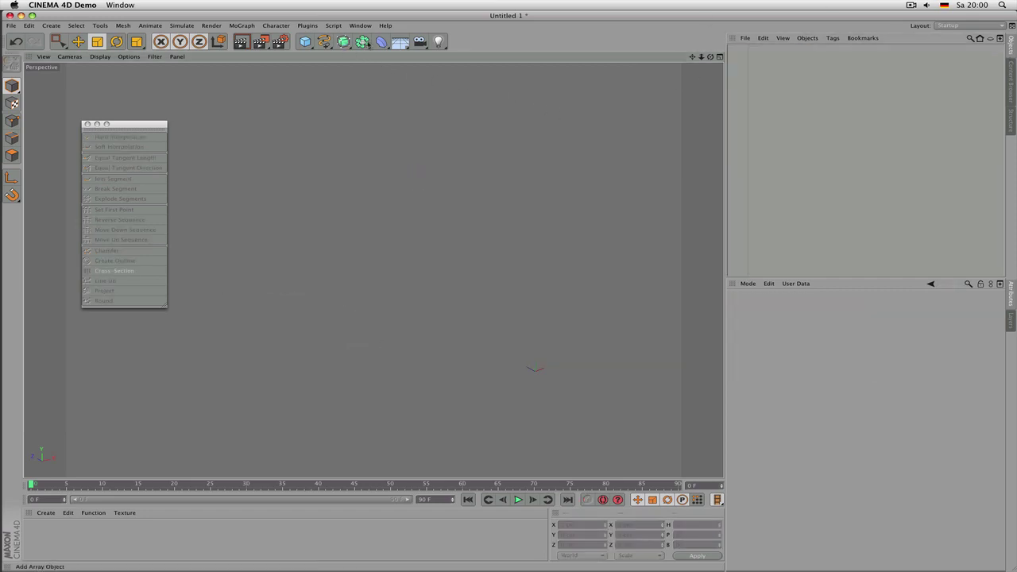
pyautogui.click(346, 43)
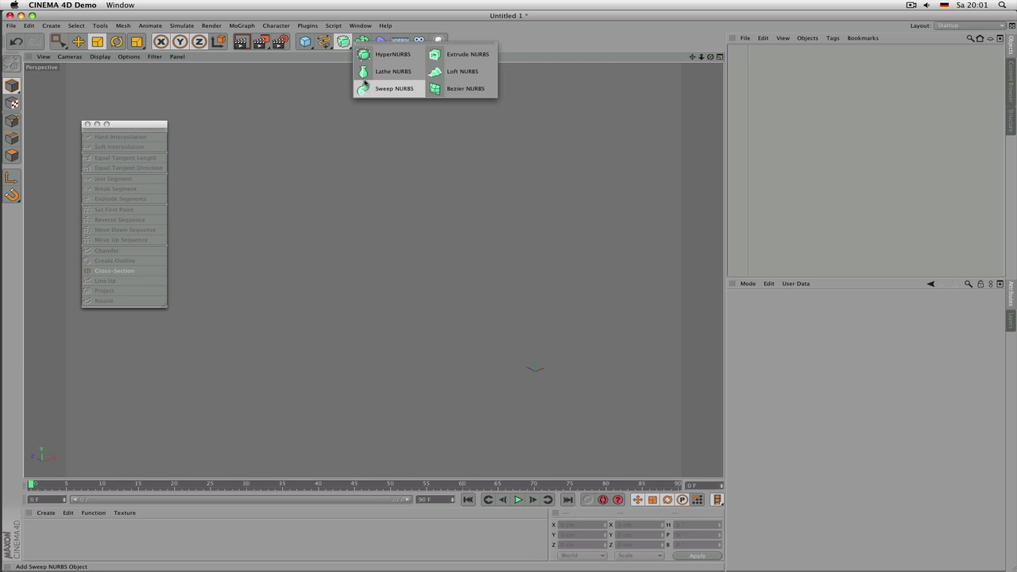
pyautogui.moveTo(363, 83); pyautogui.dragTo(310, 166)
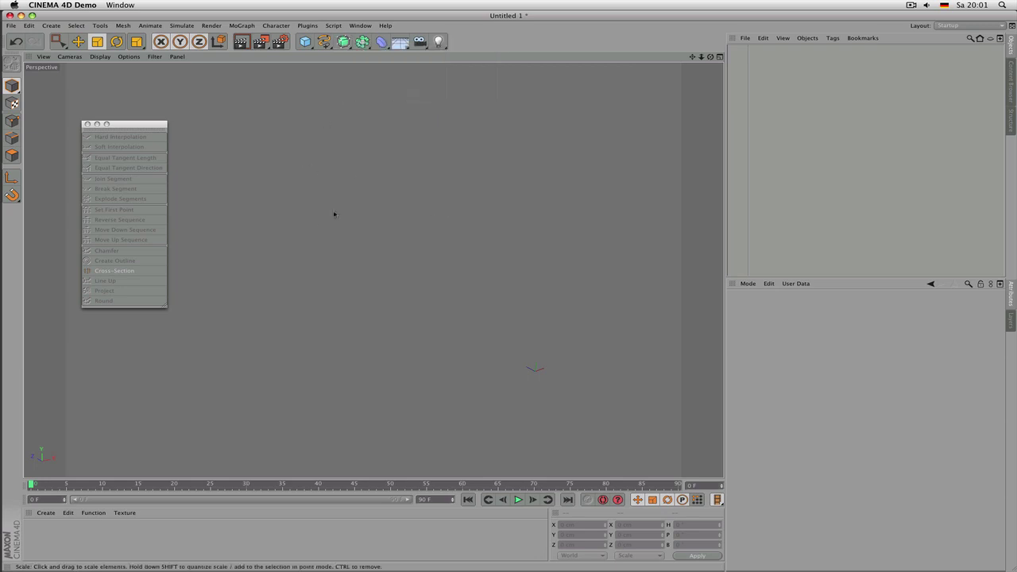
# Step: Draw an open four-point Linear spline in the Front view, with two upright sides joined by a sloping top, about 5750 × 4754 cm
pyautogui.middleClick(375, 211)
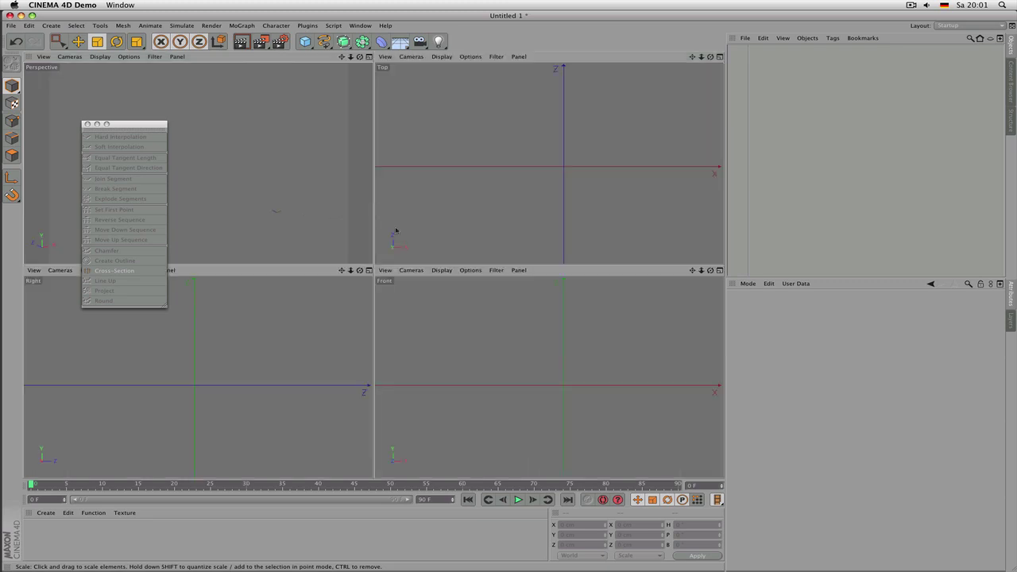
pyautogui.middleClick(467, 299)
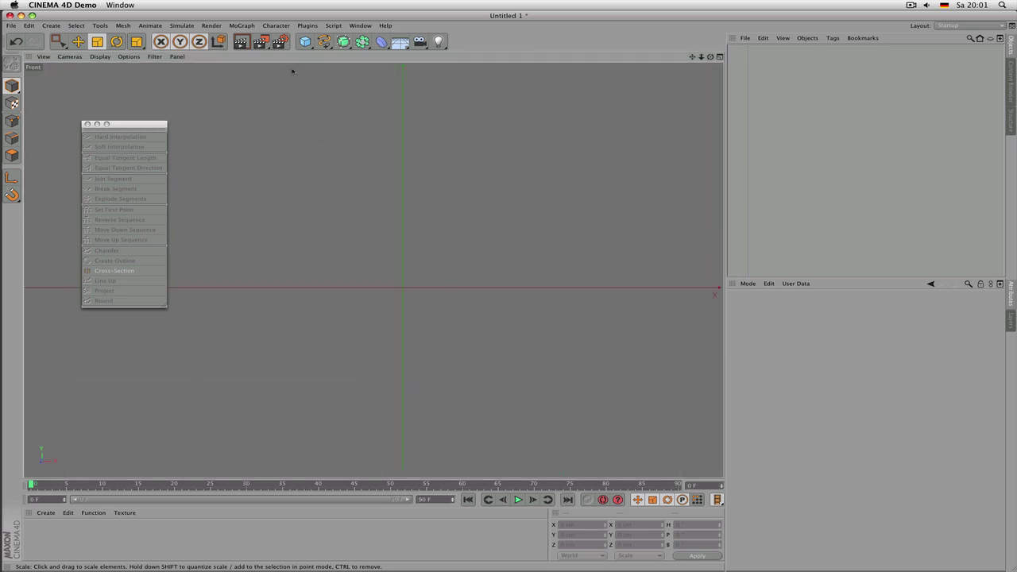
pyautogui.moveTo(321, 46); pyautogui.dragTo(353, 71)
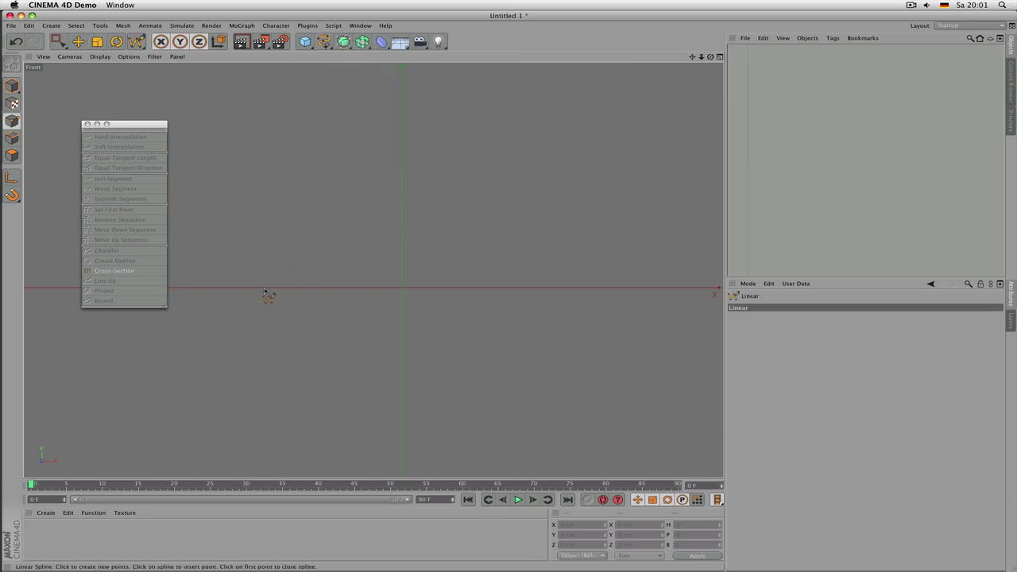
pyautogui.click(264, 288)
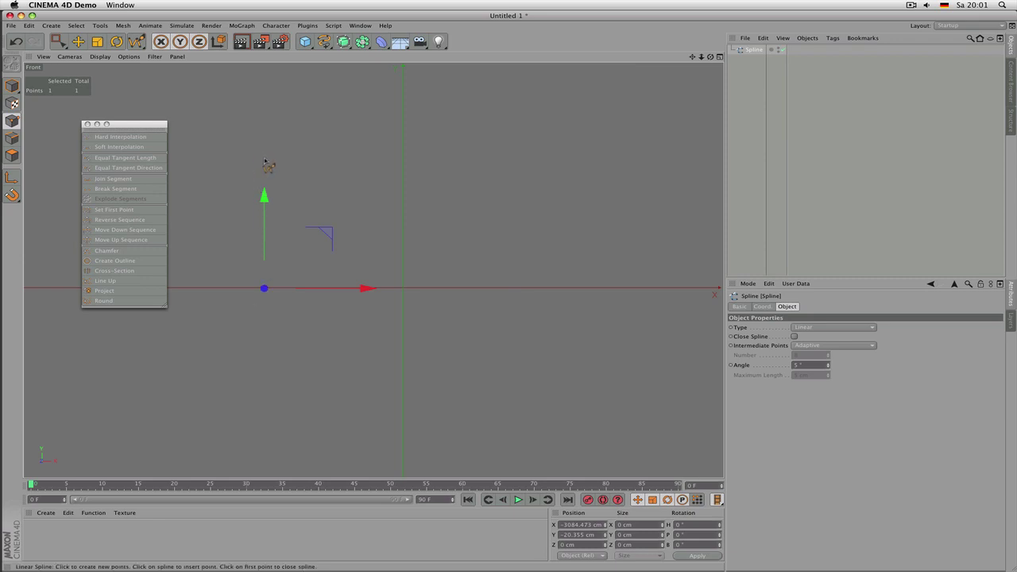
pyautogui.click(264, 159)
pyautogui.click(521, 234)
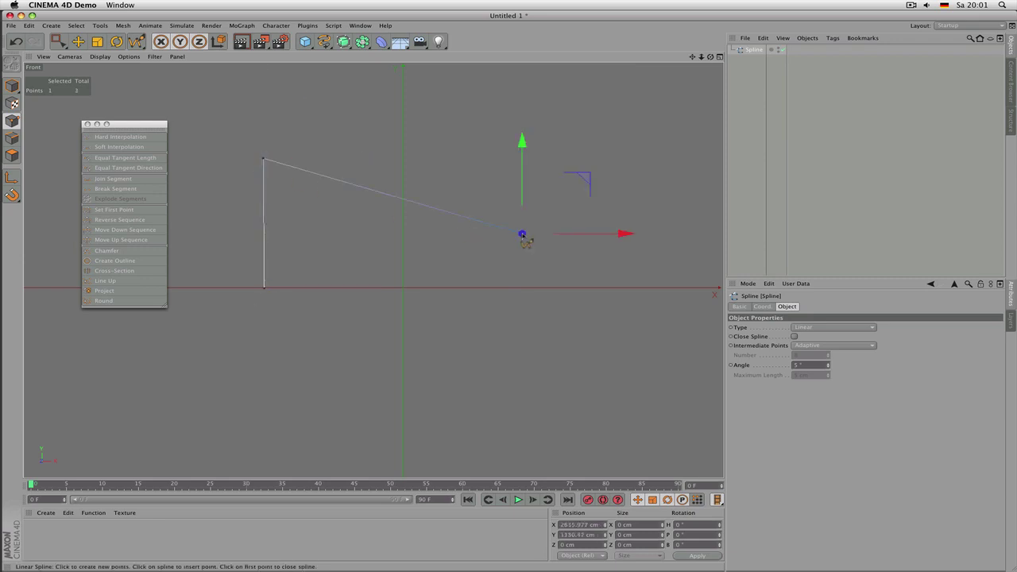
pyautogui.click(524, 351)
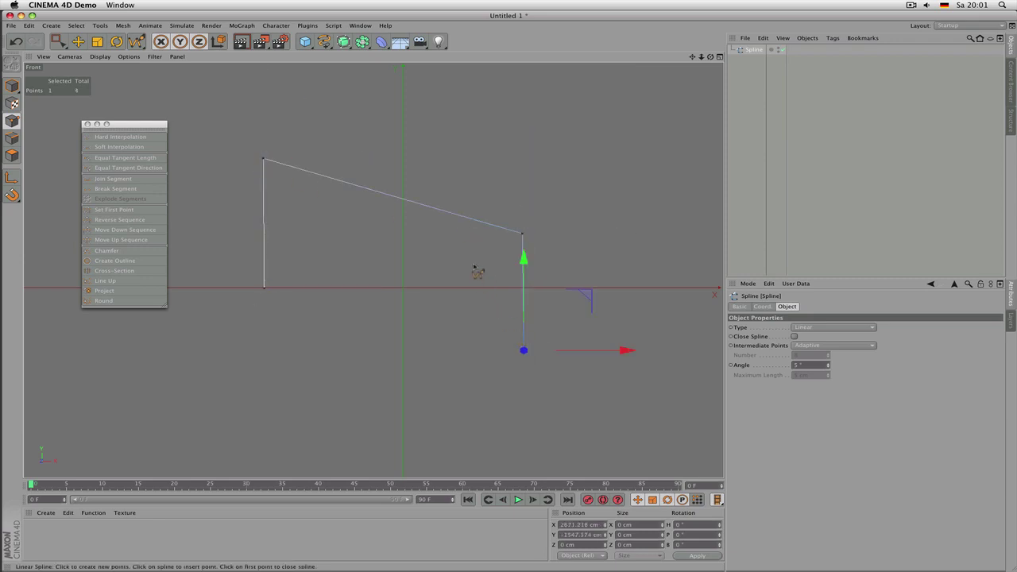
# Step: Align the spline's two left points vertically by setting their X size to 0 cm
pyautogui.press('0')
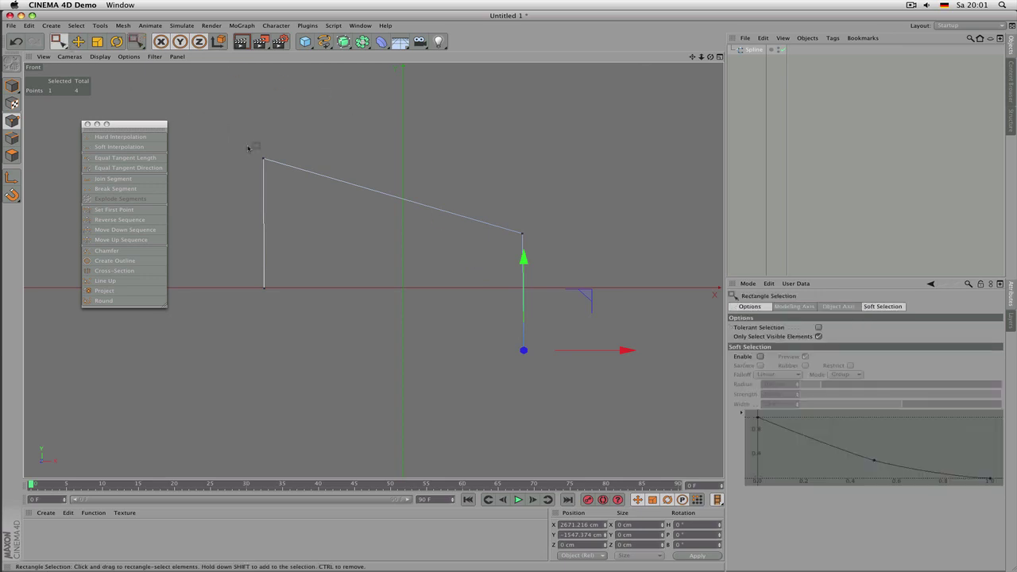
pyautogui.moveTo(243, 135); pyautogui.dragTo(287, 356)
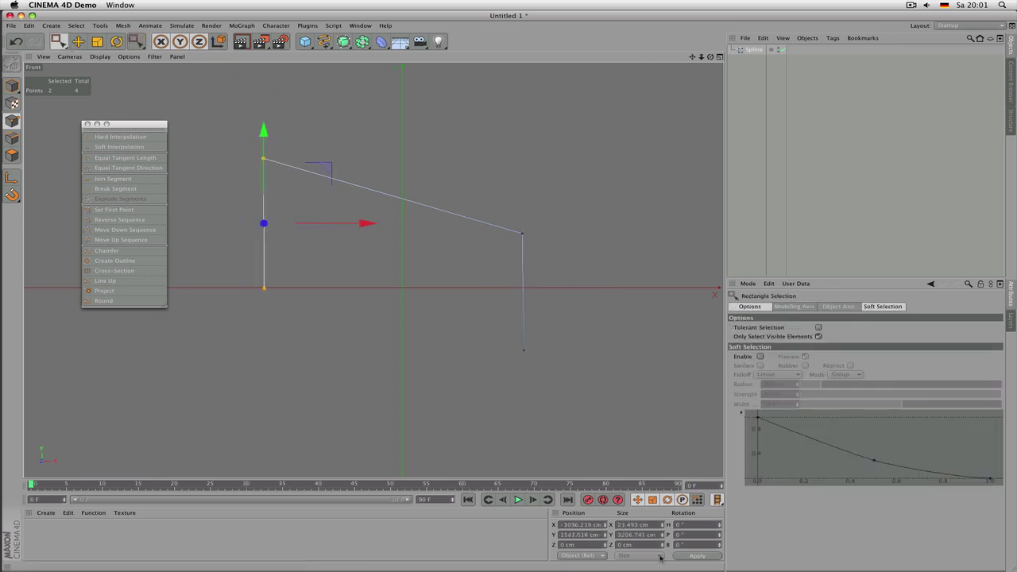
pyautogui.doubleClick(638, 525)
pyautogui.write('0')
pyautogui.press('Return')
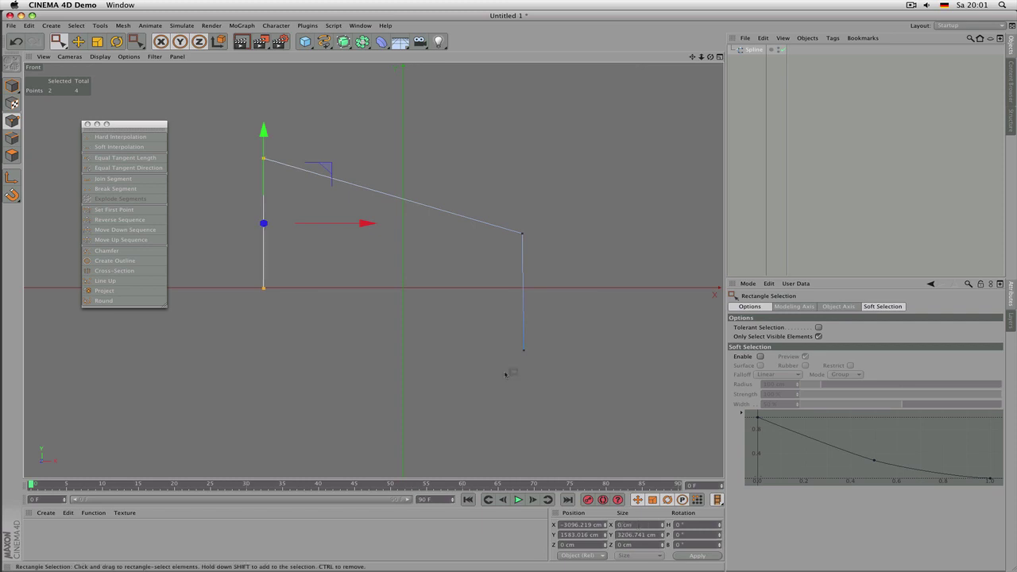
# Step: Align the spline's two right points vertically by setting their X size to 0 cm
pyautogui.moveTo(527, 199); pyautogui.dragTo(482, 351)
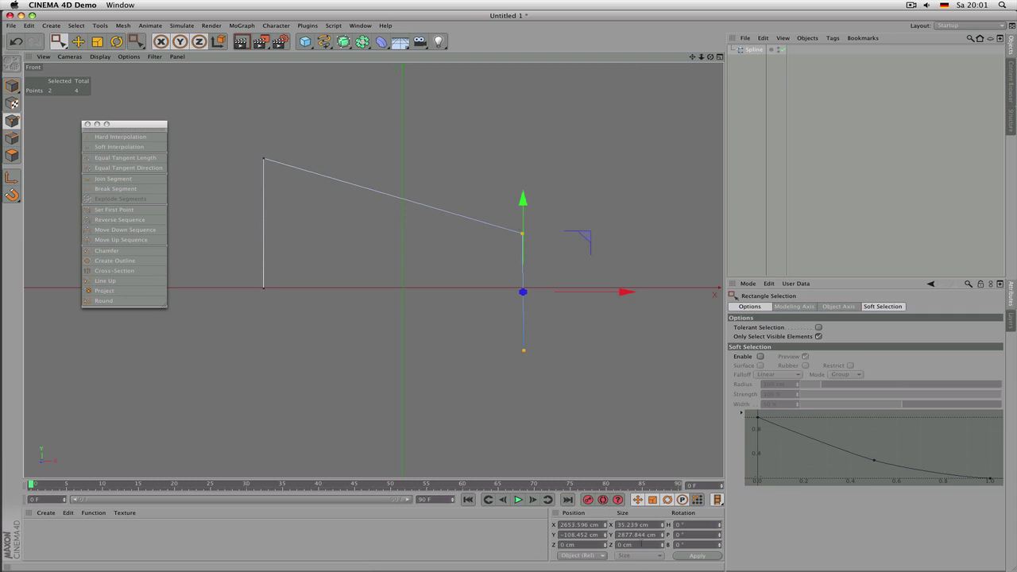
pyautogui.doubleClick(627, 525)
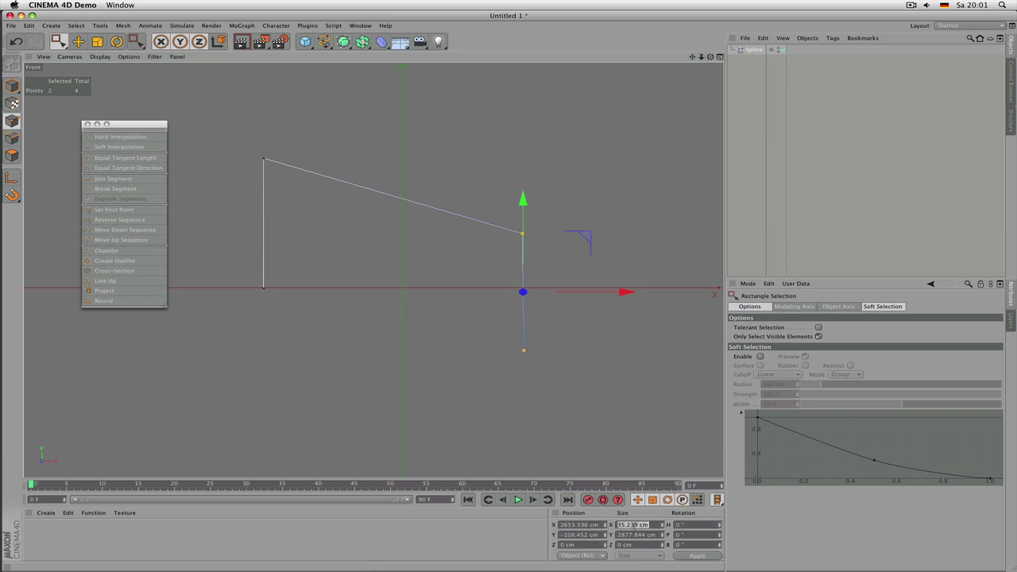
pyautogui.write('0')
pyautogui.press('Return')
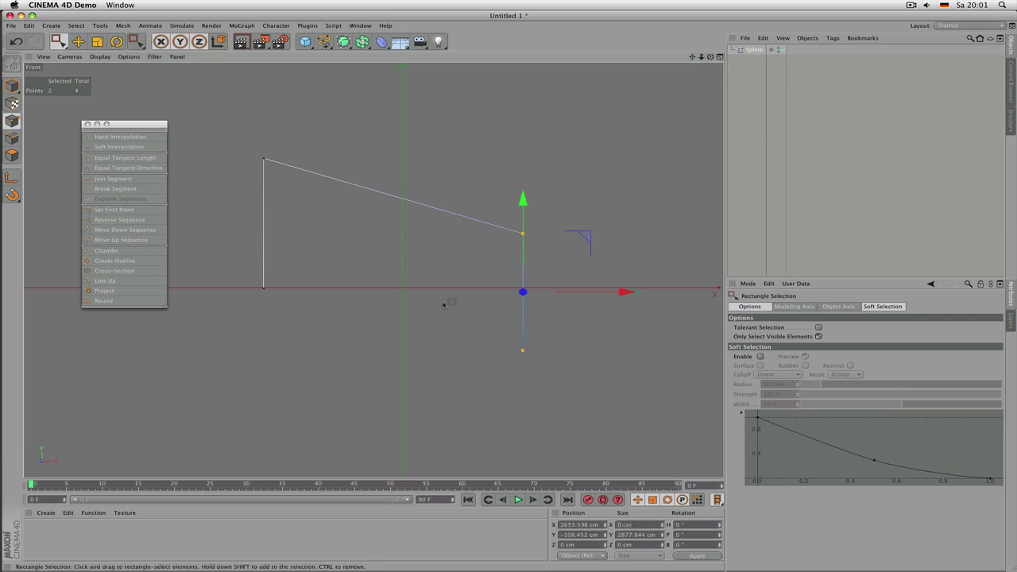
pyautogui.moveTo(233, 128); pyautogui.dragTo(279, 316)
pyautogui.moveTo(482, 191); pyautogui.dragTo(551, 392)
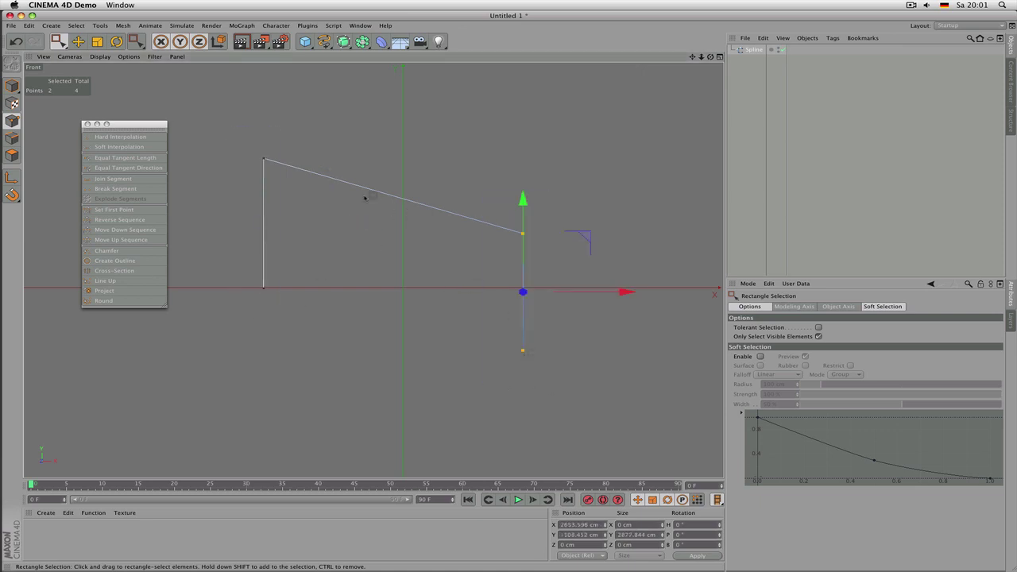
pyautogui.moveTo(239, 129); pyautogui.dragTo(302, 339)
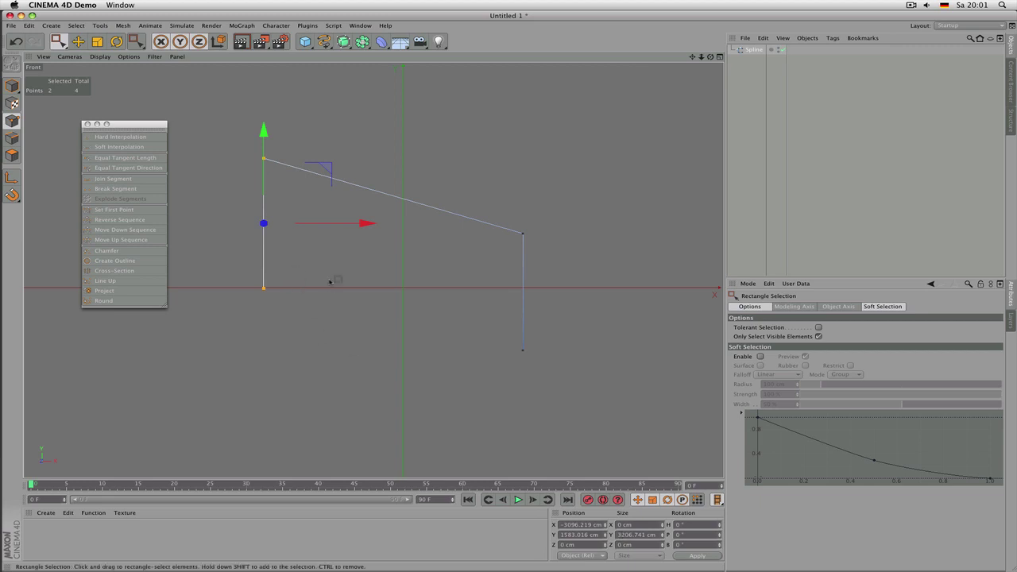
# Step: Scale the whole spline object down to about 327 × 269 cm
pyautogui.click(13, 86)
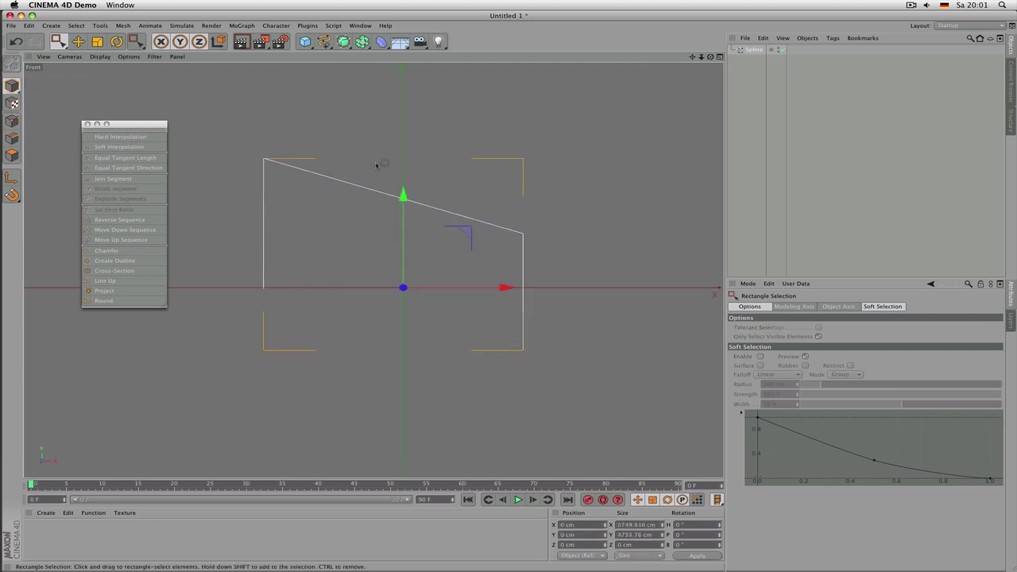
pyautogui.press('t')
pyautogui.moveTo(586, 142); pyautogui.dragTo(375, 310)
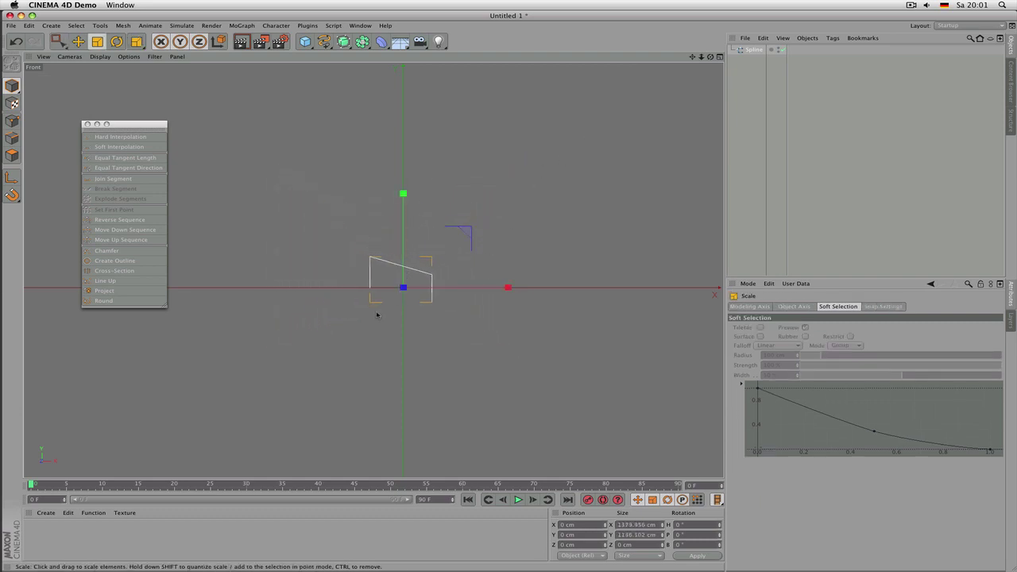
pyautogui.scroll(3, 437, 275)
pyautogui.scroll(4, 332, 308)
pyautogui.scroll(2, 342, 310)
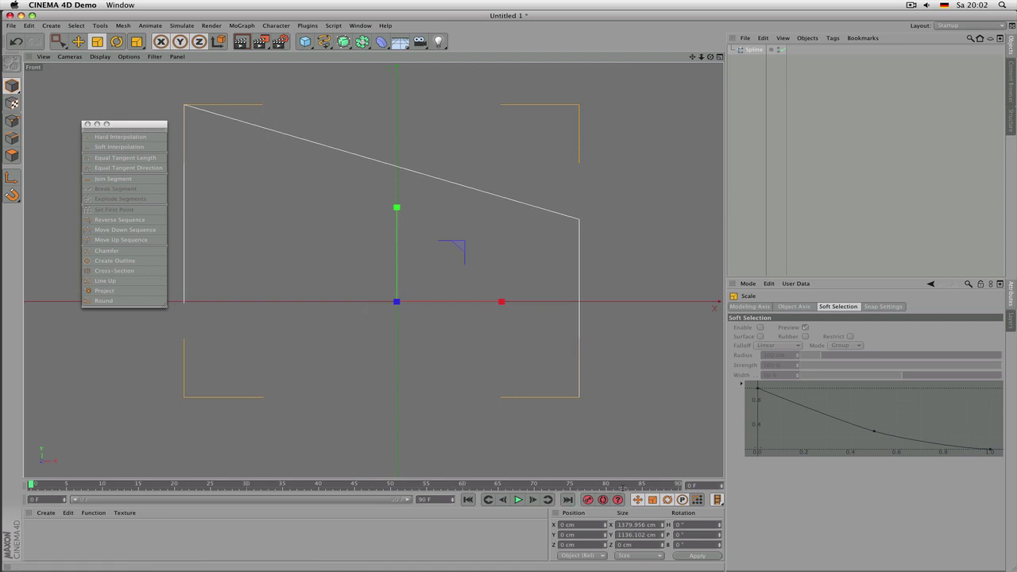
pyautogui.moveTo(612, 100); pyautogui.dragTo(423, 295)
pyautogui.scroll(5, 401, 294)
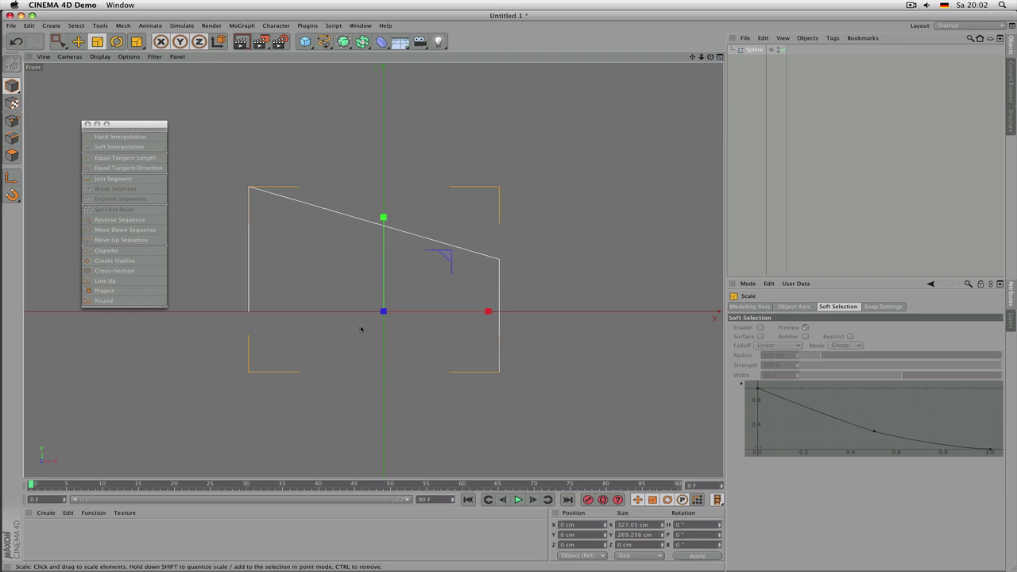
# Step: Select the spline's two left points in point mode and open their Y size for editing
pyautogui.press('0')
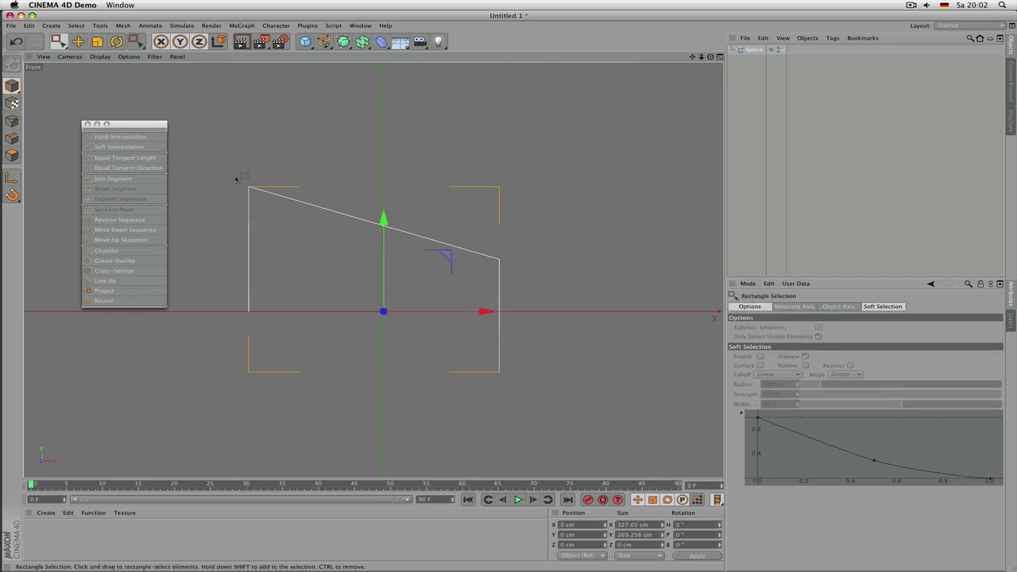
pyautogui.click(12, 121)
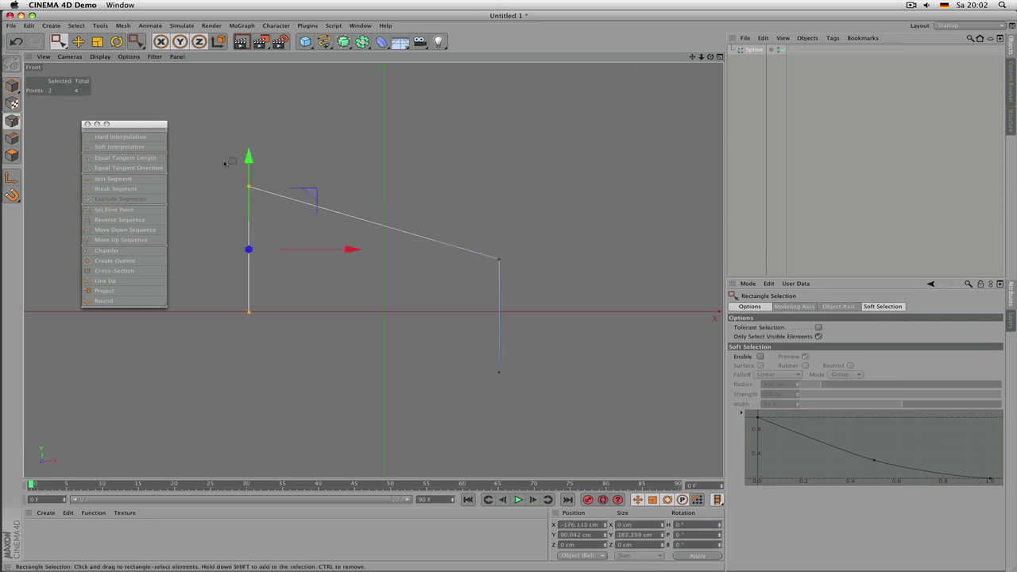
pyautogui.moveTo(204, 148); pyautogui.dragTo(269, 277)
pyautogui.click(619, 534)
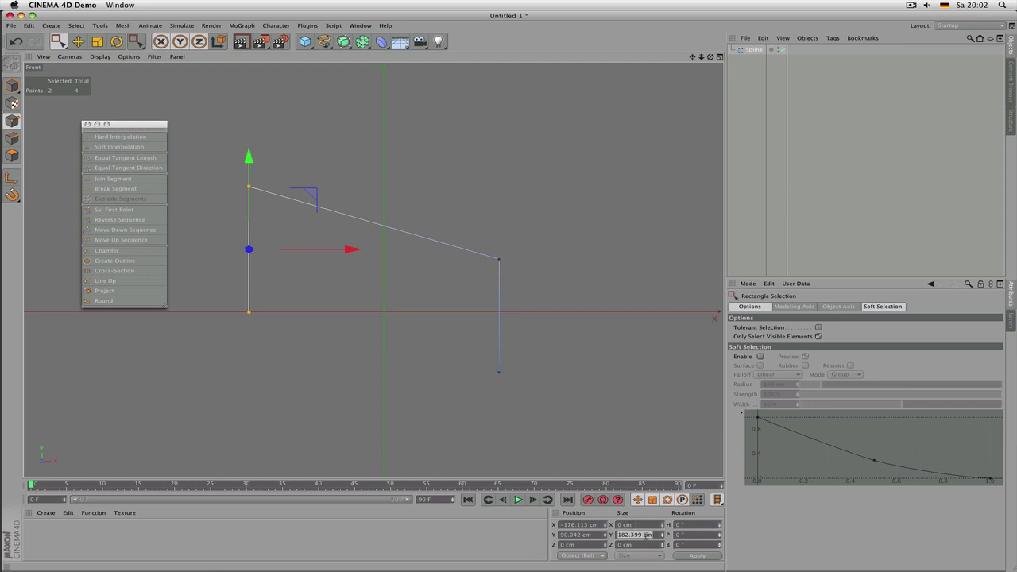
# Step: Set the Y size of the spline's two vertical segments to 100 cm each
pyautogui.write('100')
pyautogui.press('Return')
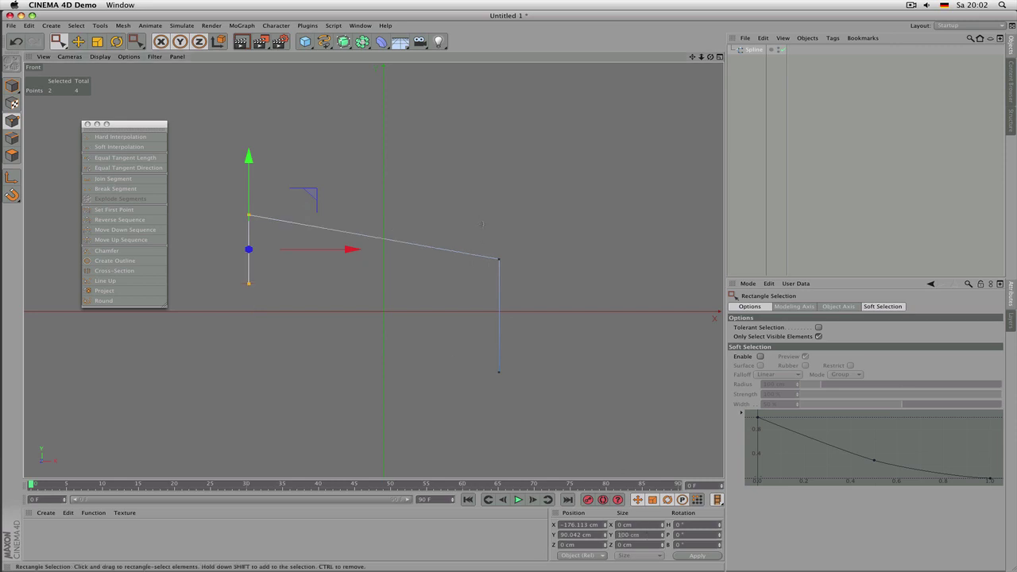
pyautogui.moveTo(479, 217); pyautogui.dragTo(552, 456)
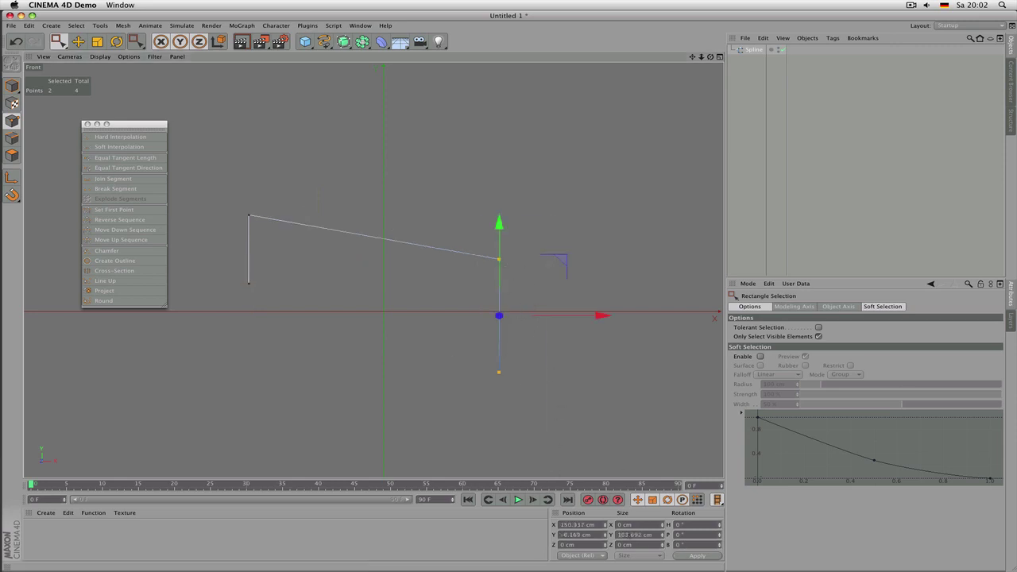
pyautogui.doubleClick(628, 534)
pyautogui.write('101')
pyautogui.press('Return')
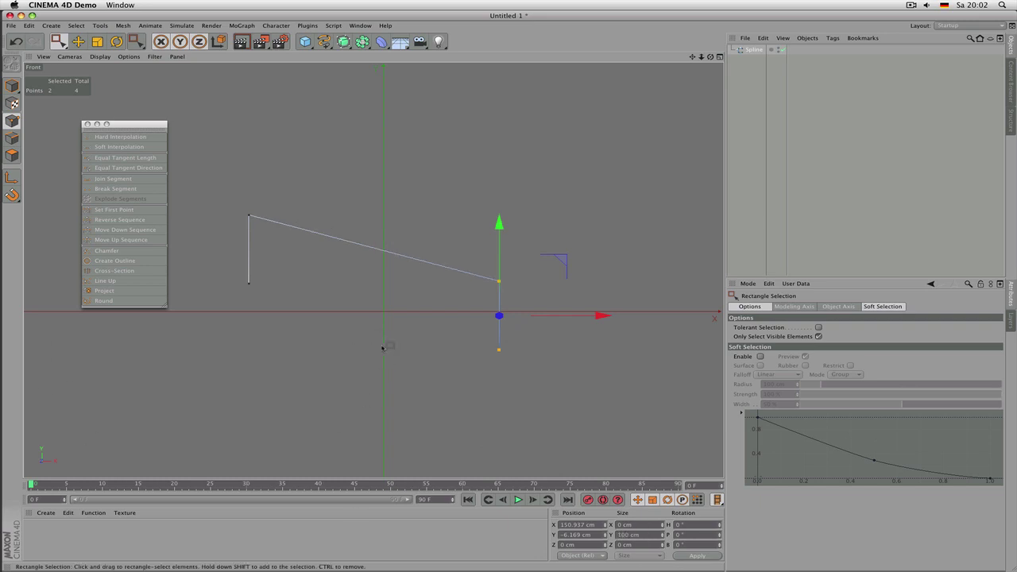
# Step: Move the spline's right vertical segment inward to about X 79 cm and raise it slightly
pyautogui.moveTo(231, 185); pyautogui.dragTo(257, 316)
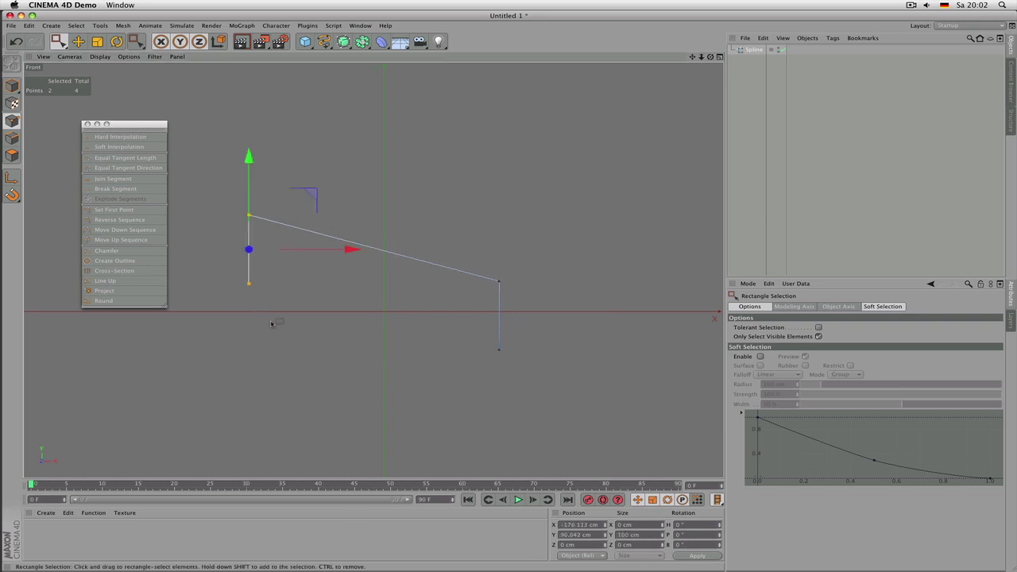
pyautogui.scroll(2, 295, 303)
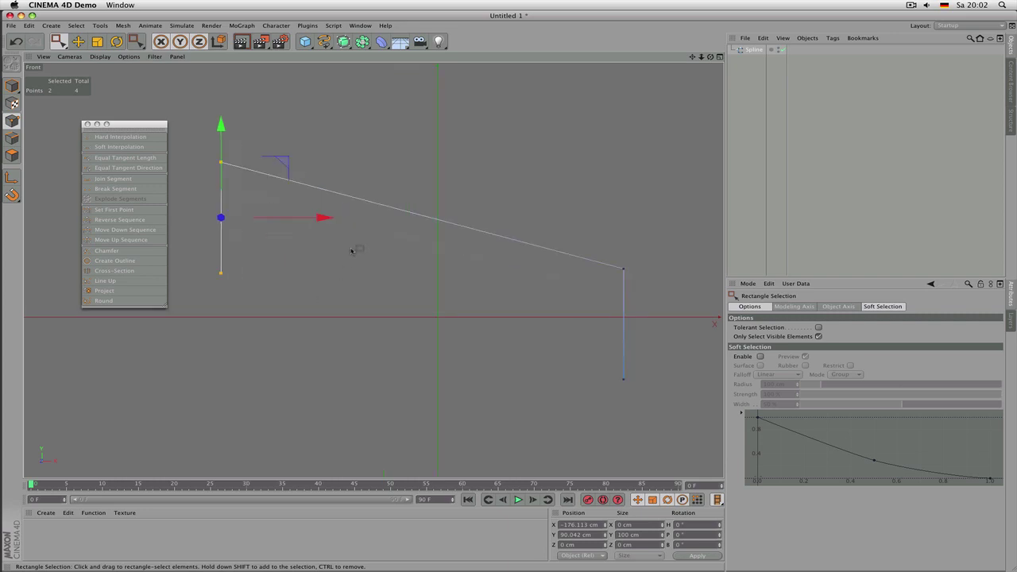
pyautogui.scroll(-2, 585, 250)
pyautogui.moveTo(561, 219); pyautogui.dragTo(650, 383)
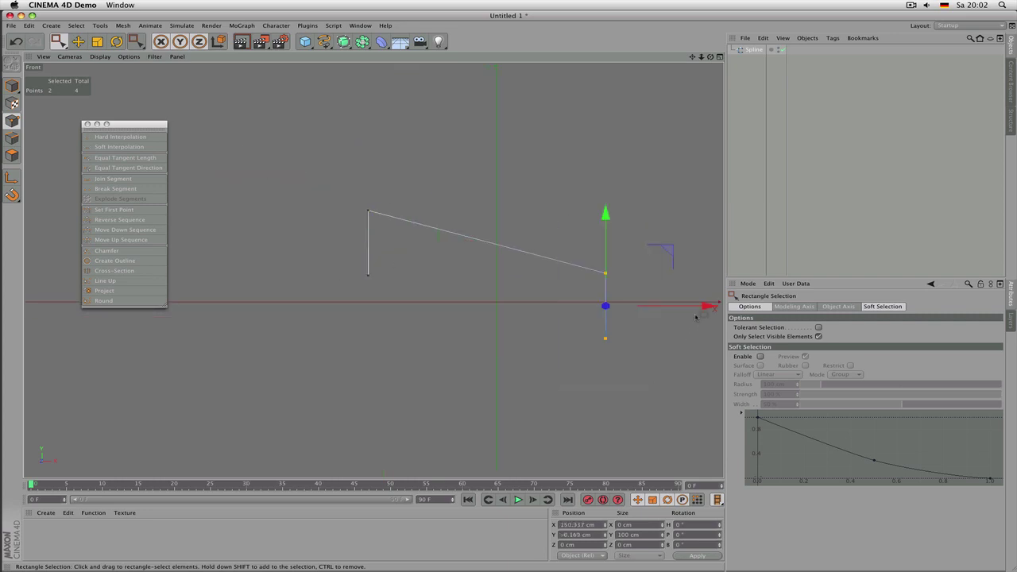
pyautogui.moveTo(697, 308); pyautogui.dragTo(645, 310)
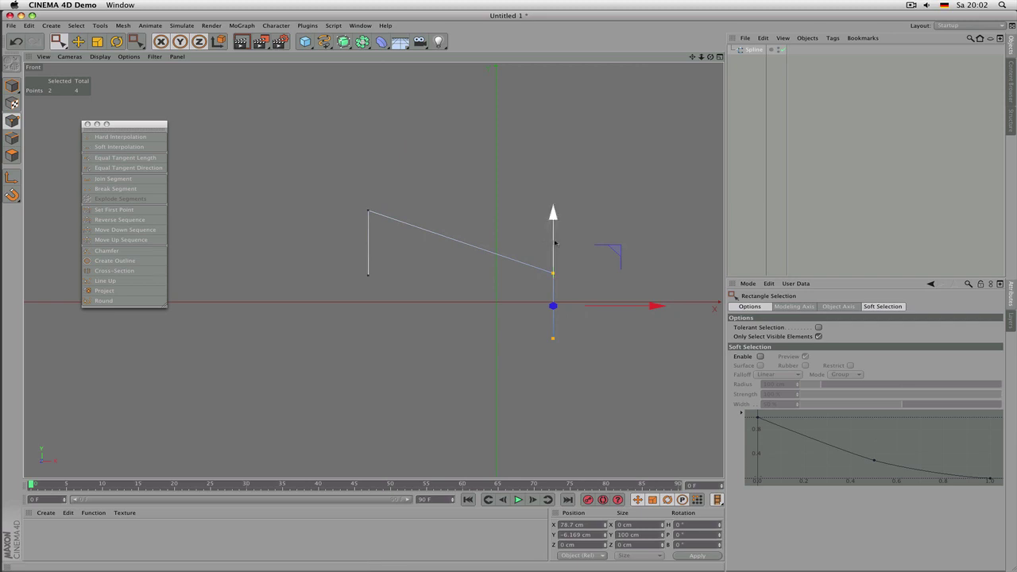
pyautogui.moveTo(556, 242); pyautogui.dragTo(559, 229)
# Step: Reposition the spline's left vertical segment to about X -187 cm and Y 76 cm
pyautogui.moveTo(357, 194); pyautogui.dragTo(405, 294)
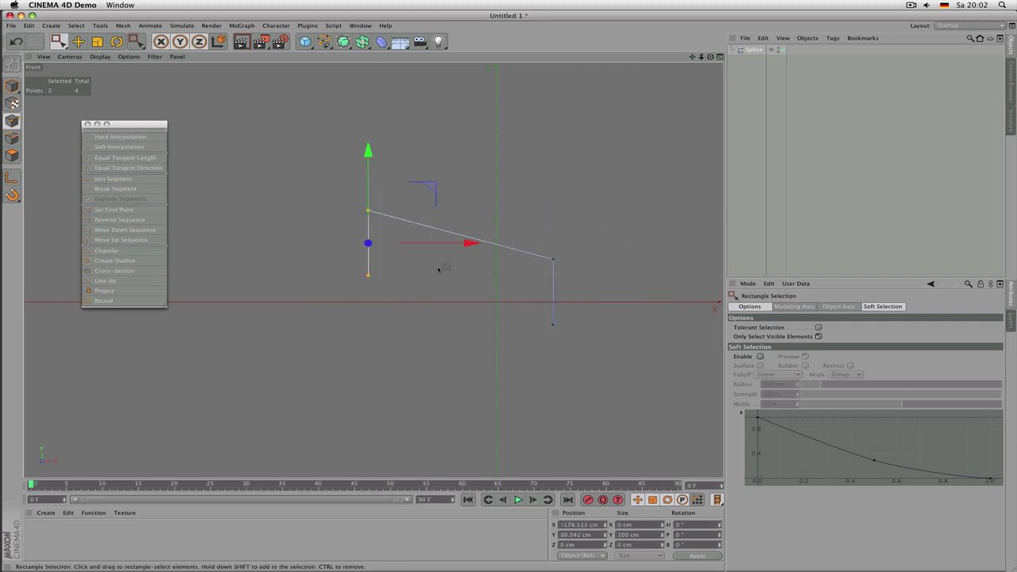
pyautogui.click(443, 234)
pyautogui.moveTo(337, 189); pyautogui.dragTo(374, 267)
pyautogui.moveTo(448, 245); pyautogui.dragTo(455, 245)
pyautogui.moveTo(374, 181); pyautogui.dragTo(374, 190)
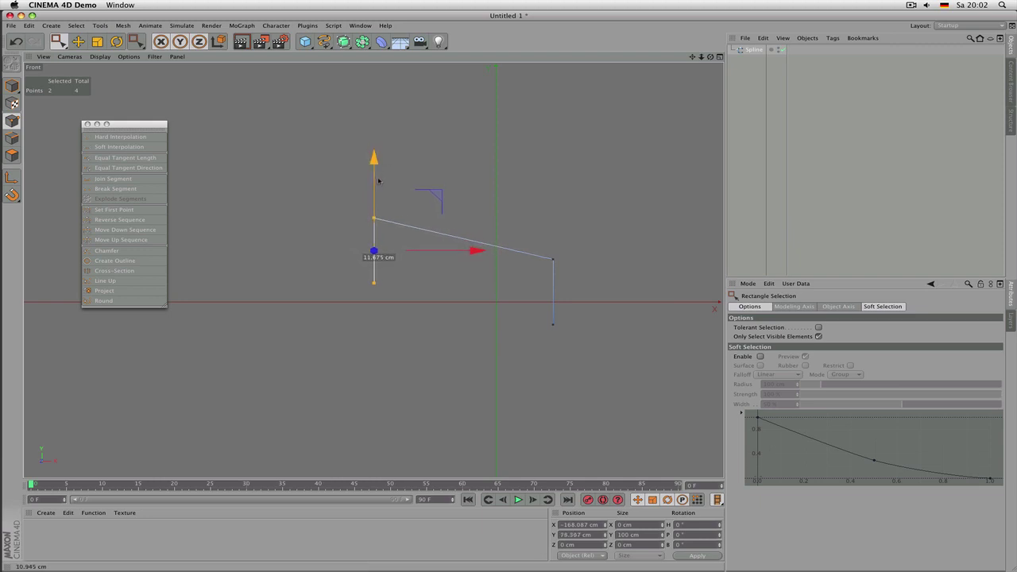
pyautogui.moveTo(477, 252)
pyautogui.mouseDown()
pyautogui.moveTo(454, 250)
pyautogui.moveTo(468, 253)
pyautogui.mouseUp()
pyautogui.scroll(4, 468, 253)
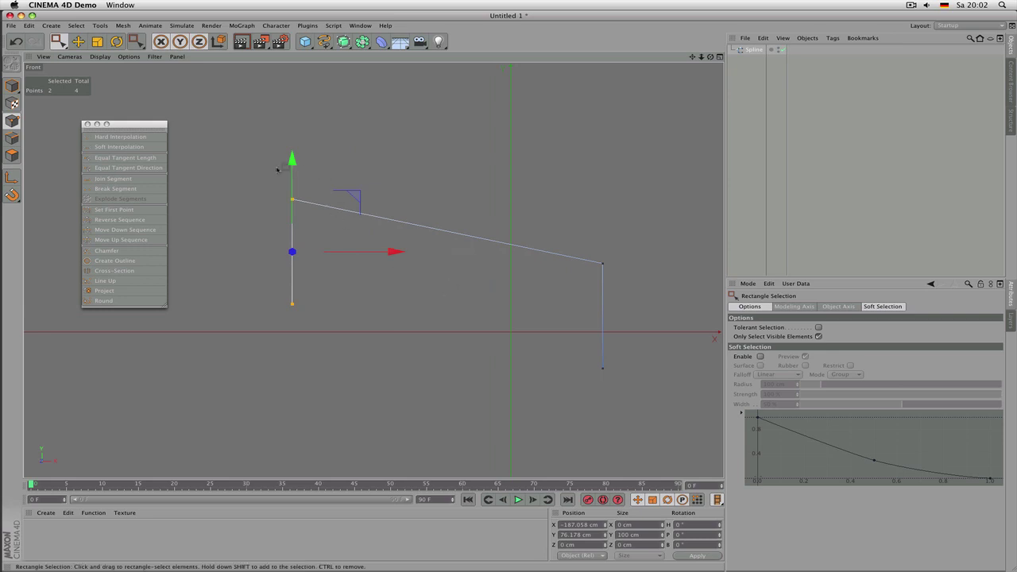
# Step: Chamfer the spline's two upper corner points with a rounded radius of about 11.5 cm
pyautogui.moveTo(275, 166); pyautogui.dragTo(314, 229)
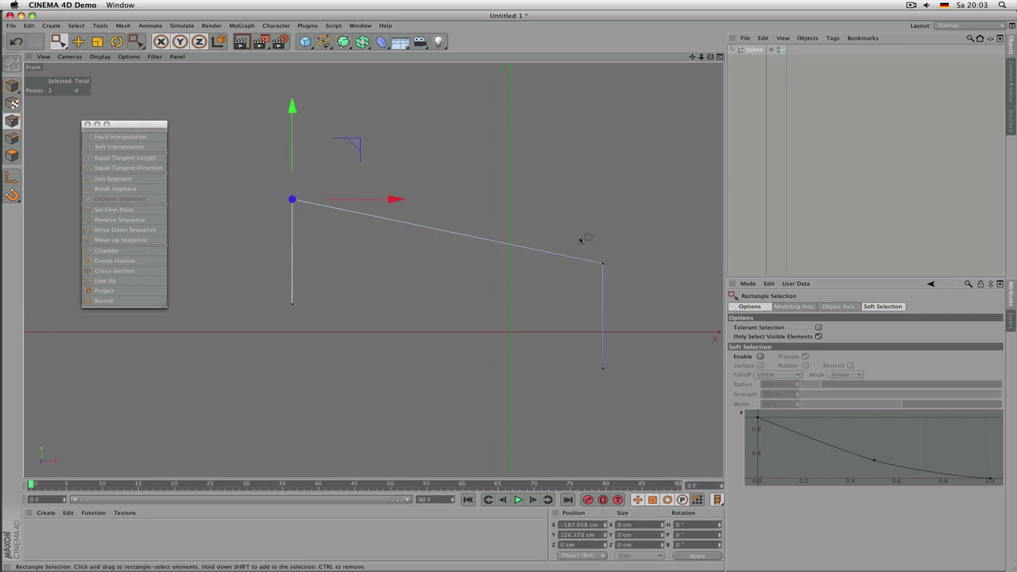
pyautogui.keyDown('shift'); pyautogui.moveTo(579, 236); pyautogui.dragTo(631, 294); pyautogui.keyUp('shift')
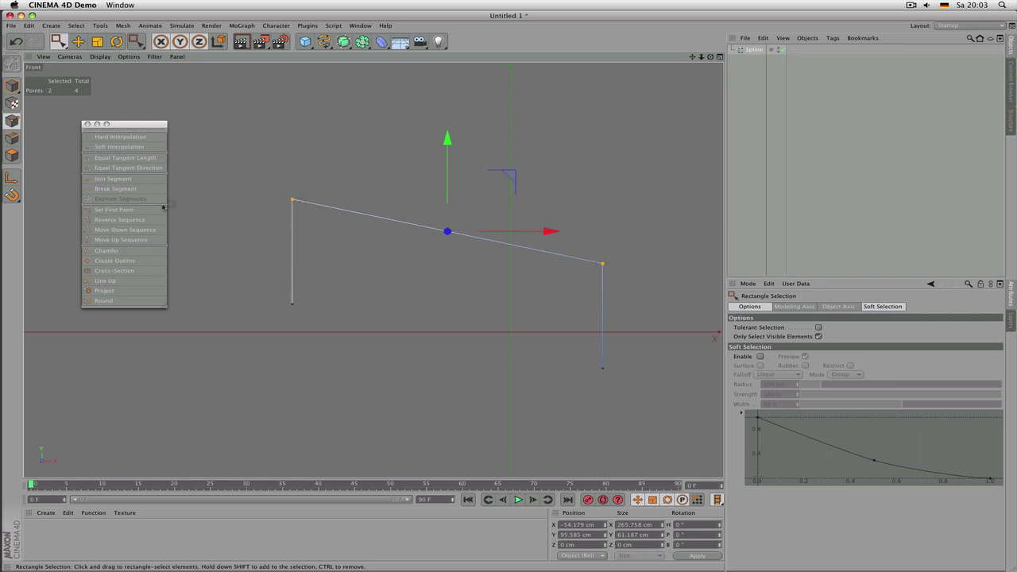
pyautogui.click(112, 251)
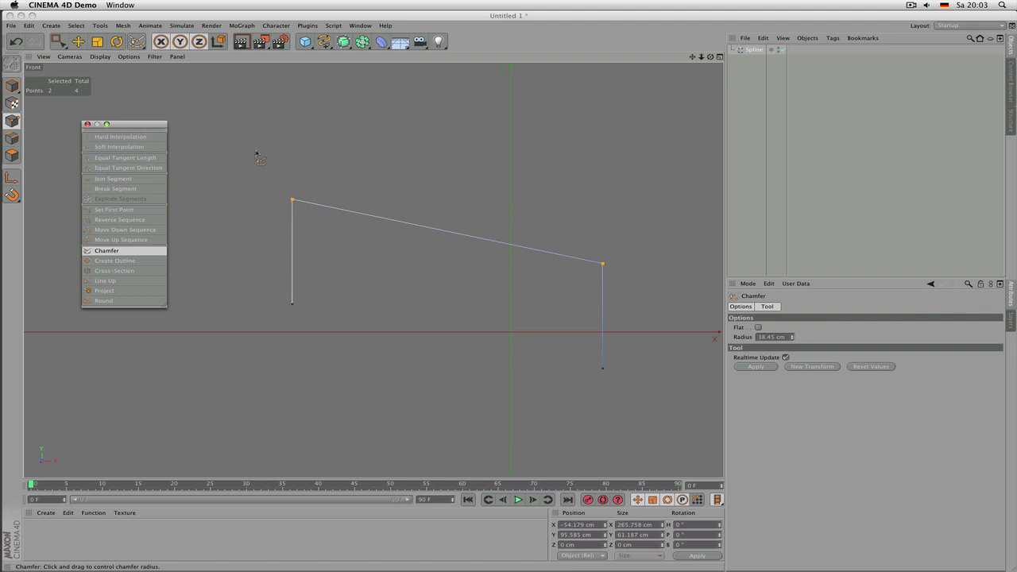
pyautogui.moveTo(256, 153); pyautogui.dragTo(286, 158)
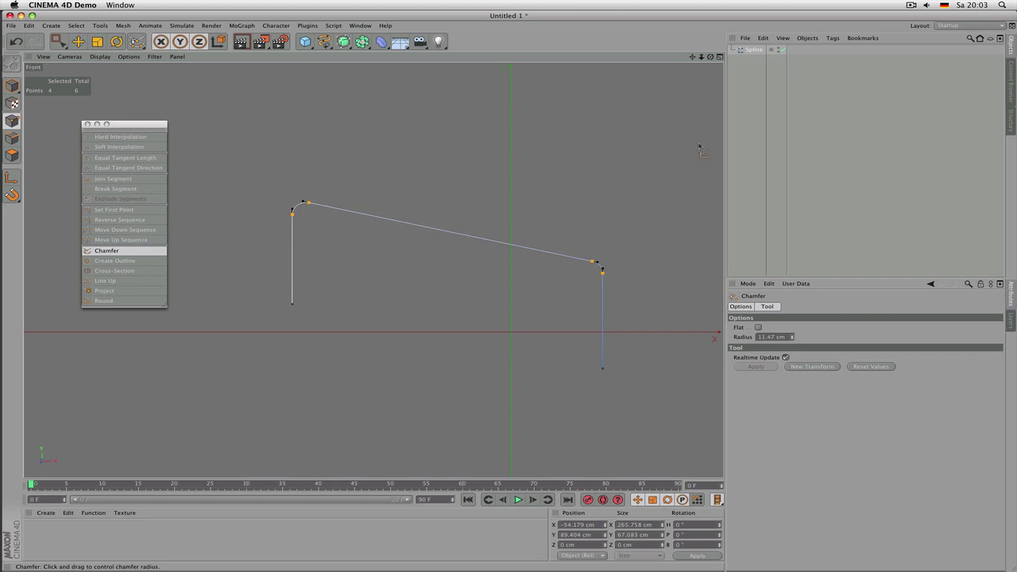
pyautogui.click(744, 146)
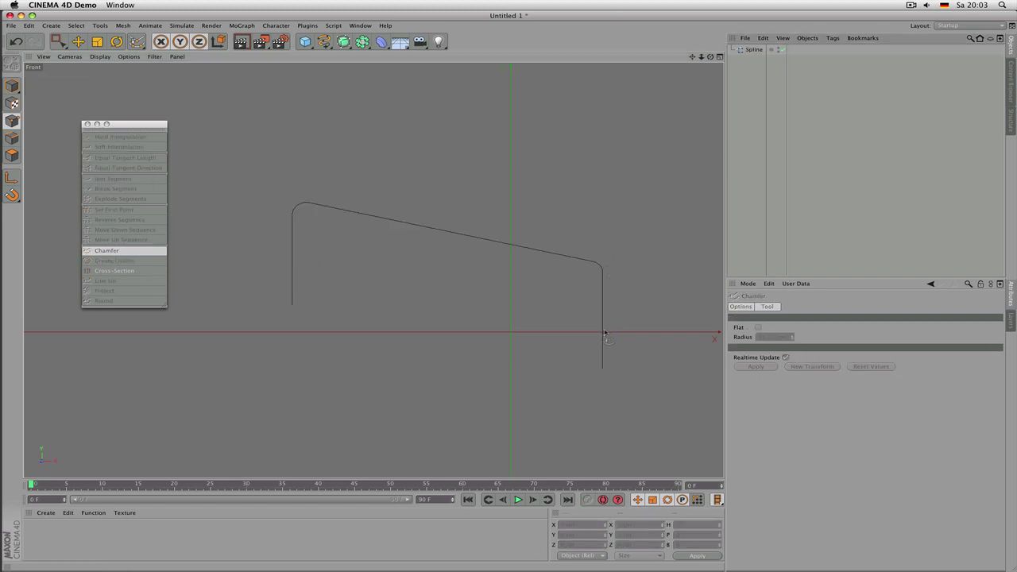
# Step: Rename the spline object to "path"
pyautogui.click(756, 50)
pyautogui.write('pa')
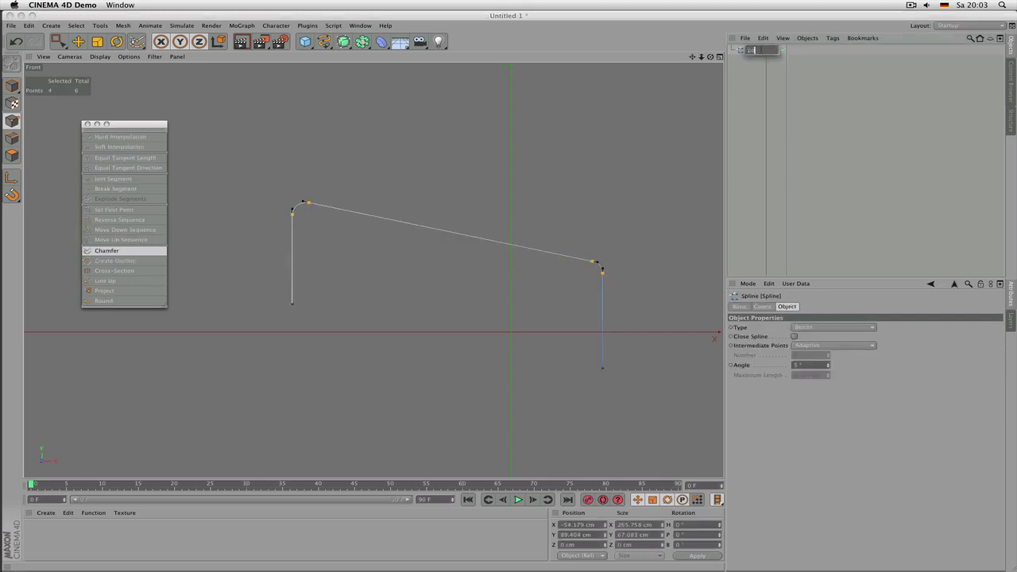
pyautogui.write('th')
pyautogui.press('Return')
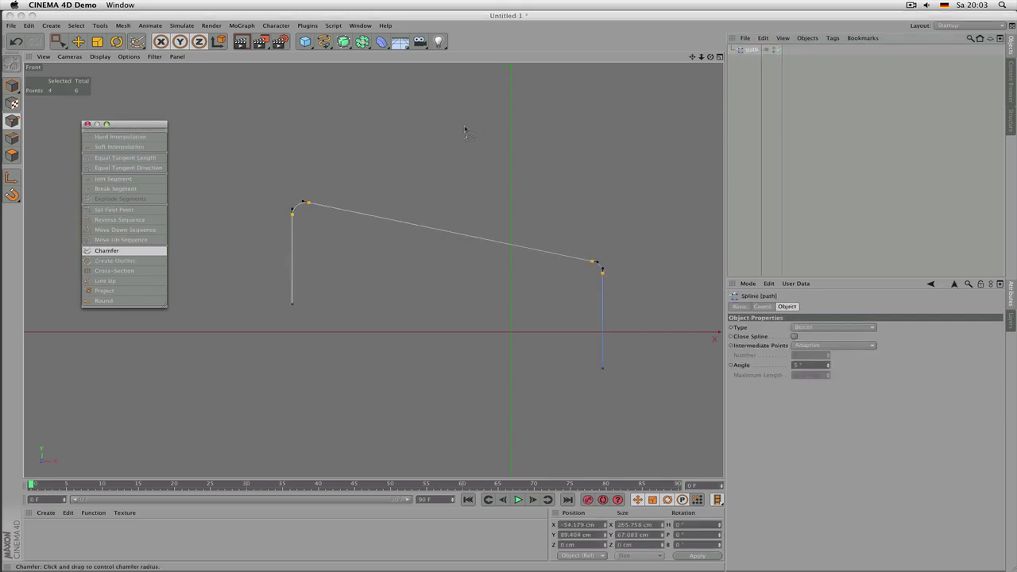
# Step: Switch to the perspective view, frame the whole path at an angle, return to model mode and deselect the path
pyautogui.middleClick(275, 211)
pyautogui.middleClick(286, 153)
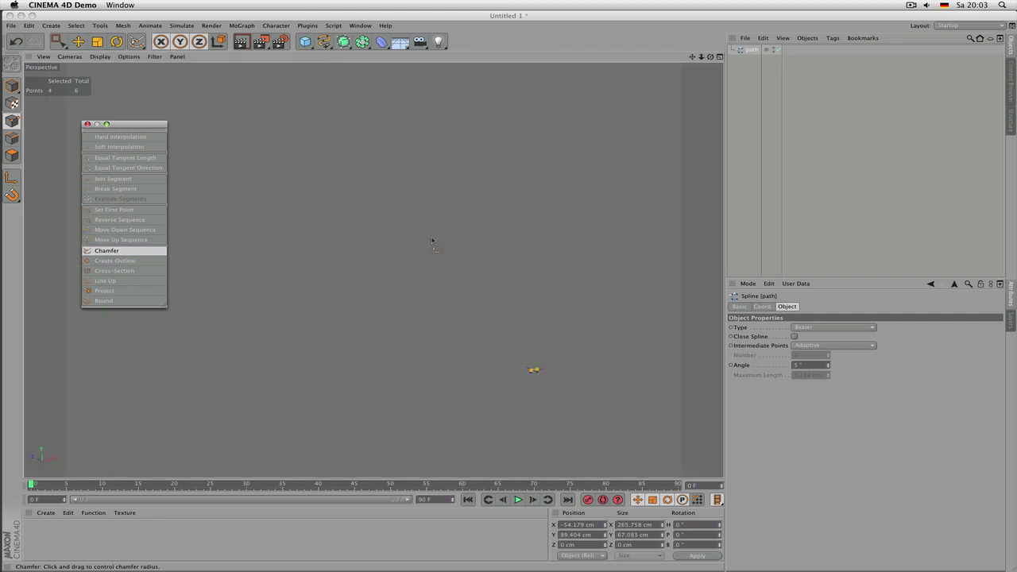
pyautogui.press('s')
pyautogui.scroll(-5, 435, 297)
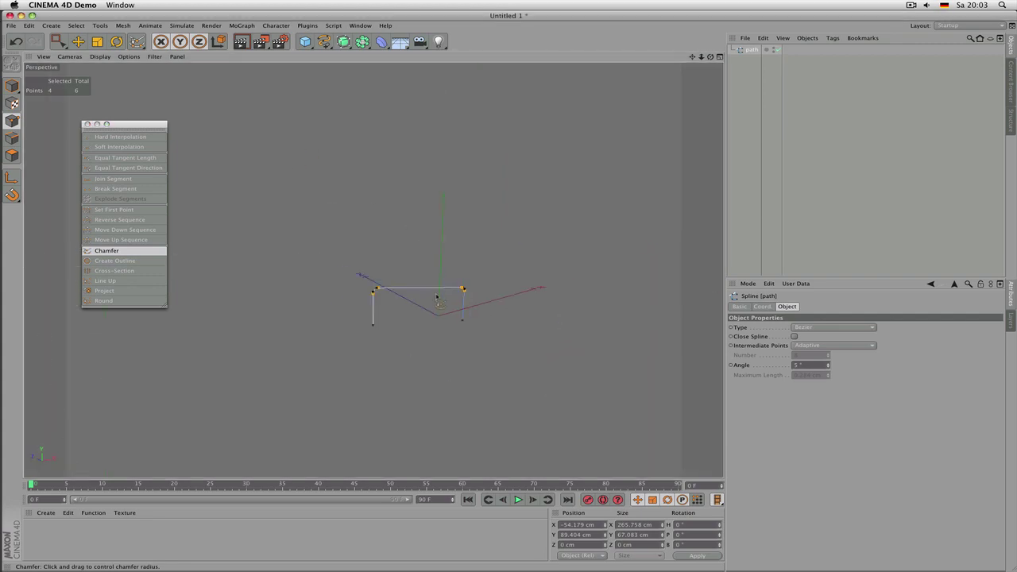
pyautogui.scroll(4, 436, 297)
pyautogui.moveTo(477, 325)
pyautogui.keyDown('alt'); pyautogui.mouseDown()
pyautogui.moveTo(418, 341)
pyautogui.moveTo(488, 313)
pyautogui.mouseUp(); pyautogui.keyUp('alt')
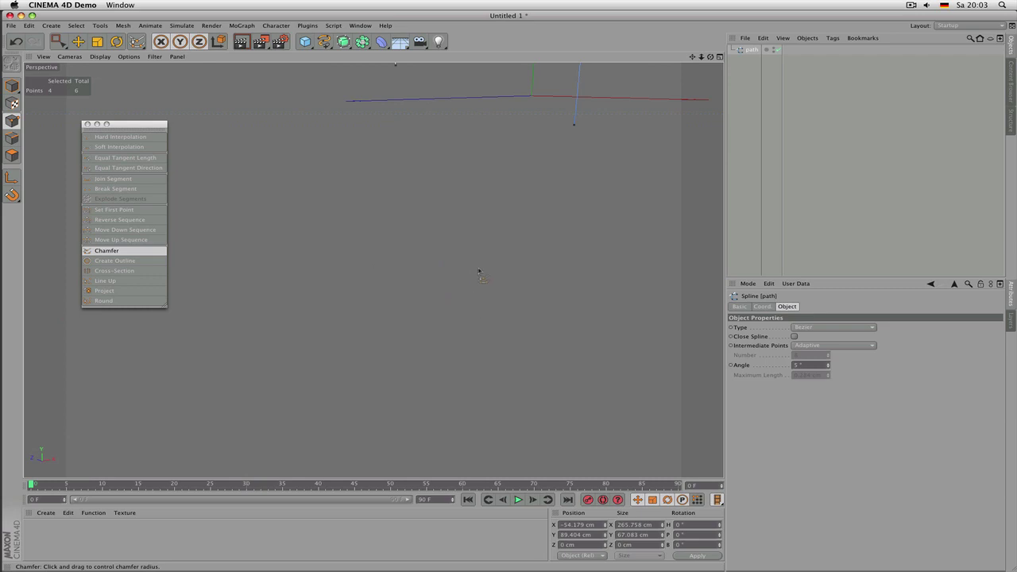
pyautogui.keyDown('alt'); pyautogui.moveTo(479, 271); pyautogui.dragTo(510, 263); pyautogui.keyUp('alt')
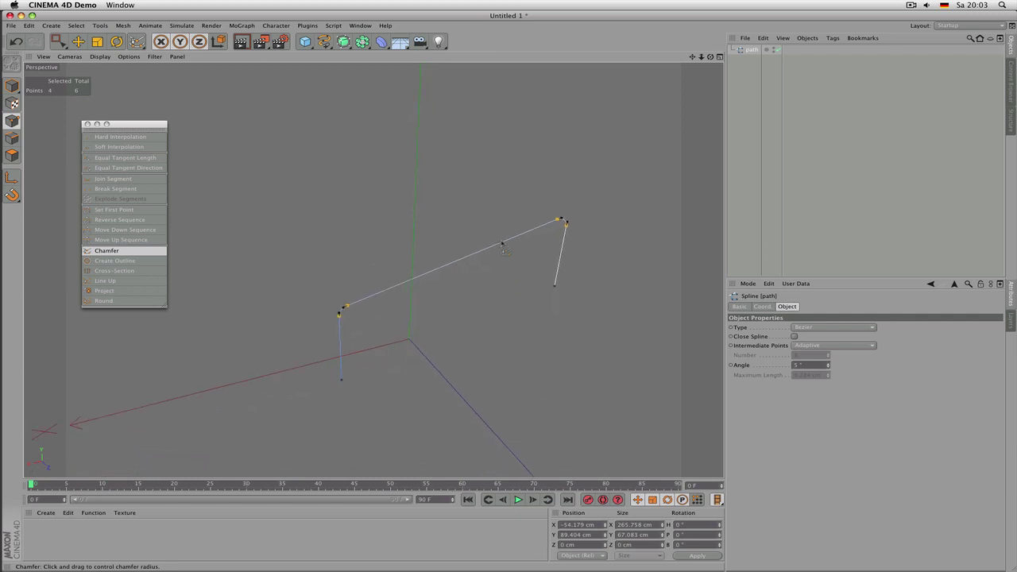
pyautogui.press('Return')
pyautogui.press('space')
pyautogui.click(624, 201)
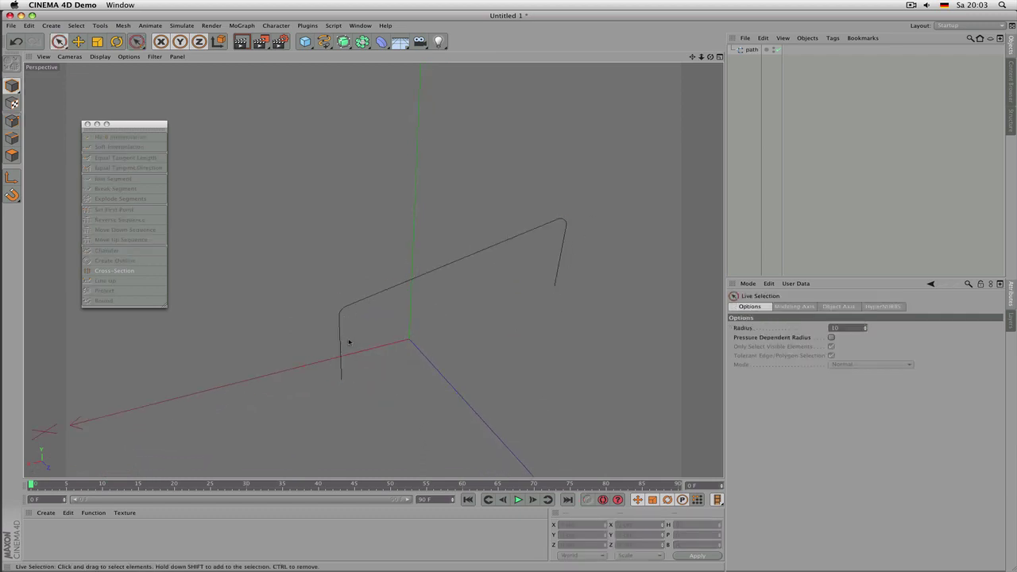
# Step: Add an n-Side spline and set its radius to 1.5 cm
pyautogui.click(325, 42)
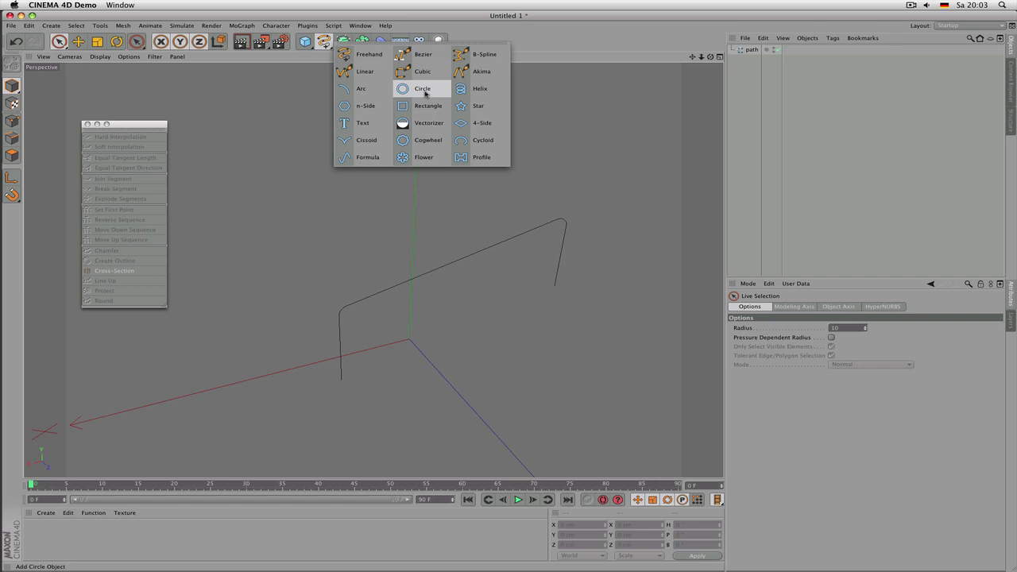
pyautogui.click(363, 107)
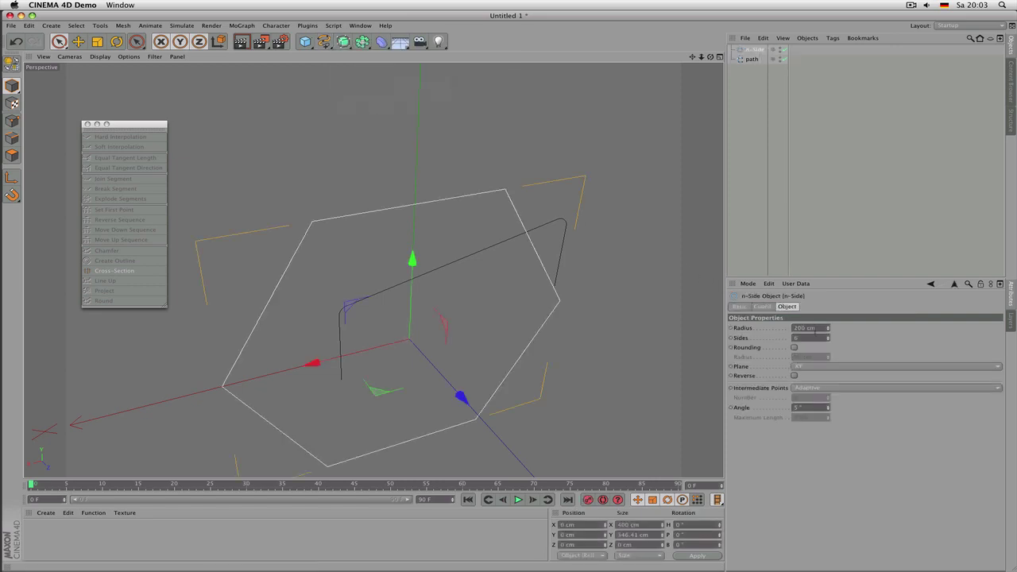
pyautogui.click(804, 328)
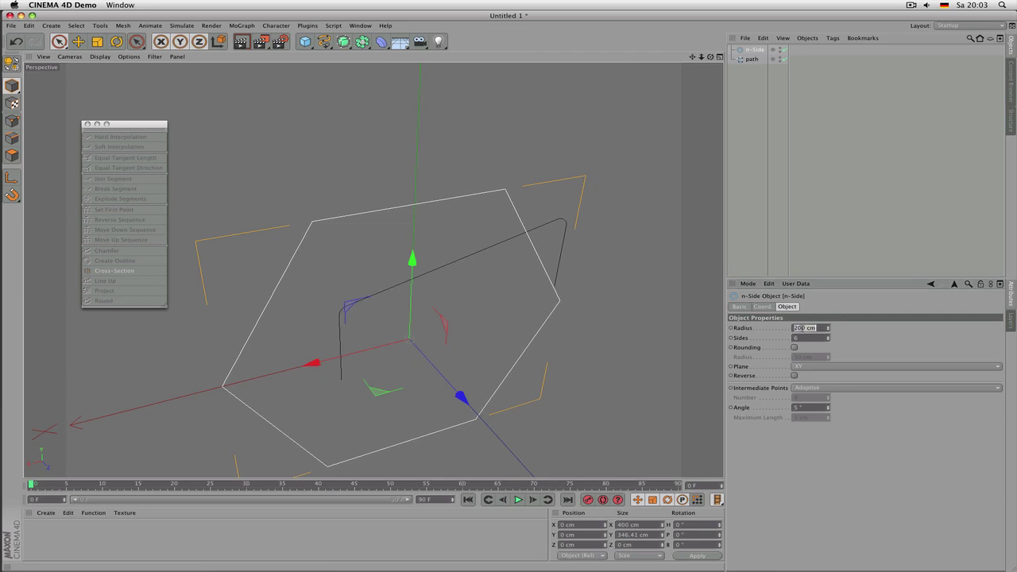
pyautogui.write('1,2')
pyautogui.press('Return')
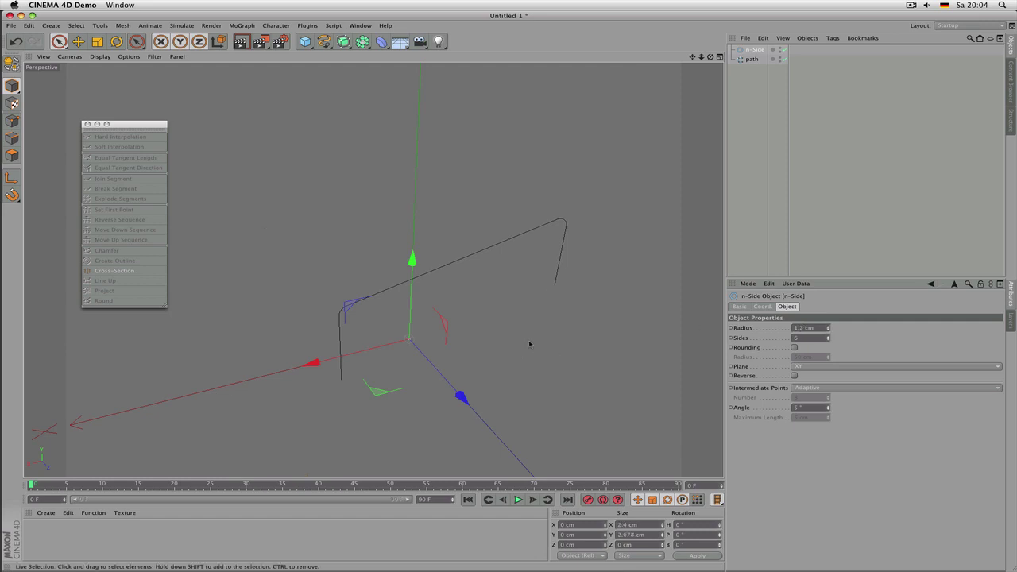
pyautogui.doubleClick(797, 327)
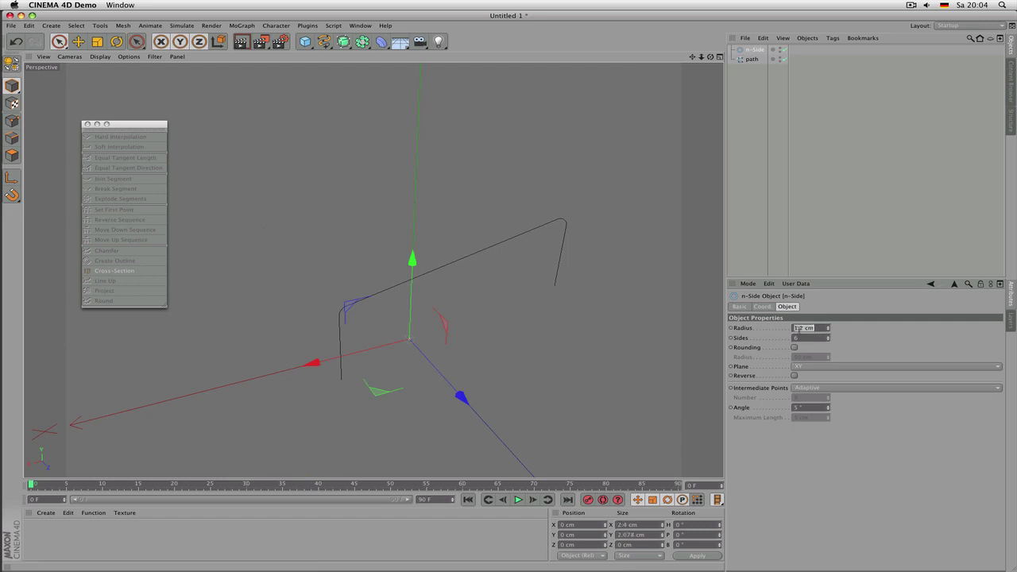
pyautogui.write('1,5')
pyautogui.press('Return')
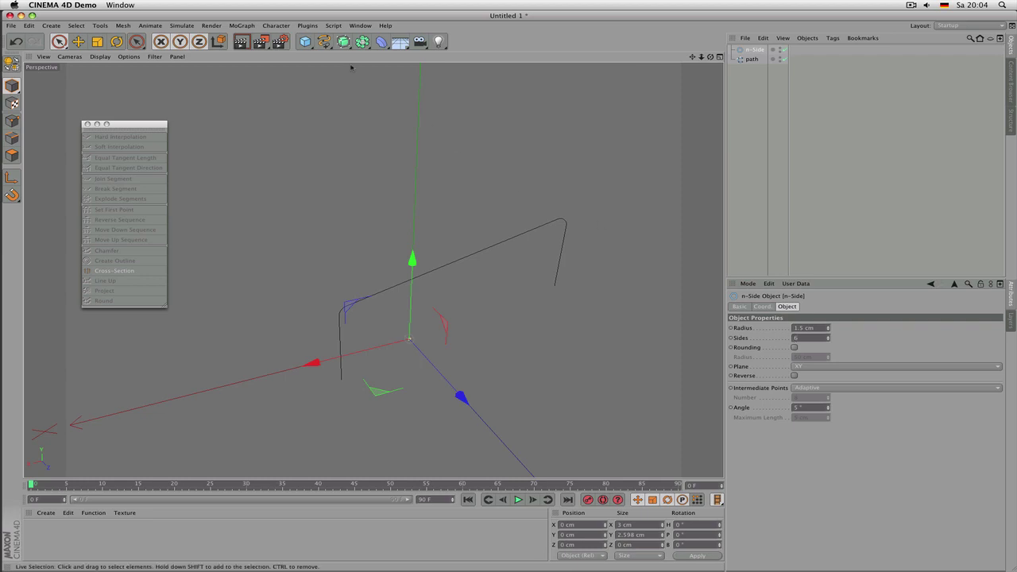
# Step: Create a Sweep NURBS and place the n-Side and path splines inside it, with the n-Side first
pyautogui.click(344, 41)
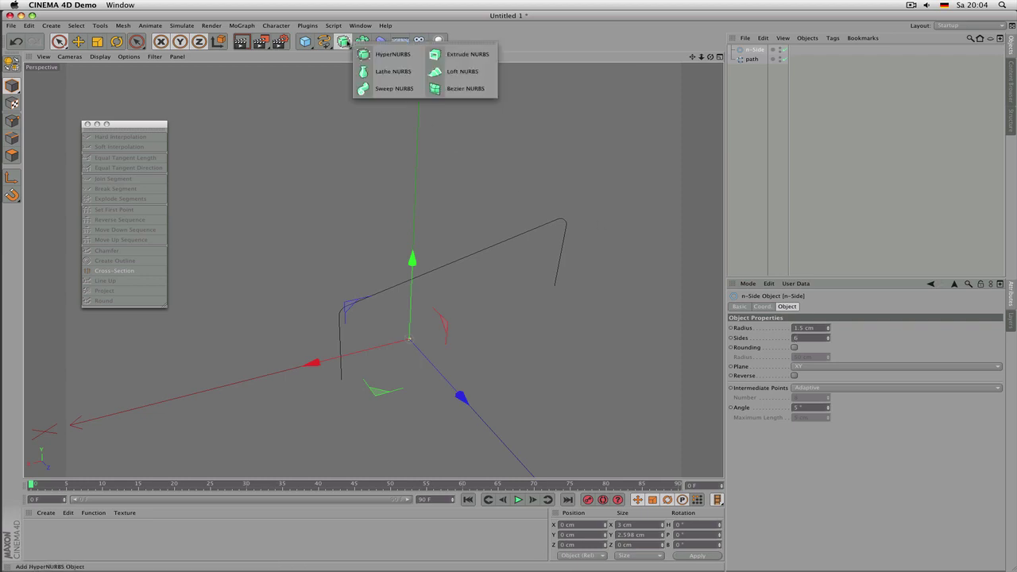
pyautogui.click(393, 88)
pyautogui.moveTo(767, 86); pyautogui.dragTo(756, 51)
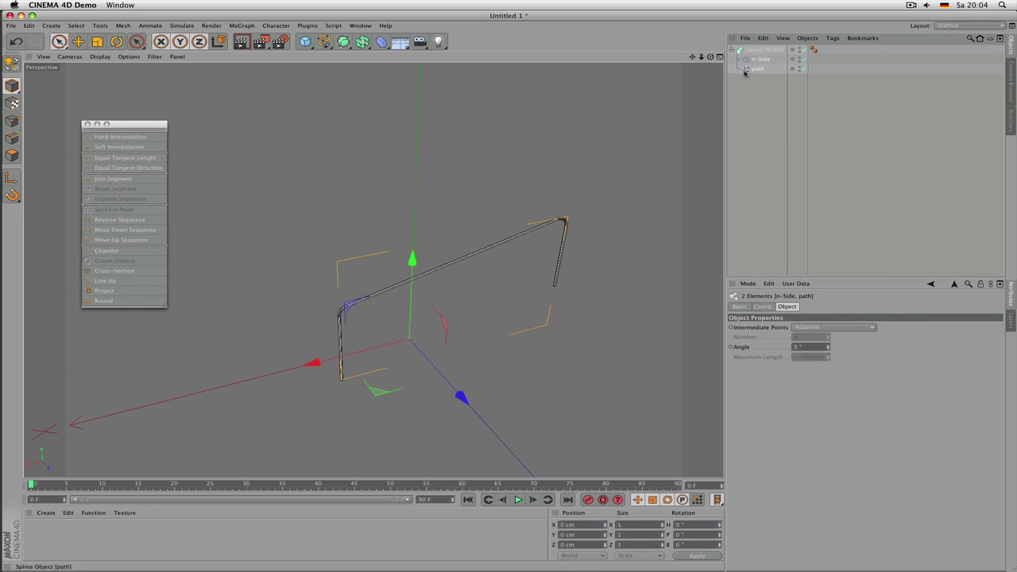
pyautogui.click(755, 69)
pyautogui.click(759, 59)
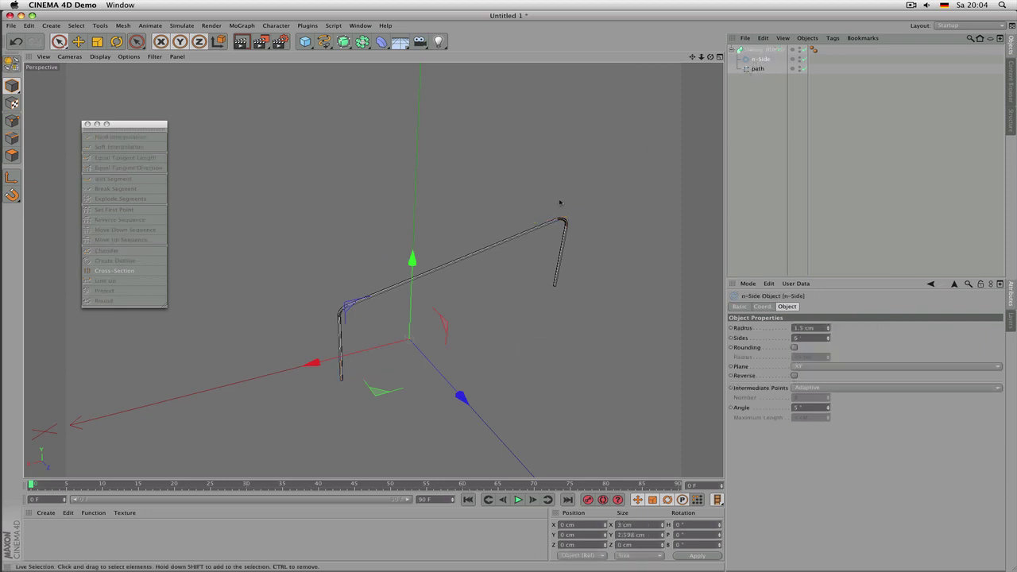
# Step: Rename the n-Side spline to "profile"
pyautogui.scroll(5, 533, 270)
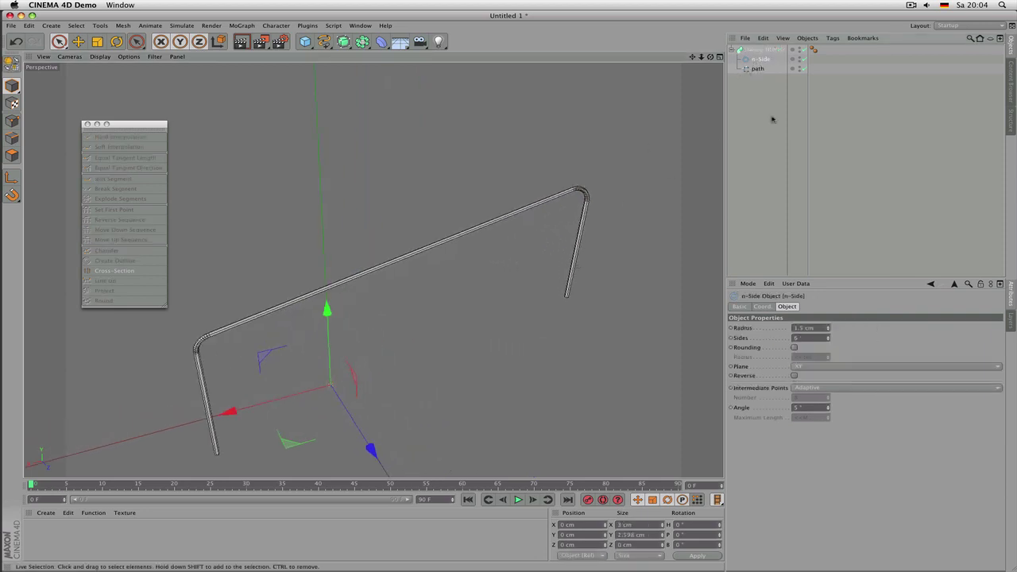
pyautogui.doubleClick(760, 60)
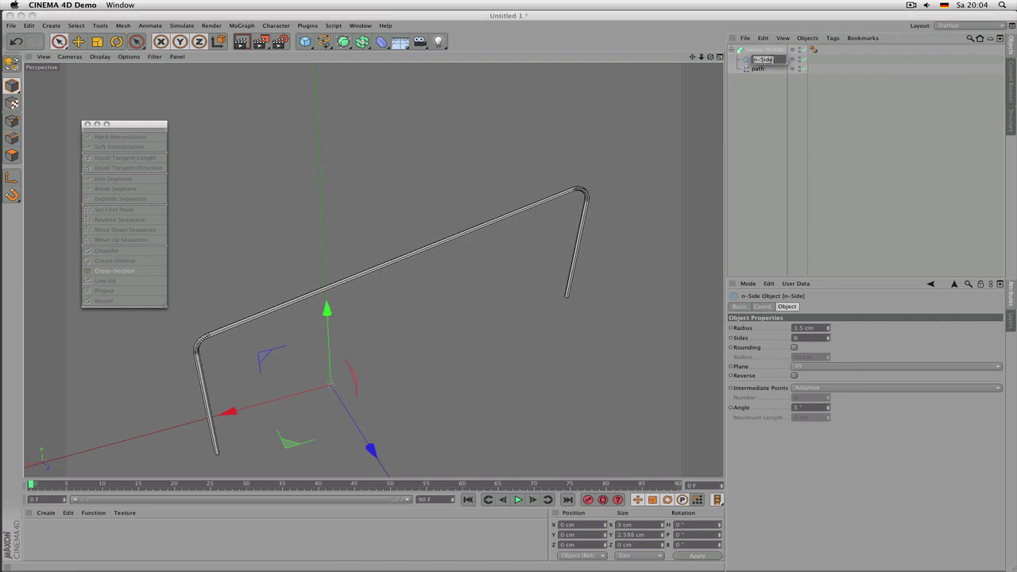
pyautogui.write('rrofile')
pyautogui.press('Return')
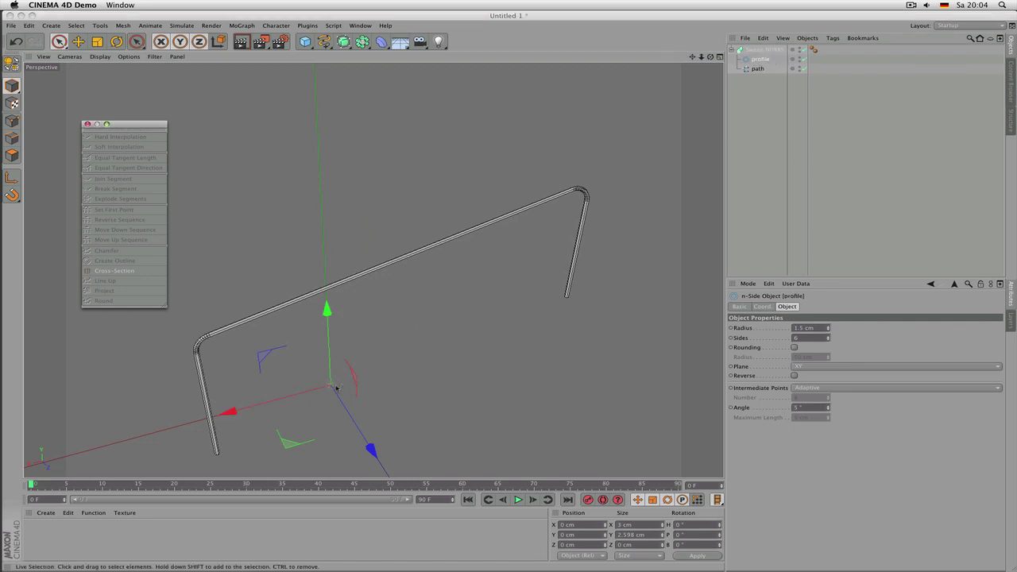
# Step: Try placing the path above the profile inside the Sweep NURBS, and restore the profile-first order
pyautogui.keyDown('alt'); pyautogui.moveTo(321, 354); pyautogui.dragTo(386, 340); pyautogui.keyUp('alt')
pyautogui.click(759, 69)
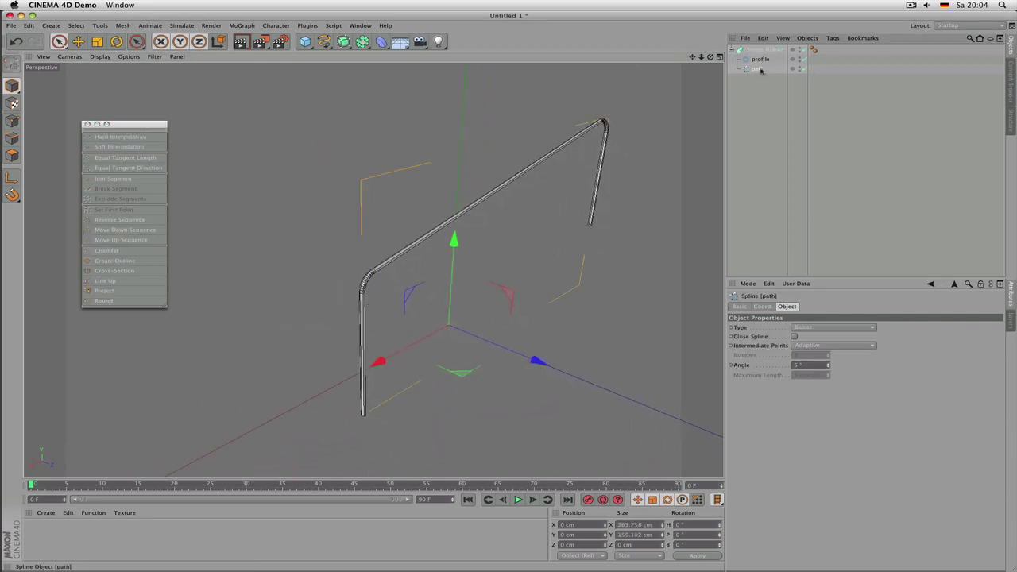
pyautogui.moveTo(759, 62); pyautogui.dragTo(759, 55)
pyautogui.scroll(-3, 518, 213)
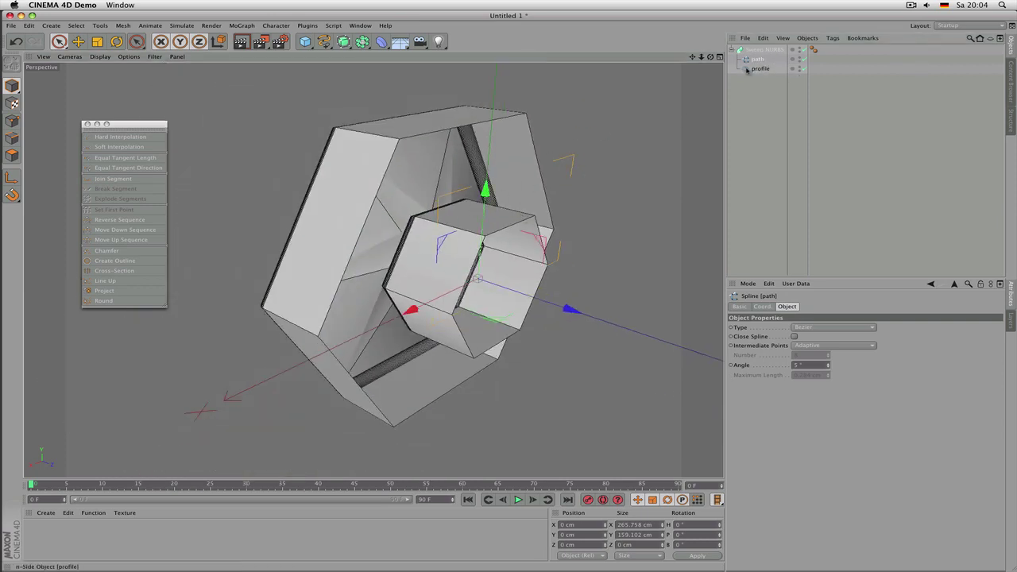
pyautogui.moveTo(754, 69); pyautogui.dragTo(759, 59)
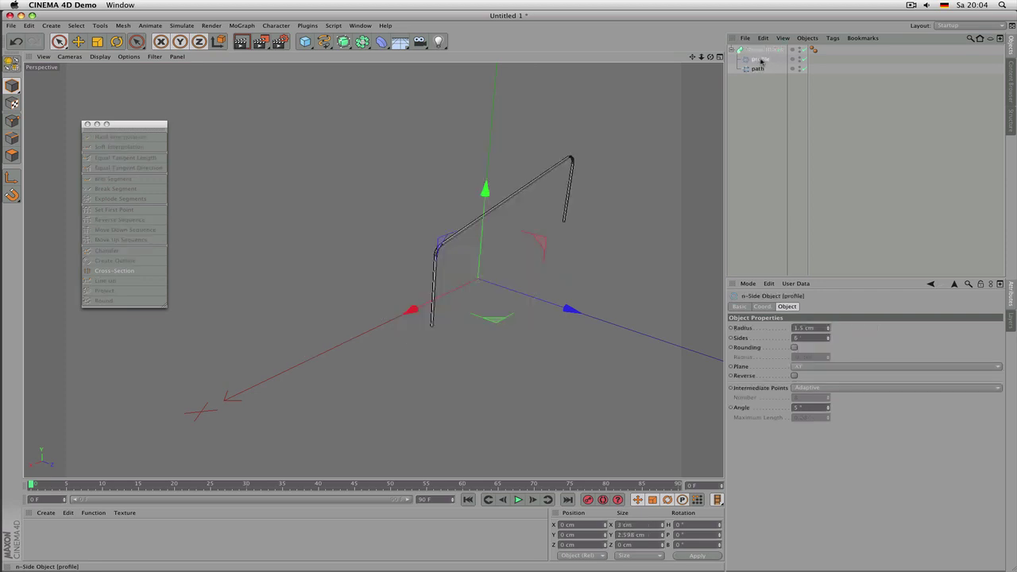
# Step: Set the profile spline's number of sides to 8
pyautogui.keyDown('alt'); pyautogui.moveTo(633, 142); pyautogui.dragTo(692, 141, button='right'); pyautogui.keyUp('alt')
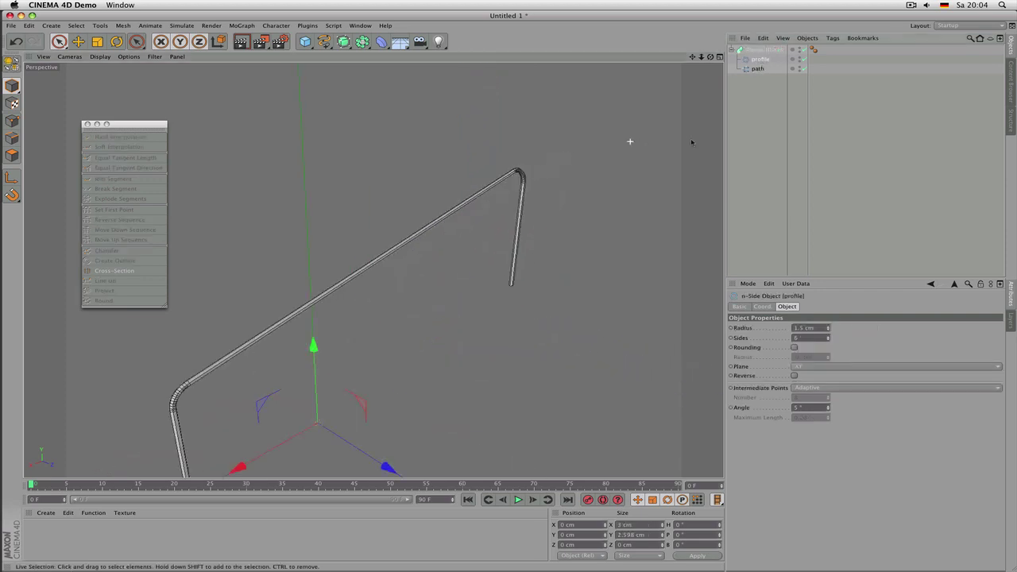
pyautogui.keyDown('alt'); pyautogui.moveTo(527, 208); pyautogui.dragTo(444, 185); pyautogui.keyUp('alt')
pyautogui.keyDown('alt'); pyautogui.moveTo(359, 235); pyautogui.dragTo(390, 233, button='right'); pyautogui.keyUp('alt')
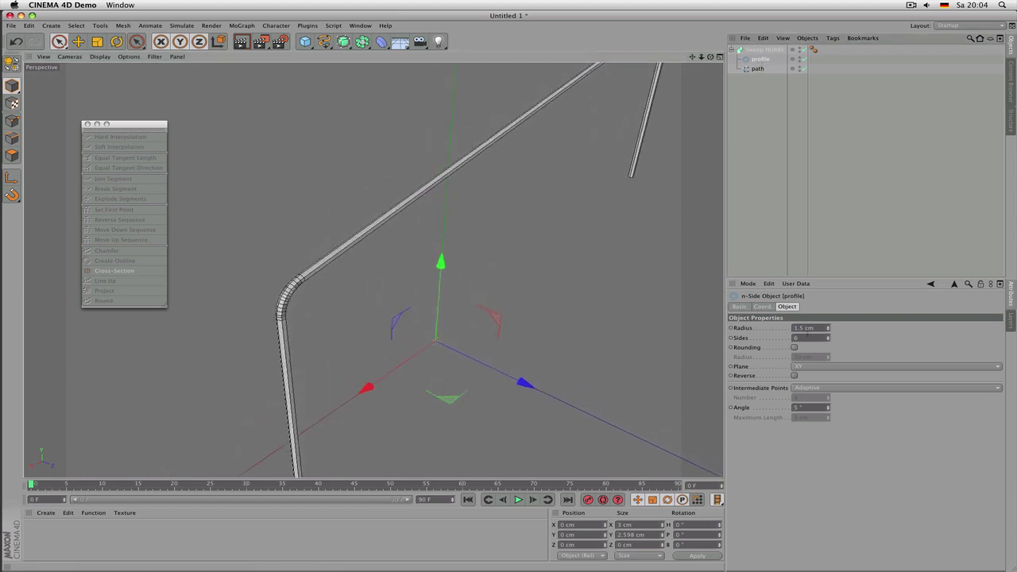
pyautogui.doubleClick(809, 338)
pyautogui.write('7')
pyautogui.press('Return')
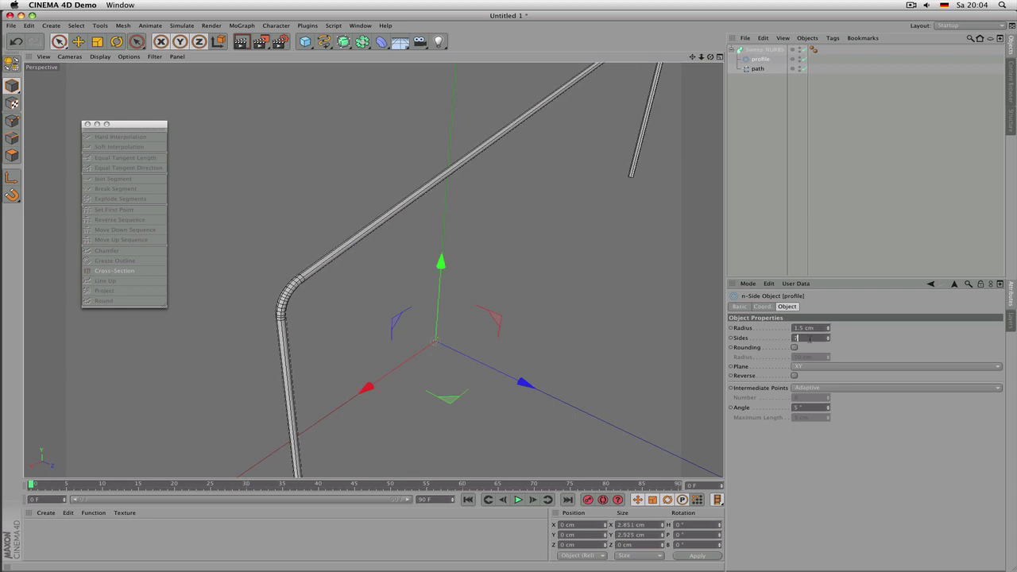
pyautogui.press('Up')
pyautogui.press('Up')
pyautogui.press('Up')
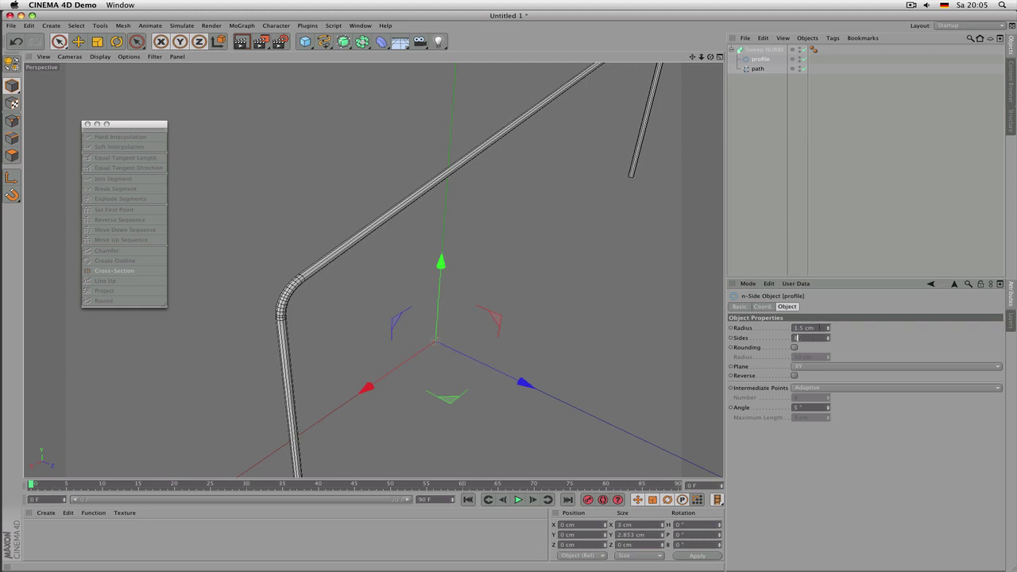
pyautogui.click(819, 327)
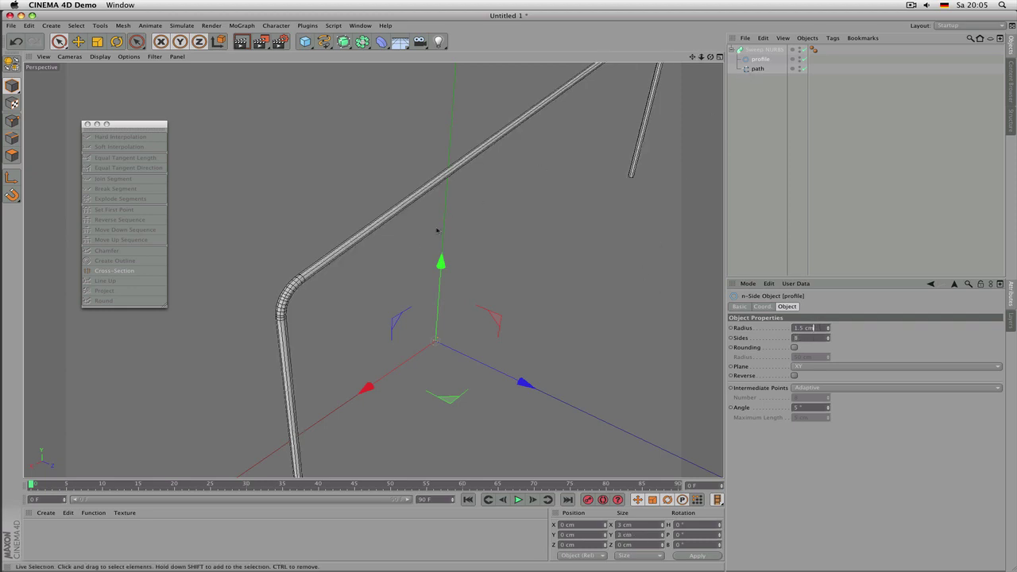
# Step: Set the path spline's adaptive intermediate point angle to 14° to reduce the segments in the tube's bends
pyautogui.keyDown('alt'); pyautogui.moveTo(393, 282); pyautogui.dragTo(277, 262); pyautogui.keyUp('alt')
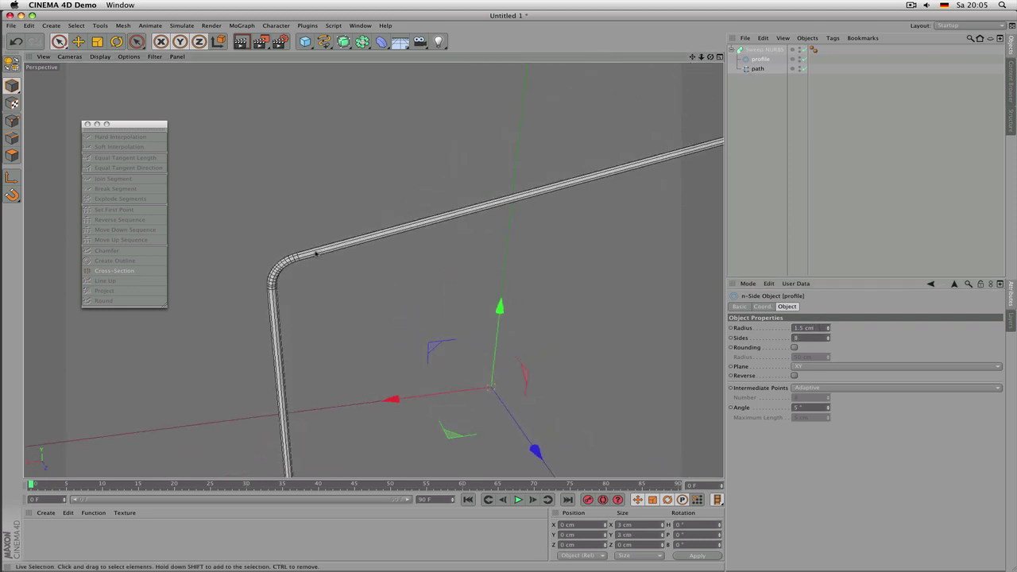
pyautogui.keyDown('alt'); pyautogui.moveTo(325, 254); pyautogui.dragTo(277, 287, button='right'); pyautogui.keyUp('alt')
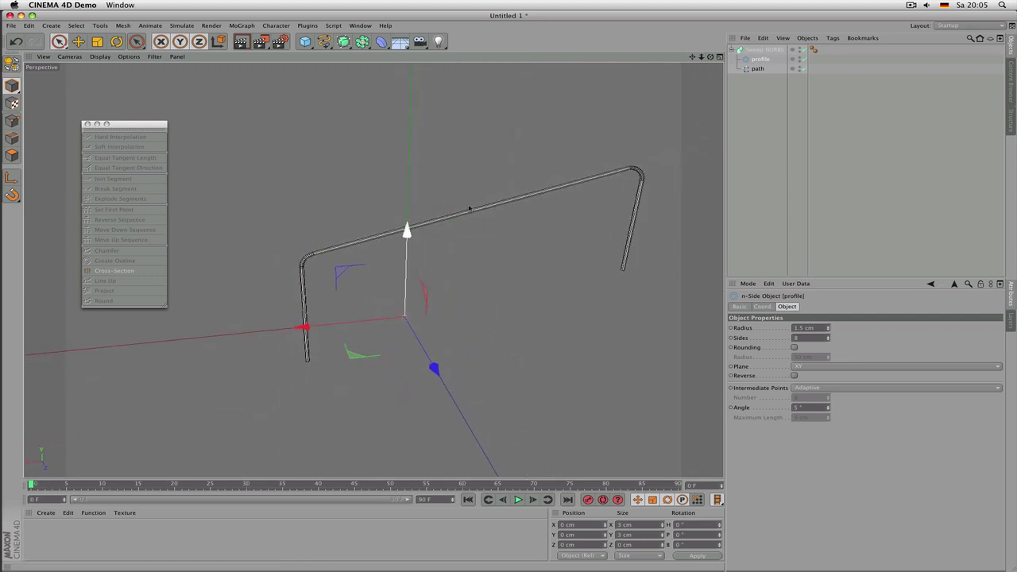
pyautogui.click(757, 69)
pyautogui.keyDown('alt'); pyautogui.moveTo(527, 182); pyautogui.dragTo(506, 201); pyautogui.keyUp('alt')
pyautogui.keyDown('alt'); pyautogui.moveTo(506, 201); pyautogui.dragTo(529, 202, button='right'); pyautogui.keyUp('alt')
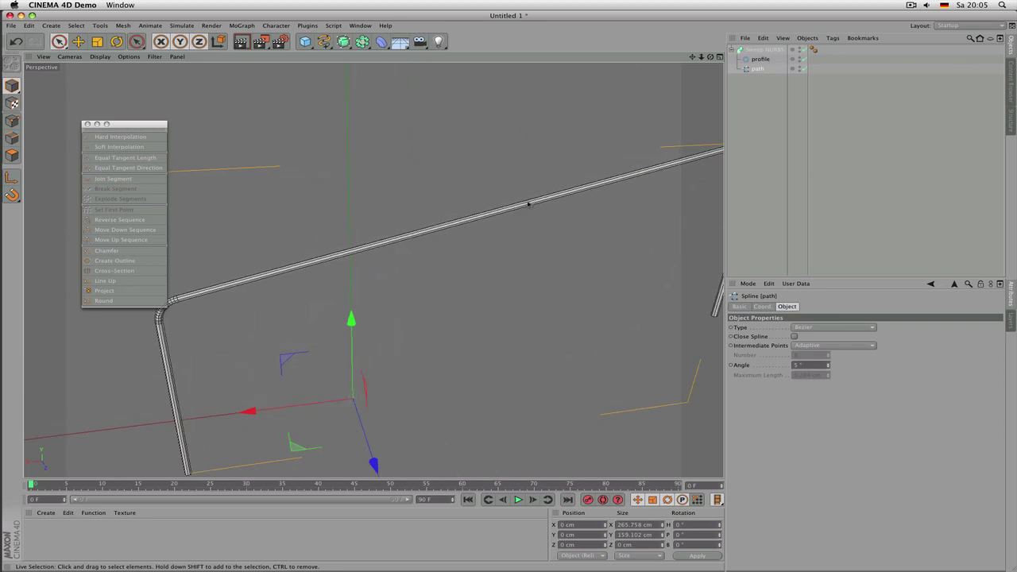
pyautogui.keyDown('alt'); pyautogui.moveTo(448, 219); pyautogui.dragTo(513, 209, button='middle'); pyautogui.keyUp('alt')
pyautogui.doubleClick(811, 364)
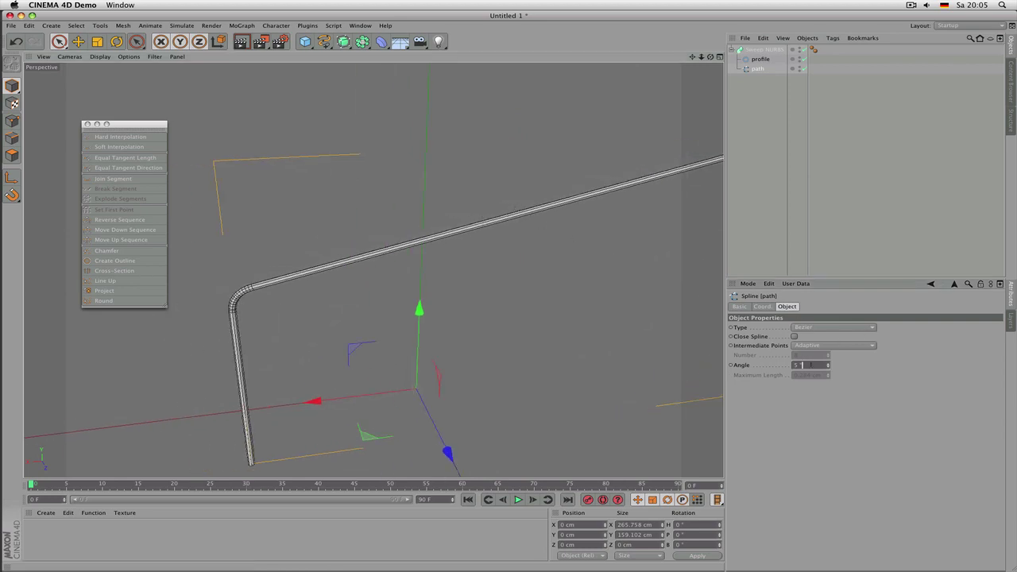
pyautogui.write('11')
pyautogui.keyDown('alt'); pyautogui.moveTo(372, 269); pyautogui.dragTo(260, 279); pyautogui.keyUp('alt')
pyautogui.keyDown('alt'); pyautogui.moveTo(244, 291); pyautogui.dragTo(379, 299, button='right'); pyautogui.keyUp('alt')
pyautogui.keyDown('alt'); pyautogui.moveTo(378, 299); pyautogui.dragTo(422, 253, button='middle'); pyautogui.keyUp('alt')
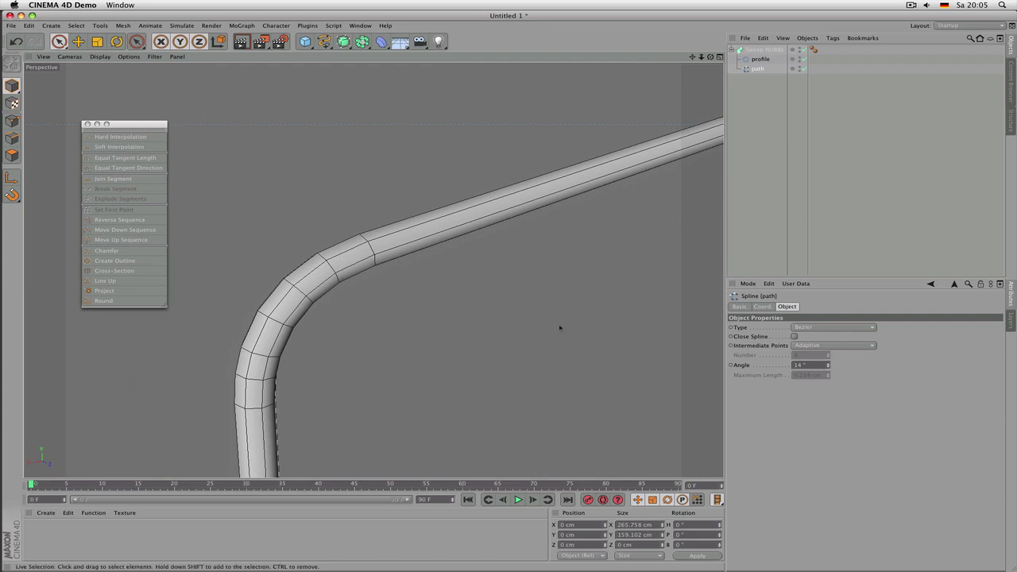
pyautogui.keyDown('alt'); pyautogui.moveTo(378, 256); pyautogui.dragTo(300, 318, button='right'); pyautogui.keyUp('alt')
pyautogui.keyDown('alt'); pyautogui.moveTo(360, 279); pyautogui.dragTo(402, 276); pyautogui.keyUp('alt')
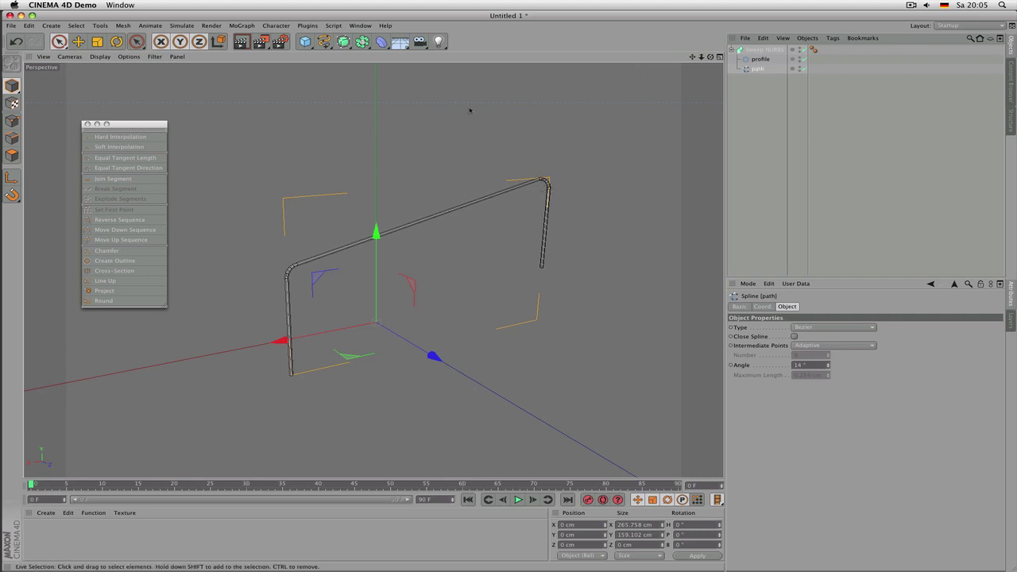
# Step: In point mode, rectangle-select the four points at the path's two upper bends and lower them about 5 cm along Y
pyautogui.click(12, 121)
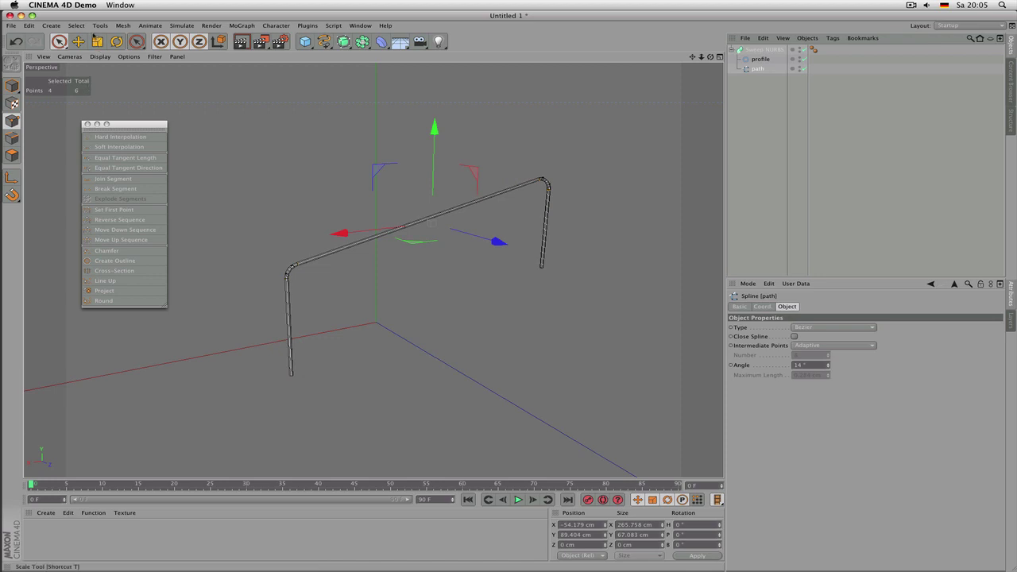
pyautogui.moveTo(58, 46); pyautogui.dragTo(119, 68)
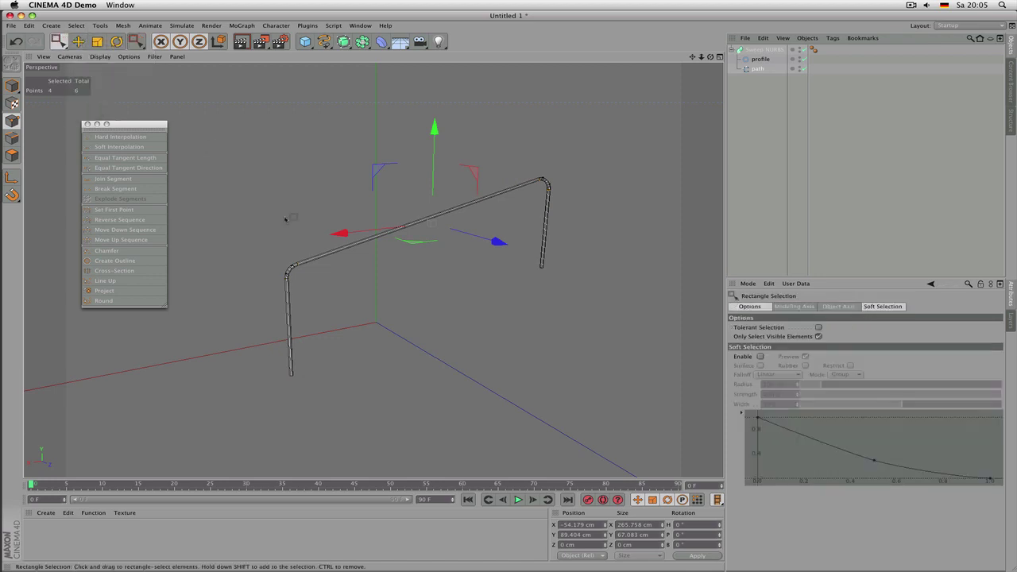
pyautogui.moveTo(247, 234); pyautogui.dragTo(309, 287)
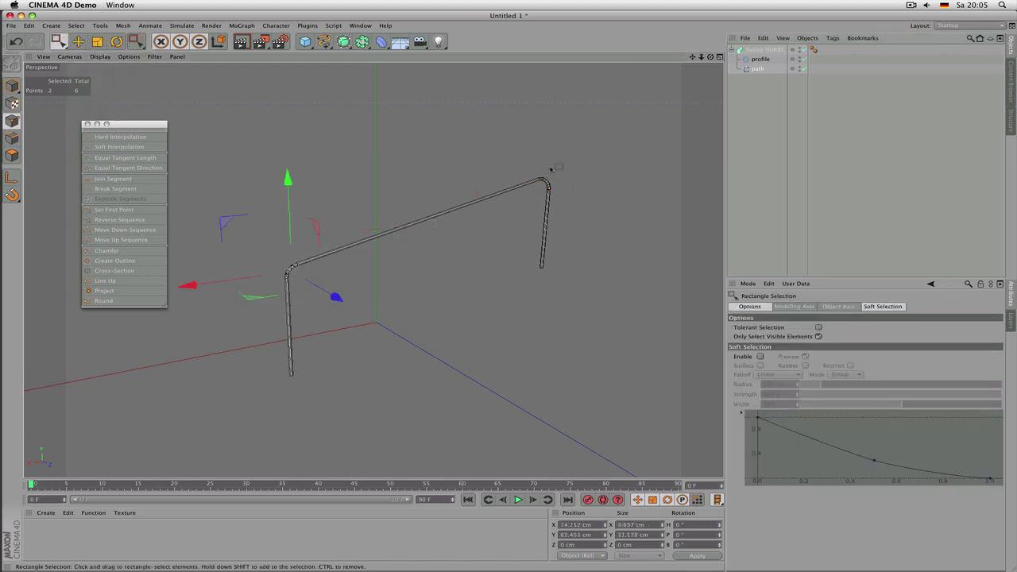
pyautogui.keyDown('shift'); pyautogui.moveTo(521, 155); pyautogui.dragTo(569, 205); pyautogui.keyUp('shift')
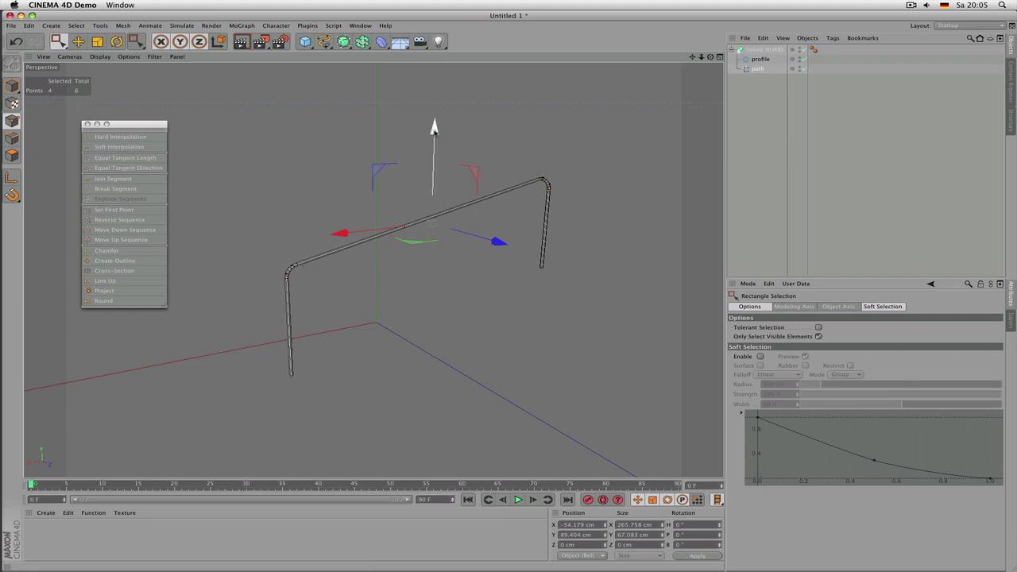
pyautogui.moveTo(434, 132)
pyautogui.mouseDown()
pyautogui.moveTo(440, 160)
pyautogui.moveTo(435, 143)
pyautogui.moveTo(430, 158)
pyautogui.moveTo(433, 136)
pyautogui.mouseUp()
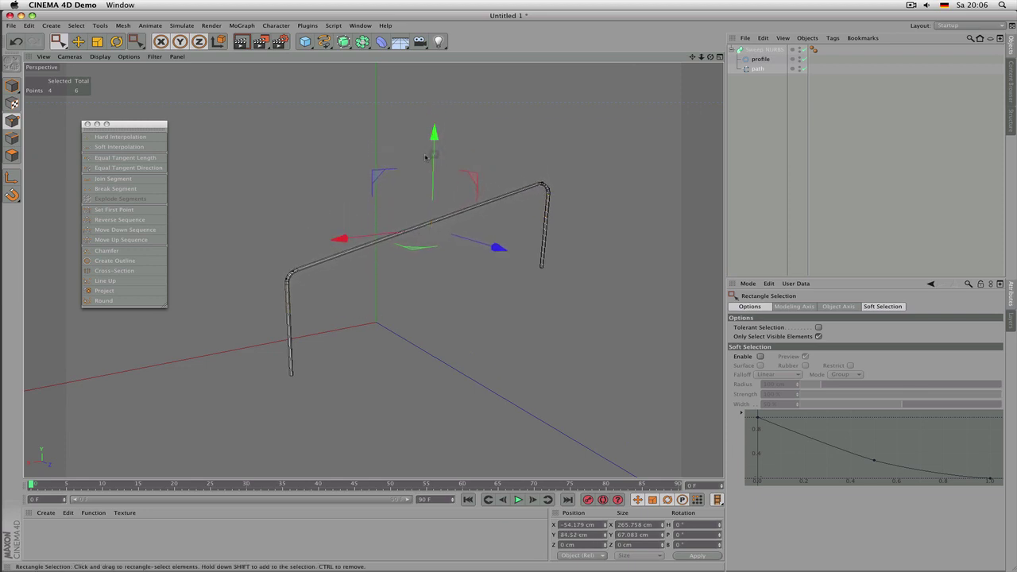
# Step: Select the three points of the path's near leg and move them along X to about 3.7 cm, shortening the crossbar
pyautogui.moveTo(247, 227); pyautogui.dragTo(320, 427)
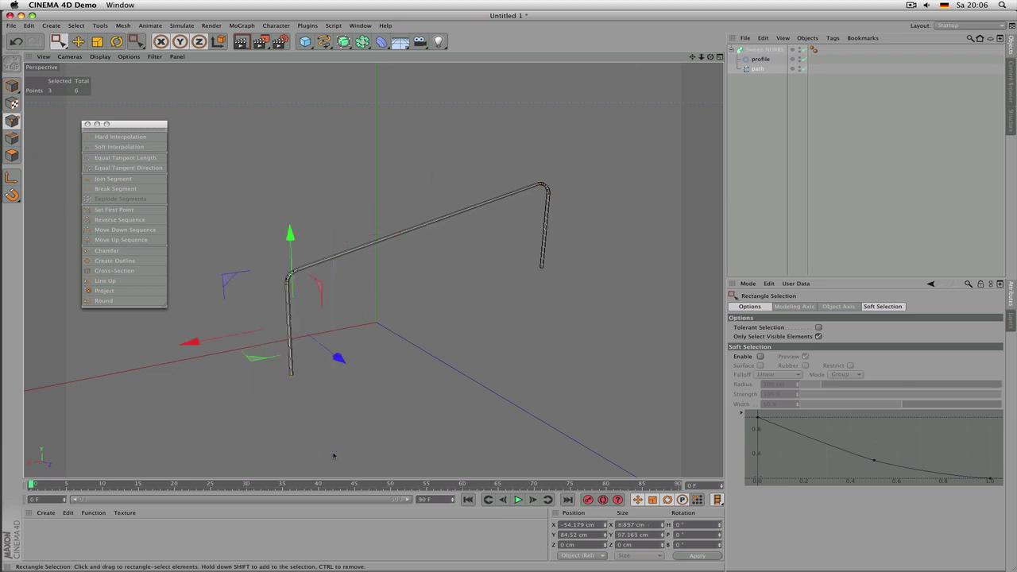
pyautogui.moveTo(191, 341); pyautogui.dragTo(464, 306)
pyautogui.keyDown('alt'); pyautogui.moveTo(463, 306); pyautogui.dragTo(437, 277); pyautogui.keyUp('alt')
pyautogui.scroll(3, 402, 270)
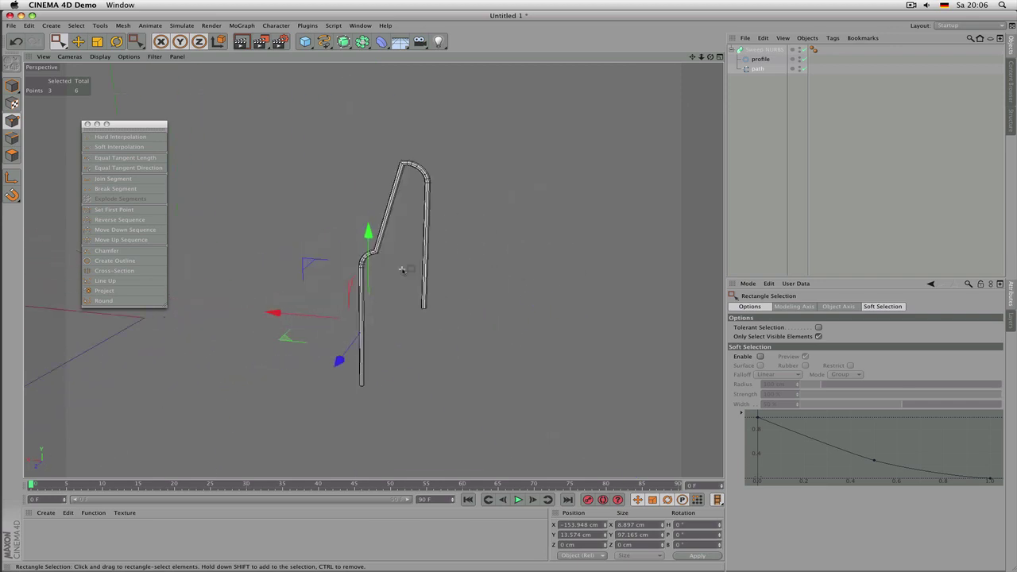
pyautogui.scroll(3, 386, 268)
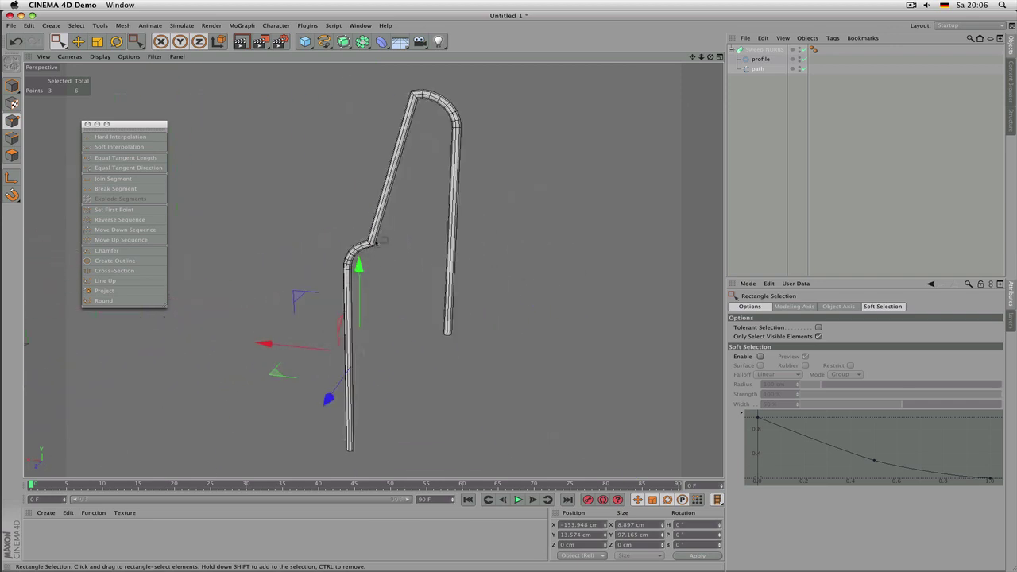
pyautogui.scroll(-3, 362, 274)
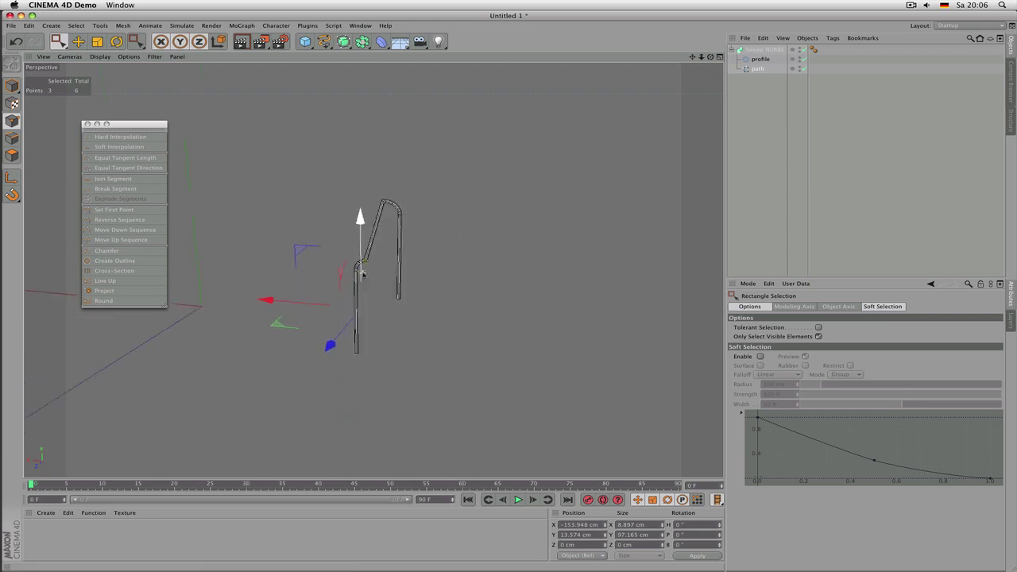
pyautogui.moveTo(315, 303); pyautogui.dragTo(167, 291)
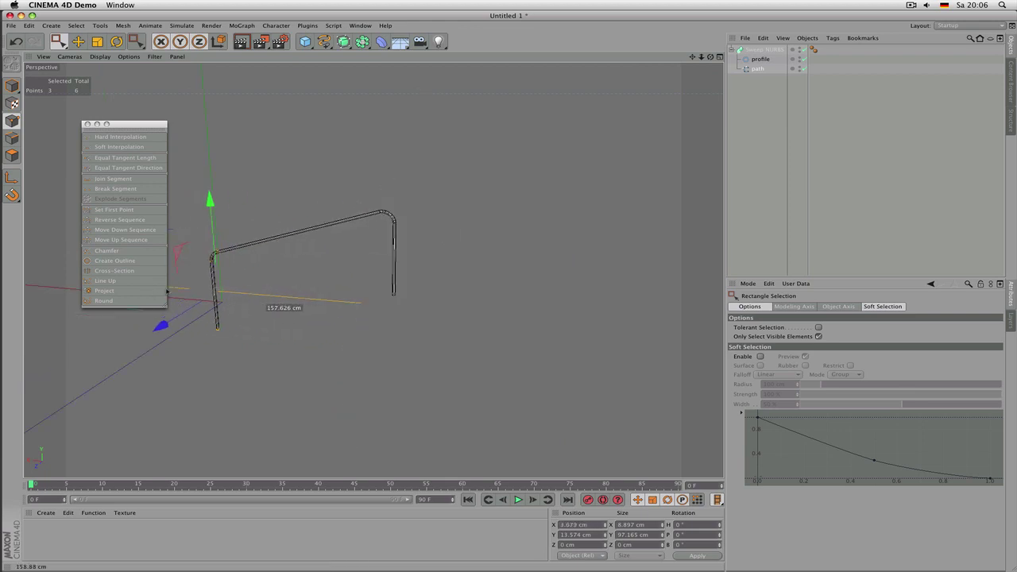
pyautogui.keyDown('alt'); pyautogui.moveTo(236, 301); pyautogui.dragTo(419, 274); pyautogui.keyUp('alt')
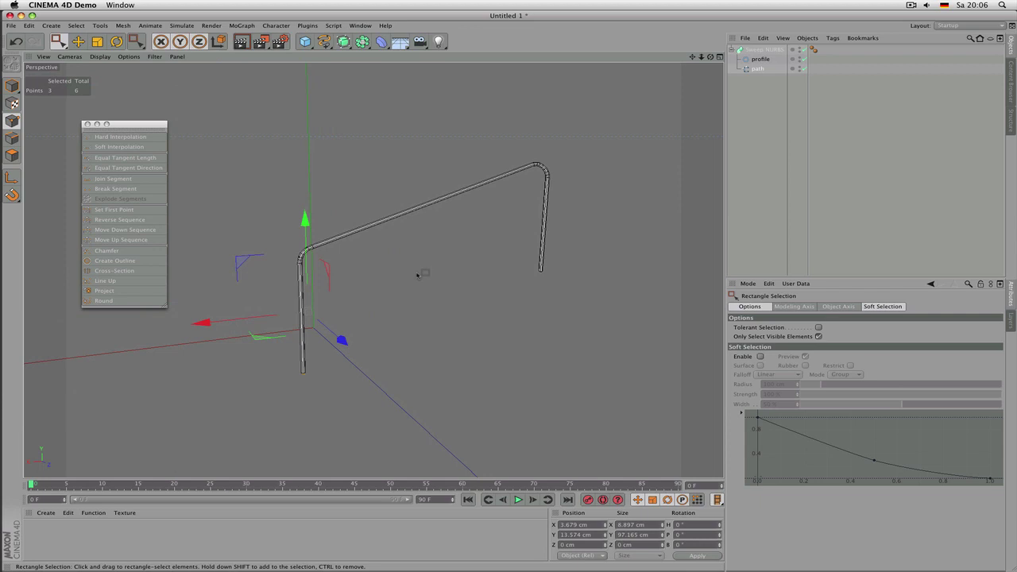
# Step: Try the ZY and XZ planes for the profile spline and return its plane to XY
pyautogui.click(776, 50)
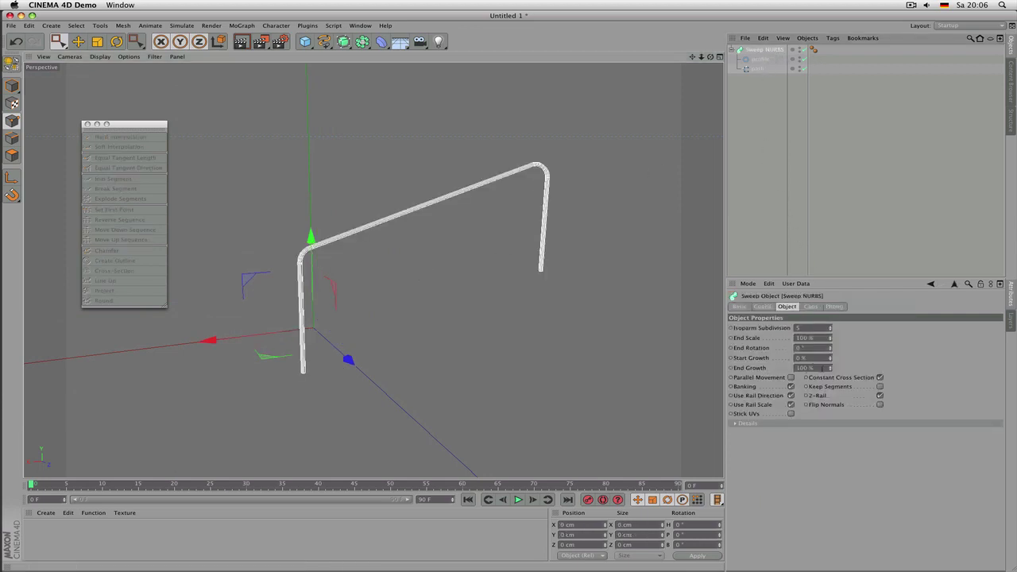
pyautogui.click(759, 58)
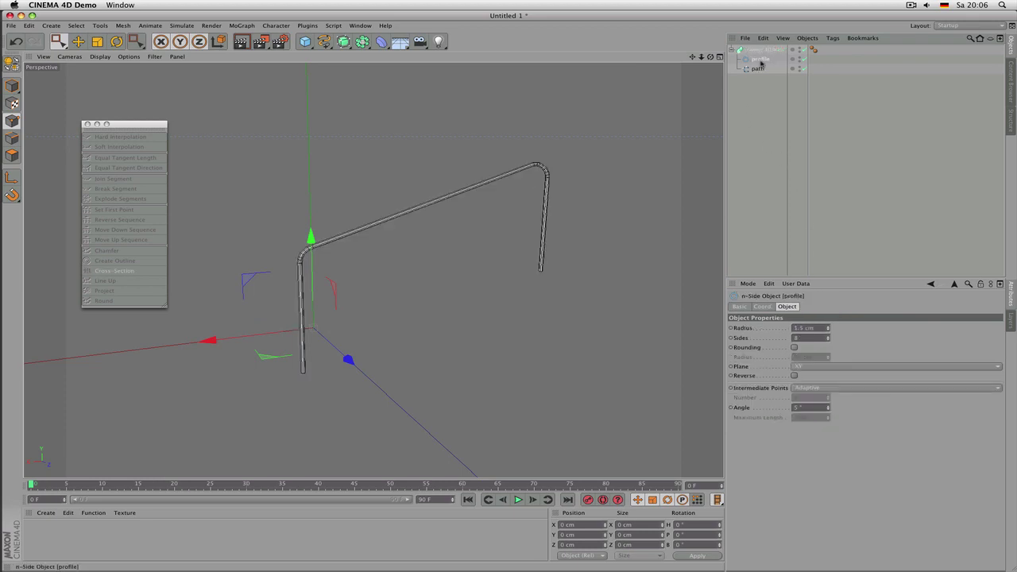
pyautogui.click(797, 367)
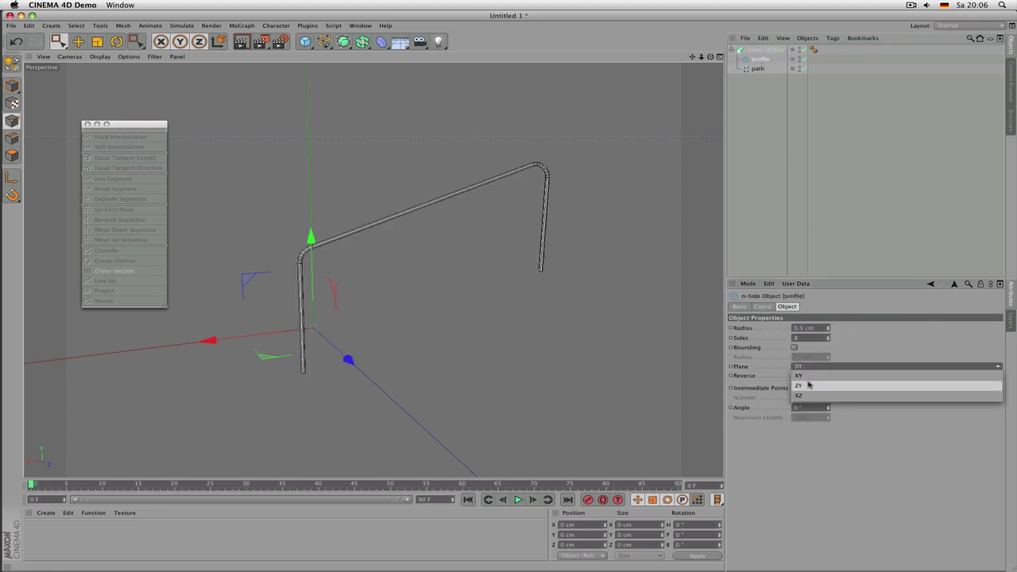
pyautogui.click(809, 385)
pyautogui.click(807, 371)
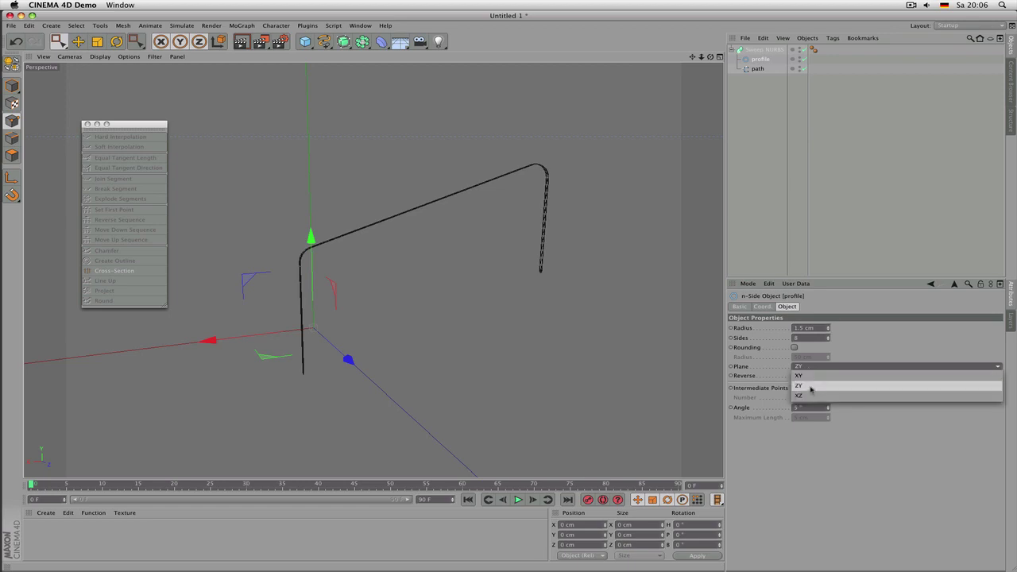
pyautogui.click(810, 397)
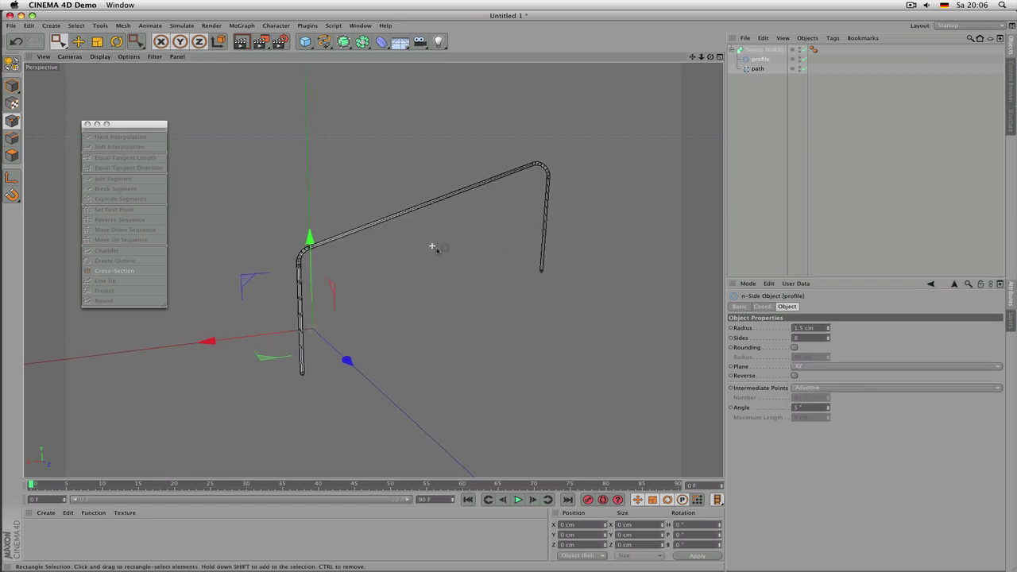
pyautogui.keyDown('alt'); pyautogui.moveTo(434, 247); pyautogui.dragTo(461, 257, button='right'); pyautogui.keyUp('alt')
pyautogui.keyDown('alt'); pyautogui.moveTo(429, 275); pyautogui.dragTo(490, 282, button='middle'); pyautogui.keyUp('alt')
pyautogui.click(811, 367)
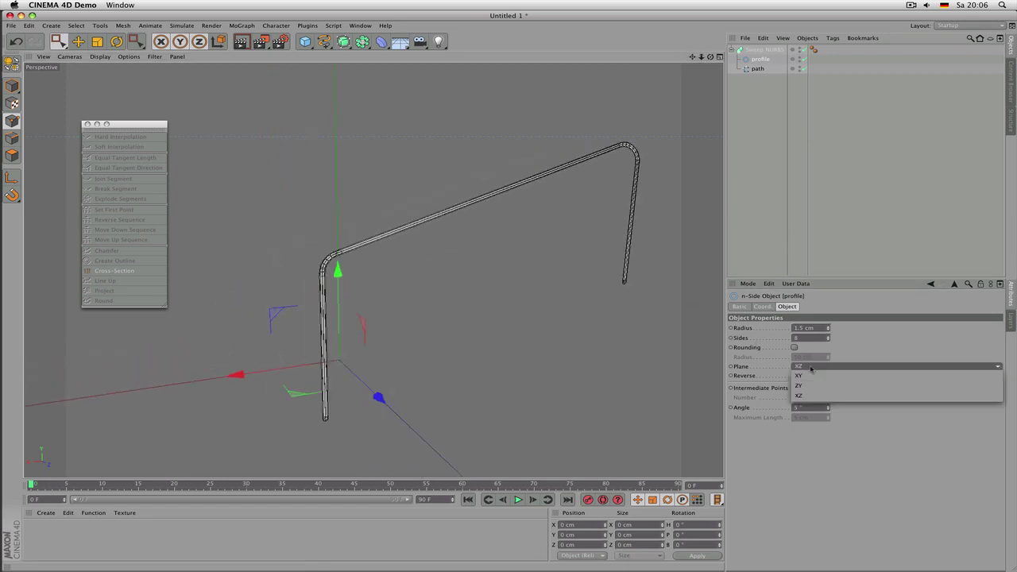
pyautogui.click(808, 377)
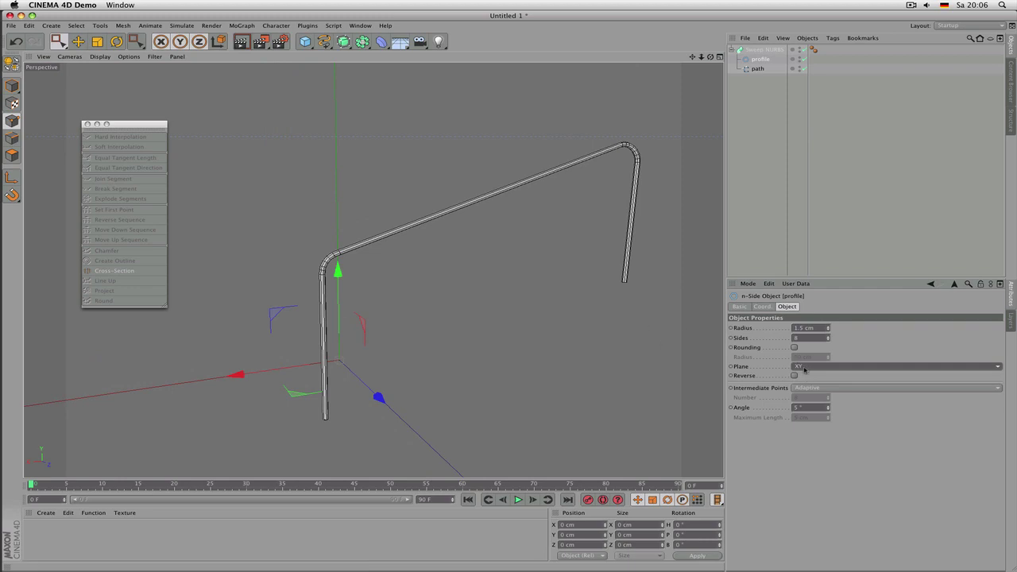
# Step: Switch the profile's plane to ZY once more, examine the swept bend up close, and set the plane back to XY
pyautogui.click(804, 368)
pyautogui.click(804, 387)
pyautogui.moveTo(460, 297)
pyautogui.keyDown('alt'); pyautogui.mouseDown()
pyautogui.moveTo(529, 305)
pyautogui.moveTo(447, 300)
pyautogui.mouseUp(); pyautogui.keyUp('alt')
pyautogui.keyDown('alt'); pyautogui.moveTo(422, 298); pyautogui.dragTo(461, 299, button='right'); pyautogui.keyUp('alt')
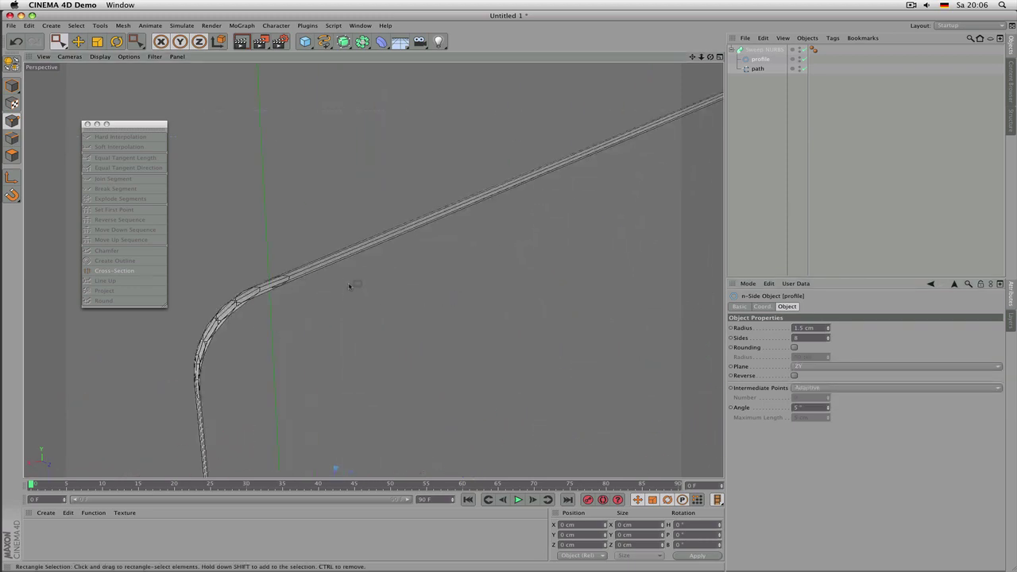
pyautogui.keyDown('alt'); pyautogui.moveTo(350, 286); pyautogui.dragTo(315, 227); pyautogui.keyUp('alt')
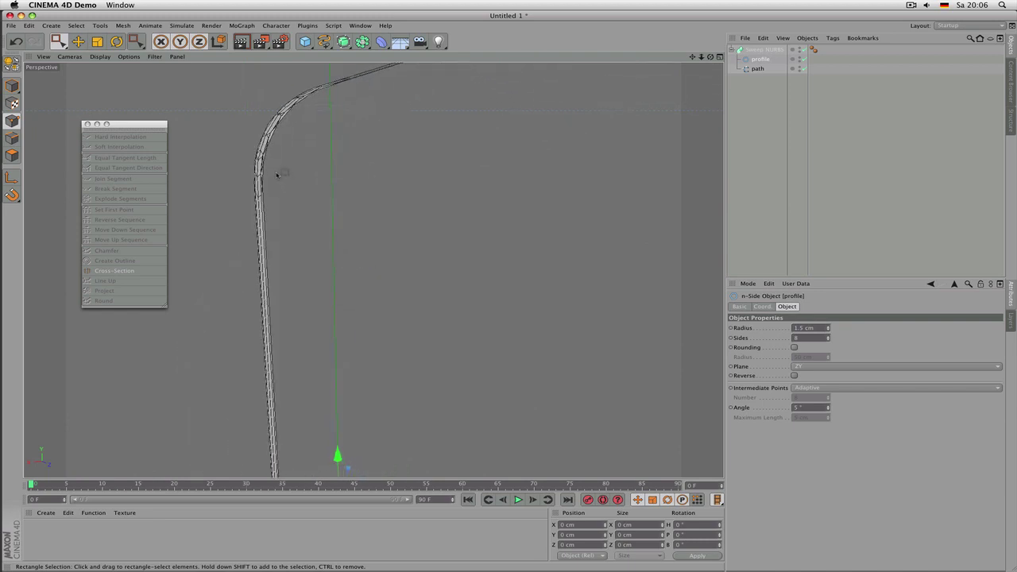
pyautogui.click(818, 367)
pyautogui.click(814, 380)
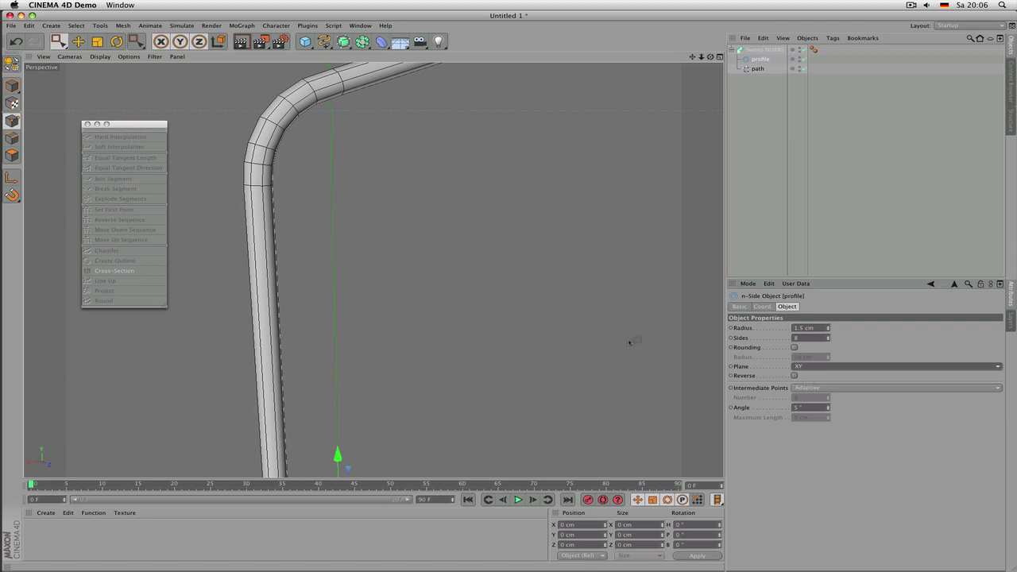
# Step: Select the Sweep NURBS and examine the bent tube and its isoparm subdivision from near and far
pyautogui.scroll(-5, 630, 342)
pyautogui.keyDown('alt'); pyautogui.moveTo(642, 341); pyautogui.dragTo(610, 290); pyautogui.keyUp('alt')
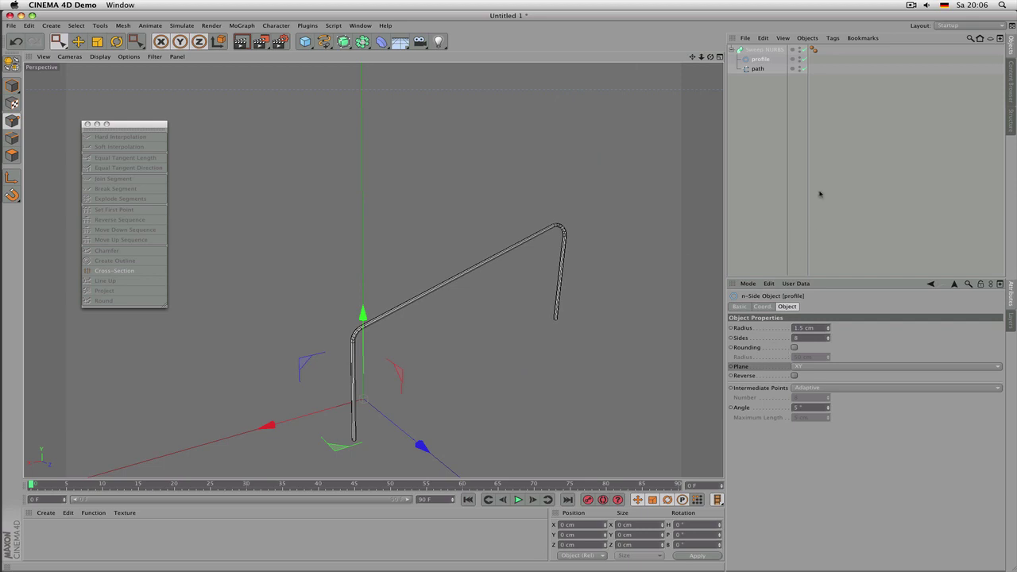
pyautogui.click(763, 50)
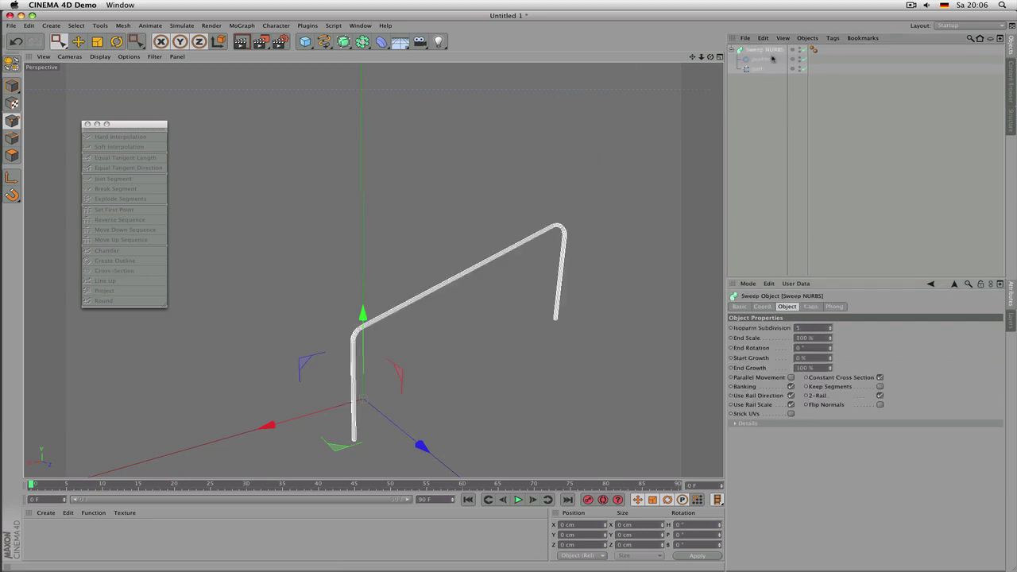
pyautogui.moveTo(693, 58); pyautogui.dragTo(373, 270)
pyautogui.moveTo(702, 57); pyautogui.dragTo(713, 105)
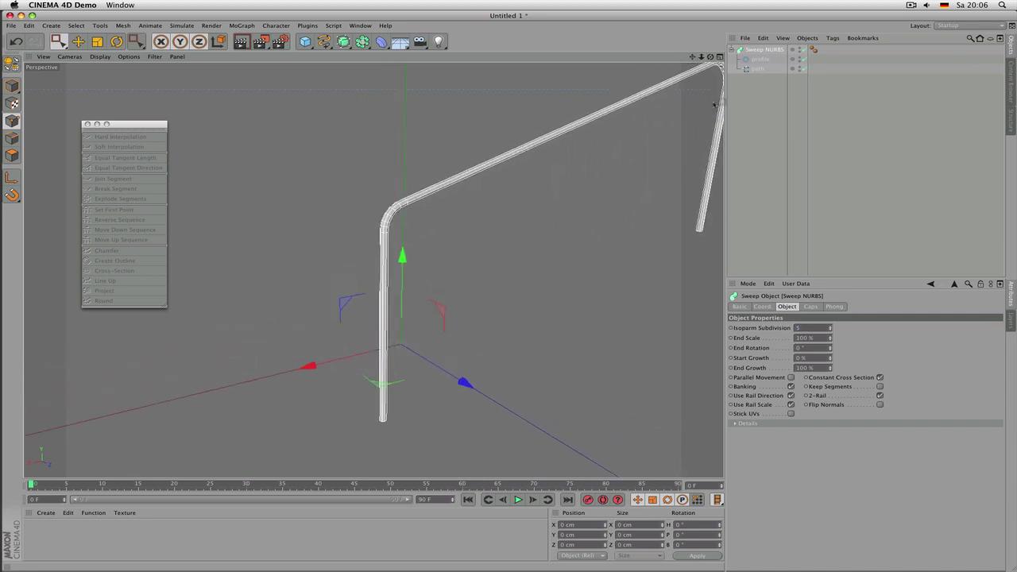
pyautogui.doubleClick(814, 328)
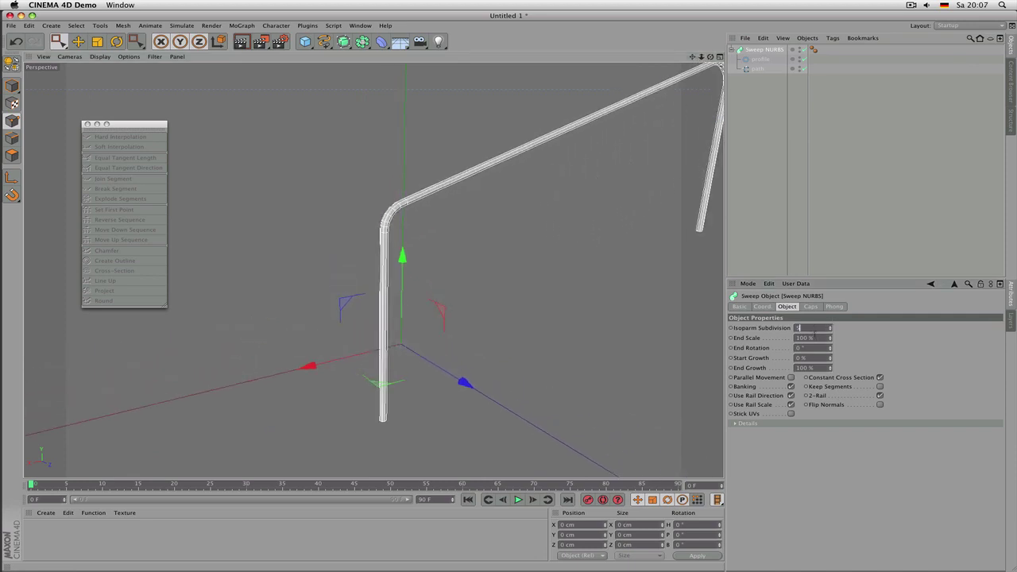
pyautogui.scroll(-4, 490, 348)
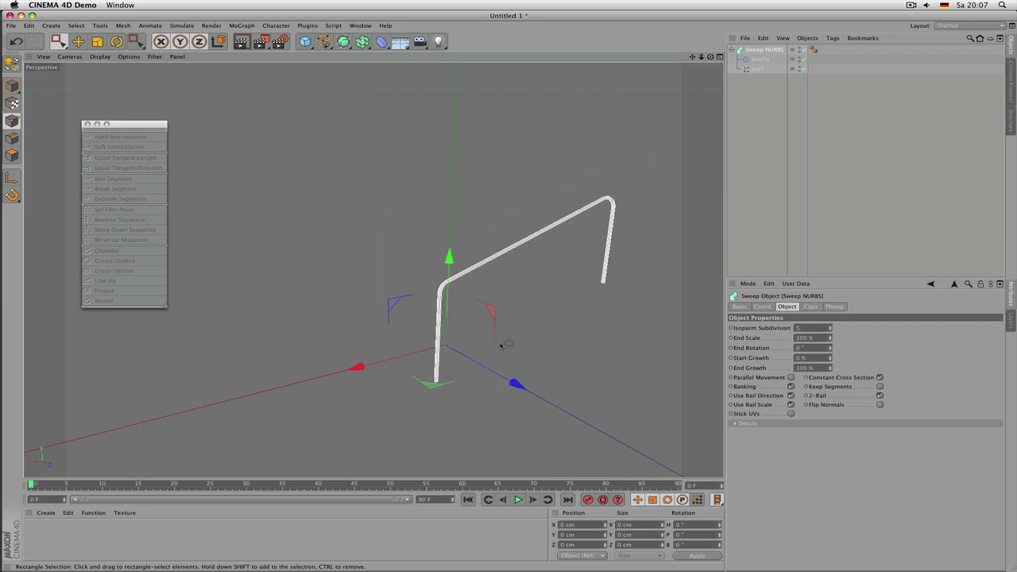
pyautogui.scroll(2, 507, 345)
# Step: Try the sweep's End Scale at 14 % and 63 %, and restore it to 100 %
pyautogui.moveTo(830, 338)
pyautogui.mouseDown()
pyautogui.moveTo(830, 290)
pyautogui.moveTo(831, 338)
pyautogui.mouseUp()
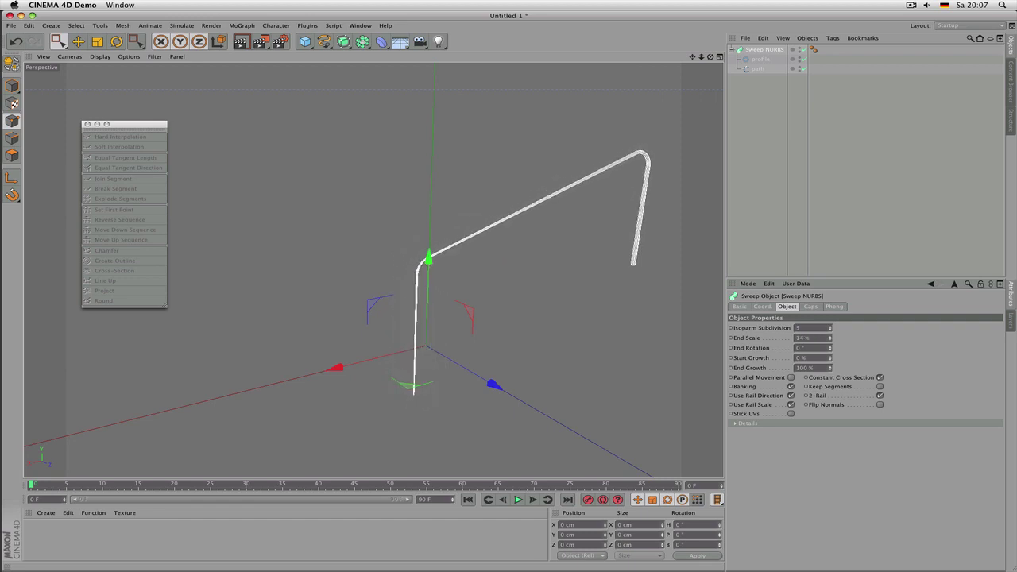
pyautogui.moveTo(829, 337); pyautogui.dragTo(829, 299)
pyautogui.doubleClick(823, 338)
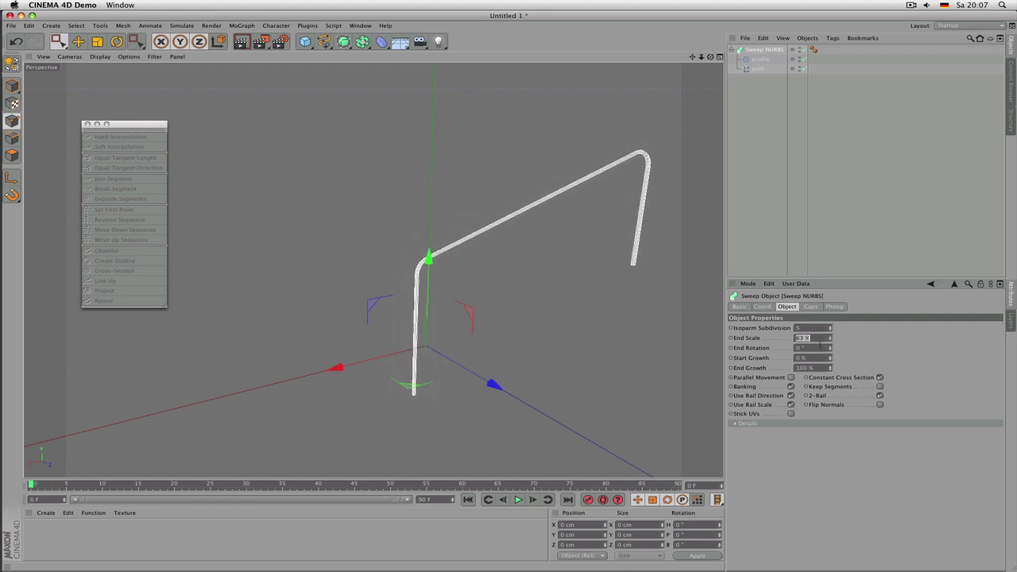
pyautogui.write('100')
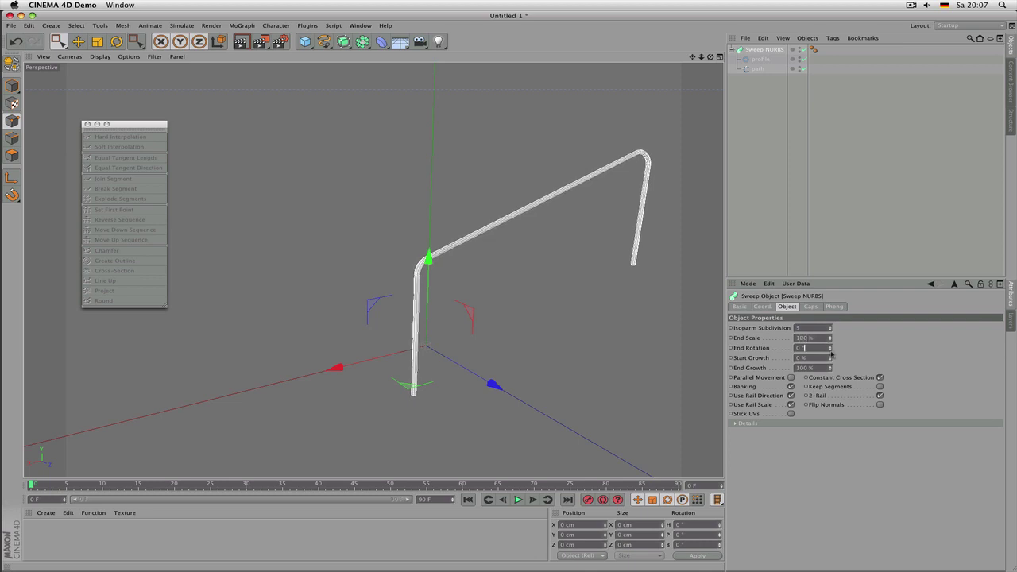
# Step: Raise the sweep's End Rotation to 368° and examine the twisted tube up close
pyautogui.moveTo(831, 350); pyautogui.dragTo(831, 340)
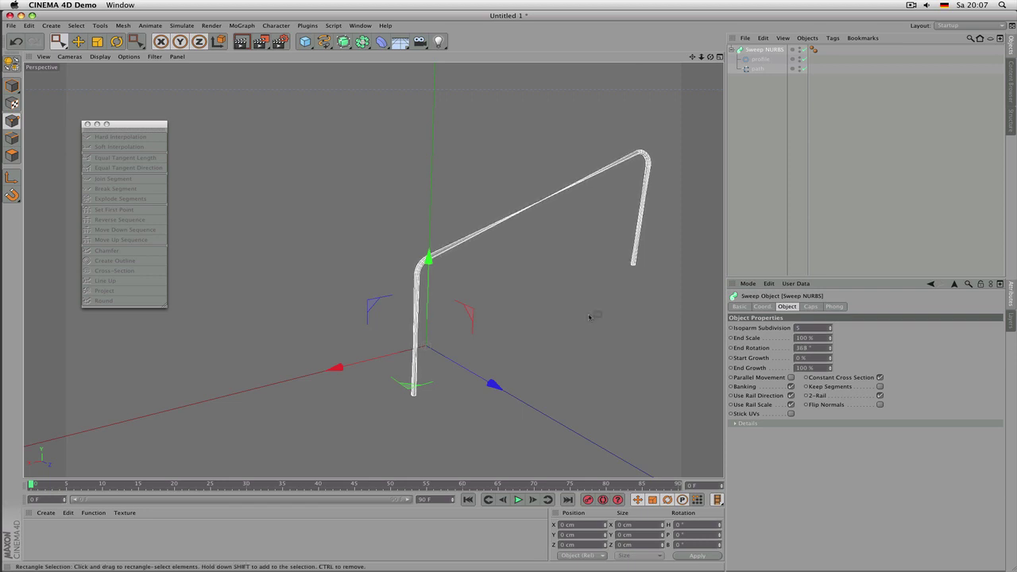
pyautogui.scroll(5, 453, 273)
pyautogui.keyDown('alt'); pyautogui.moveTo(493, 283); pyautogui.dragTo(489, 262, button='middle'); pyautogui.keyUp('alt')
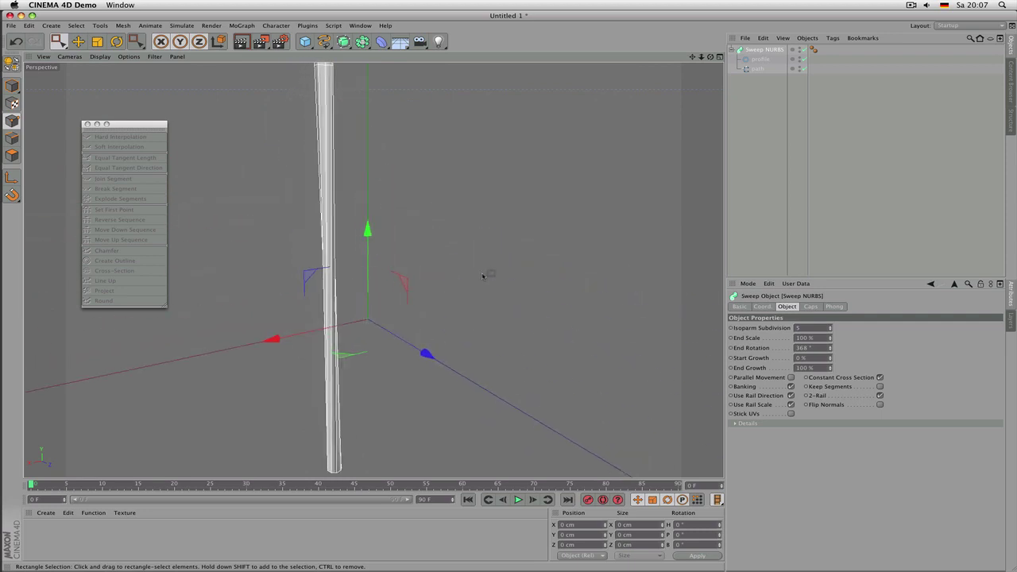
pyautogui.scroll(-5, 484, 277)
# Step: Select the profile spline and scale it up uniformly to a radius of about 8.86 cm
pyautogui.click(757, 68)
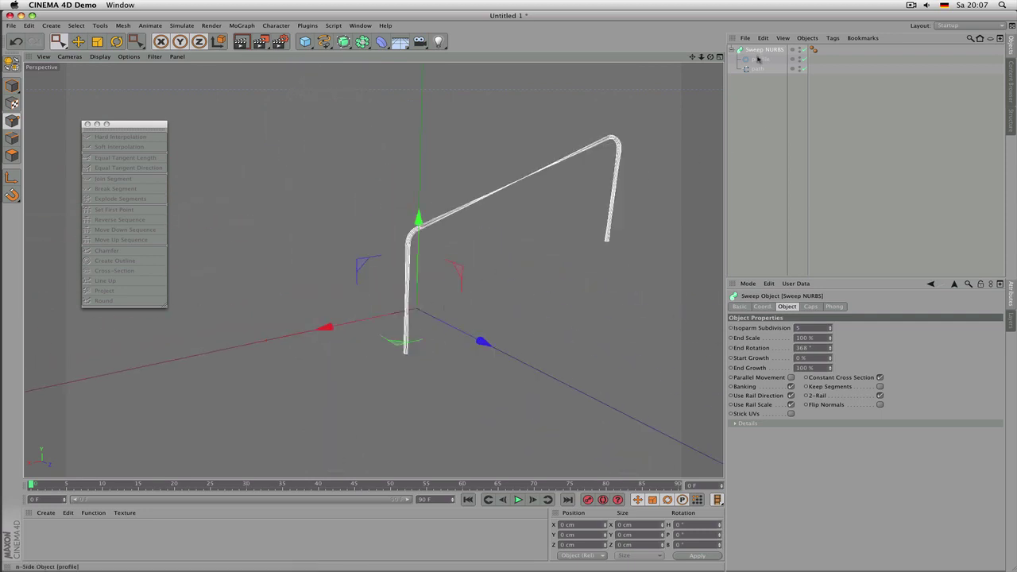
pyautogui.press('t')
pyautogui.moveTo(577, 243); pyautogui.dragTo(711, 238)
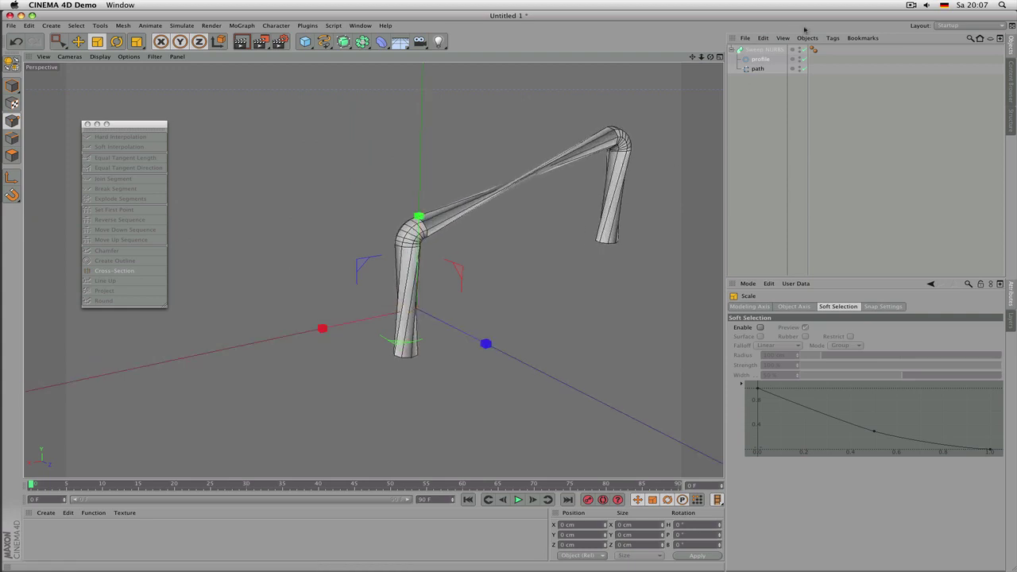
# Step: Try the sweep's End Rotation at 719° and its growth values, restoring rotation to 0°, Start Growth to 0 % and End Growth to 100 %
pyautogui.click(765, 50)
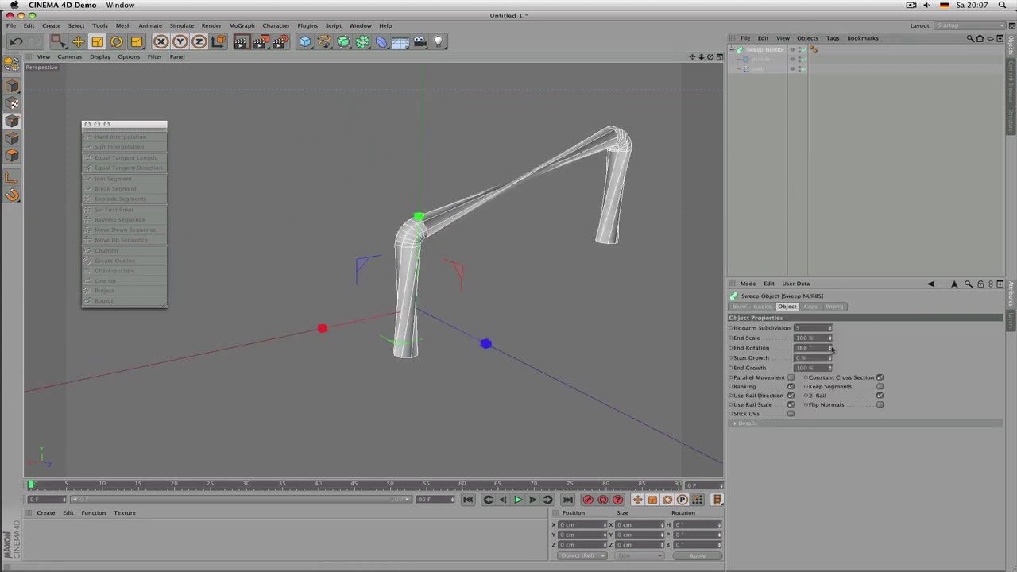
pyautogui.moveTo(831, 348)
pyautogui.mouseDown()
pyautogui.moveTo(832, 281)
pyautogui.moveTo(831, 349)
pyautogui.mouseUp()
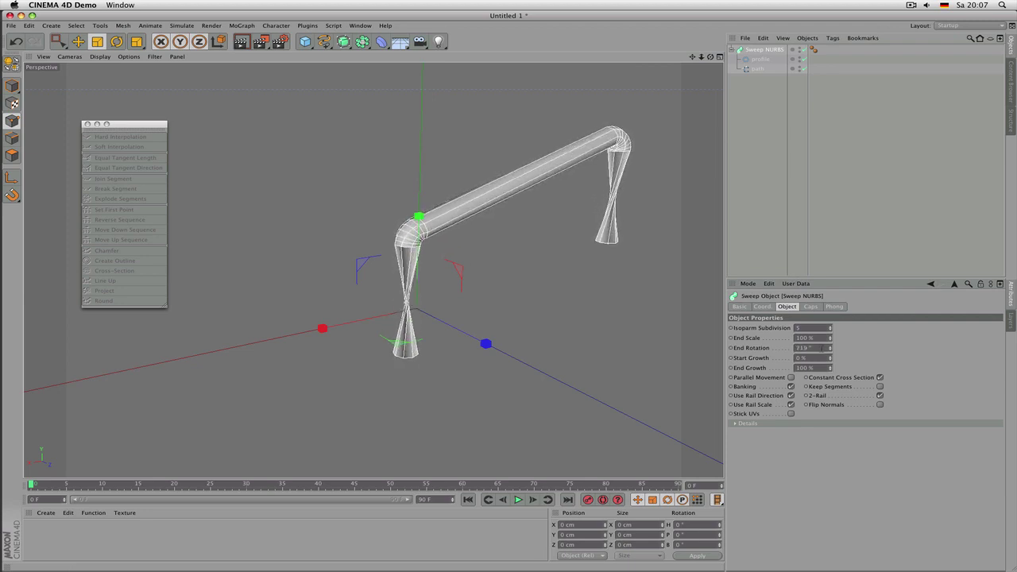
pyautogui.click(822, 348)
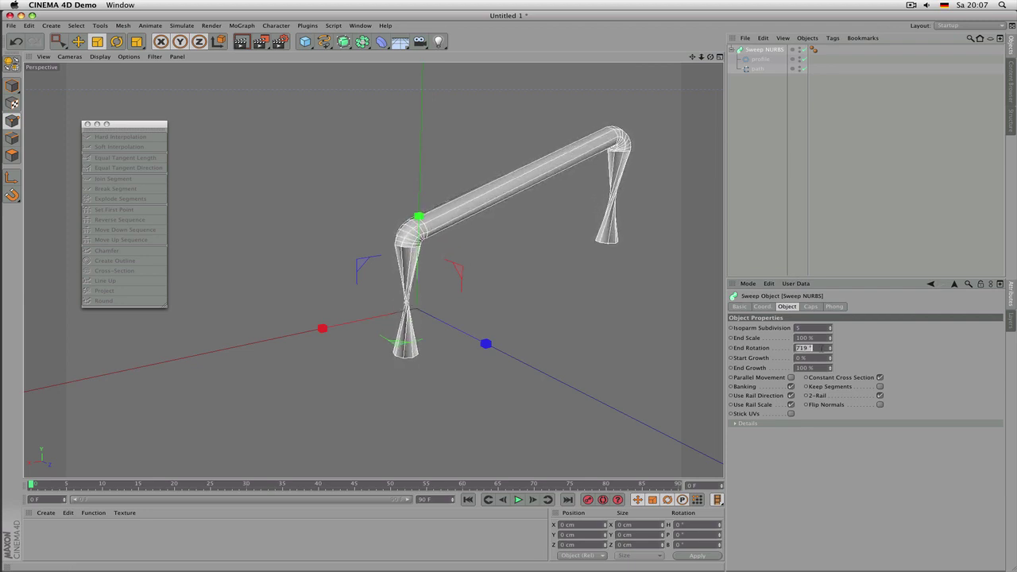
pyautogui.write('0')
pyautogui.click(824, 357)
pyautogui.moveTo(831, 359)
pyautogui.mouseDown()
pyautogui.moveTo(831, 329)
pyautogui.moveTo(831, 392)
pyautogui.moveTo(831, 369)
pyautogui.mouseUp()
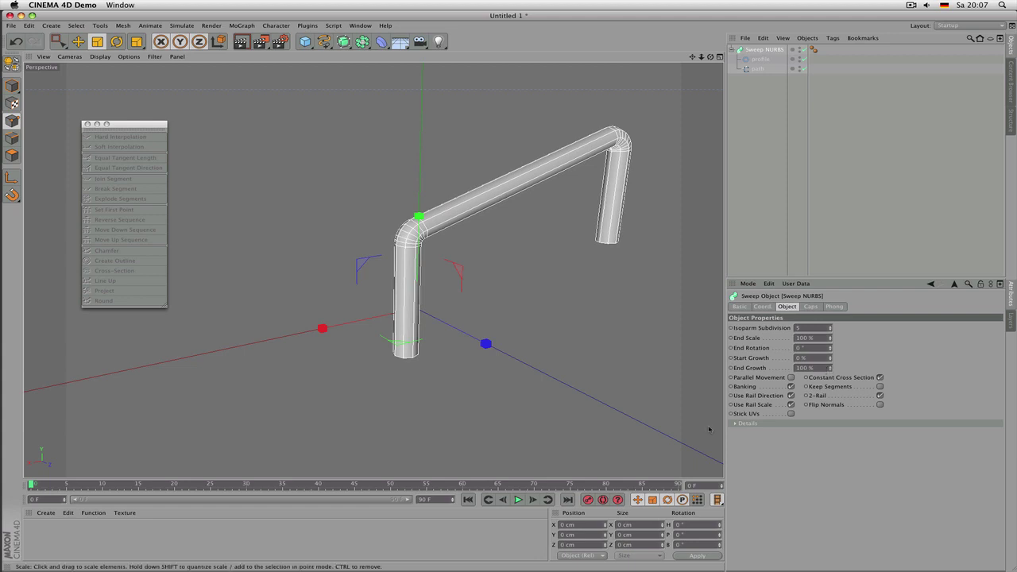
# Step: In the sweep's details, lower the scale curve's start to about 0.4 and add a point near its middle lowered to about 0.2
pyautogui.click(735, 424)
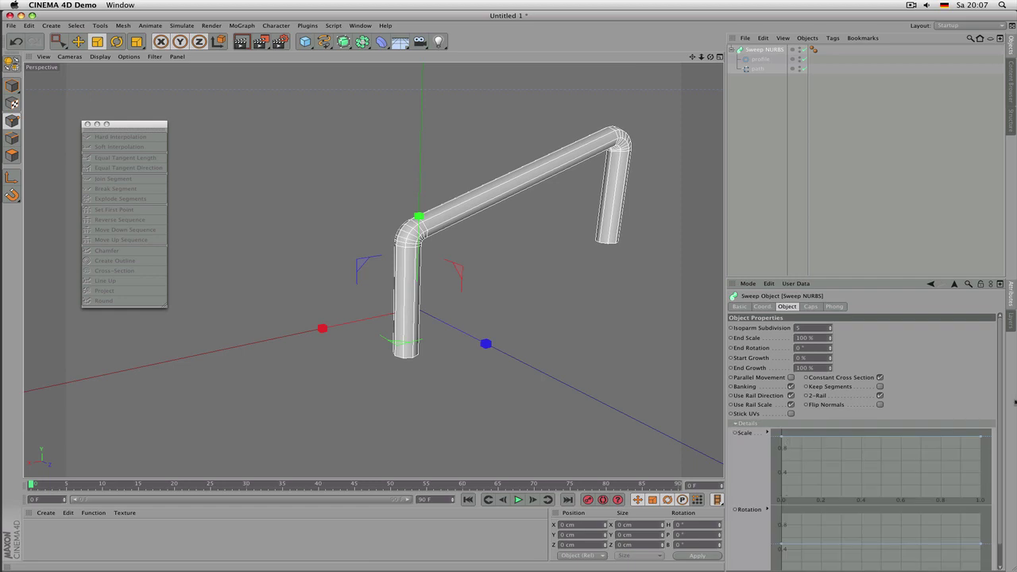
pyautogui.scroll(-2, 999, 414)
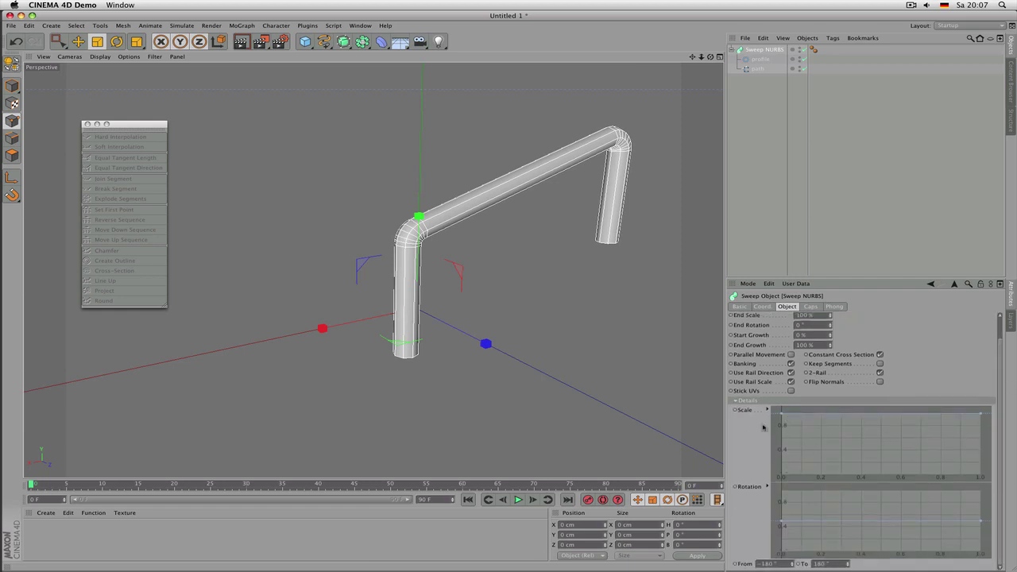
pyautogui.moveTo(780, 414); pyautogui.dragTo(783, 442)
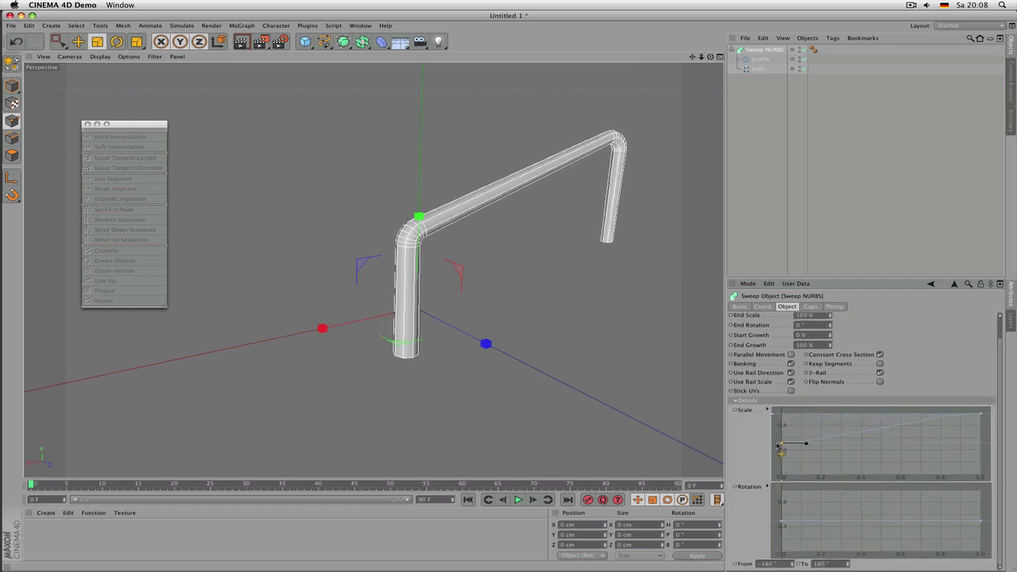
pyautogui.moveTo(877, 435); pyautogui.dragTo(874, 442)
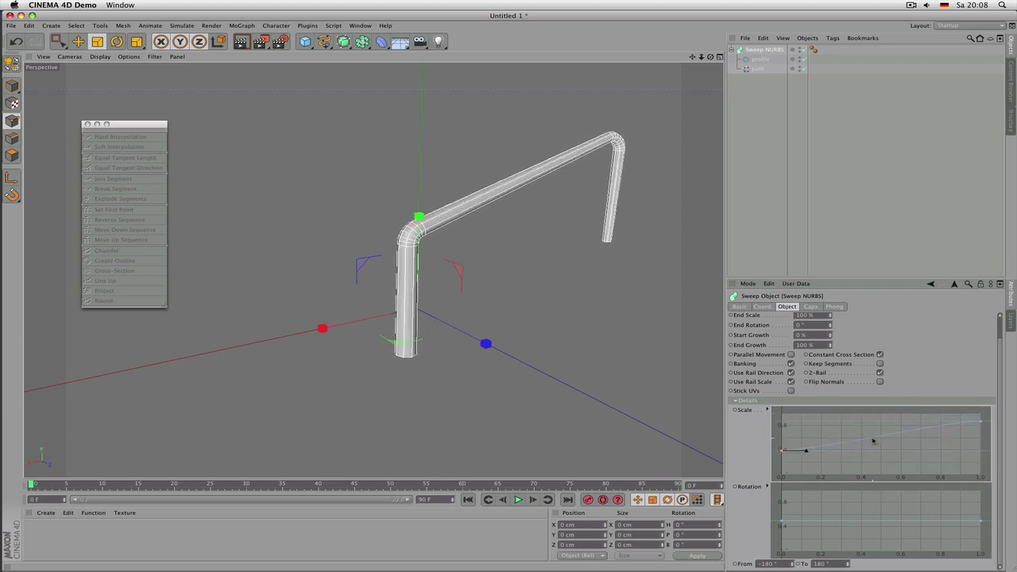
pyautogui.keyDown('ctrl'); pyautogui.click(873, 438); pyautogui.keyUp('ctrl')
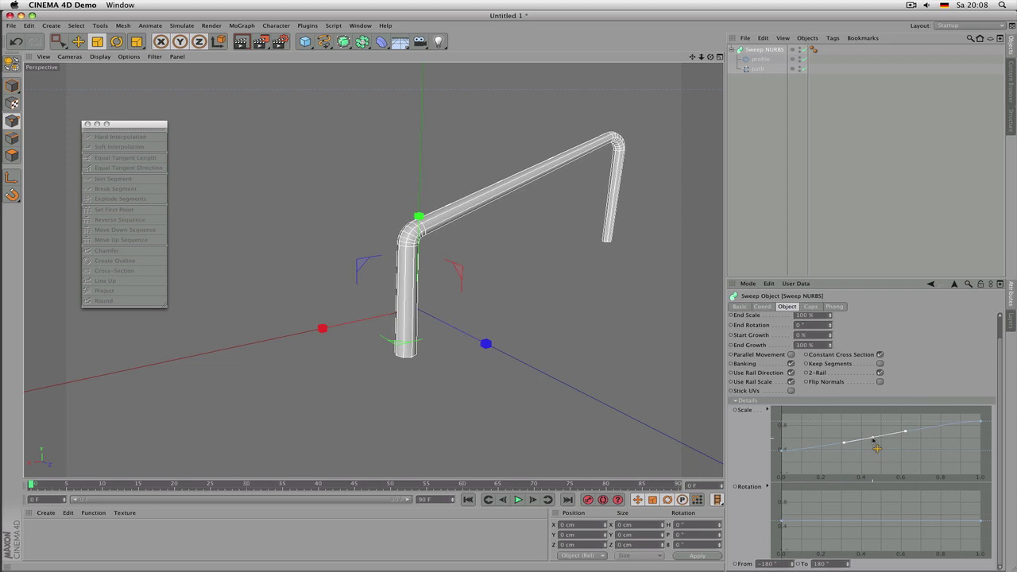
pyautogui.moveTo(877, 448)
pyautogui.mouseDown()
pyautogui.moveTo(874, 477)
pyautogui.moveTo(872, 464)
pyautogui.mouseUp()
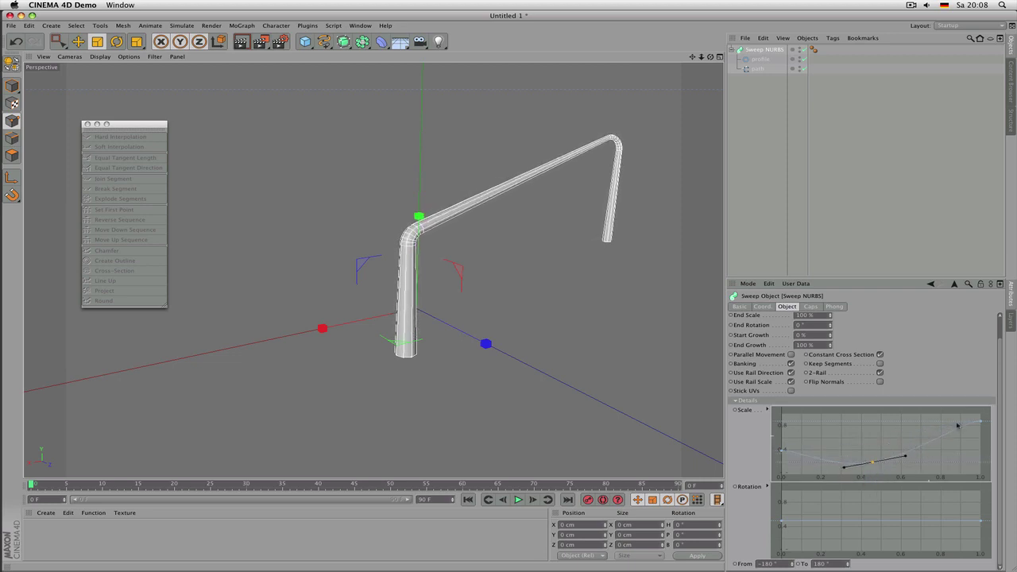
# Step: Set the path spline's intermediate points to Natural with a Number of 13
pyautogui.scroll(2, 1000, 374)
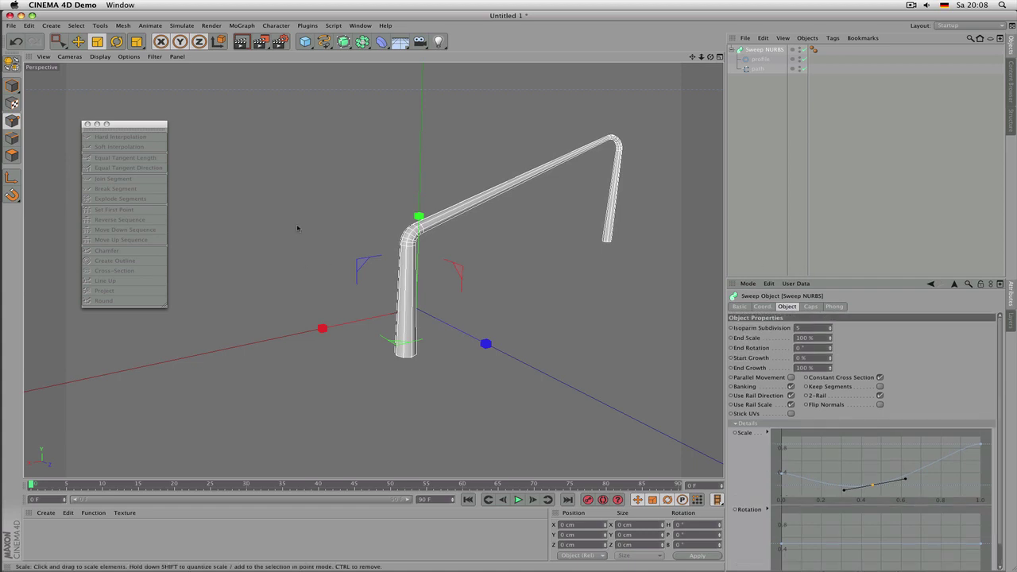
pyautogui.click(757, 68)
pyautogui.click(833, 346)
pyautogui.click(824, 358)
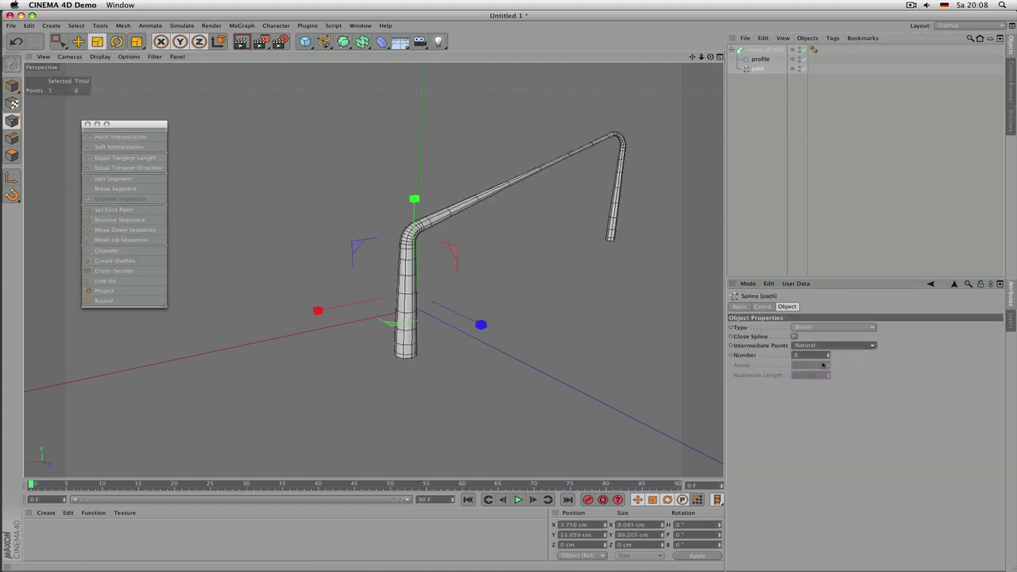
pyautogui.moveTo(828, 357); pyautogui.dragTo(830, 346)
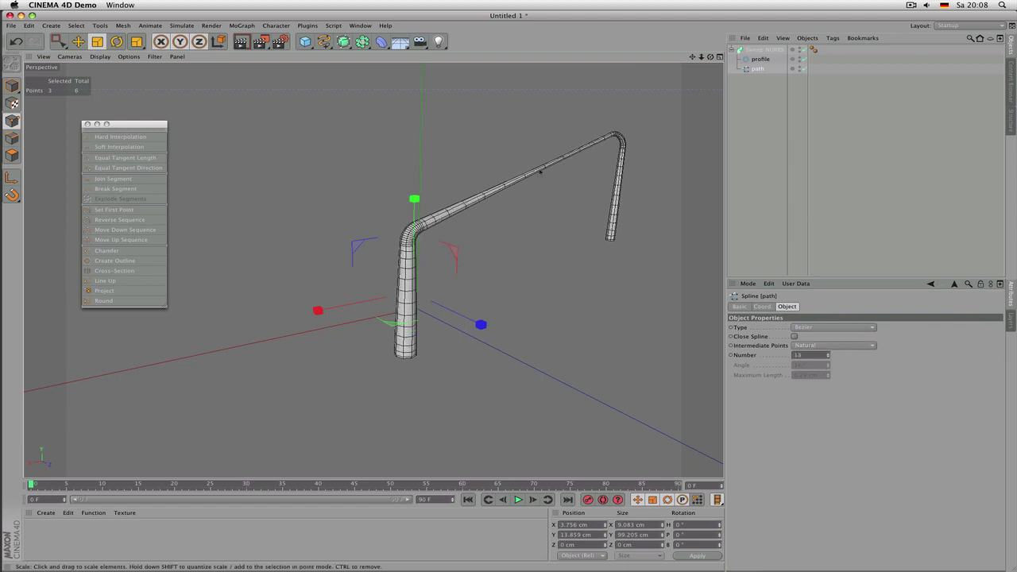
# Step: Raise the end point of the sweep's scale curve to the maximum and add a peak near 0.7 and a dip near 0.8
pyautogui.click(760, 58)
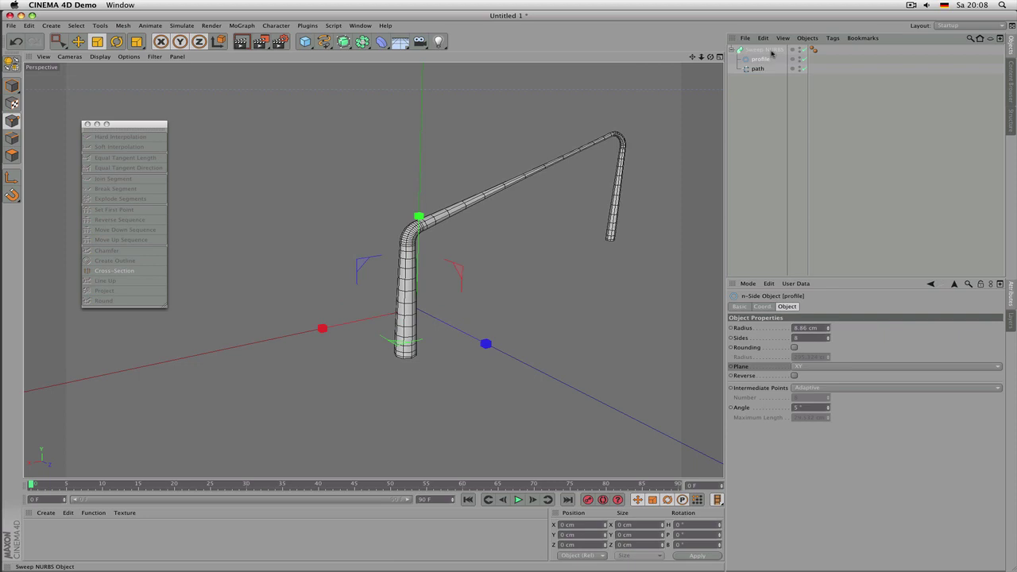
pyautogui.click(771, 50)
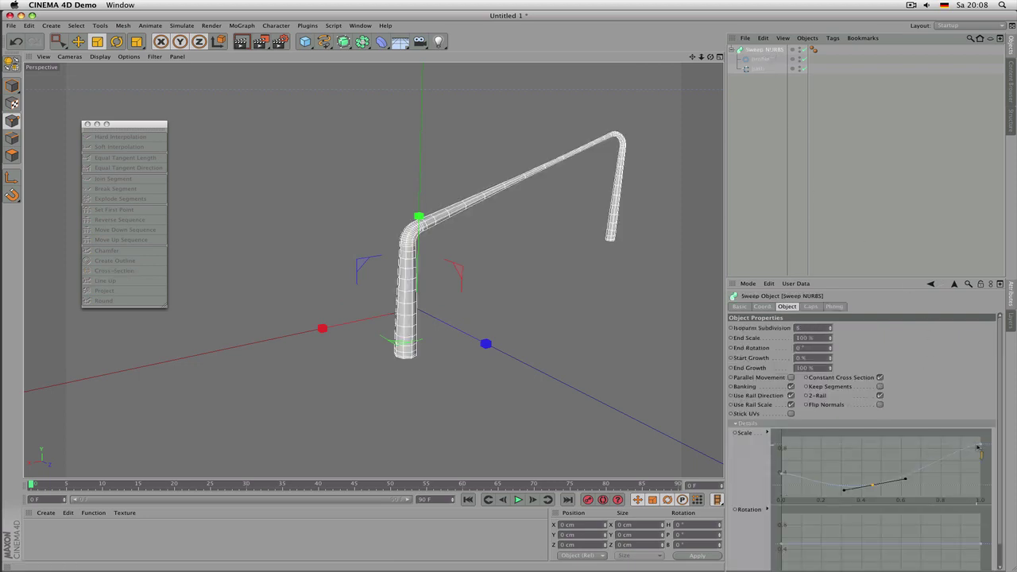
pyautogui.moveTo(978, 446); pyautogui.dragTo(982, 436)
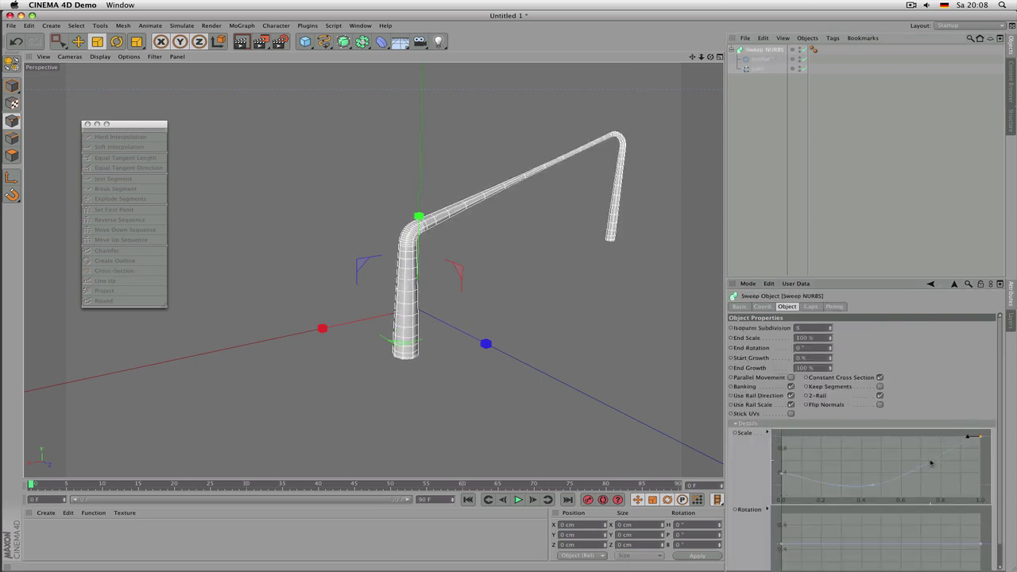
pyautogui.keyDown('ctrl'); pyautogui.moveTo(929, 463); pyautogui.dragTo(953, 488); pyautogui.keyUp('ctrl')
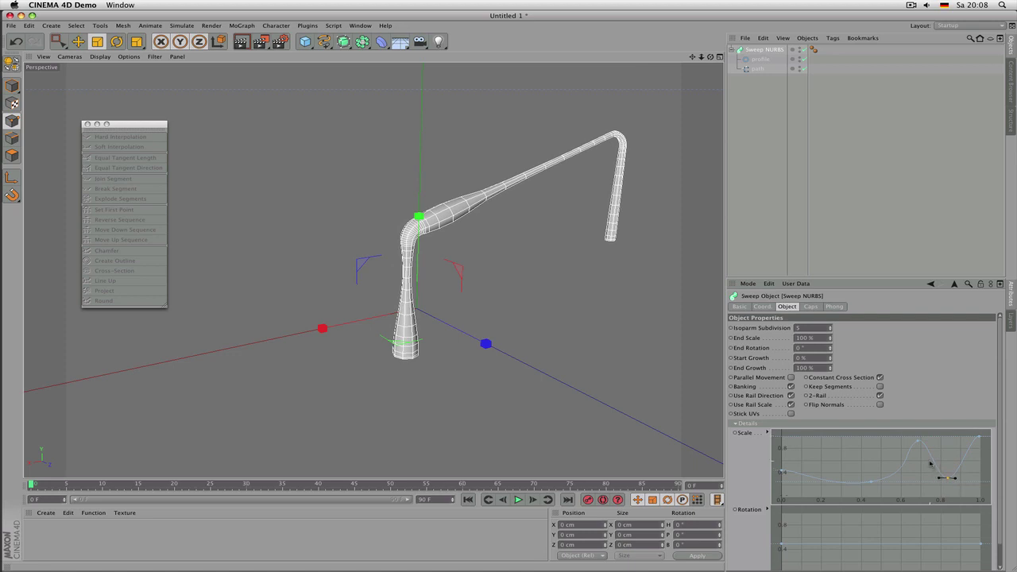
# Step: Switch the sweep's Banking off and on twice to compare the tube's shape, leaving it on
pyautogui.click(791, 386)
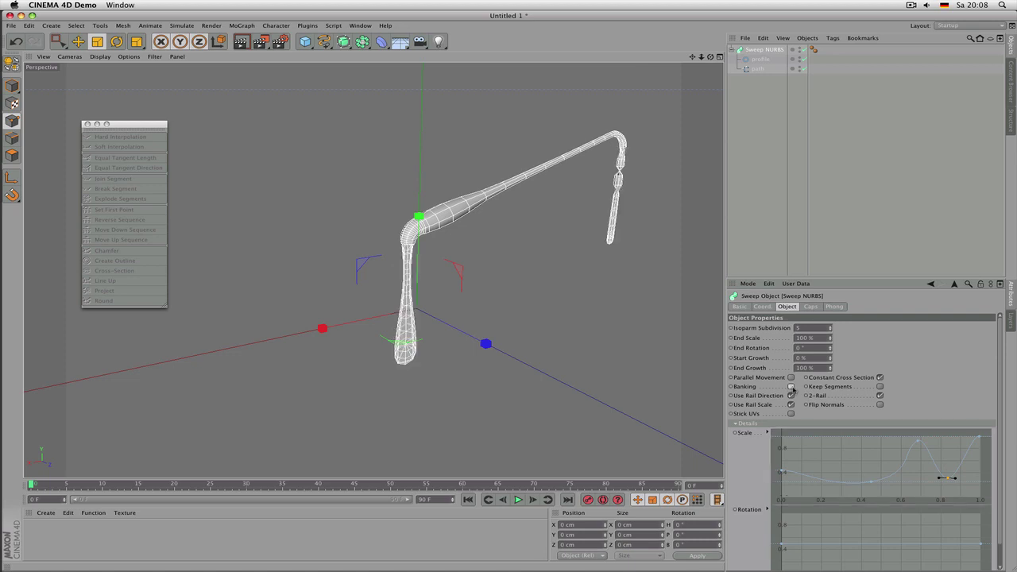
pyautogui.click(791, 386)
pyautogui.click(791, 386)
pyautogui.click(791, 386)
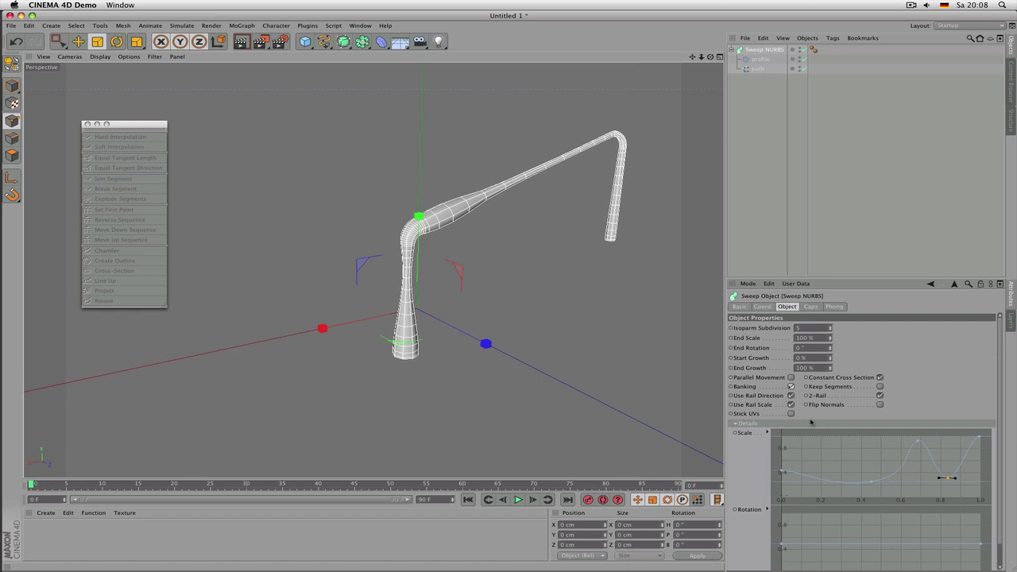
# Step: Delete the Sweep NURBS together with its profile and path splines
pyautogui.click(755, 53)
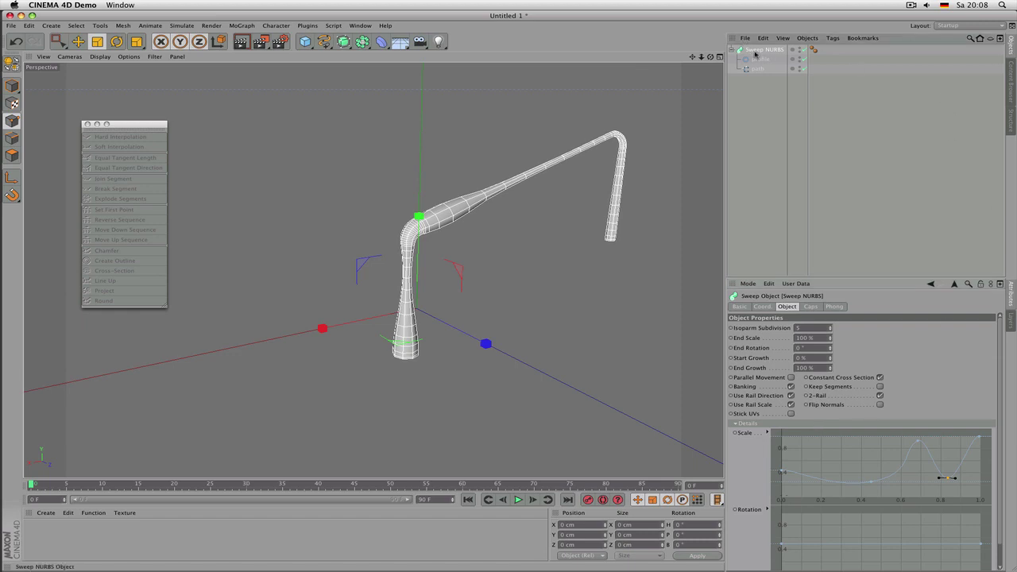
pyautogui.press('Delete')
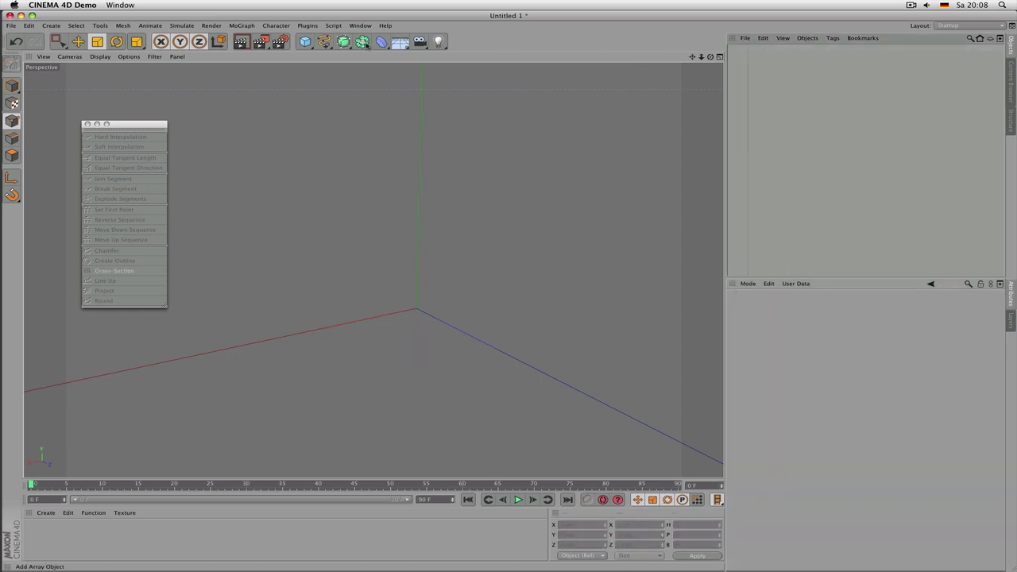
# Step: Add a Spline Mask object to the empty scene and view its available Mode options
pyautogui.click(363, 42)
pyautogui.click(343, 41)
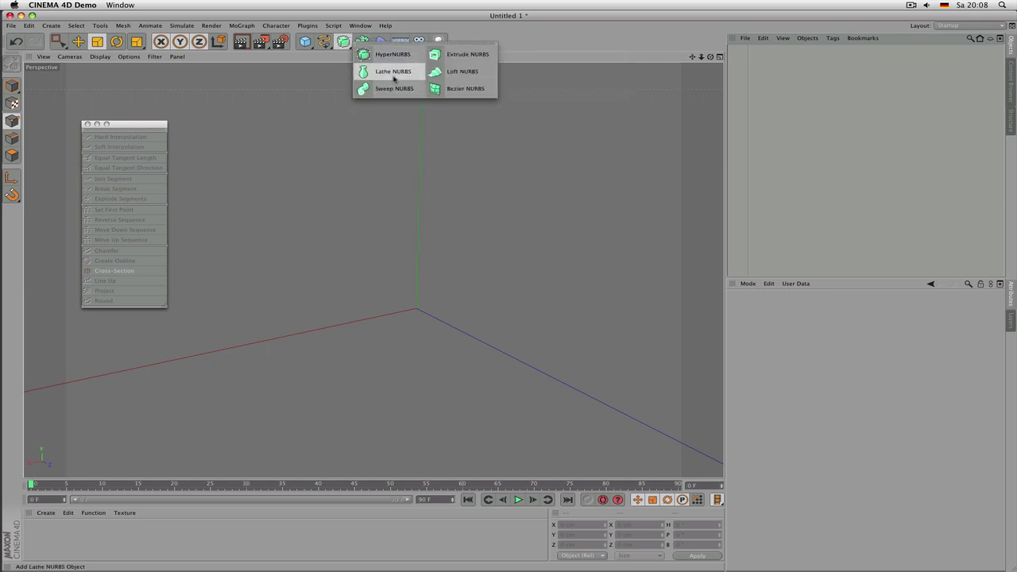
pyautogui.click(363, 42)
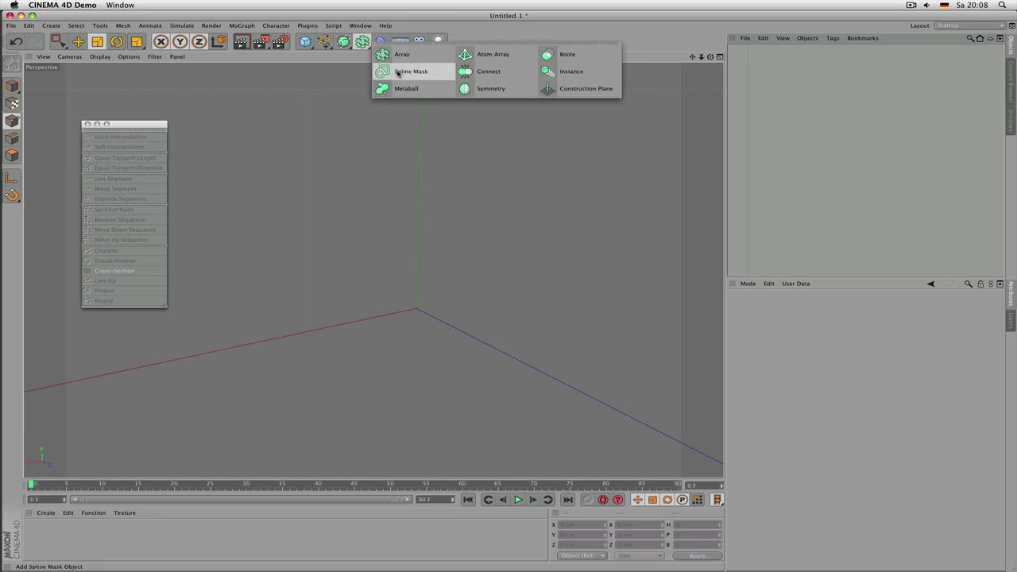
pyautogui.click(363, 42)
pyautogui.click(363, 43)
pyautogui.click(412, 77)
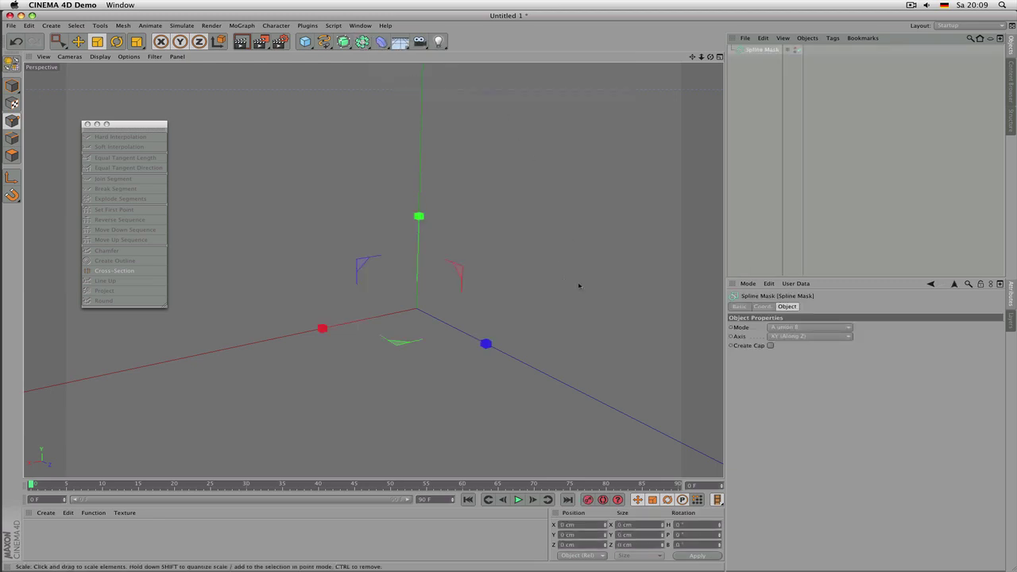
pyautogui.click(810, 327)
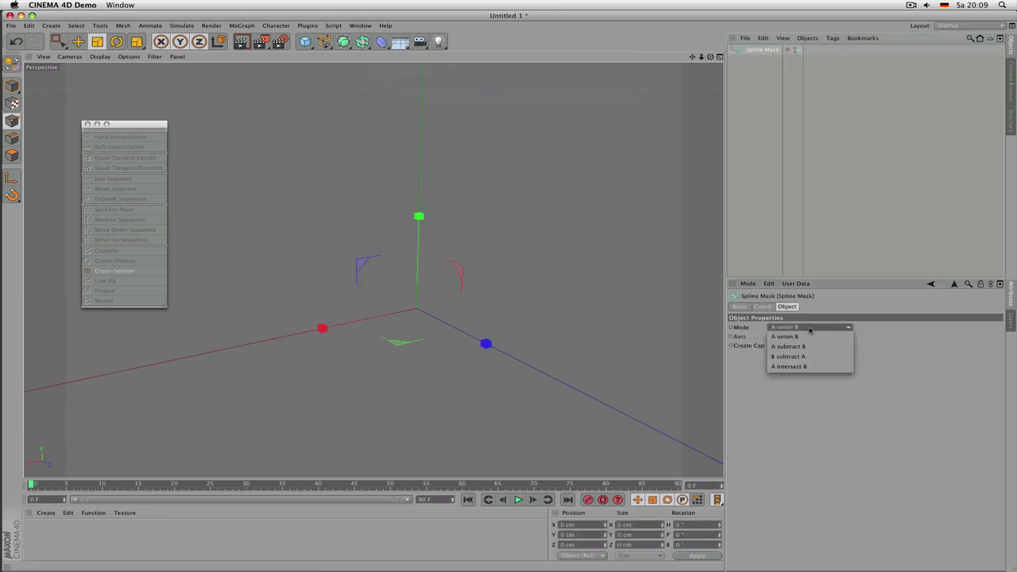
pyautogui.click(814, 256)
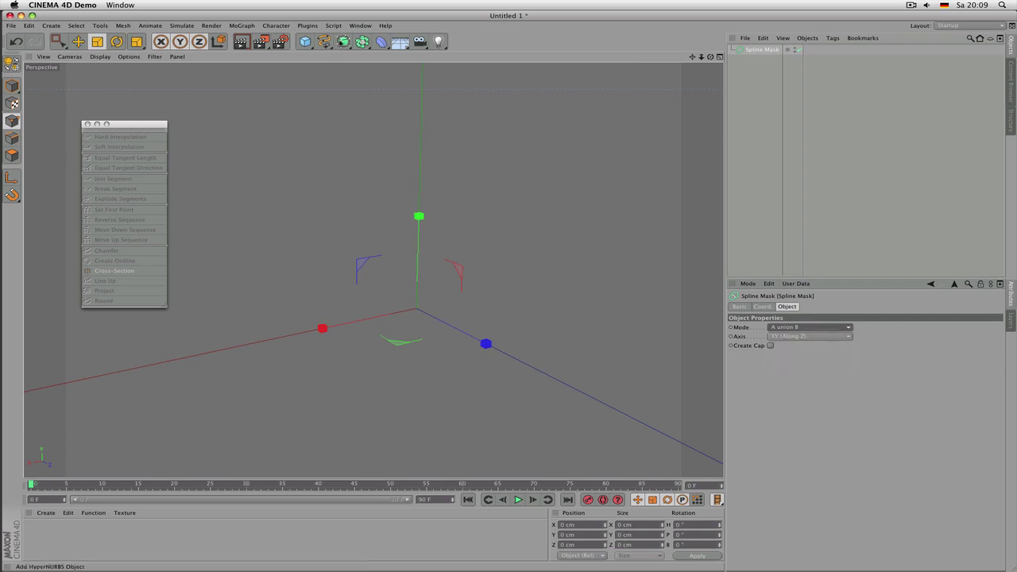
# Step: Add an n-Side spline alongside the Spline Mask
pyautogui.click(325, 42)
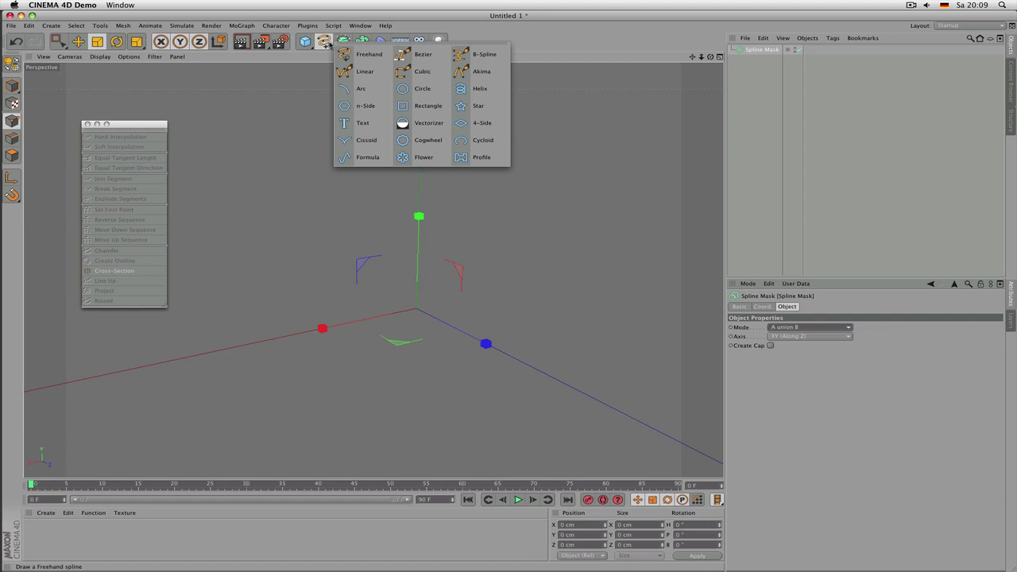
pyautogui.click(366, 105)
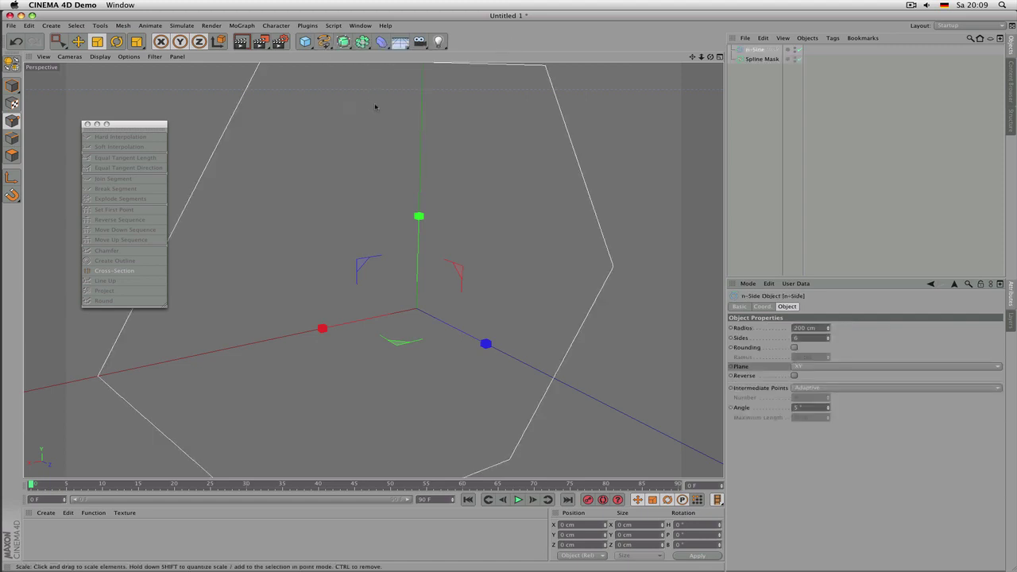
pyautogui.scroll(-5, 375, 106)
pyautogui.keyDown('alt'); pyautogui.moveTo(375, 112); pyautogui.dragTo(370, 209); pyautogui.keyUp('alt')
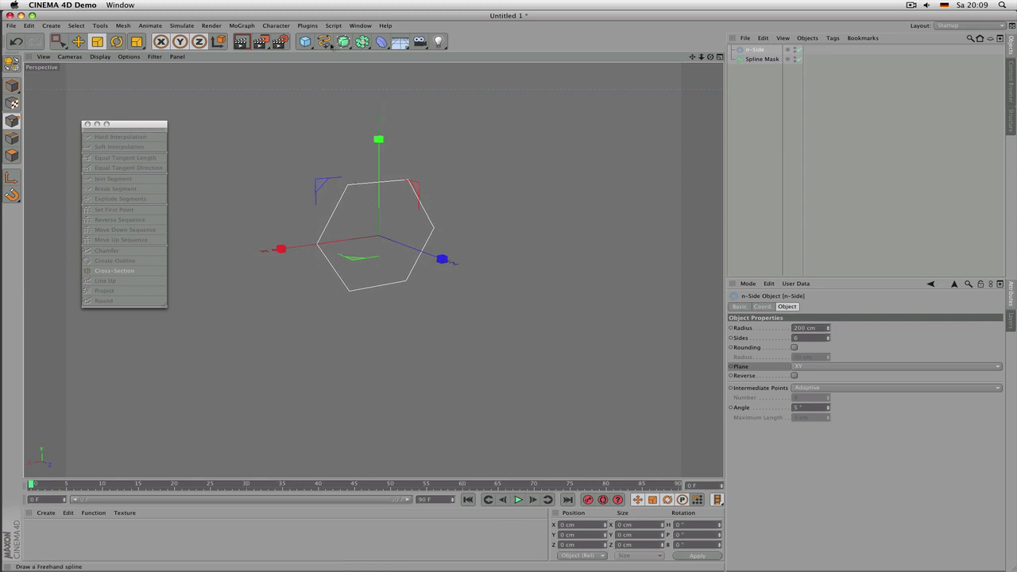
# Step: Add a Circle spline and enlarge it around the n-Side spline to a radius of about 340 cm
pyautogui.click(324, 42)
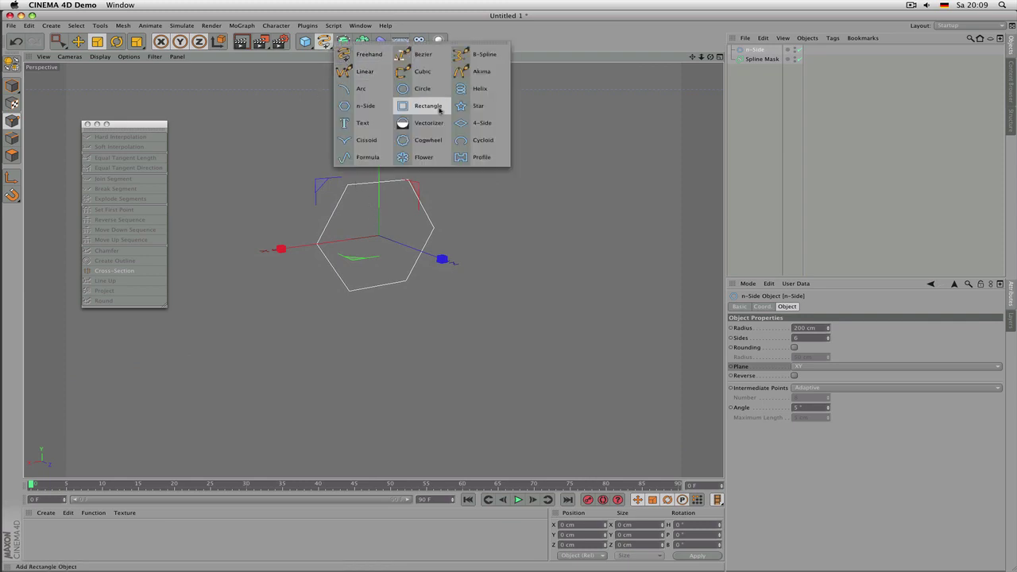
pyautogui.click(424, 88)
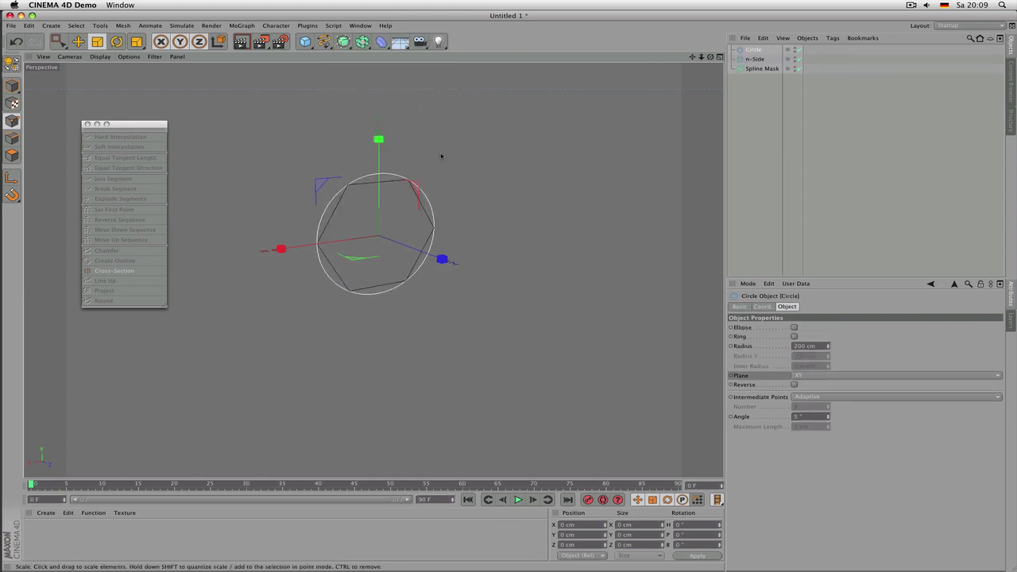
pyautogui.moveTo(440, 163); pyautogui.dragTo(500, 279)
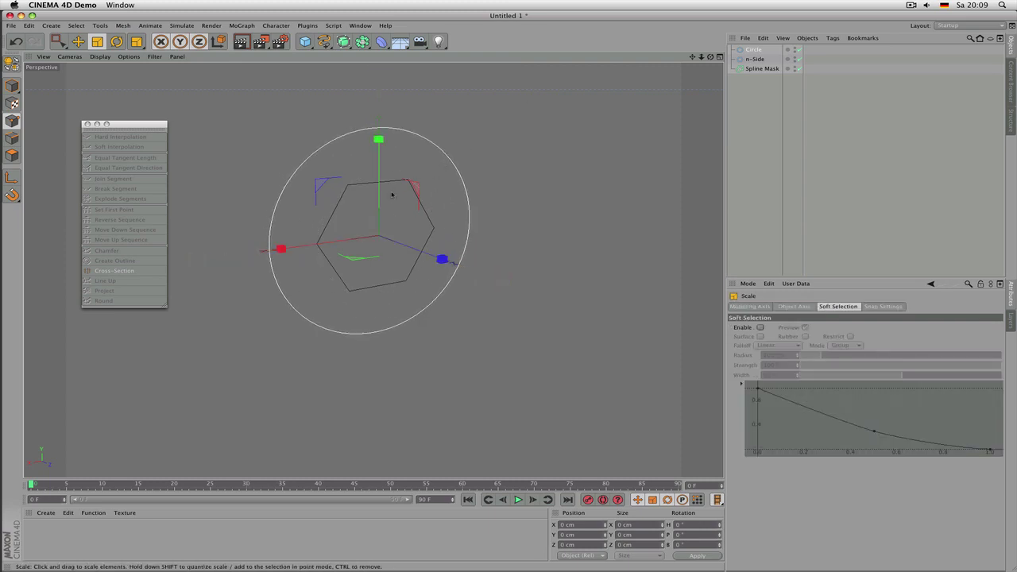
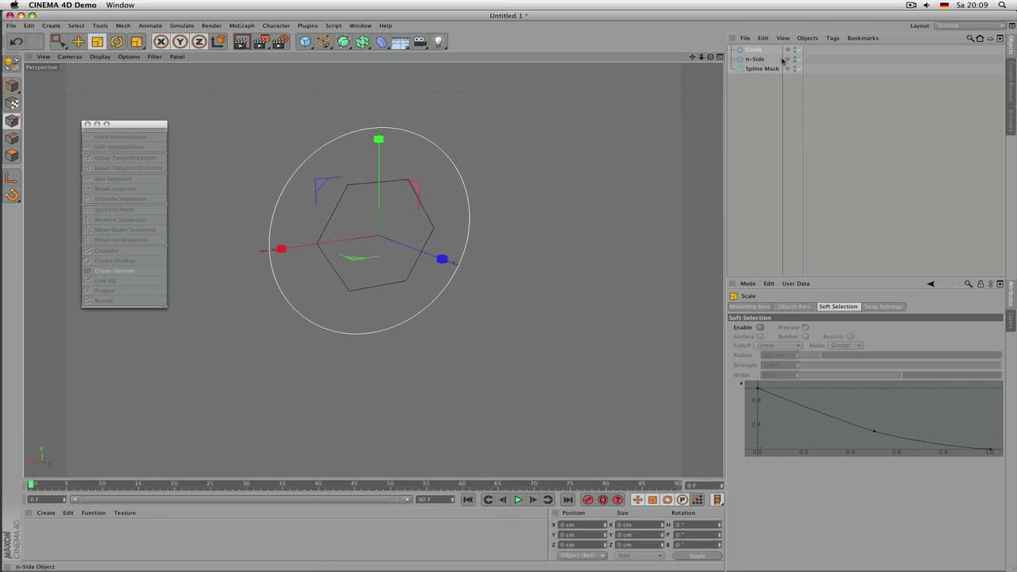
# Step: Make the Circle and n-Side splines children of the Spline Mask, with the Circle listed first
pyautogui.moveTo(781, 60); pyautogui.dragTo(762, 69)
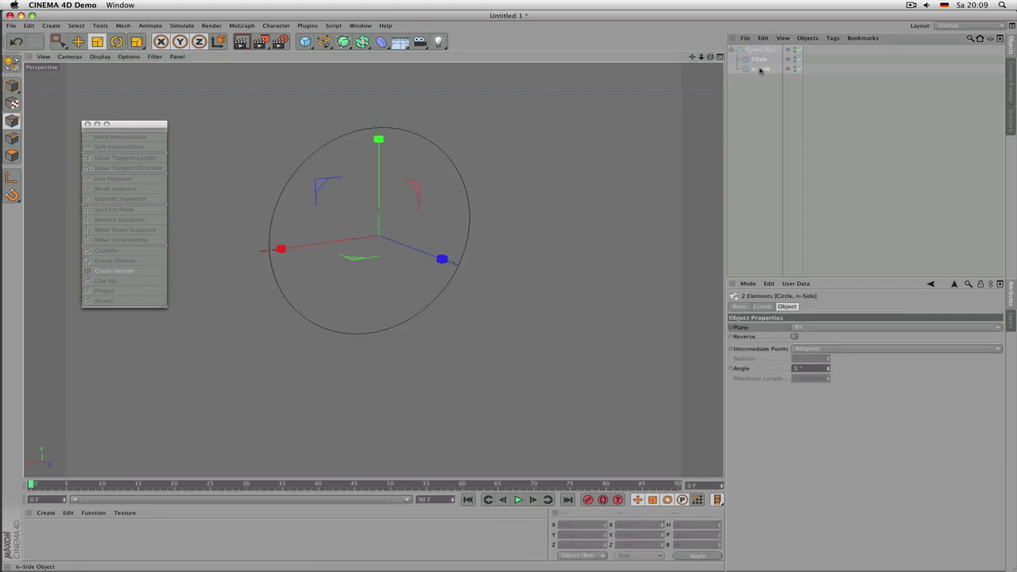
pyautogui.click(759, 80)
pyautogui.click(759, 59)
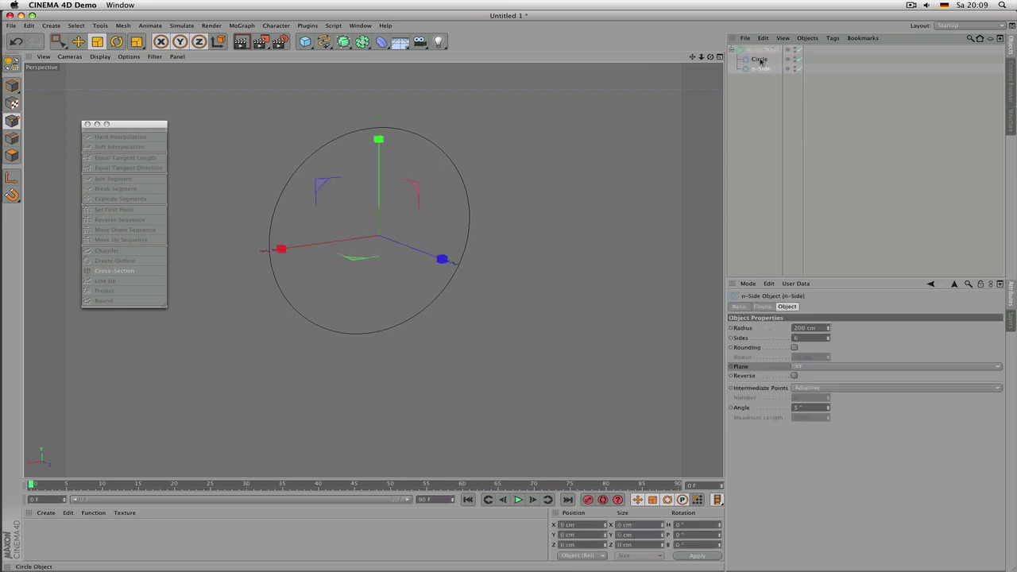
# Step: Switch the Spline Mask's mode to A subtract B and then to A intersect B to compare the shapes
pyautogui.click(763, 50)
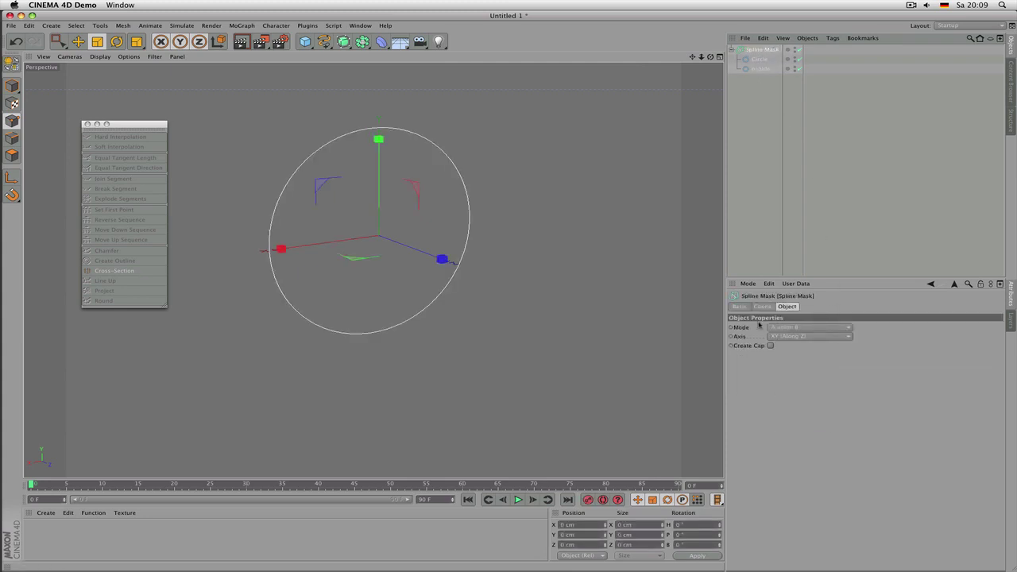
pyautogui.click(791, 327)
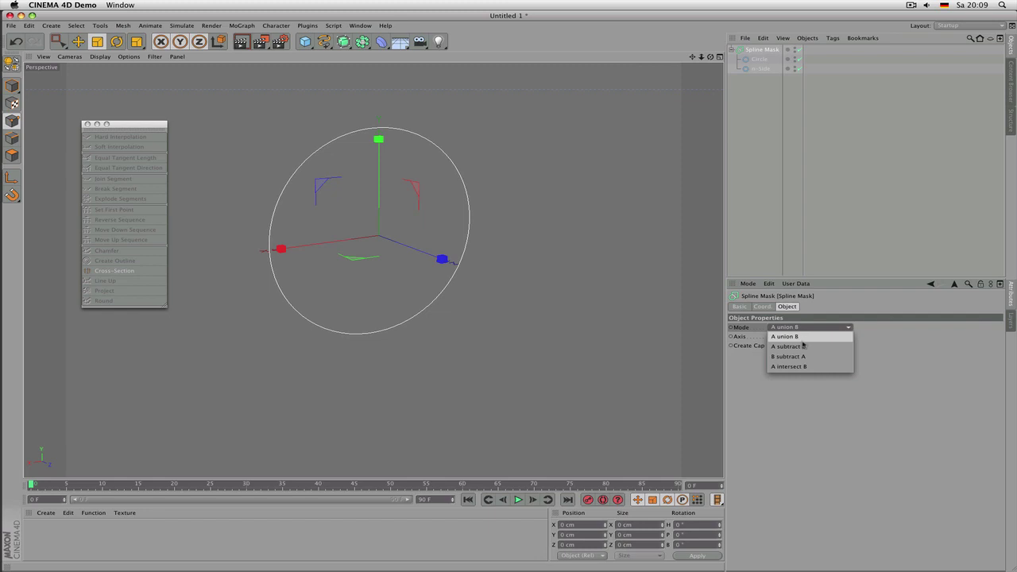
pyautogui.click(803, 346)
pyautogui.click(801, 329)
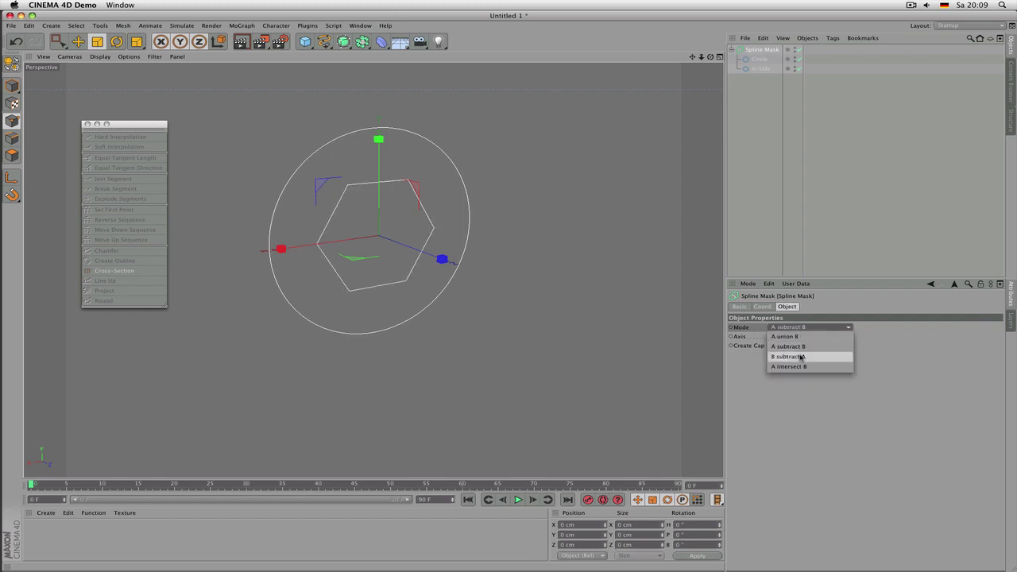
pyautogui.click(796, 367)
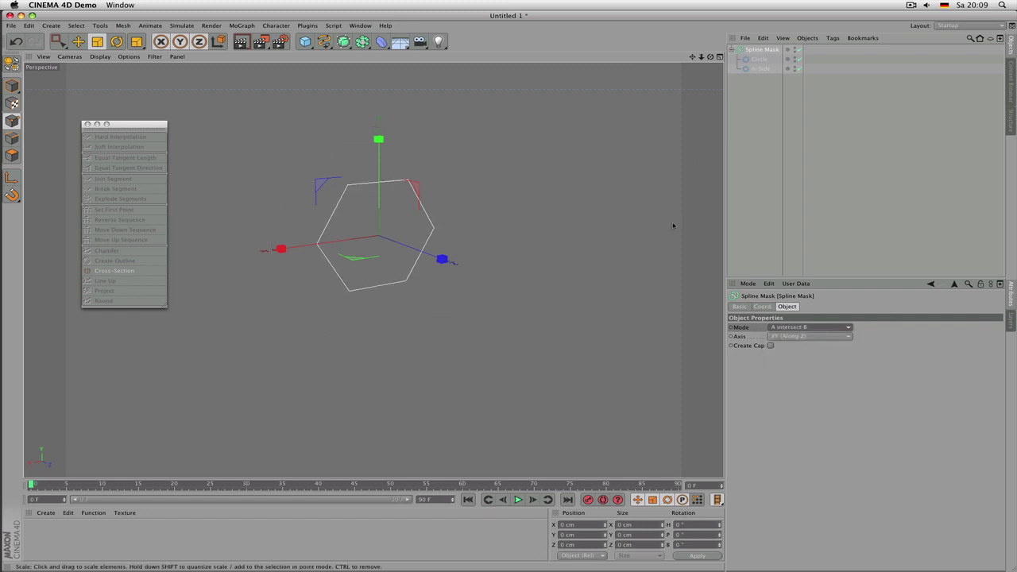
# Step: Move the n-Side spline along the X axis so that it overlaps the circle's outer edge
pyautogui.click(761, 68)
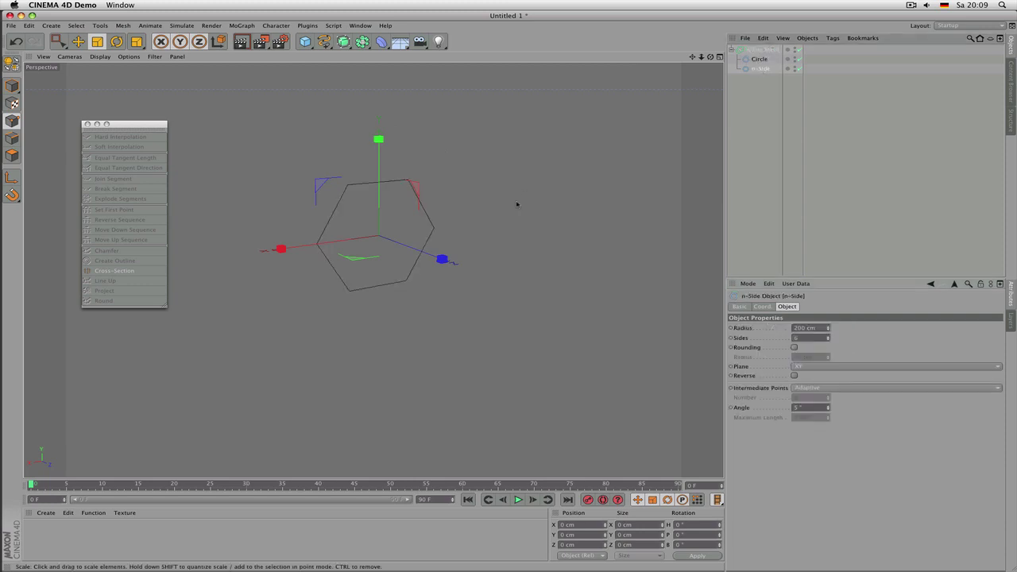
pyautogui.press('e')
pyautogui.moveTo(283, 248); pyautogui.dragTo(400, 242)
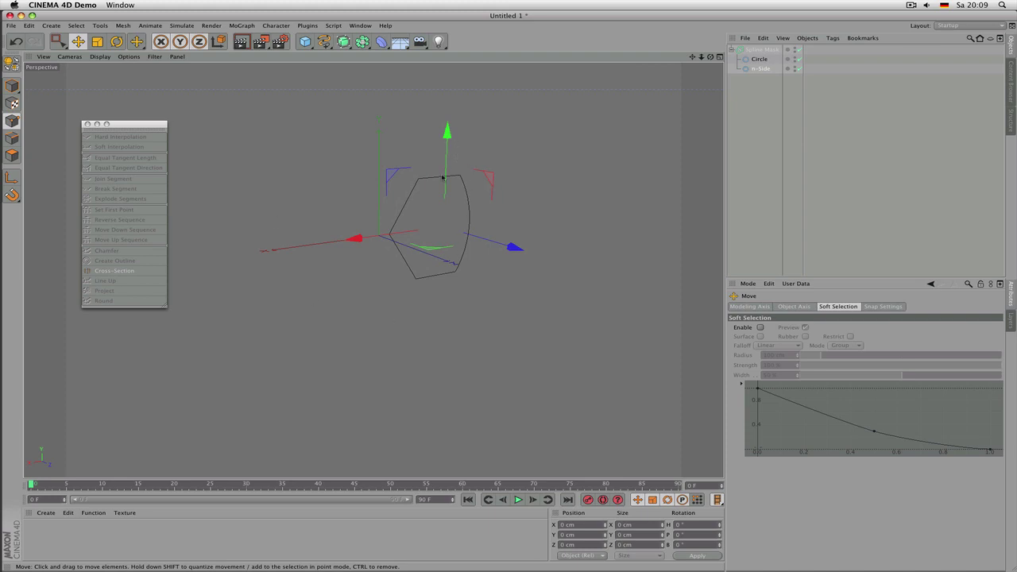
pyautogui.moveTo(354, 237); pyautogui.dragTo(400, 239)
# Step: Try the Spline Mask's B subtract A mode, then set its mode to A subtract B
pyautogui.click(761, 49)
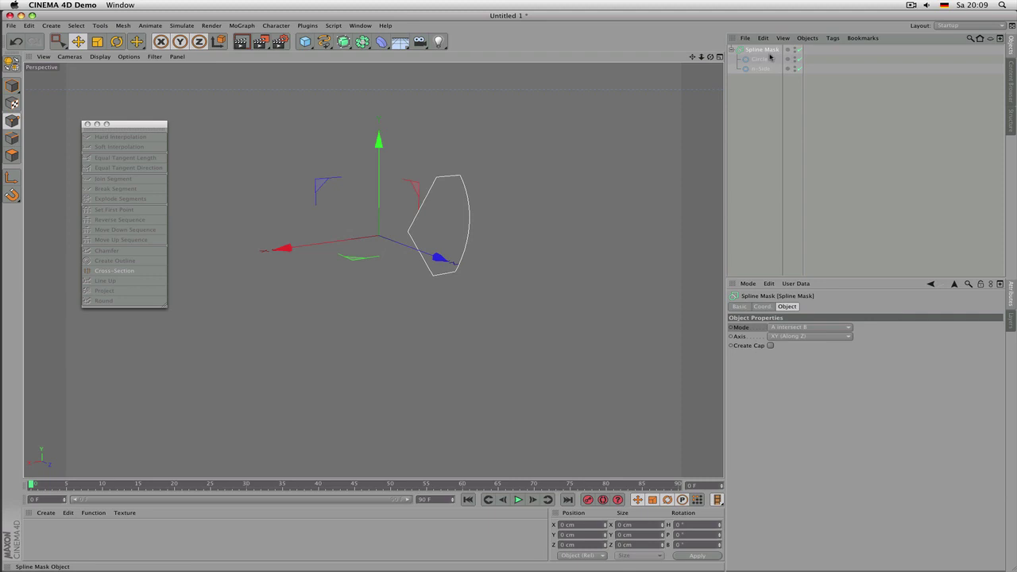
pyautogui.click(800, 327)
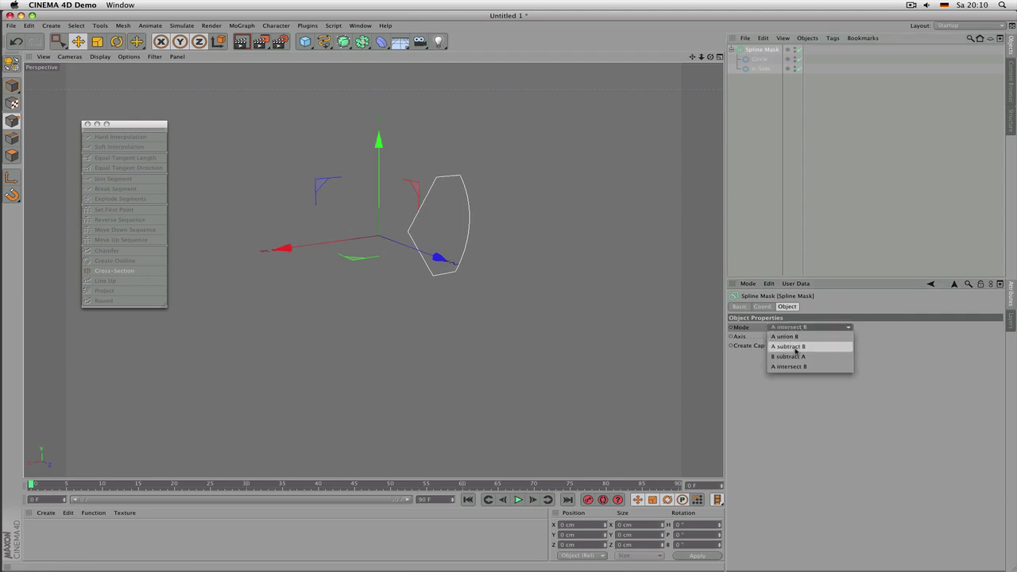
pyautogui.click(797, 356)
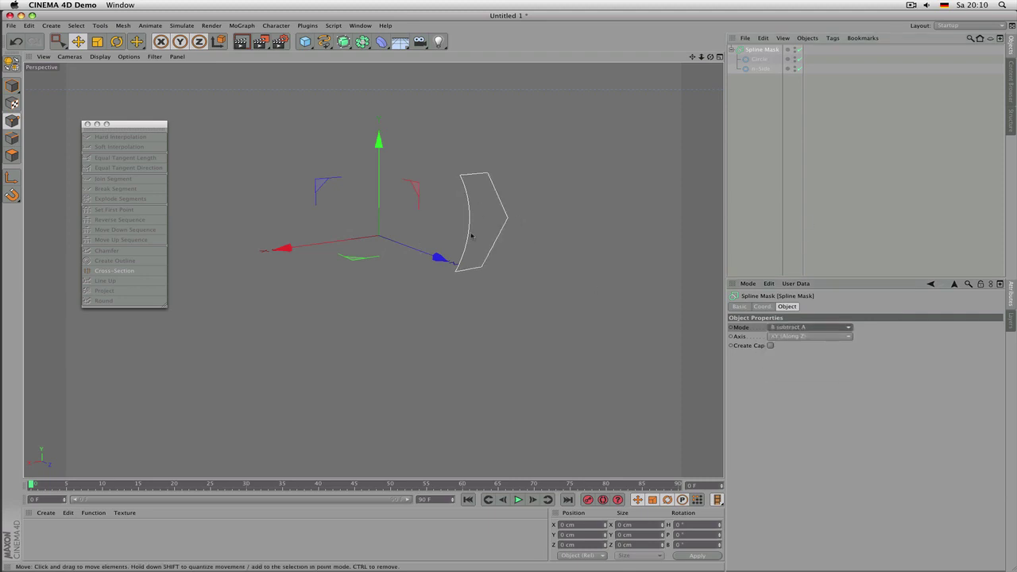
pyautogui.click(805, 330)
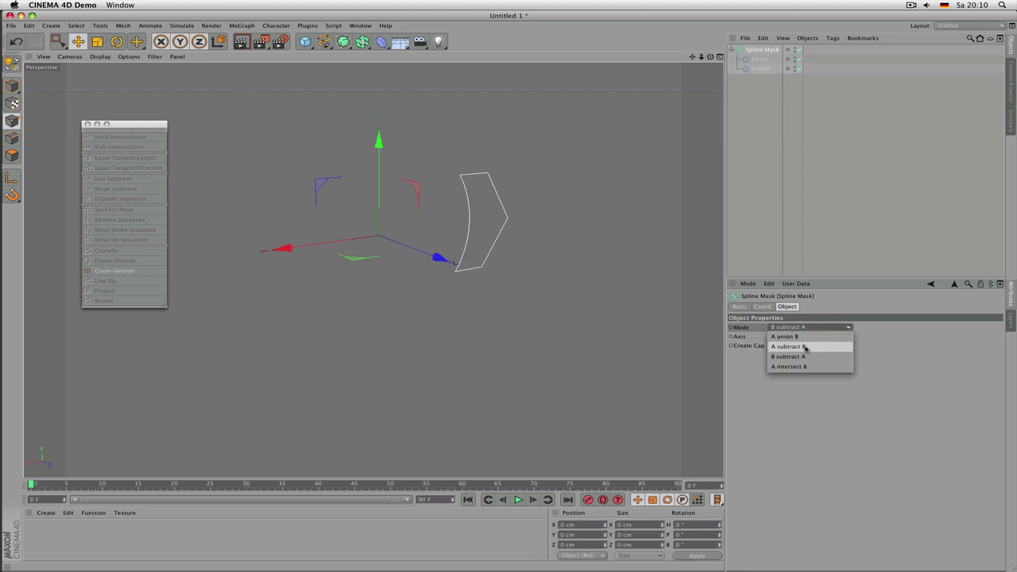
pyautogui.click(805, 343)
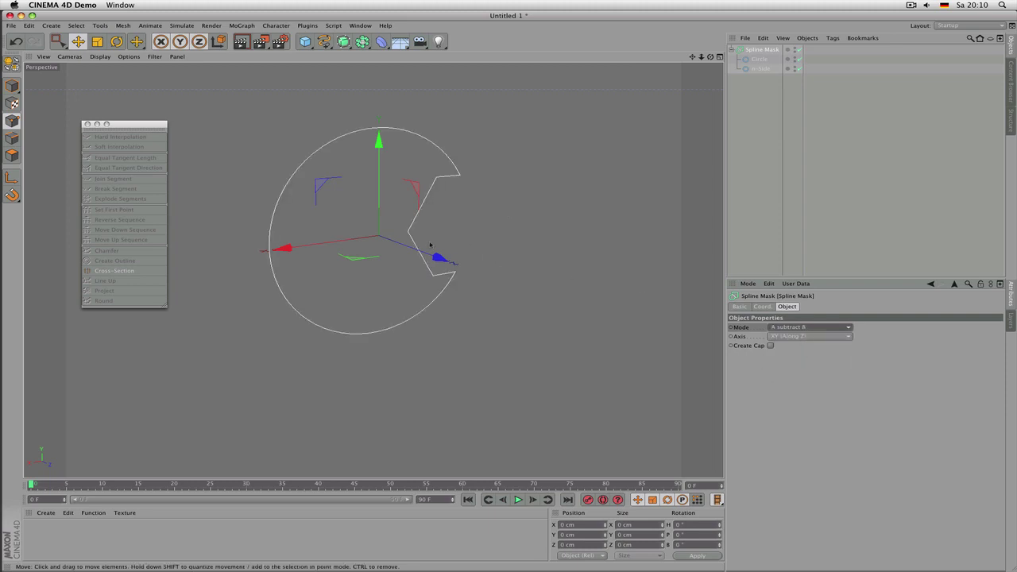
# Step: Shift the n-Side spline slightly along the X axis toward the circle's centre, deepening the notch
pyautogui.click(760, 69)
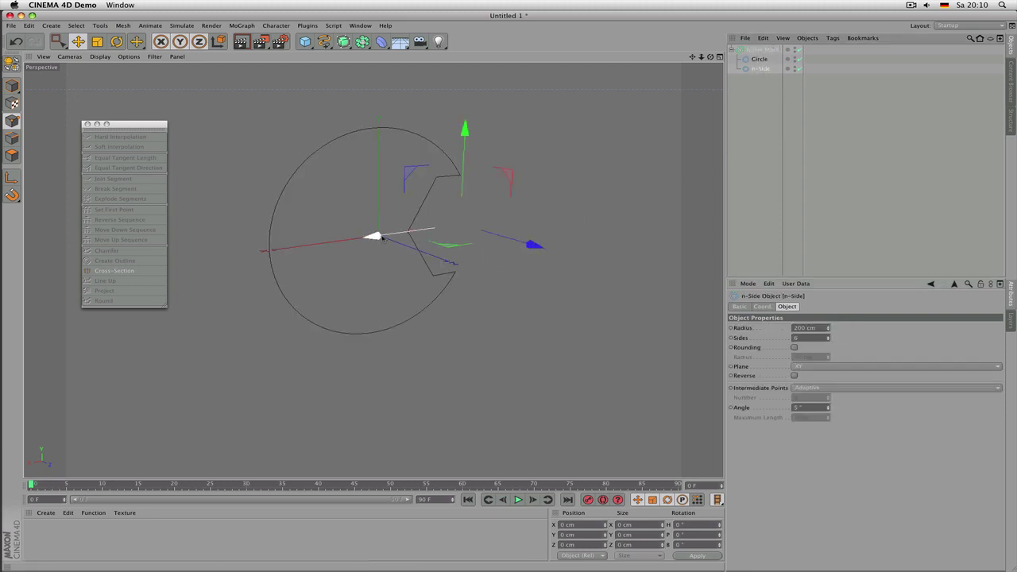
pyautogui.moveTo(382, 237)
pyautogui.mouseDown()
pyautogui.moveTo(367, 238)
pyautogui.moveTo(426, 240)
pyautogui.moveTo(306, 255)
pyautogui.moveTo(371, 249)
pyautogui.mouseUp()
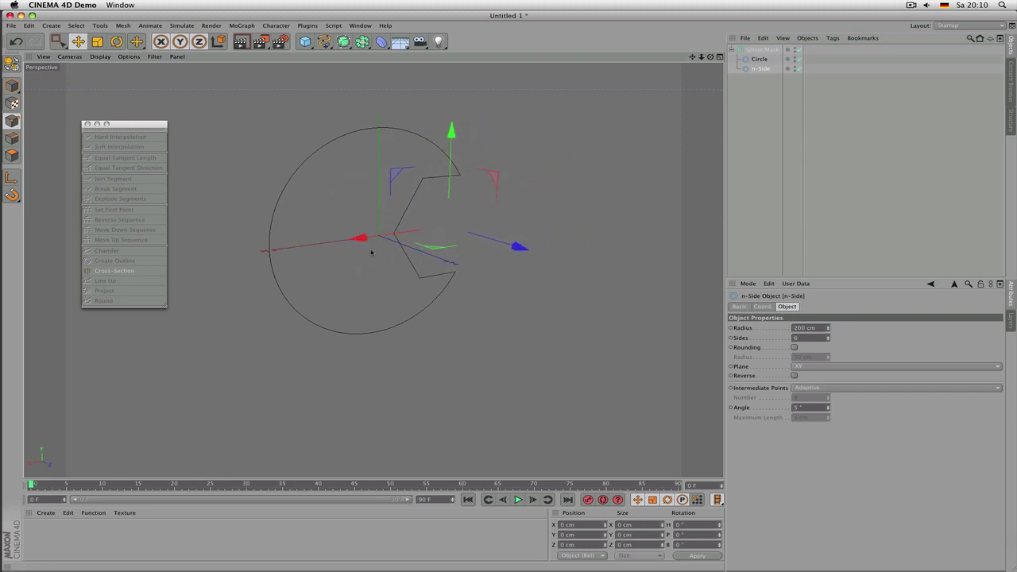
pyautogui.click(769, 50)
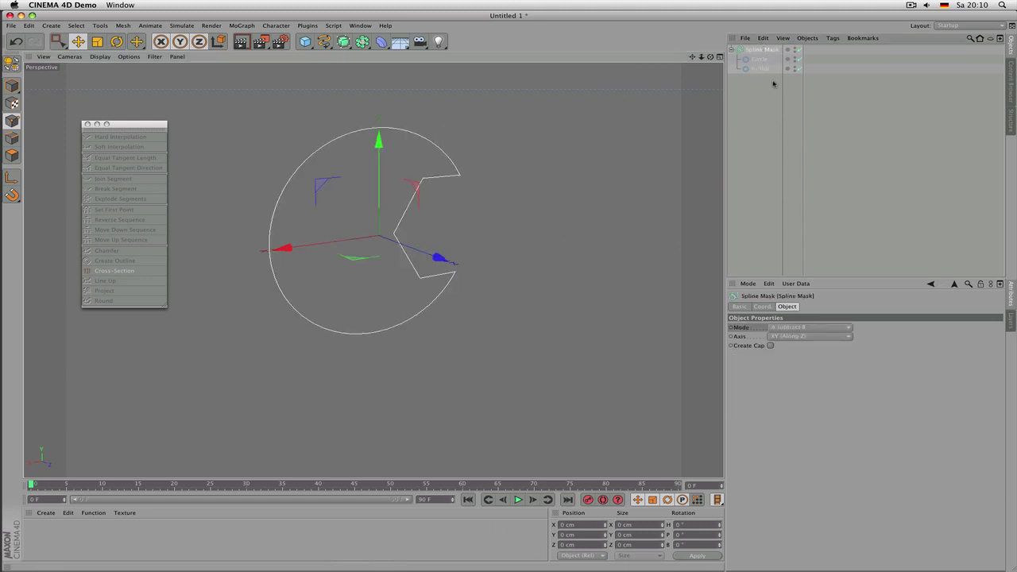
pyautogui.click(760, 59)
pyautogui.click(758, 69)
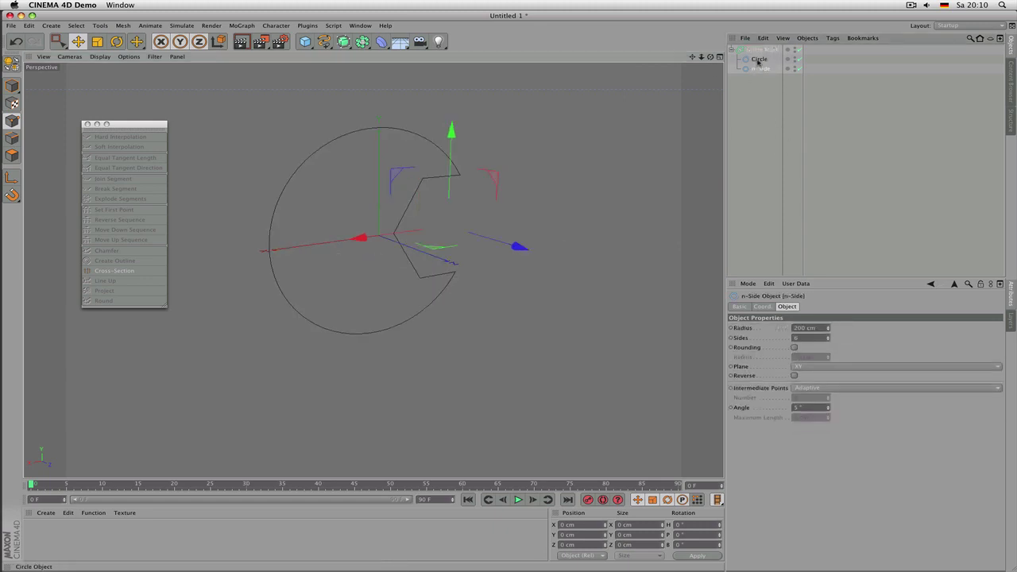
# Step: Place the Spline Mask inside a new Extrude NURBS and set its Z movement to about -390 cm
pyautogui.click(764, 50)
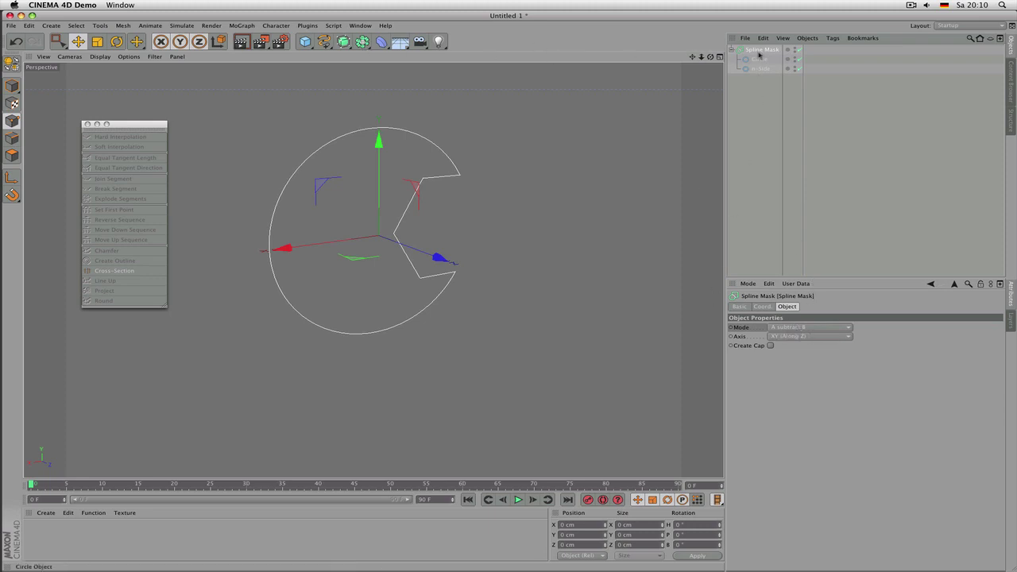
pyautogui.moveTo(345, 44); pyautogui.dragTo(470, 61)
pyautogui.moveTo(754, 62); pyautogui.dragTo(760, 51)
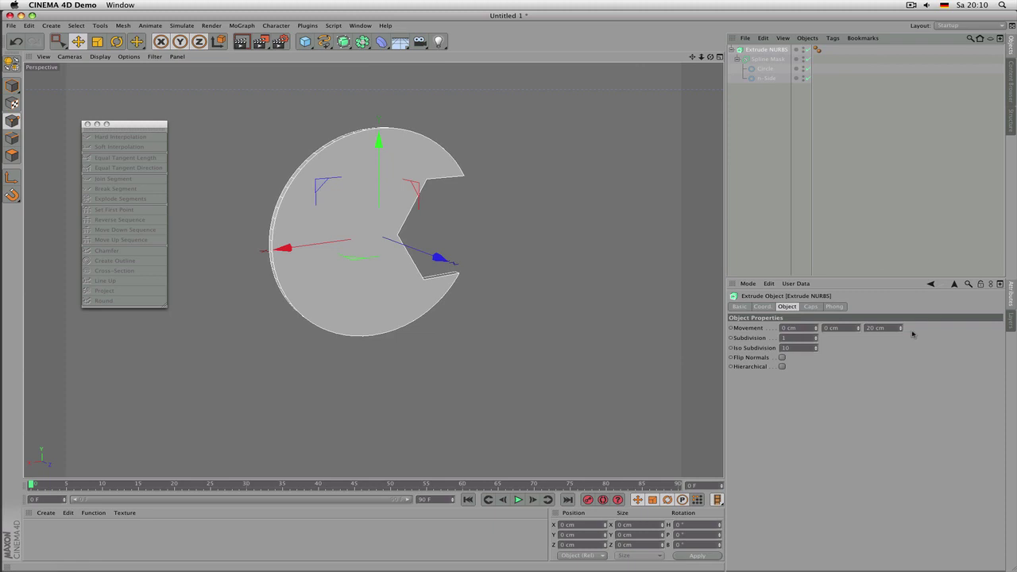
pyautogui.moveTo(900, 330); pyautogui.dragTo(310, 257)
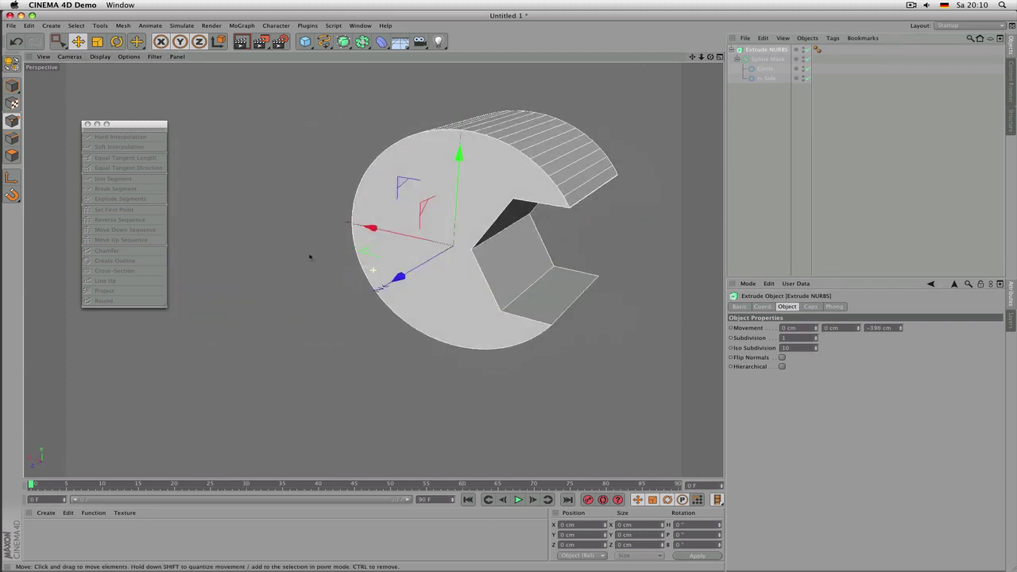
# Step: Move the n-Side spline along the X axis to the circle's centre, then back across its outer edge
pyautogui.click(757, 78)
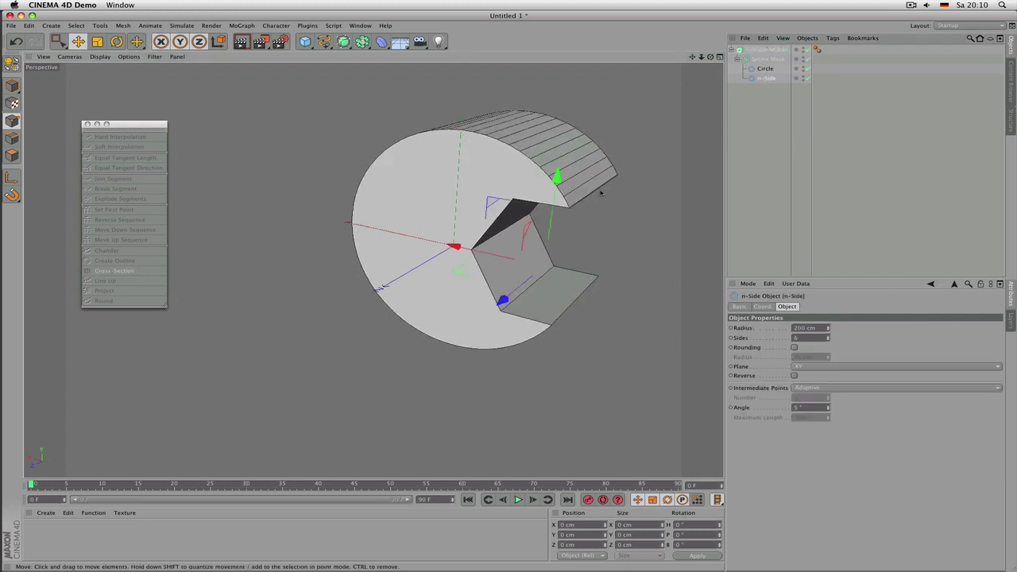
pyautogui.moveTo(455, 247); pyautogui.dragTo(370, 267)
pyautogui.click(765, 69)
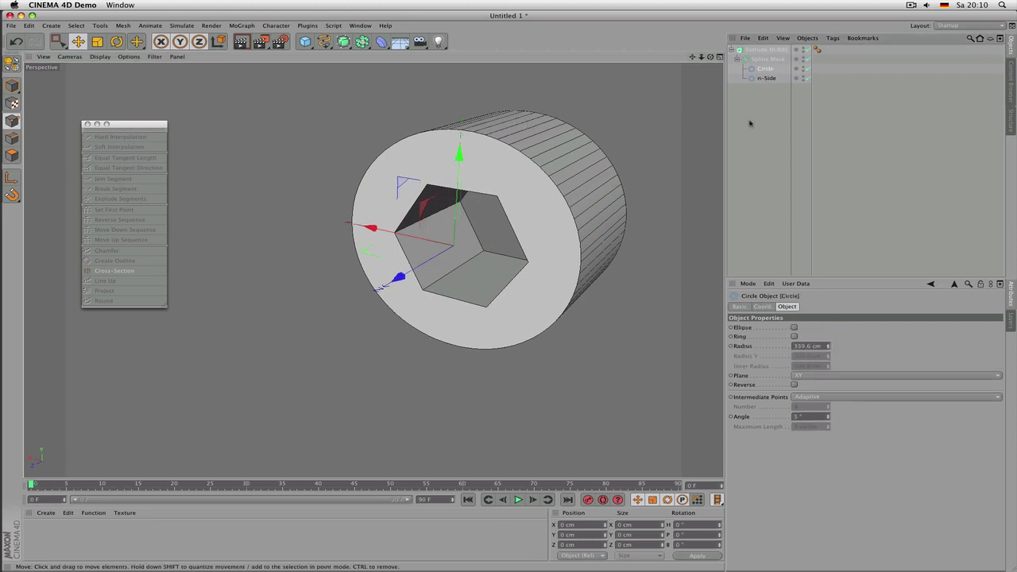
pyautogui.click(765, 77)
pyautogui.moveTo(384, 232); pyautogui.dragTo(449, 245)
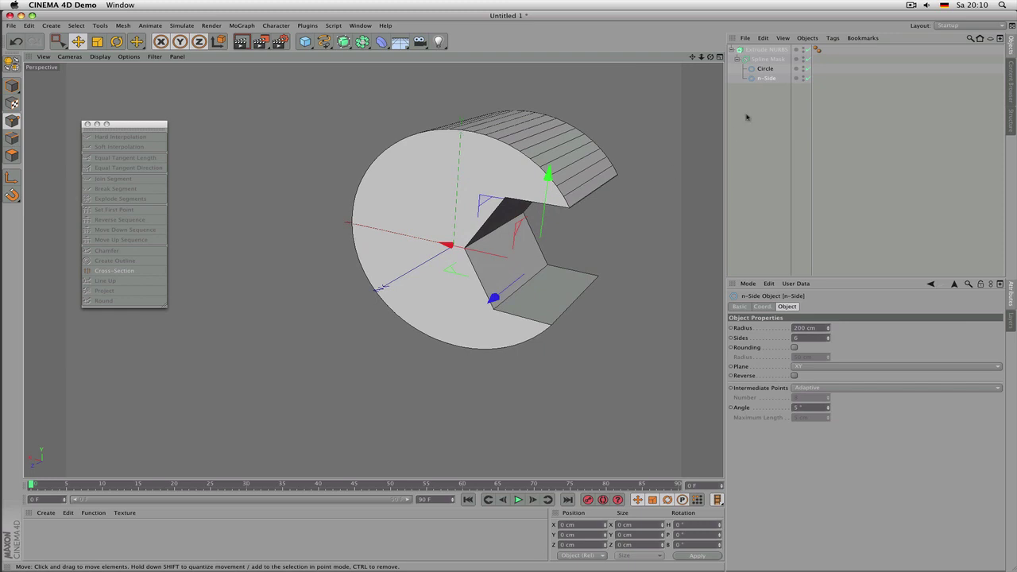
# Step: Try the Spline Mask's A union B, A subtract B, B subtract A and A intersect B modes in turn
pyautogui.click(767, 59)
pyautogui.click(792, 328)
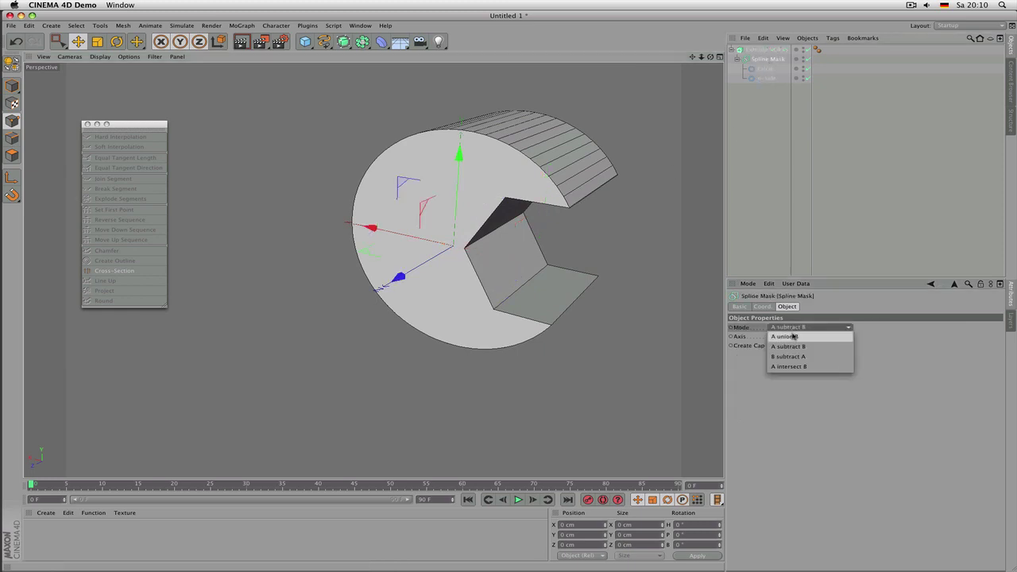
pyautogui.click(793, 336)
pyautogui.click(792, 332)
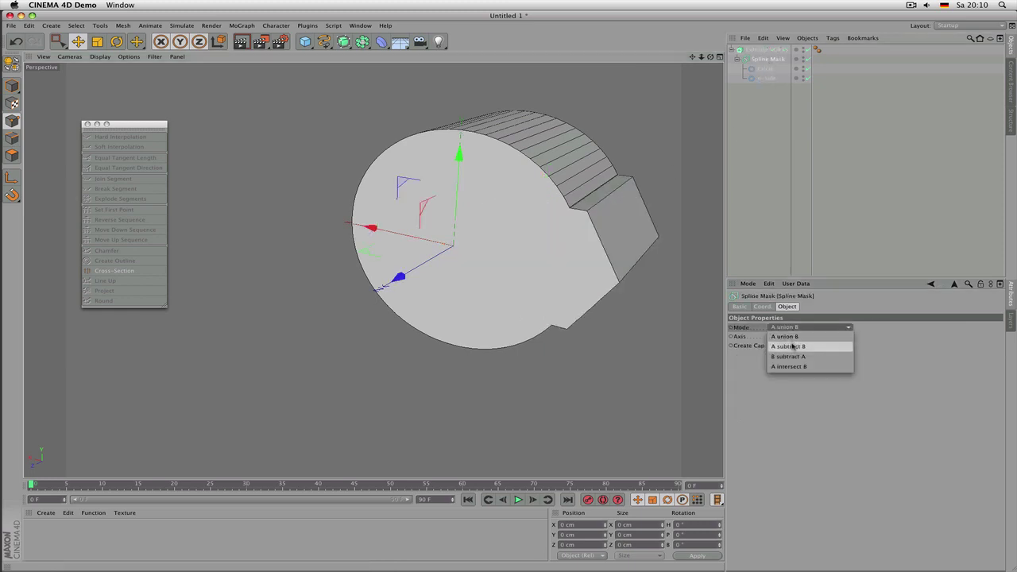
pyautogui.click(792, 344)
pyautogui.click(799, 329)
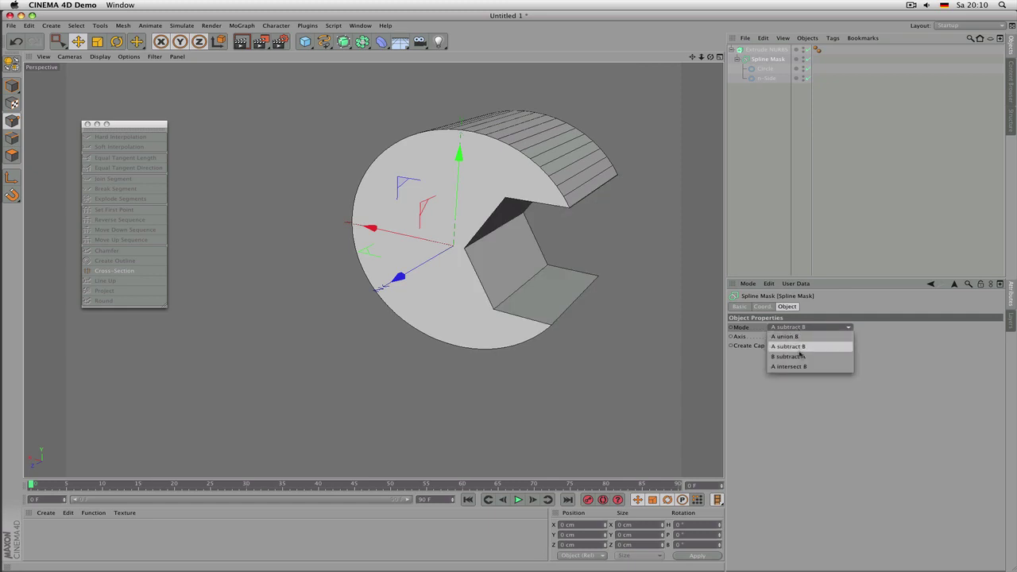
pyautogui.click(800, 355)
pyautogui.click(801, 330)
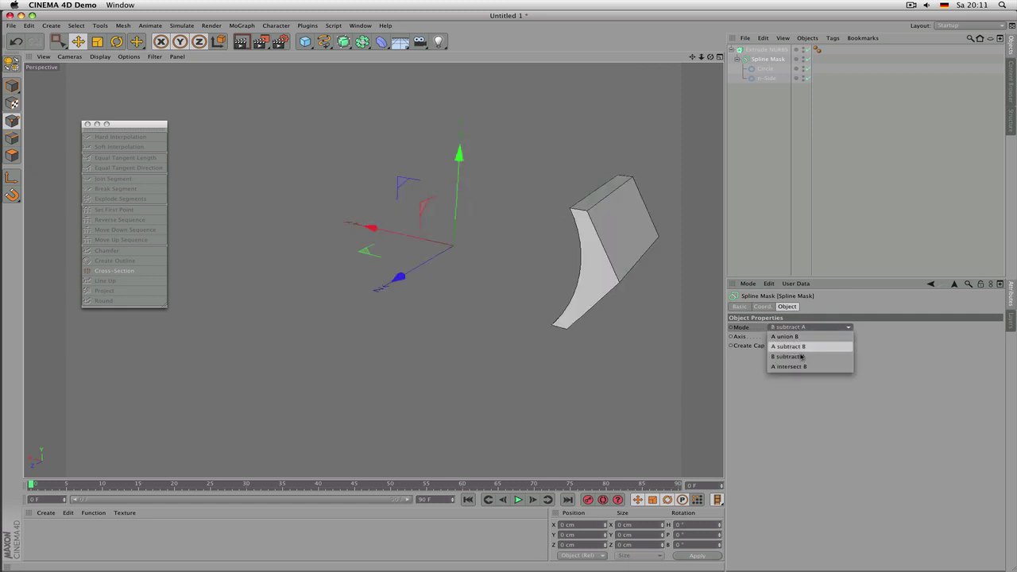
pyautogui.click(800, 367)
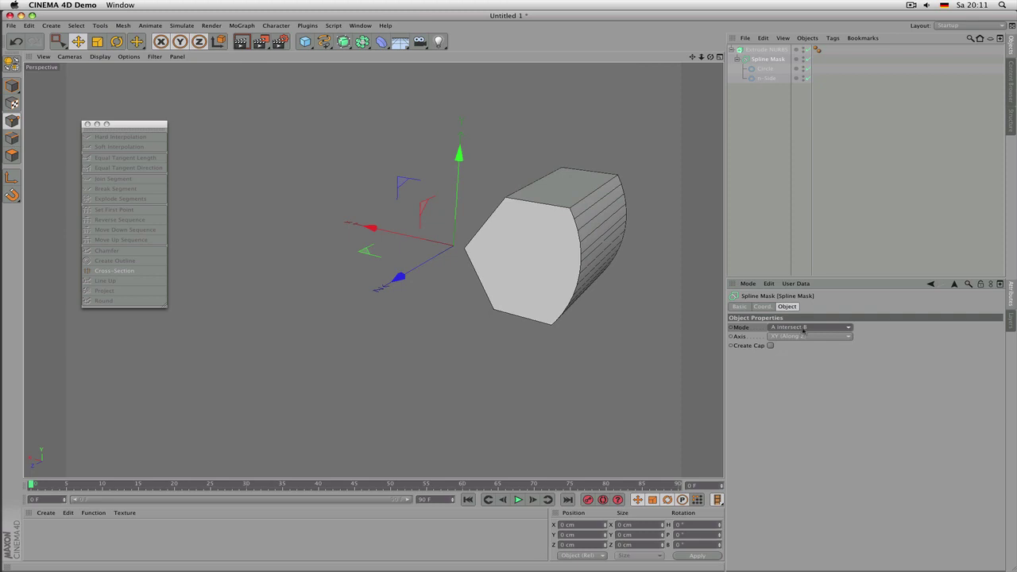
pyautogui.click(803, 331)
pyautogui.click(803, 355)
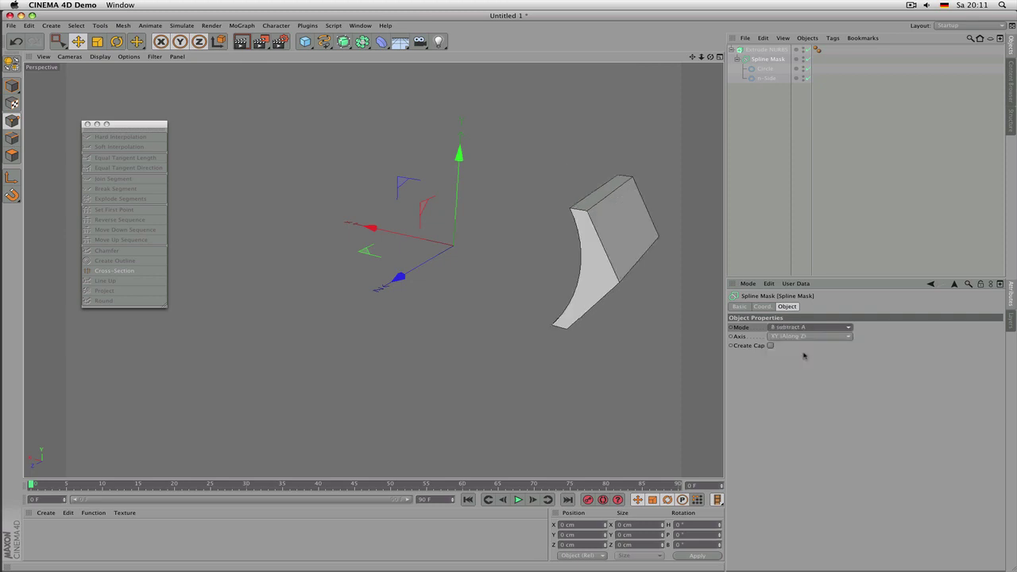
# Step: Set the Spline Mask's mode to A union B, and switch Create Cap on and off again
pyautogui.click(803, 329)
pyautogui.click(805, 333)
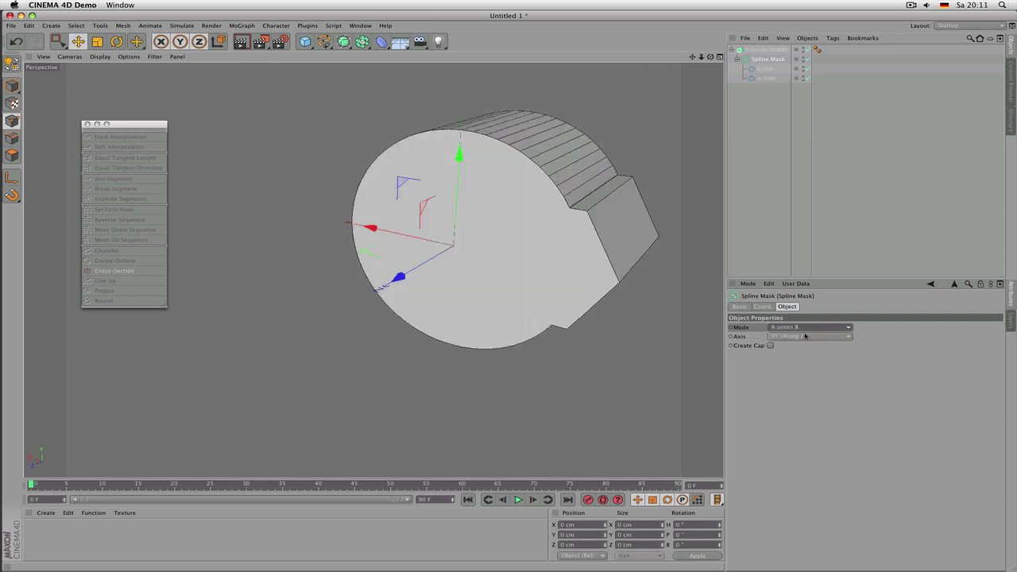
pyautogui.click(769, 346)
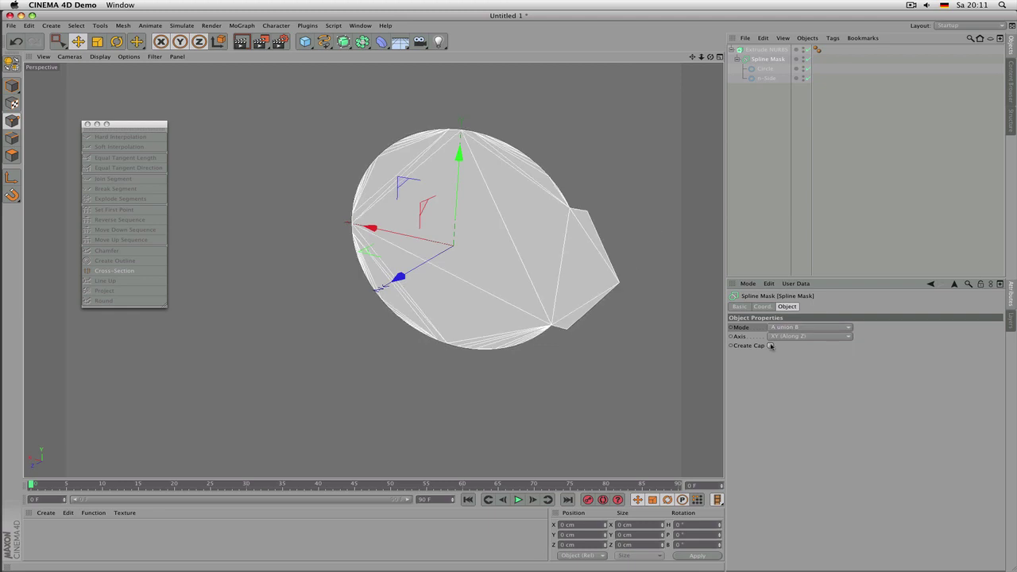
pyautogui.click(770, 345)
# Step: Delete the Spline Mask with its two splines, and remove the empty Extrude NURBS
pyautogui.keyDown('alt'); pyautogui.moveTo(499, 228); pyautogui.dragTo(508, 232); pyautogui.keyUp('alt')
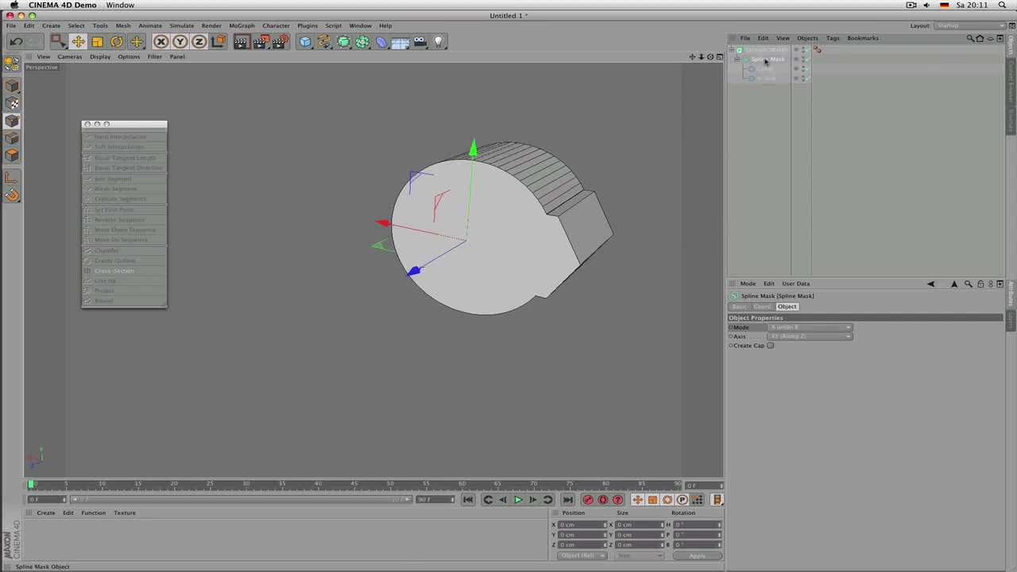
pyautogui.press('Delete')
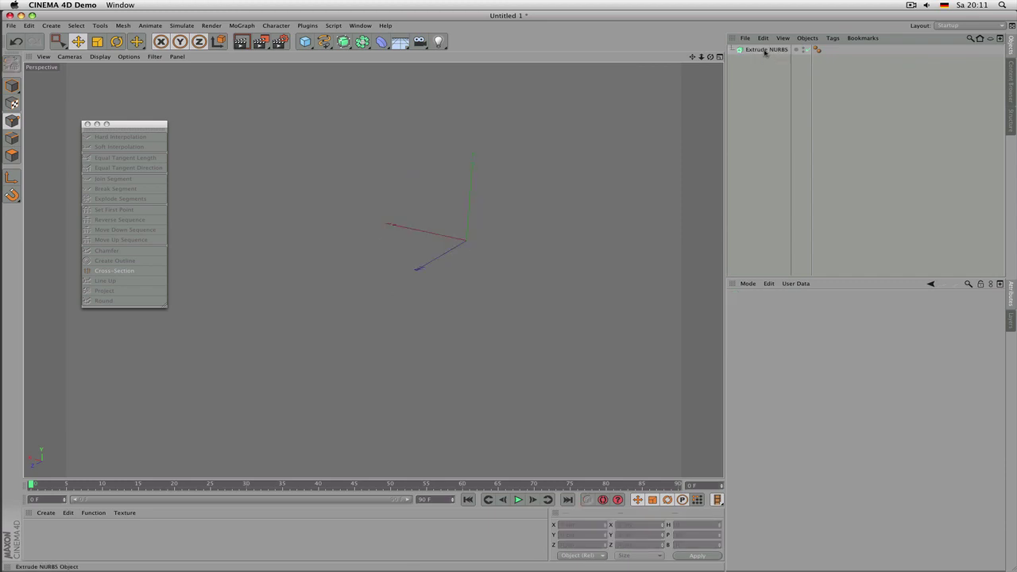
pyautogui.click(762, 51)
pyautogui.press('Delete')
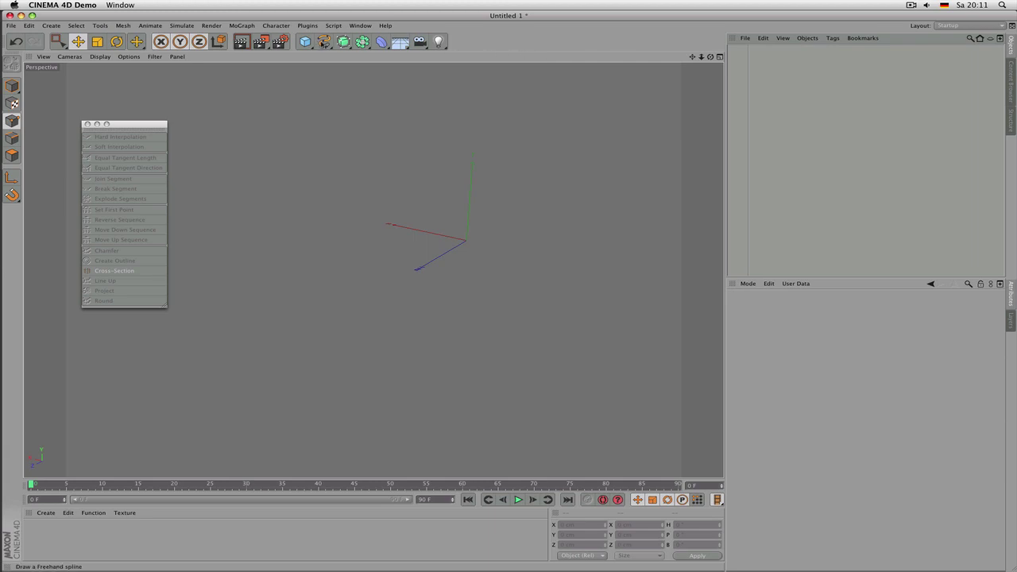
# Step: Detach the spline creation palette as a floating window beside the spline editing palette in the viewport
pyautogui.click(324, 42)
pyautogui.click(362, 41)
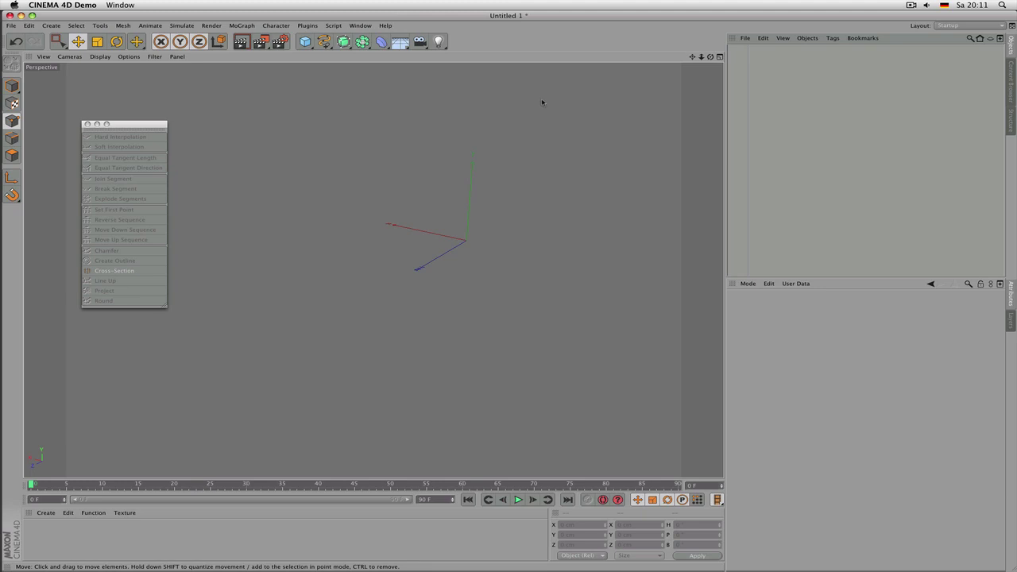
pyautogui.moveTo(161, 119); pyautogui.dragTo(154, 107)
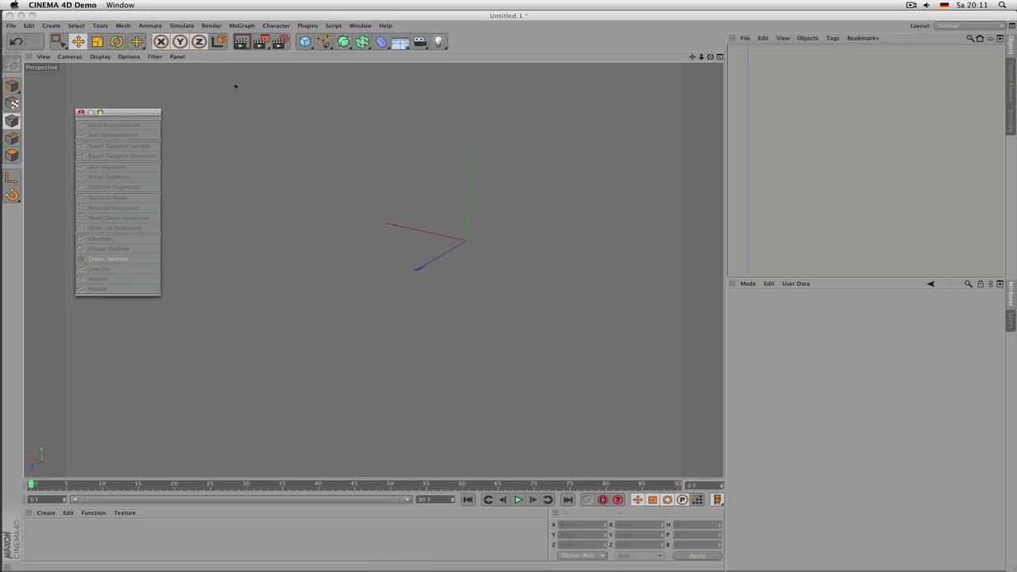
pyautogui.click(324, 41)
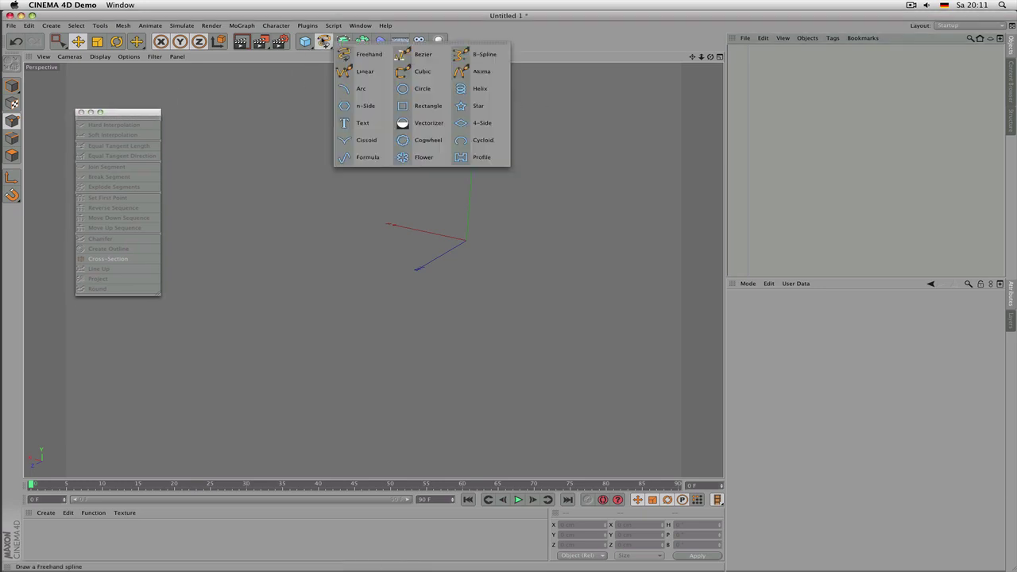
pyautogui.click(364, 45)
pyautogui.moveTo(374, 40); pyautogui.dragTo(245, 110)
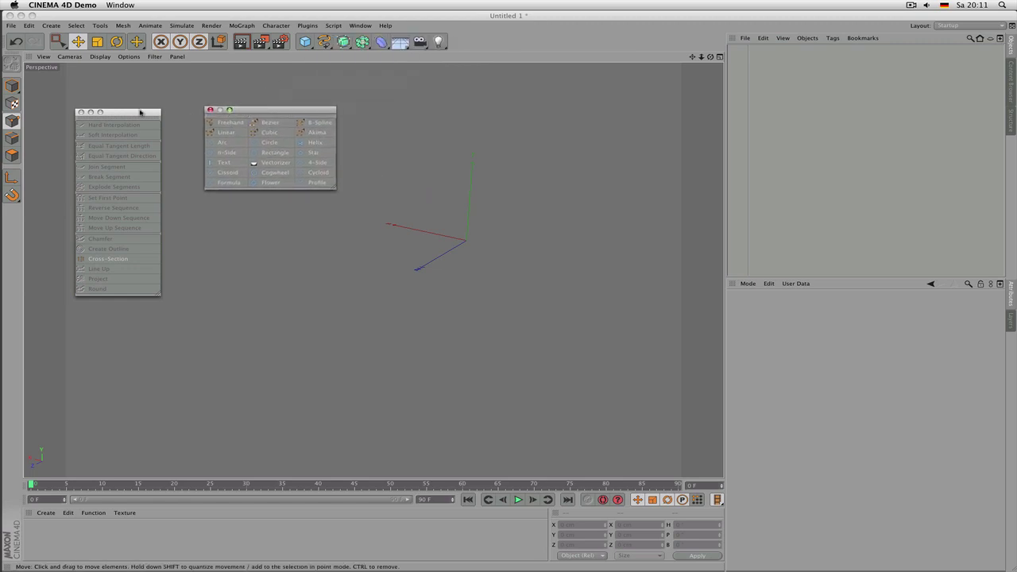
# Step: Arrange the floating spline creation and spline editing palettes side by side, and float the NURBS palette next to them
pyautogui.moveTo(143, 112); pyautogui.dragTo(437, 134)
pyautogui.moveTo(288, 107); pyautogui.dragTo(193, 106)
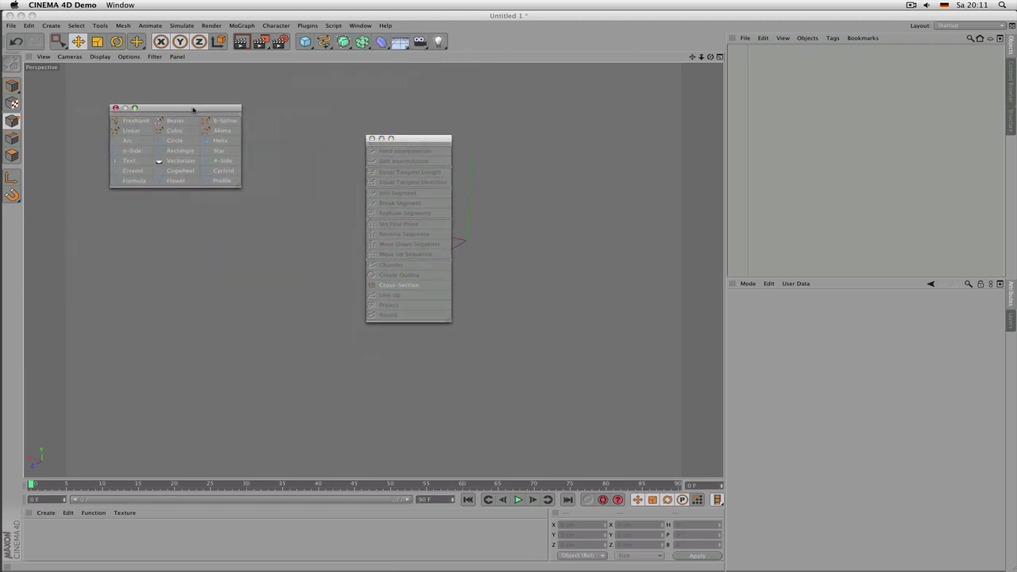
pyautogui.moveTo(433, 141); pyautogui.dragTo(316, 110)
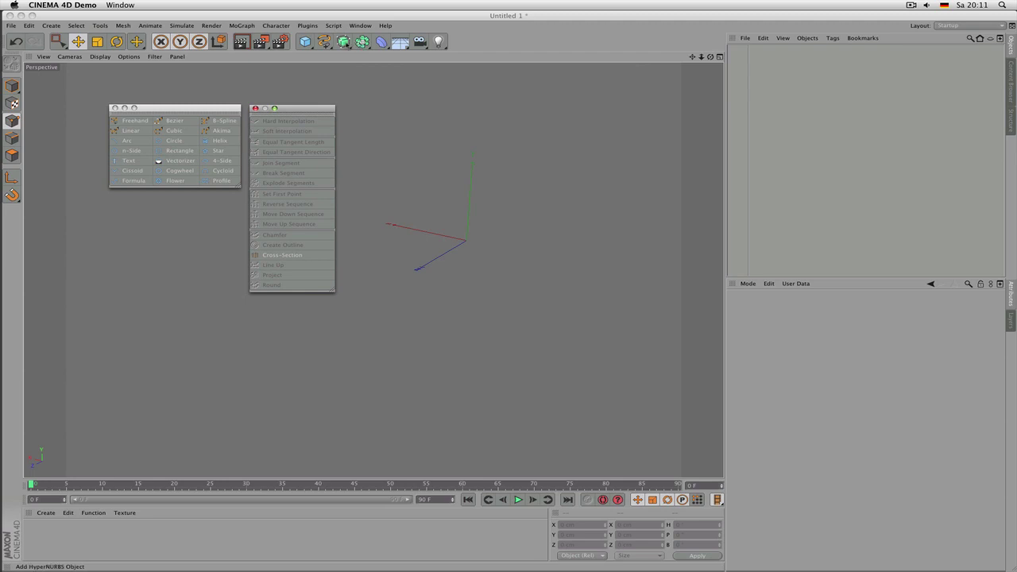
pyautogui.click(350, 44)
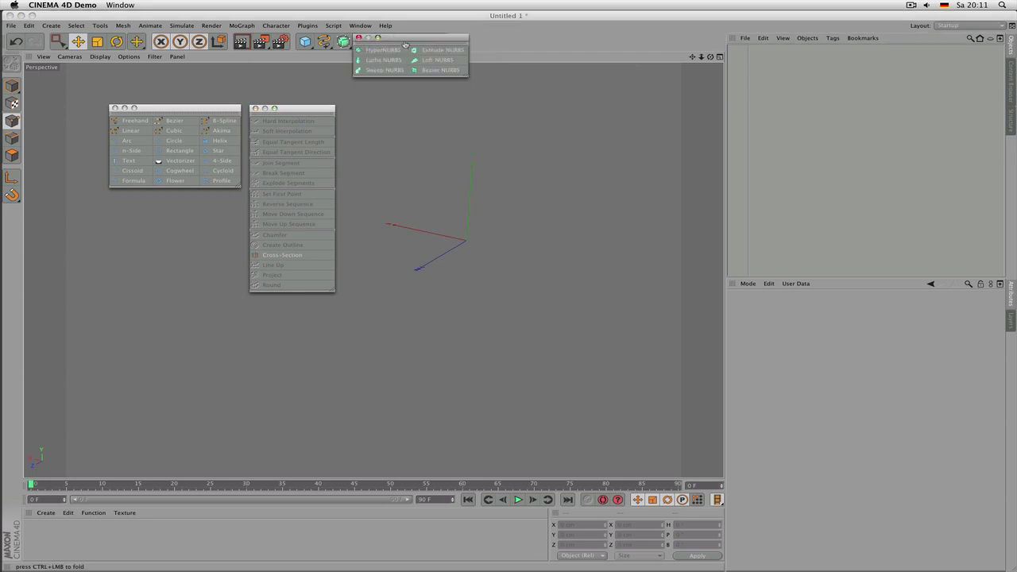
pyautogui.moveTo(405, 46); pyautogui.dragTo(394, 114)
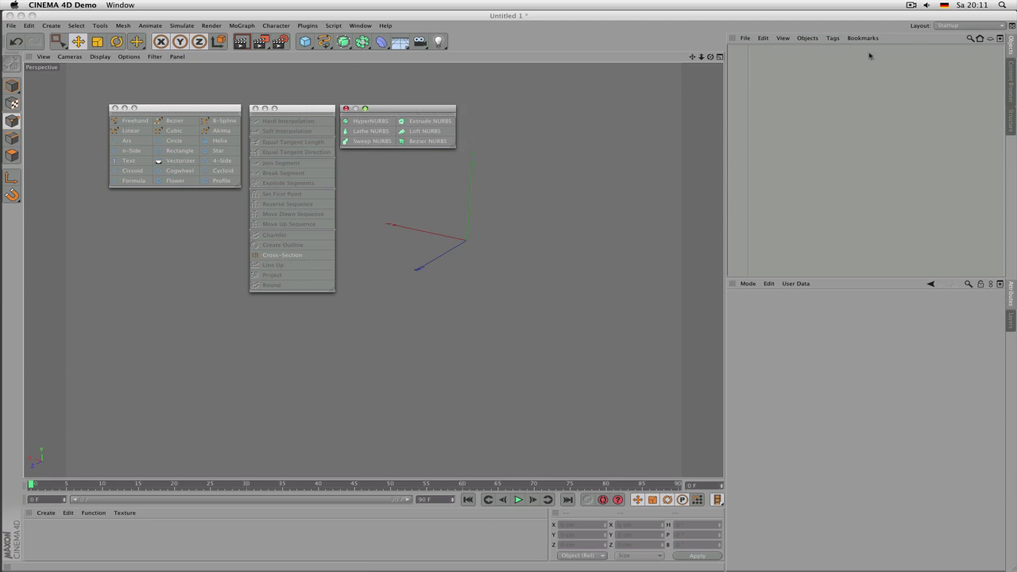
# Step: Show the Structure manager and draw a wavy four-point Bezier spline across the perspective view
pyautogui.click(1012, 117)
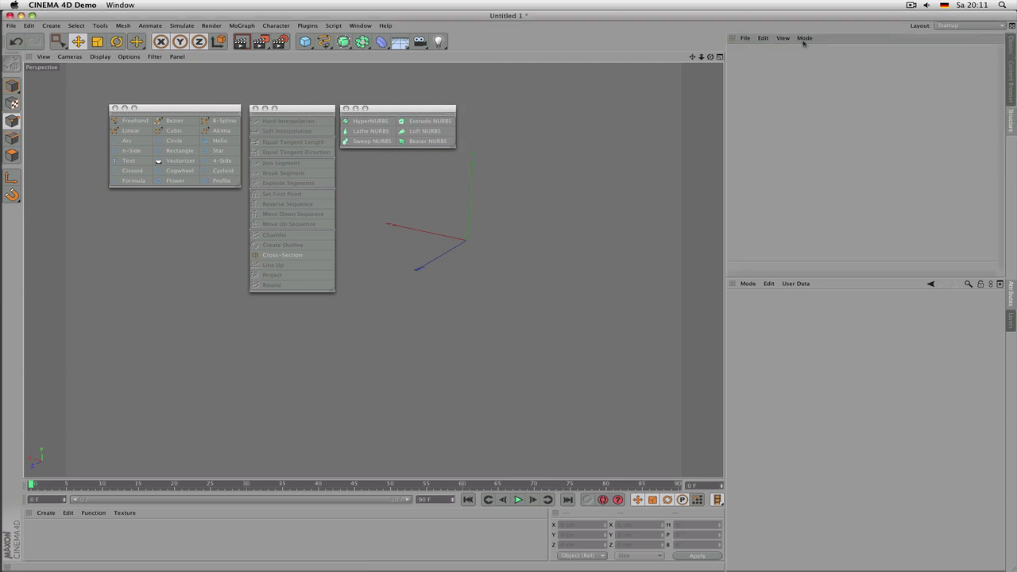
pyautogui.click(190, 124)
pyautogui.moveTo(95, 262); pyautogui.dragTo(188, 224)
pyautogui.moveTo(278, 339); pyautogui.dragTo(365, 373)
pyautogui.moveTo(446, 304); pyautogui.dragTo(537, 189)
pyautogui.moveTo(608, 185); pyautogui.dragTo(649, 262)
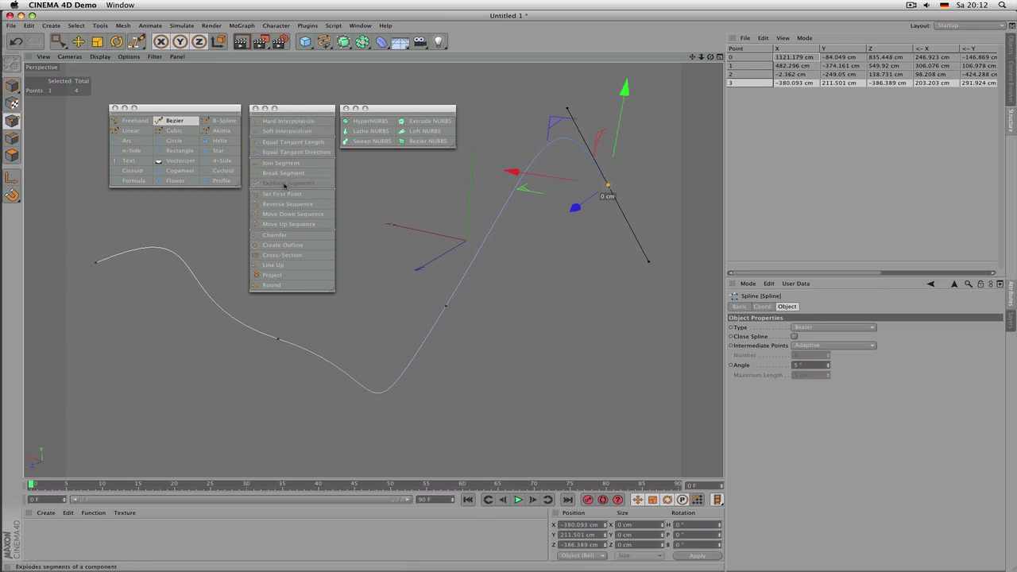
# Step: Select the Bezier spline's second point and move it to about X 672, Y -439, Z 720 cm
pyautogui.press('0')
pyautogui.moveTo(255, 321); pyautogui.dragTo(287, 343)
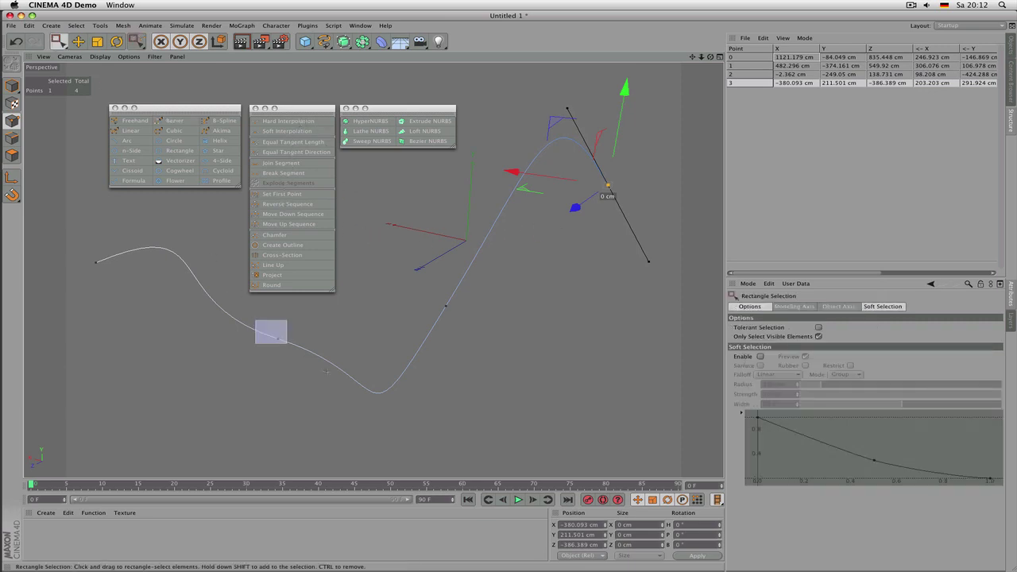
pyautogui.moveTo(326, 371); pyautogui.dragTo(319, 367)
pyautogui.moveTo(247, 311); pyautogui.dragTo(311, 383)
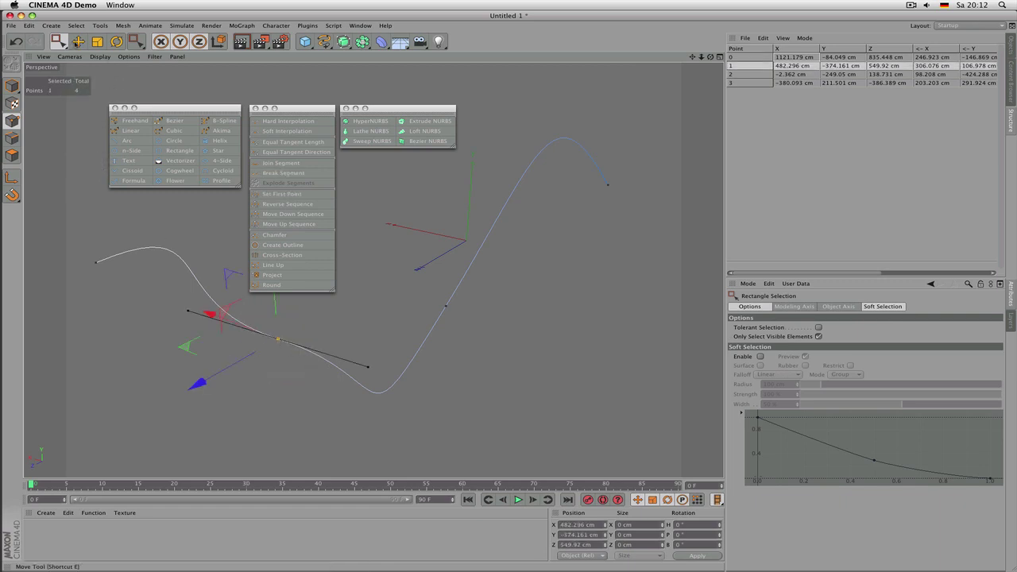
pyautogui.click(78, 42)
pyautogui.moveTo(297, 334); pyautogui.dragTo(230, 351)
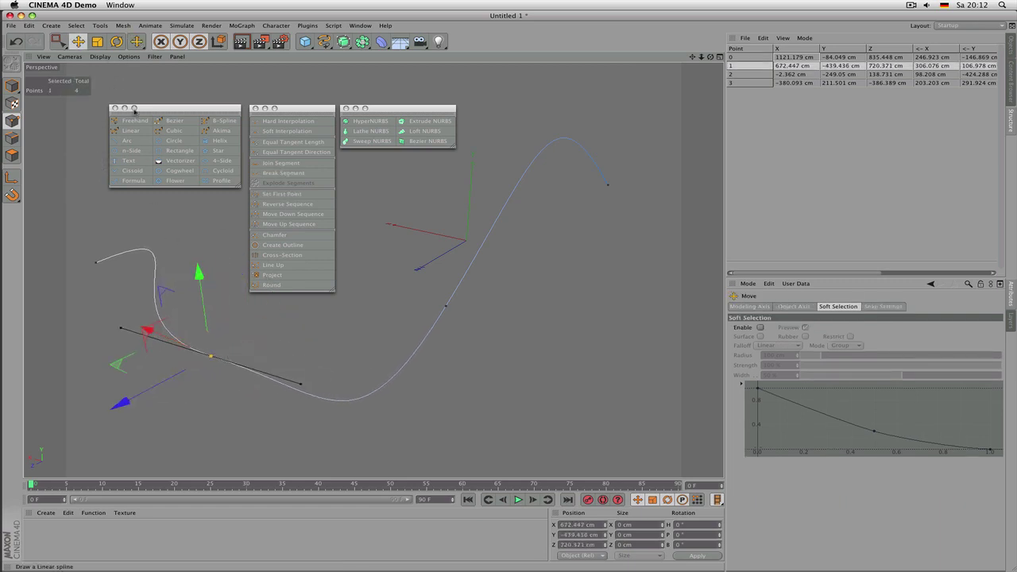
# Step: Select the spline's third point, then its second point instead, and try to scale that single point
pyautogui.click(58, 42)
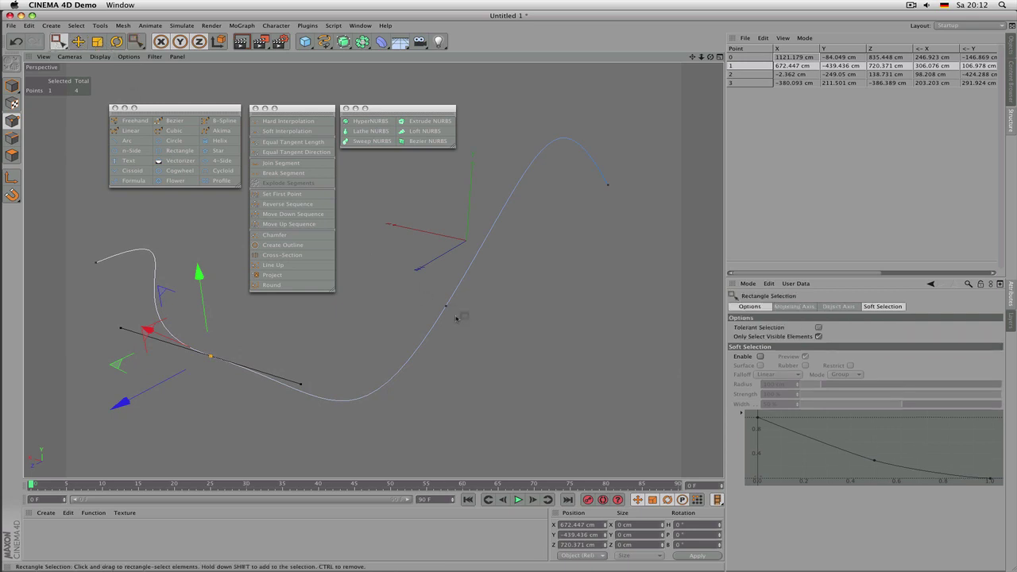
pyautogui.moveTo(488, 281); pyautogui.dragTo(429, 357)
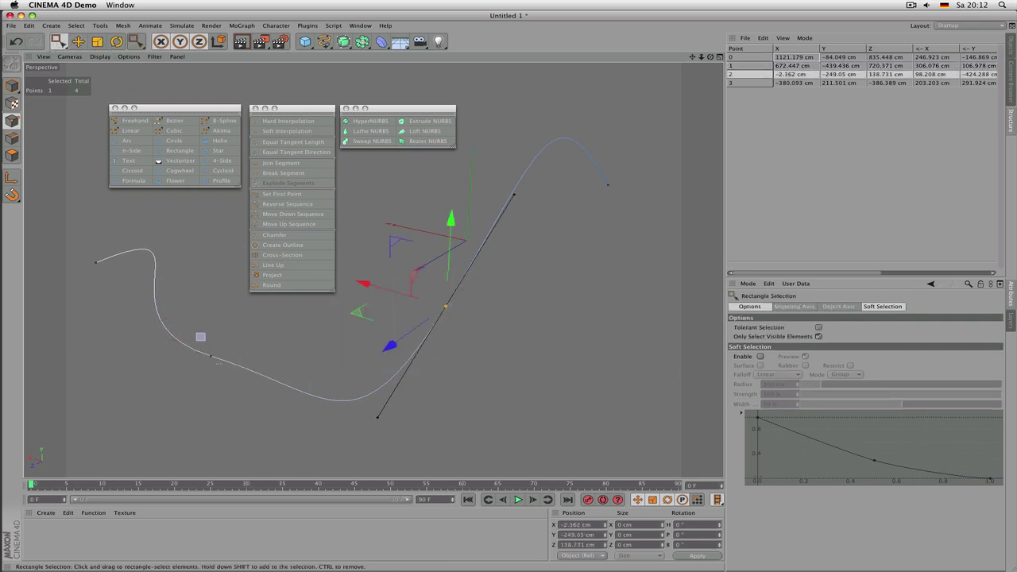
pyautogui.moveTo(200, 336); pyautogui.dragTo(223, 366)
pyautogui.click(97, 42)
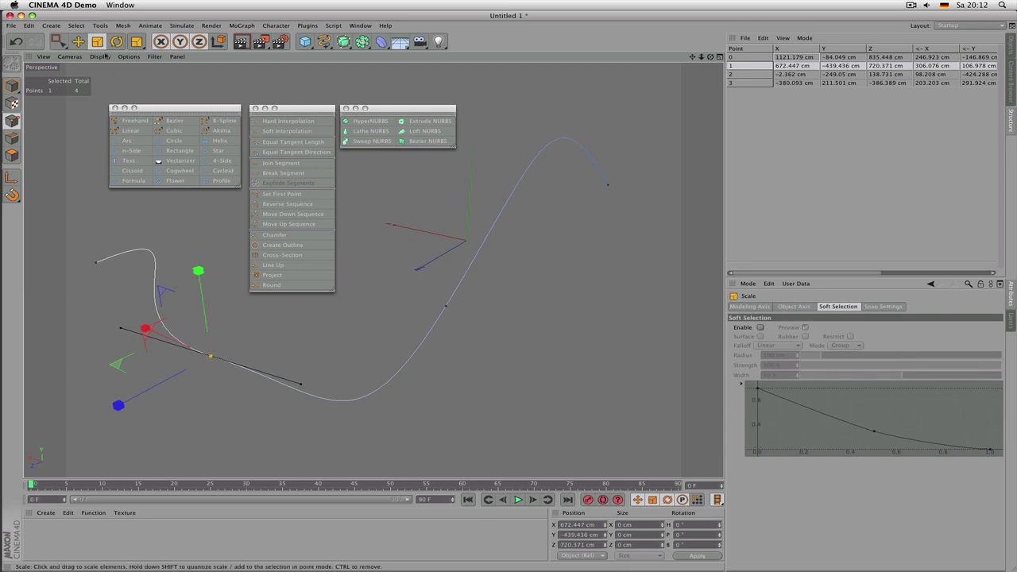
pyautogui.moveTo(270, 323); pyautogui.dragTo(321, 359)
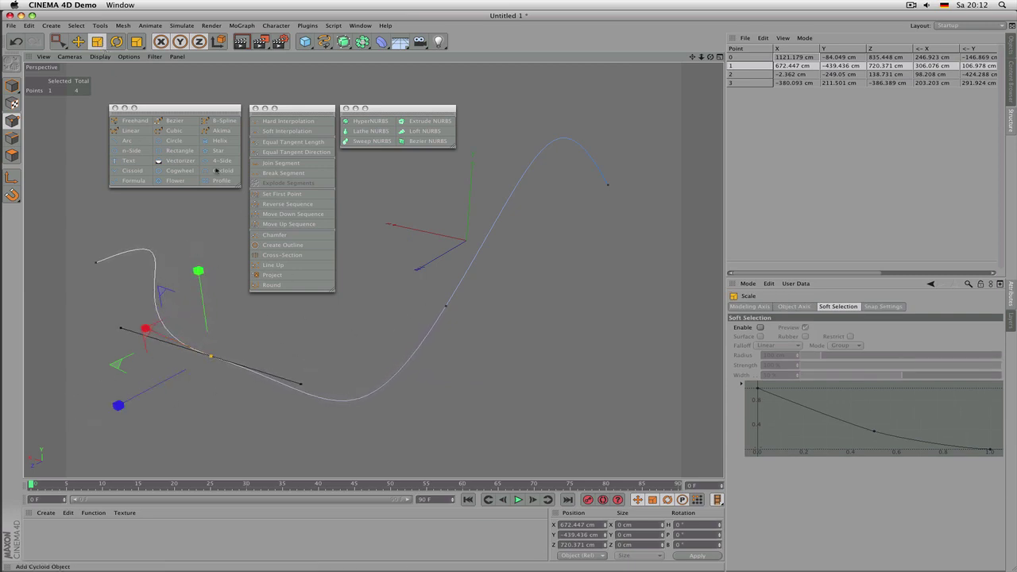
# Step: Select the spline's two middle points, scale them up to about 803 cm apart along X, and rotate them about the vertical axis
pyautogui.click(60, 43)
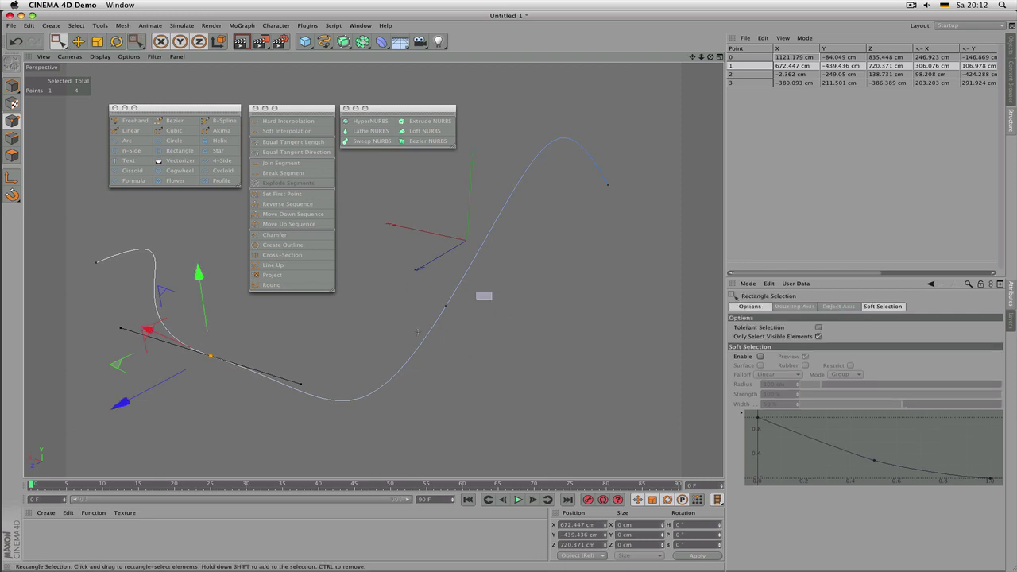
pyautogui.moveTo(476, 299); pyautogui.dragTo(205, 428)
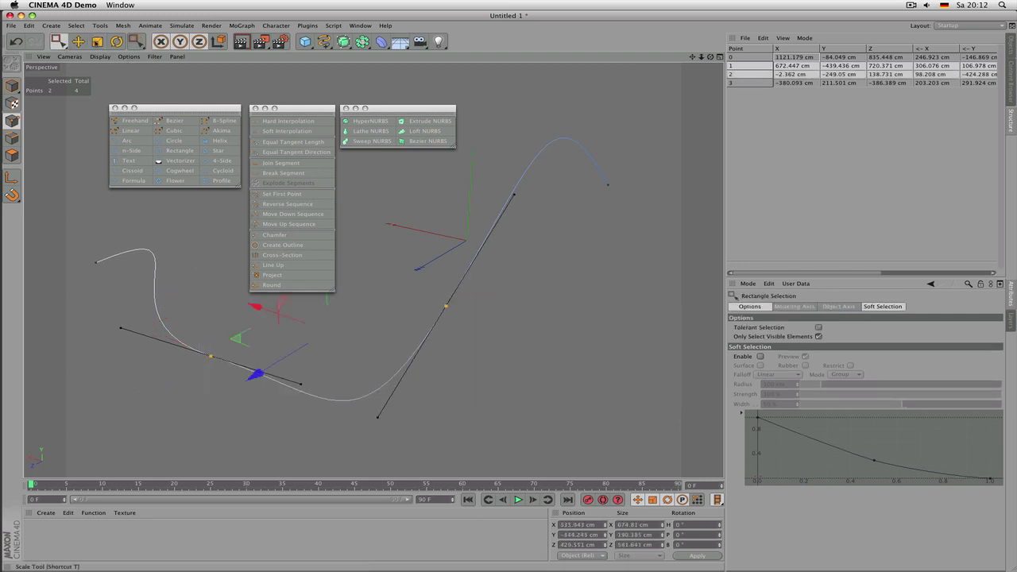
pyautogui.click(98, 42)
pyautogui.moveTo(516, 322); pyautogui.dragTo(634, 320)
pyautogui.press('r')
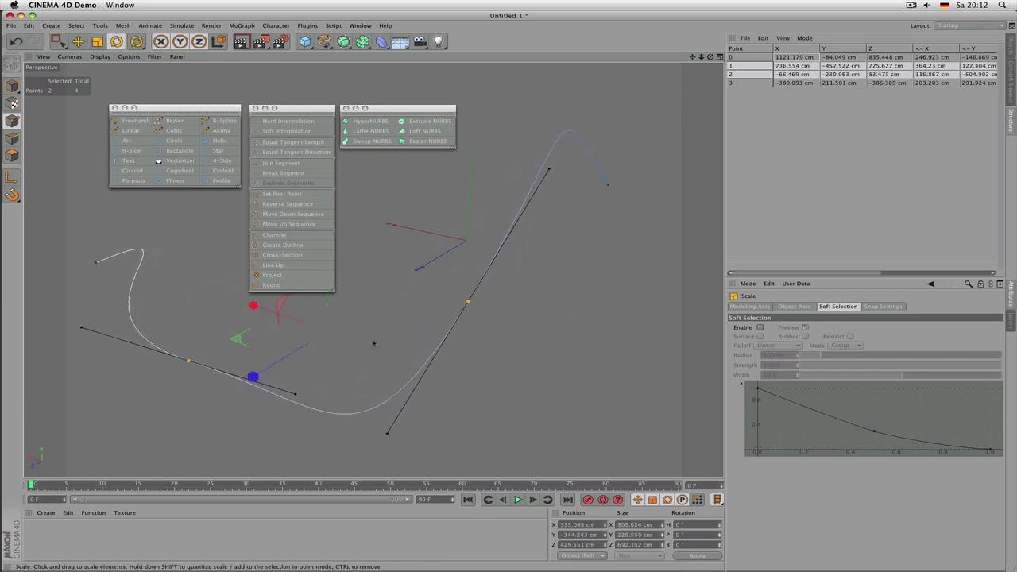
pyautogui.moveTo(374, 366); pyautogui.dragTo(290, 375)
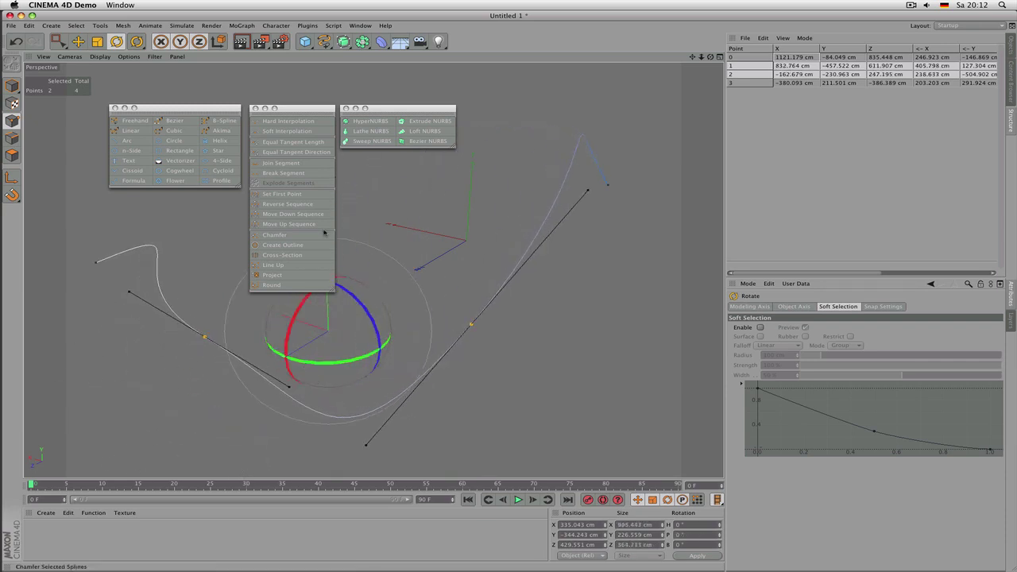
# Step: Select all spline points, create an offset outline around the spline, and undo it
pyautogui.click(310, 109)
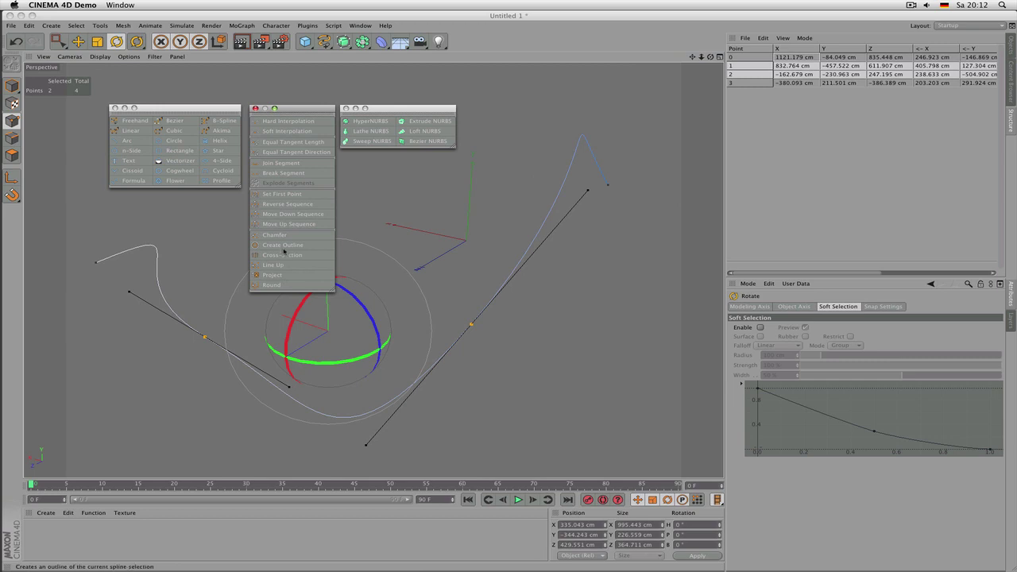
pyautogui.hotkey('ctrl', 'a')
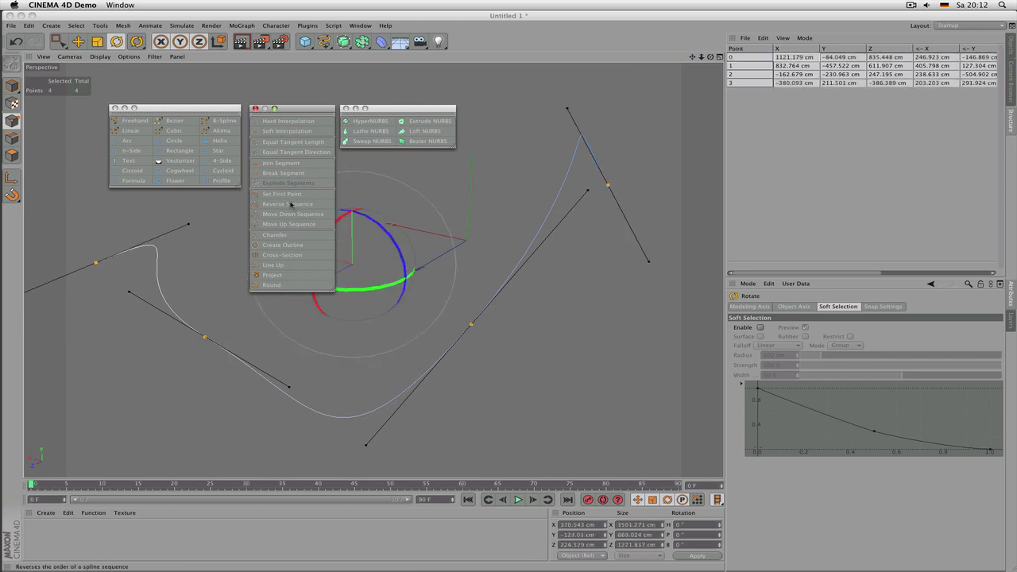
pyautogui.click(298, 243)
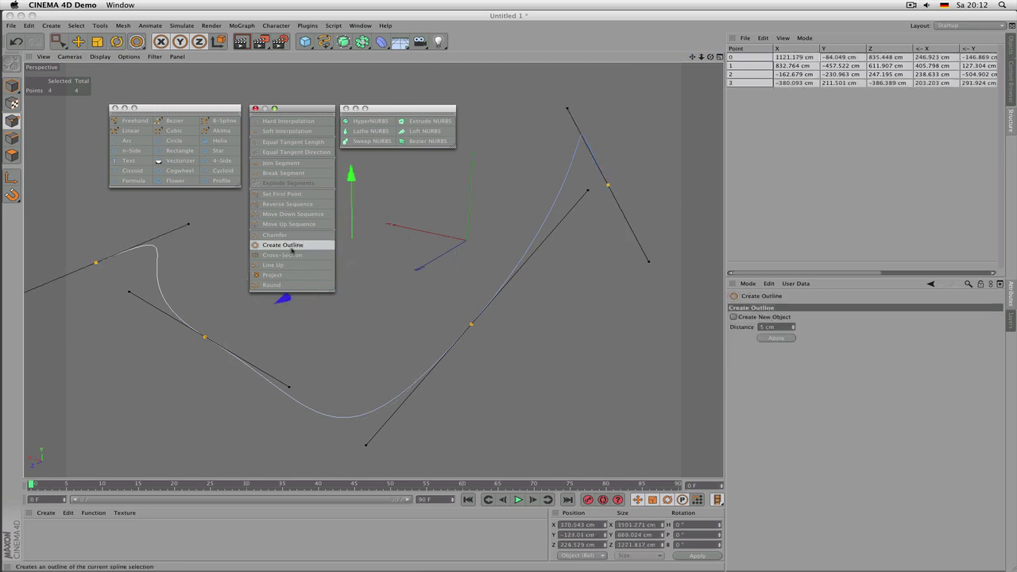
pyautogui.moveTo(509, 278); pyautogui.dragTo(417, 278)
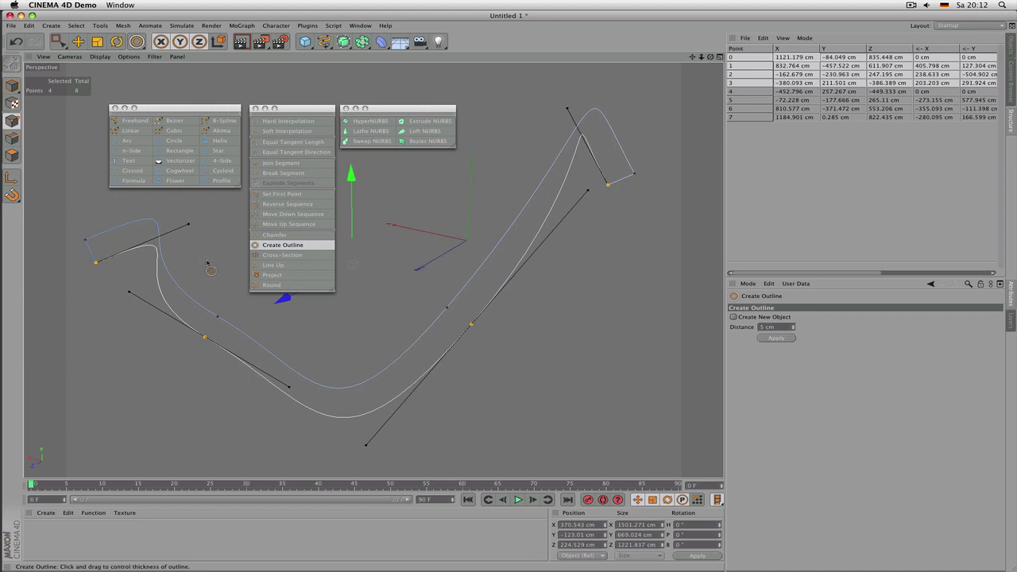
pyautogui.press('super+z')
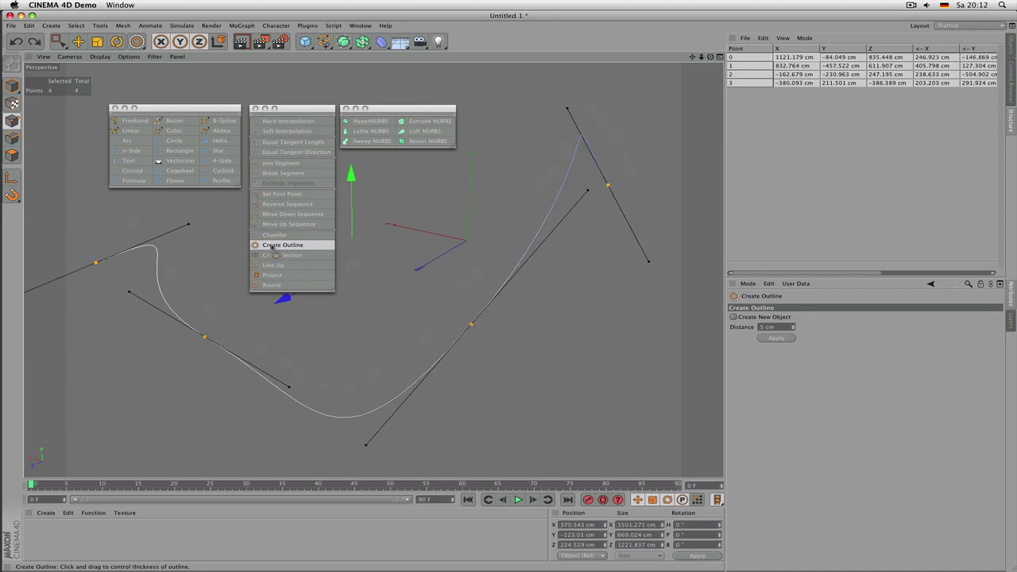
# Step: Show the Object manager, place the spline inside a new Extrude NURBS, and set its Z movement to about -773 cm
pyautogui.click(421, 112)
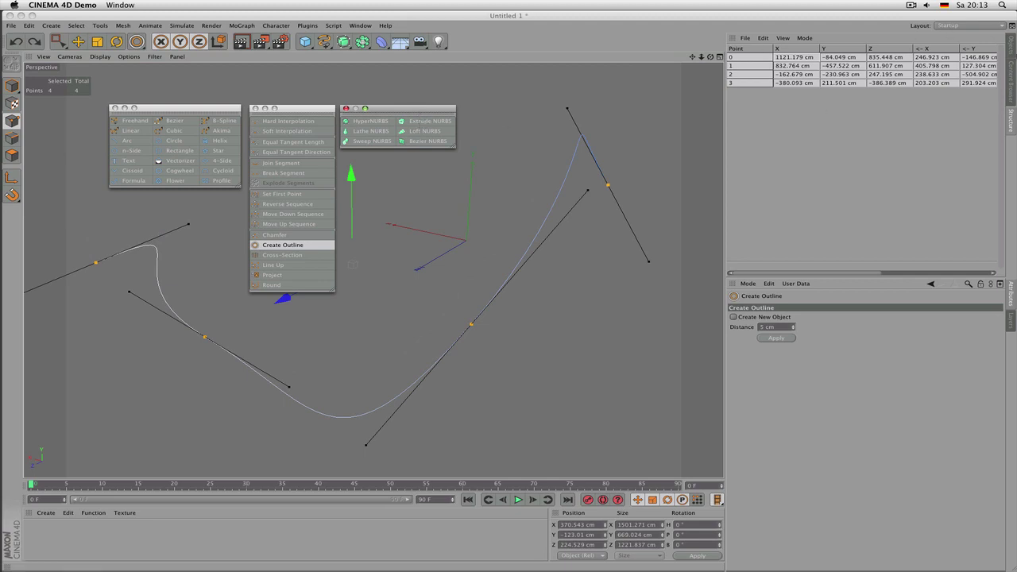
pyautogui.click(1010, 46)
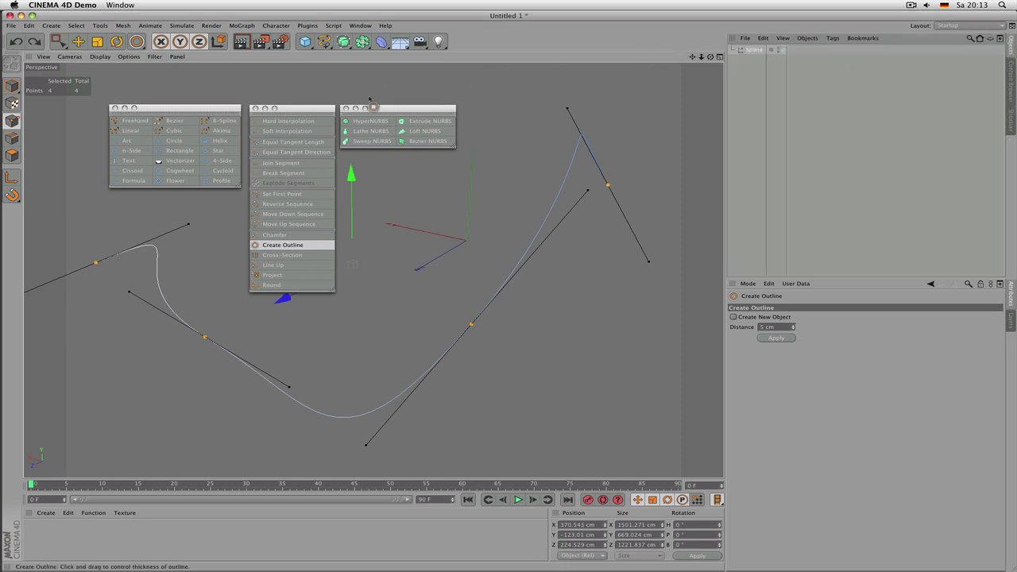
pyautogui.click(421, 121)
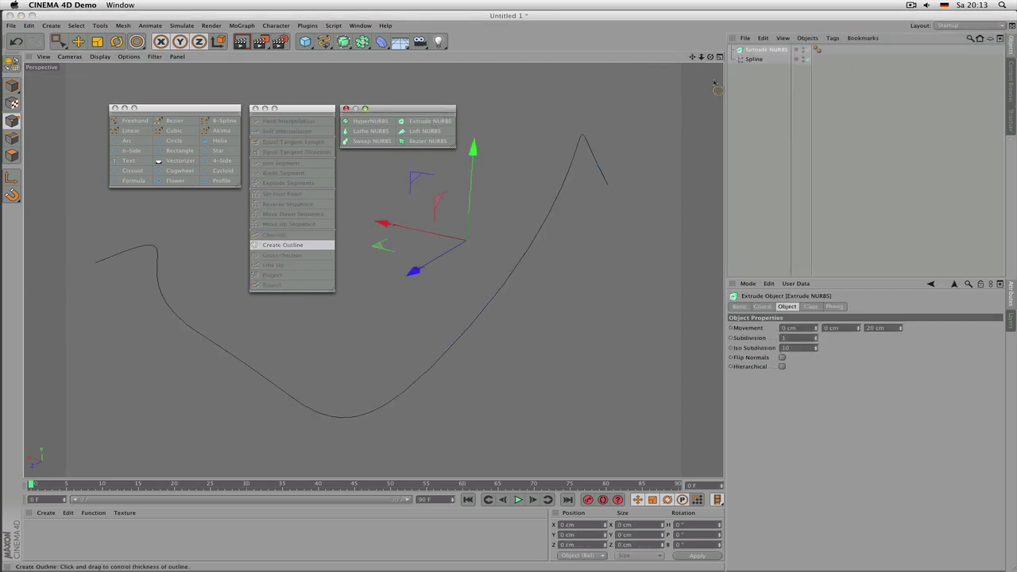
pyautogui.moveTo(754, 60); pyautogui.dragTo(765, 51)
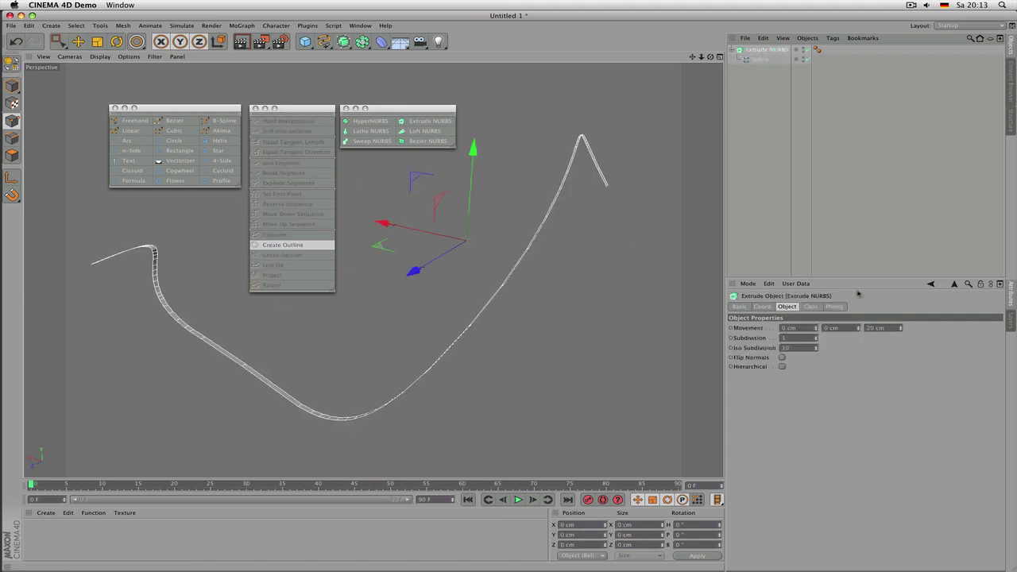
pyautogui.moveTo(901, 329); pyautogui.dragTo(901, 479)
pyautogui.moveTo(901, 373); pyautogui.dragTo(901, 358)
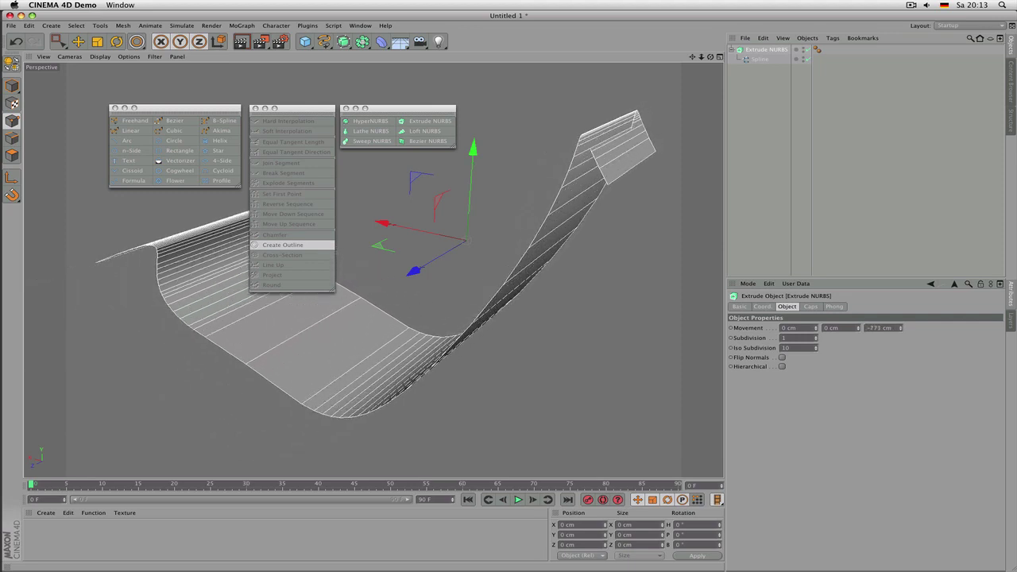
# Step: Take the spline out of the Extrude NURBS and delete the Extrude NURBS object
pyautogui.moveTo(765, 60); pyautogui.dragTo(761, 45)
pyautogui.click(765, 63)
pyautogui.press('Delete')
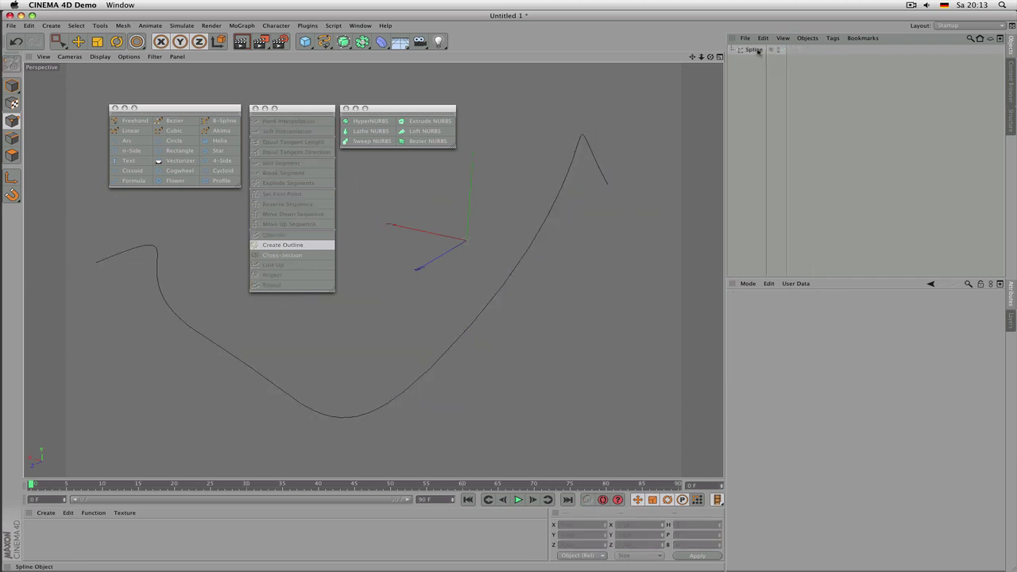
# Step: Select the spline, show the Structure manager, and select points 1, 2 and 3 one after another in its table
pyautogui.click(755, 50)
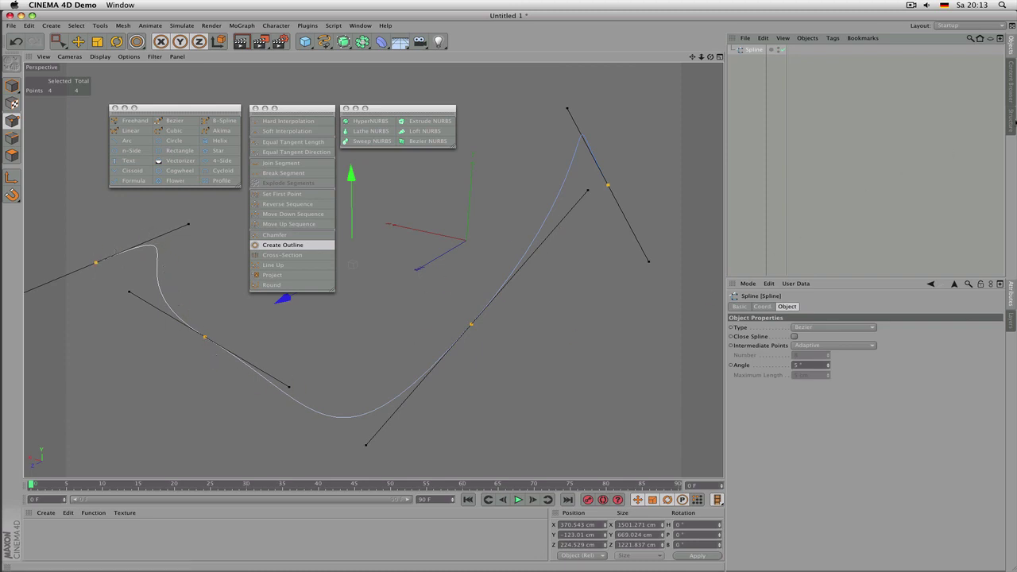
pyautogui.click(1012, 120)
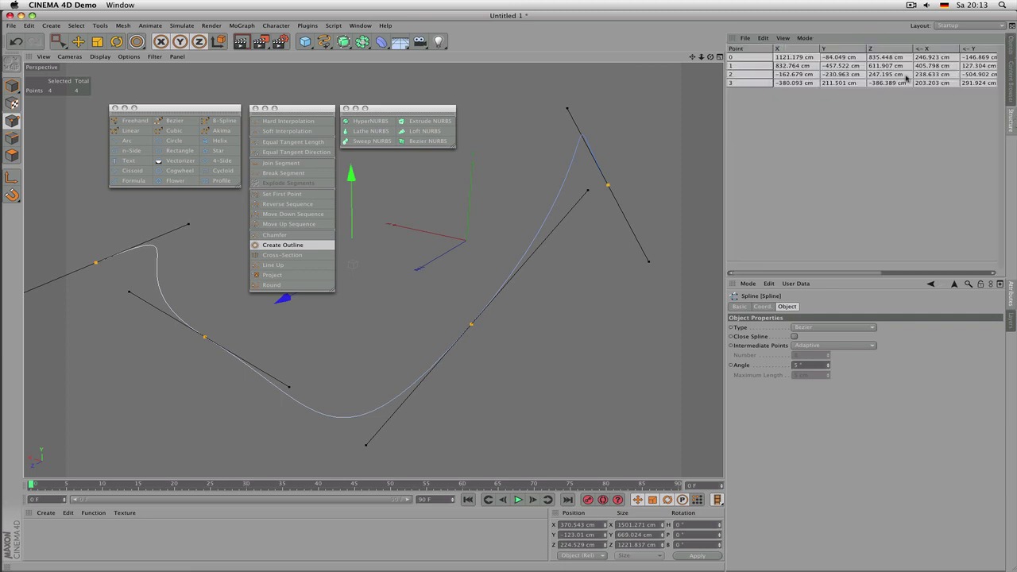
pyautogui.click(754, 66)
pyautogui.click(755, 75)
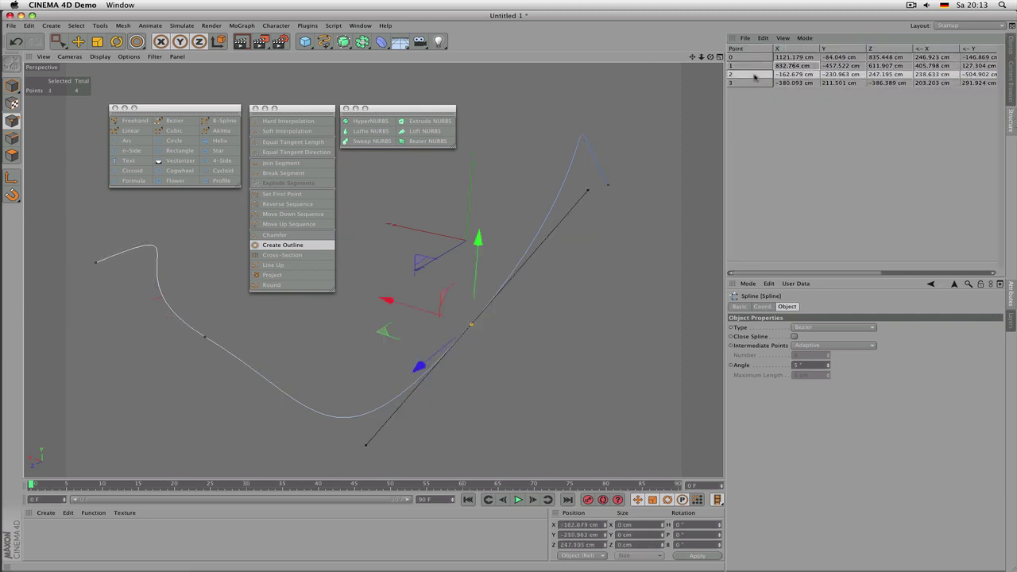
pyautogui.click(756, 82)
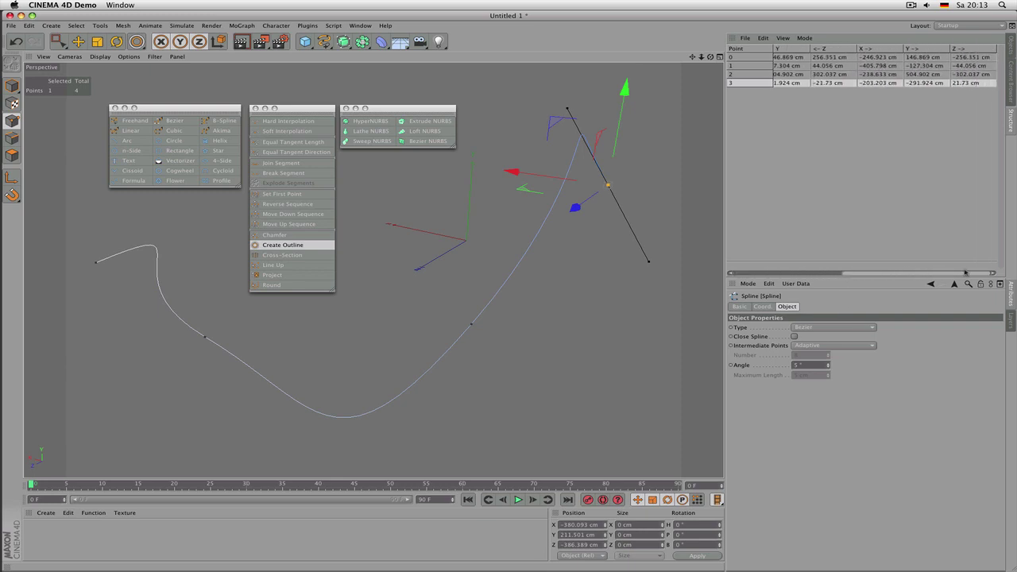
# Step: Copy point 3's Y coordinate, 211.501 cm, into the Y coordinate of point 1 in the Structure manager
pyautogui.doubleClick(832, 84)
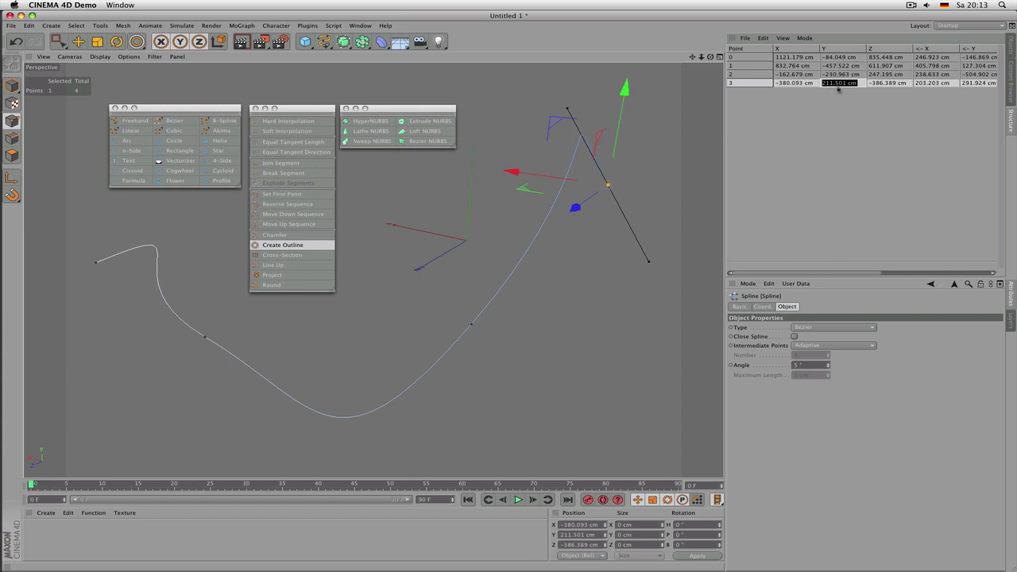
pyautogui.rightClick(841, 86)
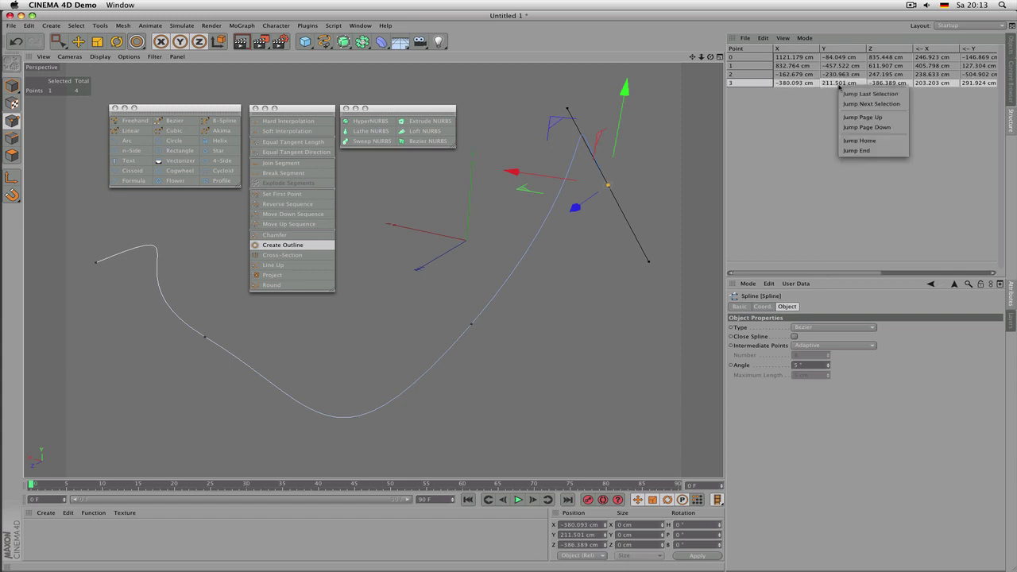
pyautogui.click(840, 86)
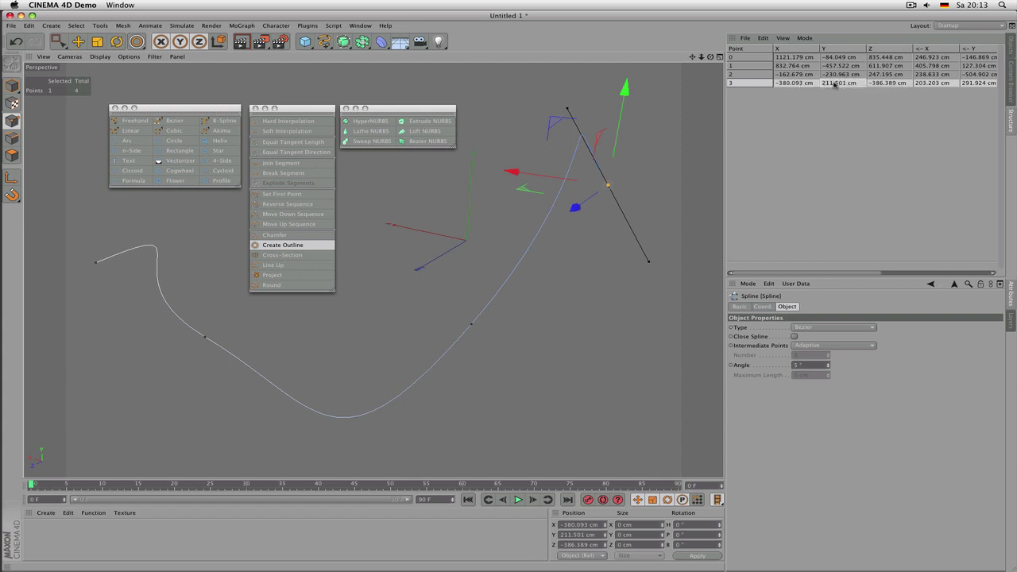
pyautogui.doubleClick(836, 84)
pyautogui.doubleClick(838, 66)
pyautogui.click(750, 67)
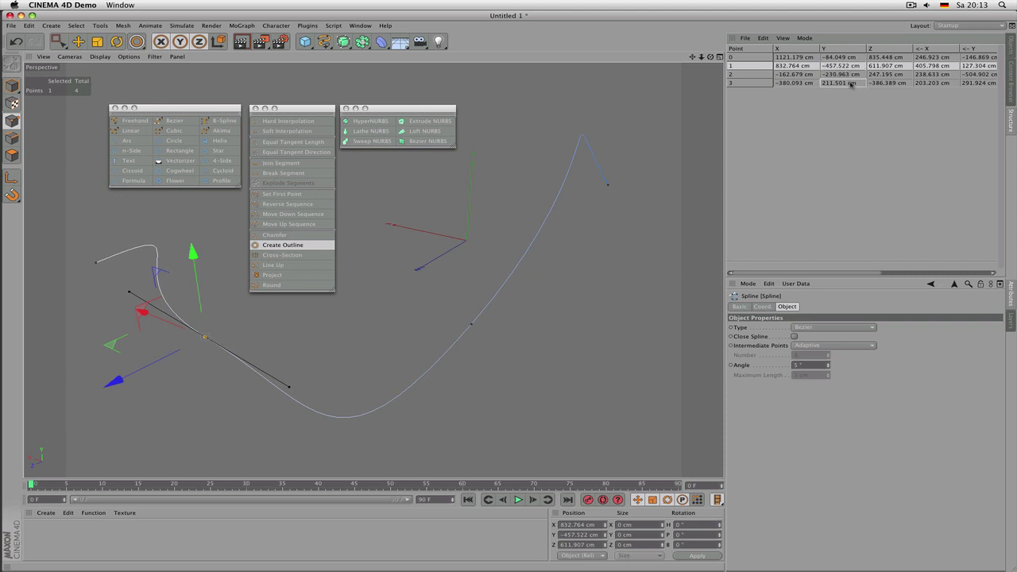
pyautogui.doubleClick(850, 82)
pyautogui.doubleClick(845, 67)
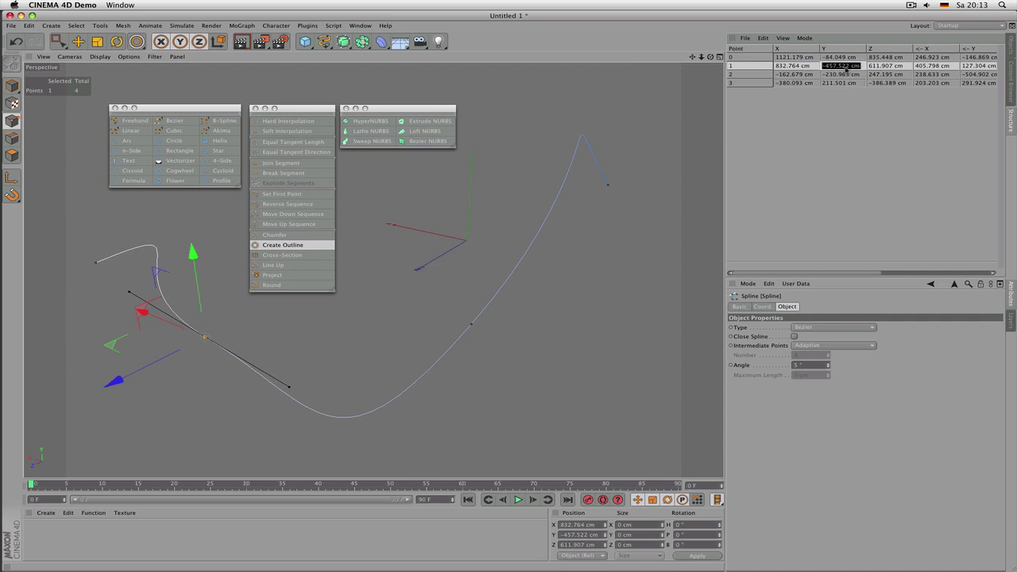
pyautogui.press('super+v')
pyautogui.press('Return')
pyautogui.scroll(-4, 563, 185)
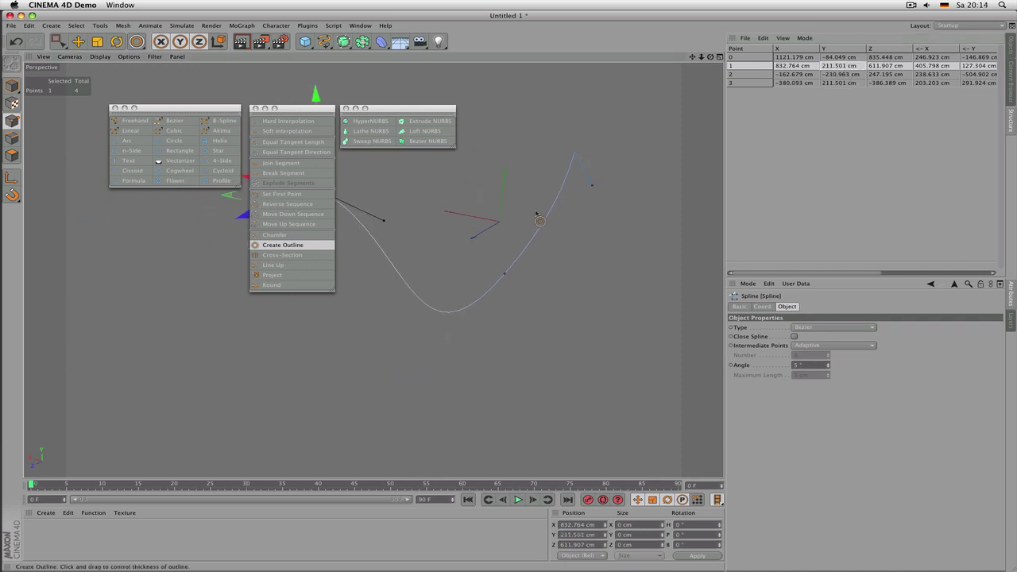
pyautogui.keyDown('alt'); pyautogui.moveTo(537, 213); pyautogui.dragTo(640, 305, button='middle'); pyautogui.keyUp('alt')
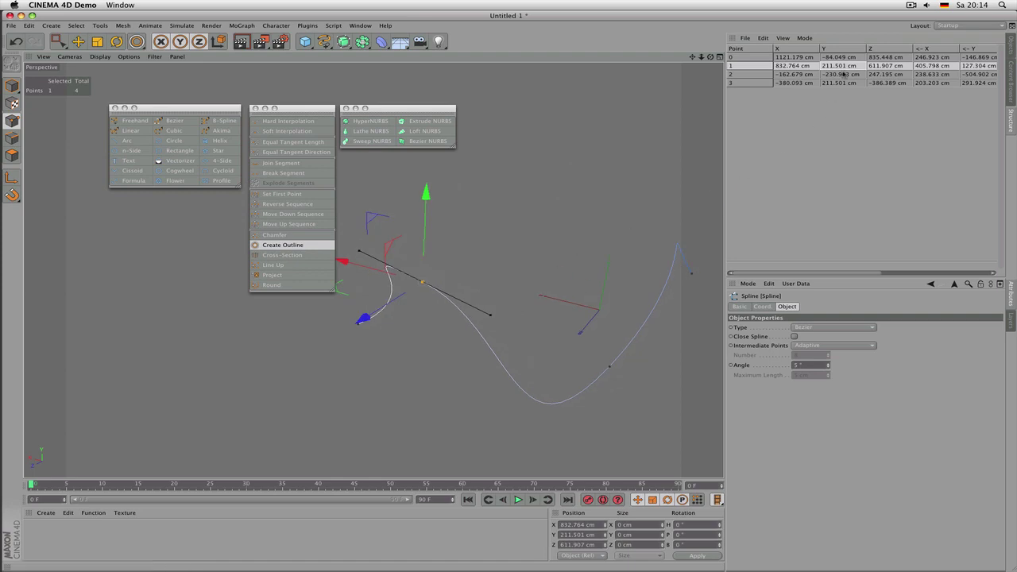
# Step: Select the spline's two middle points together and set their Y size to 0 to bring them to the same height
pyautogui.click(750, 83)
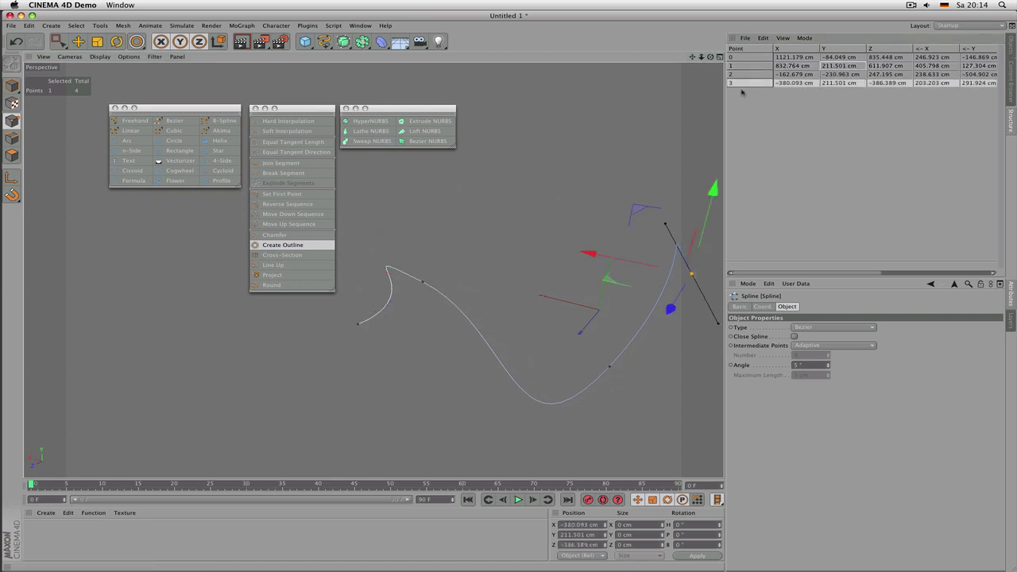
pyautogui.keyDown('alt'); pyautogui.moveTo(618, 173); pyautogui.dragTo(479, 252); pyautogui.keyUp('alt')
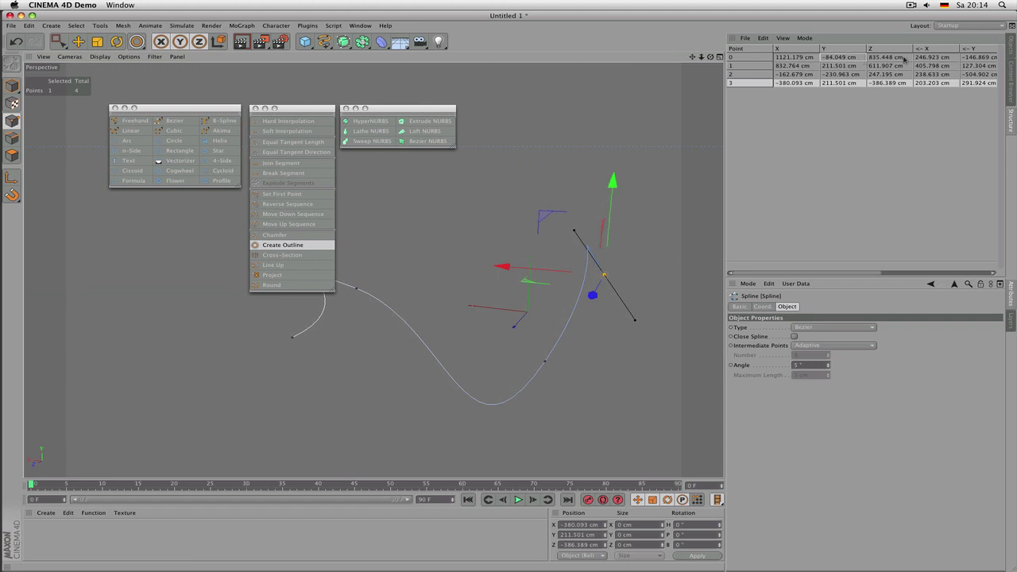
pyautogui.keyDown('alt'); pyautogui.moveTo(635, 209); pyautogui.dragTo(578, 230); pyautogui.keyUp('alt')
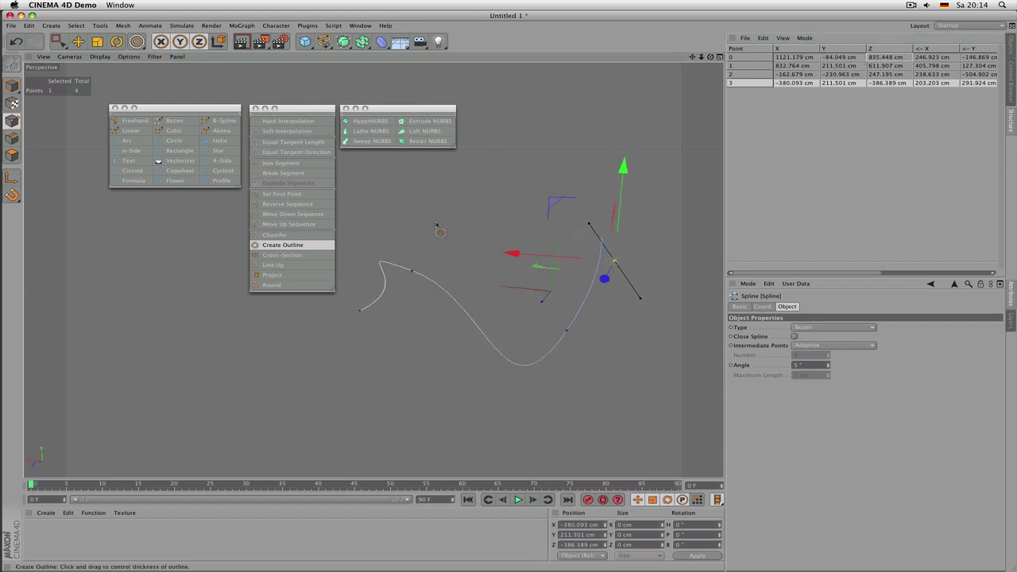
pyautogui.click(58, 41)
pyautogui.click(412, 271)
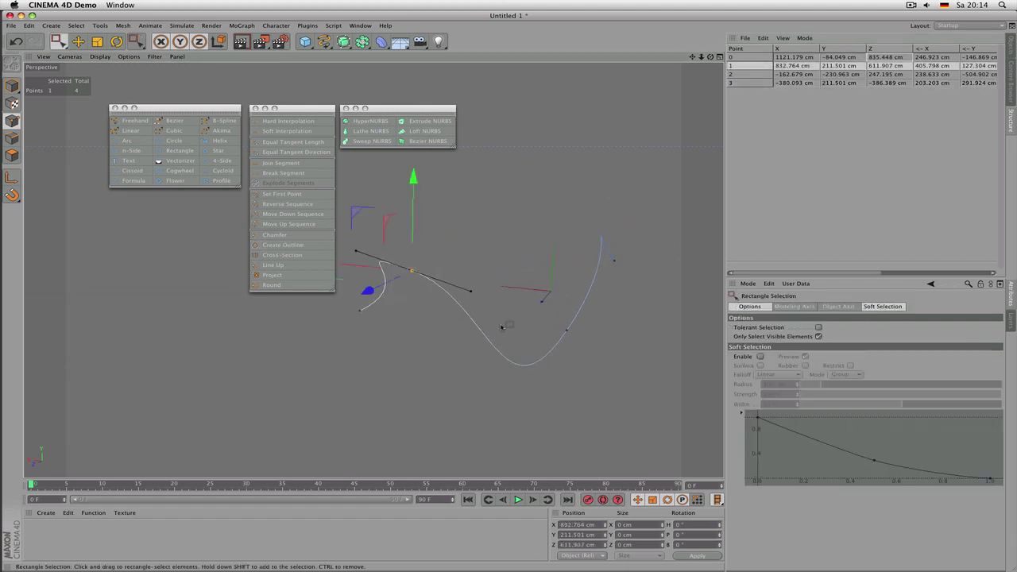
pyautogui.moveTo(534, 312); pyautogui.dragTo(564, 347)
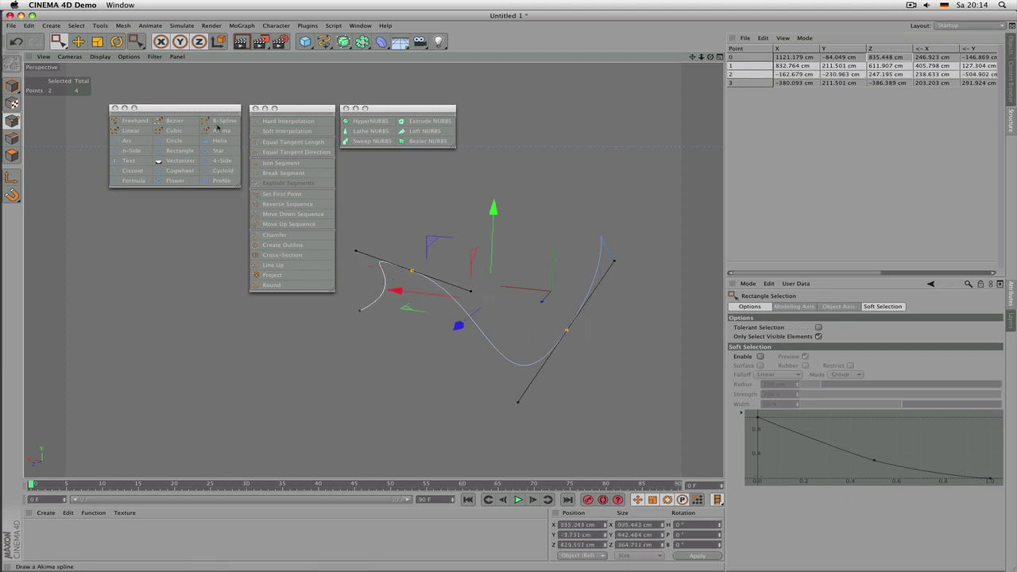
pyautogui.moveTo(59, 42)
pyautogui.mouseDown()
pyautogui.moveTo(89, 72)
pyautogui.moveTo(129, 75)
pyautogui.mouseUp()
pyautogui.doubleClick(639, 534)
pyautogui.write('0')
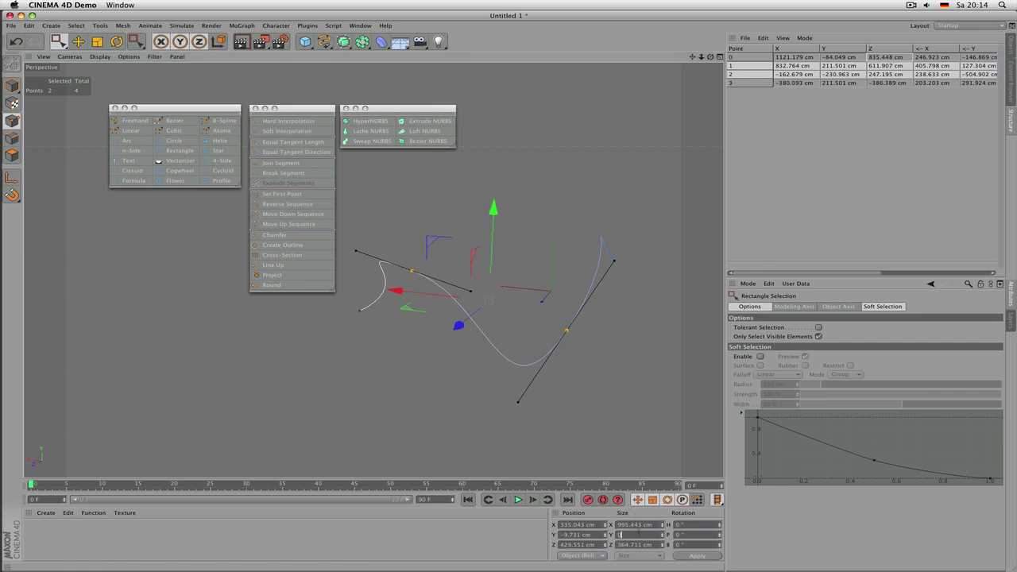
pyautogui.write('0')
pyautogui.press('Return')
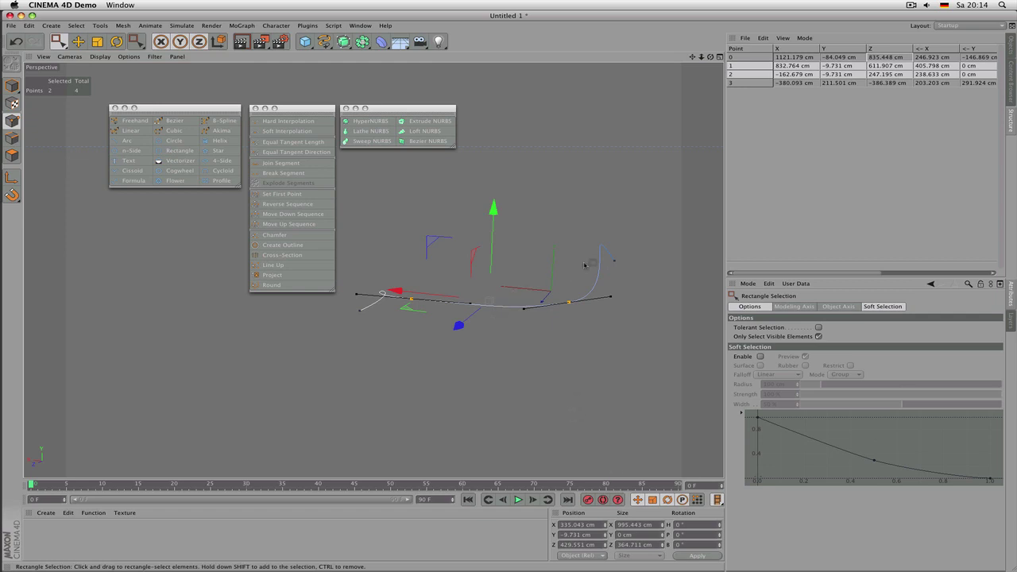
# Step: Select spline points 2 and 3 and set their Z size to 400 cm
pyautogui.moveTo(558, 223); pyautogui.dragTo(642, 366)
pyautogui.keyDown('alt'); pyautogui.moveTo(630, 244); pyautogui.dragTo(564, 419); pyautogui.keyUp('alt')
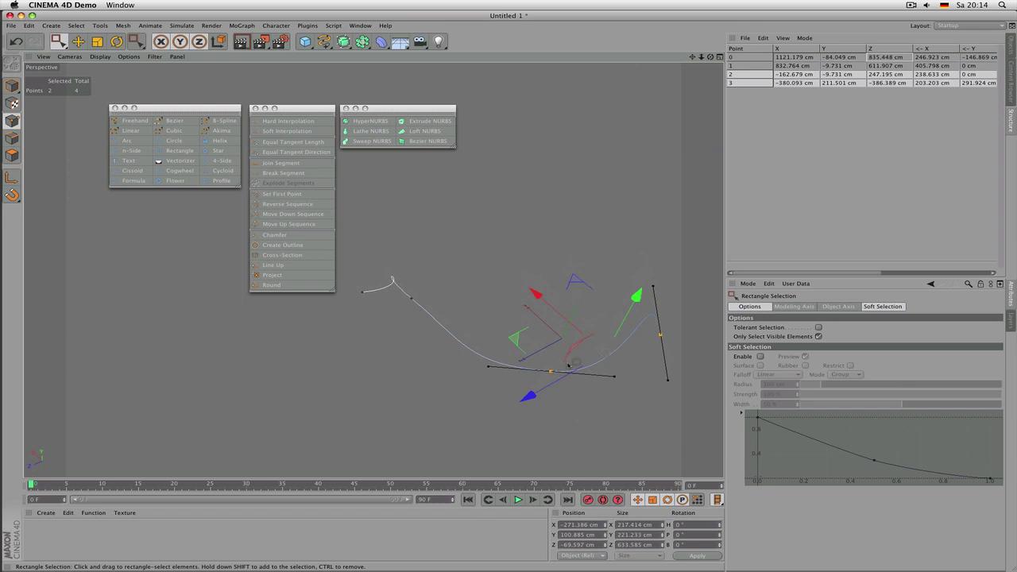
pyautogui.click(629, 545)
pyautogui.write('400')
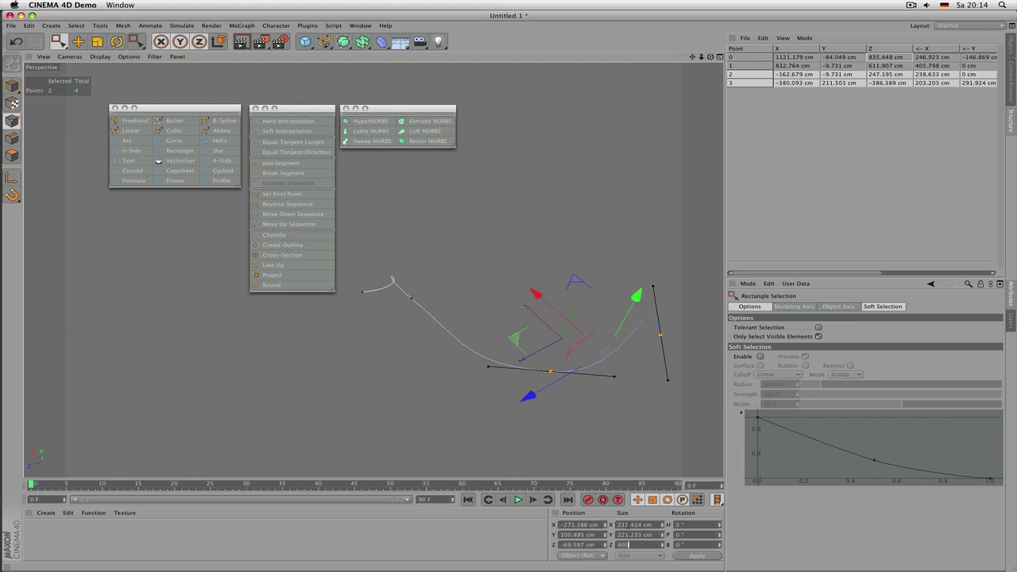
pyautogui.press('Return')
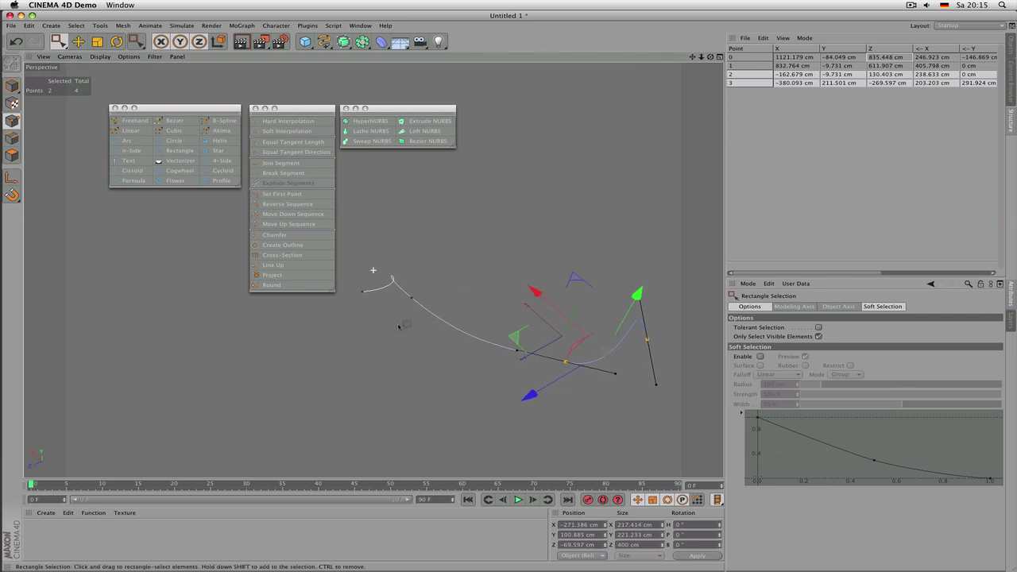
pyautogui.keyDown('alt'); pyautogui.moveTo(398, 324); pyautogui.dragTo(483, 306); pyautogui.keyUp('alt')
pyautogui.keyDown('alt'); pyautogui.moveTo(475, 290); pyautogui.dragTo(451, 320, button='middle'); pyautogui.keyUp('alt')
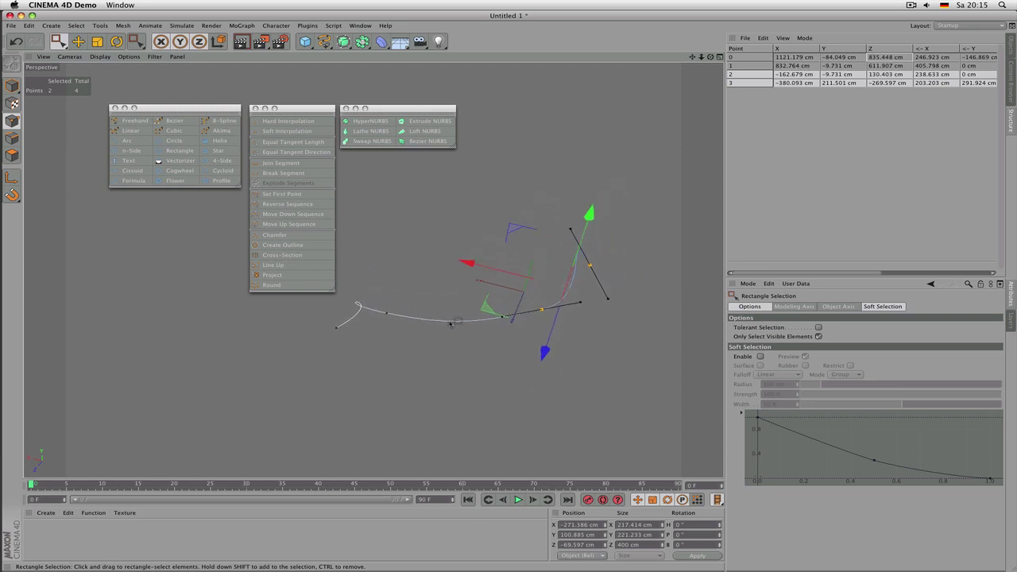
pyautogui.keyDown('alt'); pyautogui.moveTo(450, 324); pyautogui.dragTo(429, 314); pyautogui.keyUp('alt')
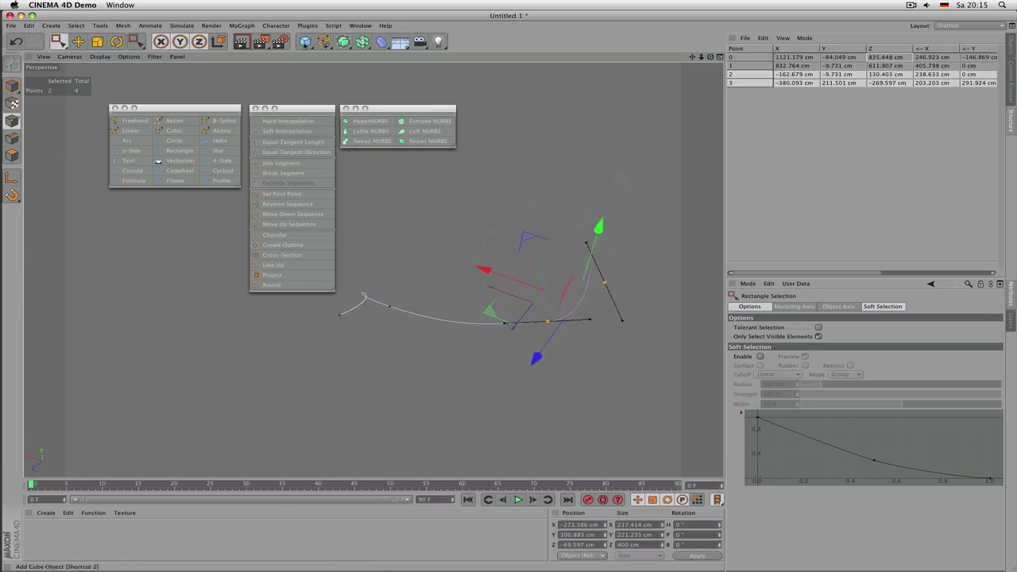
pyautogui.moveTo(305, 41); pyautogui.dragTo(608, 120)
pyautogui.scroll(3, 378, 309)
pyautogui.scroll(-2, 390, 308)
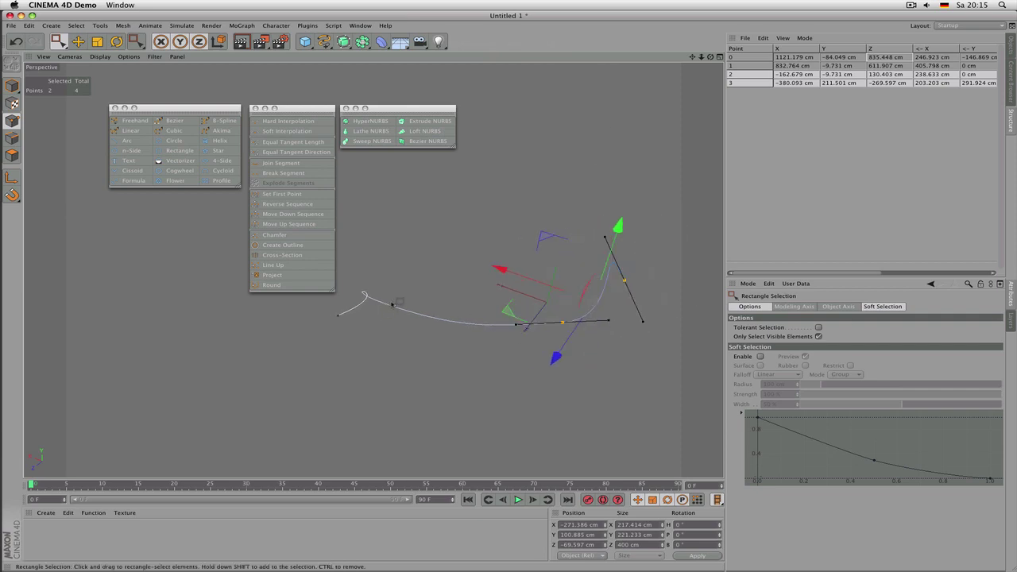
pyautogui.keyDown('alt'); pyautogui.moveTo(392, 304); pyautogui.dragTo(444, 303); pyautogui.keyUp('alt')
pyautogui.moveTo(440, 366); pyautogui.dragTo(406, 312)
pyautogui.scroll(-2, 439, 256)
pyautogui.keyDown('alt'); pyautogui.moveTo(429, 256); pyautogui.dragTo(389, 351); pyautogui.keyUp('alt')
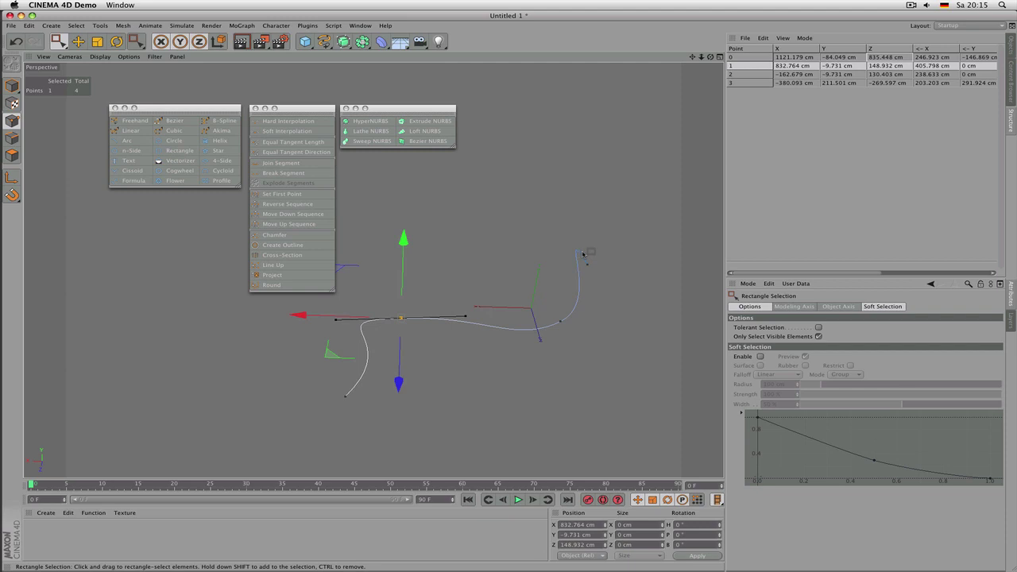
pyautogui.click(376, 132)
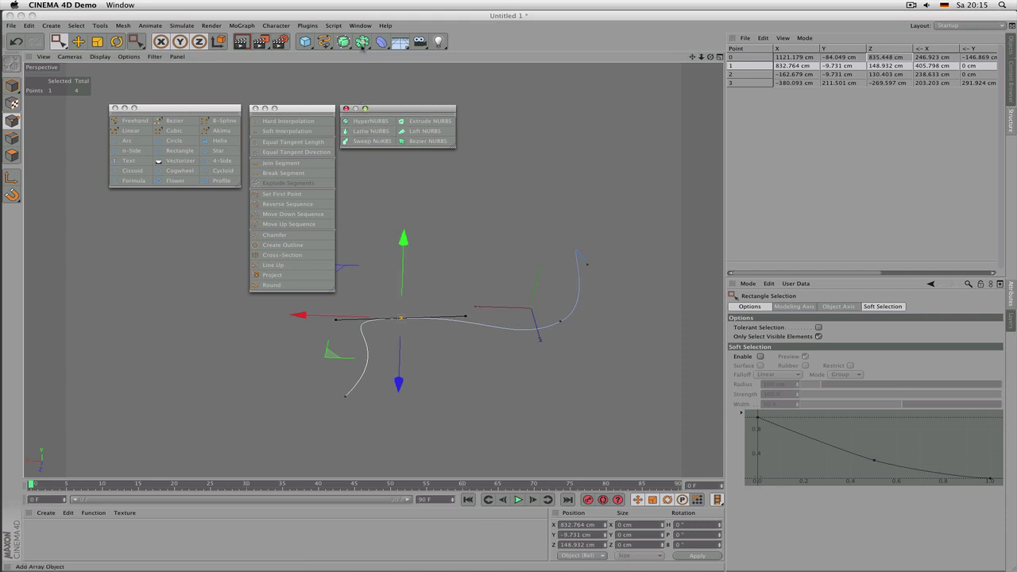
pyautogui.moveTo(362, 46)
pyautogui.mouseDown()
pyautogui.moveTo(331, 35)
pyautogui.moveTo(370, 79)
pyautogui.moveTo(364, 66)
pyautogui.mouseUp()
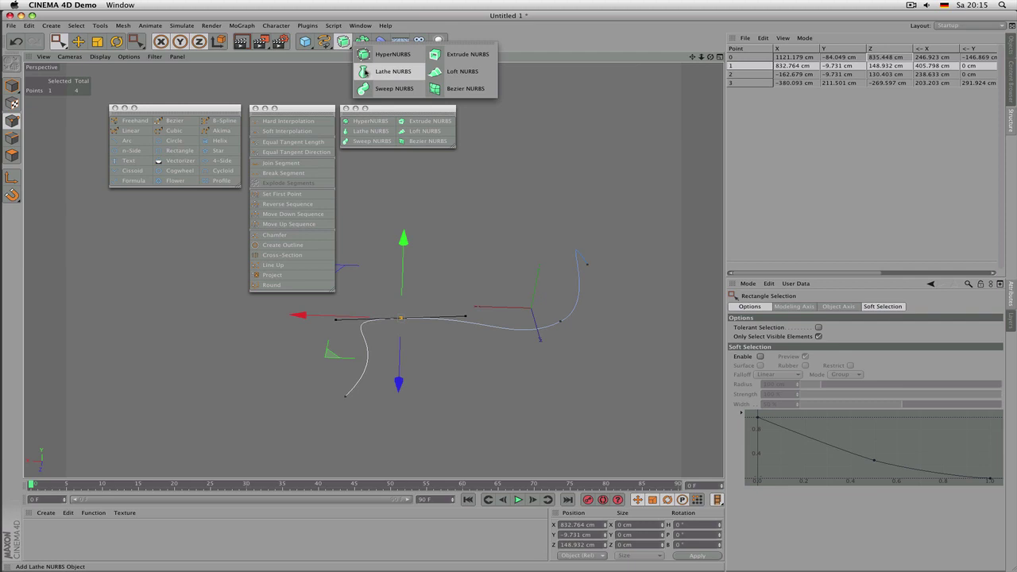
pyautogui.moveTo(365, 71); pyautogui.dragTo(520, 37)
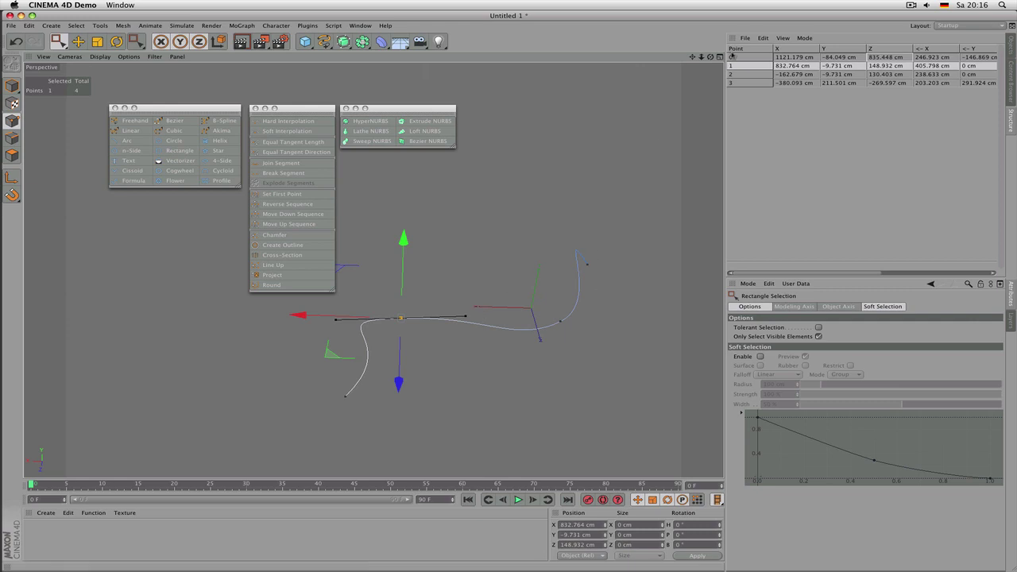
# Step: Close the floating spline, spline-editing and NURBS palettes and delete the Bezier spline from the object list
pyautogui.click(1013, 48)
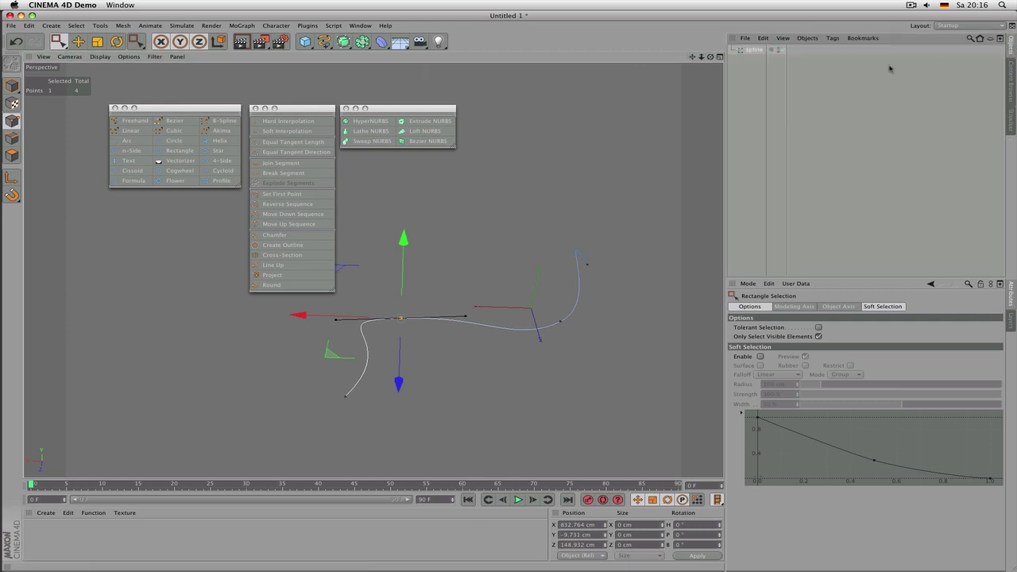
pyautogui.click(748, 50)
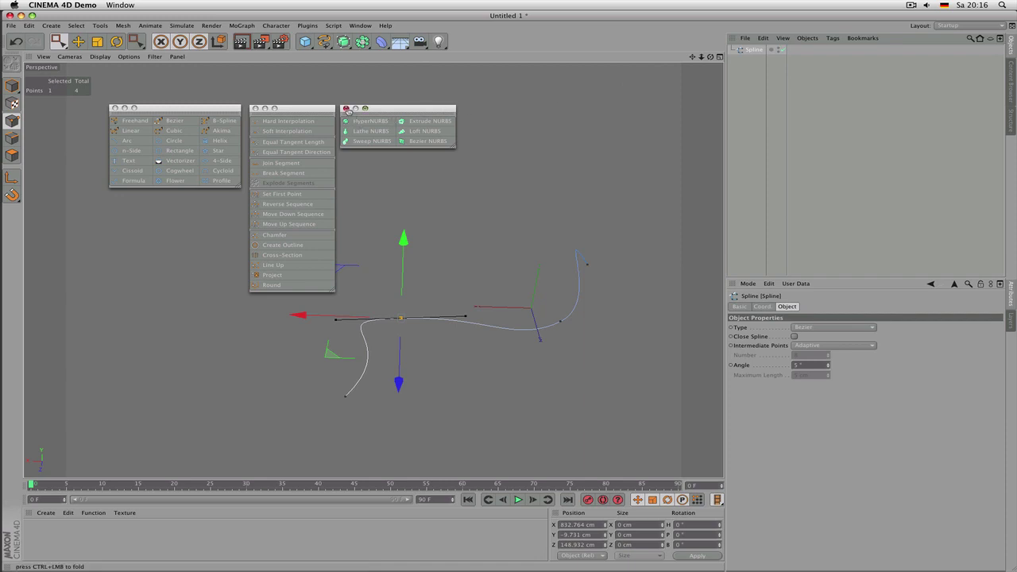
pyautogui.click(346, 109)
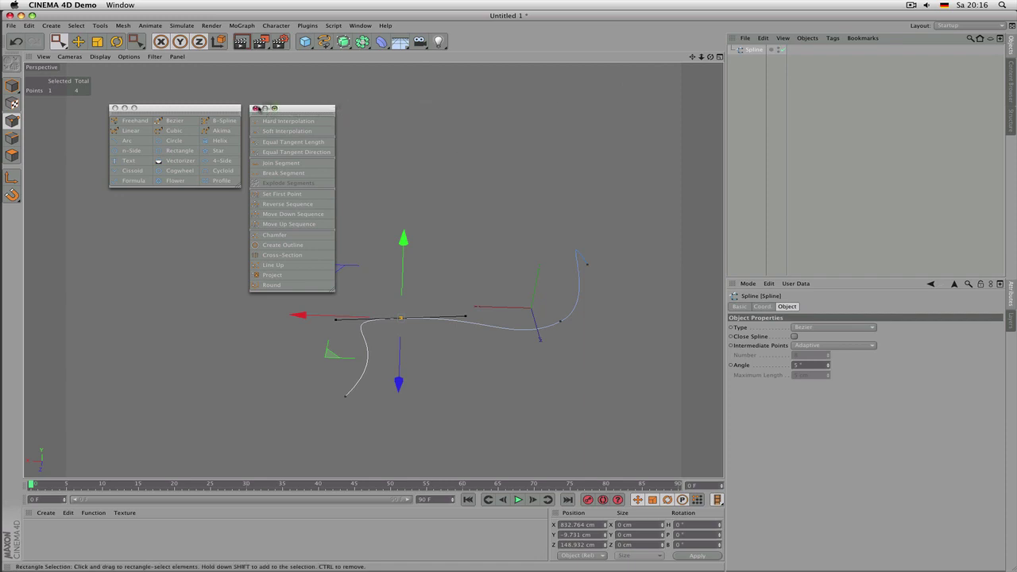
pyautogui.click(255, 108)
pyautogui.click(114, 108)
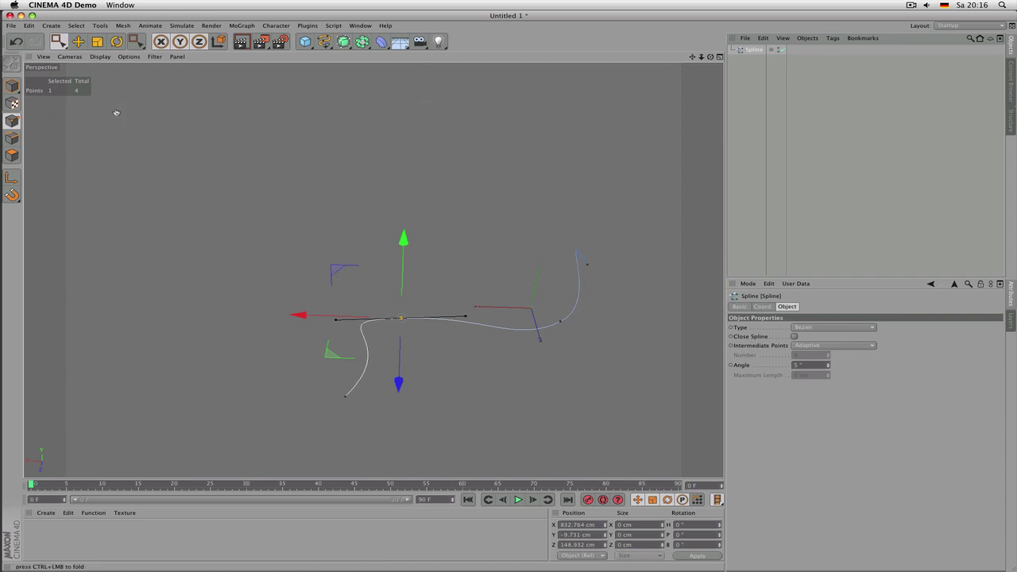
pyautogui.press('Delete')
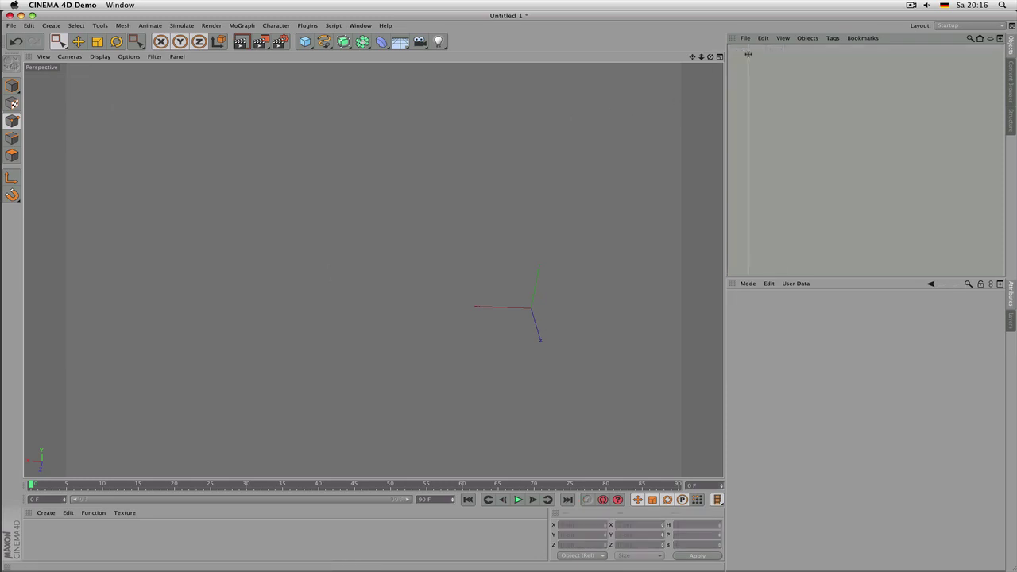
# Step: Draw a wavy freehand spline about 272 cm long along the X axis in the Top view of the four-view layout
pyautogui.scroll(8, 536, 265)
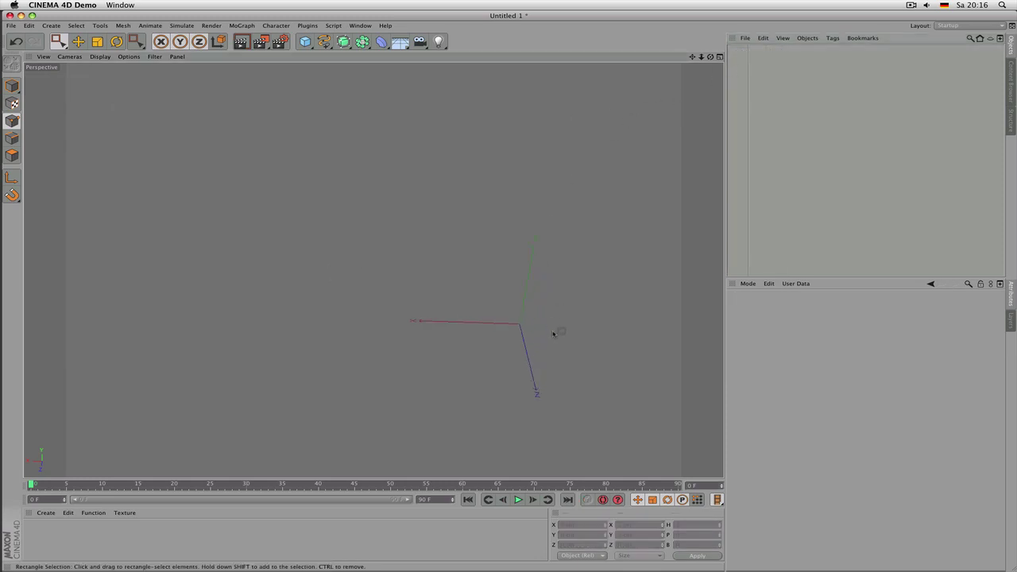
pyautogui.moveTo(709, 57)
pyautogui.mouseDown()
pyautogui.moveTo(374, 270)
pyautogui.moveTo(707, 58)
pyautogui.mouseUp()
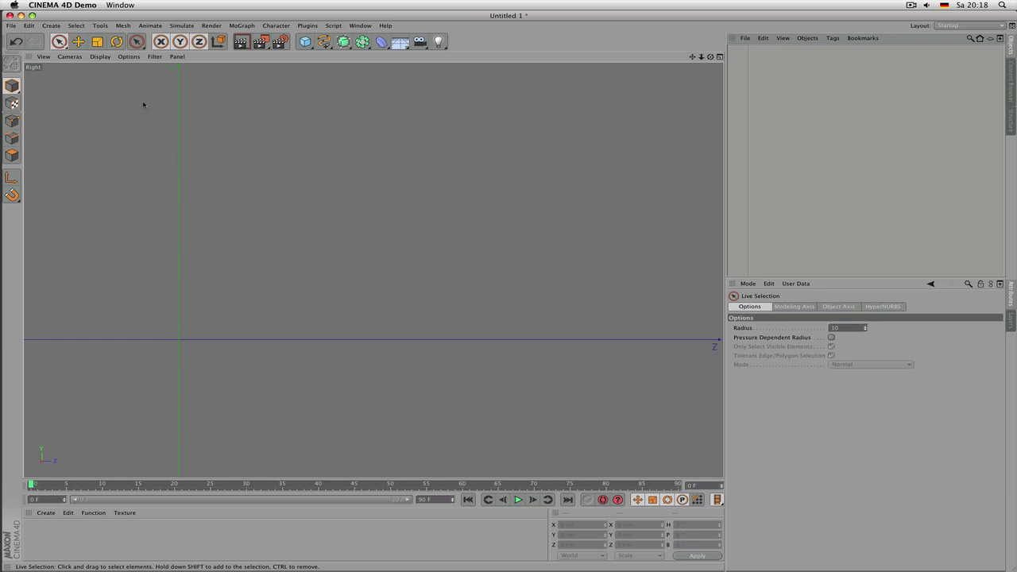
pyautogui.press('F5')
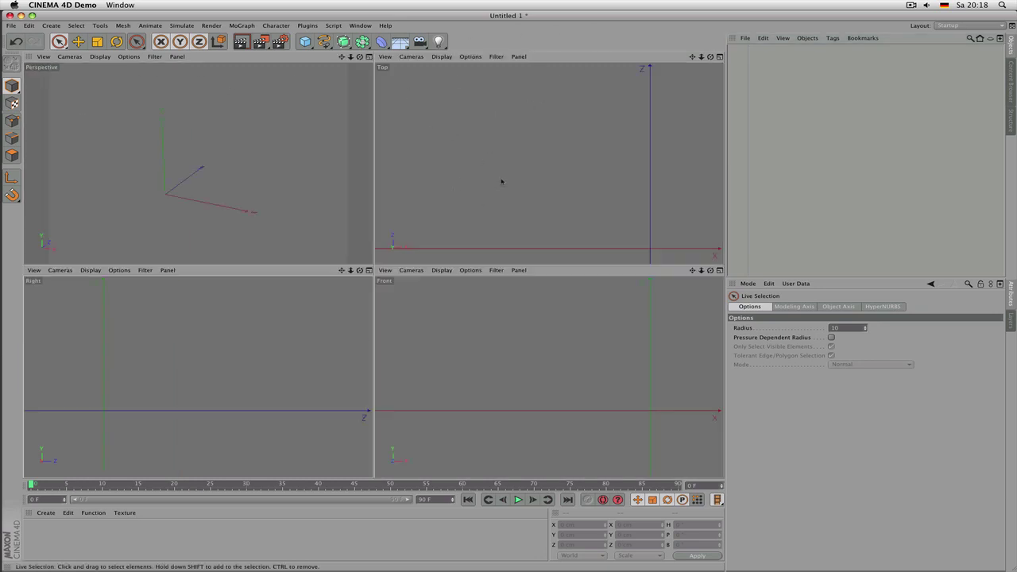
pyautogui.moveTo(692, 57); pyautogui.dragTo(502, 20)
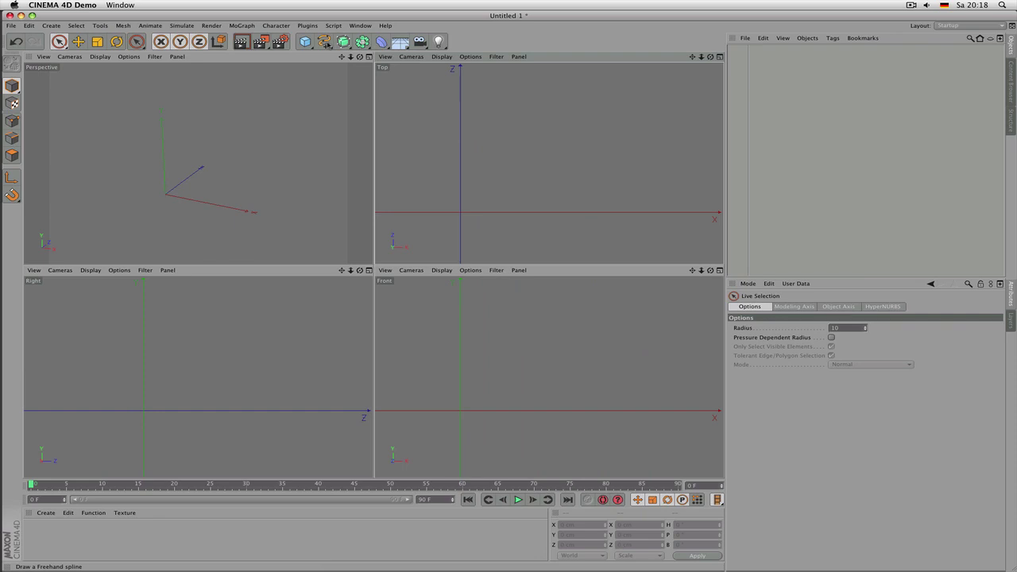
pyautogui.click(325, 42)
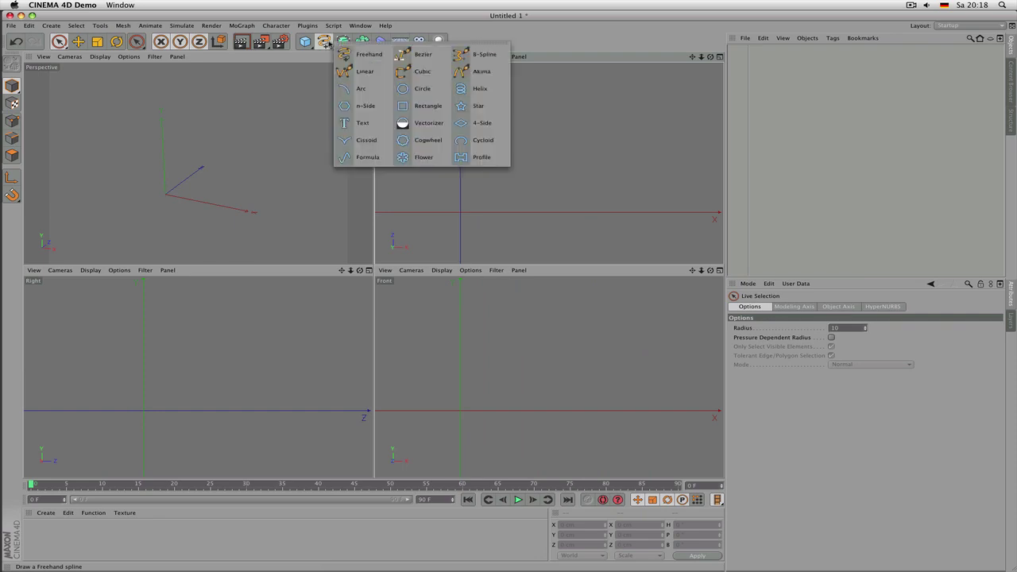
pyautogui.click(360, 57)
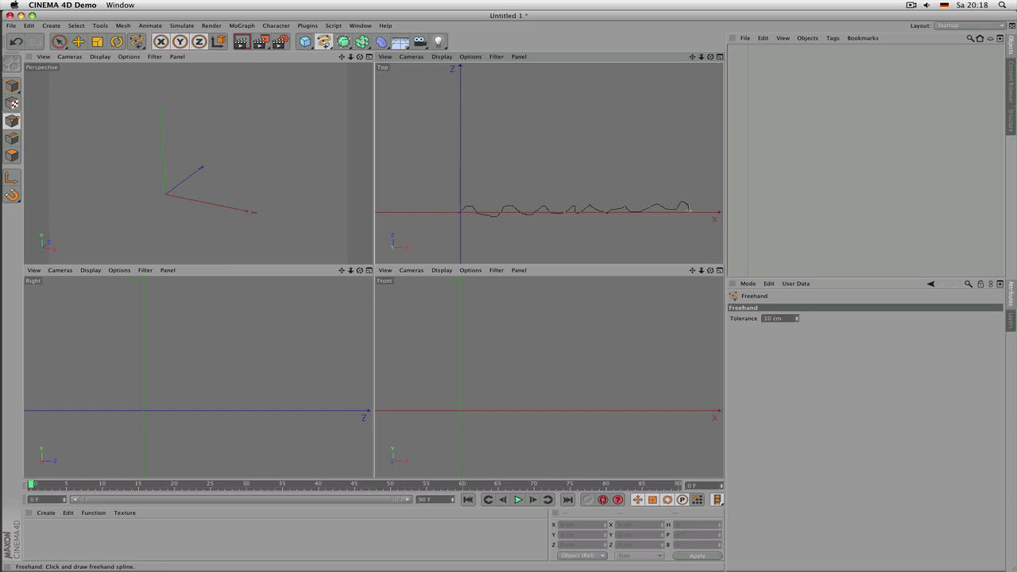
pyautogui.moveTo(688, 211); pyautogui.dragTo(689, 212)
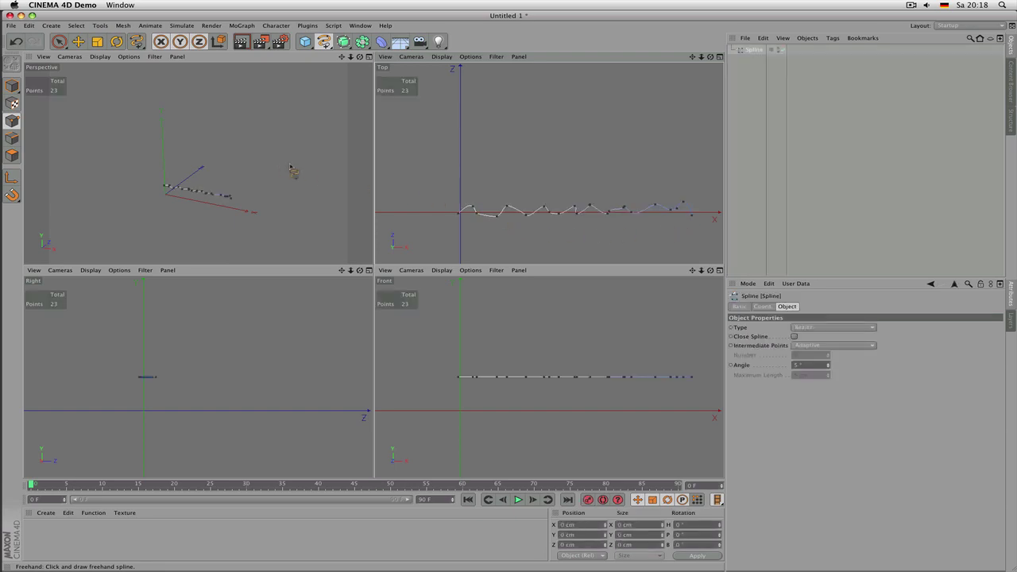
pyautogui.middleClick(235, 175)
pyautogui.middleClick(338, 213)
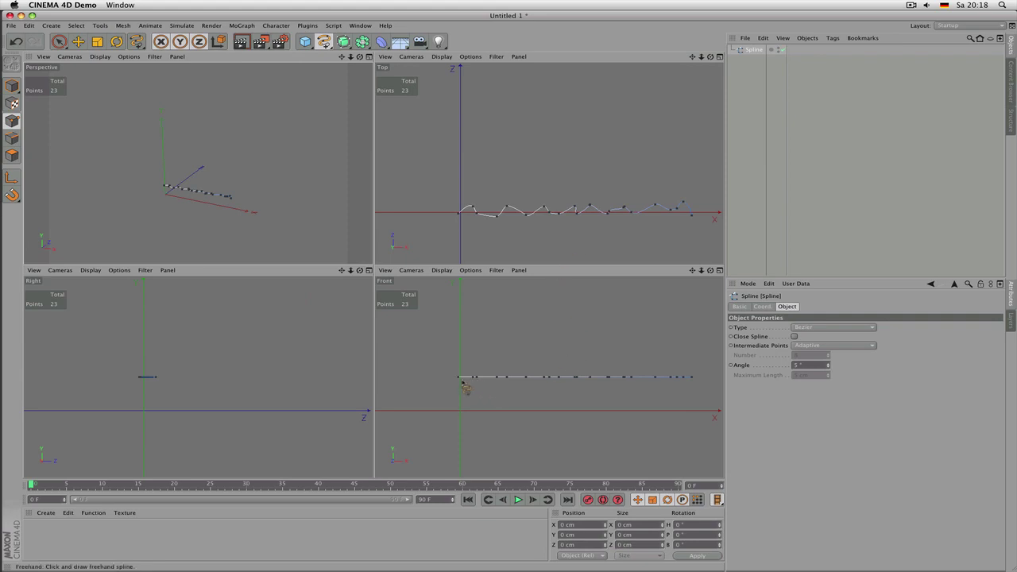
# Step: Select all points of the freehand spline and set their Y position to 240 cm in World coordinates
pyautogui.scroll(-3, 542, 374)
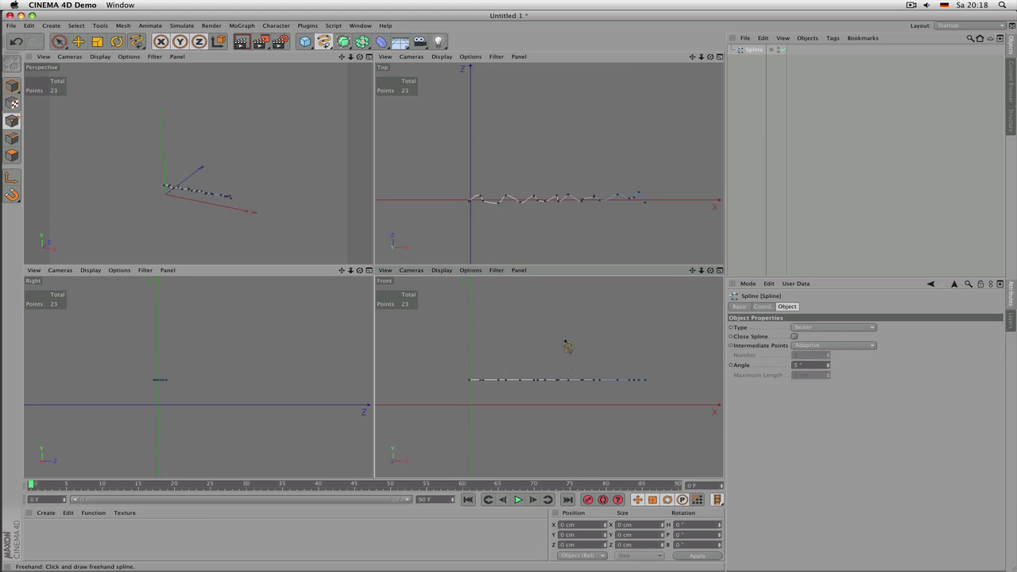
pyautogui.press('0')
pyautogui.moveTo(455, 361); pyautogui.dragTo(674, 406)
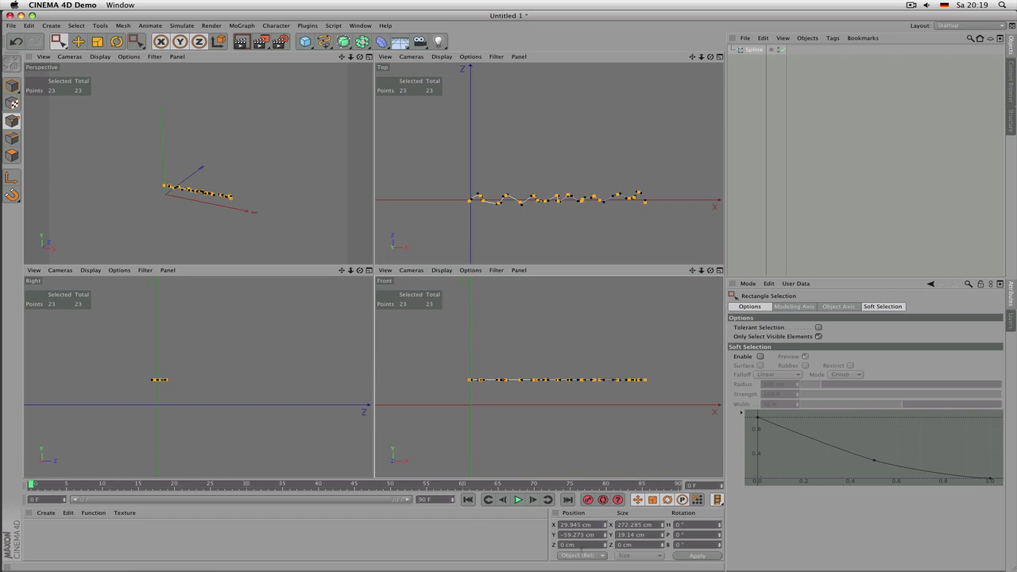
pyautogui.click(582, 556)
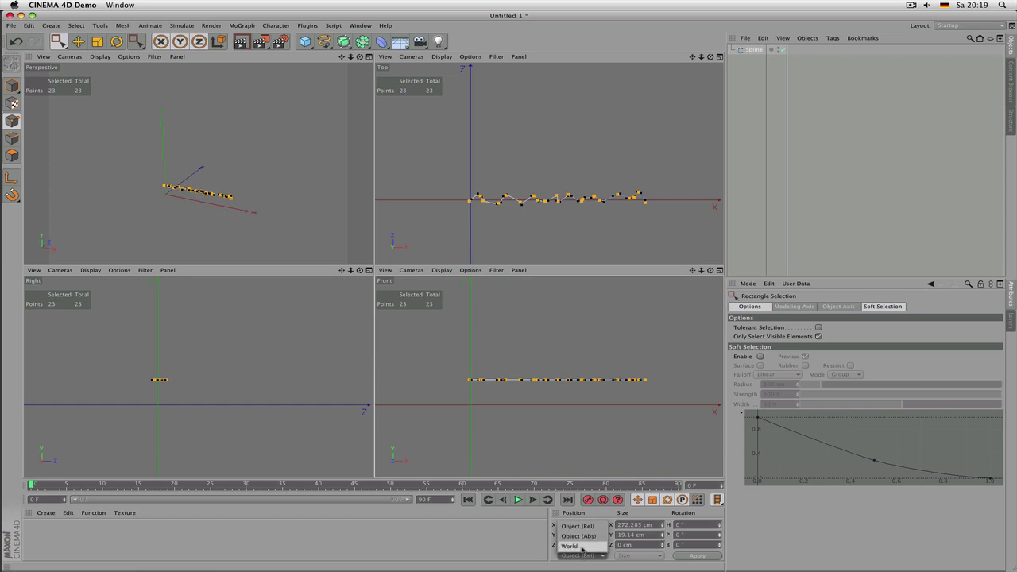
pyautogui.click(582, 546)
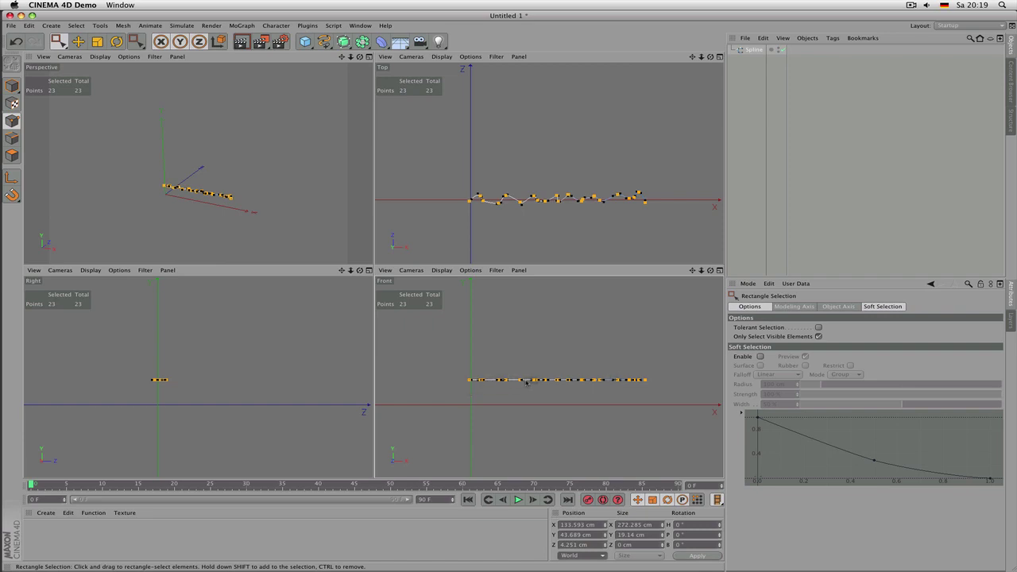
pyautogui.click(563, 535)
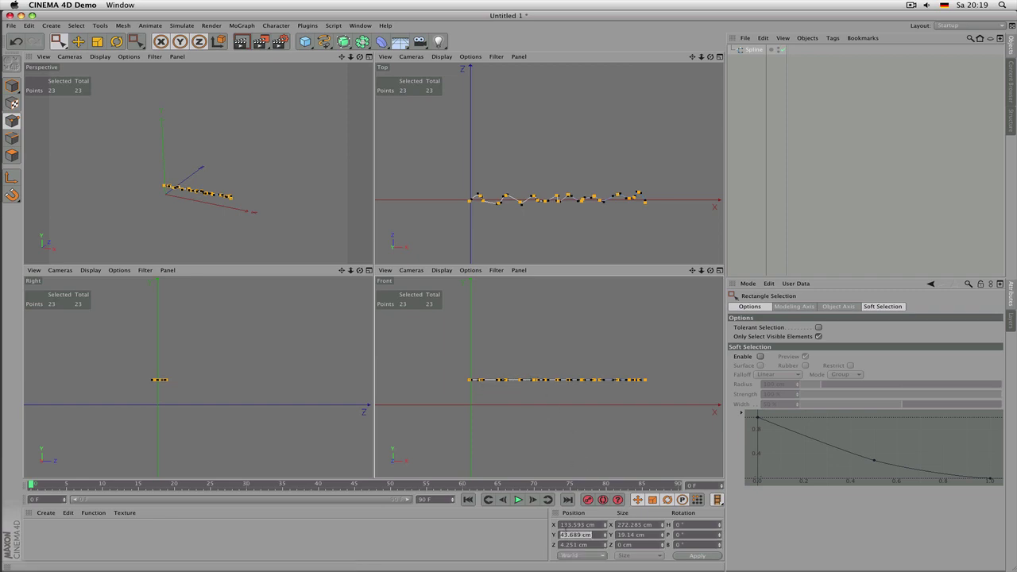
pyautogui.write('0240')
pyautogui.press('Return')
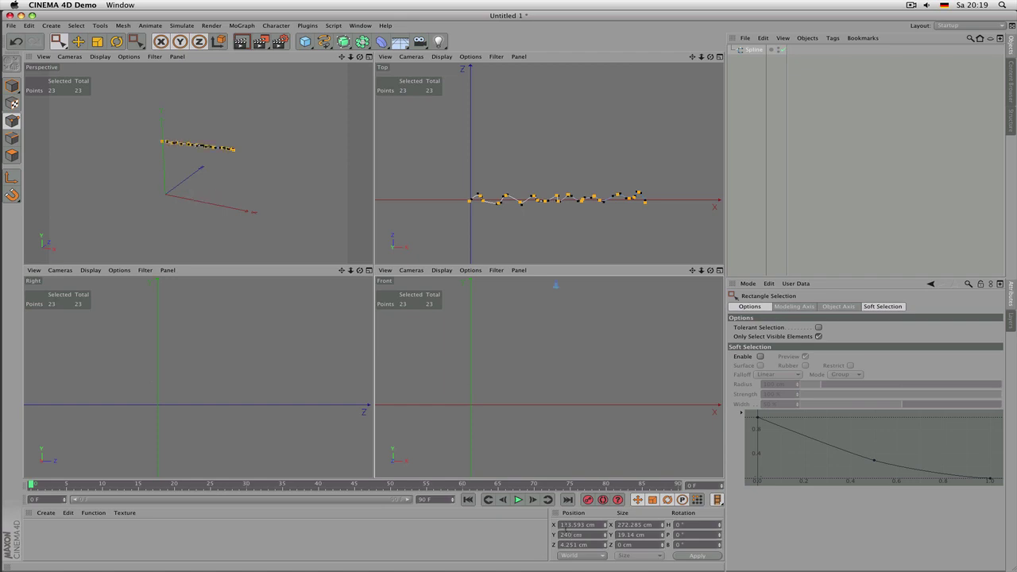
pyautogui.scroll(-3, 490, 381)
pyautogui.scroll(2, 505, 373)
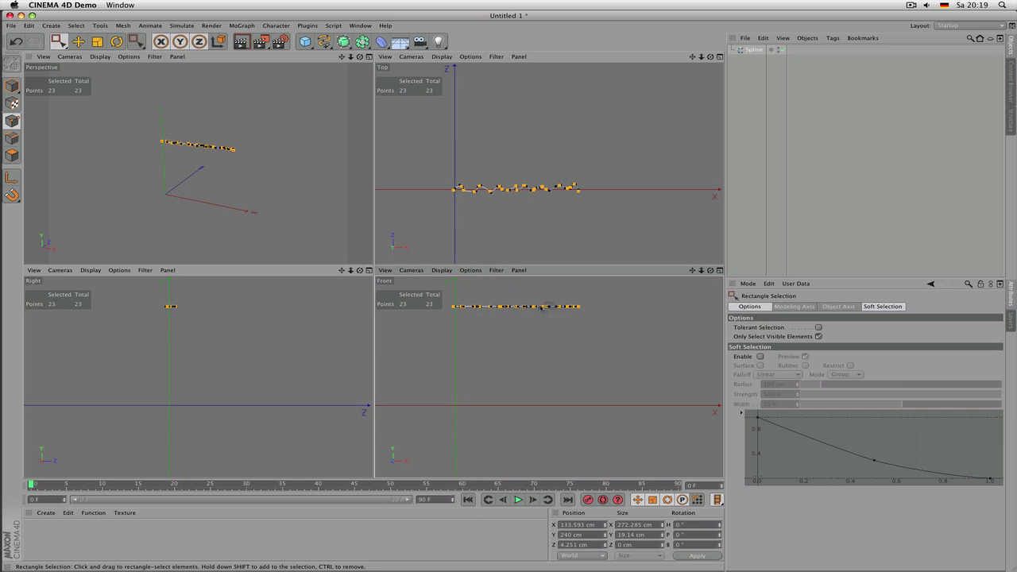
# Step: Return to model mode, add an Extrude NURBS object and make the freehand spline its child
pyautogui.click(12, 86)
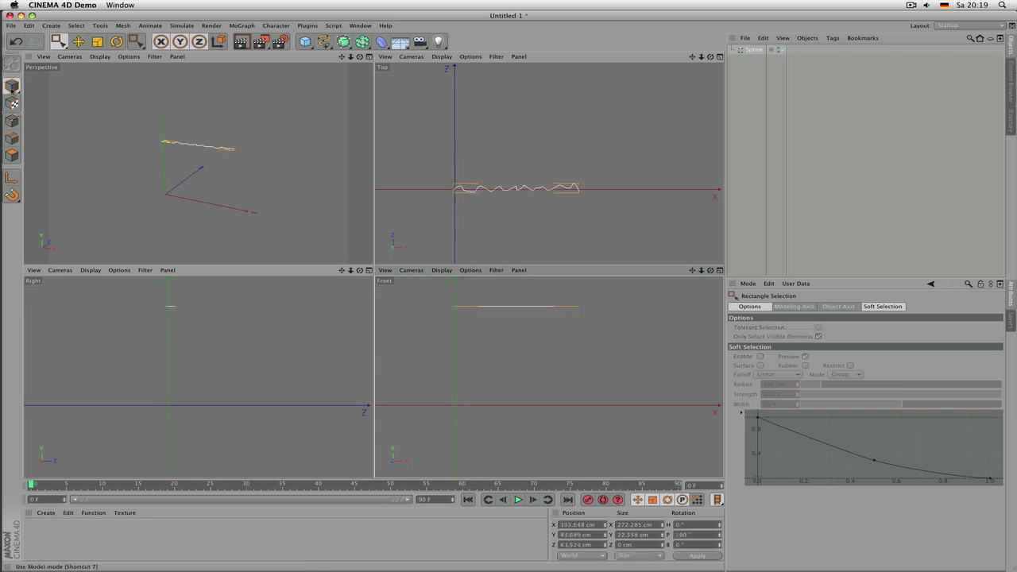
pyautogui.scroll(3, 209, 154)
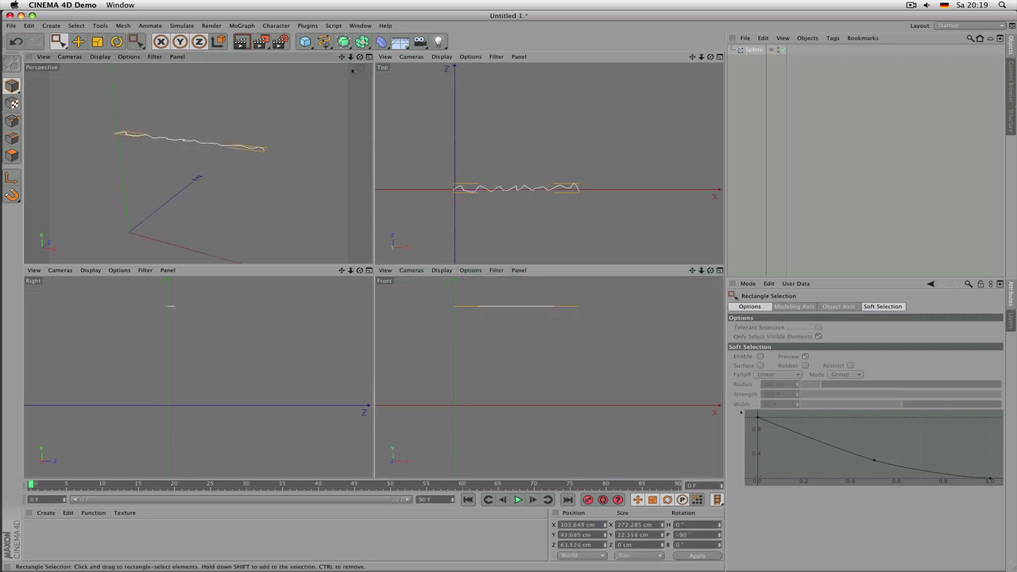
pyautogui.moveTo(359, 56)
pyautogui.mouseDown()
pyautogui.moveTo(359, 89)
pyautogui.moveTo(358, 57)
pyautogui.mouseUp()
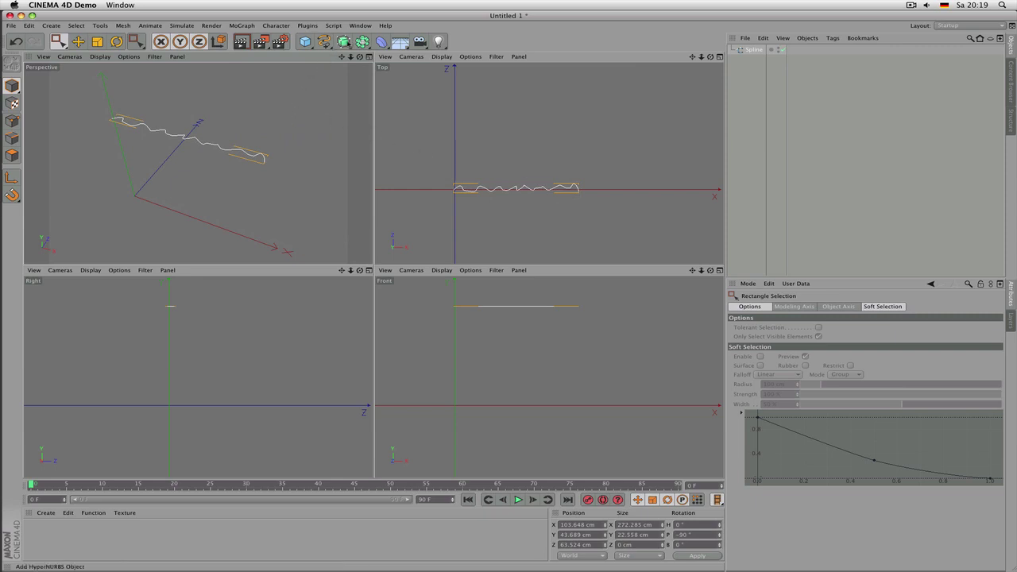
pyautogui.click(345, 43)
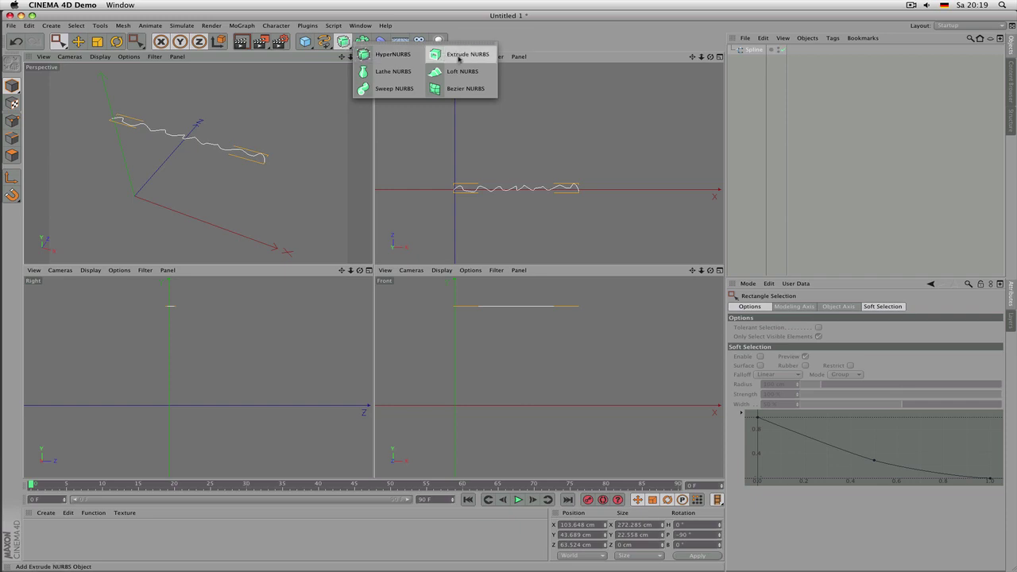
pyautogui.click(458, 58)
pyautogui.moveTo(753, 60); pyautogui.dragTo(690, 57)
pyautogui.middleClick(322, 111)
pyautogui.keyDown('alt'); pyautogui.moveTo(373, 270); pyautogui.dragTo(374, 267); pyautogui.keyUp('alt')
# Step: Set the Extrude NURBS movement to 0 cm in Z and -236 cm in Y so the spline extrudes downward
pyautogui.click(766, 49)
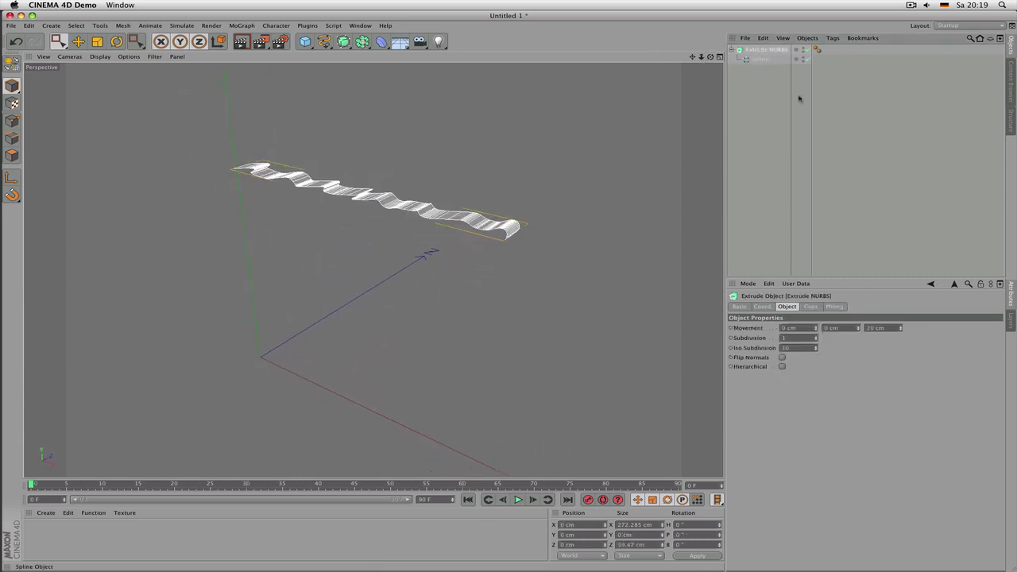
pyautogui.doubleClick(876, 328)
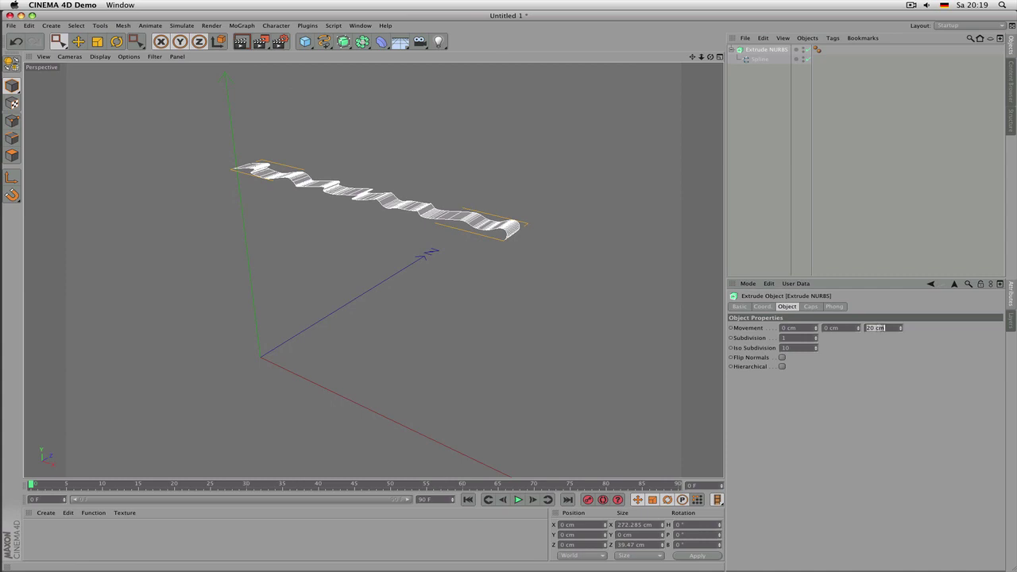
pyautogui.press('BackSpace')
pyautogui.write('0')
pyautogui.press('Return')
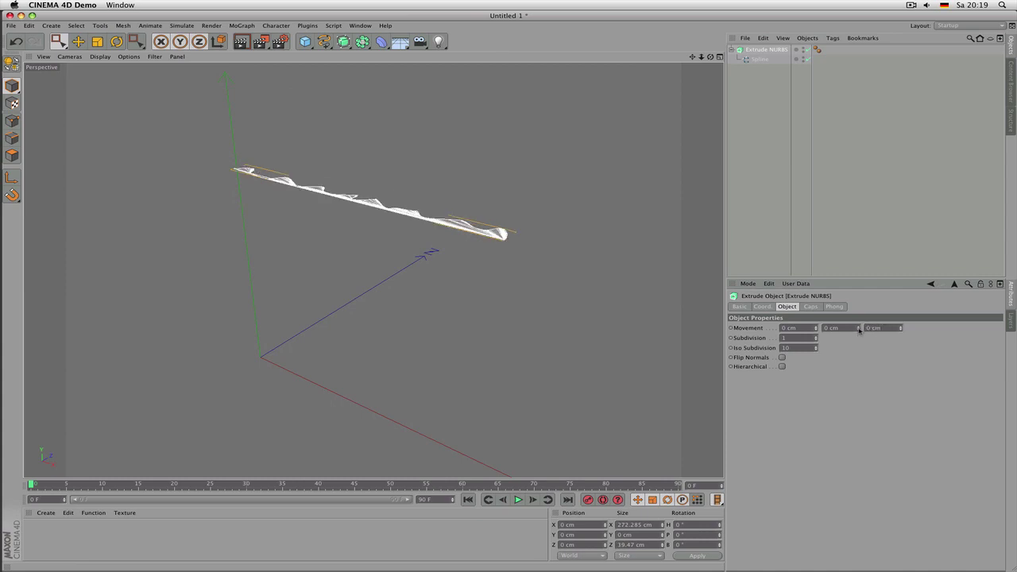
pyautogui.moveTo(858, 331)
pyautogui.mouseDown()
pyautogui.moveTo(859, 397)
pyautogui.moveTo(848, 332)
pyautogui.mouseUp()
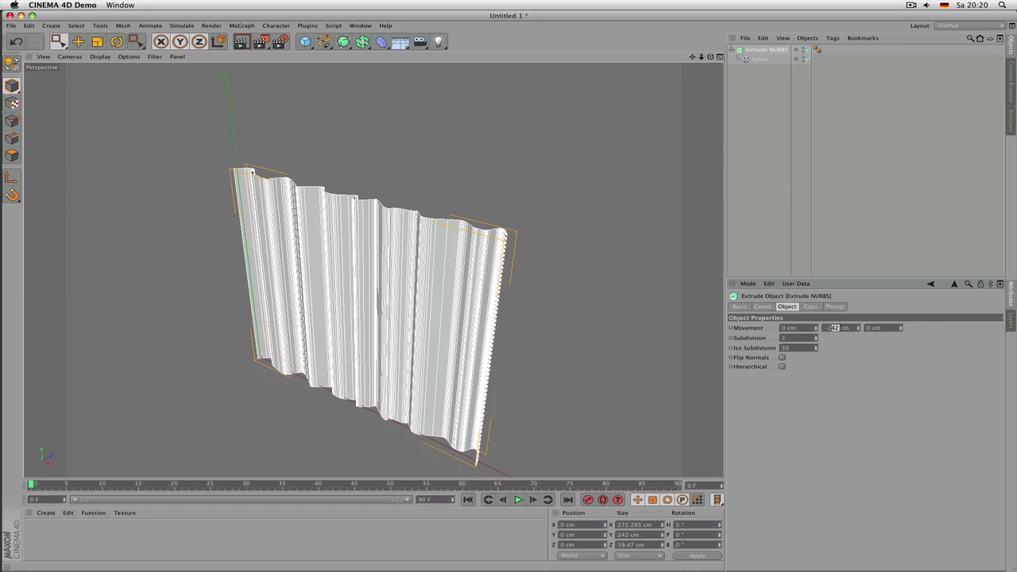
pyautogui.keyDown('alt'); pyautogui.moveTo(418, 275); pyautogui.dragTo(234, 320); pyautogui.keyUp('alt')
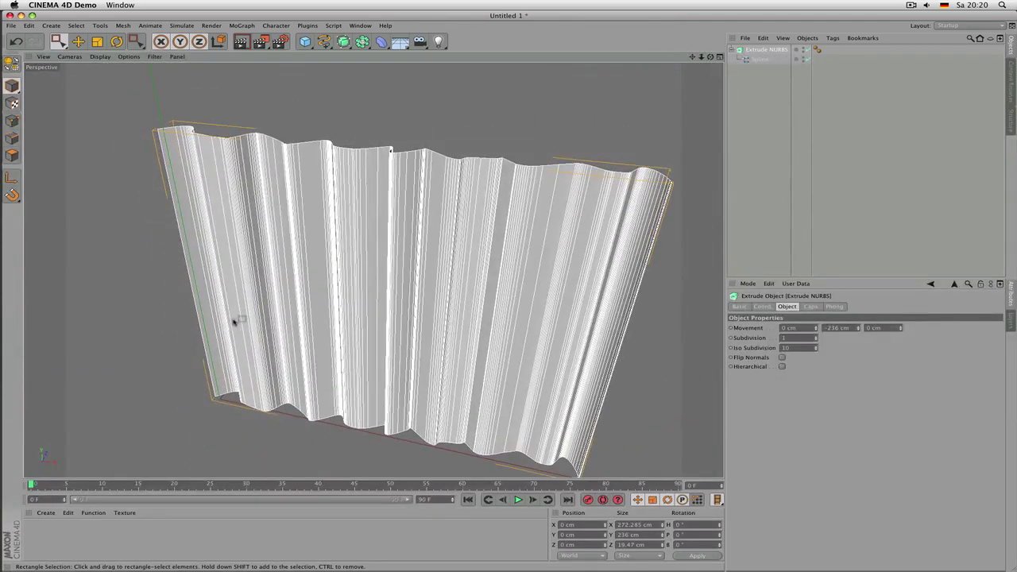
# Step: Try the Cubic and Akima types on the freehand spline, and set its type to B-Spline
pyautogui.click(756, 58)
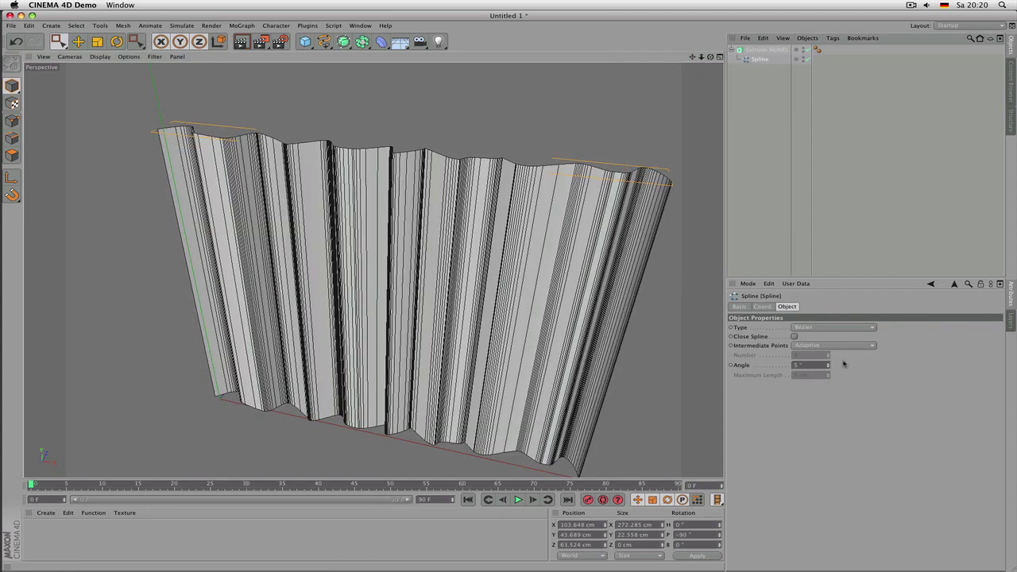
pyautogui.click(819, 328)
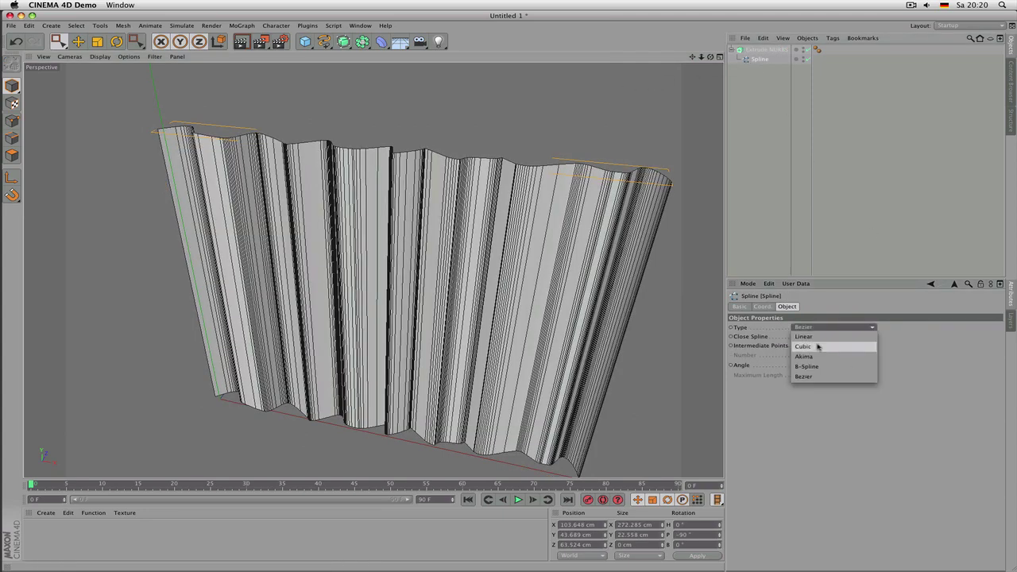
pyautogui.click(818, 346)
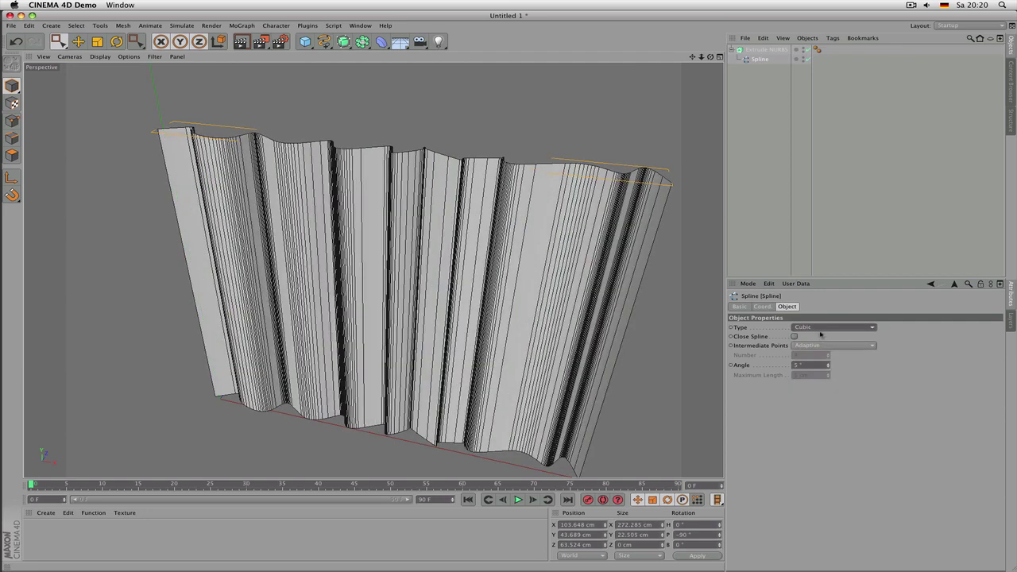
pyautogui.click(821, 328)
pyautogui.click(820, 359)
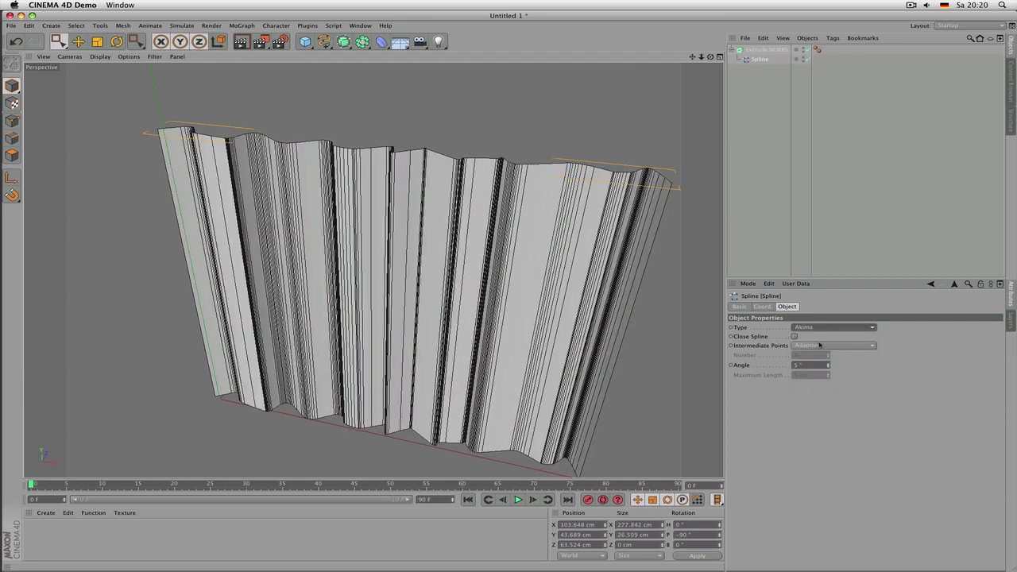
pyautogui.click(816, 331)
pyautogui.click(817, 369)
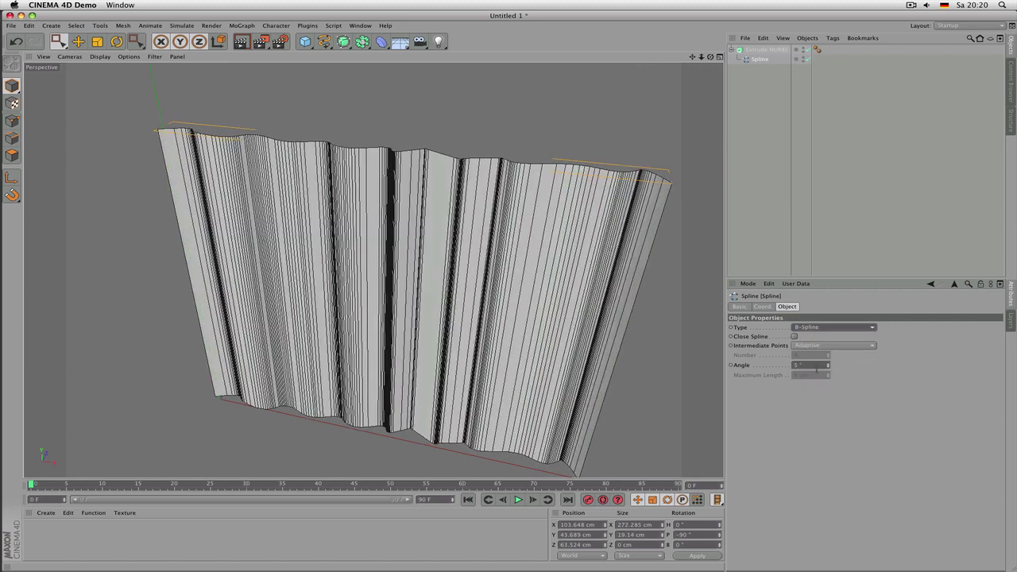
# Step: Render a preview of the extruded curtain and examine its folds from several angles and up close
pyautogui.scroll(-3, 452, 282)
pyautogui.keyDown('alt'); pyautogui.moveTo(455, 288); pyautogui.dragTo(360, 203); pyautogui.keyUp('alt')
pyautogui.press('super+r')
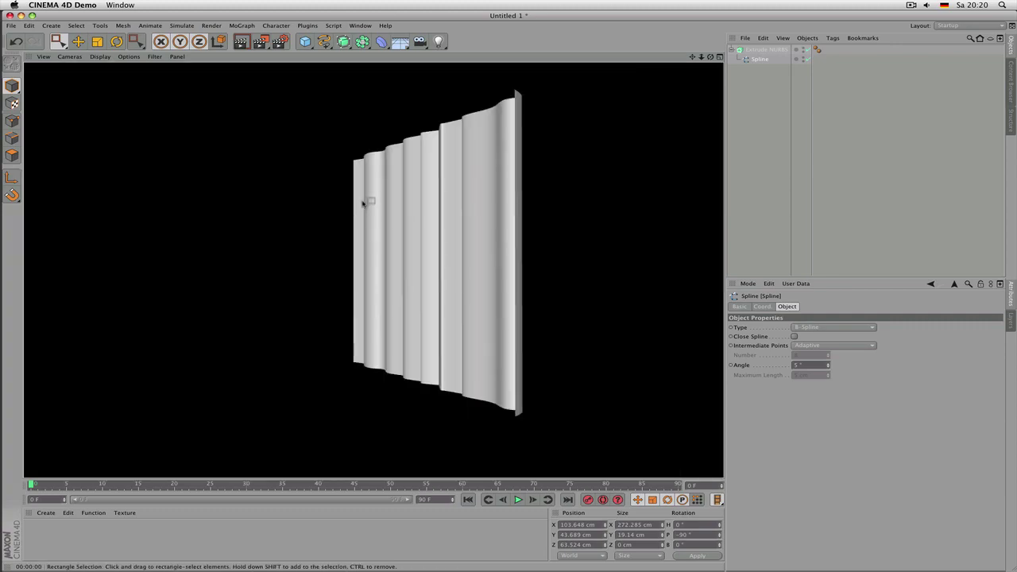
pyautogui.moveTo(356, 211)
pyautogui.keyDown('alt'); pyautogui.mouseDown()
pyautogui.moveTo(461, 265)
pyautogui.moveTo(569, 254)
pyautogui.mouseUp(); pyautogui.keyUp('alt')
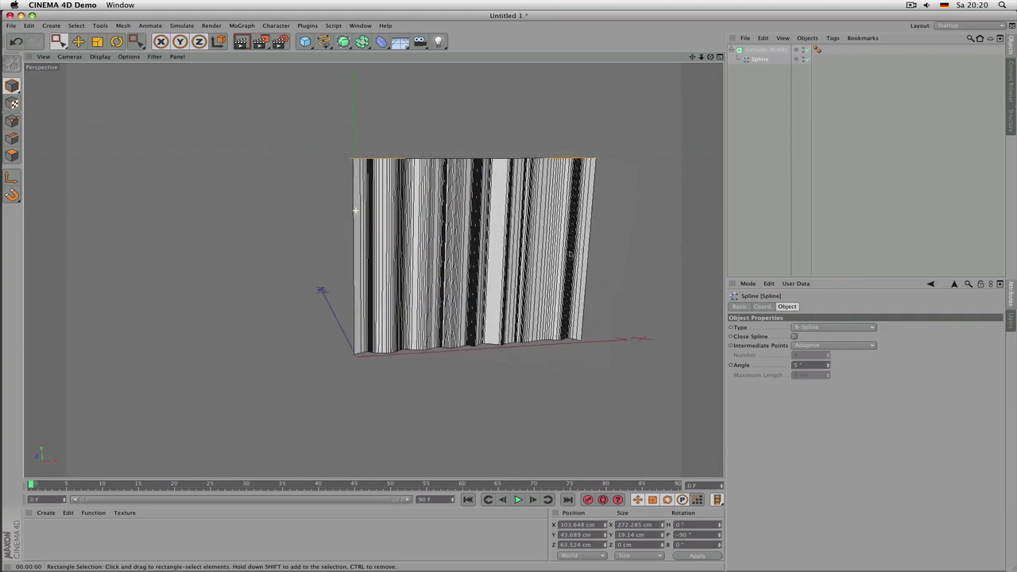
pyautogui.keyDown('alt'); pyautogui.moveTo(570, 254); pyautogui.dragTo(465, 286, button='middle'); pyautogui.keyUp('alt')
pyautogui.keyDown('alt'); pyautogui.moveTo(295, 263); pyautogui.dragTo(336, 263, button='right'); pyautogui.keyUp('alt')
pyautogui.keyDown('alt'); pyautogui.moveTo(337, 272); pyautogui.dragTo(425, 321); pyautogui.keyUp('alt')
pyautogui.keyDown('alt'); pyautogui.moveTo(450, 186); pyautogui.dragTo(520, 195, button='right'); pyautogui.keyUp('alt')
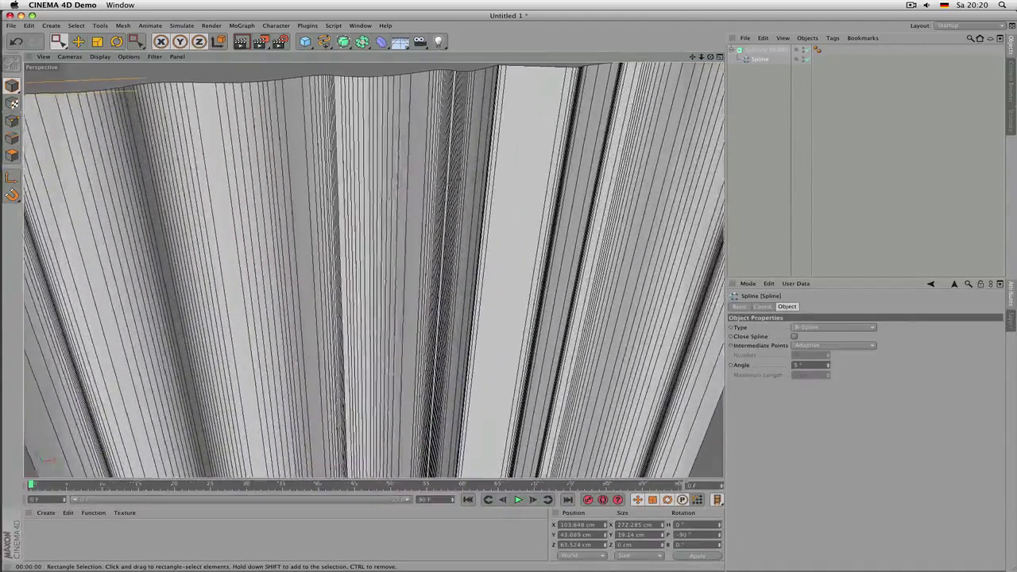
# Step: Set the spline's intermediate point angle to 13° to reduce the curtain's segment density
pyautogui.click(777, 50)
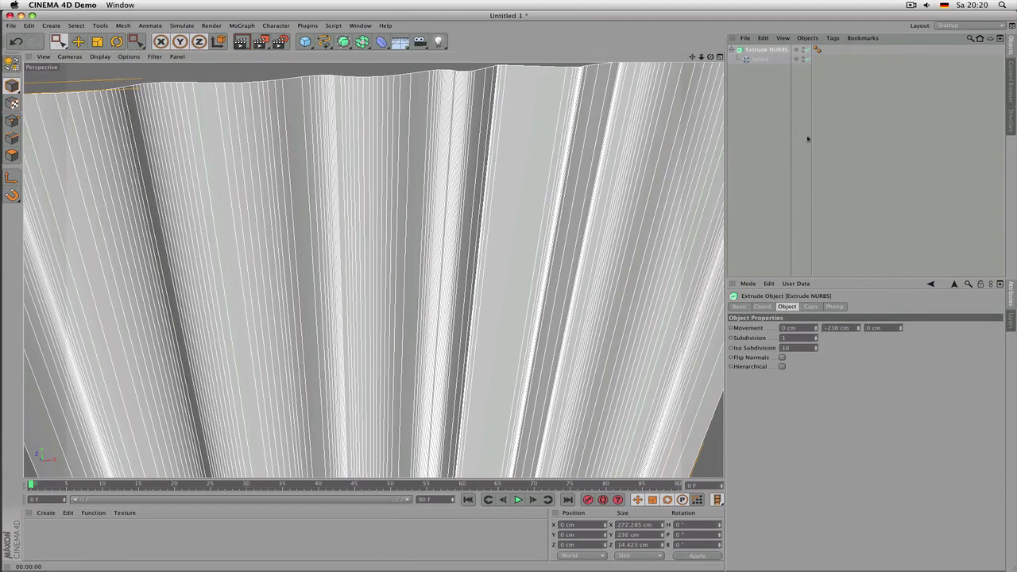
pyautogui.click(760, 59)
pyautogui.scroll(-5, 272, 204)
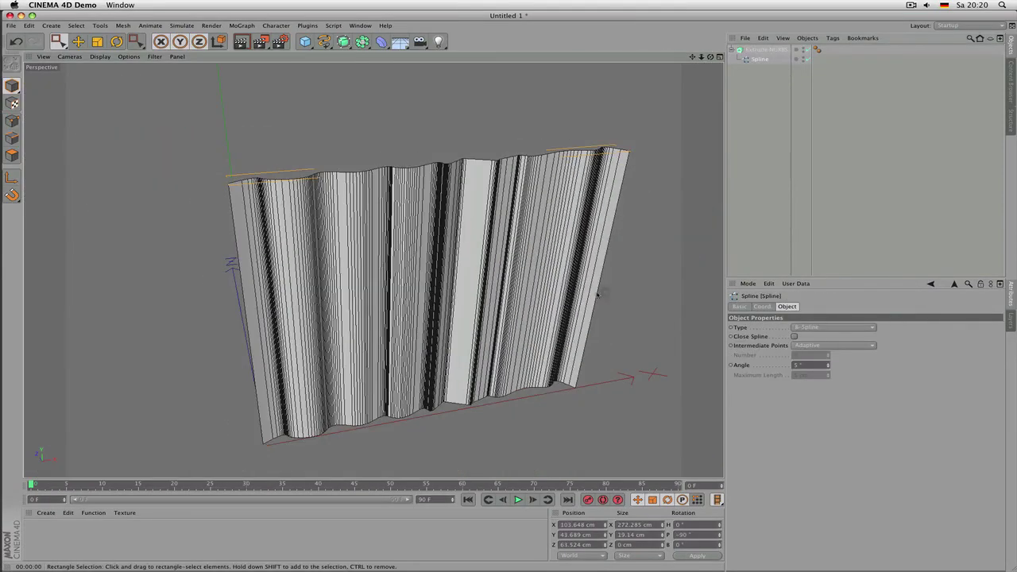
pyautogui.moveTo(828, 365); pyautogui.dragTo(828, 348)
pyautogui.keyDown('alt'); pyautogui.moveTo(494, 250); pyautogui.dragTo(540, 246, button='right'); pyautogui.keyUp('alt')
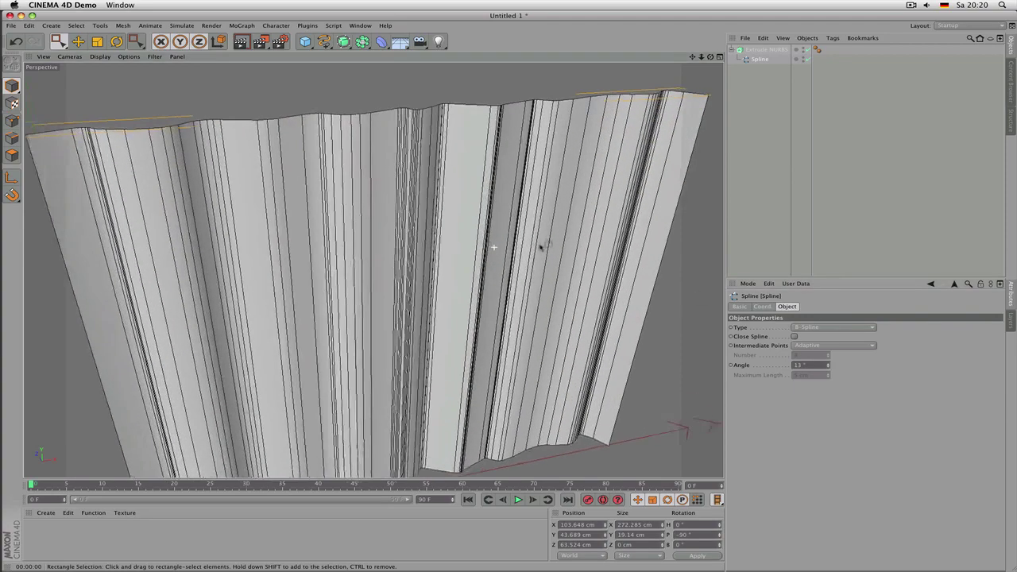
pyautogui.keyDown('alt'); pyautogui.moveTo(374, 270); pyautogui.dragTo(477, 278); pyautogui.keyUp('alt')
pyautogui.keyDown('alt'); pyautogui.moveTo(402, 306); pyautogui.dragTo(305, 397); pyautogui.keyUp('alt')
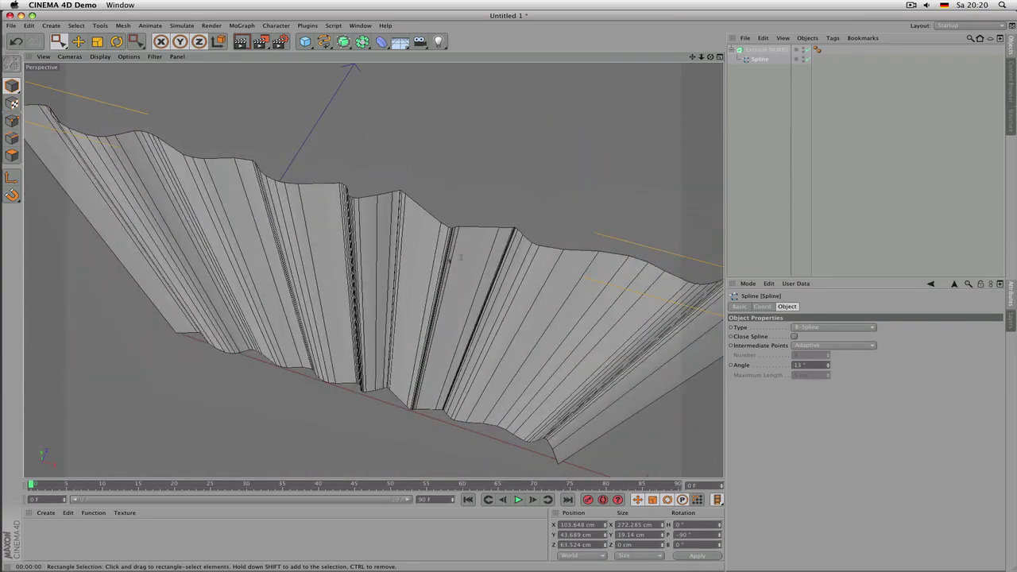
# Step: Disable the Extrude NURBS generator and delete the spline point at the sharp bend just past the middle in point mode
pyautogui.click(757, 60)
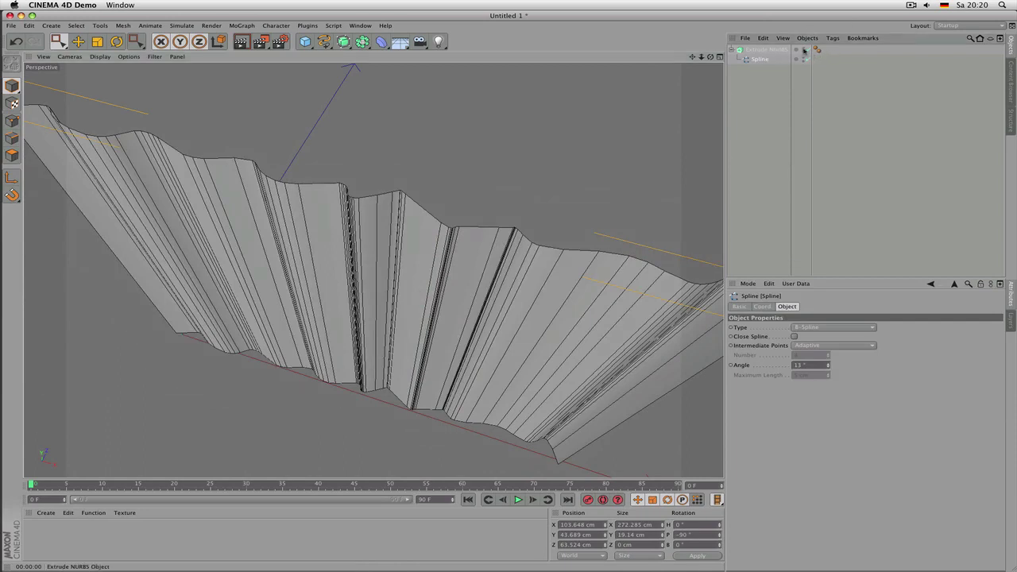
pyautogui.click(807, 49)
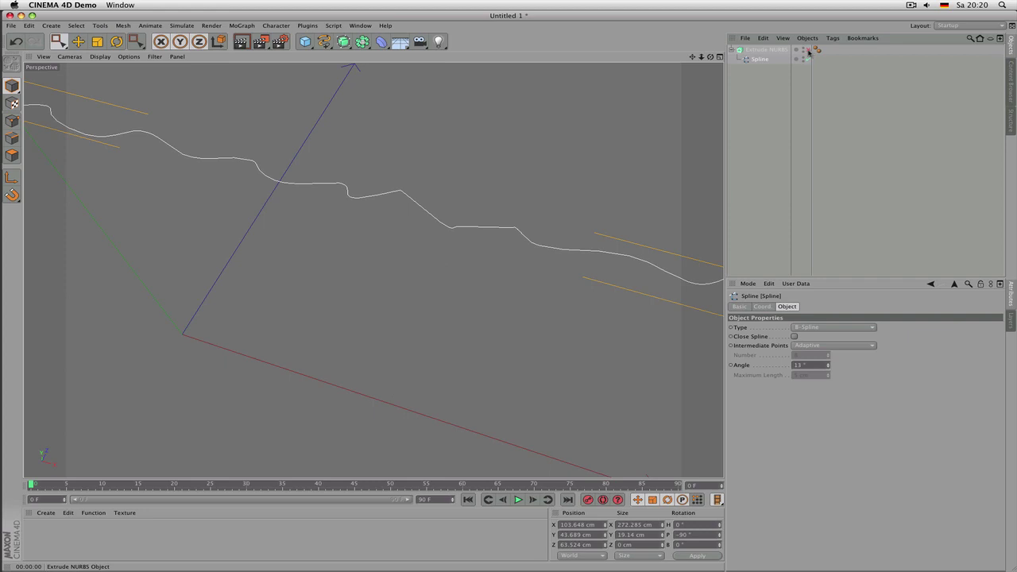
pyautogui.keyDown('alt'); pyautogui.moveTo(541, 159); pyautogui.dragTo(540, 150); pyautogui.keyUp('alt')
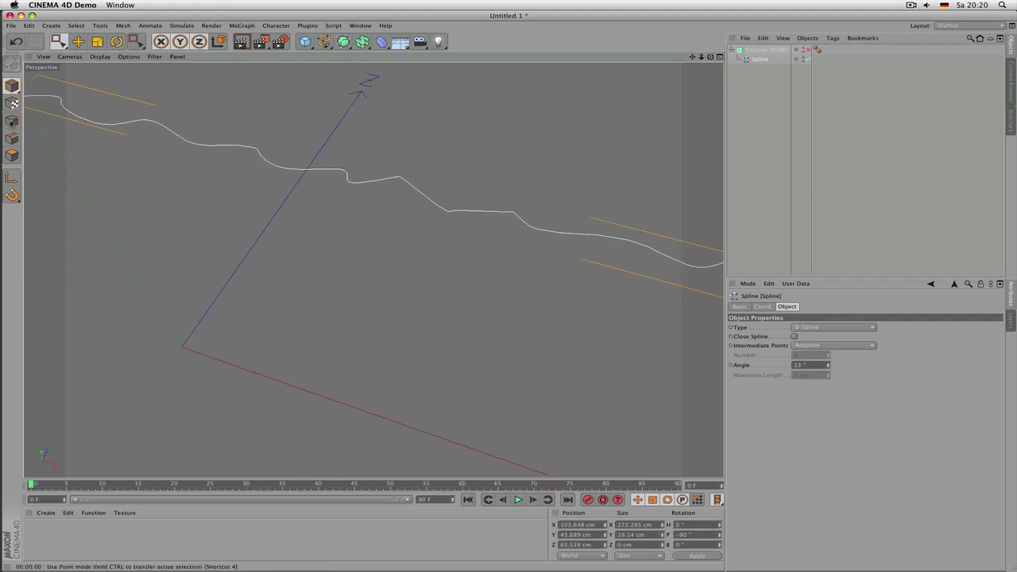
pyautogui.click(12, 120)
pyautogui.moveTo(449, 201); pyautogui.dragTo(447, 229)
pyautogui.press('Delete')
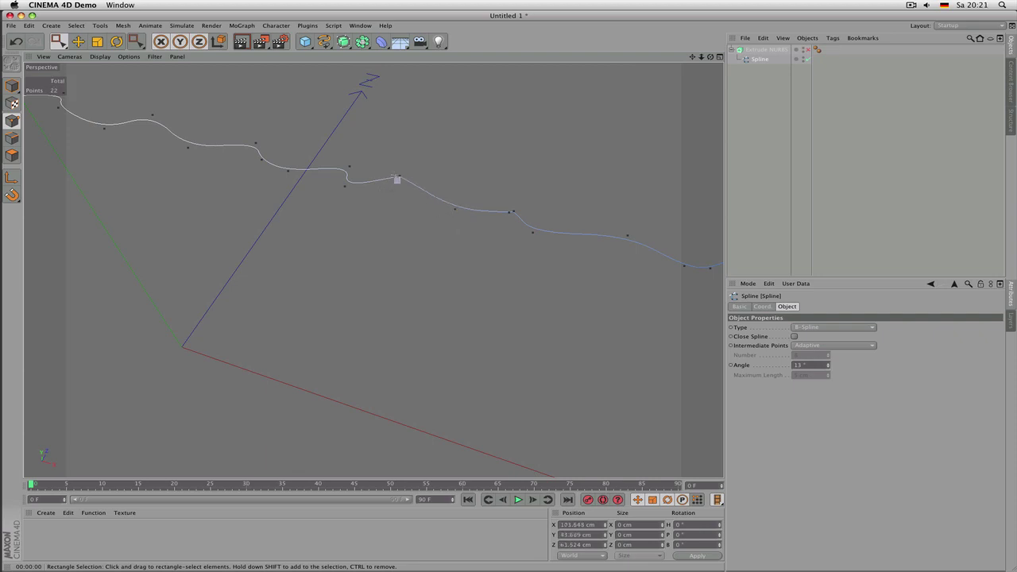
# Step: Delete one point at the middle crest and one at the next bend of the spline, and re-enable the Extrude NURBS
pyautogui.click(393, 172)
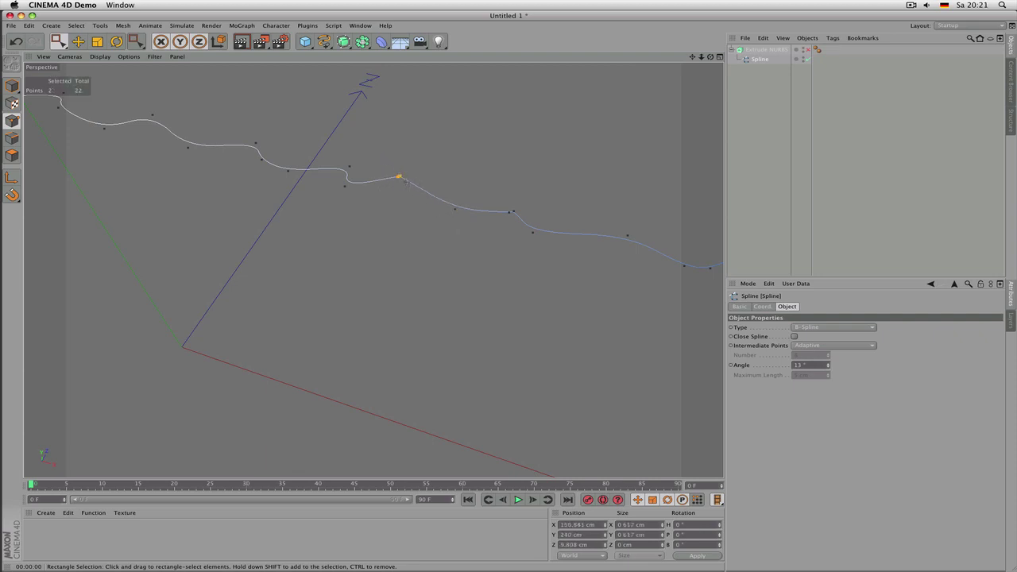
pyautogui.moveTo(410, 187); pyautogui.dragTo(398, 164)
pyautogui.press('Delete')
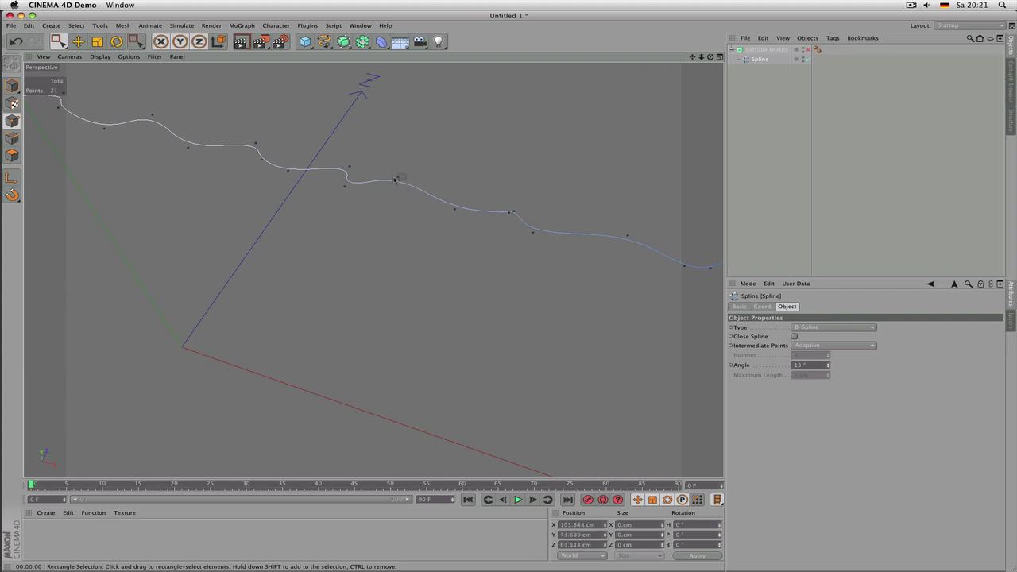
pyautogui.scroll(-2, 397, 177)
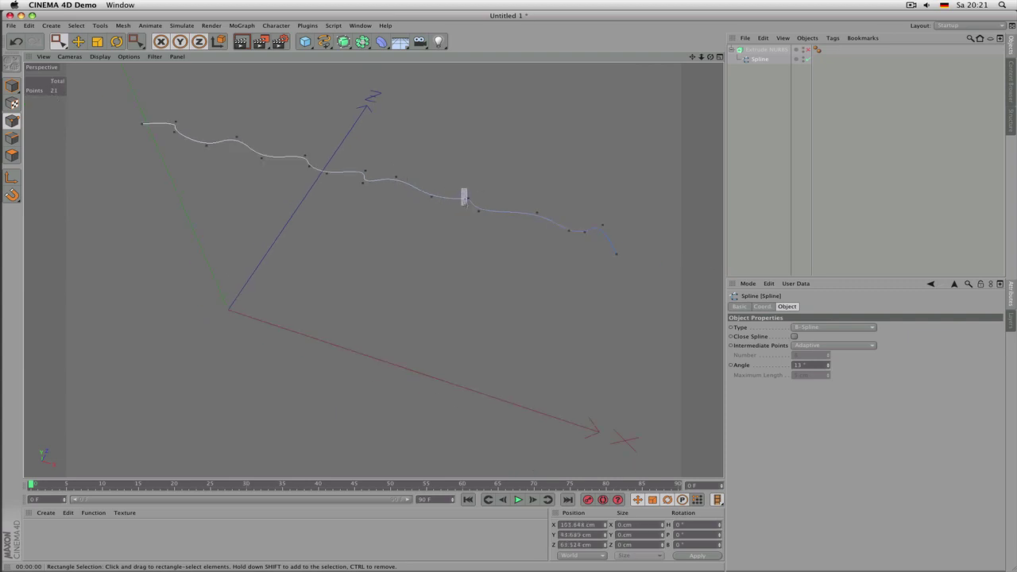
pyautogui.press('Delete')
pyautogui.click(806, 50)
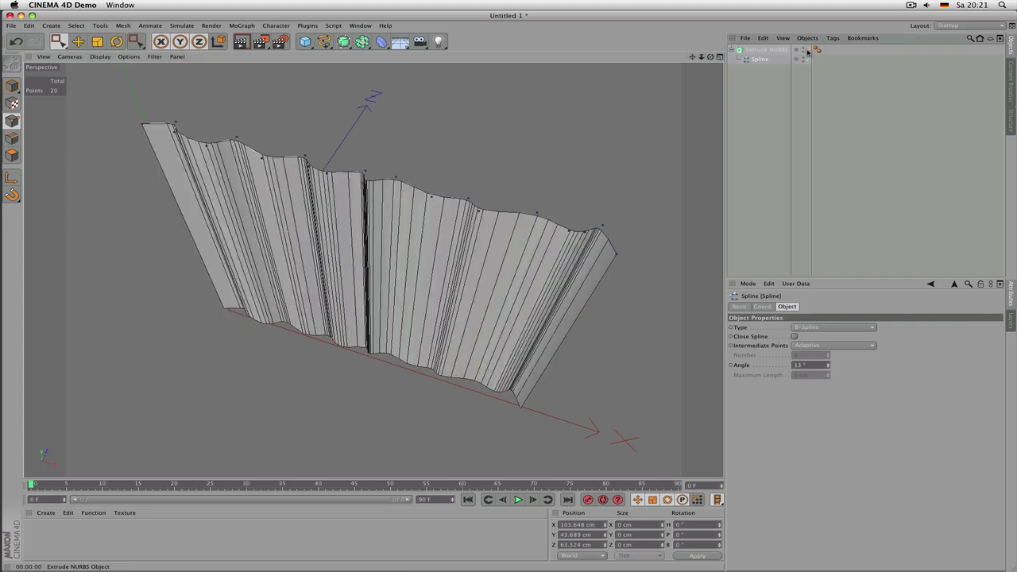
# Step: Select all spline points and scale them along their Y size to about 31 cm to deepen the folds
pyautogui.keyDown('alt'); pyautogui.moveTo(484, 220); pyautogui.dragTo(421, 199); pyautogui.keyUp('alt')
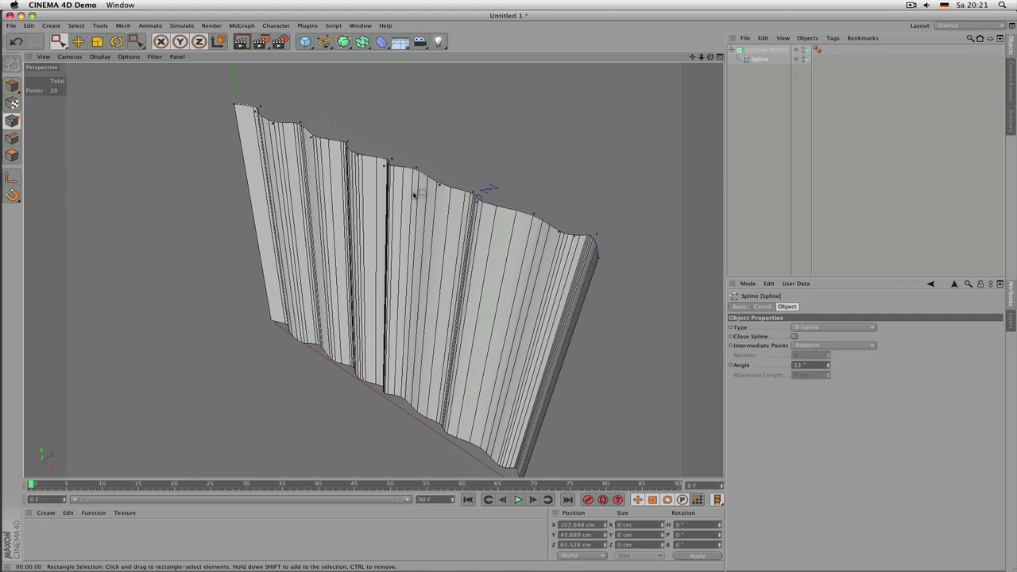
pyautogui.press('super+a')
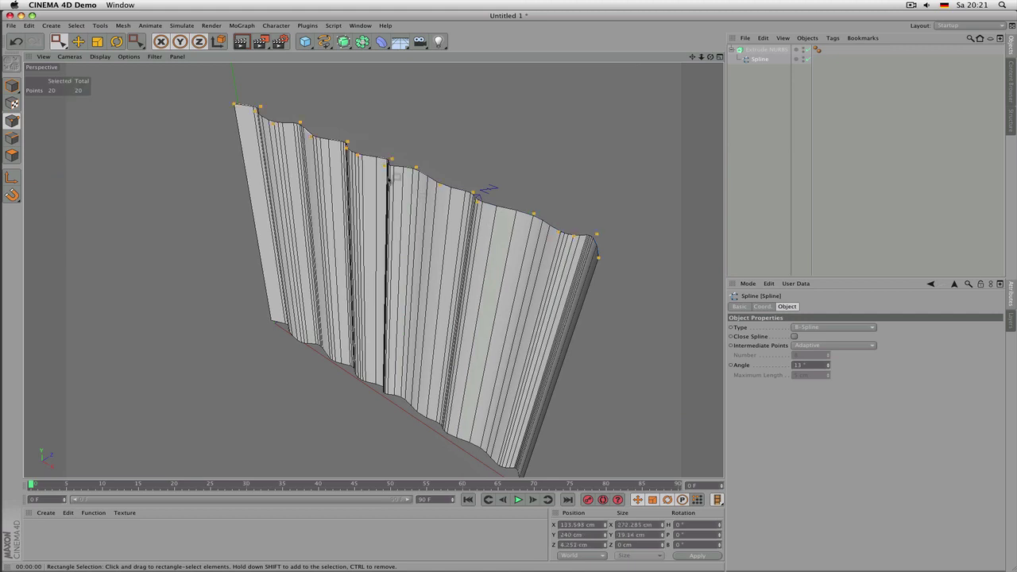
pyautogui.click(97, 41)
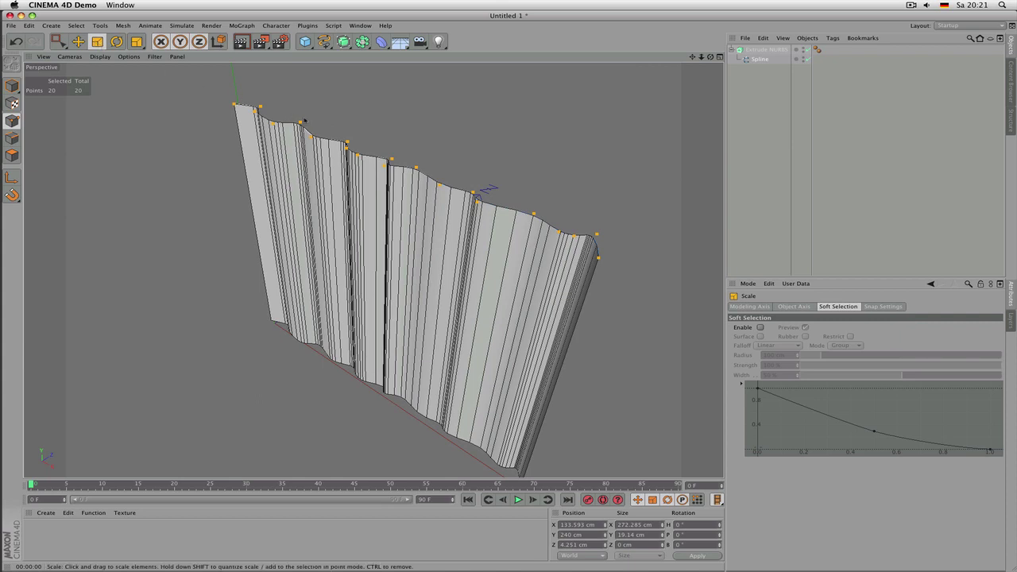
pyautogui.keyDown('alt'); pyautogui.moveTo(497, 160); pyautogui.dragTo(534, 177); pyautogui.keyUp('alt')
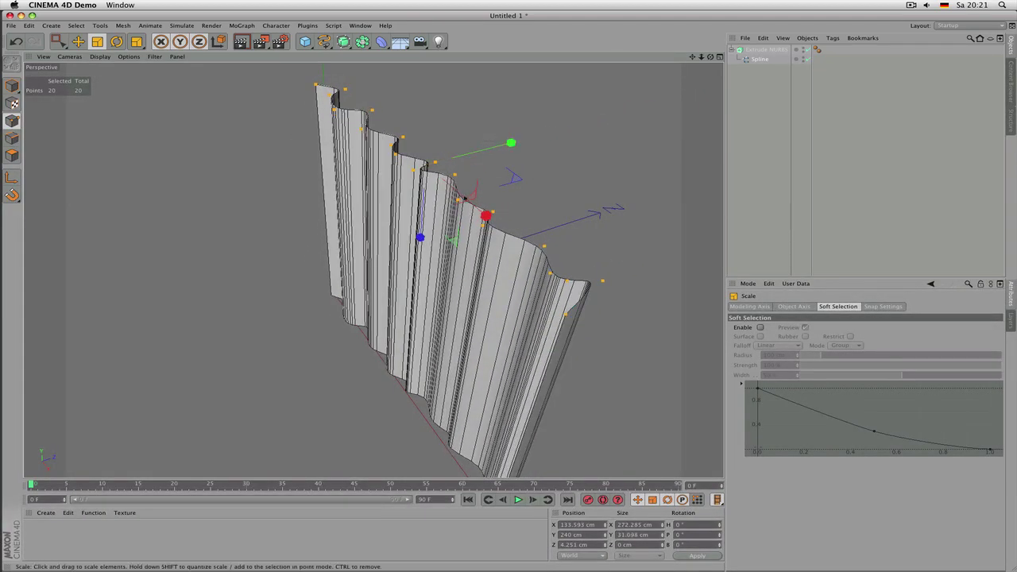
pyautogui.keyDown('alt'); pyautogui.moveTo(434, 211); pyautogui.dragTo(517, 212); pyautogui.keyUp('alt')
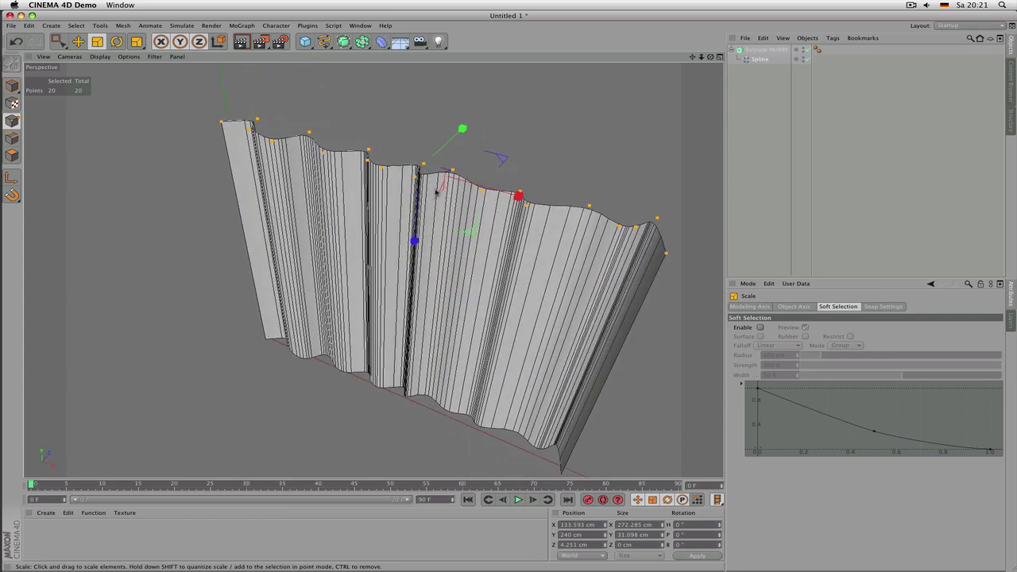
# Step: With Live Selection, move the single spline point at the second fold to about X 67 cm and Z -11 cm
pyautogui.press('space')
pyautogui.click(327, 155)
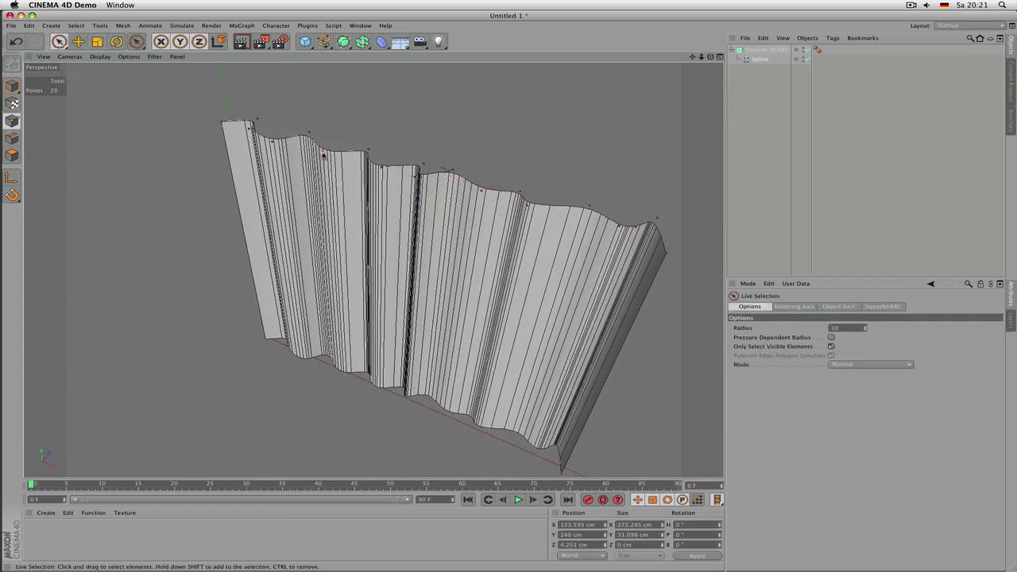
pyautogui.moveTo(409, 179); pyautogui.dragTo(426, 187)
pyautogui.moveTo(396, 120); pyautogui.dragTo(390, 124)
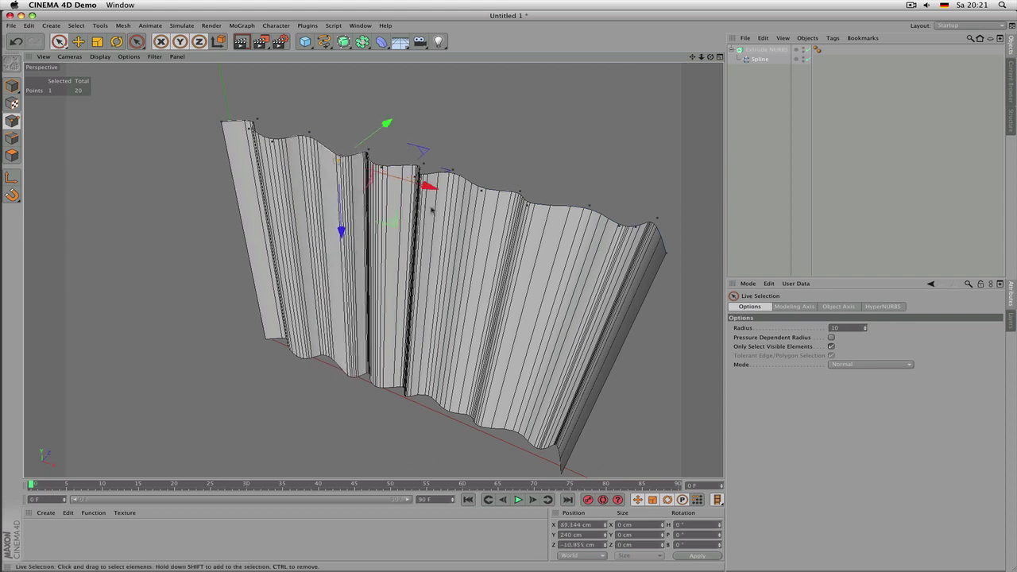
pyautogui.moveTo(425, 185); pyautogui.dragTo(400, 183)
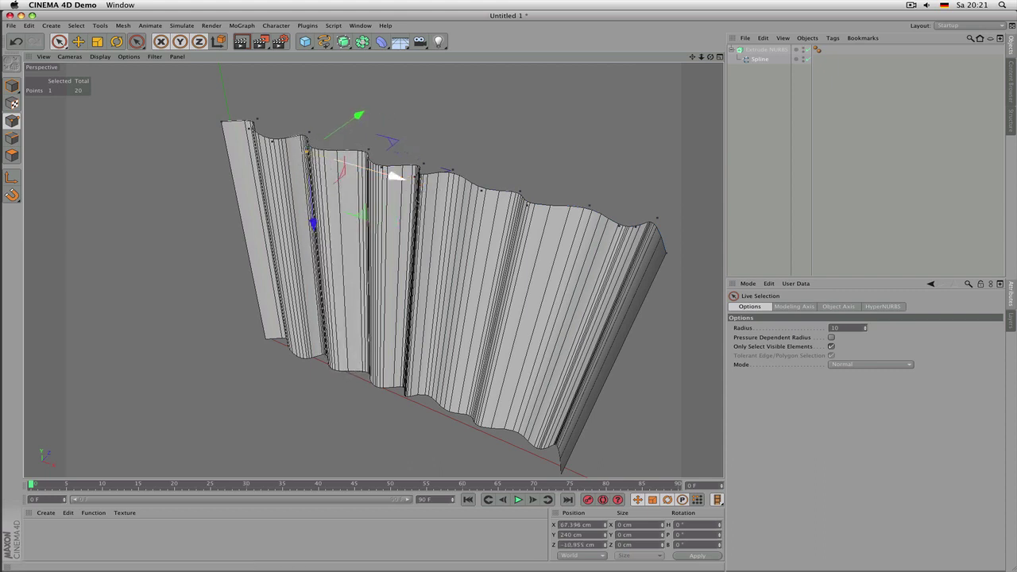
pyautogui.keyDown('alt'); pyautogui.moveTo(445, 268); pyautogui.dragTo(540, 336); pyautogui.keyUp('alt')
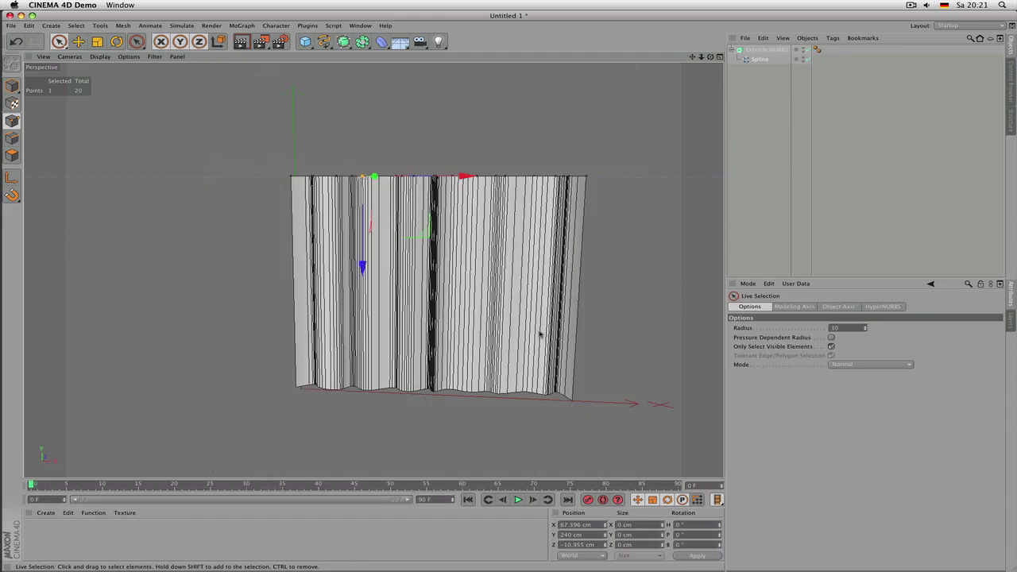
# Step: Move the spline's far end point to about X 266 cm and Z 3 cm, and clear the selection
pyautogui.click(586, 178)
pyautogui.keyDown('alt'); pyautogui.moveTo(496, 238); pyautogui.dragTo(556, 286); pyautogui.keyUp('alt')
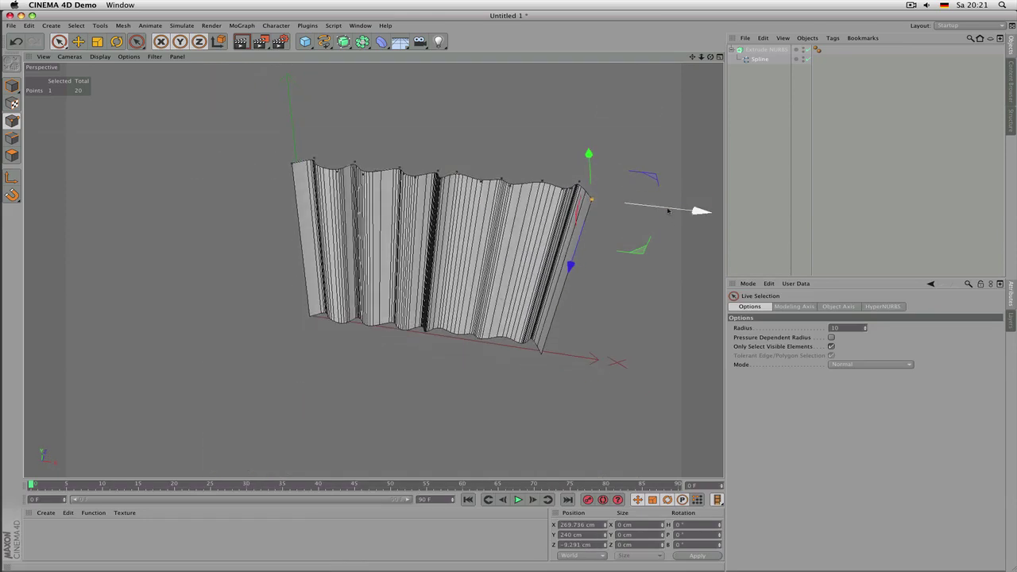
pyautogui.moveTo(669, 210); pyautogui.dragTo(664, 209)
pyautogui.moveTo(585, 173); pyautogui.dragTo(590, 168)
pyautogui.keyDown('alt'); pyautogui.moveTo(585, 204); pyautogui.dragTo(416, 164); pyautogui.keyUp('alt')
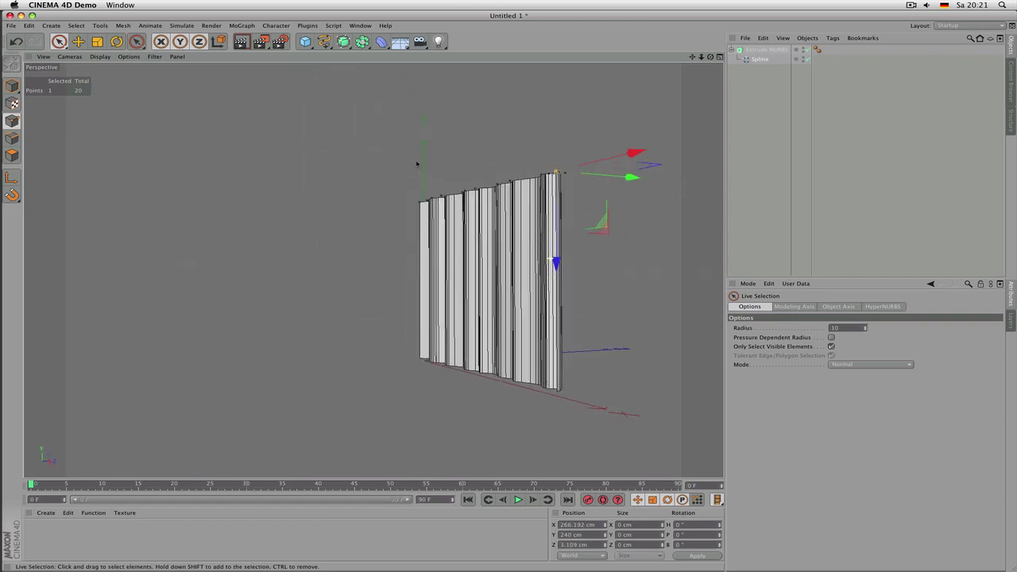
pyautogui.keyDown('alt'); pyautogui.moveTo(484, 264); pyautogui.dragTo(461, 283); pyautogui.keyUp('alt')
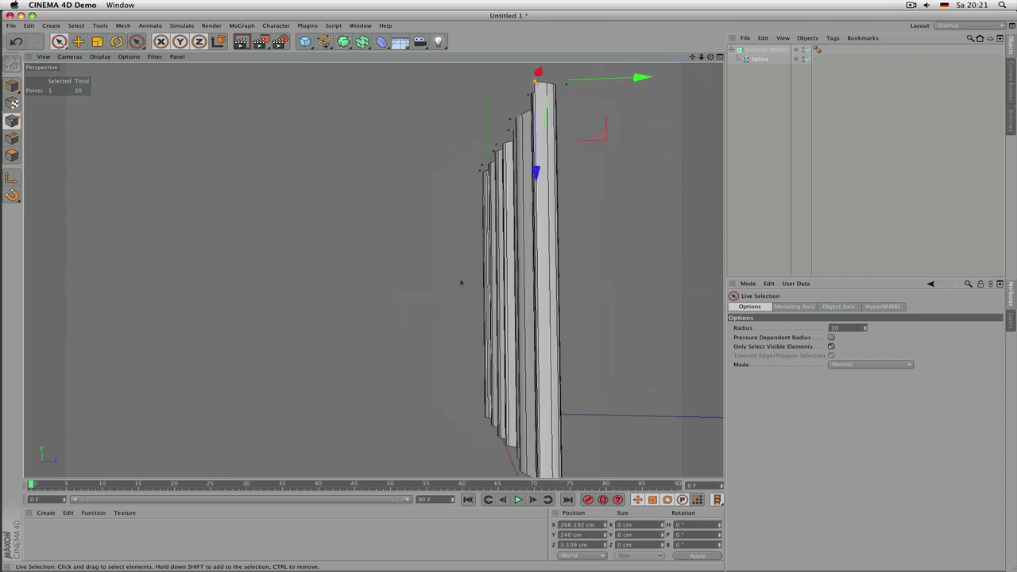
pyautogui.click(502, 268)
pyautogui.keyDown('alt'); pyautogui.moveTo(461, 336); pyautogui.dragTo(510, 375); pyautogui.keyUp('alt')
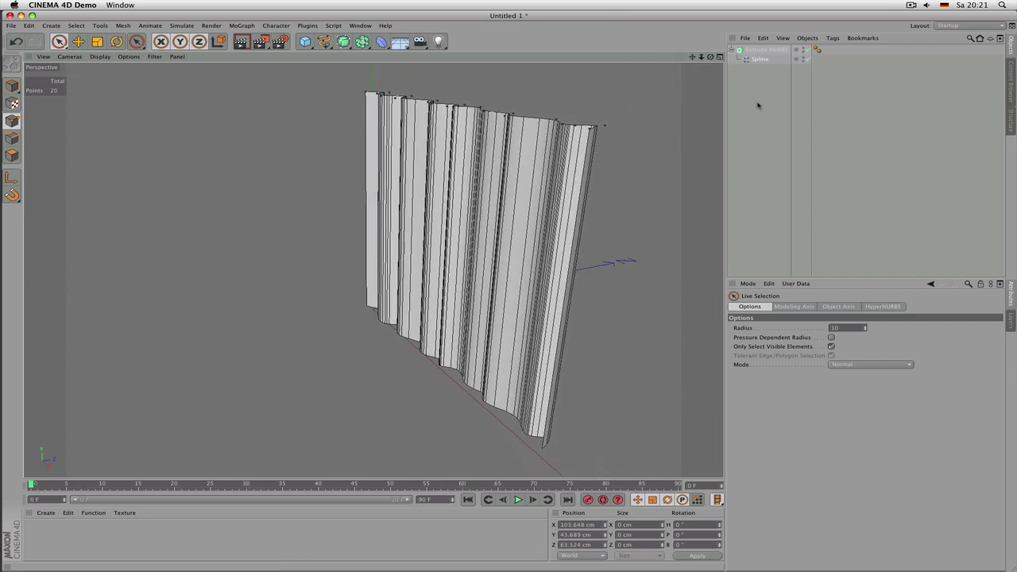
# Step: Increase the Extrude NURBS subdivision so the curtain is divided along its height
pyautogui.click(764, 50)
pyautogui.keyDown('alt'); pyautogui.moveTo(493, 267); pyautogui.dragTo(562, 269); pyautogui.keyUp('alt')
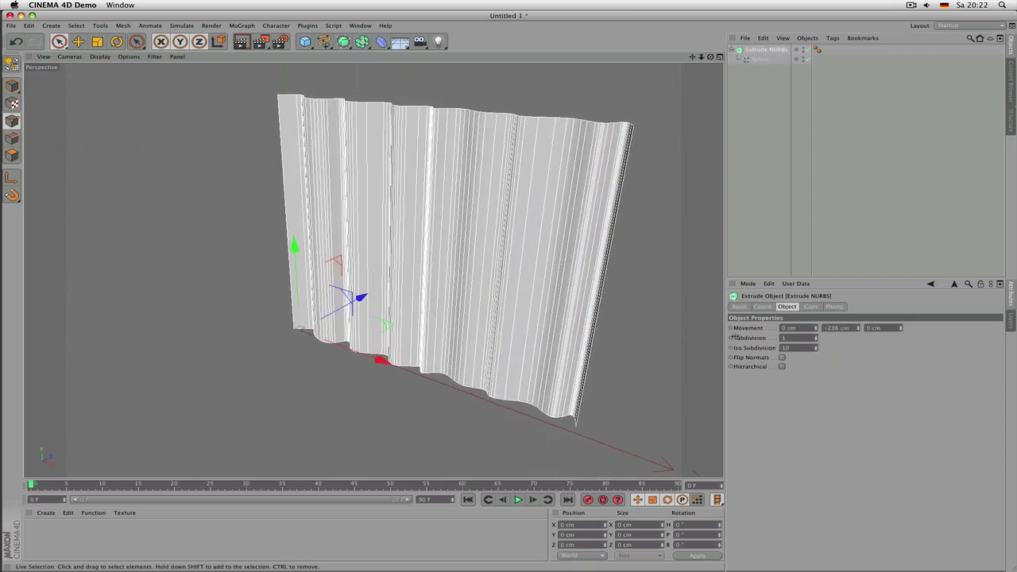
pyautogui.scroll(3, 798, 340)
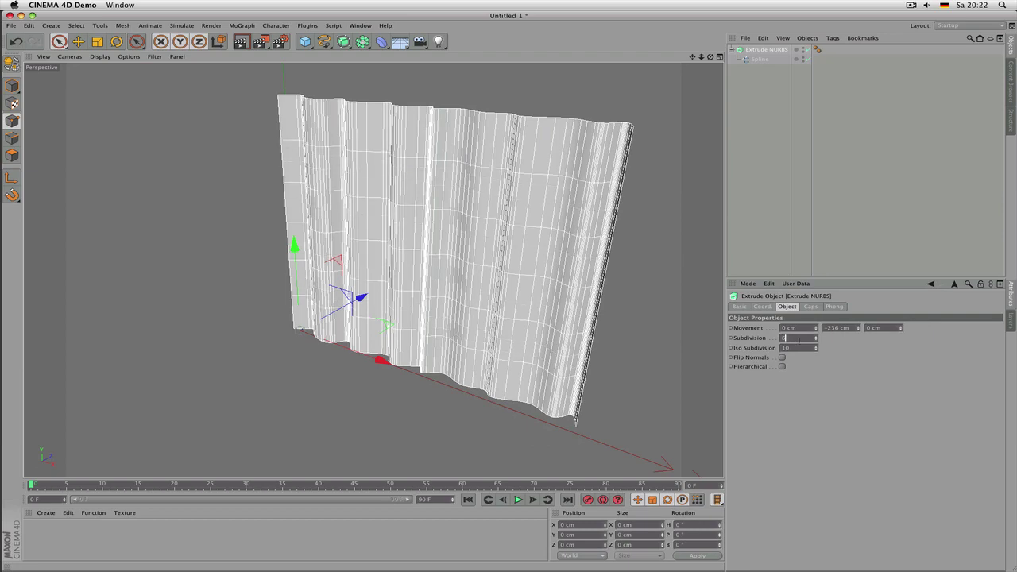
# Step: Set the spline's adaptive intermediate-point angle to 23° to reduce the curtain's vertical segments
pyautogui.keyDown('alt'); pyautogui.moveTo(483, 260); pyautogui.dragTo(460, 172); pyautogui.keyUp('alt')
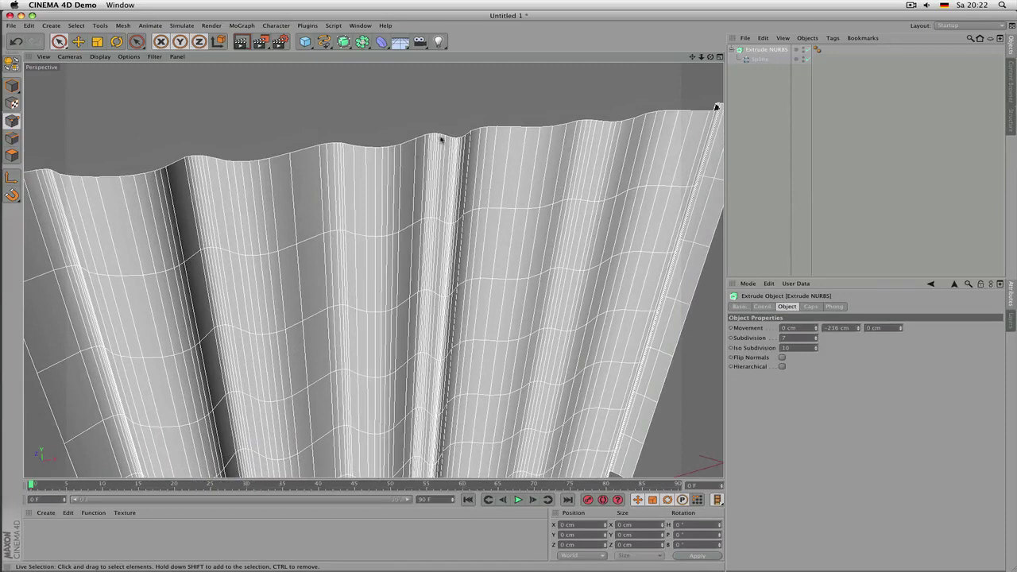
pyautogui.click(760, 59)
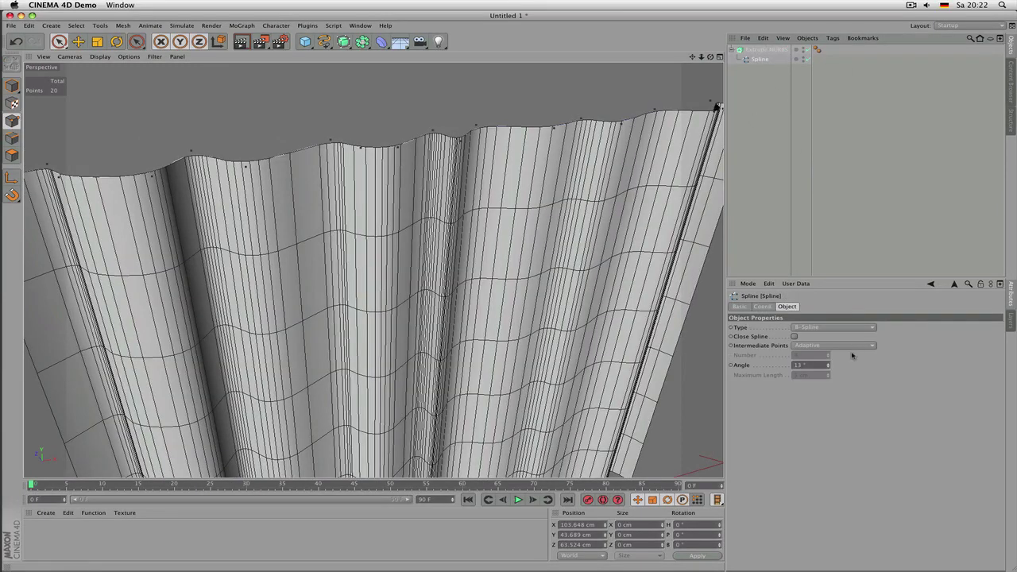
pyautogui.click(805, 366)
pyautogui.scroll(10, 808, 365)
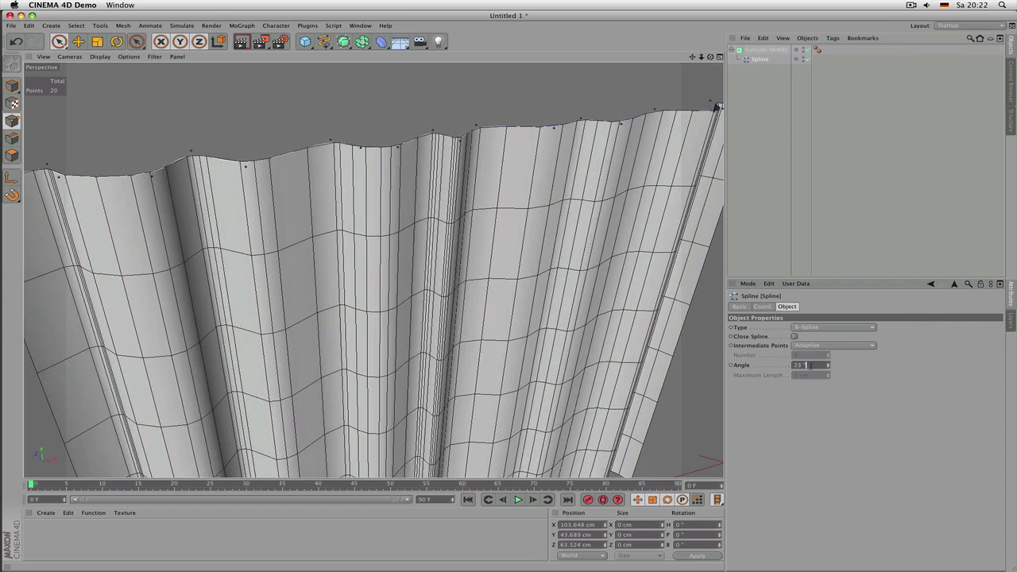
pyautogui.scroll(-6, 445, 313)
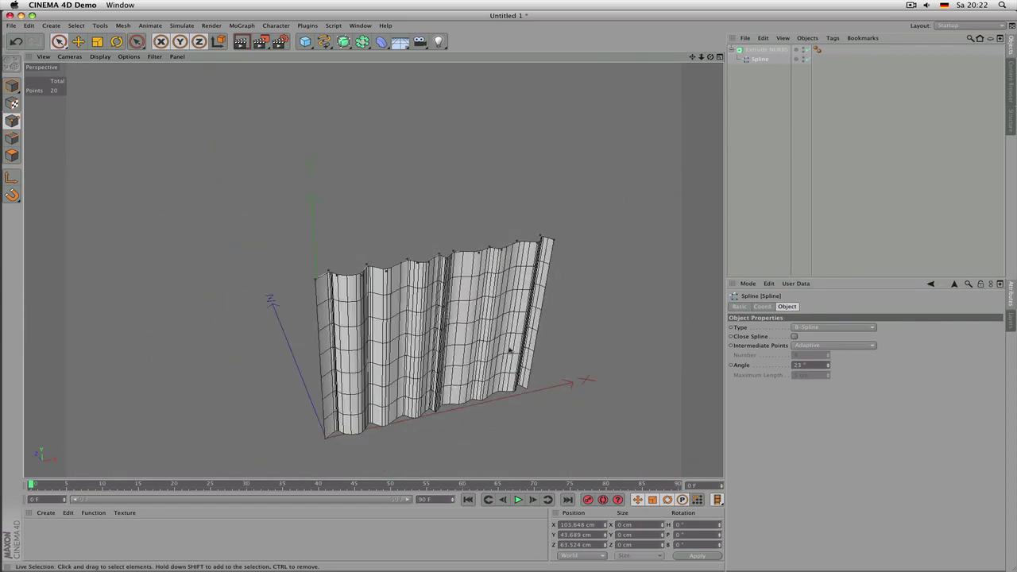
pyautogui.keyDown('alt'); pyautogui.moveTo(504, 349); pyautogui.dragTo(440, 332); pyautogui.keyUp('alt')
pyautogui.keyDown('alt'); pyautogui.moveTo(521, 327); pyautogui.dragTo(595, 329, button='right'); pyautogui.keyUp('alt')
pyautogui.keyDown('alt'); pyautogui.moveTo(524, 341); pyautogui.dragTo(402, 283); pyautogui.keyUp('alt')
pyautogui.scroll(-3, 459, 334)
pyautogui.keyDown('alt'); pyautogui.moveTo(466, 336); pyautogui.dragTo(488, 352); pyautogui.keyUp('alt')
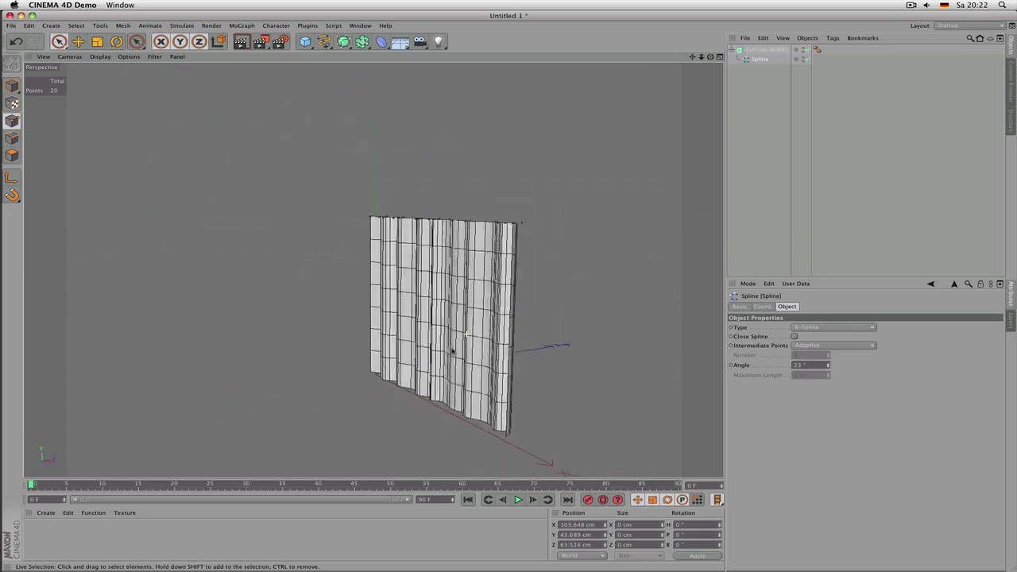
pyautogui.scroll(2, 449, 342)
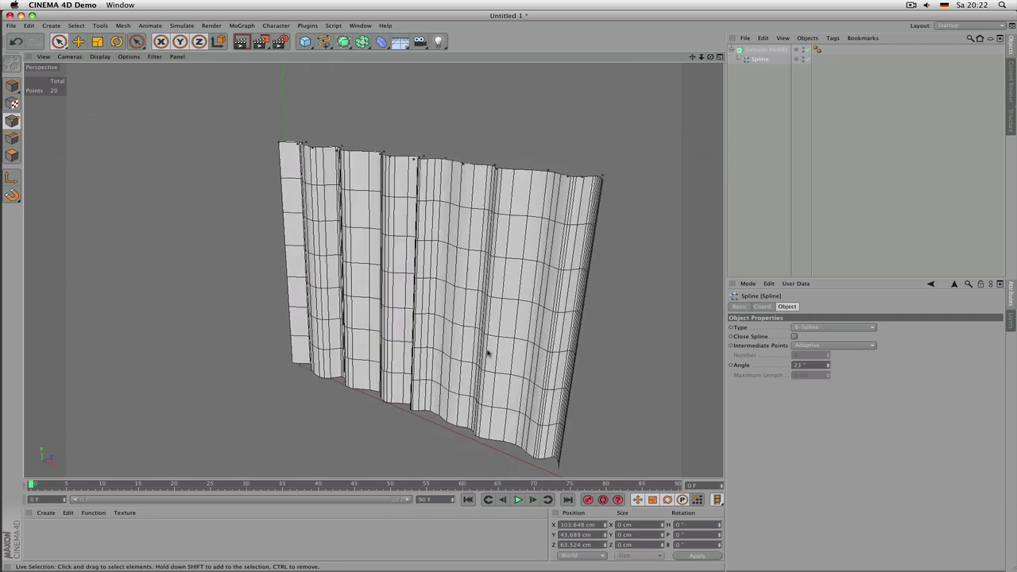
# Step: Rename the Extrude NURBS object as curtain
pyautogui.click(766, 50)
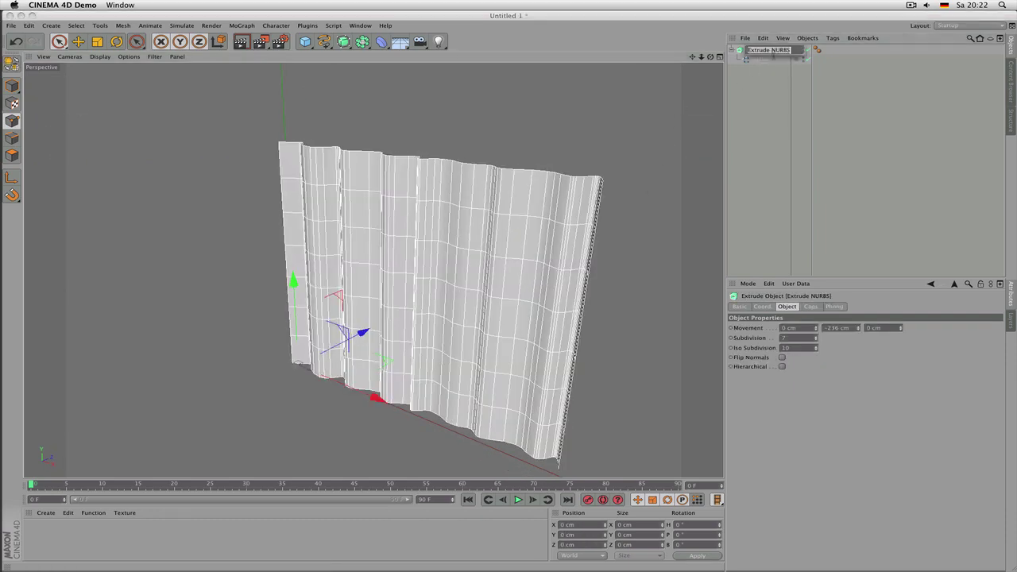
pyautogui.write('Sc')
pyautogui.write('rtain')
pyautogui.press('Return')
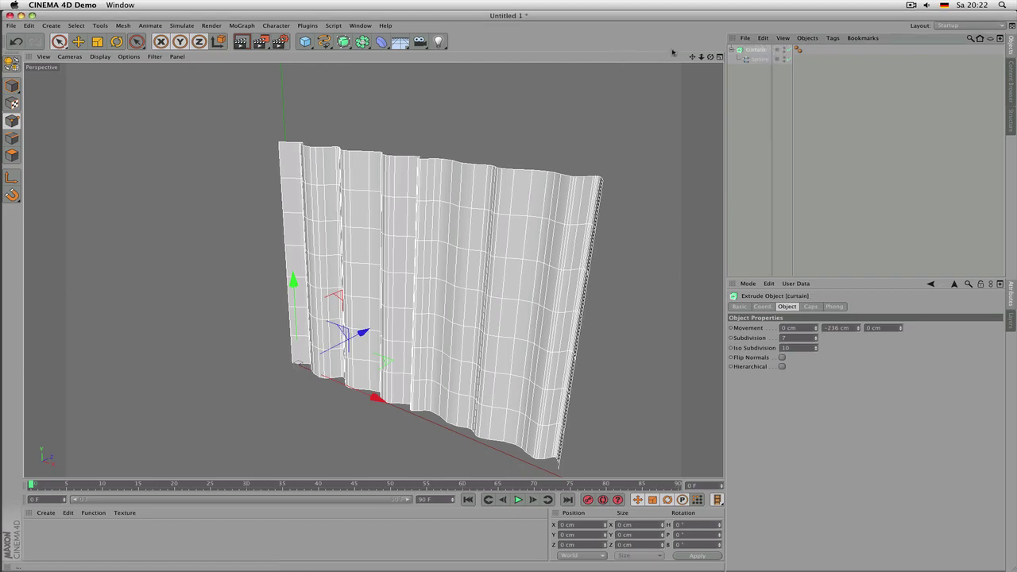
# Step: Add a Wind deformer and group it with the curtain and its spline under a null object
pyautogui.moveTo(710, 57); pyautogui.dragTo(642, 59)
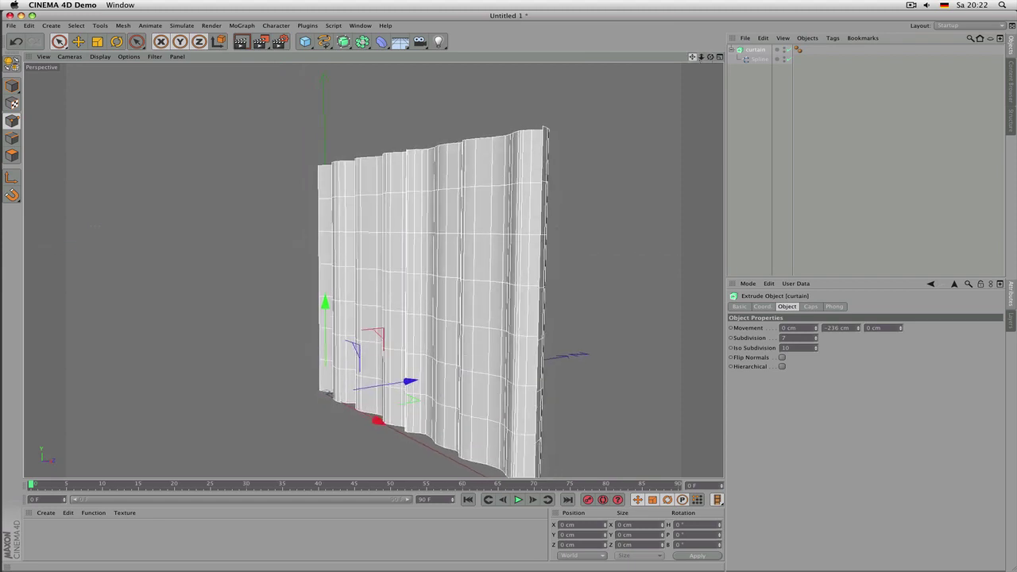
pyautogui.keyDown('alt'); pyautogui.moveTo(397, 301); pyautogui.dragTo(391, 310); pyautogui.keyUp('alt')
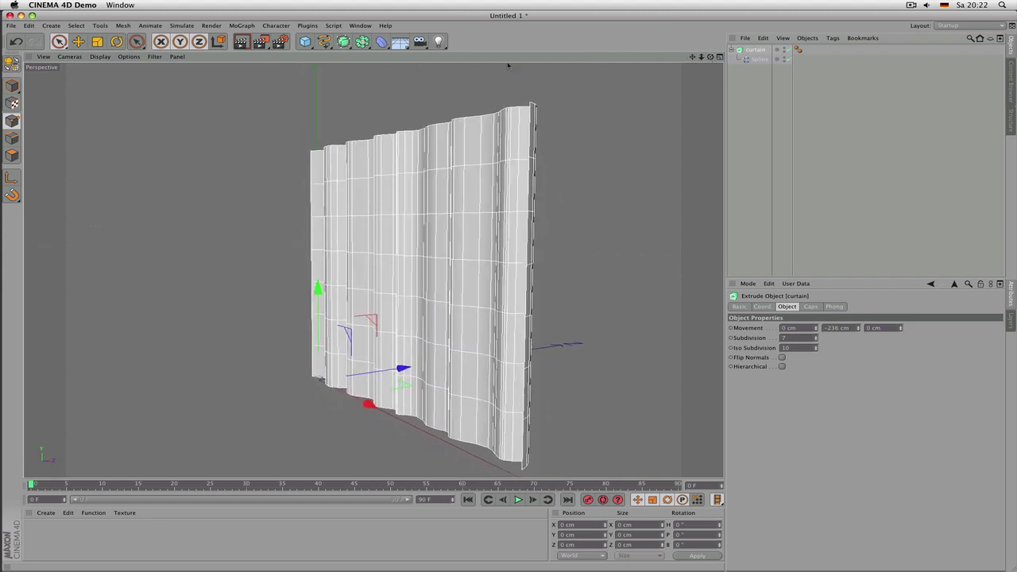
pyautogui.click(381, 43)
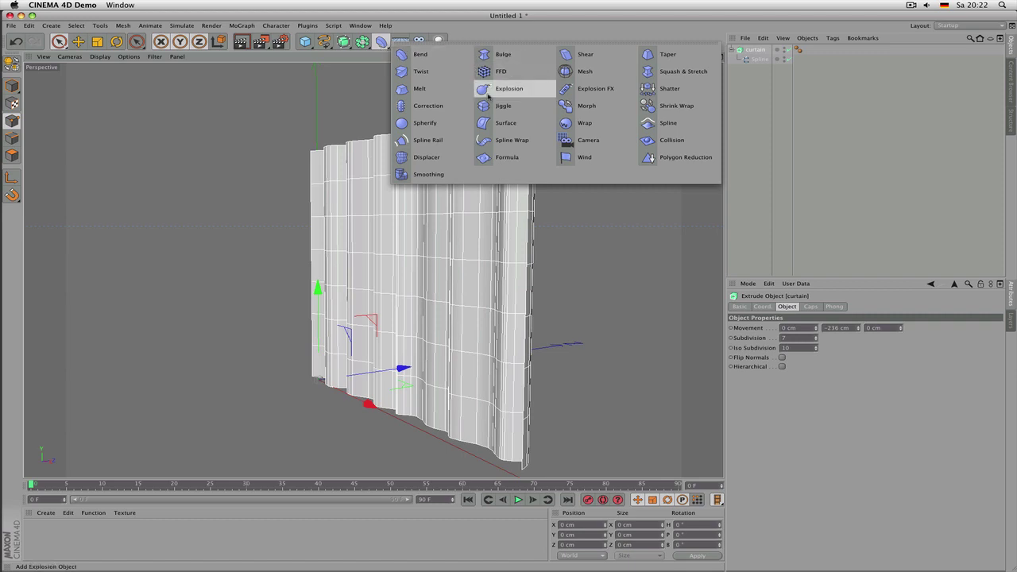
pyautogui.click(583, 159)
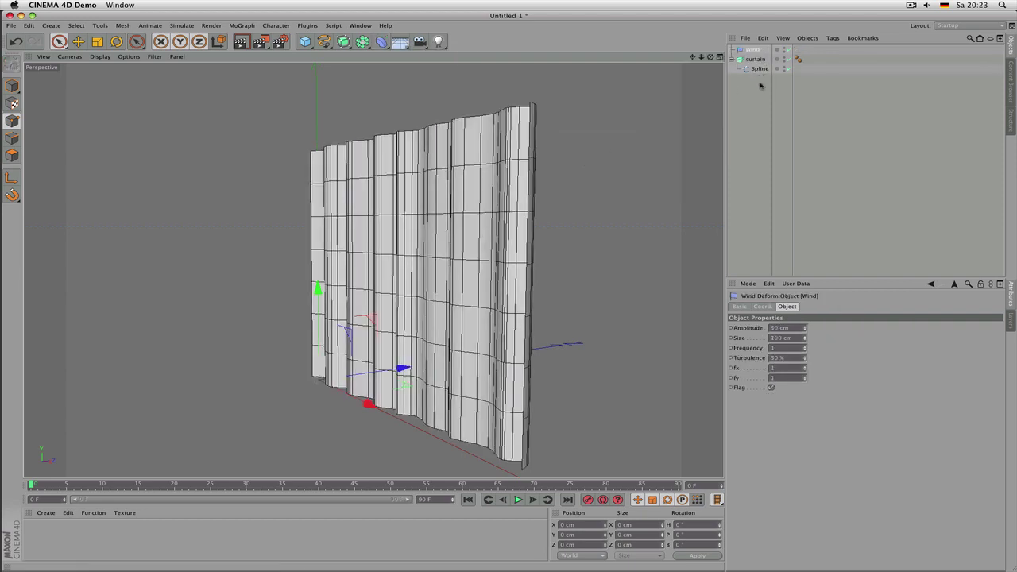
pyautogui.moveTo(762, 94); pyautogui.dragTo(741, 47)
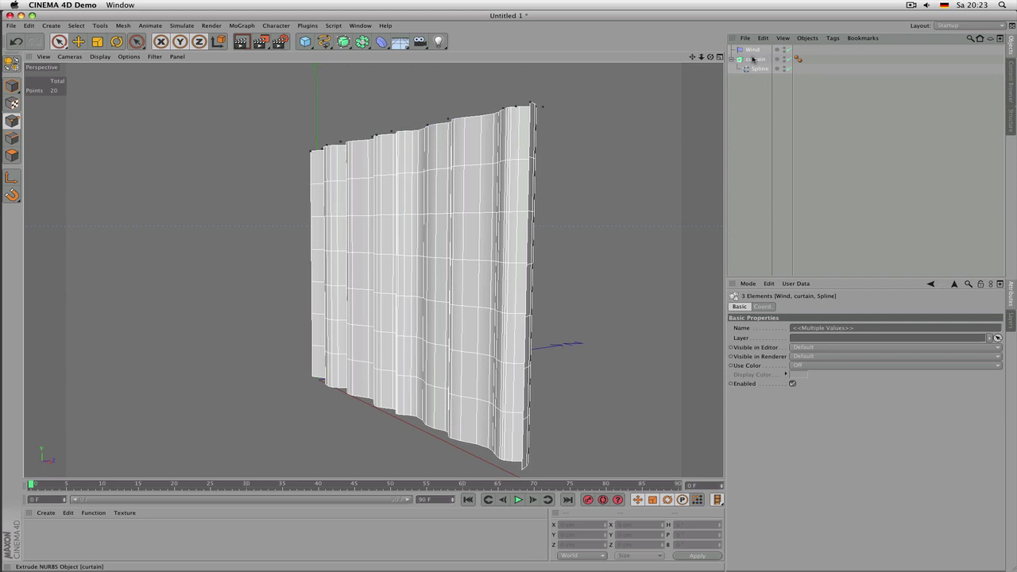
pyautogui.hotkey('alt', 'g')
pyautogui.keyDown('alt'); pyautogui.moveTo(545, 162); pyautogui.dragTo(506, 173, button='right'); pyautogui.keyUp('alt')
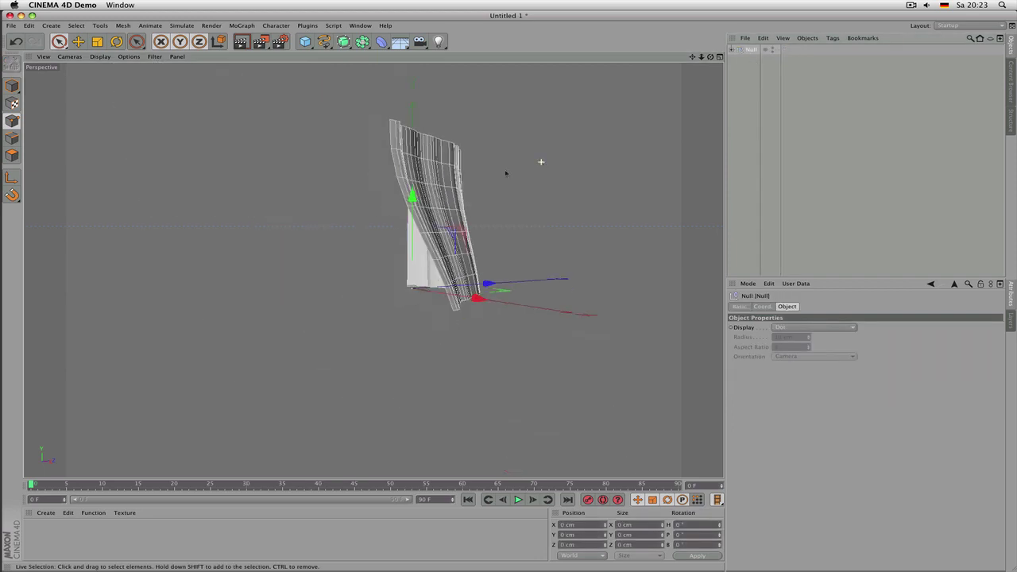
pyautogui.keyDown('alt'); pyautogui.moveTo(437, 181); pyautogui.dragTo(516, 221); pyautogui.keyUp('alt')
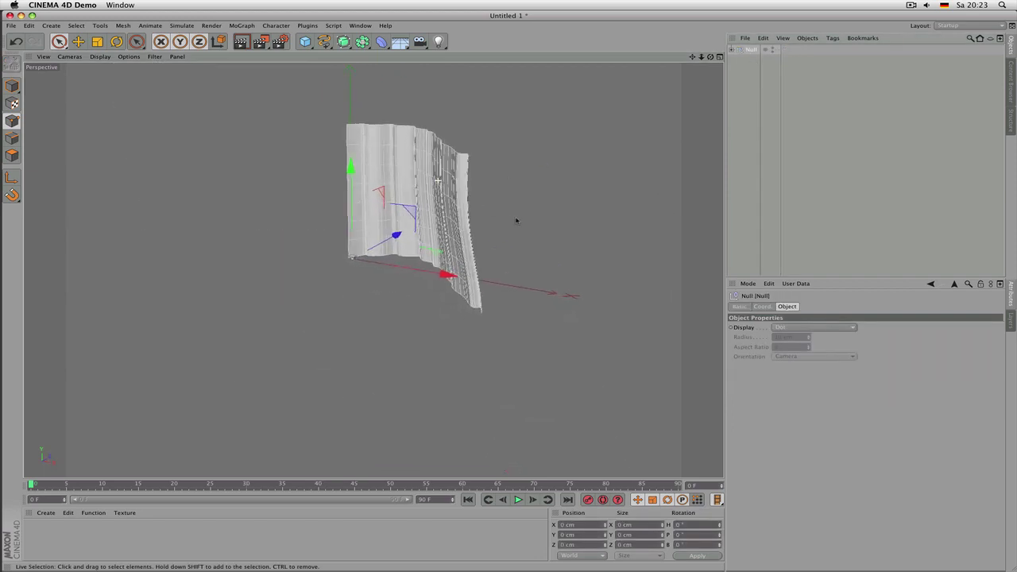
# Step: Set the Wind deformer's amplitude to 0 cm, size to about 370 cm and frequency to about 2.49
pyautogui.click(730, 50)
pyautogui.click(754, 61)
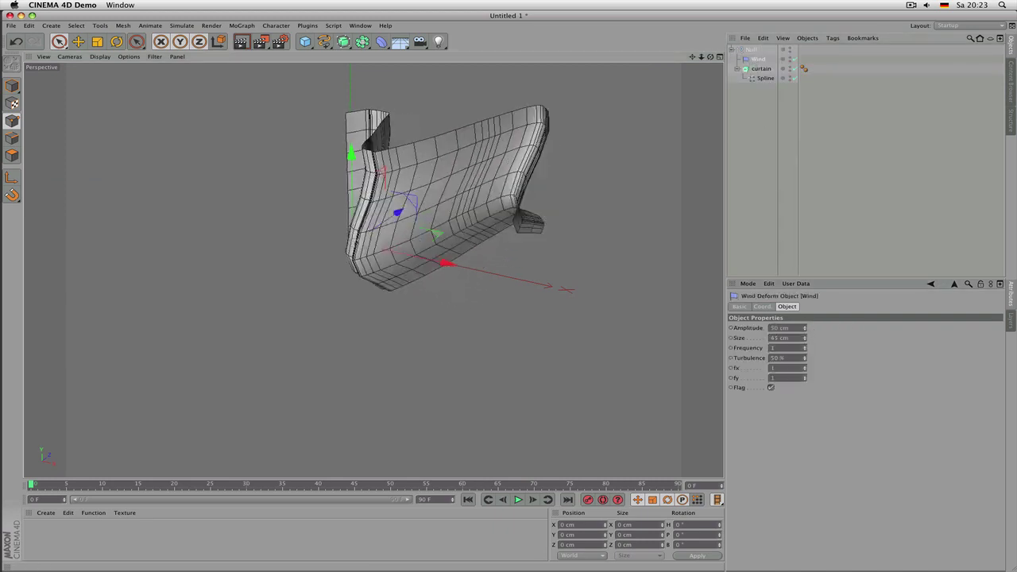
pyautogui.moveTo(804, 338); pyautogui.dragTo(804, 99)
pyautogui.moveTo(804, 328); pyautogui.dragTo(804, 398)
pyautogui.moveTo(804, 354)
pyautogui.mouseDown()
pyautogui.moveTo(805, 294)
pyautogui.moveTo(805, 347)
pyautogui.mouseUp()
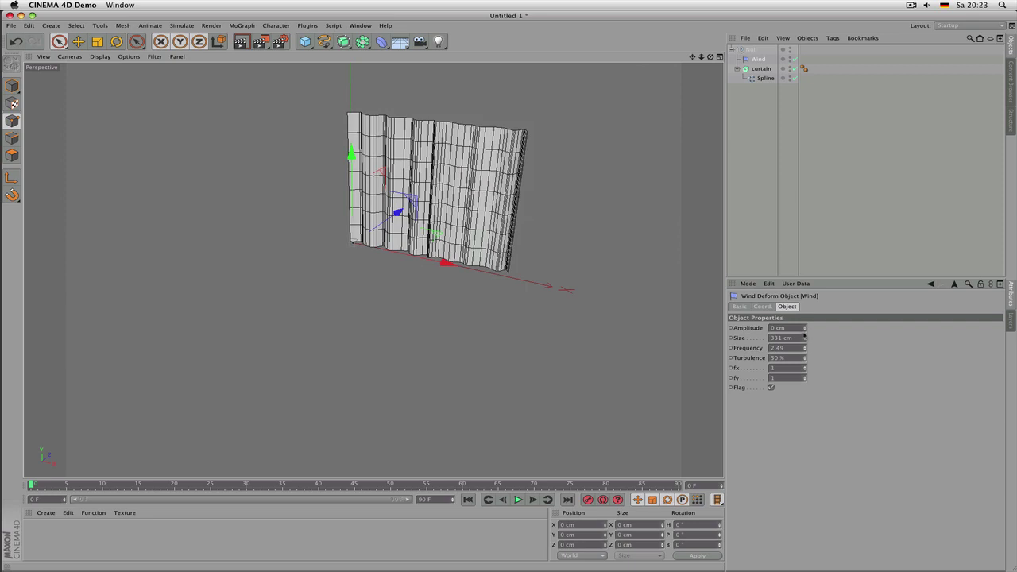
# Step: Delete the Wind deformer, take the curtain out of the null group and delete the empty null
pyautogui.click(762, 60)
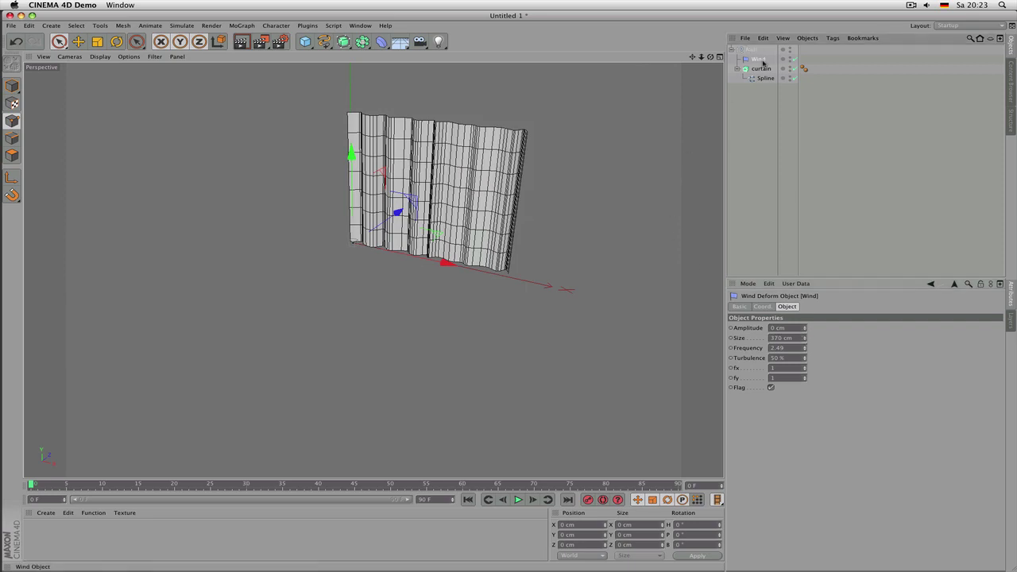
pyautogui.press('Delete')
pyautogui.middleClick(761, 62)
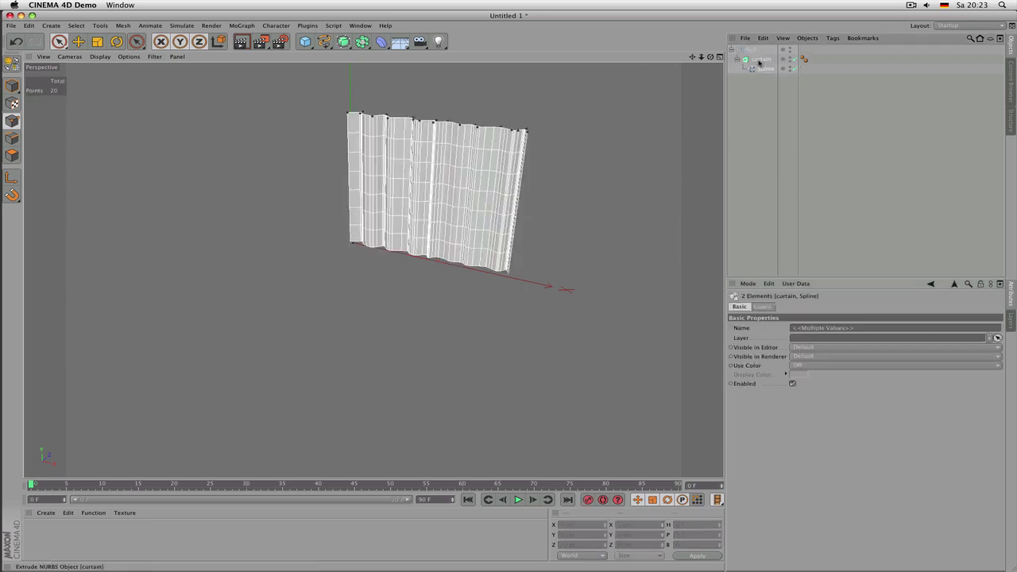
pyautogui.moveTo(750, 46); pyautogui.dragTo(751, 49)
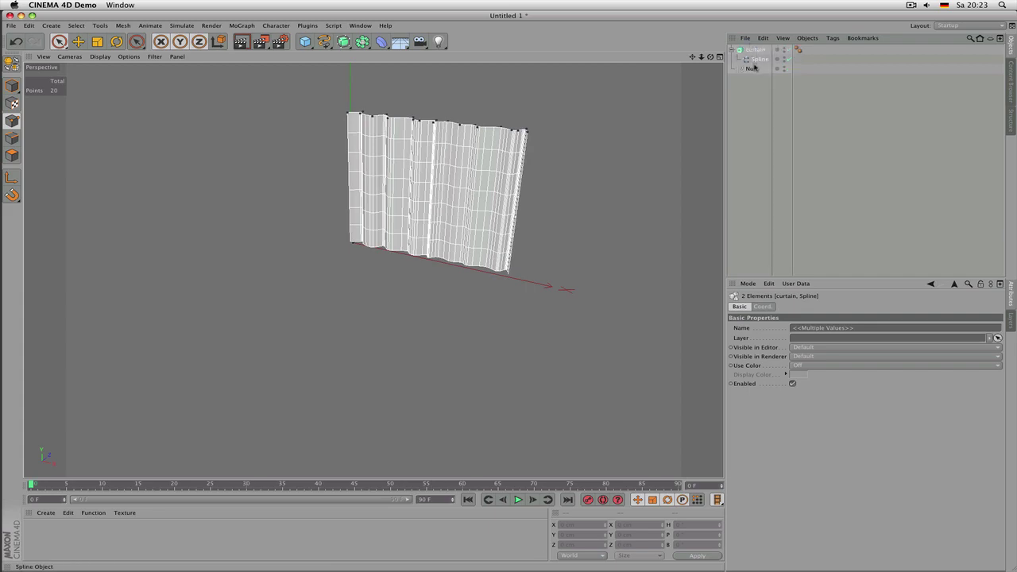
pyautogui.click(752, 69)
pyautogui.press('Delete')
# Step: Add an FFD deformer and move the whole object along X to about 130 cm, centred on the curtain
pyautogui.scroll(2, 520, 120)
pyautogui.keyDown('alt'); pyautogui.moveTo(521, 120); pyautogui.dragTo(458, 224); pyautogui.keyUp('alt')
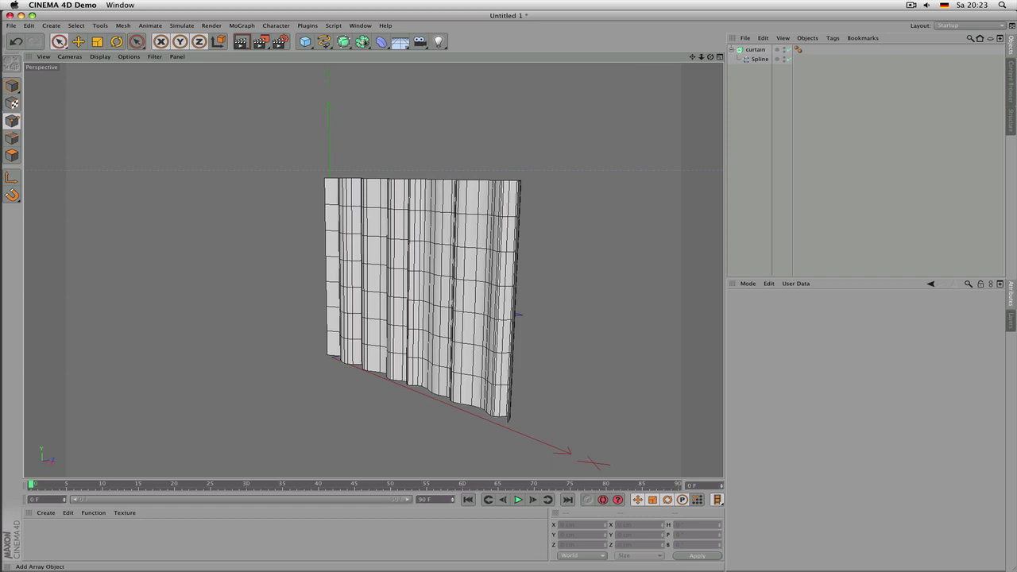
pyautogui.click(381, 42)
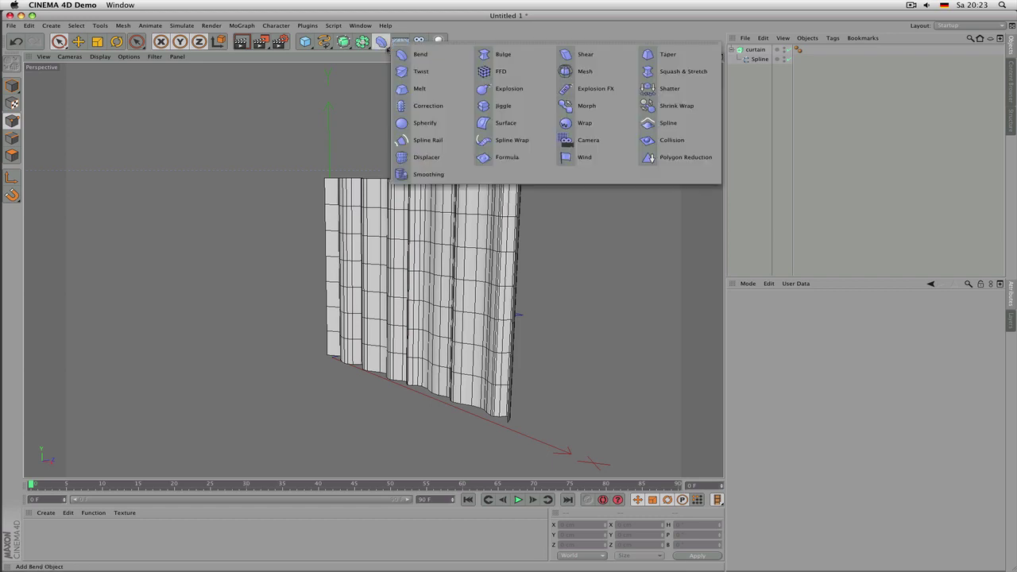
pyautogui.click(501, 71)
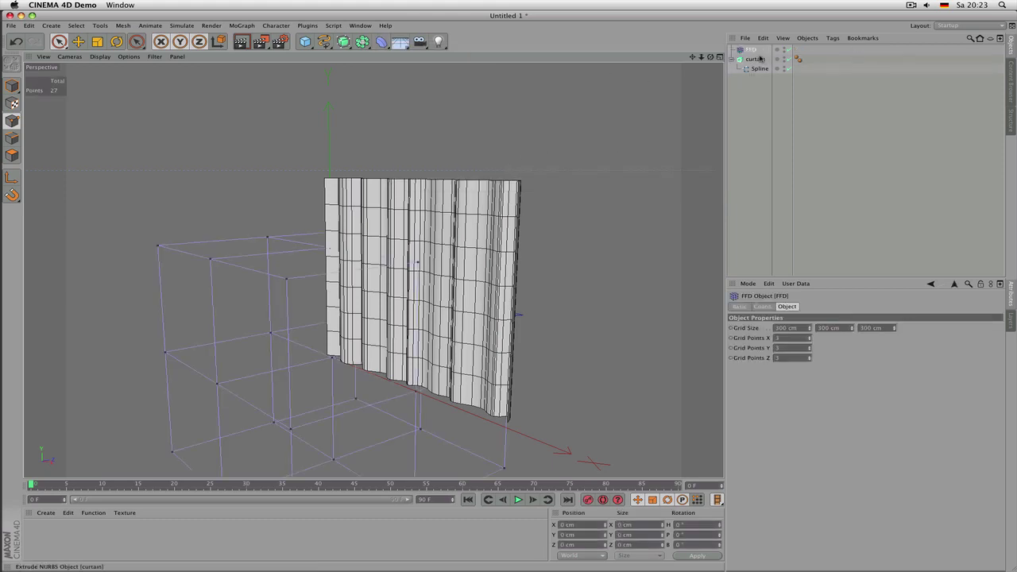
pyautogui.middleClick(526, 154)
pyautogui.middleClick(526, 154)
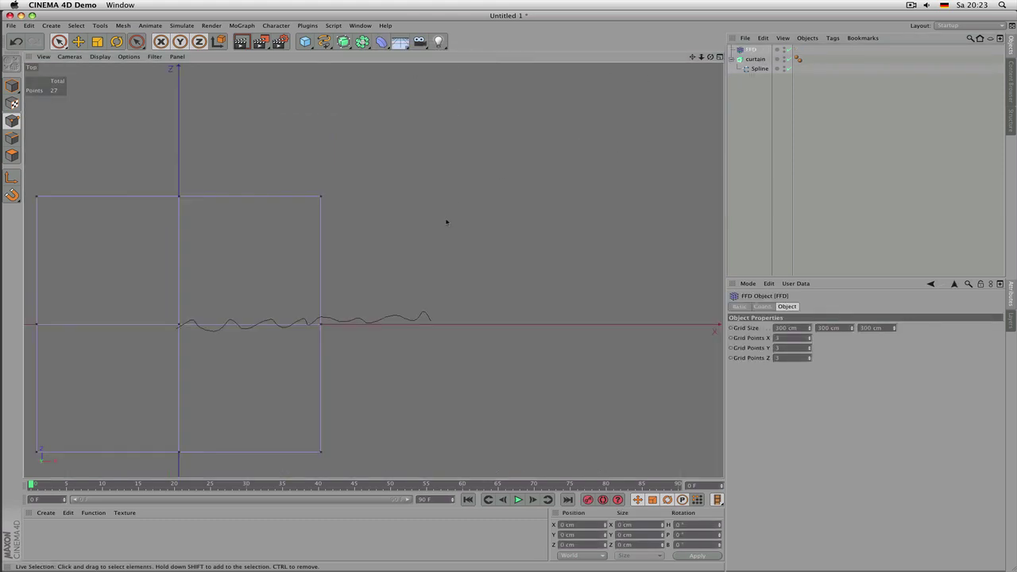
pyautogui.press('e')
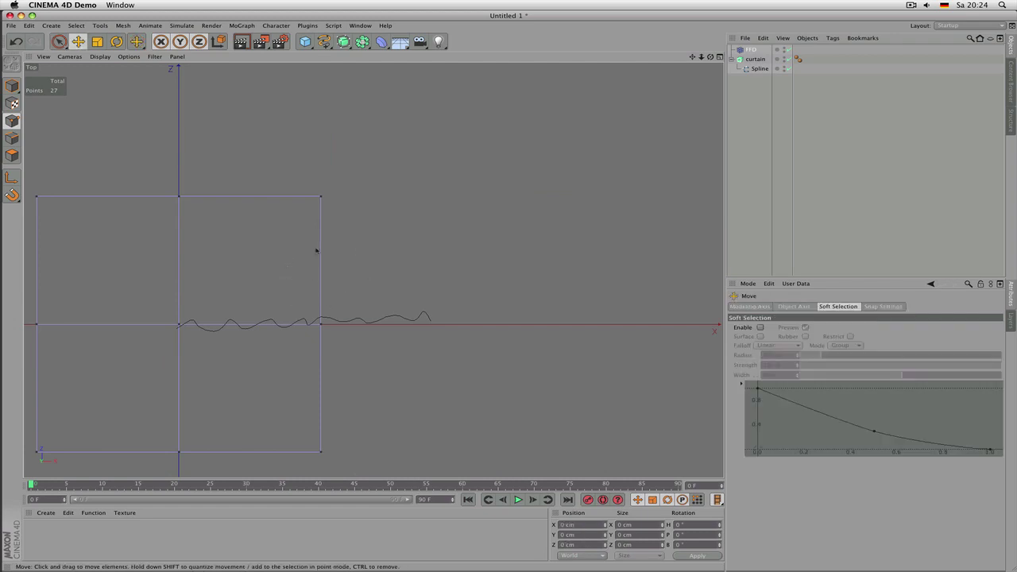
pyautogui.click(166, 265)
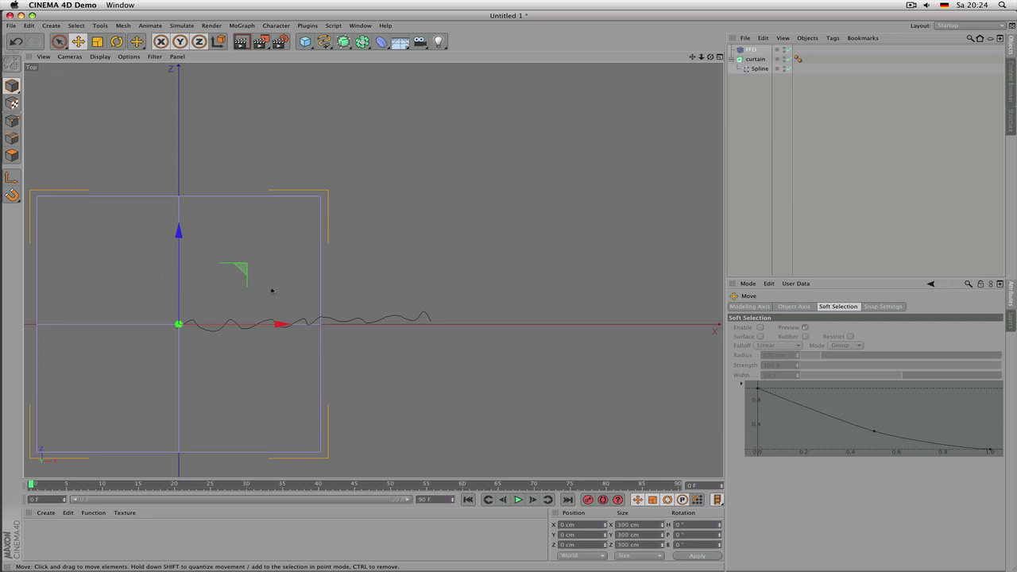
pyautogui.moveTo(286, 332); pyautogui.dragTo(407, 333)
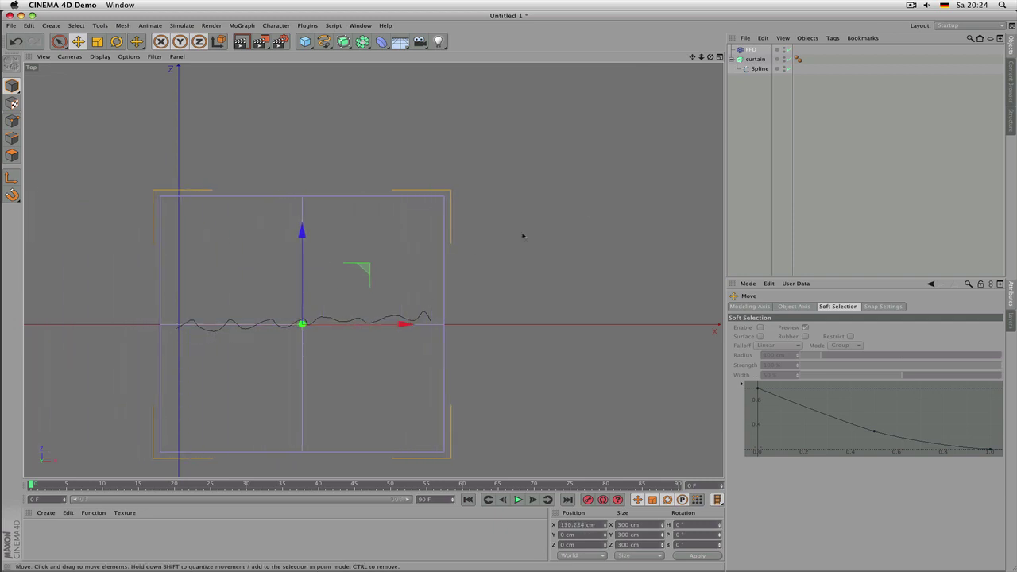
# Step: Set the FFD grid size to 276 cm in X and 35 cm in Z to fit the curtain's width and depth
pyautogui.click(749, 50)
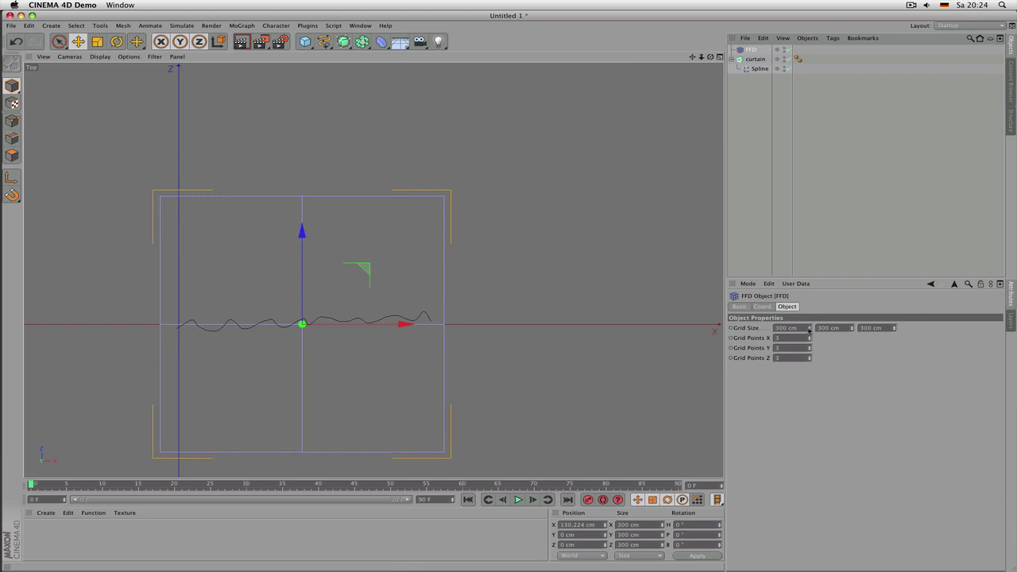
pyautogui.moveTo(808, 331); pyautogui.dragTo(808, 343)
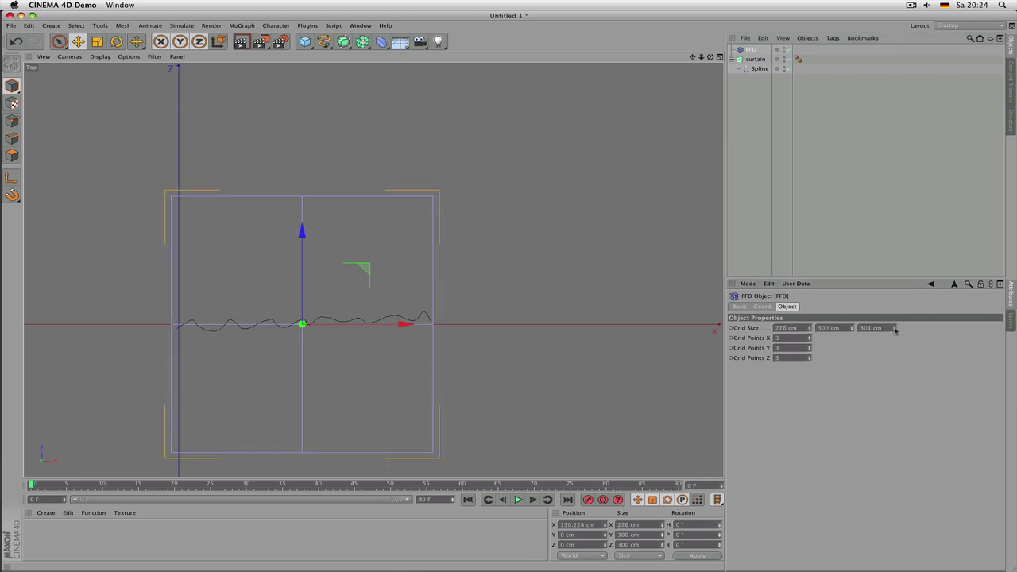
pyautogui.moveTo(894, 330); pyautogui.dragTo(895, 362)
# Step: Raise the FFD to about Y 120 cm and set its grid height to 254 cm so it encloses the curtain
pyautogui.middleClick(484, 273)
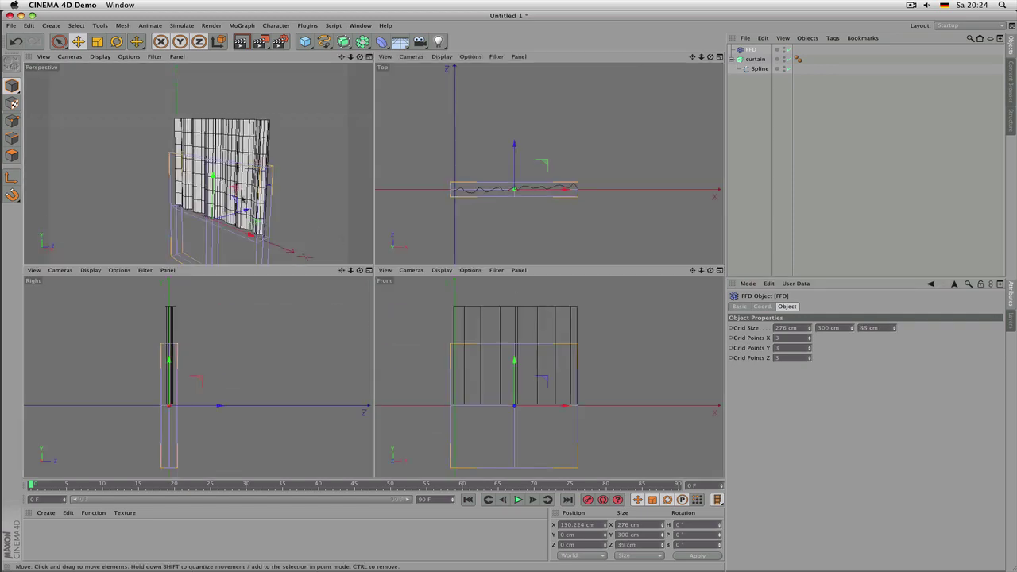
pyautogui.middleClick(333, 223)
pyautogui.middleClick(474, 266)
pyautogui.moveTo(518, 363); pyautogui.dragTo(525, 317)
pyautogui.moveTo(853, 329); pyautogui.dragTo(852, 367)
pyautogui.moveTo(517, 330); pyautogui.dragTo(514, 329)
pyautogui.middleClick(231, 168)
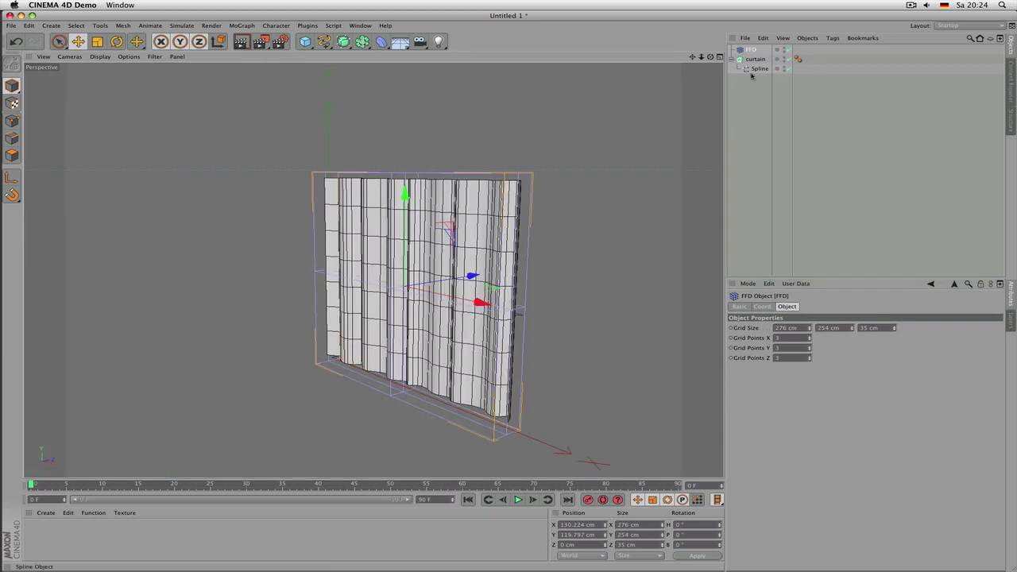
# Step: Group the FFD deformer, the curtain and its spline under a null object and expand the group
pyautogui.moveTo(760, 86); pyautogui.dragTo(738, 25)
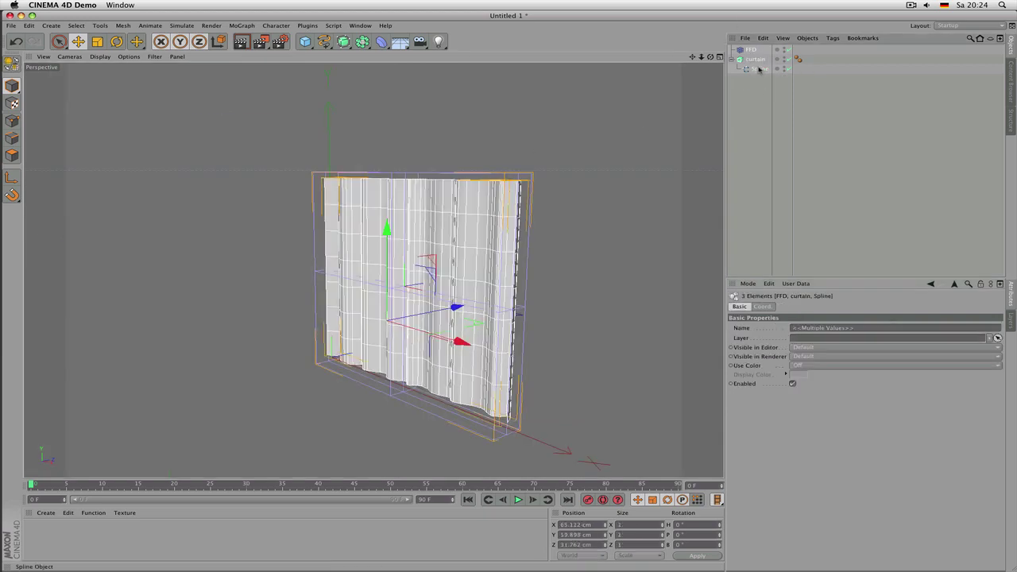
pyautogui.hotkey('alt', 'g')
pyautogui.click(730, 50)
# Step: Set the FFD deformer's grid points in Z to 2
pyautogui.click(756, 58)
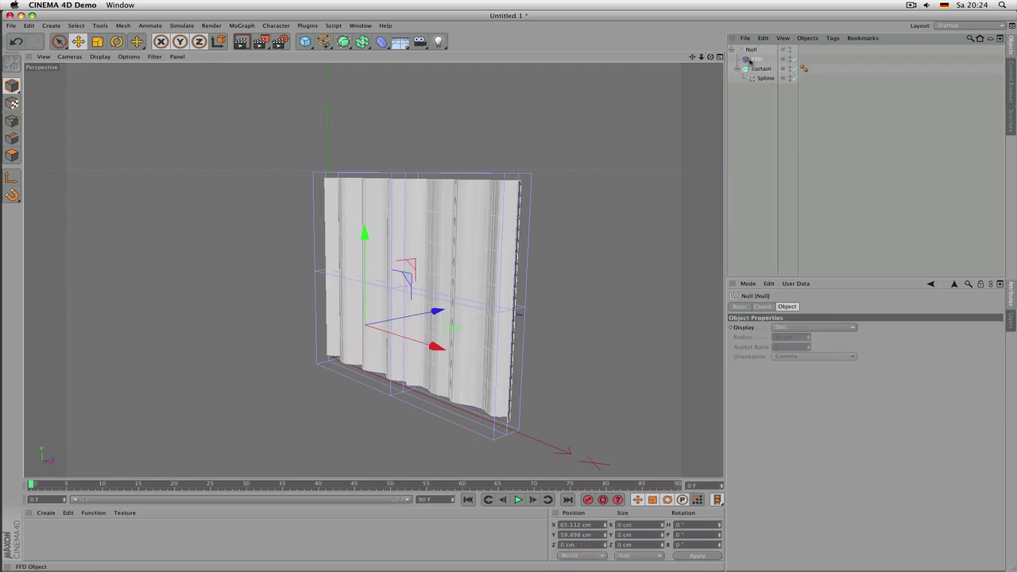
pyautogui.keyDown('alt'); pyautogui.moveTo(535, 185); pyautogui.dragTo(542, 354); pyautogui.keyUp('alt')
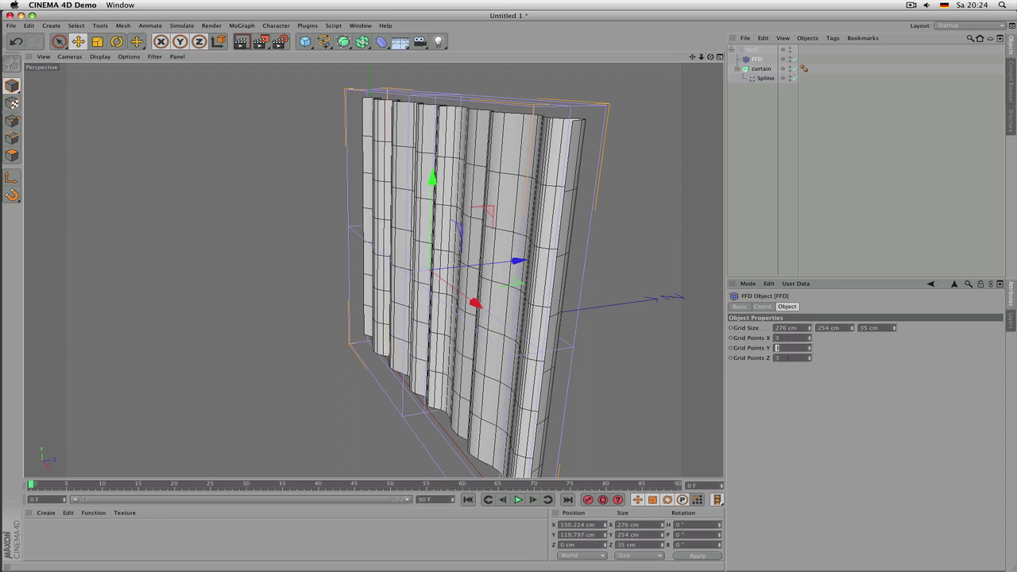
pyautogui.scroll(-2, 635, 318)
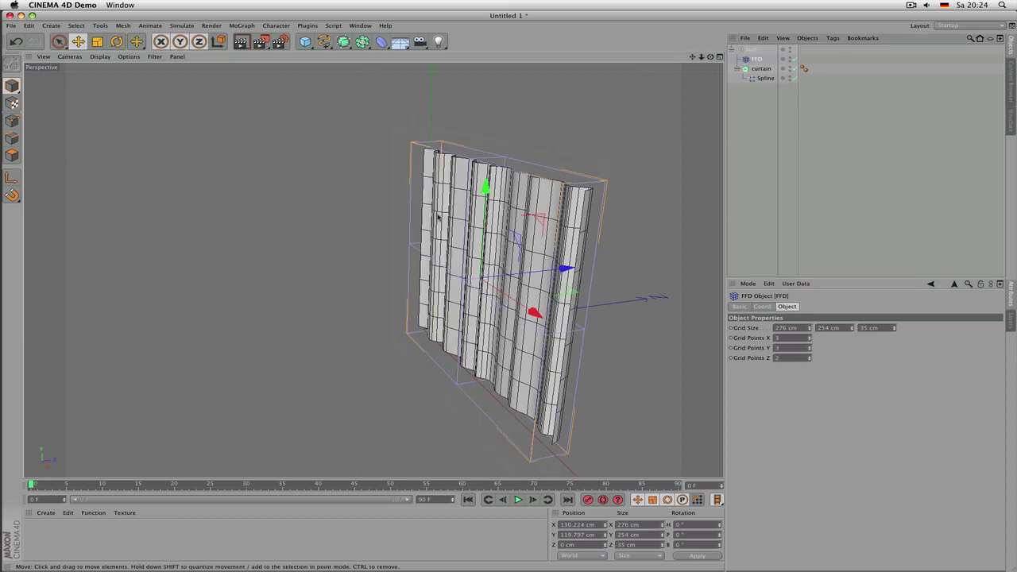
# Step: In point mode, rectangle-select the centre point on one face of the FFD cage and move it to about Z -45 cm
pyautogui.click(12, 121)
pyautogui.moveTo(59, 41); pyautogui.dragTo(102, 70)
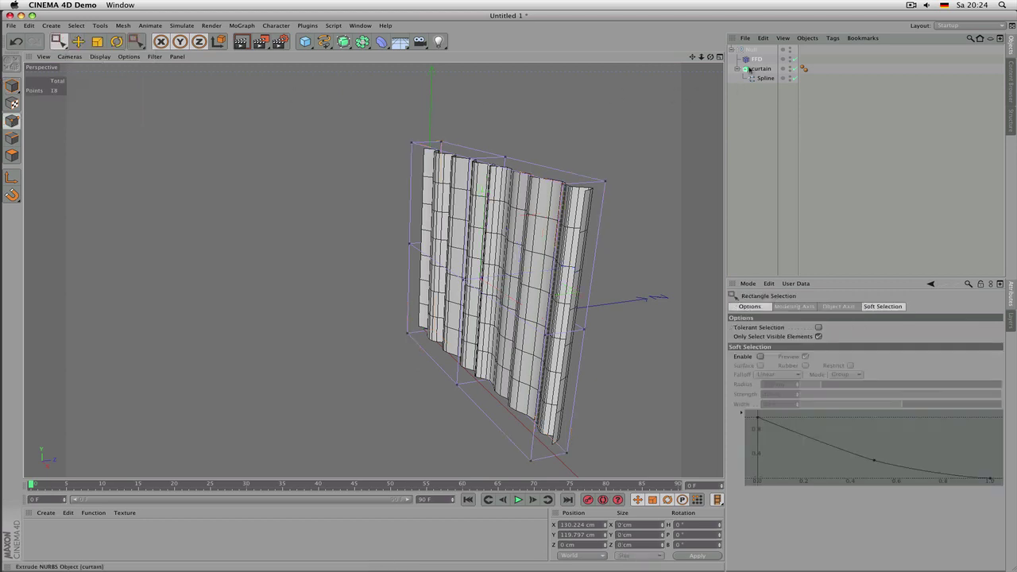
pyautogui.moveTo(444, 266); pyautogui.dragTo(507, 277)
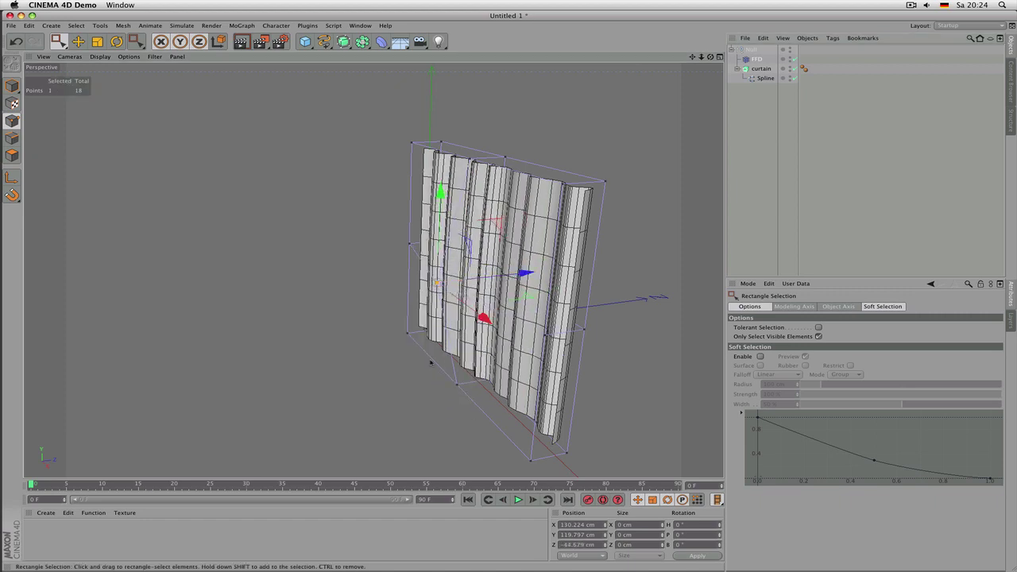
# Step: Pull the FFD cage's bottom corner at the curtain's near-zero X end outward and shift the opposite end's middle point along Z
pyautogui.click(406, 332)
pyautogui.moveTo(491, 321); pyautogui.dragTo(454, 327)
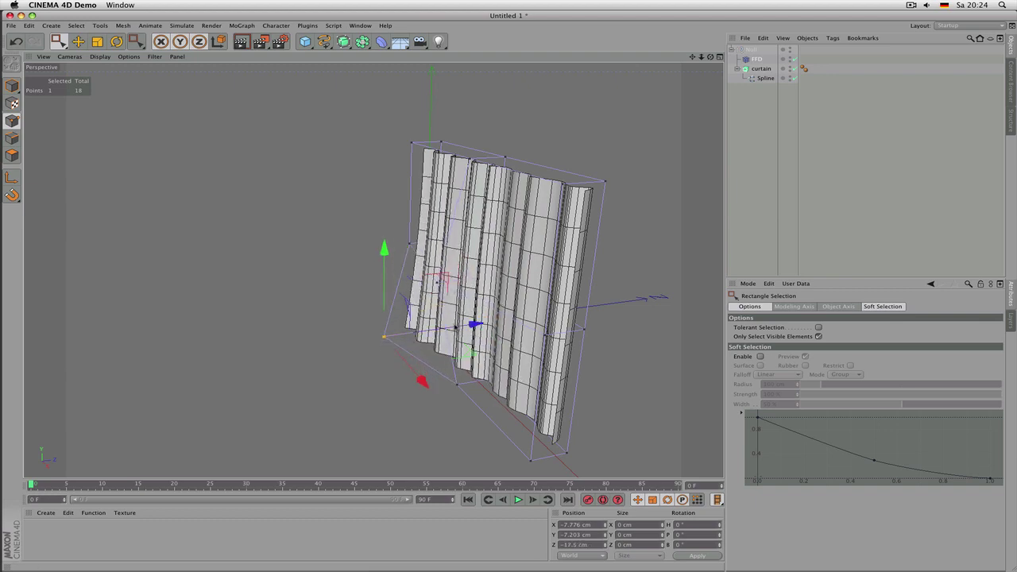
pyautogui.moveTo(537, 328); pyautogui.dragTo(556, 360)
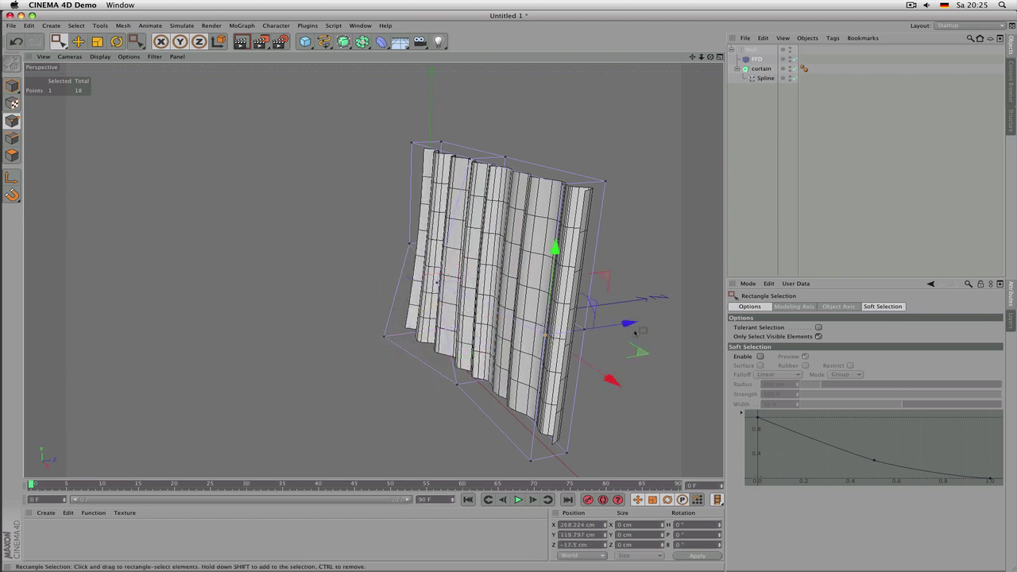
pyautogui.moveTo(631, 326); pyautogui.dragTo(648, 325)
# Step: Move the FFD cage's two bottom corners at X 268 cm along Z to about -39 cm and 31 cm
pyautogui.click(530, 459)
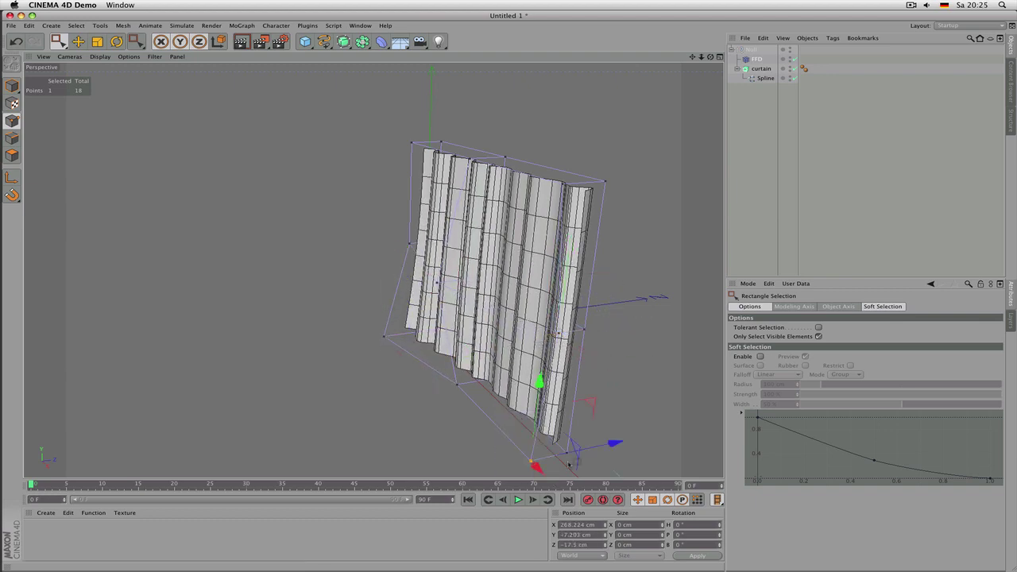
pyautogui.moveTo(608, 445); pyautogui.dragTo(592, 443)
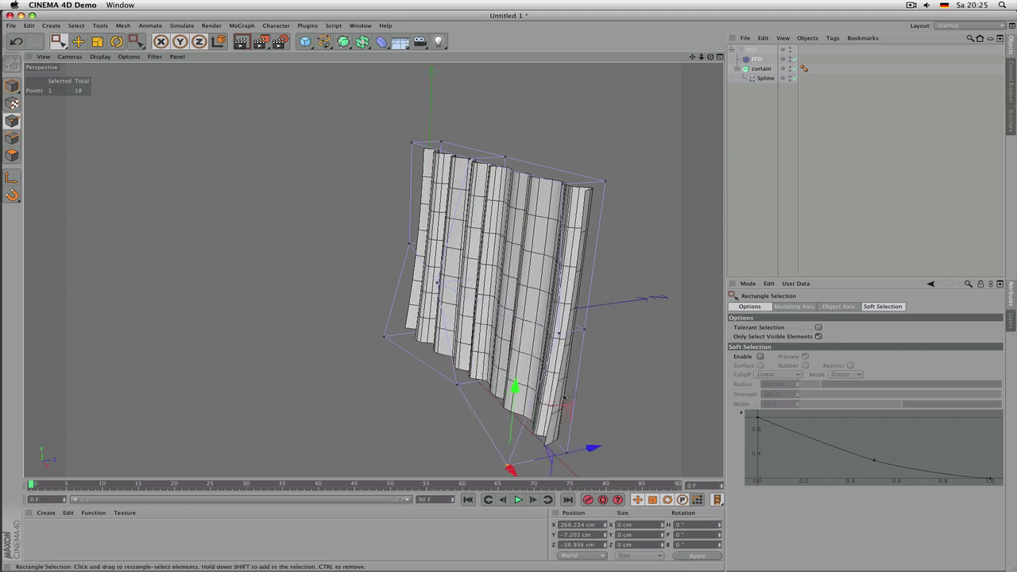
pyautogui.keyDown('alt'); pyautogui.moveTo(520, 330); pyautogui.dragTo(539, 350, button='right'); pyautogui.keyUp('alt')
pyautogui.moveTo(573, 427); pyautogui.dragTo(538, 386)
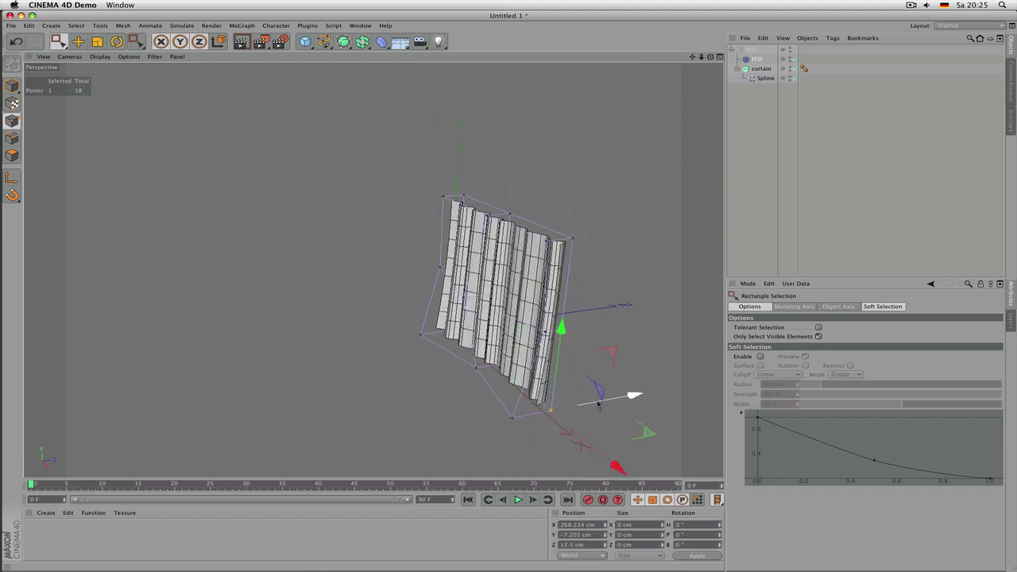
pyautogui.moveTo(601, 403); pyautogui.dragTo(609, 402)
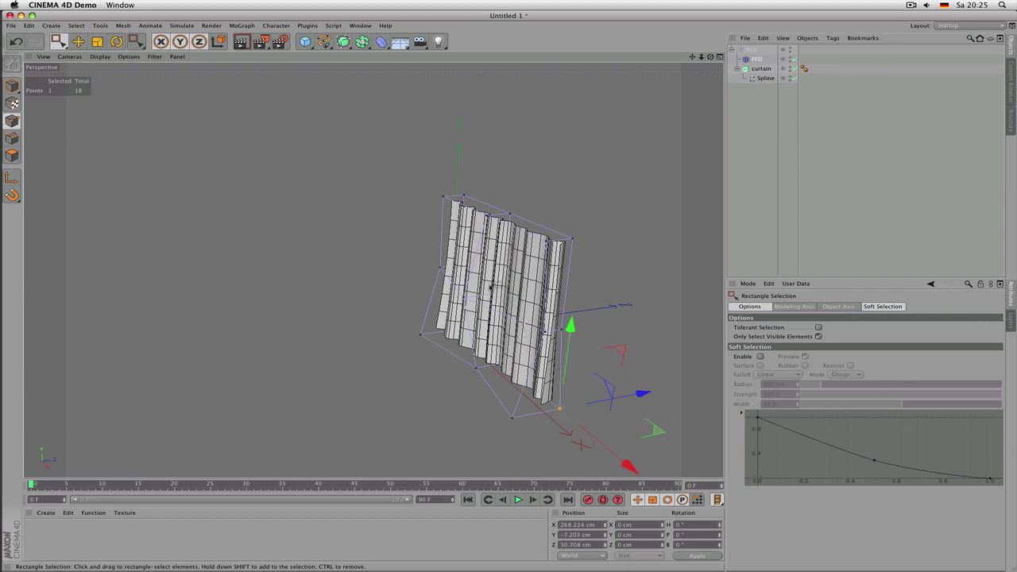
# Step: Shift the cage's central middle-row point to about Z 28 cm and push both middle points at X 268 cm inward along Z
pyautogui.click(506, 292)
pyautogui.moveTo(593, 296); pyautogui.dragTo(565, 340)
pyautogui.scroll(-2, 622, 277)
pyautogui.scroll(2, 622, 277)
pyautogui.moveTo(539, 306)
pyautogui.keyDown('alt'); pyautogui.mouseDown()
pyautogui.moveTo(522, 283)
pyautogui.moveTo(505, 341)
pyautogui.mouseUp(); pyautogui.keyUp('alt')
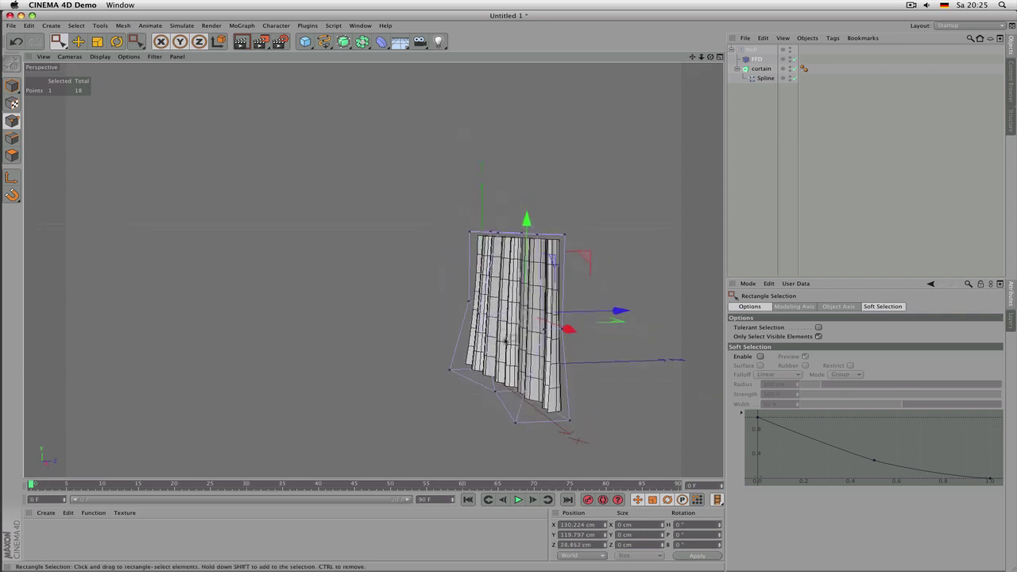
pyautogui.moveTo(579, 382); pyautogui.dragTo(579, 383)
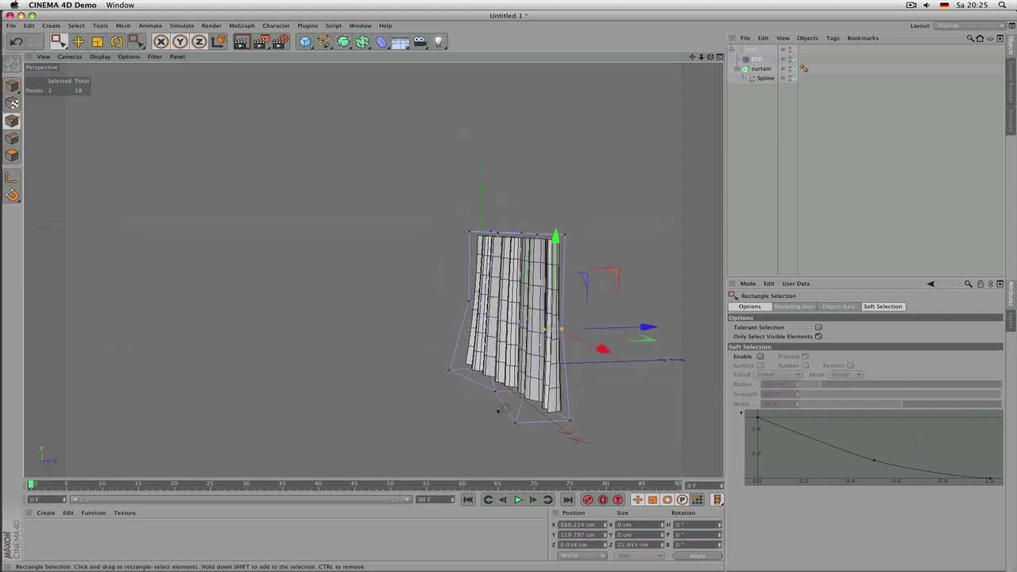
pyautogui.moveTo(643, 327); pyautogui.dragTo(619, 326)
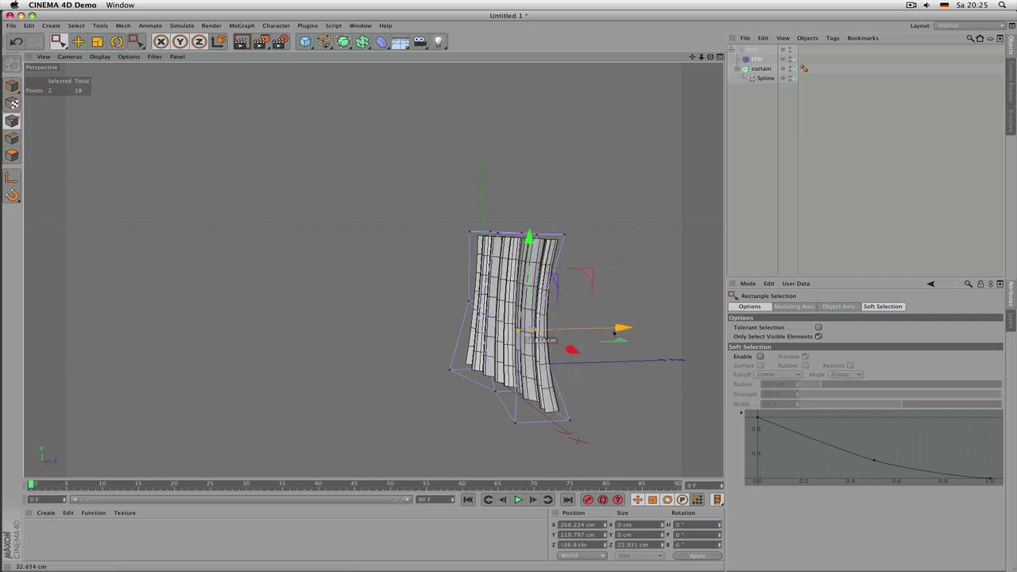
# Step: Refine the cage's bottom corners and rear middle point at X 268 cm individually along Z to flare the curtain's lower end
pyautogui.moveTo(503, 402); pyautogui.dragTo(561, 434)
pyautogui.moveTo(640, 417); pyautogui.dragTo(585, 419)
pyautogui.moveTo(600, 416); pyautogui.dragTo(529, 392)
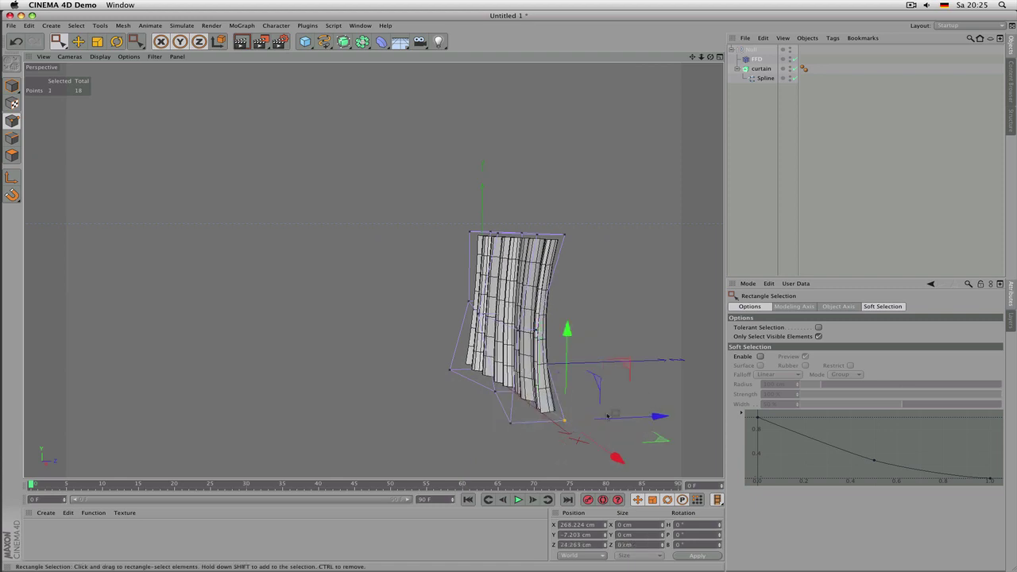
pyautogui.moveTo(617, 422); pyautogui.dragTo(626, 421)
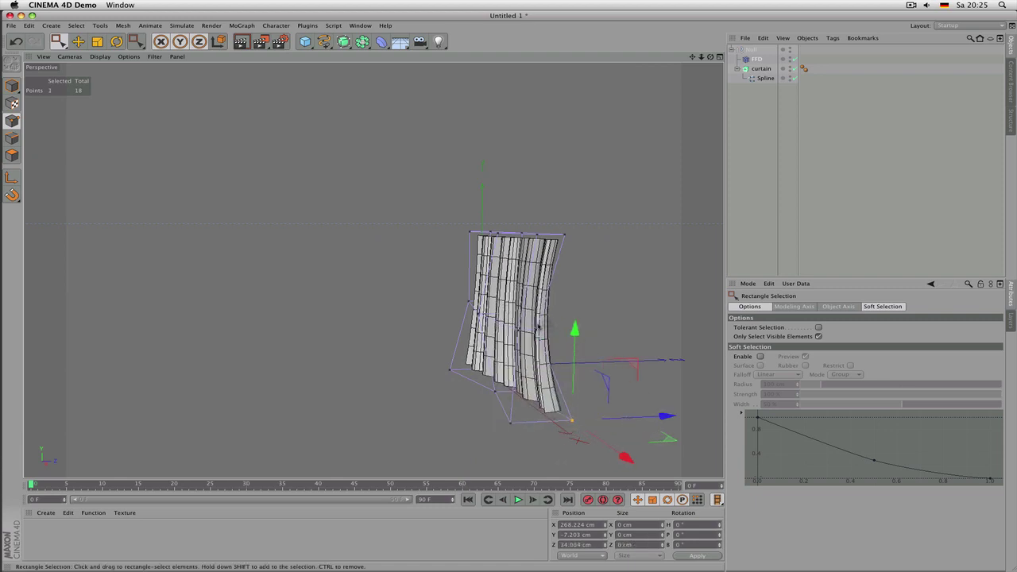
pyautogui.moveTo(533, 321); pyautogui.dragTo(605, 329)
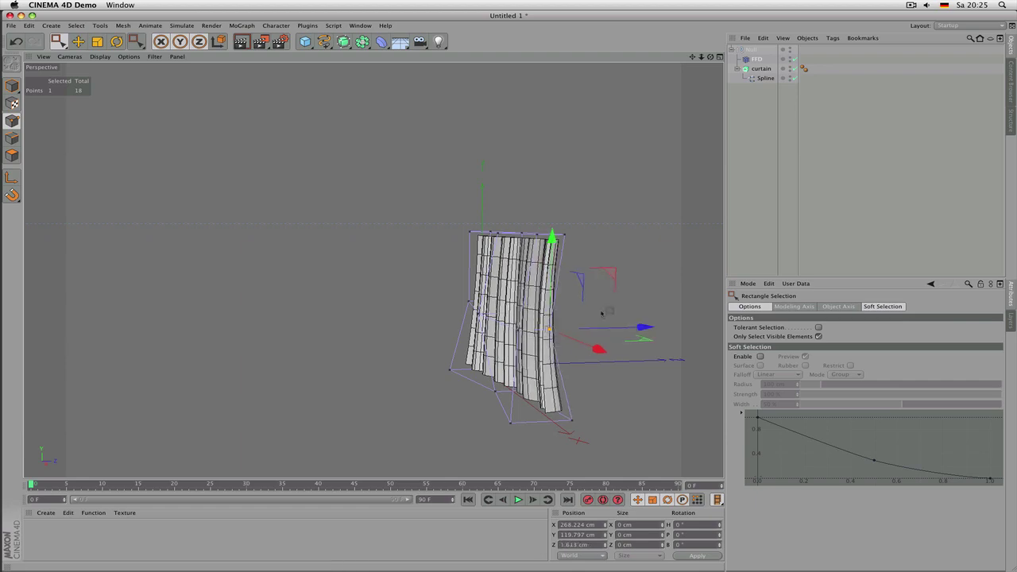
# Step: Deselect the FFD object and examine the deformed curtain from several angles
pyautogui.scroll(3, 503, 293)
pyautogui.keyDown('alt'); pyautogui.moveTo(473, 245); pyautogui.dragTo(558, 245); pyautogui.keyUp('alt')
pyautogui.keyDown('alt'); pyautogui.moveTo(558, 245); pyautogui.dragTo(505, 232, button='middle'); pyautogui.keyUp('alt')
pyautogui.click(774, 181)
pyautogui.scroll(-3, 459, 191)
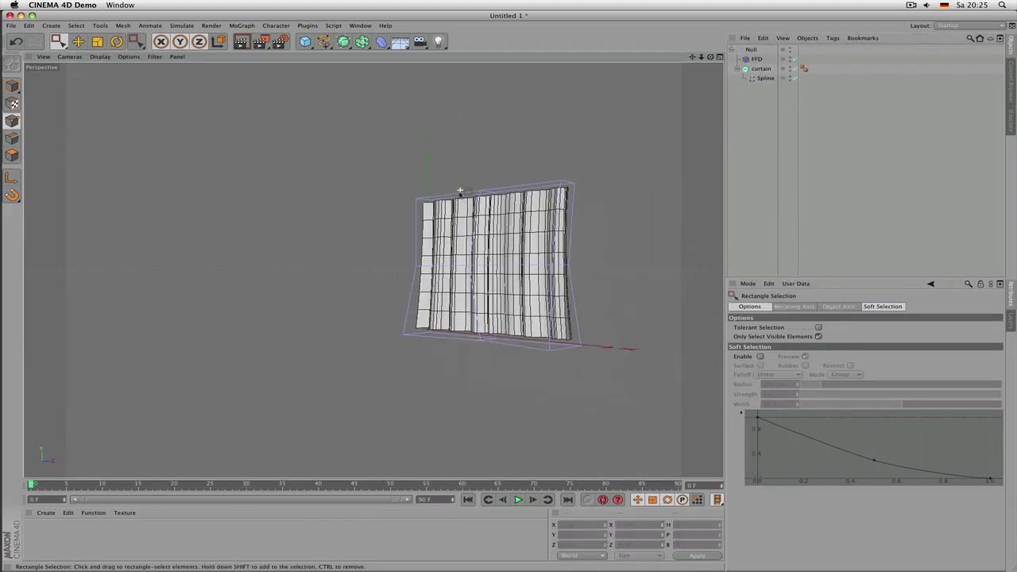
pyautogui.keyDown('alt'); pyautogui.moveTo(441, 240); pyautogui.dragTo(513, 289); pyautogui.keyUp('alt')
pyautogui.keyDown('alt'); pyautogui.moveTo(482, 293); pyautogui.dragTo(383, 276, button='middle'); pyautogui.keyUp('alt')
pyautogui.scroll(3, 370, 217)
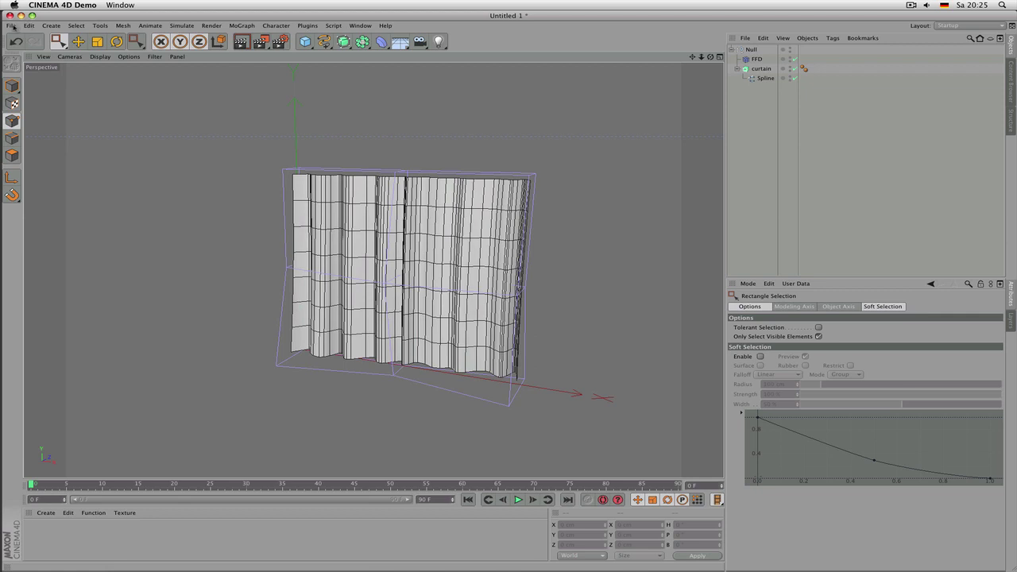
# Step: Create a new project and set its Default Object Color to 80% Gray
pyautogui.click(12, 25)
pyautogui.click(23, 39)
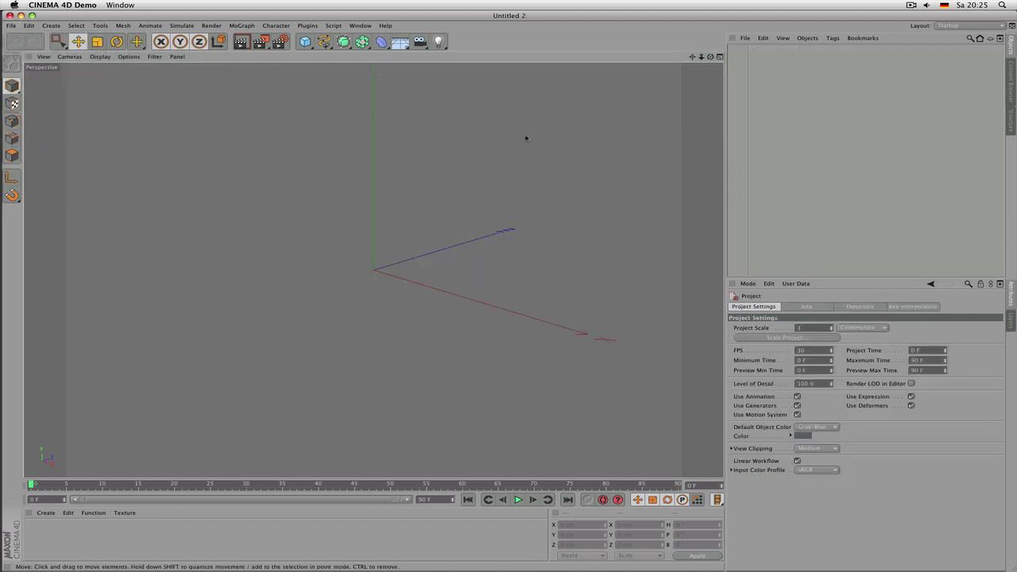
pyautogui.moveTo(690, 58); pyautogui.dragTo(686, 114)
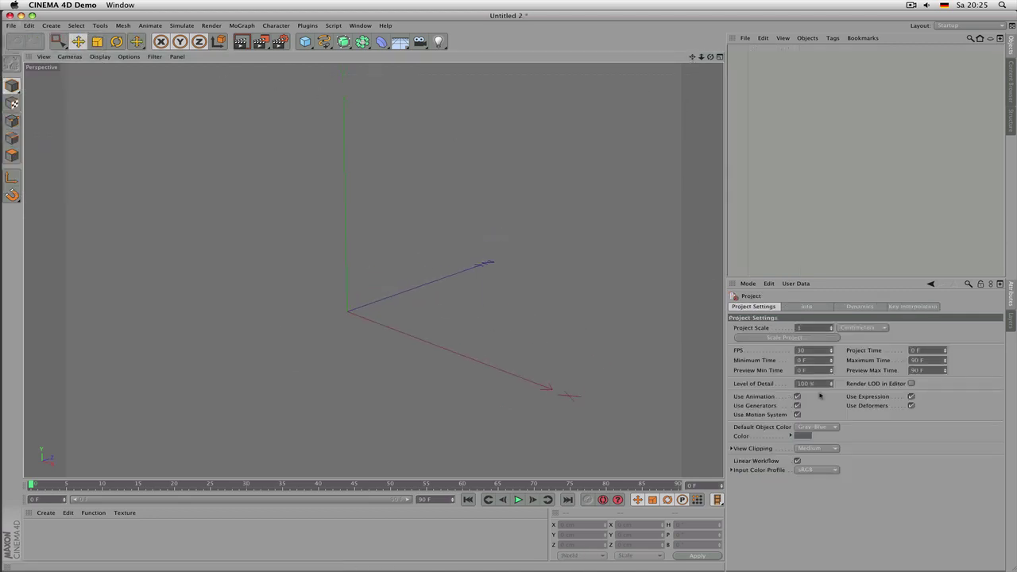
pyautogui.click(816, 427)
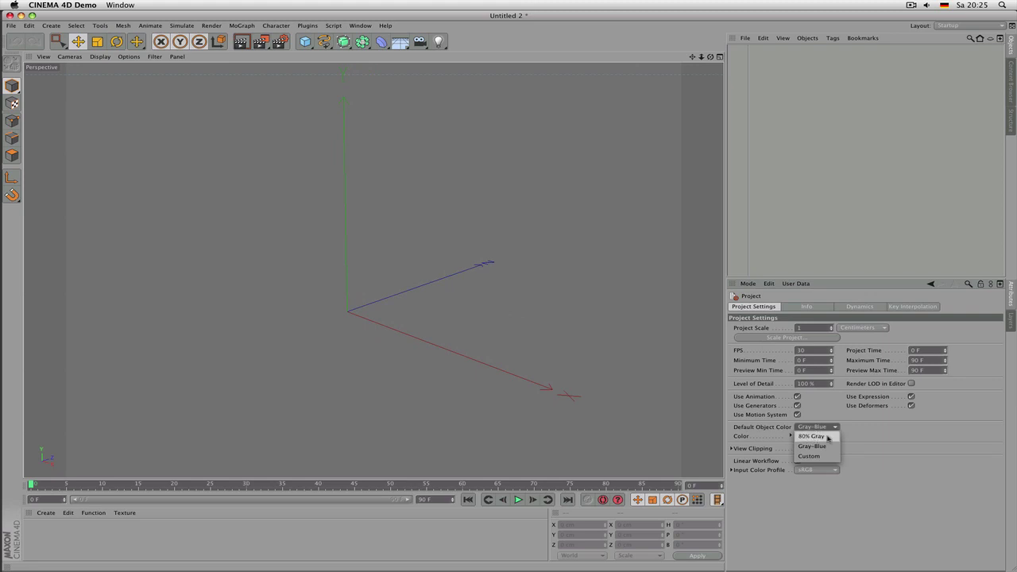
pyautogui.click(827, 437)
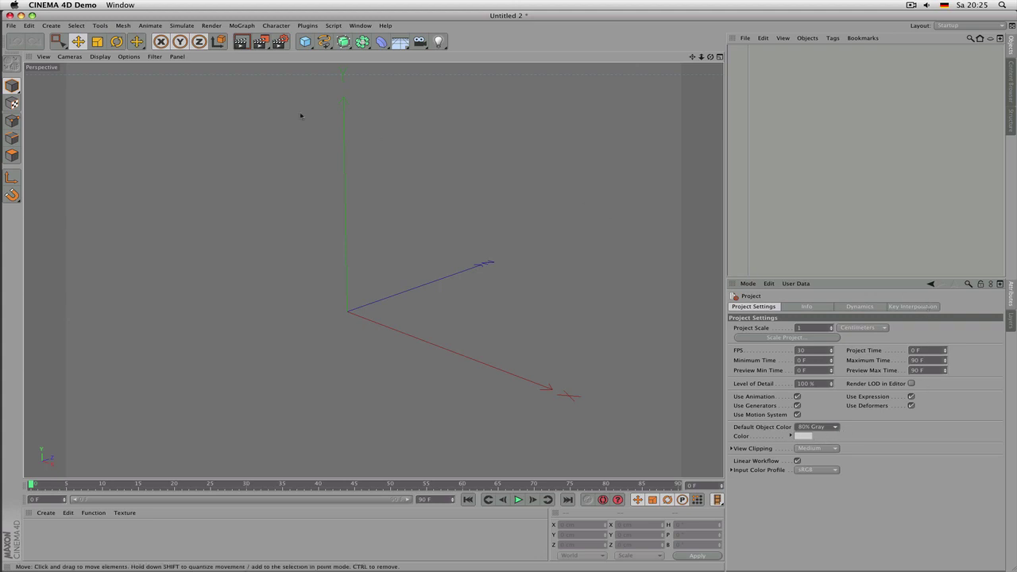
# Step: Activate Live Selection and switch to the four-view layout
pyautogui.moveTo(58, 41); pyautogui.dragTo(74, 70)
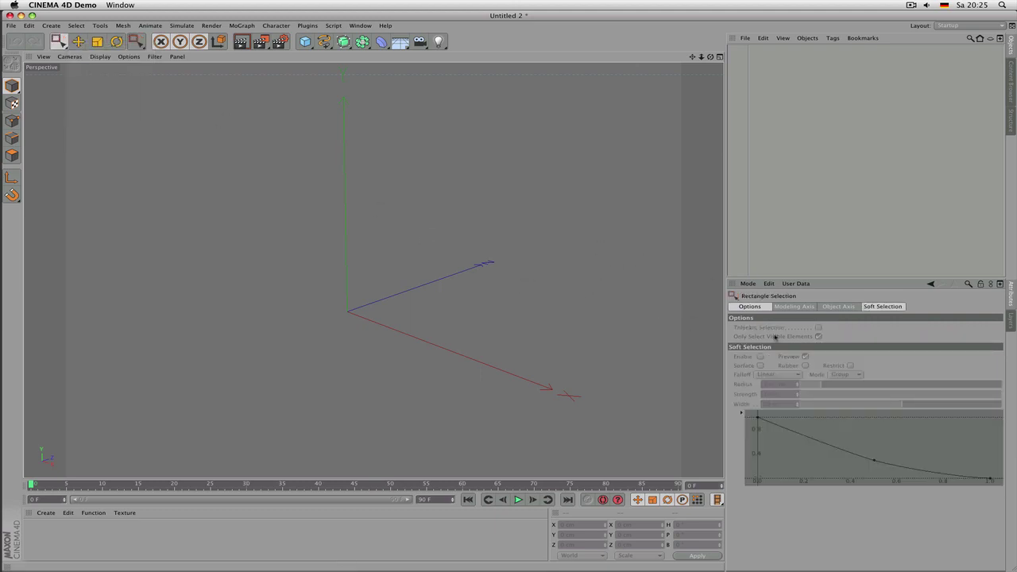
pyautogui.moveTo(58, 41); pyautogui.dragTo(88, 54)
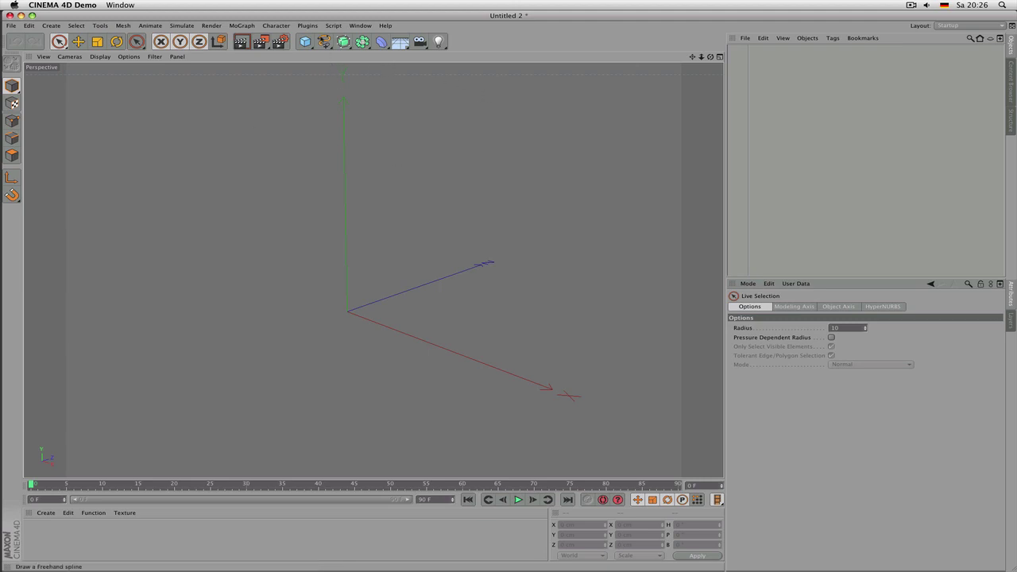
pyautogui.middleClick(292, 219)
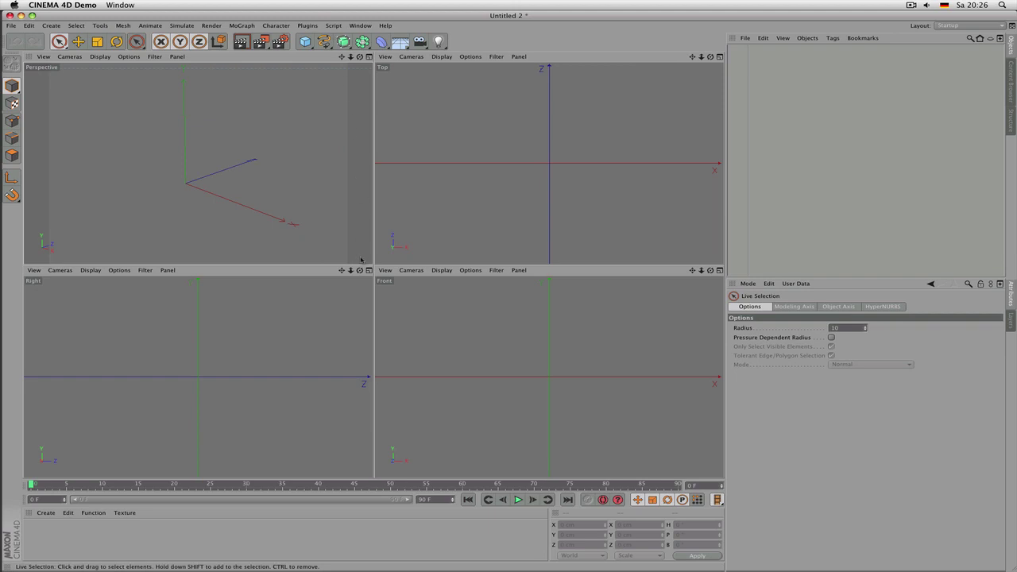
pyautogui.moveTo(341, 270); pyautogui.dragTo(312, 295)
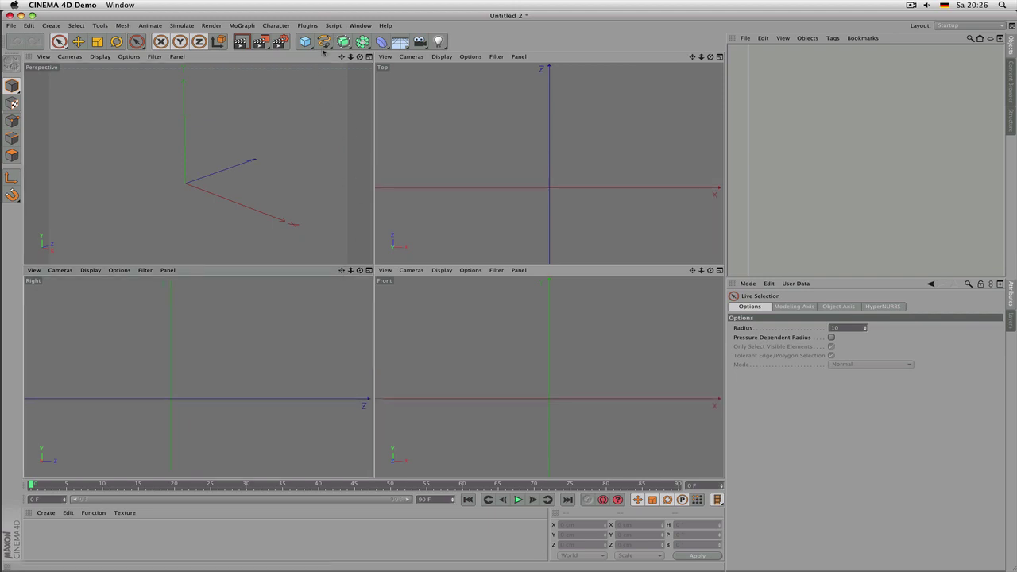
# Step: Draw an open five-point Linear spline in the Right view as a stepped profile ending at about Y 146 cm, Z 14 cm
pyautogui.moveTo(323, 42); pyautogui.dragTo(363, 72)
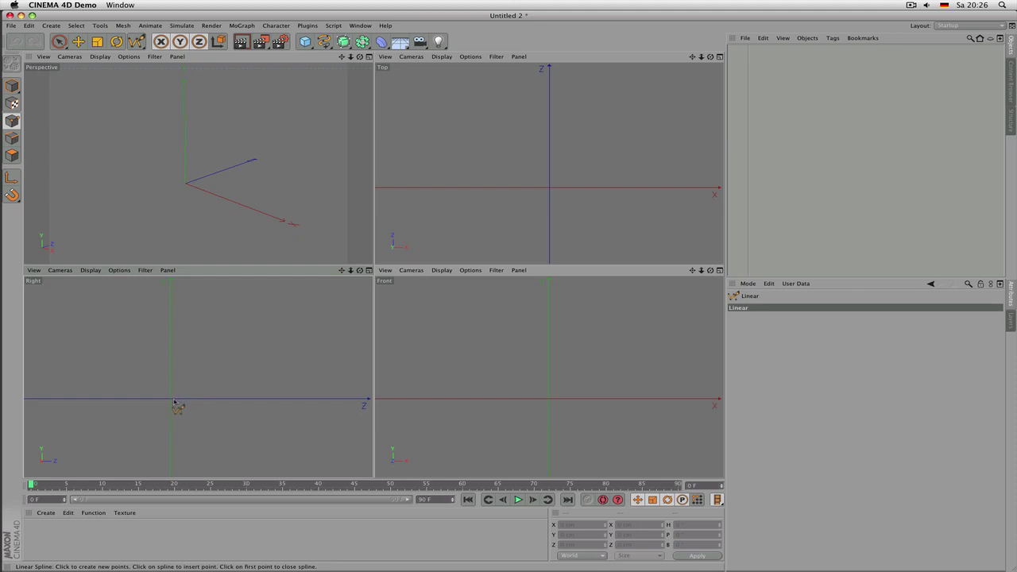
pyautogui.click(172, 402)
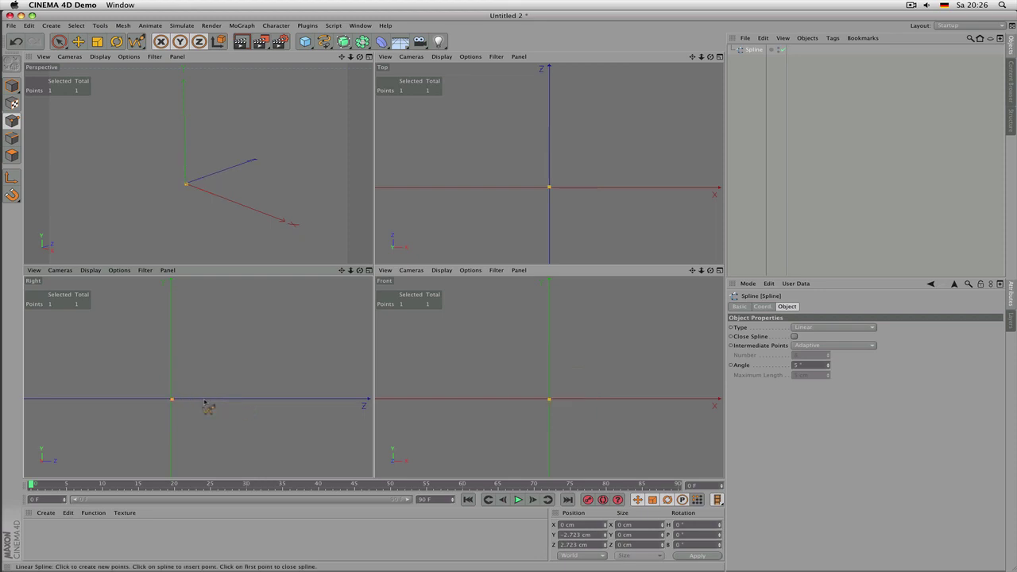
pyautogui.click(205, 399)
pyautogui.click(204, 380)
pyautogui.click(182, 380)
pyautogui.click(175, 362)
pyautogui.scroll(5, 184, 373)
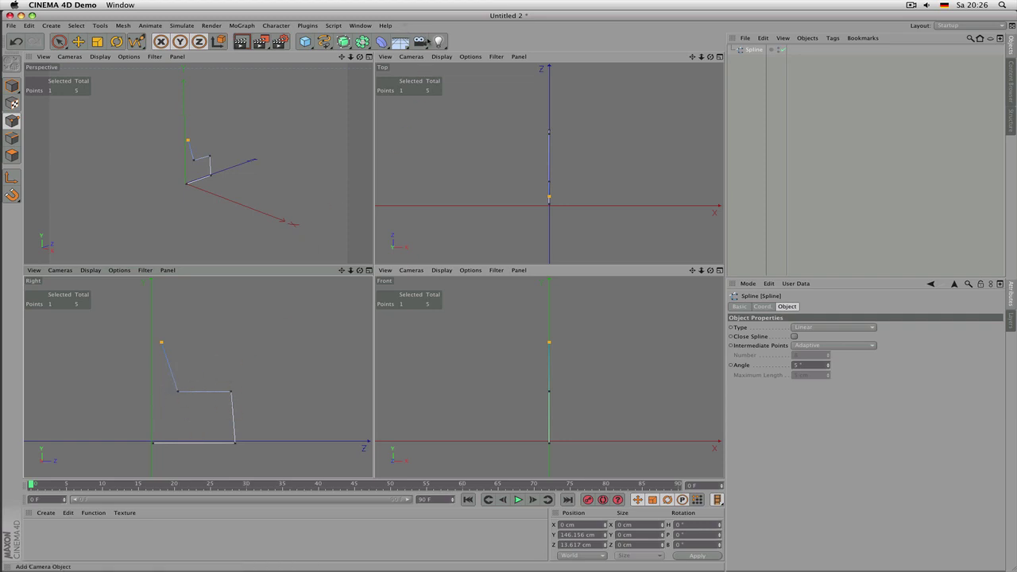
# Step: Turn on the grid display in the viewports
pyautogui.click(103, 273)
pyautogui.moveTo(115, 274)
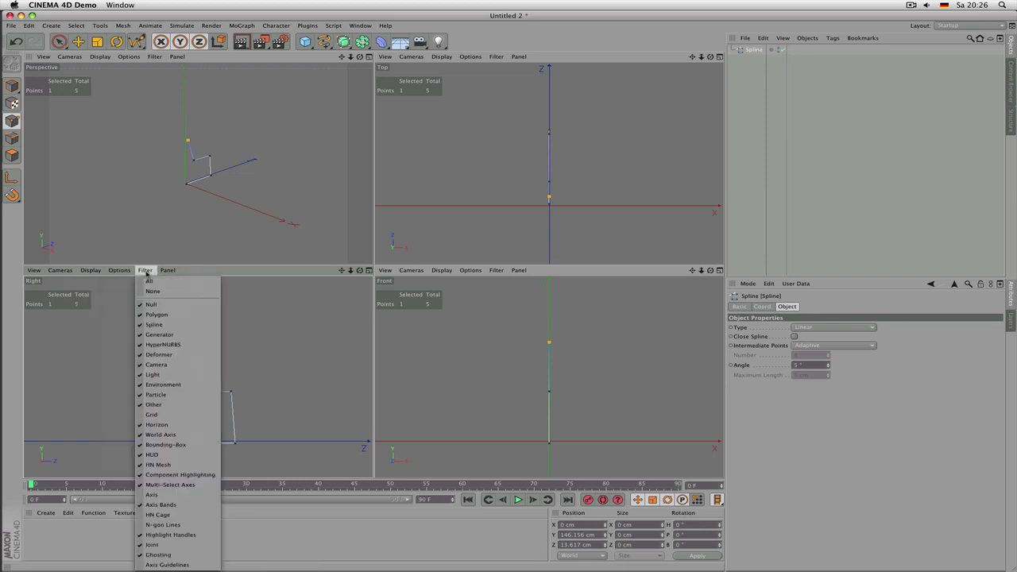
pyautogui.click(162, 414)
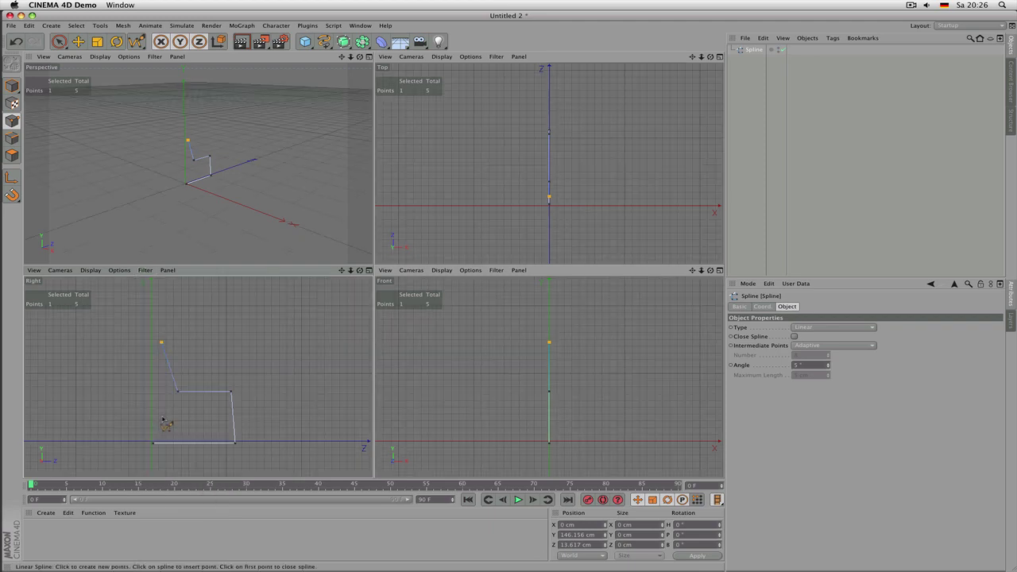
pyautogui.scroll(3, 163, 419)
pyautogui.scroll(-1, 302, 343)
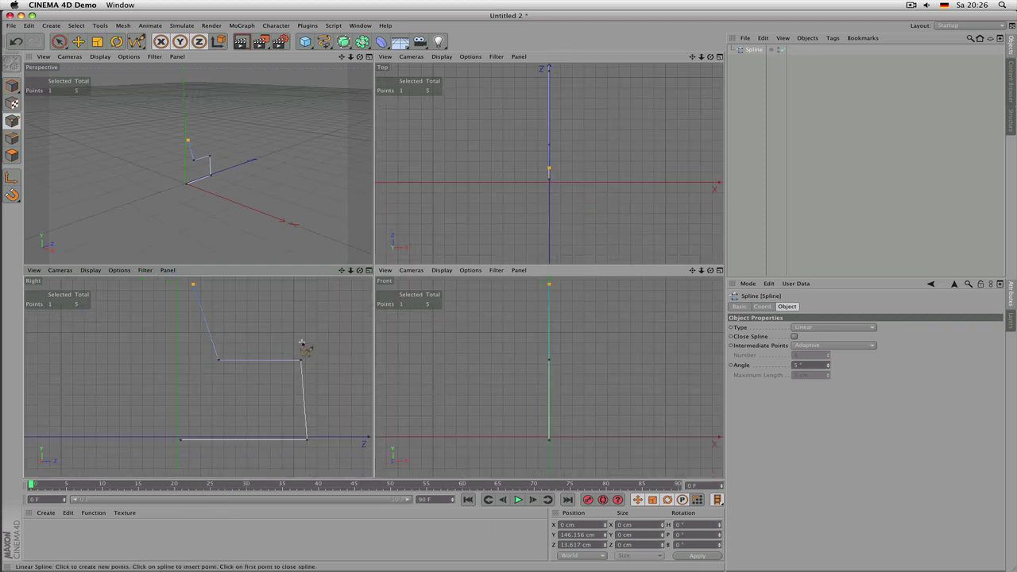
# Step: Maximize the Right view and delete the stepped spline
pyautogui.middleClick(251, 354)
pyautogui.middleClick(282, 175)
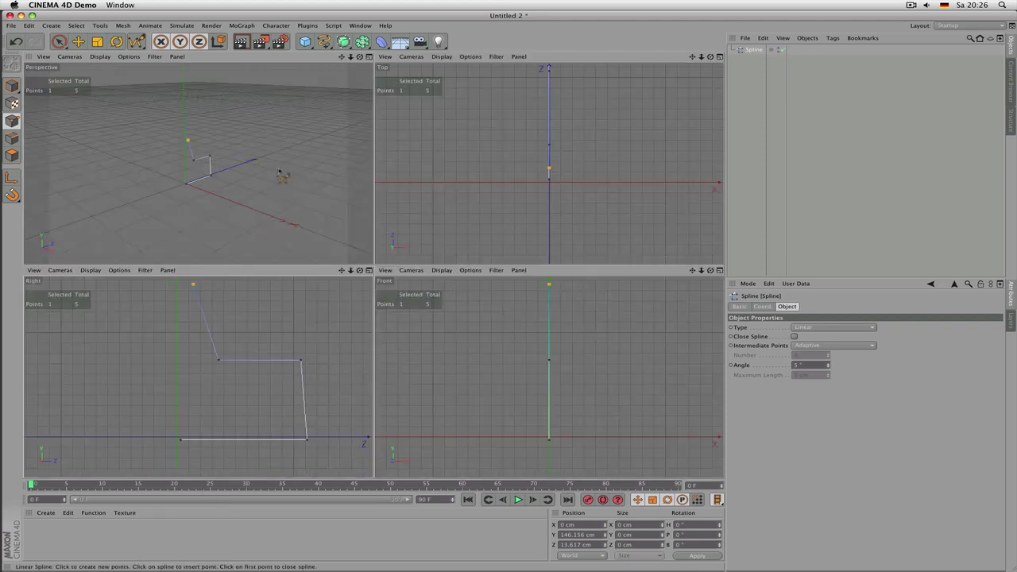
pyautogui.middleClick(238, 357)
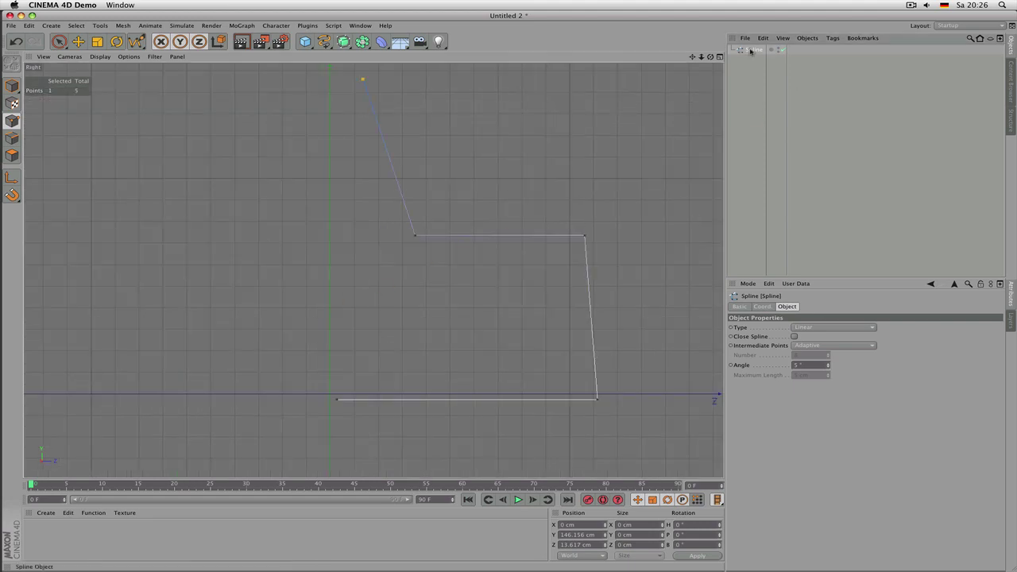
pyautogui.press('Delete')
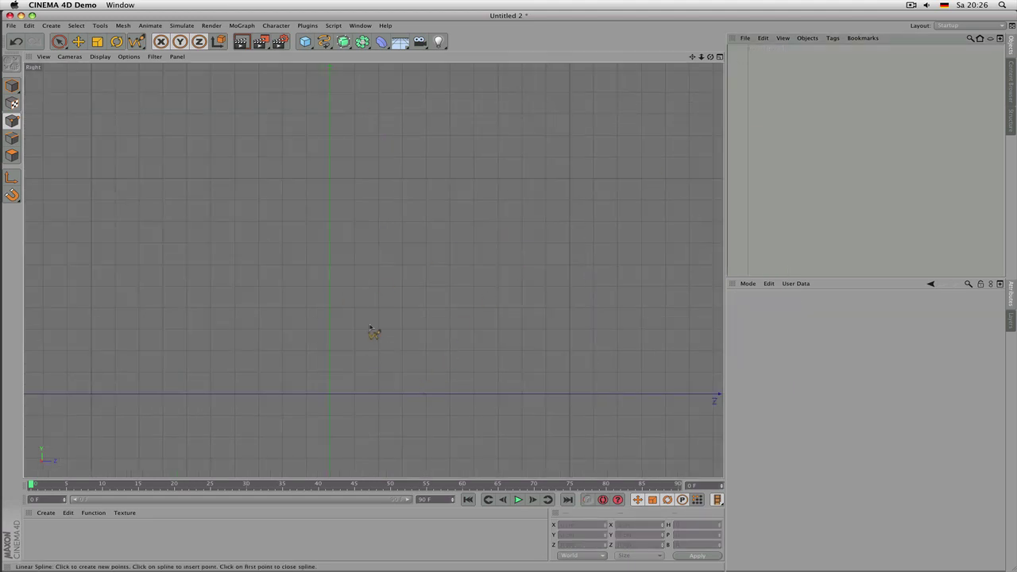
# Step: Draw an open five-point Linear spline from the origin along Z, forming a stepped profile ending at about Y 65 cm, Z 5 cm
pyautogui.scroll(-3, 369, 327)
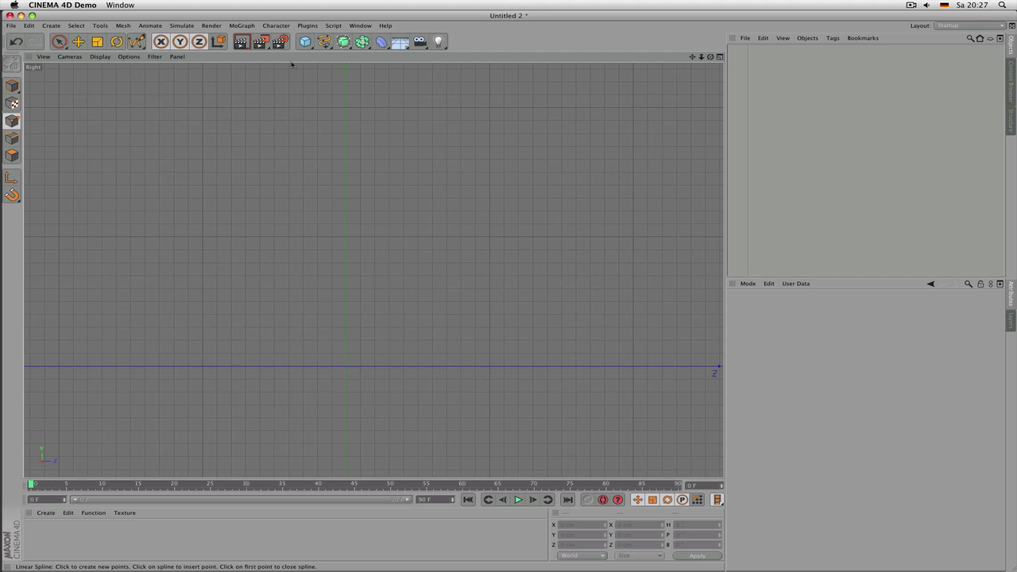
pyautogui.click(324, 42)
pyautogui.click(364, 72)
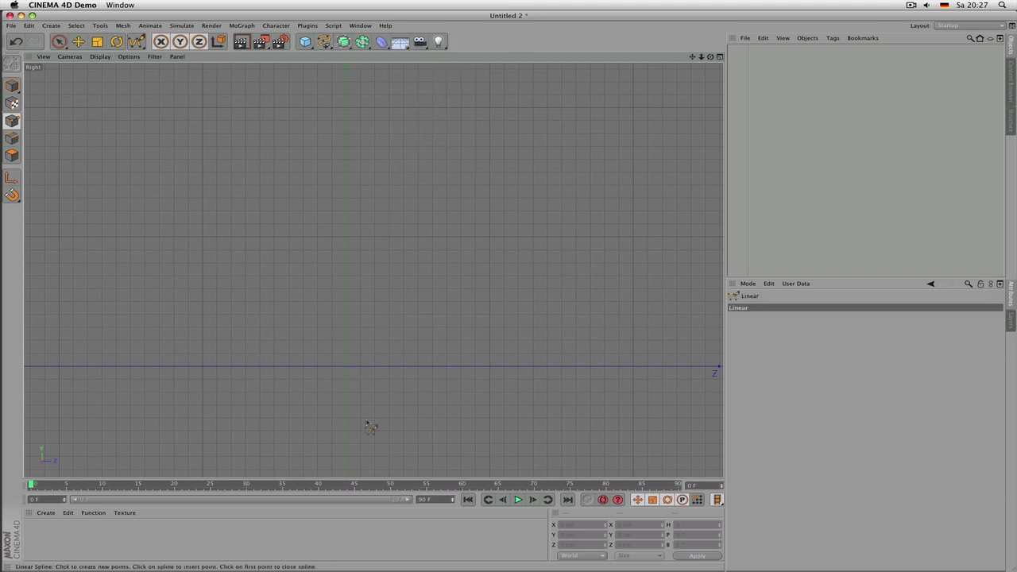
pyautogui.click(347, 367)
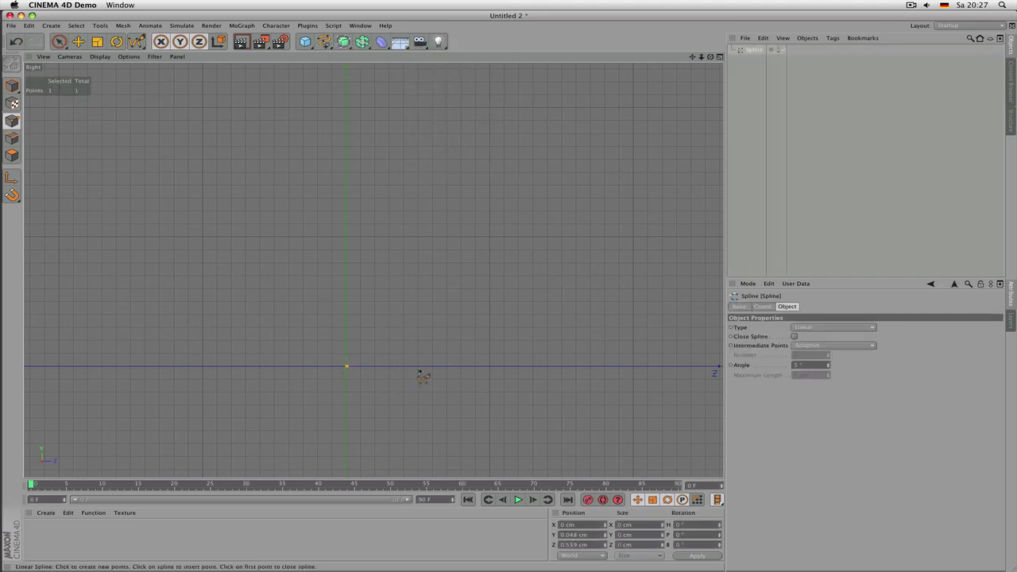
pyautogui.click(419, 367)
pyautogui.click(414, 322)
pyautogui.click(360, 316)
pyautogui.click(352, 282)
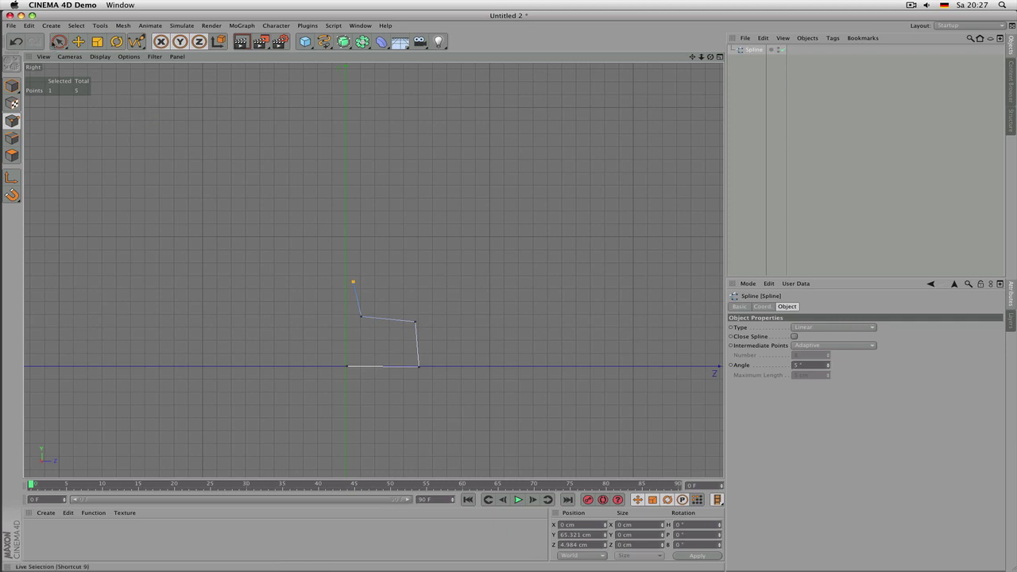
# Step: Use Rectangle Selection to select the spline's start point and set its position to Y 0, Z 0 cm
pyautogui.moveTo(59, 41); pyautogui.dragTo(109, 70)
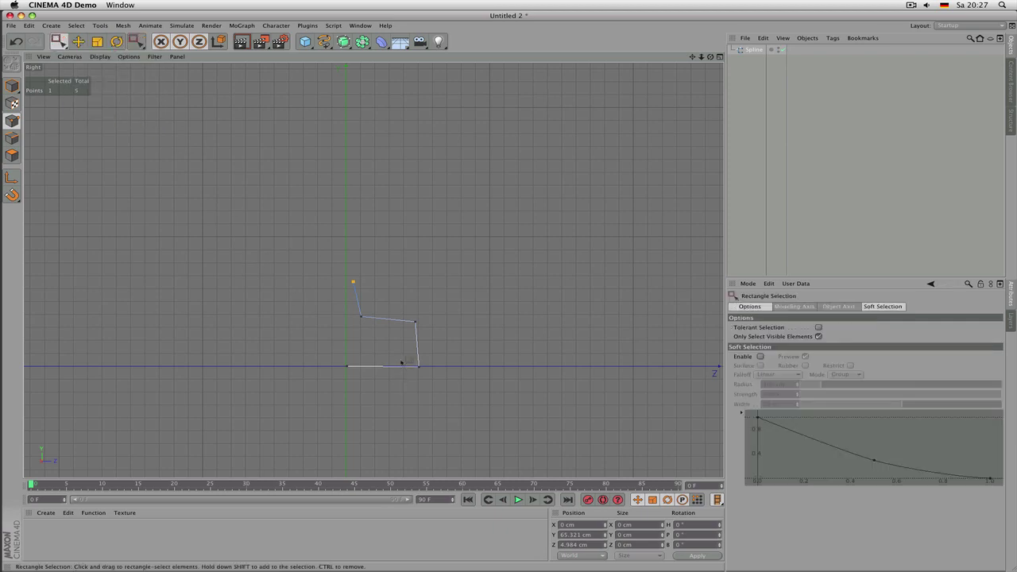
pyautogui.moveTo(317, 355); pyautogui.dragTo(368, 415)
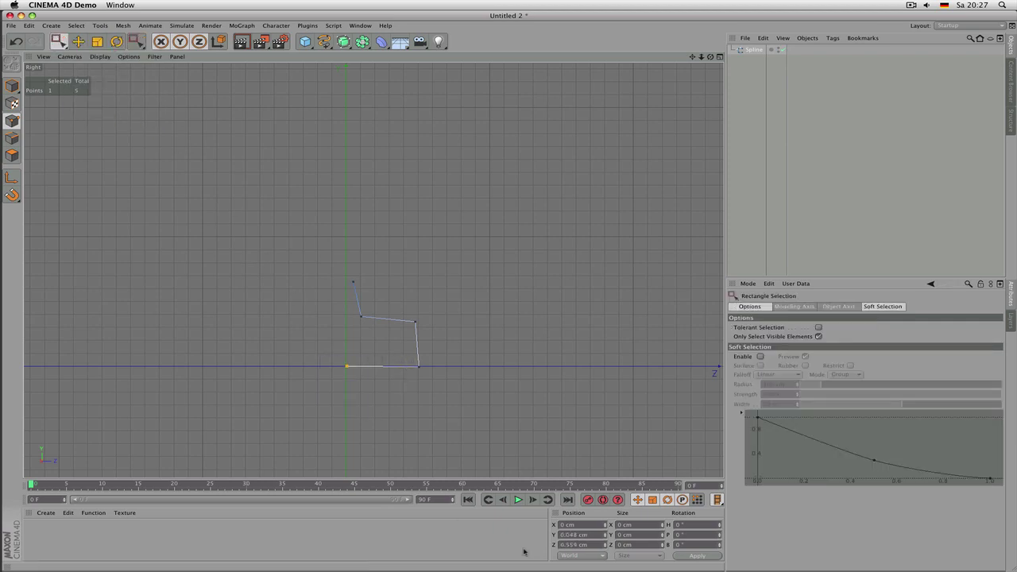
pyautogui.click(584, 535)
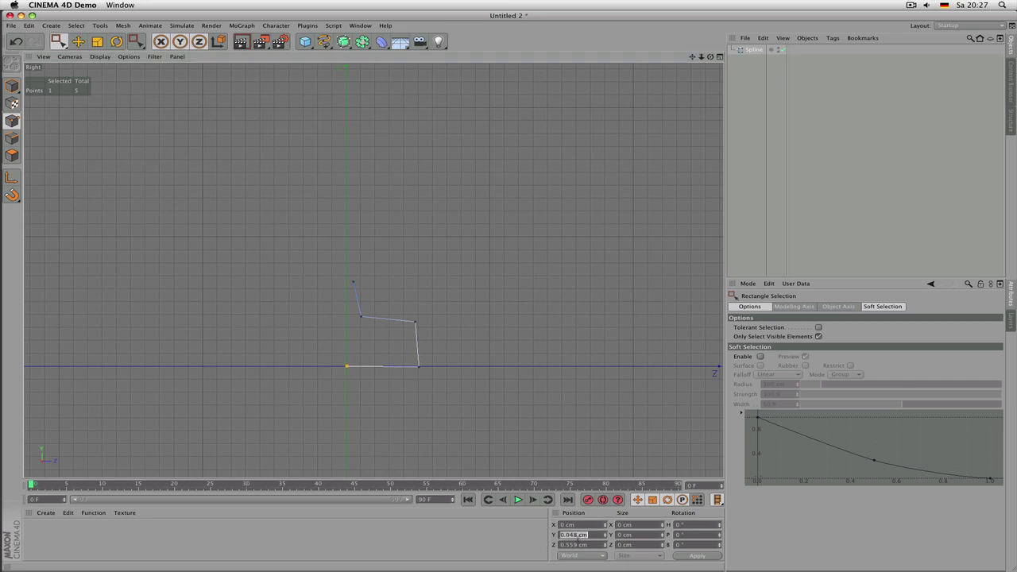
pyautogui.write('0')
pyautogui.click(577, 544)
pyautogui.write('0')
# Step: Select the lower corner point at the far end of the base segment and position it at Y 0, Z 50 cm
pyautogui.scroll(3, 461, 390)
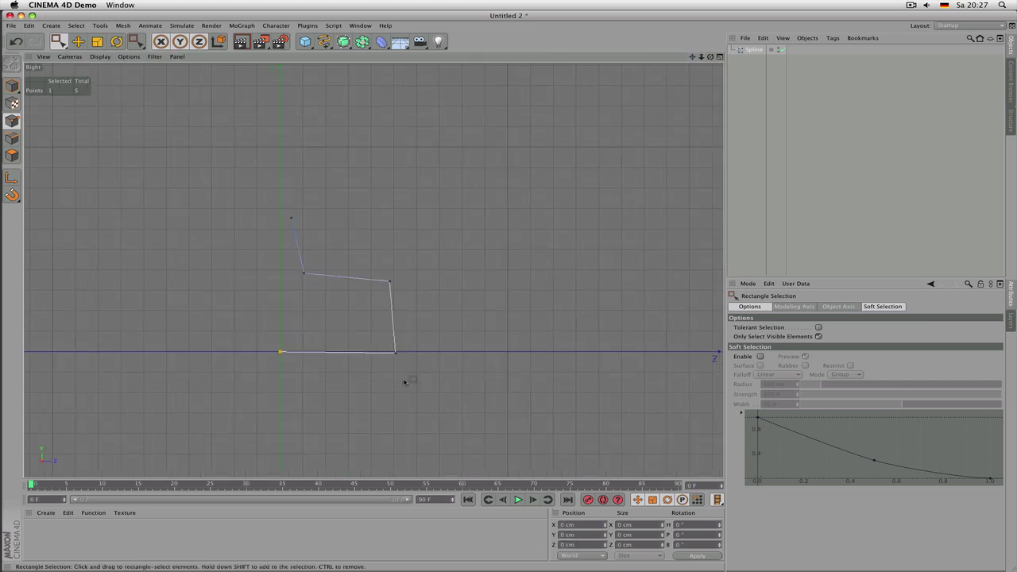
pyautogui.moveTo(407, 381); pyautogui.dragTo(362, 332)
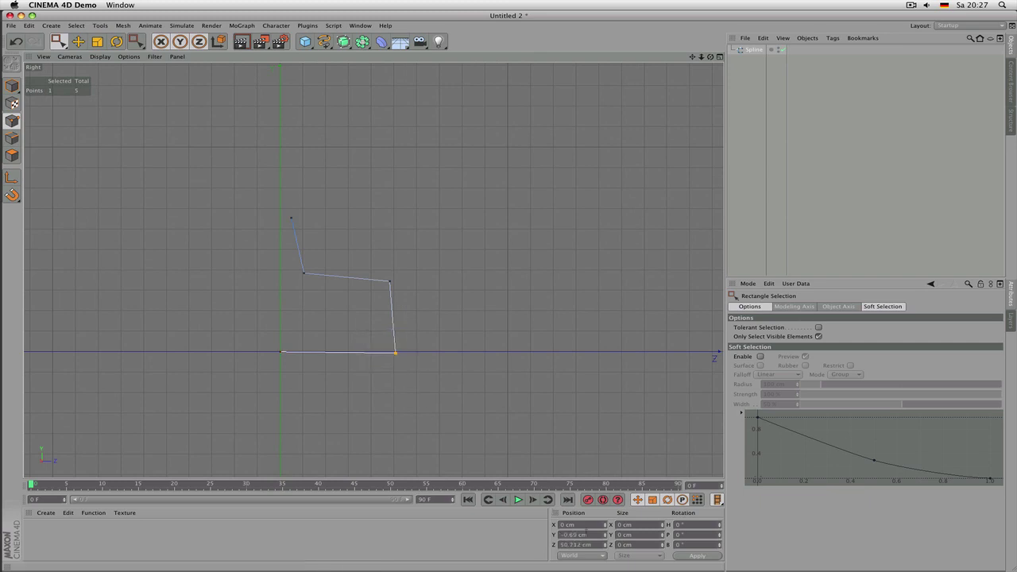
pyautogui.click(585, 535)
pyautogui.write('0')
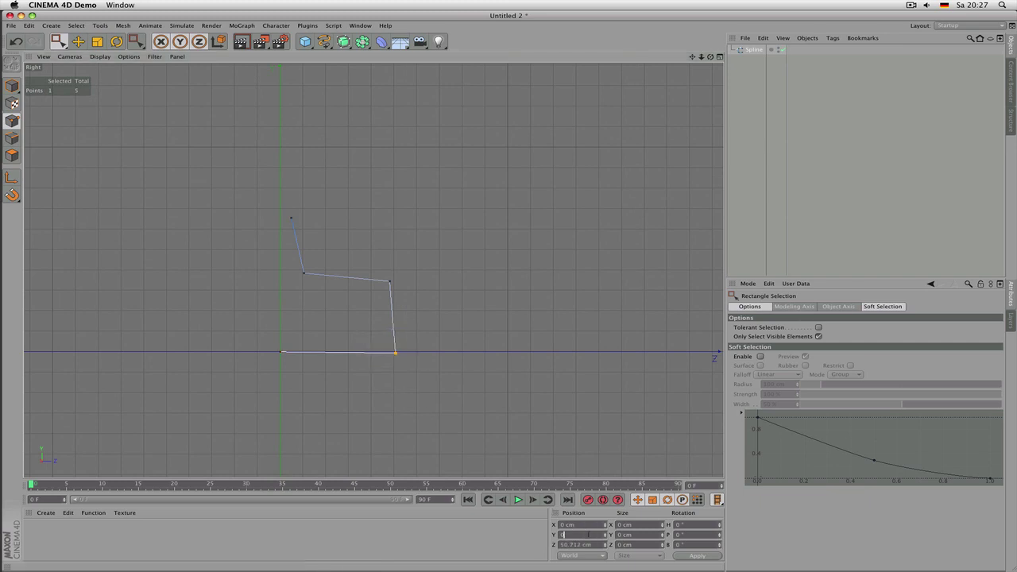
pyautogui.moveTo(429, 381); pyautogui.dragTo(381, 342)
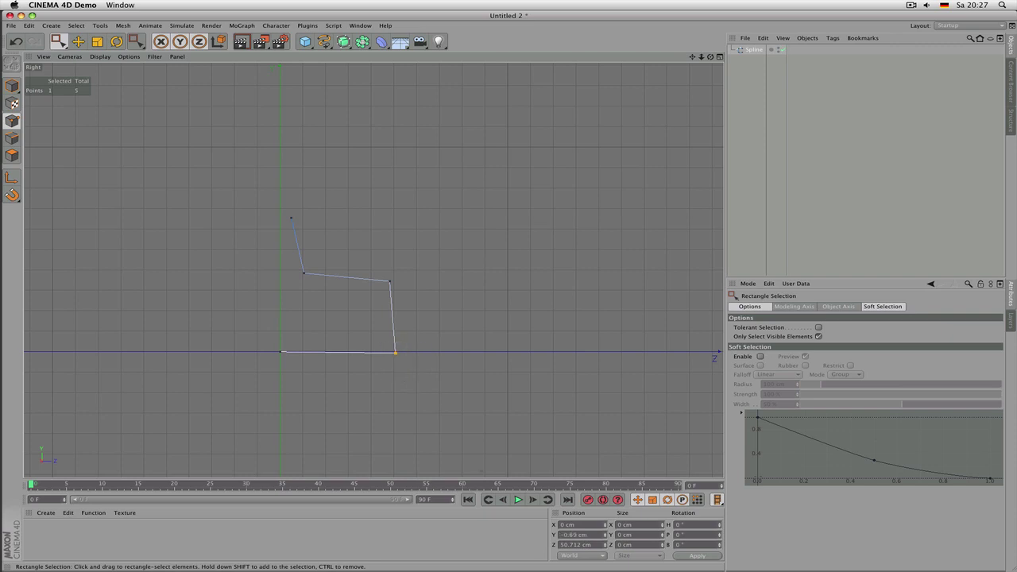
pyautogui.doubleClick(579, 535)
pyautogui.write('0')
pyautogui.press('Return')
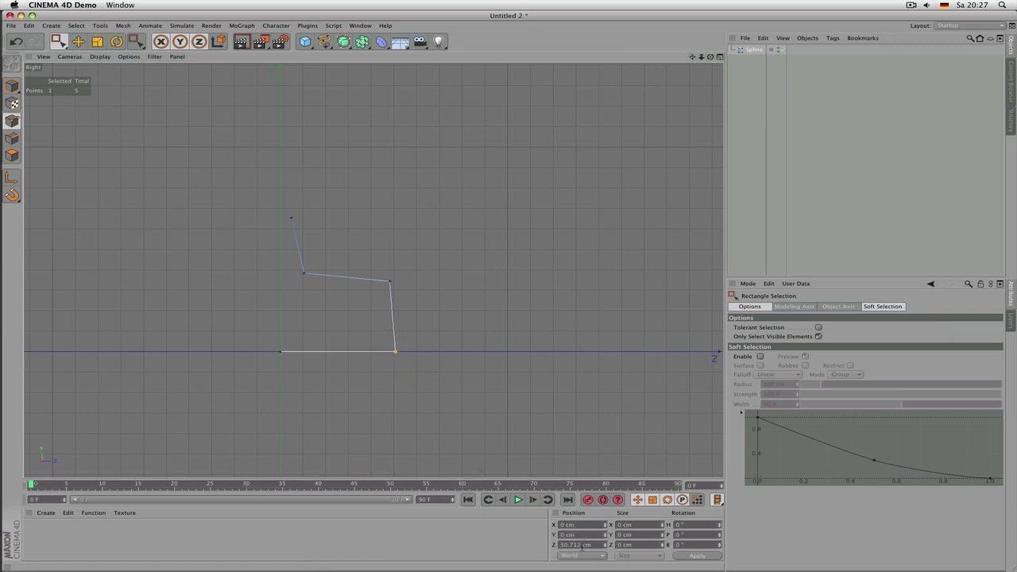
pyautogui.click(586, 545)
pyautogui.write('50')
pyautogui.press('Return')
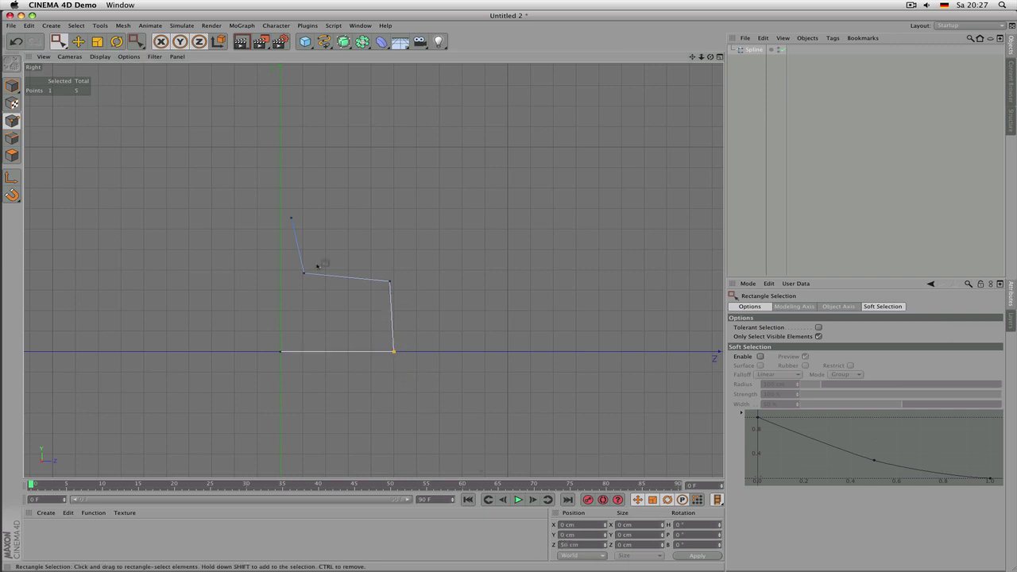
# Step: Level the two seat points by setting their Y size to 0, and place them at Y 40 cm
pyautogui.moveTo(262, 253); pyautogui.dragTo(412, 309)
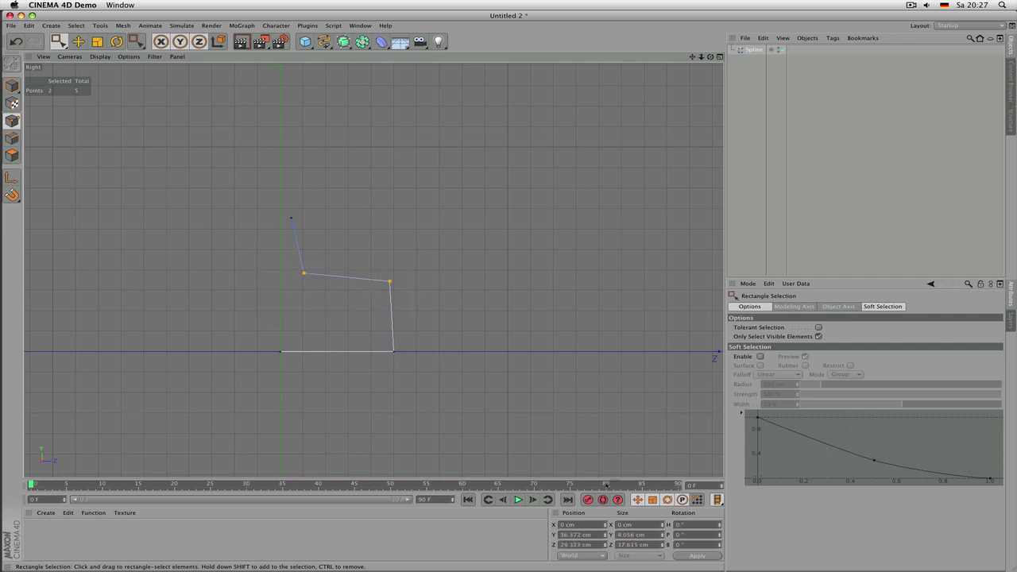
pyautogui.doubleClick(632, 535)
pyautogui.write('0')
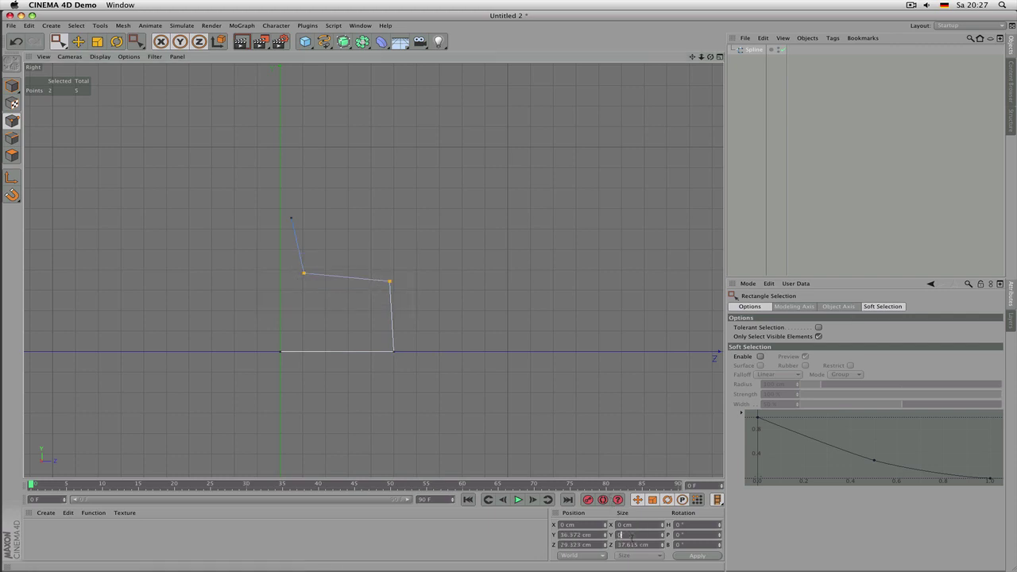
pyautogui.press('Return')
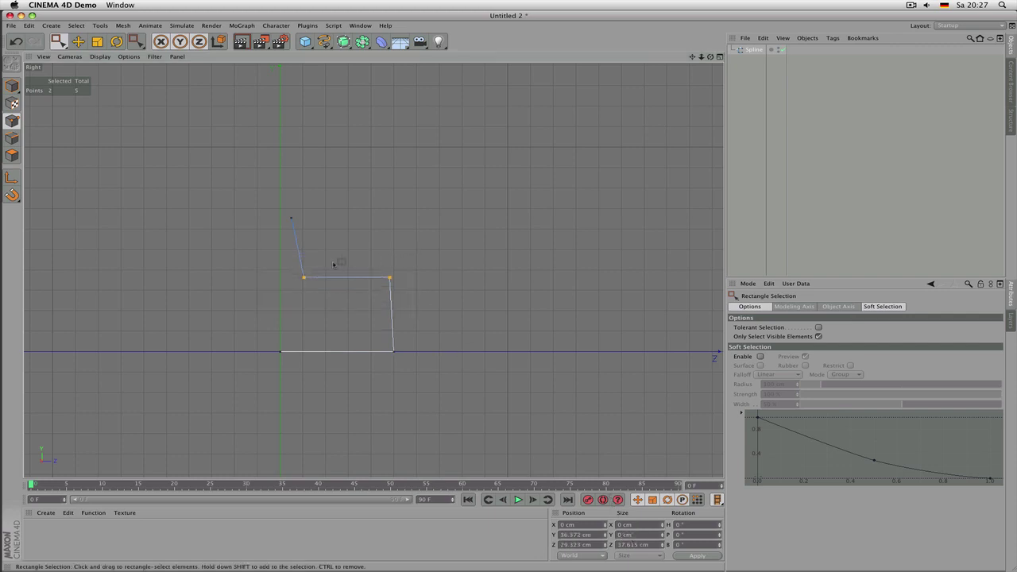
pyautogui.doubleClick(575, 535)
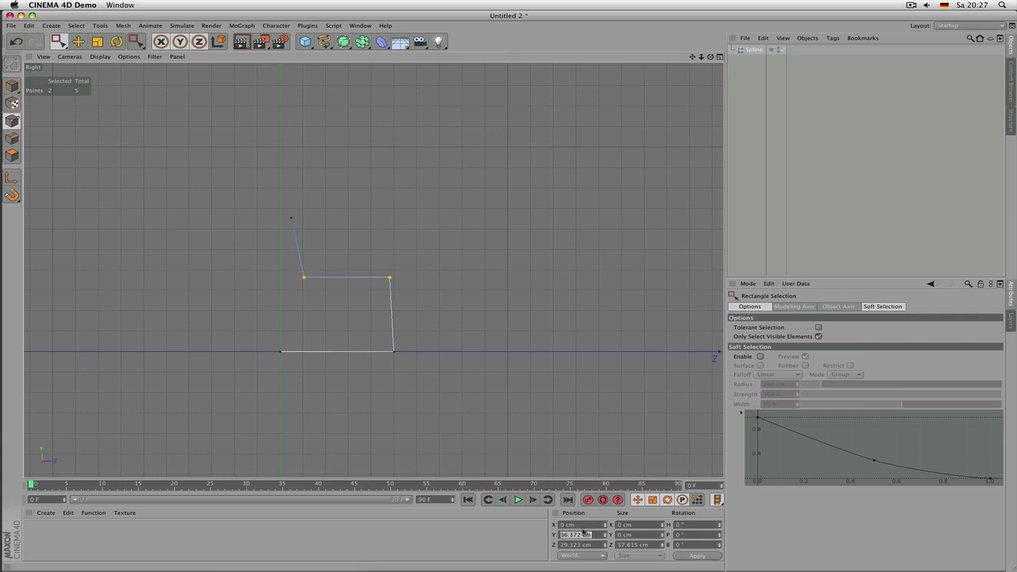
pyautogui.write('40')
pyautogui.press('Return')
# Step: Move the spline's upper end point to about Y 77 cm, Z -1 cm, and show the profile in the Perspective view
pyautogui.moveTo(282, 201); pyautogui.dragTo(304, 212)
pyautogui.press('e')
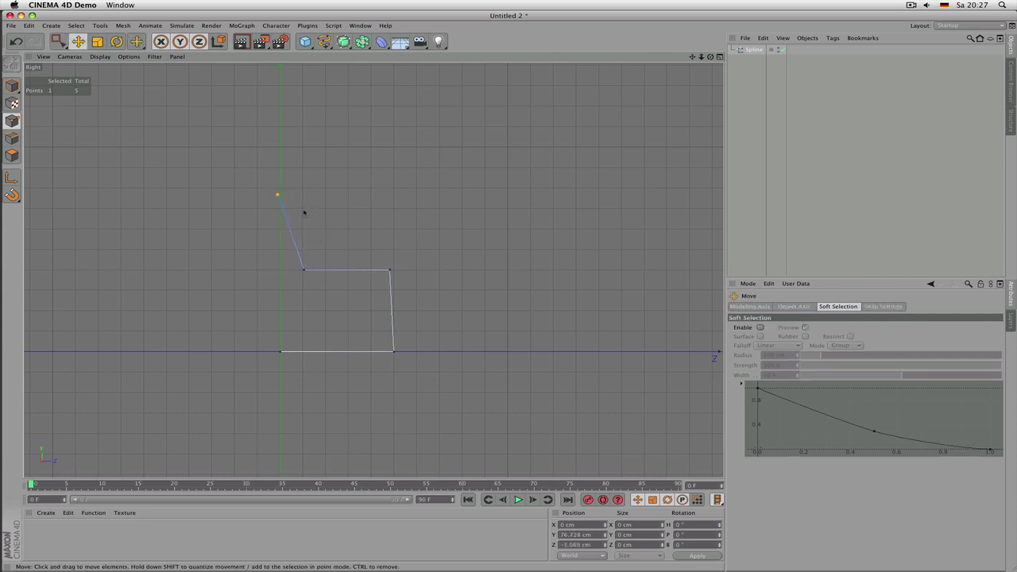
pyautogui.middleClick(446, 325)
pyautogui.middleClick(249, 213)
pyautogui.keyDown('alt'); pyautogui.moveTo(266, 208); pyautogui.dragTo(302, 241, button='right'); pyautogui.keyUp('alt')
pyautogui.keyDown('alt'); pyautogui.moveTo(402, 302); pyautogui.dragTo(422, 344, button='right'); pyautogui.keyUp('alt')
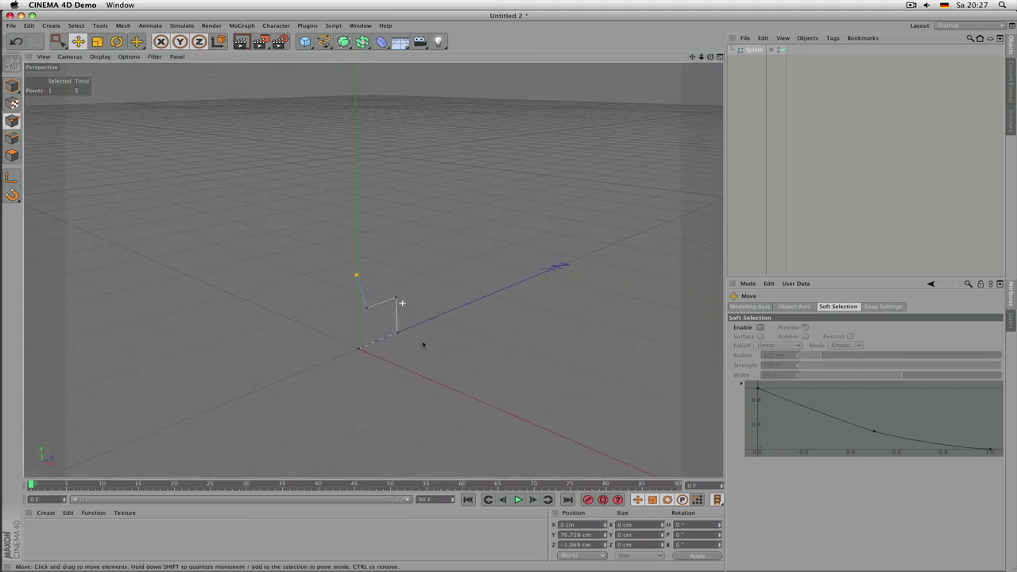
pyautogui.scroll(2, 413, 338)
pyautogui.keyDown('alt'); pyautogui.moveTo(423, 299); pyautogui.dragTo(8, 262); pyautogui.keyUp('alt')
pyautogui.keyDown('alt'); pyautogui.moveTo(608, 315); pyautogui.dragTo(336, 302); pyautogui.keyUp('alt')
pyautogui.keyDown('alt'); pyautogui.moveTo(336, 302); pyautogui.dragTo(381, 313, button='middle'); pyautogui.keyUp('alt')
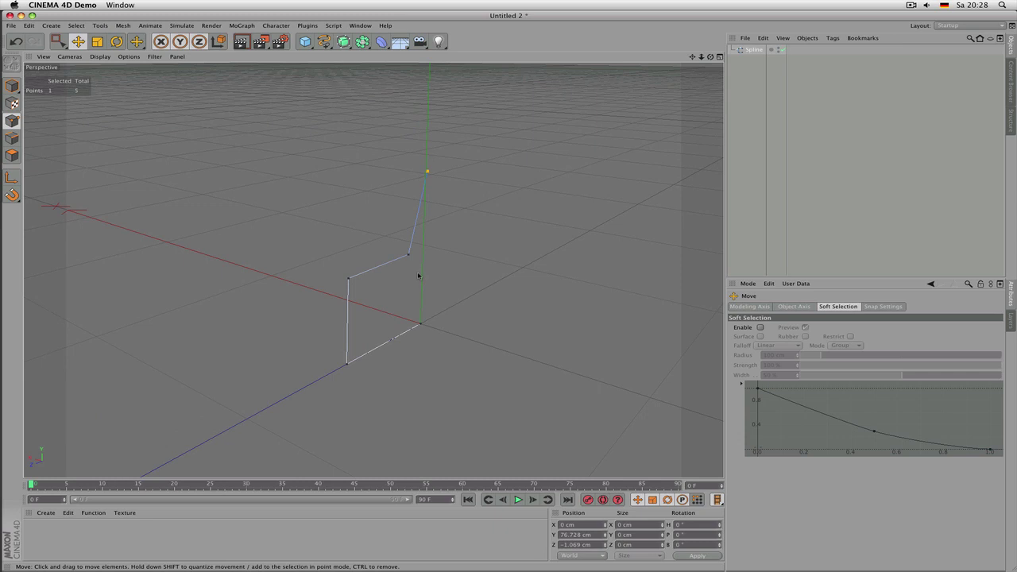
# Step: Switch to object mode and move the whole spline along X to 25 cm
pyautogui.press('Return')
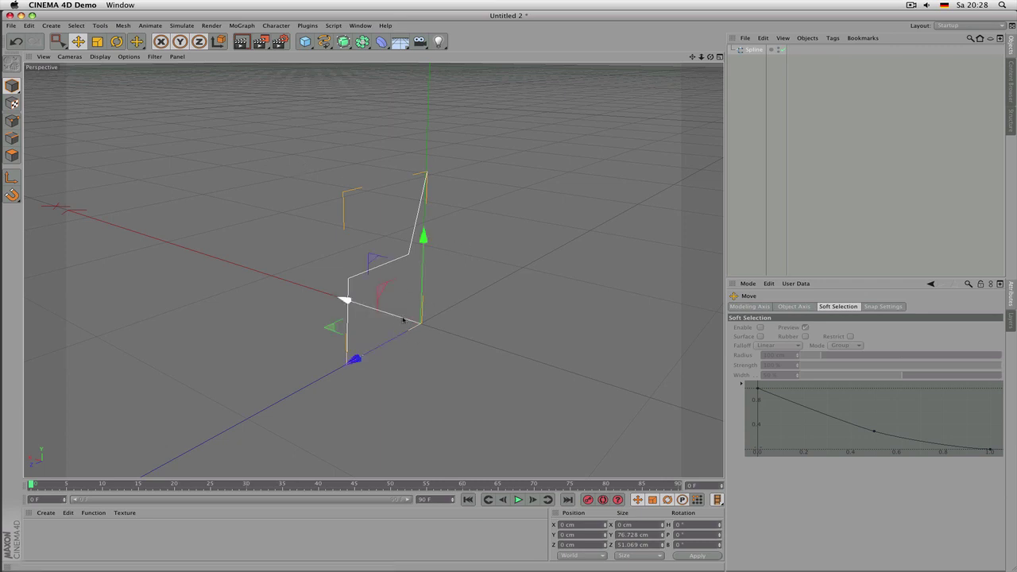
pyautogui.moveTo(347, 297); pyautogui.dragTo(330, 293)
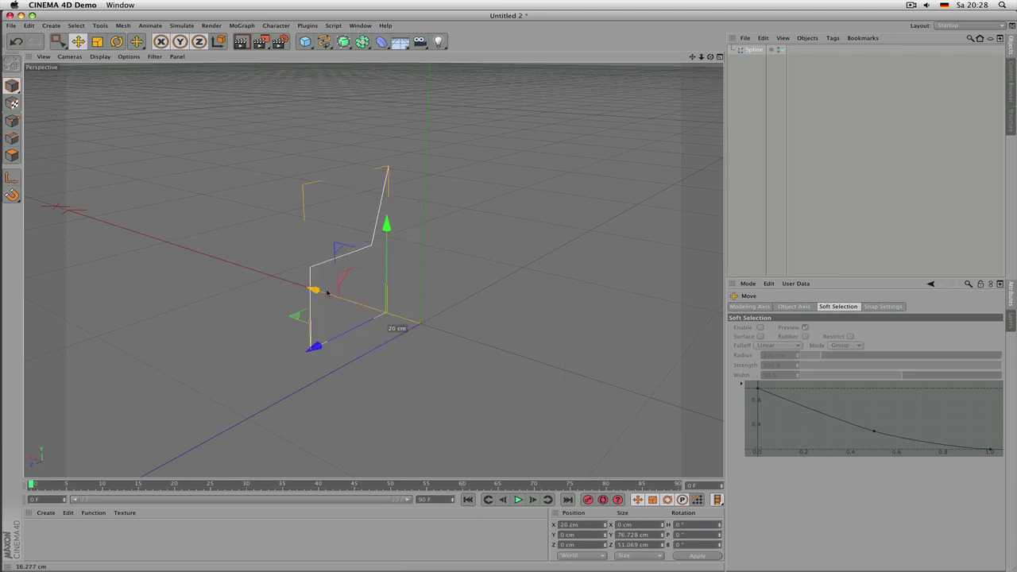
pyautogui.moveTo(339, 299)
pyautogui.mouseDown()
pyautogui.moveTo(365, 313)
pyautogui.moveTo(329, 295)
pyautogui.mouseUp()
pyautogui.keyDown('alt'); pyautogui.moveTo(311, 315); pyautogui.dragTo(431, 304); pyautogui.keyUp('alt')
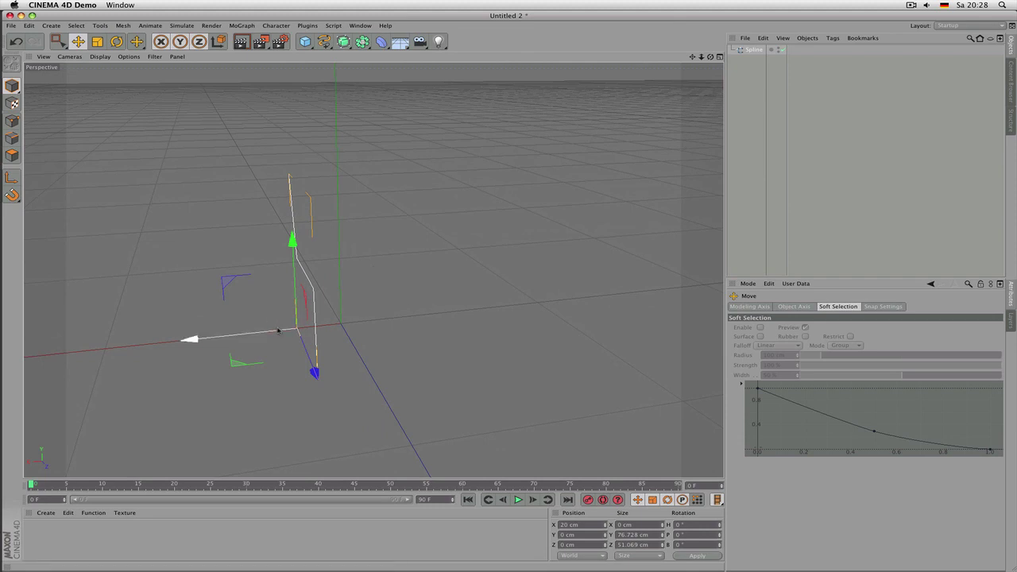
pyautogui.click(563, 526)
pyautogui.write('25')
pyautogui.press('Return')
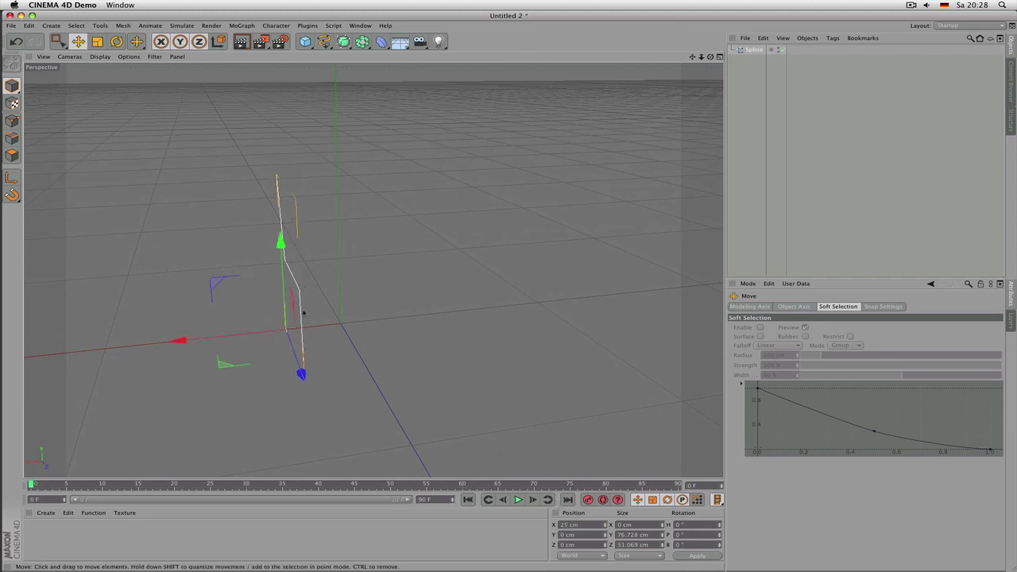
# Step: Duplicate the spline along the X axis and place the copy at X -25 cm
pyautogui.keyDown('alt'); pyautogui.moveTo(304, 313); pyautogui.dragTo(235, 325); pyautogui.keyUp('alt')
pyautogui.keyDown('alt'); pyautogui.moveTo(359, 255); pyautogui.dragTo(370, 255); pyautogui.keyUp('alt')
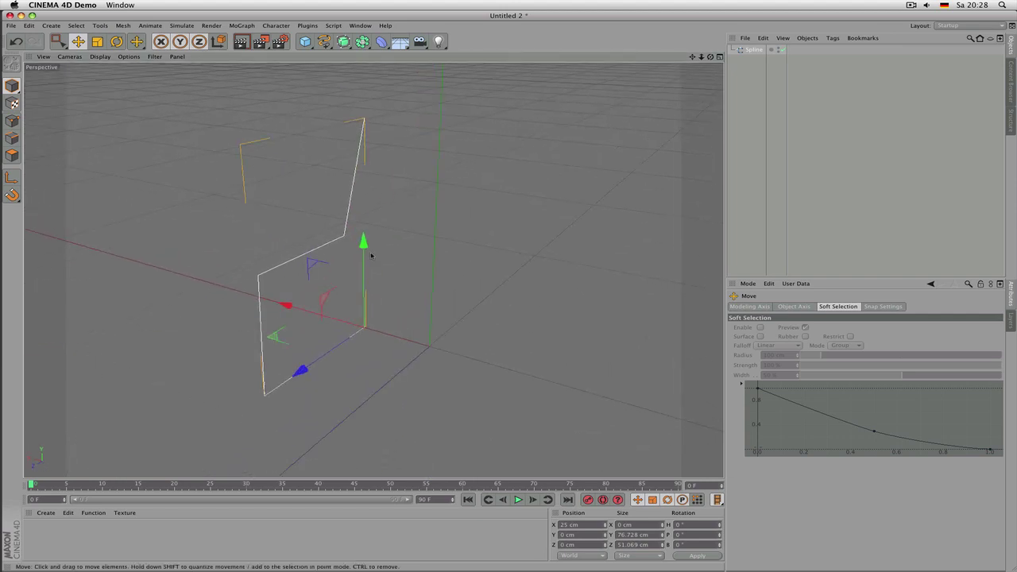
pyautogui.click(755, 50)
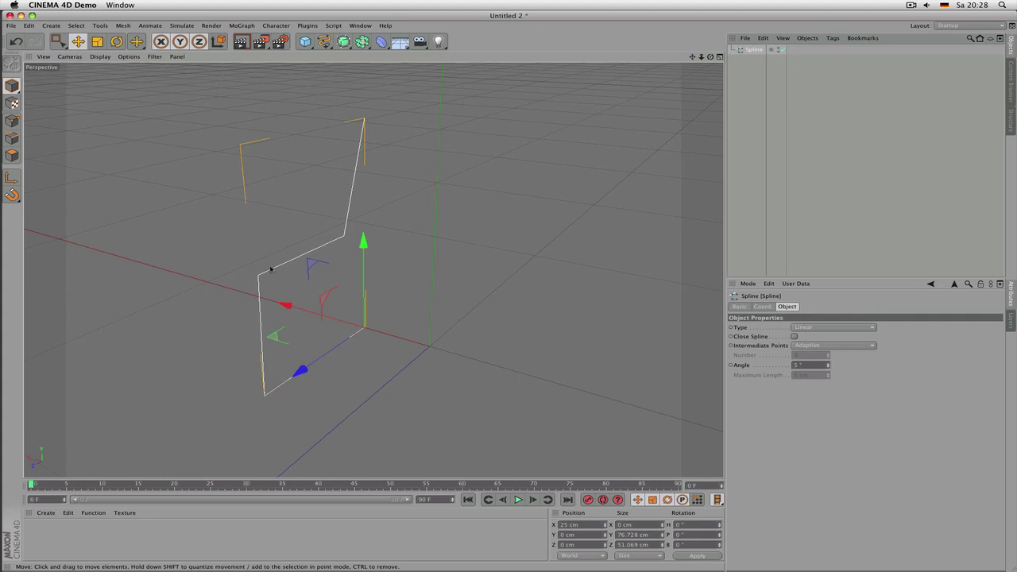
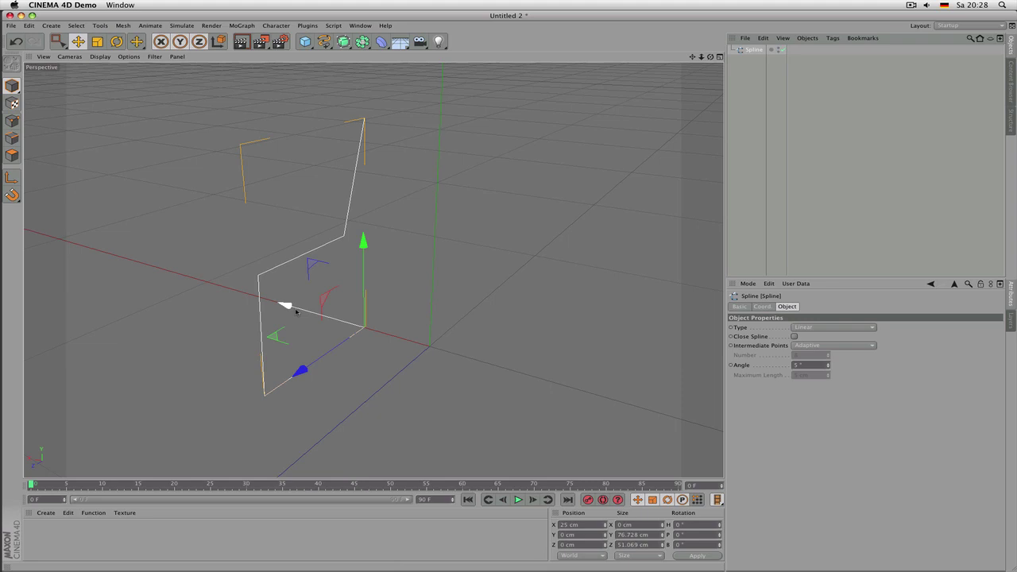
pyautogui.keyDown('ctrl'); pyautogui.moveTo(295, 311); pyautogui.dragTo(413, 351); pyautogui.keyUp('ctrl')
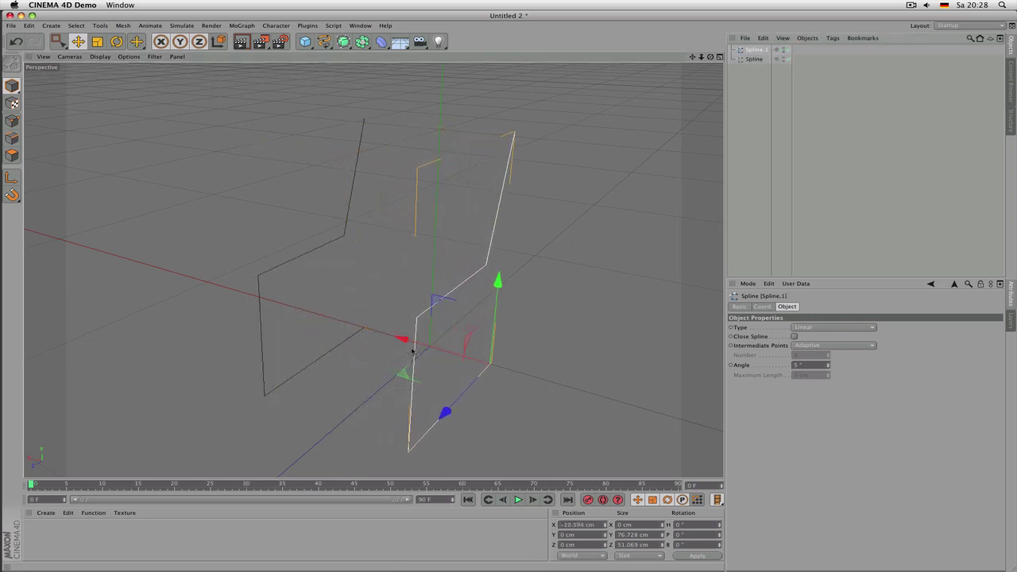
pyautogui.click(566, 524)
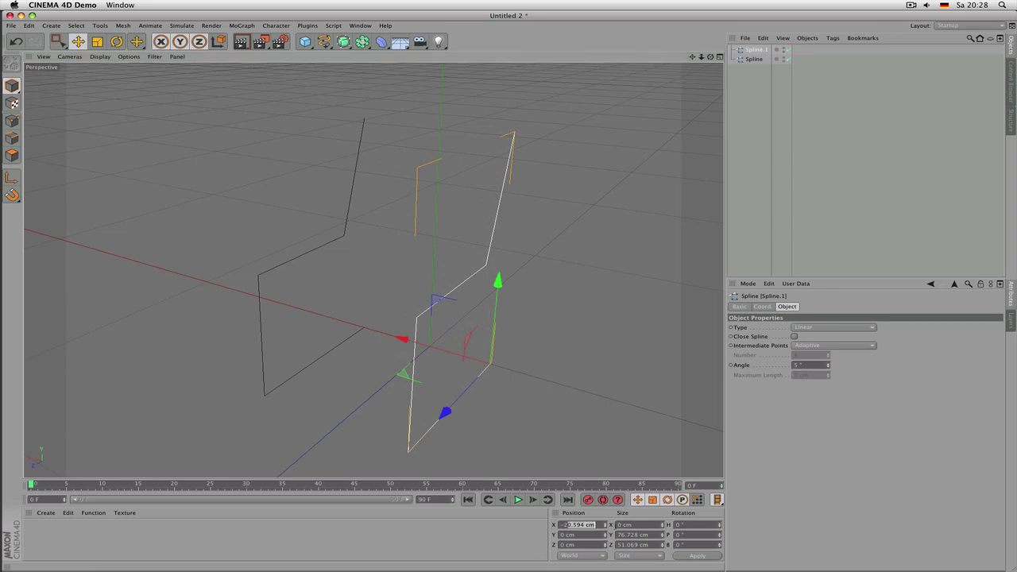
pyautogui.write('-25')
pyautogui.press('Return')
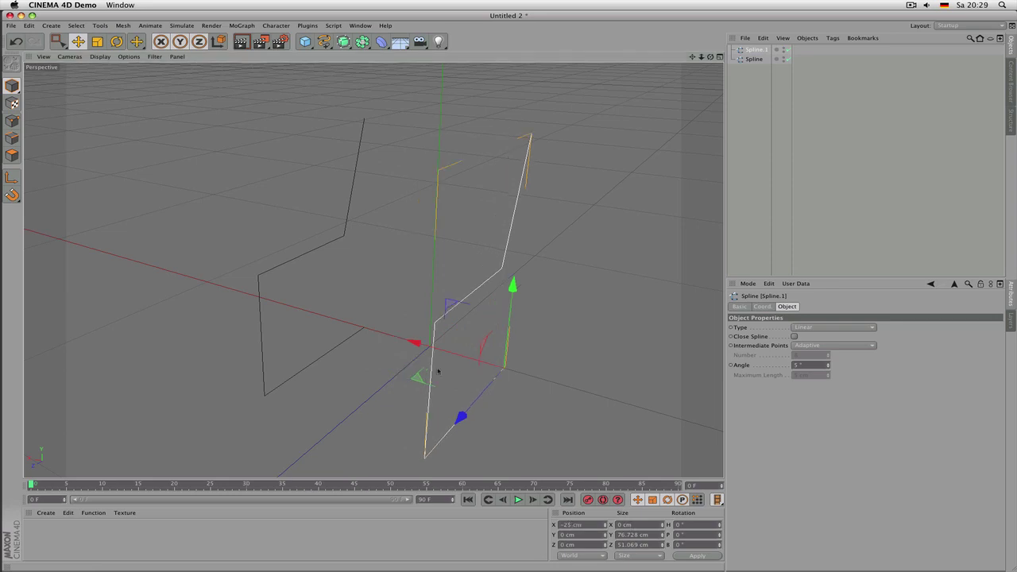
# Step: Select both splines and merge them into one with Connect Objects + Delete
pyautogui.keyDown('alt'); pyautogui.moveTo(438, 371); pyautogui.dragTo(545, 324); pyautogui.keyUp('alt')
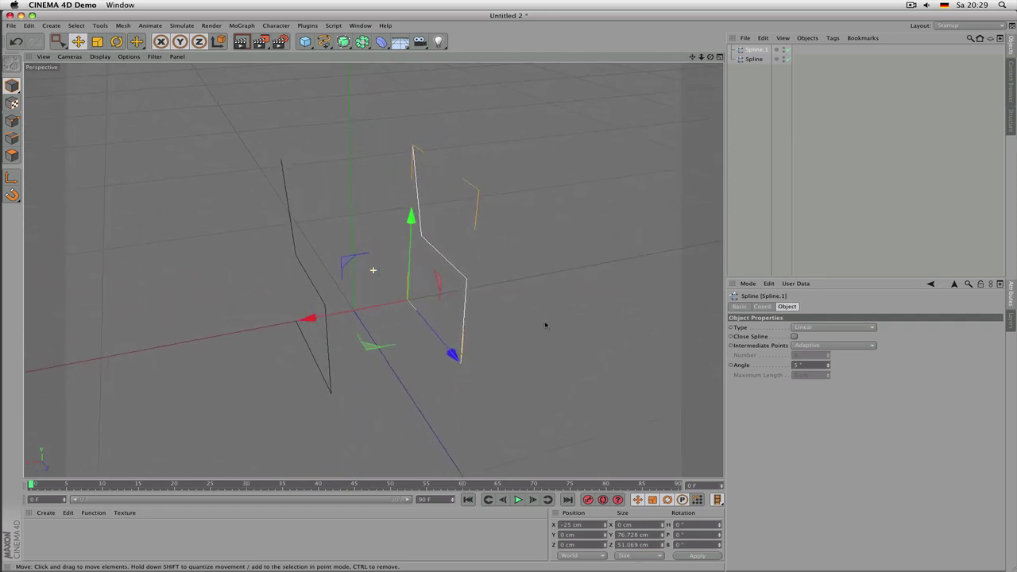
pyautogui.click(756, 59)
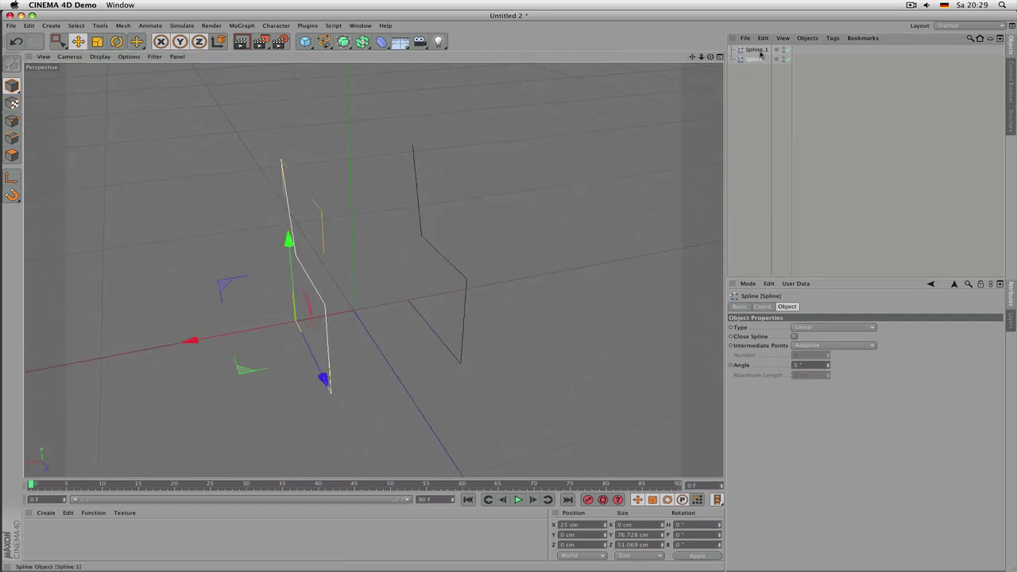
pyautogui.click(756, 49)
pyautogui.click(759, 60)
pyautogui.keyDown('alt'); pyautogui.moveTo(417, 212); pyautogui.dragTo(374, 270); pyautogui.keyUp('alt')
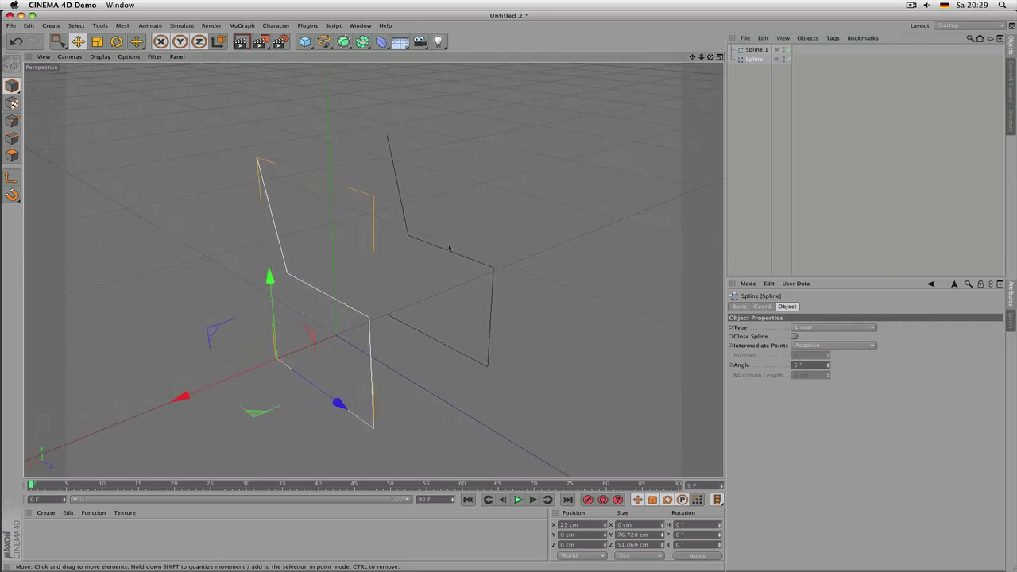
pyautogui.click(755, 49)
pyautogui.click(753, 60)
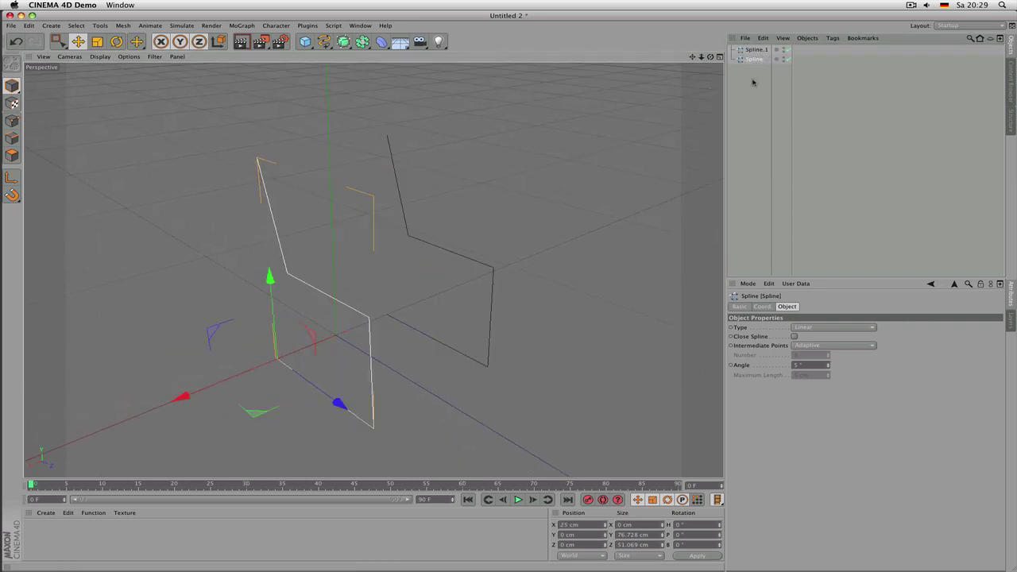
pyautogui.moveTo(758, 92); pyautogui.dragTo(744, 50)
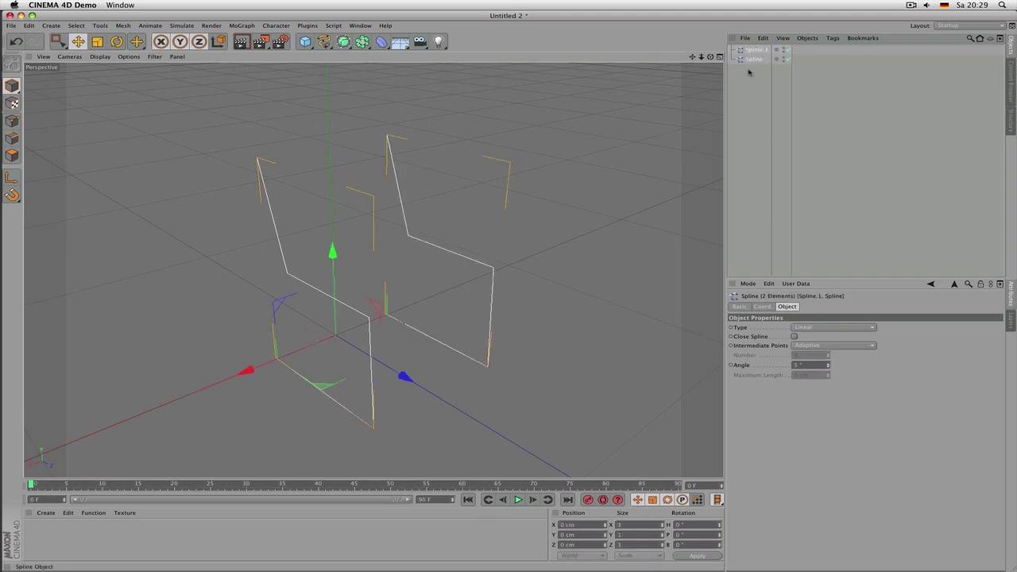
pyautogui.rightClick(759, 63)
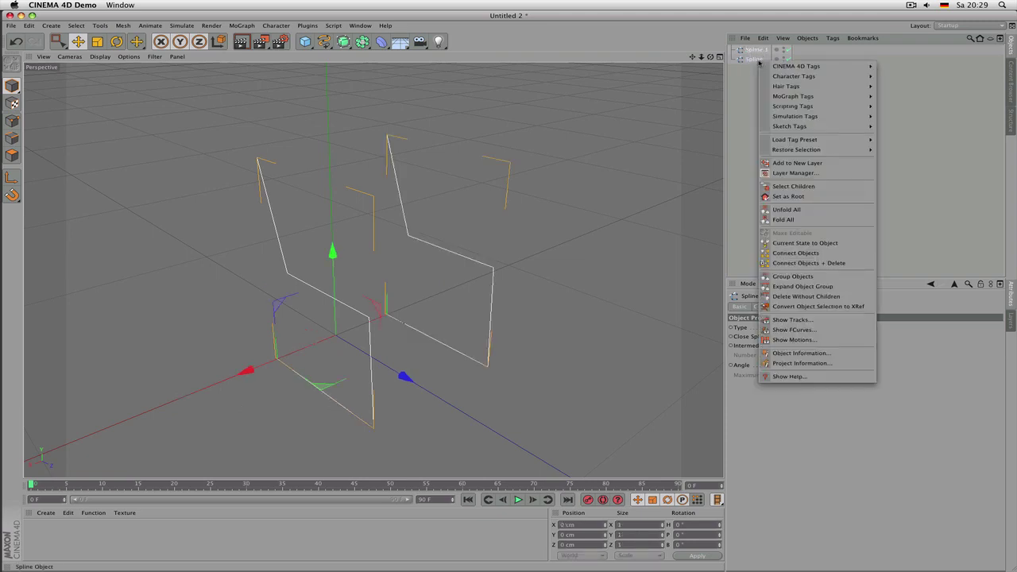
pyautogui.click(815, 263)
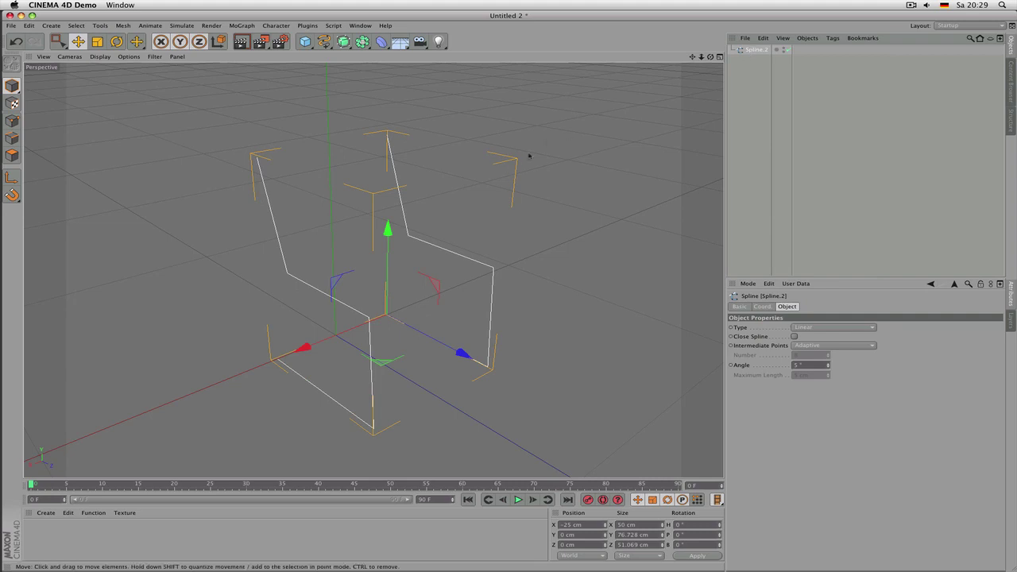
# Step: Deselect the merged spline to examine the gap between its two segments, and reselect it
pyautogui.keyDown('alt'); pyautogui.moveTo(492, 216); pyautogui.dragTo(405, 279); pyautogui.keyUp('alt')
pyautogui.keyDown('alt'); pyautogui.moveTo(404, 280); pyautogui.dragTo(454, 220, button='middle'); pyautogui.keyUp('alt')
pyautogui.click(563, 198)
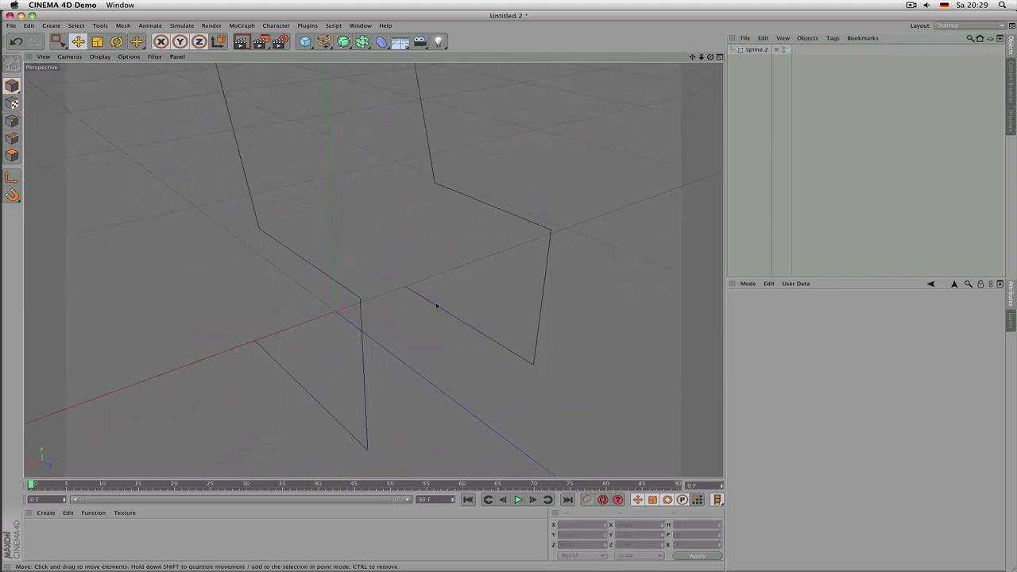
pyautogui.keyDown('alt'); pyautogui.moveTo(397, 326); pyautogui.dragTo(453, 312); pyautogui.keyUp('alt')
pyautogui.click(548, 232)
pyautogui.scroll(-3, 454, 313)
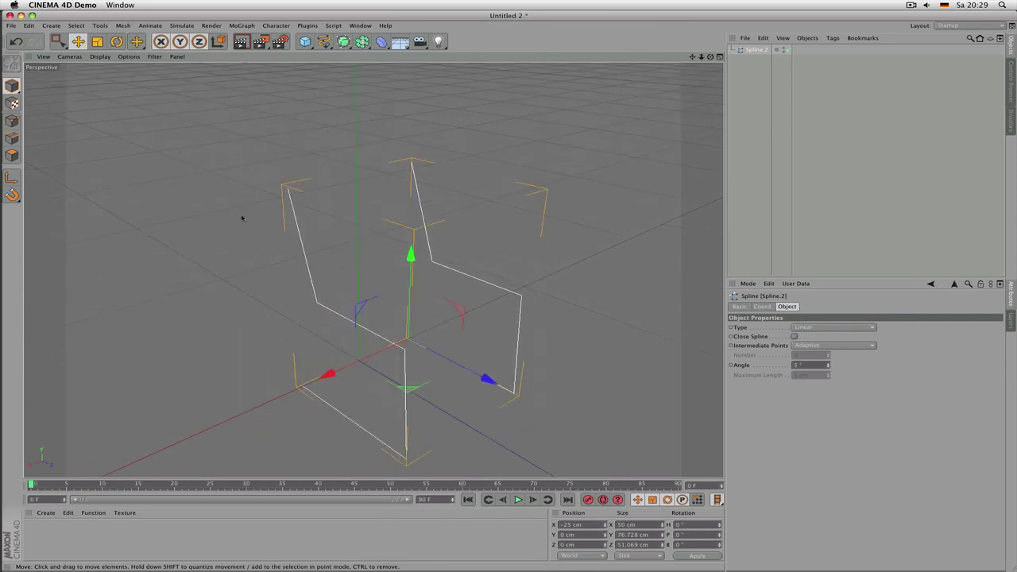
# Step: In point mode, select the two upper end points of the spline and connect them with Join Segment
pyautogui.click(12, 121)
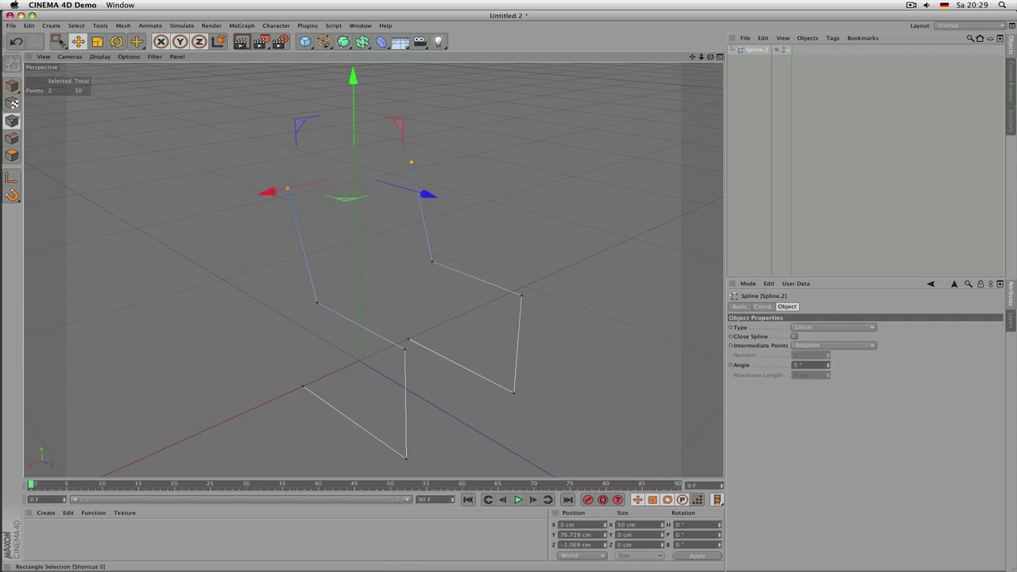
pyautogui.click(58, 41)
pyautogui.moveTo(220, 115); pyautogui.dragTo(444, 219)
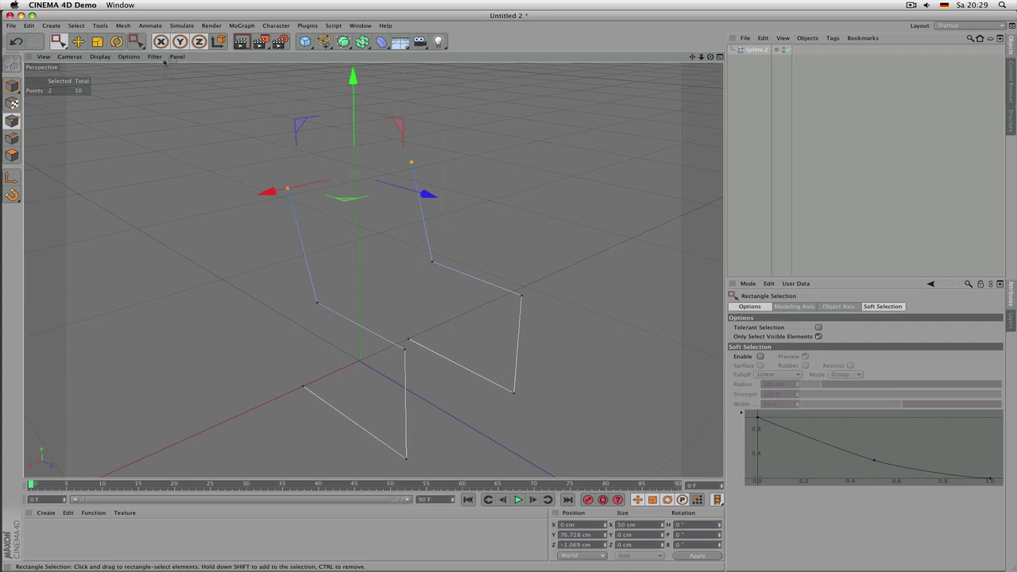
pyautogui.click(102, 26)
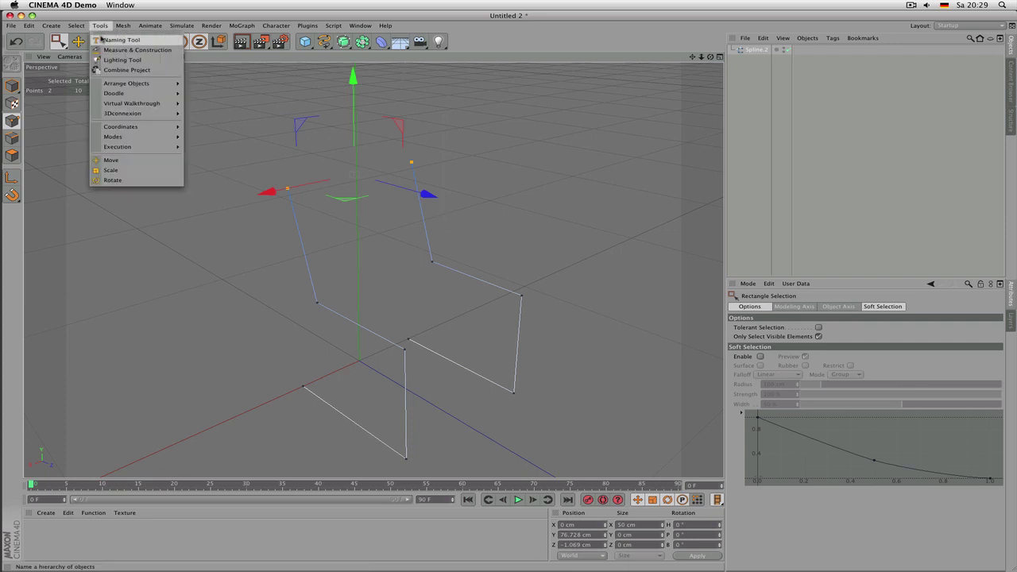
pyautogui.moveTo(115, 26)
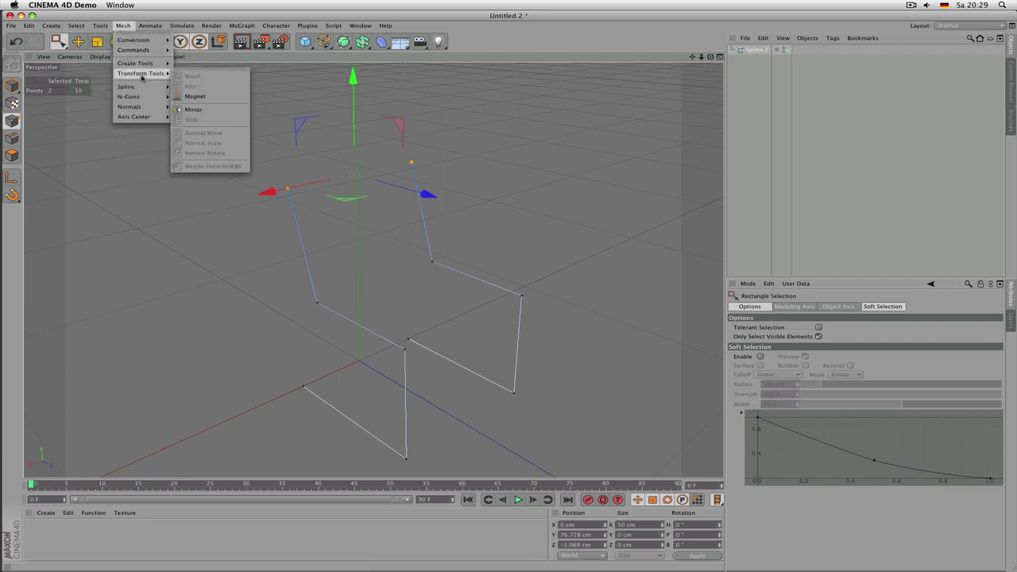
pyautogui.moveTo(142, 87)
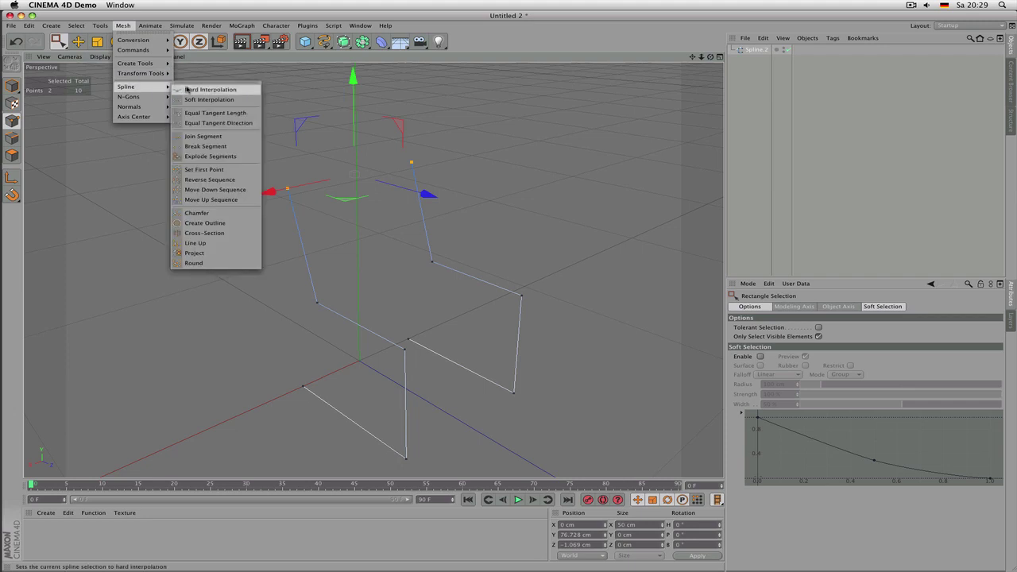
pyautogui.click(216, 137)
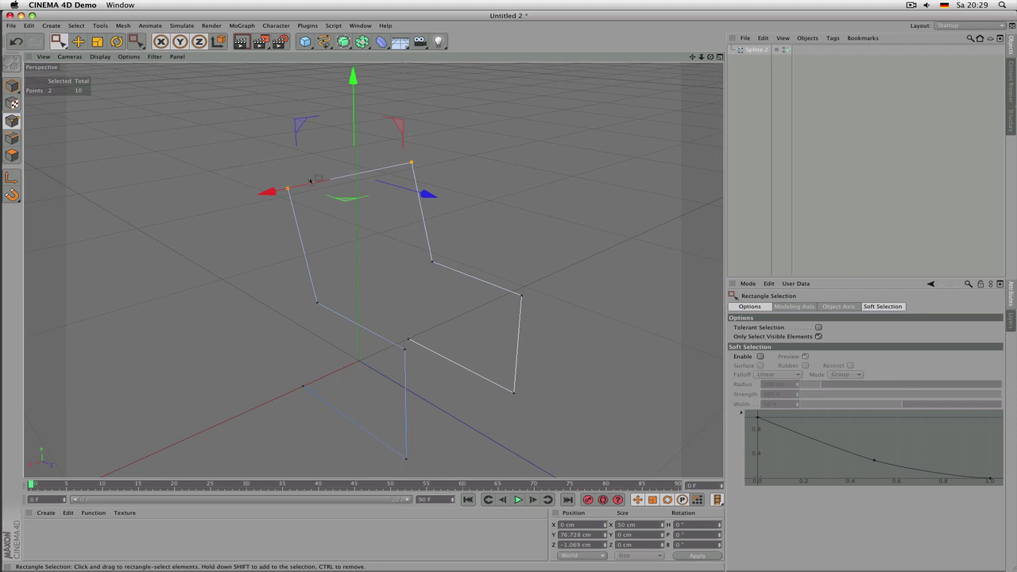
# Step: Close the spline between its two open end points at the base by enabling Close Spline
pyautogui.keyDown('alt'); pyautogui.moveTo(367, 227); pyautogui.dragTo(372, 270); pyautogui.keyUp('alt')
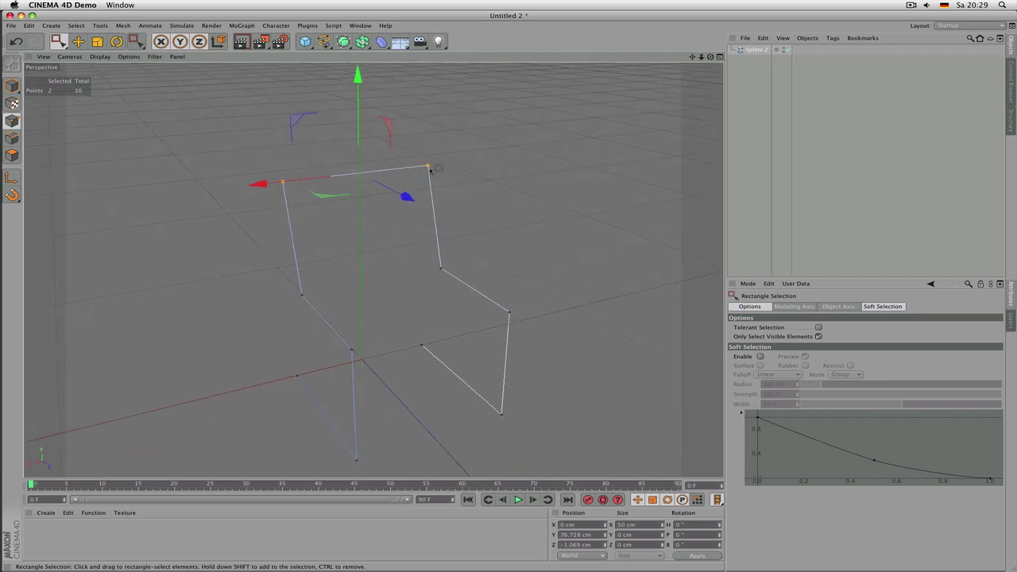
pyautogui.keyDown('alt'); pyautogui.moveTo(422, 315); pyautogui.dragTo(436, 295); pyautogui.keyUp('alt')
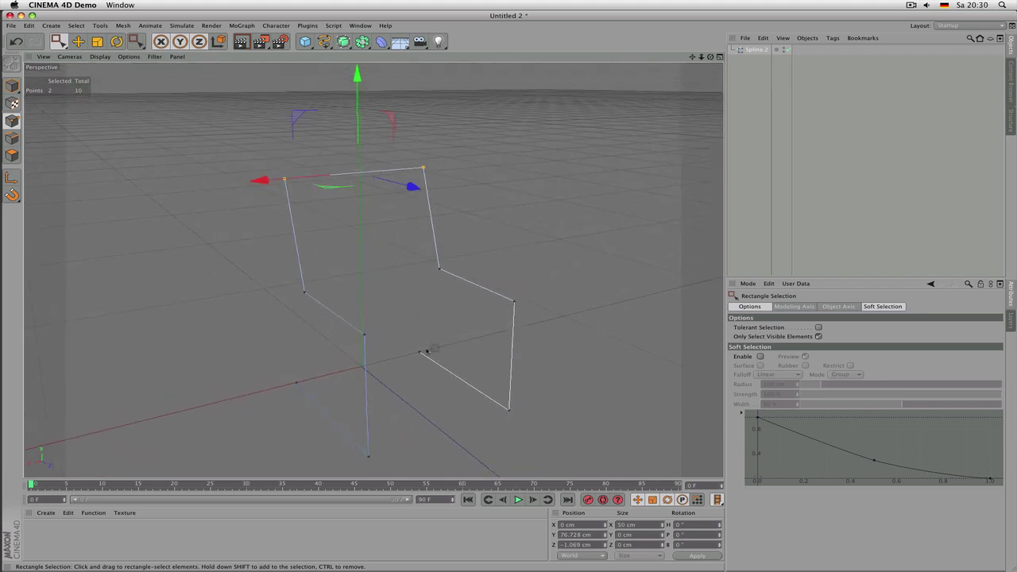
pyautogui.moveTo(415, 344); pyautogui.dragTo(415, 380)
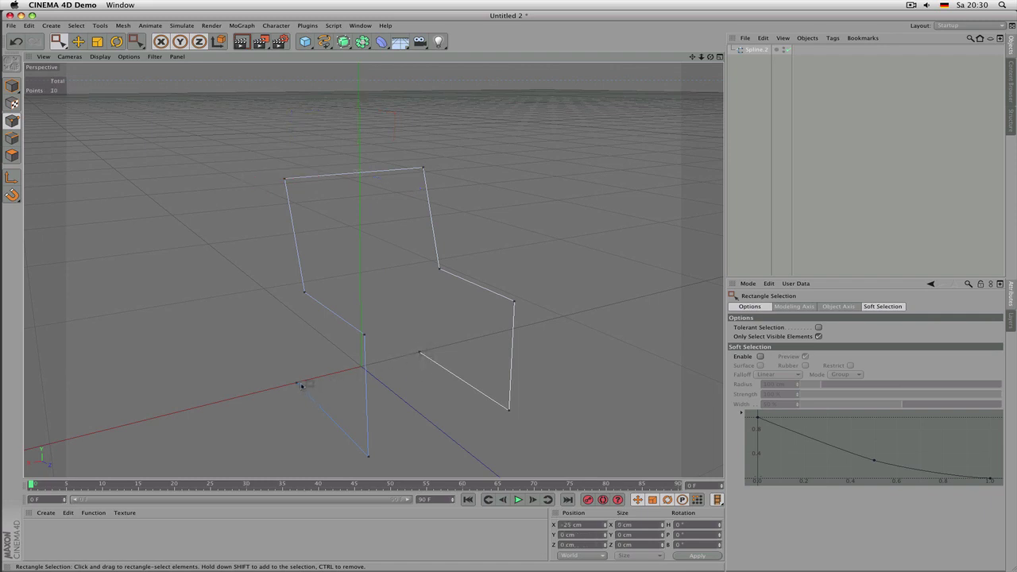
pyautogui.click(787, 142)
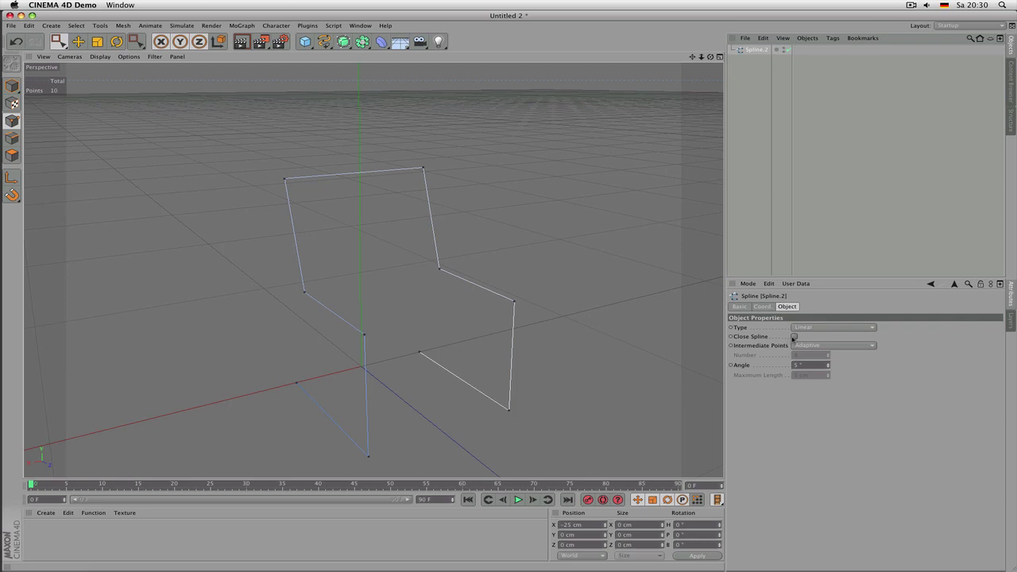
pyautogui.click(794, 337)
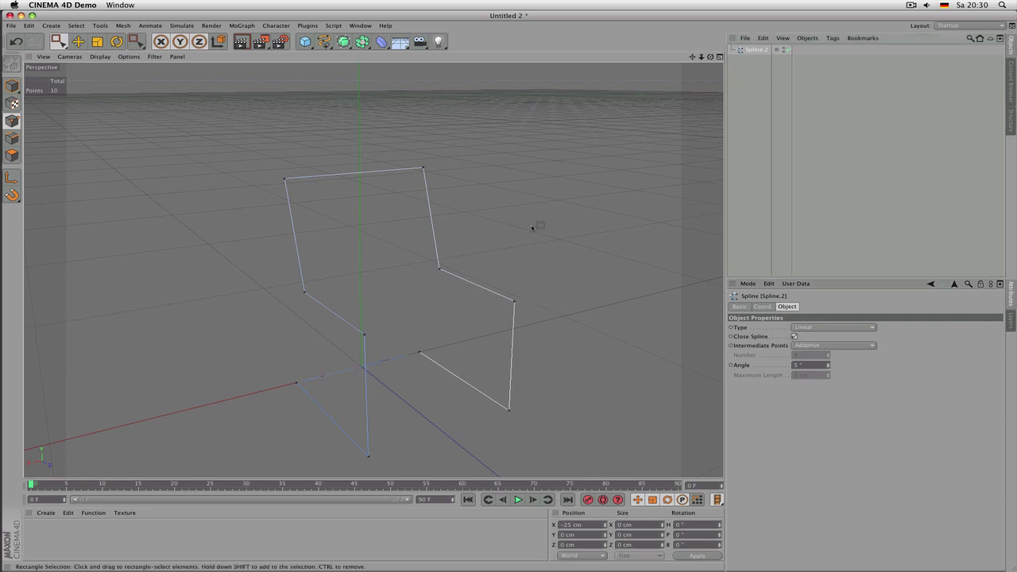
# Step: Select all the spline's points and scale them along X to a width of about 44.9 cm
pyautogui.keyDown('alt'); pyautogui.moveTo(533, 228); pyautogui.dragTo(481, 219); pyautogui.keyUp('alt')
pyautogui.moveTo(193, 138); pyautogui.dragTo(559, 470)
pyautogui.keyDown('alt'); pyautogui.moveTo(535, 416); pyautogui.dragTo(547, 414); pyautogui.keyUp('alt')
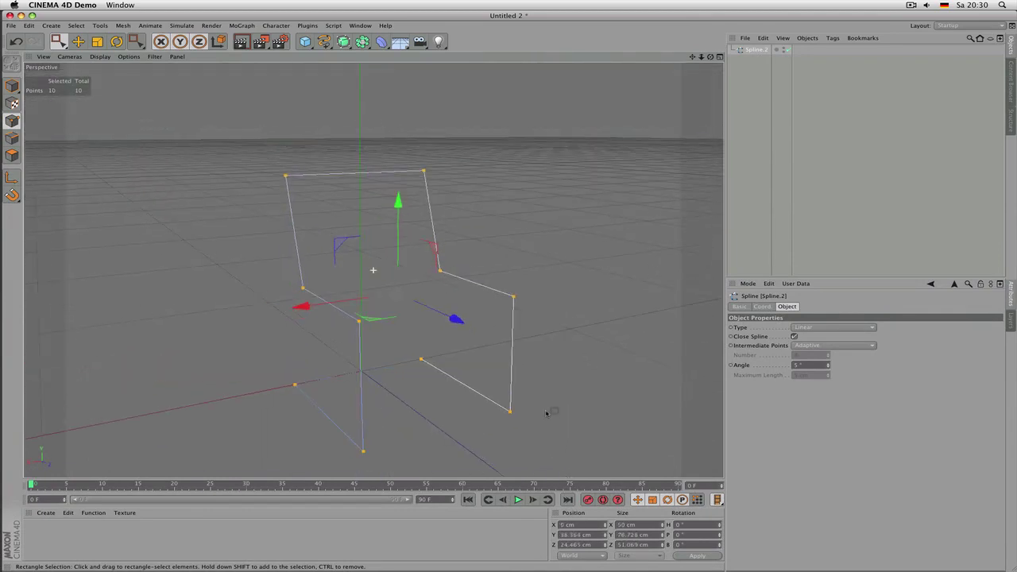
pyautogui.press('t')
pyautogui.moveTo(300, 305); pyautogui.dragTo(325, 349)
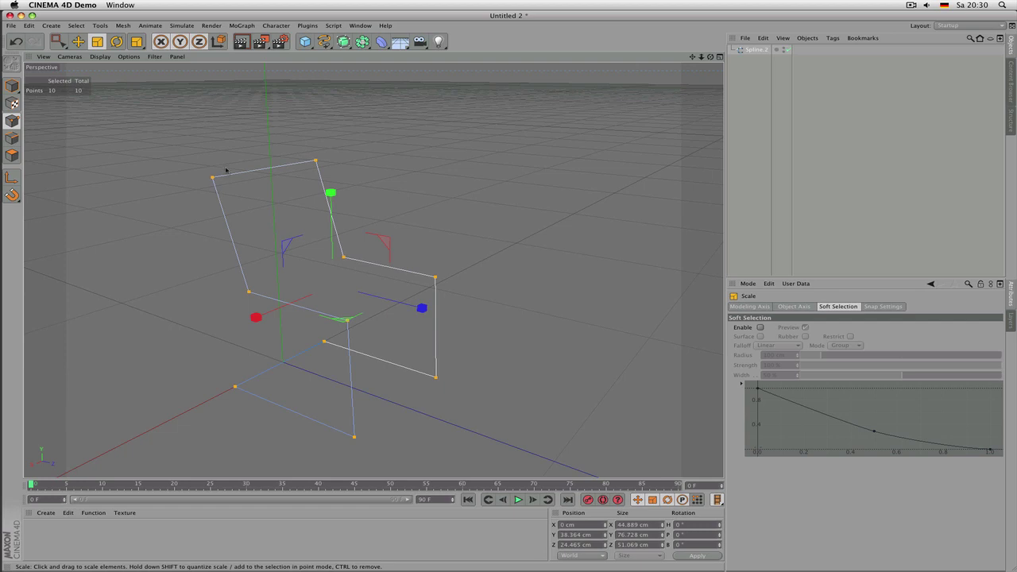
# Step: Round all corners of the spline with Chamfer at a radius of about 4.76 cm, and deselect the points
pyautogui.click(123, 25)
pyautogui.moveTo(142, 87)
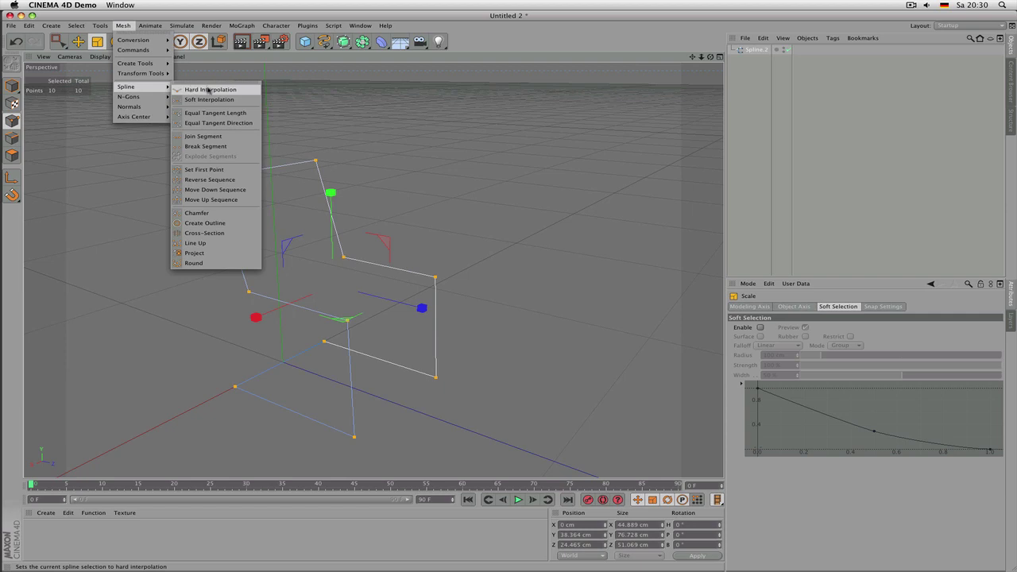
pyautogui.click(218, 212)
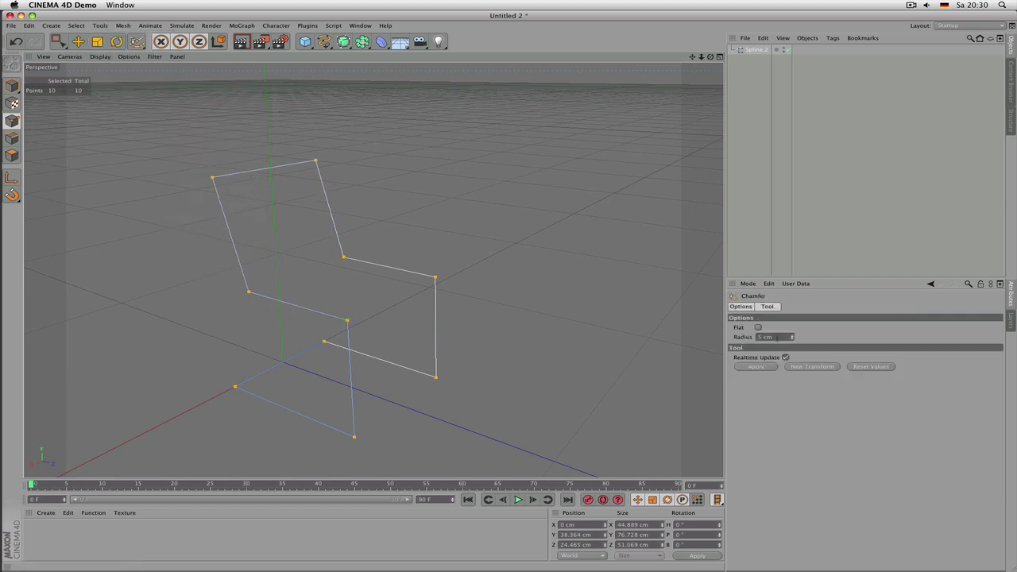
pyautogui.click(293, 137)
pyautogui.moveTo(293, 137); pyautogui.dragTo(331, 136)
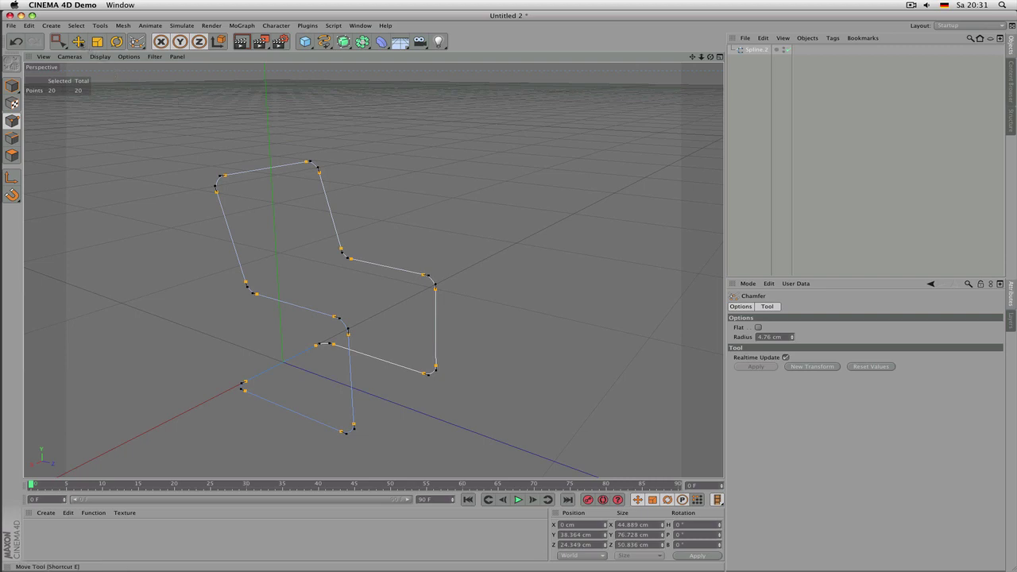
pyautogui.click(78, 41)
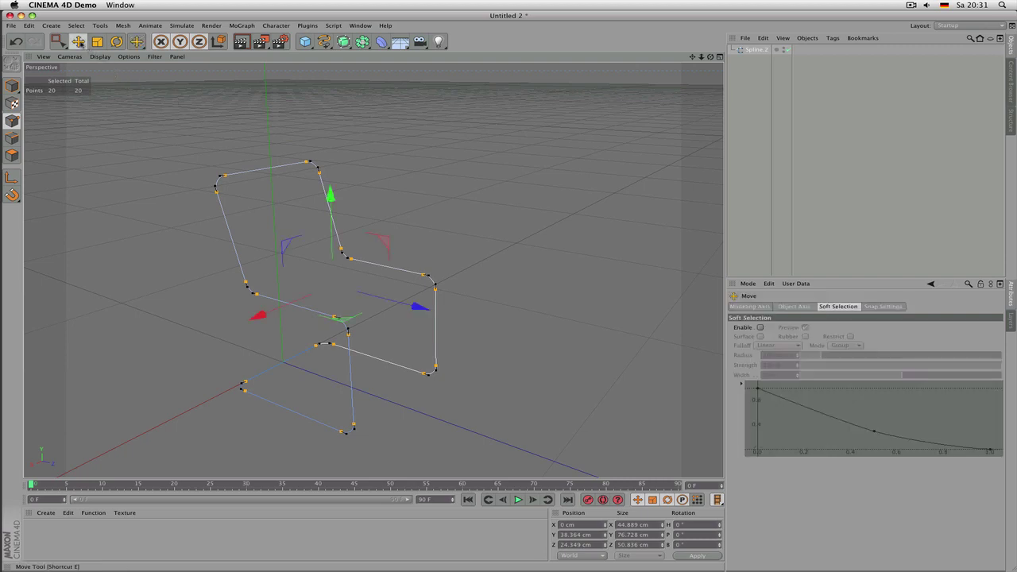
pyautogui.click(370, 198)
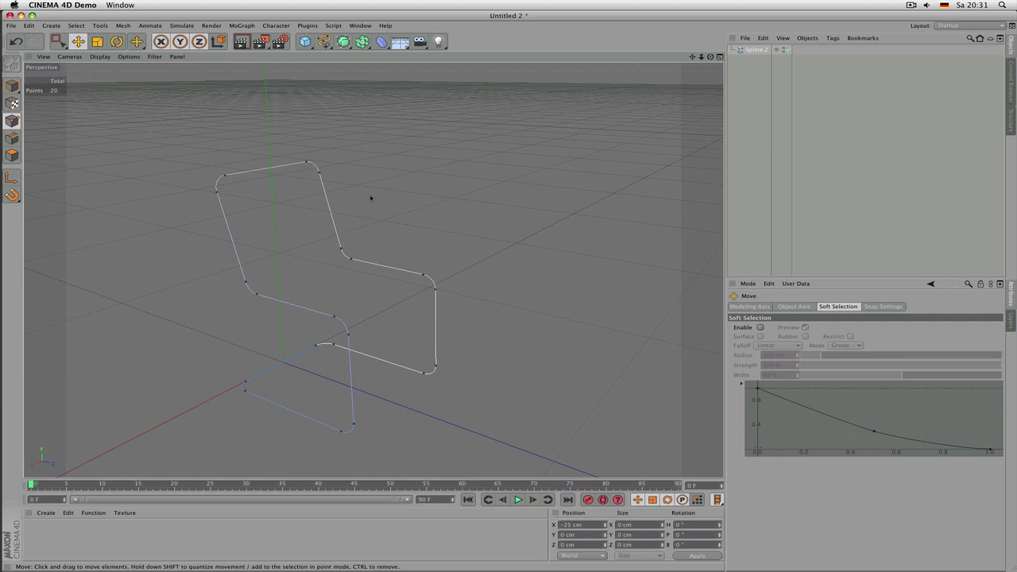
# Step: Create an n-Side spline with a radius of 1.4 cm and 12 sides
pyautogui.keyDown('alt'); pyautogui.moveTo(409, 282); pyautogui.dragTo(361, 237); pyautogui.keyUp('alt')
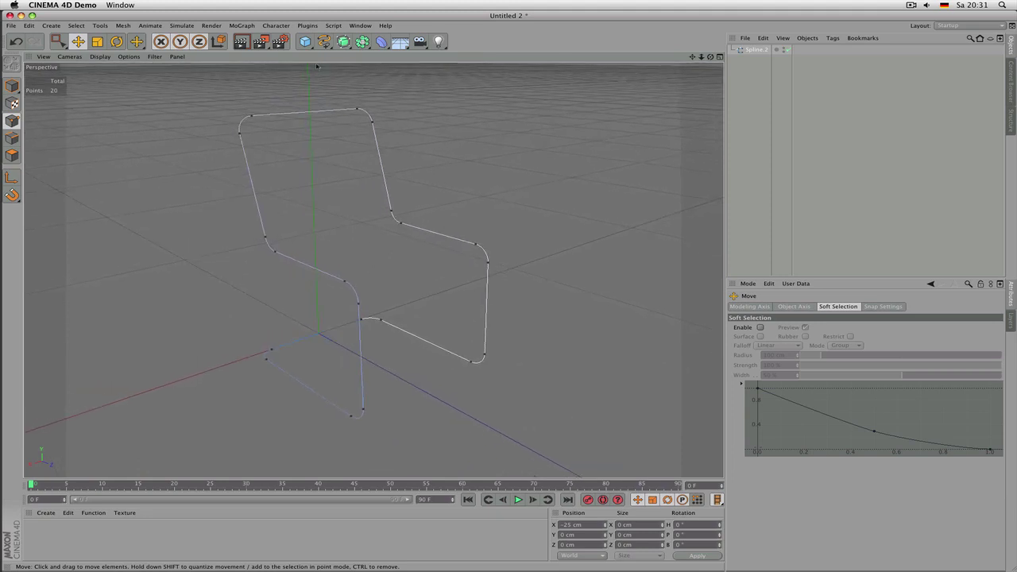
pyautogui.moveTo(324, 41); pyautogui.dragTo(363, 110)
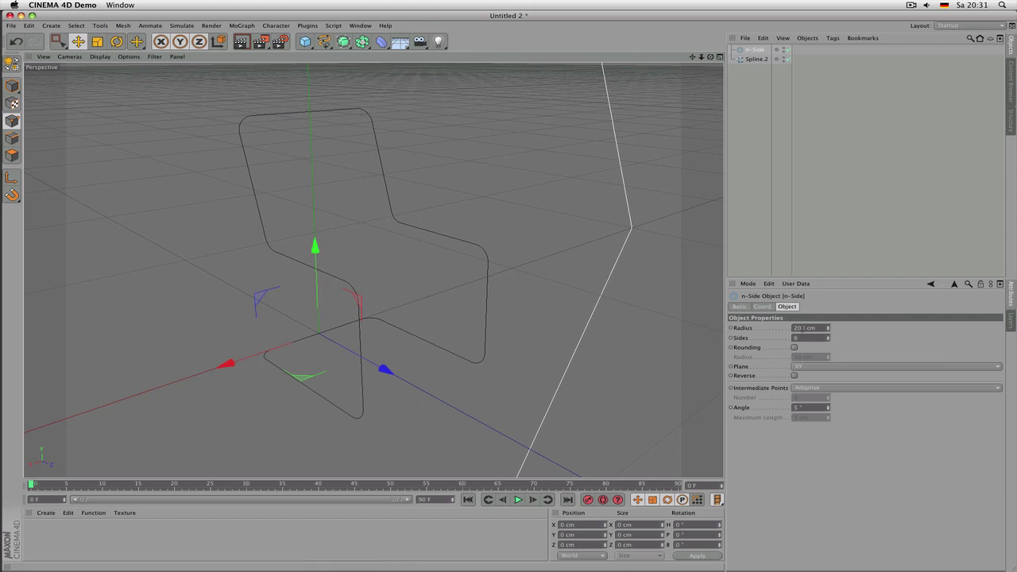
pyautogui.click(804, 327)
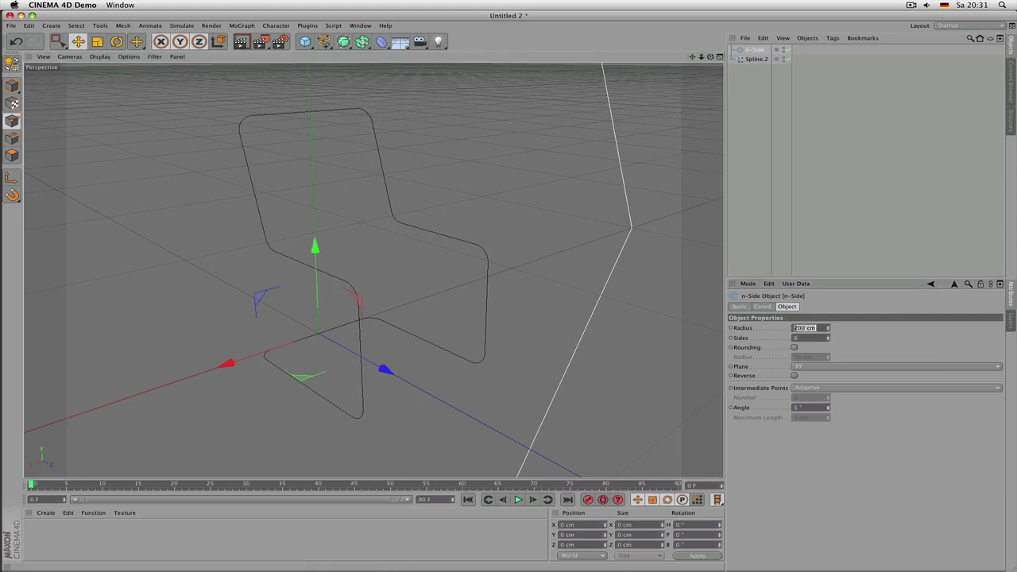
pyautogui.press('BackSpace')
pyautogui.write('24')
pyautogui.press('Return')
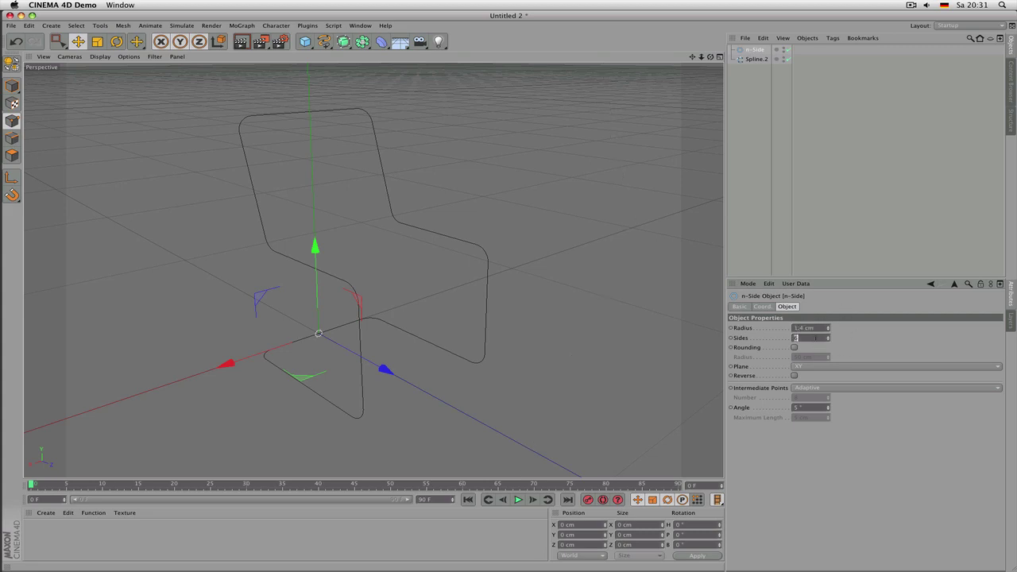
pyautogui.write('12')
# Step: Add a Sweep NURBS and nest beneath it the n-Side, renamed profile, above the chair spline, renamed path
pyautogui.moveTo(343, 41); pyautogui.dragTo(385, 94)
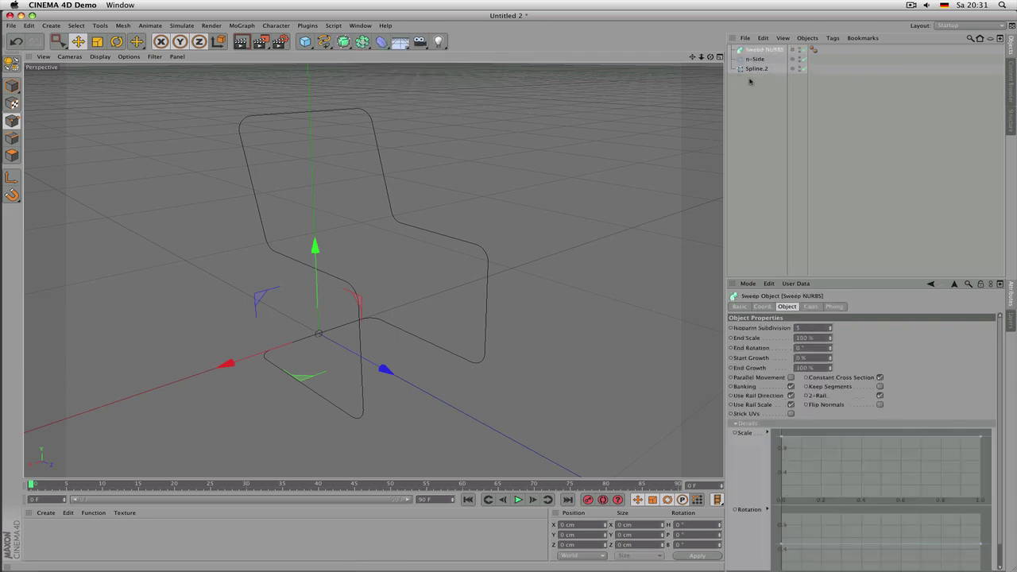
pyautogui.click(754, 69)
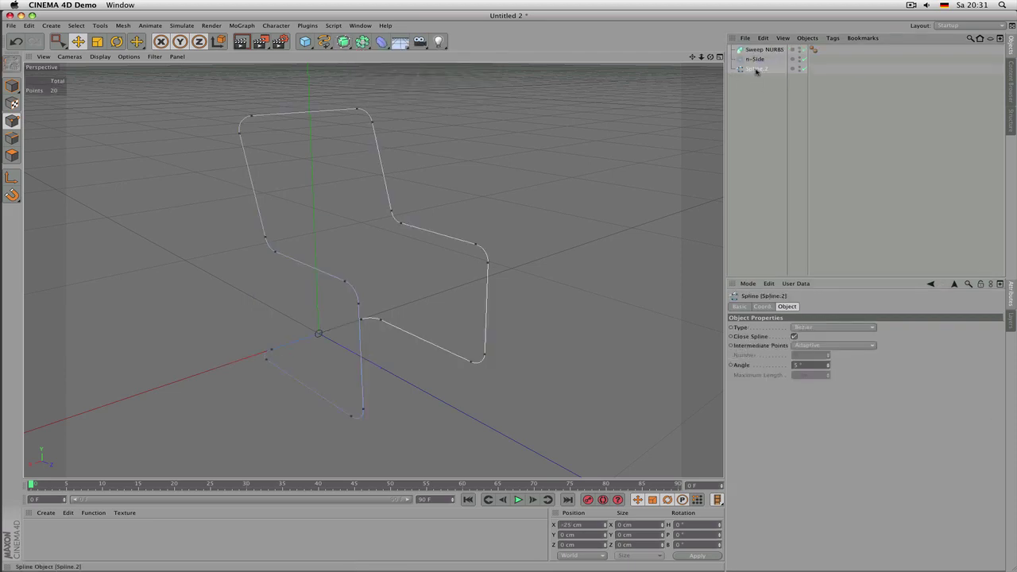
pyautogui.doubleClick(755, 69)
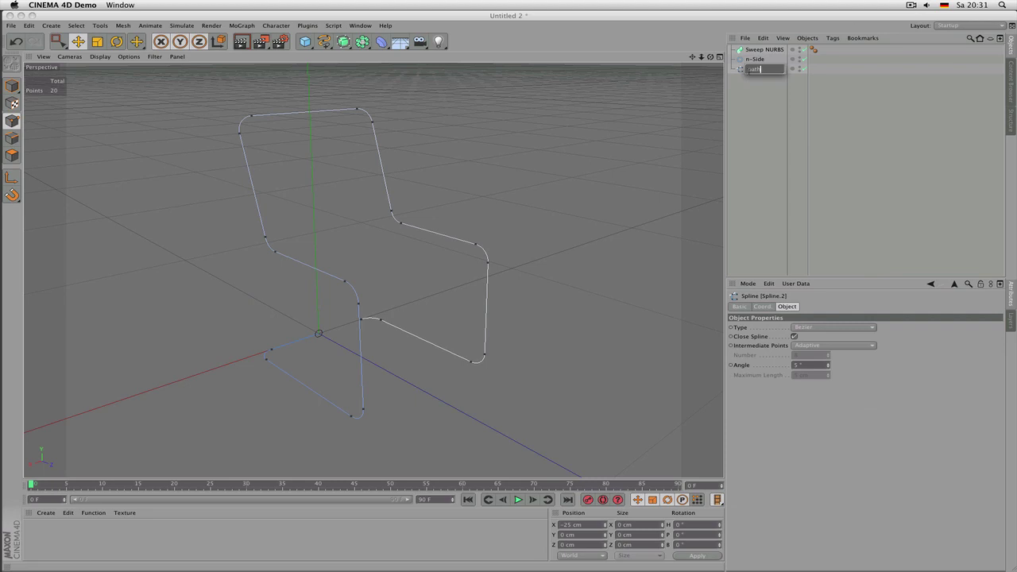
pyautogui.press('Up')
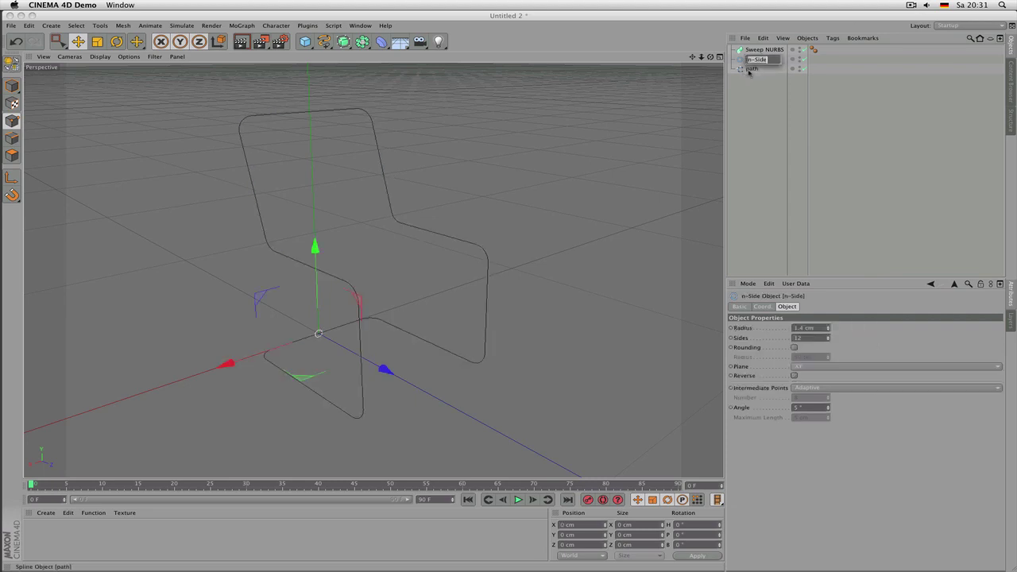
pyautogui.write('profile')
pyautogui.moveTo(768, 95); pyautogui.dragTo(755, 51)
# Step: Scale the profile spline down to make the chair frame's tube thinner
pyautogui.click(761, 59)
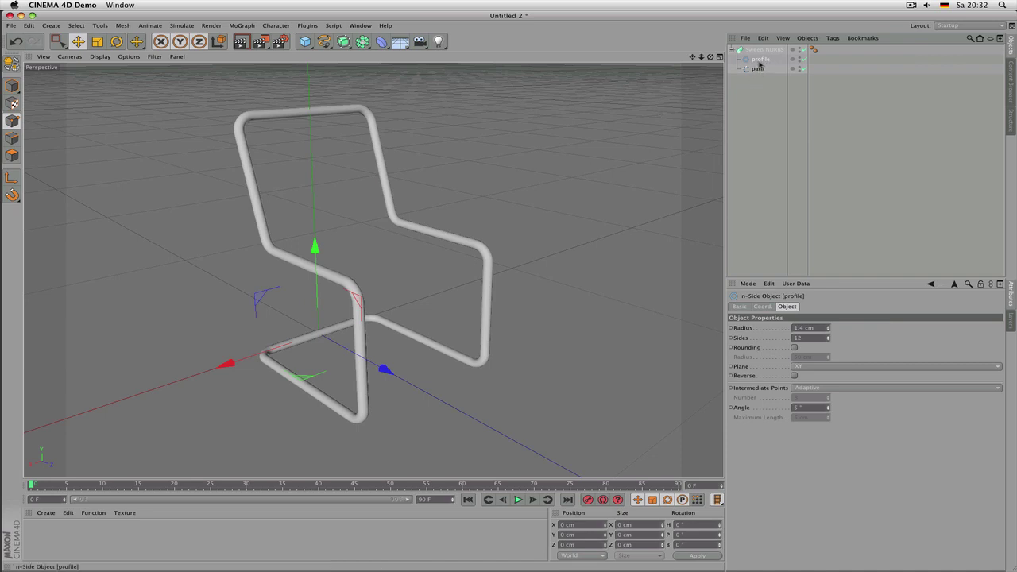
pyautogui.press('t')
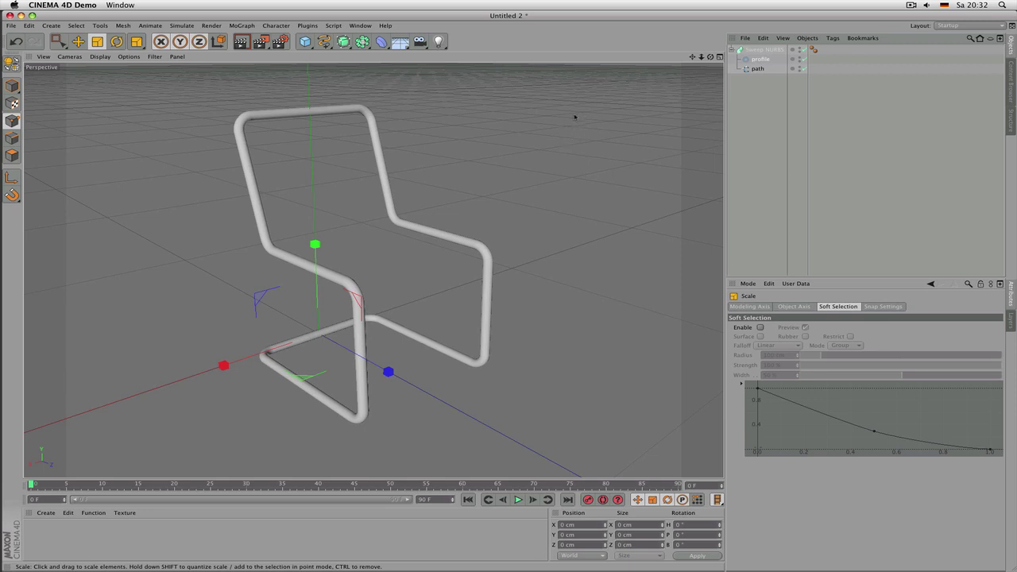
pyautogui.moveTo(591, 122); pyautogui.dragTo(481, 199)
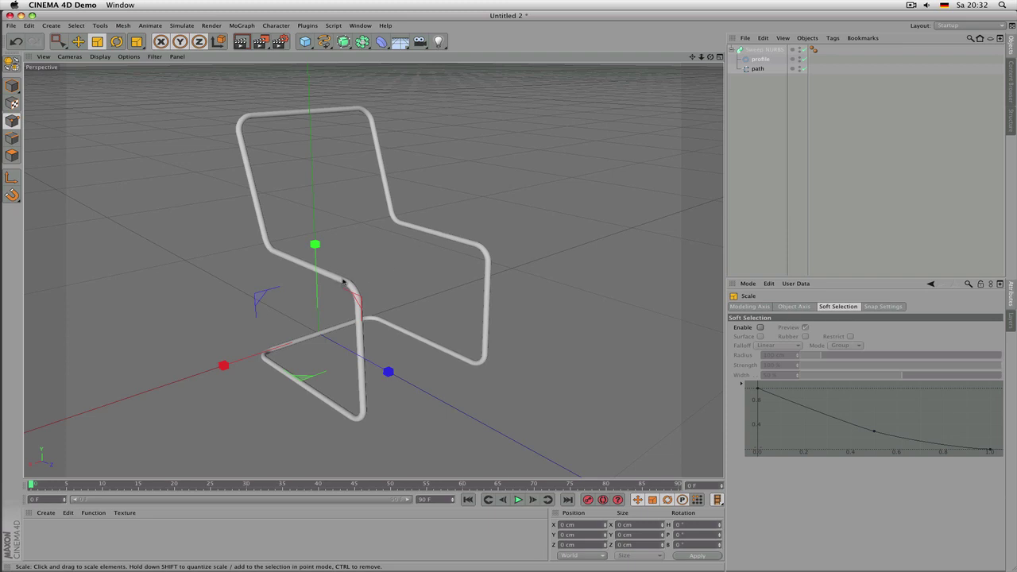
# Step: Show all four views and set the Front view's display to Wireframe to examine the tube's mesh up close
pyautogui.middleClick(433, 241)
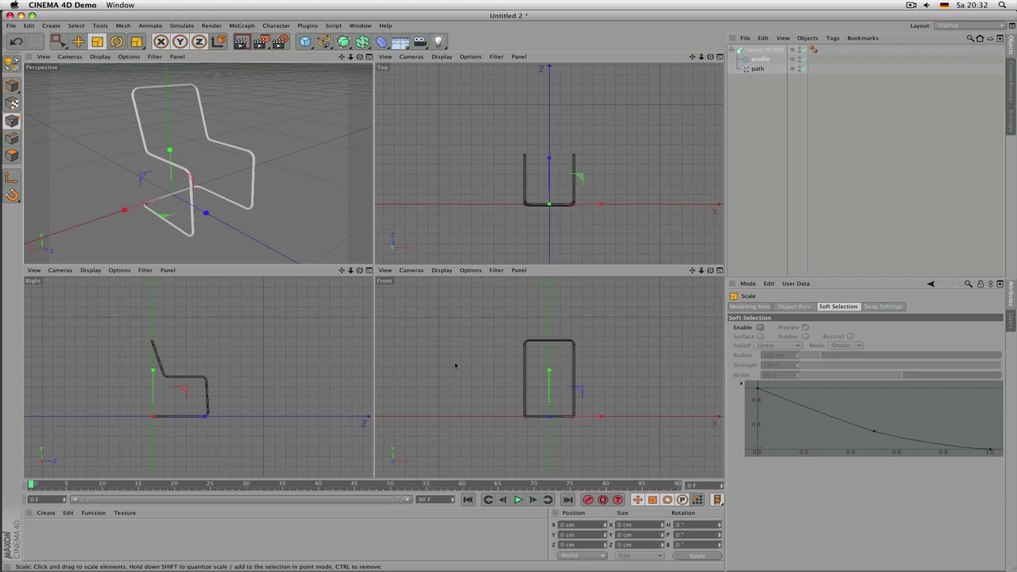
pyautogui.scroll(4, 569, 367)
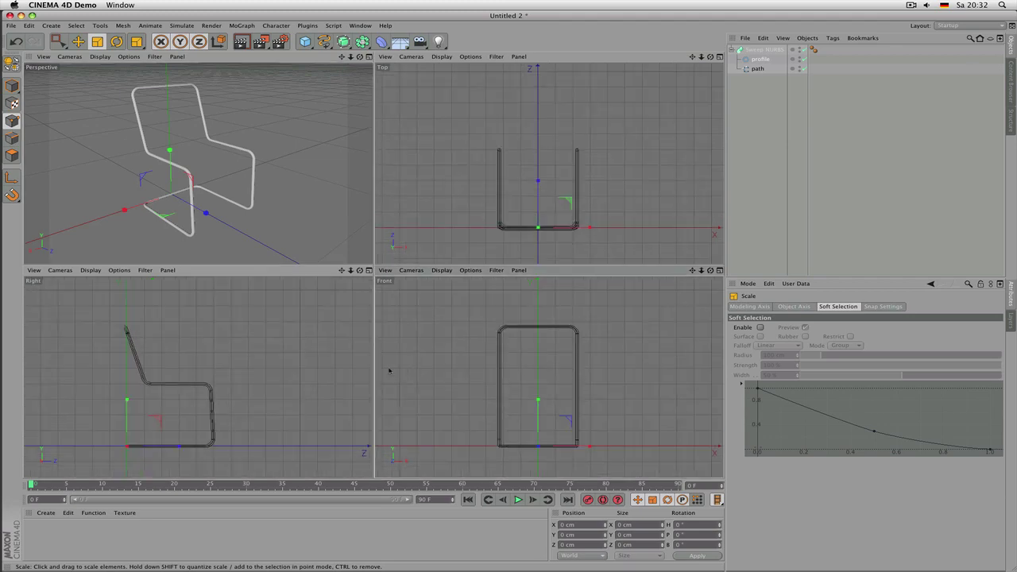
pyautogui.scroll(2, 499, 390)
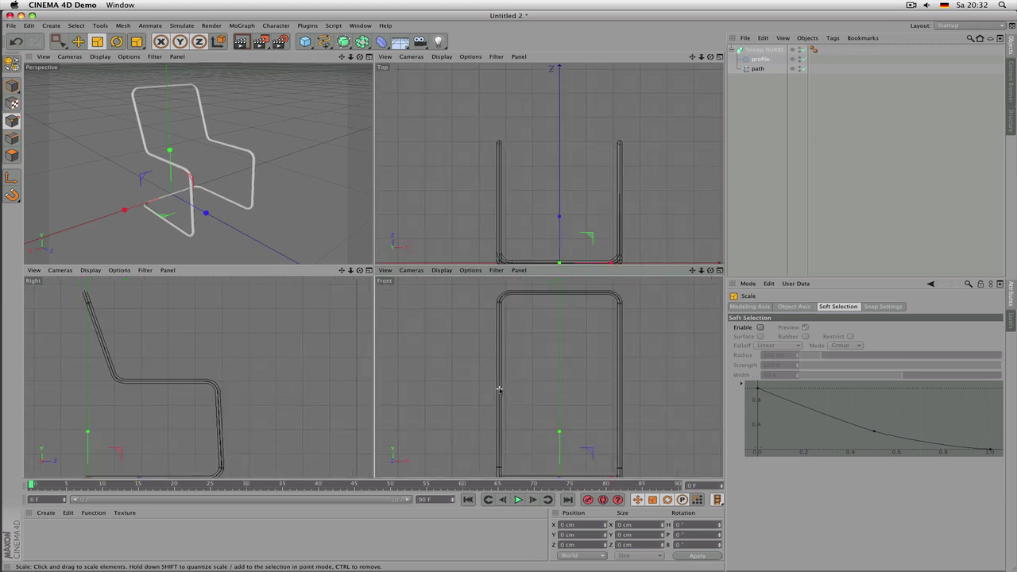
pyautogui.click(442, 270)
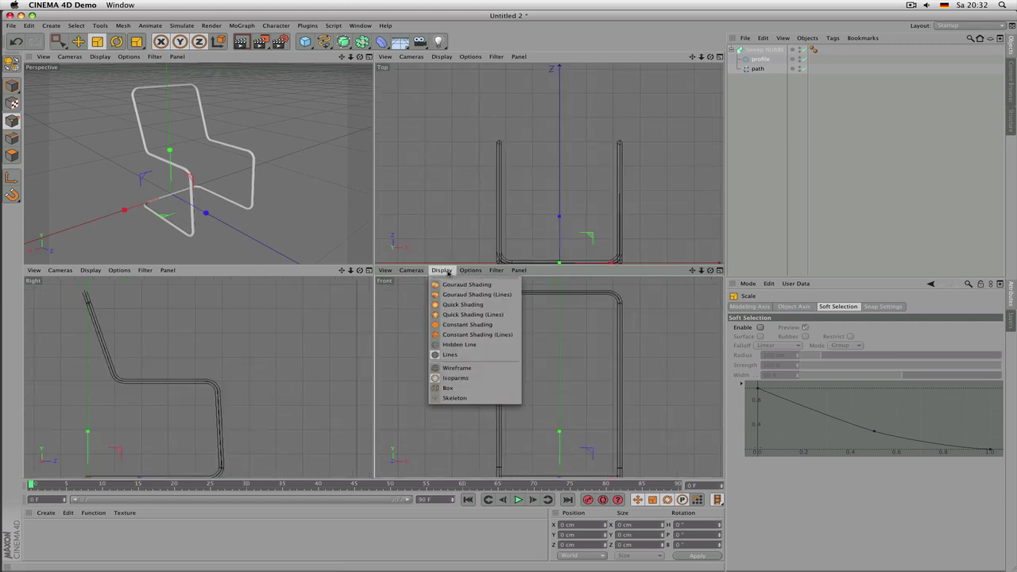
pyautogui.click(468, 368)
pyautogui.scroll(3, 533, 395)
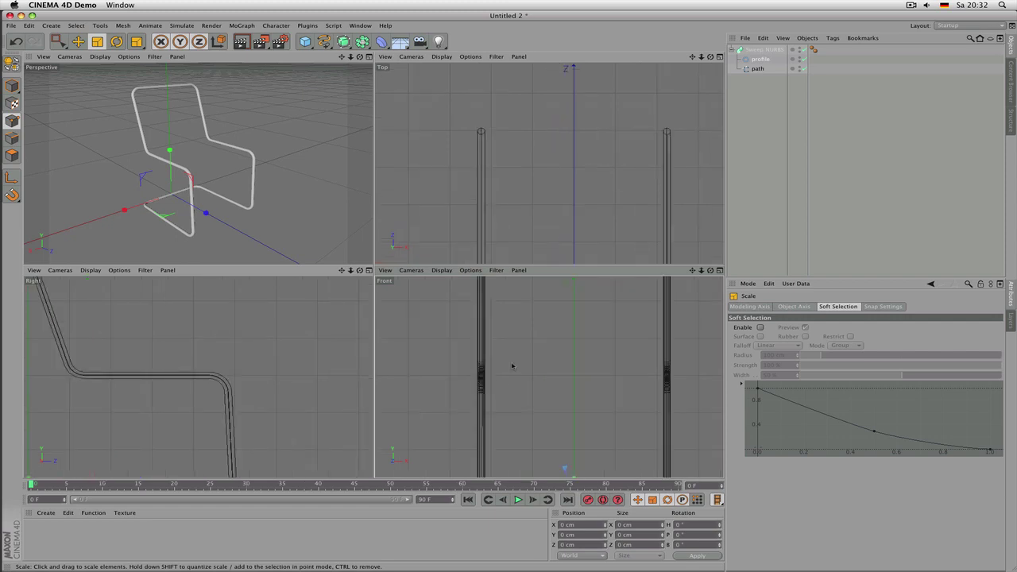
pyautogui.middleClick(510, 365)
pyautogui.middleClick(457, 331)
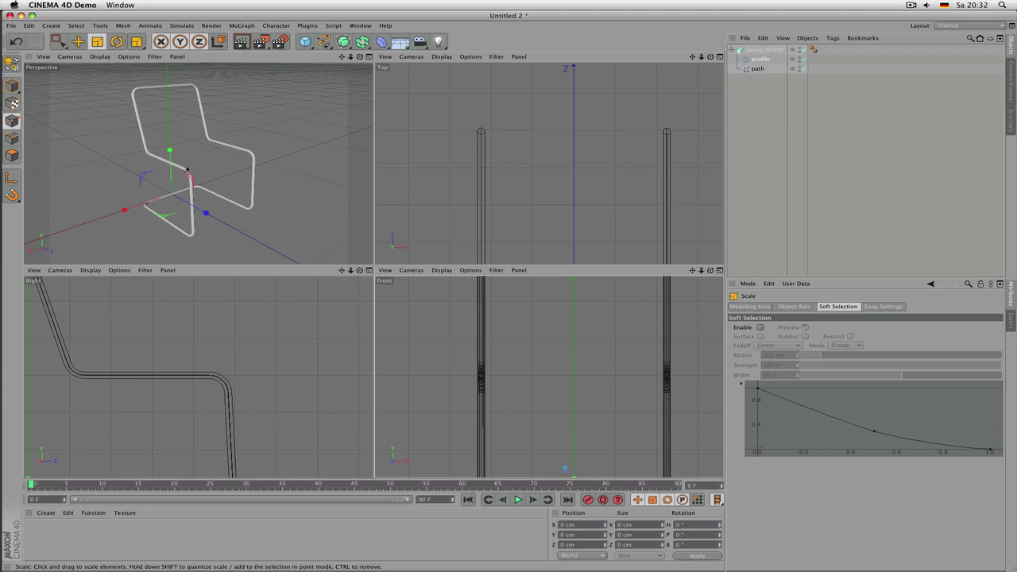
# Step: Display the Front view in Wireframe and maximize it with the chair's two side tubes in frame
pyautogui.click(472, 270)
pyautogui.moveTo(447, 270)
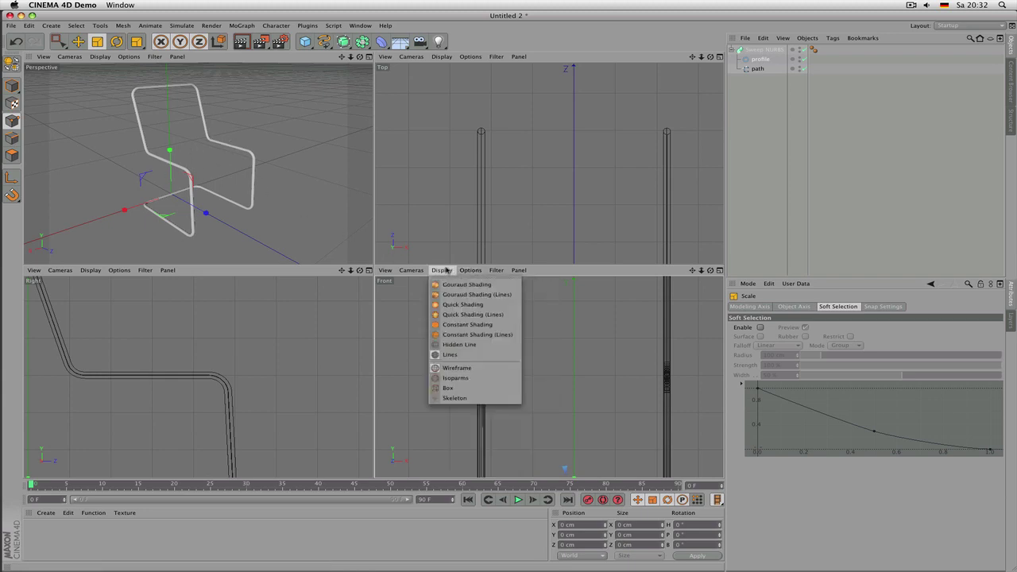
pyautogui.click(467, 368)
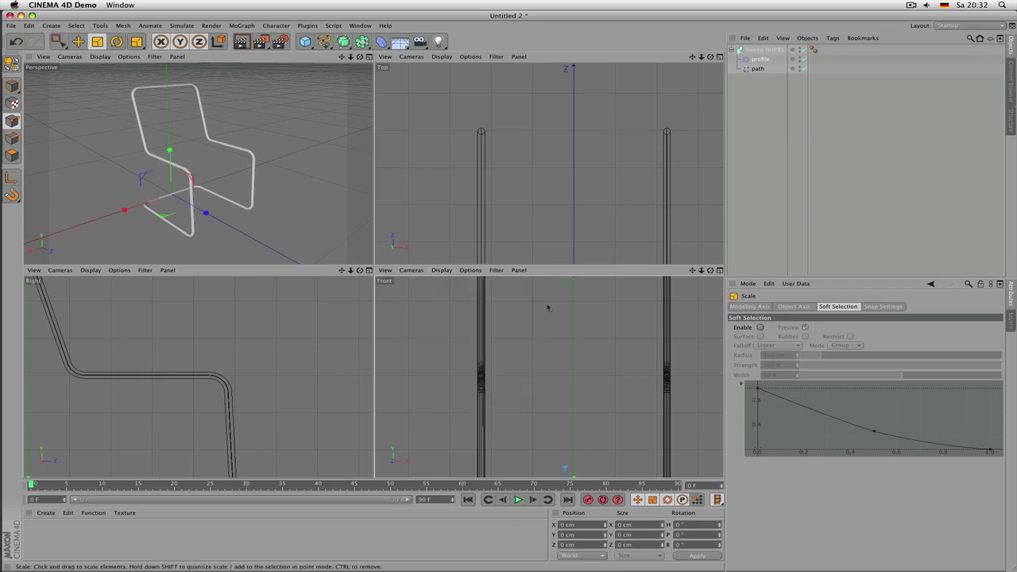
pyautogui.middleClick(547, 306)
pyautogui.scroll(-3, 497, 303)
pyautogui.scroll(2, 496, 302)
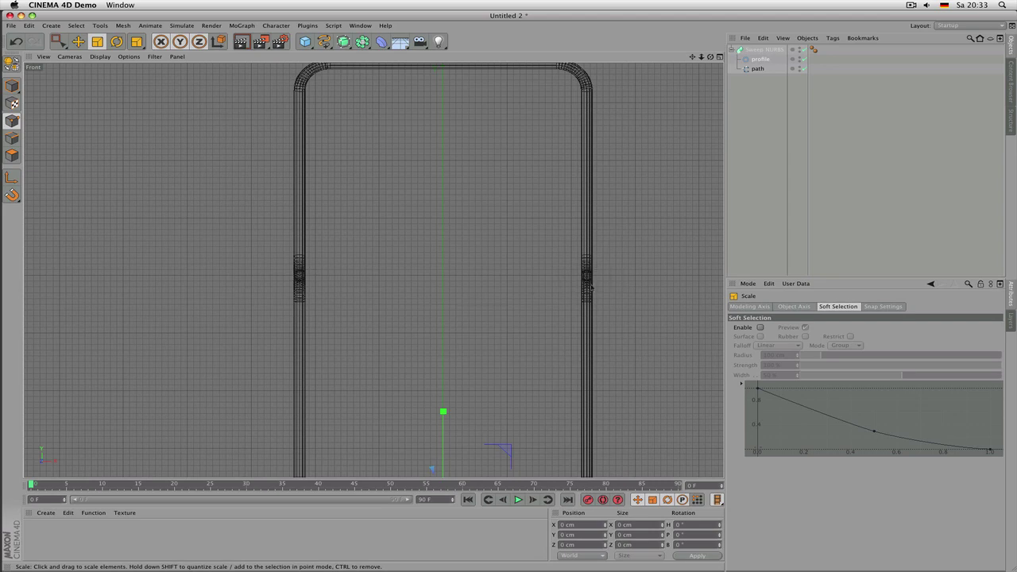
# Step: Start a Cubic spline in the Front view with five points hooking around the chair frame's left side tube
pyautogui.click(324, 41)
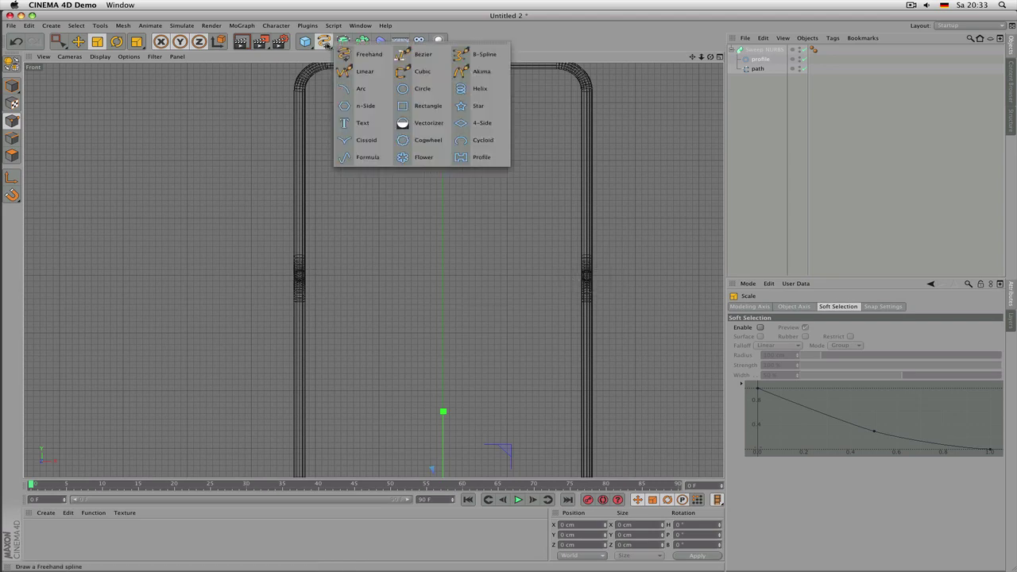
pyautogui.click(423, 71)
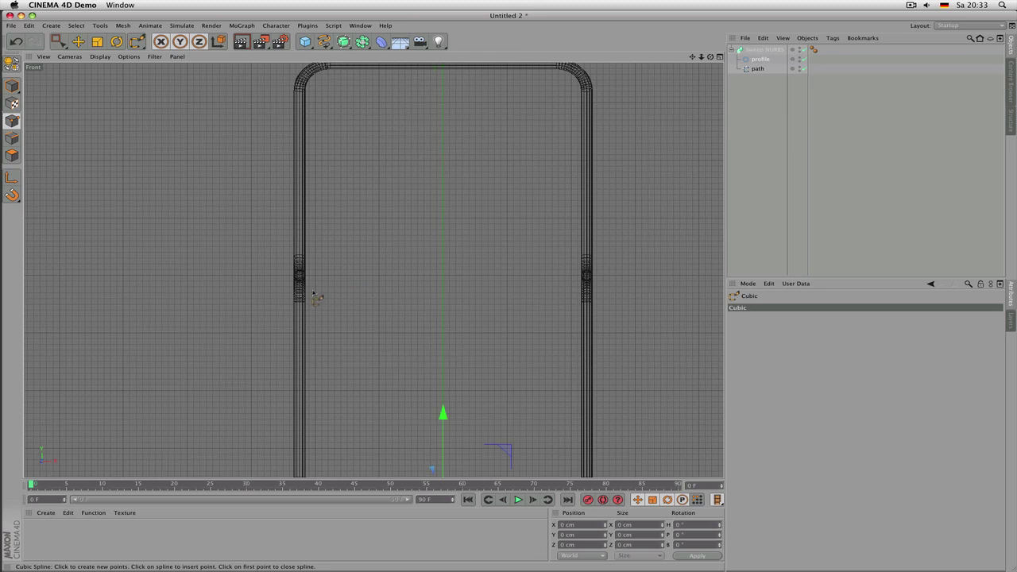
pyautogui.click(310, 286)
pyautogui.click(294, 290)
pyautogui.click(275, 272)
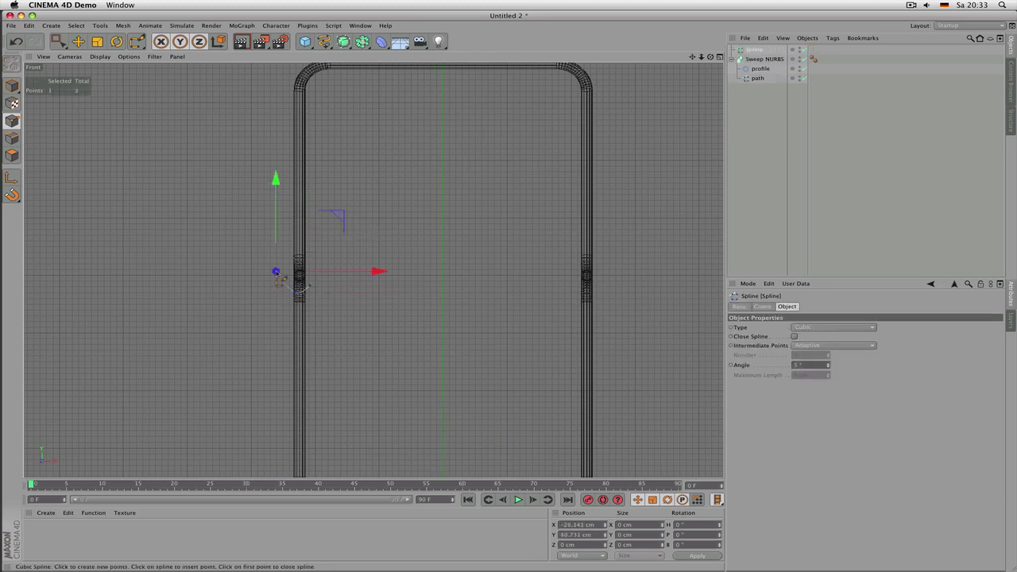
pyautogui.click(298, 256)
pyautogui.click(317, 273)
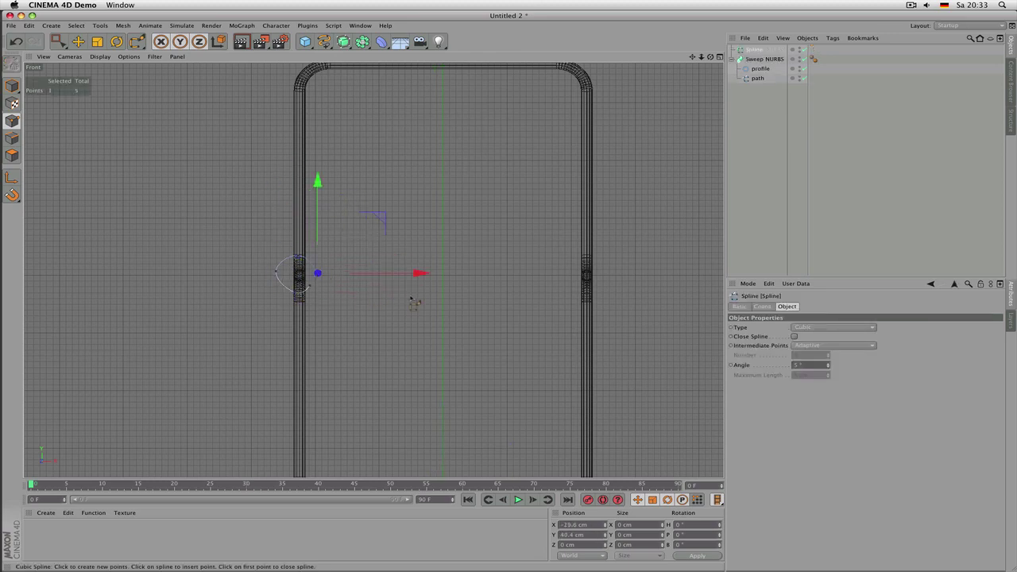
# Step: Continue the spline in a slight sag across the seat and hook it around the right side tube, using six more points
pyautogui.click(444, 284)
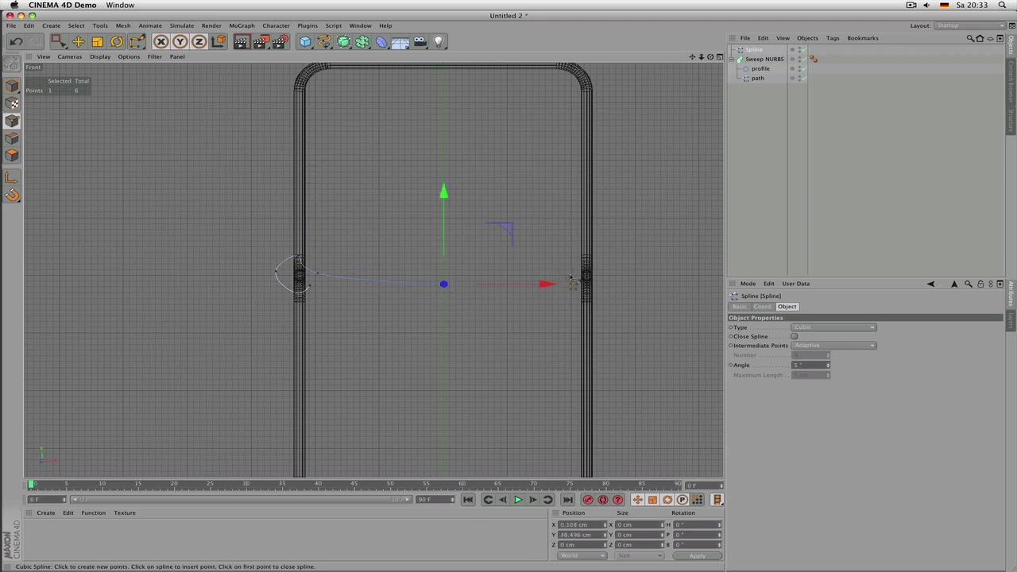
pyautogui.click(572, 276)
pyautogui.click(589, 275)
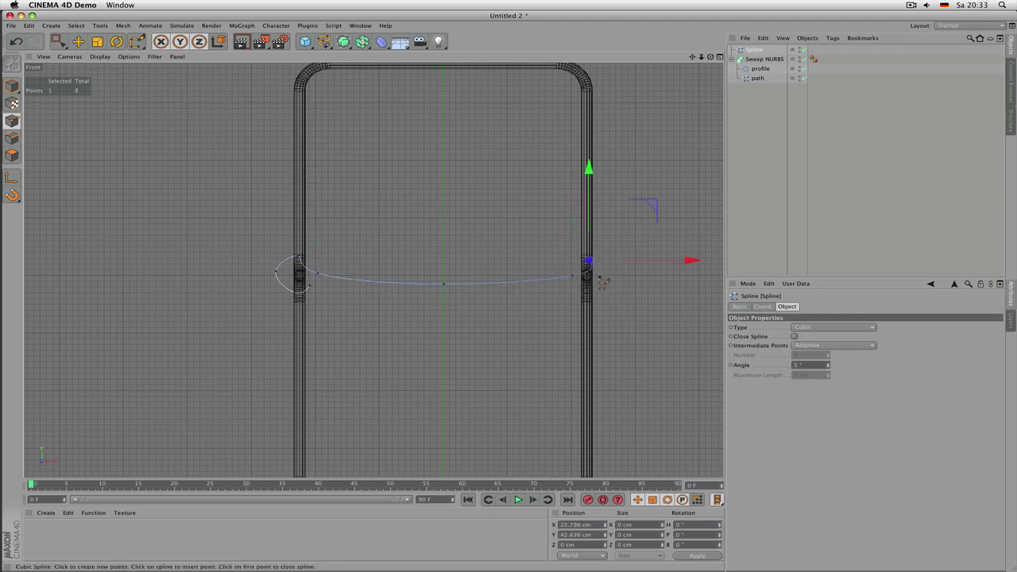
pyautogui.click(601, 275)
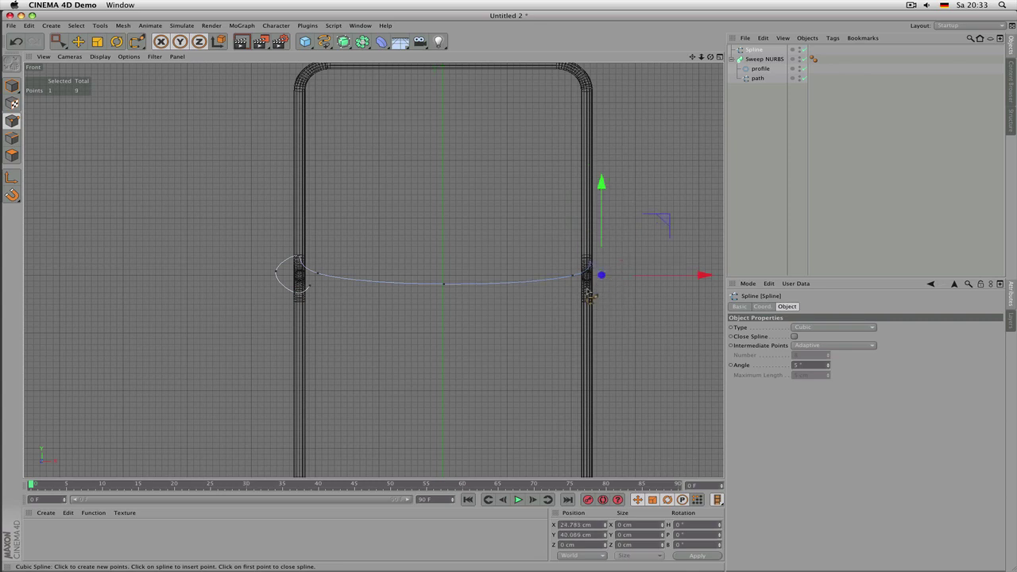
pyautogui.click(589, 289)
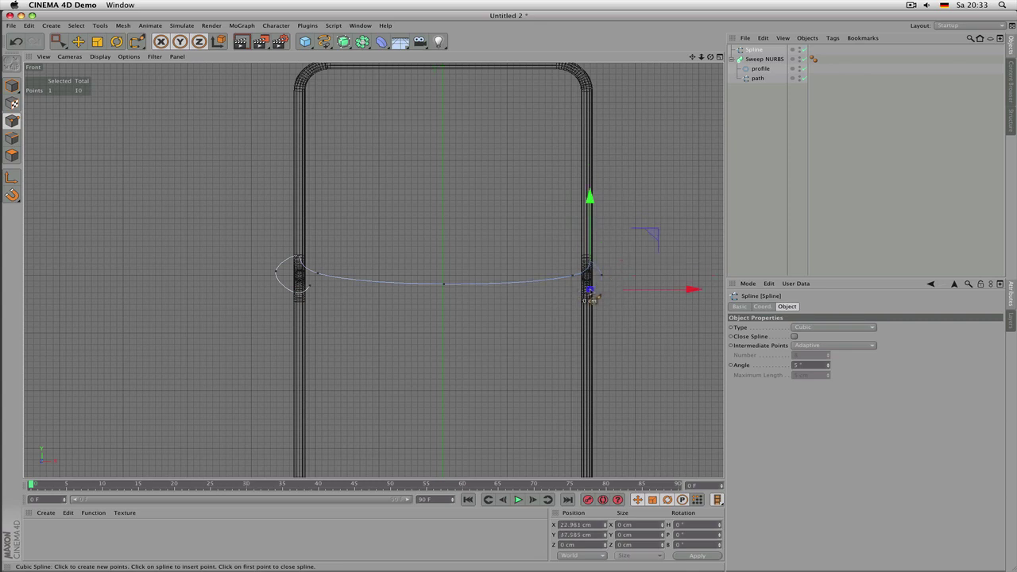
pyautogui.click(570, 285)
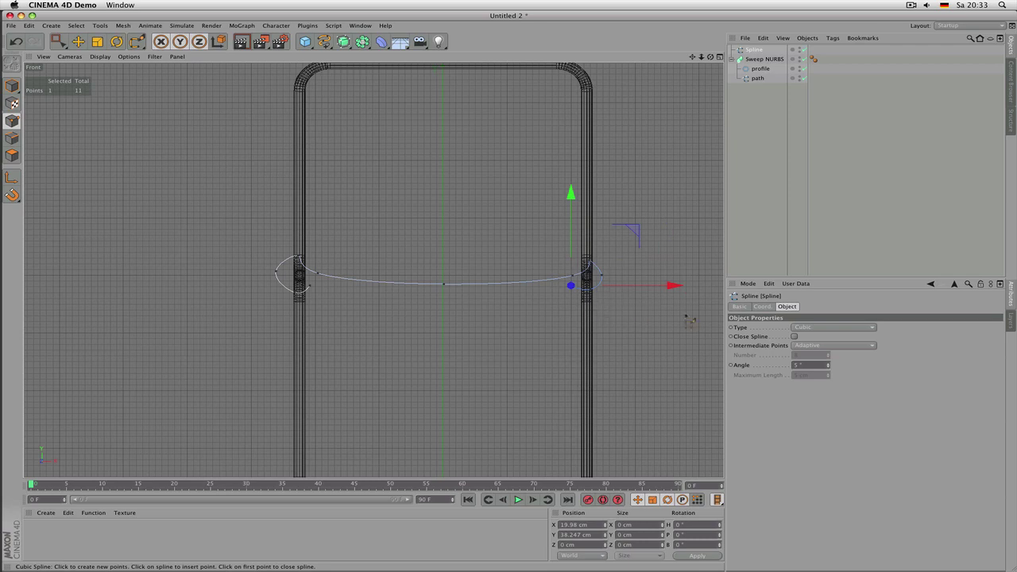
# Step: Try the Akima type on the seat spline and set its type to B-Spline
pyautogui.click(816, 331)
pyautogui.click(818, 356)
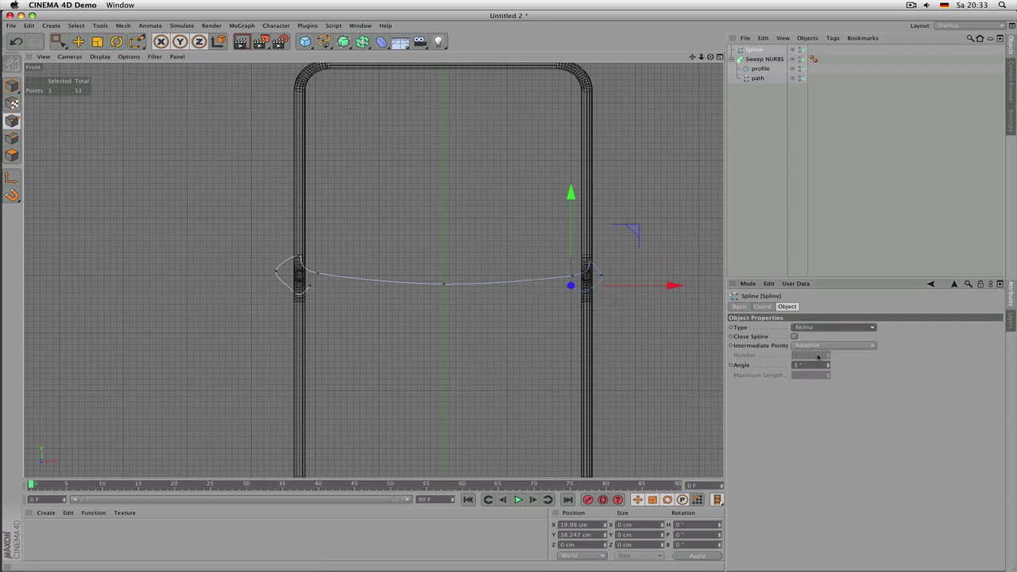
pyautogui.click(817, 330)
pyautogui.click(819, 367)
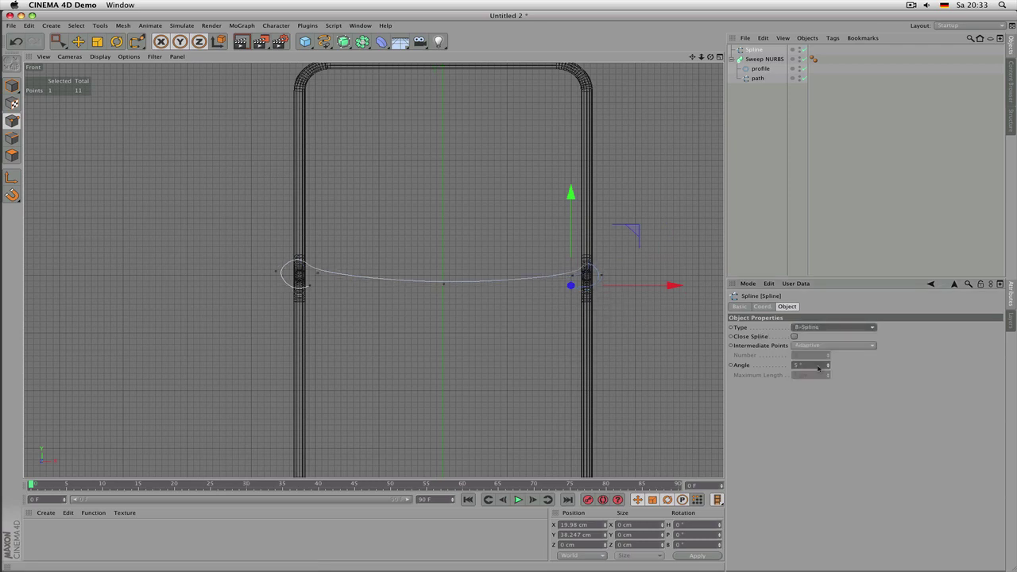
# Step: Select all points of the seat spline and give it a thin thickness with Create Outline
pyautogui.scroll(2, 501, 265)
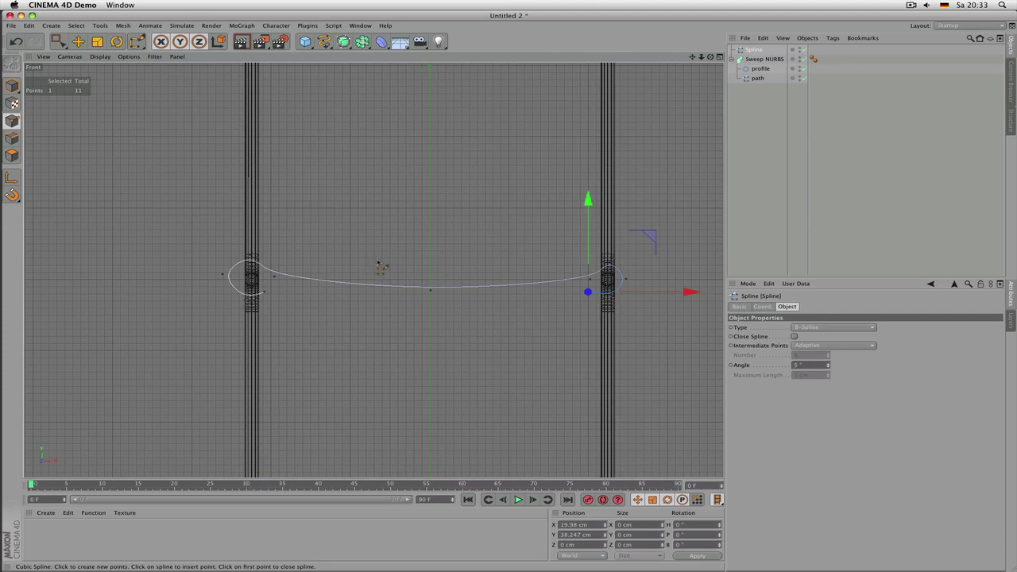
pyautogui.press('super+a')
pyautogui.press('t')
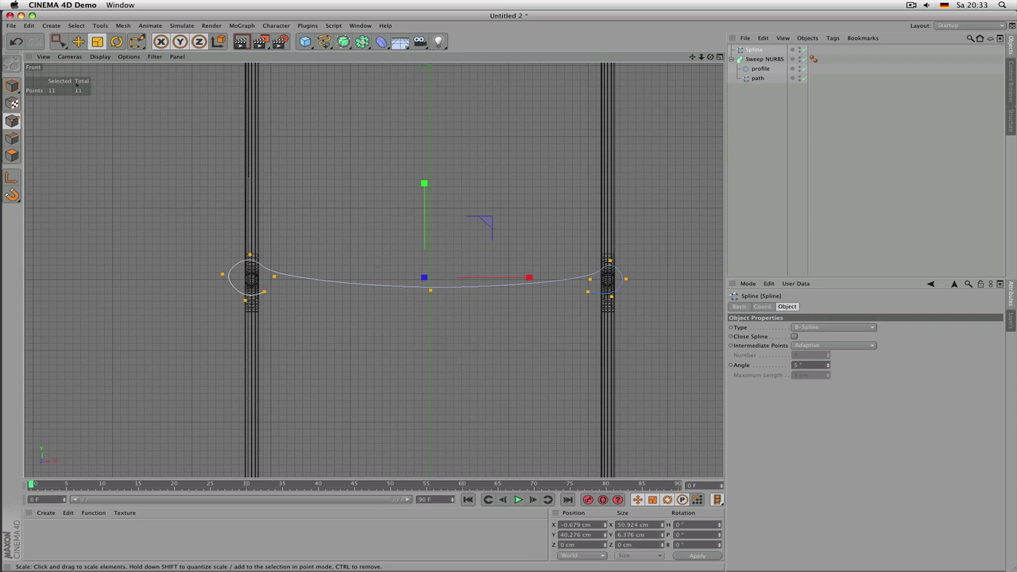
pyautogui.click(123, 27)
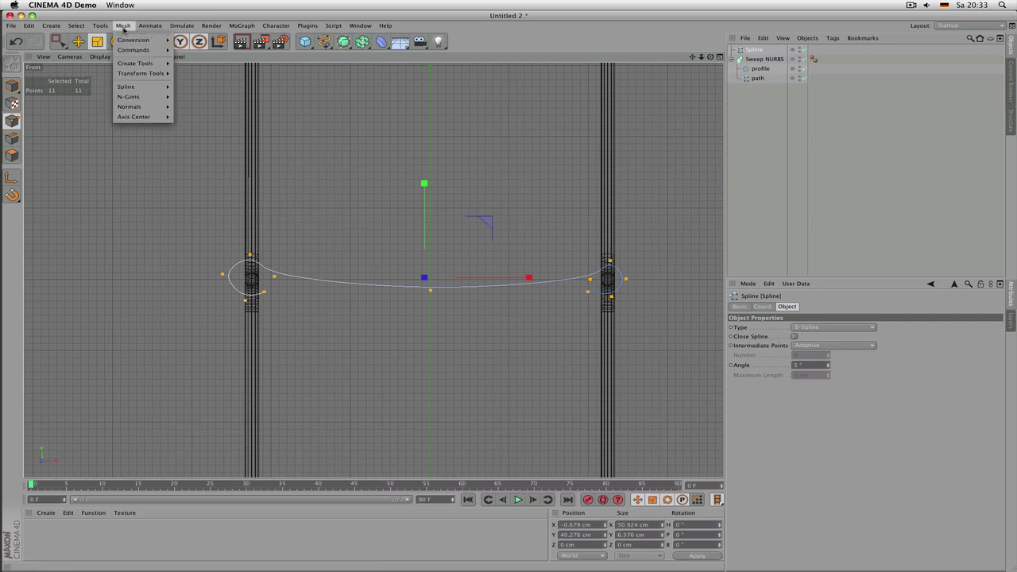
pyautogui.moveTo(128, 86)
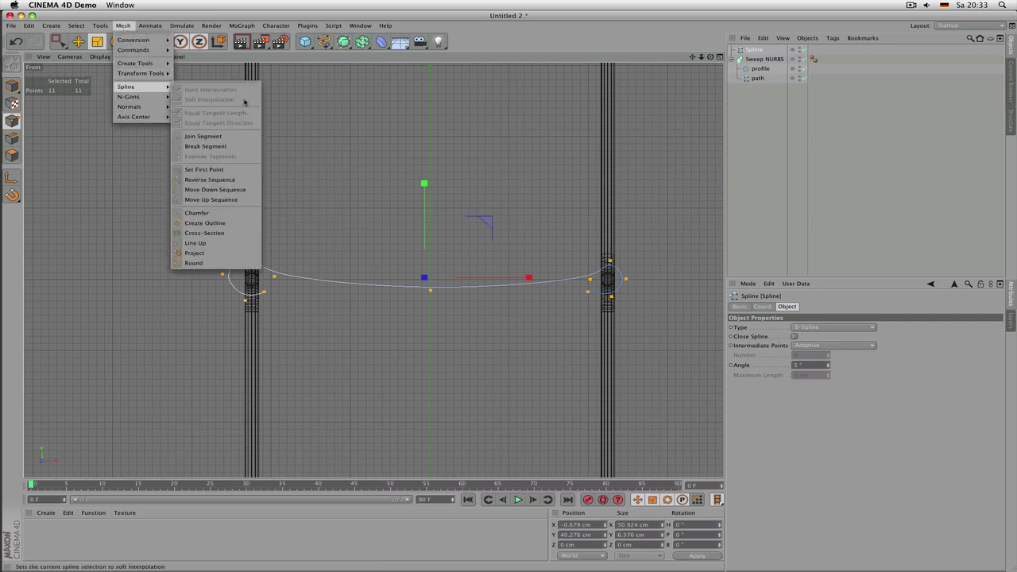
pyautogui.click(221, 223)
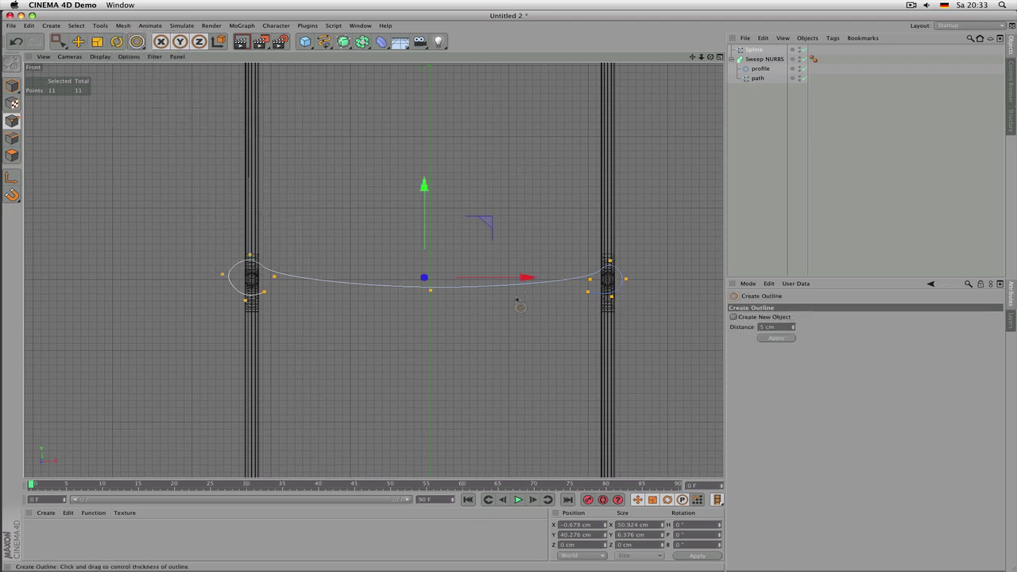
pyautogui.moveTo(262, 204)
pyautogui.mouseDown()
pyautogui.moveTo(278, 204)
pyautogui.moveTo(250, 205)
pyautogui.mouseUp()
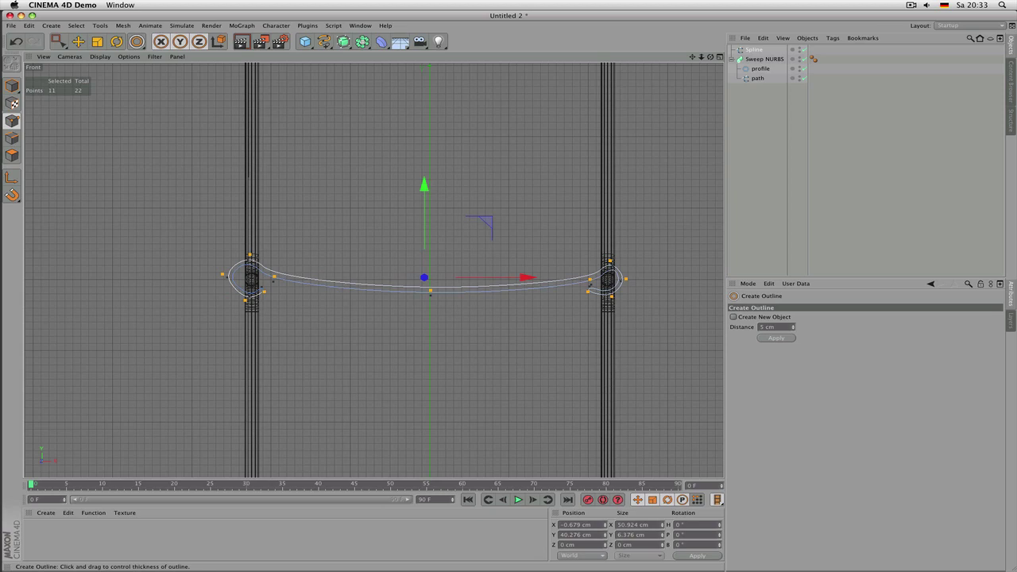
# Step: Center the seat spline's axis on its points and move the spline along Z to about 14.2 cm, at the frame's backrest bend
pyautogui.middleClick(288, 215)
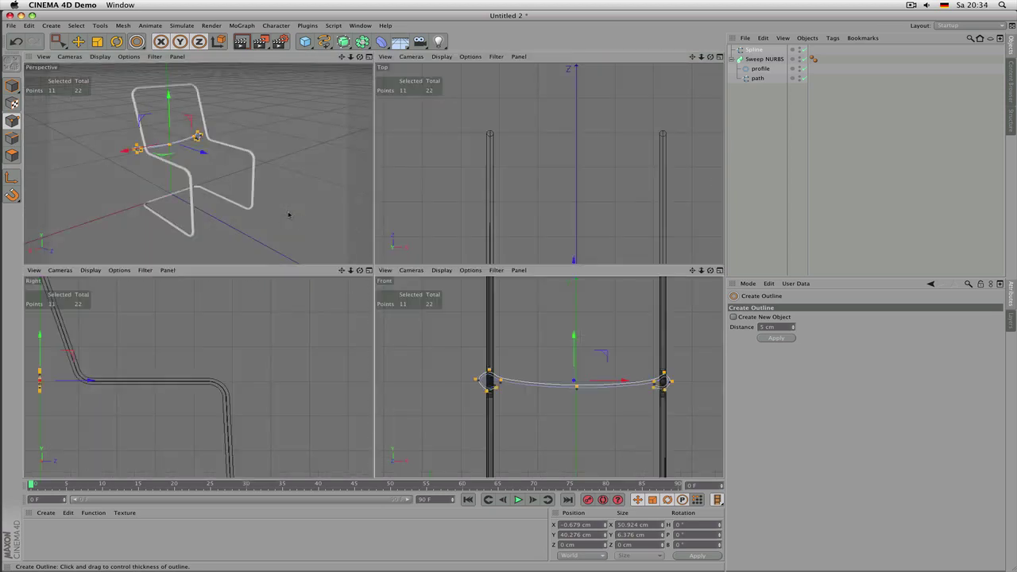
pyautogui.middleClick(286, 216)
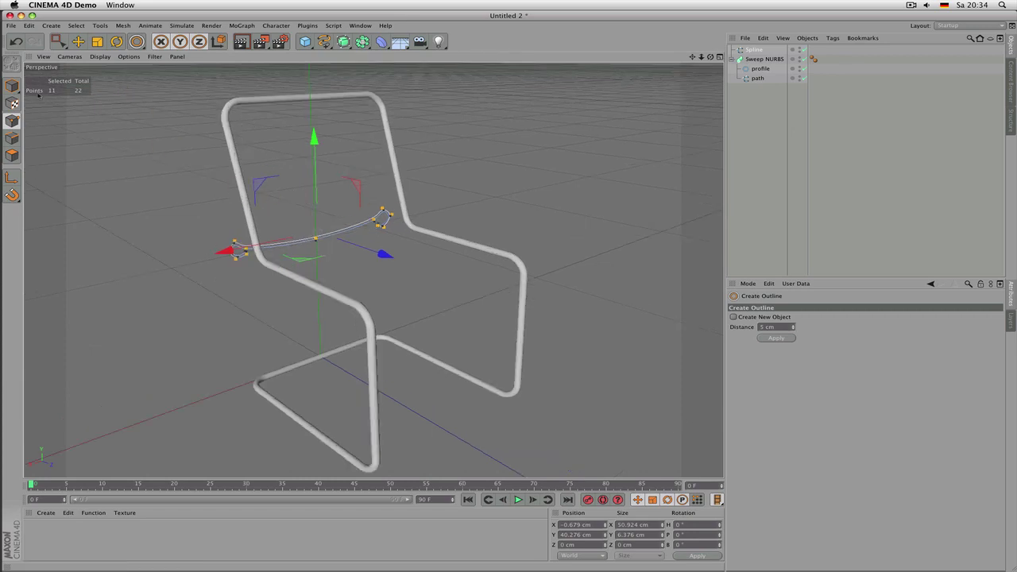
pyautogui.click(12, 85)
pyautogui.click(78, 42)
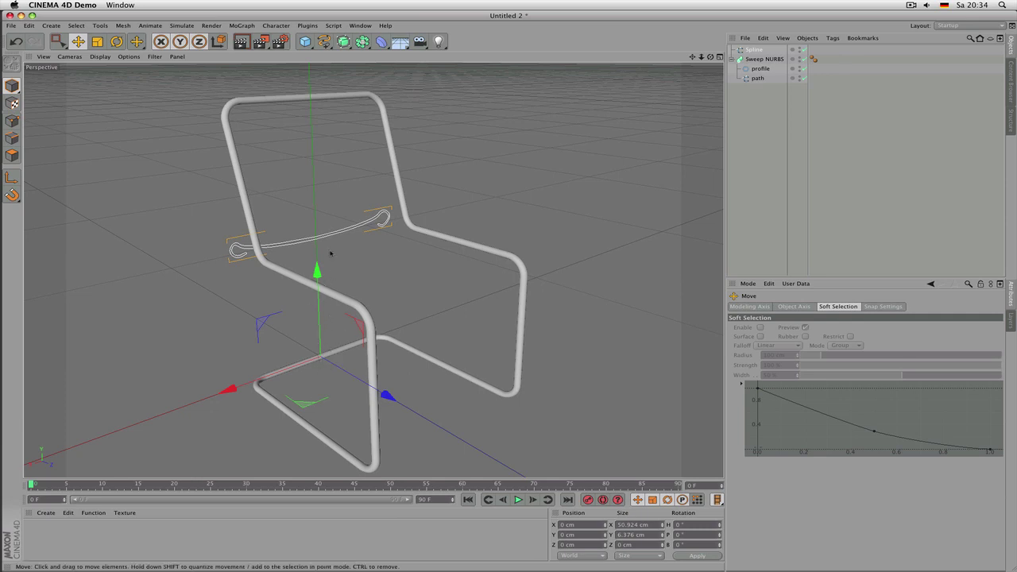
pyautogui.click(126, 26)
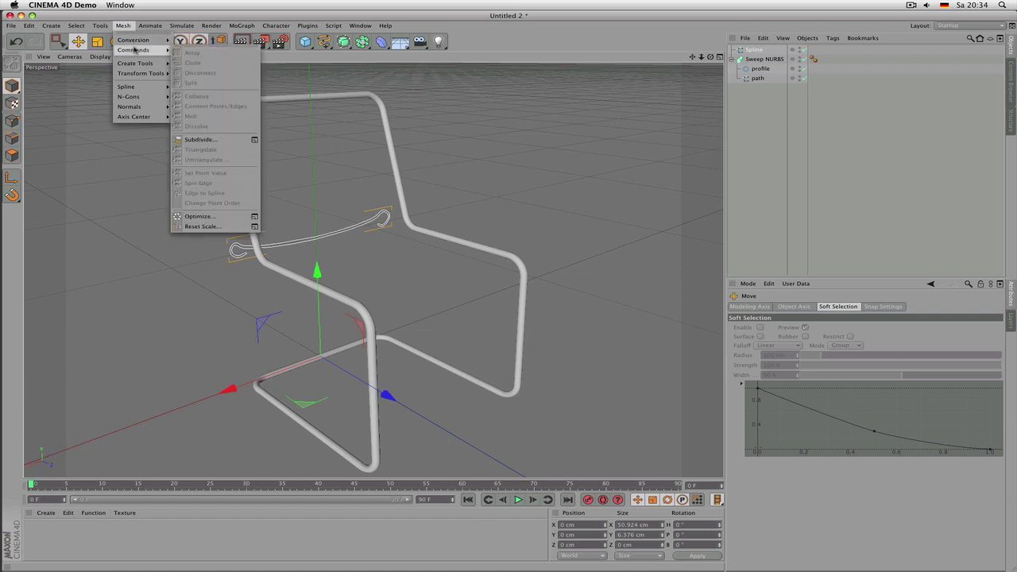
pyautogui.moveTo(140, 76)
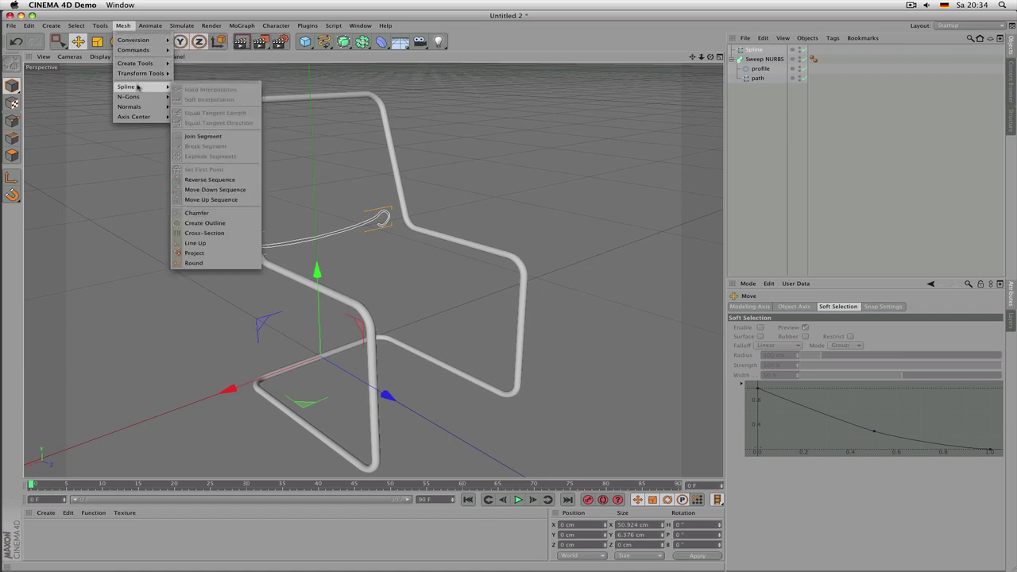
pyautogui.moveTo(101, 26)
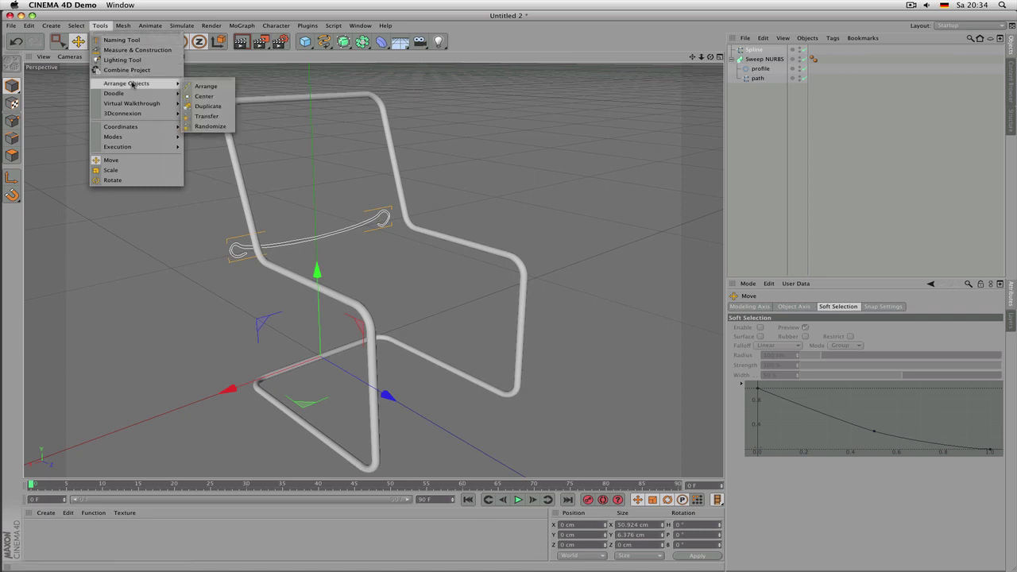
pyautogui.moveTo(132, 128)
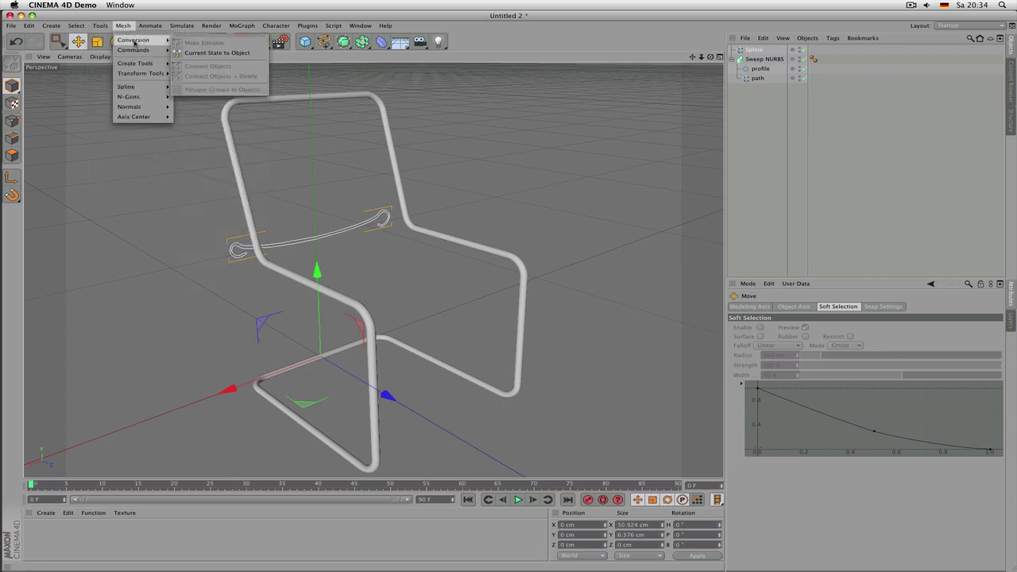
pyautogui.moveTo(137, 52)
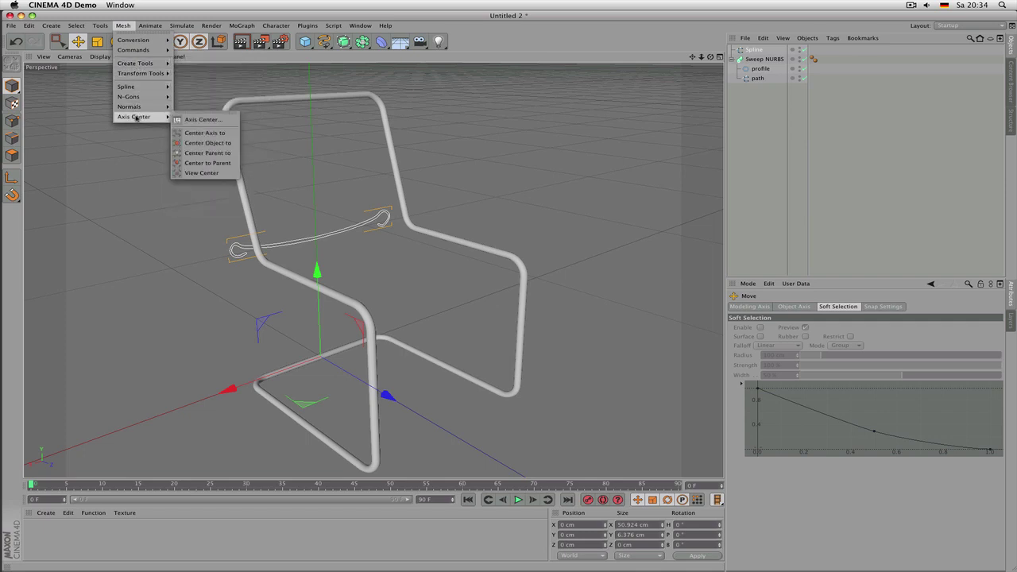
pyautogui.click(182, 134)
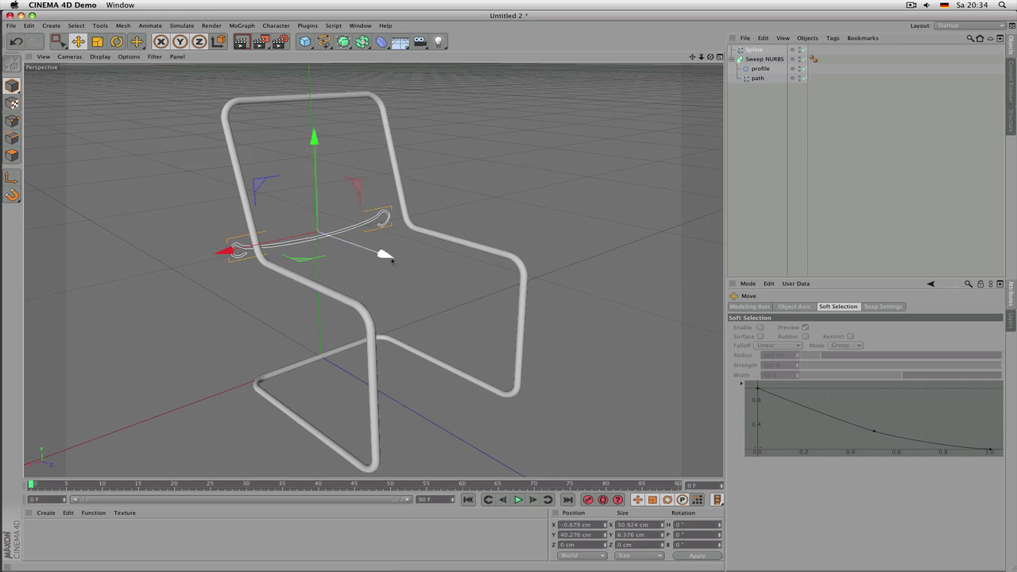
pyautogui.moveTo(386, 254); pyautogui.dragTo(425, 271)
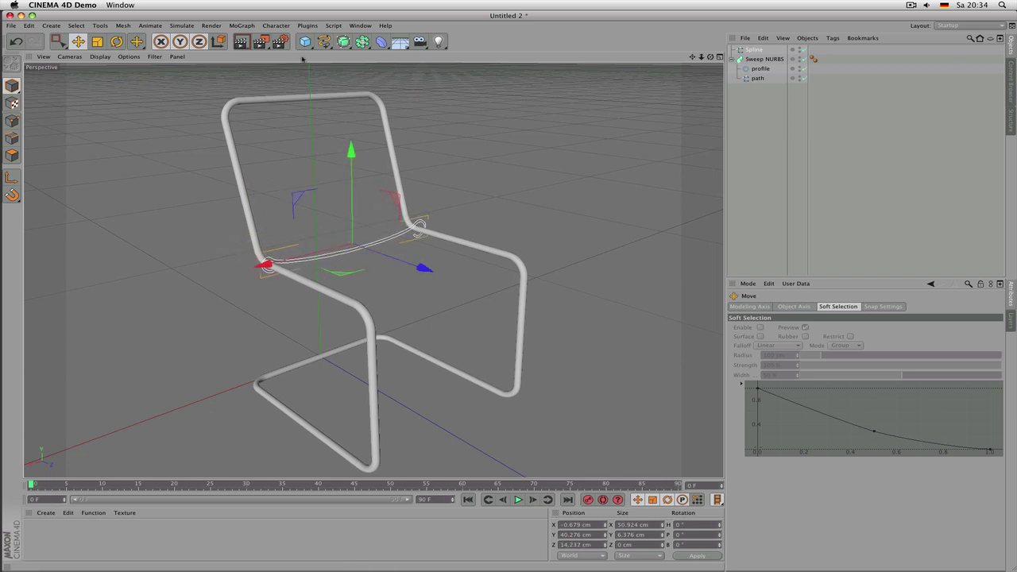
# Step: Add an Extrude NURBS, nest the seat spline beneath it, and set its Z movement to 33 cm
pyautogui.click(344, 43)
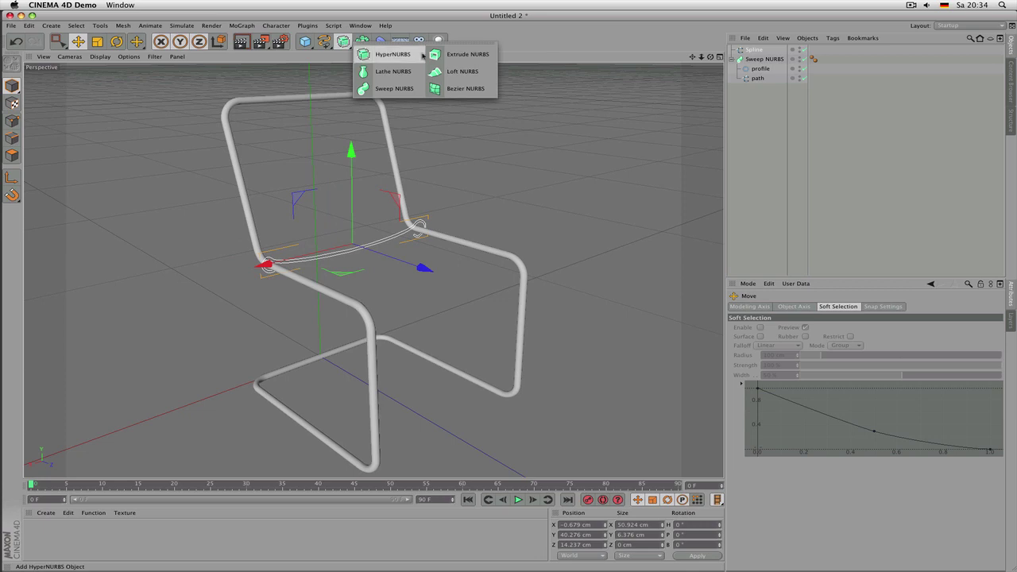
pyautogui.click(445, 54)
pyautogui.moveTo(752, 59); pyautogui.dragTo(759, 51)
pyautogui.click(759, 50)
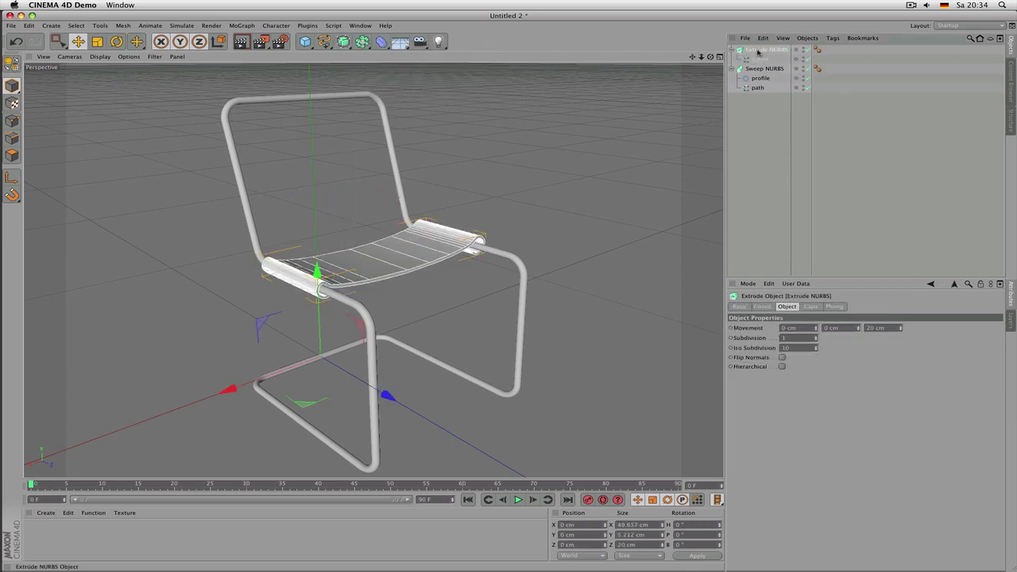
pyautogui.moveTo(900, 329); pyautogui.dragTo(913, 325)
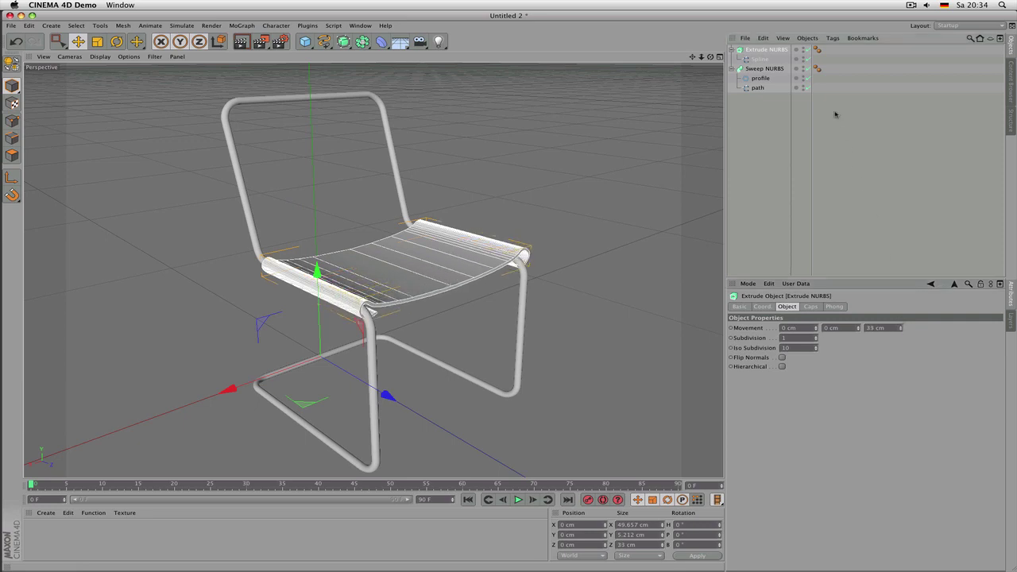
# Step: Duplicate the seat's Extrude NURBS together with its spline
pyautogui.click(763, 51)
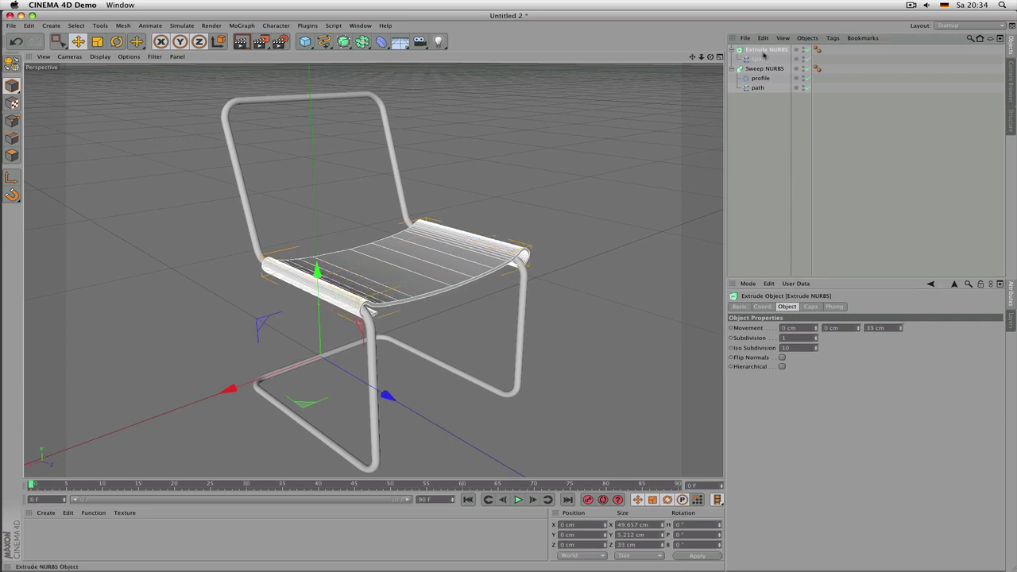
pyautogui.keyDown('ctrl'); pyautogui.moveTo(761, 51); pyautogui.dragTo(761, 48); pyautogui.keyUp('ctrl')
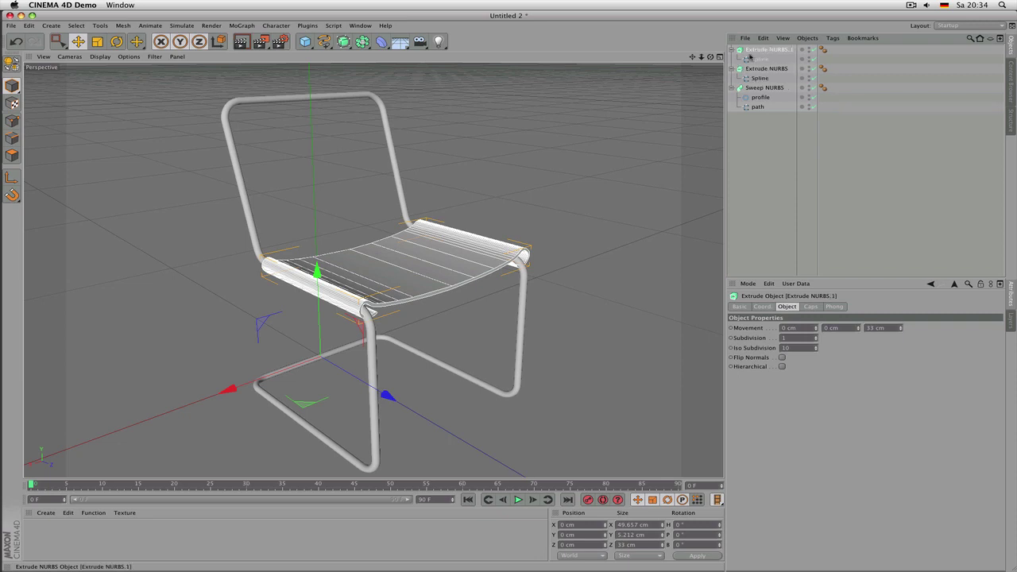
# Step: Try to center the copied extrusion's axis using Center Axis to and Center to Parent
pyautogui.middleClick(453, 215)
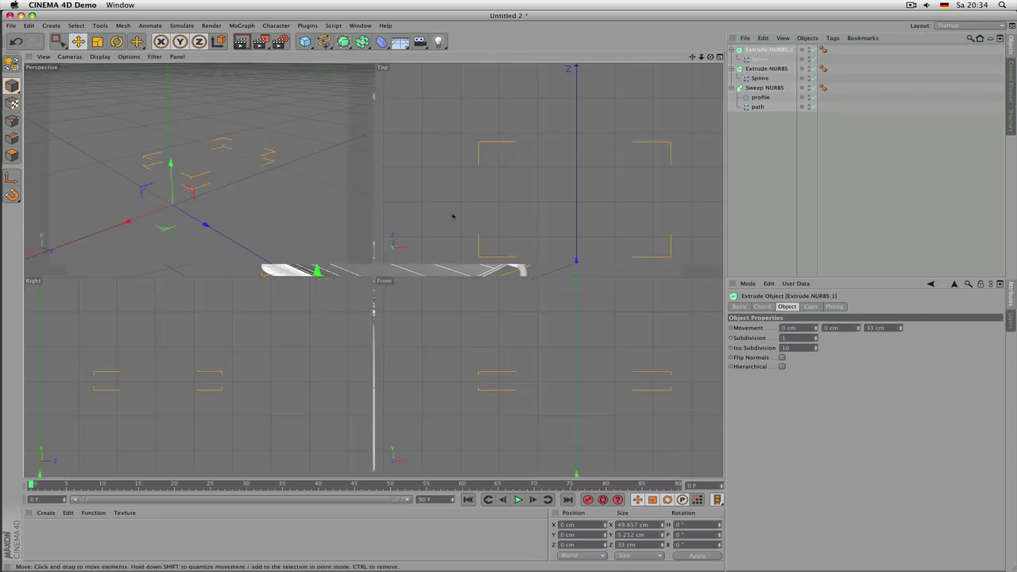
pyautogui.middleClick(254, 343)
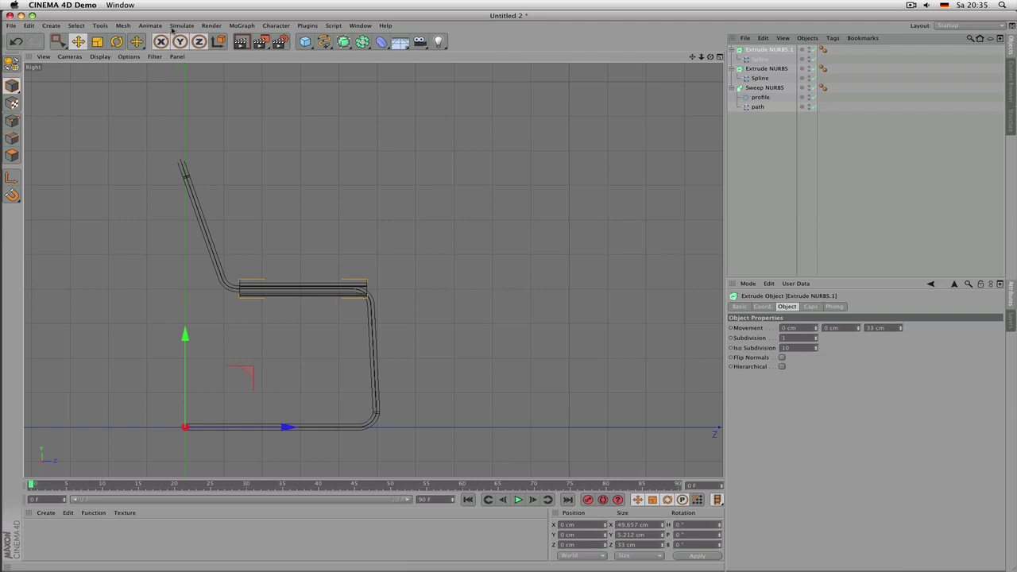
pyautogui.click(126, 27)
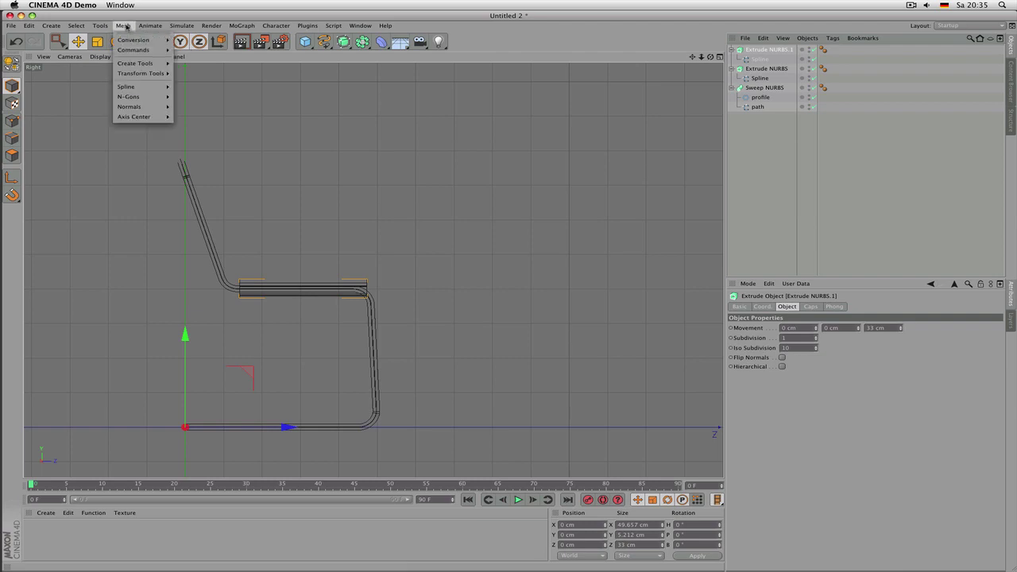
pyautogui.moveTo(137, 65)
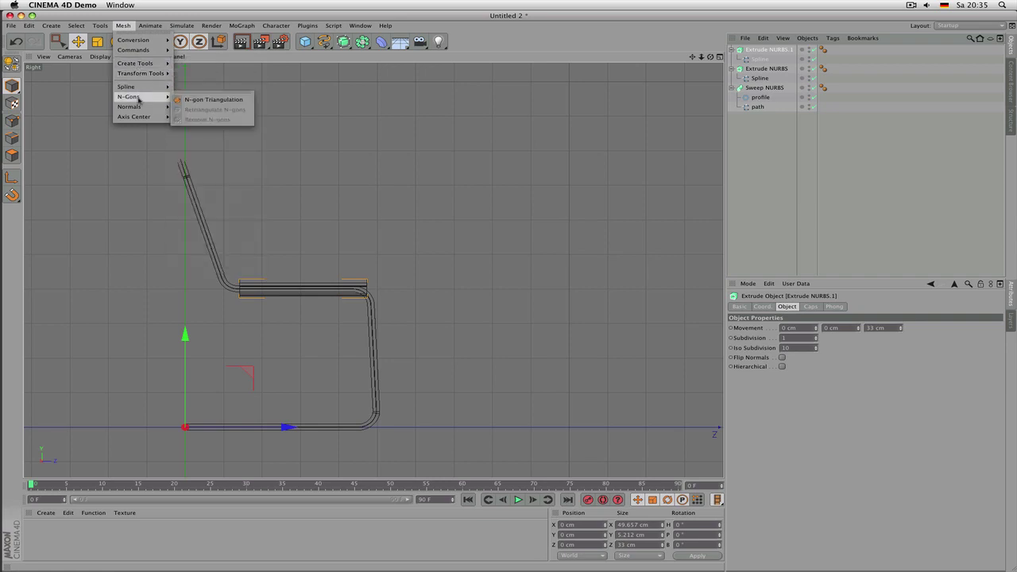
pyautogui.moveTo(141, 116)
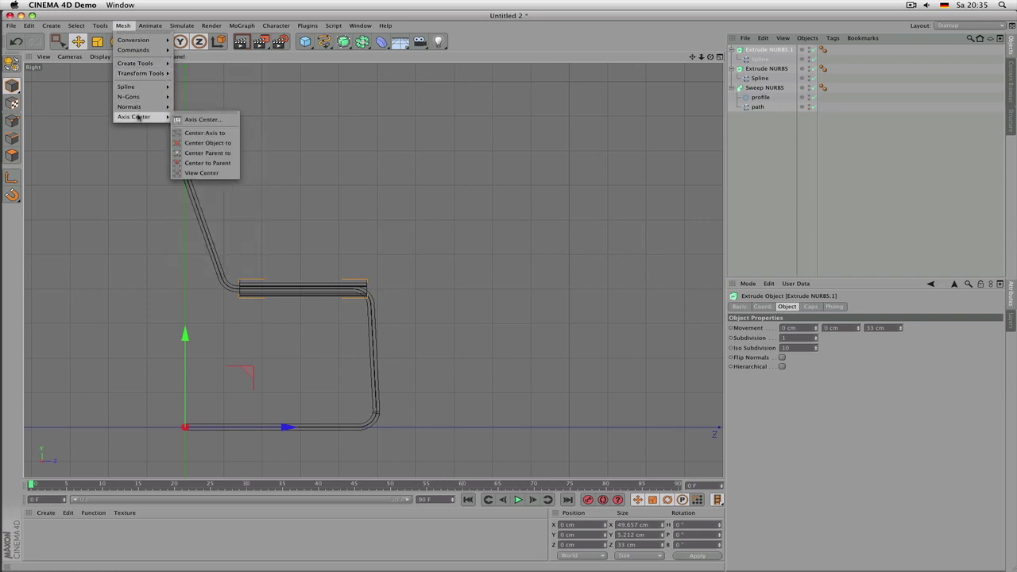
pyautogui.click(205, 133)
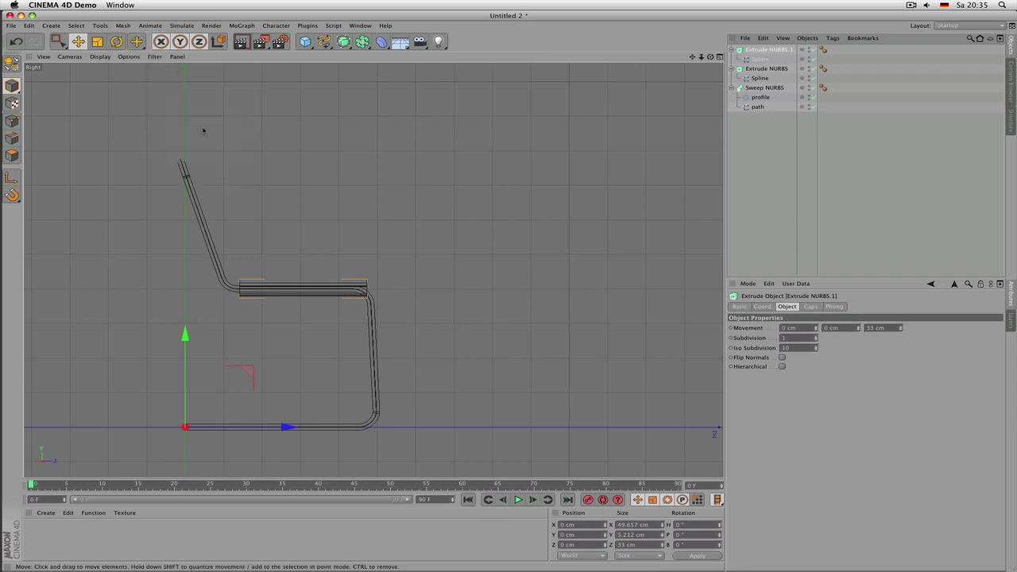
pyautogui.click(123, 26)
pyautogui.moveTo(156, 109)
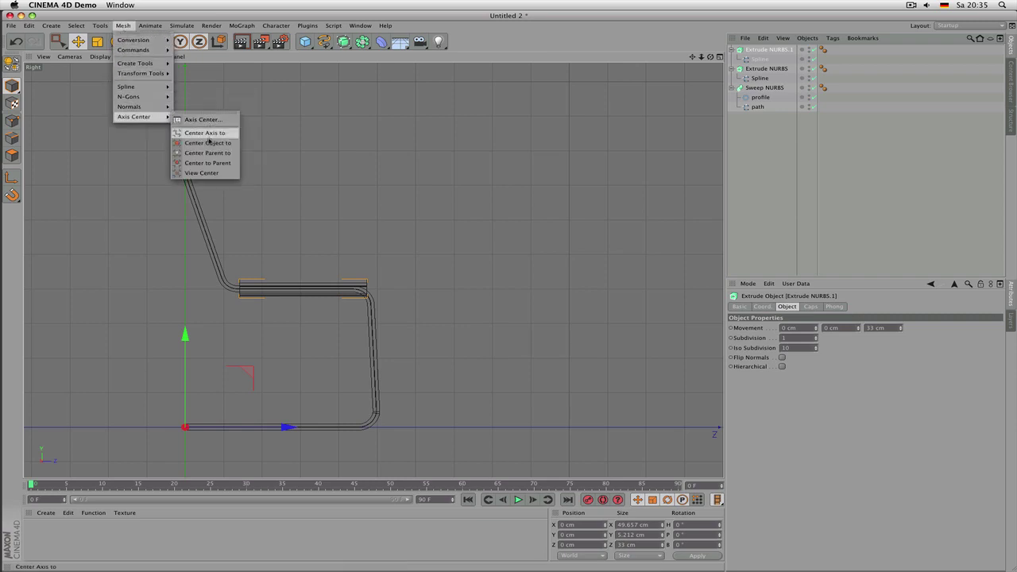
pyautogui.click(220, 162)
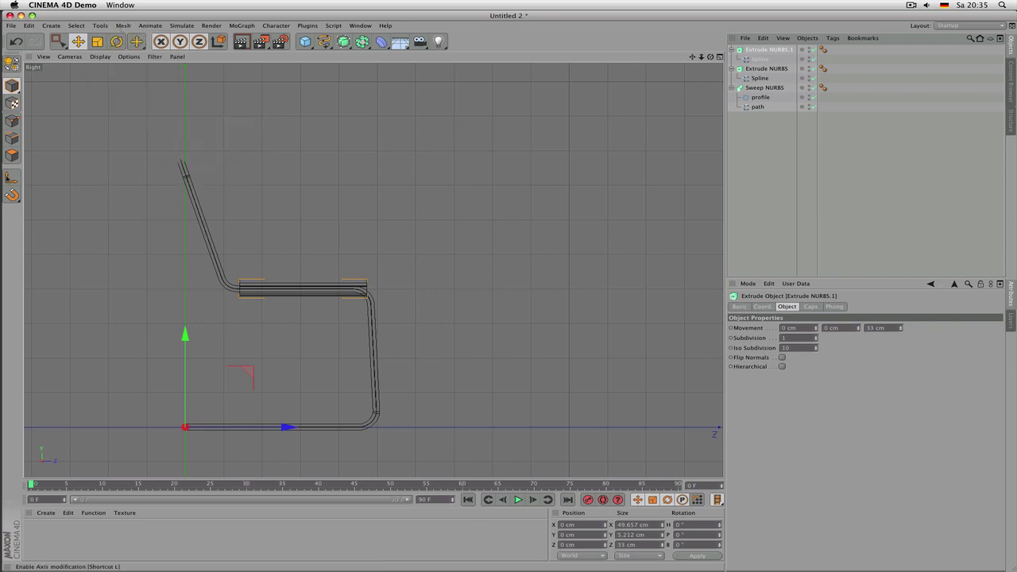
# Step: Move only the copied extrusion's axis to the middle of the seat, at about Y 40.1 cm and Z 30.2 cm
pyautogui.click(12, 178)
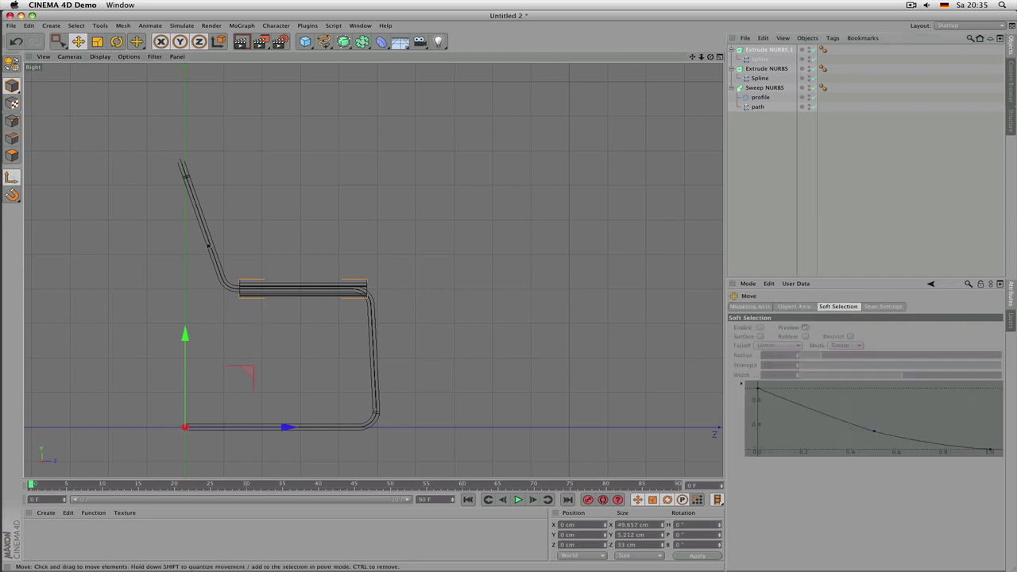
pyautogui.moveTo(243, 336); pyautogui.dragTo(356, 215)
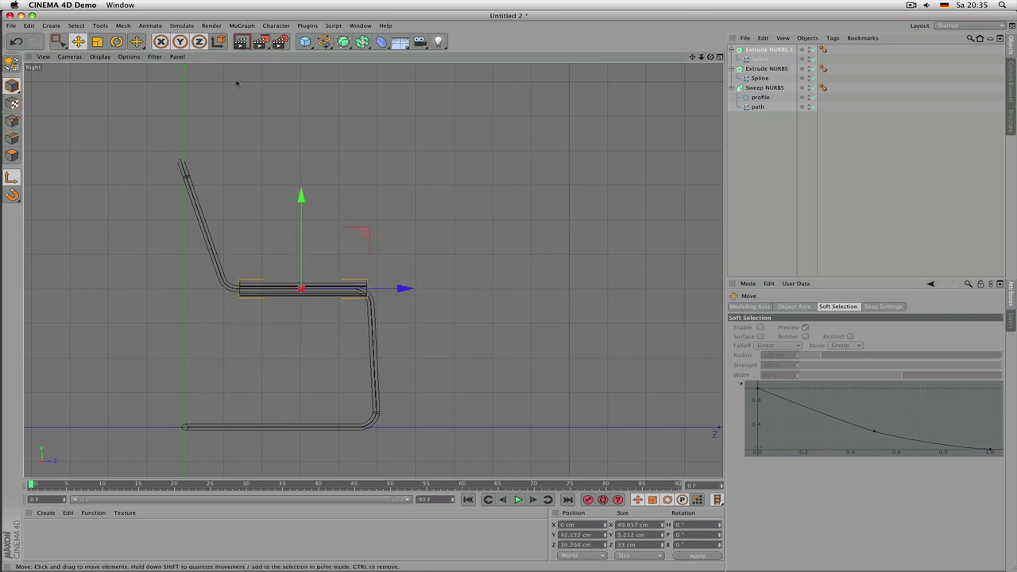
pyautogui.click(12, 178)
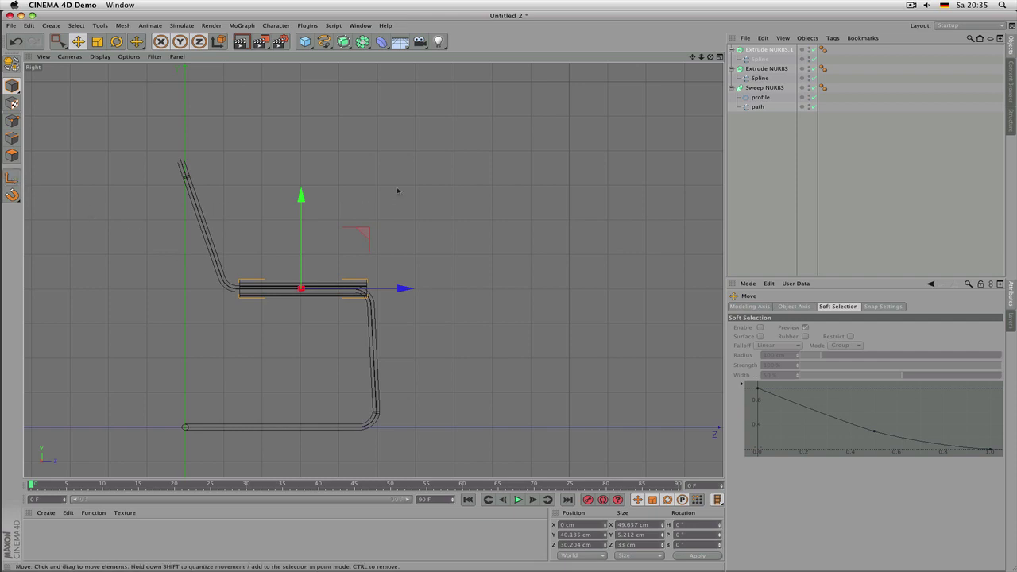
# Step: Rotate the copied extrusion to a pitch of about -72.3° and move it onto the backrest frame, at about Y 59 cm and Z 5.5 cm
pyautogui.click(116, 42)
pyautogui.moveTo(356, 141); pyautogui.dragTo(436, 284)
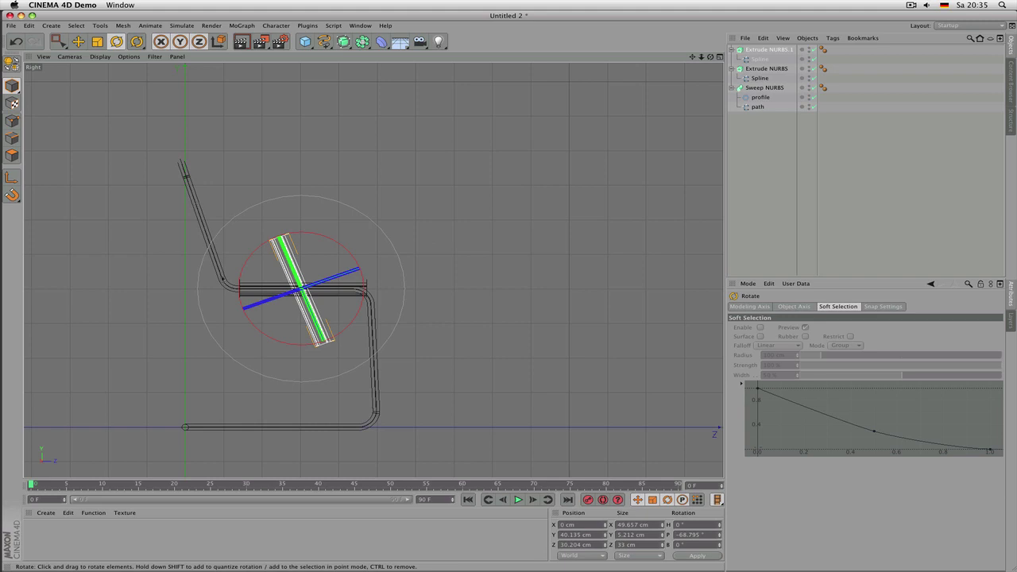
pyautogui.press('e')
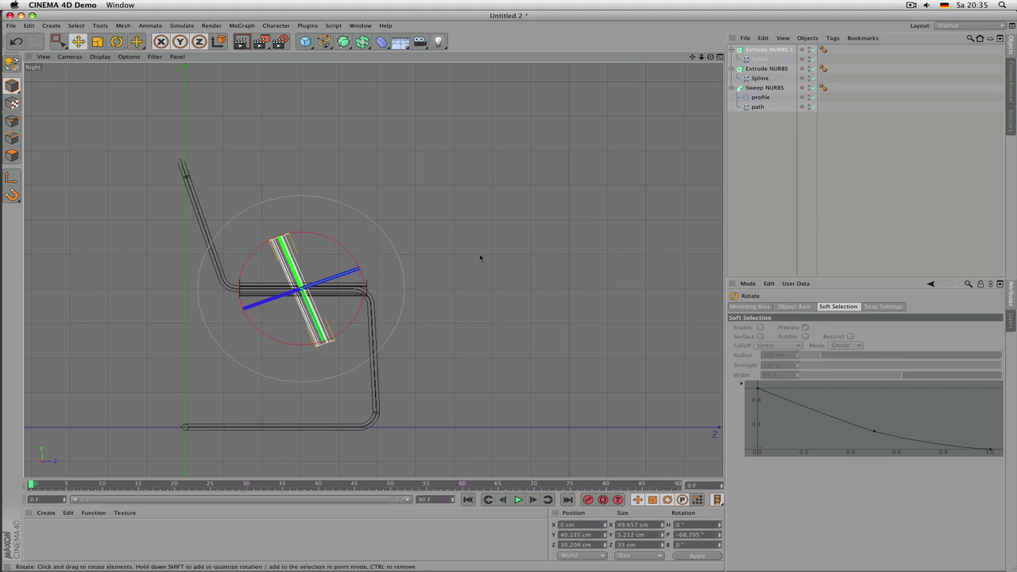
pyautogui.moveTo(479, 257); pyautogui.dragTo(387, 189)
pyautogui.press('r')
pyautogui.moveTo(316, 144); pyautogui.dragTo(320, 148)
# Step: Set the backrest extrusion's Z movement to 23 cm in the perspective view
pyautogui.middleClick(312, 151)
pyautogui.middleClick(198, 136)
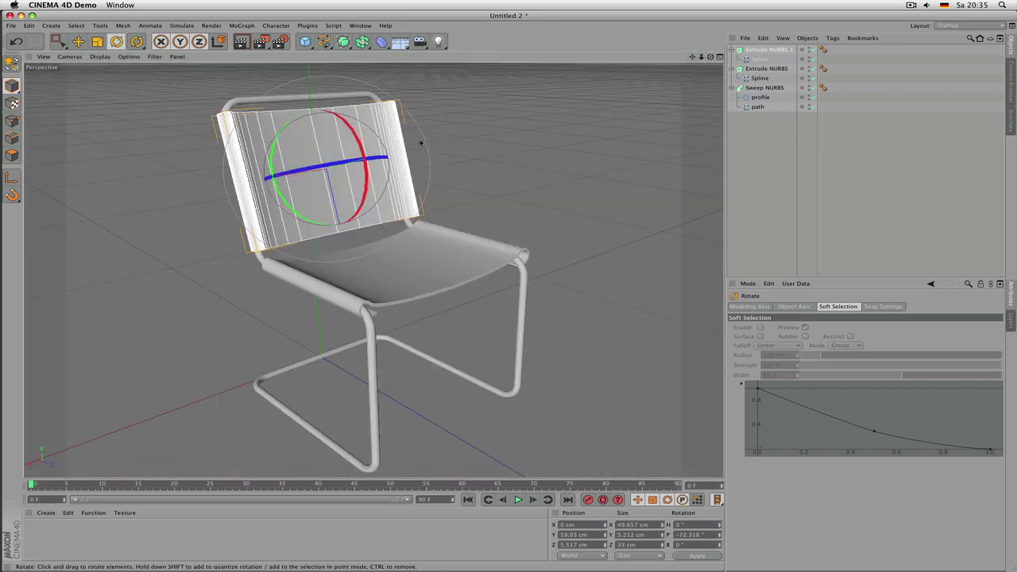
pyautogui.click(768, 49)
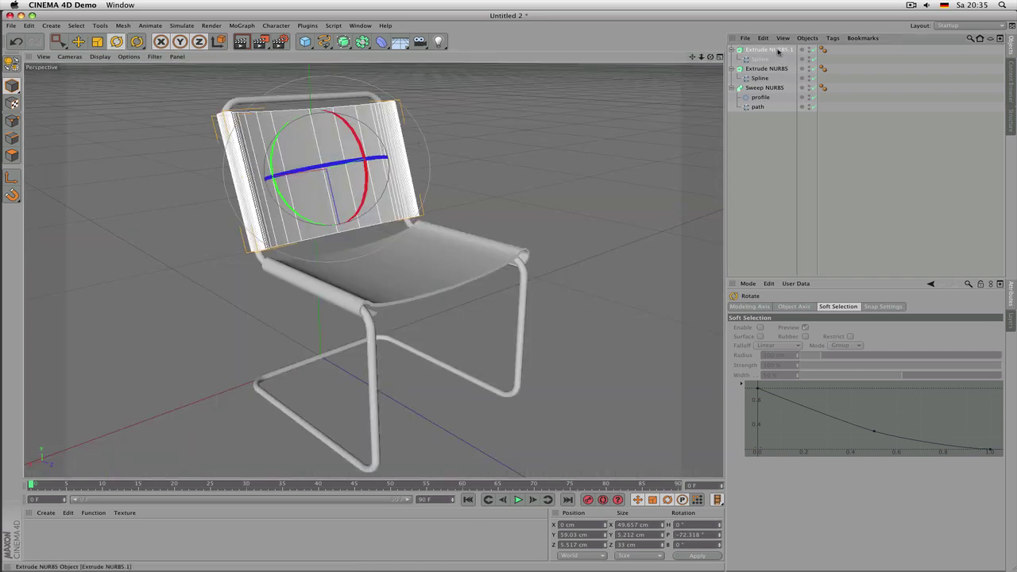
pyautogui.moveTo(901, 330); pyautogui.dragTo(901, 338)
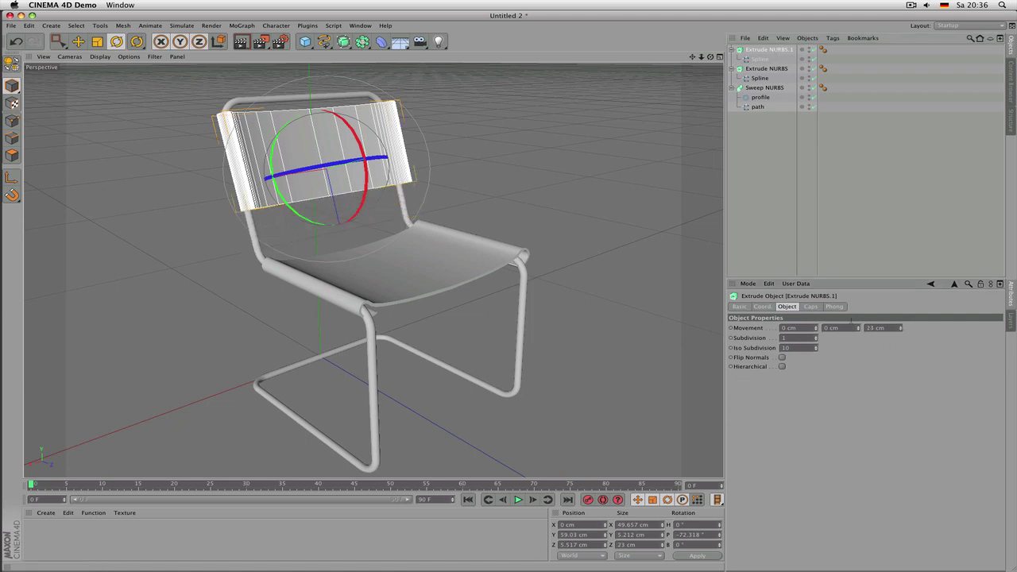
pyautogui.click(737, 165)
pyautogui.scroll(-3, 447, 198)
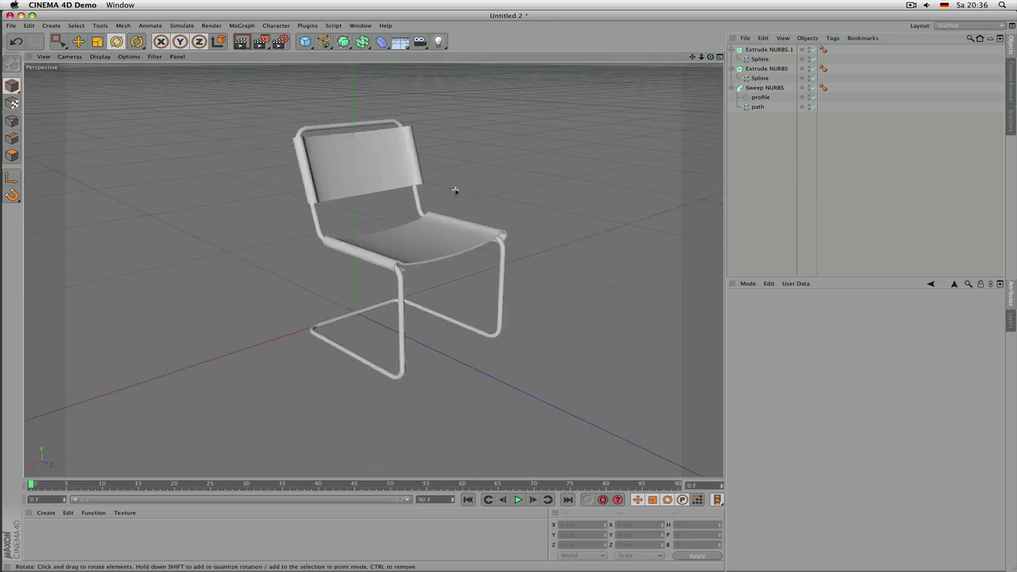
pyautogui.keyDown('alt'); pyautogui.moveTo(448, 197); pyautogui.dragTo(370, 273); pyautogui.keyUp('alt')
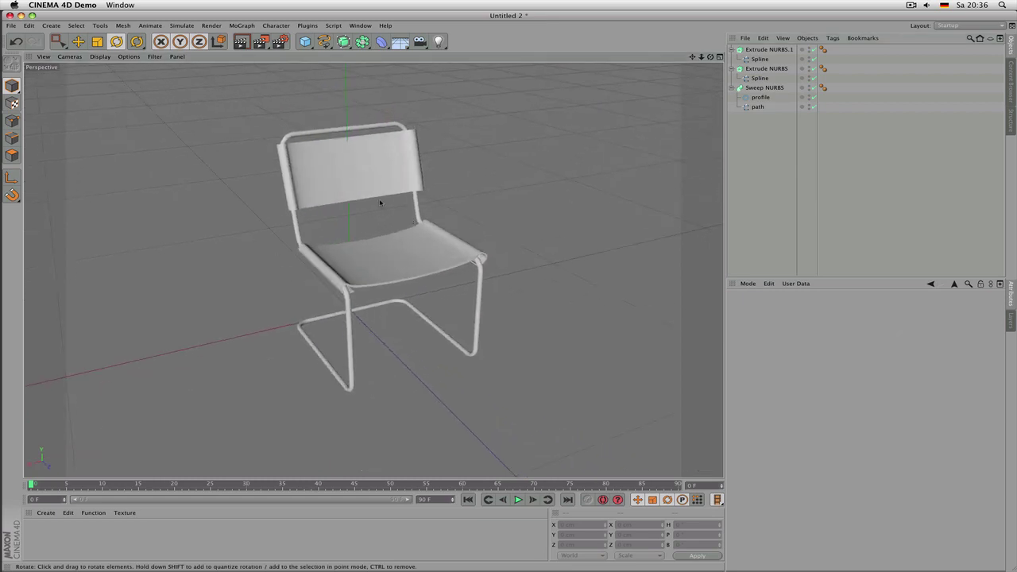
pyautogui.scroll(2, 401, 237)
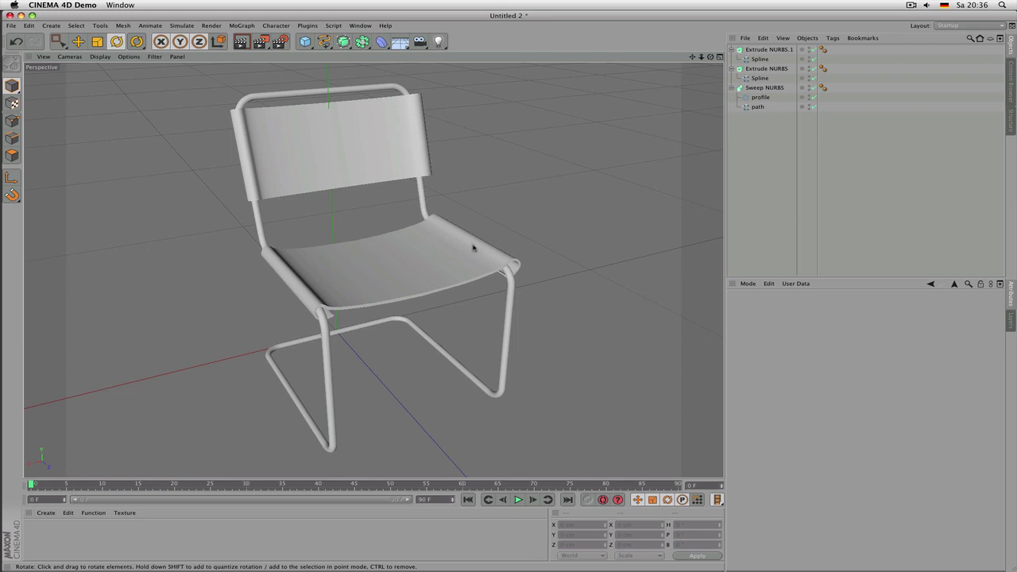
pyautogui.keyDown('alt'); pyautogui.moveTo(474, 246); pyautogui.dragTo(377, 240); pyautogui.keyUp('alt')
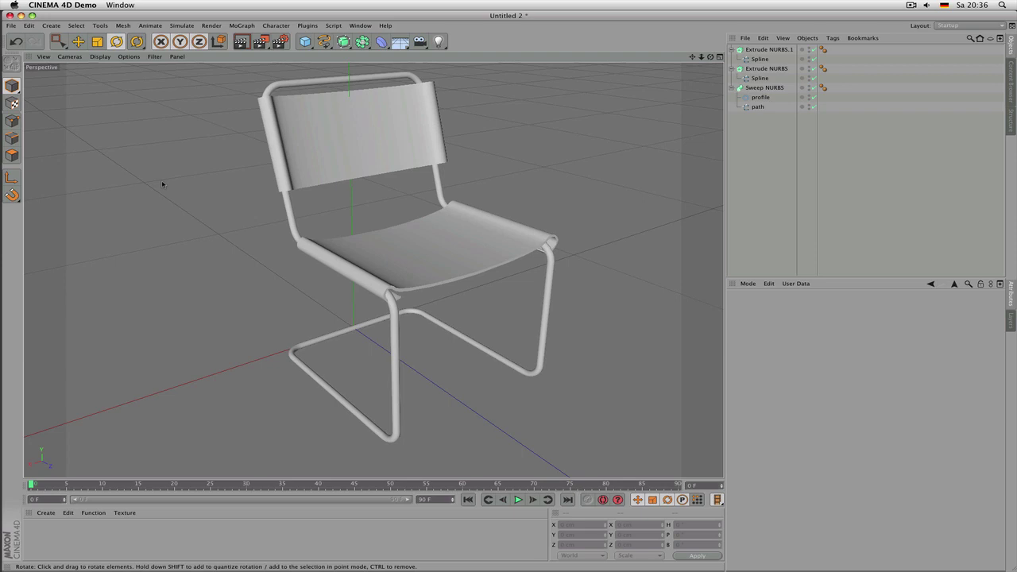
# Step: Enable snapping and detach the snapping options into a floating palette
pyautogui.press('p')
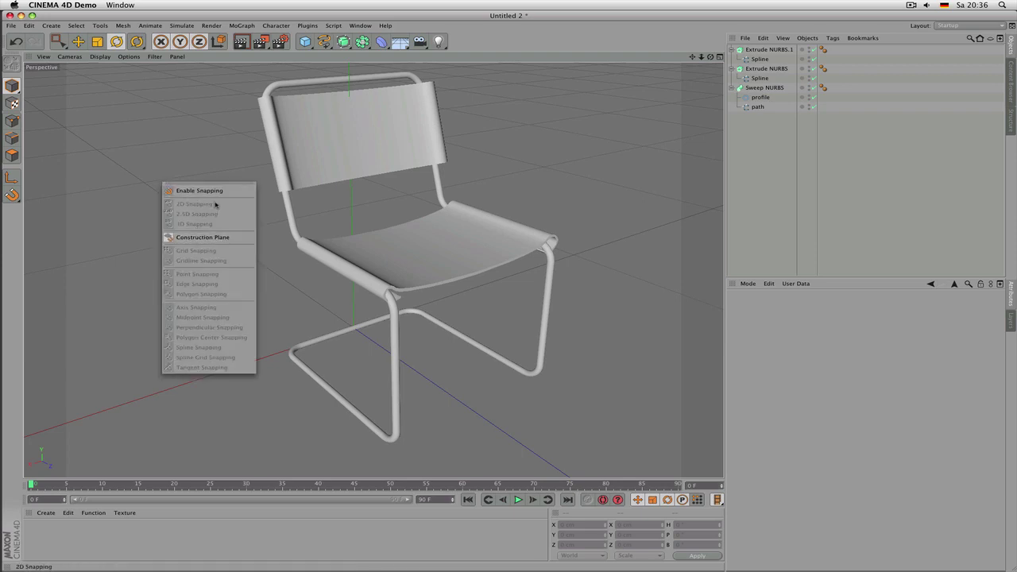
pyautogui.click(218, 191)
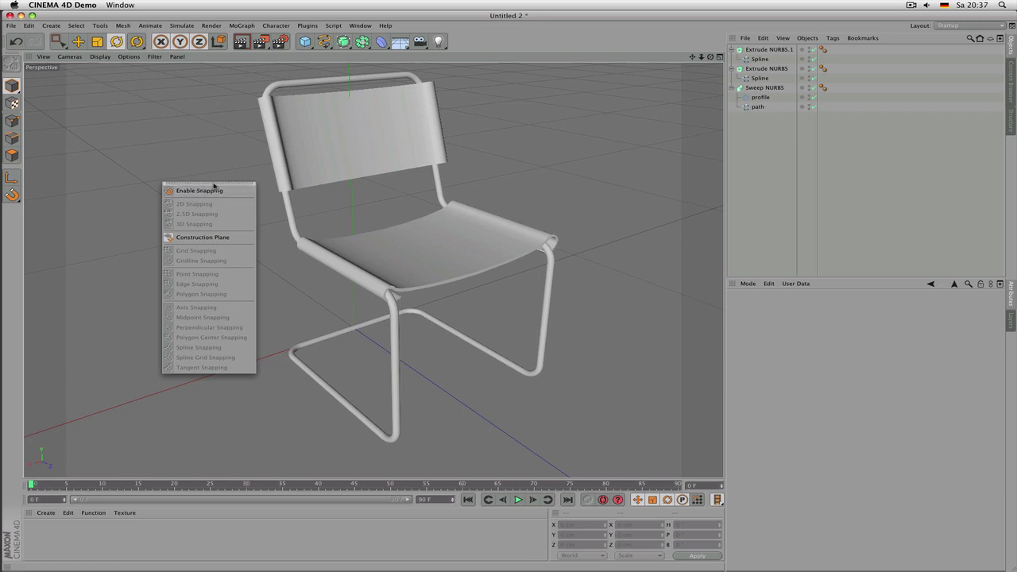
pyautogui.moveTo(213, 185); pyautogui.dragTo(158, 189)
pyautogui.click(158, 188)
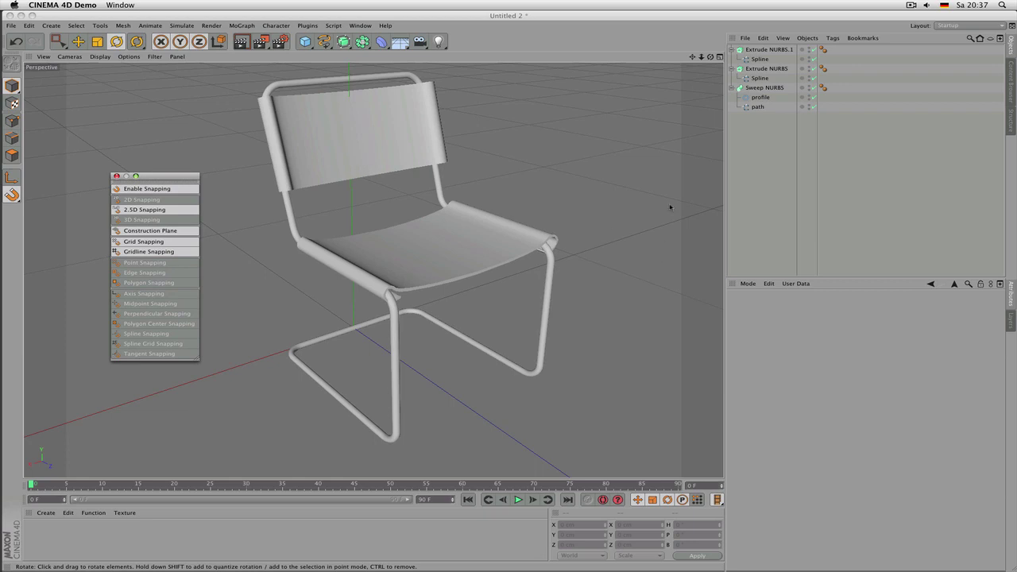
# Step: Delete all the chair's objects, the two Extrude NURBS and the Sweep NURBS with their splines
pyautogui.moveTo(791, 155); pyautogui.dragTo(737, 51)
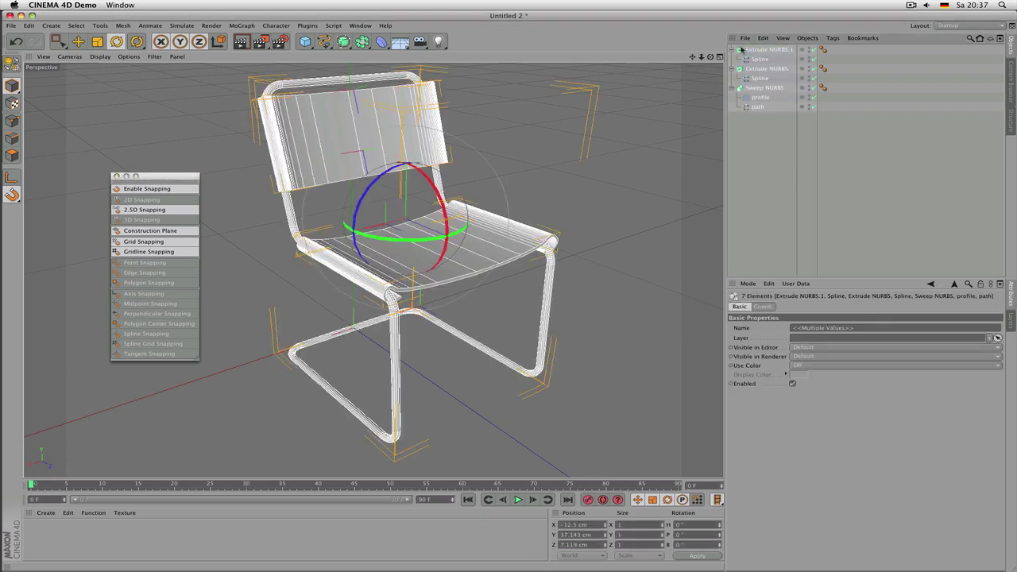
pyautogui.press('Delete')
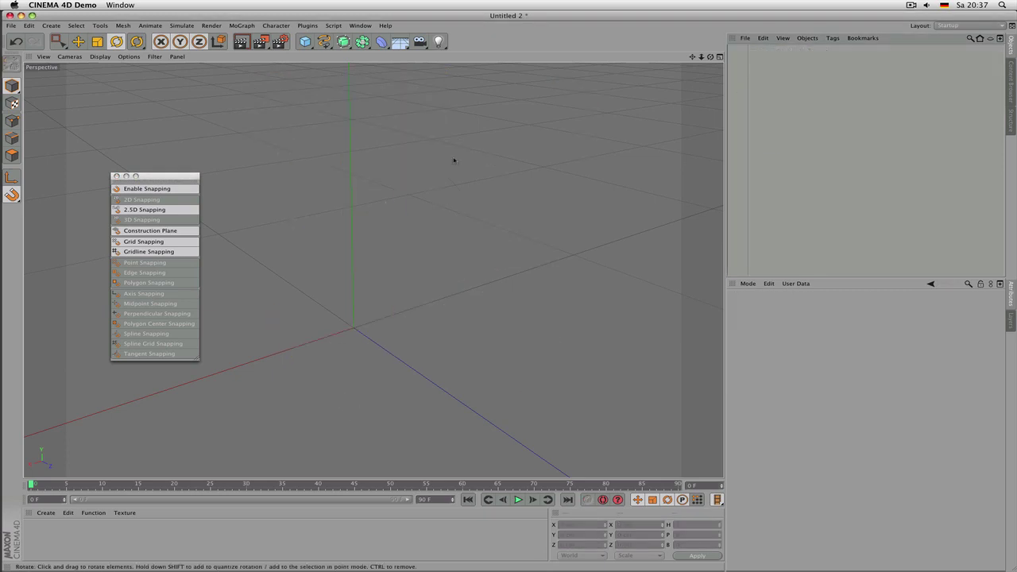
pyautogui.click(175, 191)
pyautogui.click(174, 191)
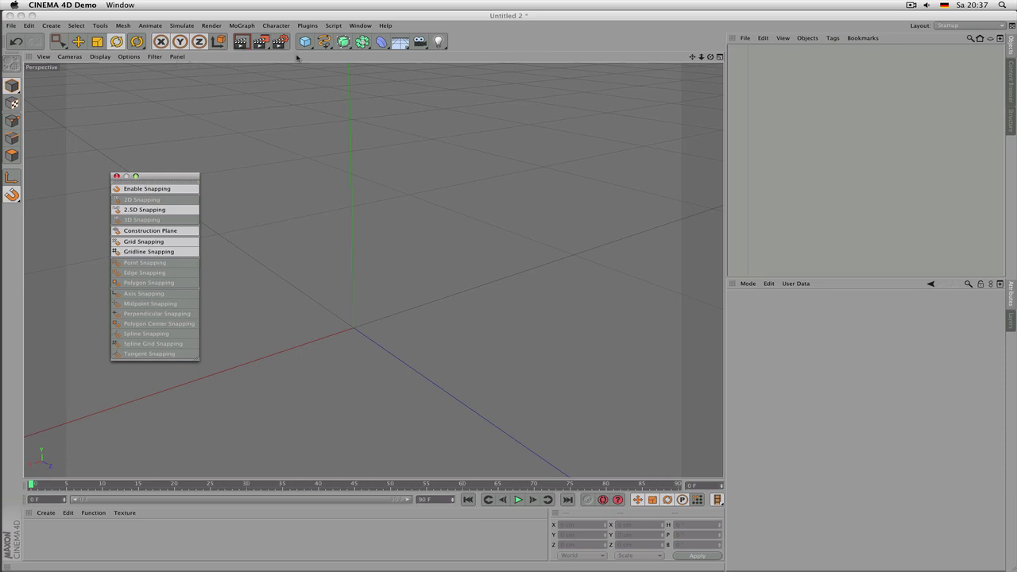
# Step: Activate the Linear spline tool and switch snapping to 3D with Grid Snapping only, turning off Construction Plane and Gridline Snapping
pyautogui.click(322, 44)
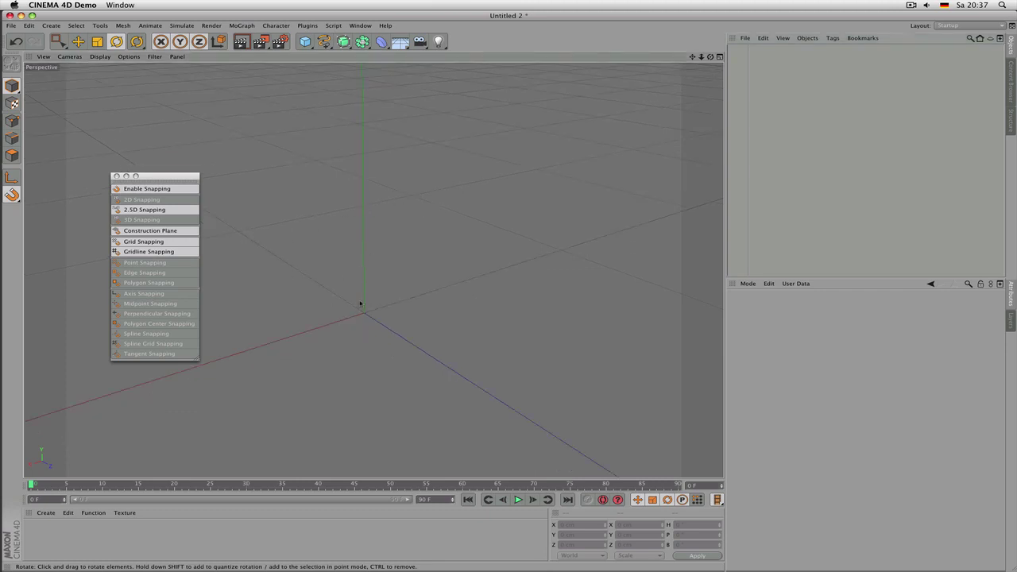
pyautogui.moveTo(360, 303)
pyautogui.keyDown('alt'); pyautogui.mouseDown(button='middle')
pyautogui.moveTo(383, 294)
pyautogui.moveTo(373, 295)
pyautogui.mouseUp(button='middle'); pyautogui.keyUp('alt')
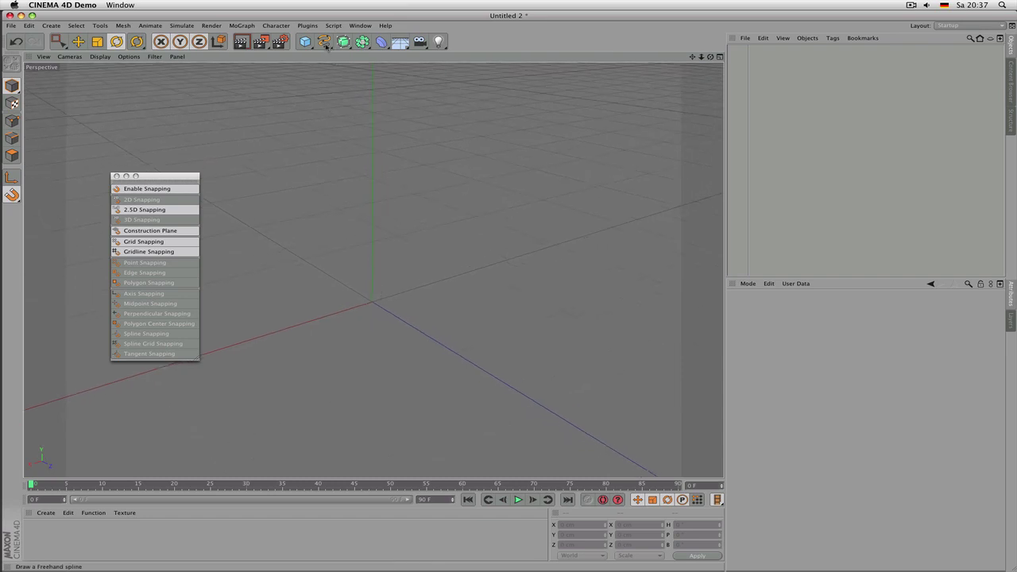
pyautogui.click(326, 46)
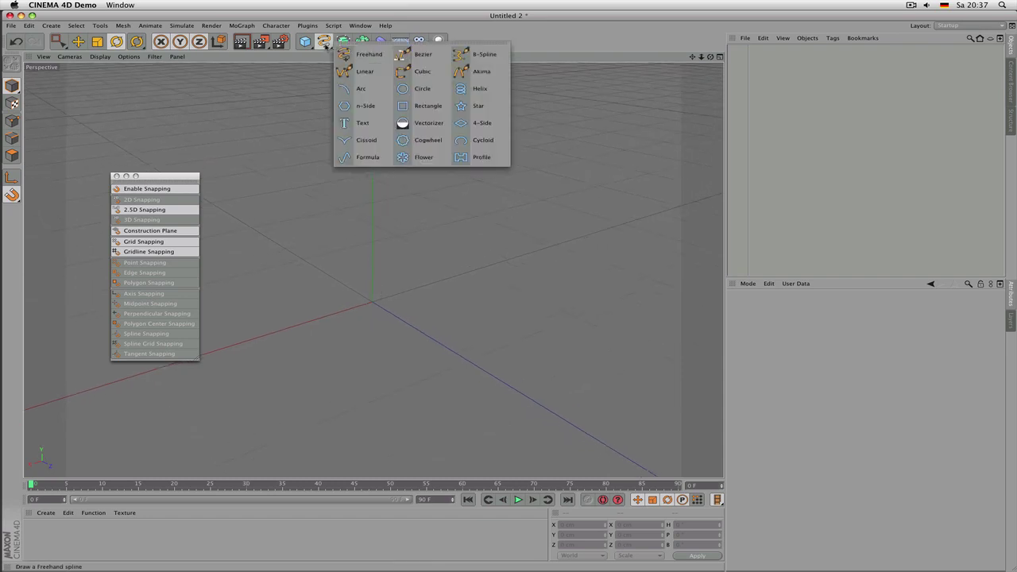
pyautogui.click(364, 71)
pyautogui.moveTo(193, 177); pyautogui.dragTo(161, 190)
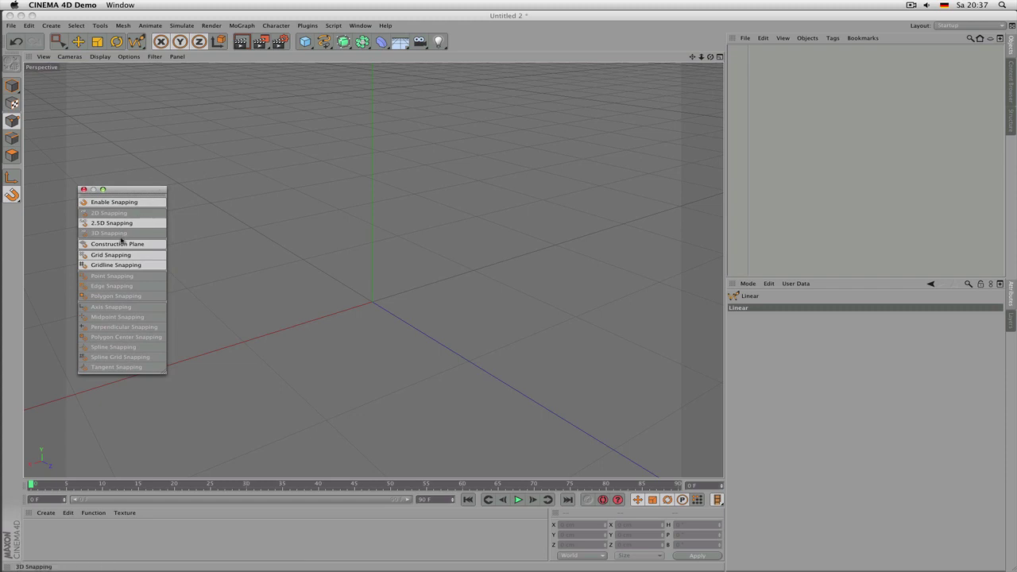
pyautogui.click(121, 234)
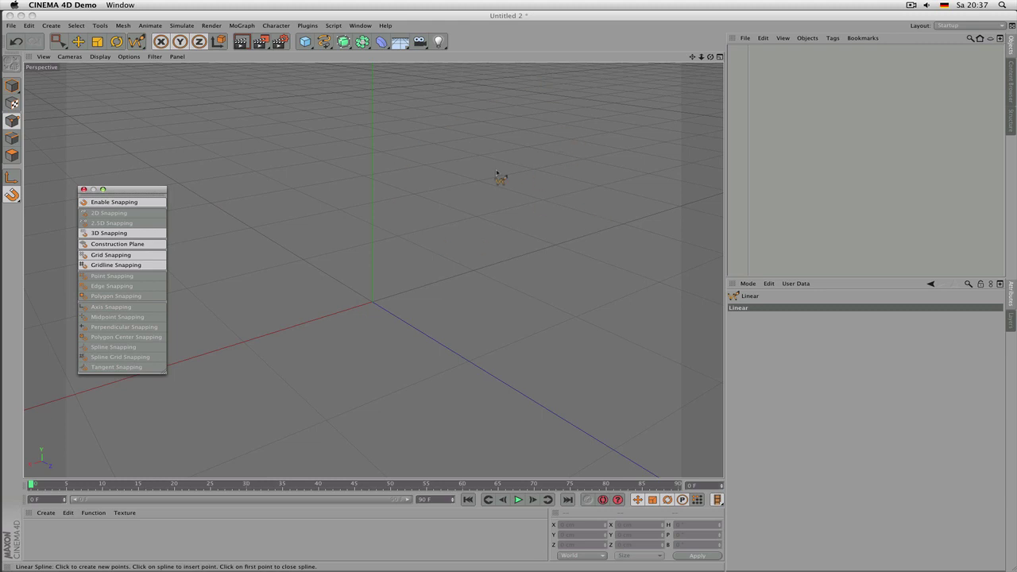
pyautogui.click(135, 244)
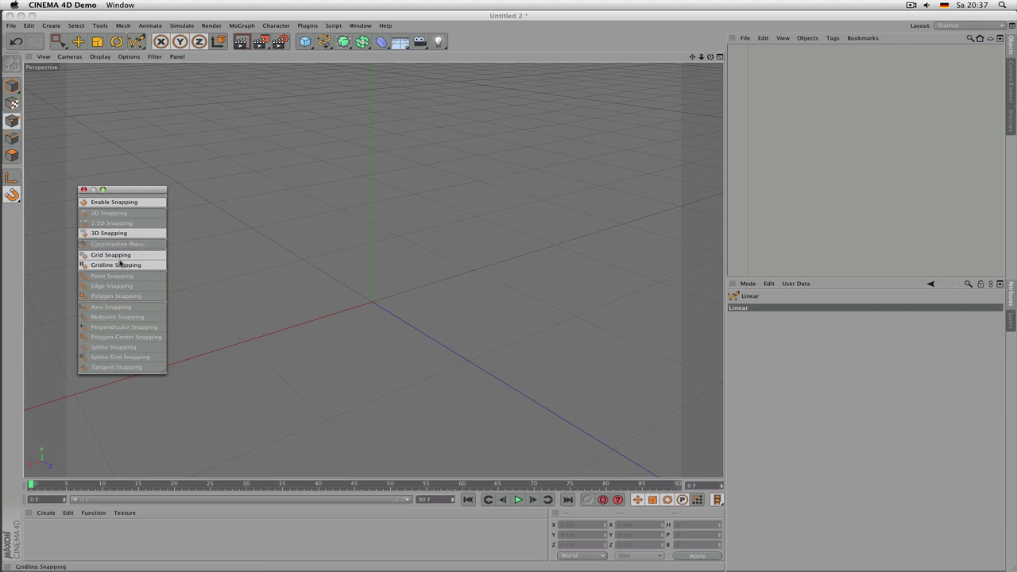
pyautogui.click(113, 266)
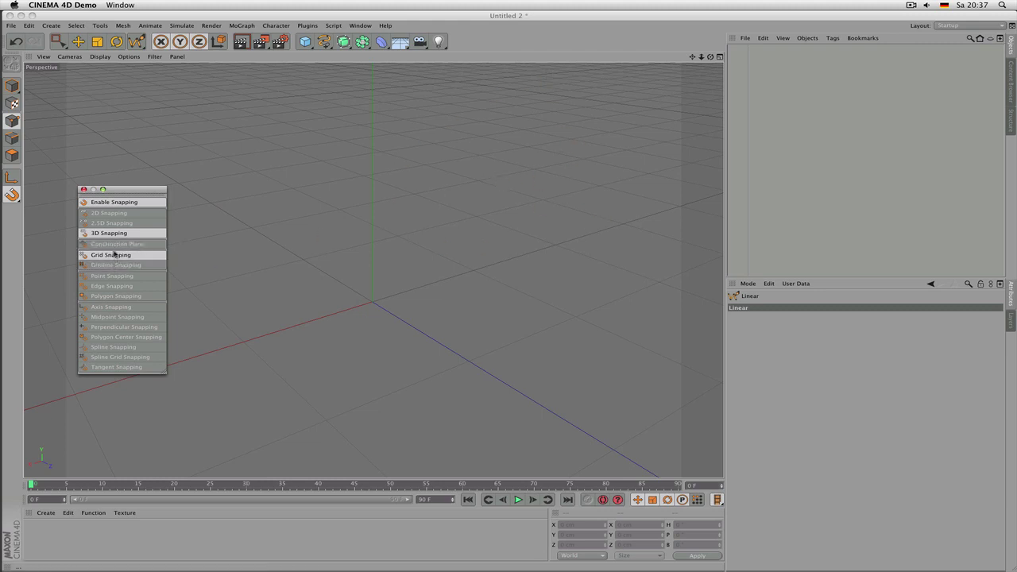
# Step: Draw an eight-point linear spline on the ground grid in the perspective view, placing its points on grid intersections
pyautogui.click(153, 169)
pyautogui.click(371, 303)
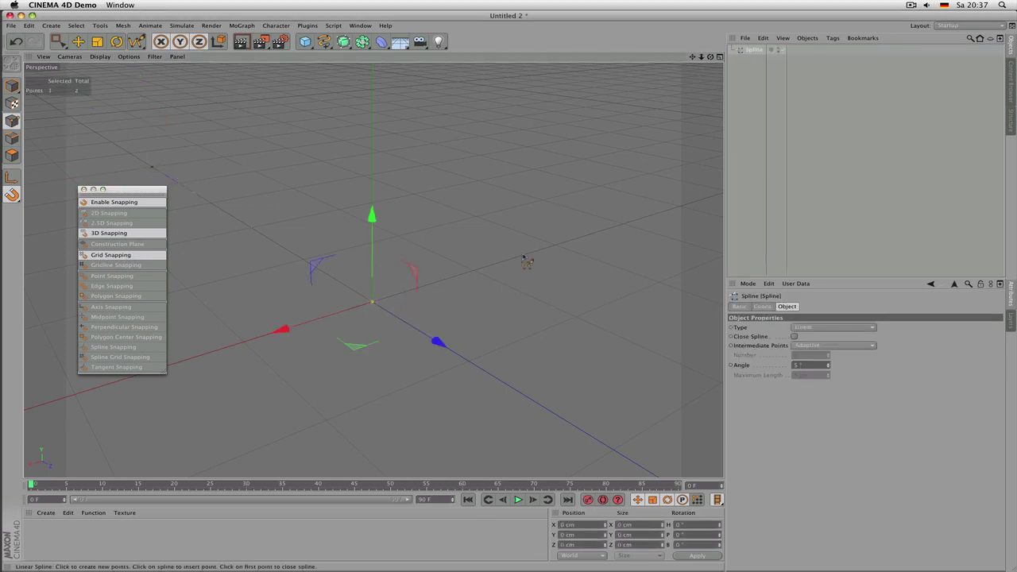
pyautogui.click(554, 246)
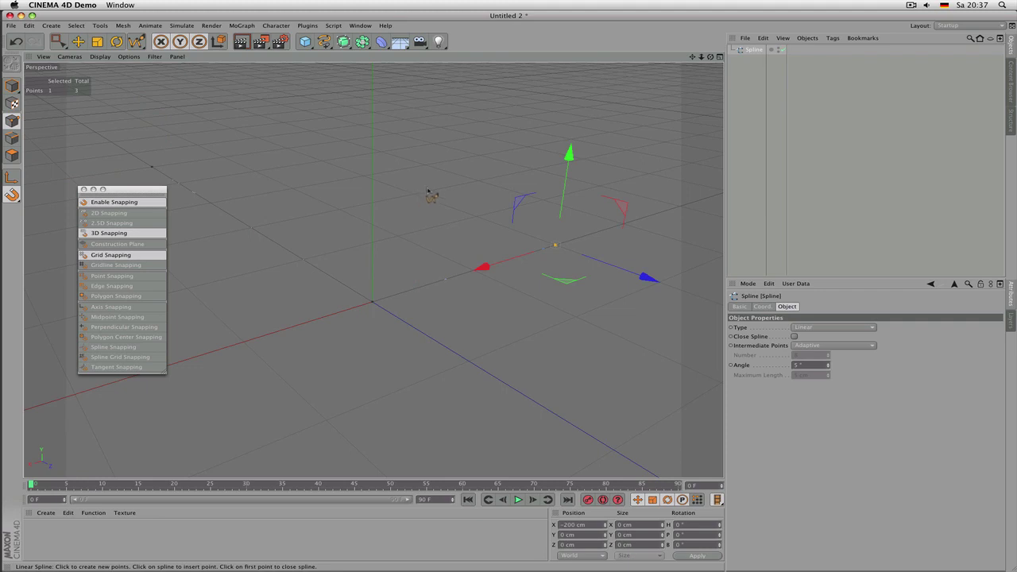
pyautogui.click(415, 195)
pyautogui.click(479, 182)
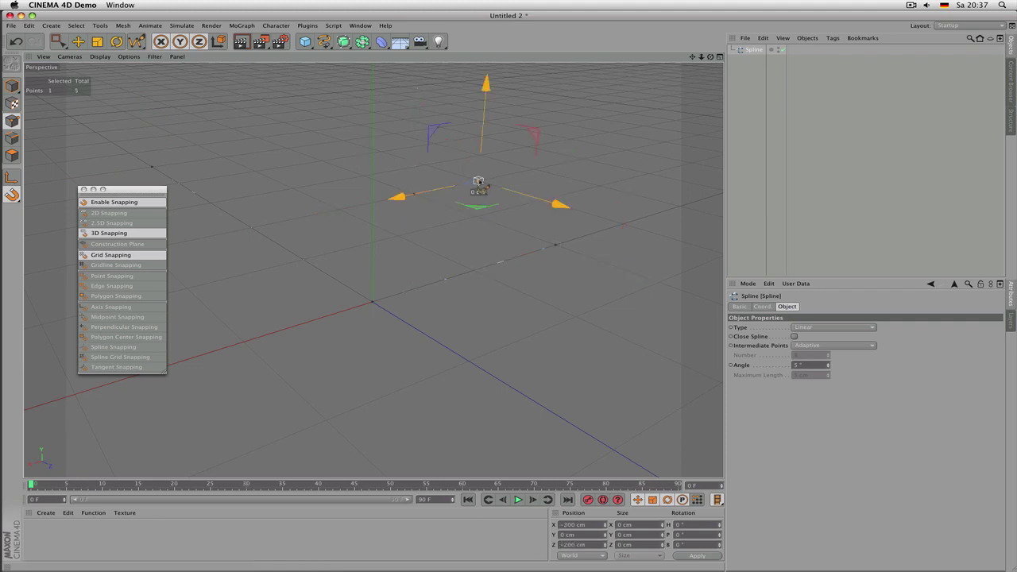
pyautogui.click(419, 169)
pyautogui.click(301, 190)
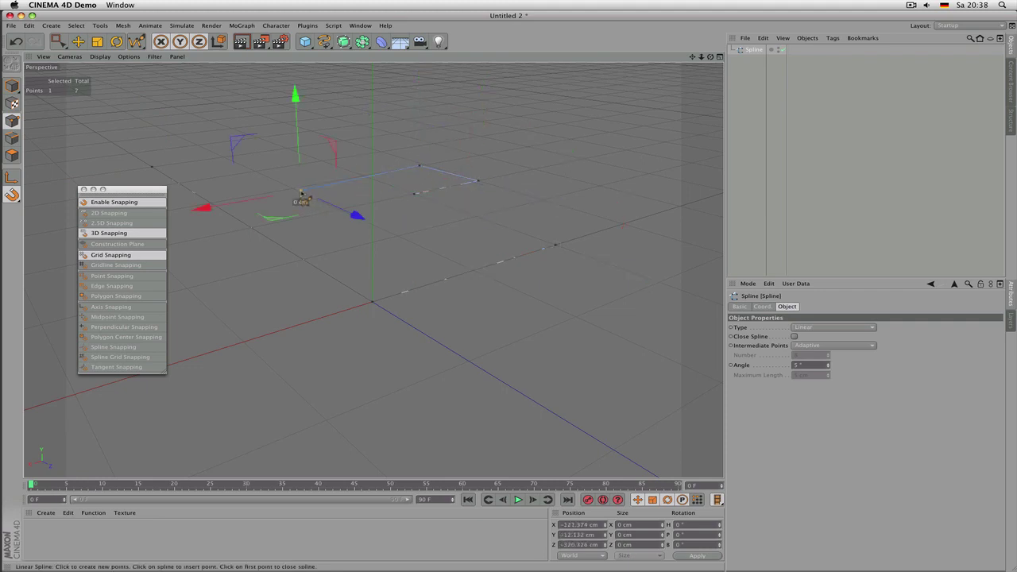
pyautogui.click(398, 237)
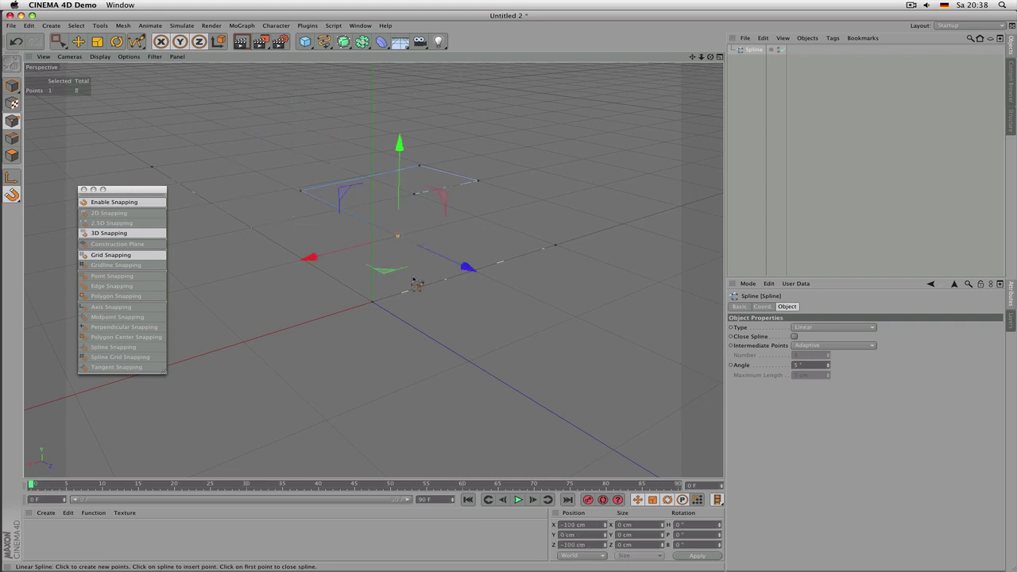
# Step: Using Live Selection and Move, snap the spline's two misplaced far points onto grid intersections, one at X -300, Z -300 cm
pyautogui.keyDown('alt'); pyautogui.moveTo(373, 270); pyautogui.dragTo(366, 467); pyautogui.keyUp('alt')
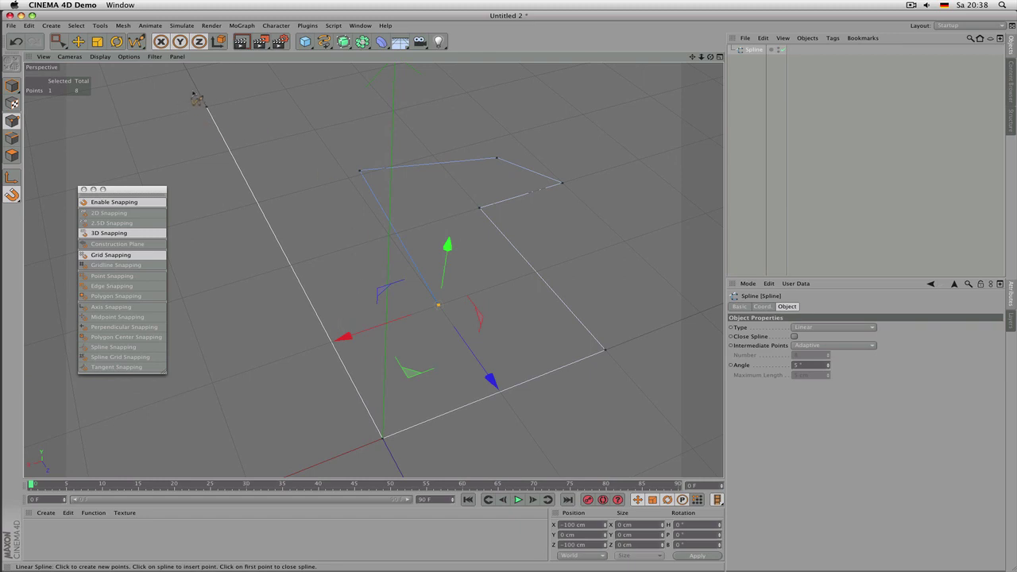
pyautogui.click(59, 42)
pyautogui.click(103, 54)
pyautogui.click(359, 170)
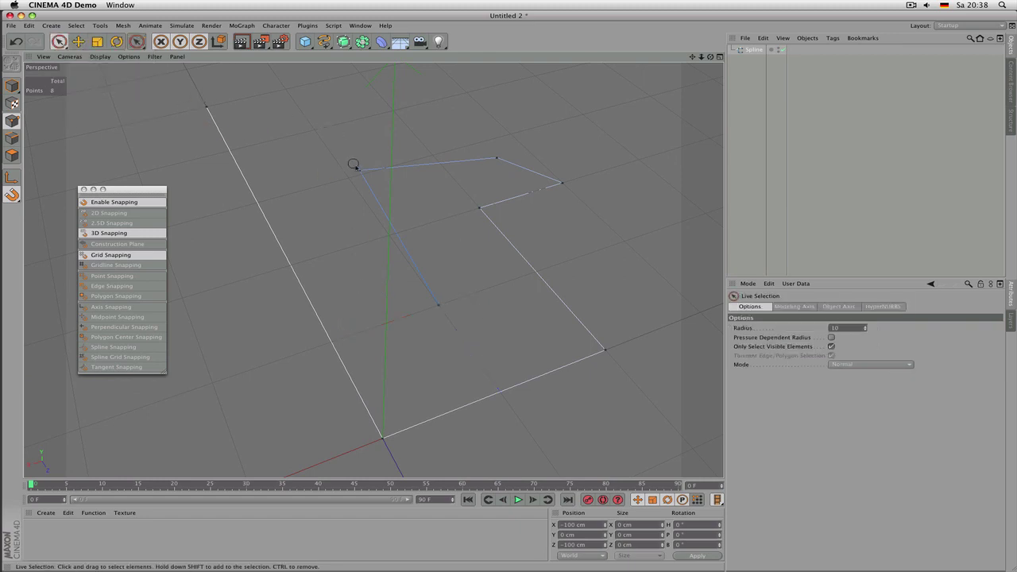
pyautogui.press('e')
pyautogui.moveTo(445, 182); pyautogui.dragTo(508, 137)
pyautogui.click(497, 159)
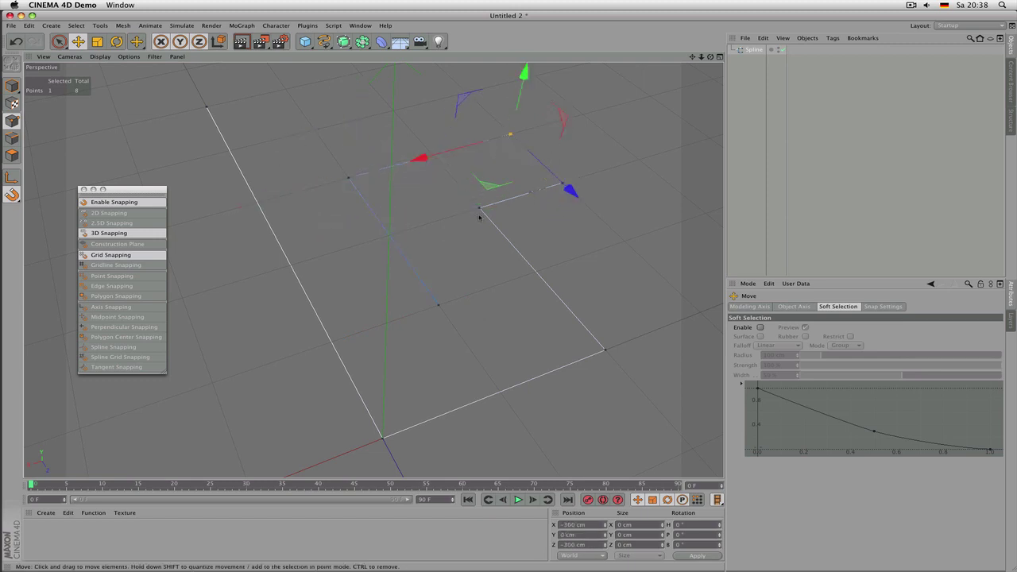
pyautogui.click(438, 305)
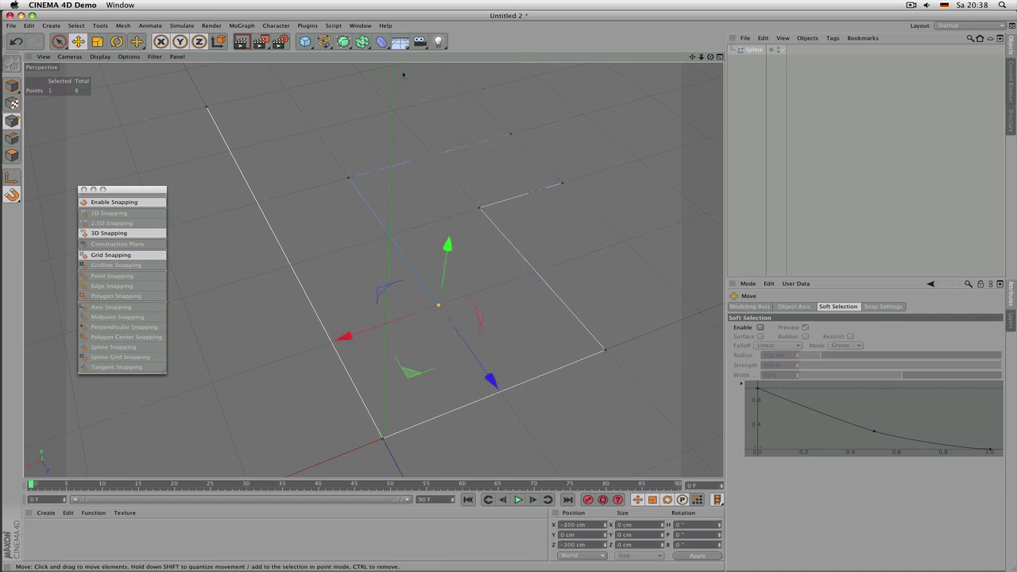
# Step: Set the snapping radius to 20 in the Move tool's snap settings and close the floating snapping palette
pyautogui.moveTo(324, 44); pyautogui.dragTo(359, 71)
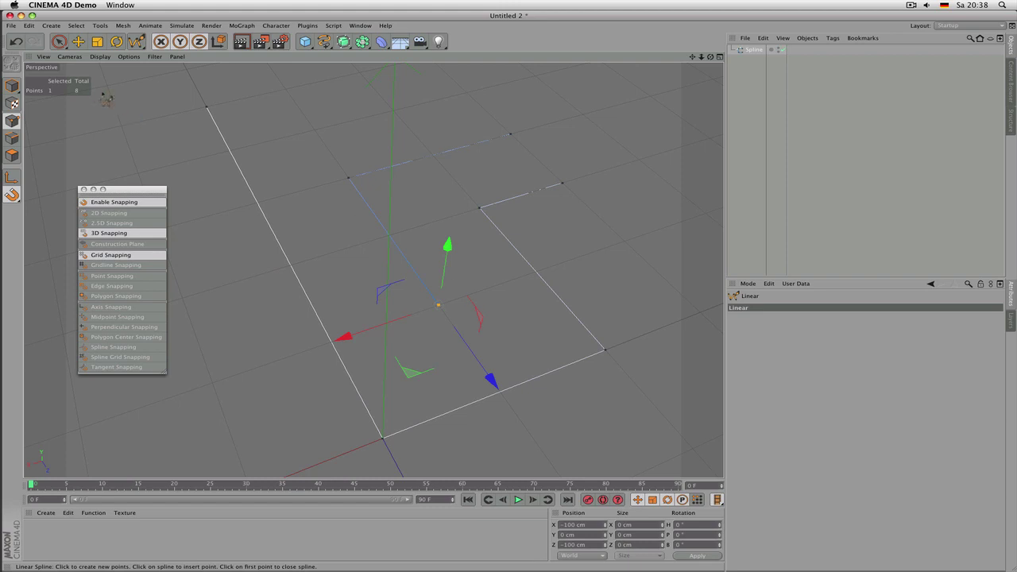
pyautogui.click(78, 42)
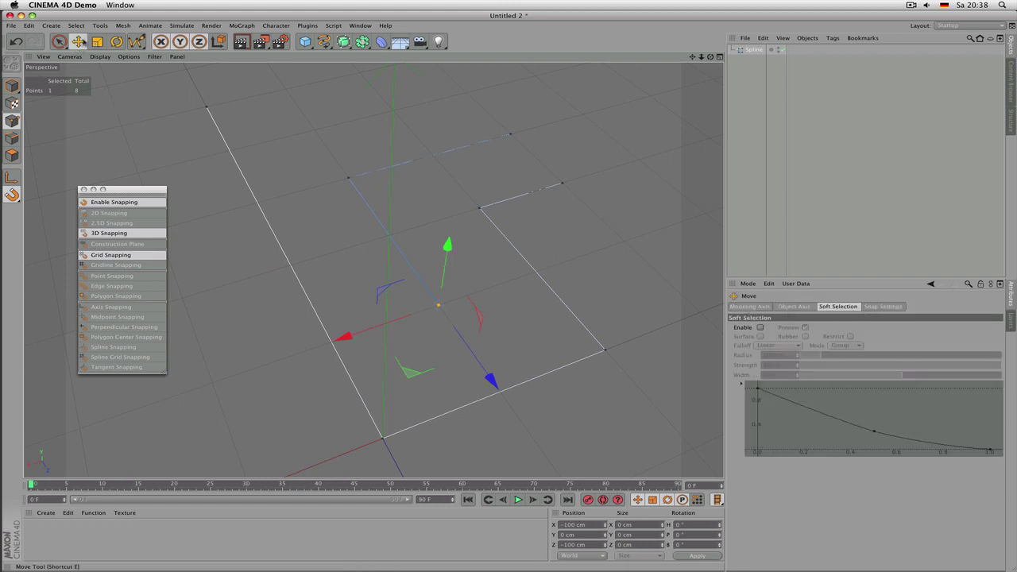
pyautogui.click(895, 308)
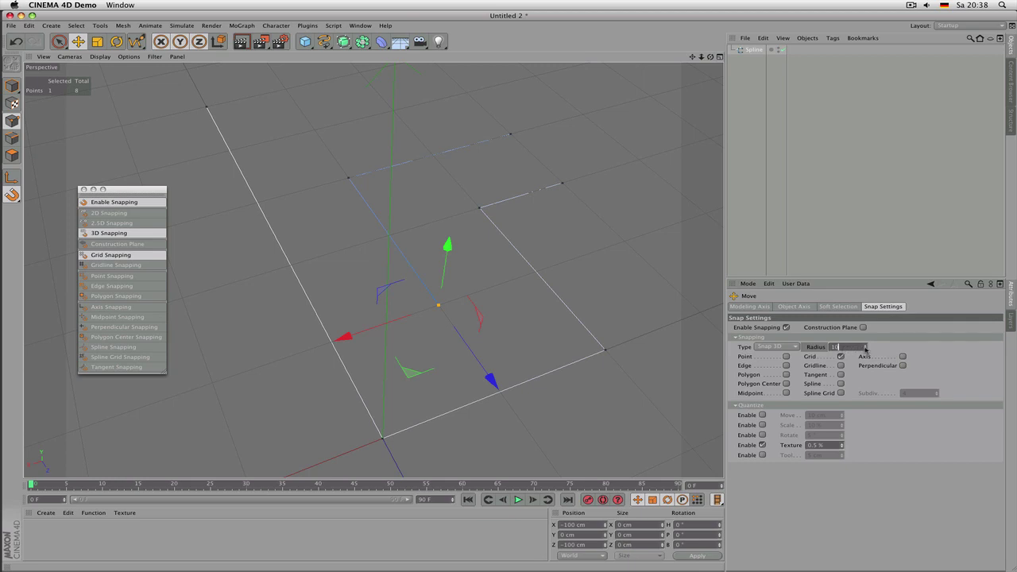
pyautogui.moveTo(866, 347); pyautogui.dragTo(866, 340)
pyautogui.click(856, 351)
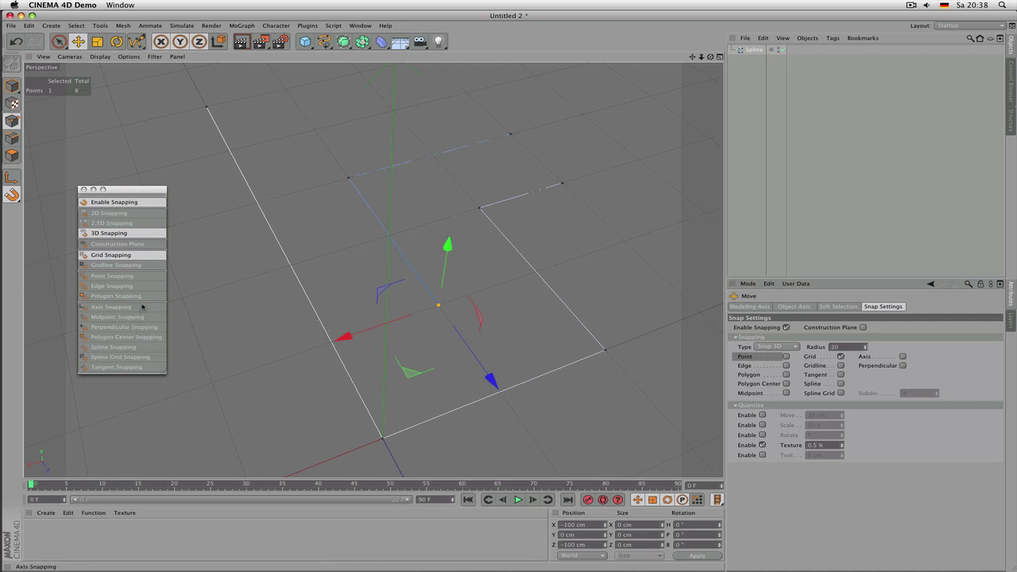
pyautogui.click(85, 190)
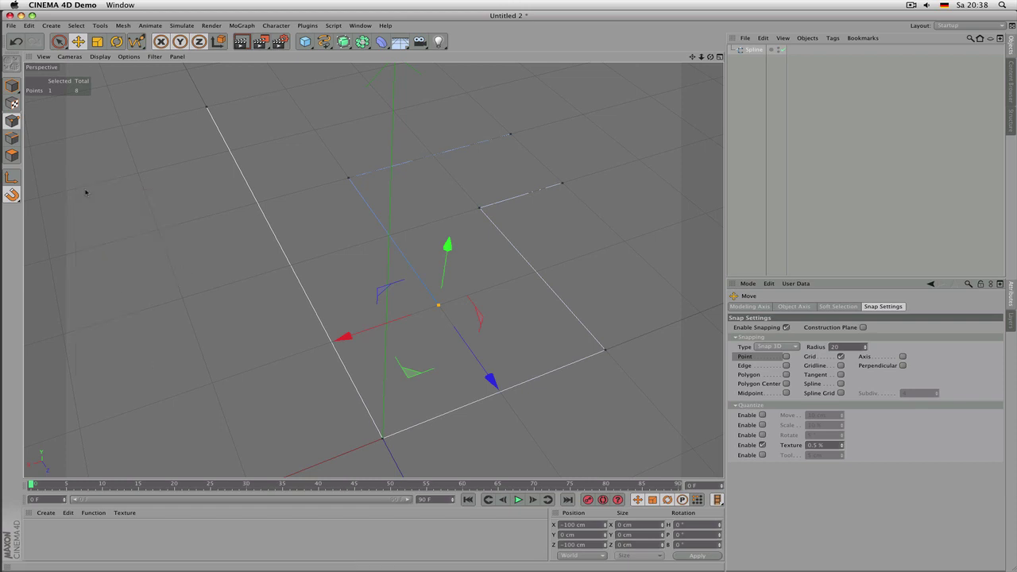
# Step: Open the perspective viewport's configuration and switch the Grid off and on again in its Filter settings
pyautogui.scroll(-5, 407, 191)
pyautogui.scroll(5, 406, 190)
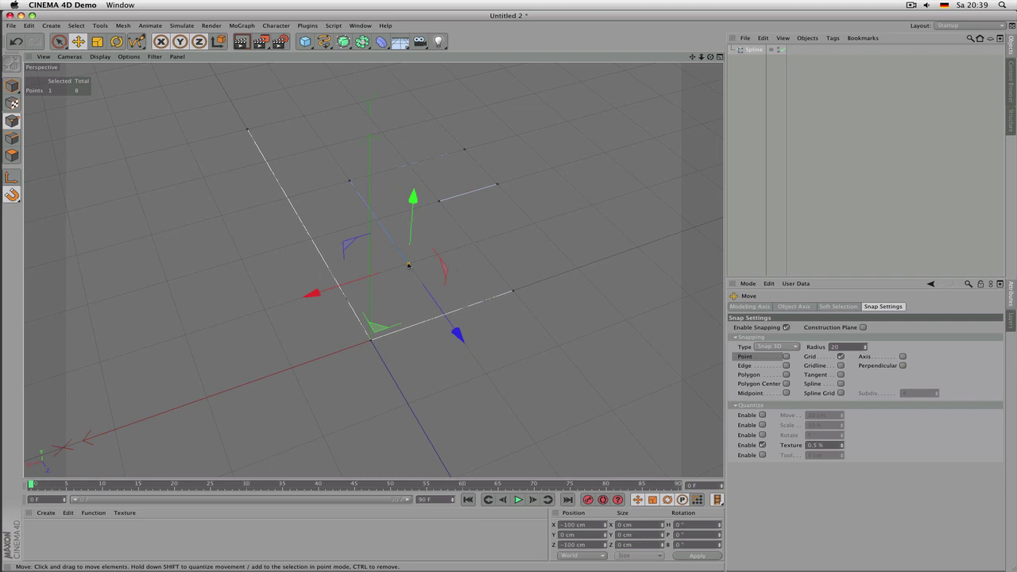
pyautogui.click(70, 56)
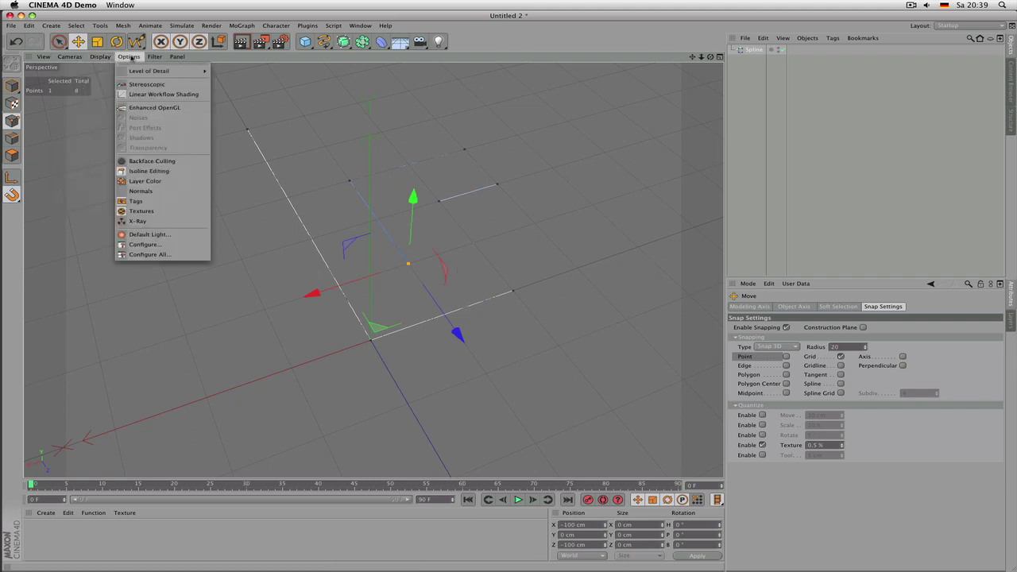
pyautogui.click(166, 244)
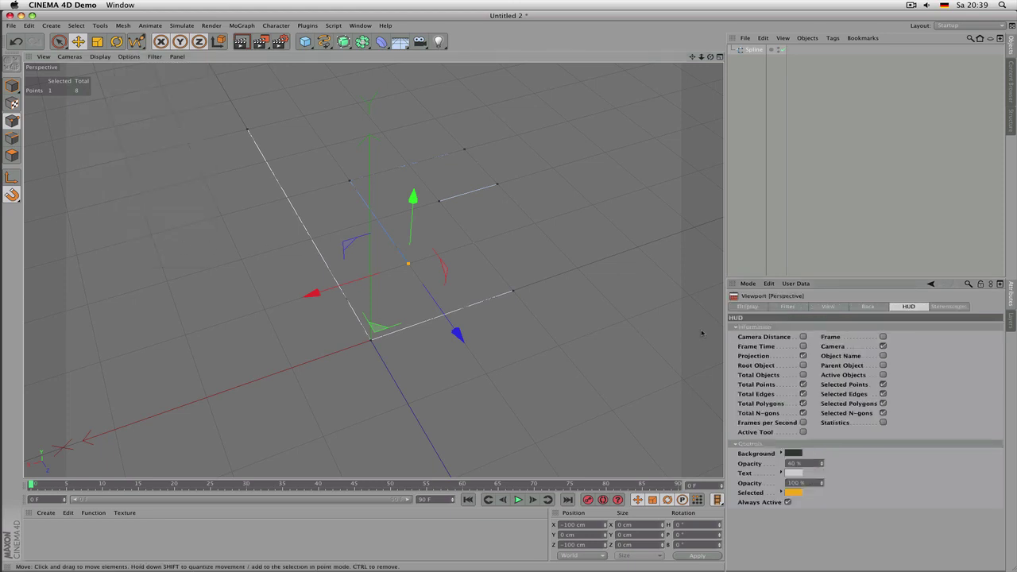
pyautogui.click(777, 309)
pyautogui.click(819, 309)
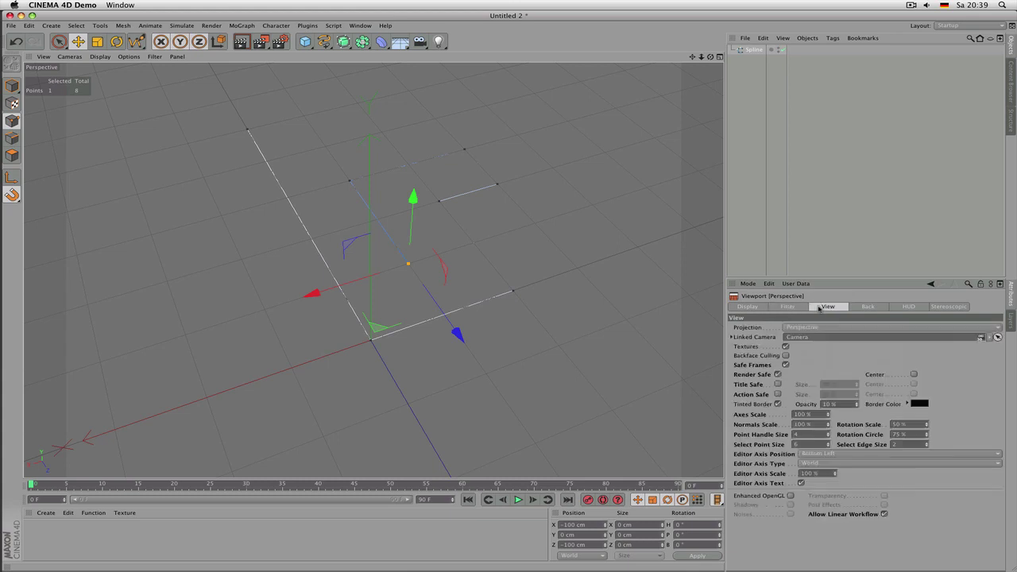
pyautogui.click(804, 308)
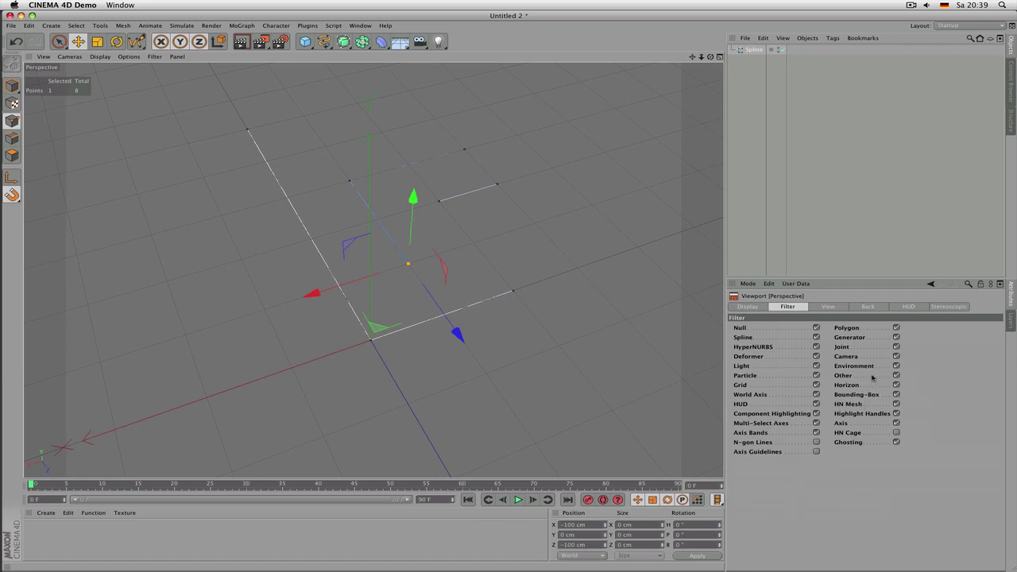
pyautogui.click(816, 385)
pyautogui.click(817, 385)
# Step: Look through the viewport's View, Back, HUD, Stereoscopic, Filter and Display settings
pyautogui.click(828, 307)
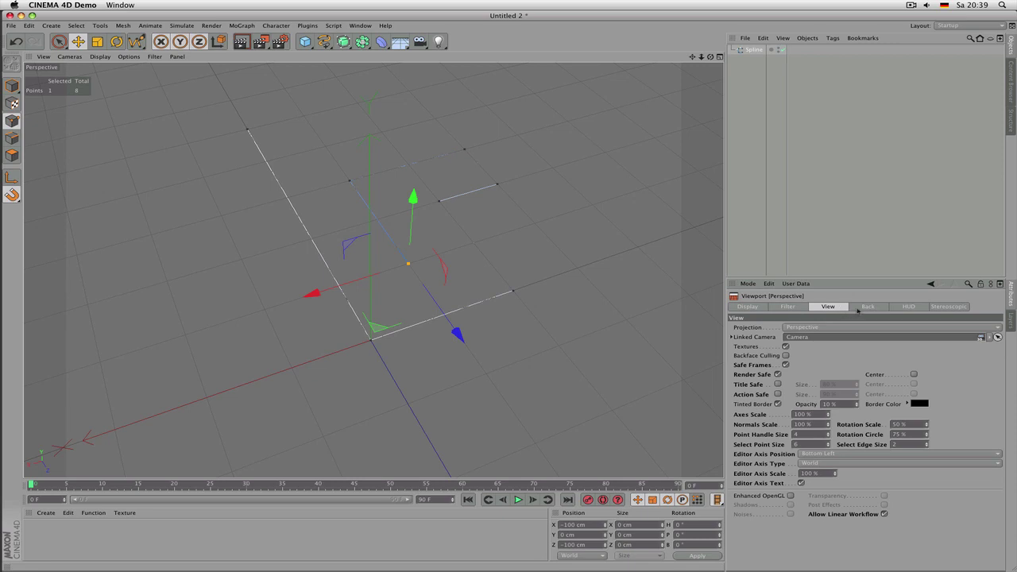
pyautogui.click(869, 308)
pyautogui.click(905, 307)
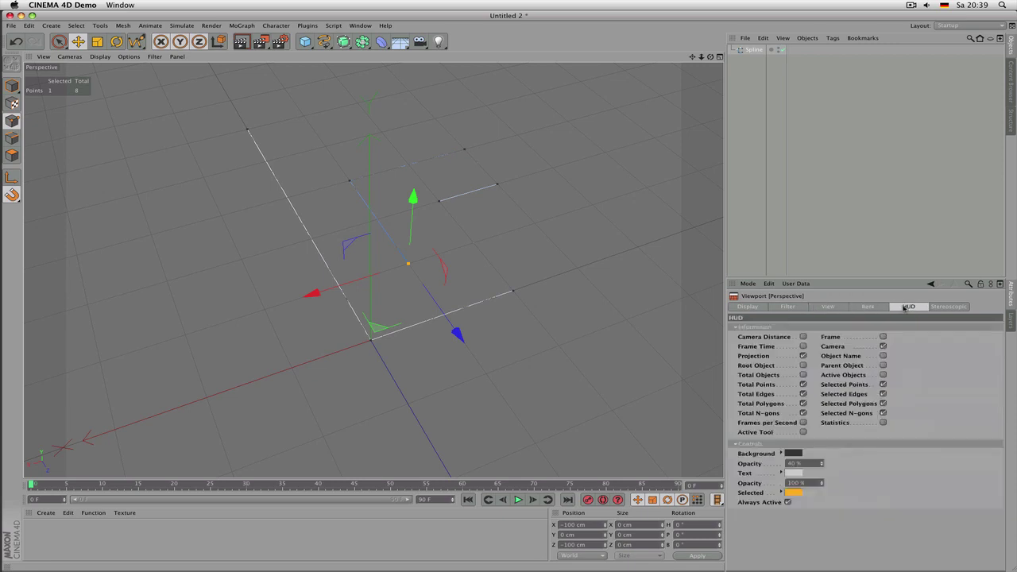
pyautogui.click(940, 308)
pyautogui.click(787, 306)
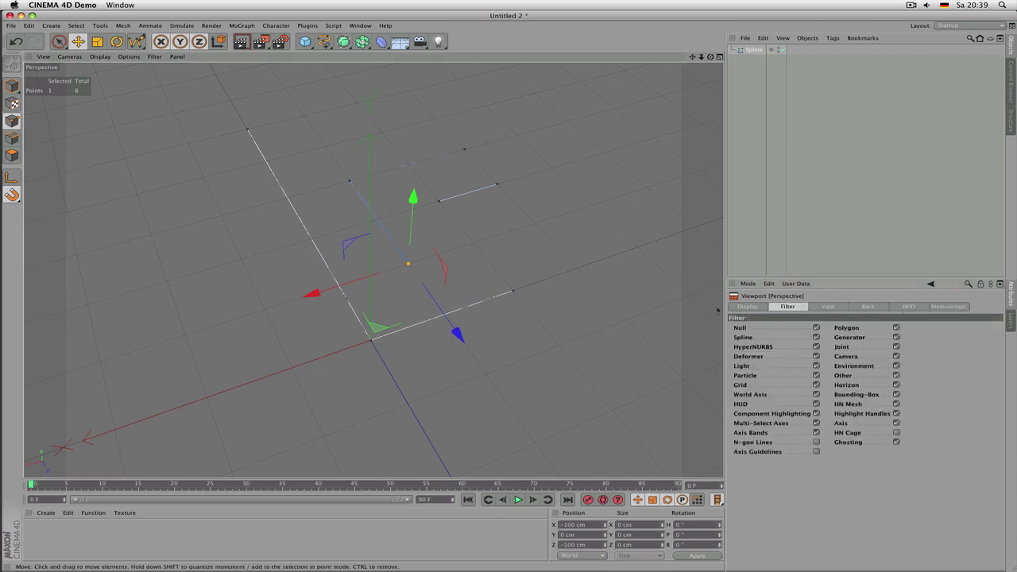
pyautogui.click(747, 307)
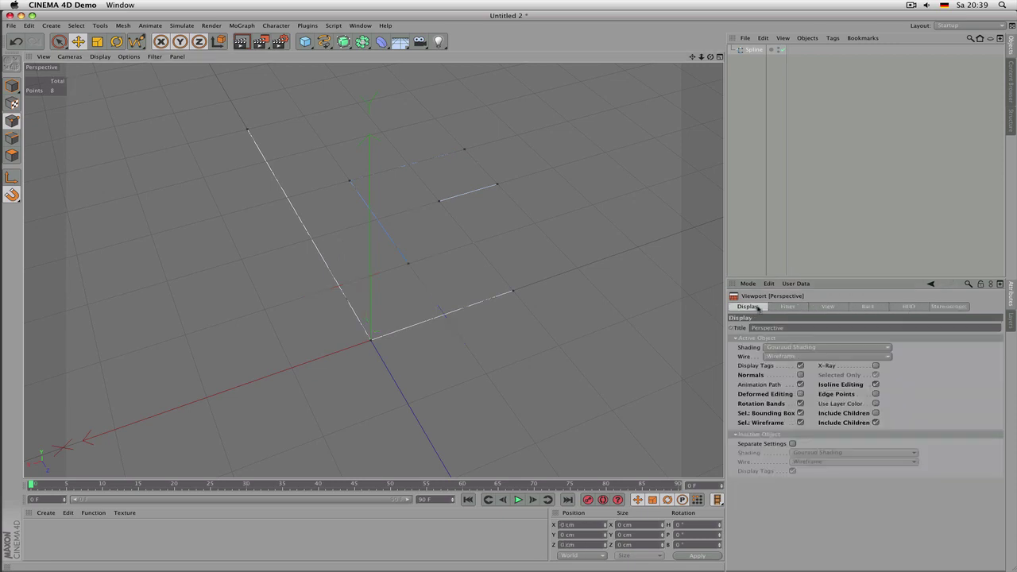
# Step: Look through the program preferences, from Interface, Input Devices, Navigation and OpenGL to View, Files, Units and Memory, and close them
pyautogui.click(757, 49)
pyautogui.click(29, 26)
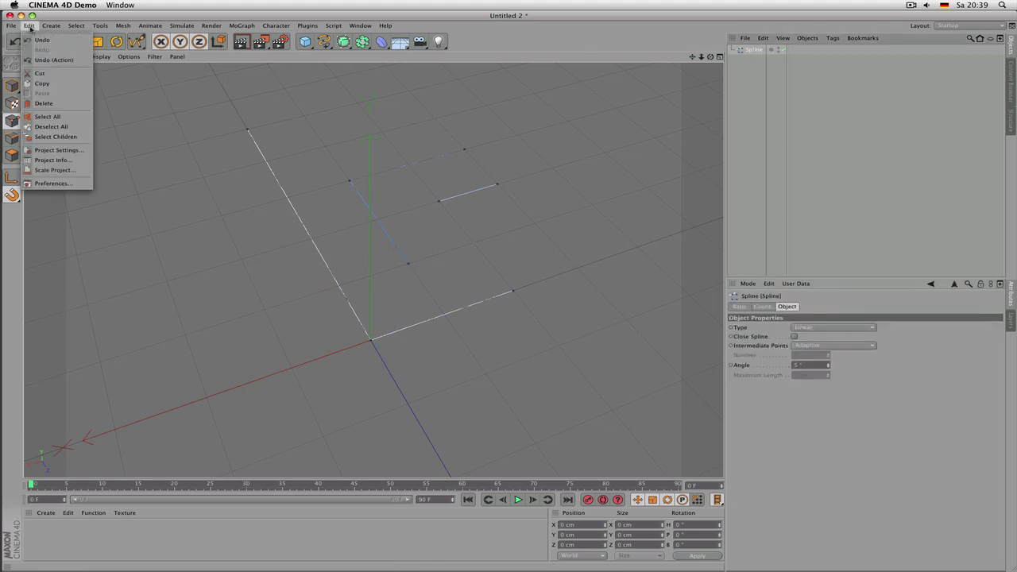
pyautogui.click(51, 183)
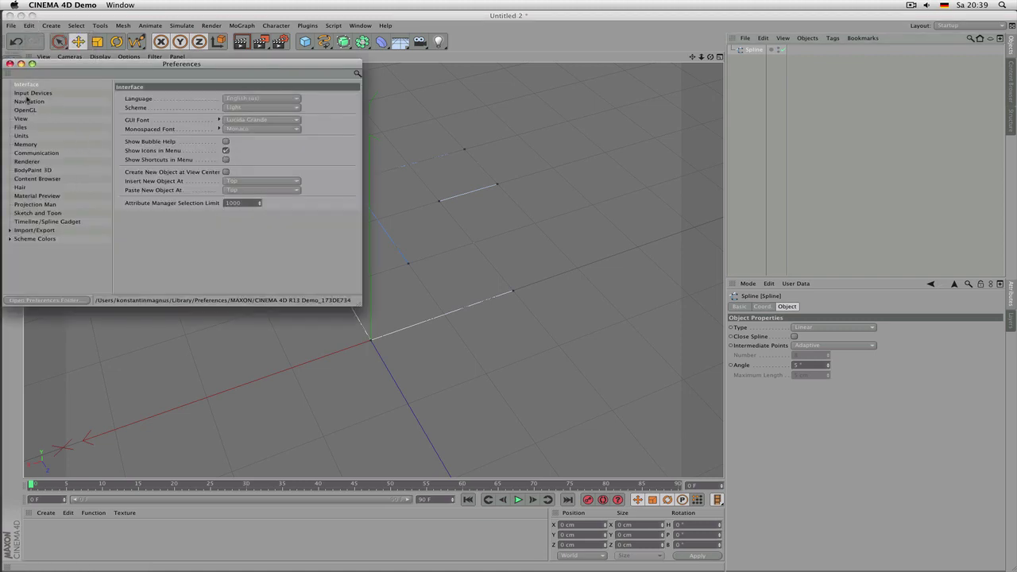
pyautogui.click(21, 136)
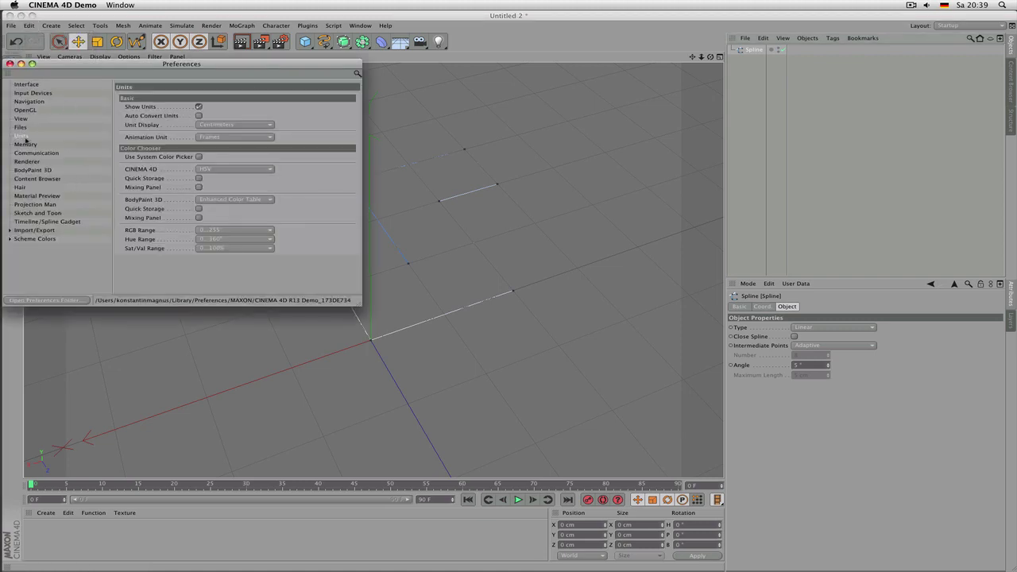
pyautogui.click(22, 128)
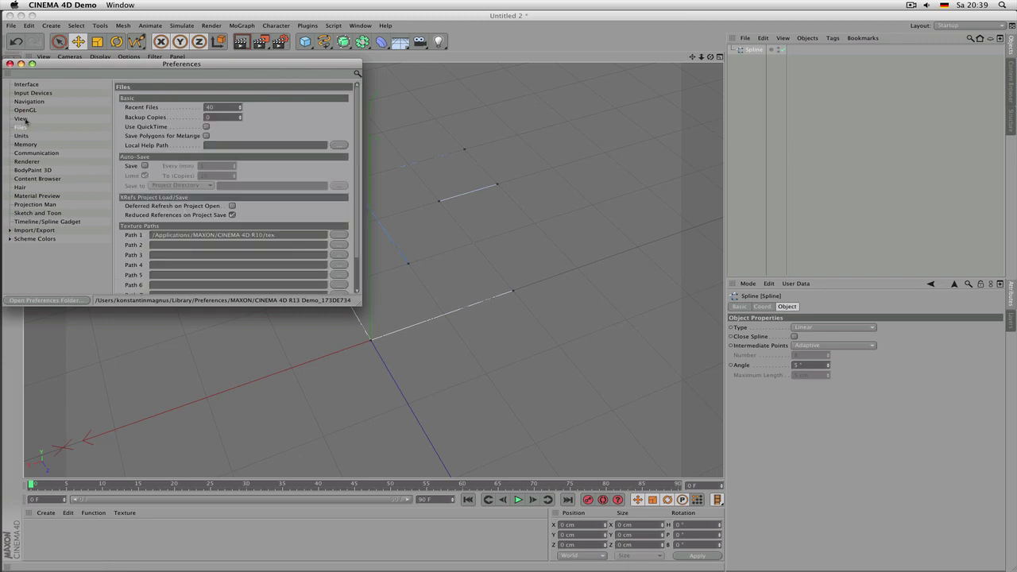
pyautogui.click(22, 119)
pyautogui.click(26, 144)
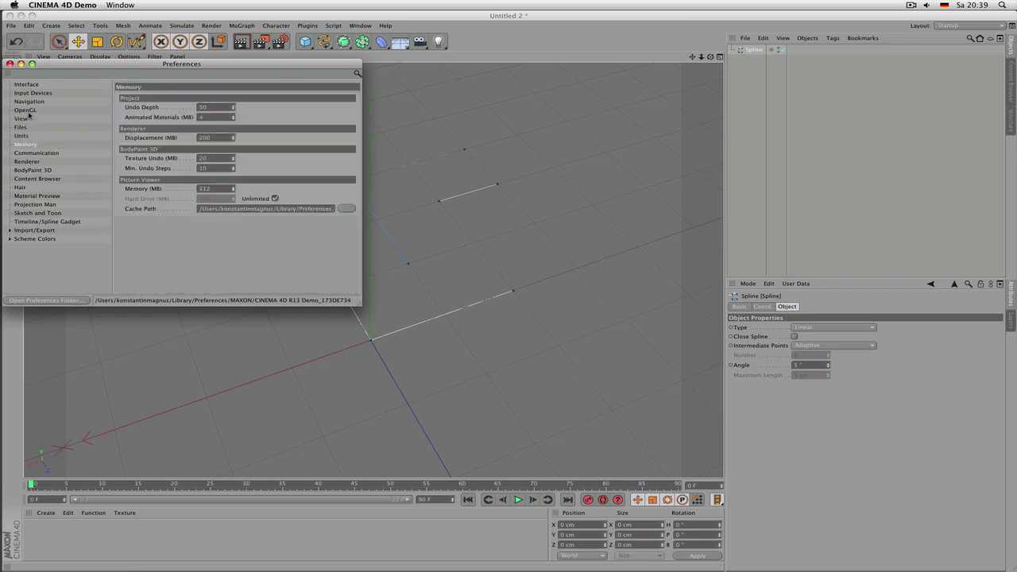
pyautogui.click(30, 102)
pyautogui.click(32, 94)
pyautogui.click(28, 85)
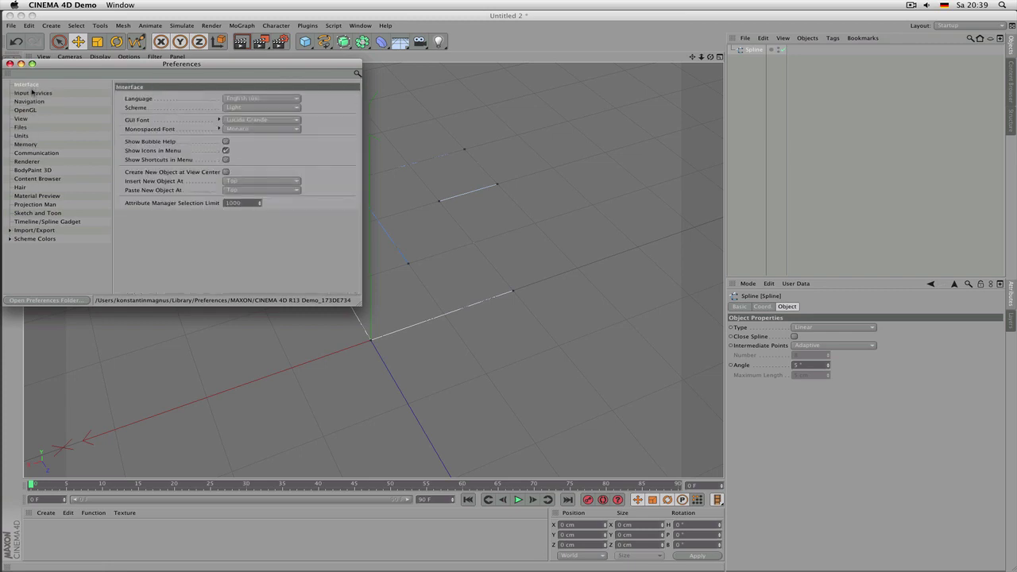
pyautogui.click(31, 101)
pyautogui.click(32, 110)
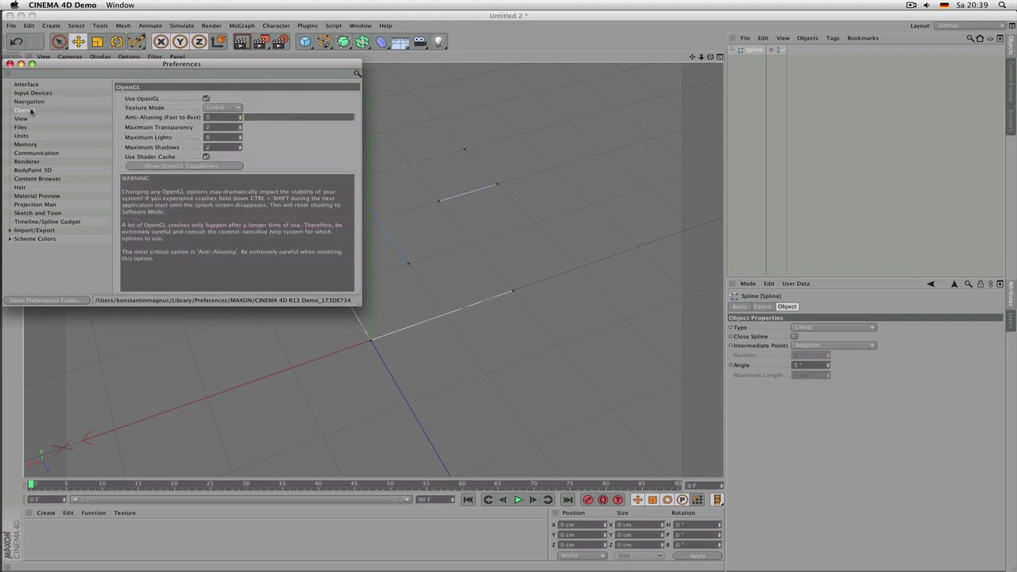
pyautogui.click(28, 118)
pyautogui.click(22, 127)
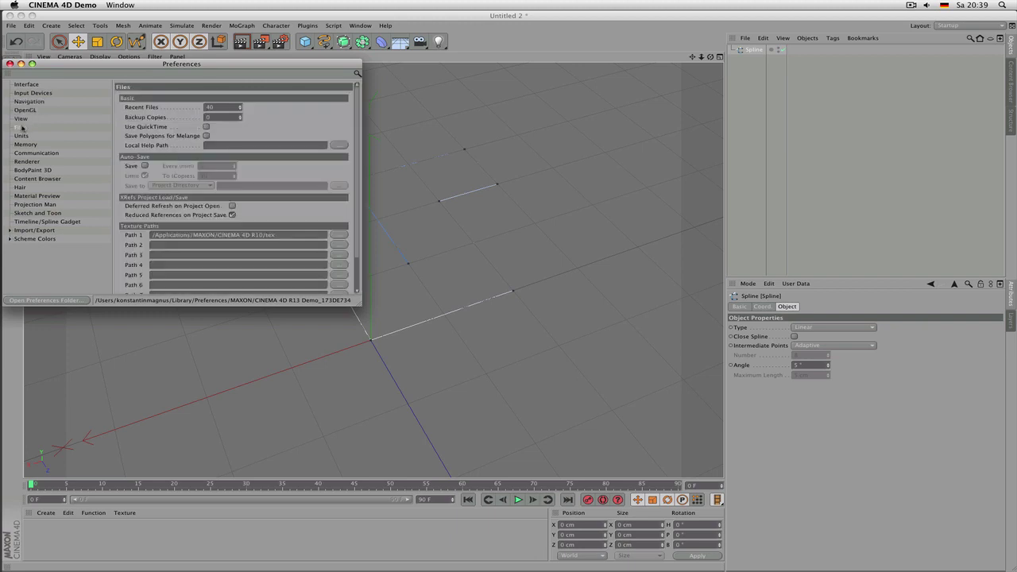
pyautogui.click(24, 137)
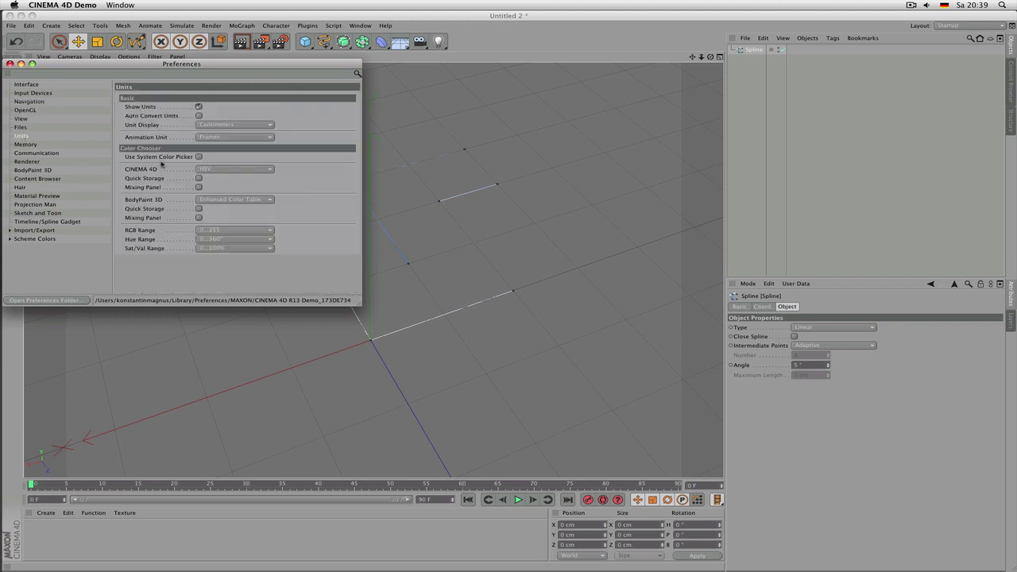
pyautogui.click(28, 145)
pyautogui.click(9, 64)
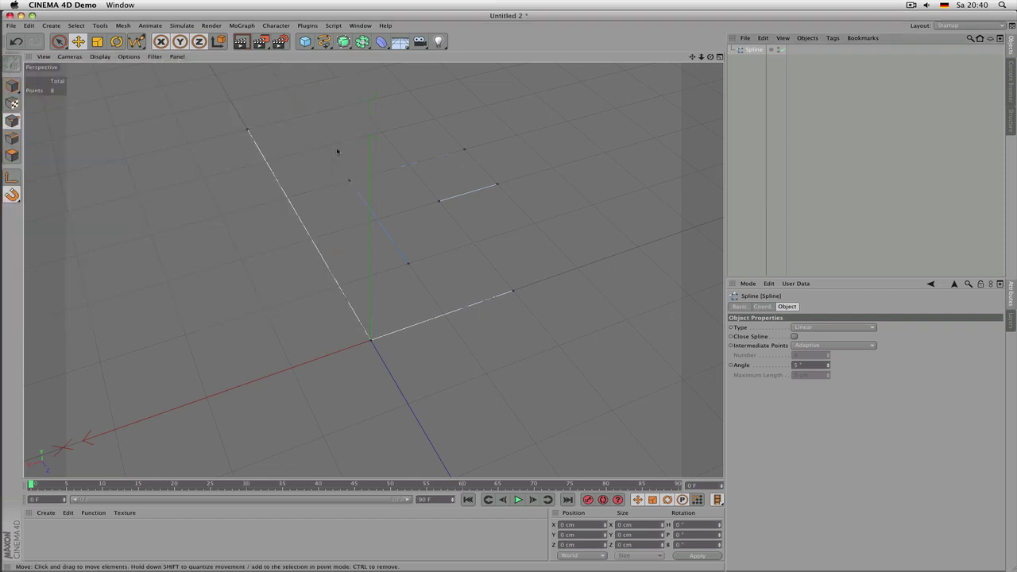
pyautogui.click(438, 201)
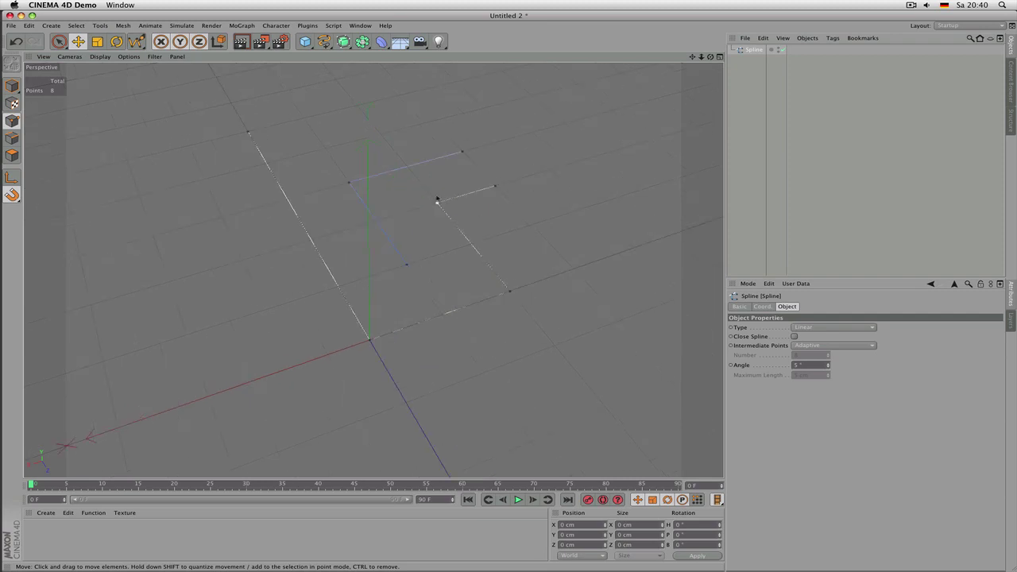
pyautogui.moveTo(711, 58); pyautogui.dragTo(438, 66)
pyautogui.click(398, 44)
pyautogui.click(382, 42)
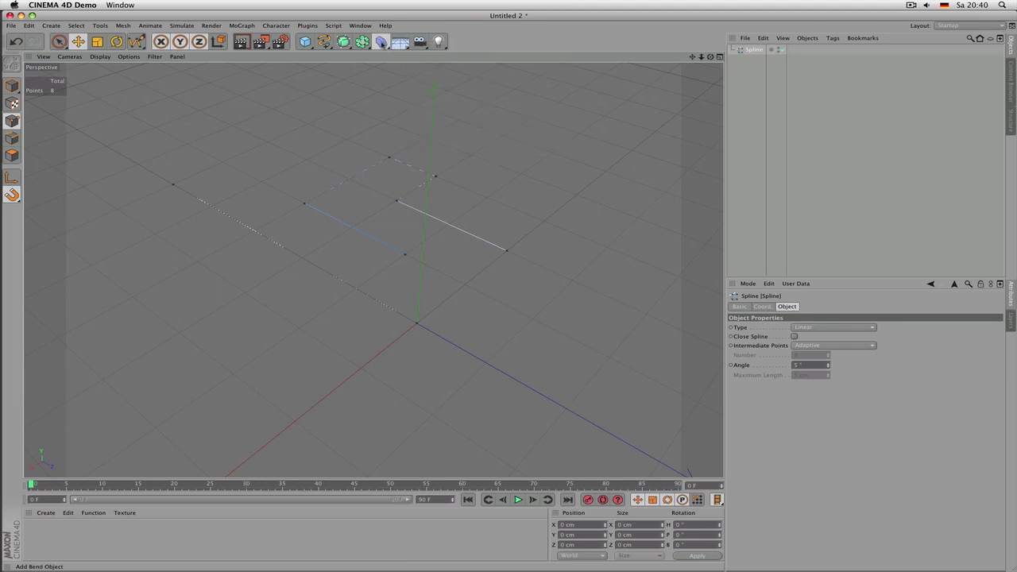
# Step: Add a Construction Plane object to the scene and set its grid spacing to 12.5 cm
pyautogui.click(362, 42)
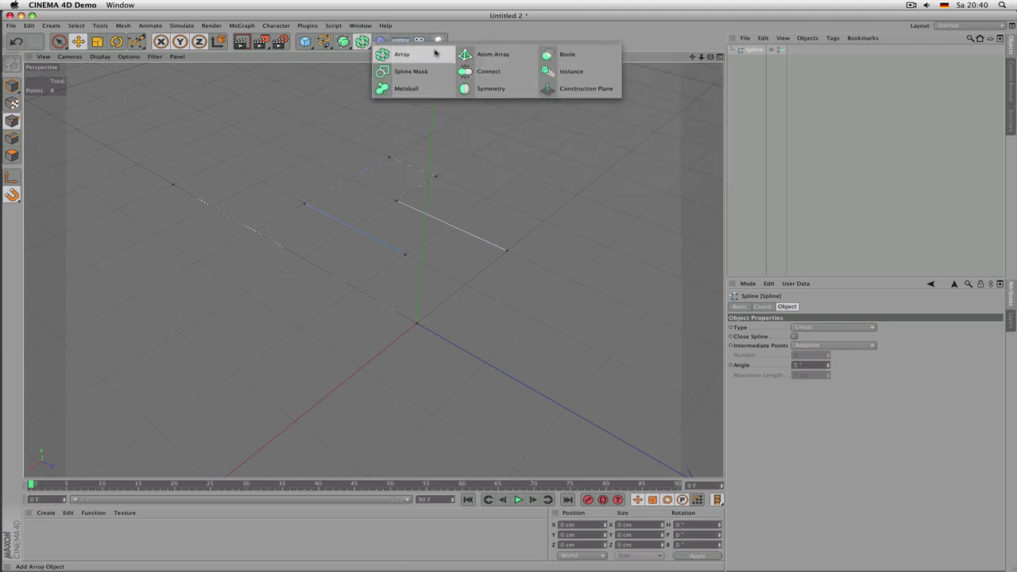
pyautogui.click(567, 90)
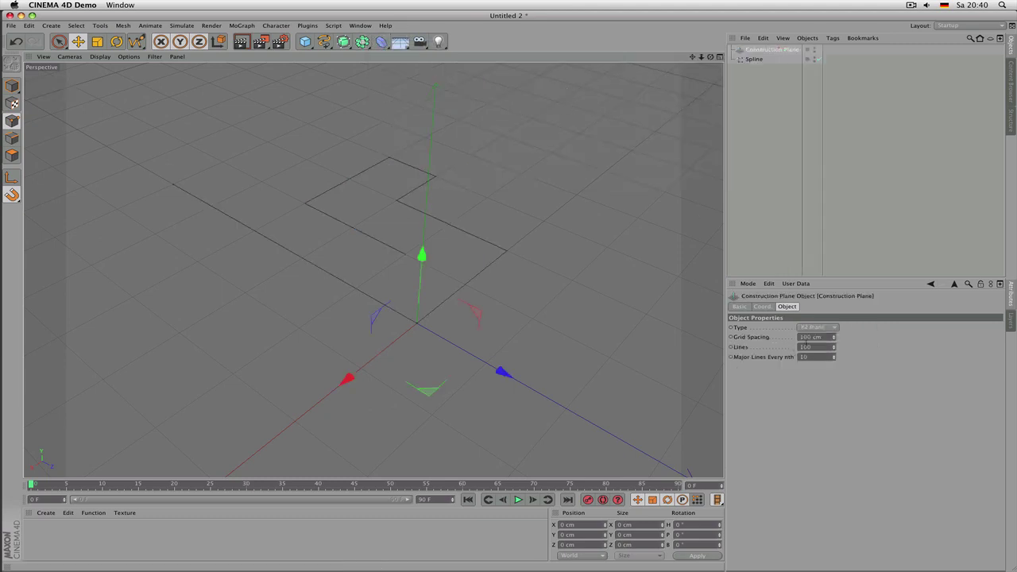
pyautogui.click(833, 339)
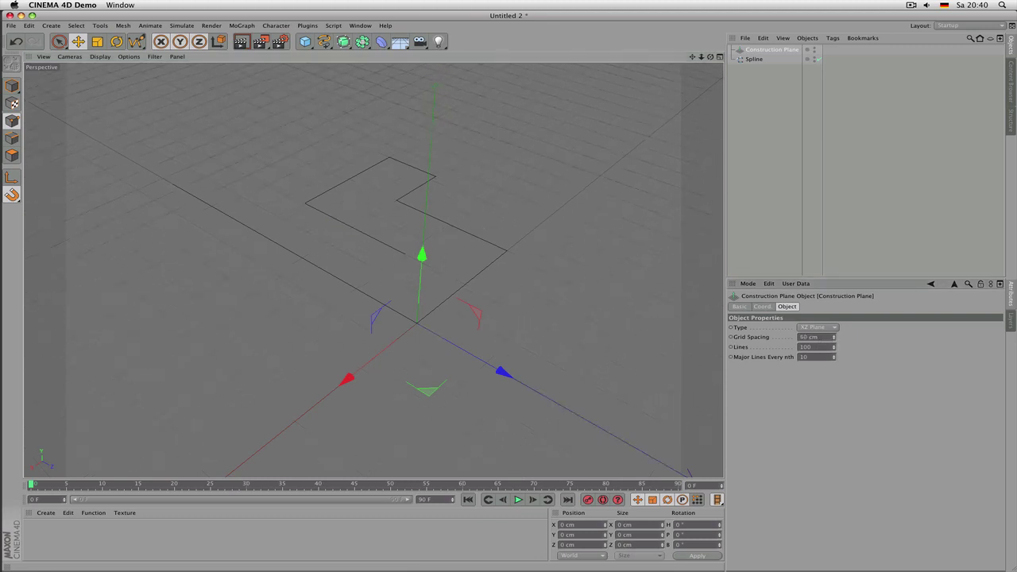
pyautogui.moveTo(833, 339); pyautogui.dragTo(833, 369)
pyautogui.doubleClick(828, 338)
pyautogui.write('12.5')
pyautogui.press('Return')
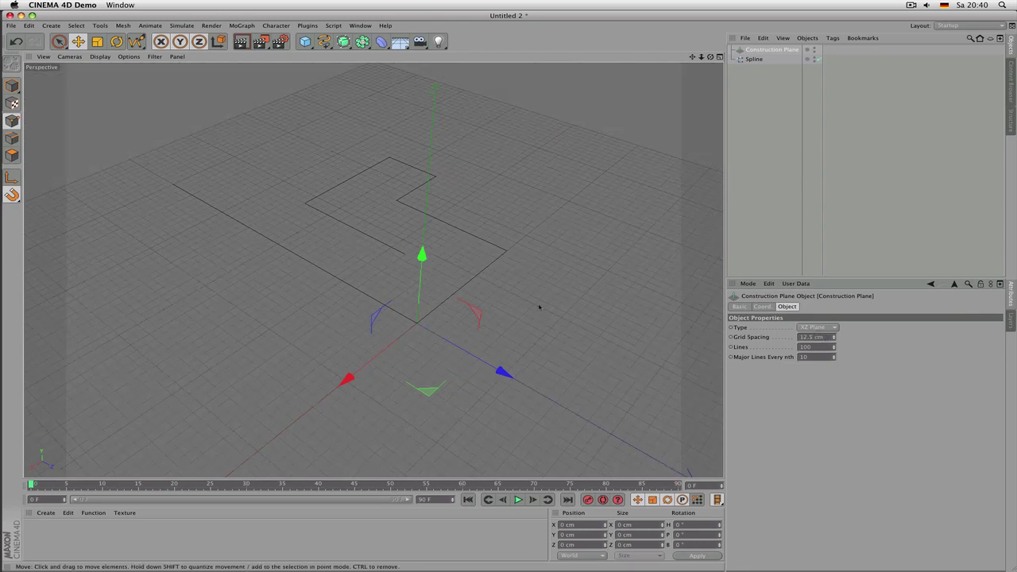
# Step: Increase the construction plane's line count to 144 and lower its interval for major lines
pyautogui.scroll(5, 472, 284)
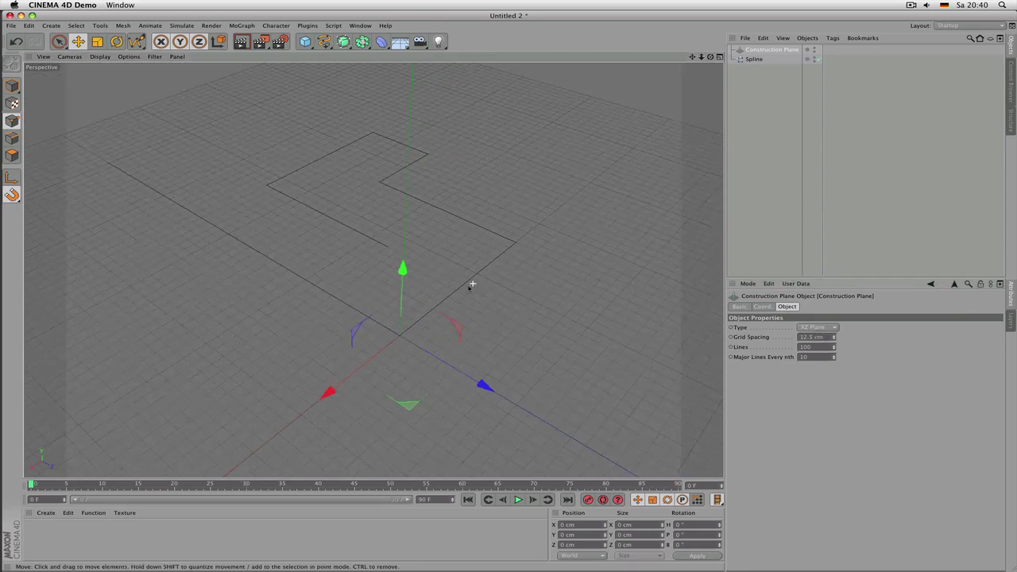
pyautogui.click(809, 347)
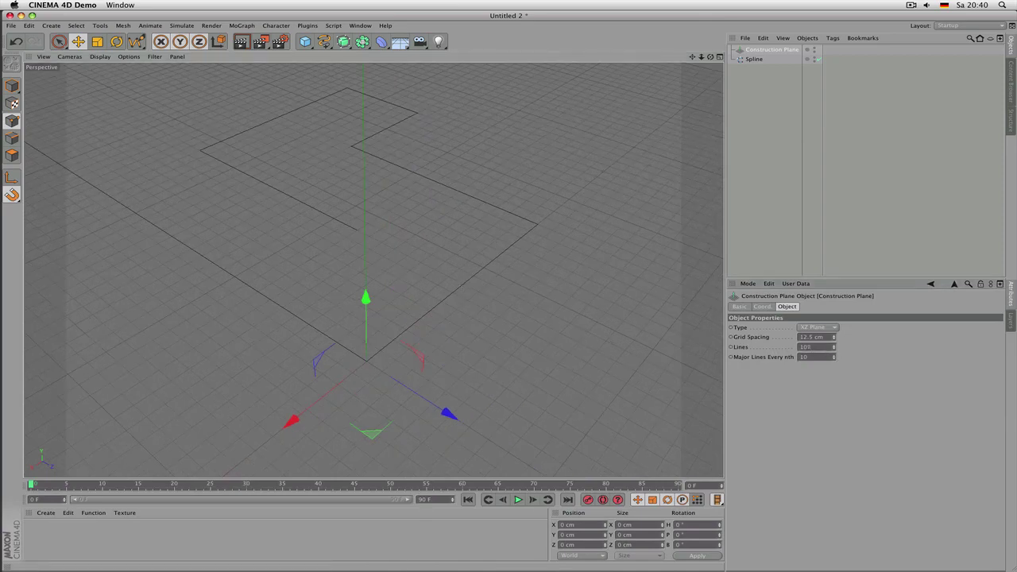
pyautogui.scroll(-5, 454, 302)
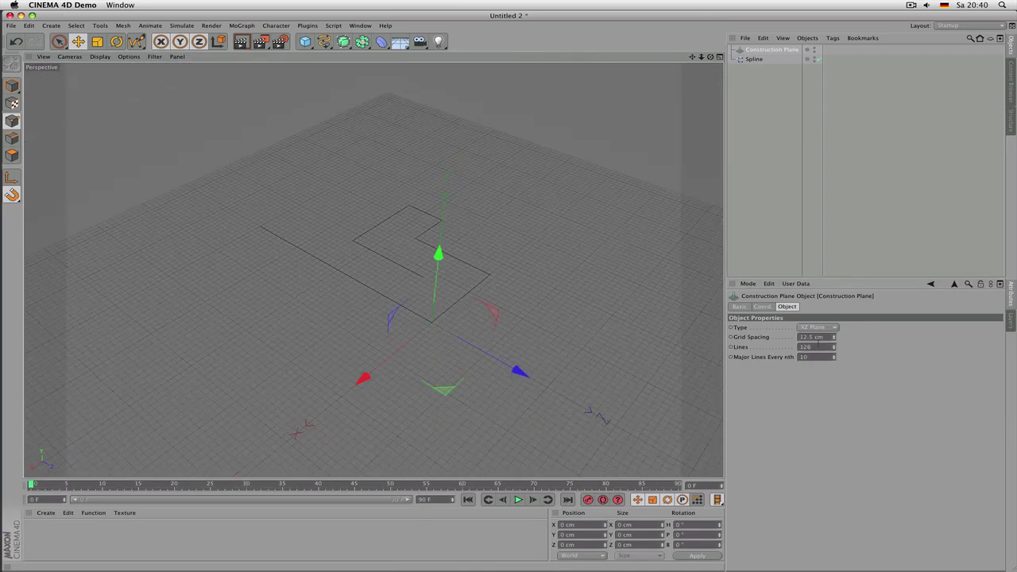
pyautogui.moveTo(833, 348); pyautogui.dragTo(854, 348)
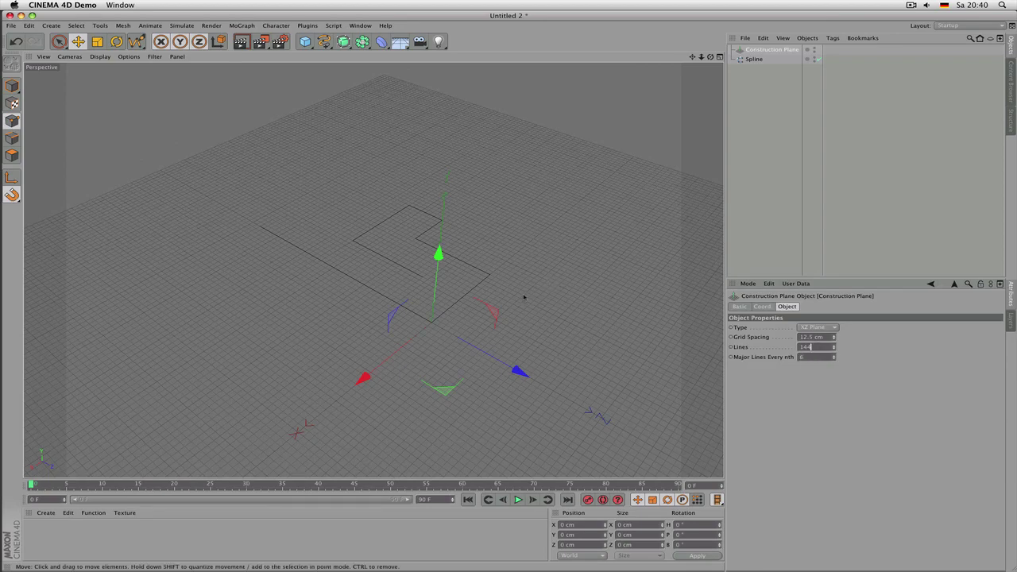
pyautogui.scroll(8, 524, 298)
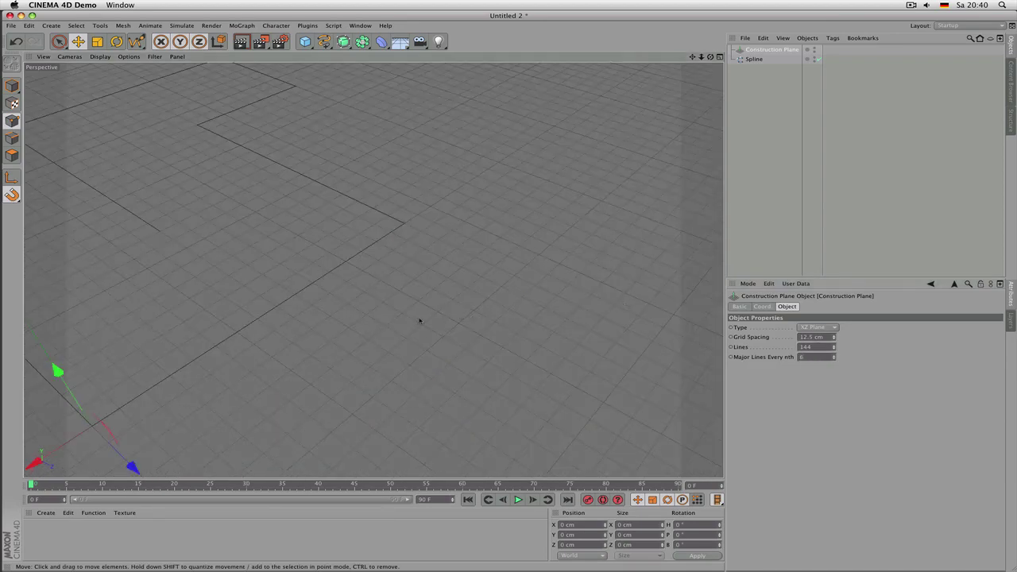
pyautogui.keyDown('alt'); pyautogui.moveTo(419, 321); pyautogui.dragTo(529, 299, button='middle'); pyautogui.keyUp('alt')
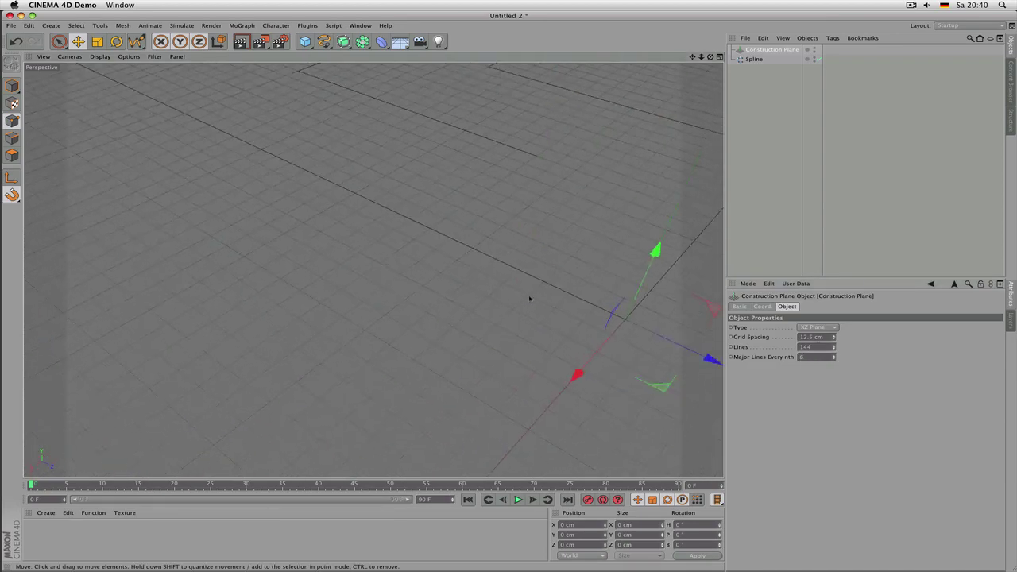
pyautogui.keyDown('alt'); pyautogui.moveTo(530, 299); pyautogui.dragTo(506, 298, button='right'); pyautogui.keyUp('alt')
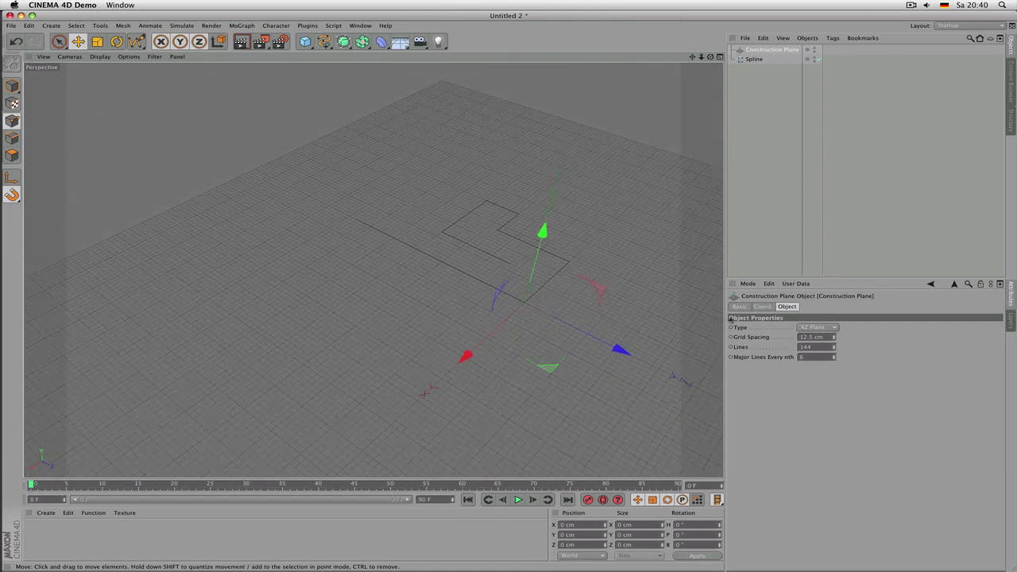
# Step: Try the ZY and XY orientations for the construction plane and return its type to XZ Plane
pyautogui.click(817, 327)
pyautogui.click(815, 347)
pyautogui.scroll(-2, 519, 325)
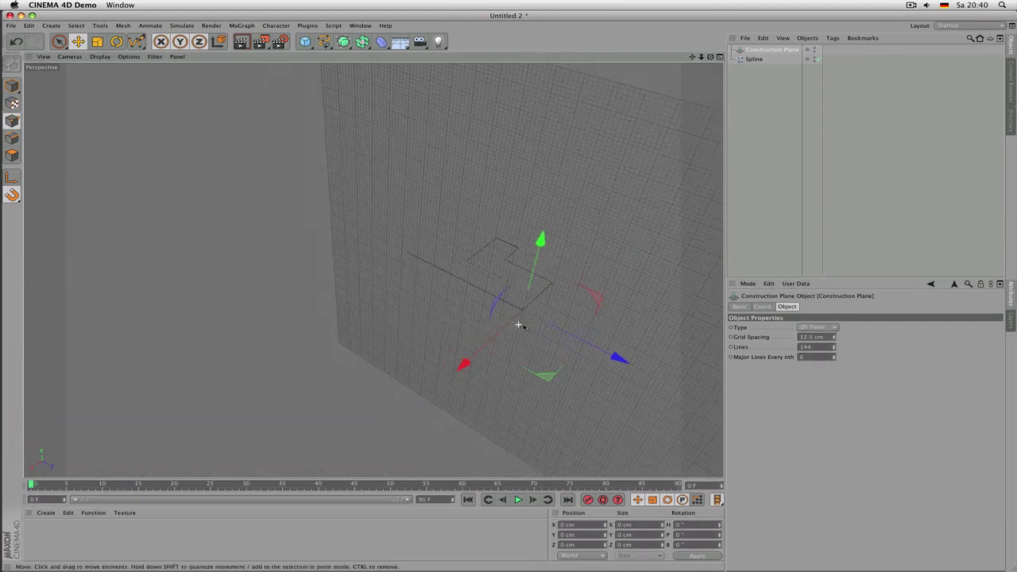
pyautogui.click(816, 327)
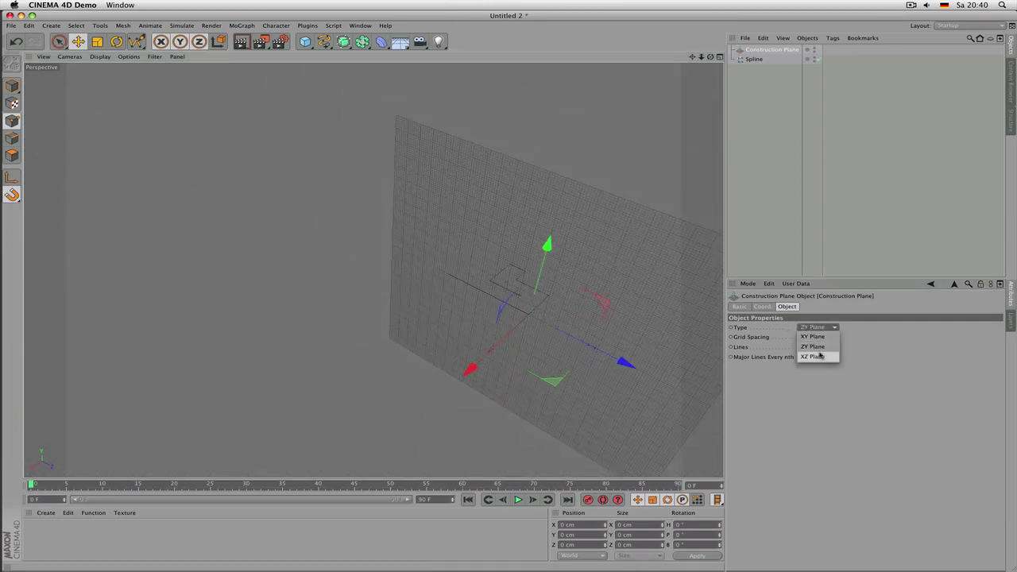
pyautogui.click(818, 356)
pyautogui.click(819, 327)
pyautogui.click(816, 337)
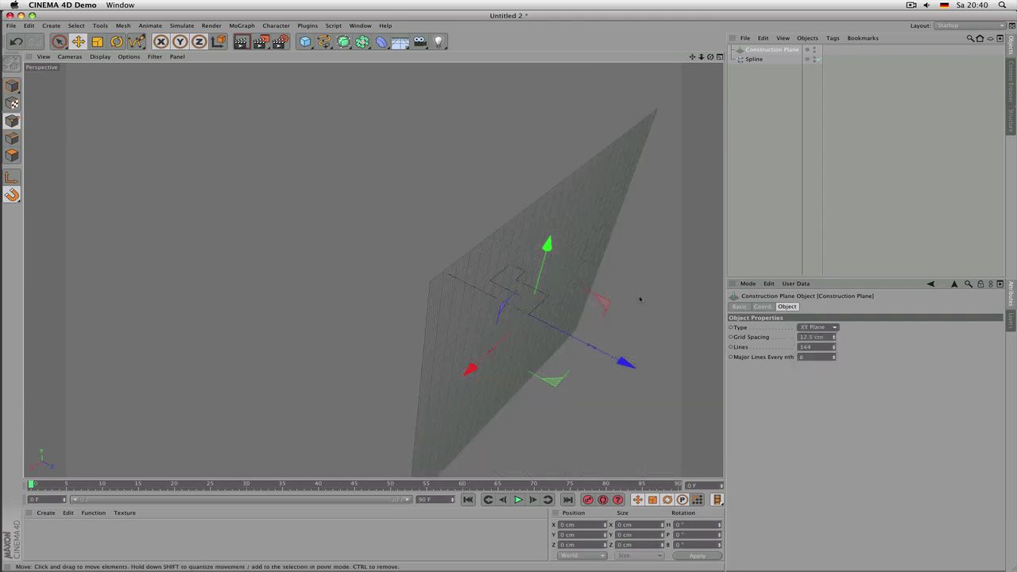
pyautogui.click(824, 328)
pyautogui.click(821, 345)
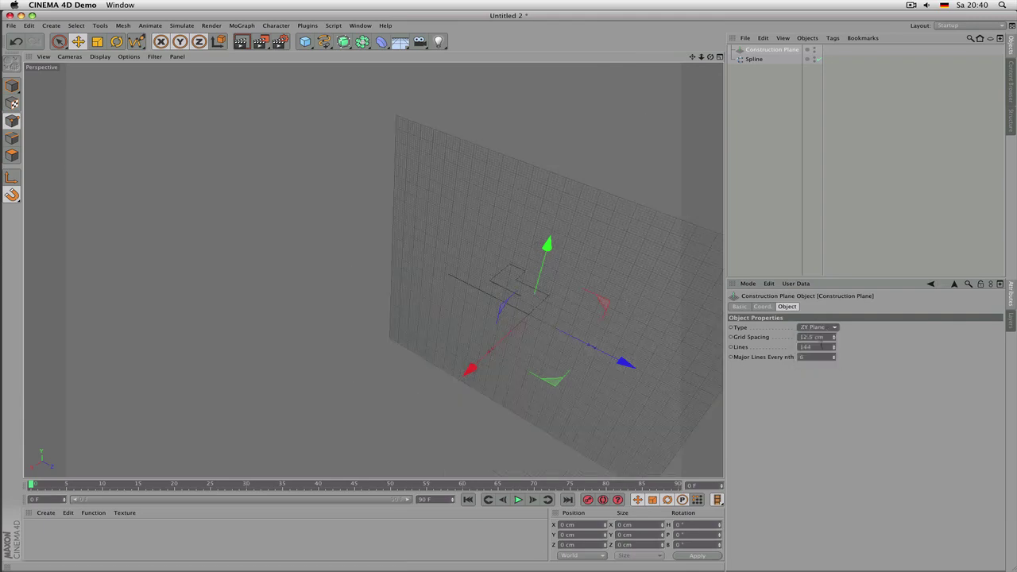
pyautogui.click(830, 328)
pyautogui.click(813, 356)
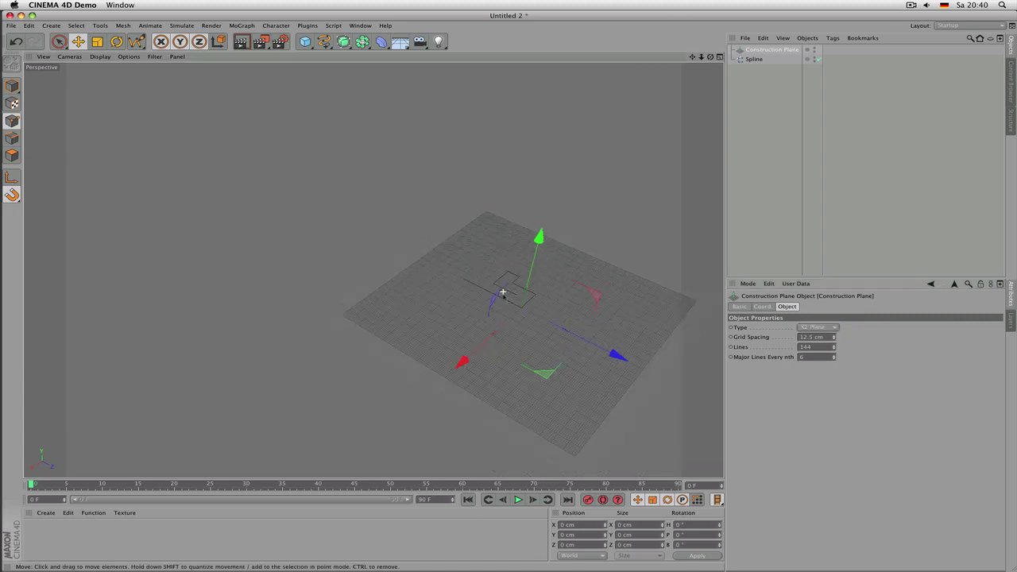
# Step: Tilt the construction plane about its X axis to a pitch of -30° with the Rotate tool
pyautogui.keyDown('alt'); pyautogui.moveTo(520, 310); pyautogui.dragTo(591, 297); pyautogui.keyUp('alt')
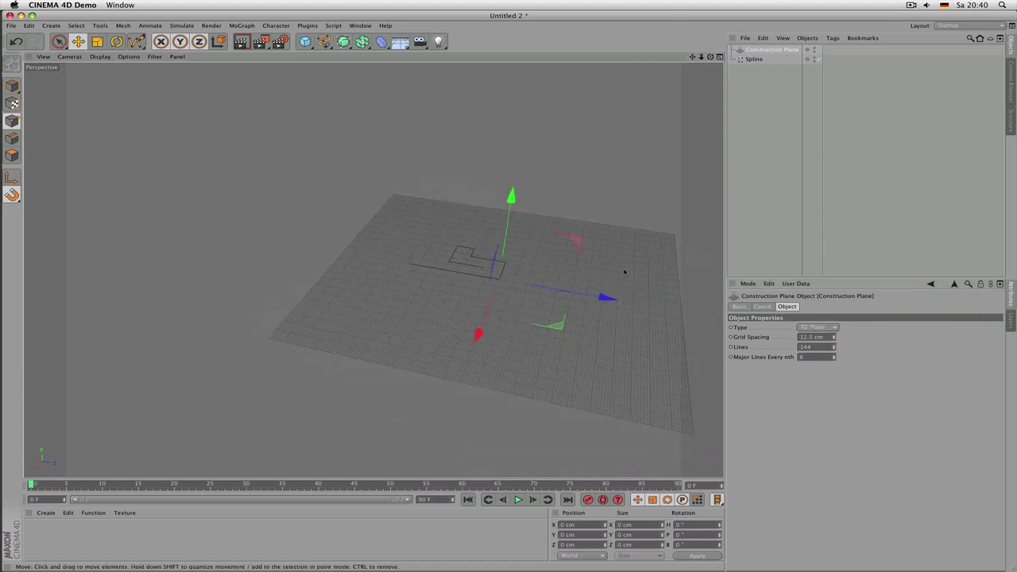
pyautogui.scroll(2, 625, 272)
pyautogui.click(116, 42)
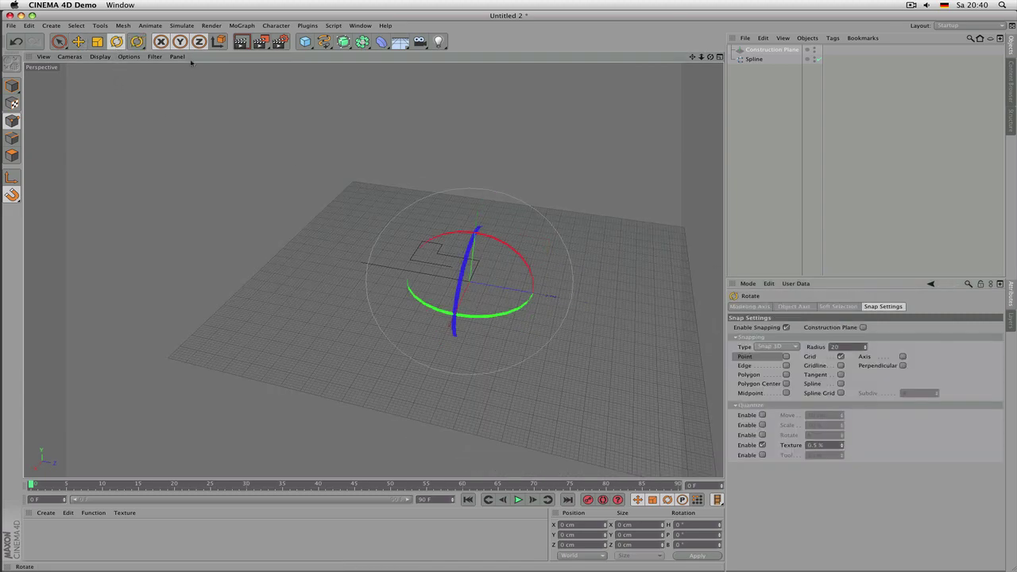
pyautogui.moveTo(509, 243); pyautogui.dragTo(532, 270)
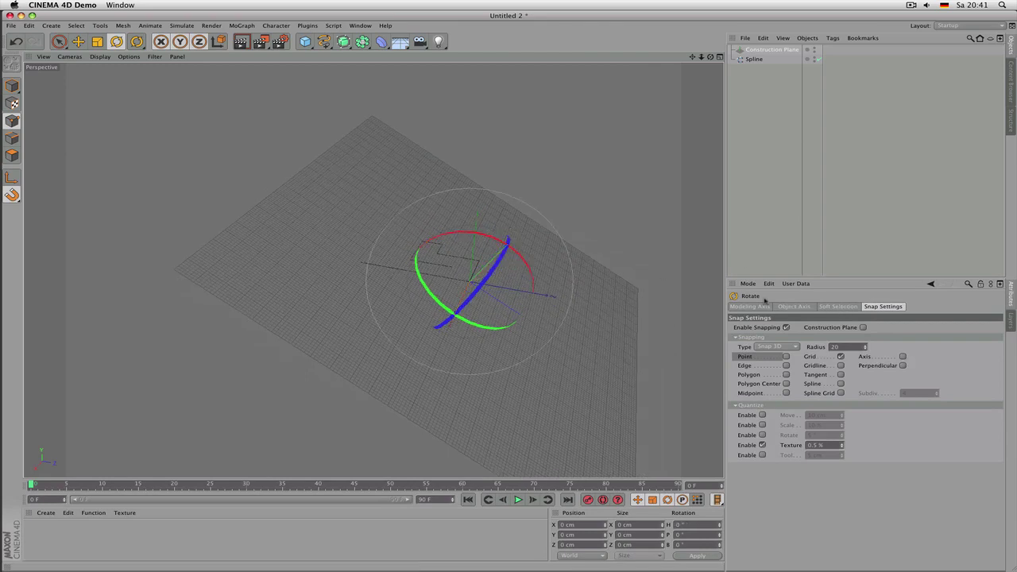
# Step: Set the construction plane's pitch rotation to exactly -13.5° in its coordinates
pyautogui.click(767, 55)
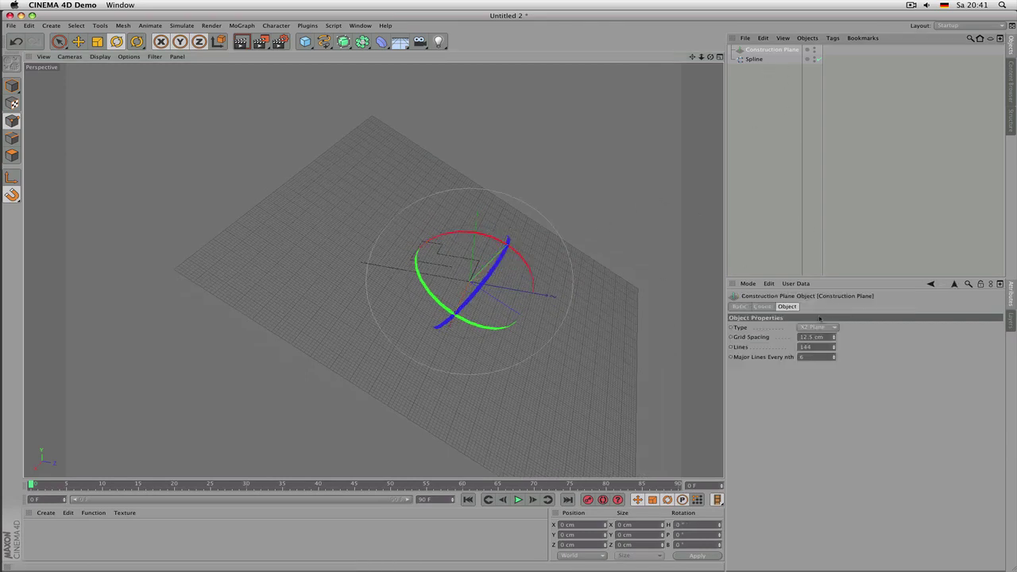
pyautogui.click(772, 308)
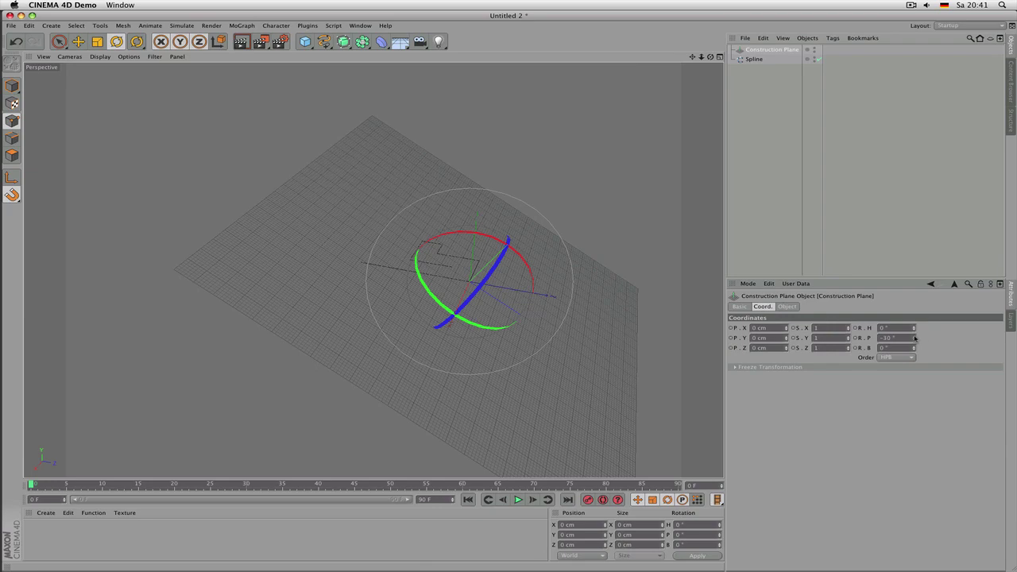
pyautogui.moveTo(914, 338)
pyautogui.mouseDown()
pyautogui.moveTo(913, 324)
pyautogui.moveTo(913, 339)
pyautogui.mouseUp()
pyautogui.doubleClick(904, 340)
pyautogui.write('-13.5')
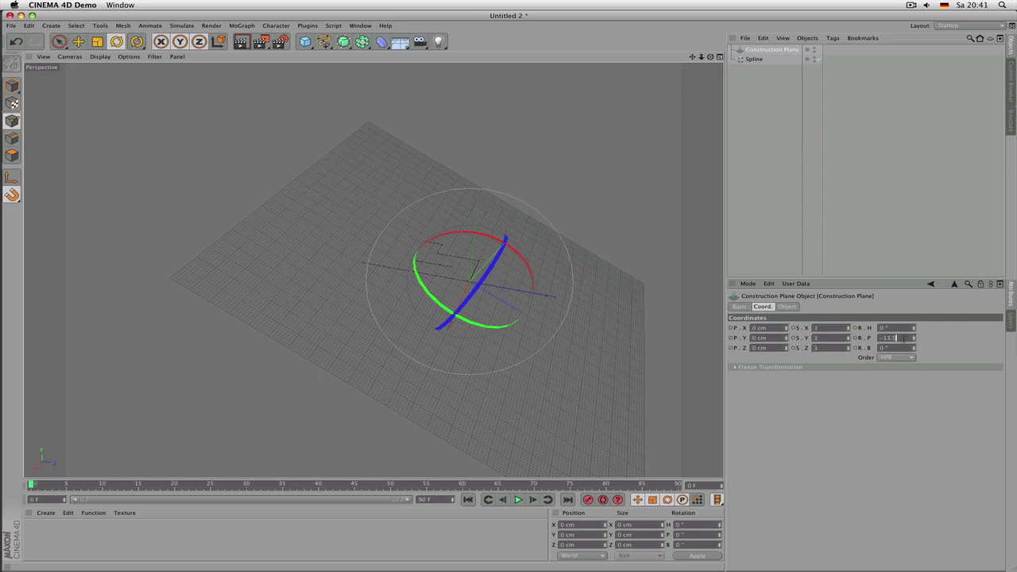
pyautogui.press('Return')
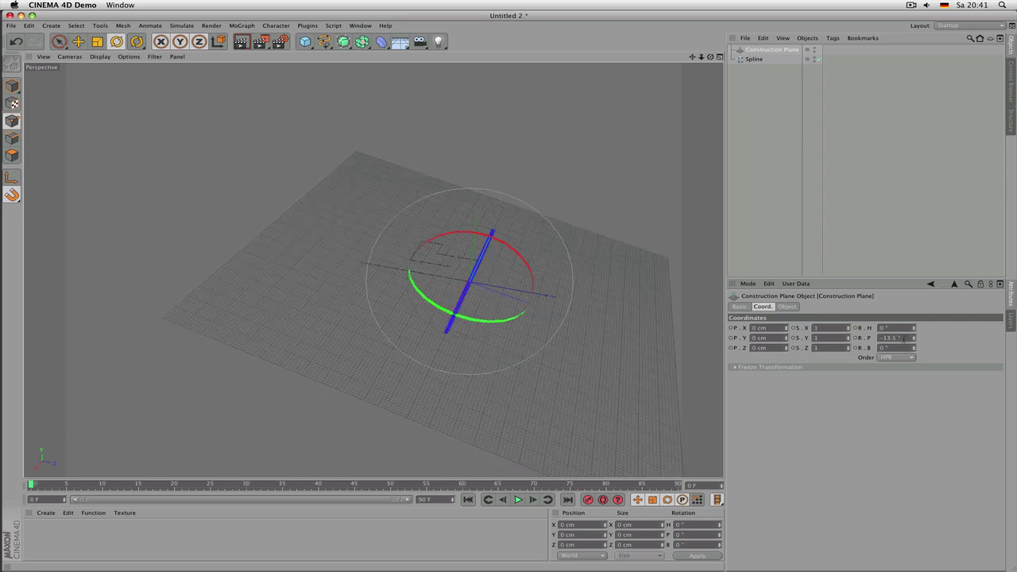
# Step: Remove the old spline's far end point and delete the whole spline object in Model mode
pyautogui.scroll(5, 570, 286)
pyautogui.keyDown('alt'); pyautogui.moveTo(477, 278); pyautogui.dragTo(354, 265); pyautogui.keyUp('alt')
pyautogui.click(754, 59)
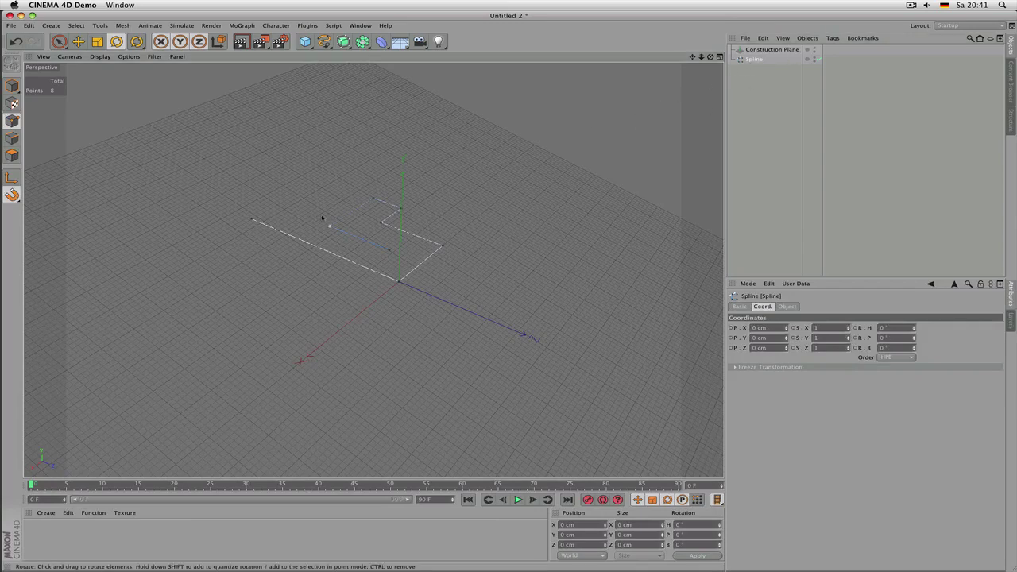
pyautogui.click(253, 220)
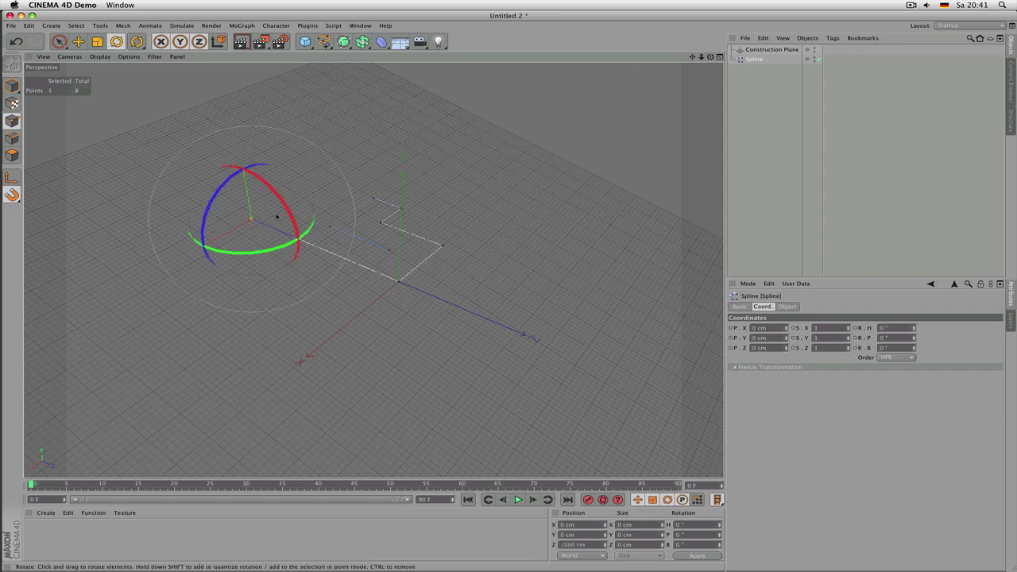
pyautogui.press('Delete')
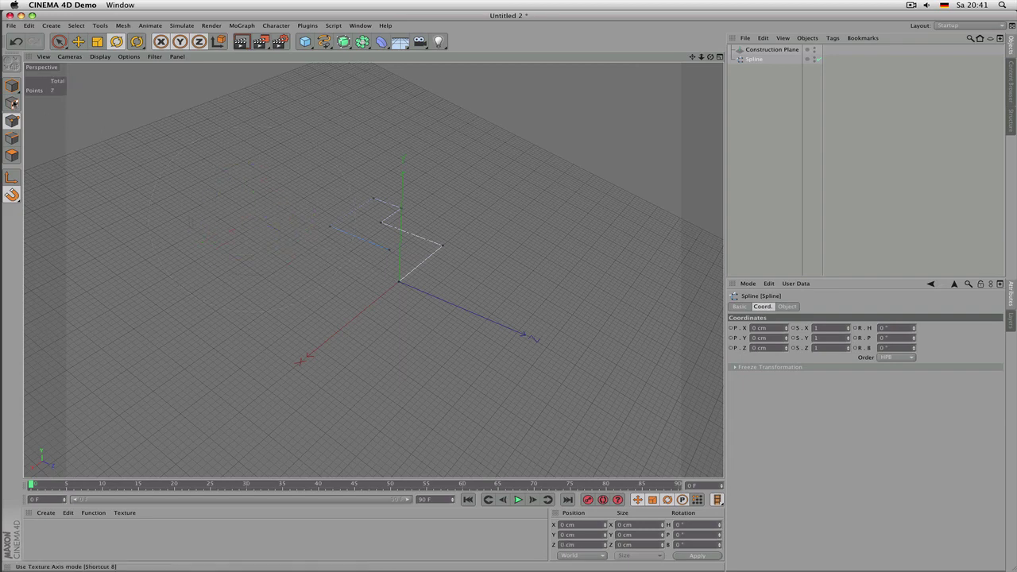
pyautogui.click(12, 86)
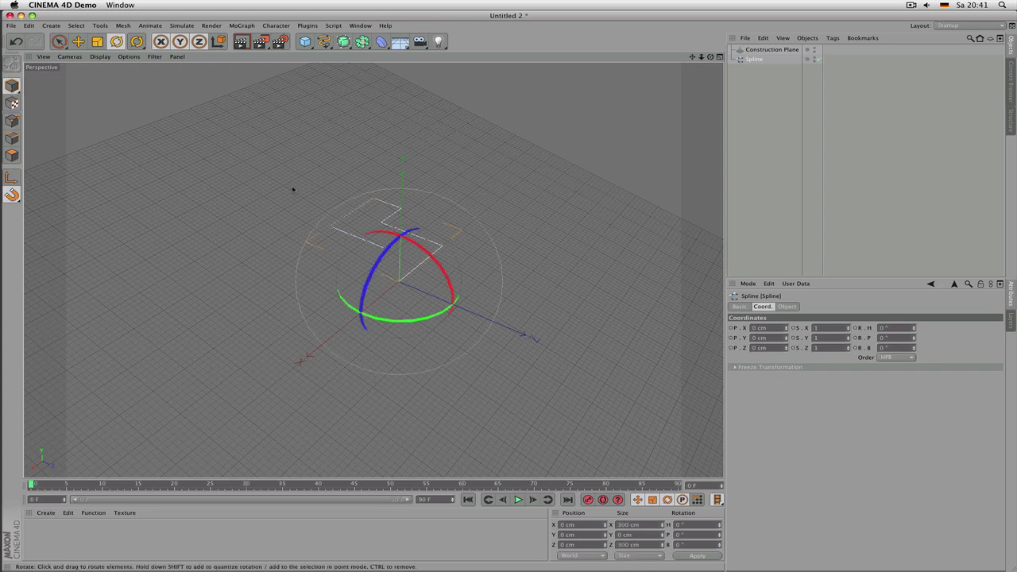
pyautogui.press('Delete')
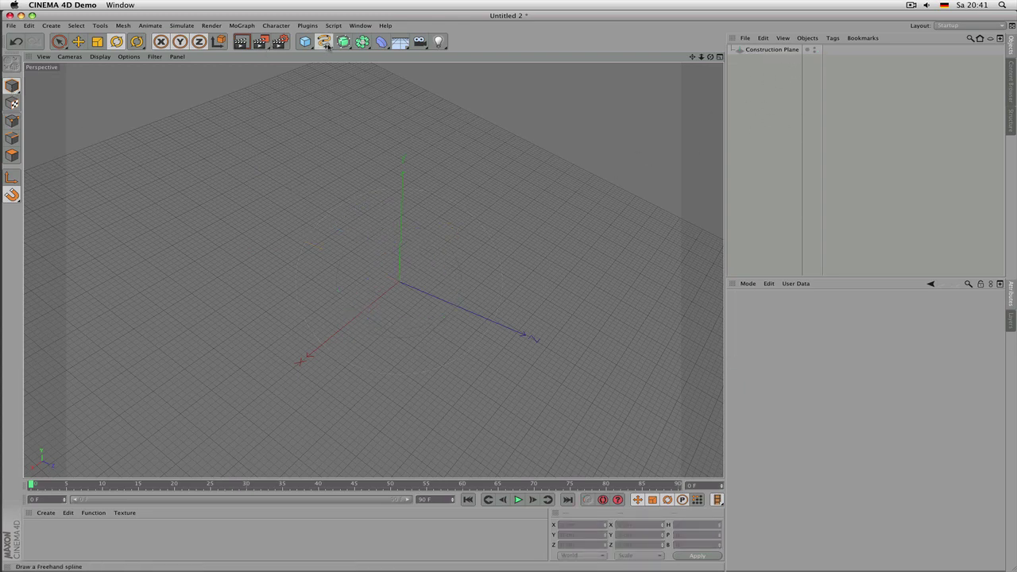
# Step: Draw a closed, angular 12-point Linear spline about 225 × 225 cm, snapped to the tilted construction plane's grid, and return to Model mode
pyautogui.moveTo(325, 45); pyautogui.dragTo(363, 78)
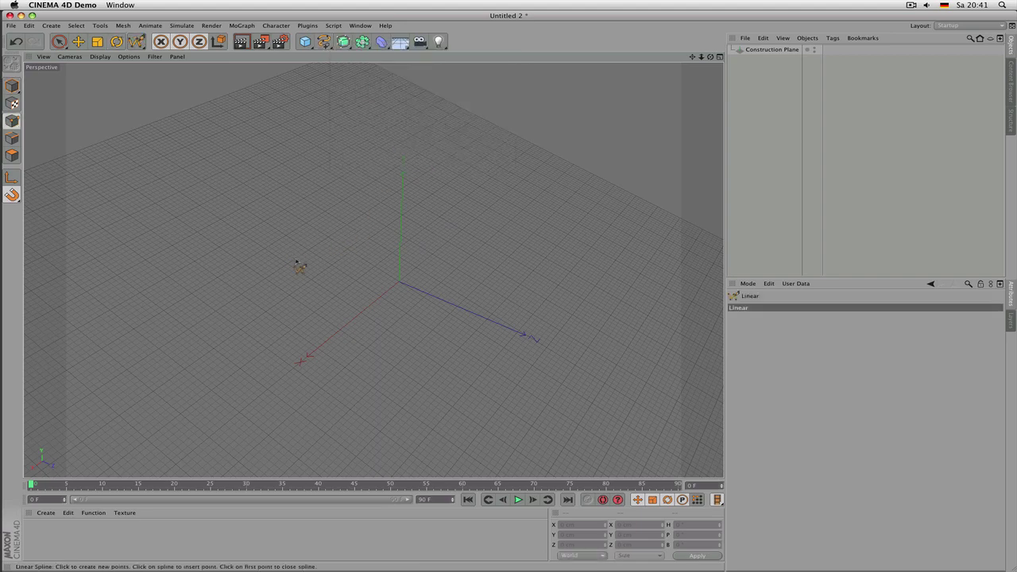
pyautogui.scroll(3, 298, 267)
pyautogui.click(317, 246)
pyautogui.click(407, 195)
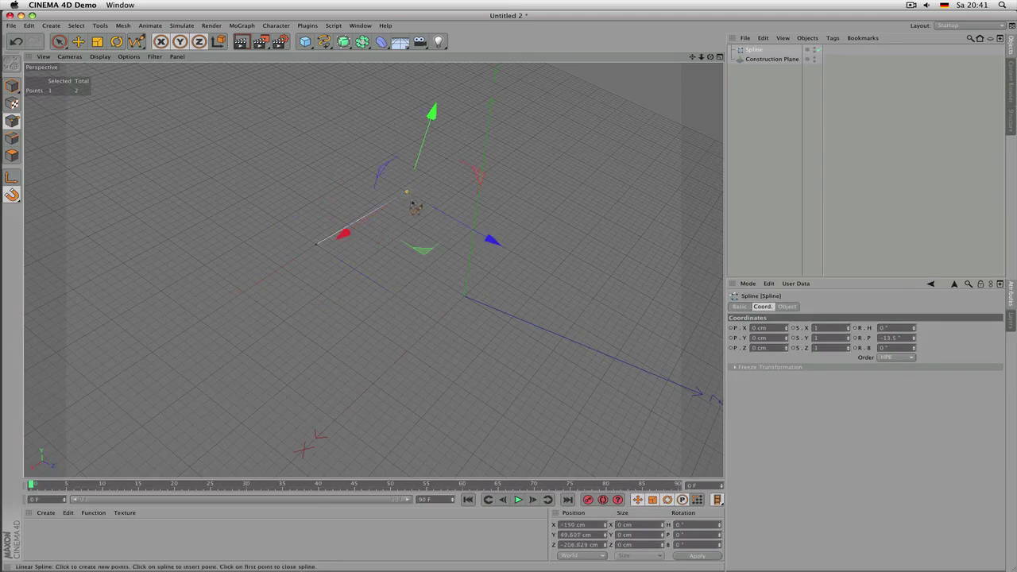
pyautogui.click(436, 209)
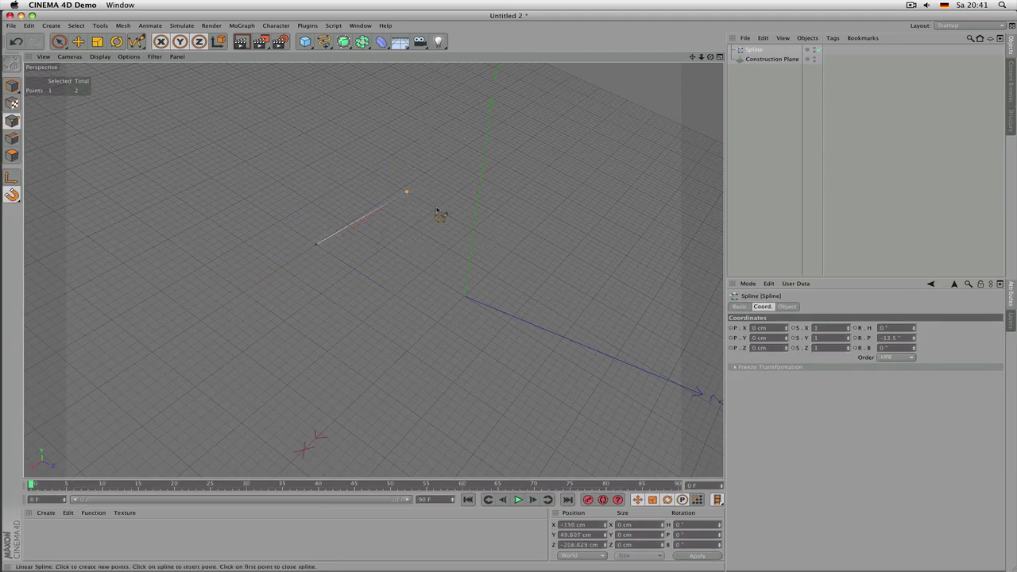
pyautogui.click(385, 248)
pyautogui.click(450, 288)
pyautogui.click(498, 244)
pyautogui.click(511, 252)
pyautogui.click(437, 322)
pyautogui.click(342, 261)
pyautogui.click(412, 213)
pyautogui.click(400, 203)
pyautogui.click(327, 252)
pyautogui.click(316, 245)
pyautogui.click(12, 87)
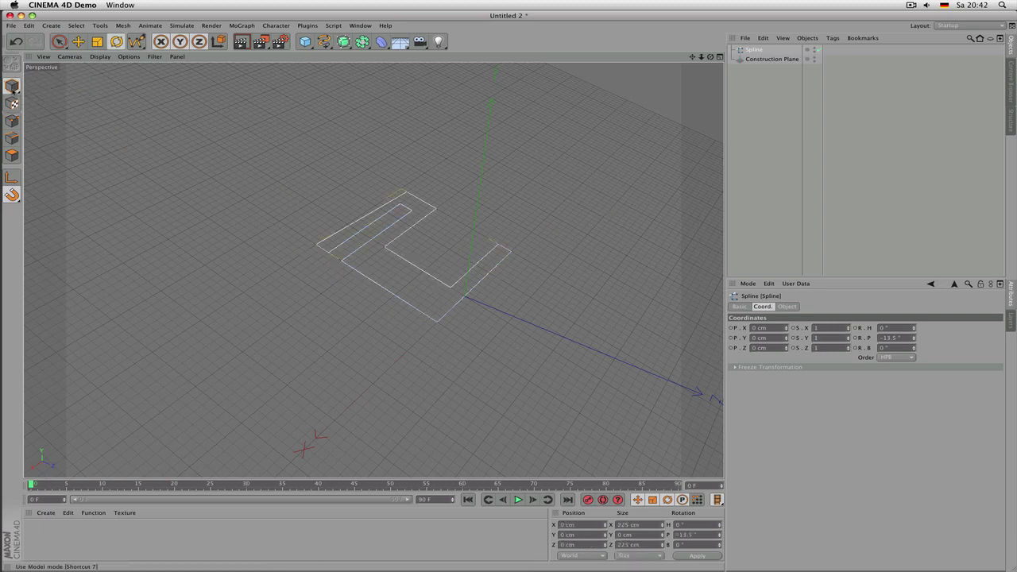
# Step: Examine from several angles how the closed spline lies on the tilted construction plane
pyautogui.press('r')
pyautogui.scroll(4, 506, 264)
pyautogui.keyDown('alt'); pyautogui.moveTo(451, 300); pyautogui.dragTo(371, 235); pyautogui.keyUp('alt')
pyautogui.keyDown('alt'); pyautogui.moveTo(451, 301); pyautogui.dragTo(494, 296); pyautogui.keyUp('alt')
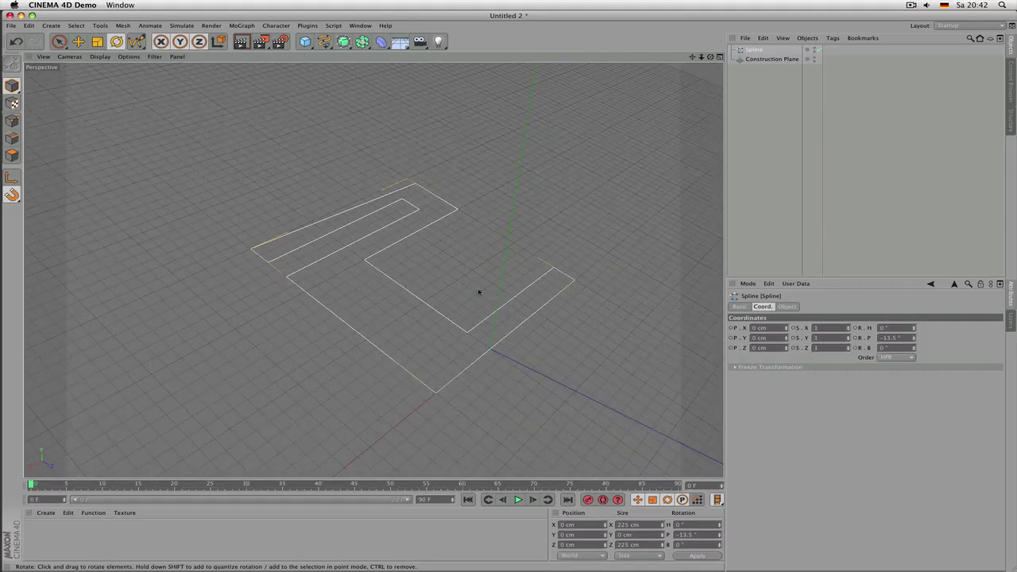
pyautogui.scroll(2, 478, 292)
pyautogui.scroll(-3, 472, 290)
pyautogui.keyDown('alt'); pyautogui.moveTo(495, 274); pyautogui.dragTo(434, 334, button='middle'); pyautogui.keyUp('alt')
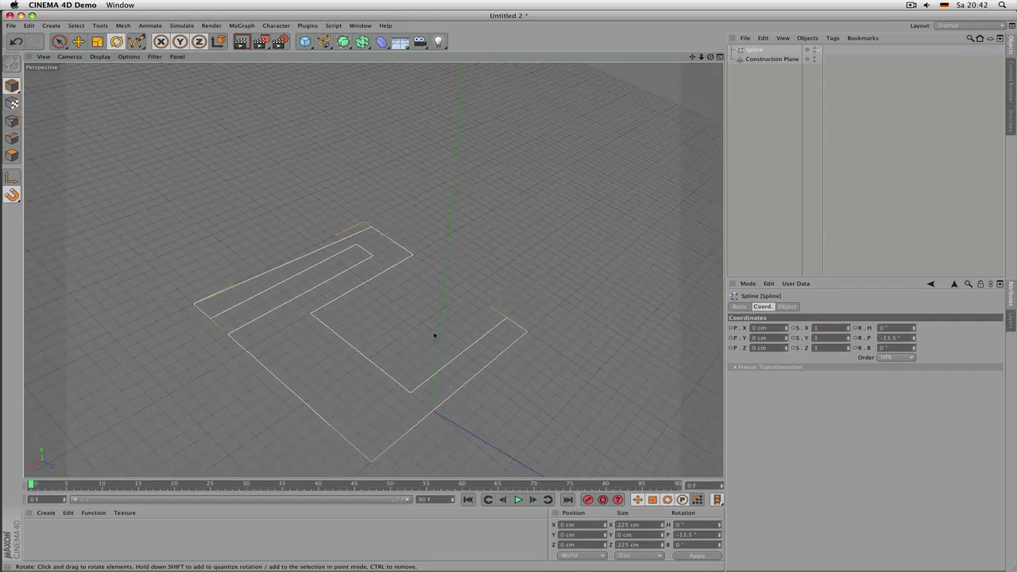
pyautogui.scroll(-3, 429, 320)
pyautogui.scroll(2, 426, 315)
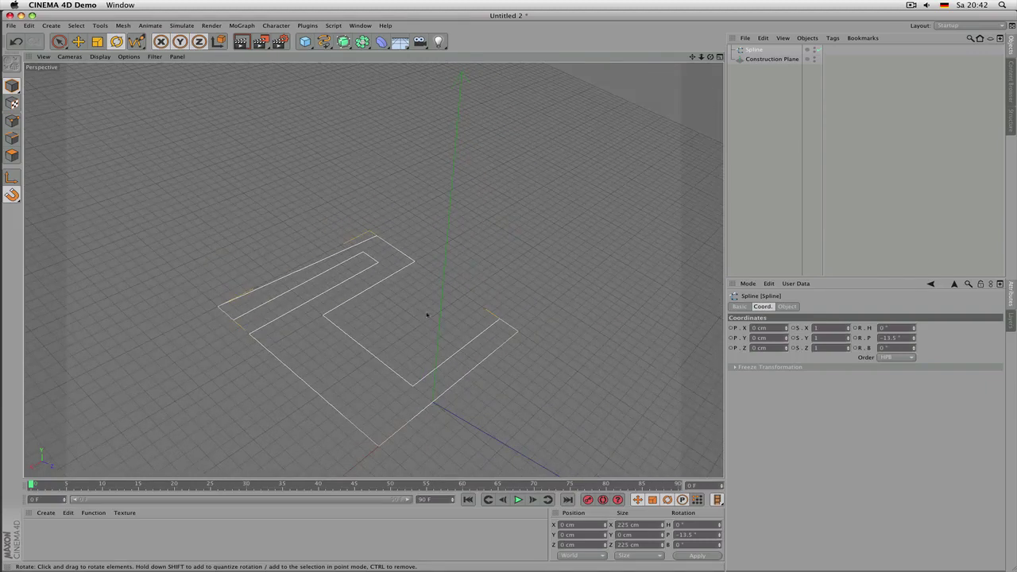
# Step: Add a cube aligned with the tilted construction plane and move it along its X axis to X -512.5 cm, clear of the spline
pyautogui.click(305, 42)
pyautogui.scroll(-3, 388, 185)
pyautogui.keyDown('alt'); pyautogui.moveTo(481, 298); pyautogui.dragTo(442, 268); pyautogui.keyUp('alt')
pyautogui.scroll(-2, 442, 267)
pyautogui.keyDown('alt'); pyautogui.moveTo(398, 306); pyautogui.dragTo(469, 298); pyautogui.keyUp('alt')
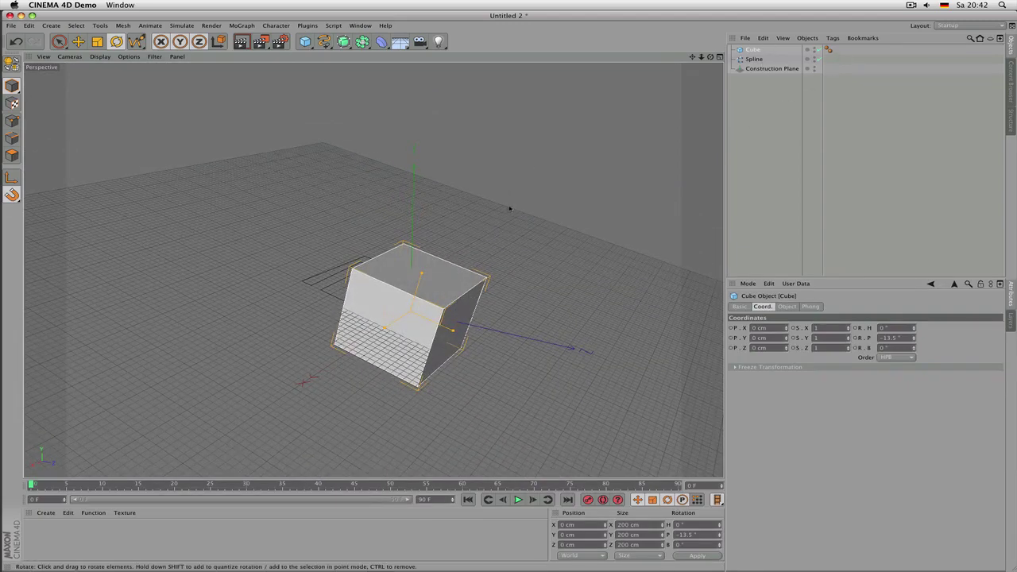
pyautogui.keyDown('alt'); pyautogui.moveTo(508, 206); pyautogui.dragTo(462, 315); pyautogui.keyUp('alt')
pyautogui.press('e')
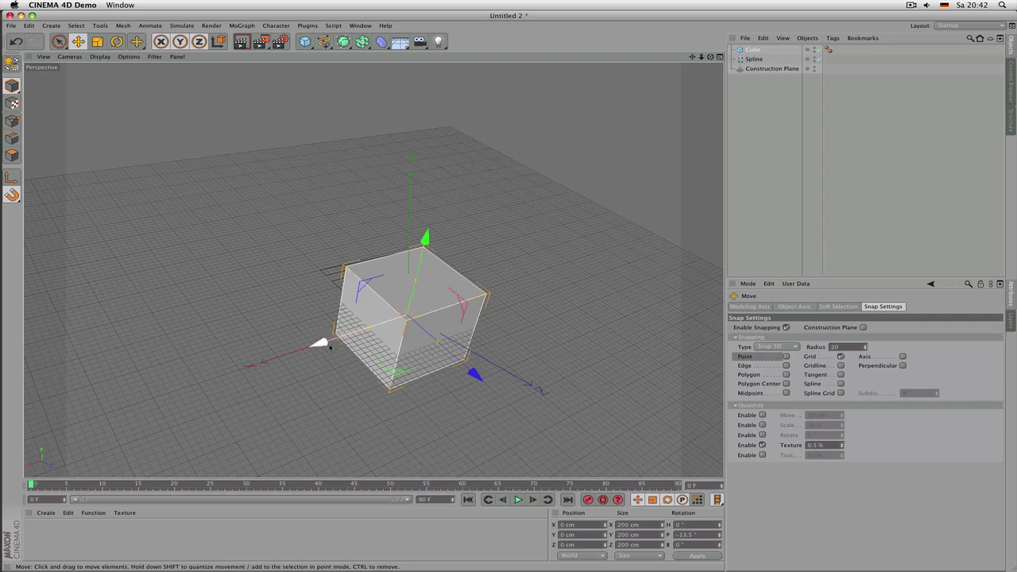
pyautogui.moveTo(320, 342); pyautogui.dragTo(512, 310)
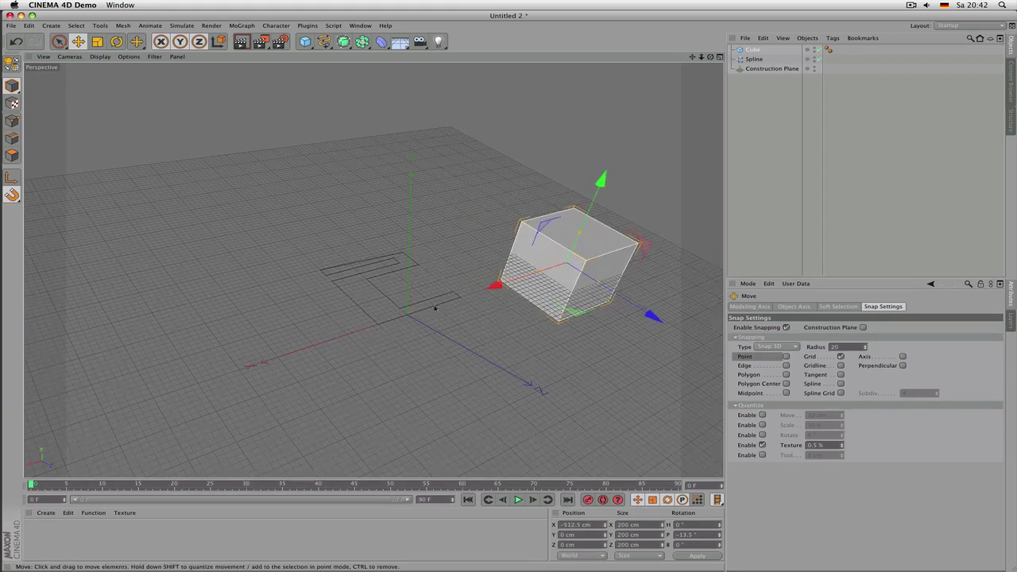
pyautogui.keyDown('alt'); pyautogui.moveTo(434, 308); pyautogui.dragTo(511, 322); pyautogui.keyUp('alt')
pyautogui.keyDown('alt'); pyautogui.moveTo(511, 322); pyautogui.dragTo(411, 284, button='right'); pyautogui.keyUp('alt')
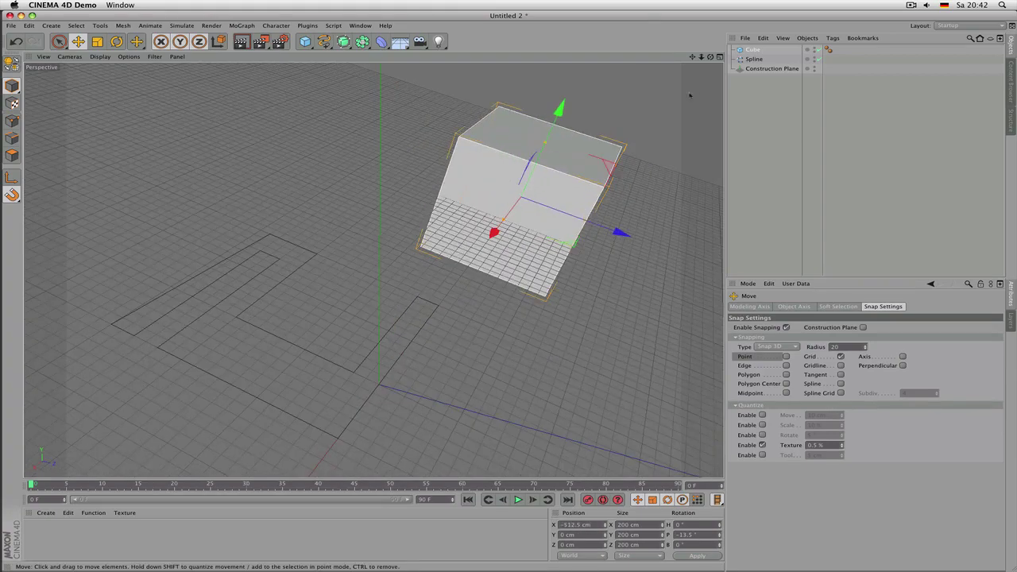
# Step: Hide the Construction Plane object in the viewport
pyautogui.click(812, 66)
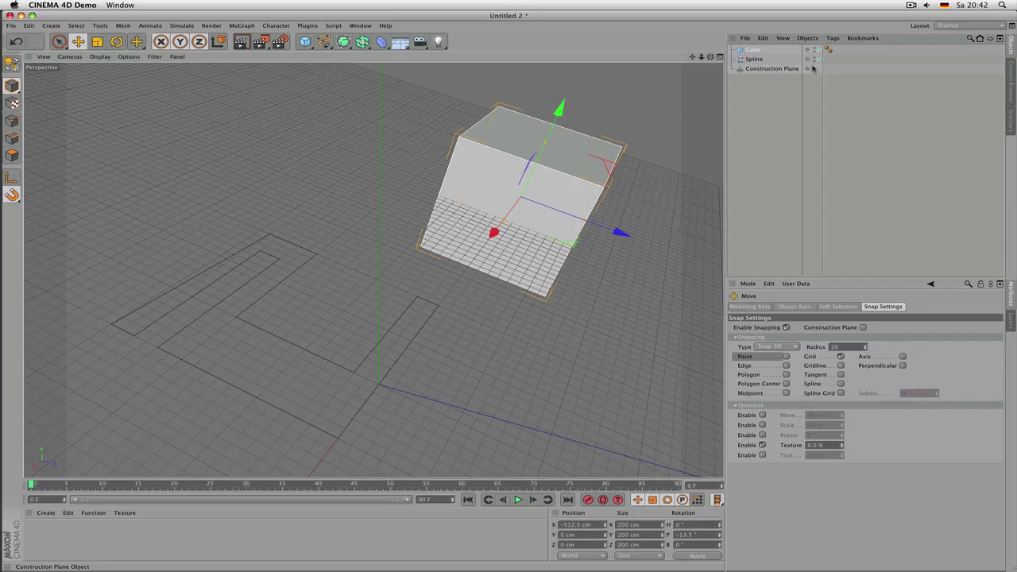
pyautogui.click(813, 69)
pyautogui.keyDown('alt'); pyautogui.moveTo(273, 249); pyautogui.dragTo(276, 229); pyautogui.keyUp('alt')
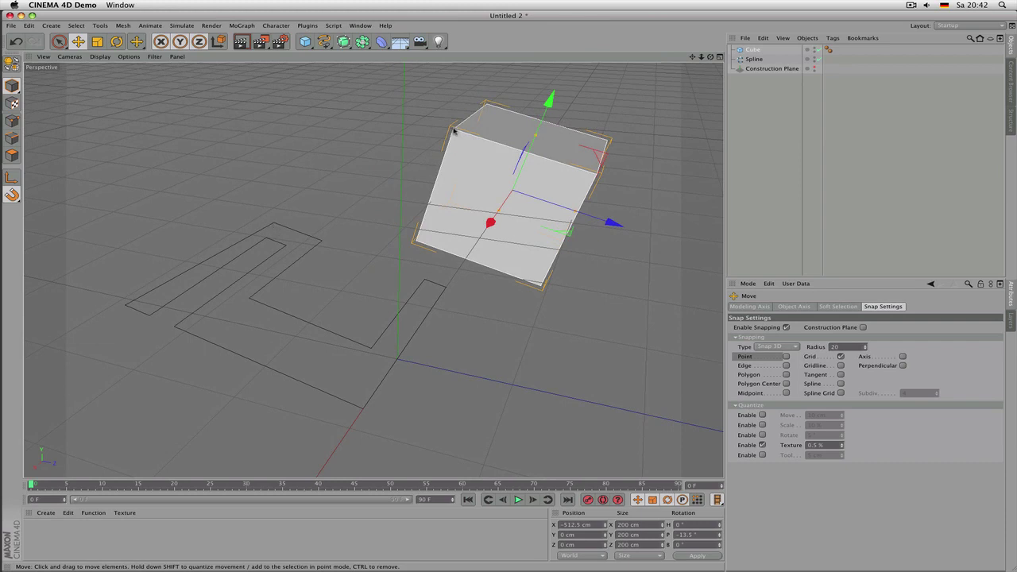
pyautogui.keyDown('alt'); pyautogui.moveTo(458, 157); pyautogui.dragTo(446, 162); pyautogui.keyUp('alt')
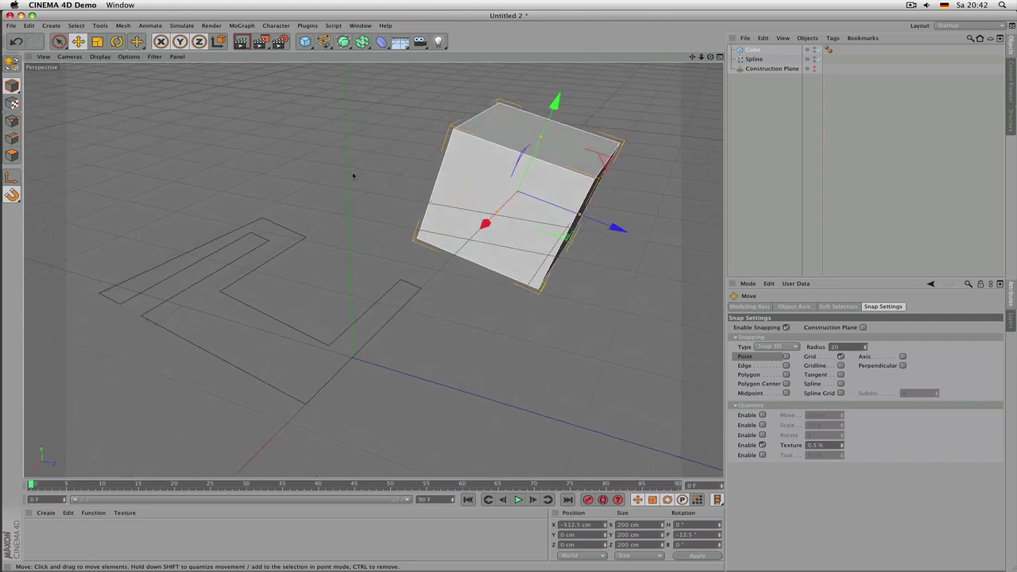
# Step: Open the snapping options as a floating palette beside the spline, disable Grid Snapping and enable Point Snapping
pyautogui.press('p')
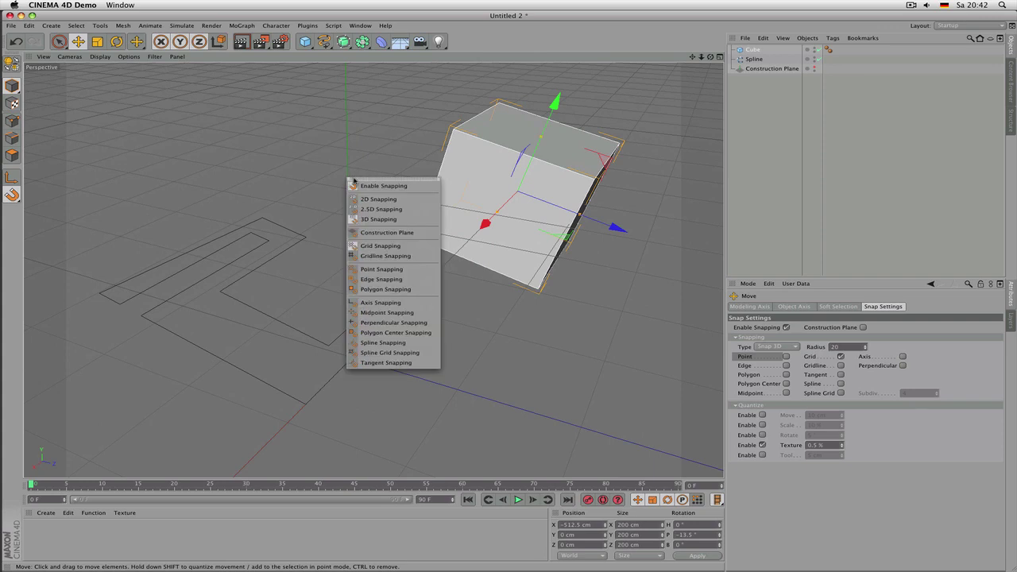
pyautogui.click(354, 182)
pyautogui.moveTo(394, 171); pyautogui.dragTo(200, 139)
pyautogui.click(190, 205)
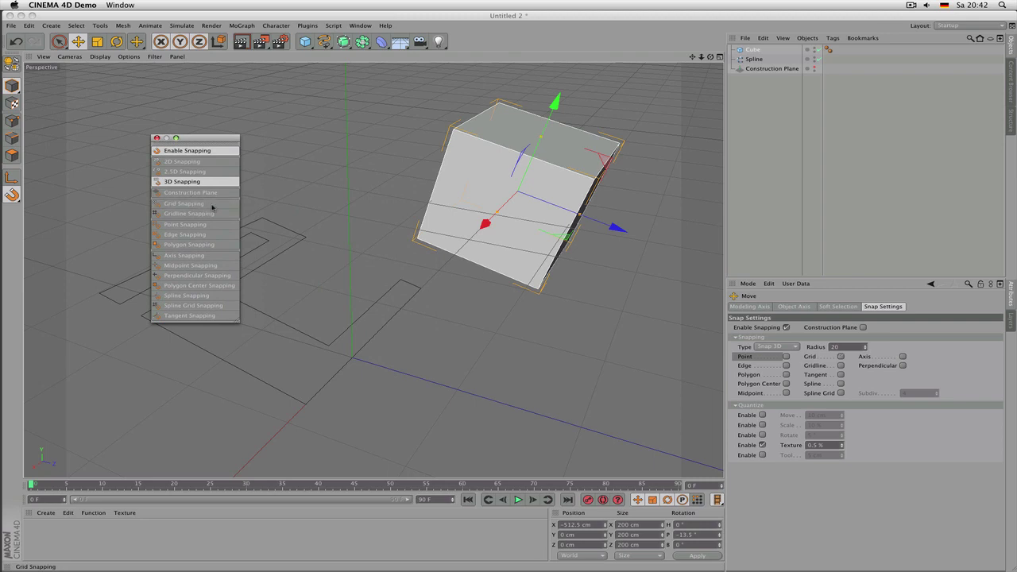
pyautogui.moveTo(212, 139); pyautogui.dragTo(161, 141)
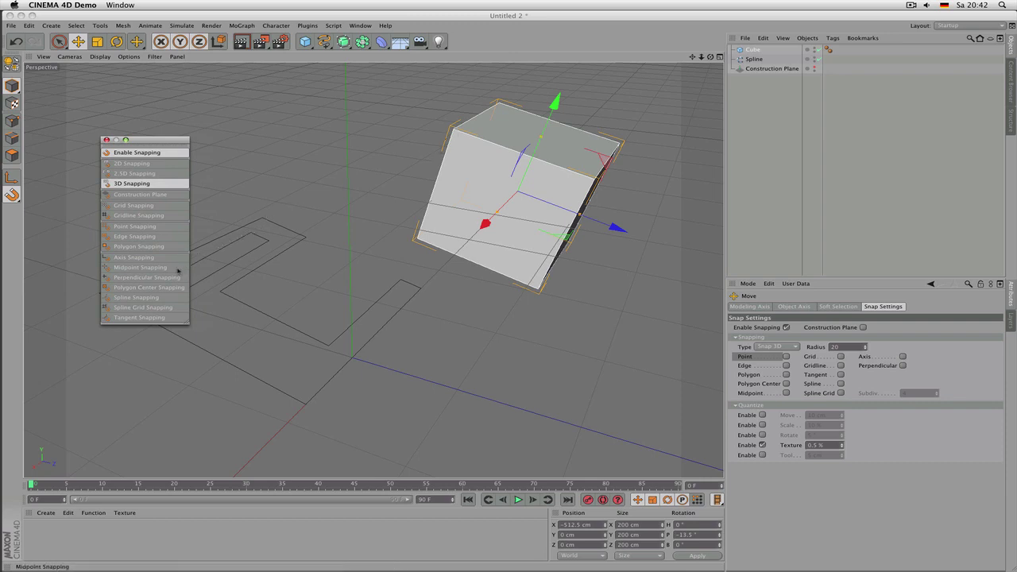
pyautogui.click(139, 228)
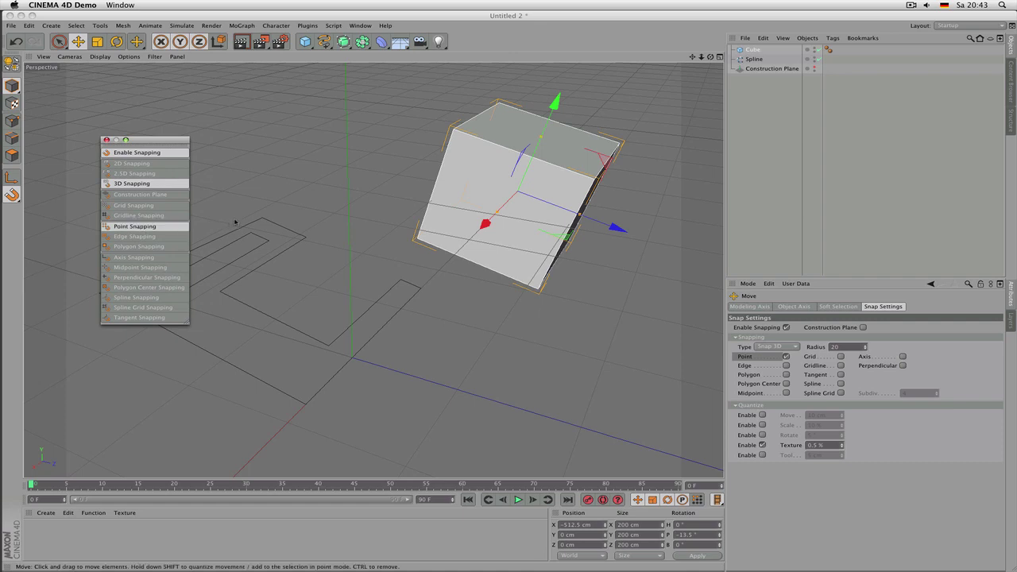
# Step: Draw a three-point Linear spline with 3D point snapping from the closed spline's corner to a cube corner and back to the adjacent spline corner
pyautogui.click(324, 41)
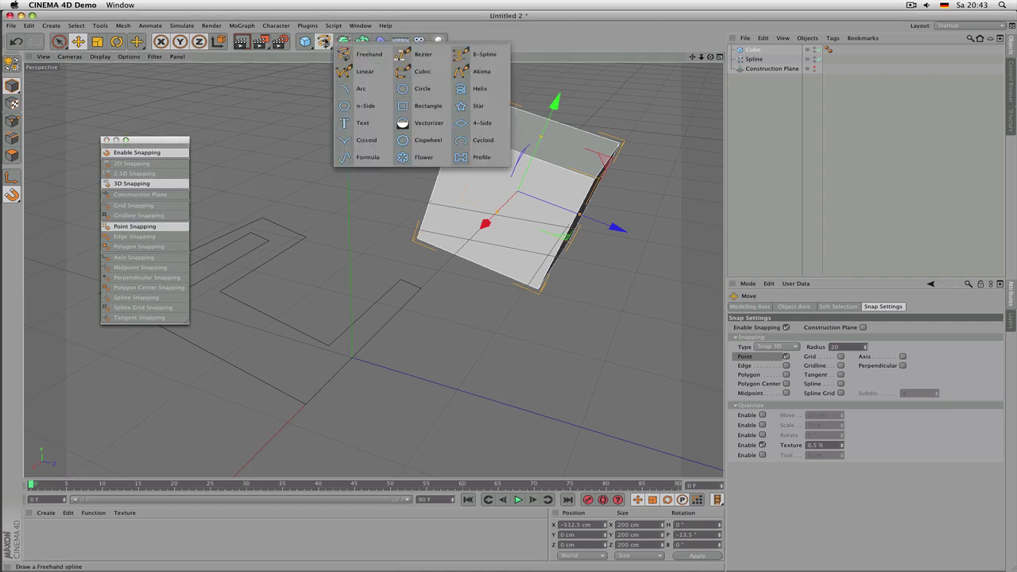
pyautogui.click(363, 69)
pyautogui.click(266, 224)
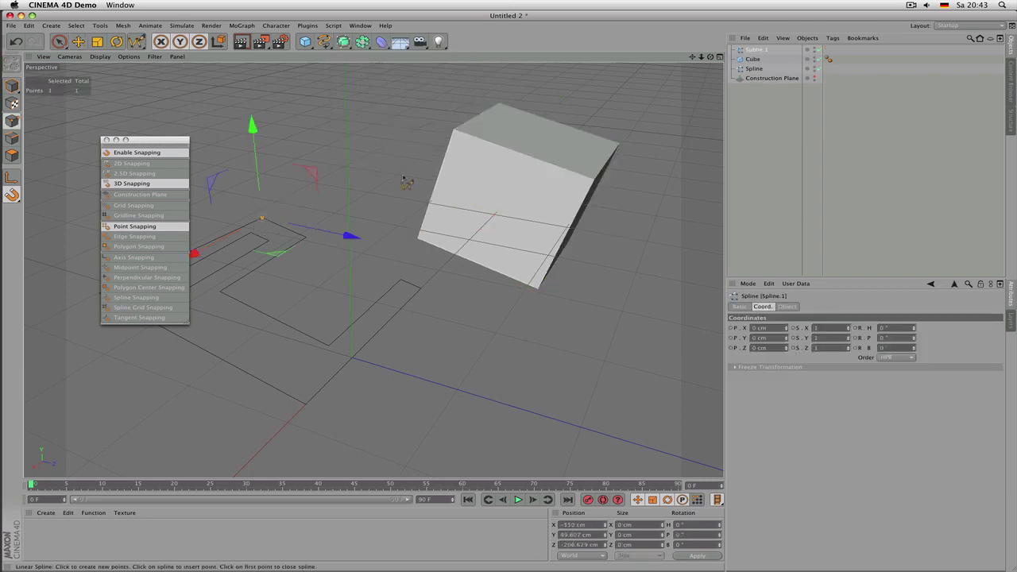
pyautogui.click(457, 136)
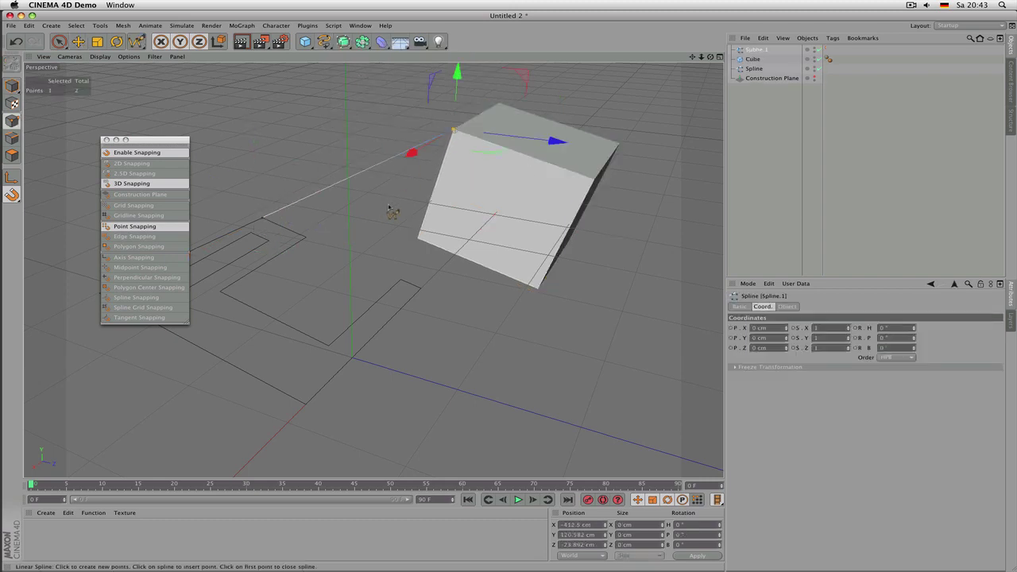
pyautogui.keyDown('alt'); pyautogui.moveTo(294, 221); pyautogui.dragTo(182, 182); pyautogui.keyUp('alt')
pyautogui.keyDown('alt'); pyautogui.moveTo(230, 192); pyautogui.dragTo(267, 235, button='middle'); pyautogui.keyUp('alt')
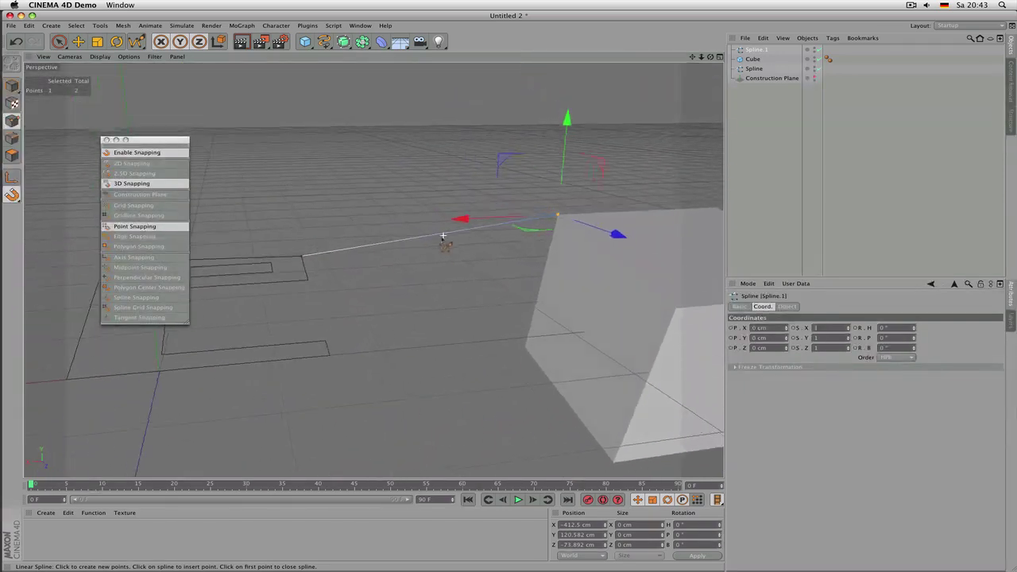
pyautogui.keyDown('alt'); pyautogui.moveTo(443, 236); pyautogui.dragTo(472, 354); pyautogui.keyUp('alt')
pyautogui.click(342, 334)
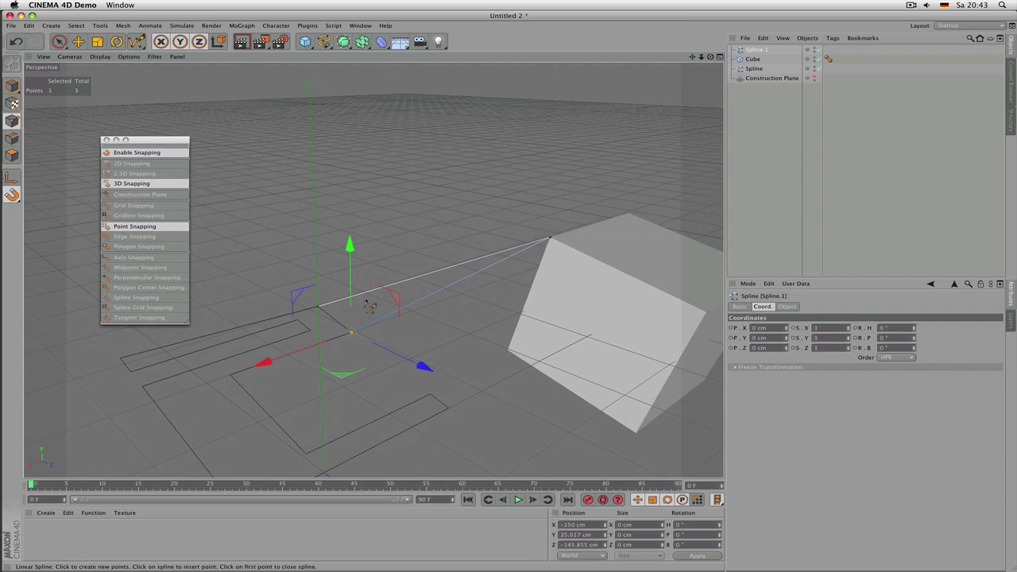
# Step: Delete the new test spline's last point and remove the whole test spline object
pyautogui.press('e')
pyautogui.press('Delete')
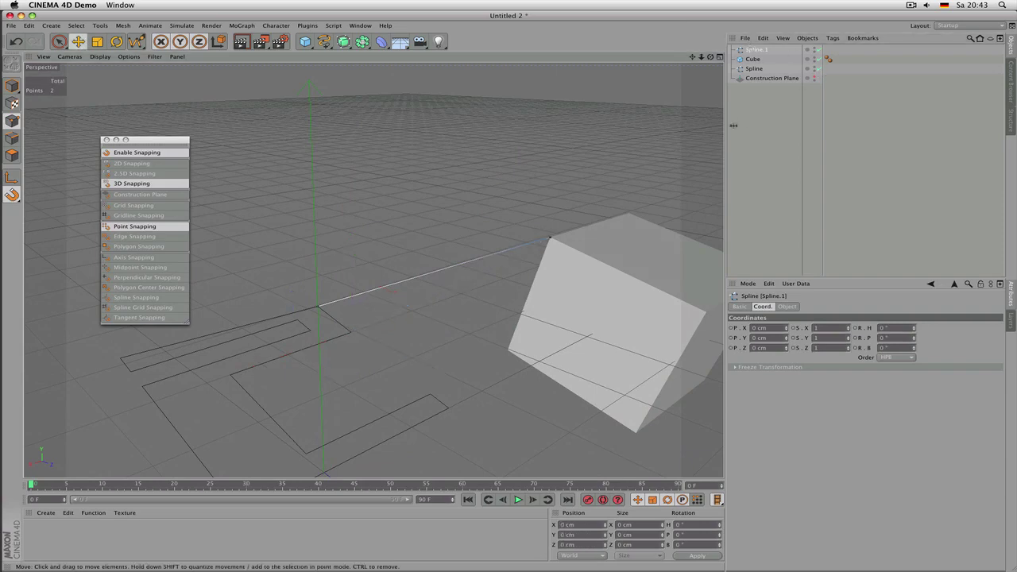
pyautogui.click(759, 51)
pyautogui.press('Delete')
pyautogui.scroll(-3, 515, 210)
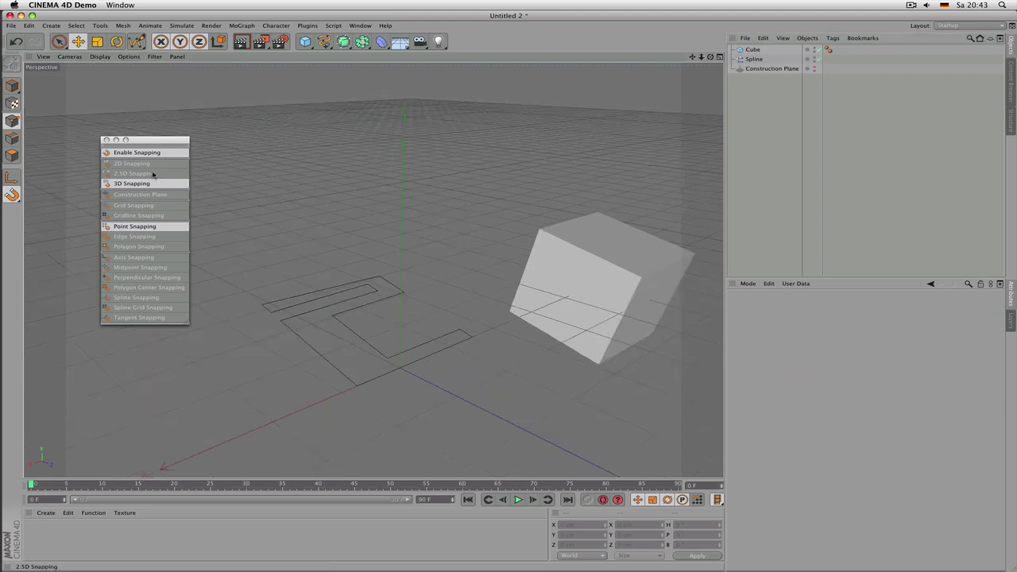
# Step: Switch to 2.5D Snapping and display the scene in a full-size Top view with Gouraud Shading (Lines)
pyautogui.click(154, 174)
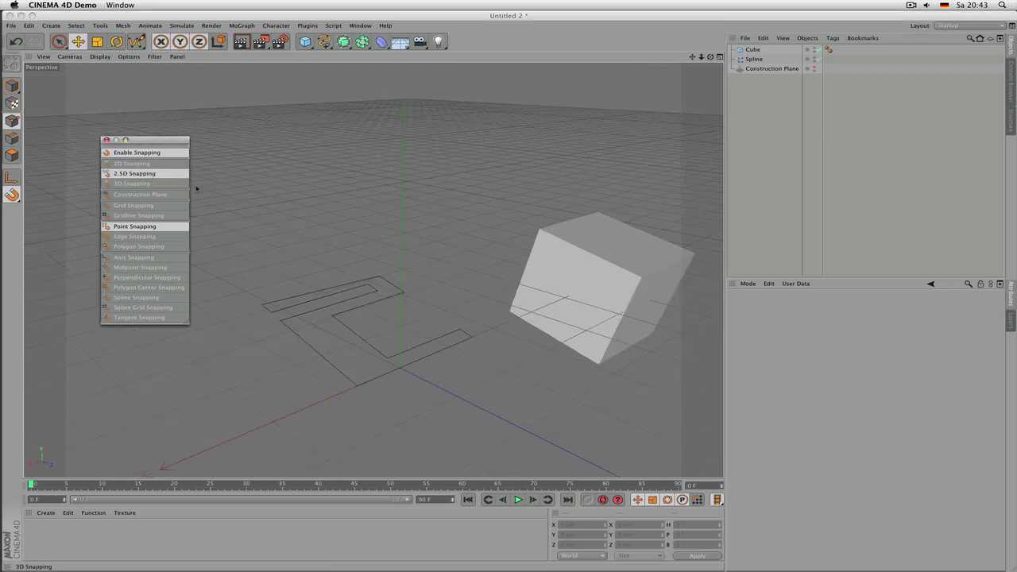
pyautogui.middleClick(483, 237)
pyautogui.middleClick(492, 210)
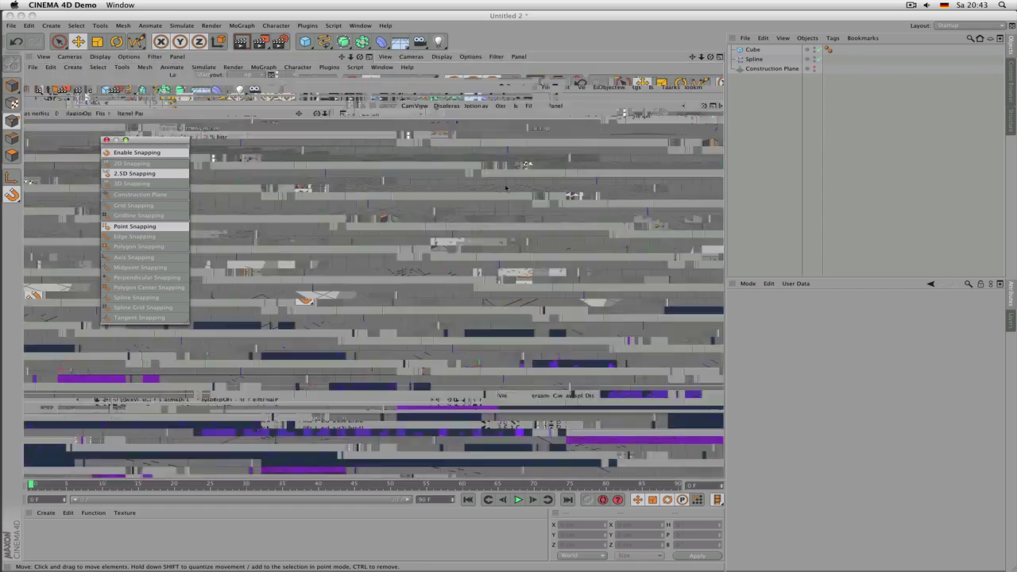
pyautogui.scroll(-5, 500, 197)
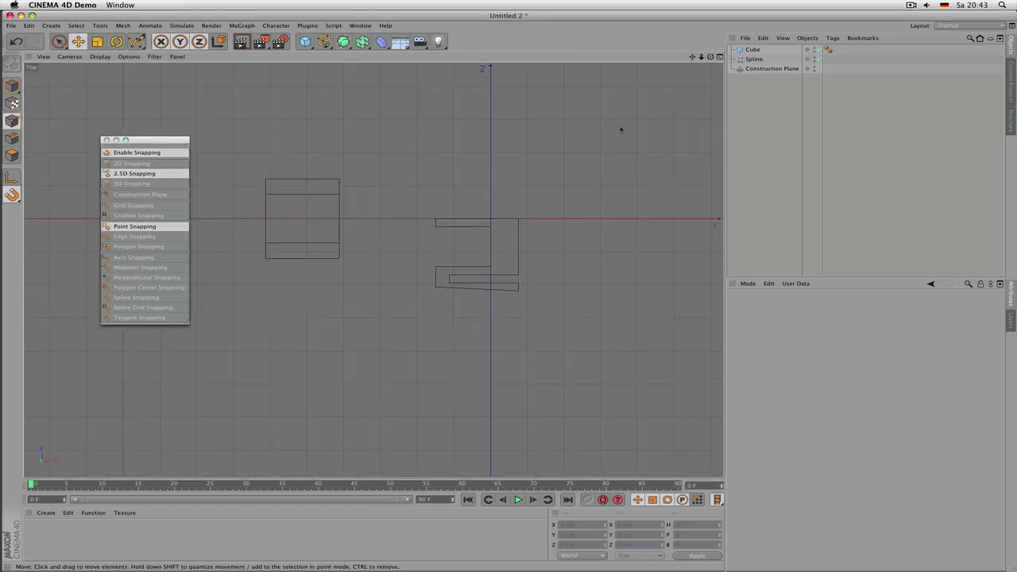
pyautogui.moveTo(696, 58); pyautogui.dragTo(372, 267)
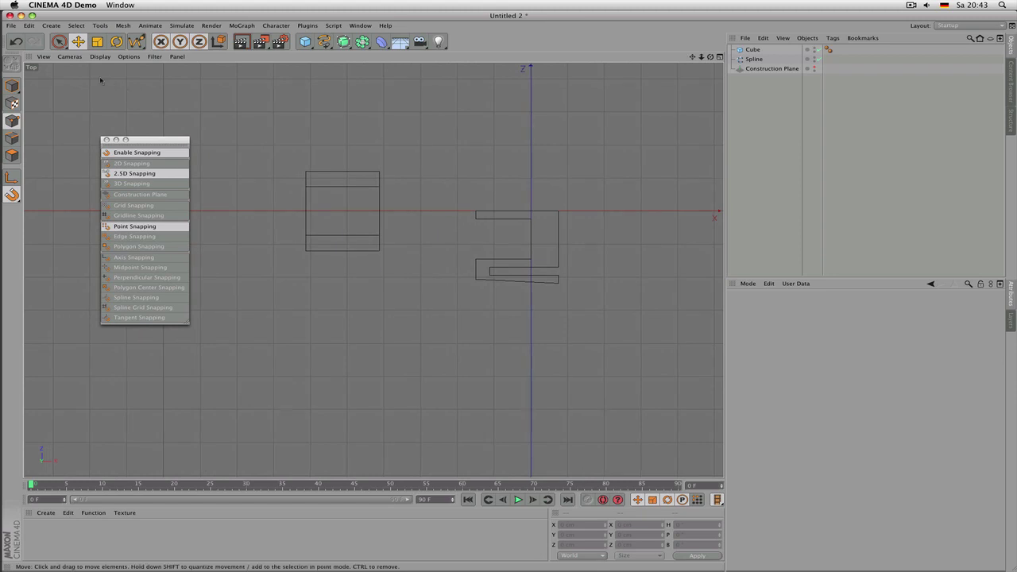
pyautogui.click(99, 56)
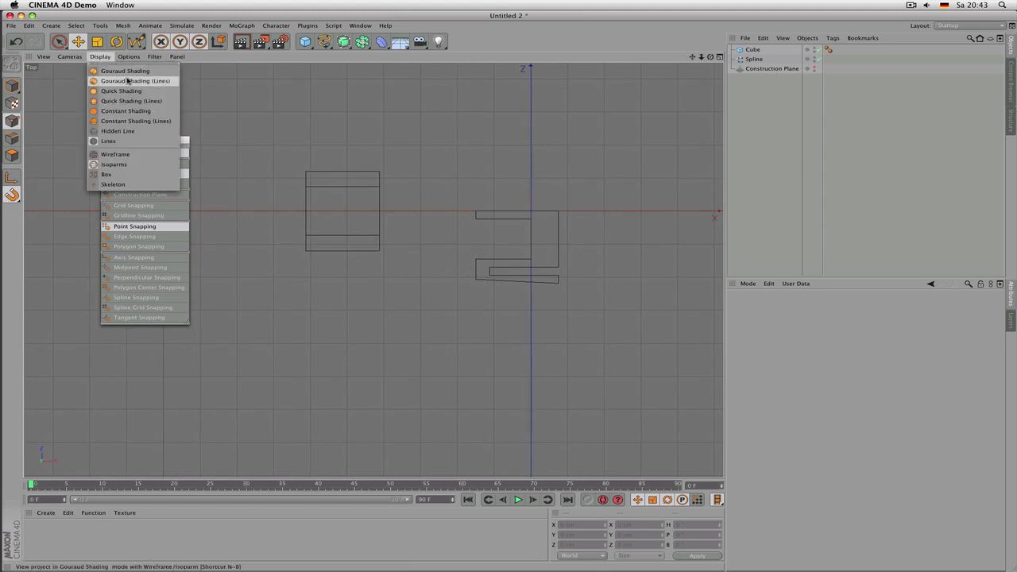
pyautogui.click(127, 80)
pyautogui.scroll(3, 358, 172)
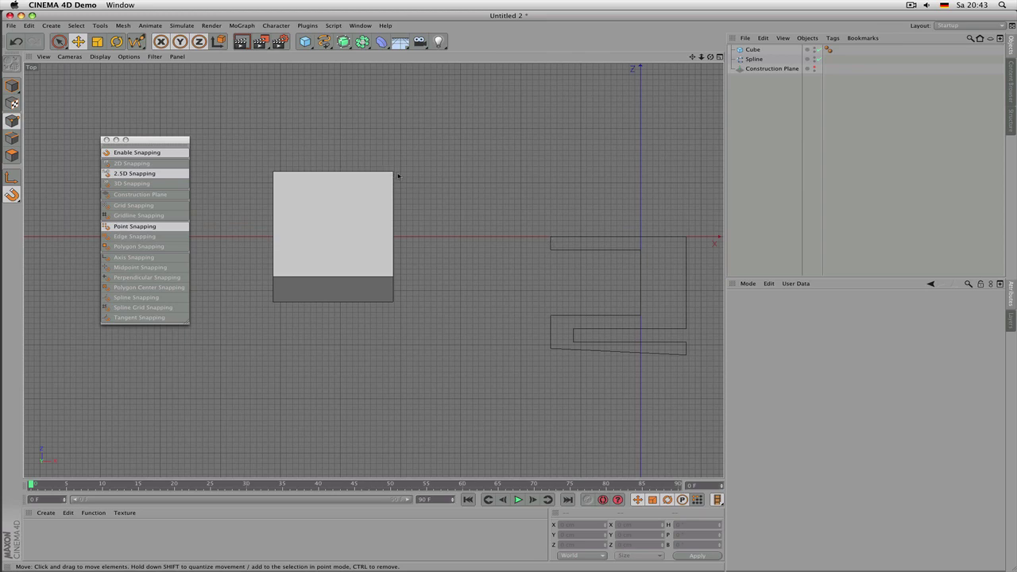
# Step: Draw a two-point Linear spline in the Top view, snapped from the cube's nearest far corner to the closed spline's corner at X -150 cm
pyautogui.moveTo(324, 41); pyautogui.dragTo(384, 75)
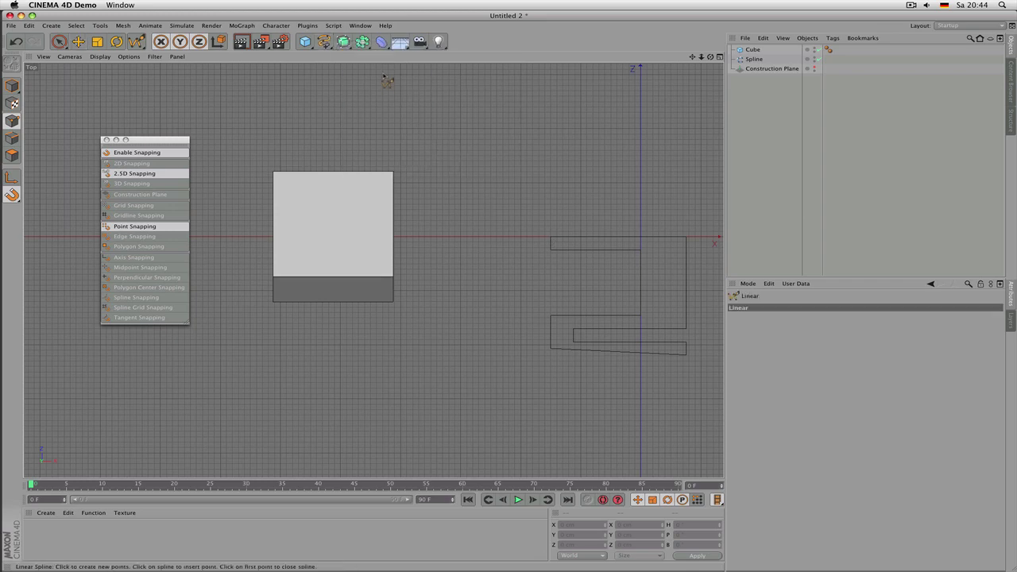
pyautogui.click(394, 172)
pyautogui.click(552, 236)
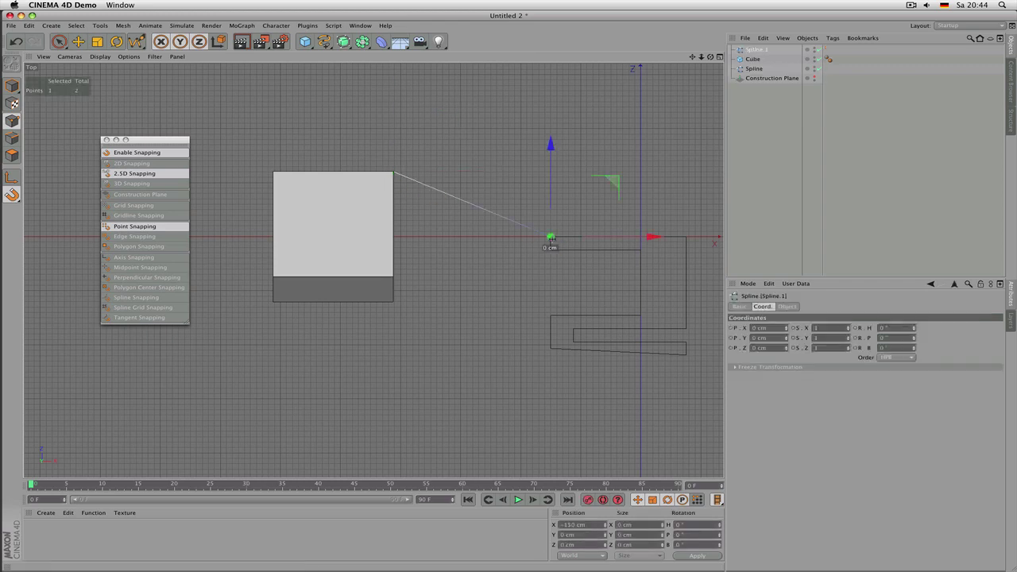
pyautogui.scroll(3, 592, 229)
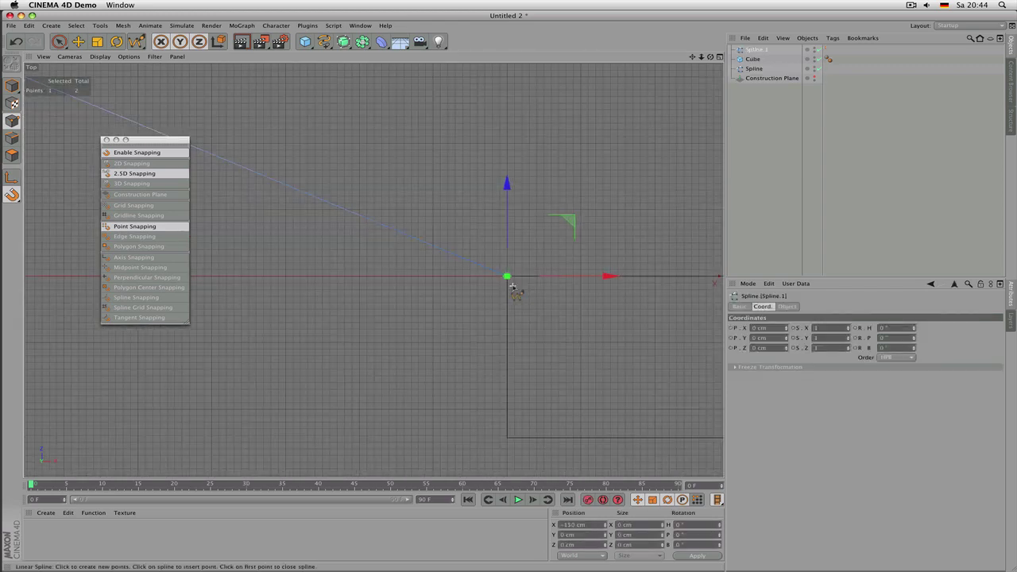
pyautogui.scroll(-3, 515, 286)
pyautogui.scroll(3, 394, 237)
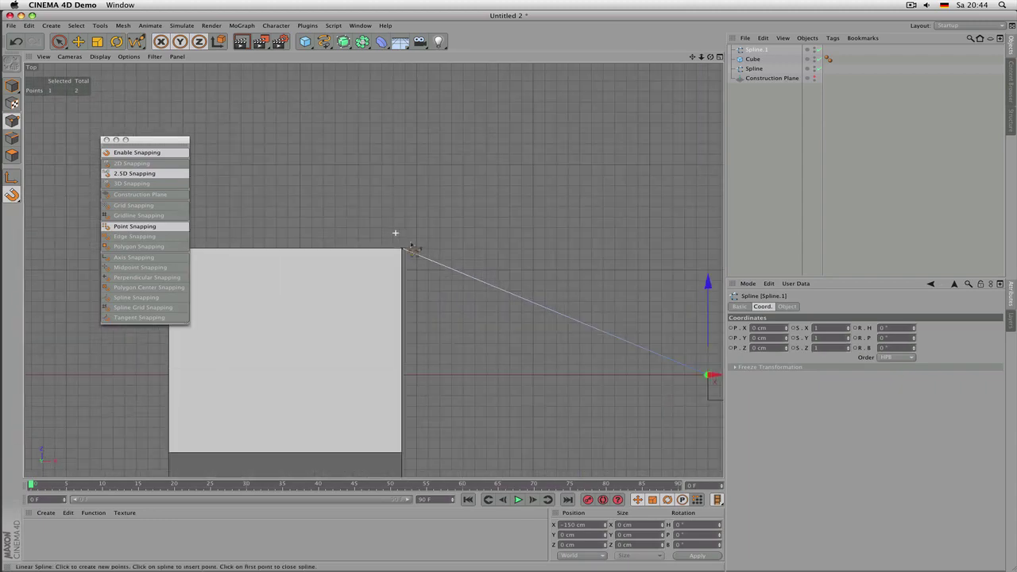
pyautogui.scroll(-3, 392, 242)
# Step: Examine in the Perspective view how the new spline's end points lie relative to the cube and the closed spline
pyautogui.middleClick(390, 246)
pyautogui.middleClick(307, 213)
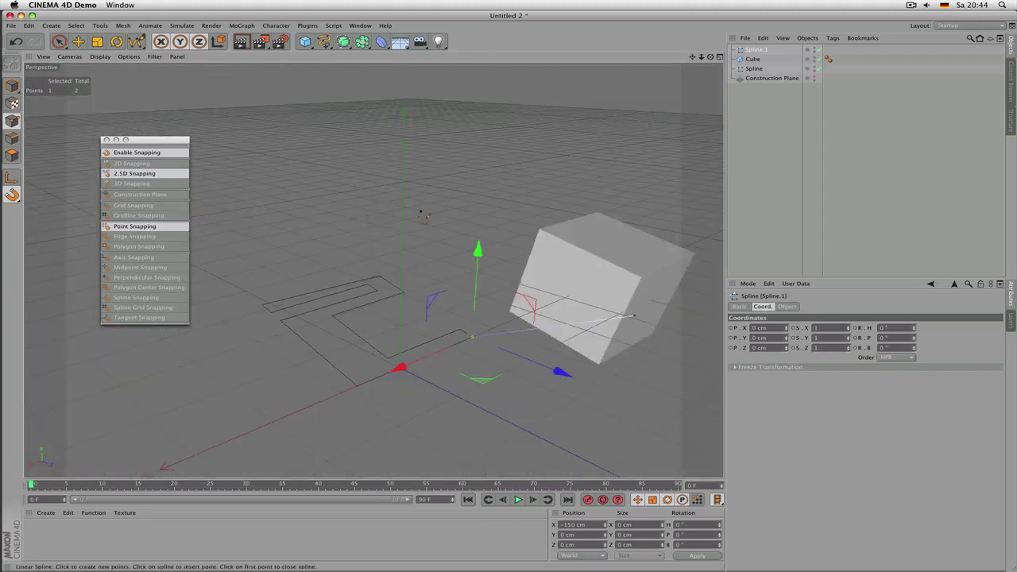
pyautogui.keyDown('alt'); pyautogui.moveTo(511, 191); pyautogui.dragTo(252, 224); pyautogui.keyUp('alt')
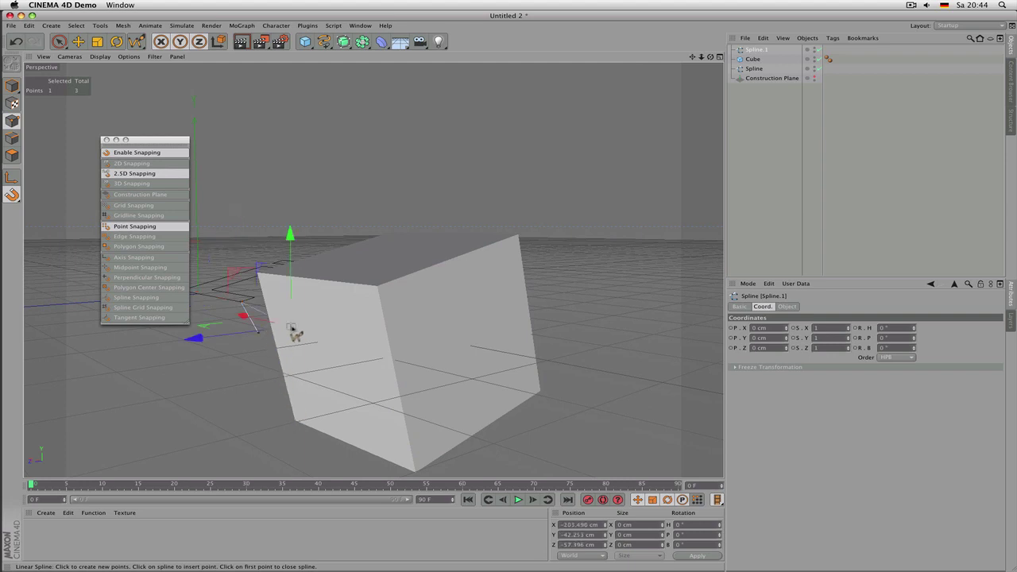
pyautogui.keyDown('alt'); pyautogui.moveTo(271, 322); pyautogui.dragTo(320, 318); pyautogui.keyUp('alt')
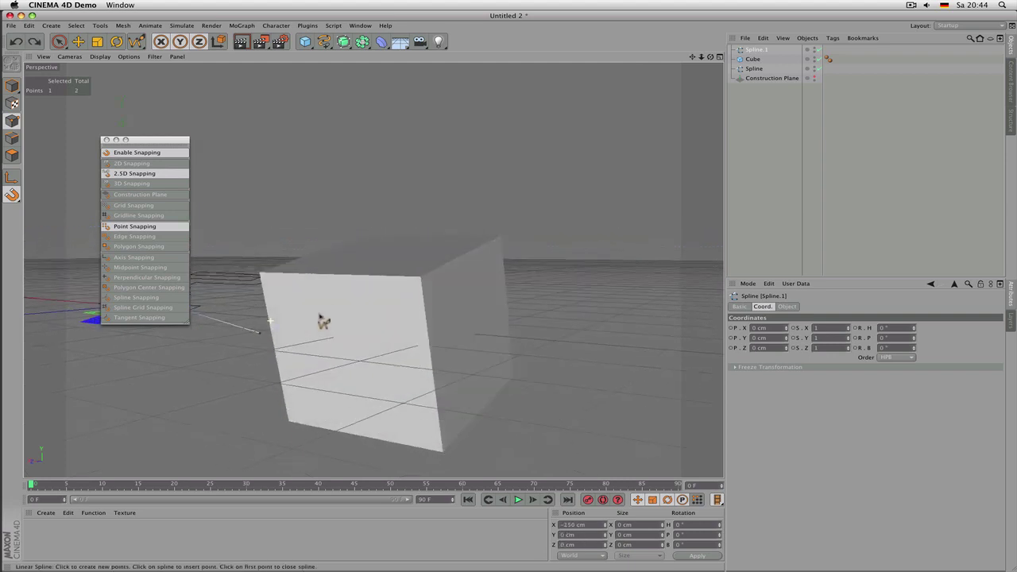
pyautogui.keyDown('alt'); pyautogui.moveTo(322, 318); pyautogui.dragTo(409, 317, button='middle'); pyautogui.keyUp('alt')
pyautogui.keyDown('alt'); pyautogui.moveTo(386, 300); pyautogui.dragTo(464, 318, button='right'); pyautogui.keyUp('alt')
pyautogui.keyDown('alt'); pyautogui.moveTo(467, 322); pyautogui.dragTo(445, 336); pyautogui.keyUp('alt')
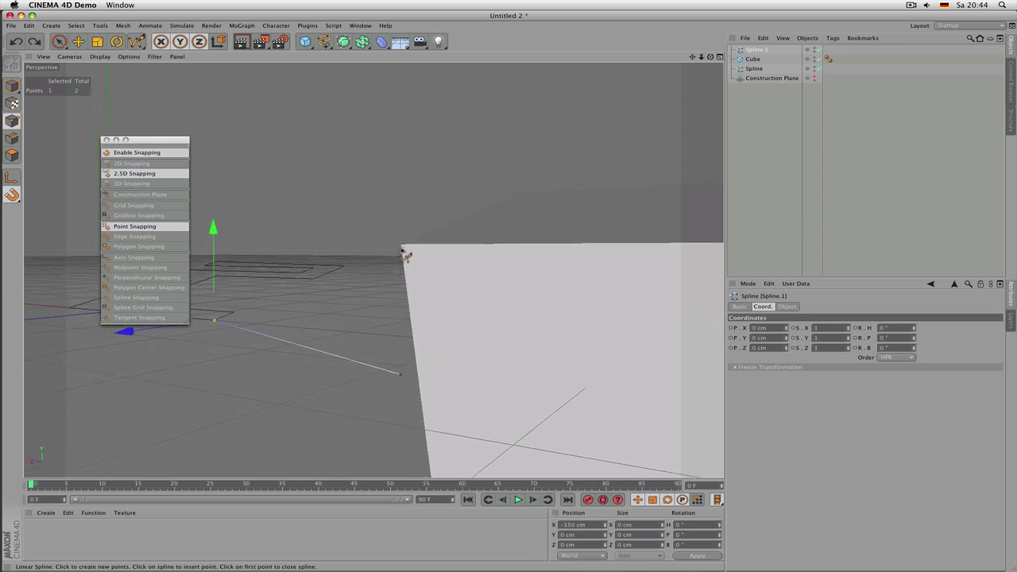
pyautogui.keyDown('alt'); pyautogui.moveTo(404, 254); pyautogui.dragTo(318, 359); pyautogui.keyUp('alt')
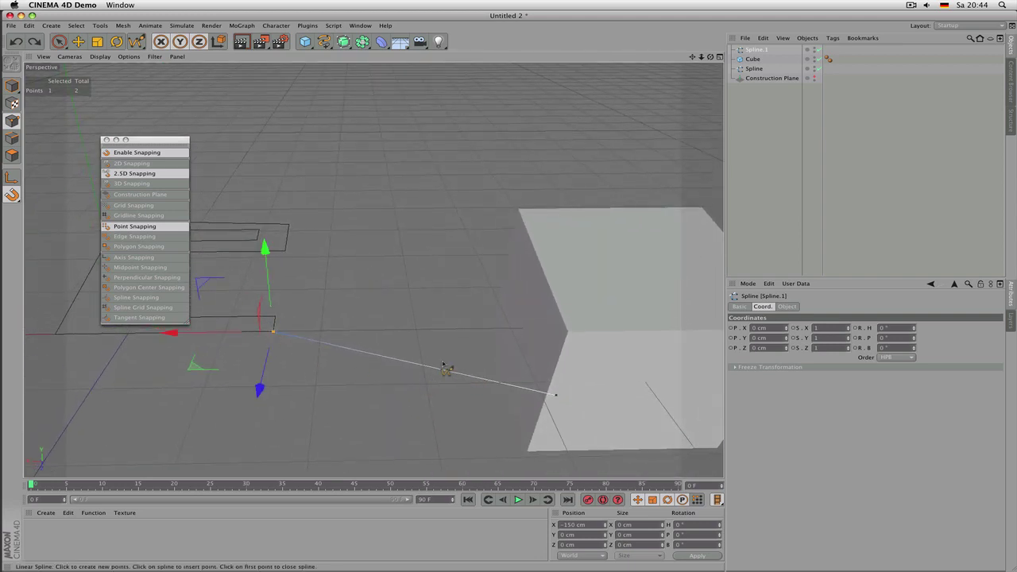
# Step: Try the 2D Snapping mode and return to 2.5D Snapping
pyautogui.click(142, 163)
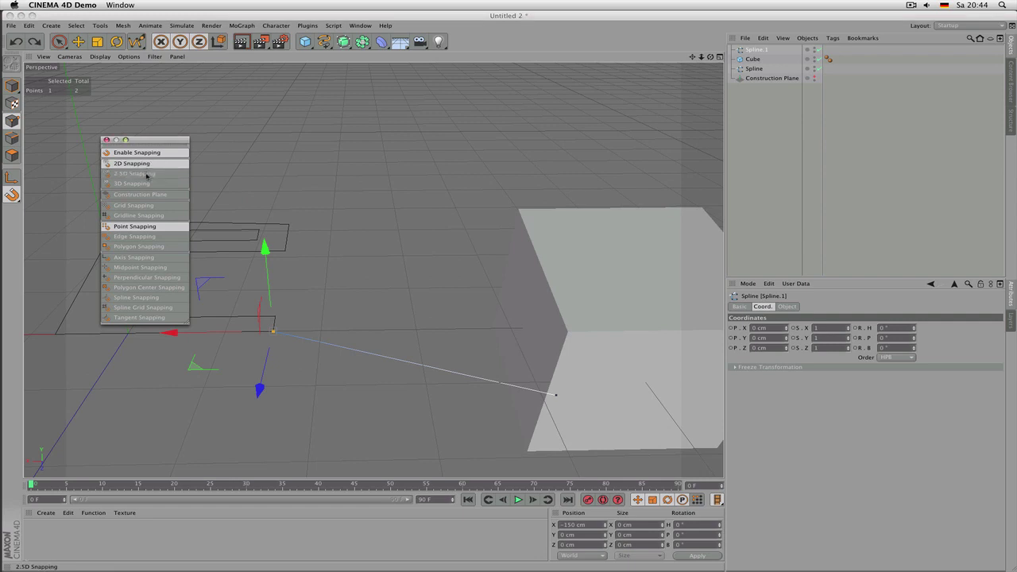
pyautogui.click(147, 174)
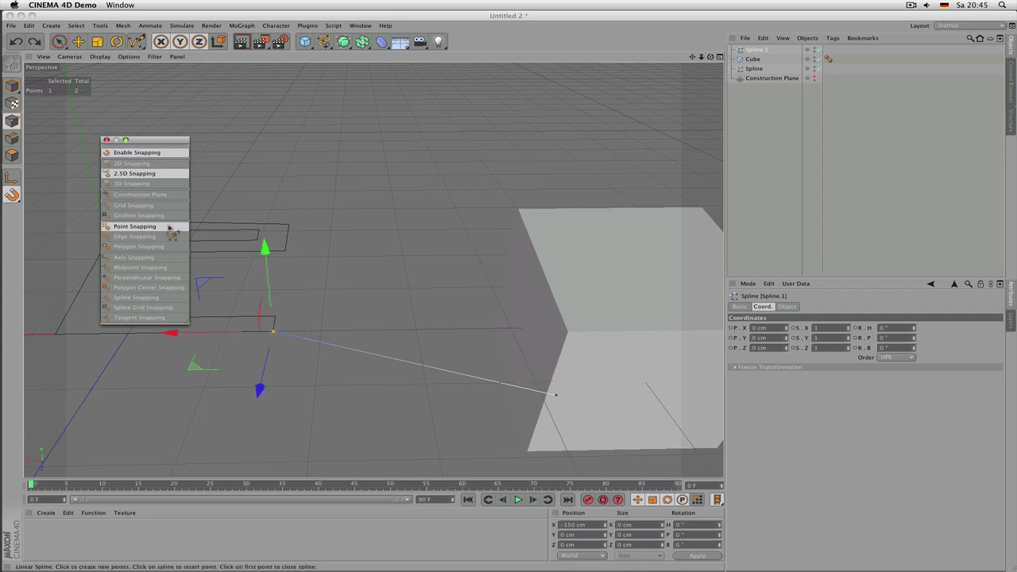
# Step: Switch to 3D Snapping and extend the linear spline with points snapped to the cube's upper corner and the closed spline's corner at Z about -207 cm
pyautogui.click(121, 164)
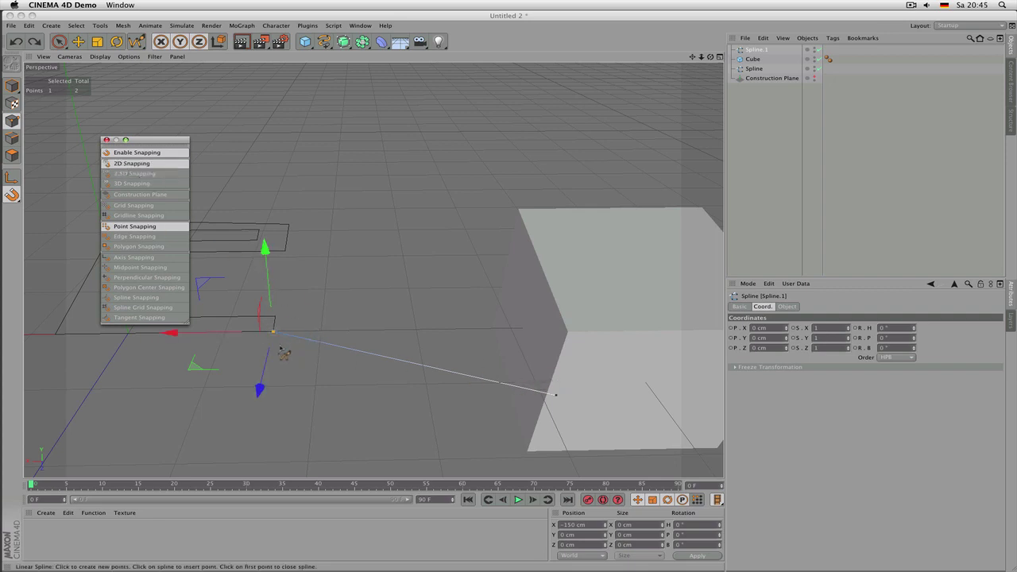
pyautogui.scroll(-3, 289, 335)
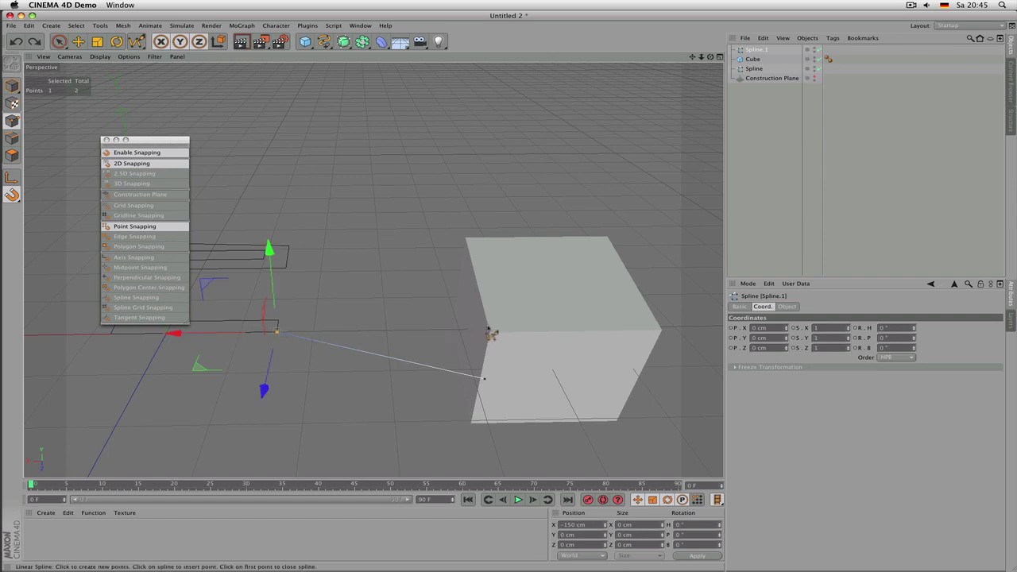
pyautogui.click(135, 184)
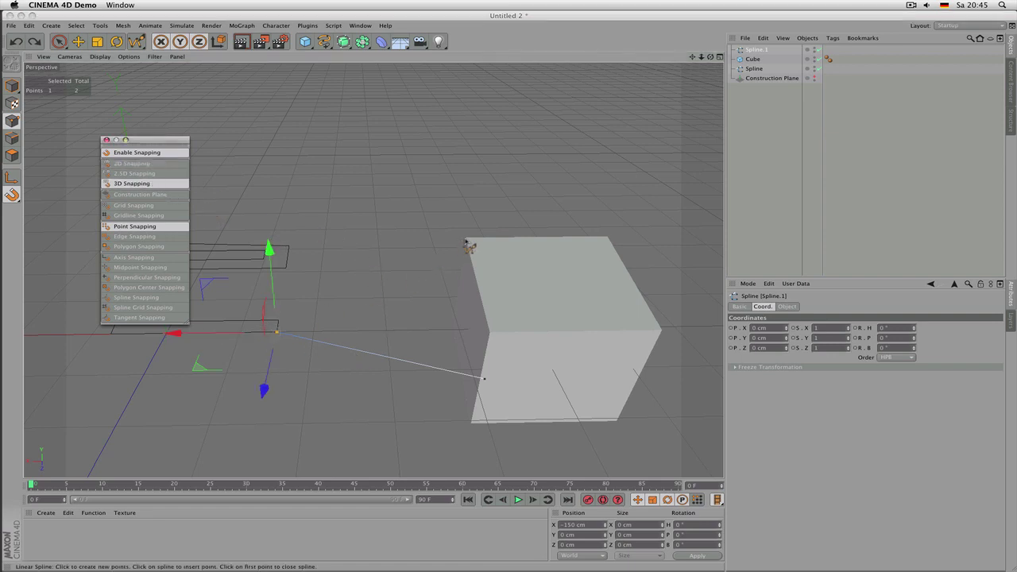
pyautogui.click(466, 240)
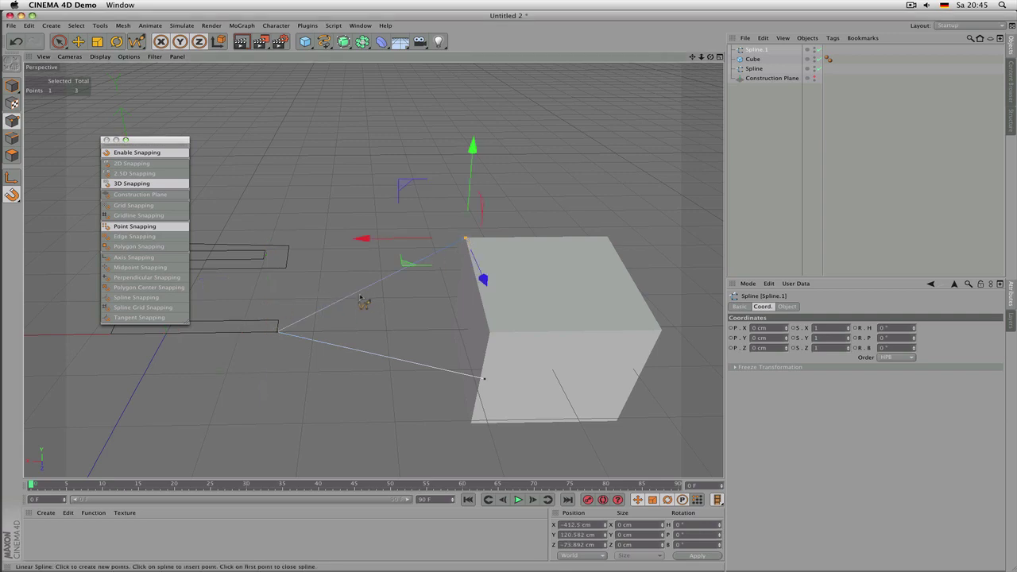
pyautogui.keyDown('alt'); pyautogui.moveTo(368, 286); pyautogui.dragTo(481, 225); pyautogui.keyUp('alt')
pyautogui.keyDown('alt'); pyautogui.moveTo(373, 270); pyautogui.dragTo(404, 344, button='middle'); pyautogui.keyUp('alt')
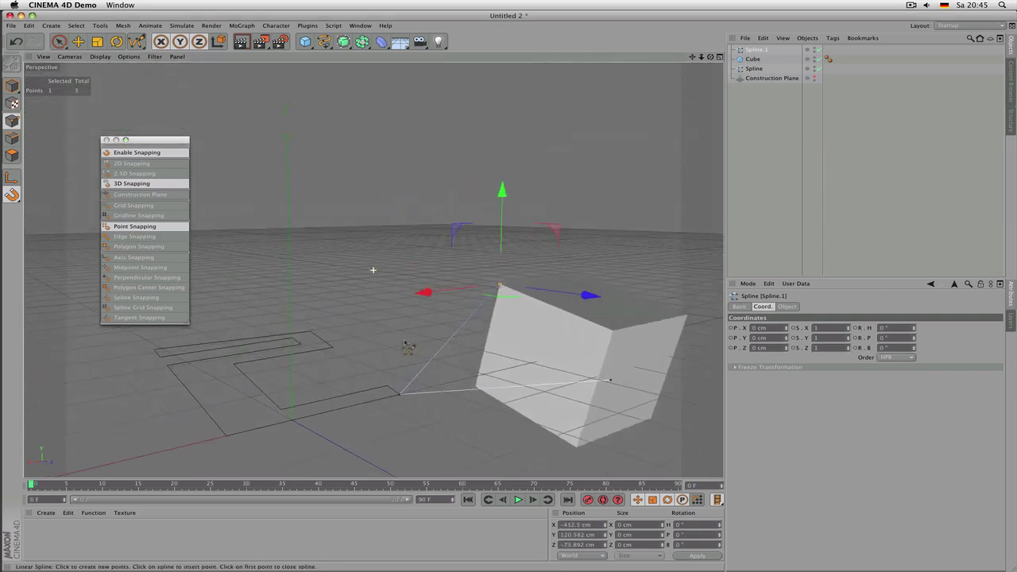
pyautogui.keyDown('alt'); pyautogui.moveTo(372, 270); pyautogui.dragTo(372, 270); pyautogui.keyUp('alt')
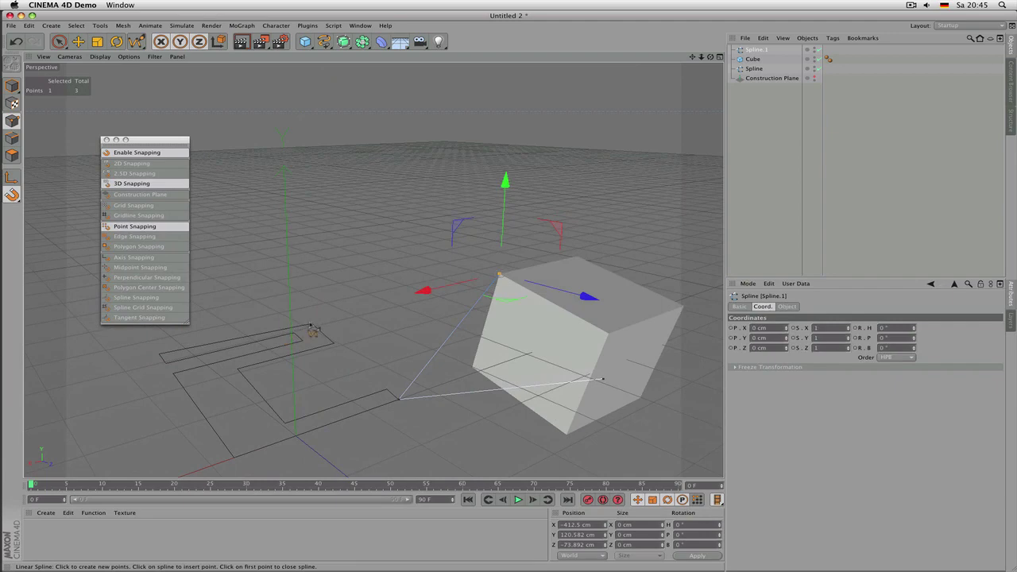
pyautogui.click(312, 325)
# Step: Examine from several sides in the Perspective view how the 3D-snapped points lie on the cube and the closed spline
pyautogui.scroll(-3, 416, 347)
pyautogui.keyDown('alt'); pyautogui.moveTo(428, 339); pyautogui.dragTo(500, 312); pyautogui.keyUp('alt')
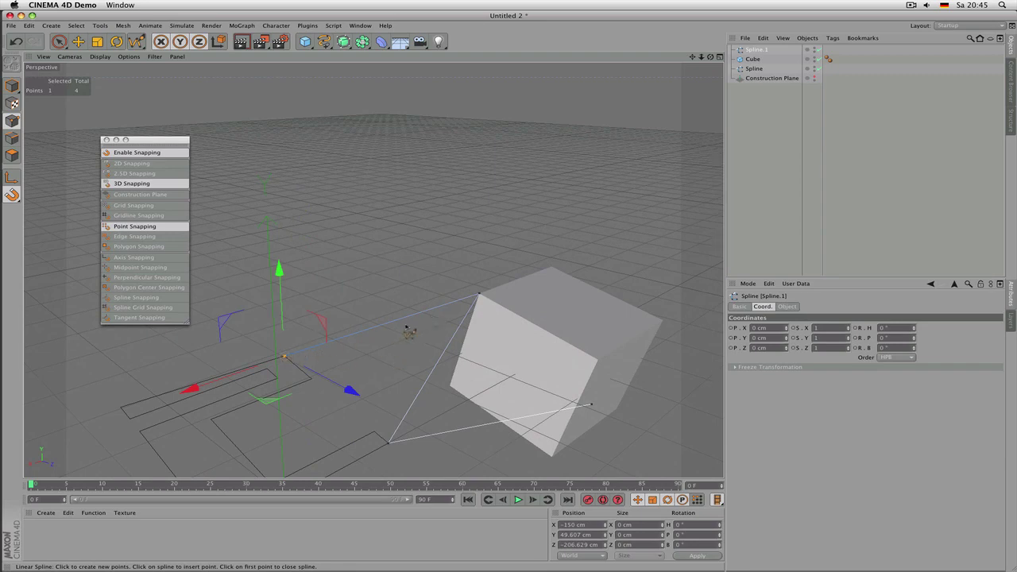
pyautogui.keyDown('alt'); pyautogui.moveTo(408, 328); pyautogui.dragTo(278, 288); pyautogui.keyUp('alt')
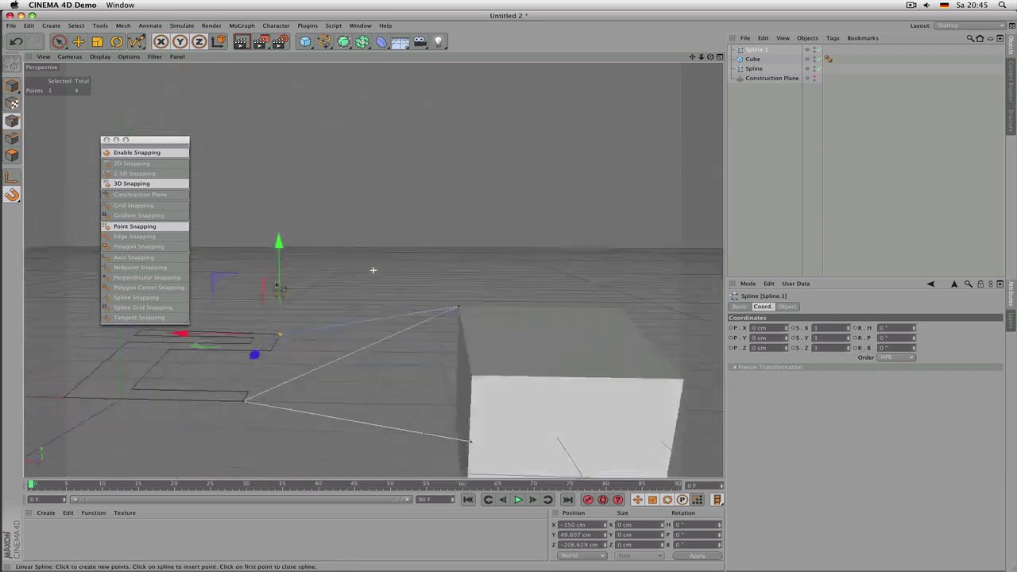
pyautogui.keyDown('alt'); pyautogui.moveTo(372, 270); pyautogui.dragTo(373, 271); pyautogui.keyUp('alt')
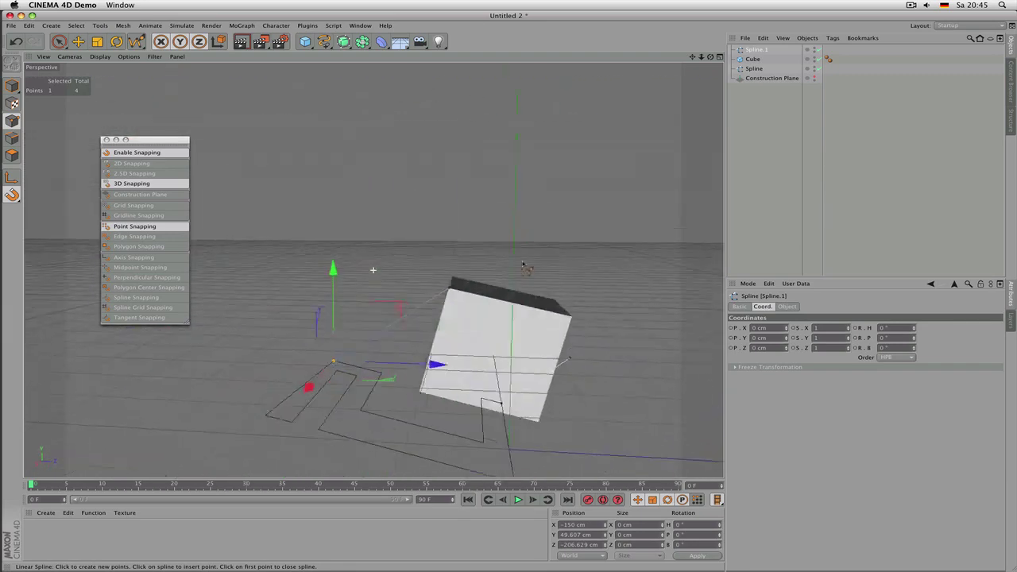
pyautogui.keyDown('alt'); pyautogui.moveTo(523, 265); pyautogui.dragTo(541, 282); pyautogui.keyUp('alt')
pyautogui.keyDown('alt'); pyautogui.moveTo(490, 374); pyautogui.dragTo(295, 365); pyautogui.keyUp('alt')
# Step: Switch to 2.5D Snapping and add three spline points in the Front view, alternating between the cube's side corners and a closed-spline corner, ending at Y -120.582 cm
pyautogui.click(141, 174)
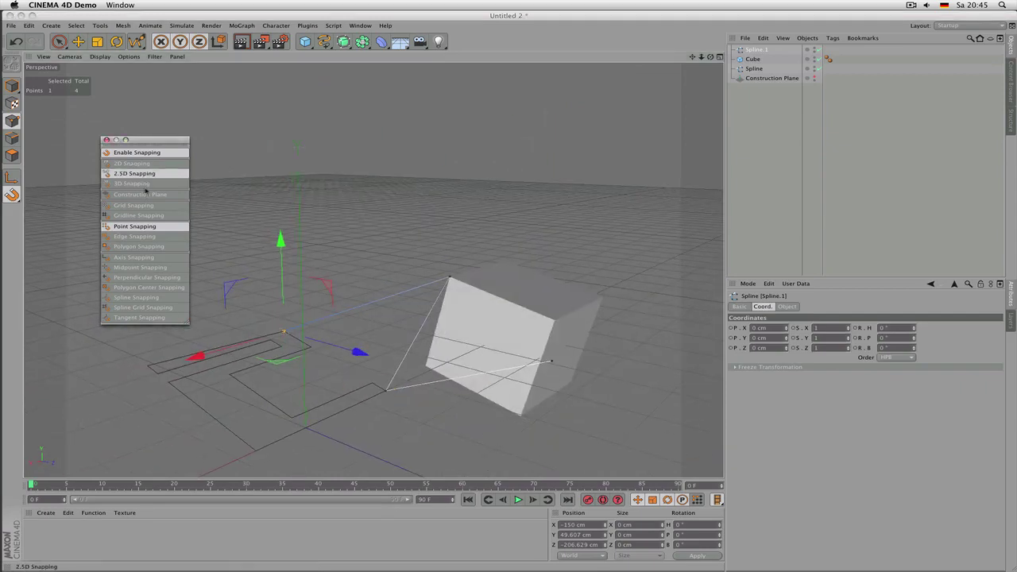
pyautogui.keyDown('alt'); pyautogui.moveTo(331, 267); pyautogui.dragTo(386, 331); pyautogui.keyUp('alt')
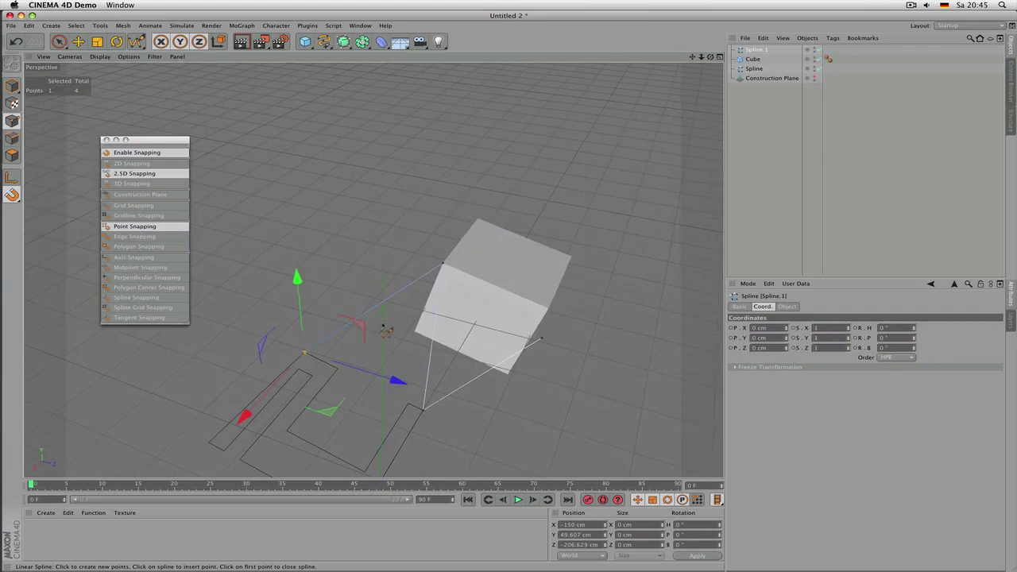
pyautogui.middleClick(404, 351)
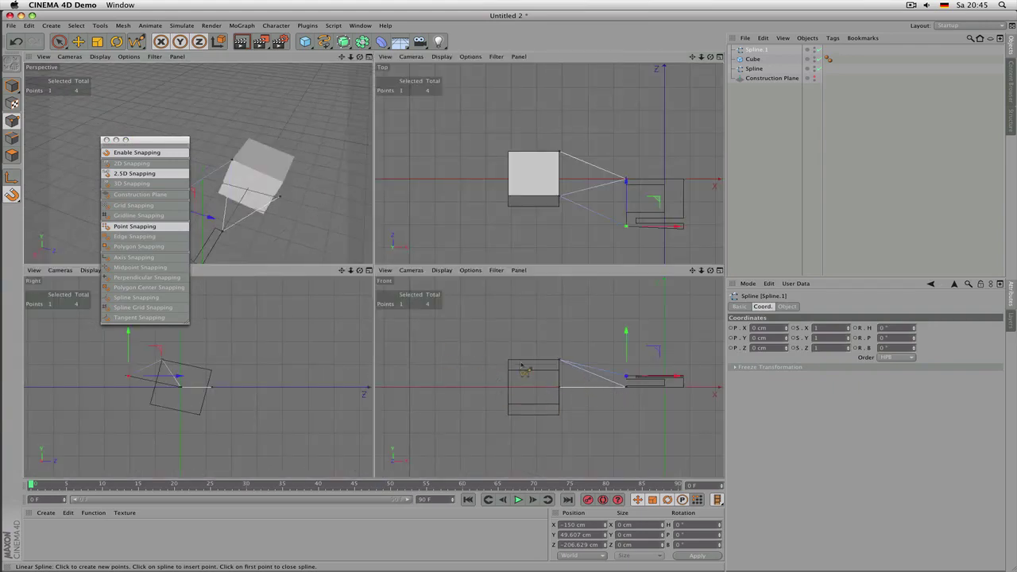
pyautogui.click(560, 371)
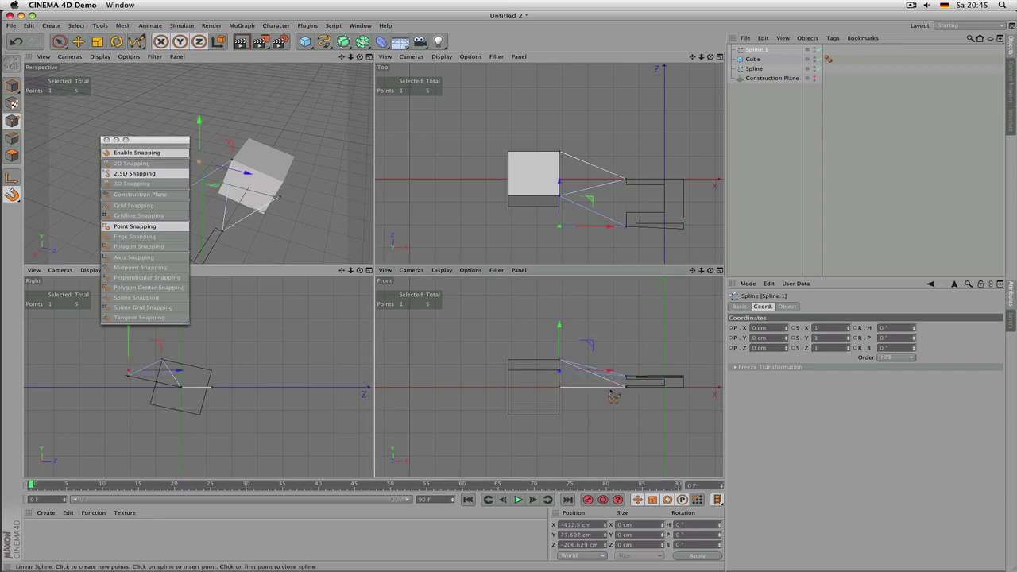
pyautogui.click(664, 386)
pyautogui.click(560, 415)
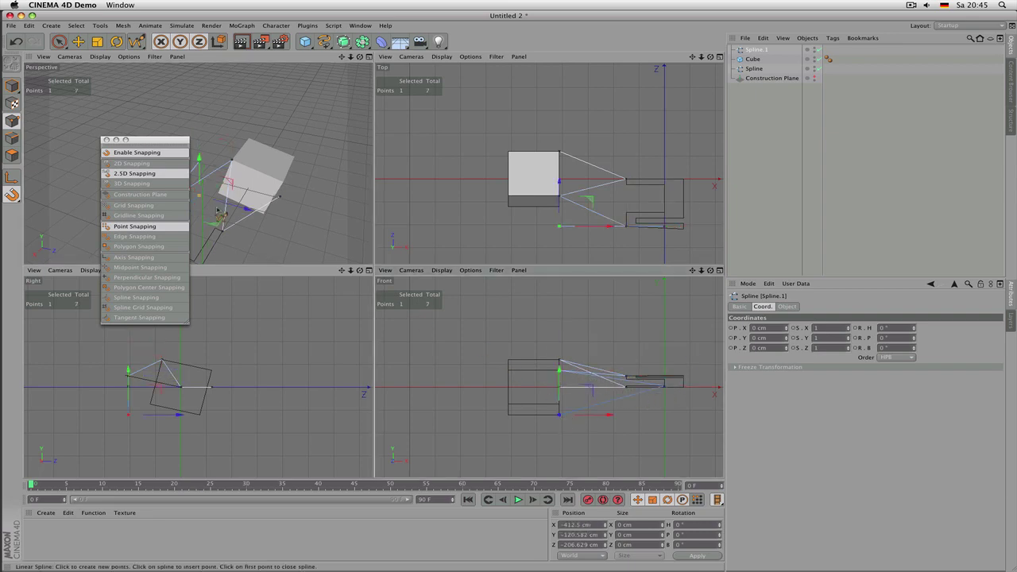
# Step: Examine in the Perspective view how the points added with 2.5D Snapping lie relative to the cube and closed spline
pyautogui.middleClick(216, 210)
pyautogui.scroll(-3, 415, 270)
pyautogui.keyDown('alt'); pyautogui.moveTo(482, 278); pyautogui.dragTo(632, 262); pyautogui.keyUp('alt')
pyautogui.scroll(2, 513, 374)
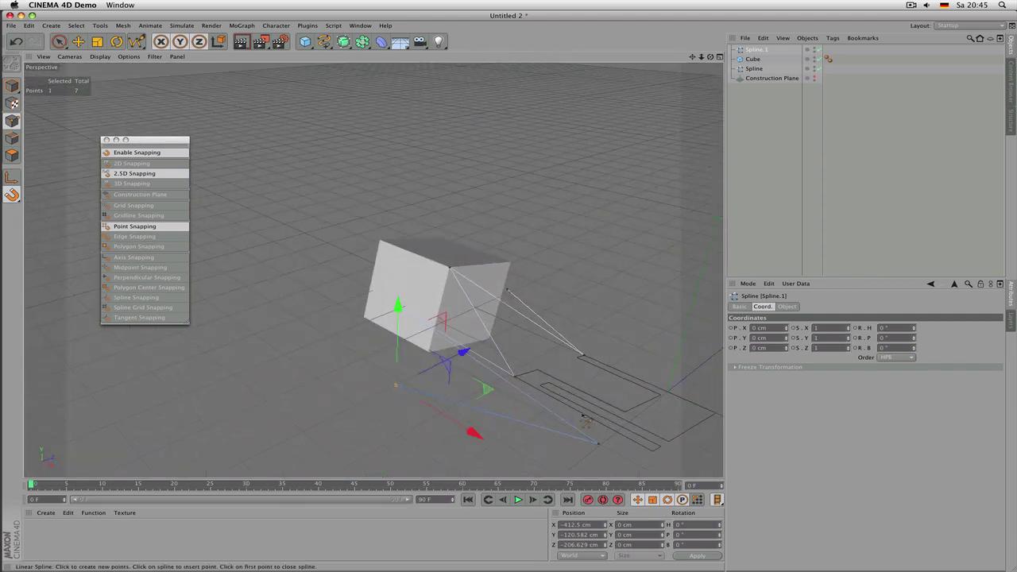
pyautogui.keyDown('alt'); pyautogui.moveTo(585, 421); pyautogui.dragTo(339, 309); pyautogui.keyUp('alt')
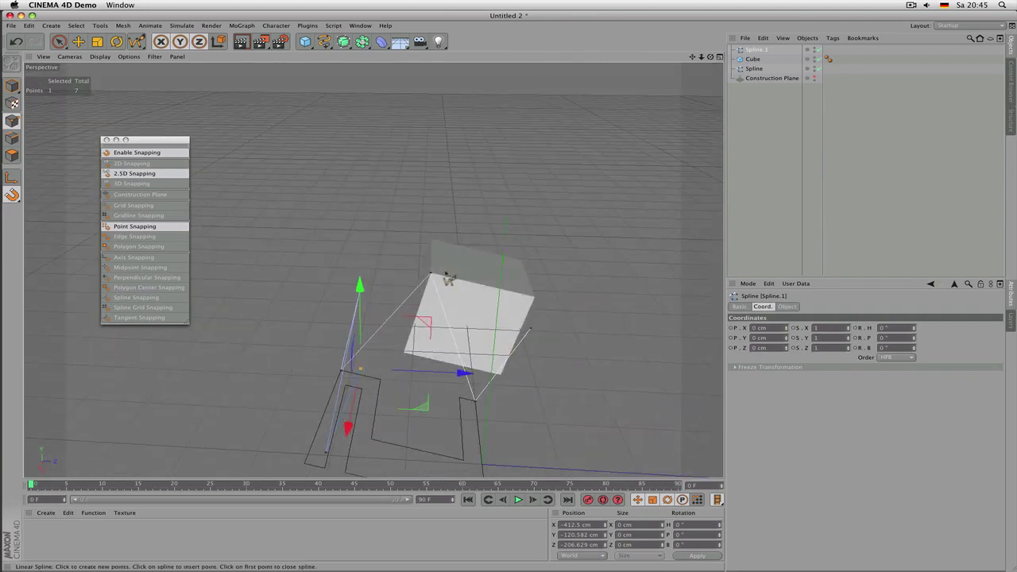
pyautogui.keyDown('alt'); pyautogui.moveTo(554, 321); pyautogui.dragTo(445, 342); pyautogui.keyUp('alt')
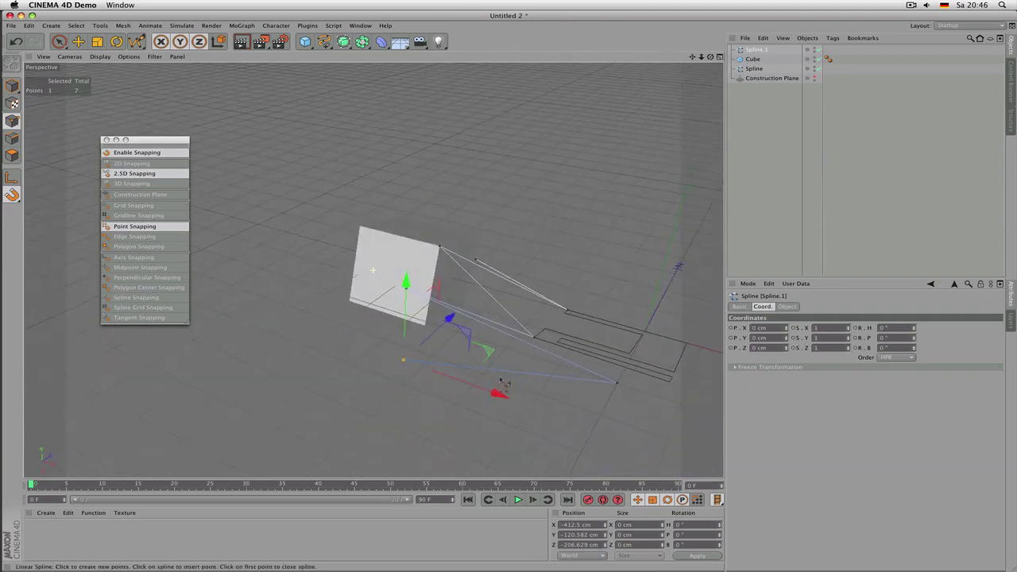
# Step: Switch to 2D Snapping and add three spline points in the Top view near the cube's far corner and two corners on the closed spline's outer side
pyautogui.click(132, 165)
pyautogui.middleClick(443, 231)
pyautogui.middleClick(460, 199)
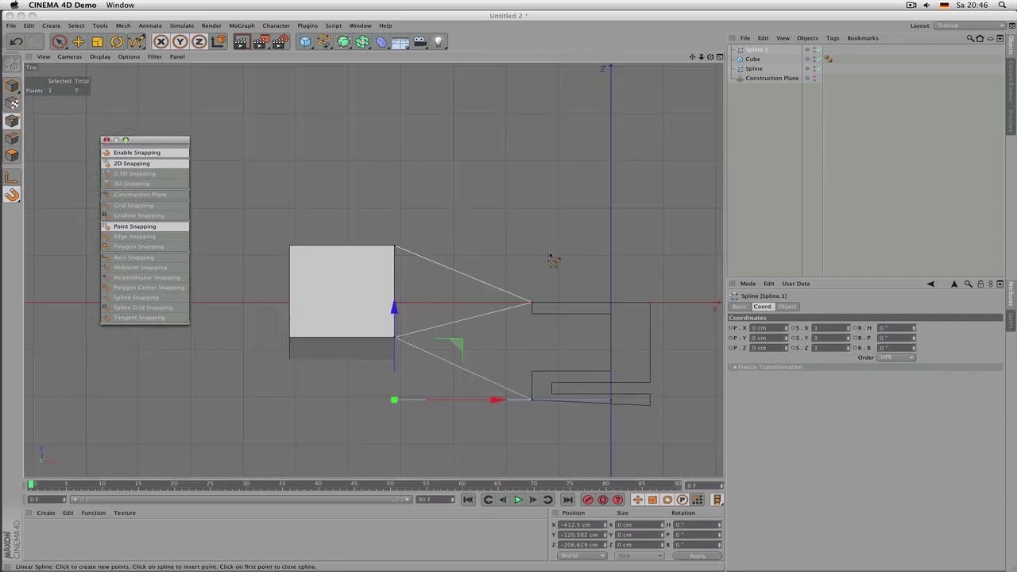
pyautogui.click(290, 247)
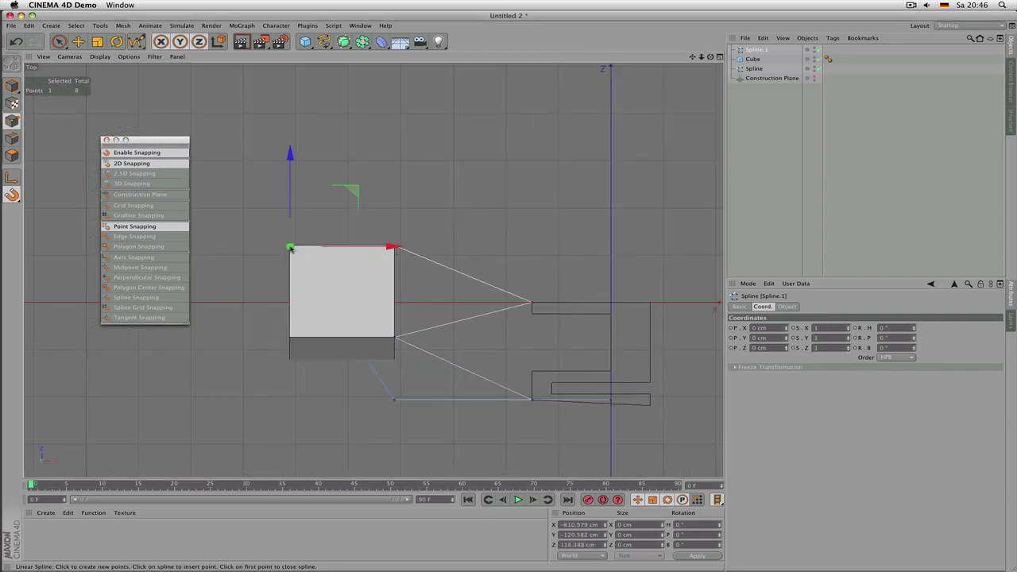
pyautogui.click(651, 304)
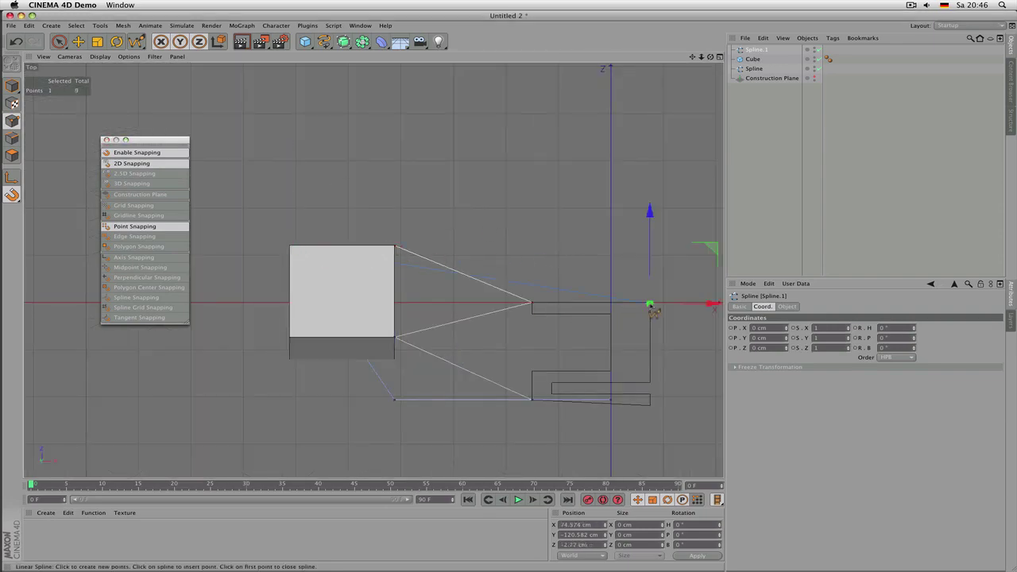
pyautogui.click(652, 385)
# Step: Examine in the Perspective view where the points added with 2D Snapping lie relative to the cube and closed spline
pyautogui.middleClick(574, 334)
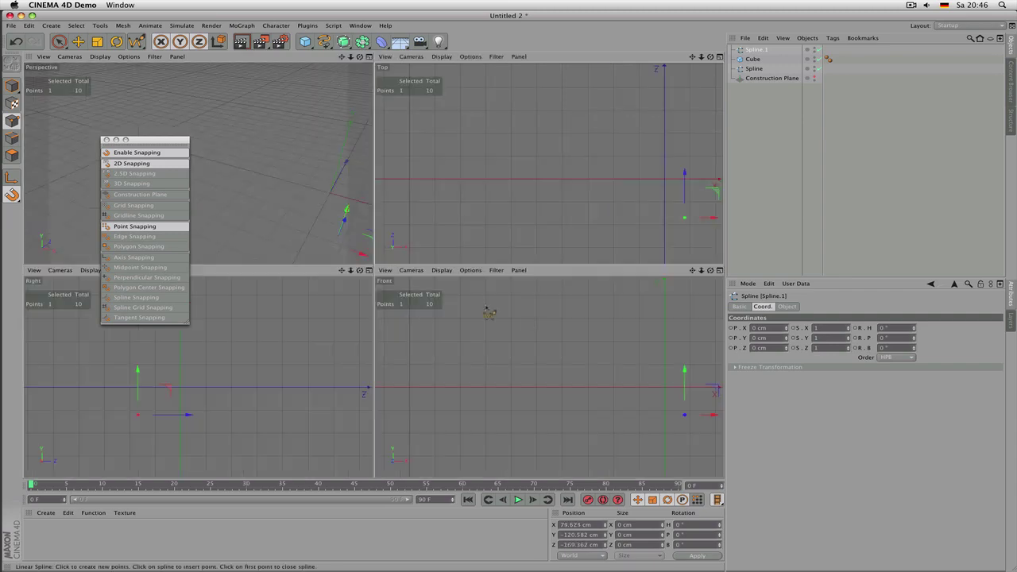
pyautogui.middleClick(356, 211)
pyautogui.keyDown('alt'); pyautogui.moveTo(506, 232); pyautogui.dragTo(420, 246); pyautogui.keyUp('alt')
pyautogui.keyDown('alt'); pyautogui.moveTo(373, 270); pyautogui.dragTo(430, 299); pyautogui.keyUp('alt')
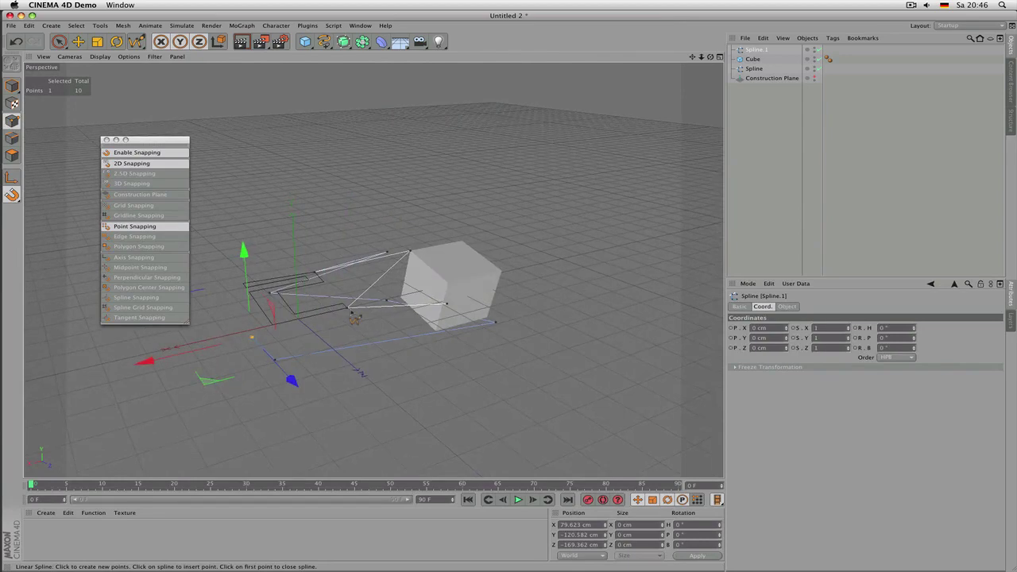
pyautogui.scroll(2, 352, 316)
pyautogui.keyDown('alt'); pyautogui.moveTo(265, 327); pyautogui.dragTo(364, 318, button='middle'); pyautogui.keyUp('alt')
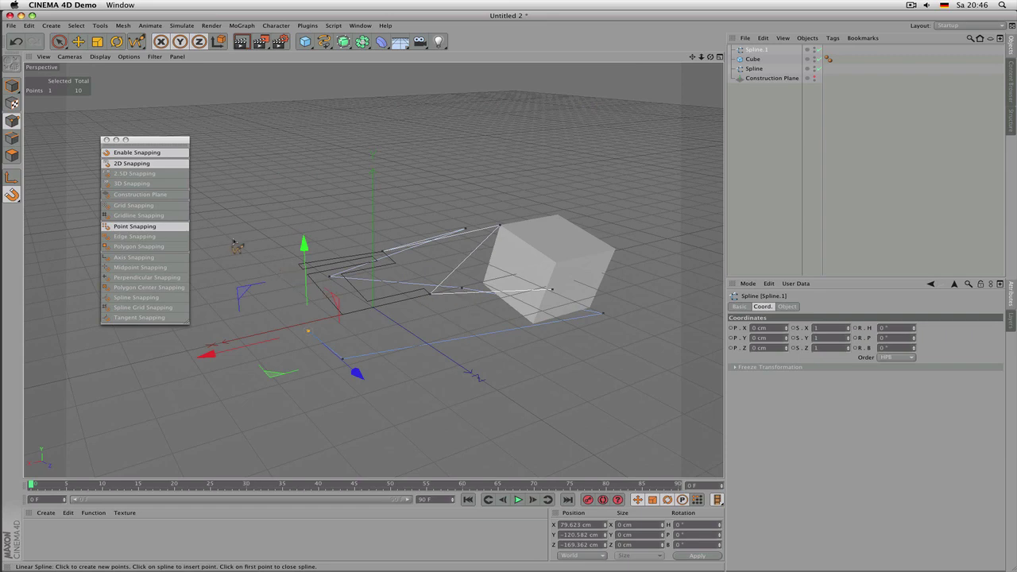
# Step: Enable Axis Snapping alongside Point Snapping, trying Midpoint Snapping and turning it off again
pyautogui.click(144, 259)
pyautogui.click(151, 268)
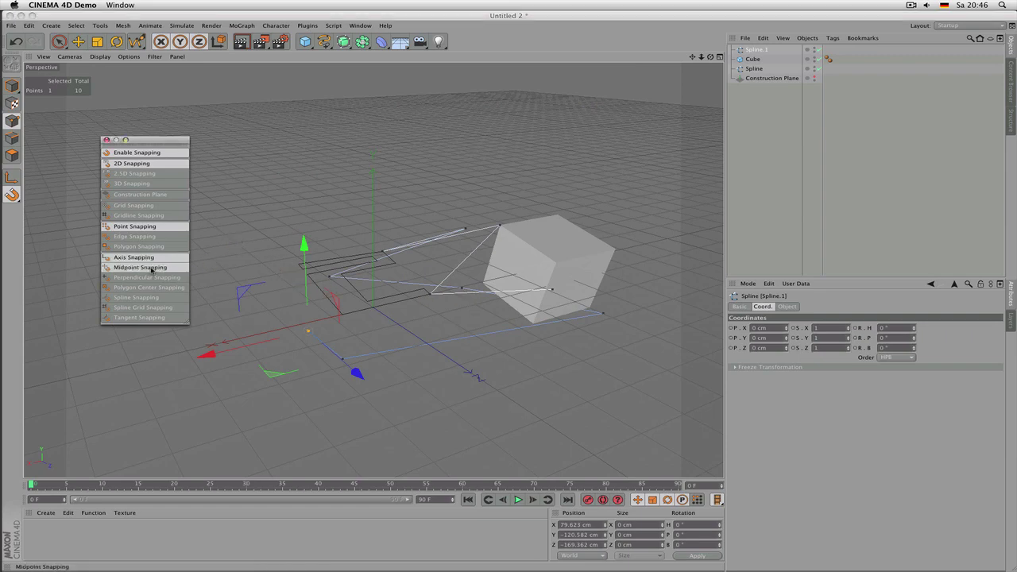
pyautogui.click(152, 259)
pyautogui.click(151, 259)
pyautogui.click(154, 268)
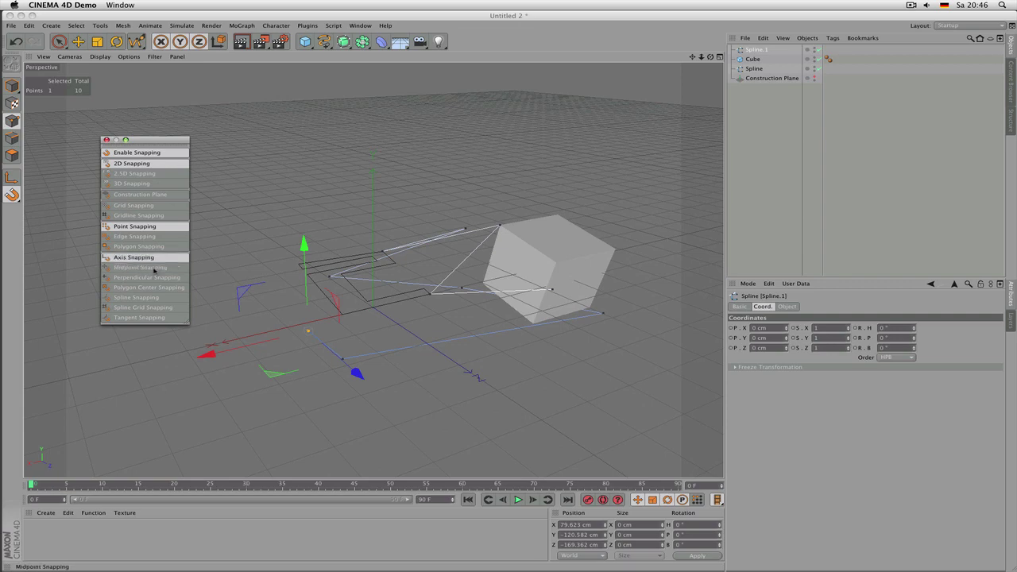
# Step: Try Perpendicular, Polygon Center and Spline Snapping and turn all three off again
pyautogui.click(155, 277)
pyautogui.click(156, 287)
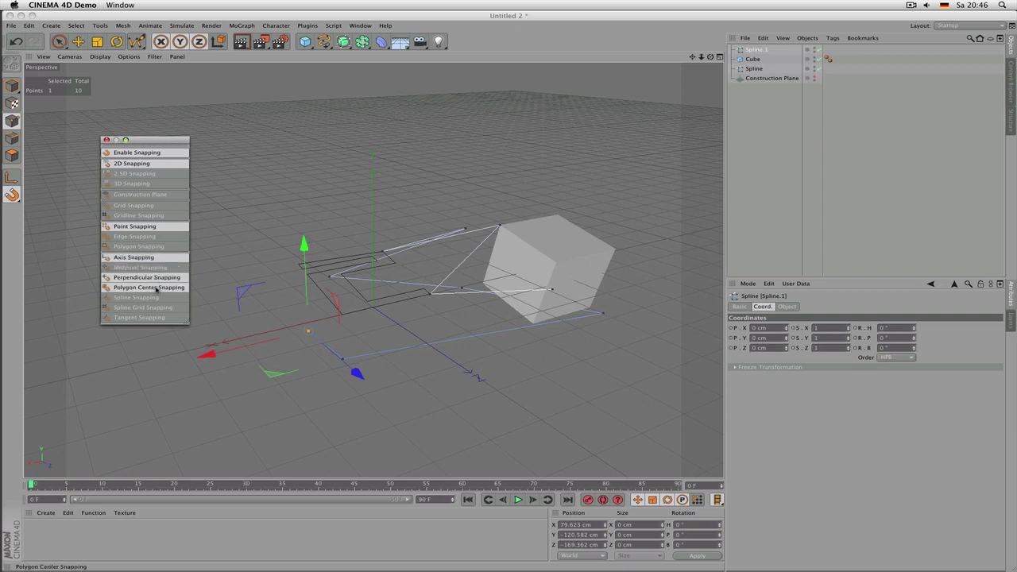
pyautogui.click(155, 297)
pyautogui.click(156, 297)
pyautogui.click(156, 286)
pyautogui.click(158, 278)
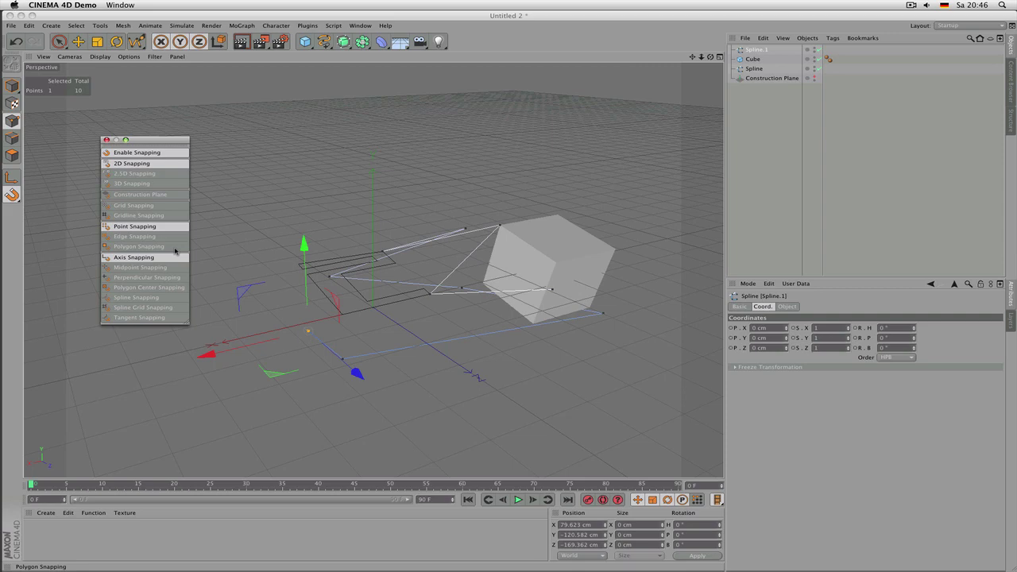
pyautogui.click(78, 26)
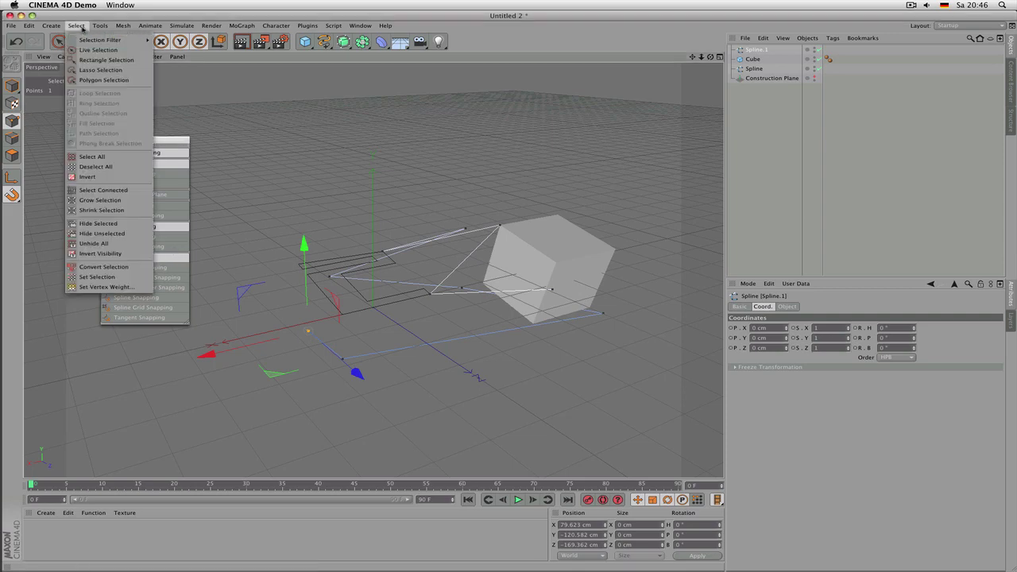
pyautogui.moveTo(99, 29)
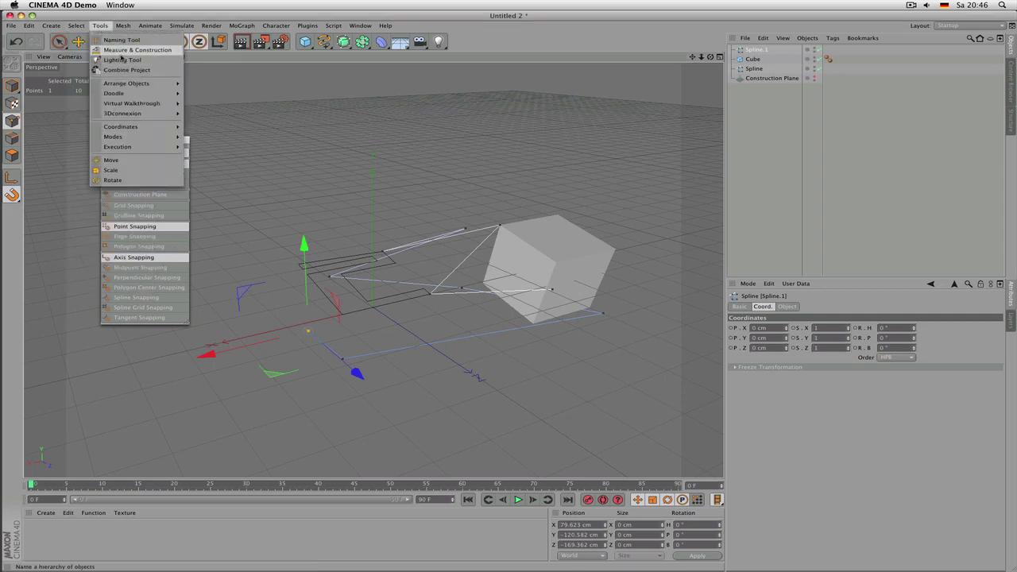
pyautogui.moveTo(144, 86)
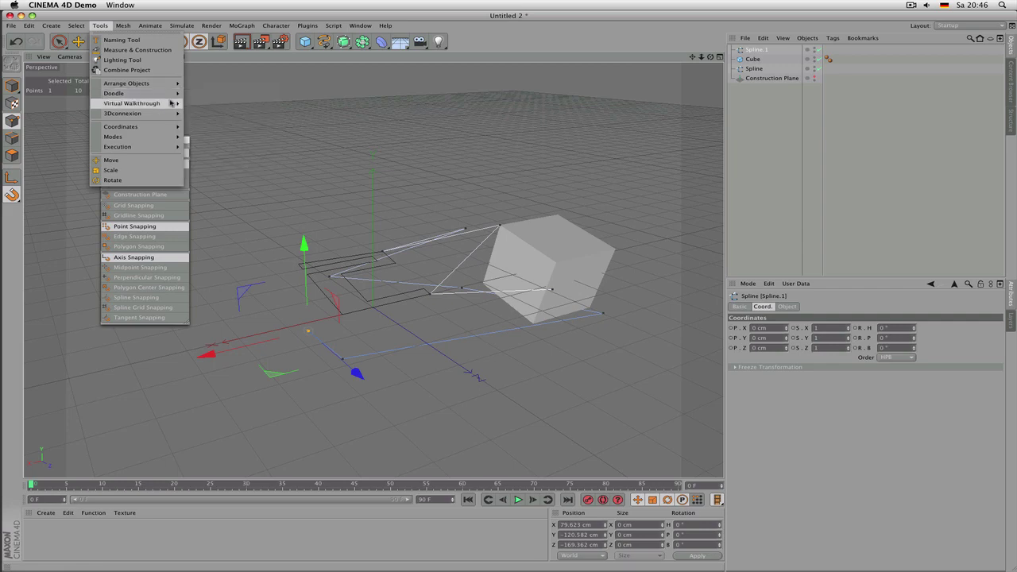
pyautogui.moveTo(159, 128)
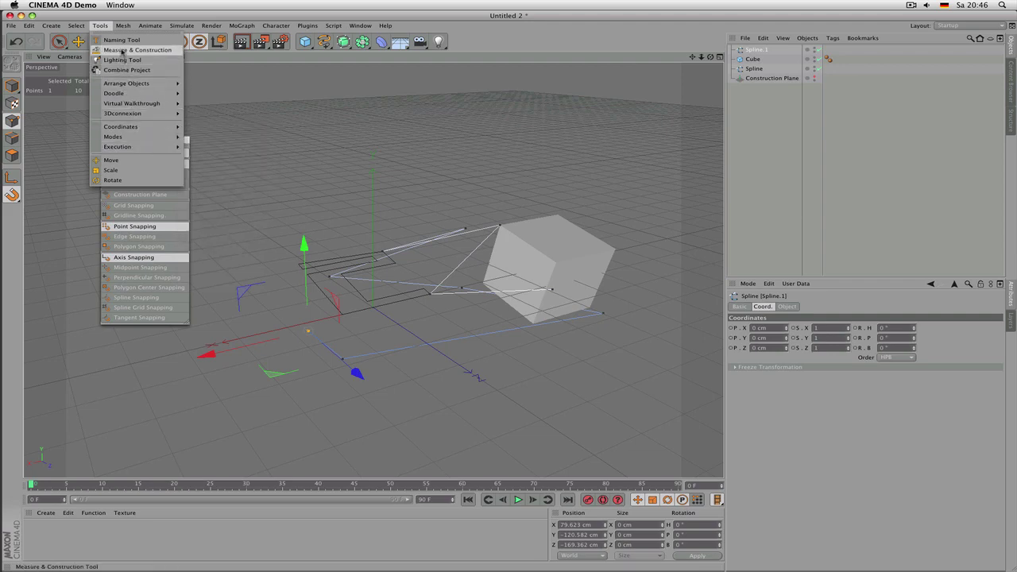
pyautogui.moveTo(215, 25)
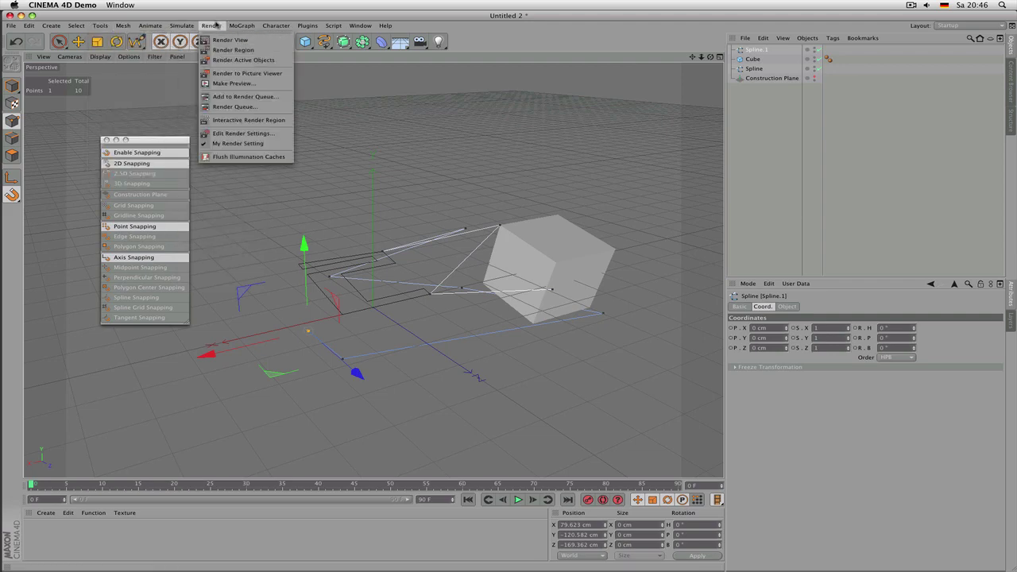